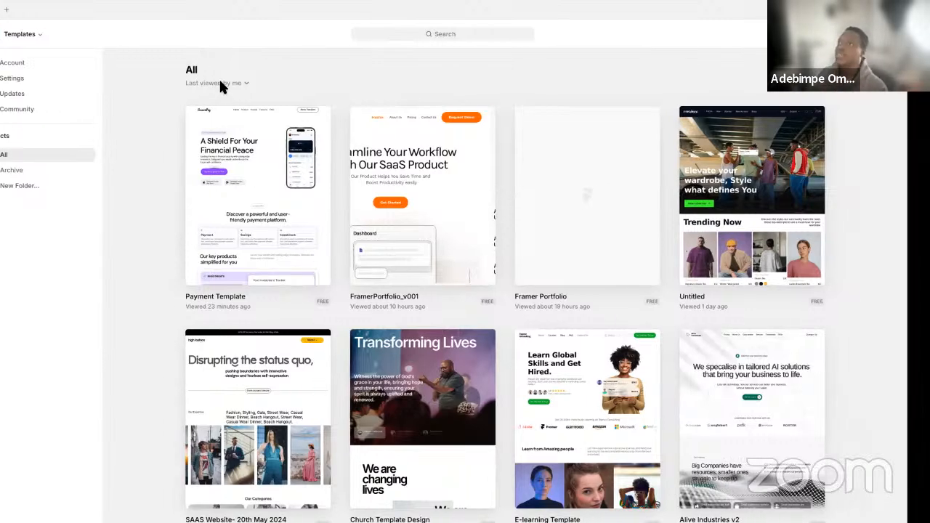
Switch to Microsoft Edge with the framer.com website open
{"action": "key", "text": "ctrl+Up"}
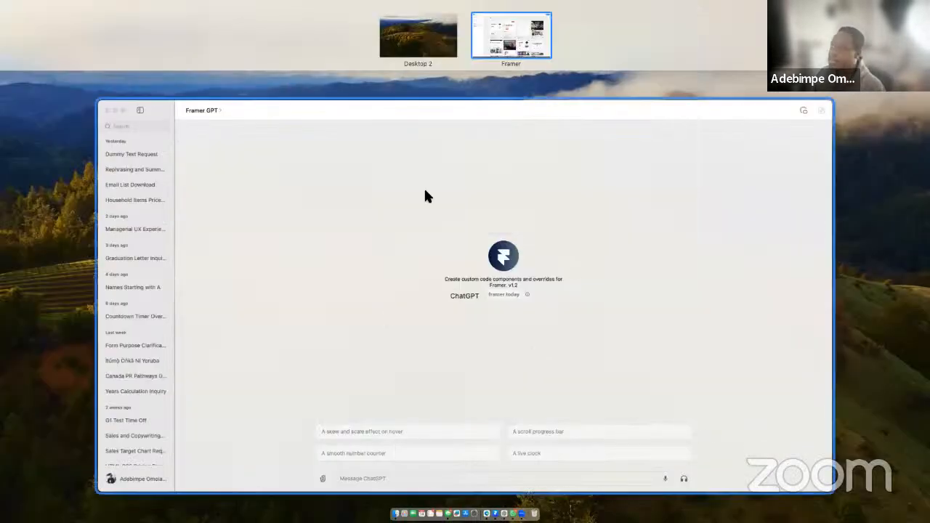
{"action": "left_click", "coordinate": [487, 506]}
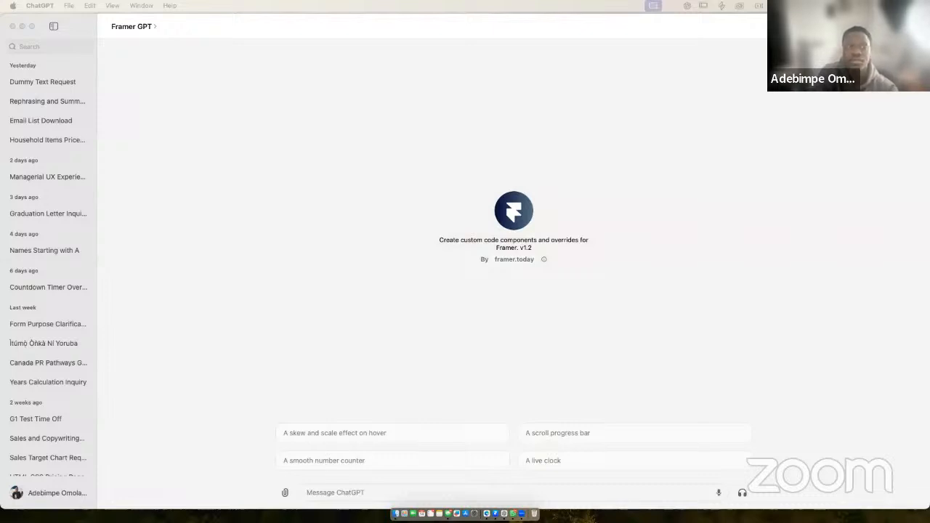
{"action": "key", "text": "ctrl+Up"}
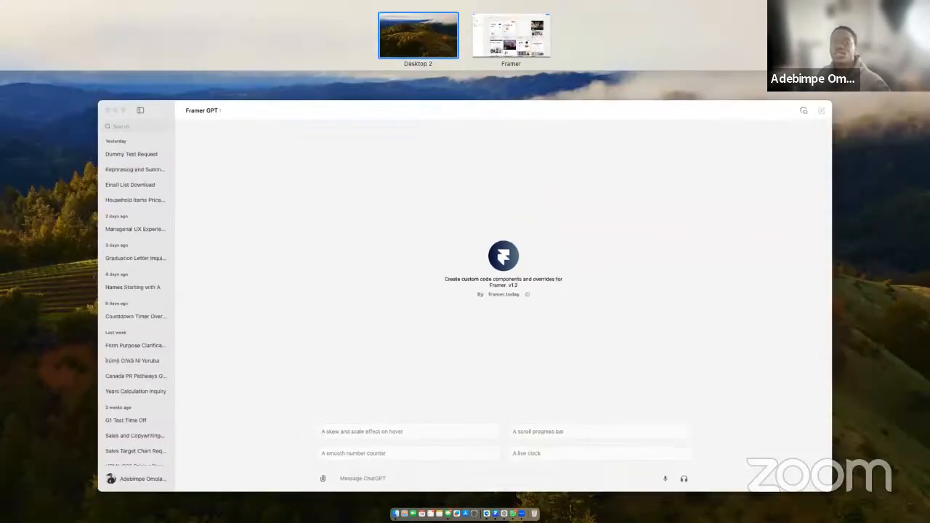
{"action": "key", "text": "ctrl+Up"}
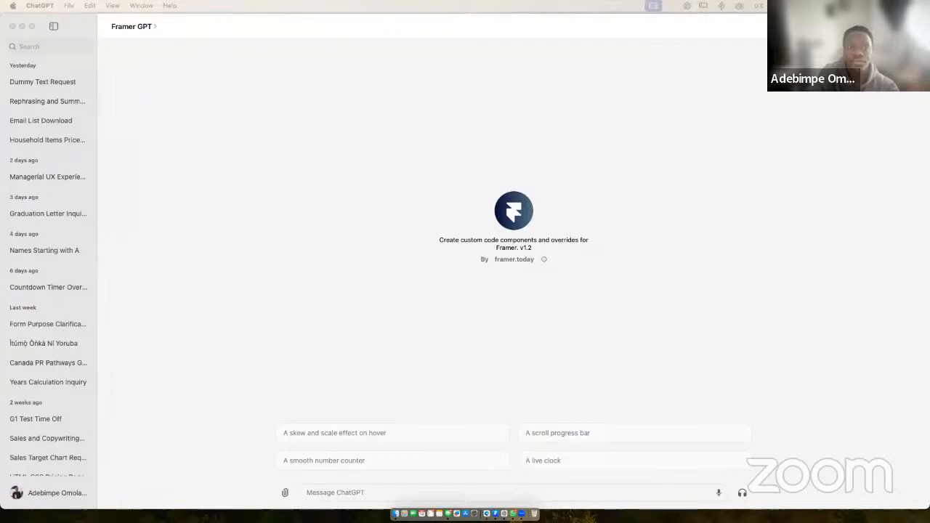
{"action": "key", "text": "ctrl+Up"}
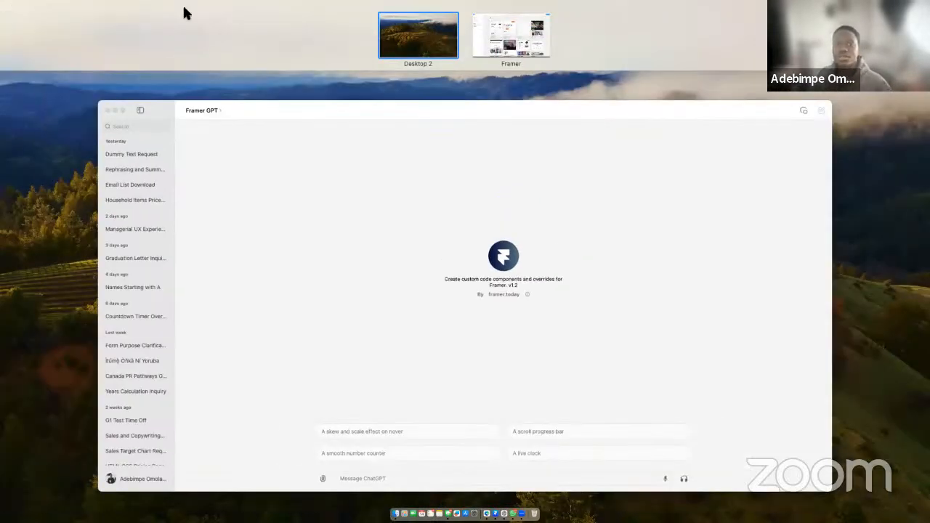
{"action": "left_click", "coordinate": [392, 36]}
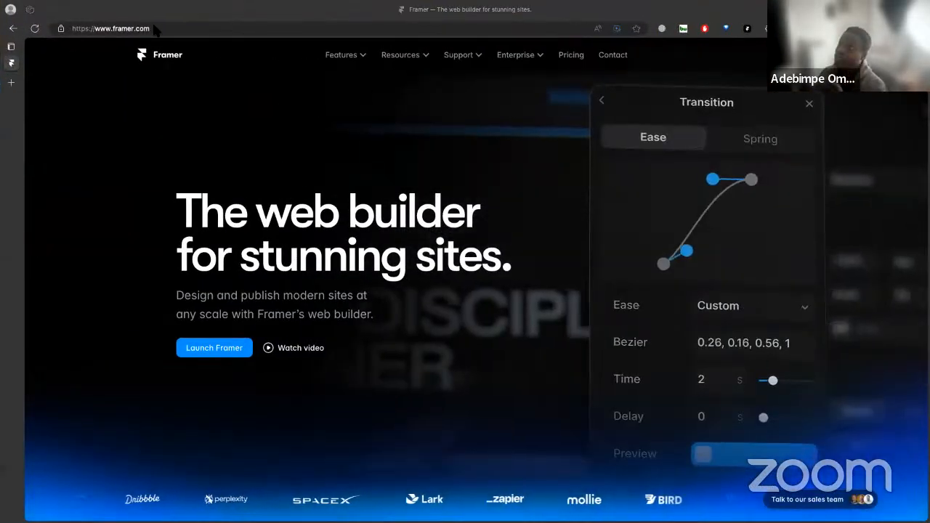
Open the desktop apps page from the Framer website's footer and start the download for Mac (M)
{"action": "left_click", "coordinate": [152, 29]}
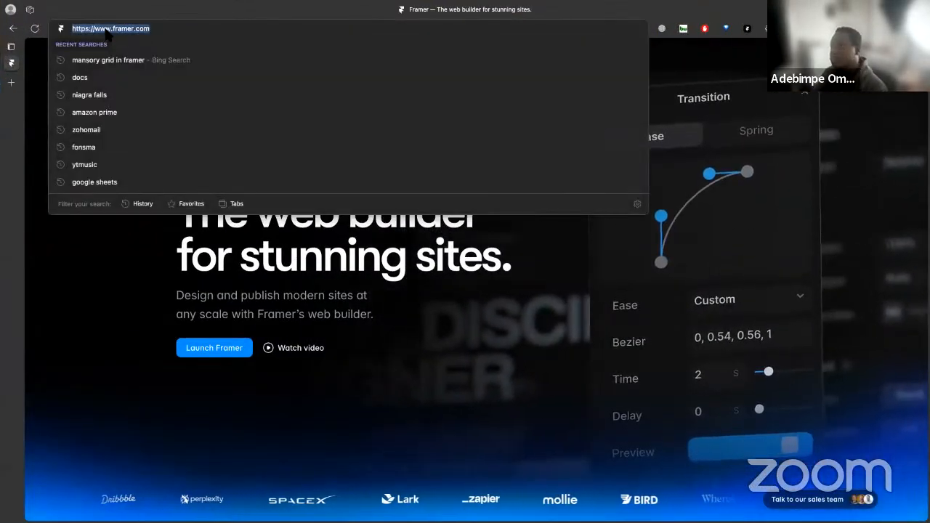
{"action": "left_click", "coordinate": [513, 389]}
{"action": "scroll", "coordinate": [553, 382], "scroll_direction": "down", "scroll_amount": 20}
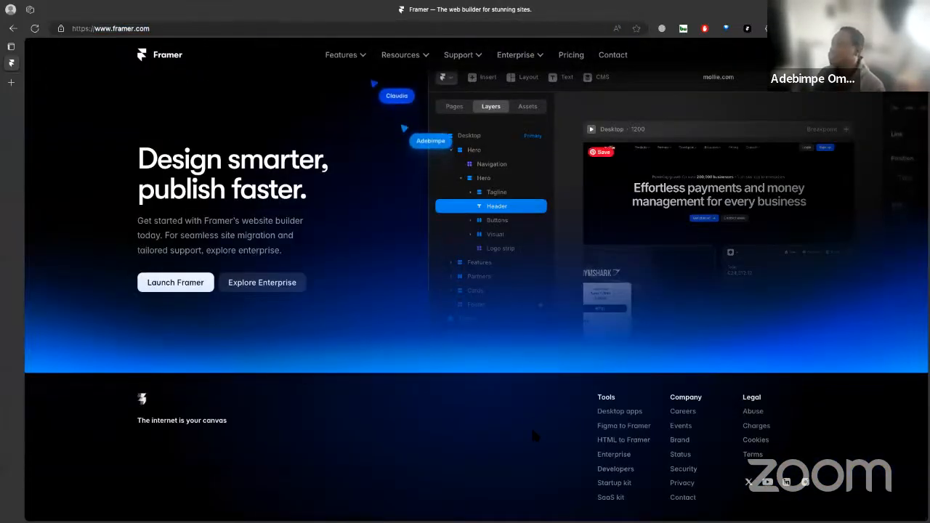
{"action": "left_click", "coordinate": [622, 413]}
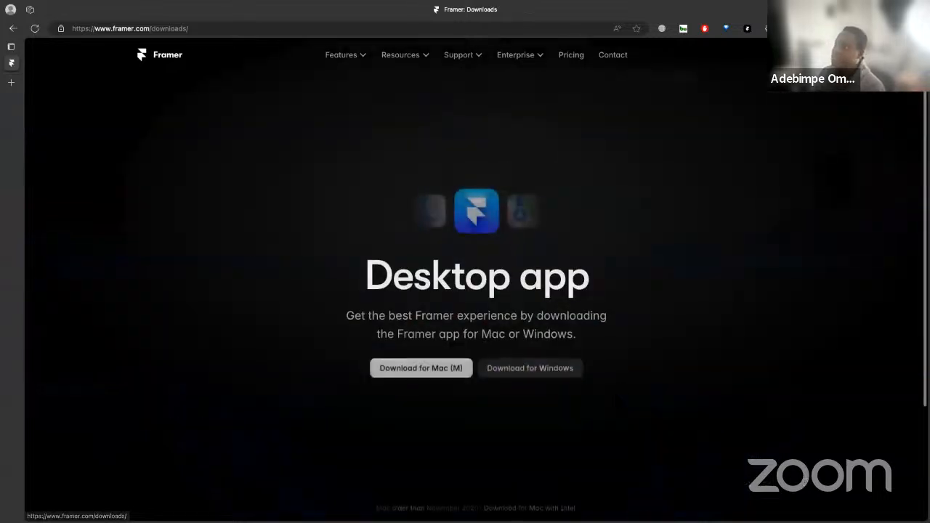
{"action": "left_click", "coordinate": [459, 374]}
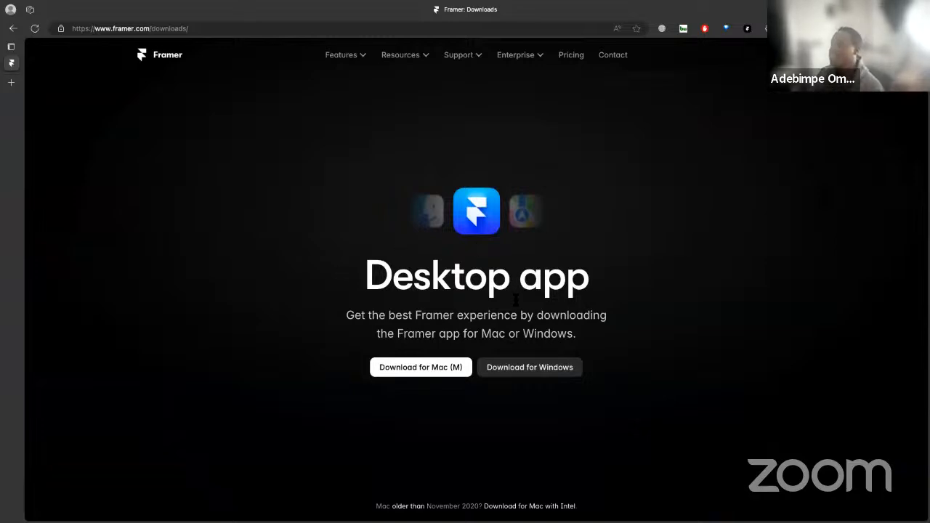
Find and launch the Framer desktop app, and create a new blank project in it
{"action": "key", "text": "ctrl+Up"}
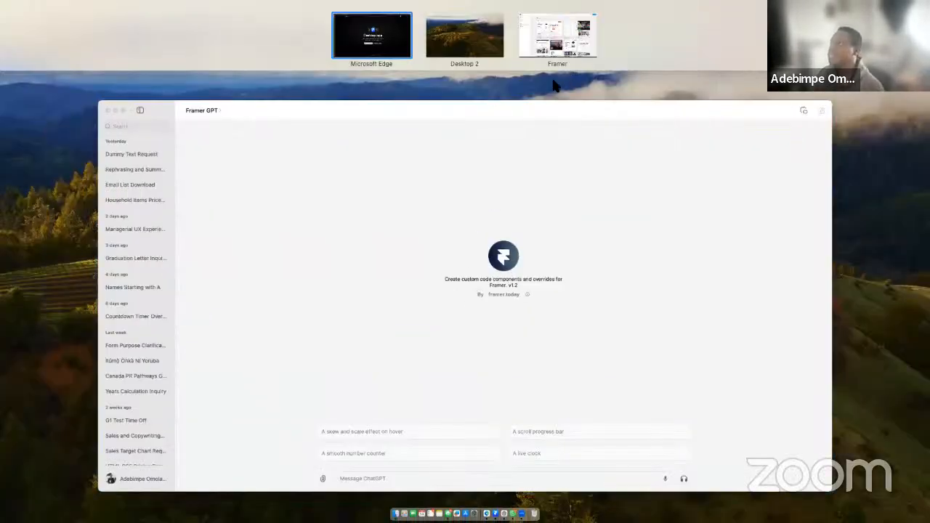
{"action": "left_click", "coordinate": [474, 45]}
{"action": "key", "text": "F4"}
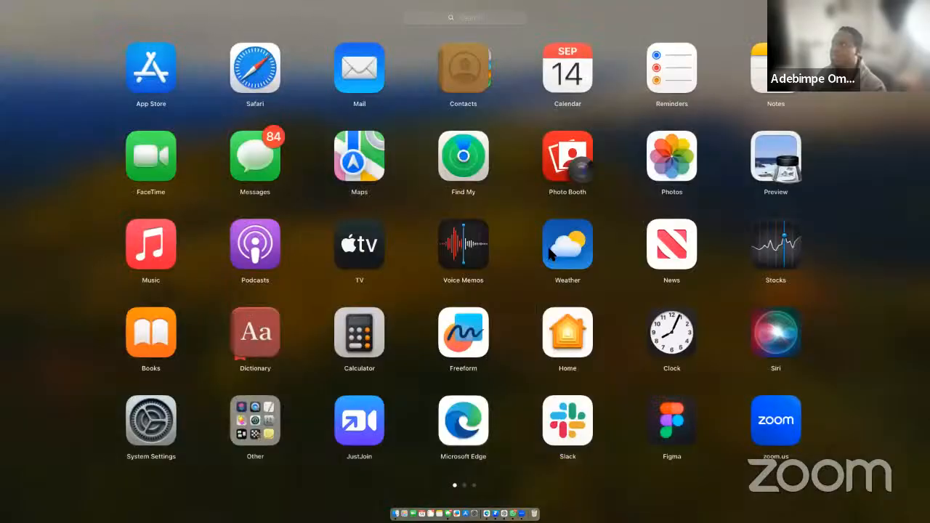
{"action": "type", "text": "fram"}
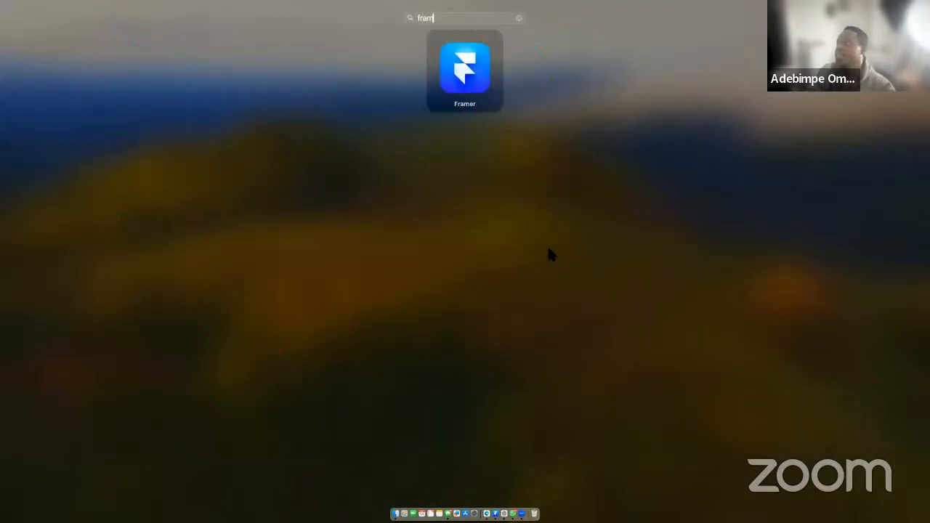
{"action": "key", "text": "Return"}
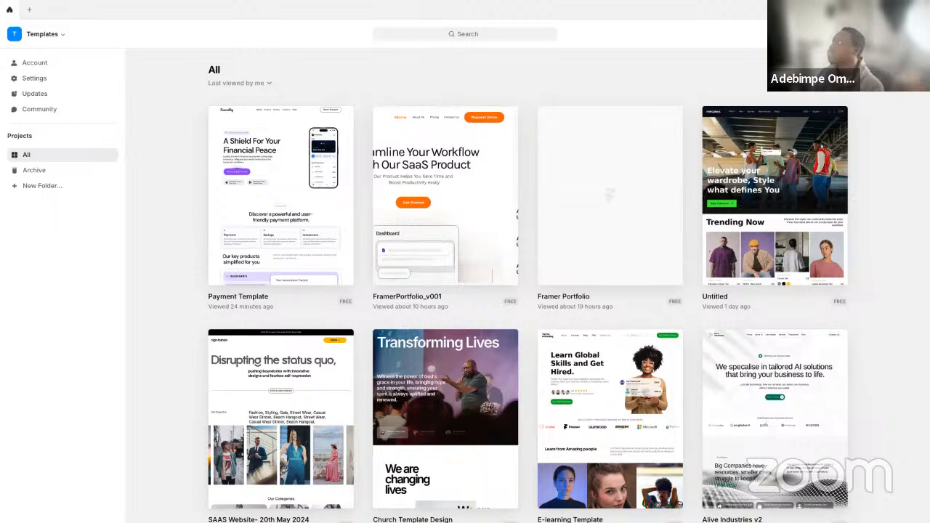
{"action": "left_click", "coordinate": [456, 124]}
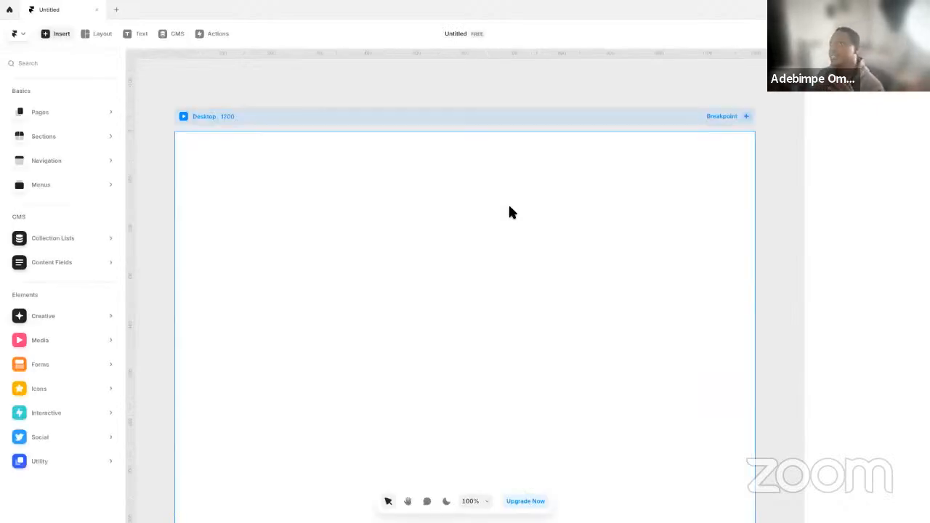
{"action": "left_click", "coordinate": [424, 98]}
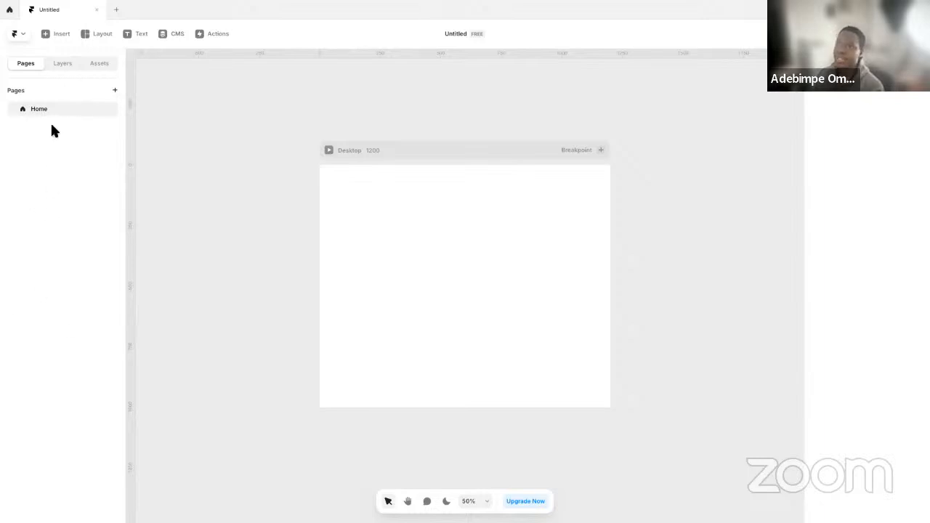
Examine the project's layers and assets, the insertable pages and elements, the CMS collections and the available quick actions
{"action": "left_click", "coordinate": [63, 65]}
{"action": "left_click", "coordinate": [107, 65]}
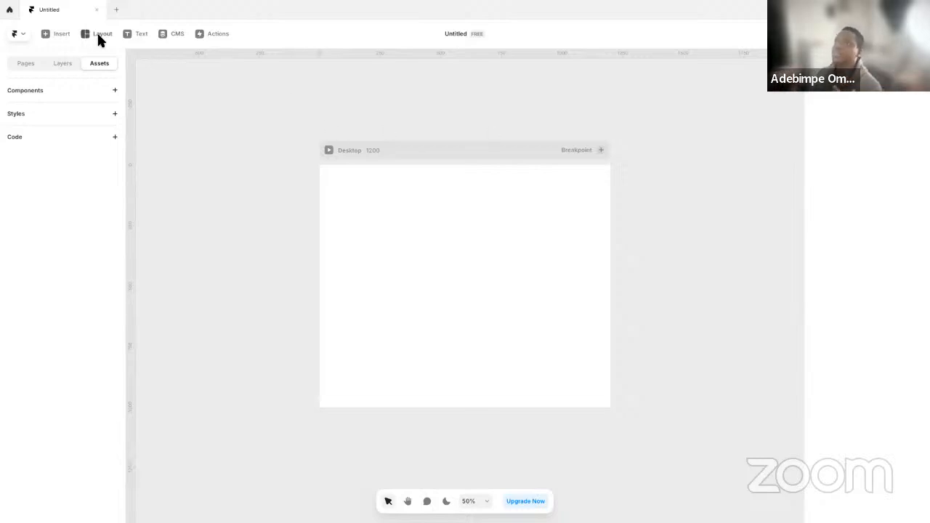
{"action": "left_click", "coordinate": [66, 35]}
{"action": "mouse_move", "coordinate": [55, 118]}
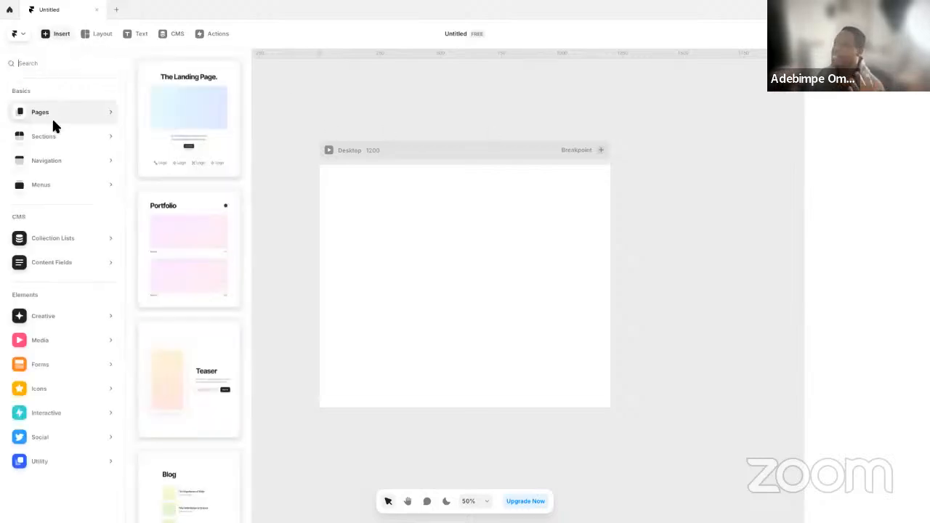
{"action": "mouse_move", "coordinate": [51, 183]}
{"action": "mouse_move", "coordinate": [59, 260]}
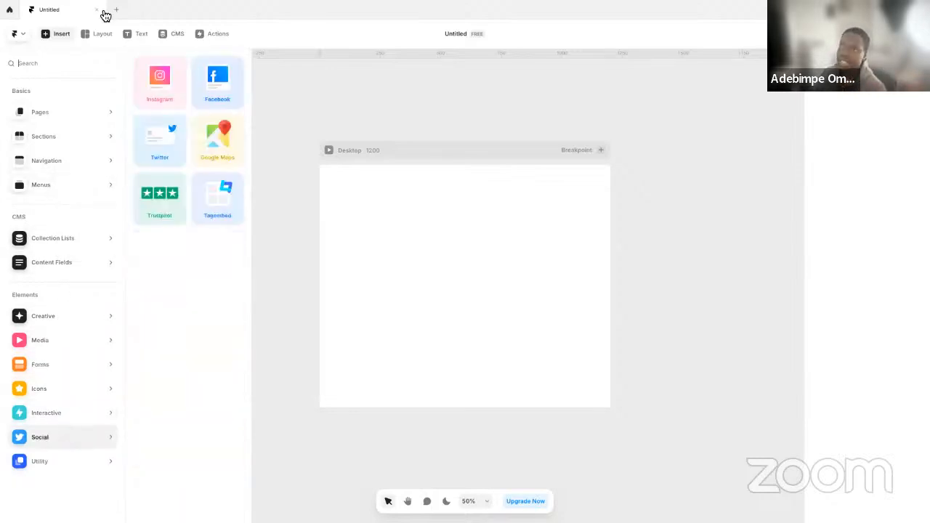
{"action": "left_click", "coordinate": [110, 36]}
{"action": "left_click", "coordinate": [138, 35]}
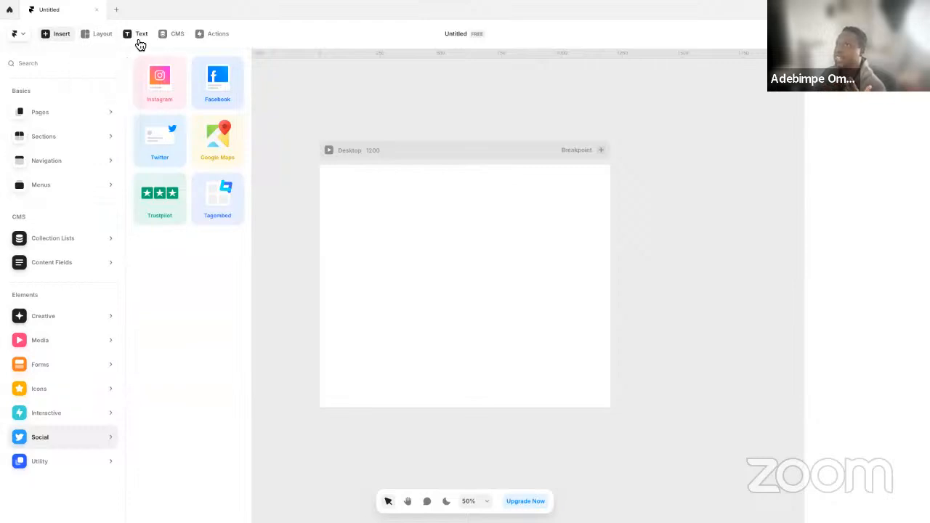
{"action": "left_click", "coordinate": [178, 34]}
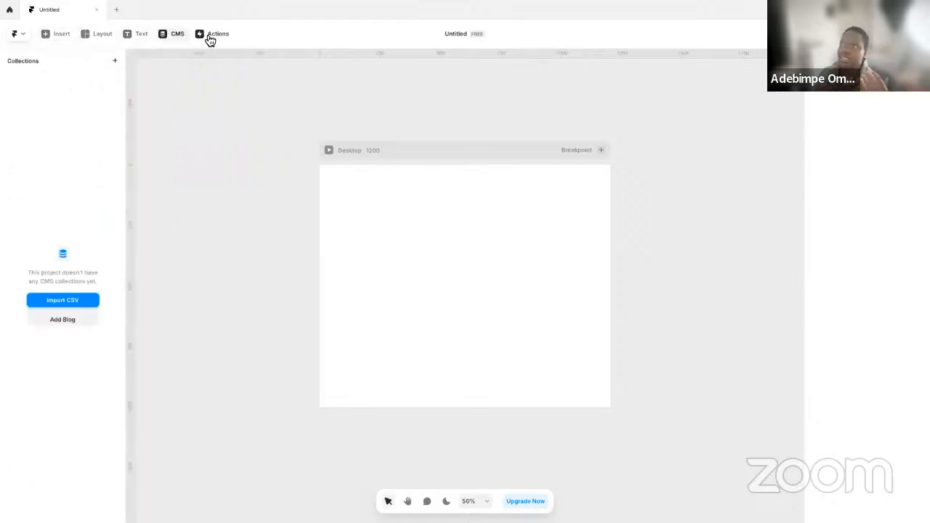
{"action": "left_click", "coordinate": [210, 36]}
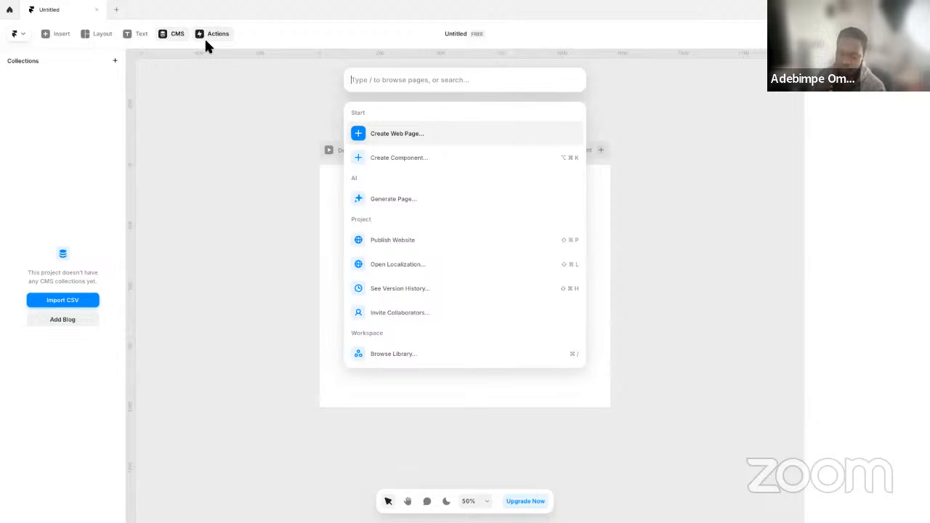
{"action": "left_click", "coordinate": [256, 180]}
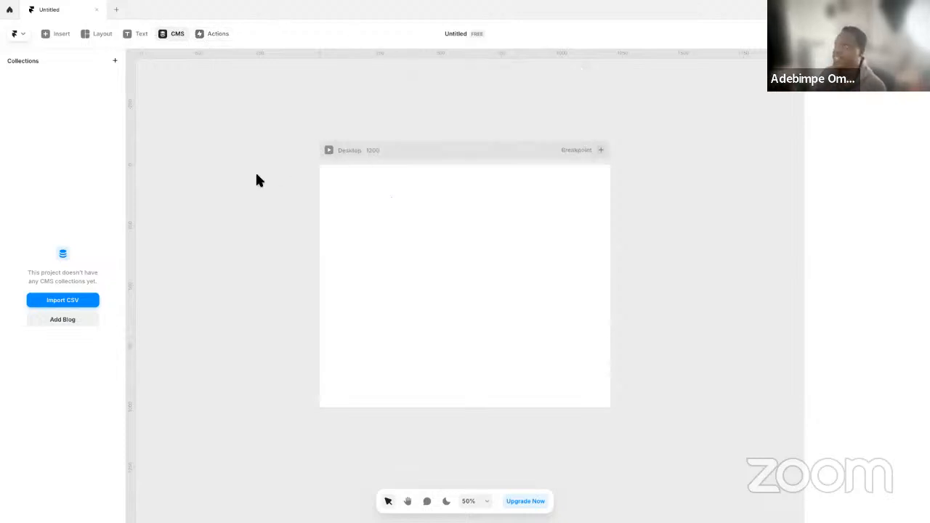
{"action": "left_click", "coordinate": [256, 175]}
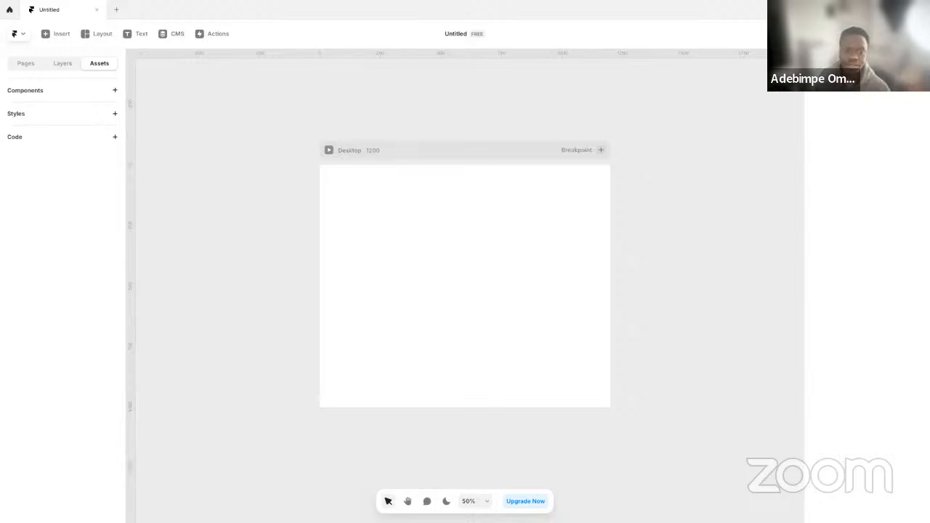
Switch to Microsoft Edge, open a new tab and detach it into its own maximized window
{"action": "key", "text": "ctrl+Up"}
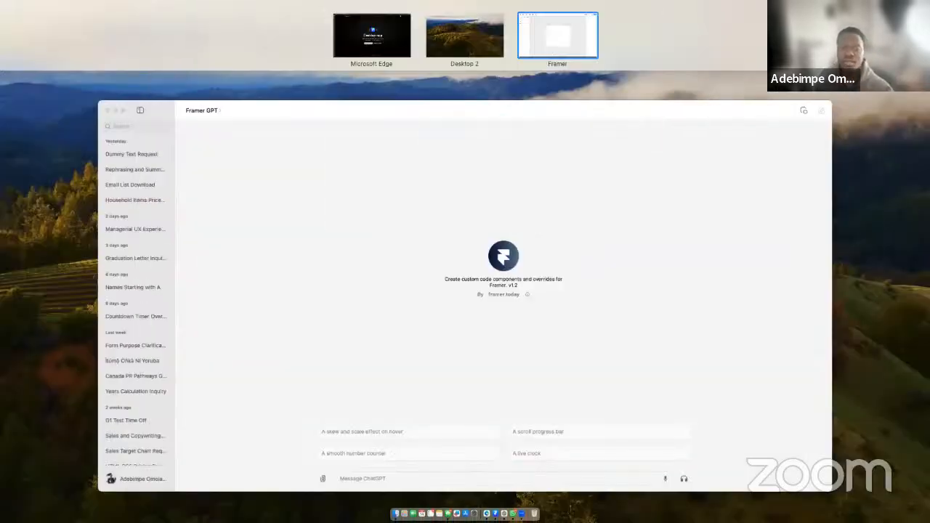
{"action": "key", "text": "ctrl+Up"}
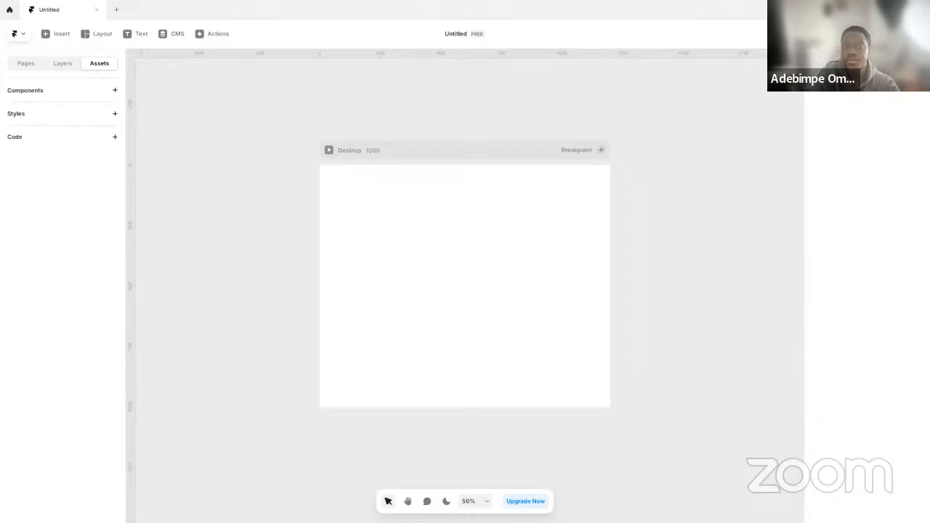
{"action": "key", "text": "ctrl+Left"}
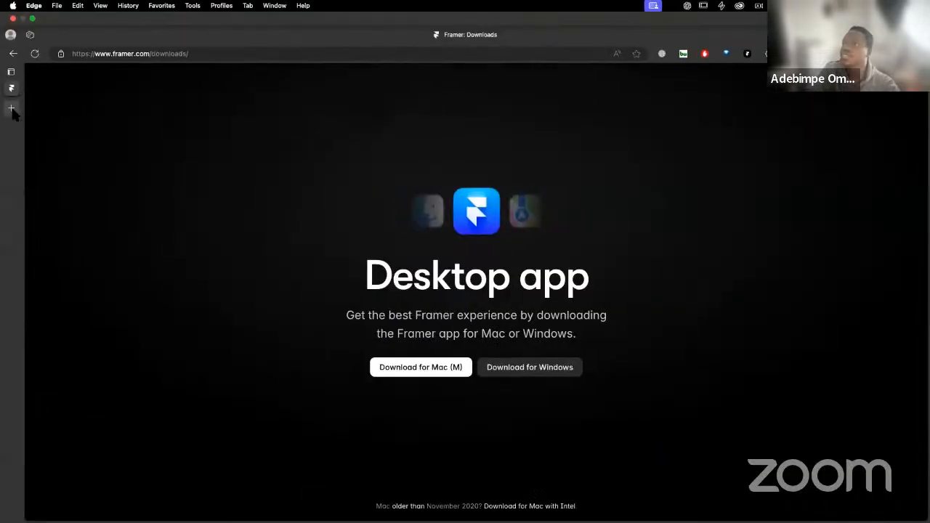
{"action": "left_click", "coordinate": [11, 107]}
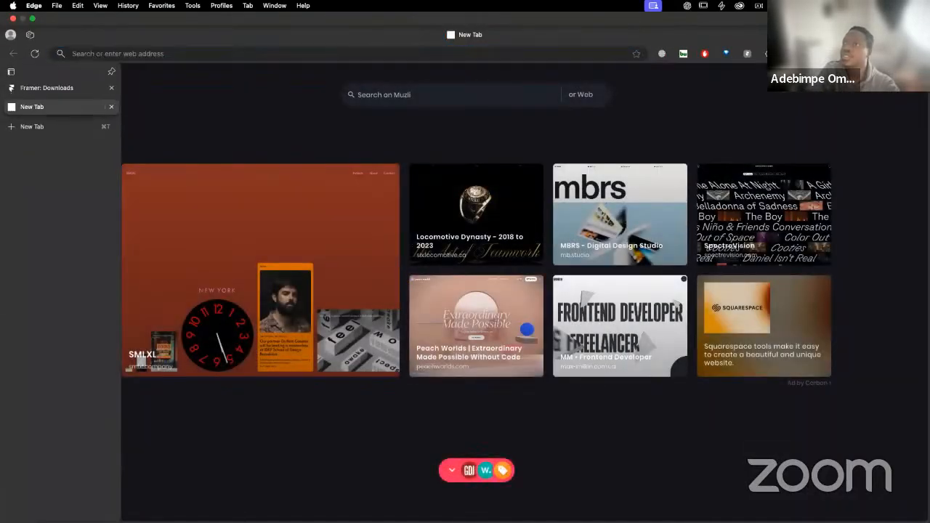
{"action": "key", "text": "ctrl+Right"}
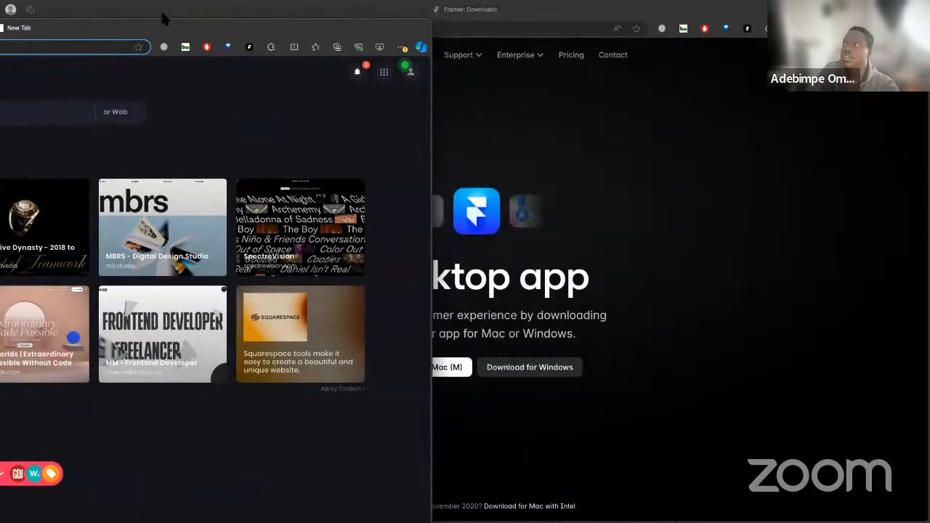
{"action": "left_click_drag", "start_coordinate": [290, 19], "coordinate": [266, 120]}
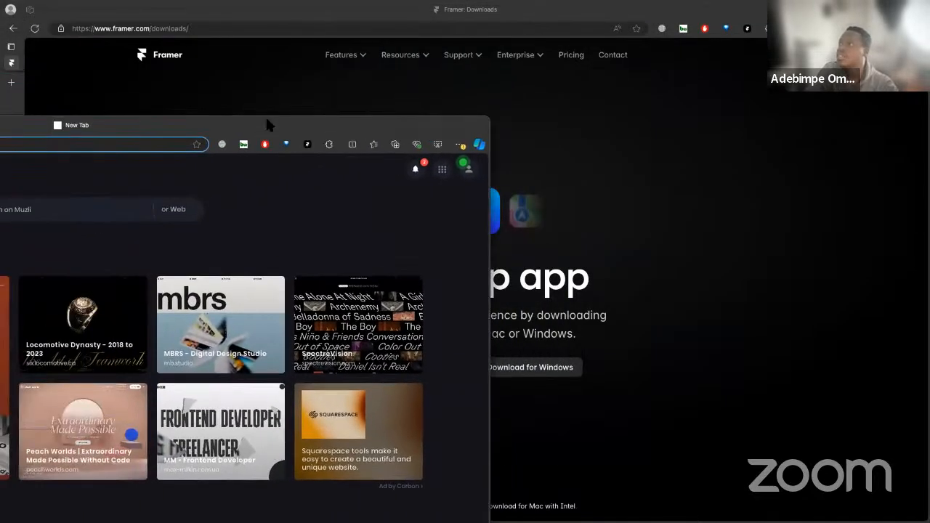
{"action": "double_click", "coordinate": [266, 120]}
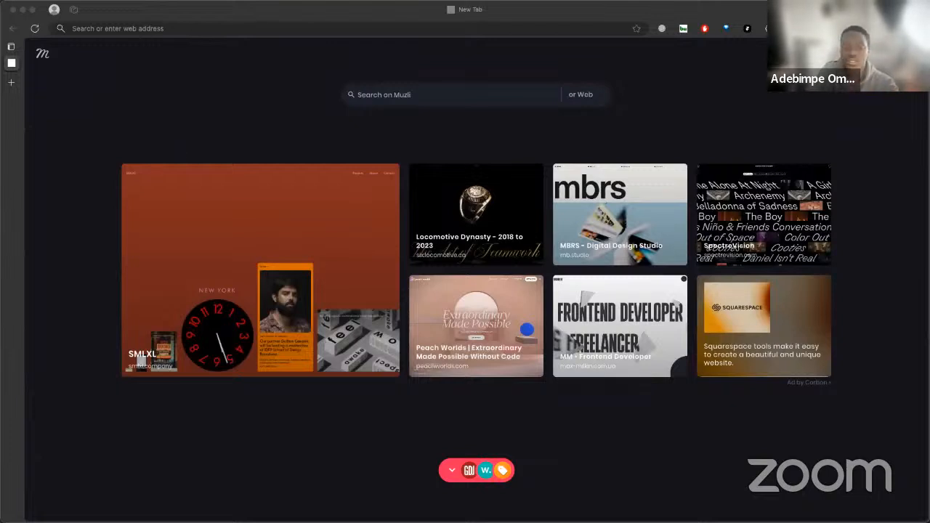
Go to x.com in the new browser window
{"action": "left_click", "coordinate": [159, 27]}
{"action": "type", "text": "x.com"}
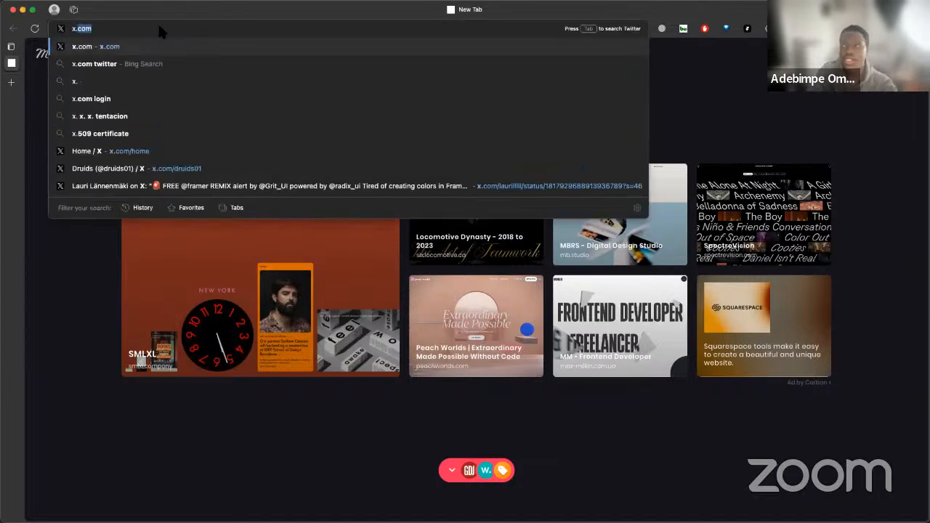
{"action": "key", "text": "Return"}
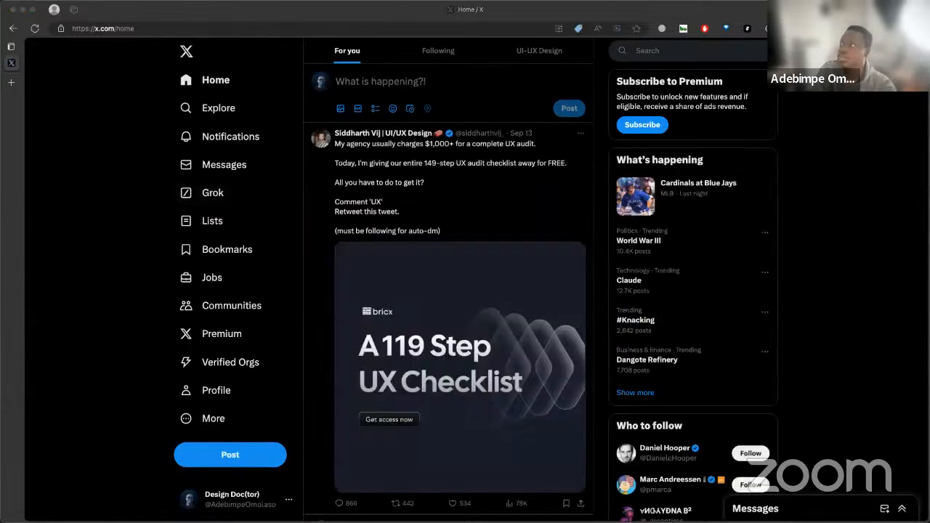
Write the post text "We are now live on Youtube !!" and add the YouTube livestream link on the line below it
{"action": "left_click", "coordinate": [378, 82]}
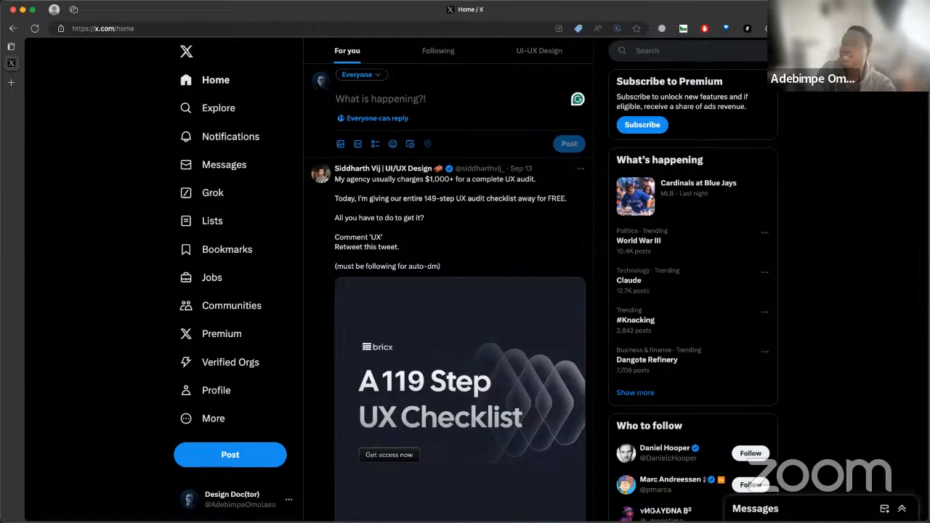
{"action": "key", "text": "super+Tab"}
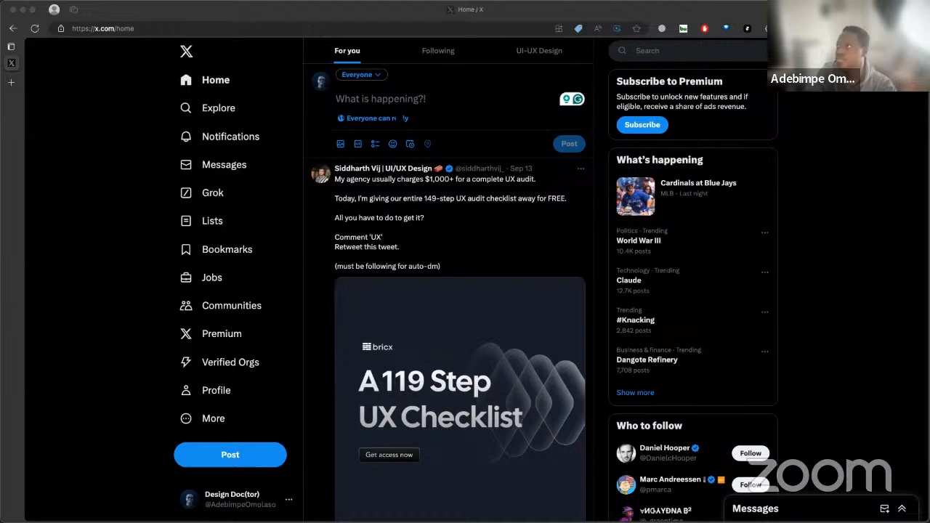
{"action": "type", "text": "We are now l"}
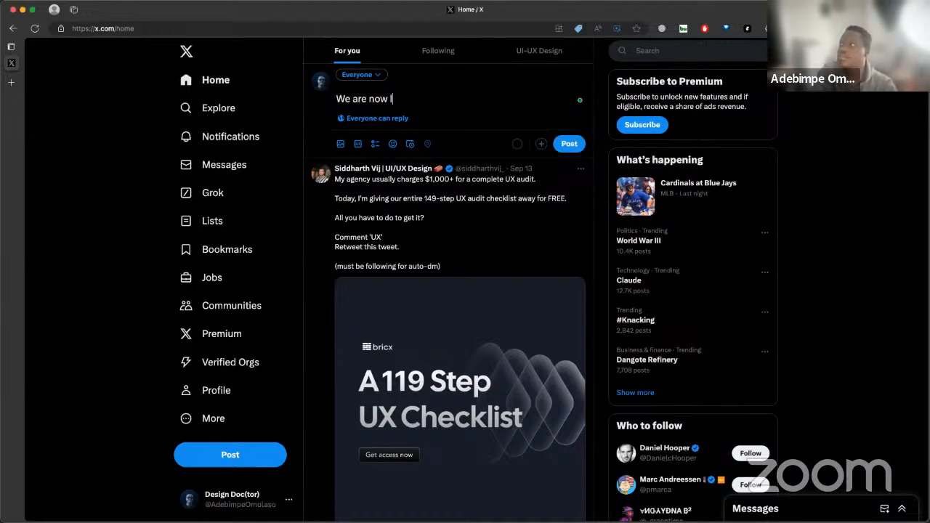
{"action": "type", "text": "ive!!!"}
{"action": "key", "text": "Return"}
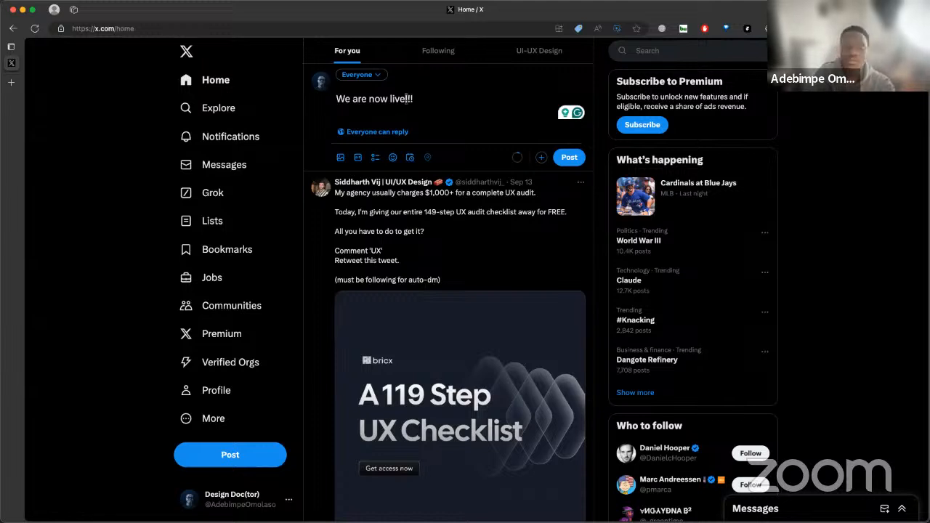
{"action": "type", "text": "n Youtube"}
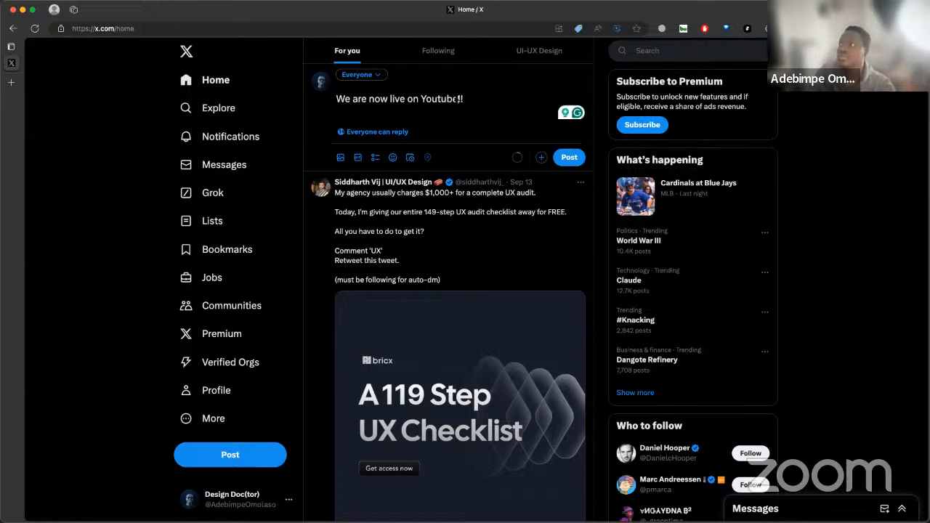
{"action": "type", "text": "https://www.youtube.com/watch?v=FbfMCGg5f8U&ab_channel=AdebimpeOmolaso"}
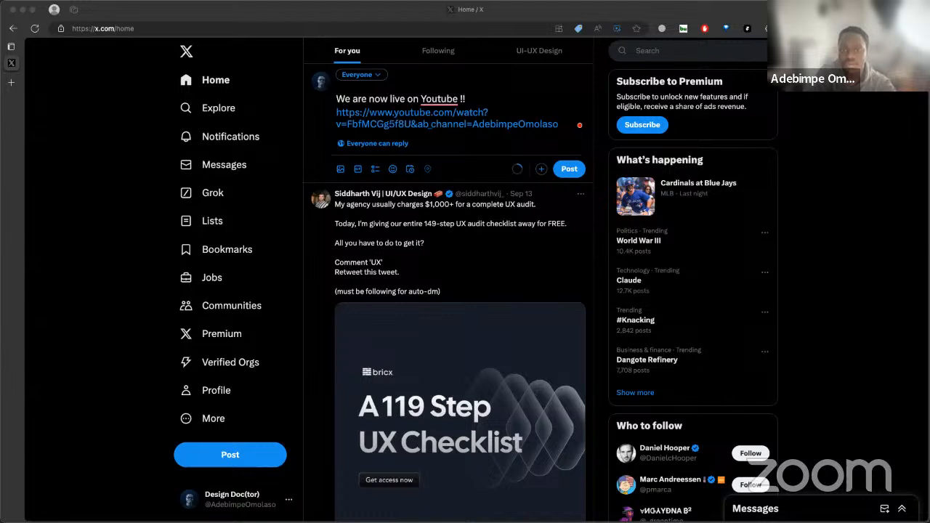
Attach the WhatsApp Image JPEG from the Downloads folder to the announcement and publish the post
{"action": "left_click", "coordinate": [334, 177]}
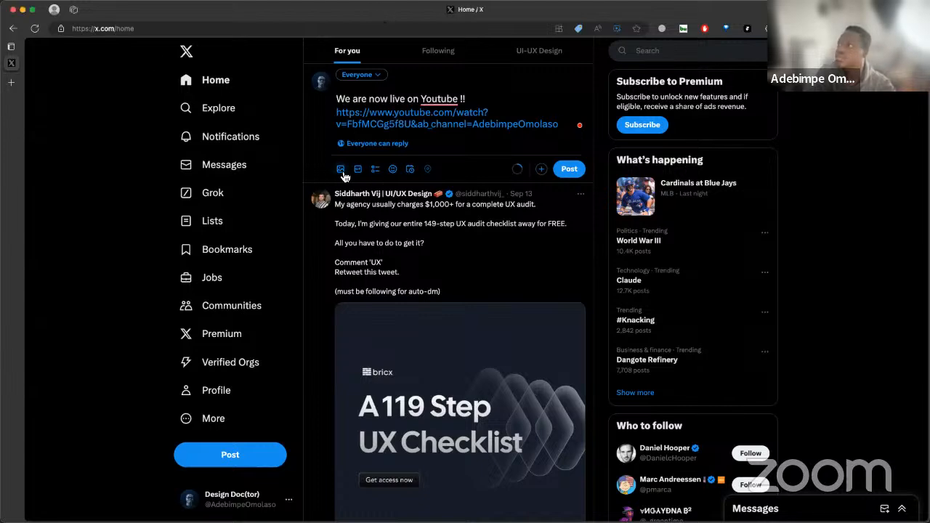
{"action": "left_click", "coordinate": [341, 170]}
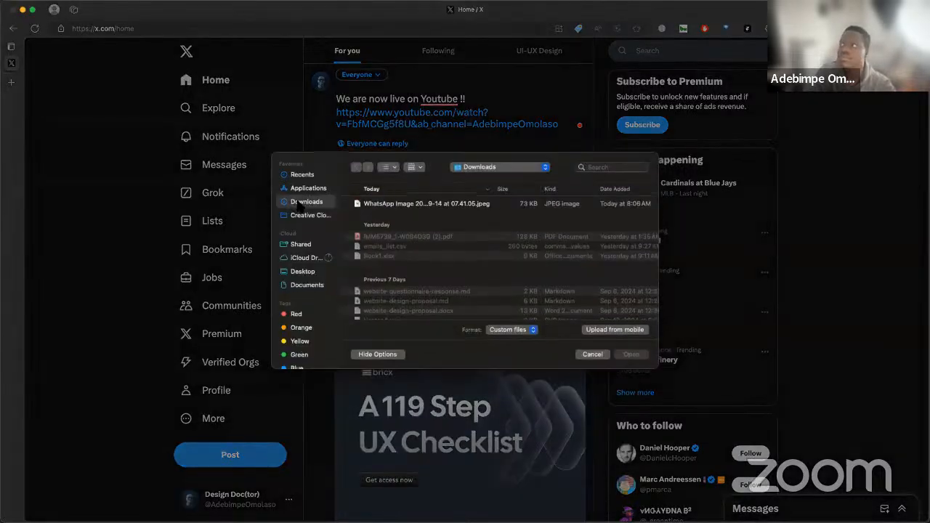
{"action": "left_click", "coordinate": [411, 206]}
{"action": "left_click", "coordinate": [630, 356]}
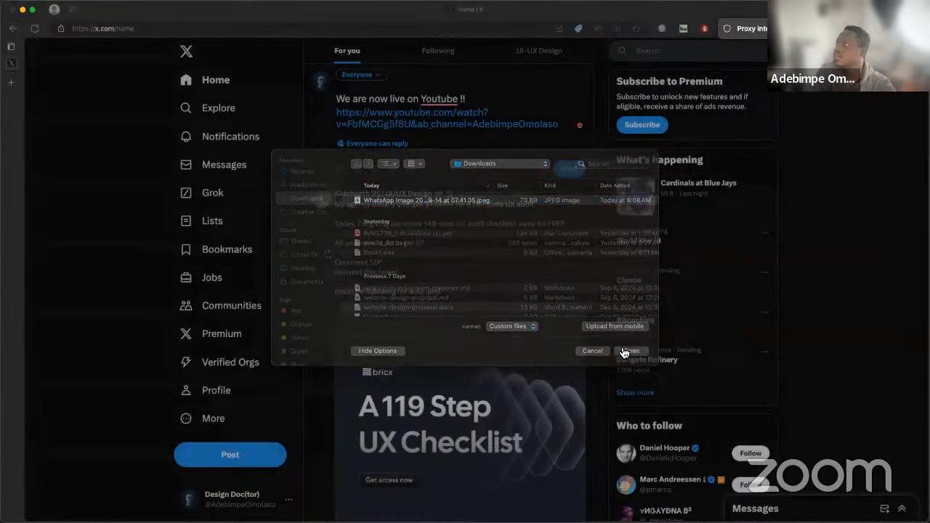
{"action": "scroll", "coordinate": [517, 395], "scroll_direction": "down", "scroll_amount": 1}
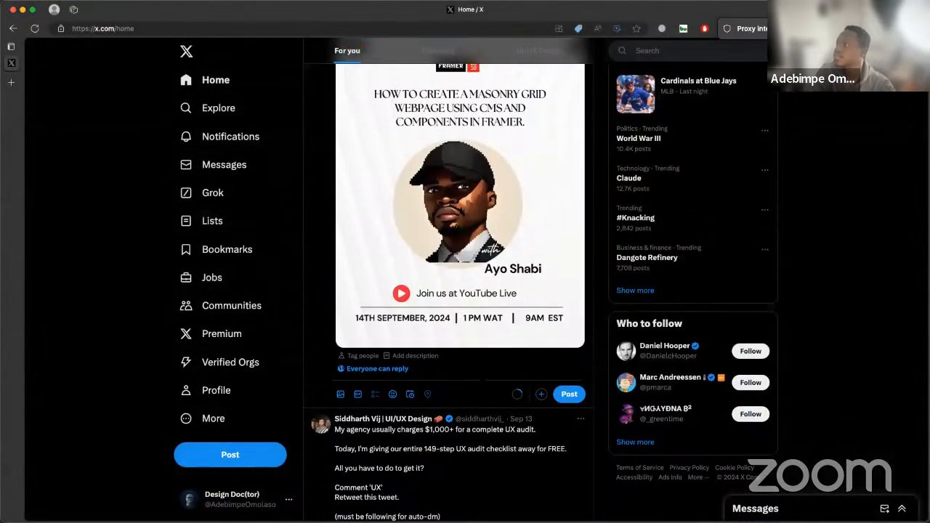
{"action": "left_click", "coordinate": [571, 397]}
Start a reply to the published announcement and mention two collaborators' account handles in it
{"action": "scroll", "coordinate": [476, 260], "scroll_direction": "up", "scroll_amount": 2}
{"action": "left_click", "coordinate": [339, 293]}
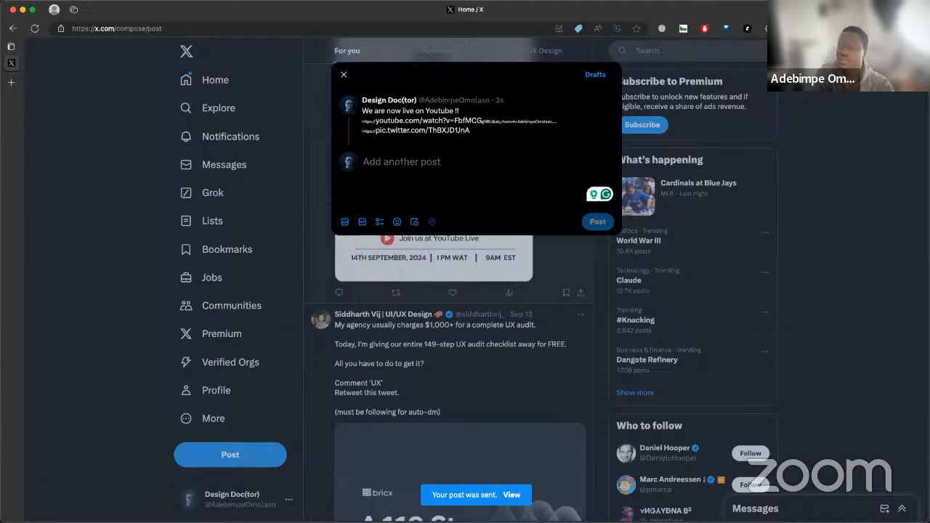
{"action": "type", "text": "@tim"}
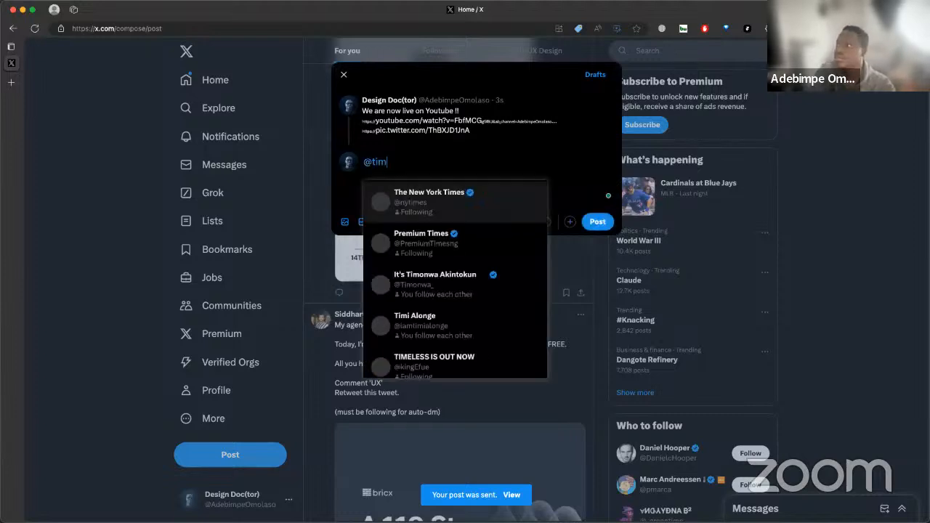
{"action": "type", "text": "x"}
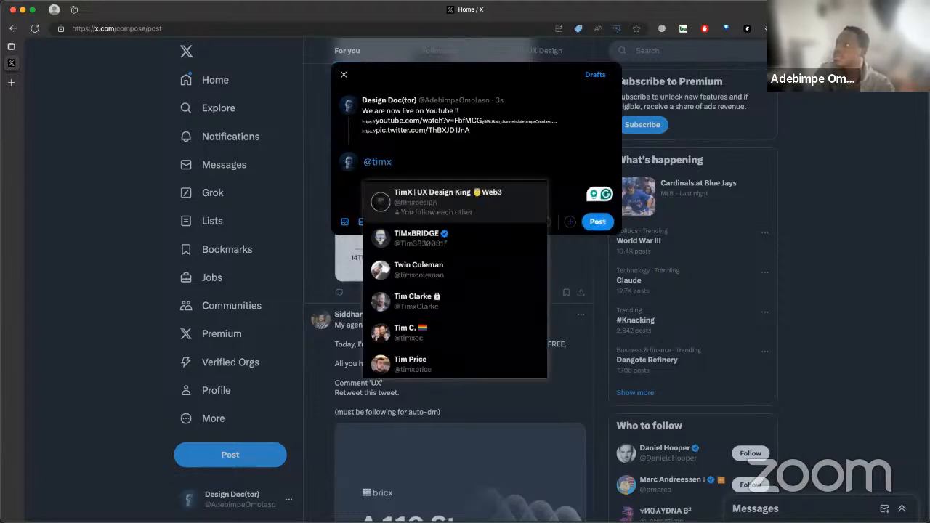
{"action": "type", "text": "design @le"}
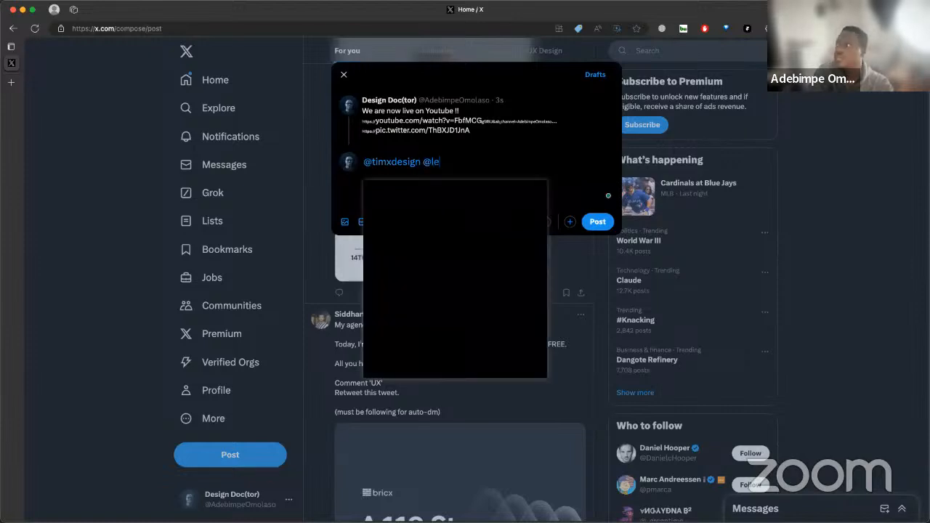
{"action": "type", "text": "ye"}
{"action": "key", "text": "Return"}
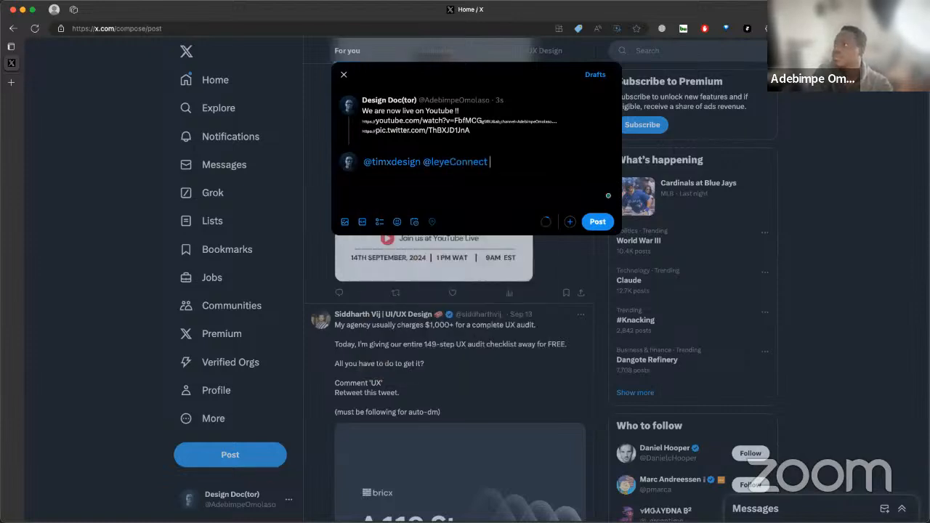
Add a mention of the speaker named on the flyer to the reply and publish it
{"action": "type", "text": "@s"}
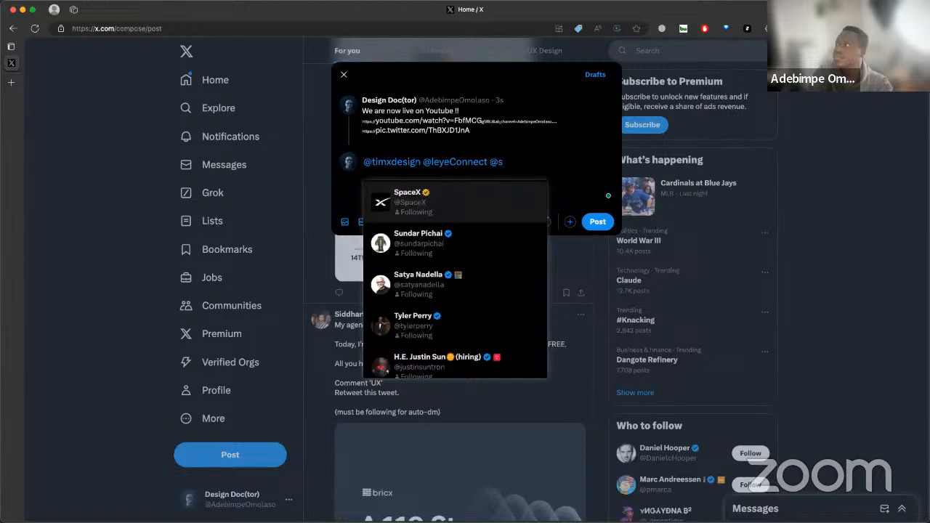
{"action": "key", "text": "BackSpace"}
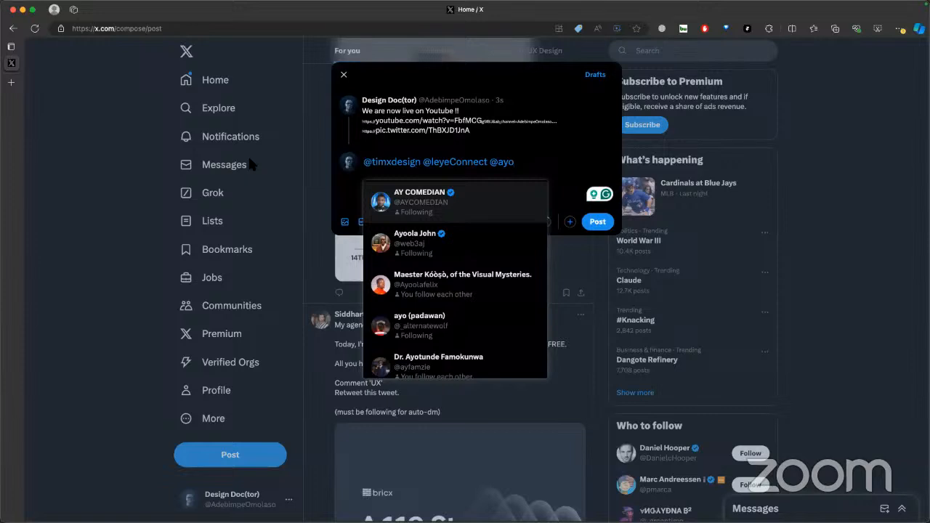
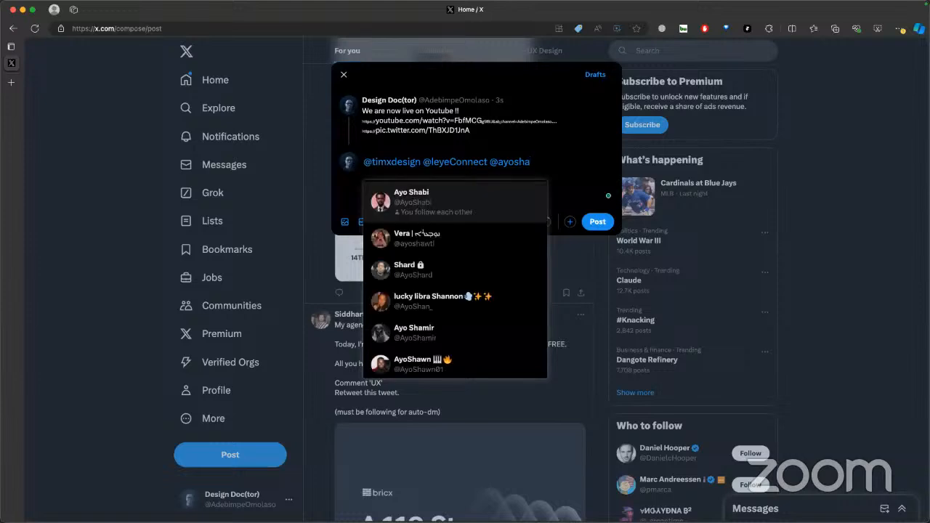
{"action": "left_click", "coordinate": [413, 205]}
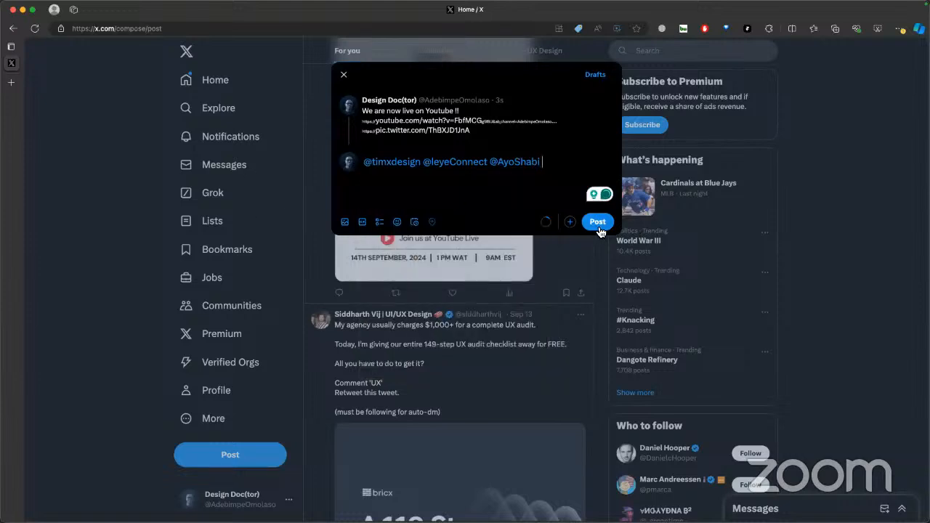
{"action": "left_click", "coordinate": [598, 223]}
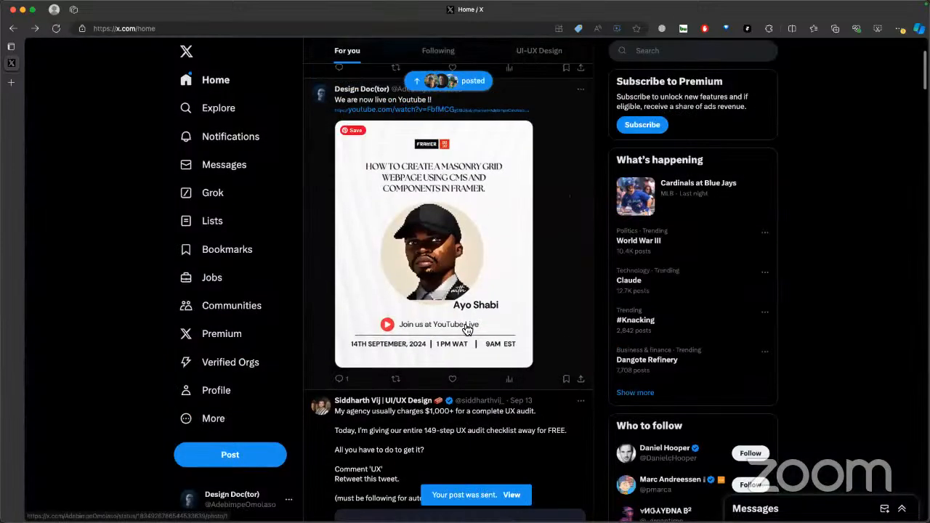
Check the published announcement, its flyer and the reply in the home feed
{"action": "scroll", "coordinate": [468, 329], "scroll_direction": "down", "scroll_amount": 3}
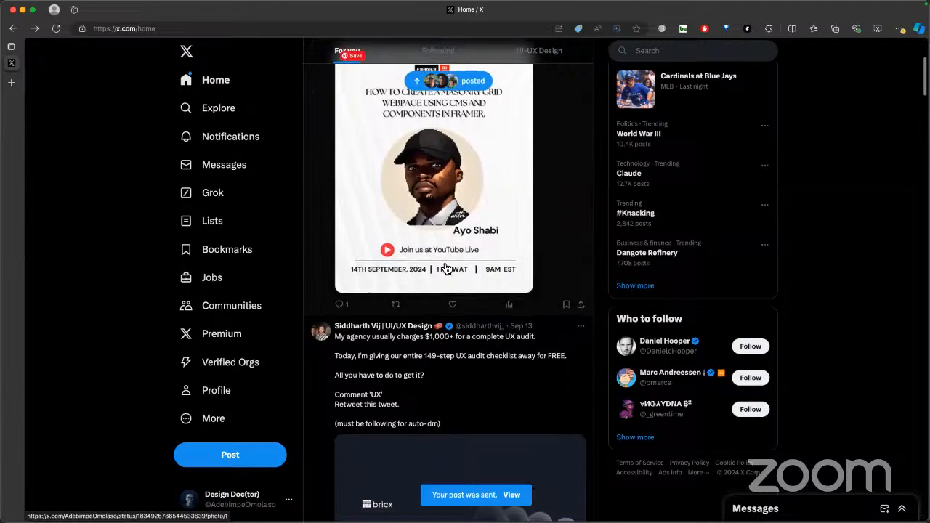
{"action": "scroll", "coordinate": [412, 254], "scroll_direction": "up", "scroll_amount": 4}
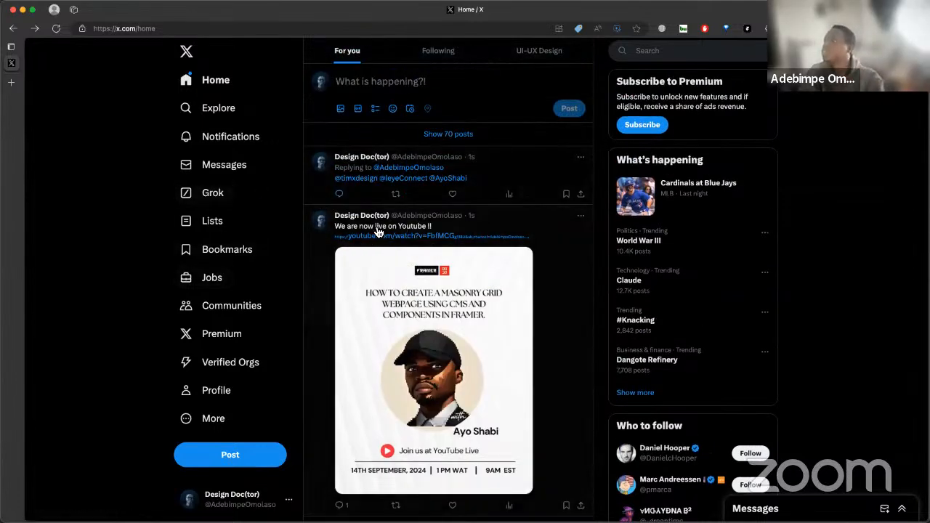
{"action": "scroll", "coordinate": [364, 320], "scroll_direction": "down", "scroll_amount": 1}
{"action": "scroll", "coordinate": [385, 342], "scroll_direction": "up", "scroll_amount": 1}
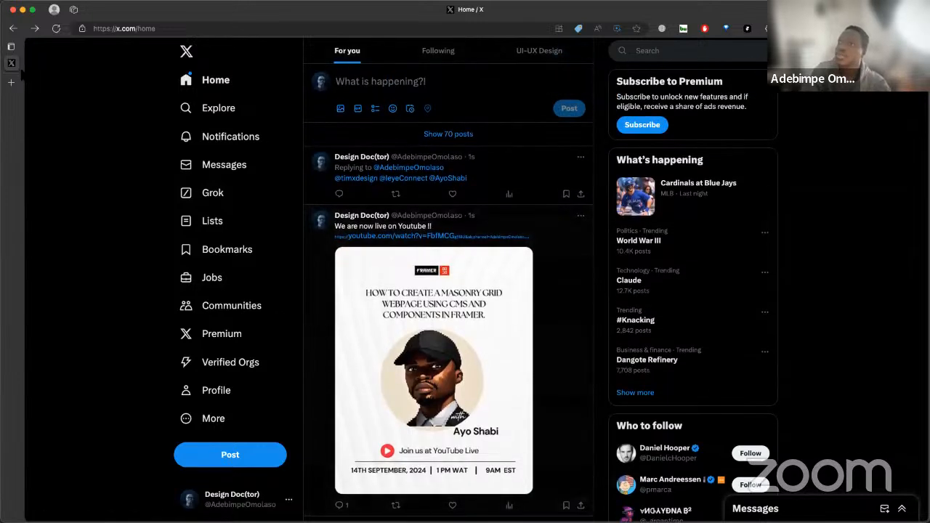
{"action": "key", "text": "ctrl+Right"}
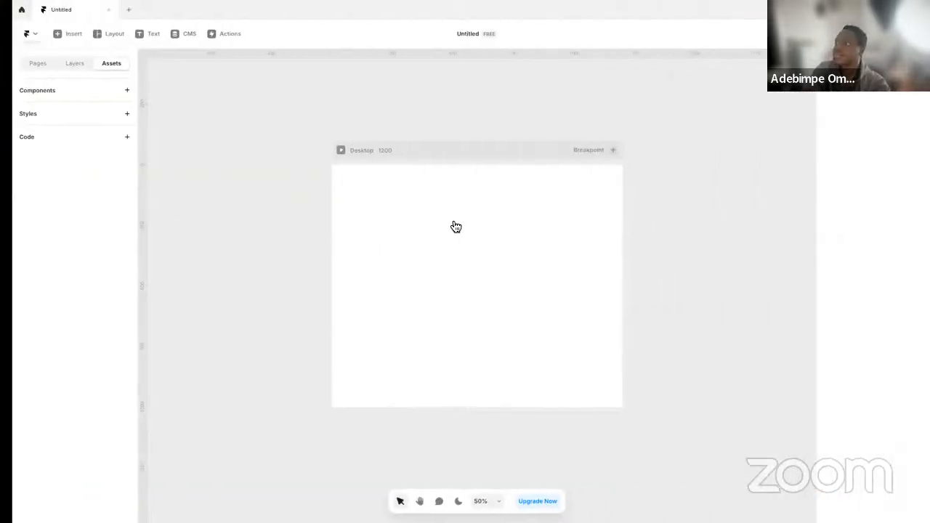
{"action": "left_click", "coordinate": [382, 145]}
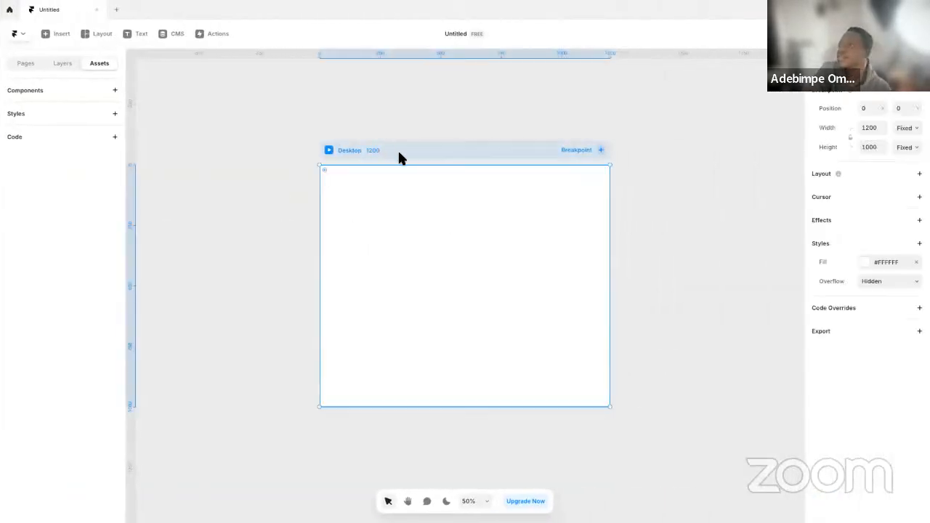
{"action": "left_click", "coordinate": [411, 122]}
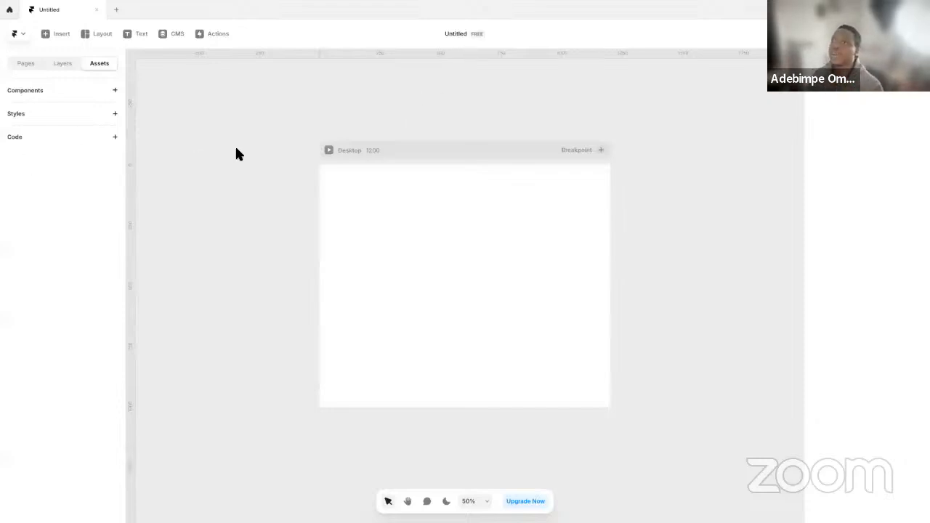
Switch to the Microsoft Edge window and open portorocha.com in a new tab
{"action": "key", "text": "ctrl+Left"}
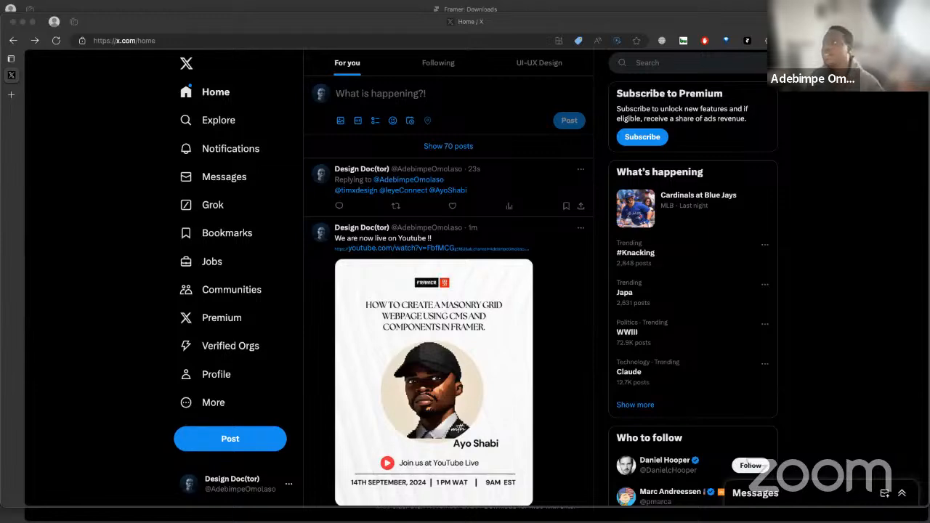
{"action": "left_click", "coordinate": [16, 95]}
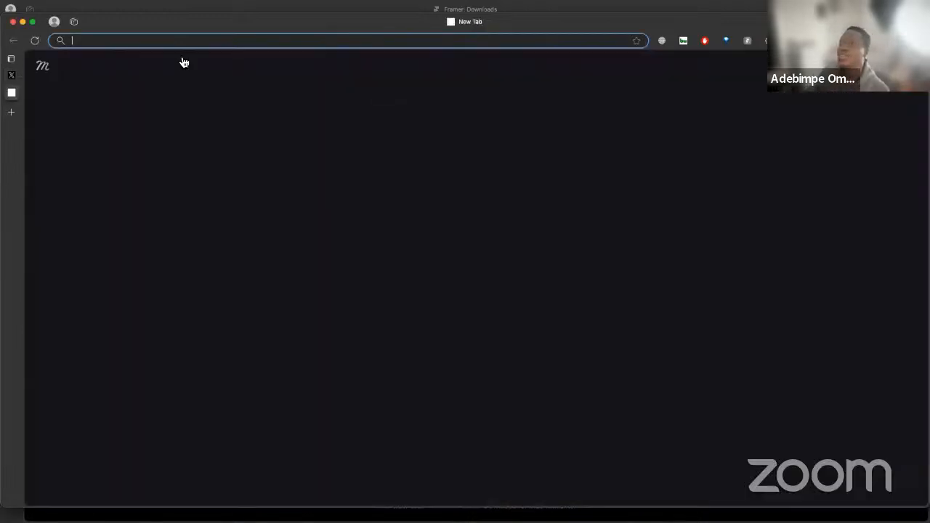
{"action": "type", "text": "portorocha.com"}
{"action": "key", "text": "Return"}
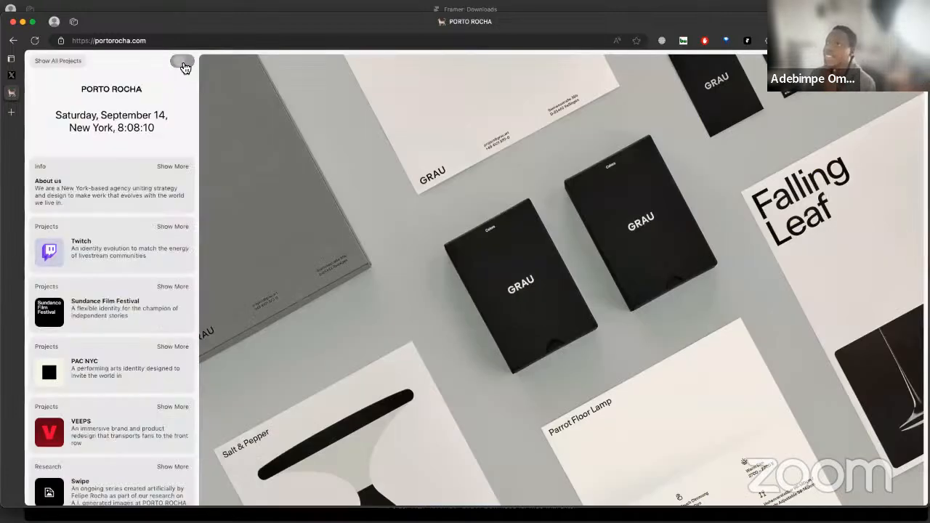
Try the site's toggle switch beside Show All Projects on and off a few times
{"action": "left_click", "coordinate": [184, 65]}
{"action": "left_click", "coordinate": [184, 65]}
{"action": "left_click", "coordinate": [184, 65]}
{"action": "left_click", "coordinate": [183, 66]}
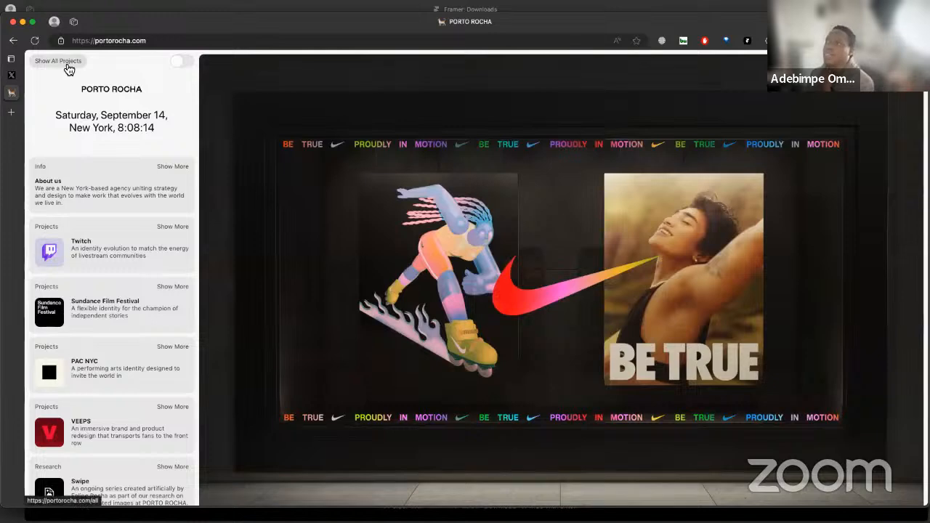
Open the PORTO ROCHA All Projects page and examine the masonry grid of project cards
{"action": "left_click", "coordinate": [64, 64]}
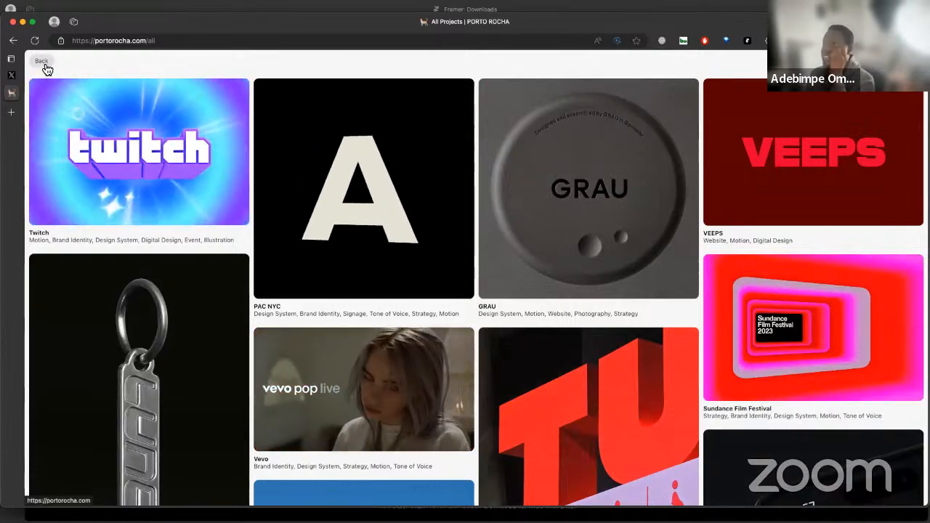
{"action": "left_click", "coordinate": [45, 66]}
{"action": "left_click", "coordinate": [67, 60]}
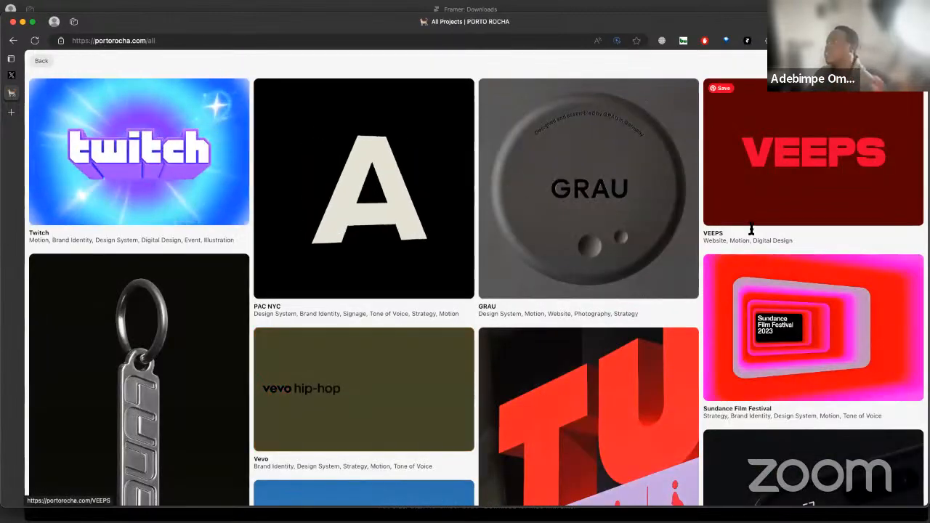
{"action": "scroll", "coordinate": [494, 209], "scroll_direction": "down", "scroll_amount": 3}
{"action": "scroll", "coordinate": [493, 209], "scroll_direction": "up", "scroll_amount": 2}
{"action": "scroll", "coordinate": [493, 209], "scroll_direction": "up", "scroll_amount": 2}
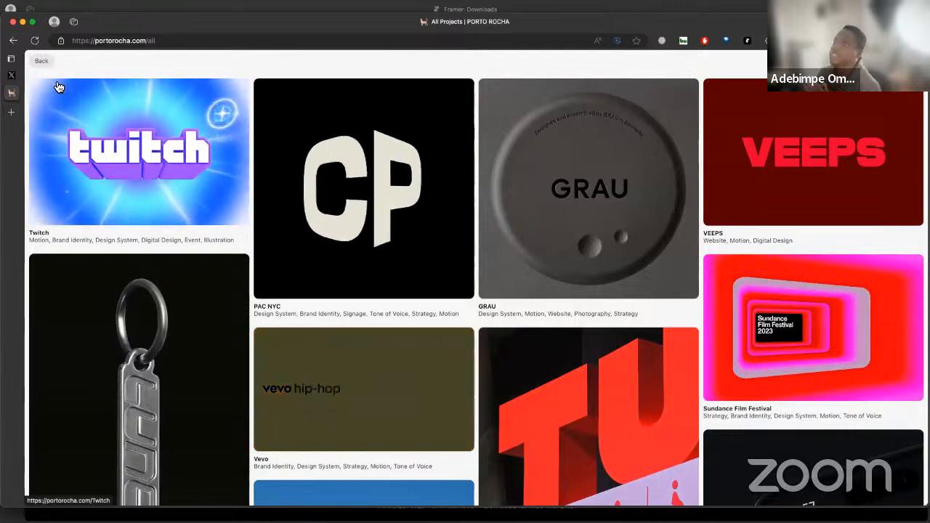
Return to the PORTO ROCHA home page and examine the hero images and updates cards
{"action": "left_click", "coordinate": [41, 61]}
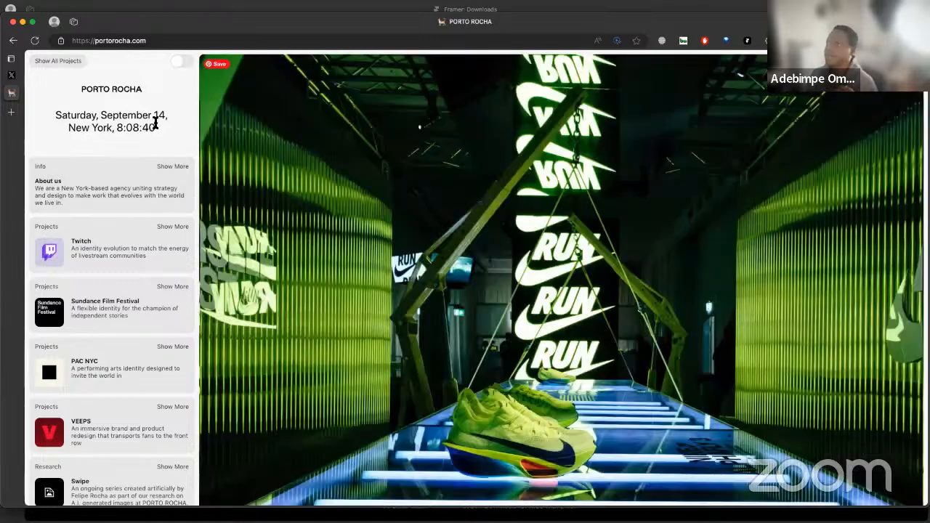
{"action": "scroll", "coordinate": [287, 180], "scroll_direction": "down", "scroll_amount": 2}
{"action": "scroll", "coordinate": [287, 180], "scroll_direction": "down", "scroll_amount": 5}
{"action": "scroll", "coordinate": [286, 189], "scroll_direction": "up", "scroll_amount": 2}
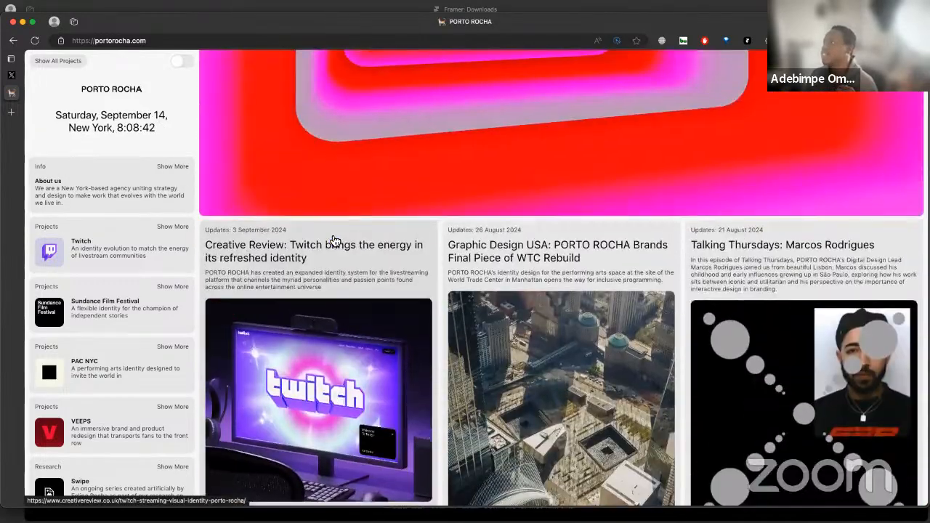
Examine the masonry grid of updates cards and the separately scrolling project list on the PORTO ROCHA home page
{"action": "scroll", "coordinate": [285, 195], "scroll_direction": "down", "scroll_amount": 2}
{"action": "scroll", "coordinate": [633, 370], "scroll_direction": "down", "scroll_amount": 5}
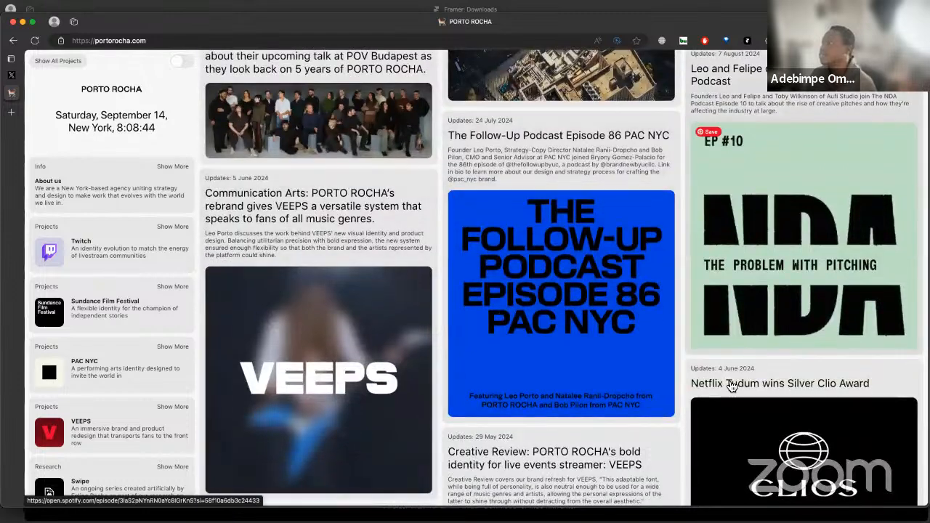
{"action": "scroll", "coordinate": [684, 385], "scroll_direction": "down", "scroll_amount": 2}
{"action": "scroll", "coordinate": [87, 233], "scroll_direction": "down", "scroll_amount": 8}
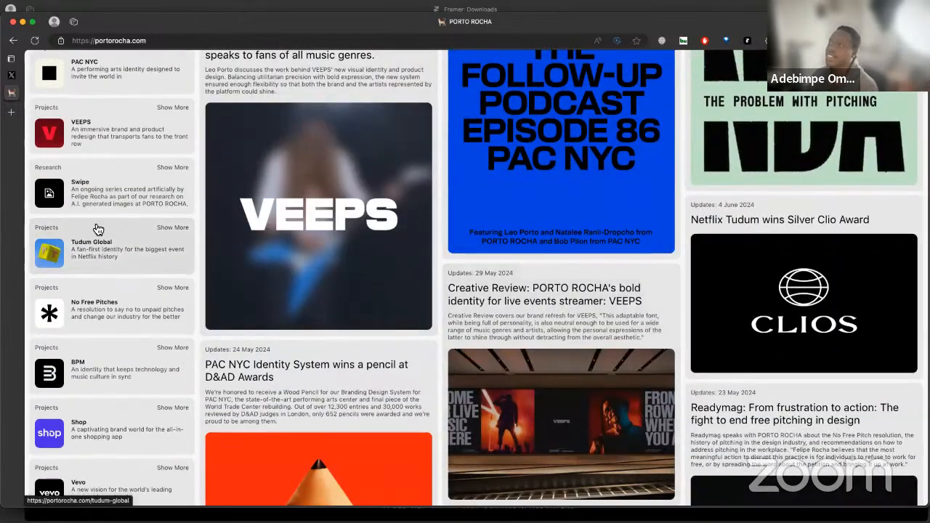
{"action": "scroll", "coordinate": [96, 225], "scroll_direction": "up", "scroll_amount": 8}
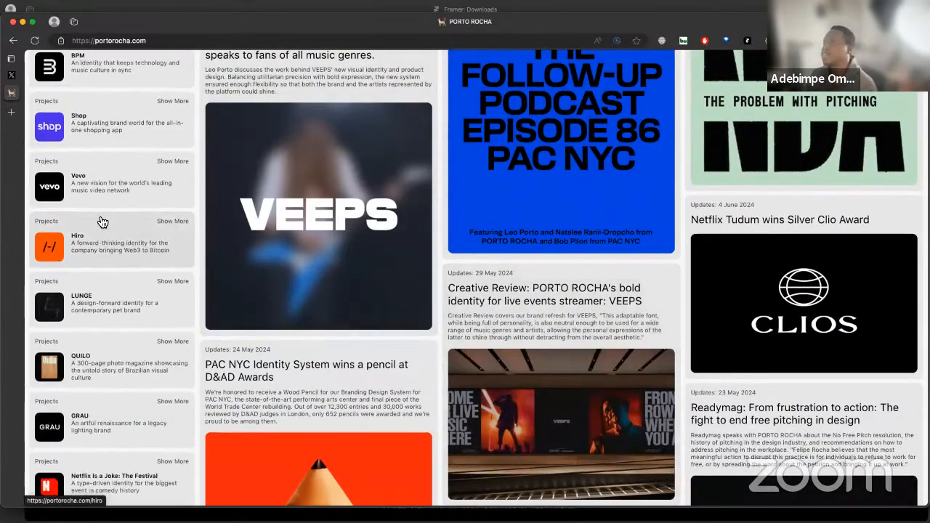
{"action": "scroll", "coordinate": [107, 222], "scroll_direction": "up", "scroll_amount": 1}
{"action": "scroll", "coordinate": [586, 348], "scroll_direction": "down", "scroll_amount": 2}
{"action": "scroll", "coordinate": [585, 335], "scroll_direction": "up", "scroll_amount": 7}
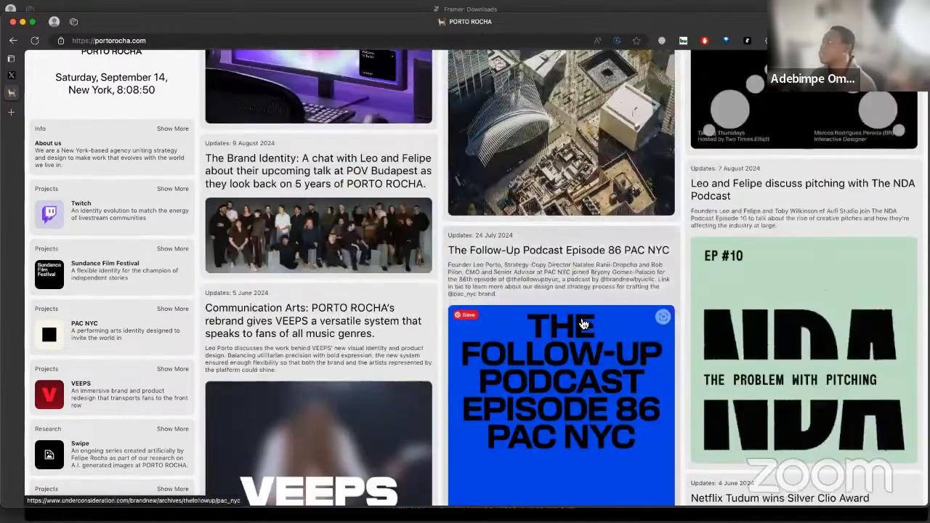
Examine how the sidebar's date header and project cards behave beside the large hero image
{"action": "scroll", "coordinate": [584, 322], "scroll_direction": "up", "scroll_amount": 5}
{"action": "scroll", "coordinate": [179, 270], "scroll_direction": "up", "scroll_amount": 1}
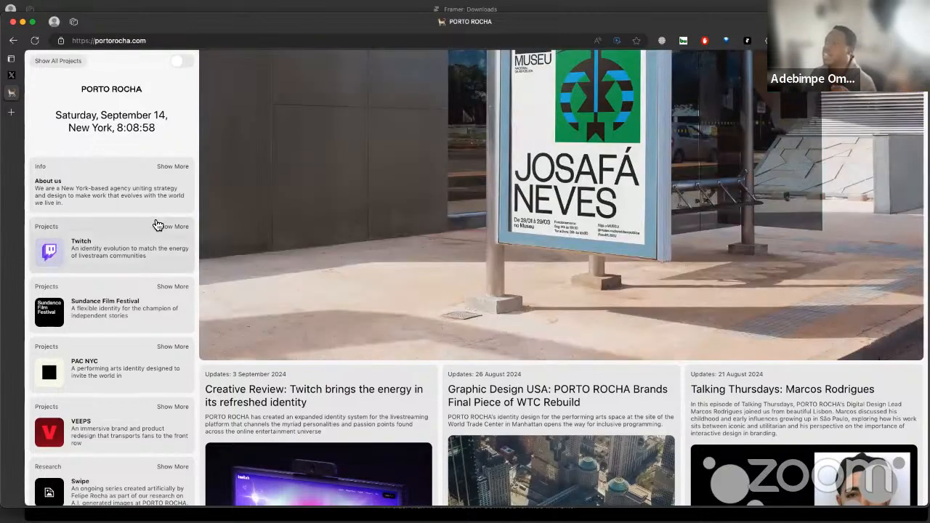
{"action": "scroll", "coordinate": [155, 222], "scroll_direction": "down", "scroll_amount": 3}
{"action": "scroll", "coordinate": [160, 226], "scroll_direction": "up", "scroll_amount": 2}
{"action": "scroll", "coordinate": [163, 230], "scroll_direction": "up", "scroll_amount": 2}
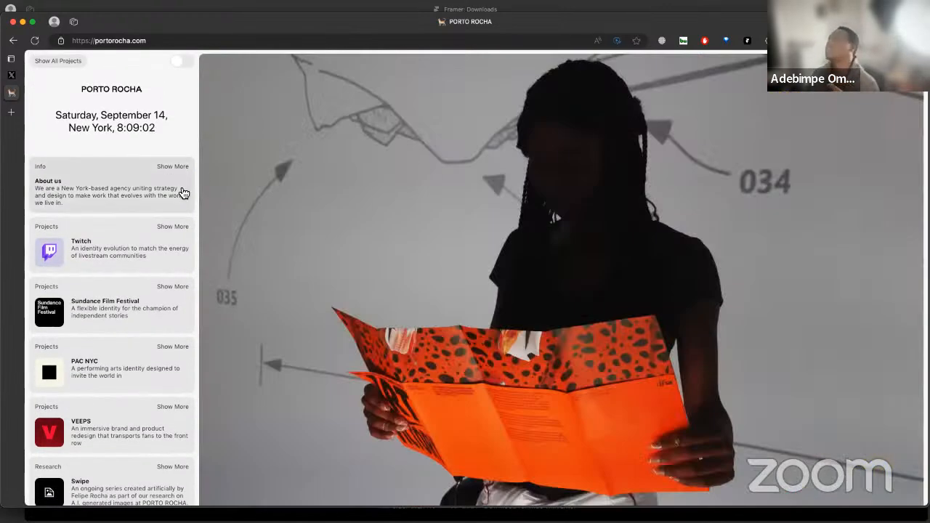
{"action": "scroll", "coordinate": [181, 183], "scroll_direction": "down", "scroll_amount": 5}
{"action": "scroll", "coordinate": [181, 182], "scroll_direction": "up", "scroll_amount": 5}
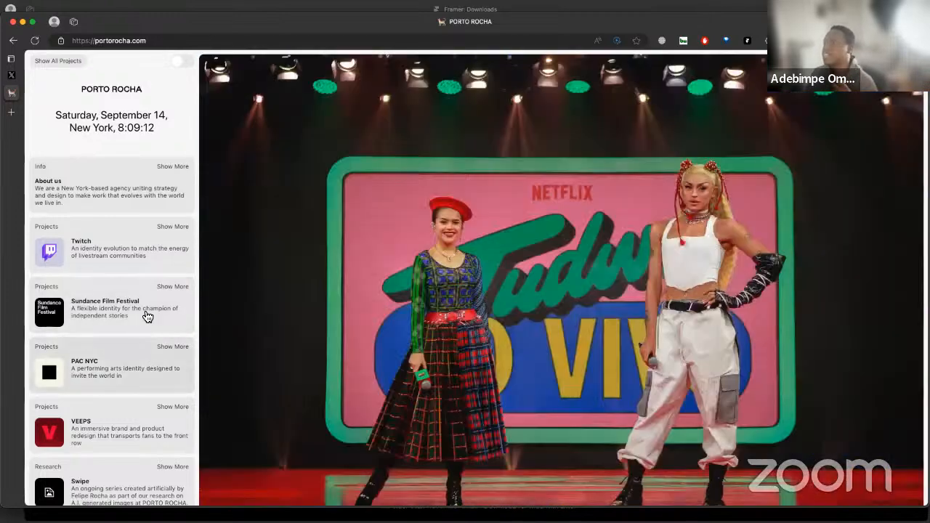
{"action": "scroll", "coordinate": [145, 313], "scroll_direction": "down", "scroll_amount": 4}
{"action": "scroll", "coordinate": [156, 252], "scroll_direction": "down", "scroll_amount": 7}
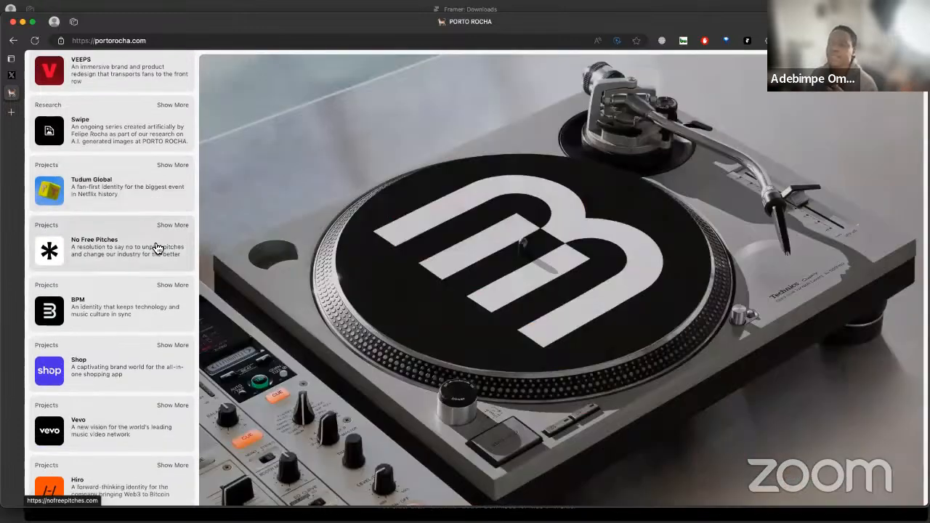
{"action": "scroll", "coordinate": [160, 247], "scroll_direction": "down", "scroll_amount": 8}
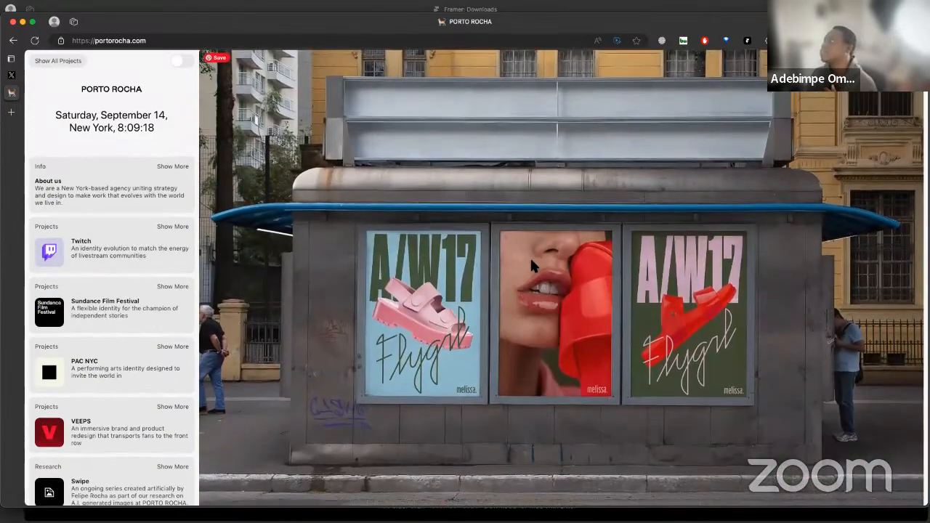
Switch to the untitled Framer project and view its empty Desktop 1200 canvas
{"action": "key", "text": "ctrl+Right"}
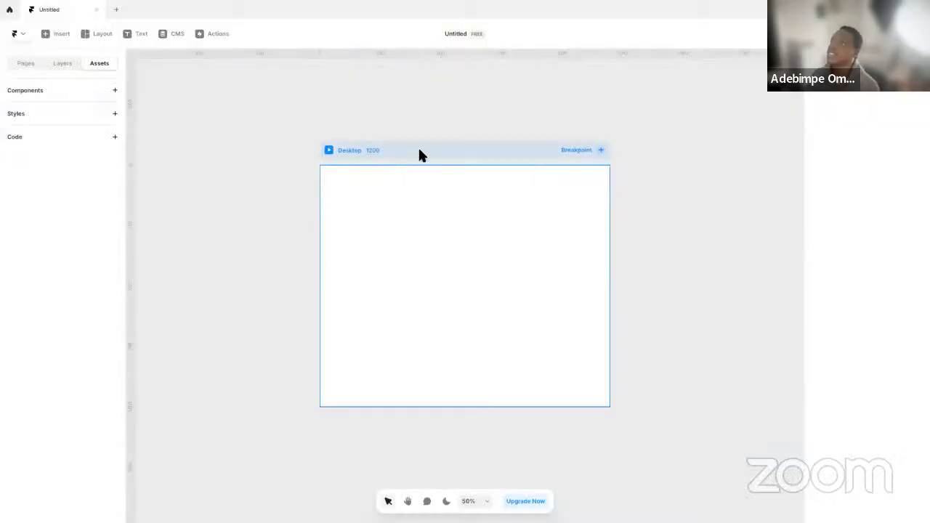
{"action": "left_click", "coordinate": [420, 155]}
{"action": "left_click", "coordinate": [258, 196]}
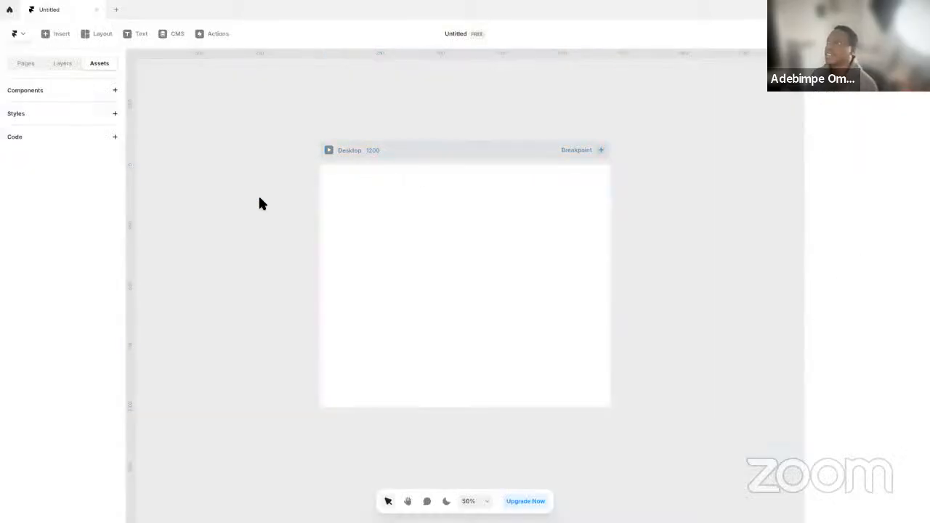
Go back to Edge, capture the PORTO ROCHA home page's sidebar and hero area as a screenshot, and return to Framer
{"action": "key", "text": "ctrl+Left"}
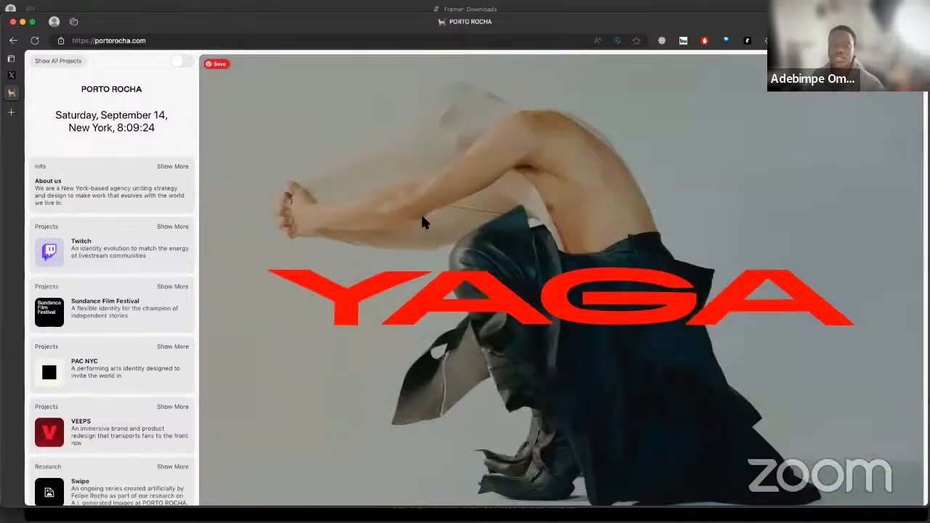
{"action": "key", "text": "super+shift+4"}
{"action": "left_click_drag", "start_coordinate": [26, 51], "coordinate": [925, 504]}
{"action": "key", "text": "ctrl+Right"}
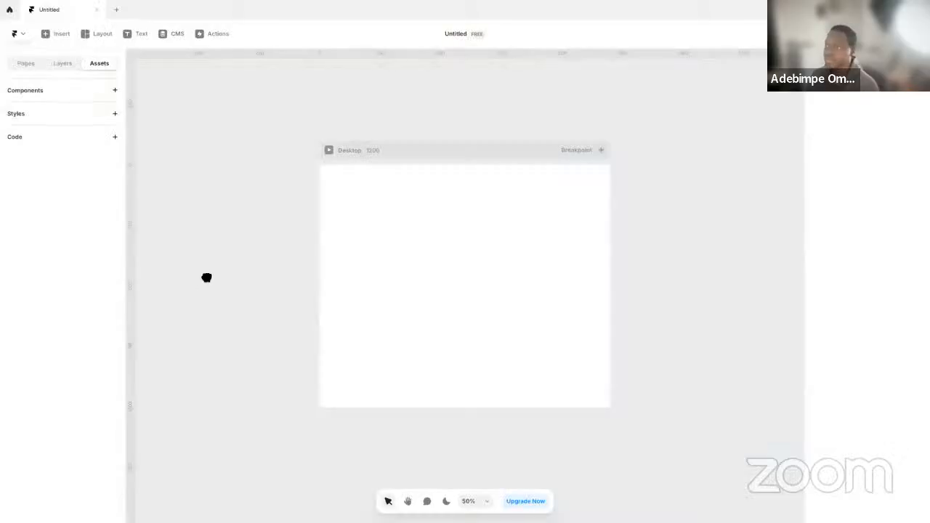
Paste the captured screenshot onto the canvas beside the Desktop breakpoint, then select the breakpoint
{"action": "left_click_drag", "start_coordinate": [206, 276], "coordinate": [413, 367]}
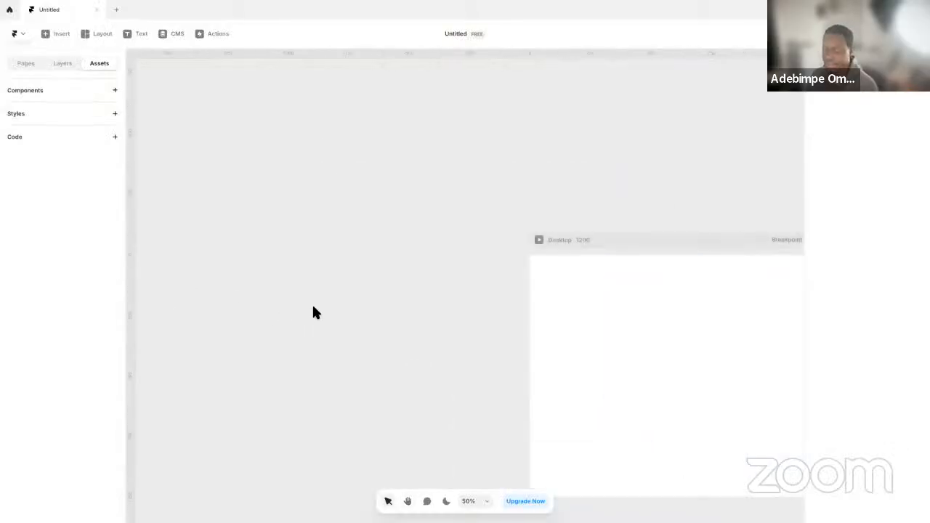
{"action": "key", "text": "super+v"}
{"action": "left_click_drag", "start_coordinate": [466, 325], "coordinate": [524, 339]}
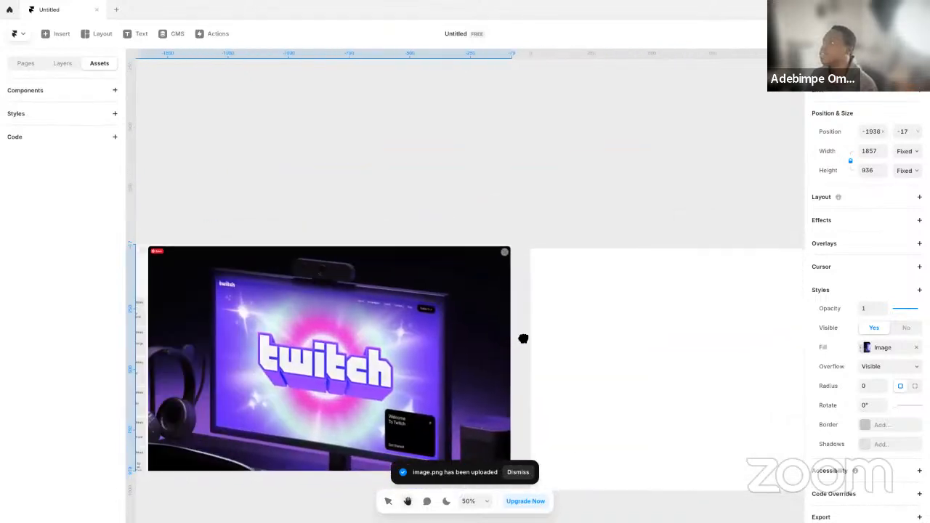
{"action": "left_click", "coordinate": [614, 233]}
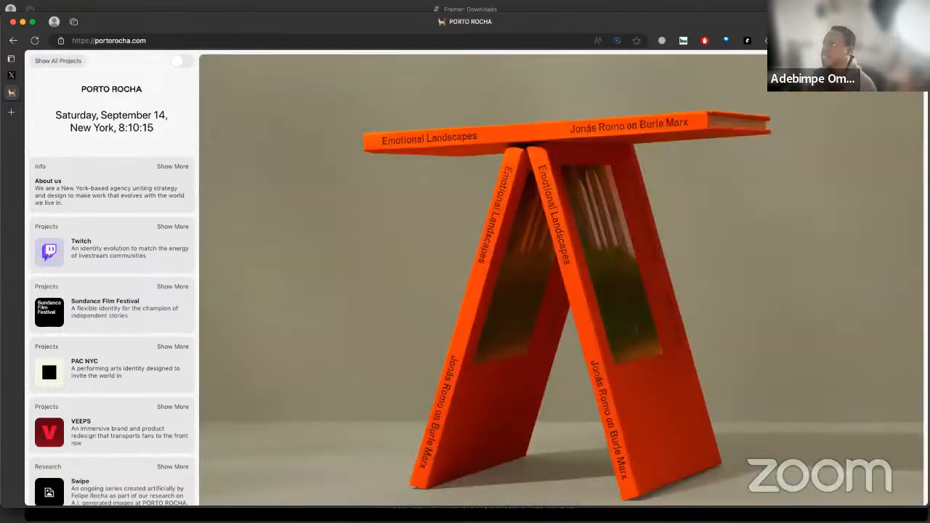
Switch to Edge and launch the Fonts Ninja extension on the PORTO ROCHA home page, skipping its Instagram follow prompt
{"action": "left_click", "coordinate": [902, 40]}
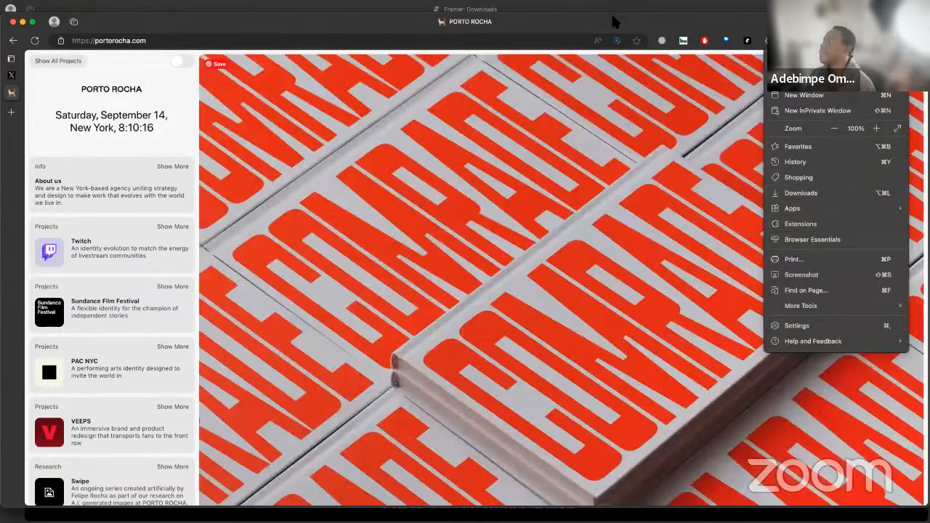
{"action": "left_click", "coordinate": [635, 27]}
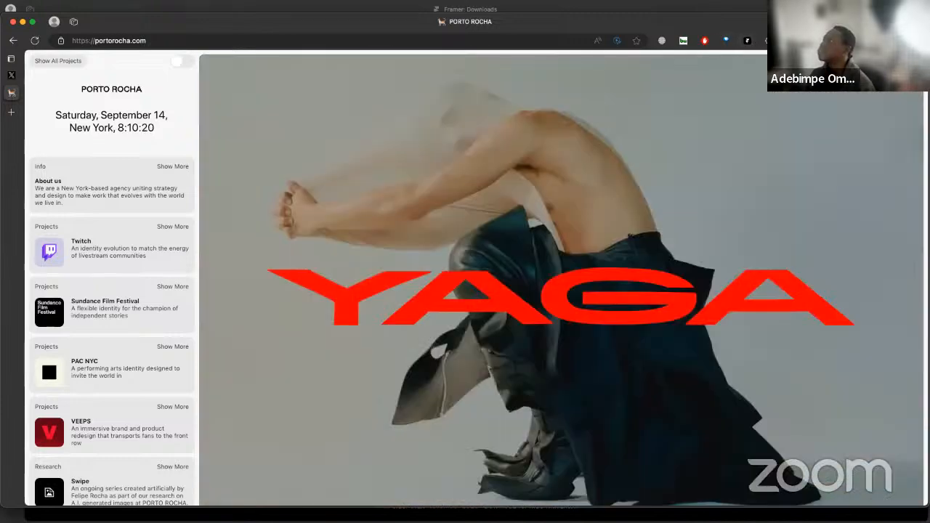
{"action": "left_click", "coordinate": [765, 40]}
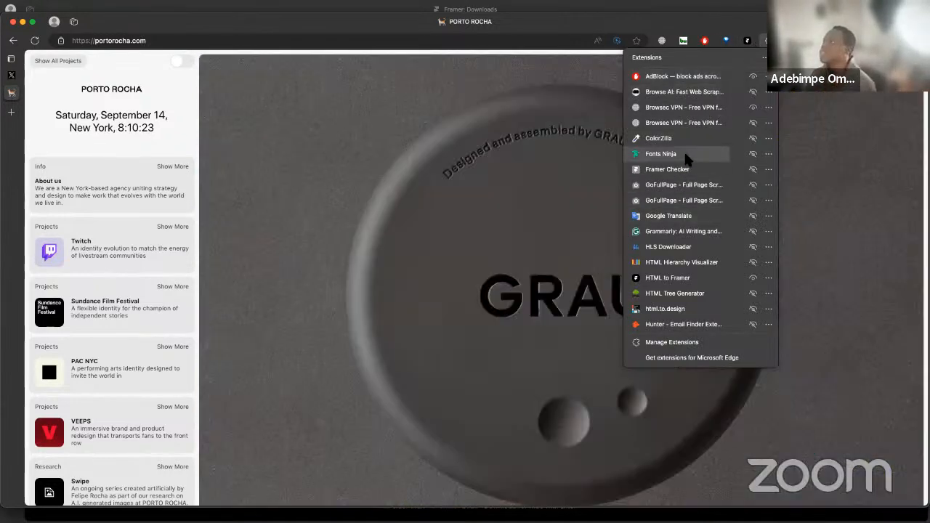
{"action": "left_click", "coordinate": [686, 155]}
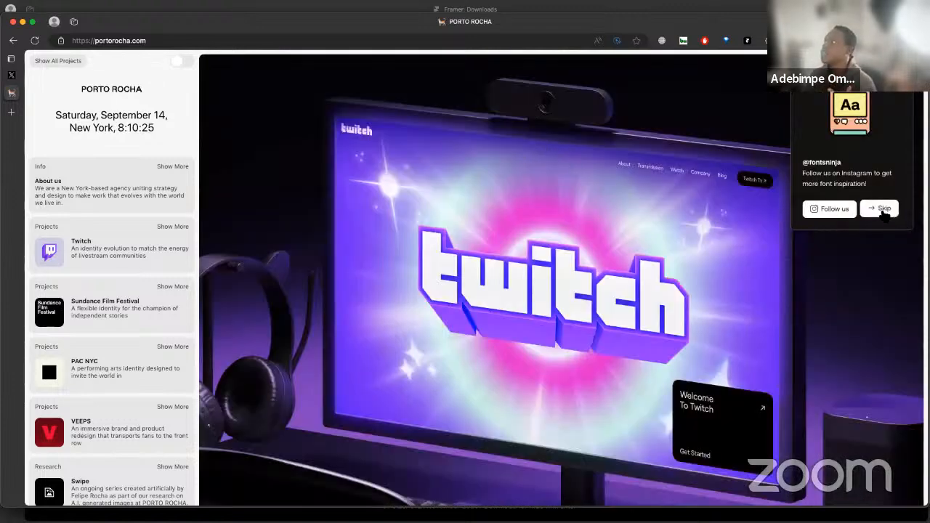
{"action": "left_click", "coordinate": [880, 208]}
Inspect the fonts of the sidebar's date header and About us card, then close the font details
{"action": "mouse_move", "coordinate": [103, 129]}
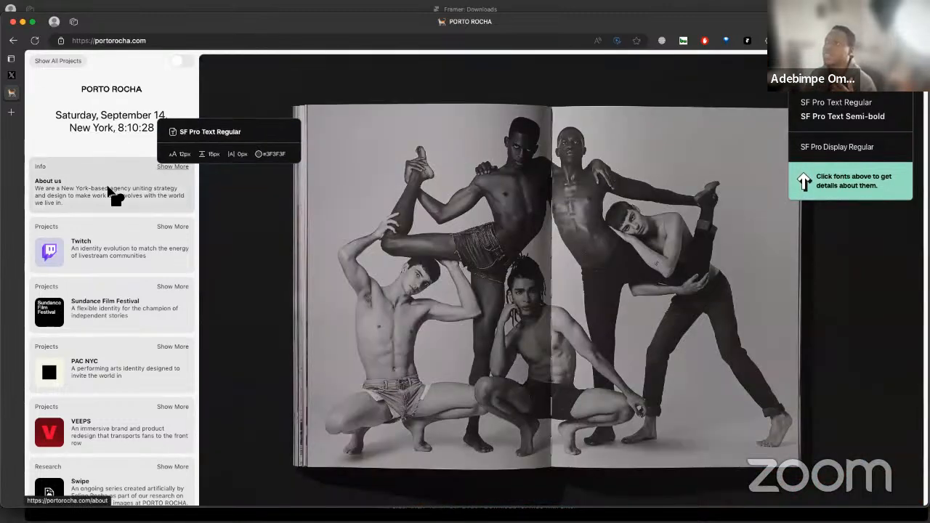
{"action": "left_click", "coordinate": [98, 183]}
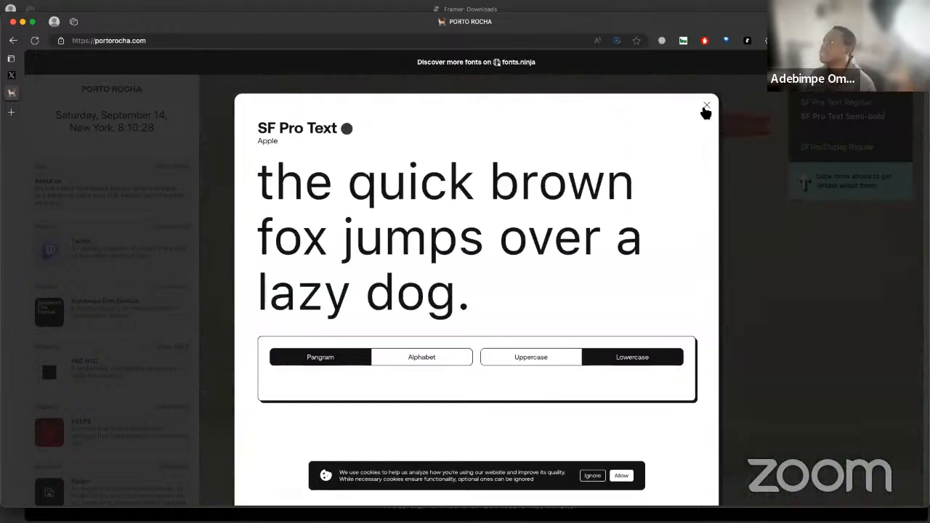
{"action": "left_click", "coordinate": [707, 104]}
{"action": "left_click", "coordinate": [88, 200]}
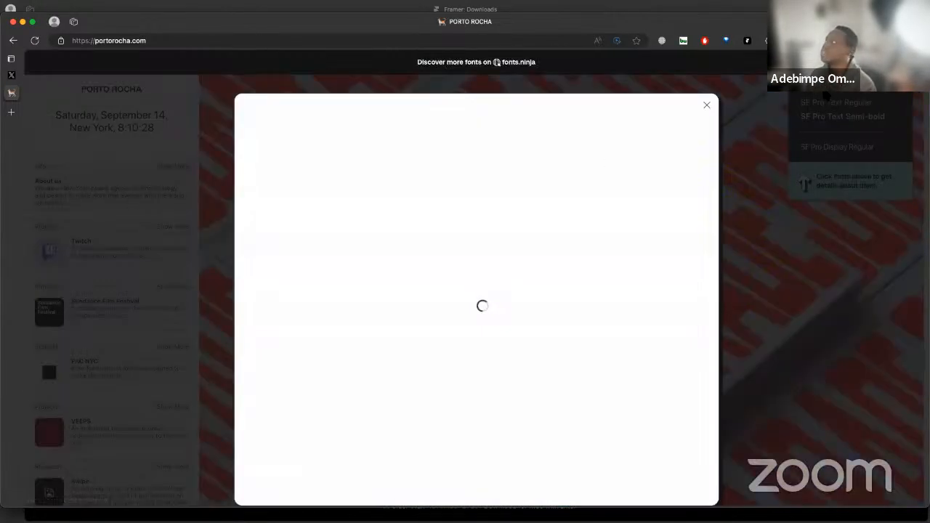
{"action": "left_click", "coordinate": [707, 105]}
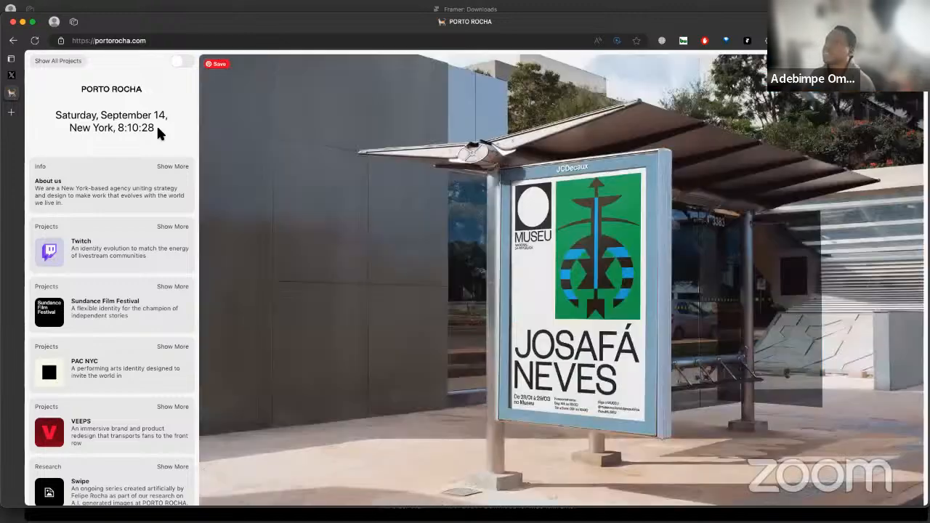
Open the About us page, examine its sidebar and date text, and return to the PORTO ROCHA home page
{"action": "left_click", "coordinate": [124, 201]}
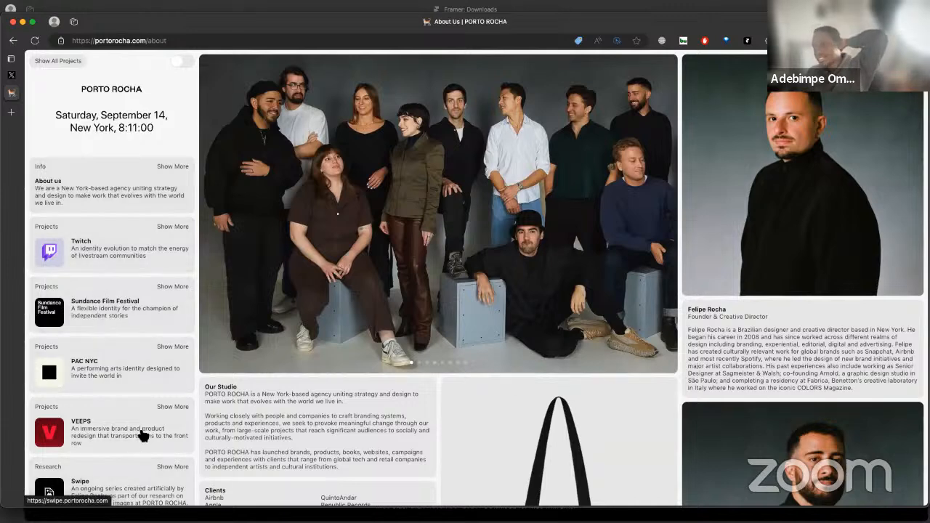
{"action": "scroll", "coordinate": [142, 437], "scroll_direction": "down", "scroll_amount": 5}
{"action": "scroll", "coordinate": [141, 356], "scroll_direction": "up", "scroll_amount": 5}
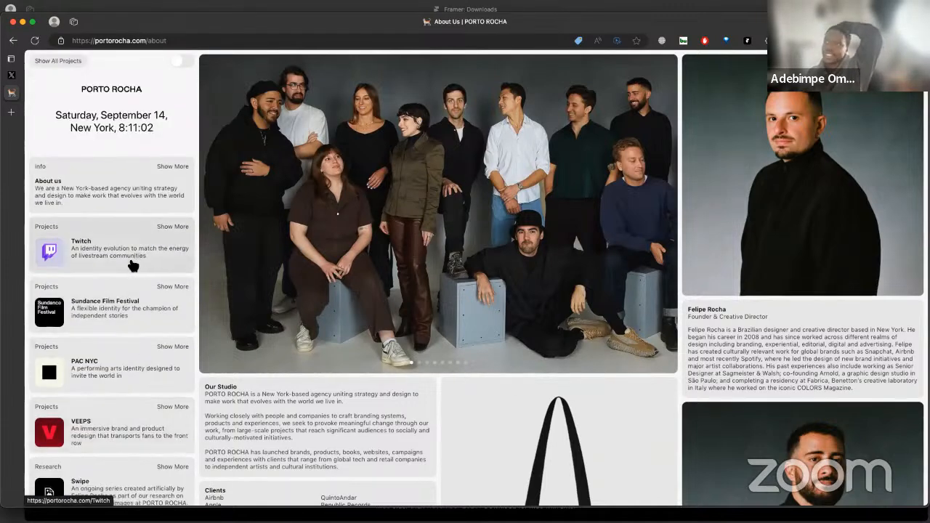
{"action": "left_click_drag", "start_coordinate": [135, 123], "coordinate": [102, 118]}
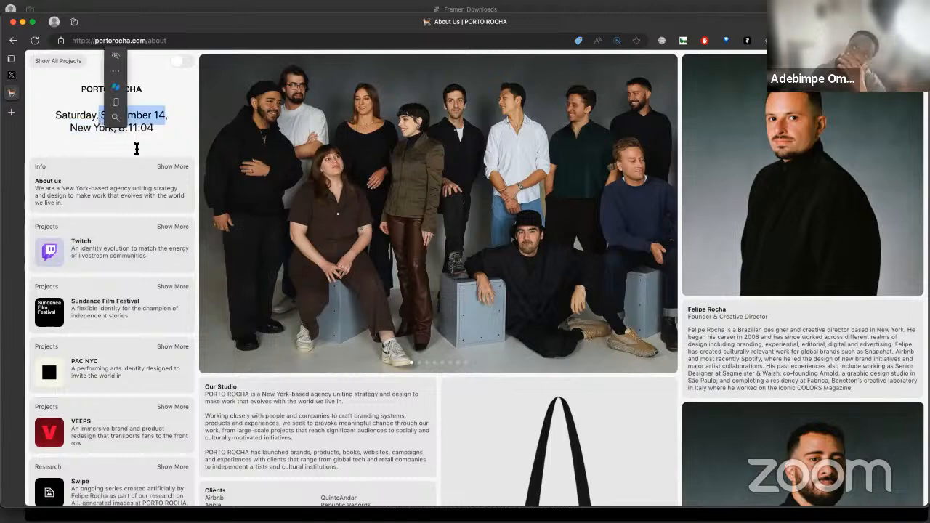
{"action": "left_click", "coordinate": [167, 138]}
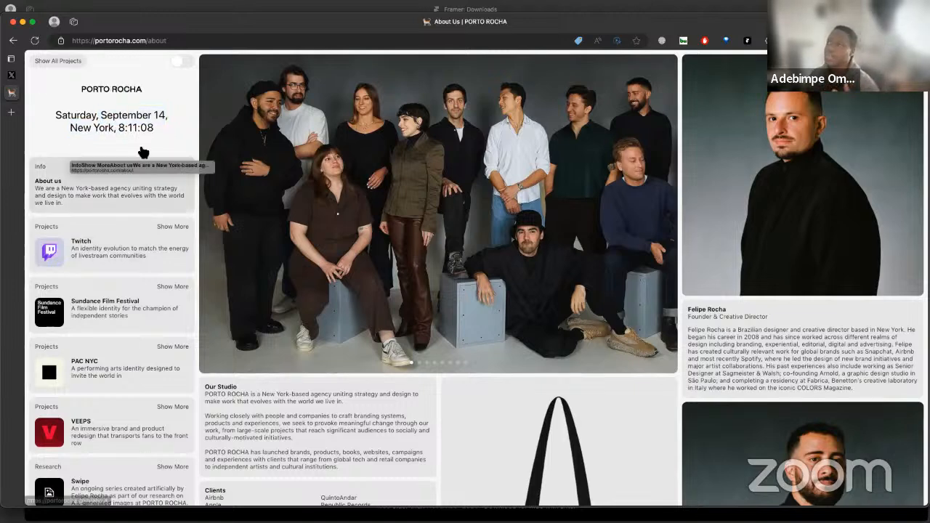
{"action": "left_click", "coordinate": [116, 90]}
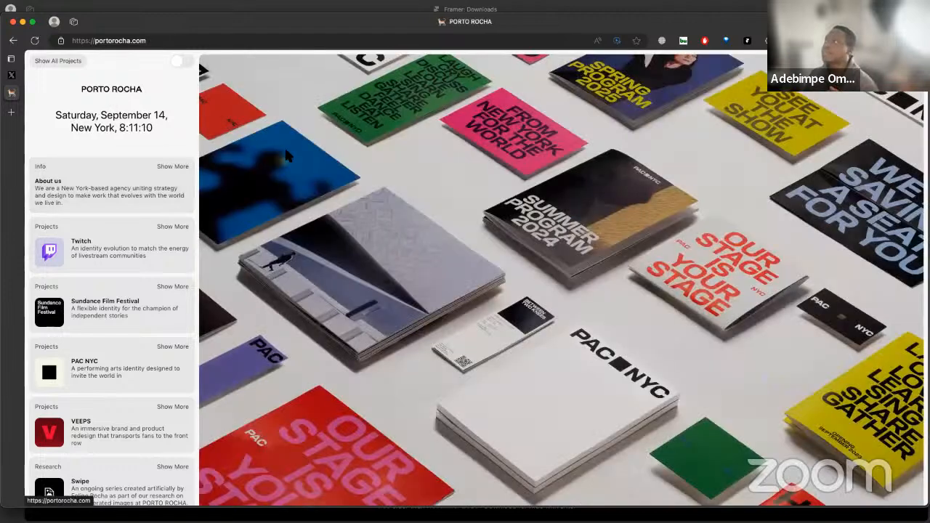
Return to Framer and draw a frame about 244 by 190 on the canvas above the pasted screenshot
{"action": "scroll", "coordinate": [403, 231], "scroll_direction": "left", "scroll_amount": 3}
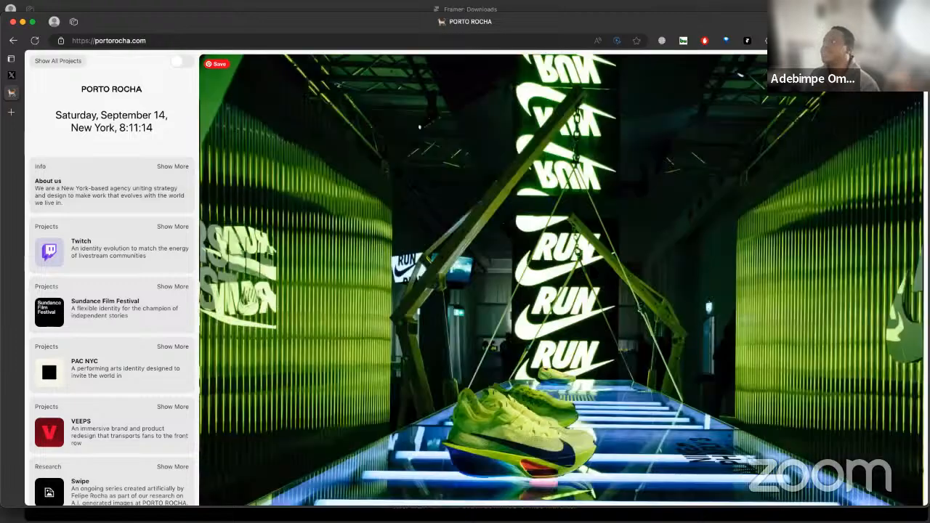
{"action": "scroll", "coordinate": [588, 263], "scroll_direction": "right", "scroll_amount": 10}
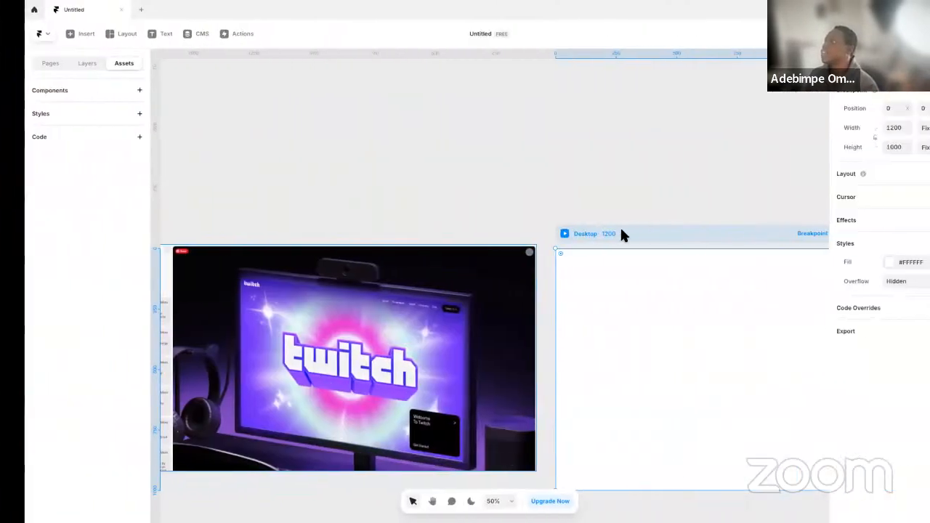
{"action": "scroll", "coordinate": [534, 295], "scroll_direction": "down", "scroll_amount": 3}
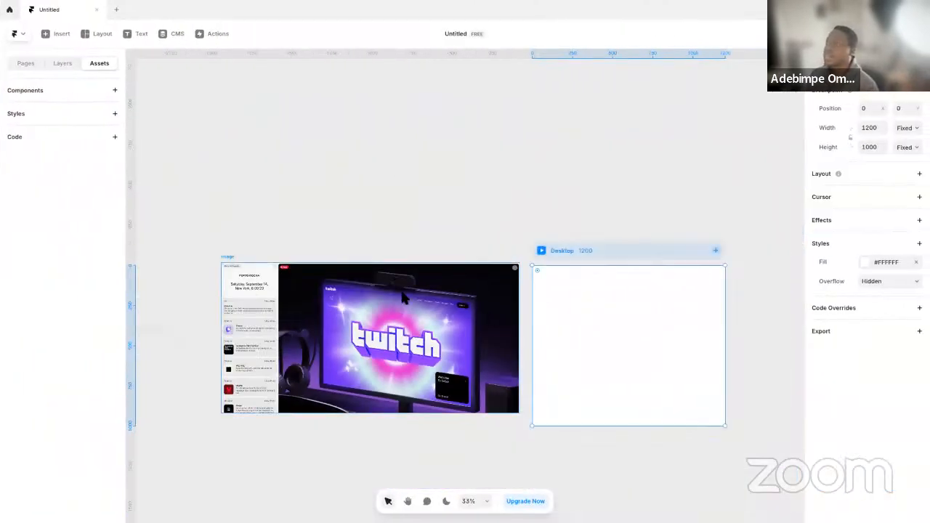
{"action": "left_click", "coordinate": [373, 206]}
{"action": "key", "text": "f"}
{"action": "left_click_drag", "start_coordinate": [243, 207], "coordinate": [284, 239]}
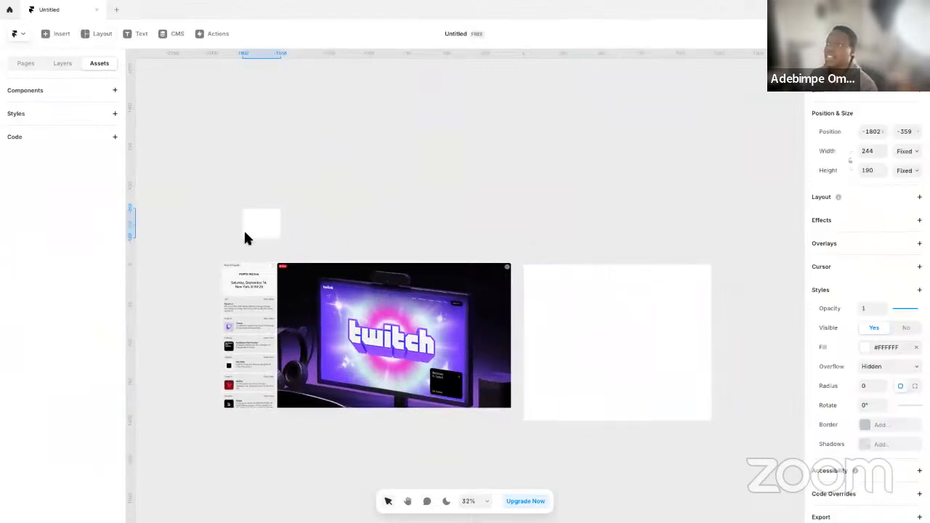
View the layout elements available for insertion, such as Frame, Rows, Columns and Grid, and close the list
{"action": "scroll", "coordinate": [246, 233], "scroll_direction": "up", "scroll_amount": 3}
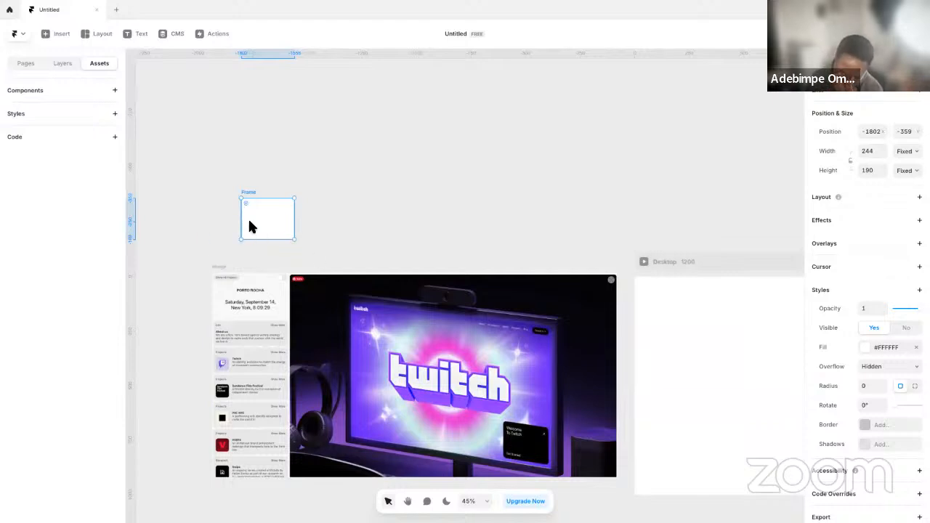
{"action": "left_click", "coordinate": [92, 34]}
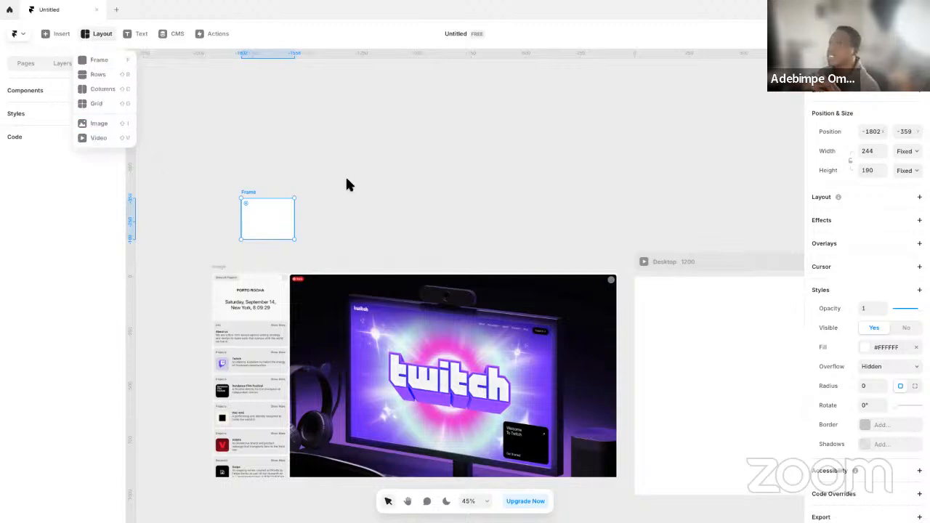
{"action": "left_click", "coordinate": [324, 223]}
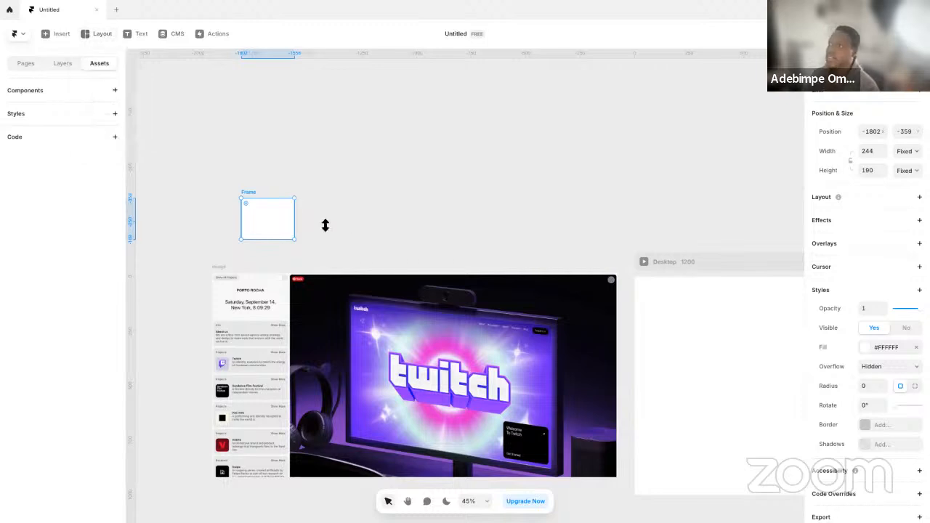
Sample the screenshot's date header background, #F9F9F9, as the frame's fill and move the frame just above the screenshot
{"action": "left_click", "coordinate": [866, 348]}
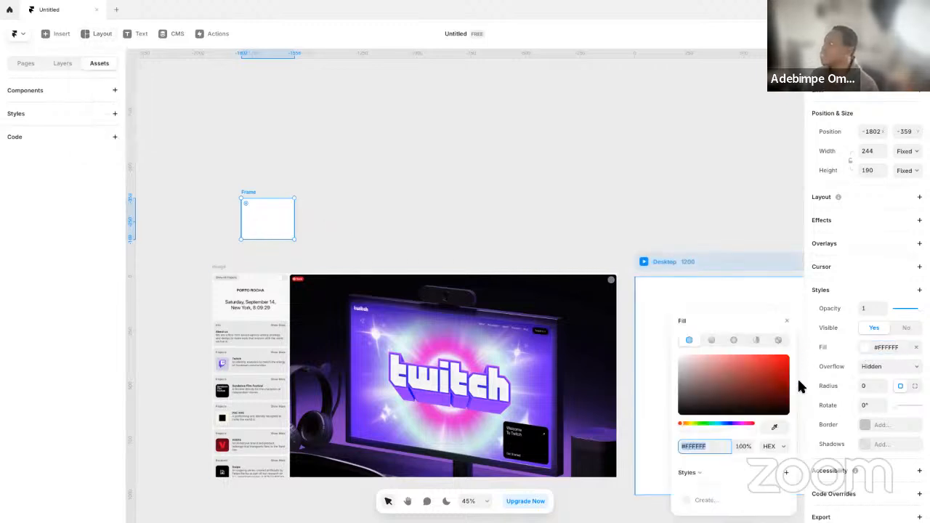
{"action": "left_click", "coordinate": [776, 429]}
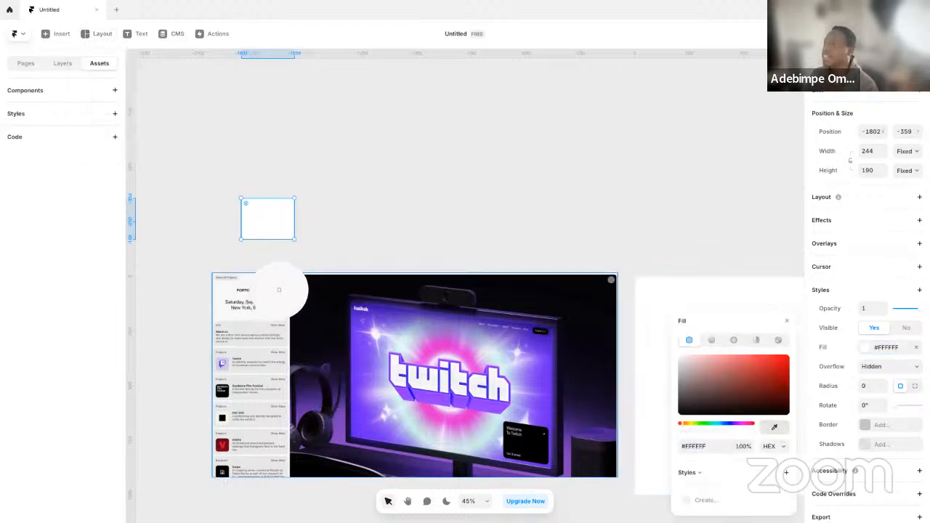
{"action": "left_click", "coordinate": [280, 295]}
{"action": "left_click_drag", "start_coordinate": [252, 237], "coordinate": [277, 251]}
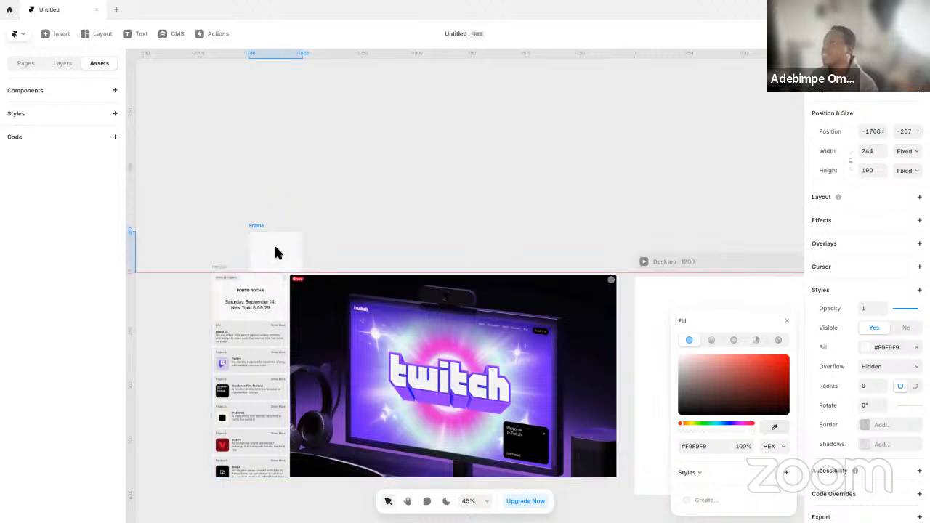
Save the frame's fill as a new color style named Background-Primary
{"action": "left_click", "coordinate": [708, 500]}
{"action": "type", "text": "Background-Primary"}
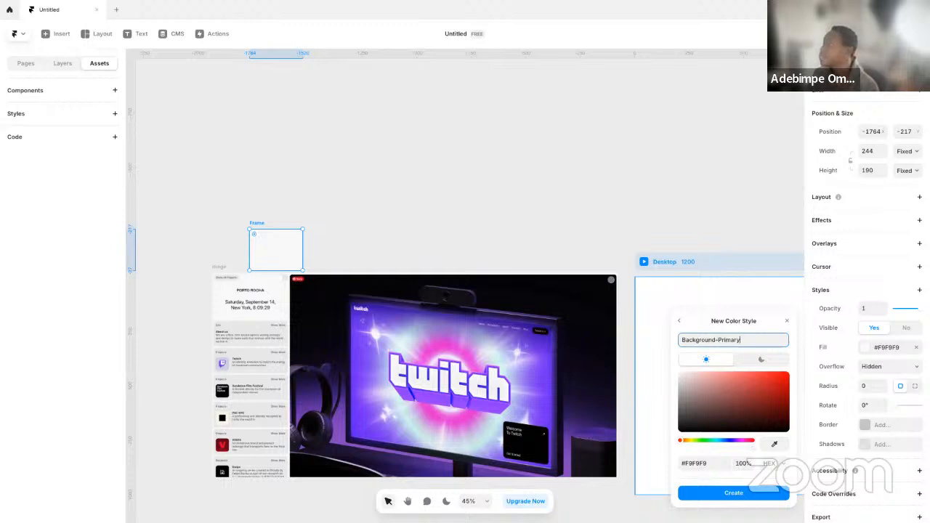
{"action": "key", "text": "Return"}
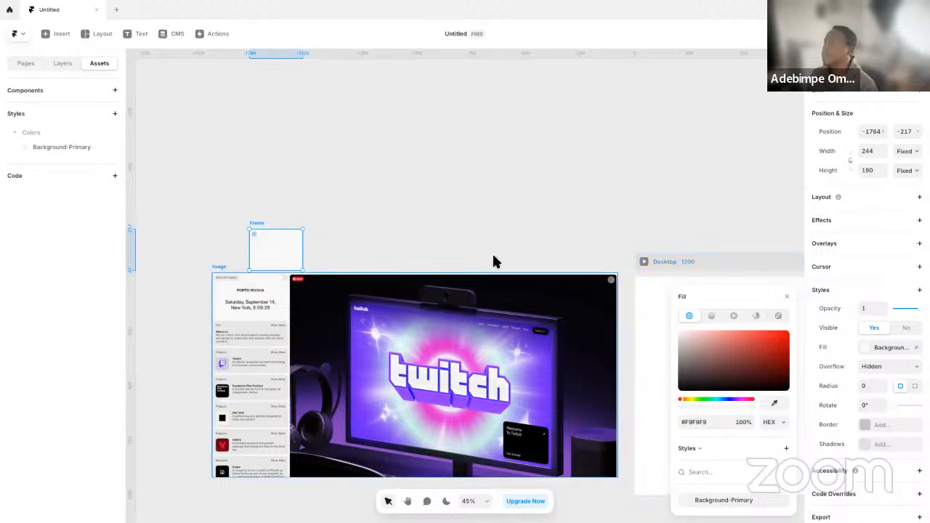
{"action": "key", "text": "Escape"}
Sample the grey card background, #EAEAEA, from the screenshot as the frame's fill and save it as color style Background-Secondary
{"action": "left_click", "coordinate": [858, 349]}
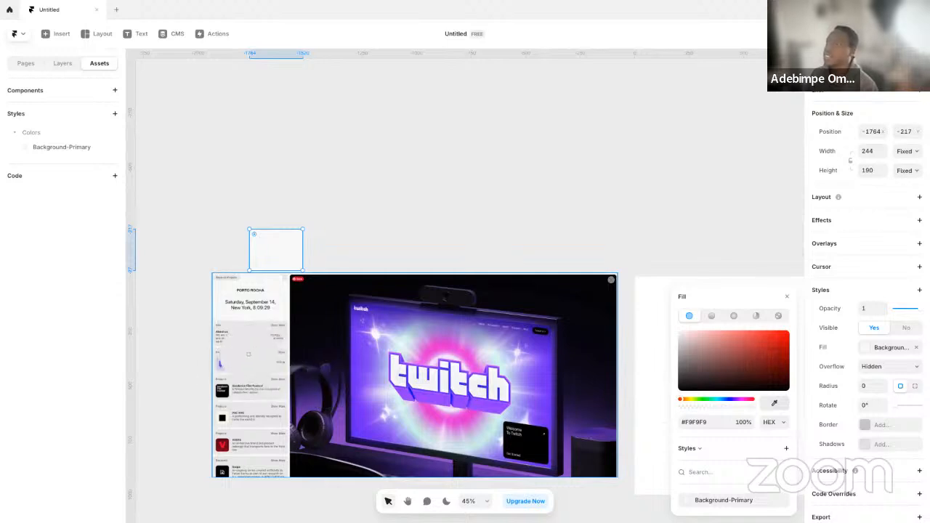
{"action": "left_click", "coordinate": [257, 329]}
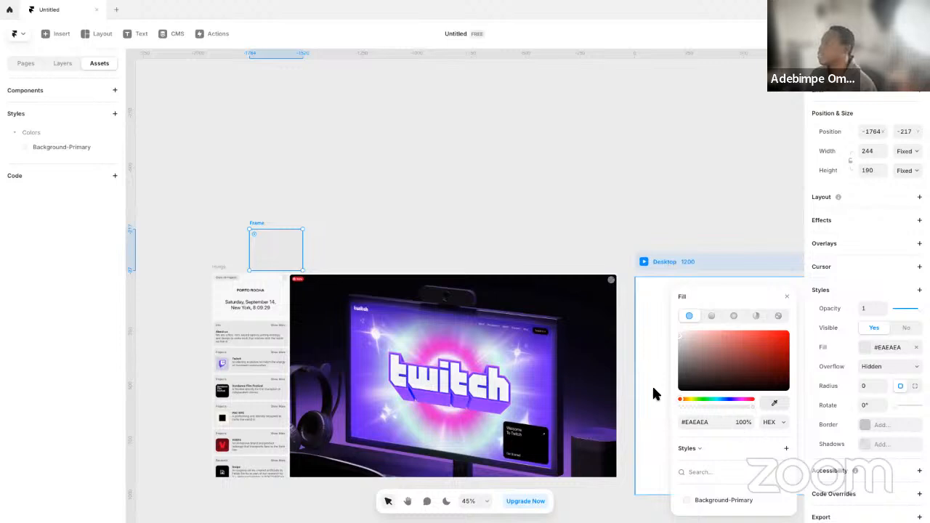
{"action": "left_click", "coordinate": [788, 450]}
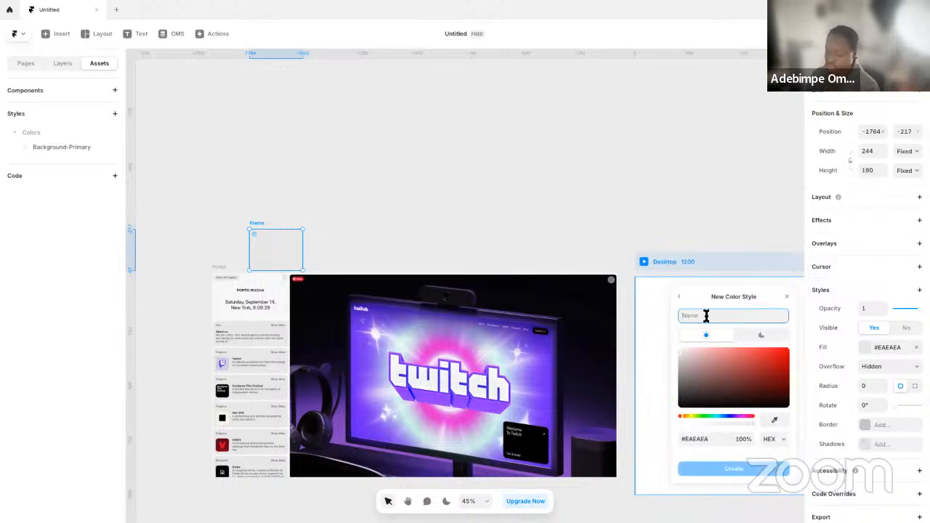
{"action": "type", "text": "Bac"}
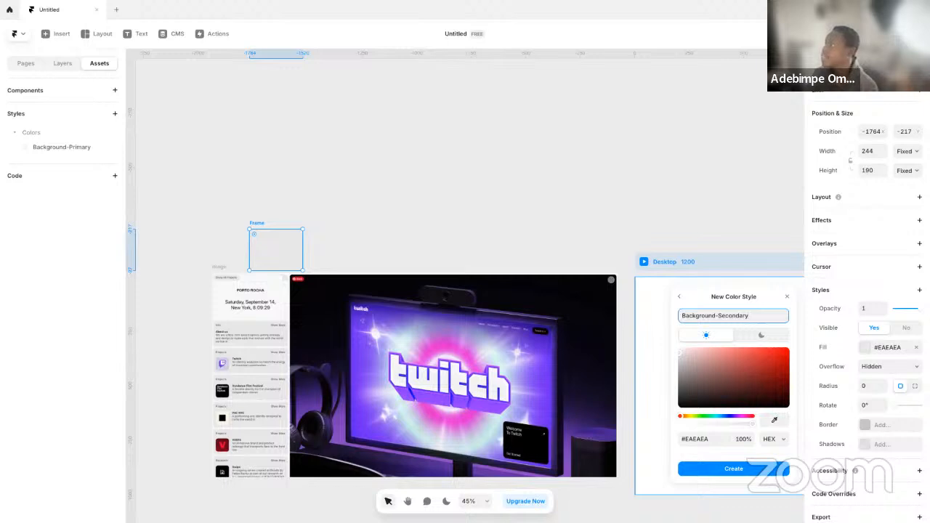
{"action": "type", "text": "kground-Secondary"}
{"action": "left_click", "coordinate": [729, 469]}
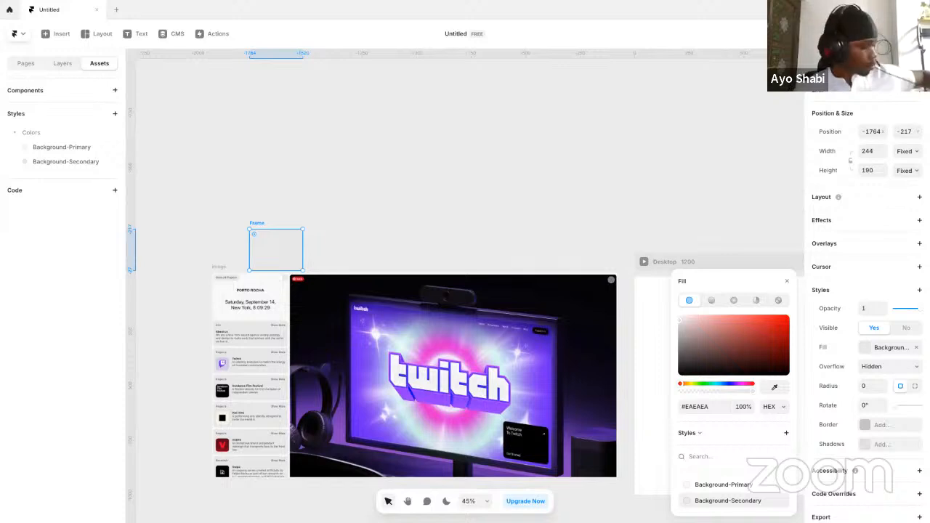
{"action": "left_click", "coordinate": [401, 229]}
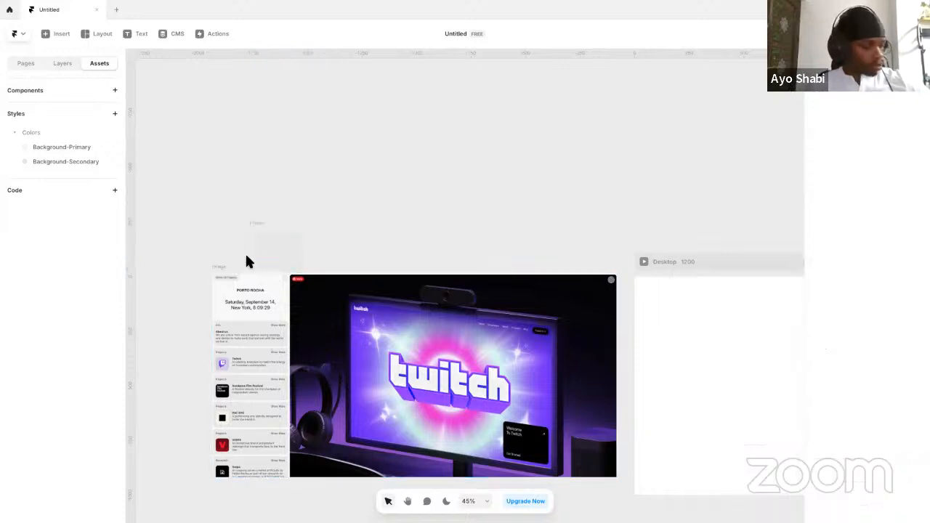
Move the Desktop frame slightly on the canvas to position -4, -27
{"action": "left_click", "coordinate": [252, 259]}
{"action": "scroll", "coordinate": [275, 332], "scroll_direction": "up", "scroll_amount": 1}
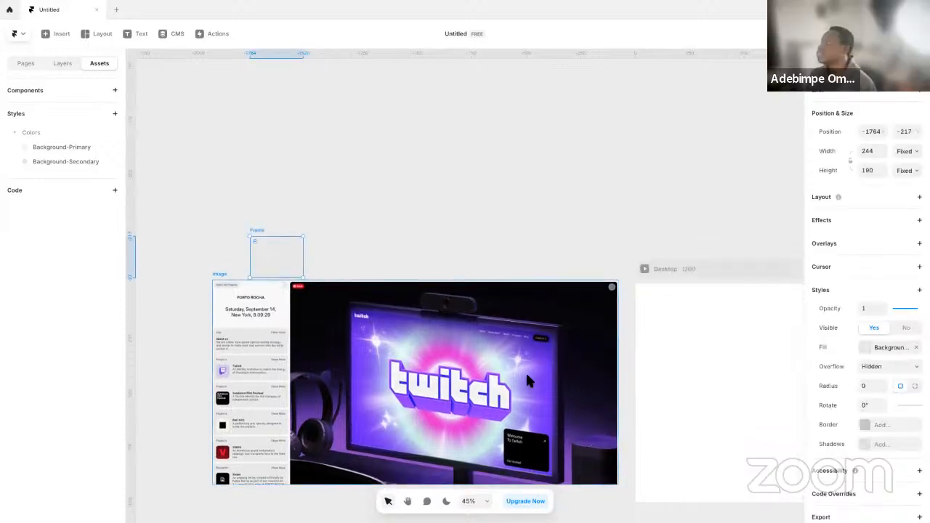
{"action": "key", "text": "ctrl+k"}
{"action": "key", "text": "super+space"}
{"action": "mouse_move", "coordinate": [456, 251]}
{"action": "left_mouse_down"}
{"action": "mouse_move", "coordinate": [302, 253]}
{"action": "mouse_move", "coordinate": [470, 253]}
{"action": "left_mouse_up"}
{"action": "left_click_drag", "start_coordinate": [769, 331], "coordinate": [769, 326]}
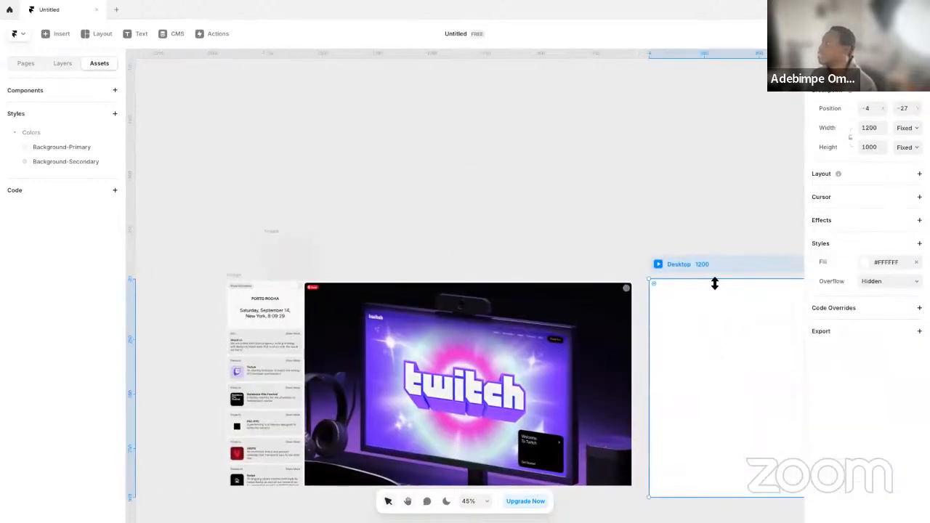
Fill the Desktop frame with the Background-Primary color style, and switch it to Background-Secondary
{"action": "left_click_drag", "start_coordinate": [720, 354], "coordinate": [617, 367]}
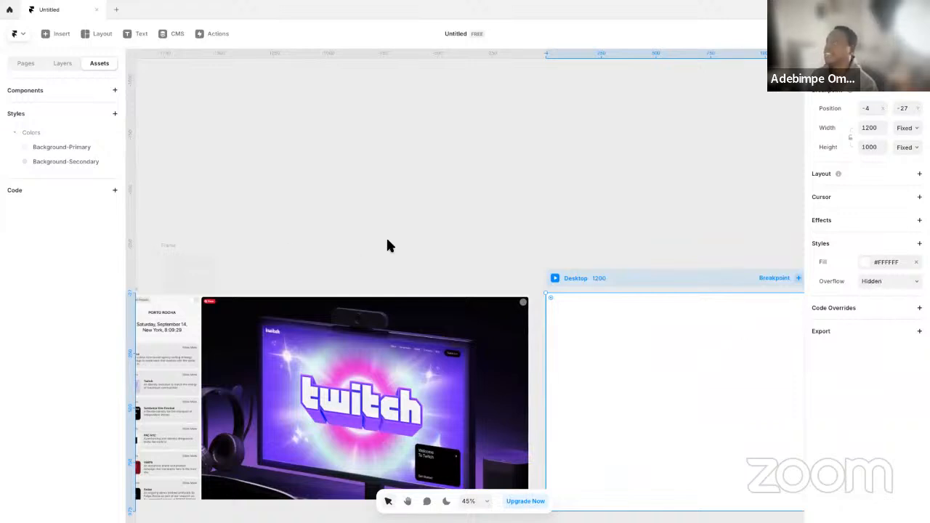
{"action": "scroll", "coordinate": [488, 264], "scroll_direction": "right", "scroll_amount": 5}
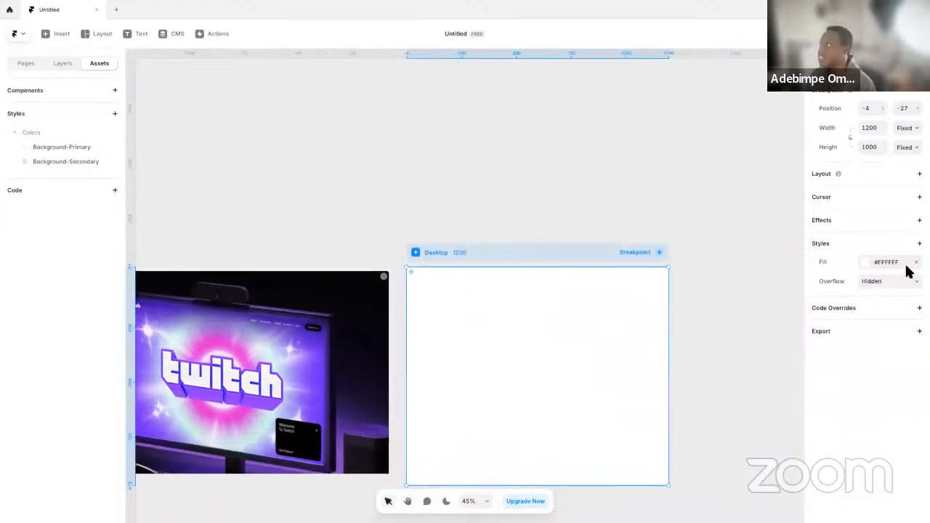
{"action": "left_click", "coordinate": [882, 264]}
{"action": "left_click", "coordinate": [747, 469]}
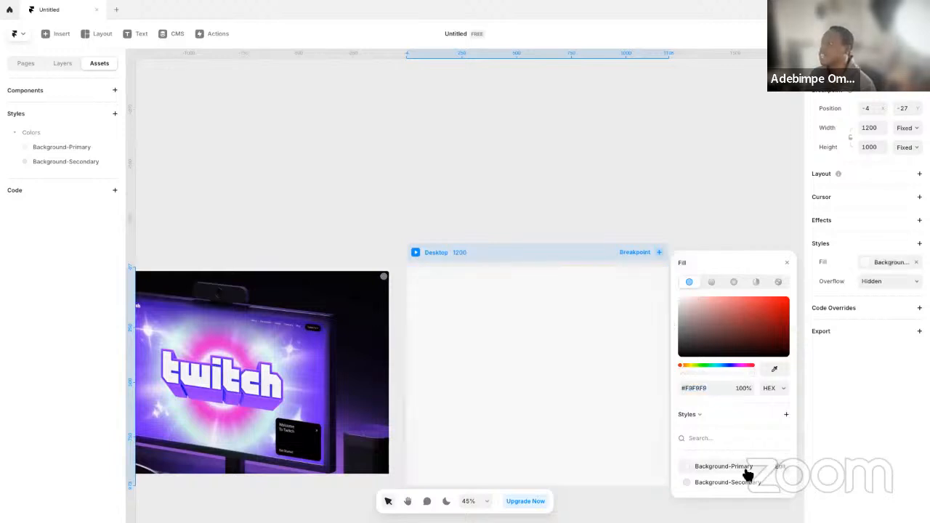
{"action": "left_click", "coordinate": [724, 483]}
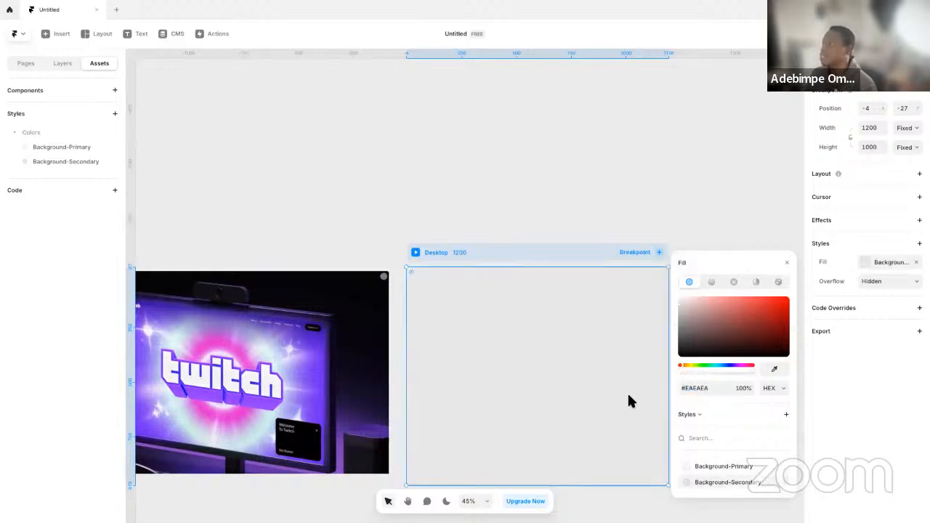
{"action": "left_click", "coordinate": [380, 194]}
Show the layer list, remove the Desktop frame's fill, and preview the empty page
{"action": "left_click", "coordinate": [62, 67]}
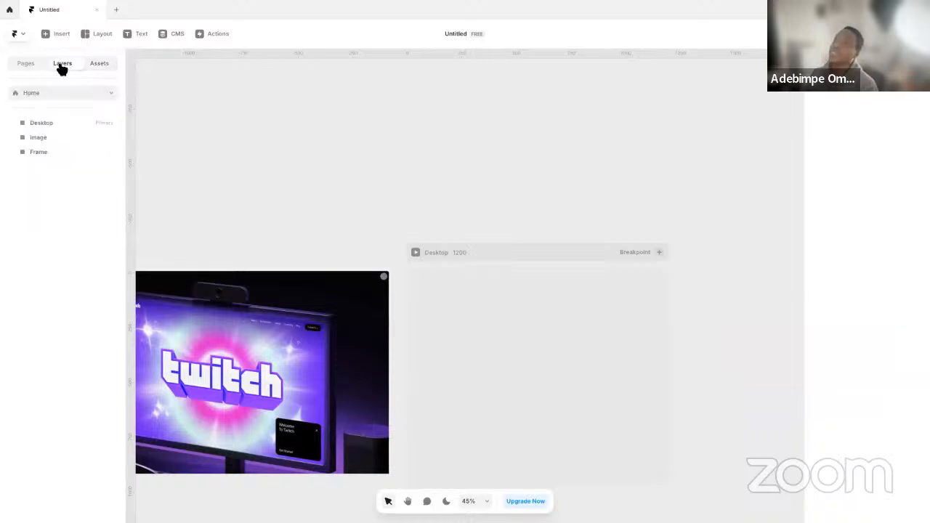
{"action": "left_click", "coordinate": [507, 255]}
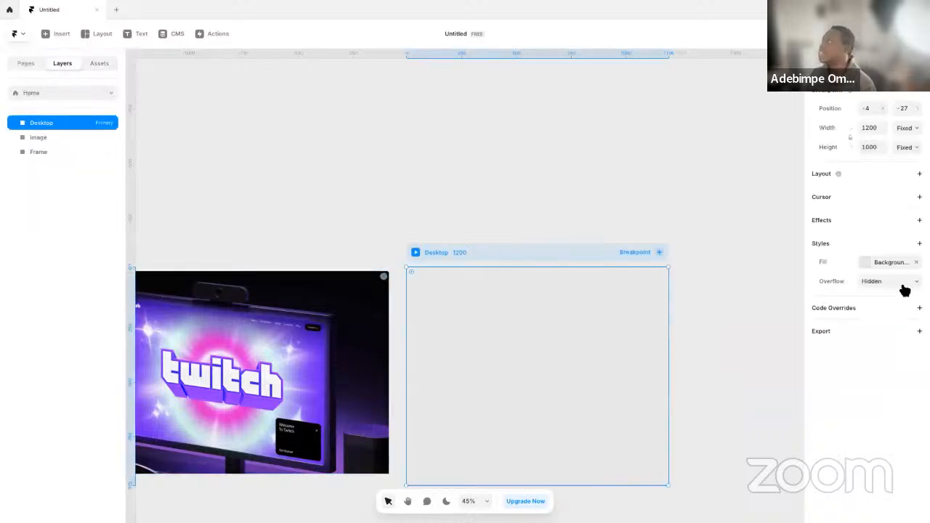
{"action": "left_click", "coordinate": [915, 262]}
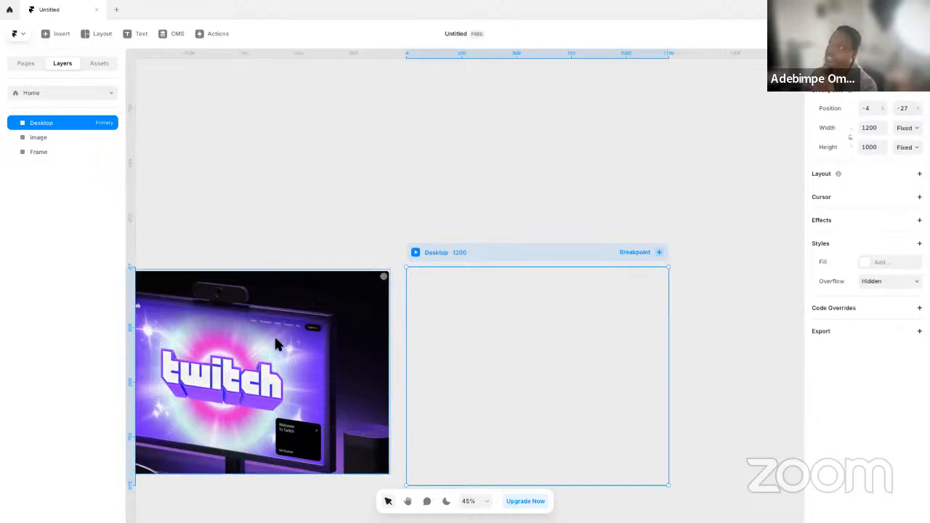
{"action": "left_click", "coordinate": [416, 253]}
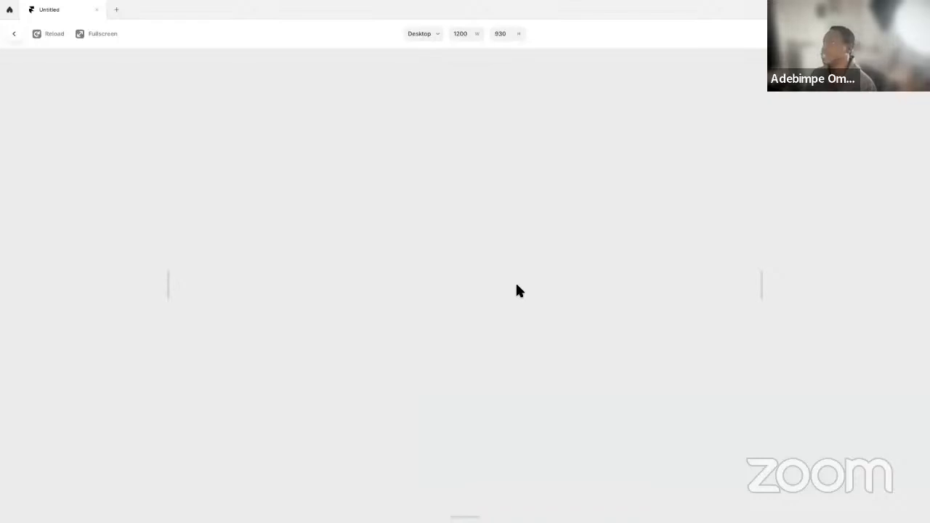
{"action": "key", "text": "Escape"}
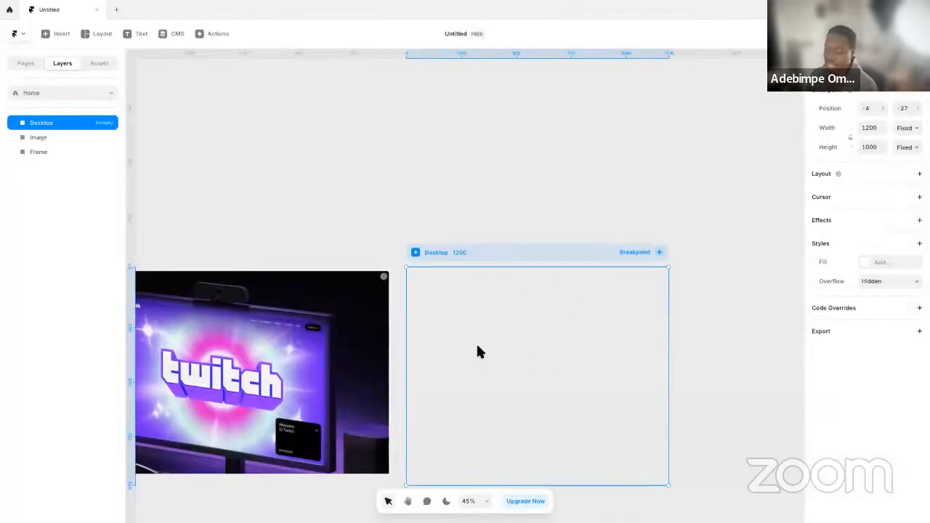
Draw a frame about 853 by 771 inside the Desktop frame and add a vertical Stack layout to Desktop
{"action": "left_click", "coordinate": [107, 35]}
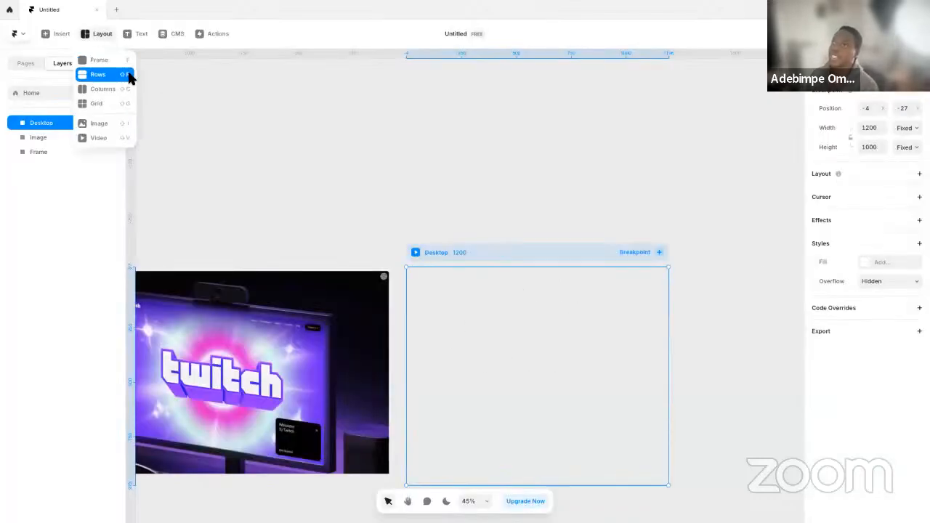
{"action": "left_click", "coordinate": [122, 64]}
{"action": "mouse_move", "coordinate": [446, 282]}
{"action": "left_mouse_down"}
{"action": "mouse_move", "coordinate": [606, 465]}
{"action": "mouse_move", "coordinate": [632, 451]}
{"action": "left_mouse_up"}
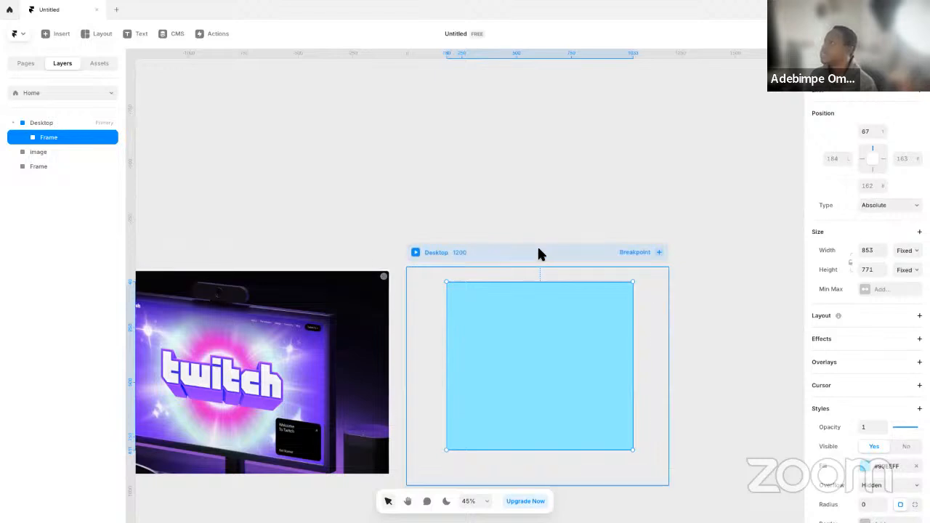
{"action": "left_click", "coordinate": [480, 252]}
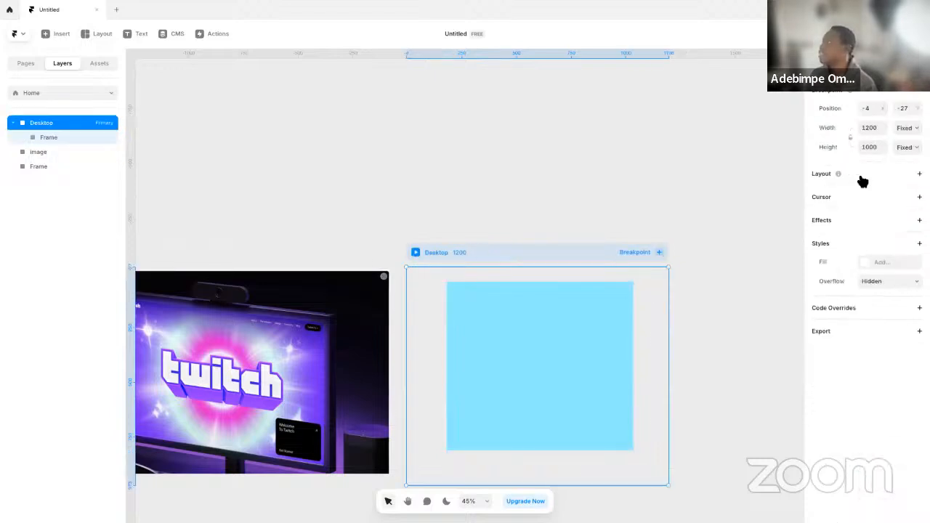
{"action": "left_click", "coordinate": [861, 179]}
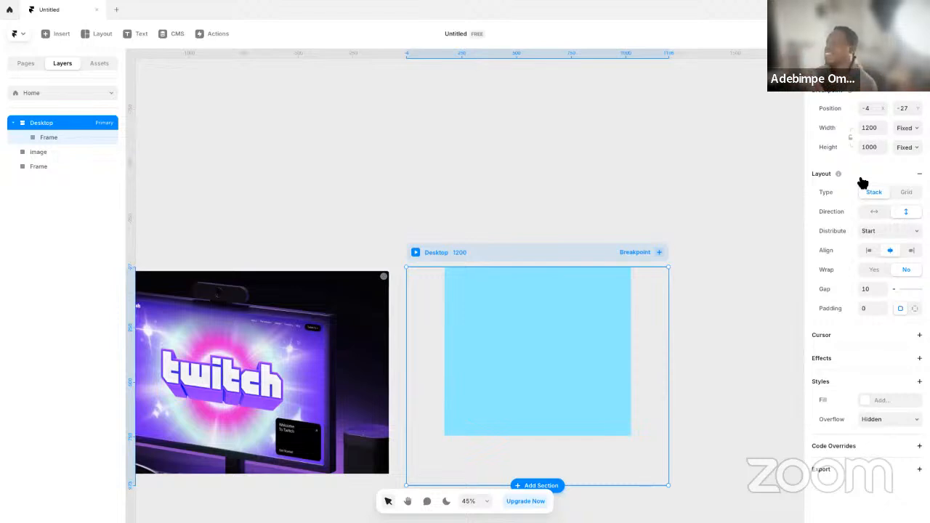
Set the inner blue frame's width to Fill and its height to Viewport at 100vh, and preview the page
{"action": "left_click", "coordinate": [482, 301]}
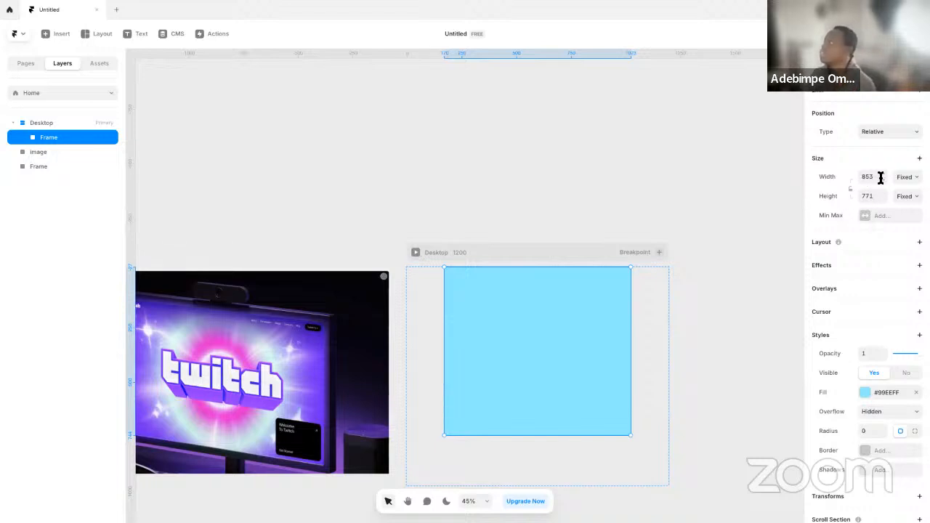
{"action": "left_click", "coordinate": [915, 180]}
{"action": "left_click", "coordinate": [903, 200]}
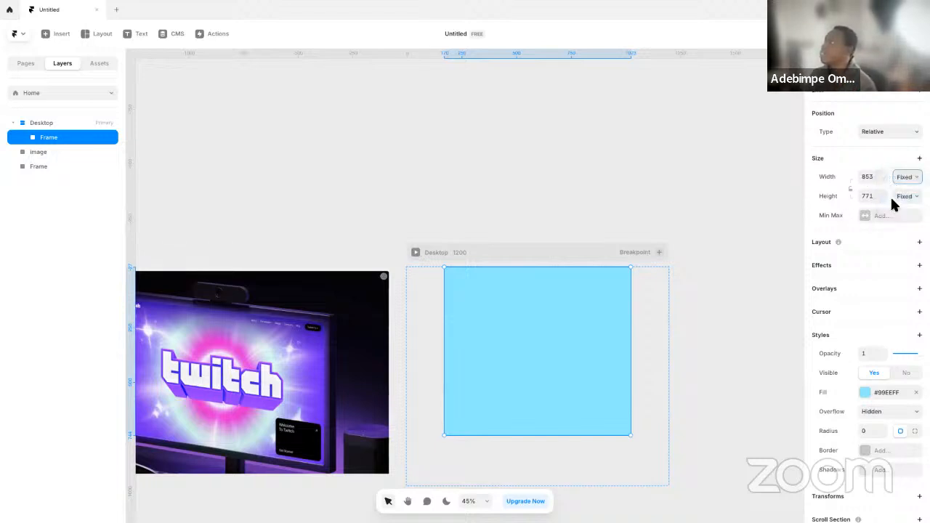
{"action": "left_click", "coordinate": [906, 197]}
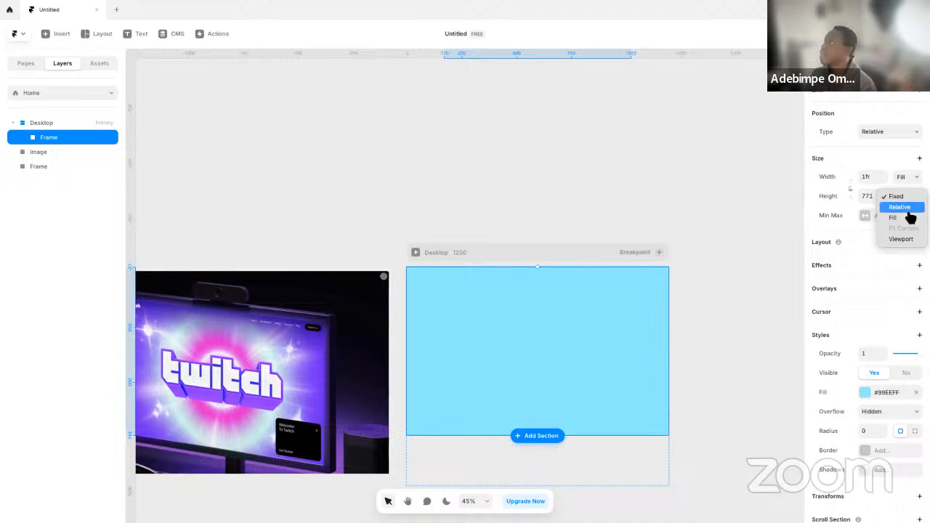
{"action": "left_click", "coordinate": [908, 240]}
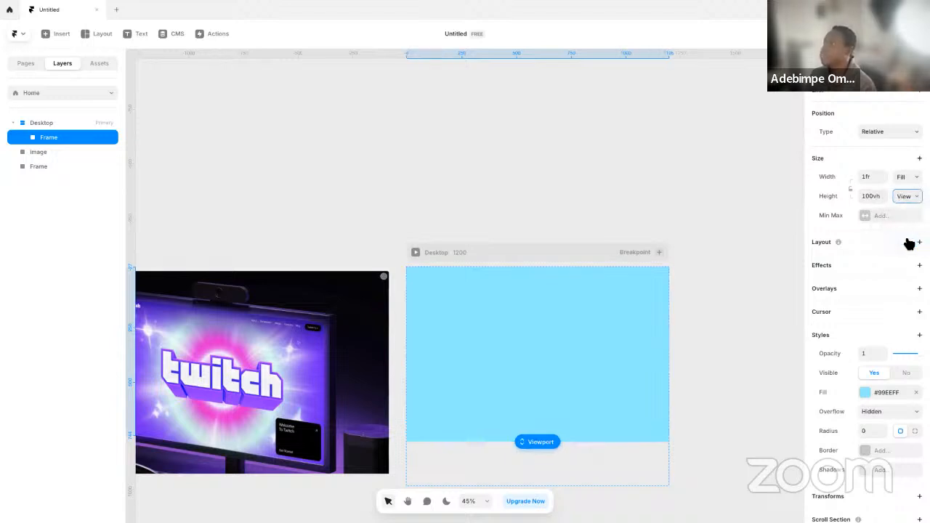
{"action": "left_click", "coordinate": [416, 252]}
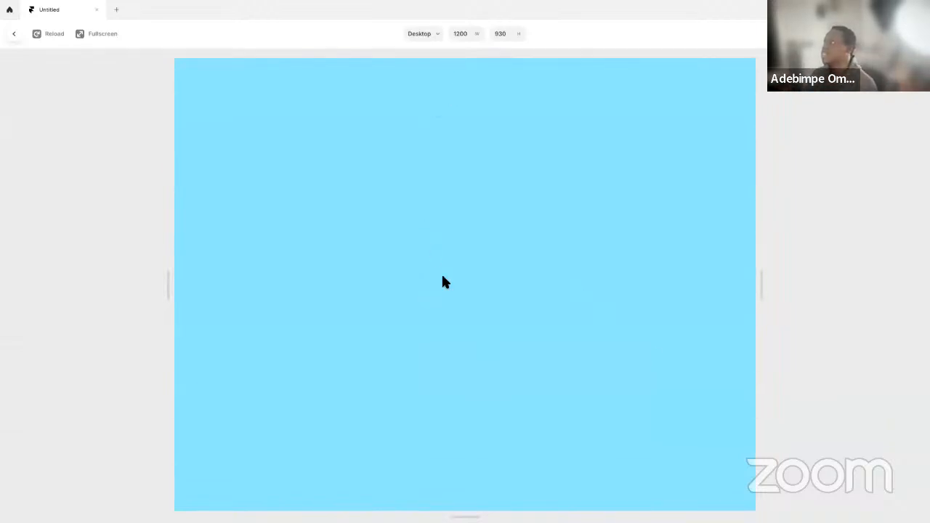
{"action": "key", "text": "Escape"}
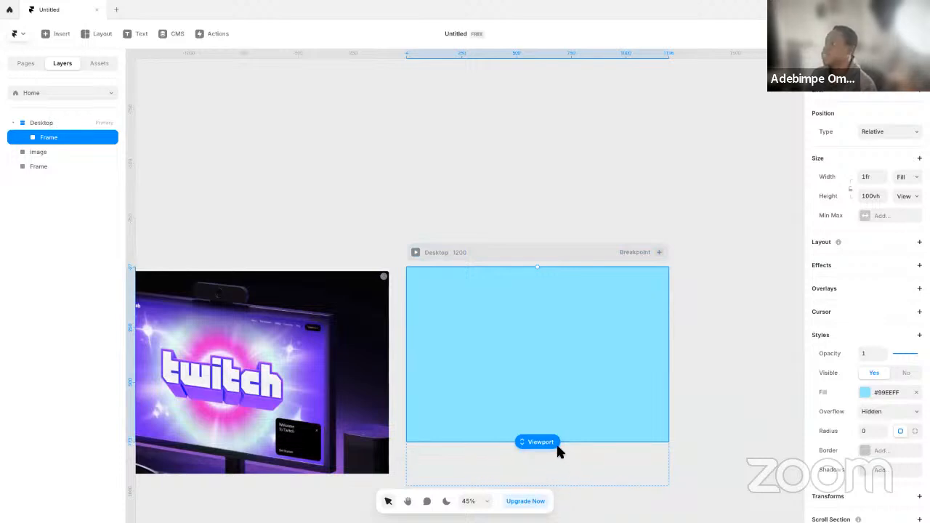
Set the Desktop frame's height to Fit Content
{"action": "left_click", "coordinate": [461, 255]}
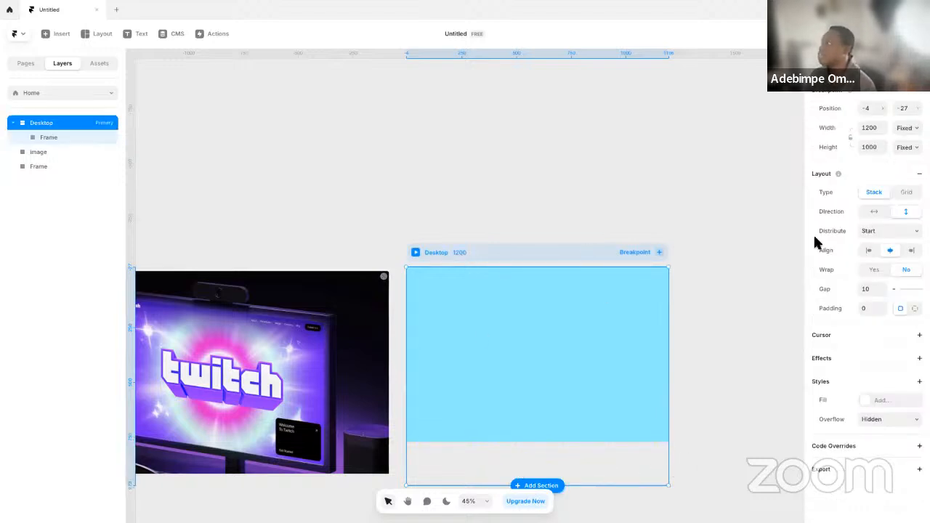
{"action": "left_click", "coordinate": [907, 149]}
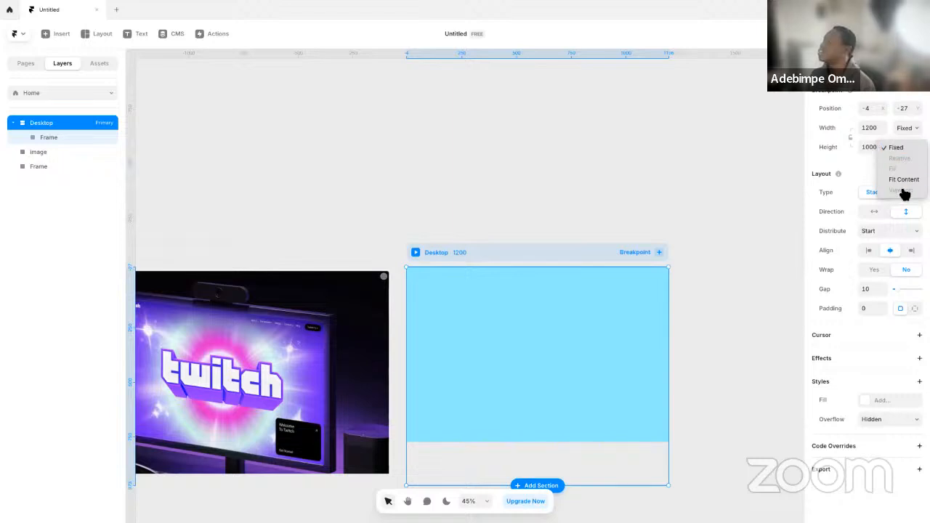
{"action": "left_click", "coordinate": [906, 181]}
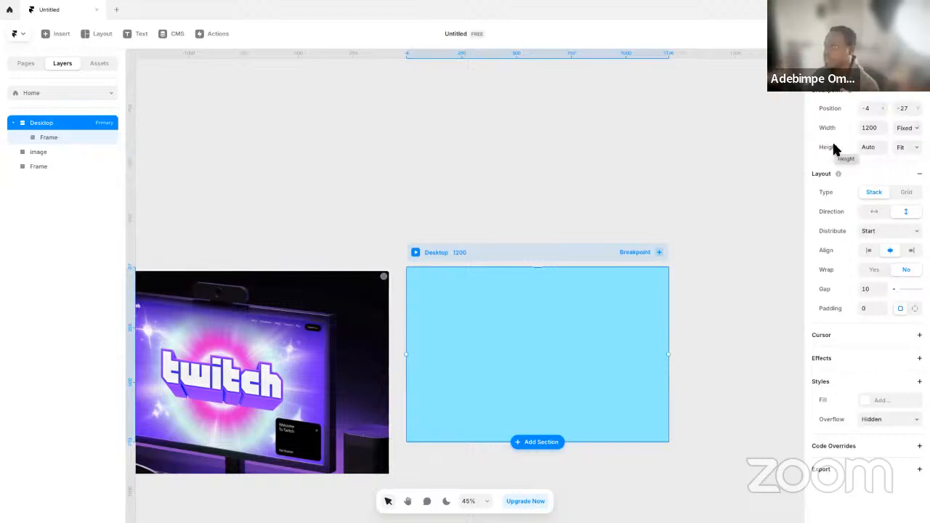
Rename the frame inside Desktop as MainWrapper
{"action": "left_click", "coordinate": [80, 139]}
{"action": "double_click", "coordinate": [78, 138]}
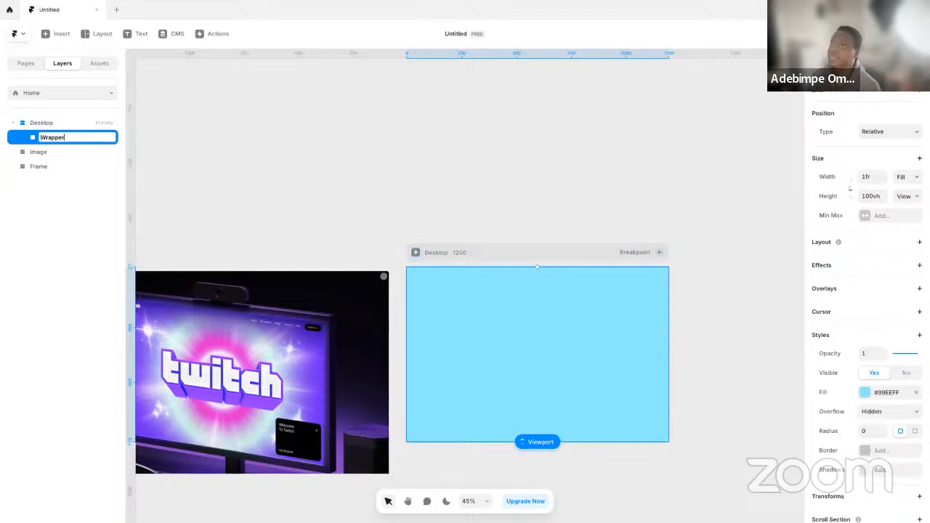
{"action": "type", "text": "Wrapper"}
{"action": "key", "text": "Return"}
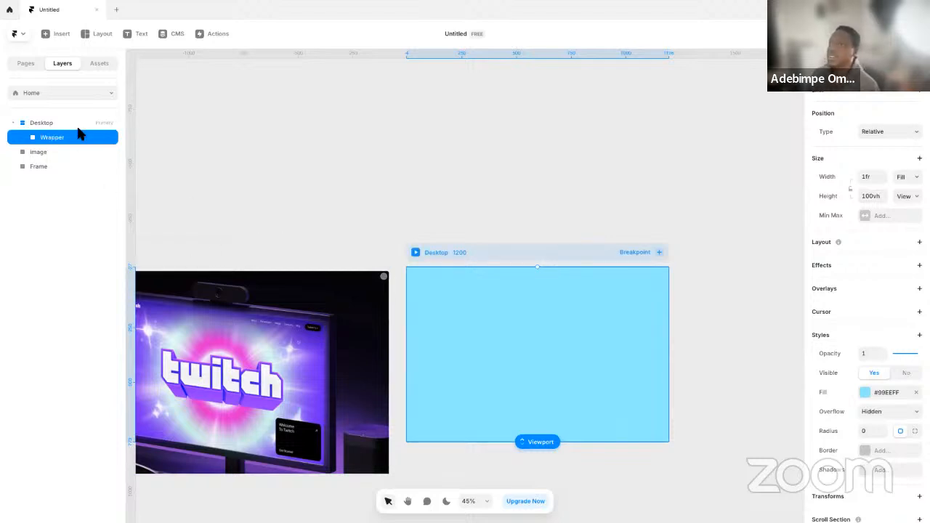
{"action": "double_click", "coordinate": [77, 136]}
{"action": "type", "text": "Main"}
{"action": "key", "text": "Return"}
{"action": "left_click", "coordinate": [422, 176]}
Draw two frames over the reference image: about 344 by 915 on the sidebar and about 1379 by 825 on the Twitch picture
{"action": "key", "text": "space"}
{"action": "left_click_drag", "start_coordinate": [395, 285], "coordinate": [660, 290]}
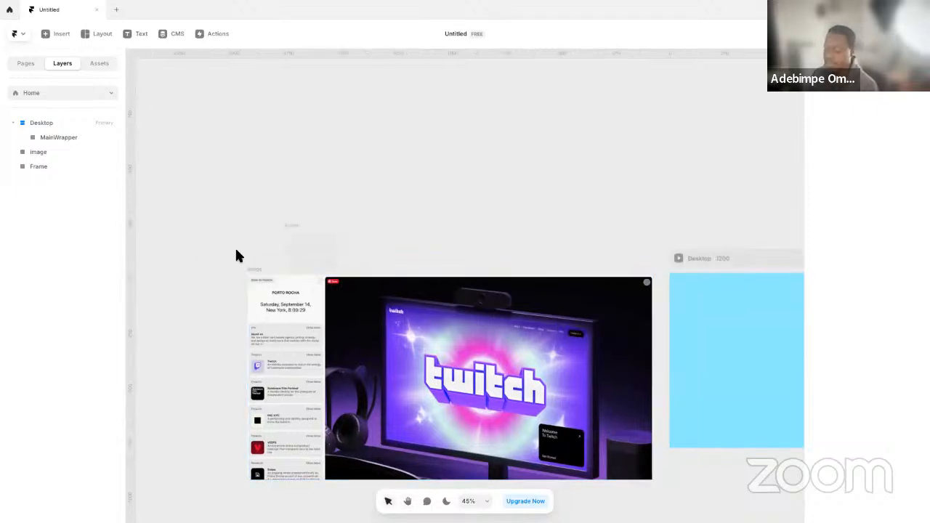
{"action": "key", "text": "f"}
{"action": "left_click_drag", "start_coordinate": [249, 278], "coordinate": [323, 479]}
{"action": "key", "text": "f"}
{"action": "left_click_drag", "start_coordinate": [331, 279], "coordinate": [632, 460]}
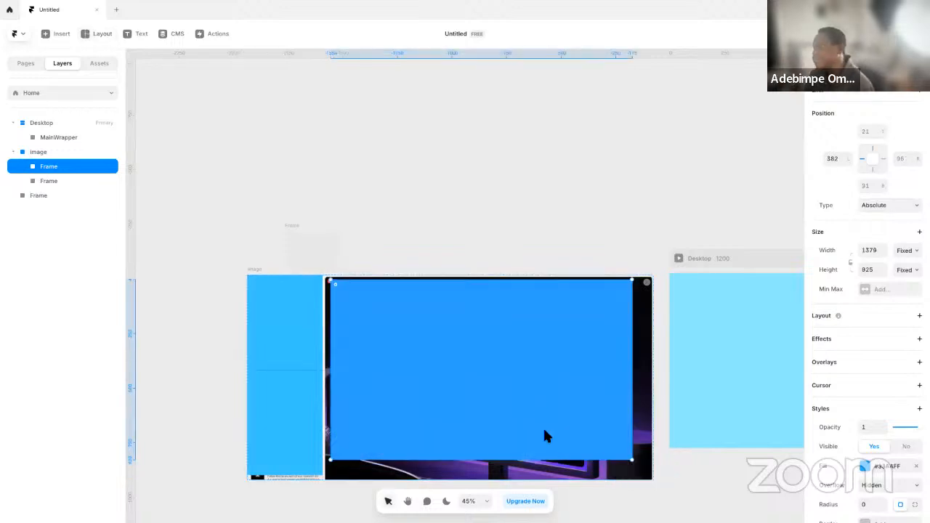
{"action": "left_click", "coordinate": [322, 214]}
Draw a two-column Columns layout about 727 high inside the MainWrapper frame, covering most of it
{"action": "scroll", "coordinate": [385, 243], "scroll_direction": "right", "scroll_amount": 5}
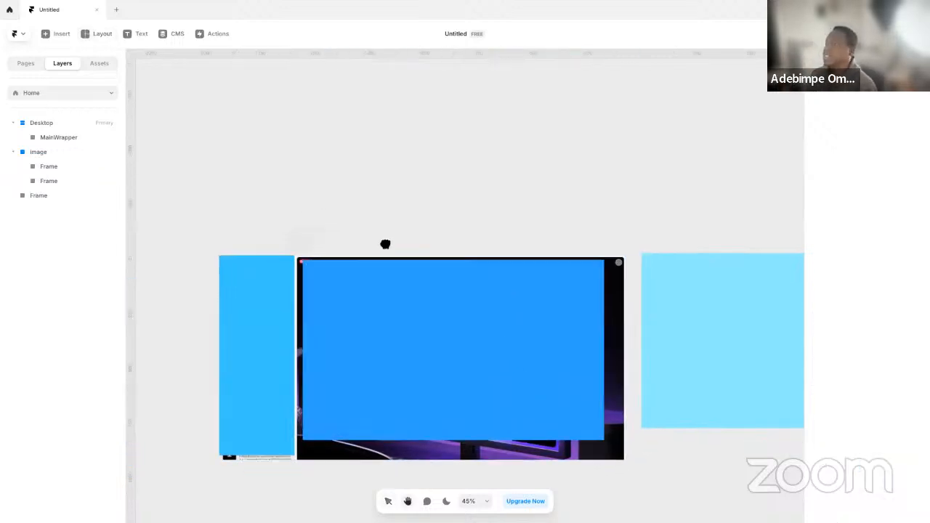
{"action": "scroll", "coordinate": [452, 365], "scroll_direction": "right", "scroll_amount": 3}
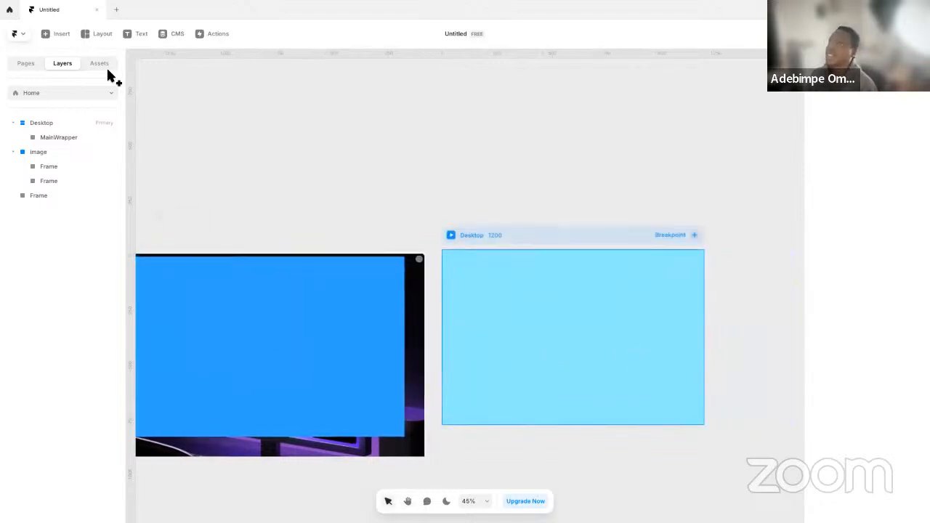
{"action": "left_click", "coordinate": [102, 34]}
{"action": "left_click", "coordinate": [111, 92]}
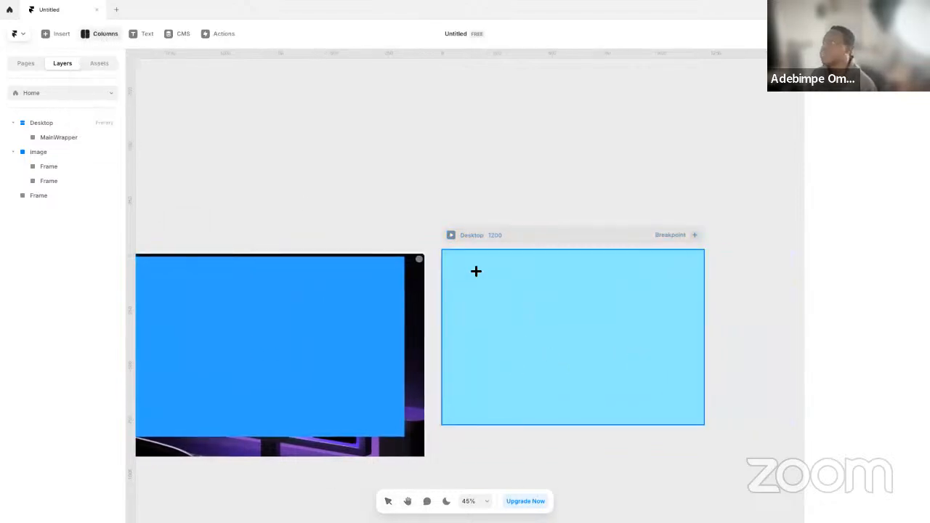
{"action": "left_click_drag", "start_coordinate": [457, 258], "coordinate": [702, 420]}
{"action": "left_click", "coordinate": [737, 336]}
Move the large blue frame off the reference image to the area above it
{"action": "left_click_drag", "start_coordinate": [720, 364], "coordinate": [642, 368]}
{"action": "left_click_drag", "start_coordinate": [194, 301], "coordinate": [322, 307]}
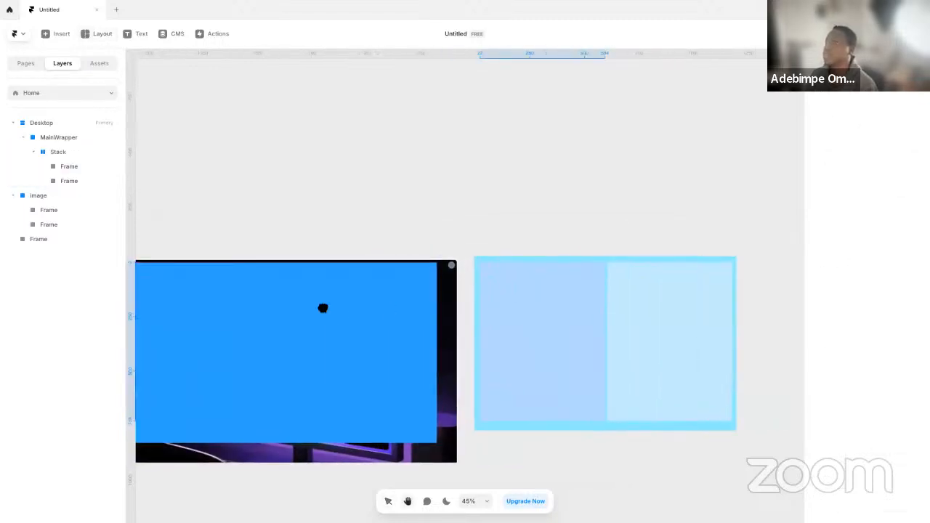
{"action": "left_click", "coordinate": [499, 320]}
{"action": "left_click_drag", "start_coordinate": [420, 343], "coordinate": [601, 399]}
{"action": "left_click_drag", "start_coordinate": [760, 436], "coordinate": [509, 343]}
{"action": "left_click", "coordinate": [318, 313]}
{"action": "left_click_drag", "start_coordinate": [300, 327], "coordinate": [515, 347]}
{"action": "left_click", "coordinate": [227, 335]}
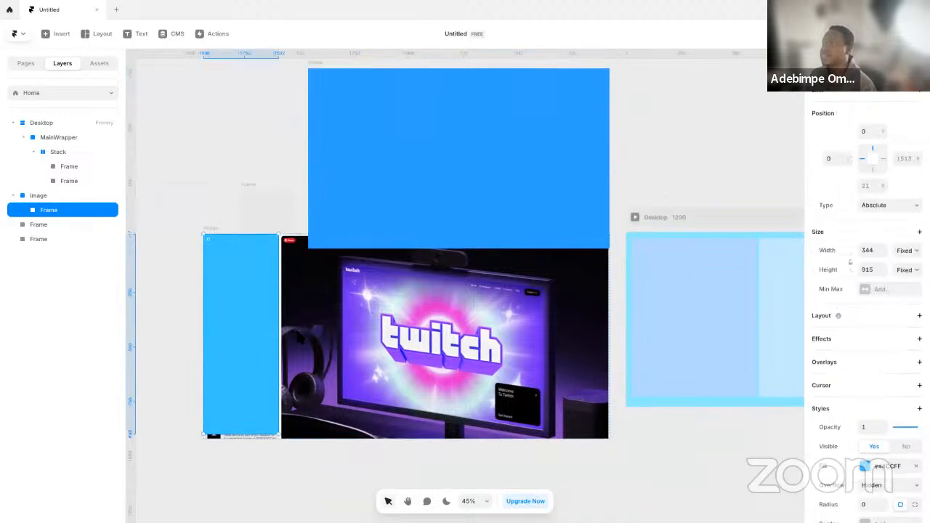
Try a Relative width of 100% on the left column of the stack, and return it to Fill
{"action": "scroll", "coordinate": [518, 351], "scroll_direction": "right", "scroll_amount": 5}
{"action": "left_click", "coordinate": [429, 305]}
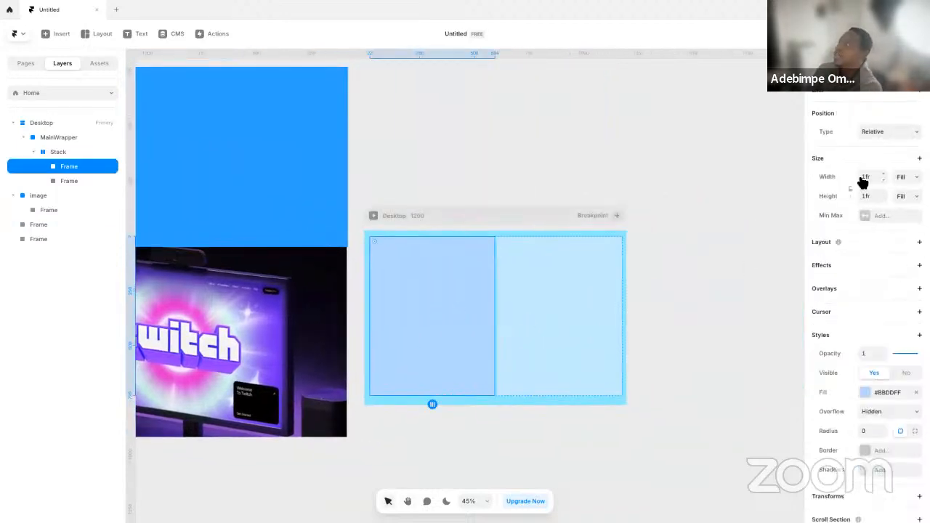
{"action": "left_click", "coordinate": [913, 176]}
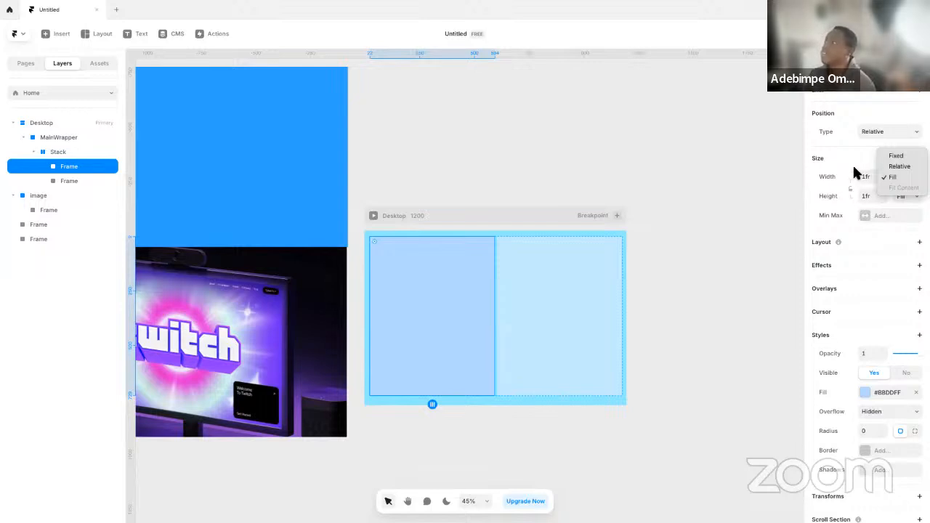
{"action": "left_click", "coordinate": [652, 228]}
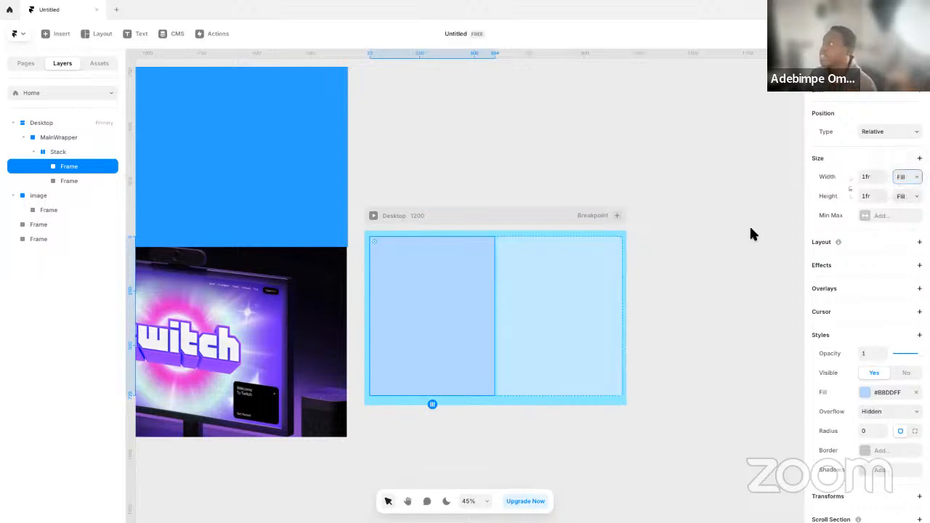
{"action": "left_click", "coordinate": [913, 179]}
{"action": "left_click", "coordinate": [913, 178]}
{"action": "left_click", "coordinate": [907, 174]}
{"action": "left_click", "coordinate": [905, 167]}
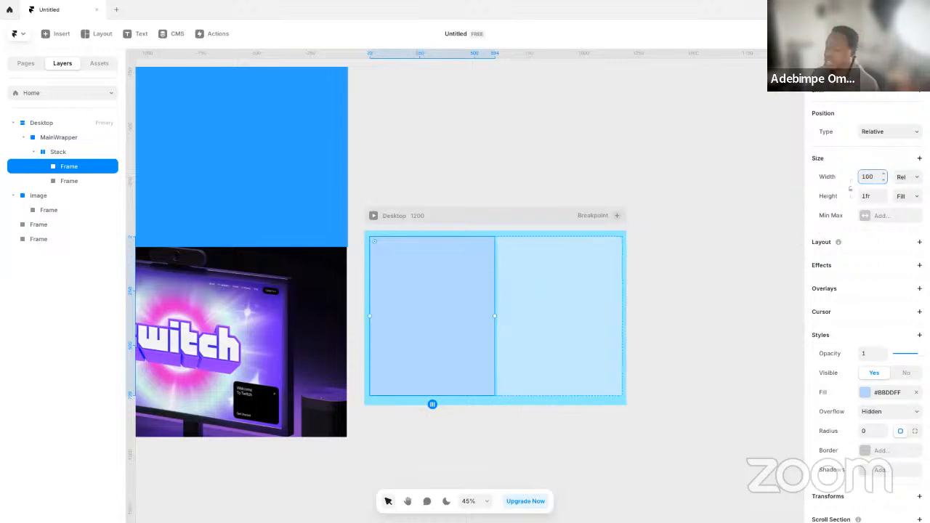
{"action": "type", "text": "100"}
{"action": "key", "text": "Return"}
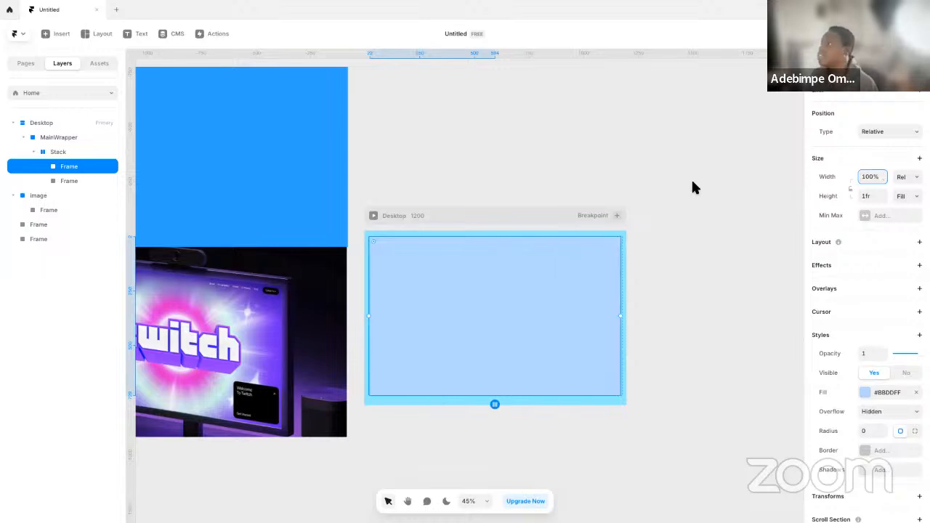
{"action": "left_click", "coordinate": [902, 178]}
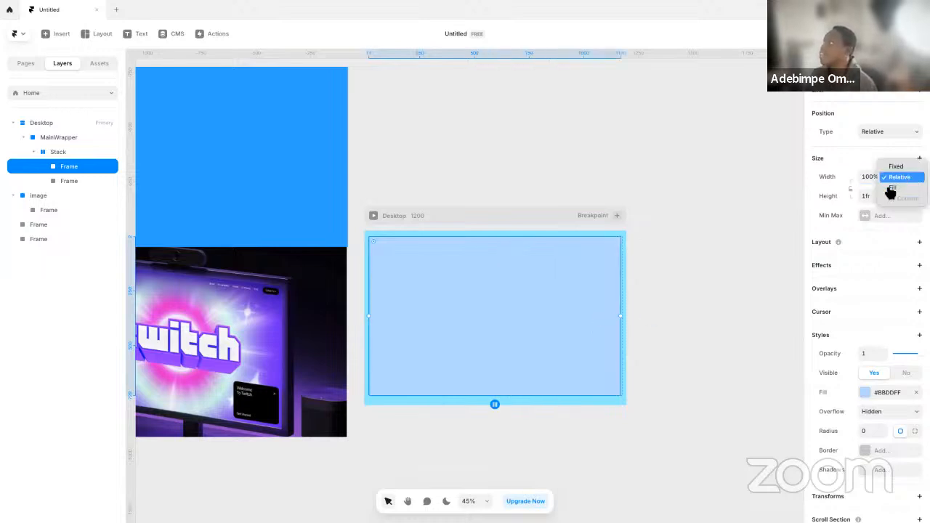
{"action": "left_click", "coordinate": [897, 190]}
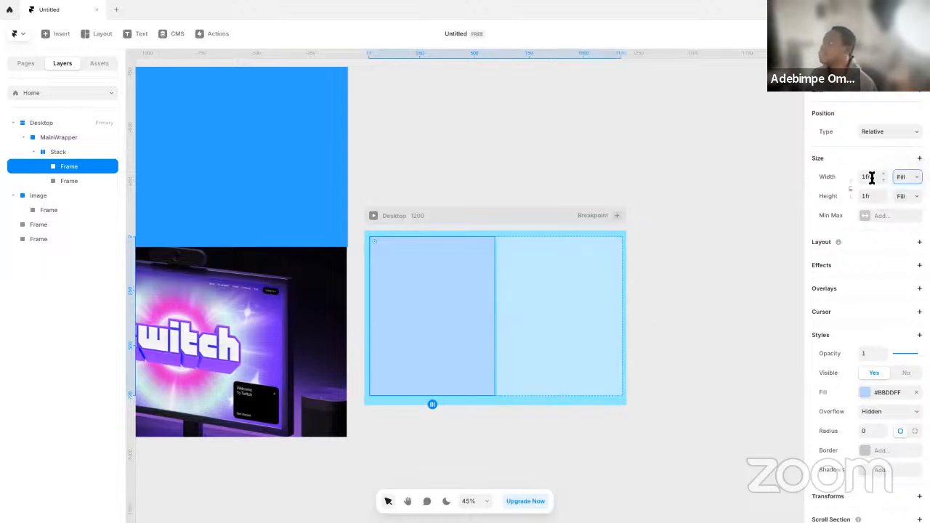
Set the left column's width to 30% of the stack
{"action": "left_click", "coordinate": [531, 290]}
{"action": "left_click", "coordinate": [476, 289]}
{"action": "left_click", "coordinate": [548, 285]}
{"action": "left_click", "coordinate": [487, 291]}
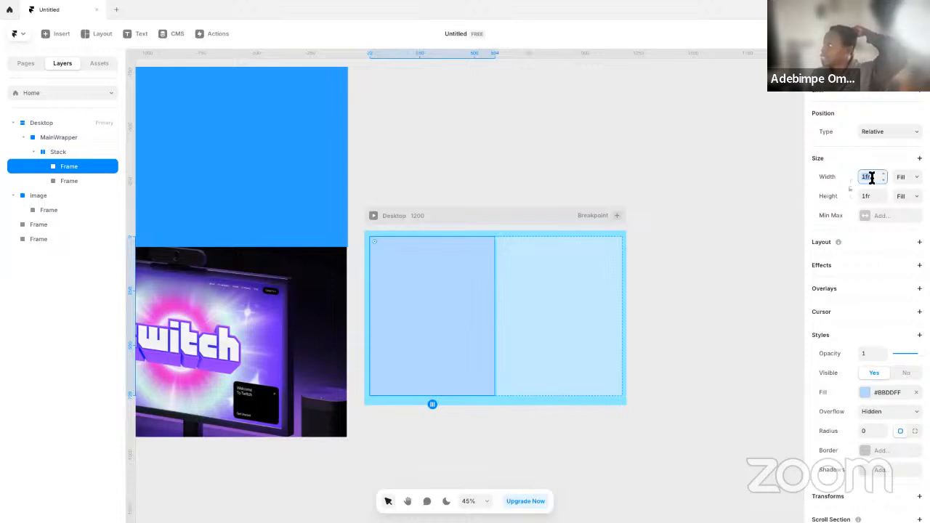
{"action": "type", "text": "30"}
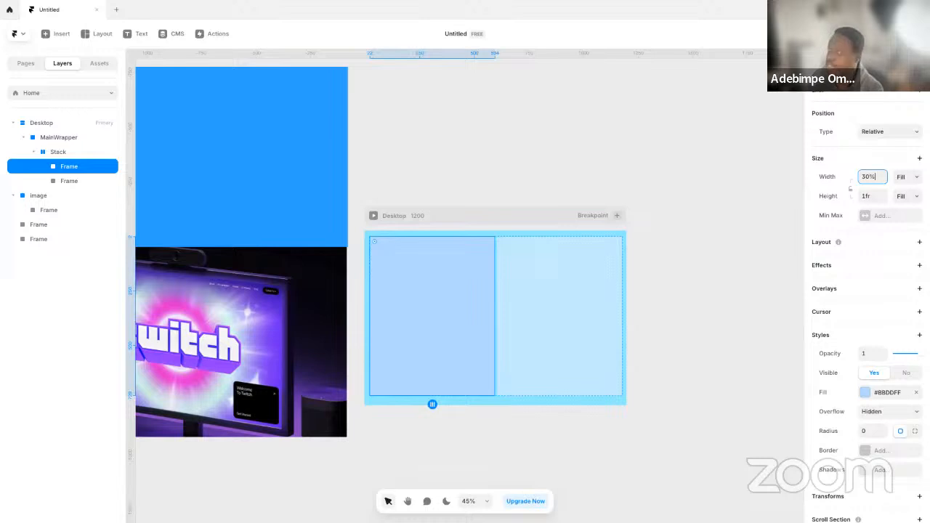
{"action": "key", "text": "Return"}
{"action": "left_click", "coordinate": [724, 288]}
Uncover the reference image by moving the narrow blue frame left and the large one further up, and shift the image slightly down
{"action": "key", "text": "space"}
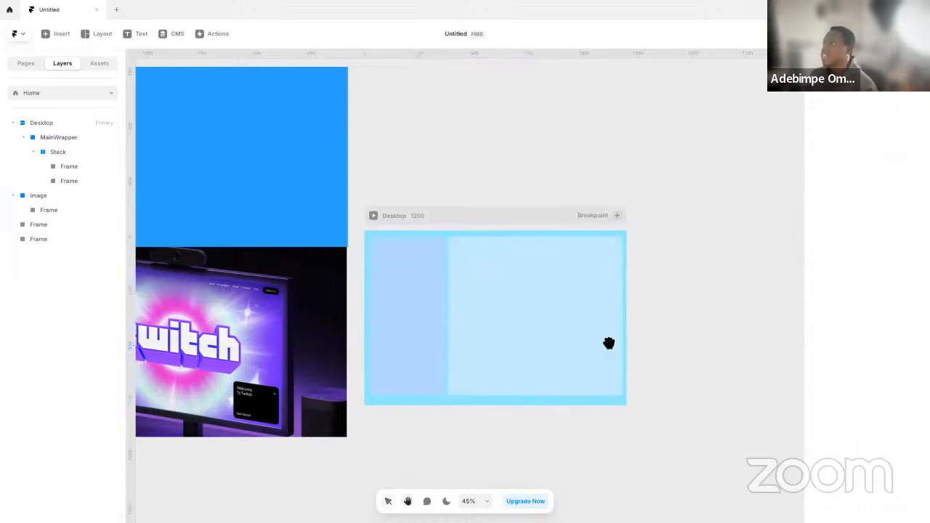
{"action": "left_click_drag", "start_coordinate": [629, 342], "coordinate": [685, 337]}
{"action": "key", "text": "space"}
{"action": "left_click_drag", "start_coordinate": [346, 319], "coordinate": [550, 341]}
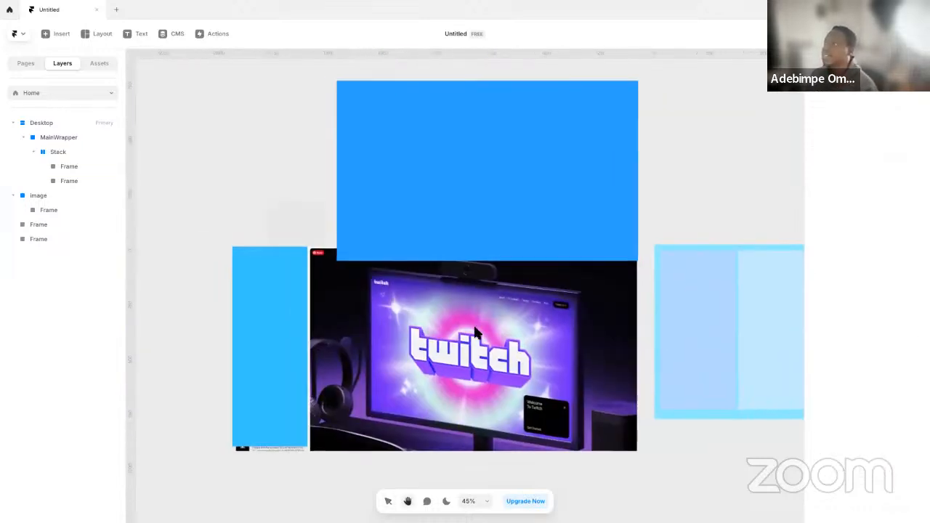
{"action": "left_click", "coordinate": [288, 304]}
{"action": "left_click_drag", "start_coordinate": [268, 300], "coordinate": [169, 319]}
{"action": "left_click", "coordinate": [329, 291]}
{"action": "left_click_drag", "start_coordinate": [411, 217], "coordinate": [400, 162]}
{"action": "left_click", "coordinate": [271, 239]}
{"action": "mouse_move", "coordinate": [273, 242]}
{"action": "left_mouse_down"}
{"action": "mouse_move", "coordinate": [270, 265]}
{"action": "mouse_move", "coordinate": [278, 256]}
{"action": "left_mouse_up"}
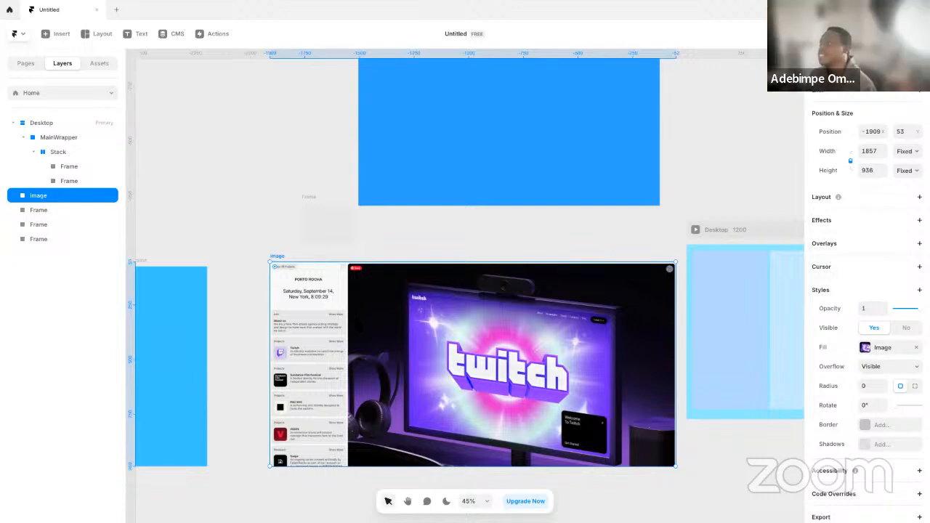
Examine the sidebar of the reference image up close and compare it with the stack's left column
{"action": "scroll", "coordinate": [461, 252], "scroll_direction": "right", "scroll_amount": 3}
{"action": "left_click", "coordinate": [604, 309]}
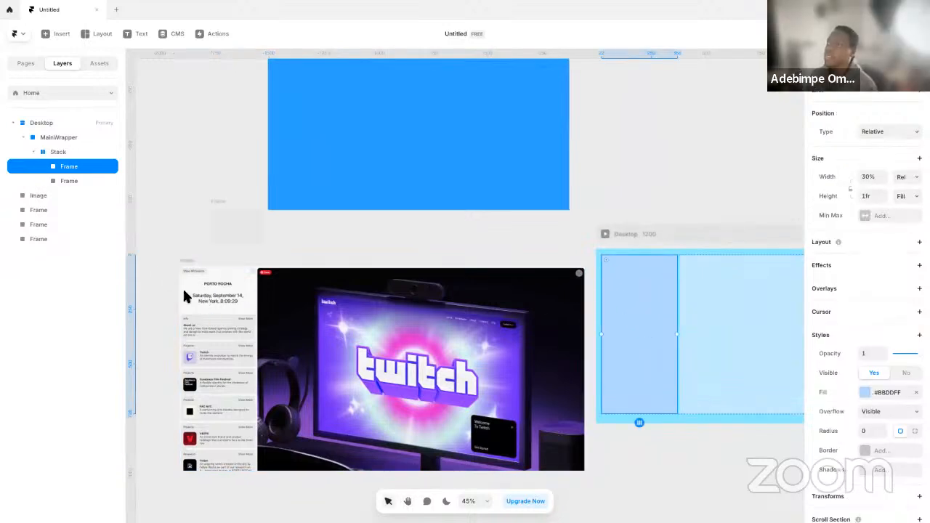
{"action": "scroll", "coordinate": [180, 283], "scroll_direction": "down", "scroll_amount": 2}
{"action": "scroll", "coordinate": [197, 292], "scroll_direction": "up", "scroll_amount": 10}
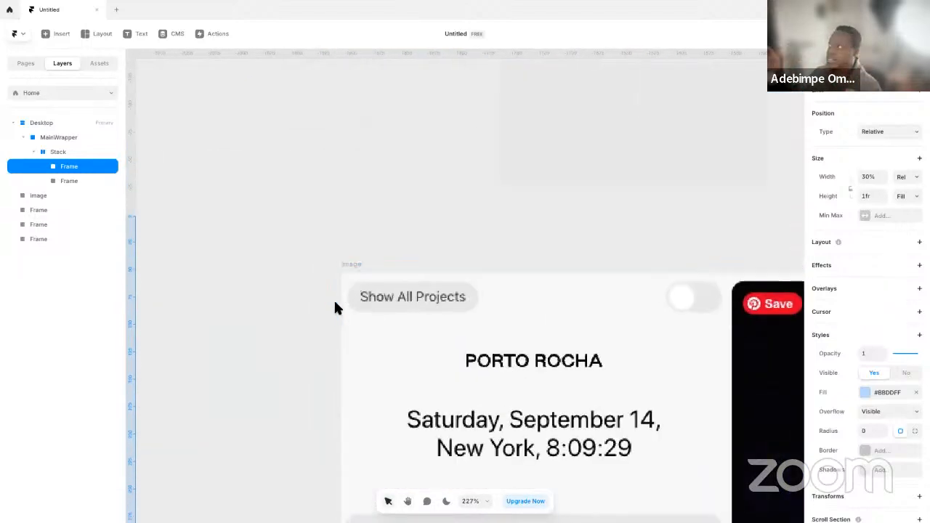
{"action": "scroll", "coordinate": [335, 309], "scroll_direction": "down", "scroll_amount": 3}
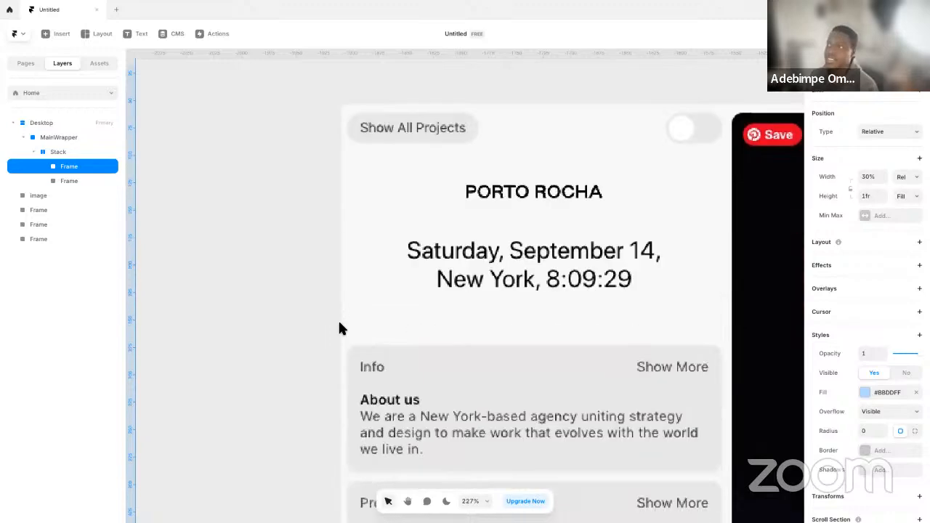
{"action": "scroll", "coordinate": [356, 353], "scroll_direction": "up", "scroll_amount": 2}
{"action": "scroll", "coordinate": [356, 353], "scroll_direction": "down", "scroll_amount": 10}
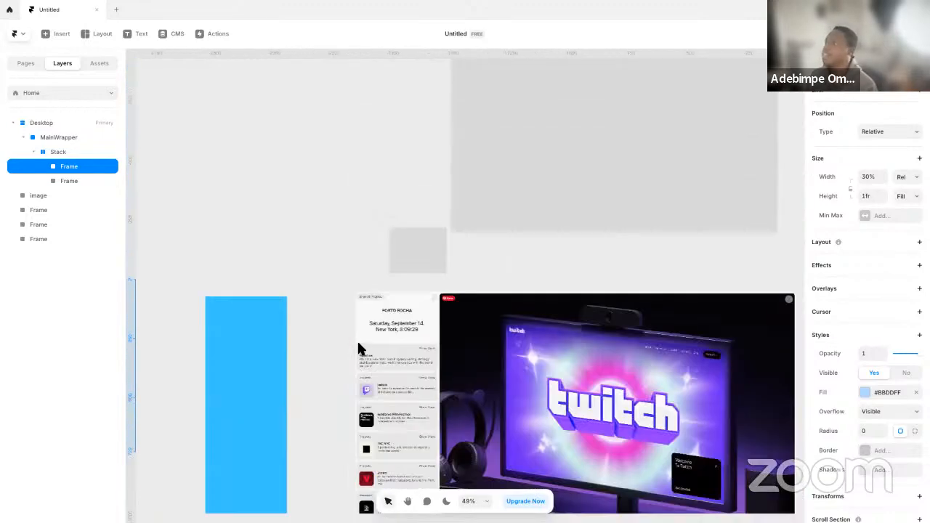
{"action": "scroll", "coordinate": [680, 320], "scroll_direction": "left", "scroll_amount": 5}
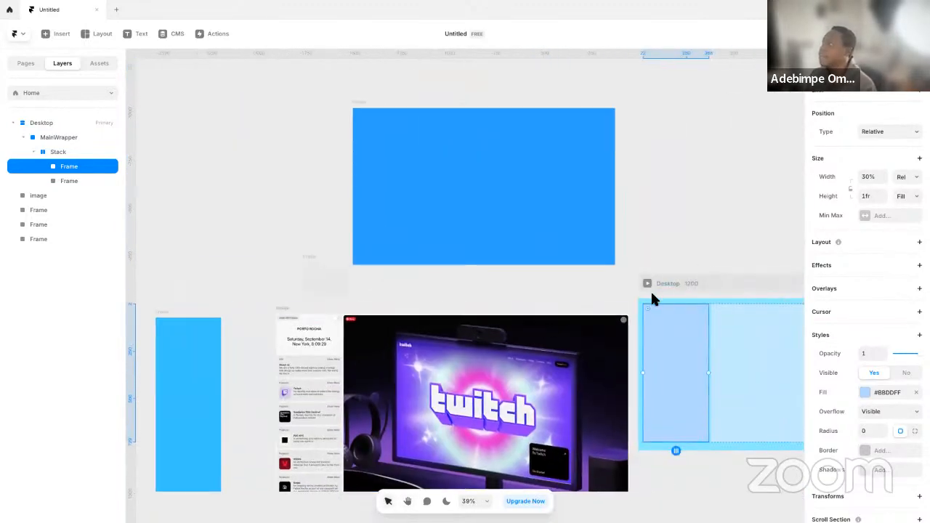
Add a vertical Stack layout to the MainWrapper frame
{"action": "left_click", "coordinate": [680, 303]}
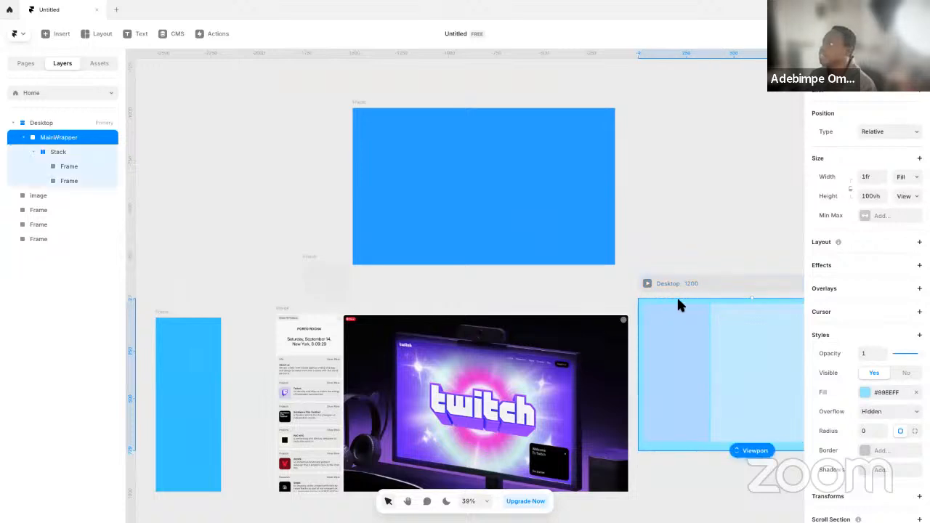
{"action": "left_click", "coordinate": [870, 244]}
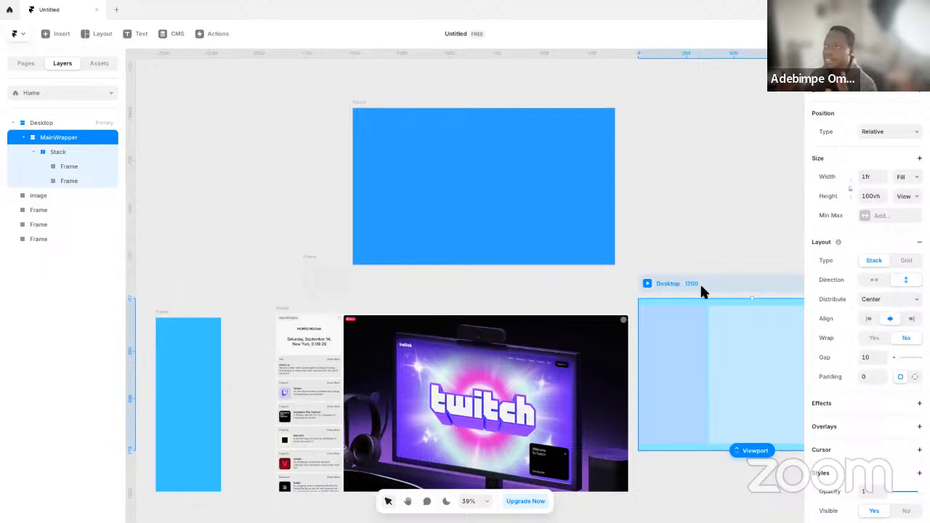
{"action": "key", "text": "space"}
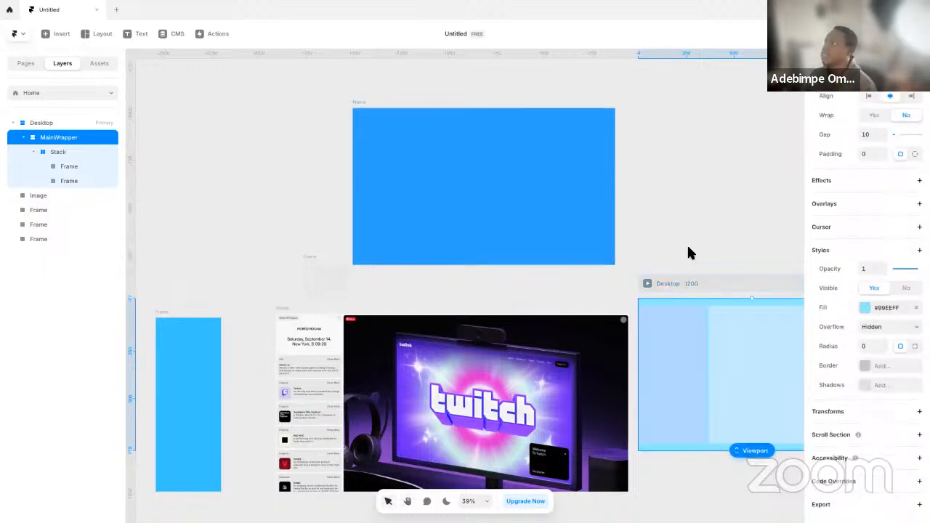
{"action": "left_click_drag", "start_coordinate": [694, 248], "coordinate": [535, 258]}
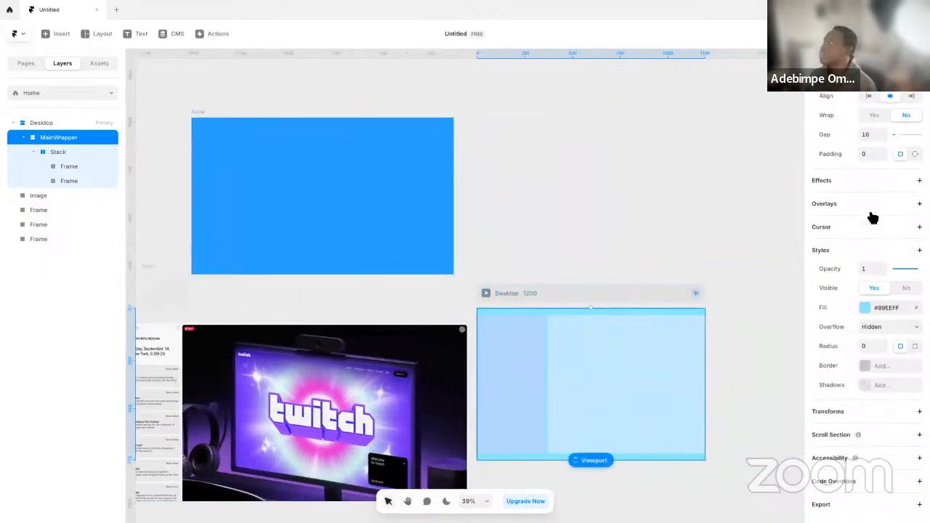
{"action": "scroll", "coordinate": [871, 306], "scroll_direction": "up", "scroll_amount": 5}
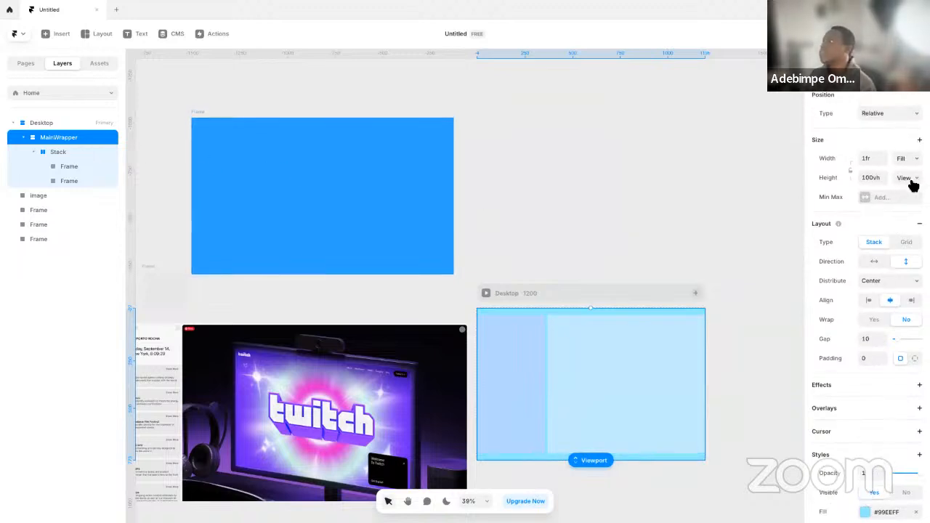
Remove the Stack wrapper inside MainWrapper so that both column frames sit directly in MainWrapper
{"action": "left_click", "coordinate": [65, 151]}
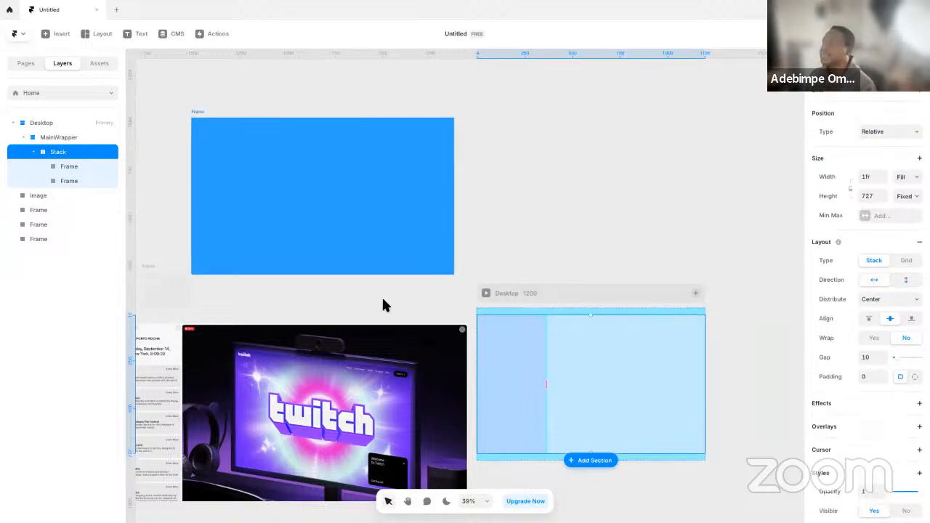
{"action": "scroll", "coordinate": [468, 293], "scroll_direction": "left", "scroll_amount": 5}
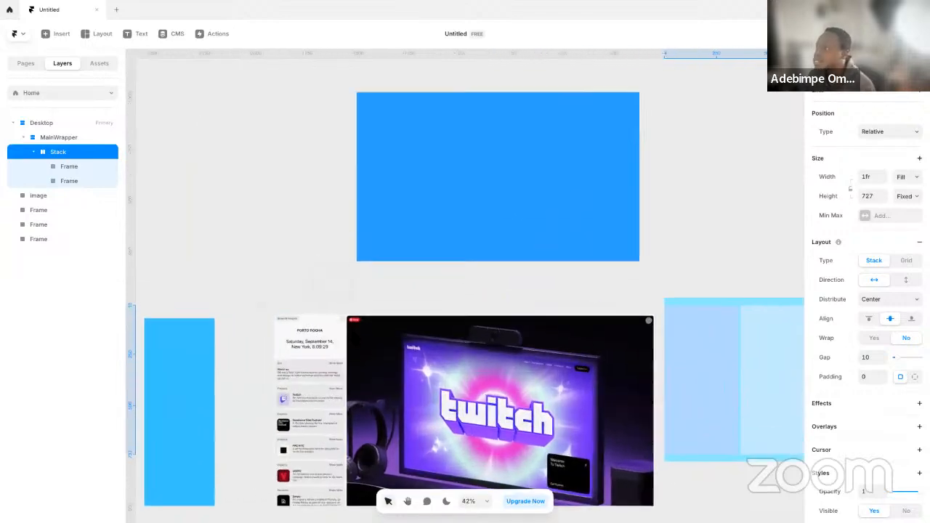
{"action": "scroll", "coordinate": [322, 320], "scroll_direction": "up", "scroll_amount": 5}
{"action": "scroll", "coordinate": [338, 265], "scroll_direction": "down", "scroll_amount": 2}
{"action": "scroll", "coordinate": [338, 266], "scroll_direction": "down", "scroll_amount": 5}
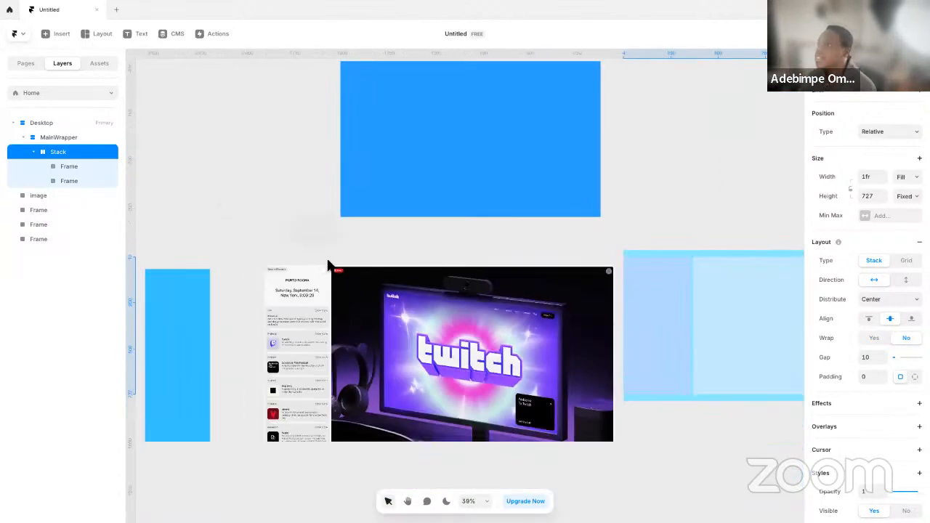
{"action": "right_click", "coordinate": [70, 156]}
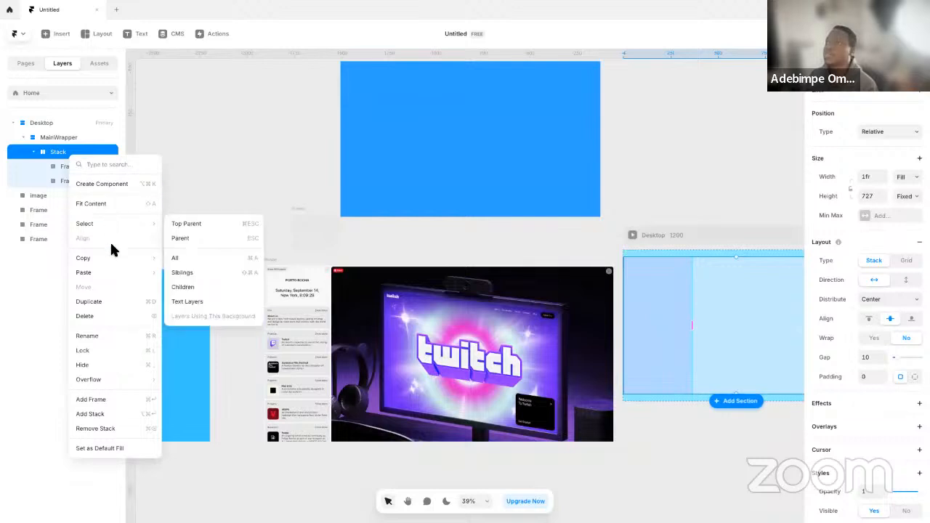
{"action": "left_click", "coordinate": [127, 432]}
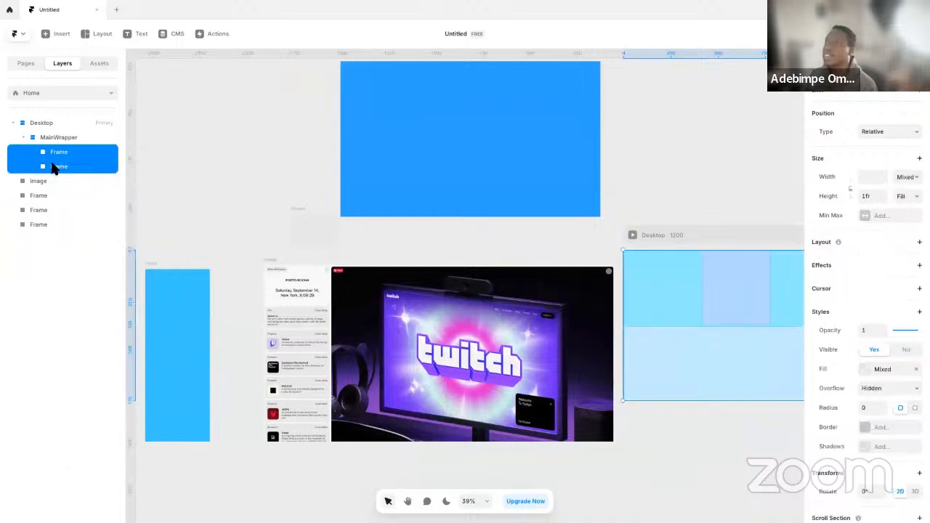
{"action": "left_click", "coordinate": [175, 154]}
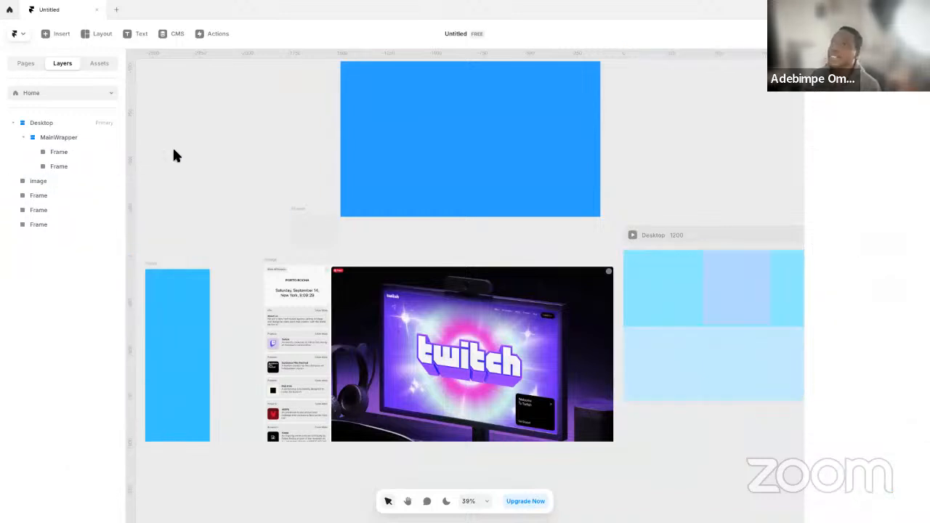
Set MainWrapper's stack direction to horizontal so the two column frames sit side by side
{"action": "left_click", "coordinate": [61, 154]}
{"action": "left_click", "coordinate": [62, 167]}
{"action": "left_click", "coordinate": [61, 154]}
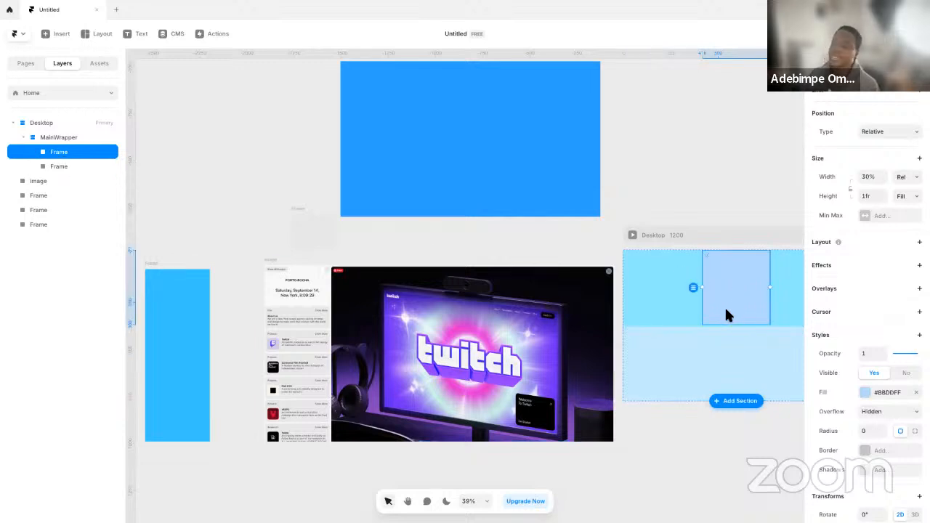
{"action": "left_click", "coordinate": [64, 138]}
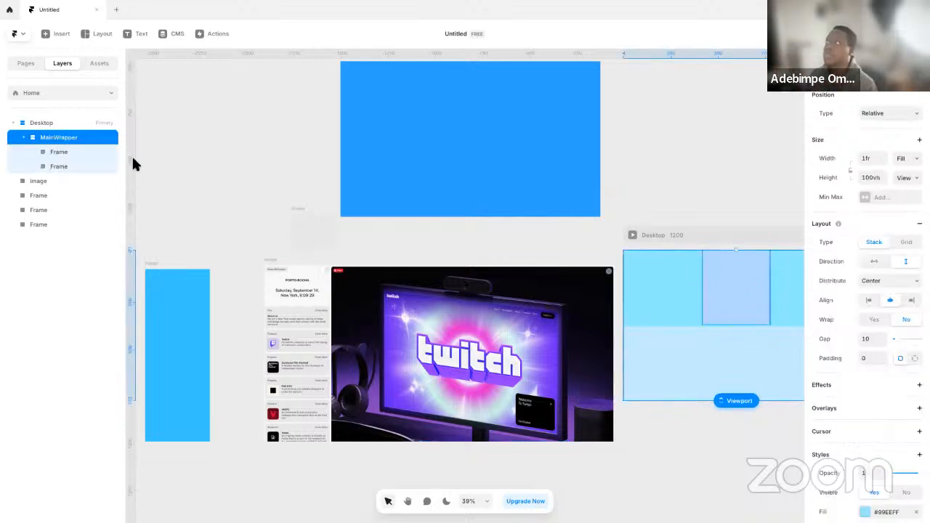
{"action": "left_click", "coordinate": [875, 264]}
{"action": "scroll", "coordinate": [711, 189], "scroll_direction": "right", "scroll_amount": 1}
{"action": "left_click_drag", "start_coordinate": [711, 189], "coordinate": [621, 213]}
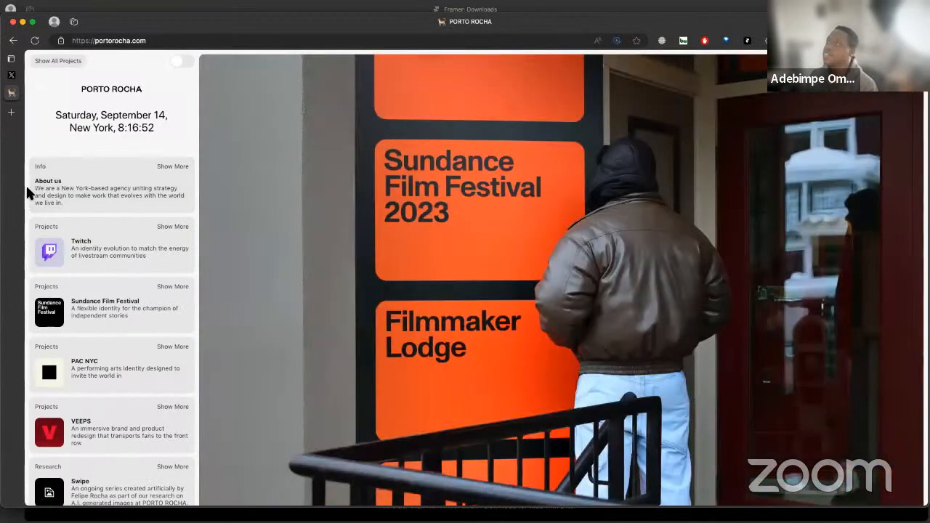
Switch from the PORTO ROCHA site back to Framer and set MainWrapper's padding to 10 on all sides, after trying 20
{"action": "key", "text": "ctrl+Right"}
{"action": "left_click", "coordinate": [629, 194]}
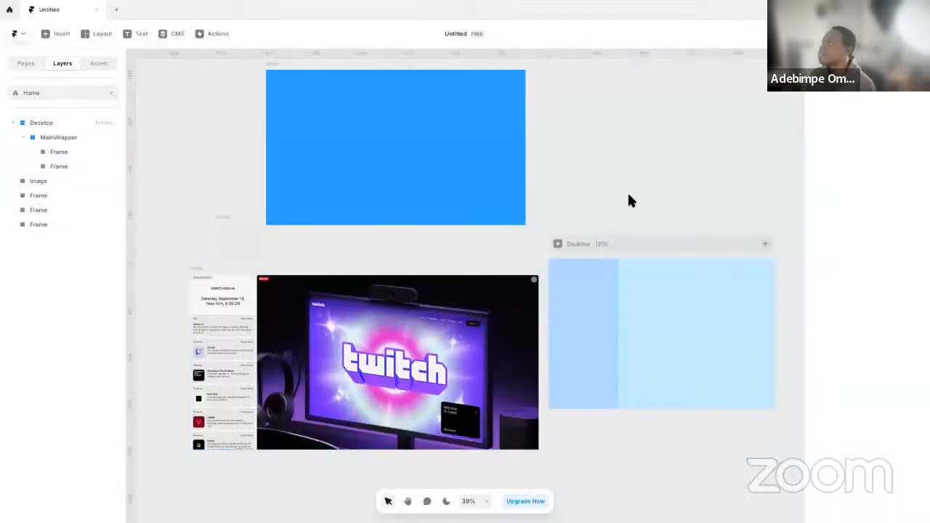
{"action": "left_click", "coordinate": [607, 240]}
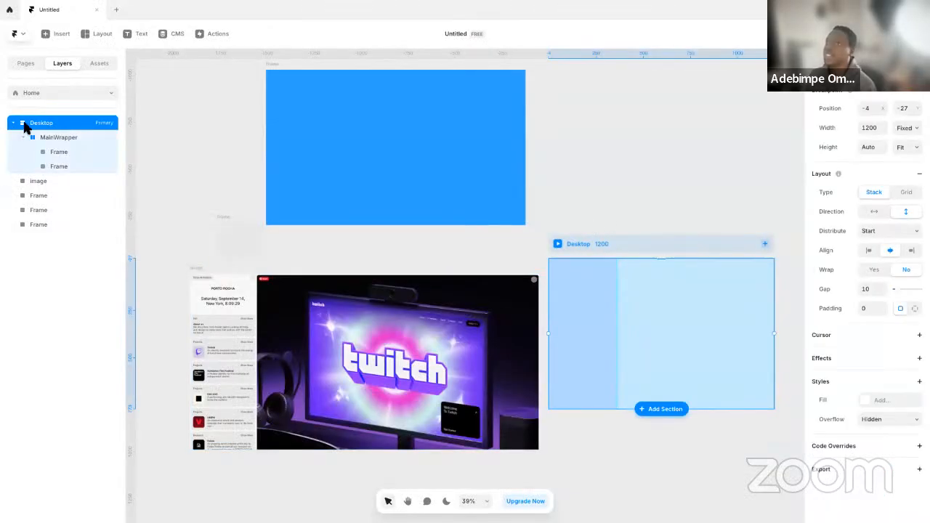
{"action": "left_click", "coordinate": [52, 140]}
{"action": "scroll", "coordinate": [875, 363], "scroll_direction": "down", "scroll_amount": 5}
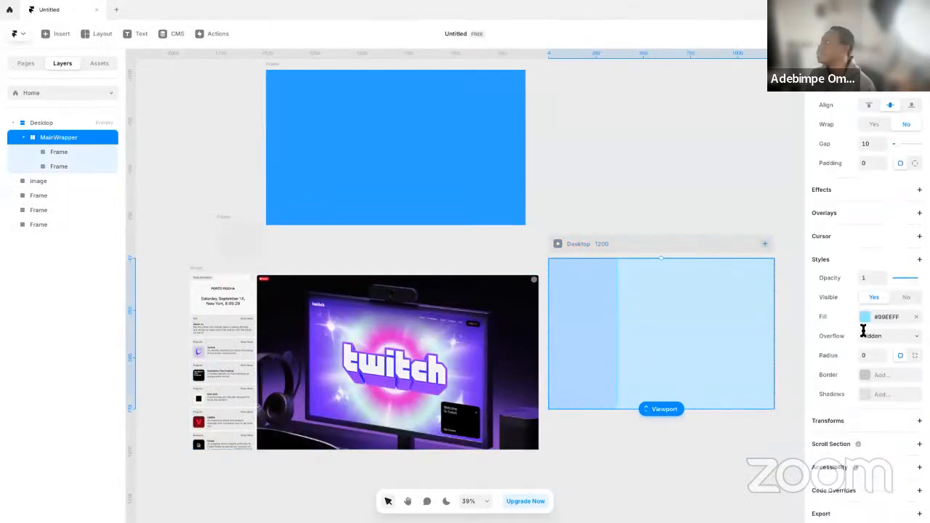
{"action": "left_click", "coordinate": [870, 167]}
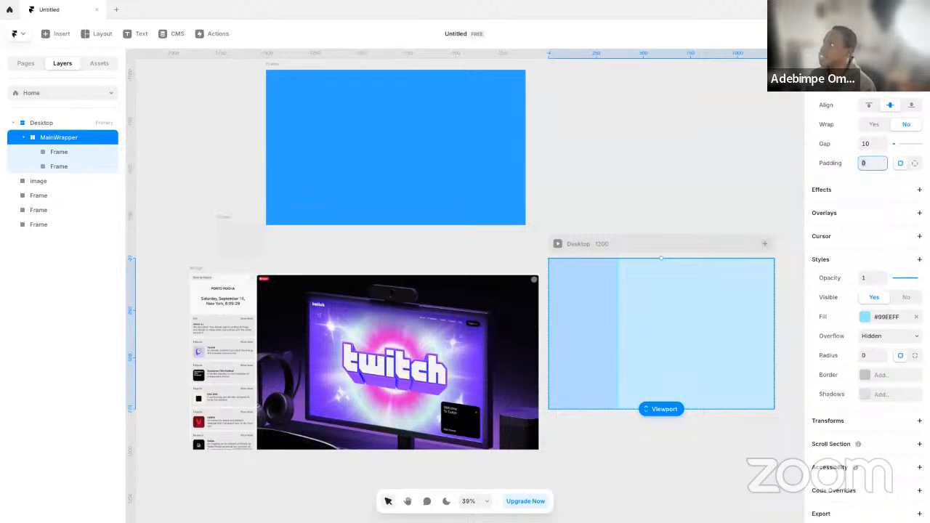
{"action": "left_click", "coordinate": [915, 165]}
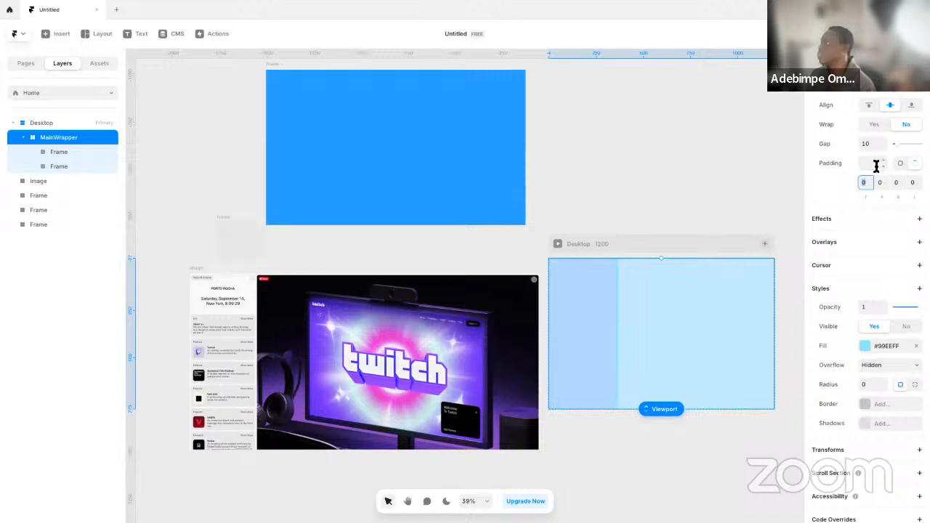
{"action": "left_click", "coordinate": [903, 165]}
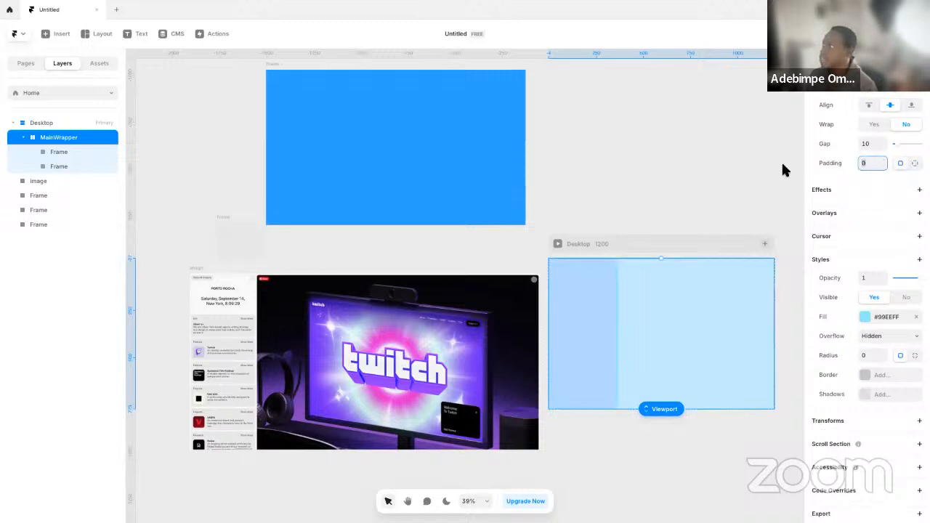
{"action": "type", "text": "20"}
{"action": "key", "text": "Return"}
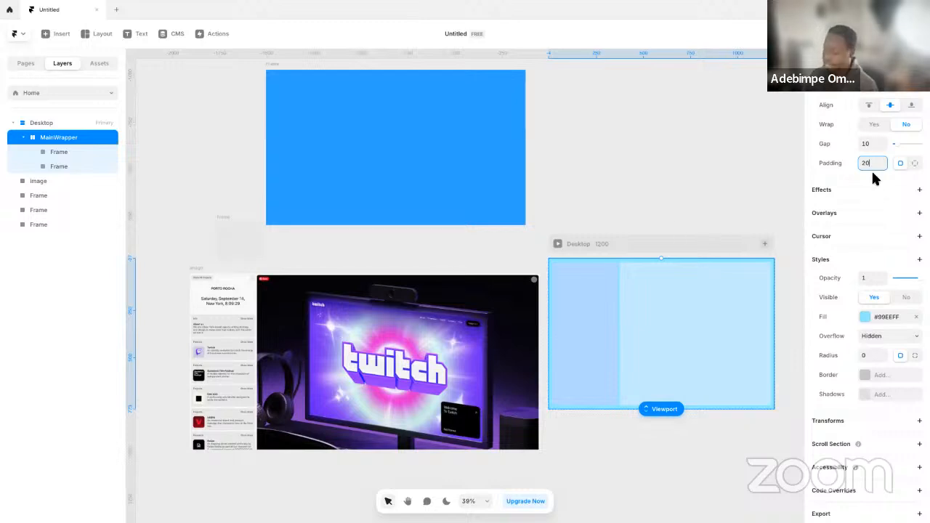
{"action": "type", "text": "10"}
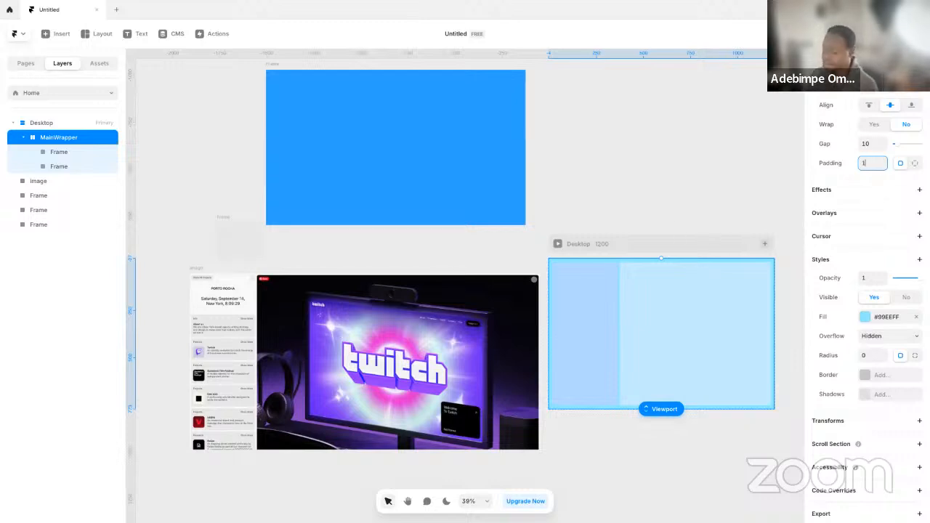
{"action": "left_click", "coordinate": [634, 170]}
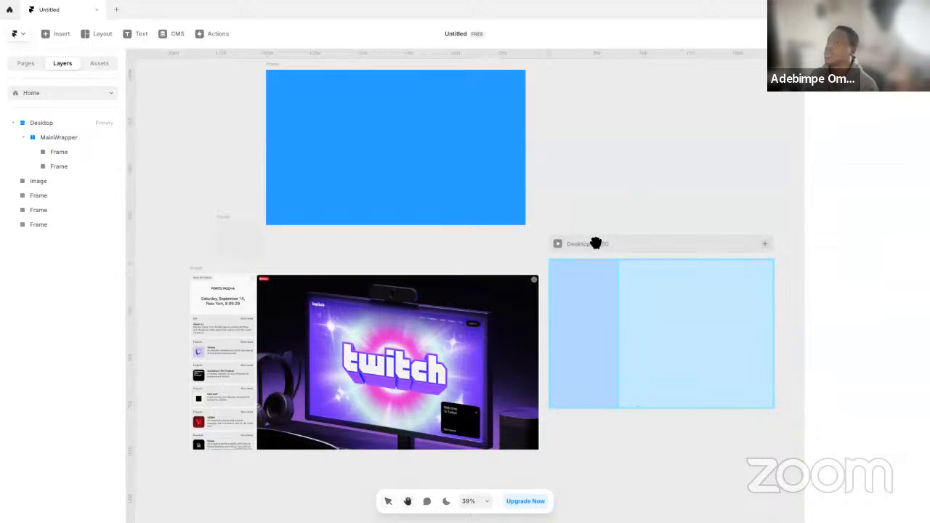
Examine the header and project cards in the reference image's sidebar up close
{"action": "scroll", "coordinate": [596, 243], "scroll_direction": "right", "scroll_amount": 3}
{"action": "scroll", "coordinate": [383, 338], "scroll_direction": "left", "scroll_amount": 3}
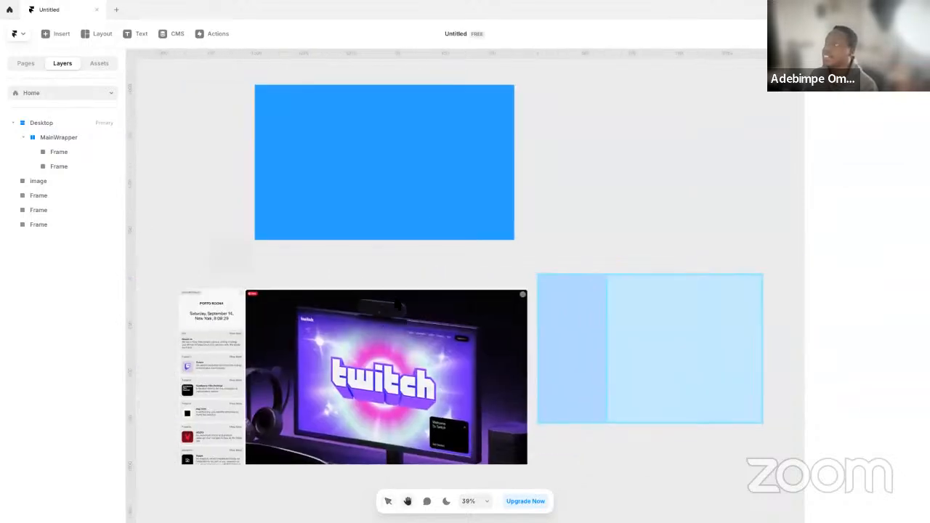
{"action": "scroll", "coordinate": [233, 338], "scroll_direction": "left", "scroll_amount": 3}
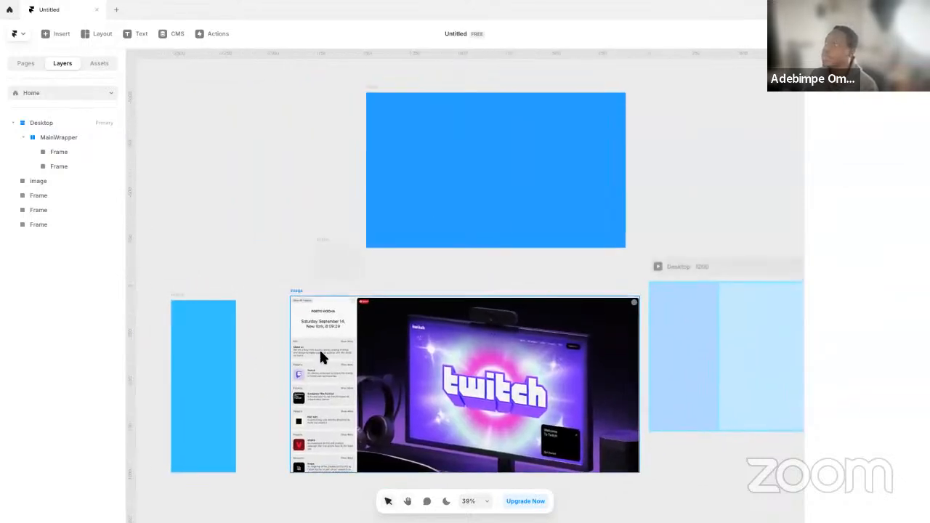
{"action": "scroll", "coordinate": [320, 349], "scroll_direction": "up", "scroll_amount": 5}
{"action": "scroll", "coordinate": [301, 268], "scroll_direction": "up", "scroll_amount": 2}
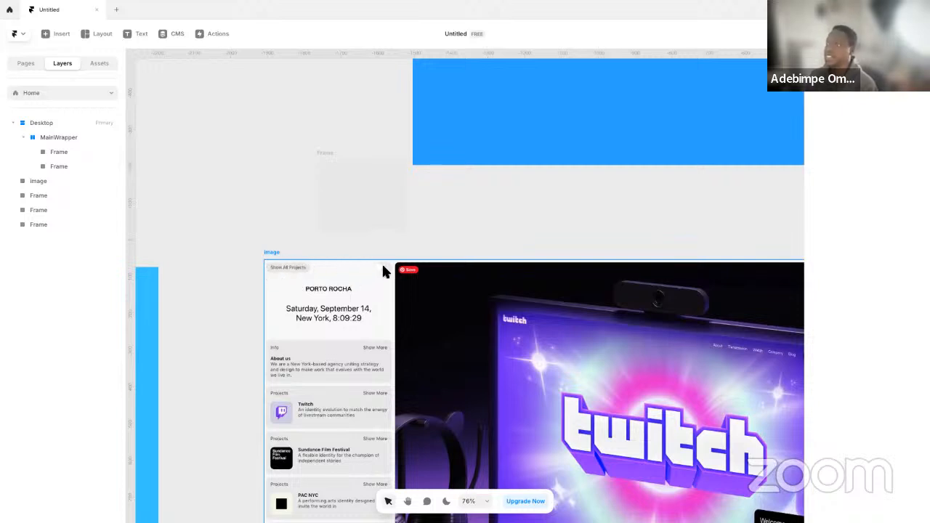
{"action": "scroll", "coordinate": [325, 308], "scroll_direction": "down", "scroll_amount": 2}
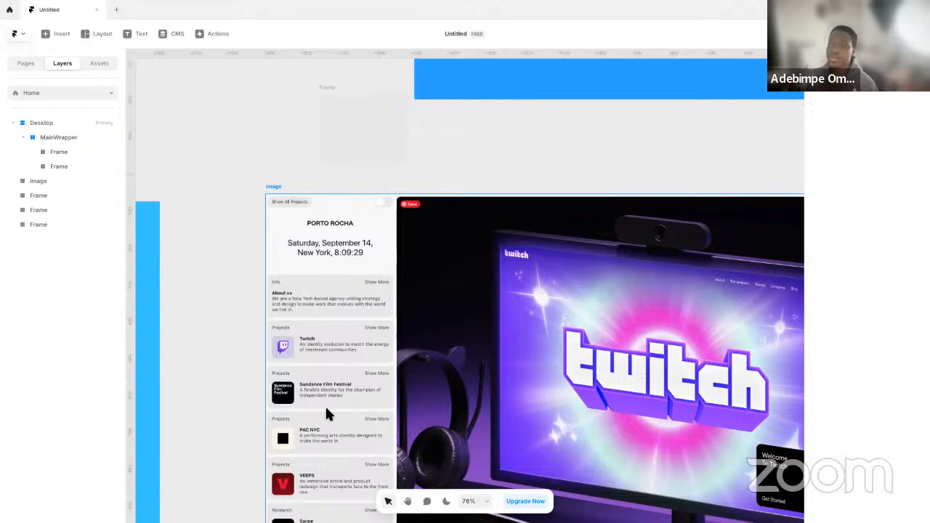
{"action": "key", "text": "f"}
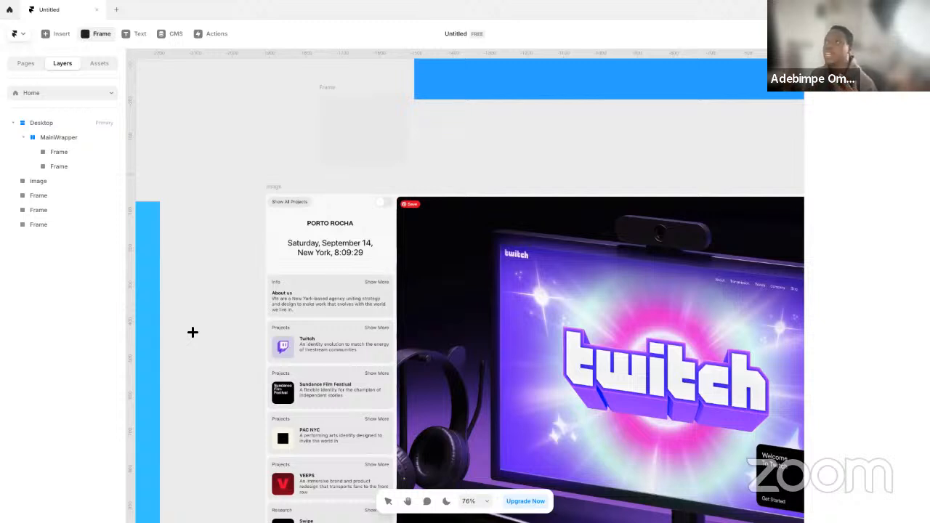
Add a sample CMS blog to the project, return to the canvas and dismiss the Sample Blog introduction
{"action": "left_click", "coordinate": [28, 63]}
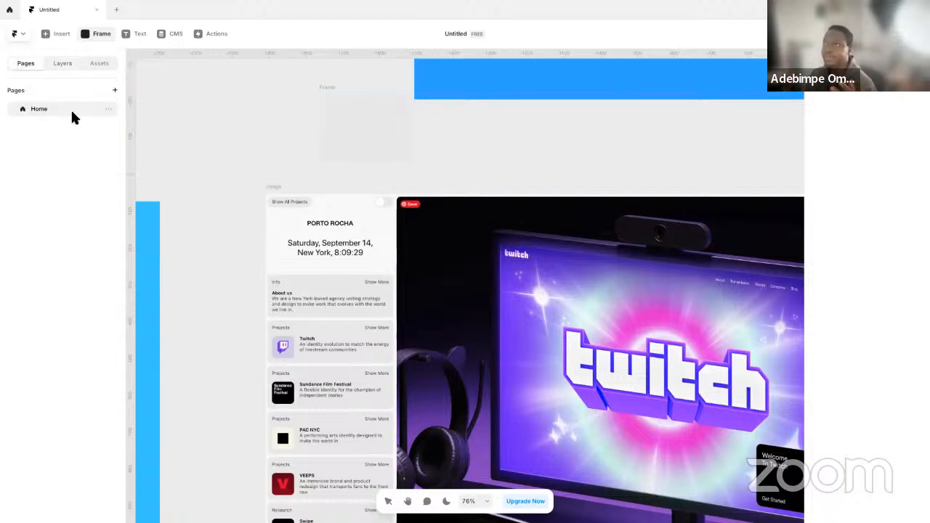
{"action": "left_click", "coordinate": [114, 90]}
{"action": "mouse_move", "coordinate": [137, 116]}
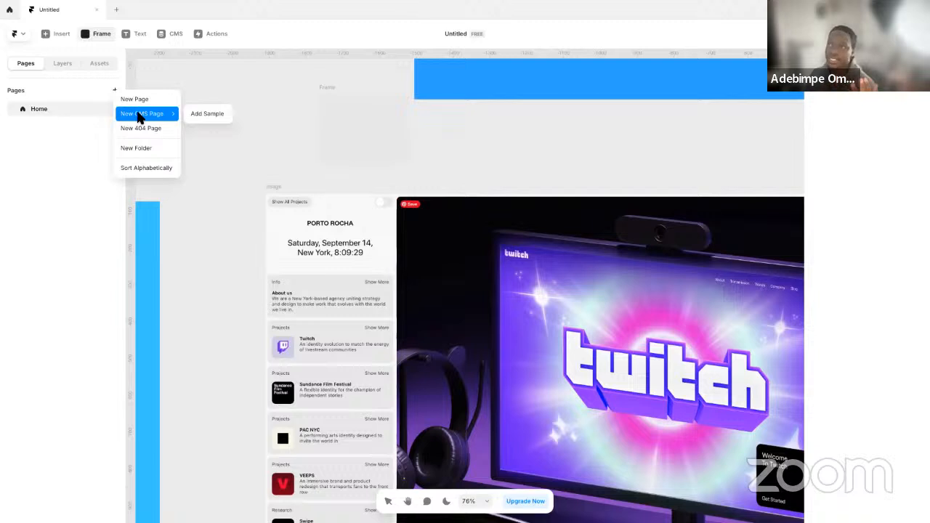
{"action": "left_click", "coordinate": [196, 114]}
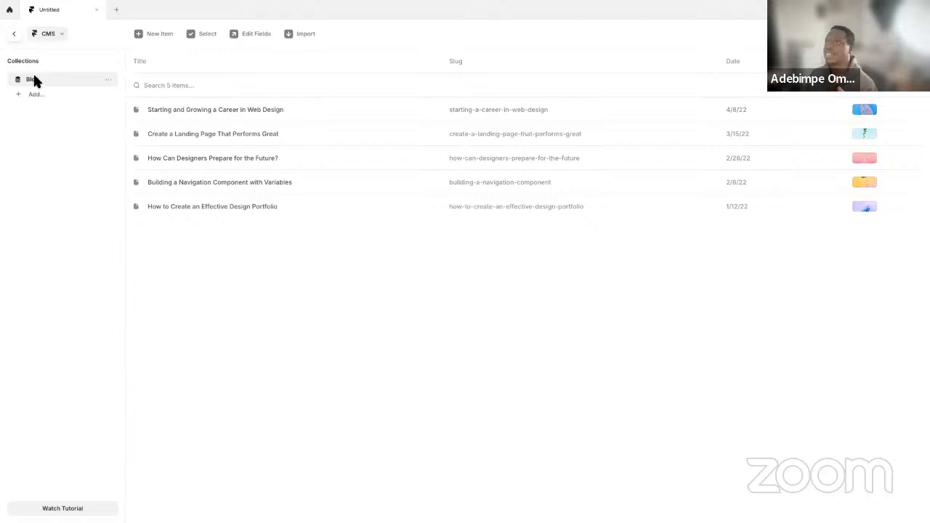
{"action": "left_click", "coordinate": [14, 34]}
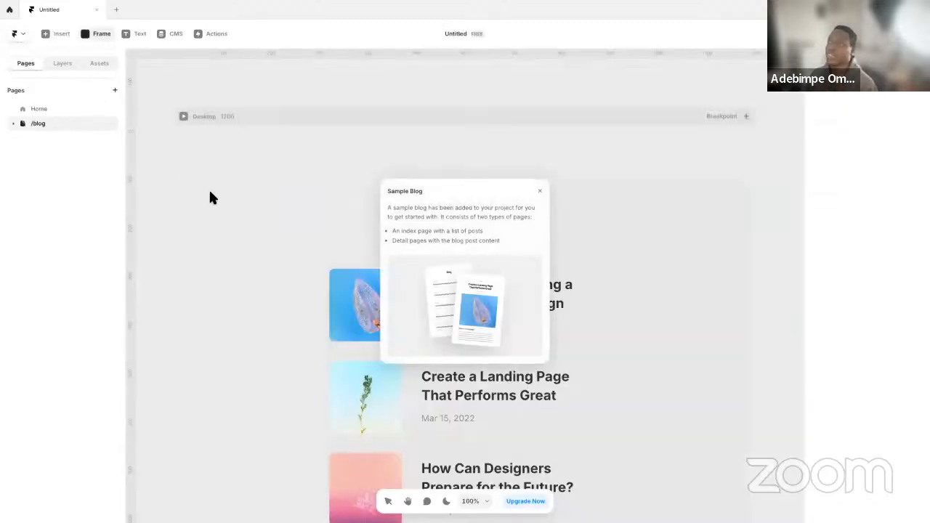
{"action": "left_click", "coordinate": [541, 190]}
{"action": "scroll", "coordinate": [469, 335], "scroll_direction": "down", "scroll_amount": 5}
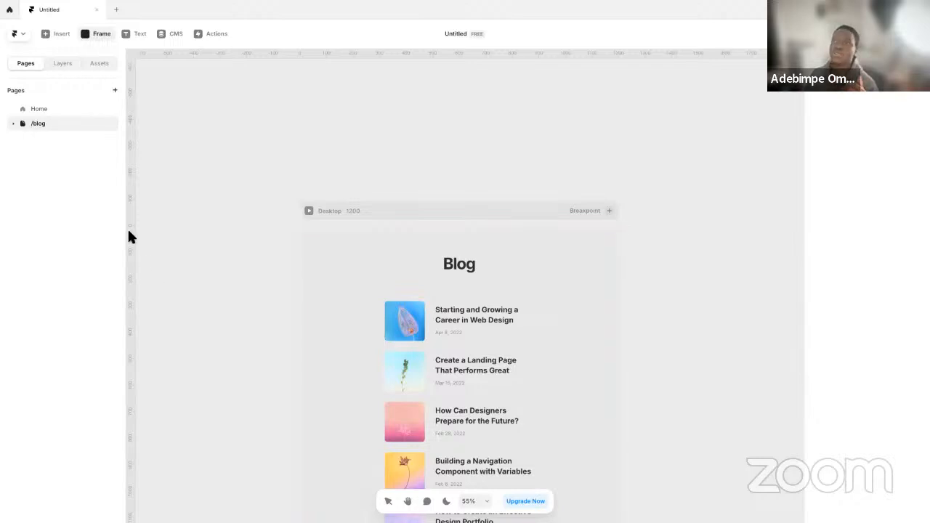
Set the /blog page as the site's home page
{"action": "left_click", "coordinate": [74, 108]}
{"action": "left_click", "coordinate": [81, 123]}
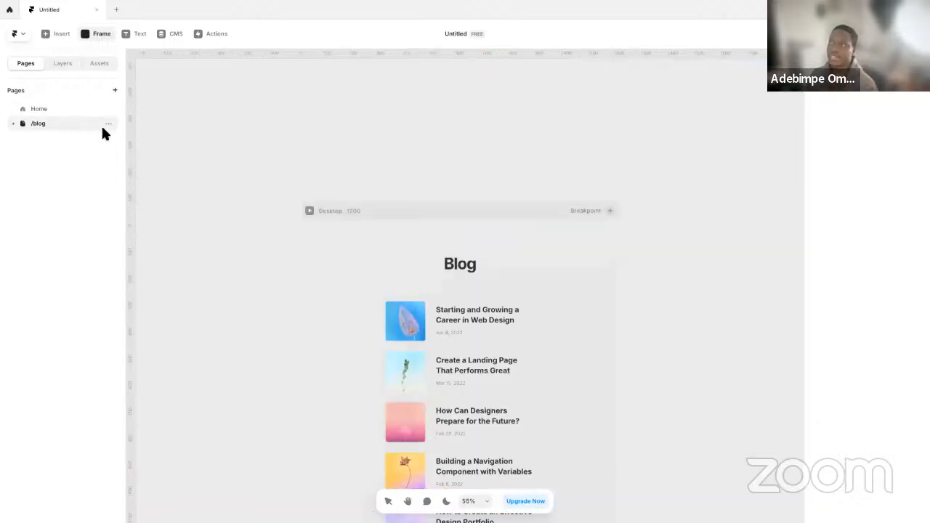
{"action": "left_click", "coordinate": [108, 124]}
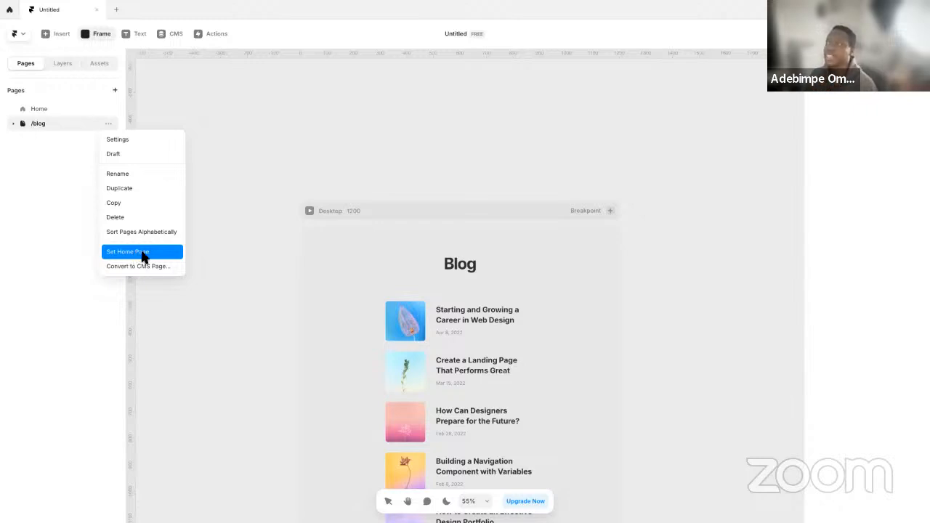
{"action": "left_click", "coordinate": [144, 255]}
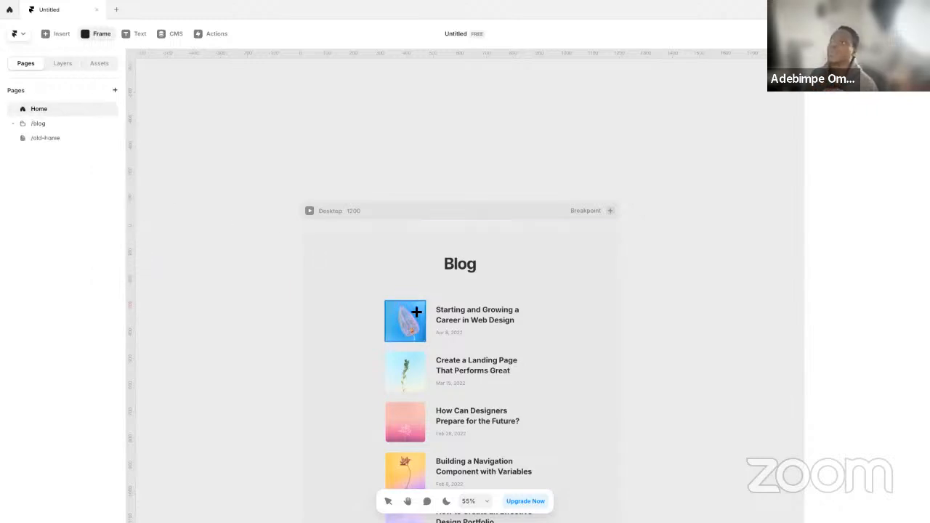
View the Blog detail page inside the /blog folder and return to the Home page to inspect its layers
{"action": "left_click", "coordinate": [13, 124]}
{"action": "left_click", "coordinate": [49, 139]}
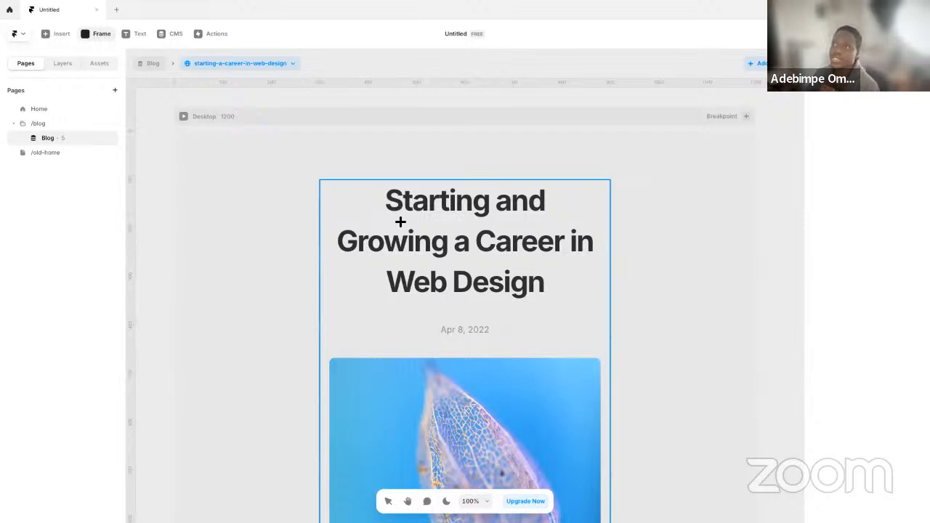
{"action": "left_click", "coordinate": [66, 109]}
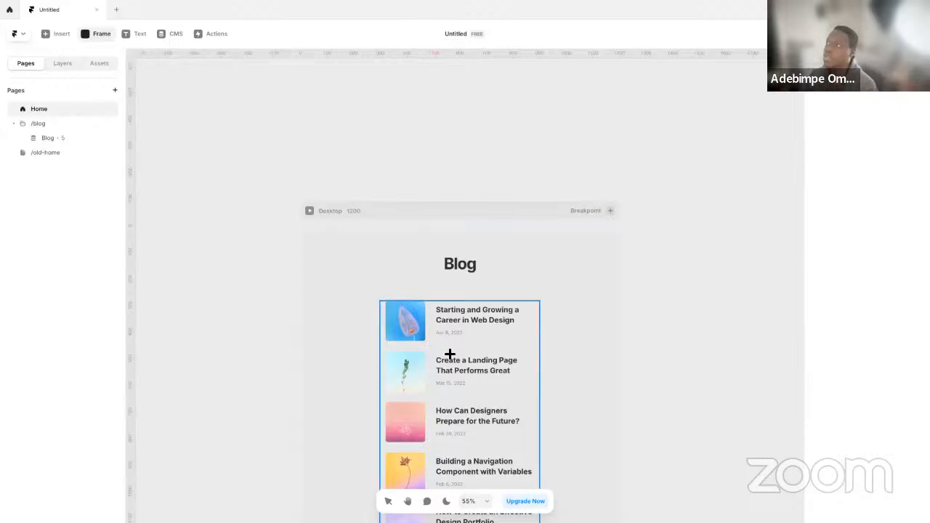
{"action": "key", "text": "Escape"}
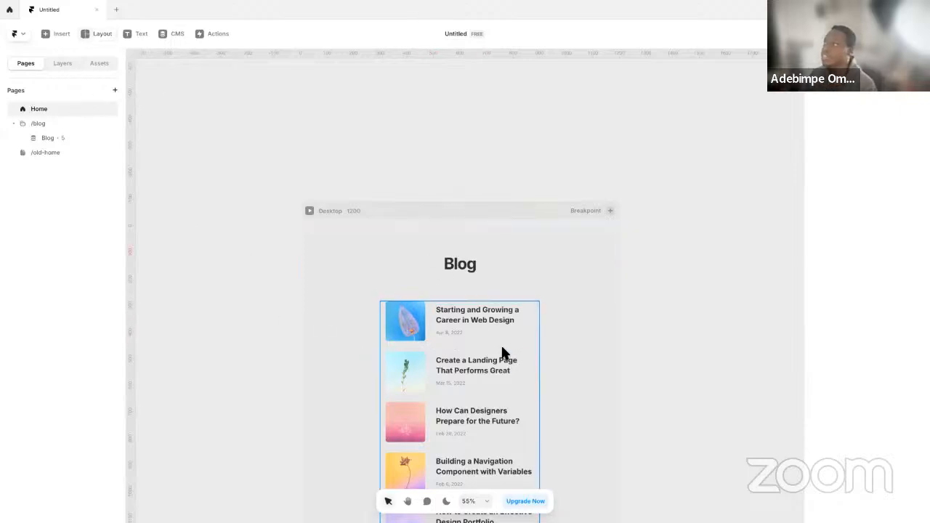
{"action": "left_click", "coordinate": [63, 64]}
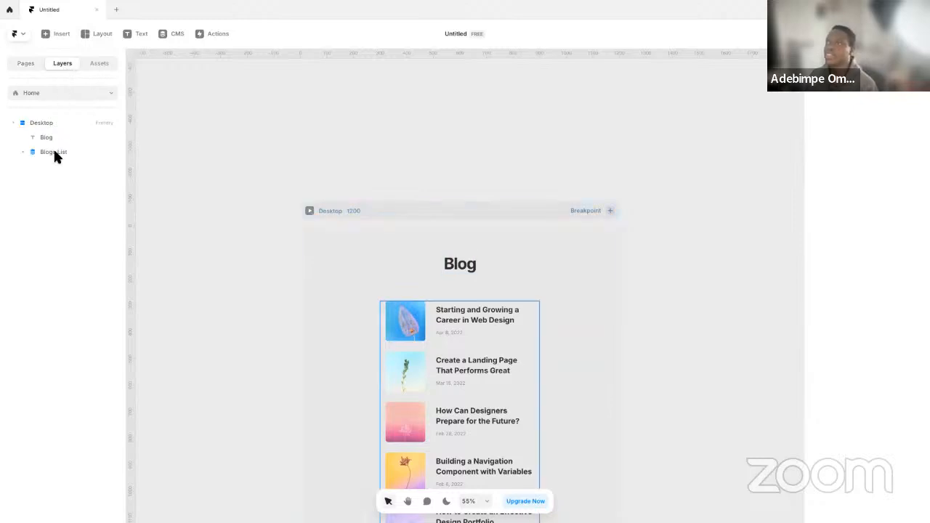
Move the Blogs List out of the Home page's Desktop frame onto the empty canvas beside it, at about X -875, Y 222
{"action": "left_click", "coordinate": [53, 151]}
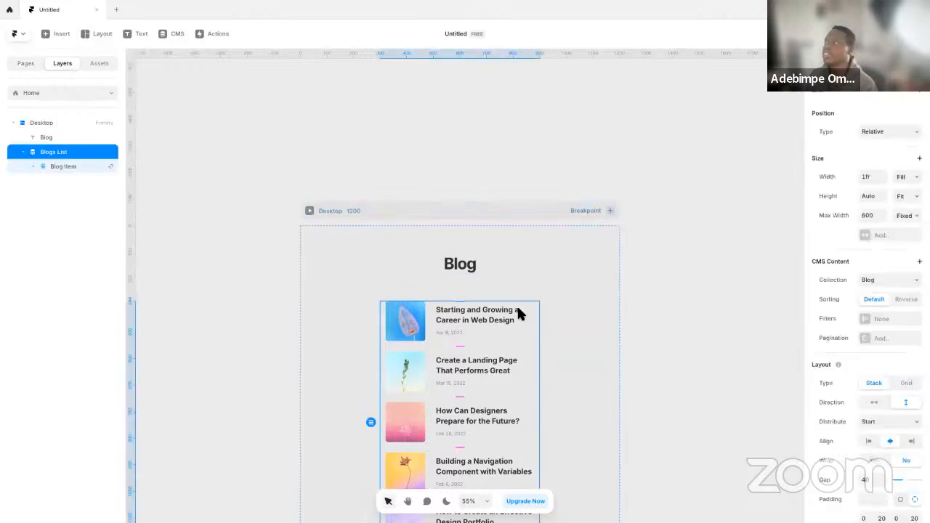
{"action": "left_click", "coordinate": [85, 139]}
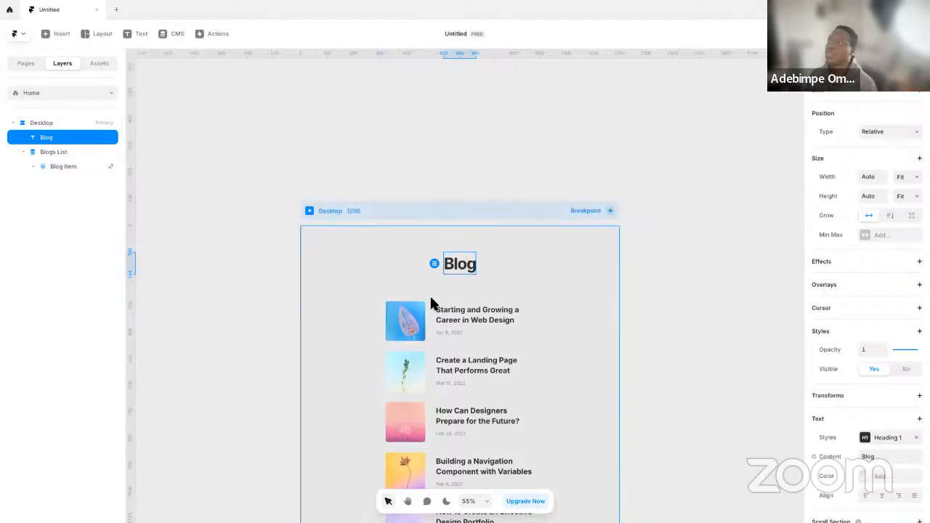
{"action": "scroll", "coordinate": [434, 308], "scroll_direction": "down", "scroll_amount": 3}
{"action": "left_click", "coordinate": [76, 158]}
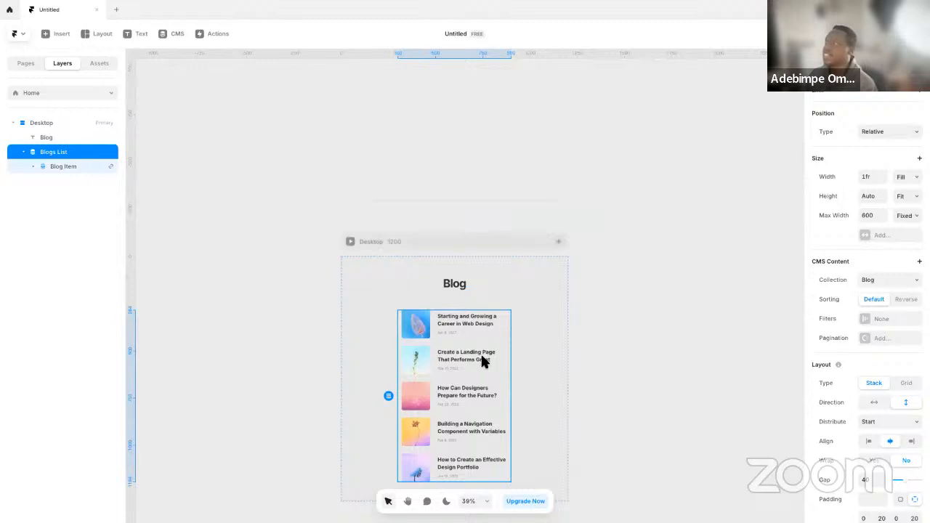
{"action": "left_click_drag", "start_coordinate": [476, 363], "coordinate": [254, 351]}
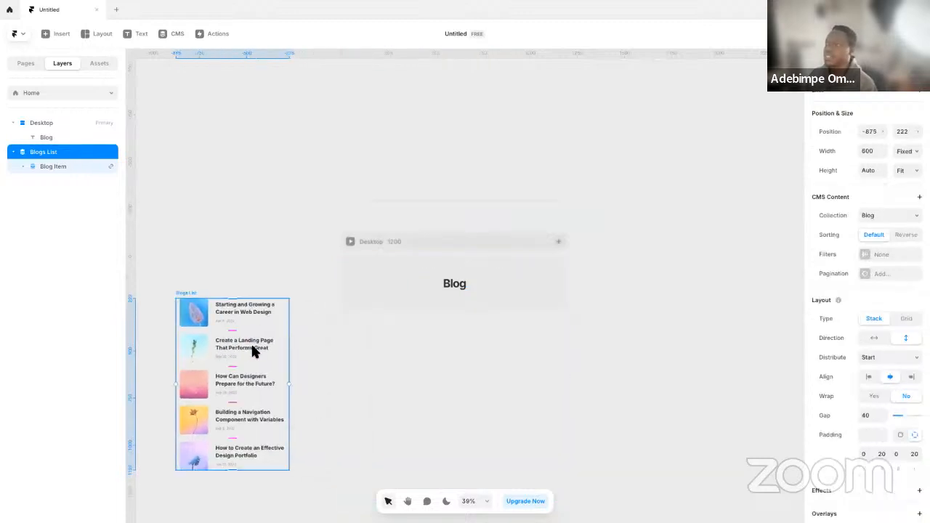
{"action": "left_click", "coordinate": [453, 285]}
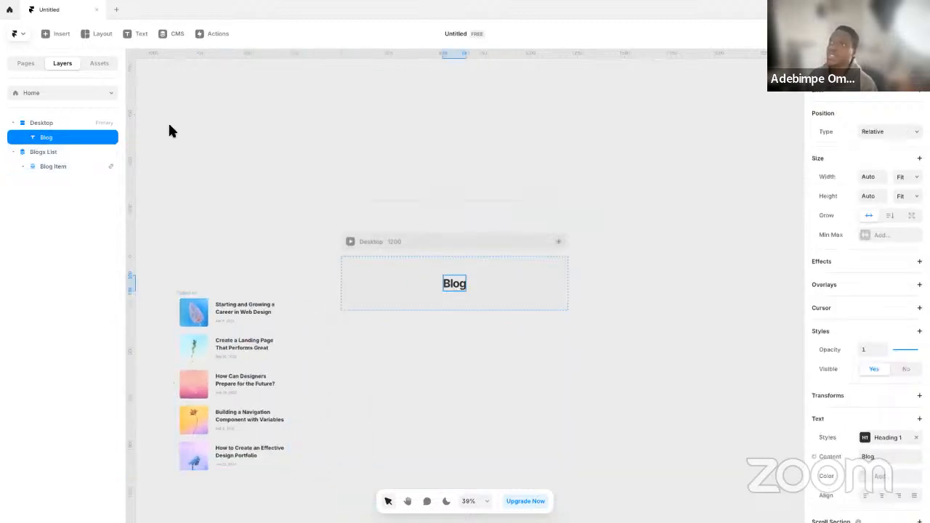
Copy the MainWrapper with its two inner frames from the Desktop frame on the /old-home page
{"action": "left_click", "coordinate": [26, 64]}
{"action": "left_click", "coordinate": [45, 153]}
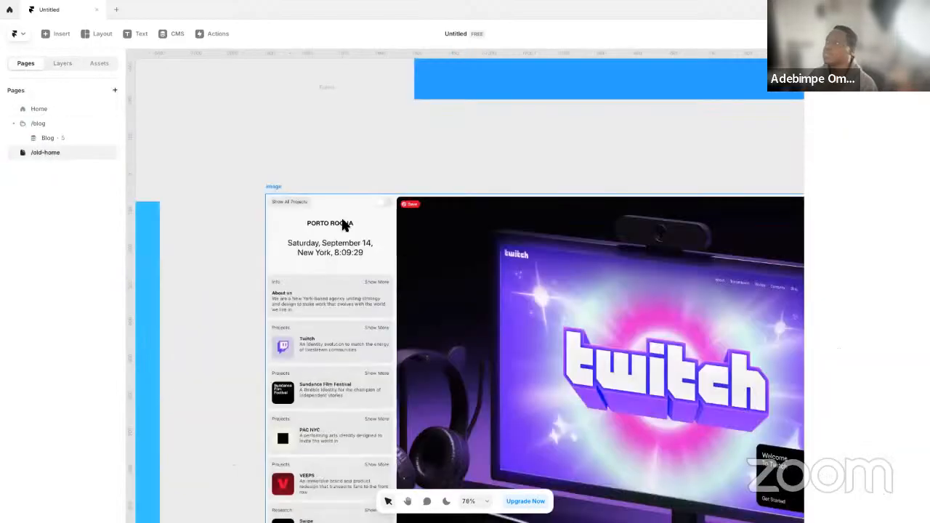
{"action": "scroll", "coordinate": [395, 245], "scroll_direction": "up", "scroll_amount": 3}
{"action": "scroll", "coordinate": [394, 245], "scroll_direction": "down", "scroll_amount": 10}
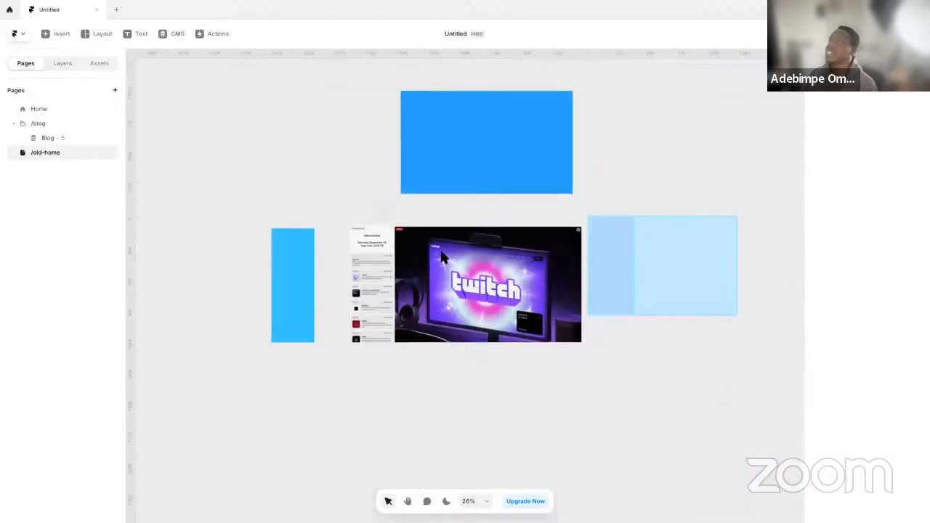
{"action": "left_click", "coordinate": [703, 243]}
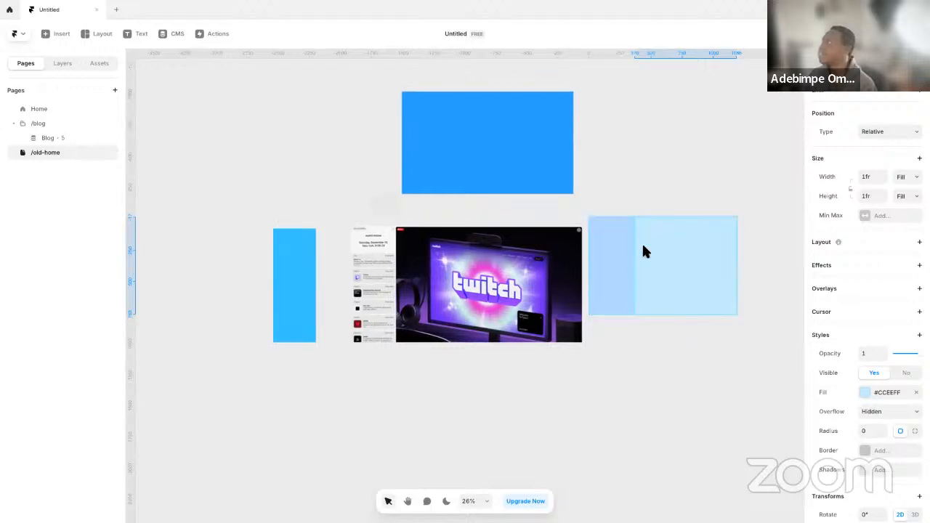
{"action": "scroll", "coordinate": [641, 242], "scroll_direction": "up", "scroll_amount": 5}
{"action": "left_click", "coordinate": [67, 66]}
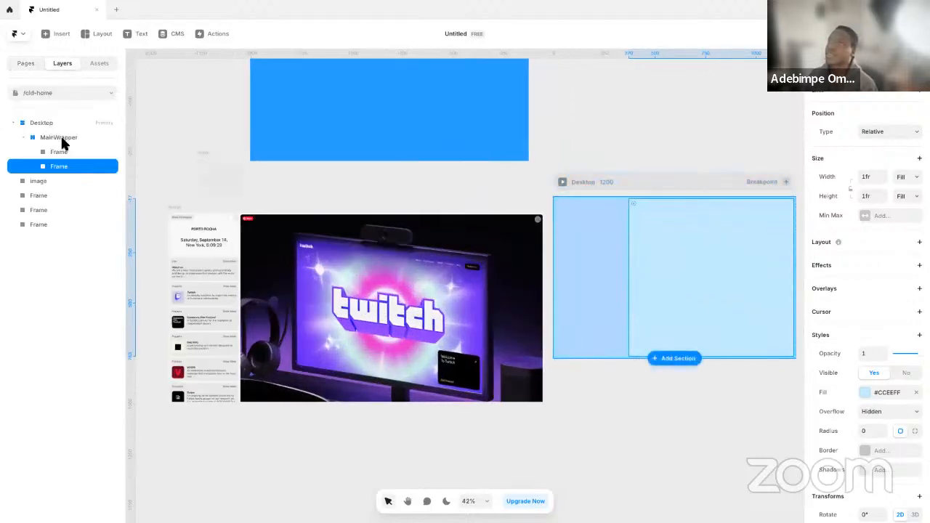
{"action": "left_click", "coordinate": [62, 138]}
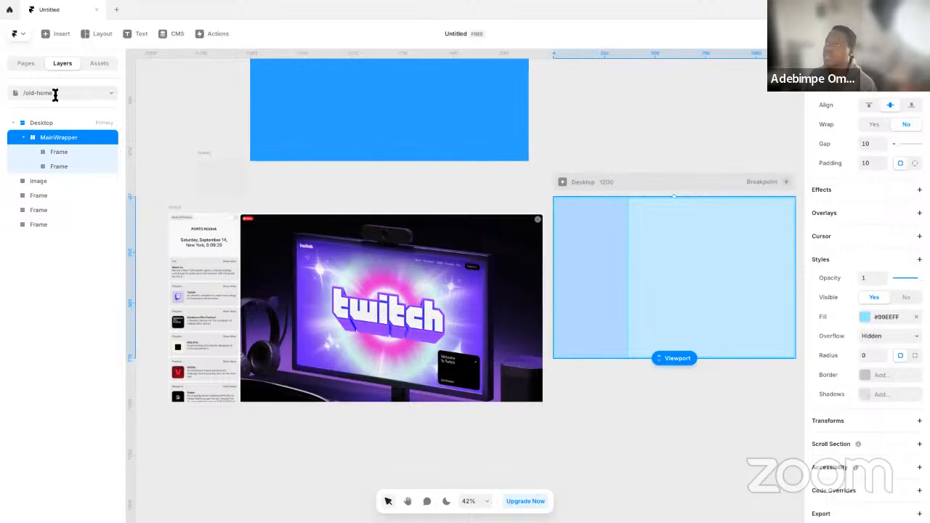
Paste the MainWrapper into the Home page's Desktop frame and move the Blog heading out onto the canvas, at about X 1735, Y 12
{"action": "left_click", "coordinate": [26, 64]}
{"action": "left_click", "coordinate": [73, 109]}
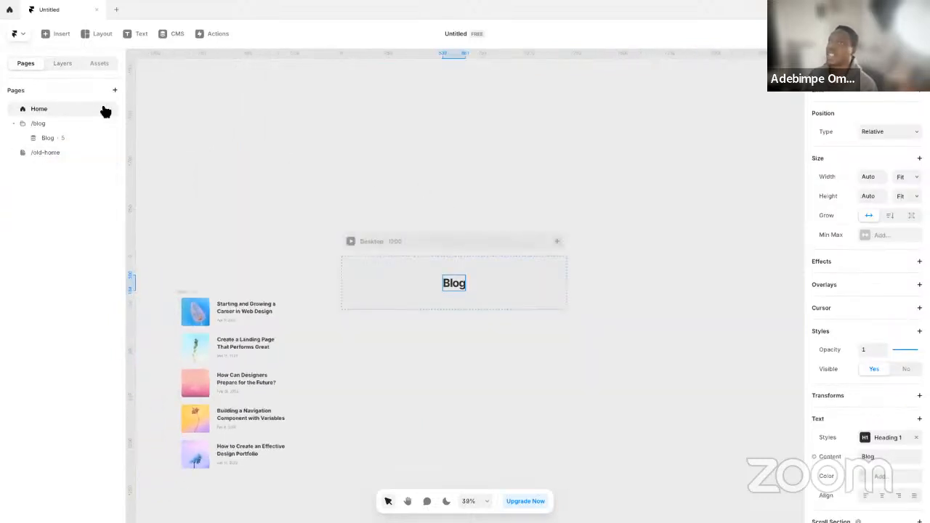
{"action": "left_click", "coordinate": [446, 240]}
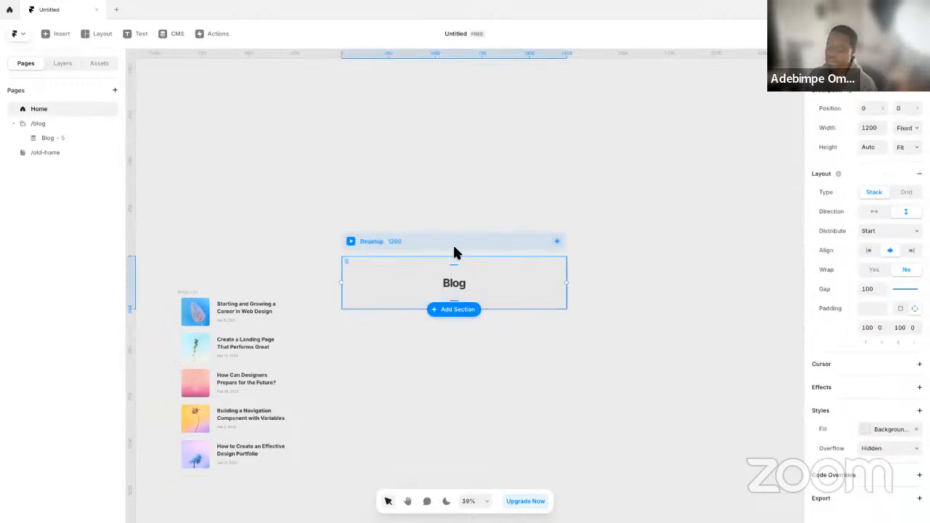
{"action": "left_click", "coordinate": [455, 310]}
{"action": "left_click_drag", "start_coordinate": [455, 284], "coordinate": [680, 268]}
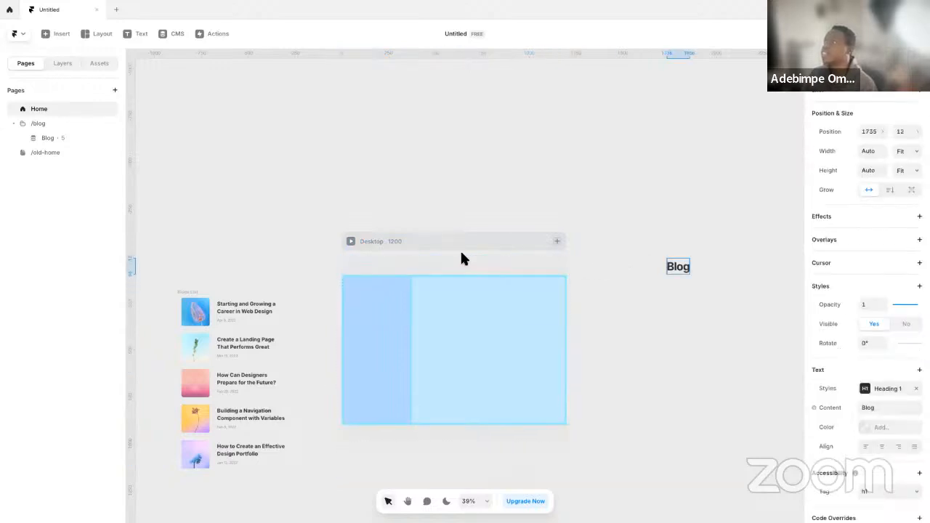
Set the Home page's Desktop frame padding to 0 on all sides
{"action": "left_click", "coordinate": [393, 240]}
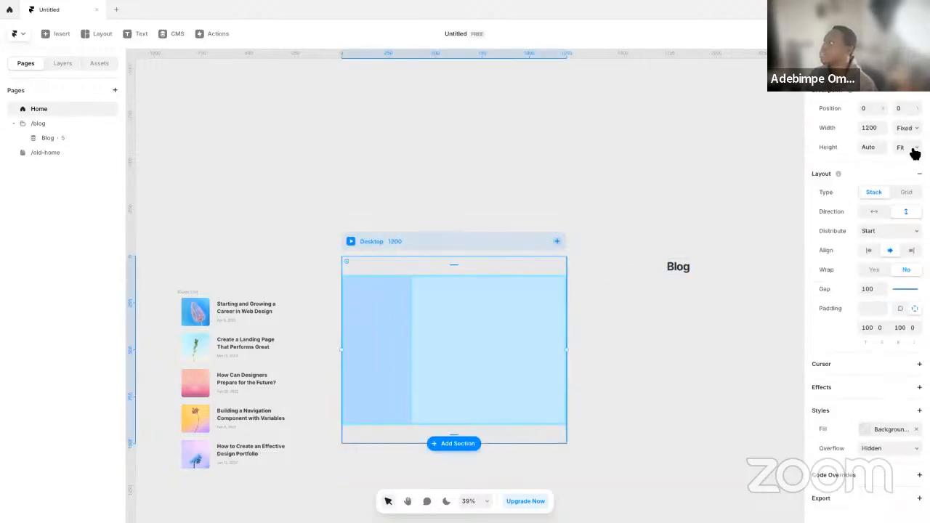
{"action": "left_click", "coordinate": [870, 309]}
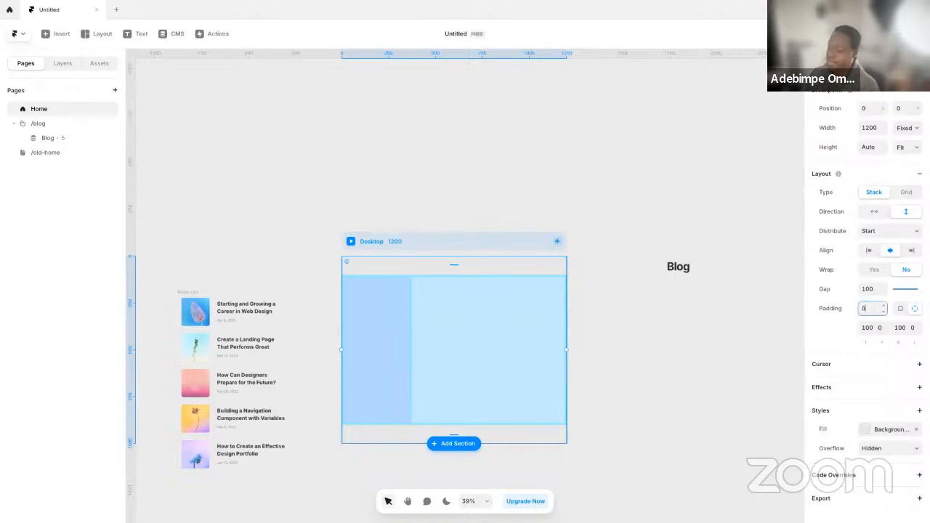
{"action": "type", "text": "0"}
{"action": "key", "text": "Return"}
{"action": "left_click", "coordinate": [656, 211]}
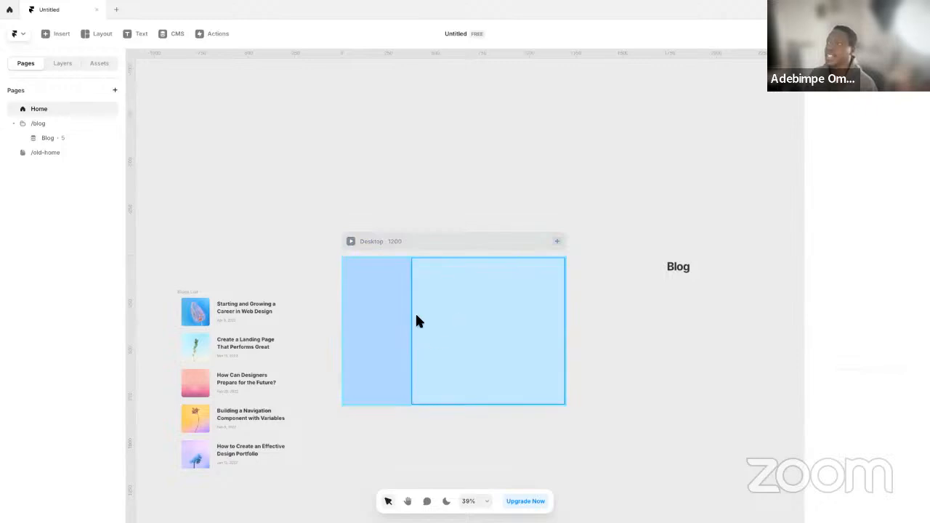
Inspect the narrow sidebar frame and the Blogs List, and check which CMS collection lists can be inserted
{"action": "left_click", "coordinate": [361, 317]}
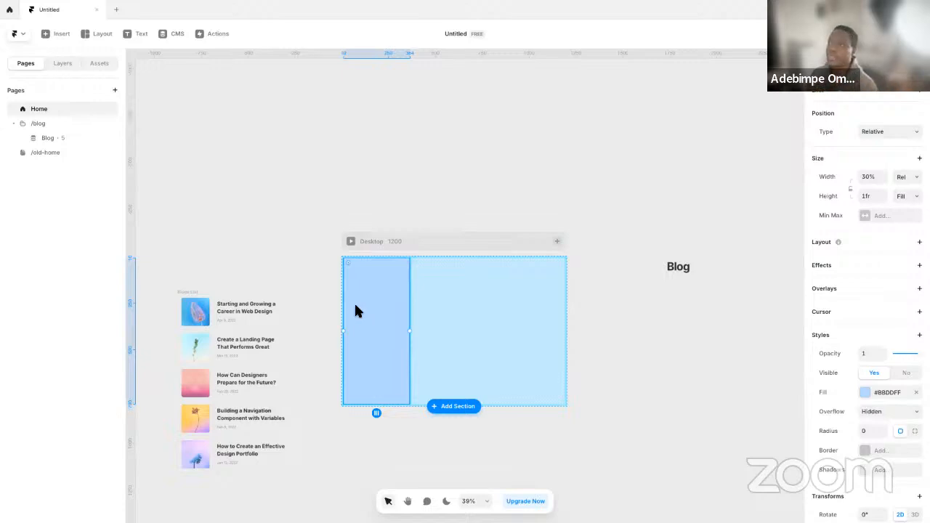
{"action": "left_click", "coordinate": [187, 293]}
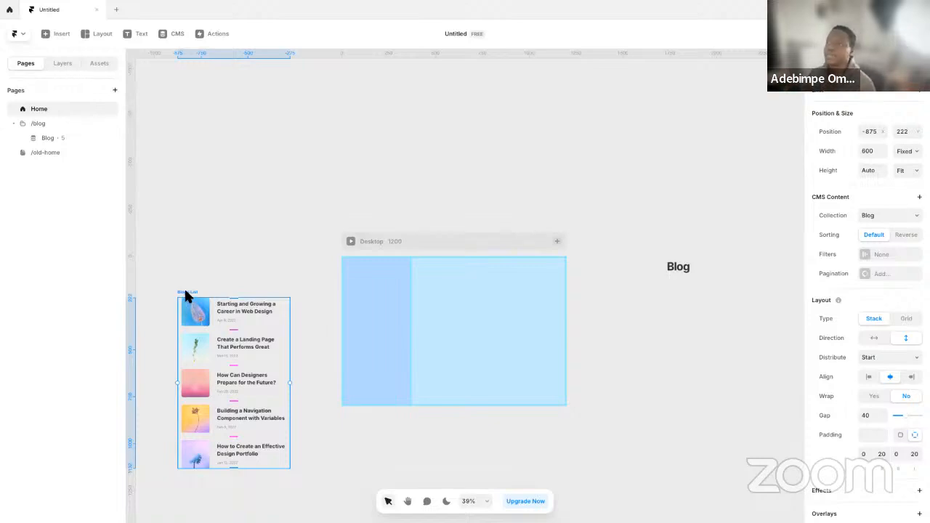
{"action": "left_click", "coordinate": [61, 36]}
{"action": "mouse_move", "coordinate": [67, 244]}
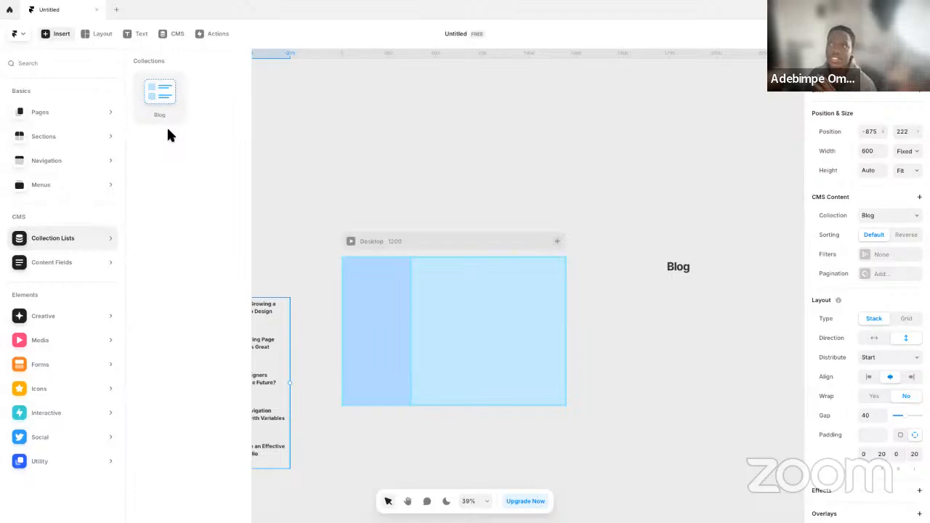
{"action": "left_click", "coordinate": [282, 140]}
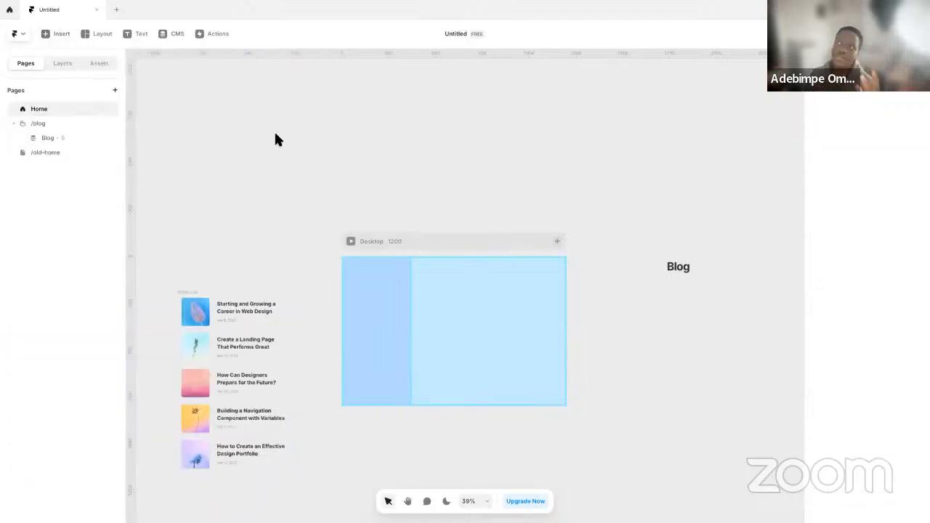
Add a new empty collection to the CMS, keeping its default name
{"action": "left_click", "coordinate": [173, 36]}
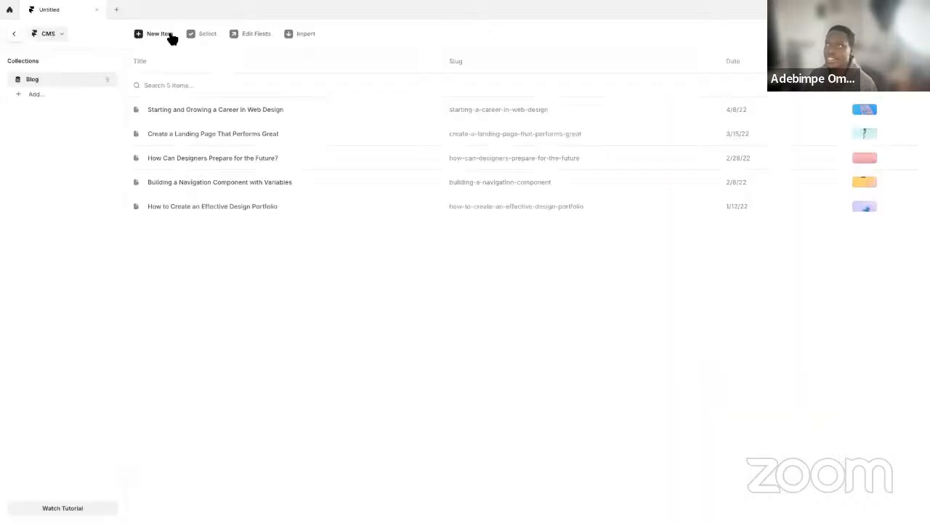
{"action": "left_click", "coordinate": [40, 95]}
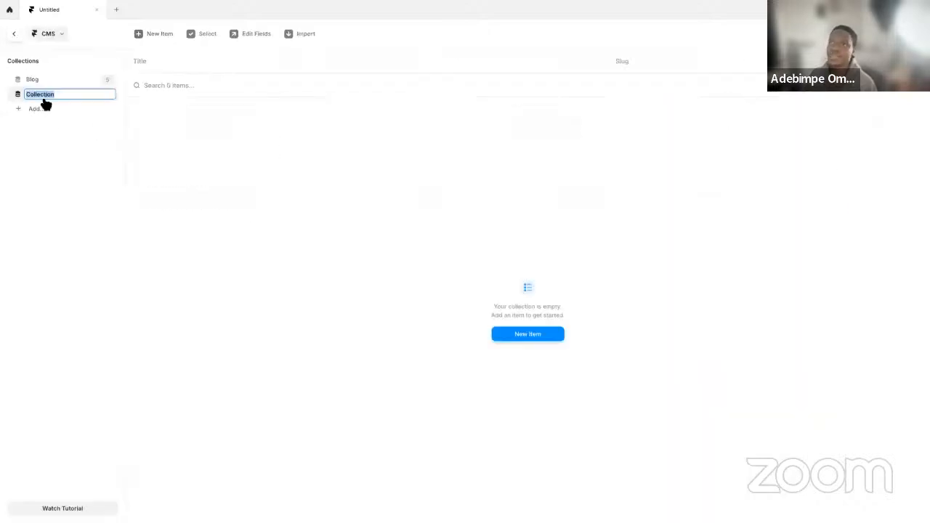
{"action": "left_click", "coordinate": [259, 192]}
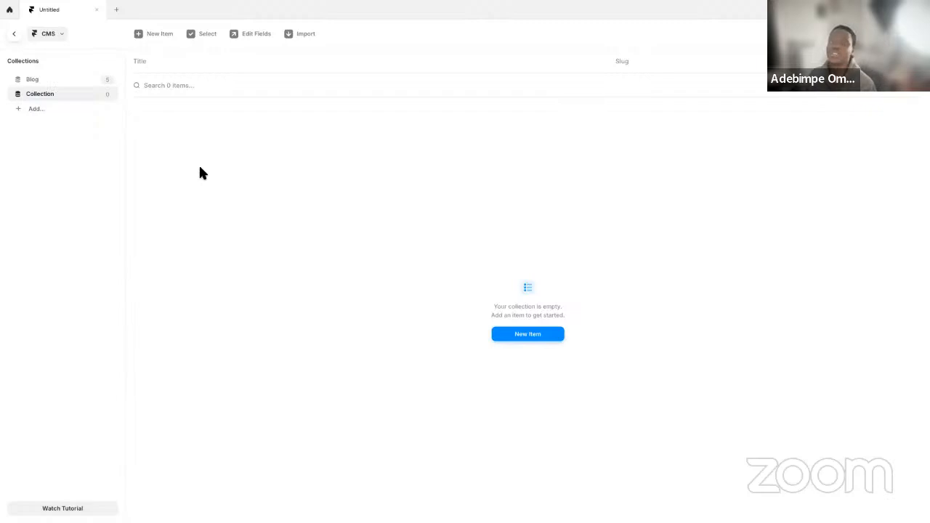
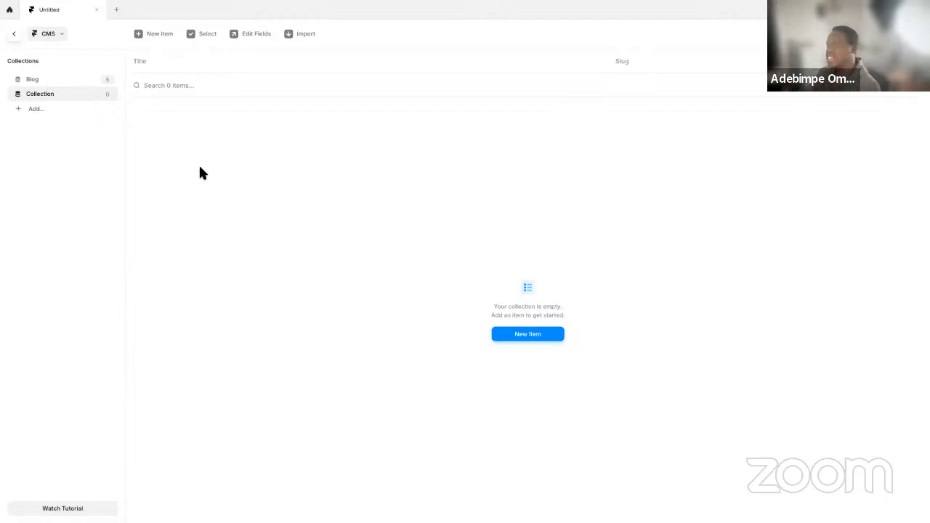
Return to the Home page canvas and examine the narrow sidebar frame and the Desktop frame's background fill
{"action": "left_click", "coordinate": [16, 34]}
{"action": "left_click_drag", "start_coordinate": [480, 246], "coordinate": [464, 243]}
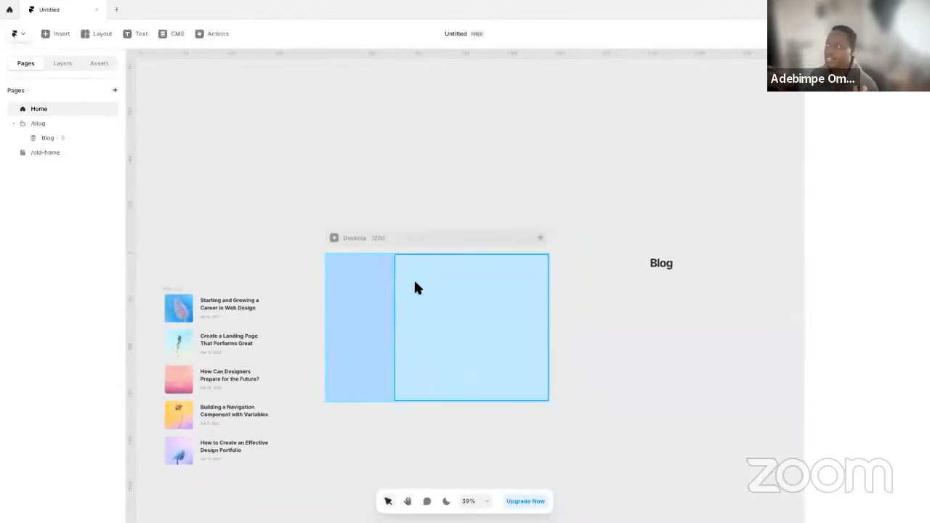
{"action": "left_click", "coordinate": [353, 295]}
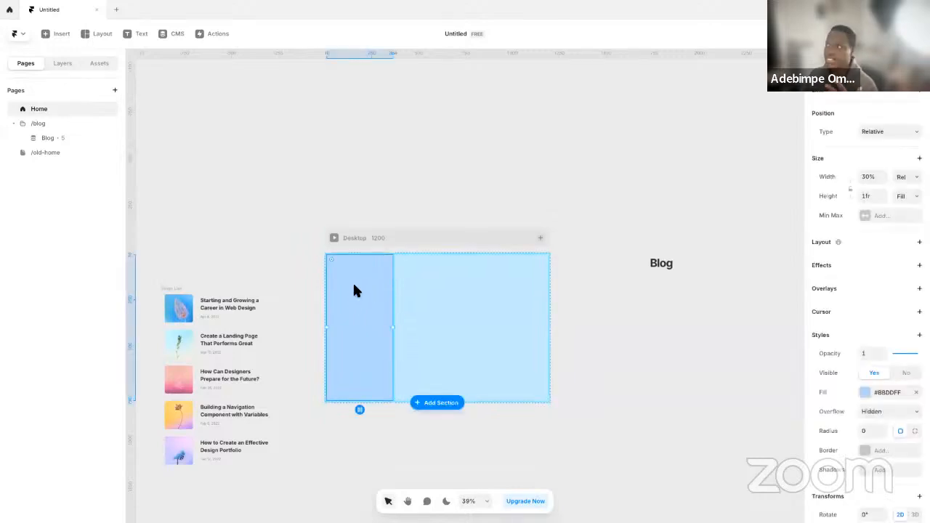
{"action": "left_click", "coordinate": [392, 242]}
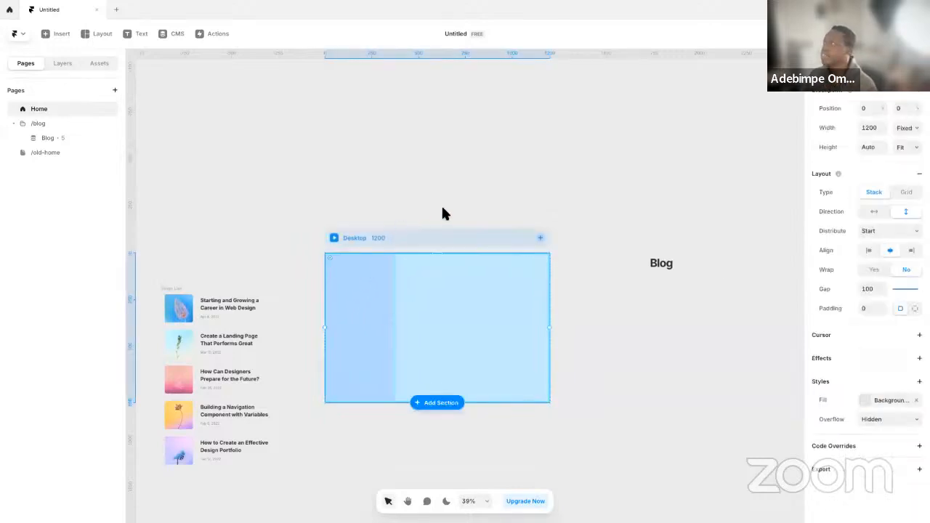
{"action": "left_click", "coordinate": [876, 401]}
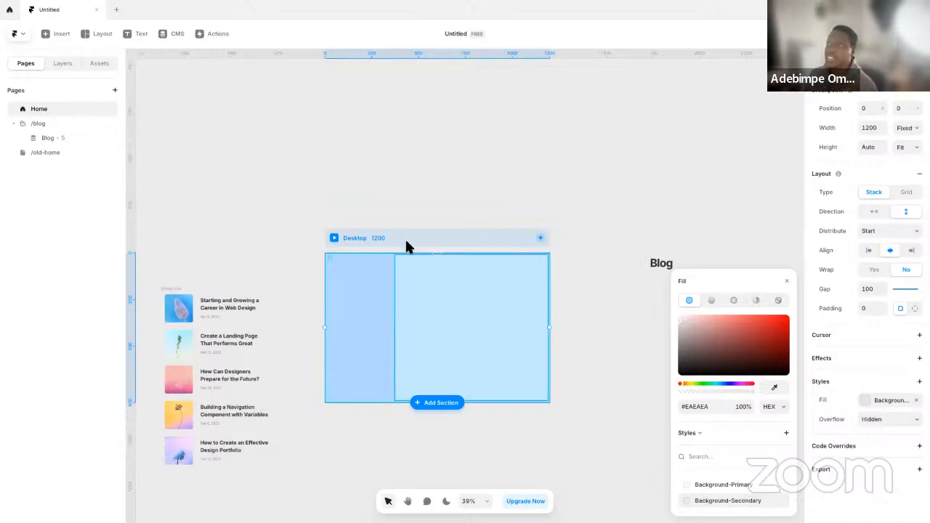
Compare the PORTO ROCHA site's About us page and background with the MainWrapper's layers, layout and fill in Framer
{"action": "key", "text": "ctrl+Left"}
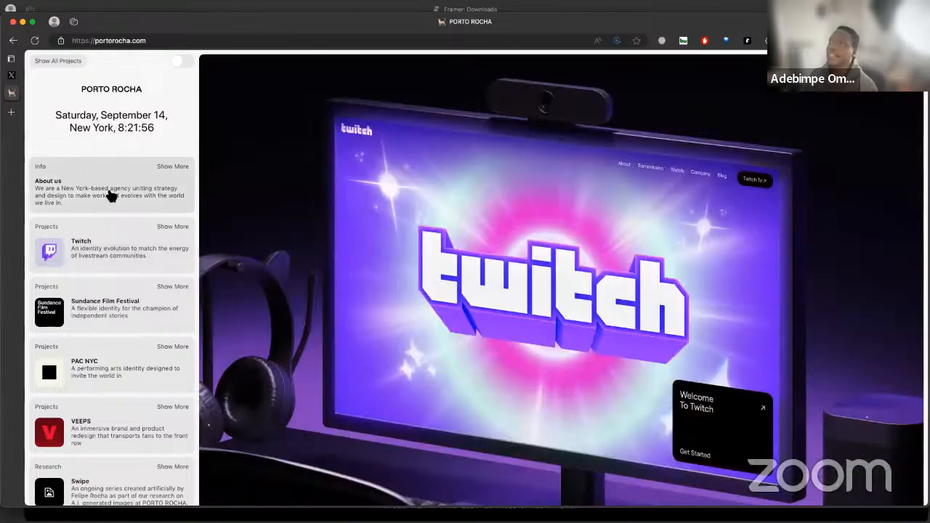
{"action": "left_click", "coordinate": [110, 193]}
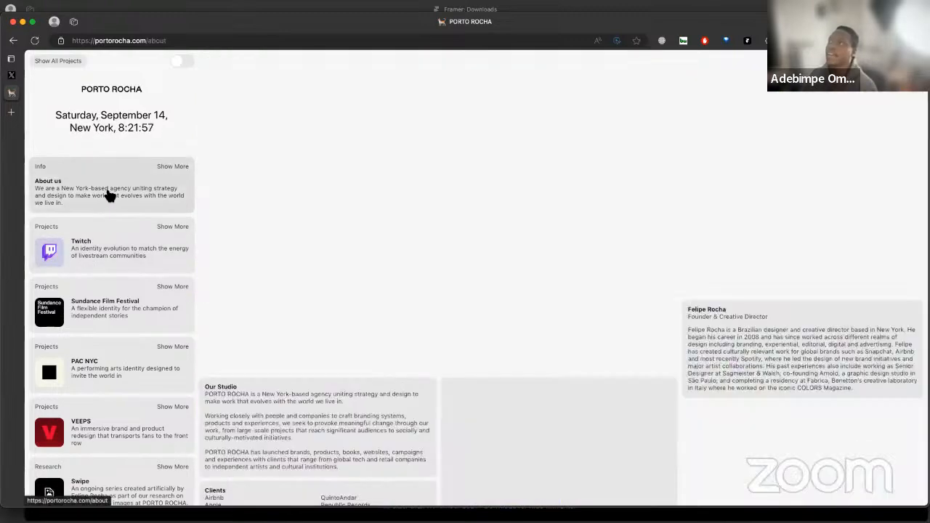
{"action": "key", "text": "ctrl+Right"}
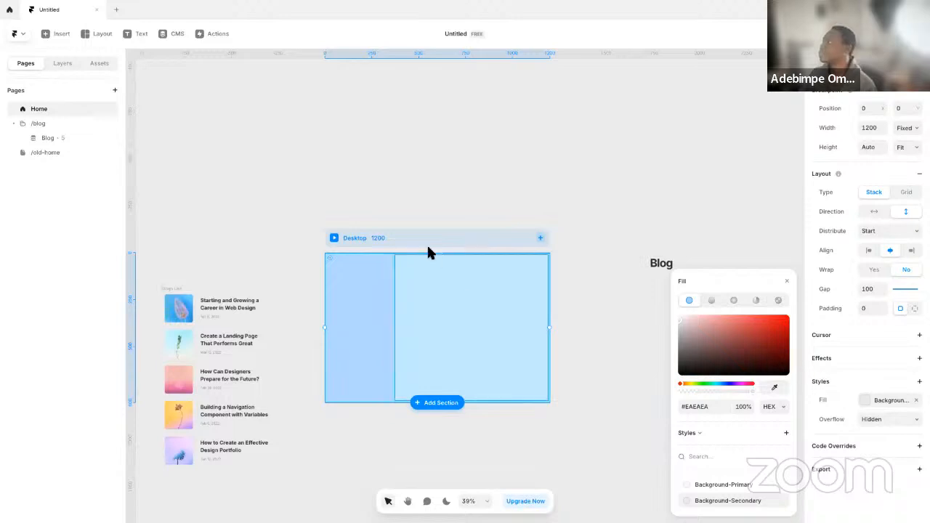
{"action": "left_click", "coordinate": [66, 63]}
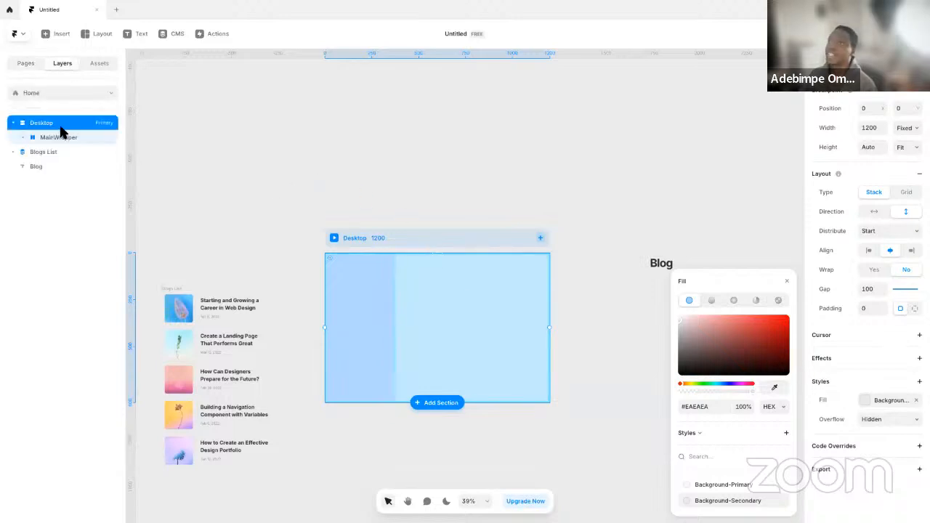
{"action": "left_click", "coordinate": [73, 138]}
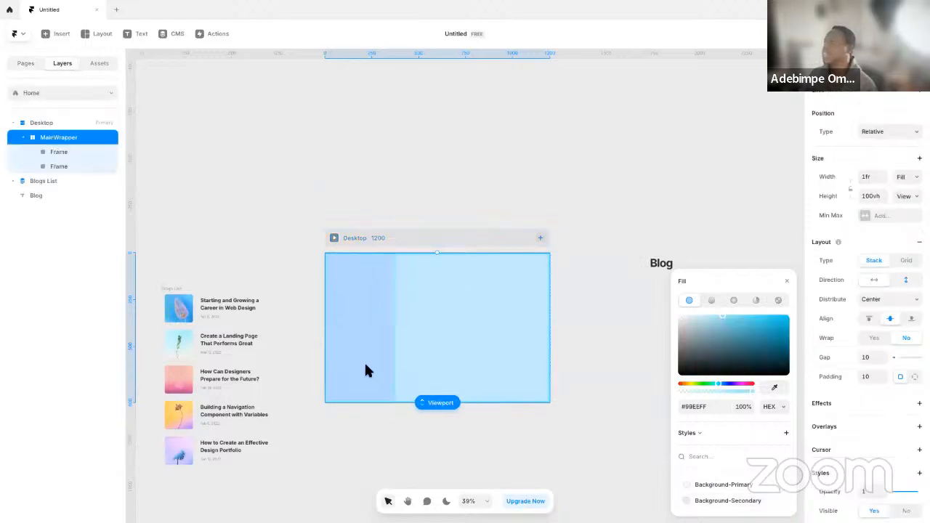
{"action": "key", "text": "ctrl+Left"}
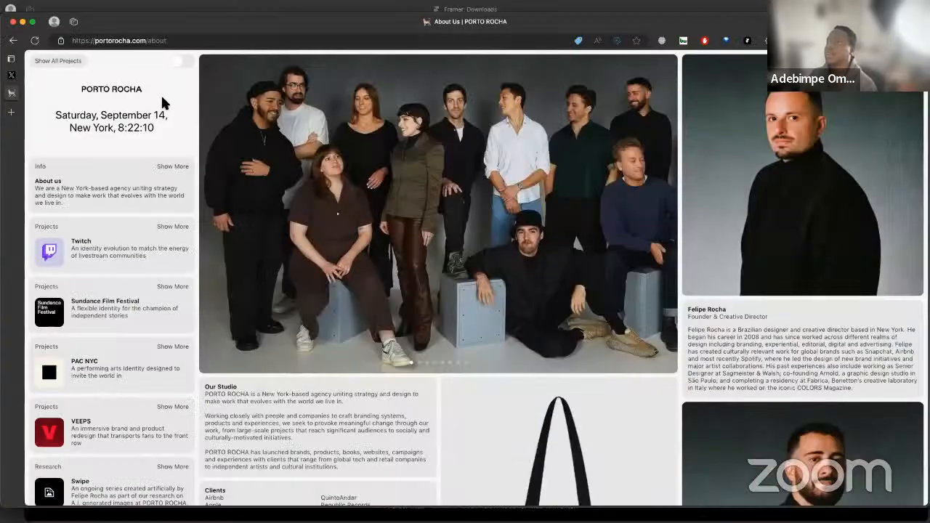
{"action": "key", "text": "ctrl+Right"}
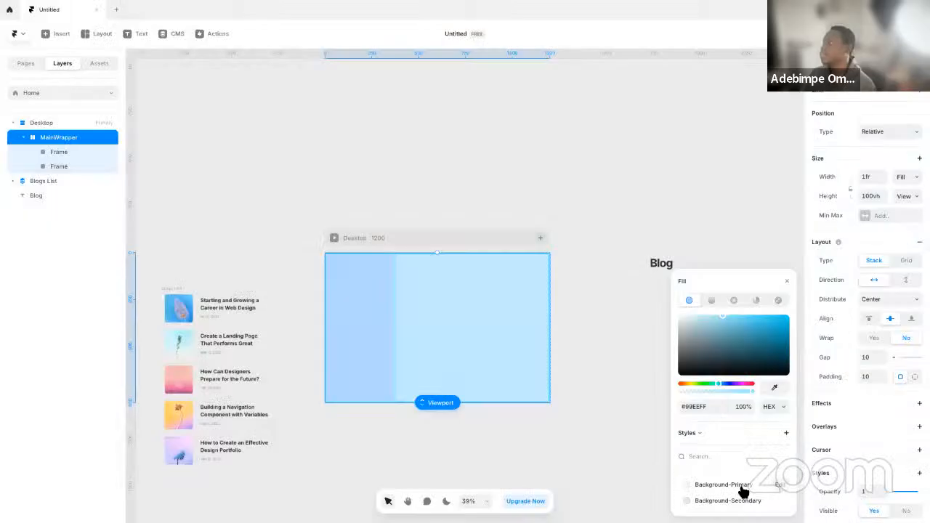
{"action": "key", "text": "ctrl+Left"}
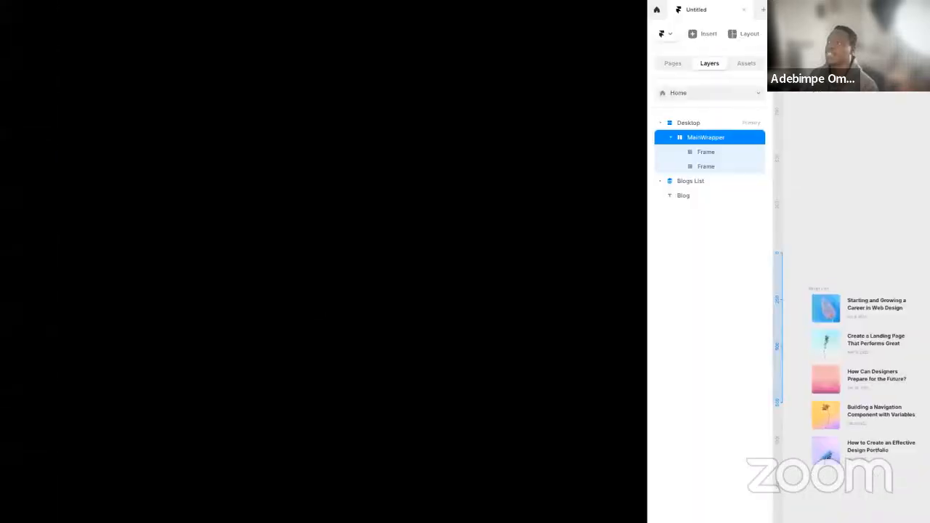
{"action": "key", "text": "ctrl+Right"}
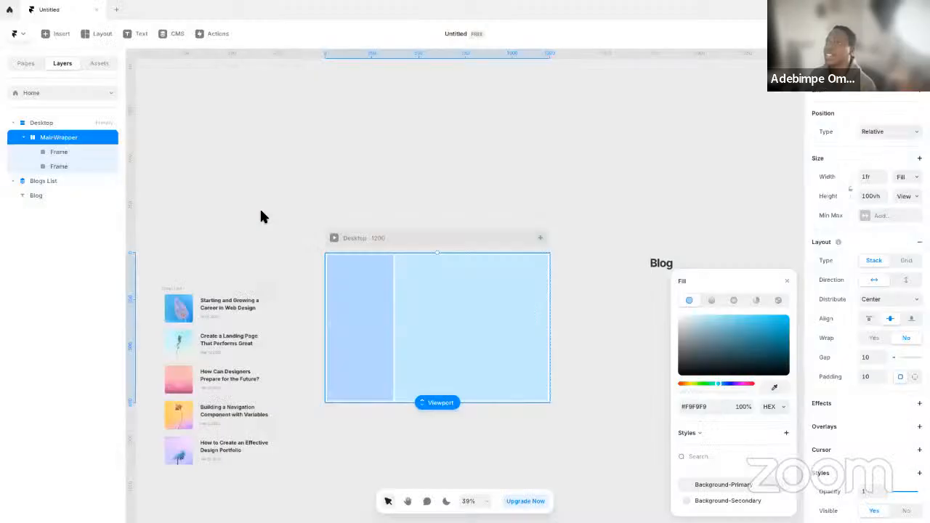
Examine the Blogs List and its Blog Item, including the layers nested inside the item
{"action": "left_click", "coordinate": [261, 217]}
{"action": "left_click", "coordinate": [40, 181]}
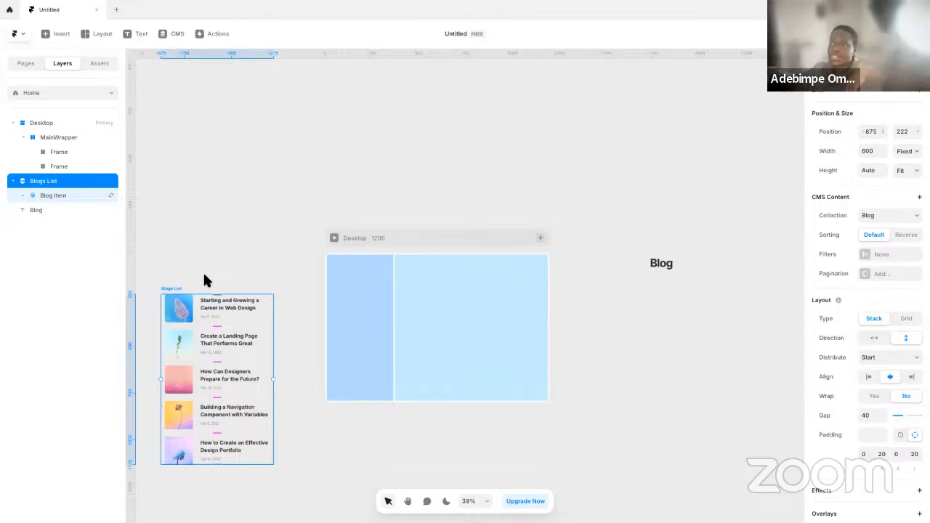
{"action": "left_click", "coordinate": [73, 195]}
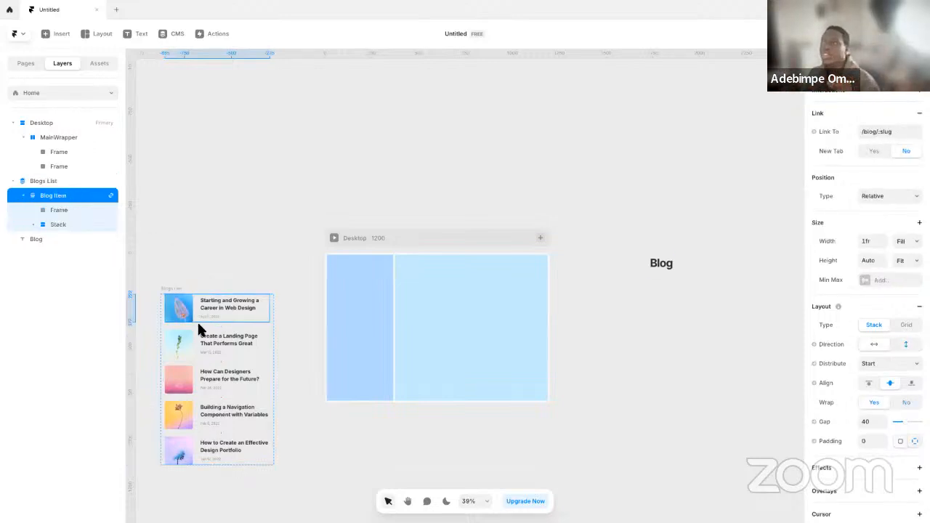
{"action": "key", "text": "Escape"}
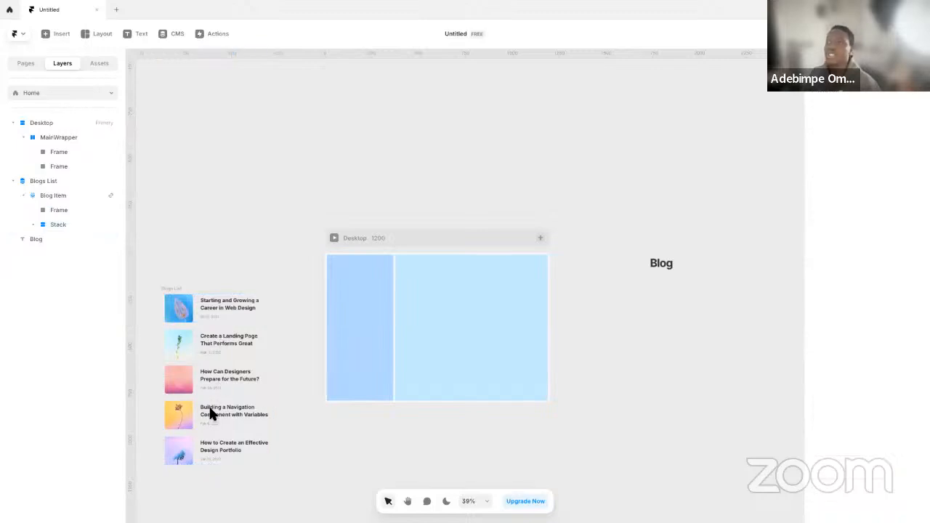
Turn the Blog Item in the Blogs List into a component named Card
{"action": "left_click", "coordinate": [221, 306]}
{"action": "left_click", "coordinate": [222, 306]}
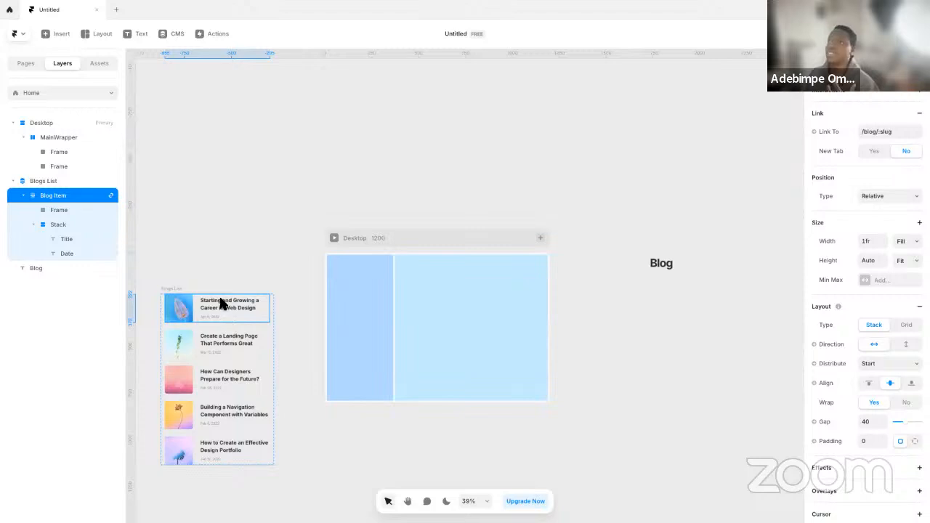
{"action": "right_click", "coordinate": [222, 305]}
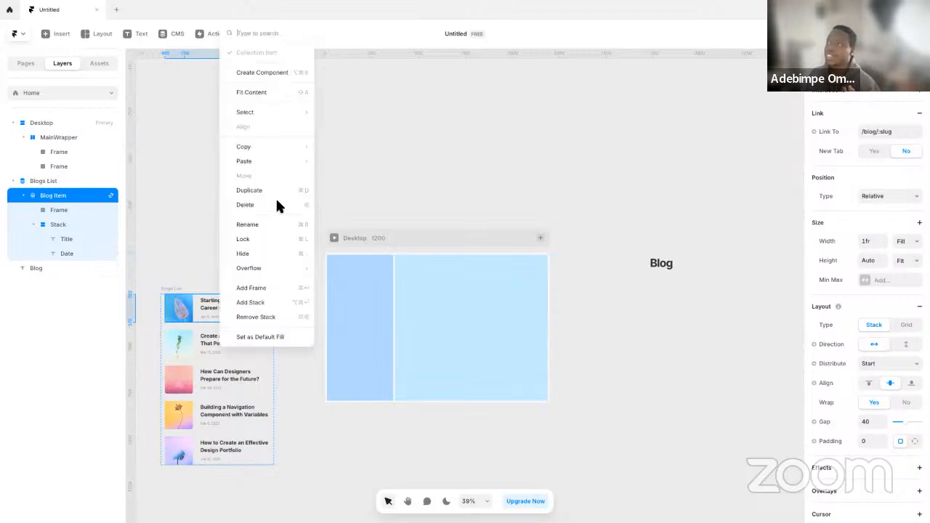
{"action": "left_click", "coordinate": [284, 73]}
{"action": "type", "text": "Card"}
{"action": "key", "text": "Return"}
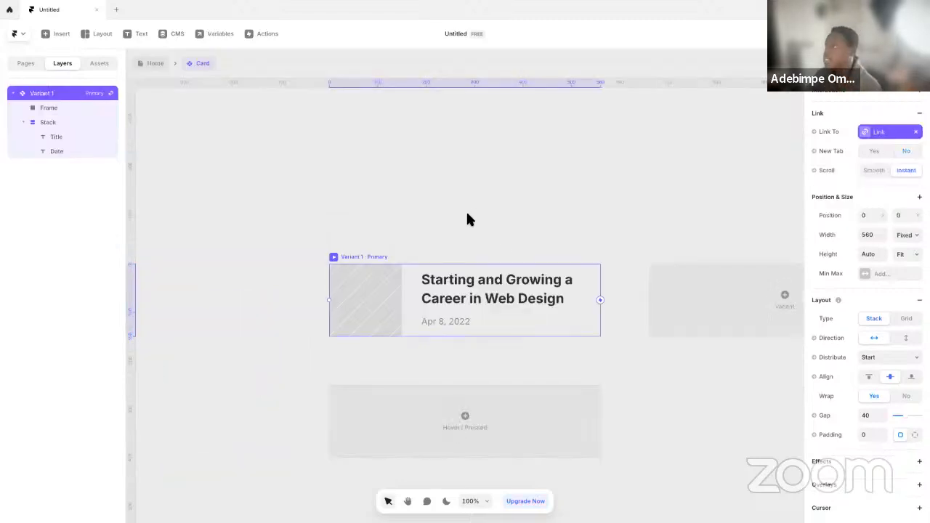
Check the reference site's cards and fill the Card's primary variant with the Background-Secondary color style
{"action": "key", "text": "ctrl+Left"}
{"action": "key", "text": "ctrl+Right"}
{"action": "scroll", "coordinate": [836, 419], "scroll_direction": "down", "scroll_amount": 4}
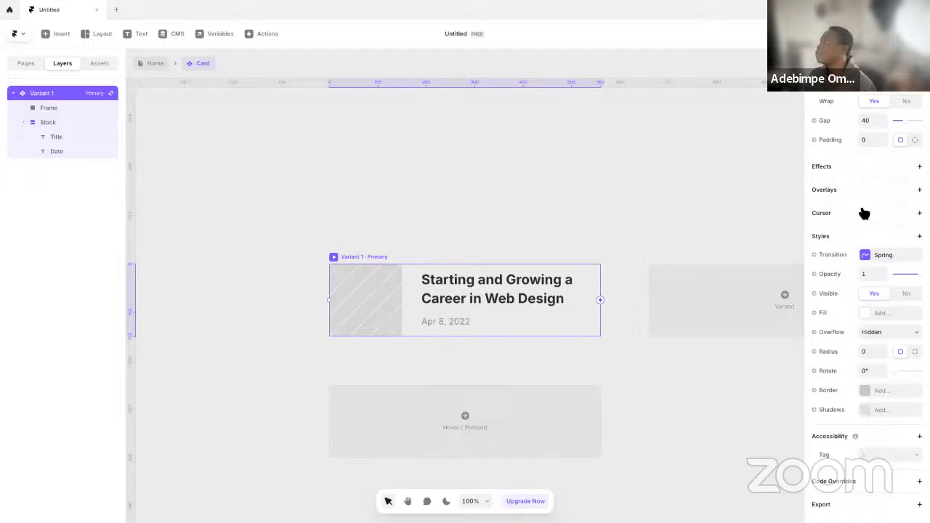
{"action": "left_click", "coordinate": [879, 313]}
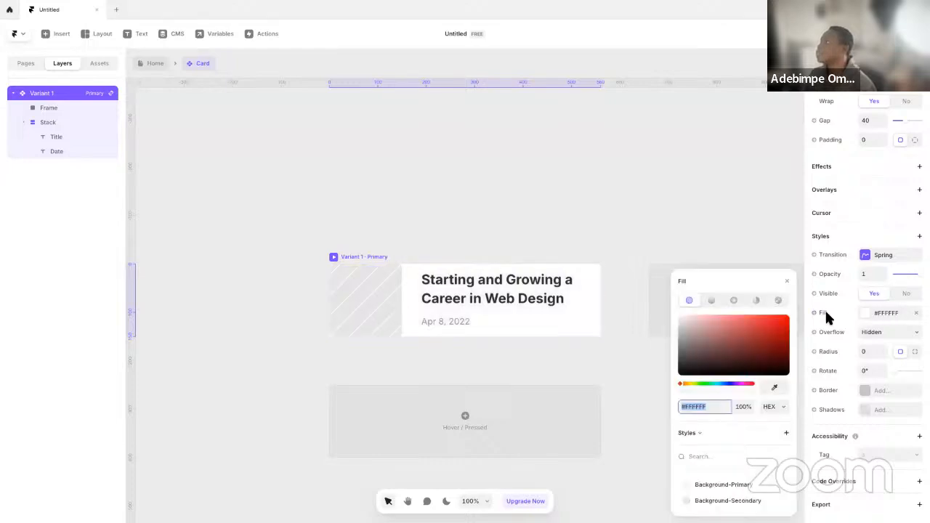
{"action": "left_click", "coordinate": [736, 501]}
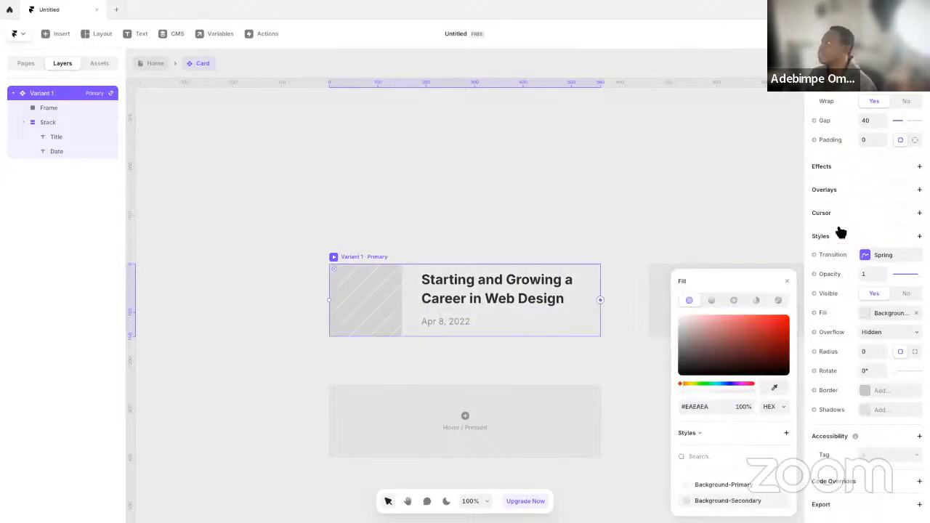
{"action": "left_click", "coordinate": [390, 136]}
Check the card spacing on the reference site and set the Card primary variant's padding to 12
{"action": "key", "text": "ctrl+Left"}
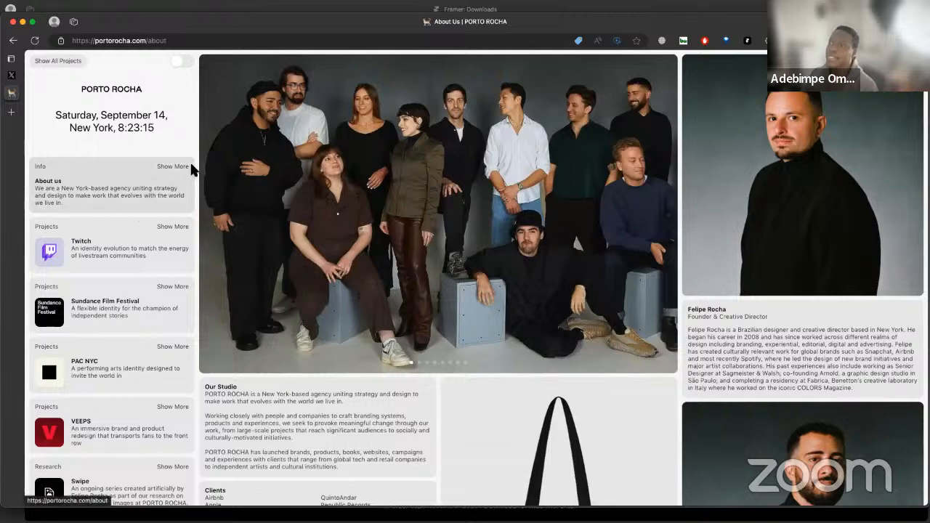
{"action": "key", "text": "ctrl+Right"}
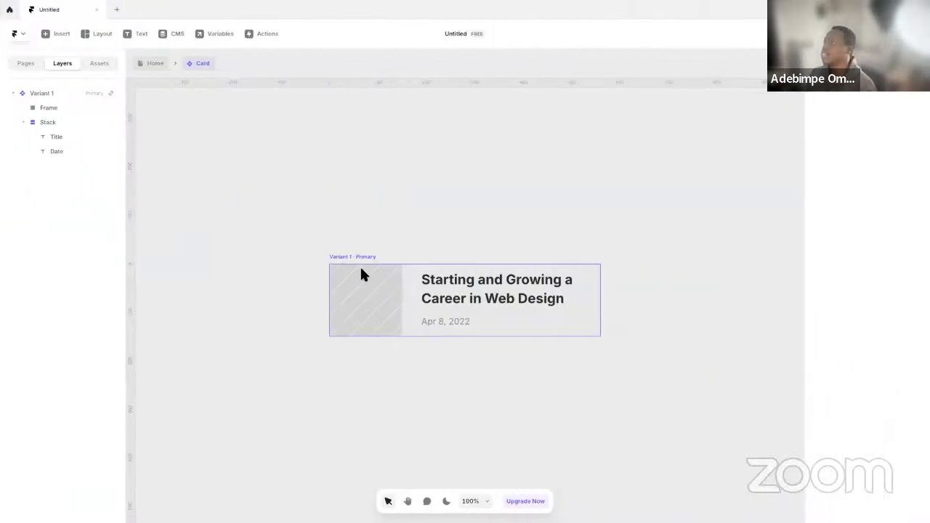
{"action": "left_click", "coordinate": [367, 255]}
{"action": "left_click", "coordinate": [868, 141]}
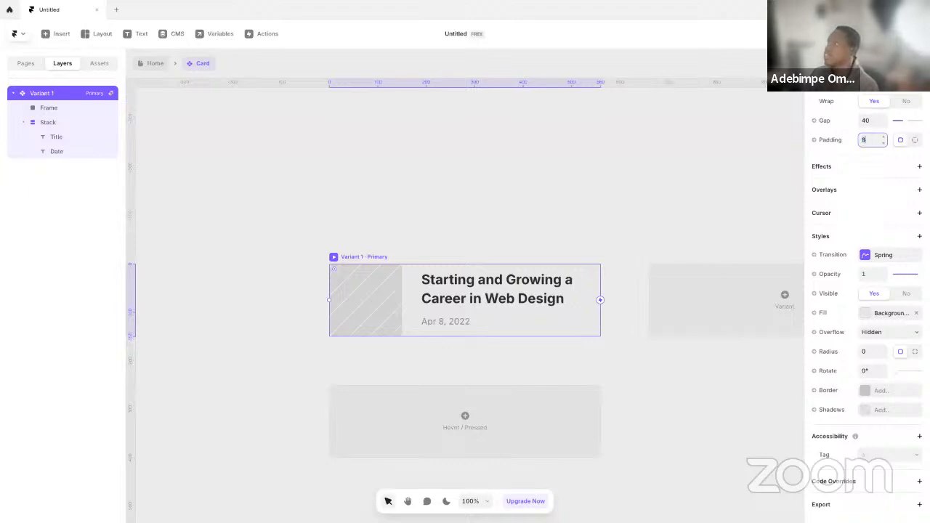
{"action": "type", "text": "10"}
{"action": "key", "text": "Return"}
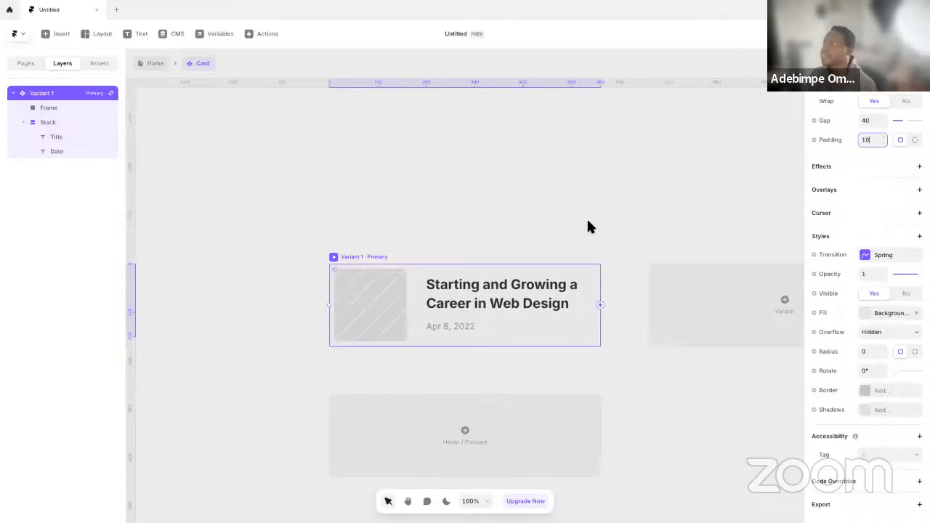
{"action": "key", "text": "BackSpace"}
{"action": "type", "text": "2"}
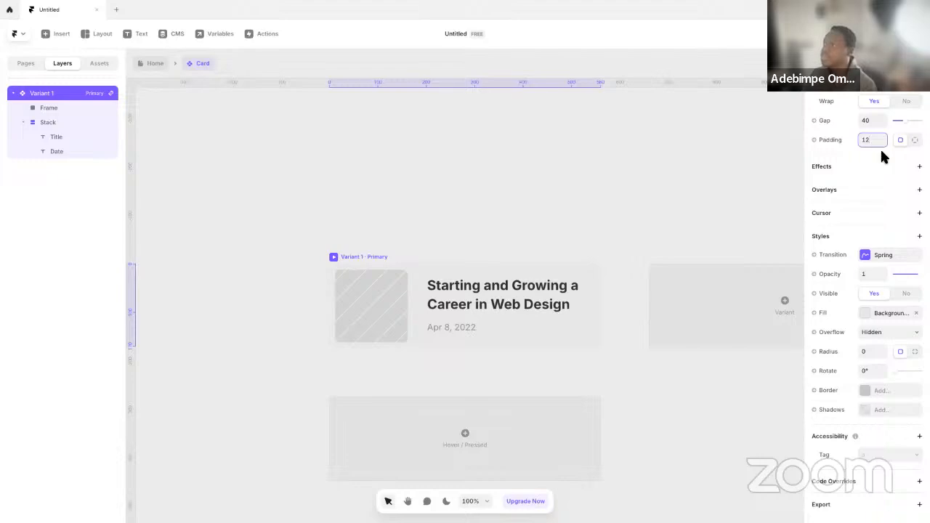
{"action": "left_click", "coordinate": [502, 187]}
Capture the Twitch project card from the PORTO ROCHA site, paste it into the Card component and move it out beside the variant
{"action": "key", "text": "ctrl+Left"}
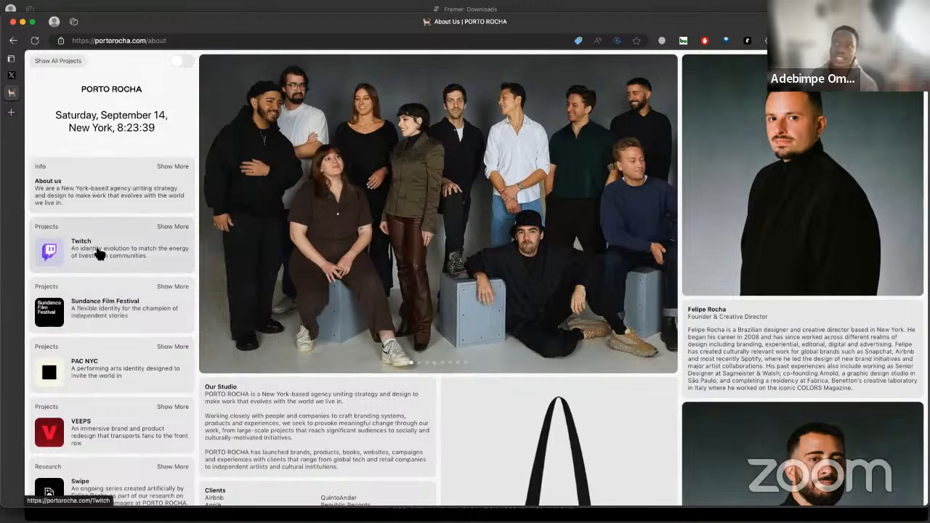
{"action": "key", "text": "super+shift+4"}
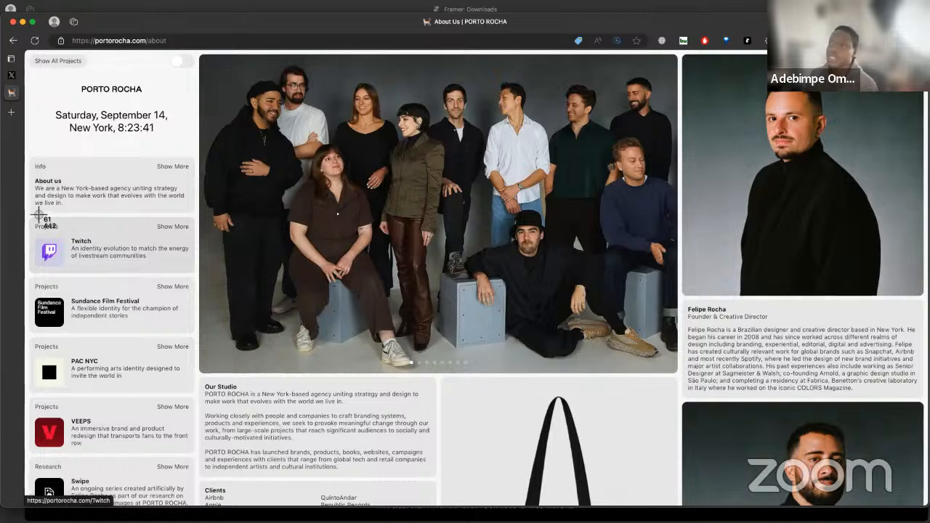
{"action": "left_click_drag", "start_coordinate": [21, 215], "coordinate": [226, 292]}
{"action": "key", "text": "ctrl+Right"}
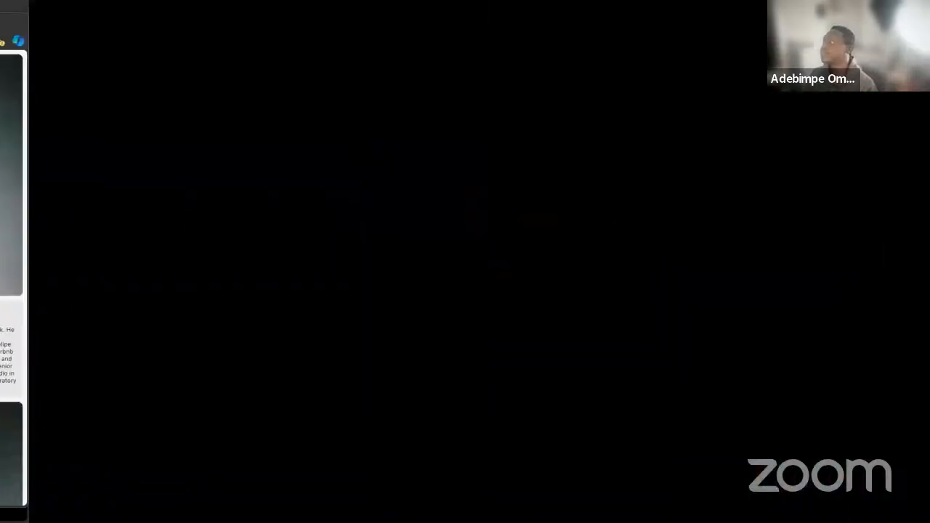
{"action": "key", "text": "super+v"}
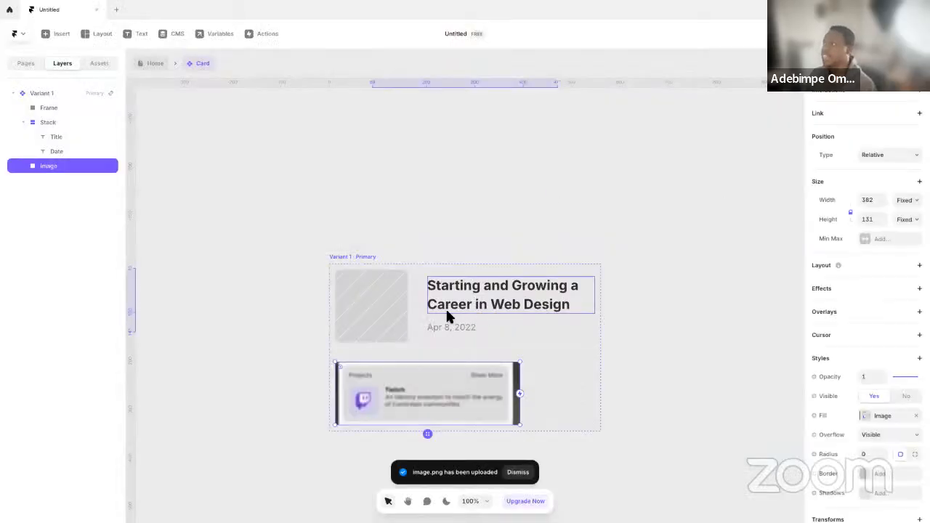
{"action": "scroll", "coordinate": [882, 415], "scroll_direction": "down", "scroll_amount": 3}
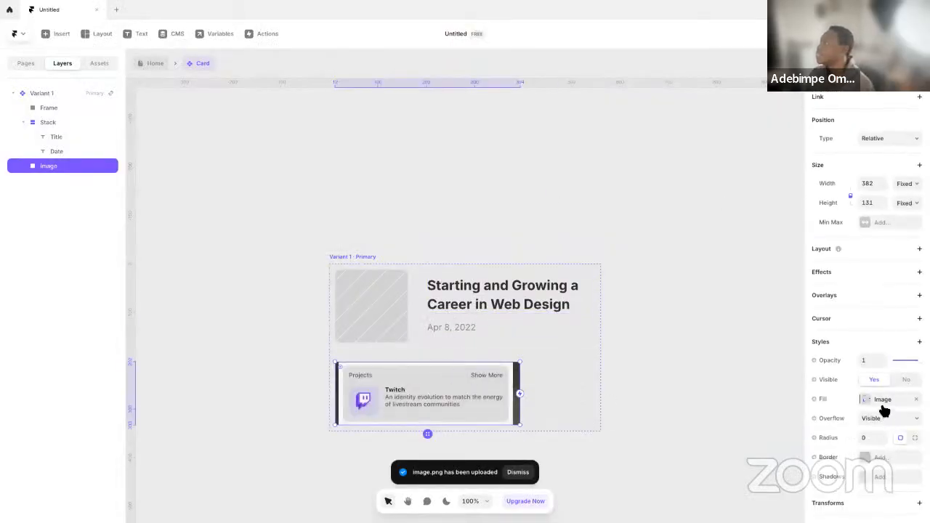
{"action": "left_click_drag", "start_coordinate": [440, 394], "coordinate": [206, 390]}
{"action": "left_click", "coordinate": [367, 401]}
Draw a frame about 71 by 59 below the variant and fill it with #E0E0E0 sampled from the pasted Twitch card's background
{"action": "key", "text": "f"}
{"action": "left_click_drag", "start_coordinate": [376, 409], "coordinate": [412, 438]}
{"action": "left_click", "coordinate": [866, 371]}
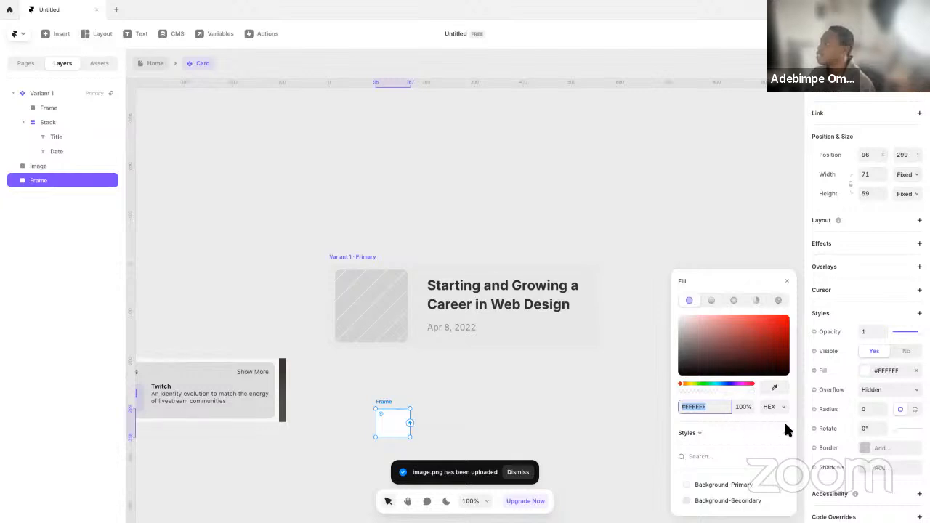
{"action": "left_click", "coordinate": [775, 387]}
{"action": "left_click", "coordinate": [210, 379]}
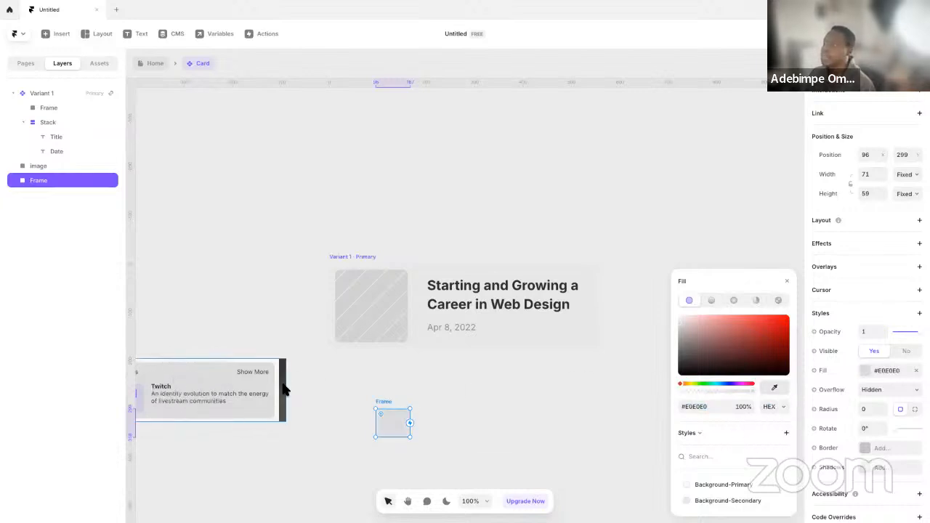
Save the lower frame's #E0E0E0 fill as a new color style named Background-Tertiary
{"action": "left_click", "coordinate": [786, 434]}
{"action": "type", "text": "B"}
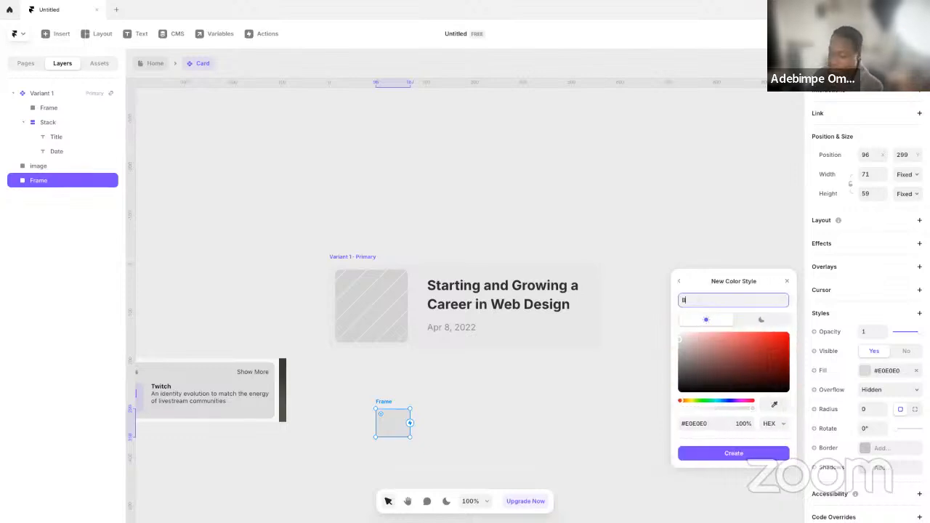
{"action": "type", "text": "ackground-Tert"}
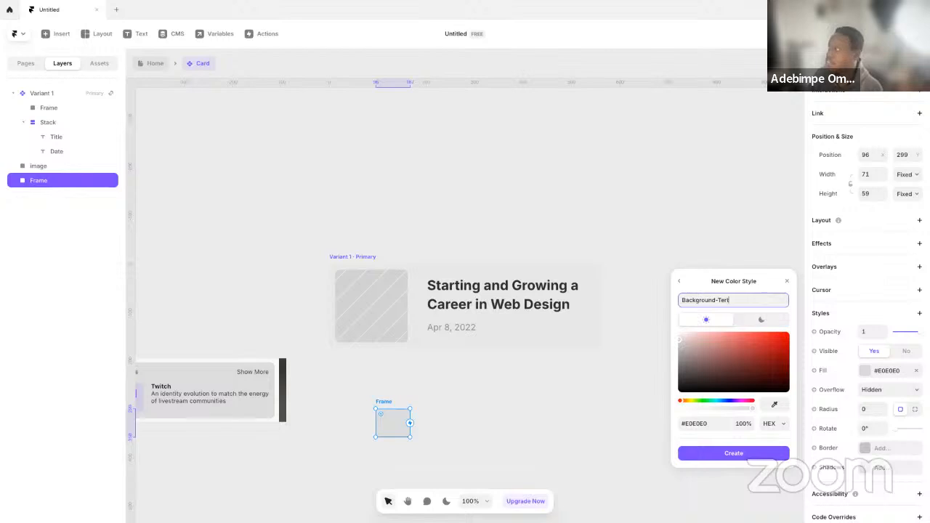
{"action": "key", "text": "Return"}
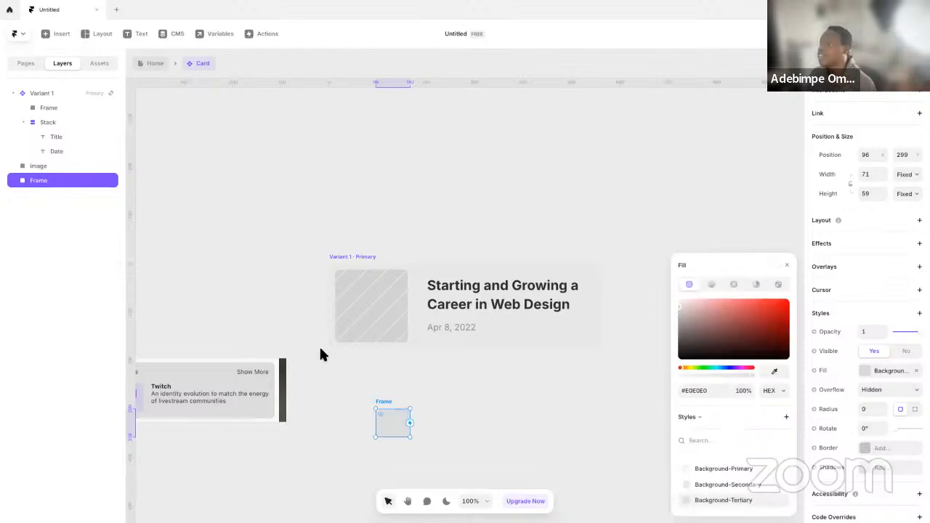
{"action": "left_click", "coordinate": [396, 388]}
{"action": "left_click", "coordinate": [396, 420]}
Try to paste a copy of the Title text directly into the Card's primary variant
{"action": "left_click", "coordinate": [380, 300]}
{"action": "key", "text": "space"}
{"action": "left_click_drag", "start_coordinate": [337, 290], "coordinate": [386, 284]}
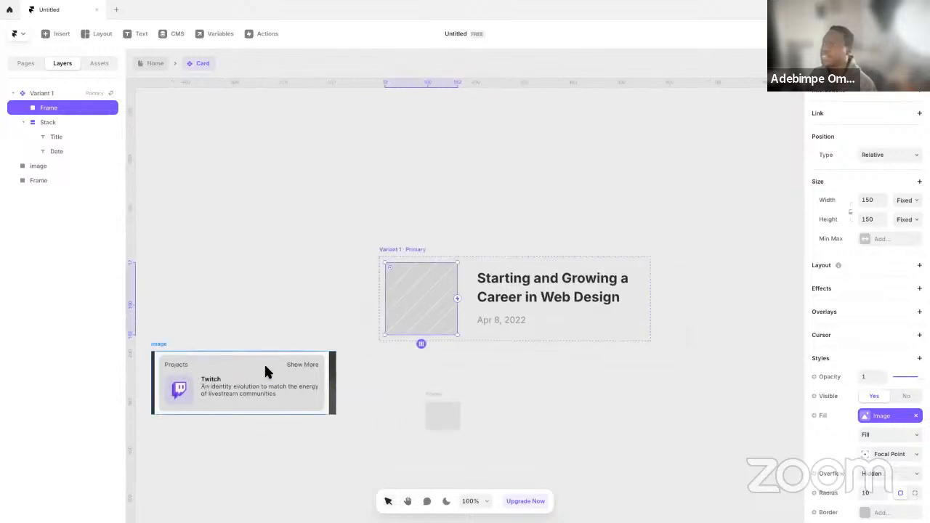
{"action": "left_click", "coordinate": [509, 300]}
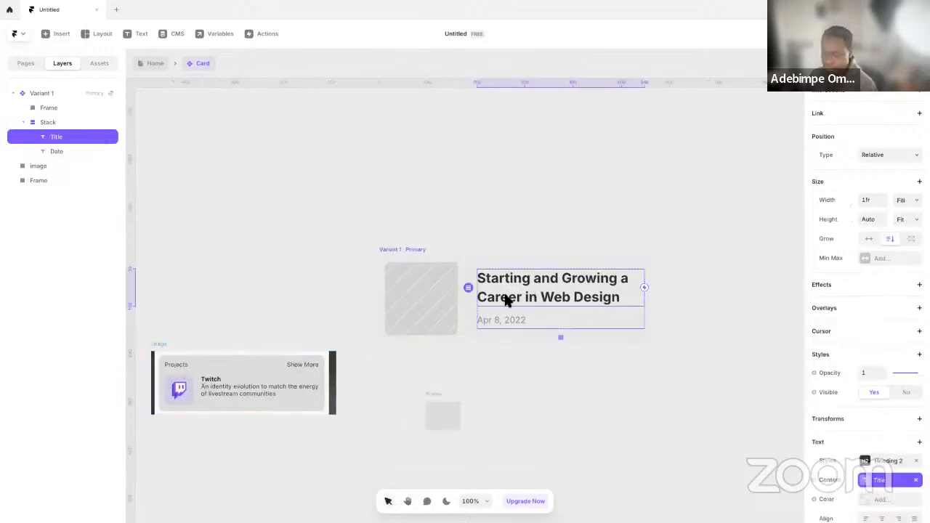
{"action": "left_click", "coordinate": [394, 248]}
{"action": "key", "text": "ctrl+v"}
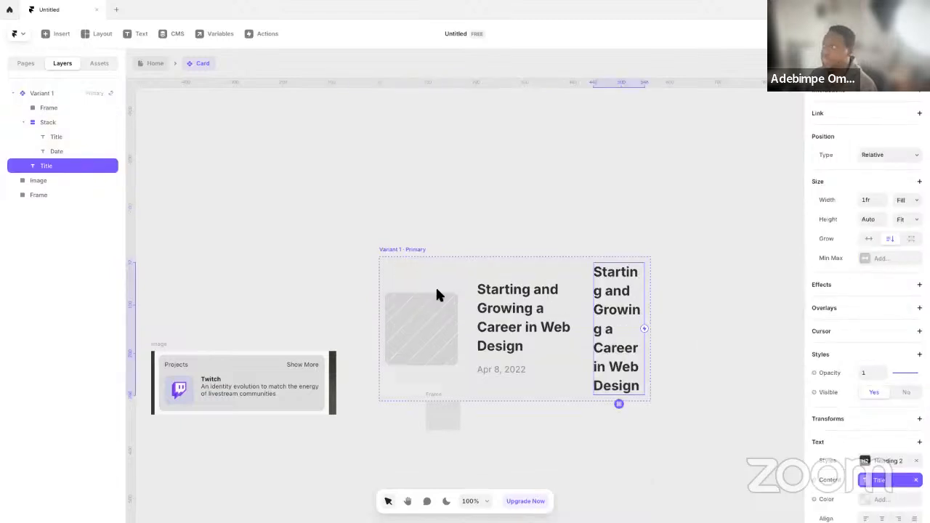
{"action": "key", "text": "ctrl+z"}
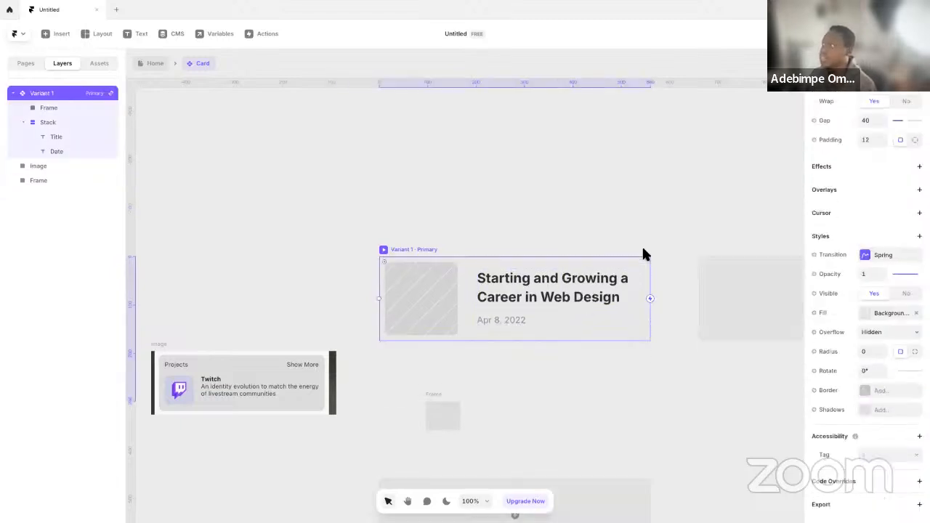
{"action": "left_click", "coordinate": [502, 289]}
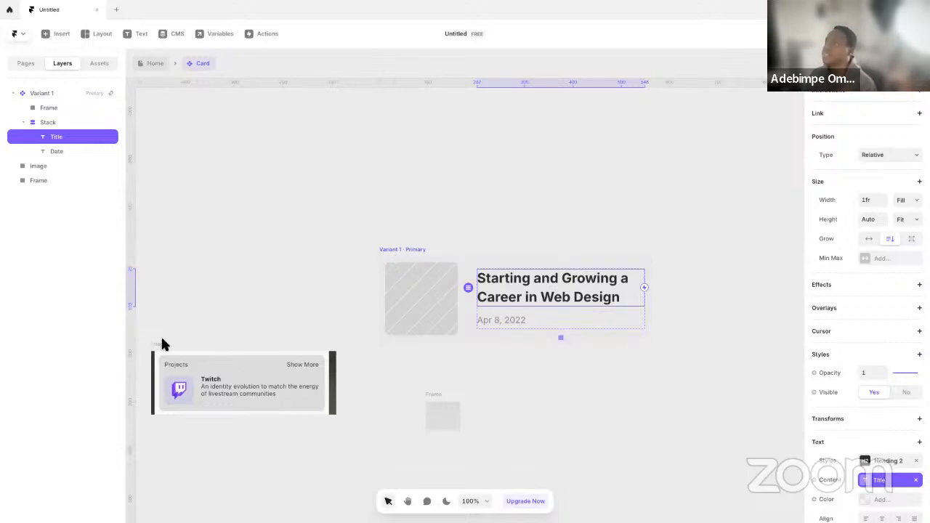
{"action": "left_click", "coordinate": [407, 379]}
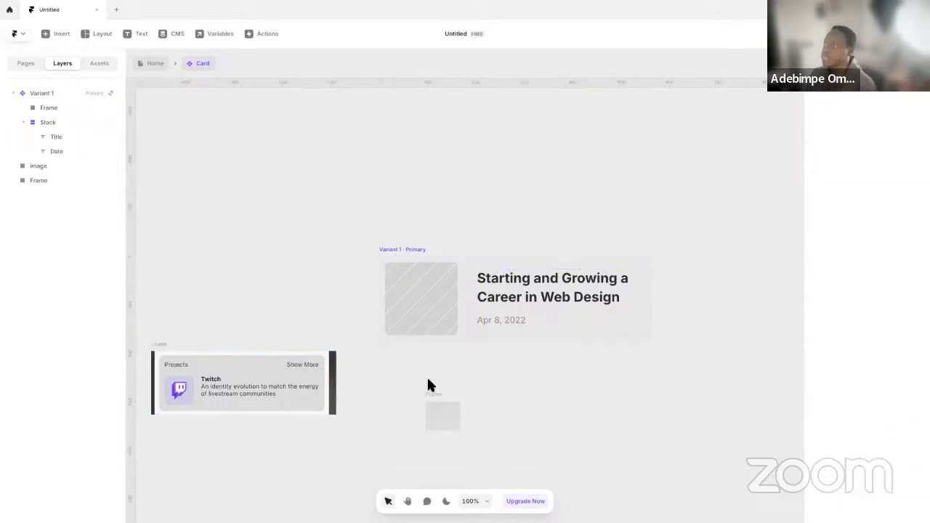
Widen the frame below the variant to about 293 and add a text reading "Project" above it
{"action": "left_click", "coordinate": [449, 417]}
{"action": "left_click_drag", "start_coordinate": [466, 413], "coordinate": [571, 400]}
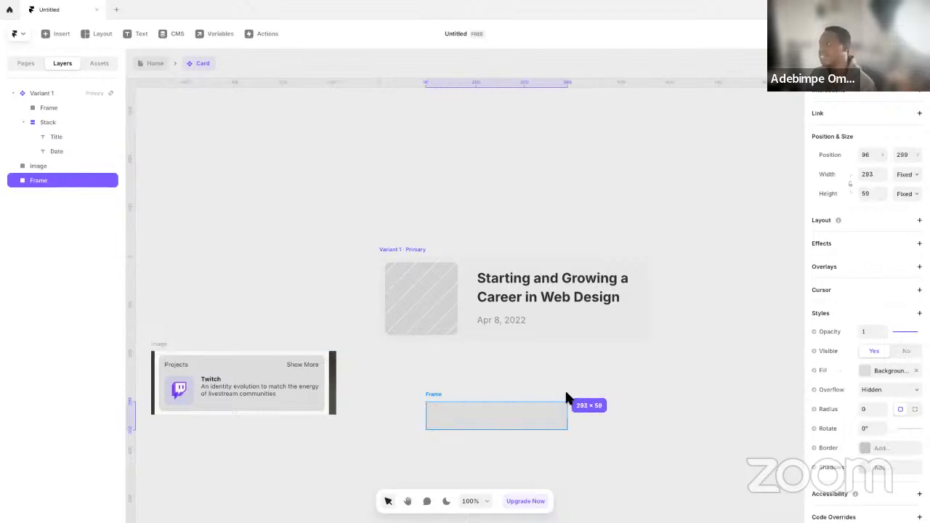
{"action": "left_click", "coordinate": [528, 378]}
{"action": "key", "text": "t"}
{"action": "left_click", "coordinate": [481, 373]}
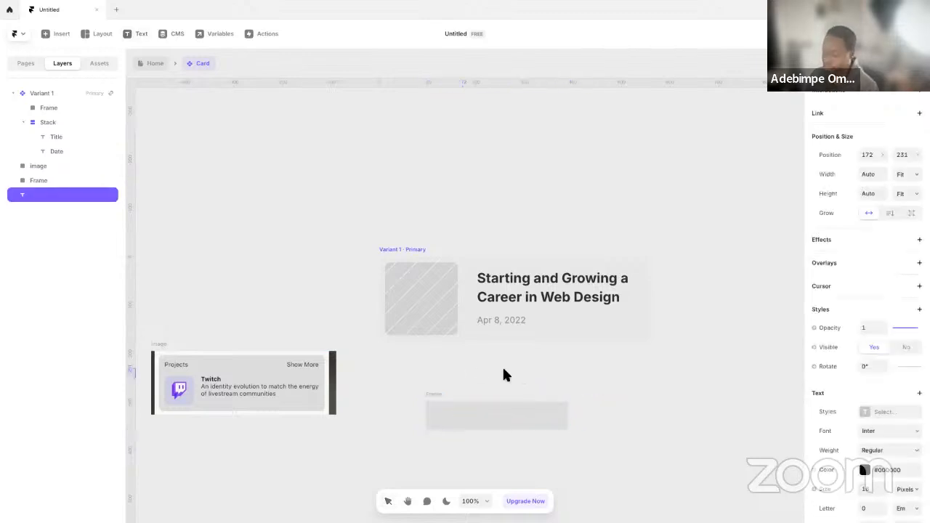
{"action": "type", "text": "Project"}
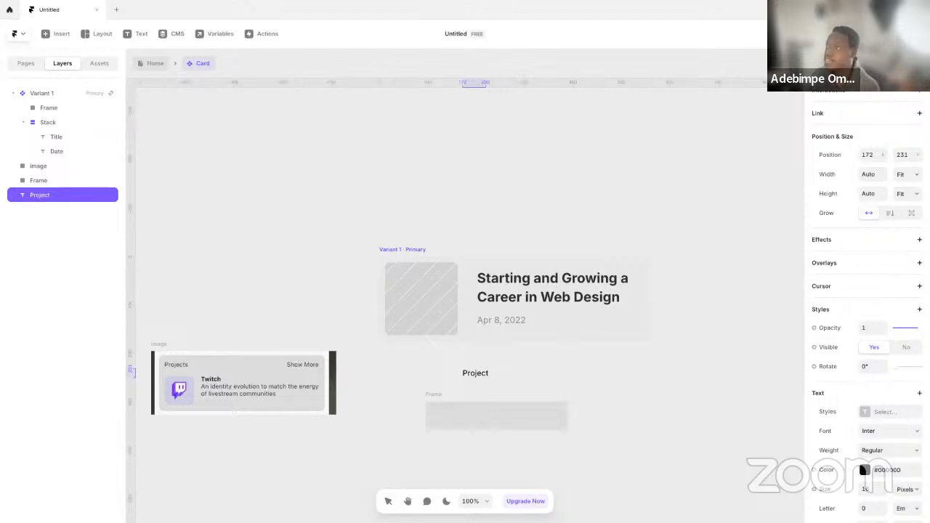
{"action": "key", "text": "Escape"}
Duplicate the "Project" text beside the original on the same line and change the copy to "Show More"
{"action": "left_click_drag", "start_coordinate": [477, 373], "coordinate": [549, 373], "text": "alt"}
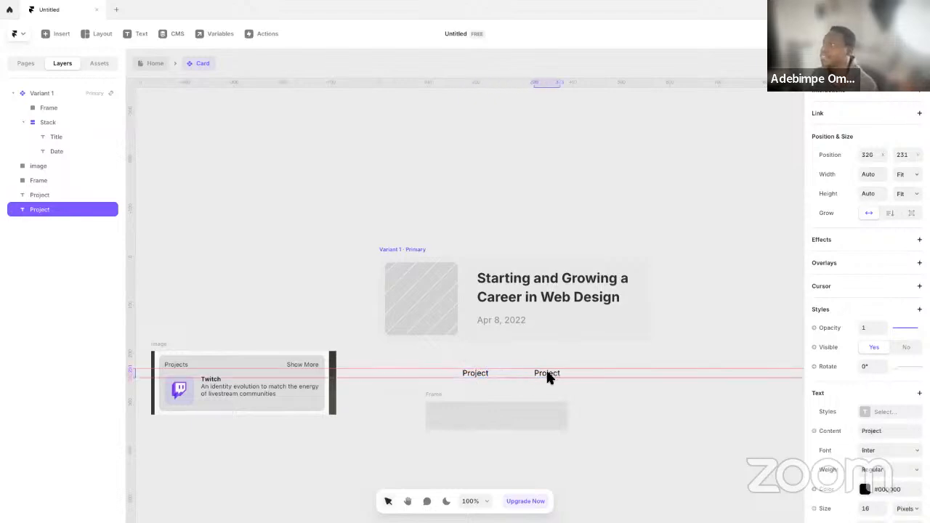
{"action": "double_click", "coordinate": [548, 373]}
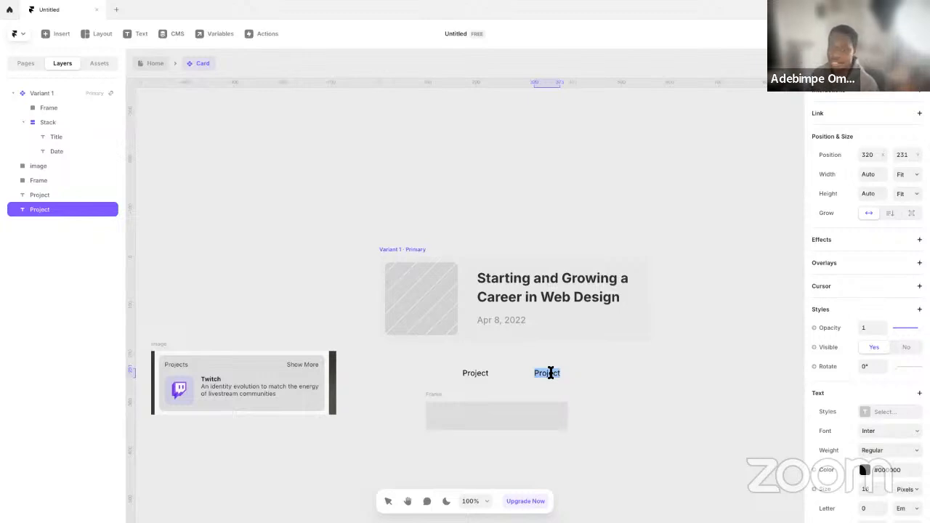
{"action": "type", "text": "S"}
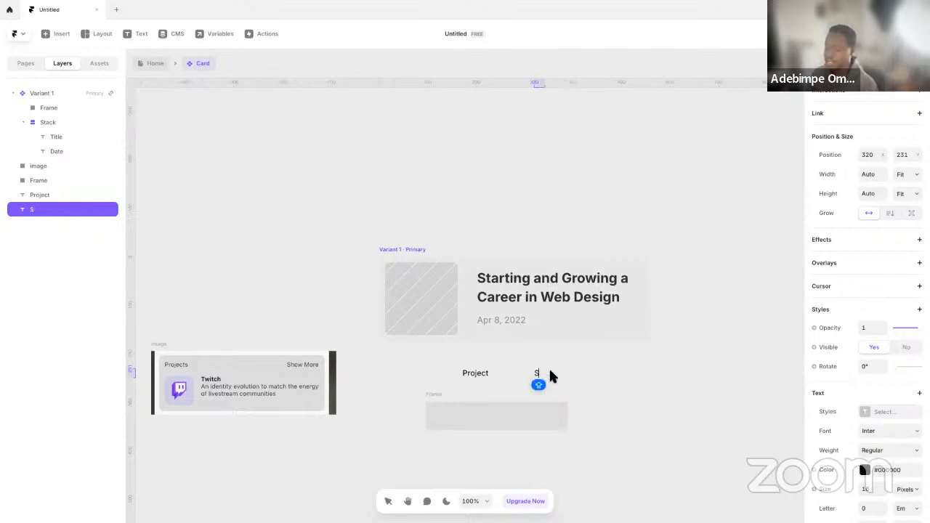
{"action": "type", "text": "HH"}
{"action": "key", "text": "BackSpace"}
{"action": "type", "text": "how"}
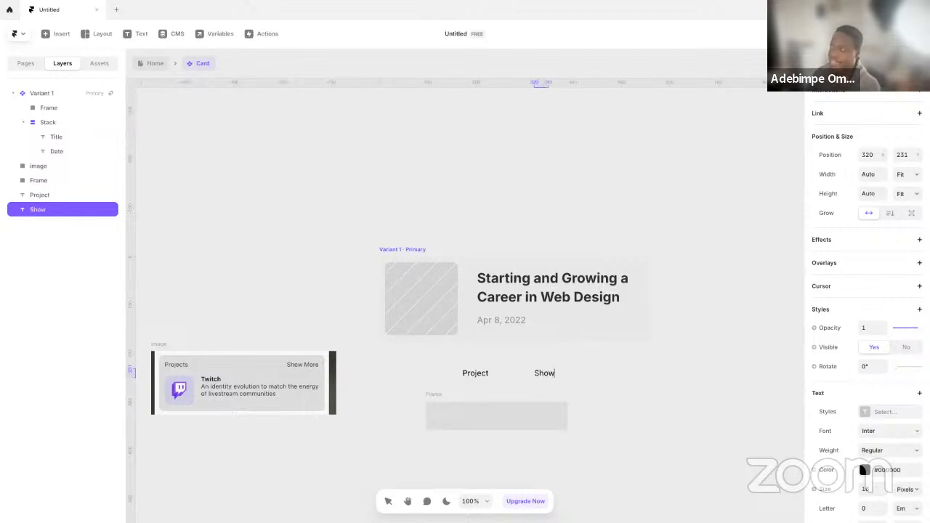
{"action": "type", "text": " More"}
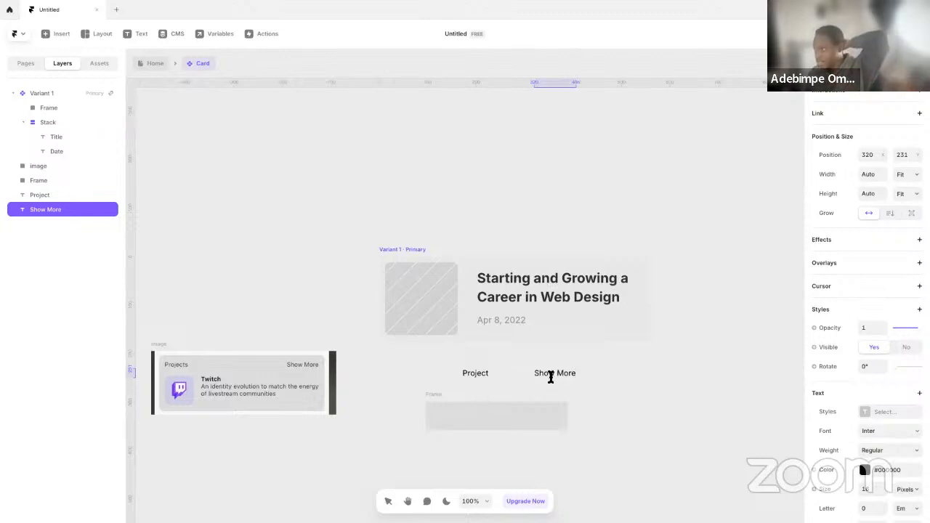
Correct the first label to "Projects" and move both labels into the gray frame below the variant
{"action": "left_click", "coordinate": [438, 396]}
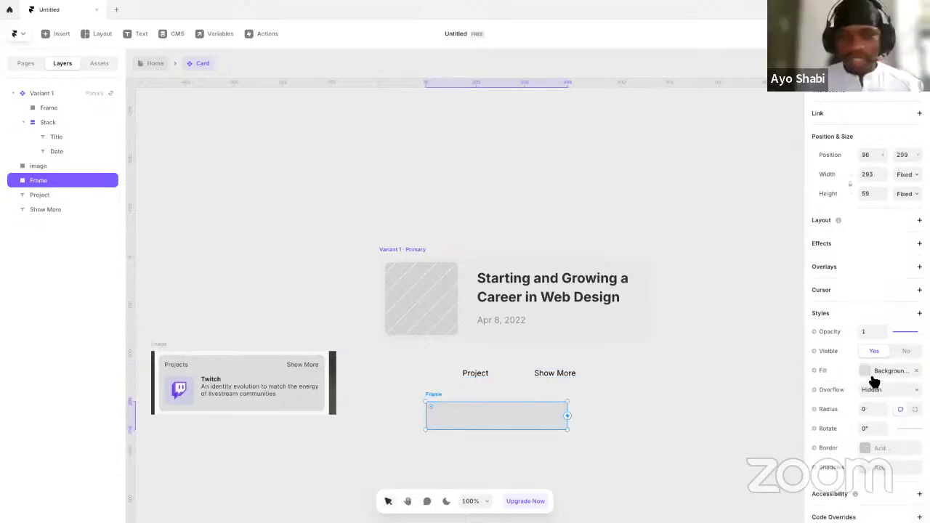
{"action": "left_click", "coordinate": [480, 374]}
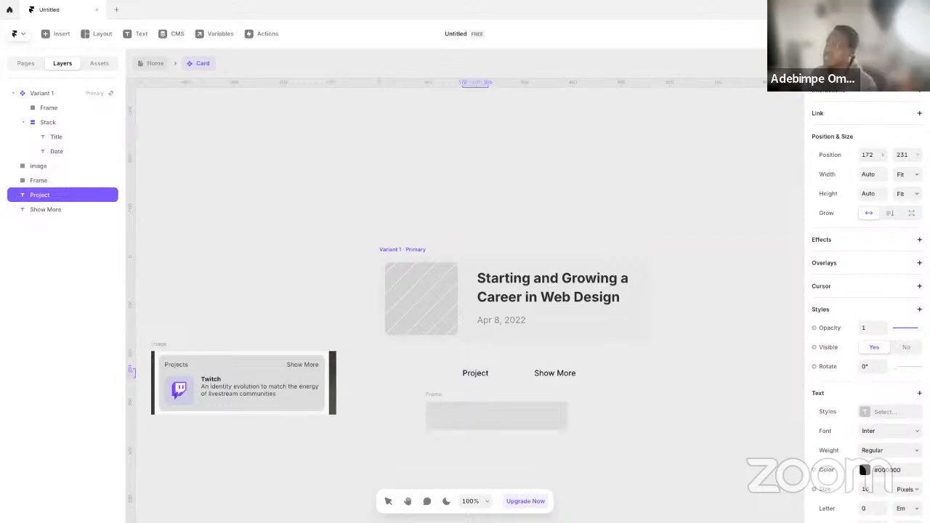
{"action": "key", "text": "Escape"}
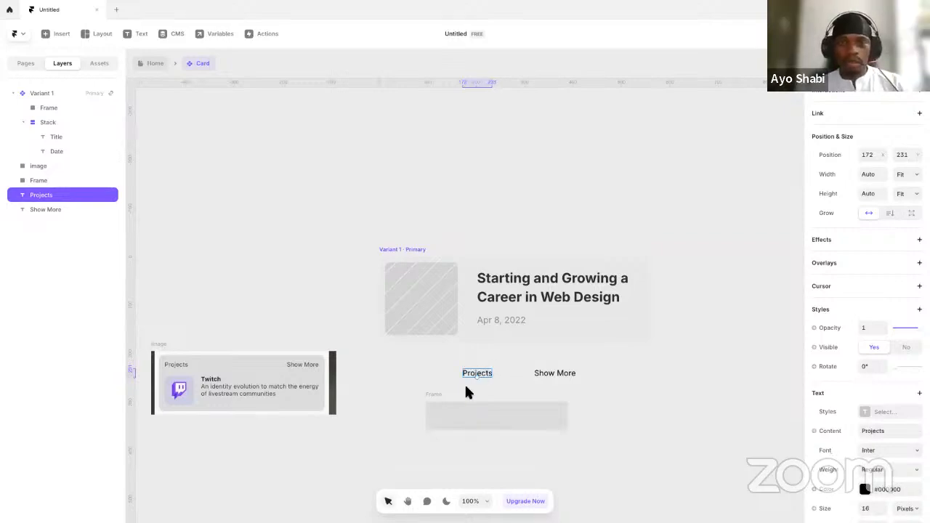
{"action": "left_click_drag", "start_coordinate": [478, 381], "coordinate": [452, 423]}
{"action": "left_click", "coordinate": [558, 374]}
{"action": "left_click_drag", "start_coordinate": [558, 374], "coordinate": [524, 419]}
{"action": "left_click", "coordinate": [676, 313]}
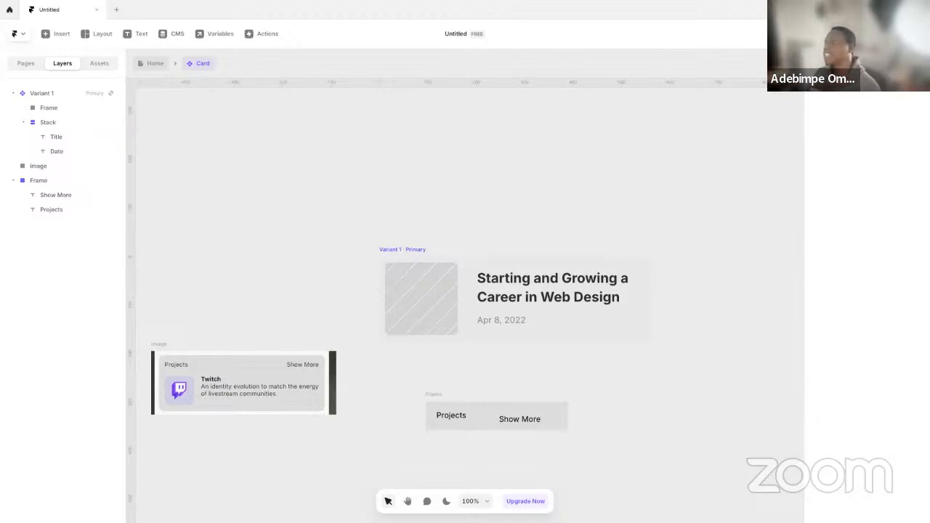
{"action": "left_click", "coordinate": [439, 401]}
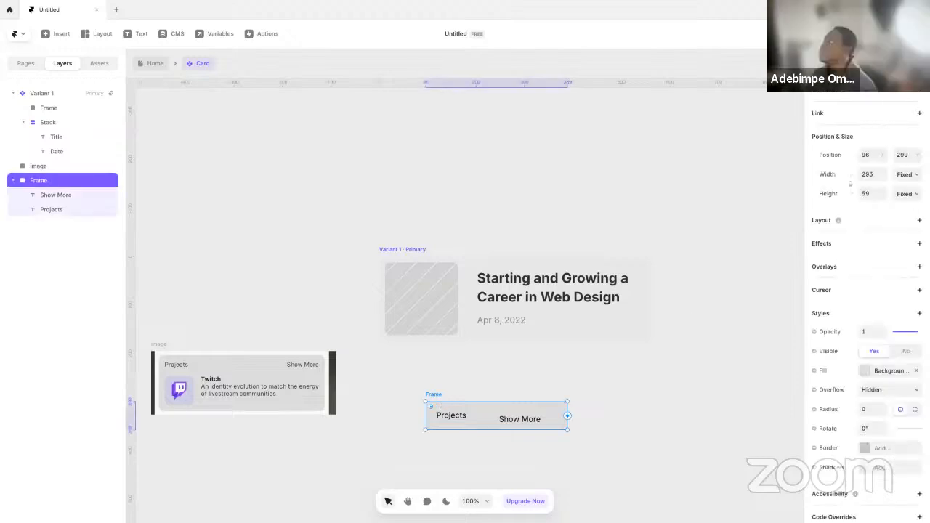
Copy the project's share link with access kept at "Anyone with the link can view"
{"action": "left_click", "coordinate": [862, 34]}
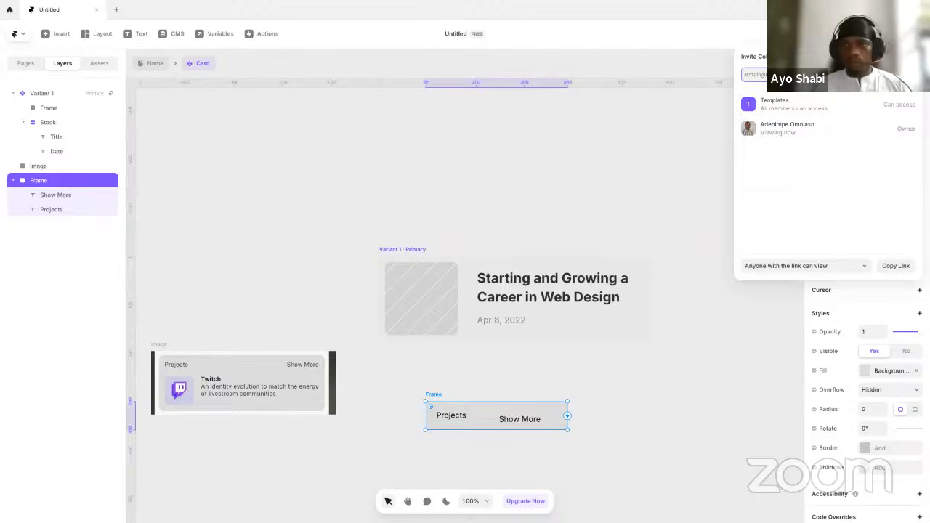
{"action": "left_click", "coordinate": [822, 266]}
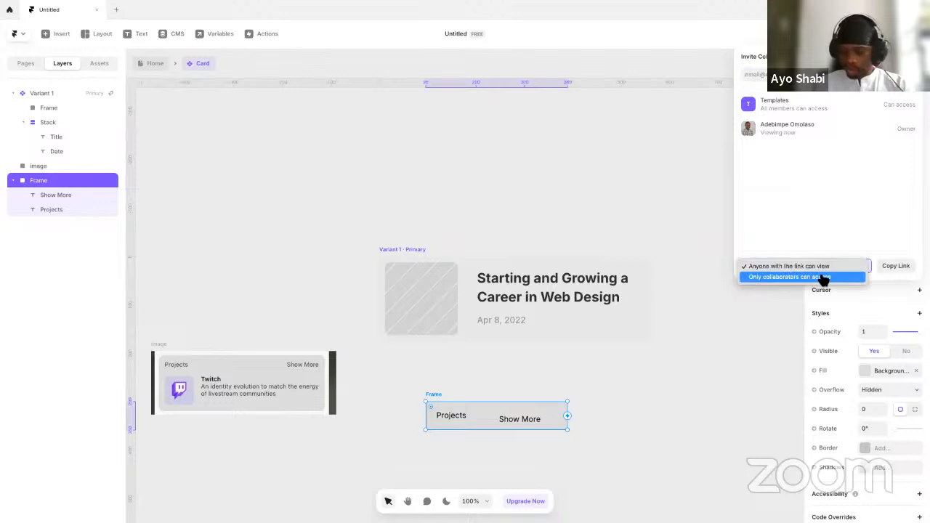
{"action": "left_click", "coordinate": [825, 268]}
{"action": "left_click", "coordinate": [891, 266]}
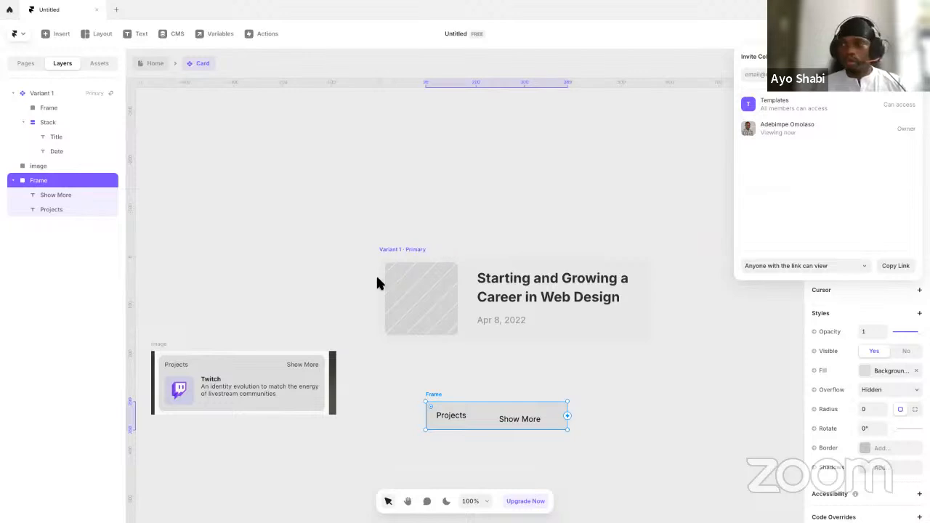
{"action": "left_click", "coordinate": [426, 452]}
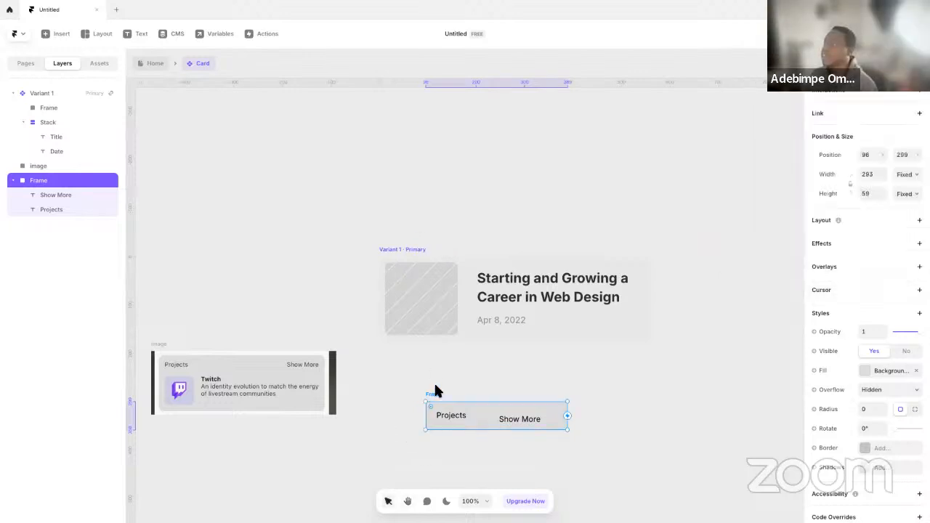
Give the frame holding the two labels a Stack layout and compare its Start and Center distributions
{"action": "left_click", "coordinate": [872, 222]}
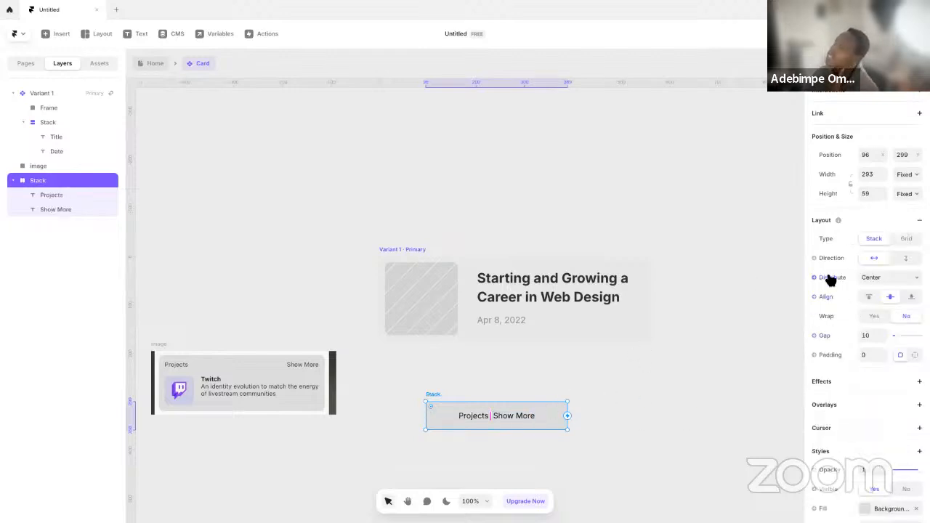
{"action": "left_click", "coordinate": [880, 277]}
{"action": "key", "text": "Up"}
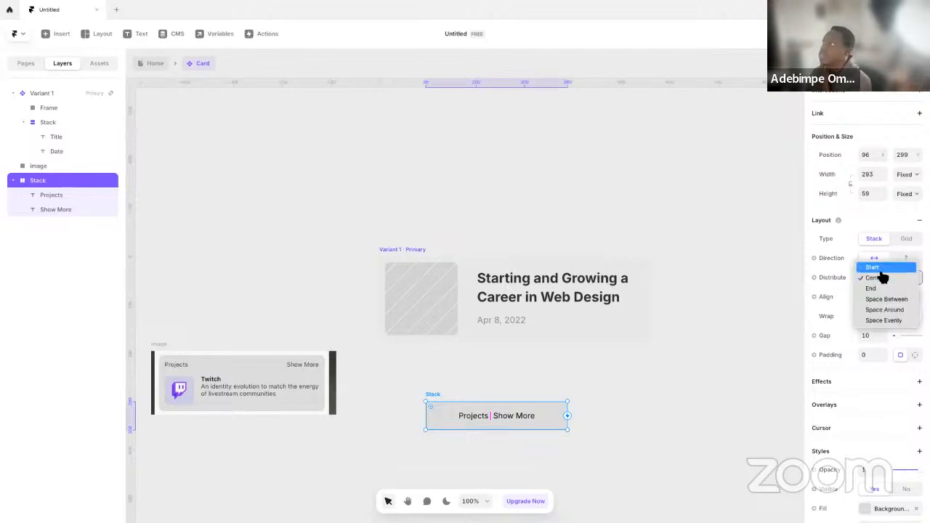
{"action": "left_click", "coordinate": [877, 267]}
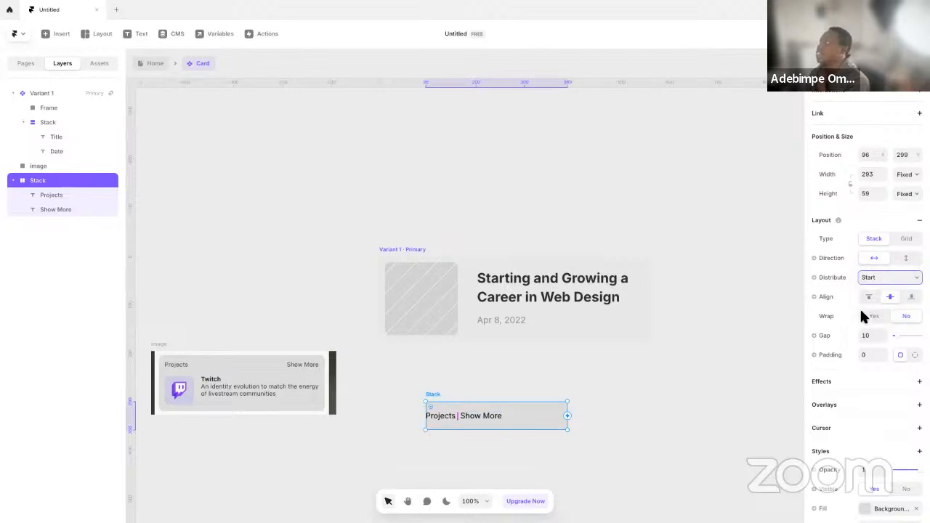
{"action": "left_click", "coordinate": [880, 277]}
{"action": "left_click", "coordinate": [877, 290]}
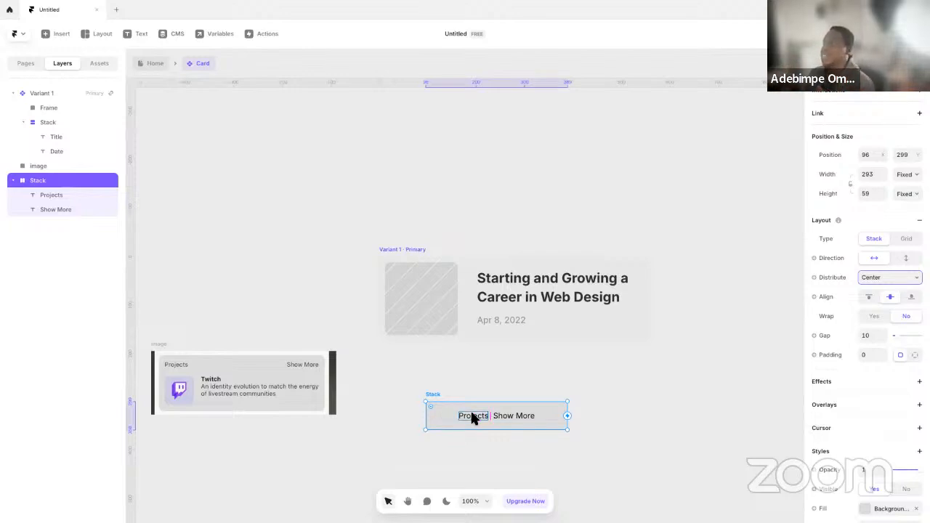
Try the End and Space Between distributions on the label stack, and set its distribution to Space Around
{"action": "left_click", "coordinate": [473, 418]}
{"action": "left_click", "coordinate": [506, 419]}
{"action": "left_click", "coordinate": [443, 402]}
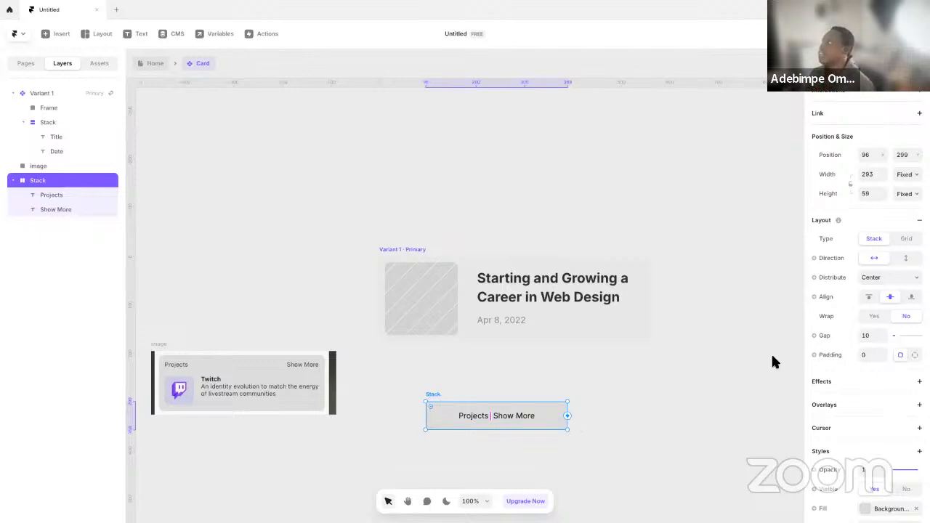
{"action": "left_click", "coordinate": [890, 282]}
{"action": "left_click", "coordinate": [889, 290]}
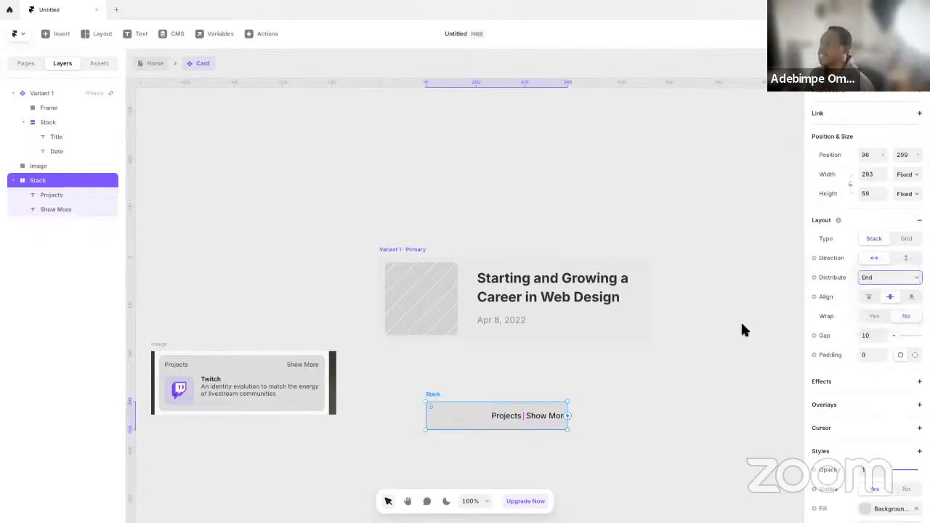
{"action": "left_click", "coordinate": [870, 280]}
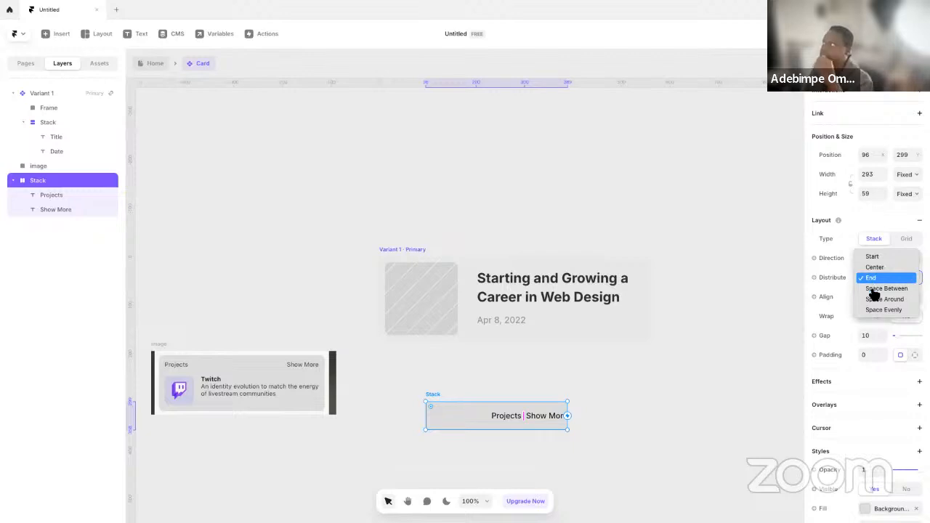
{"action": "left_click", "coordinate": [873, 289]}
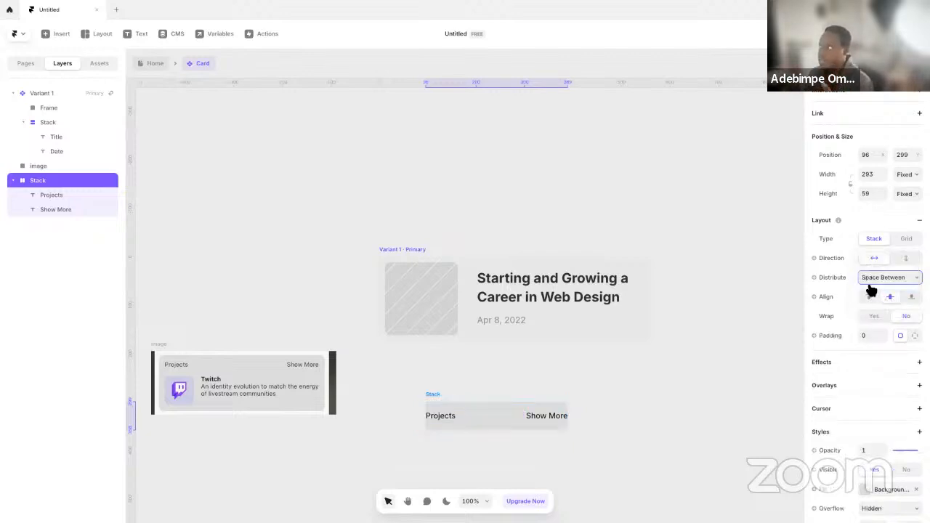
{"action": "left_click", "coordinate": [876, 283]}
{"action": "left_click", "coordinate": [878, 289]}
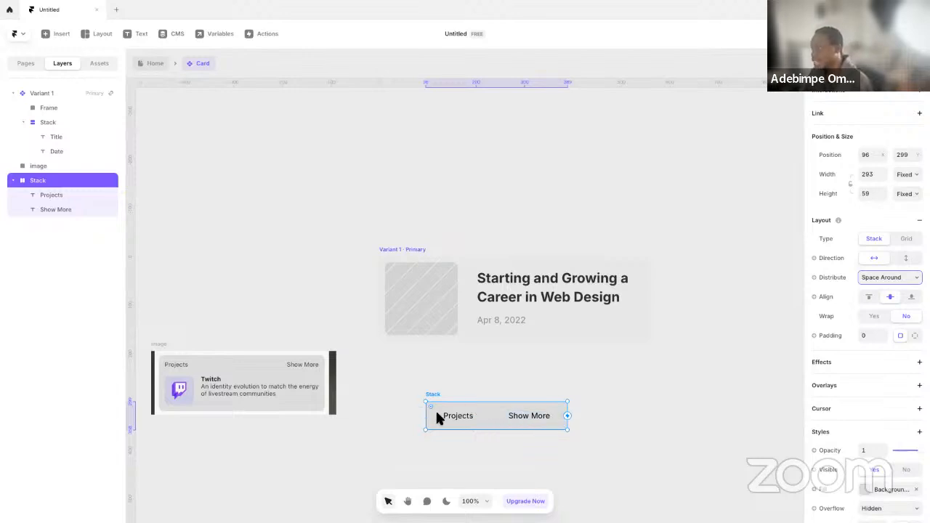
Try the Space Evenly distribution on the label stack, and set its distribution to Space Between
{"action": "left_click", "coordinate": [893, 279]}
{"action": "left_click", "coordinate": [887, 287]}
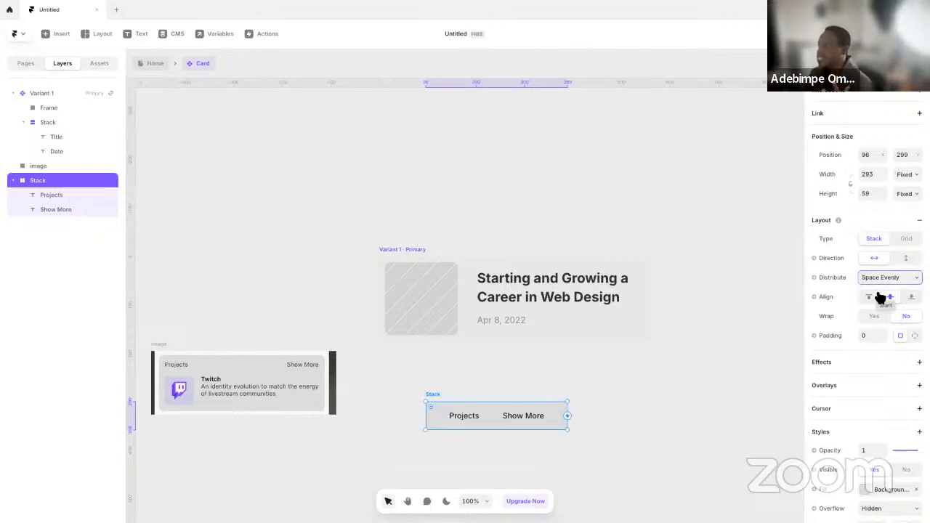
{"action": "left_click", "coordinate": [896, 282]}
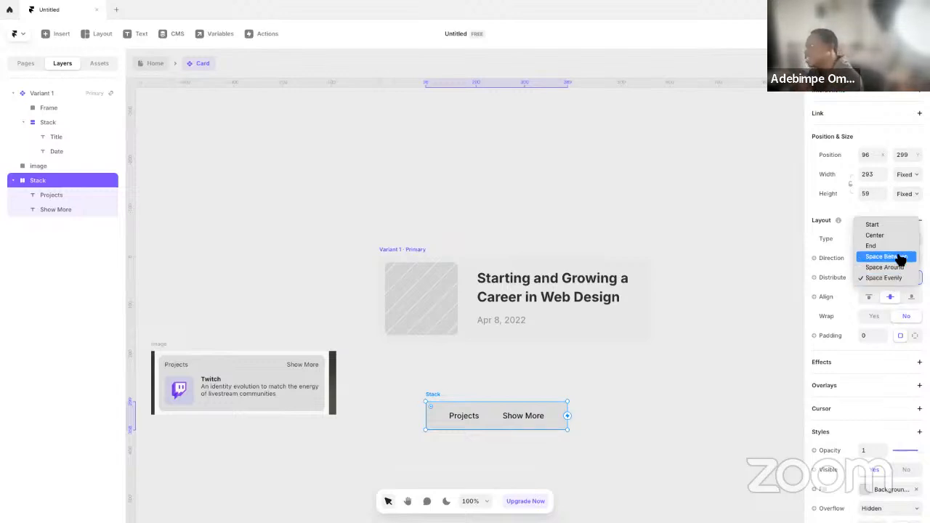
{"action": "left_click", "coordinate": [902, 260]}
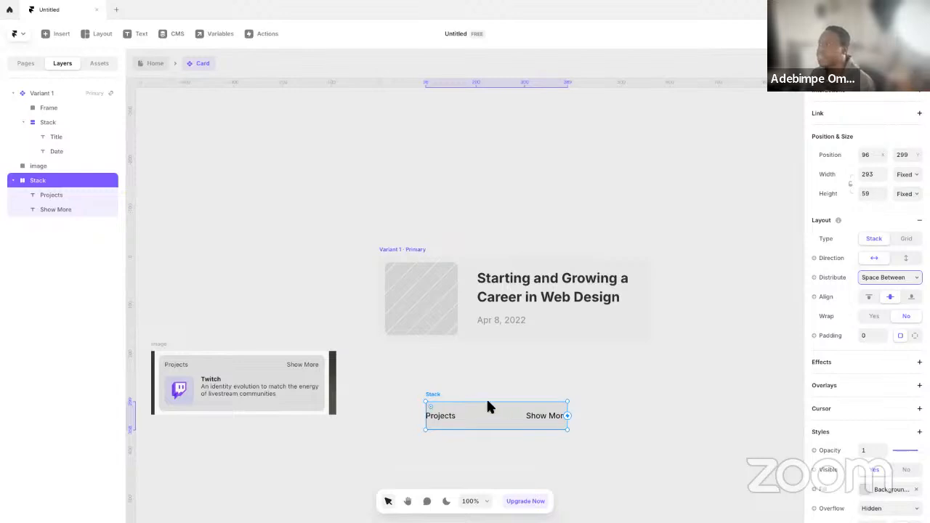
Move the label stack into the primary variant and wrap the image frame and the title/date stack together in a new stack
{"action": "left_click_drag", "start_coordinate": [433, 391], "coordinate": [434, 266]}
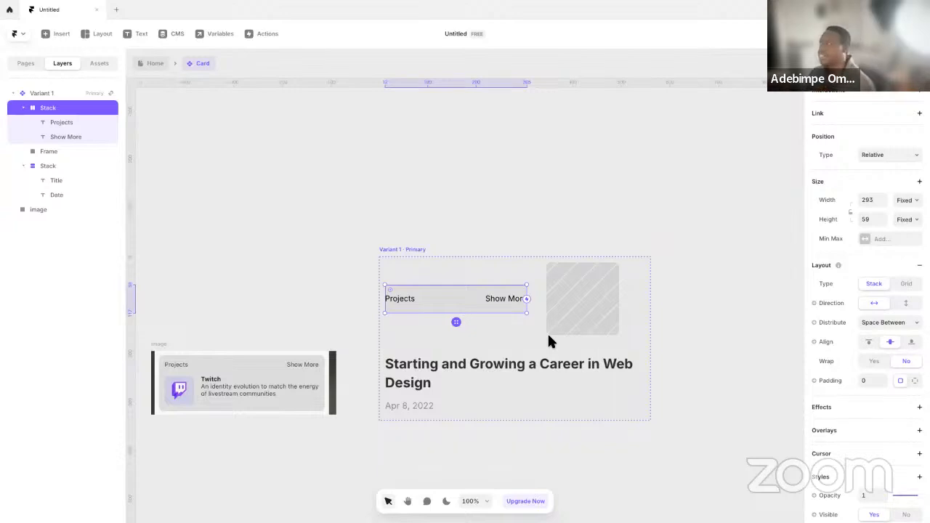
{"action": "left_click", "coordinate": [65, 166]}
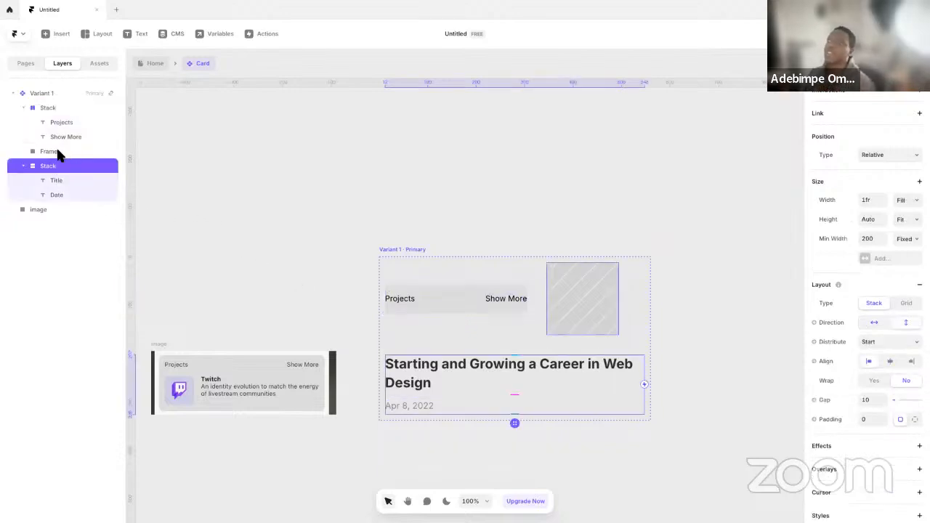
{"action": "left_click", "coordinate": [58, 152]}
{"action": "left_click", "coordinate": [62, 166], "text": "shift"}
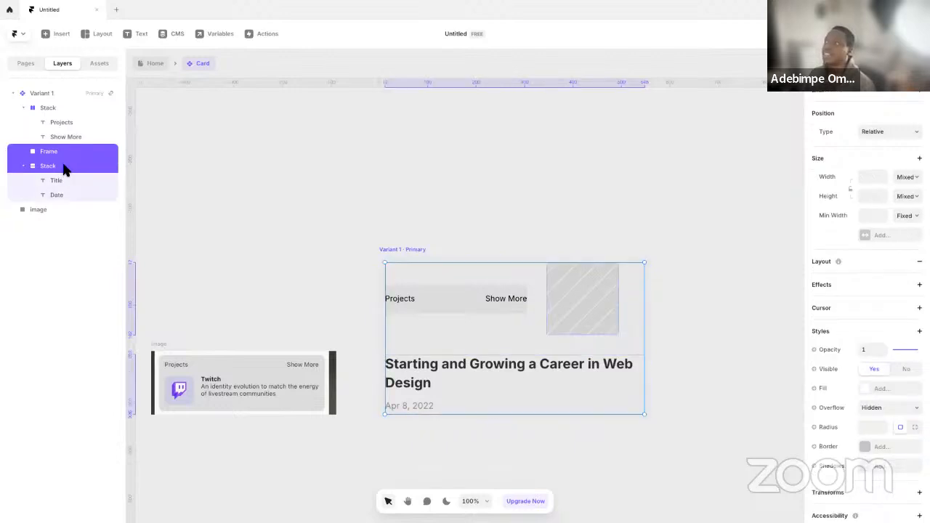
{"action": "right_click", "coordinate": [62, 173]}
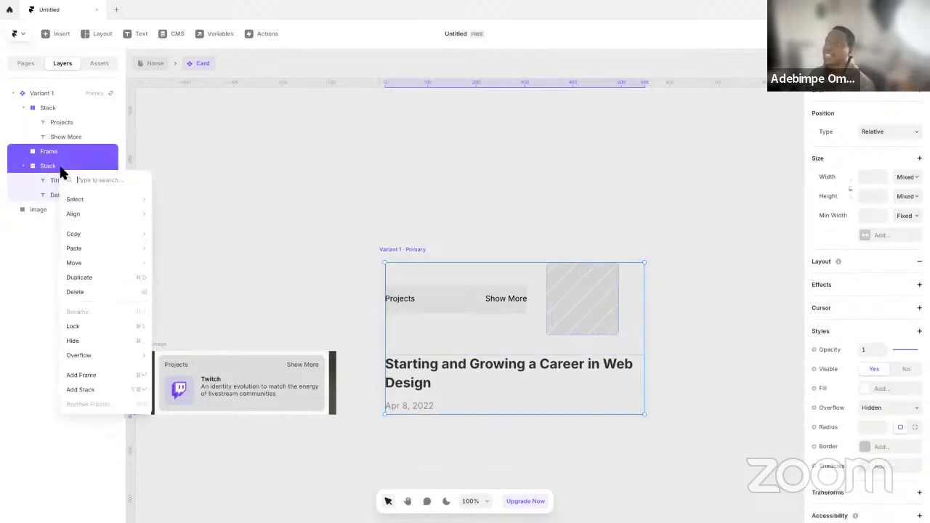
{"action": "left_click", "coordinate": [111, 391]}
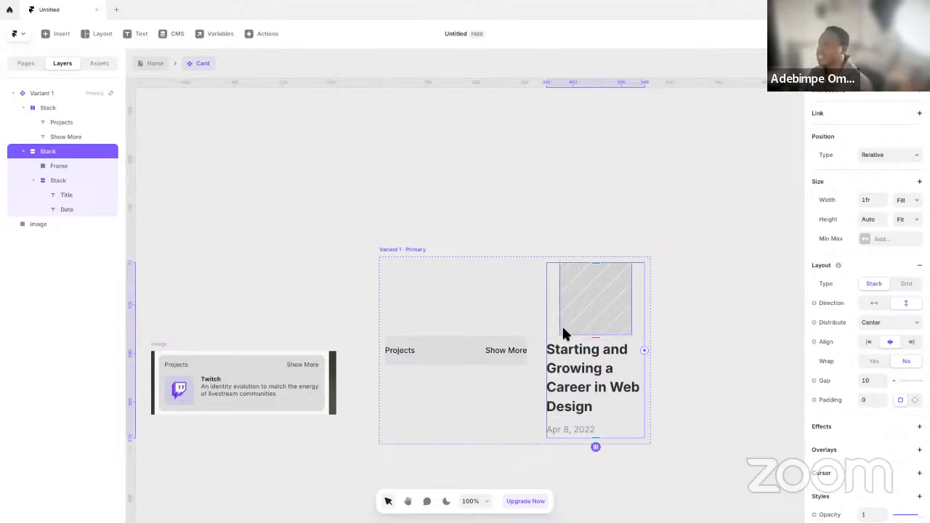
Rename the new stack holding the image frame and texts as "Card-Body"
{"action": "double_click", "coordinate": [52, 152]}
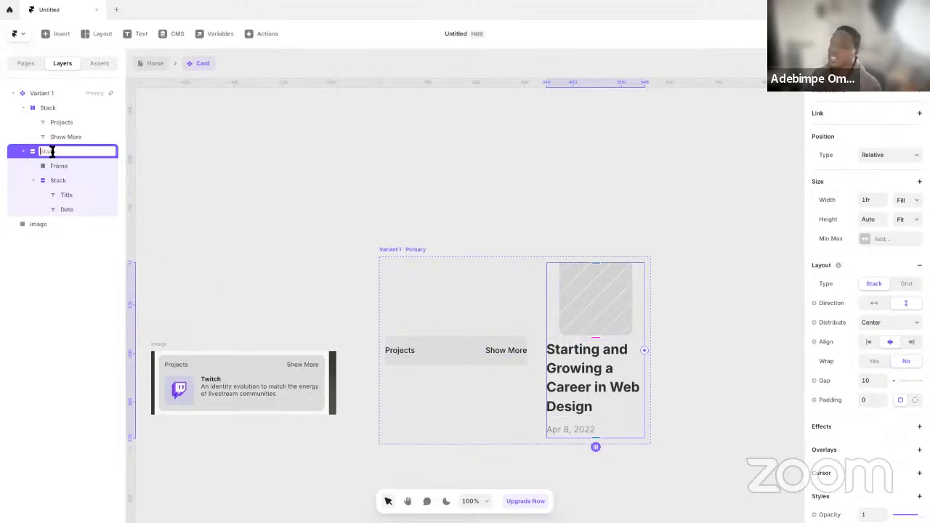
{"action": "type", "text": "Card-Body"}
{"action": "key", "text": "Return"}
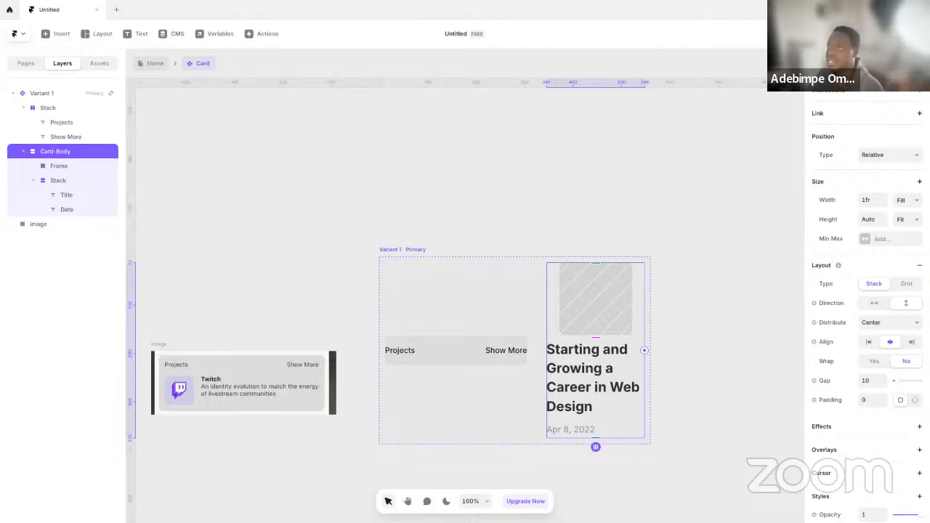
Rename the stack holding the Projects and Show More labels as "Card-Head"
{"action": "left_click", "coordinate": [65, 108]}
{"action": "double_click", "coordinate": [65, 108]}
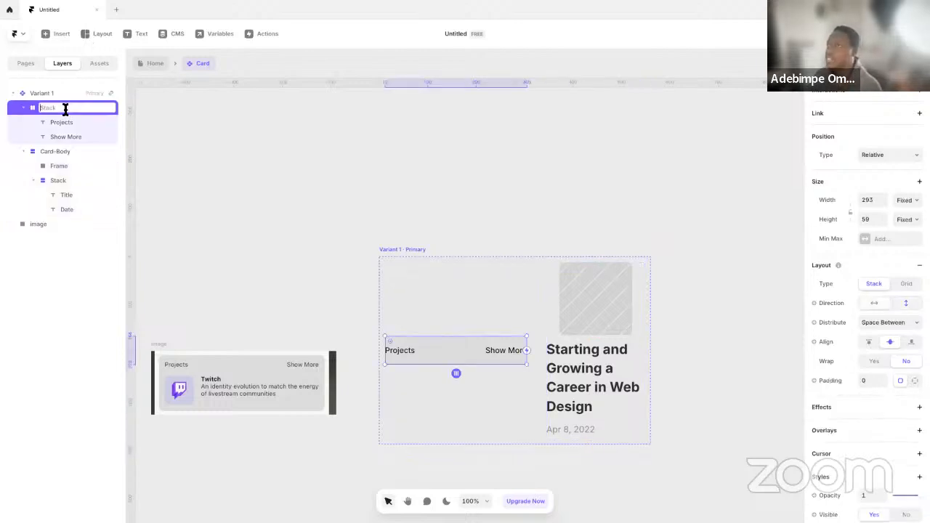
{"action": "type", "text": "card-Head"}
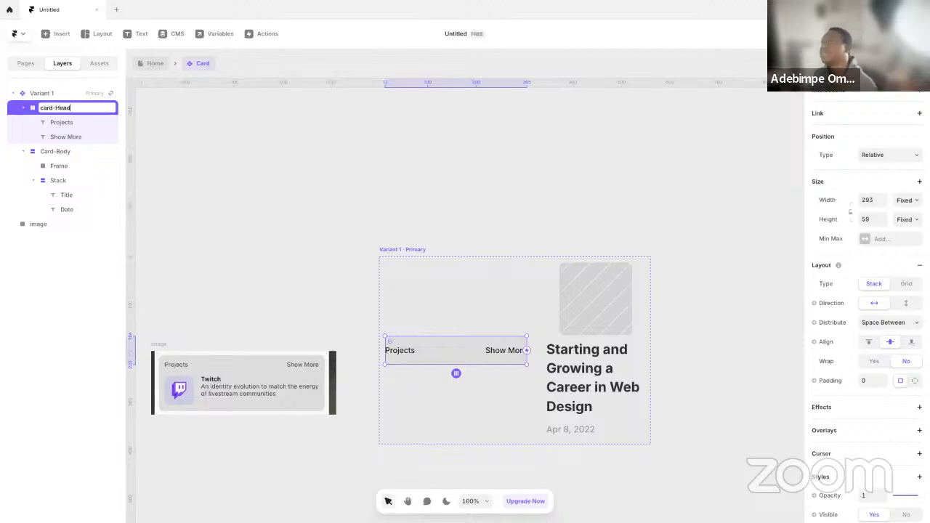
{"action": "key", "text": "Return"}
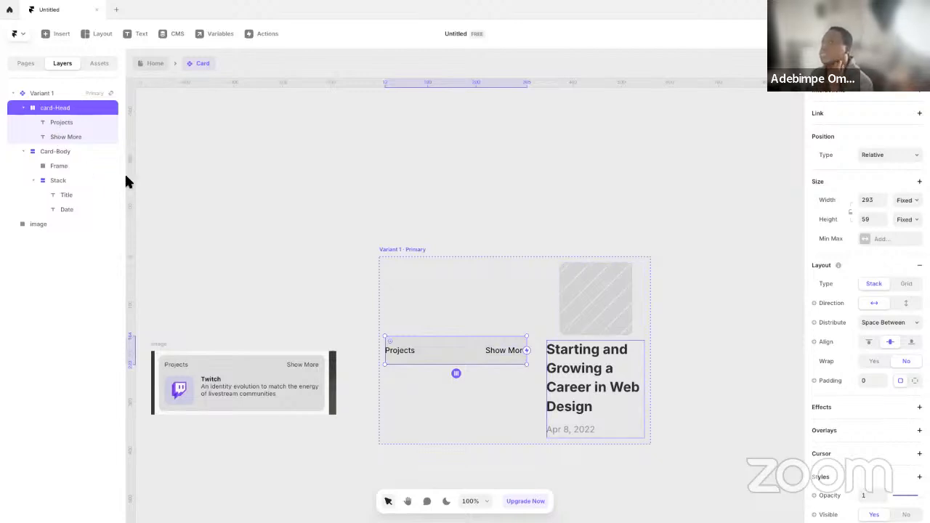
{"action": "double_click", "coordinate": [63, 108]}
{"action": "left_click", "coordinate": [40, 108]}
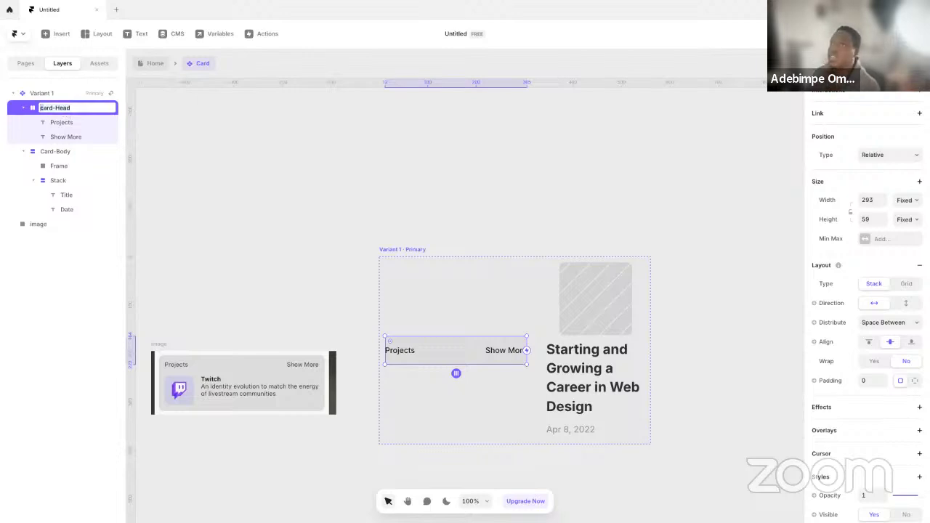
{"action": "key", "text": "Delete"}
{"action": "type", "text": "C"}
{"action": "key", "text": "Return"}
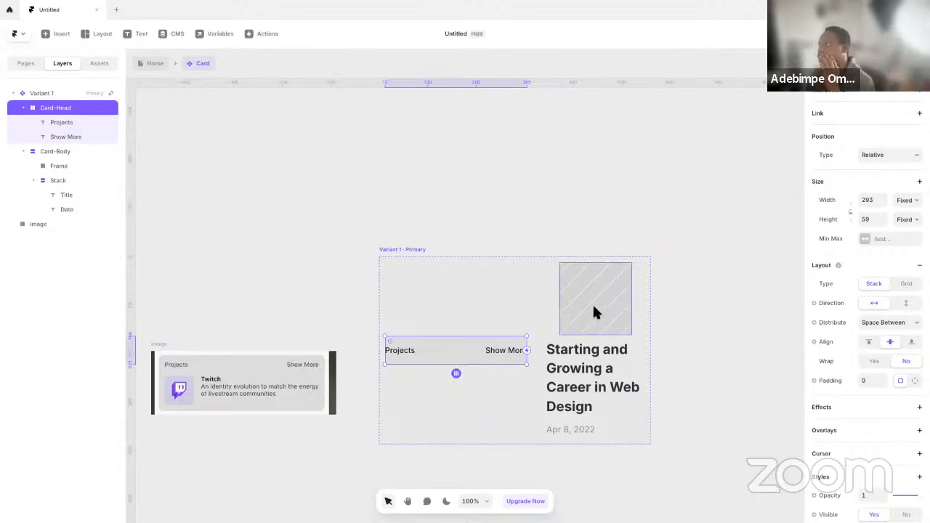
Set Variant 1's layout direction to vertical so Card-Head sits above Card-Body
{"action": "left_click", "coordinate": [544, 315]}
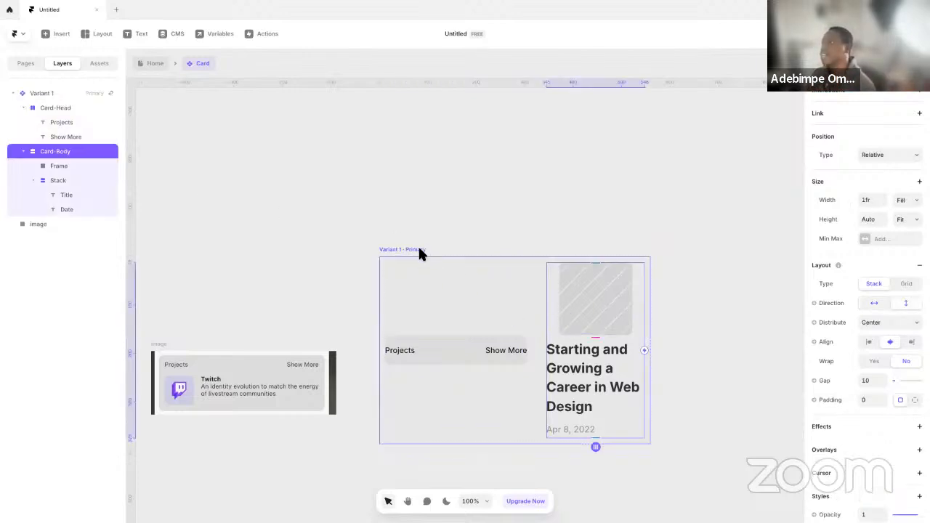
{"action": "left_click", "coordinate": [45, 95]}
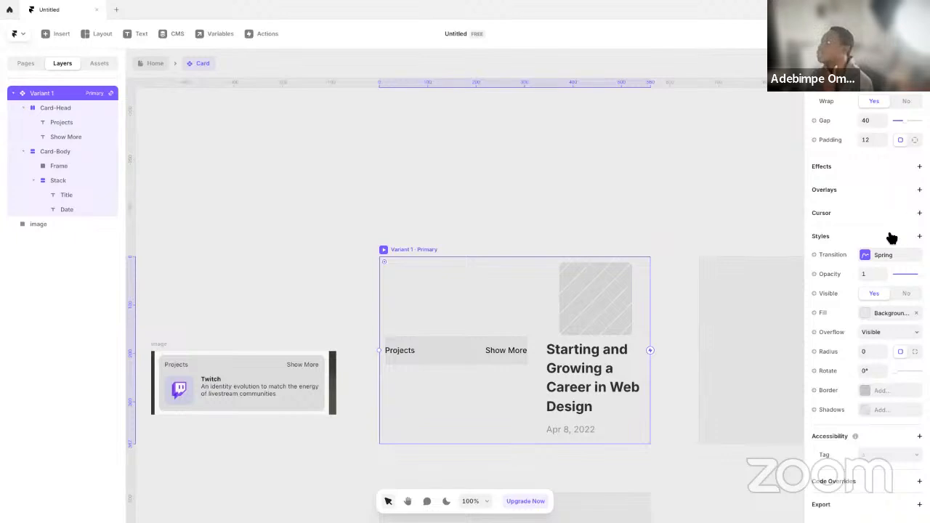
{"action": "scroll", "coordinate": [901, 218], "scroll_direction": "up", "scroll_amount": 5}
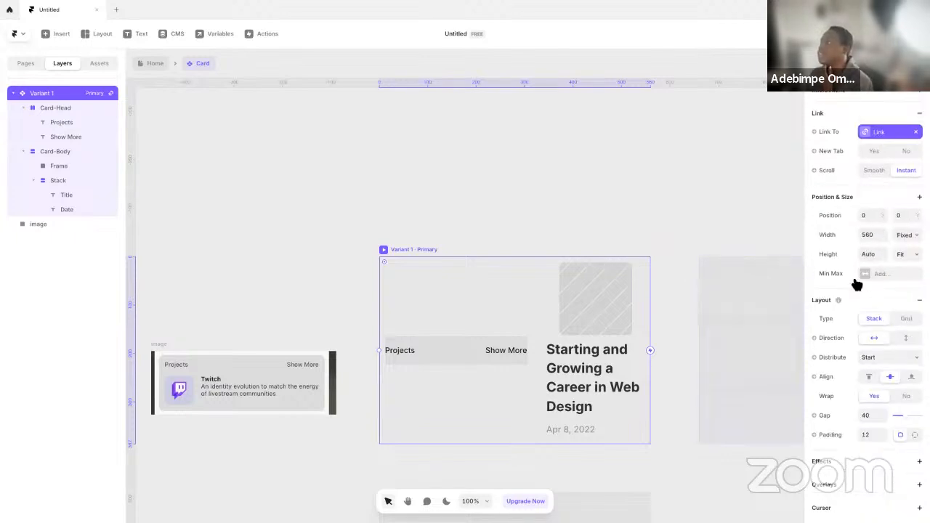
{"action": "left_click", "coordinate": [909, 340]}
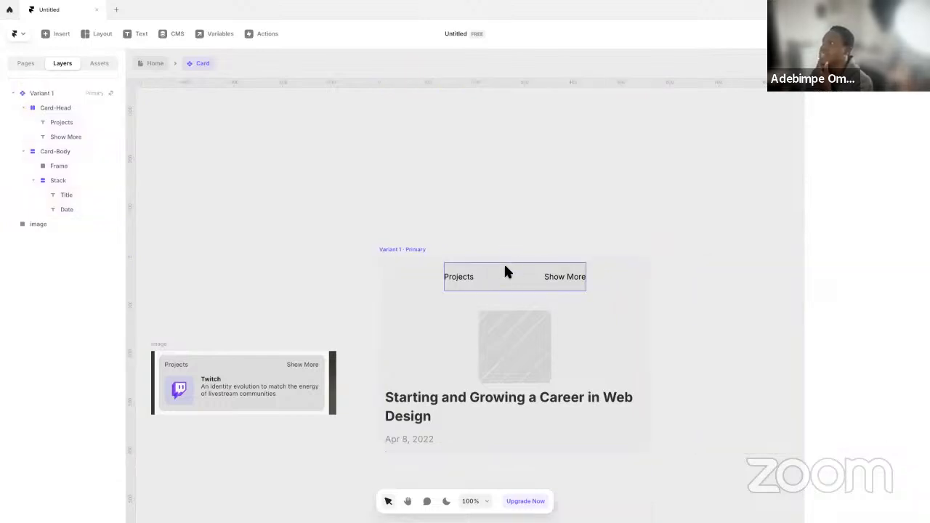
Set the Card-Head stack's width to Fill
{"action": "left_click", "coordinate": [505, 268]}
{"action": "left_click", "coordinate": [907, 200]}
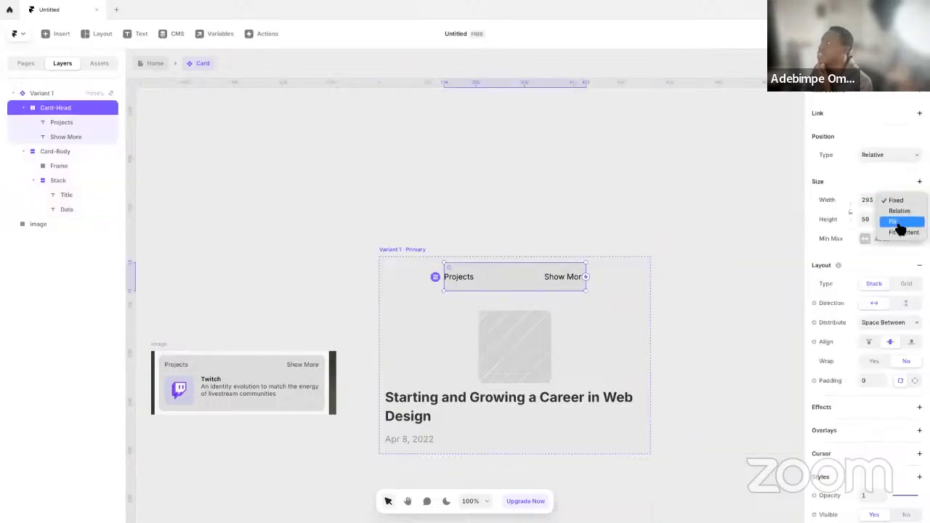
{"action": "left_click", "coordinate": [900, 224]}
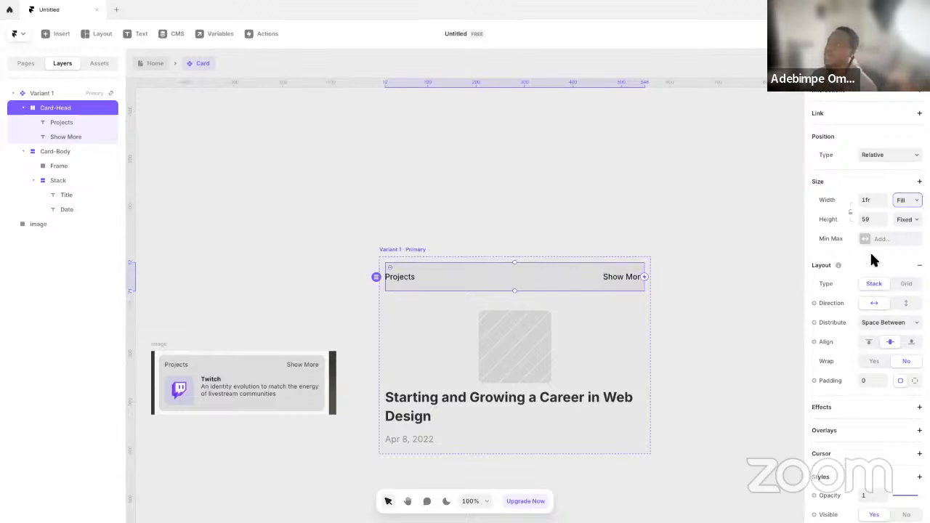
Set the Card-Body stack's direction to horizontal so the image frame sits beside the texts
{"action": "left_click", "coordinate": [582, 346]}
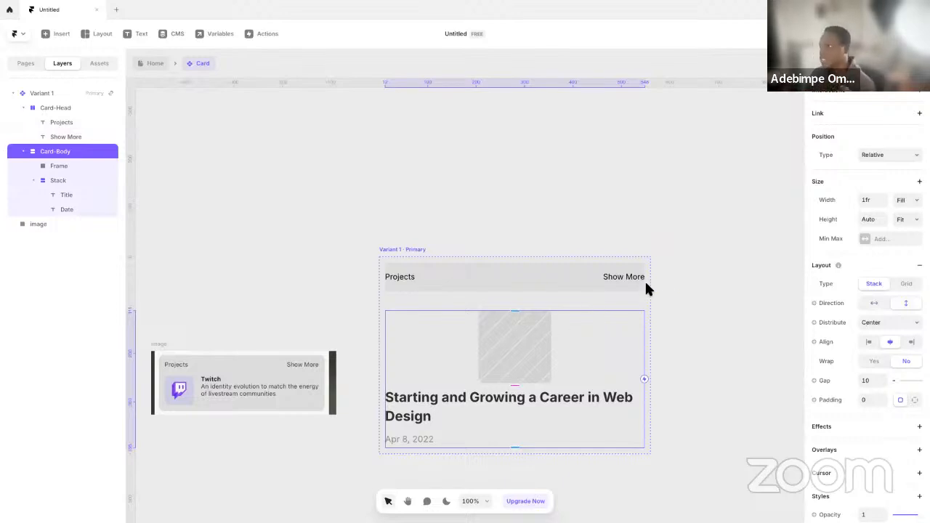
{"action": "left_click", "coordinate": [875, 304]}
{"action": "left_click", "coordinate": [740, 308]}
{"action": "left_click", "coordinate": [527, 320]}
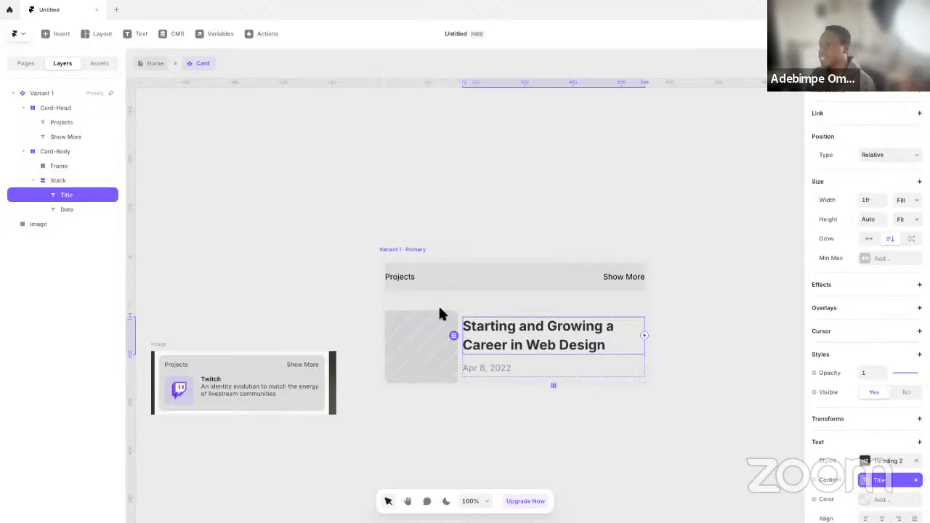
{"action": "double_click", "coordinate": [535, 334]}
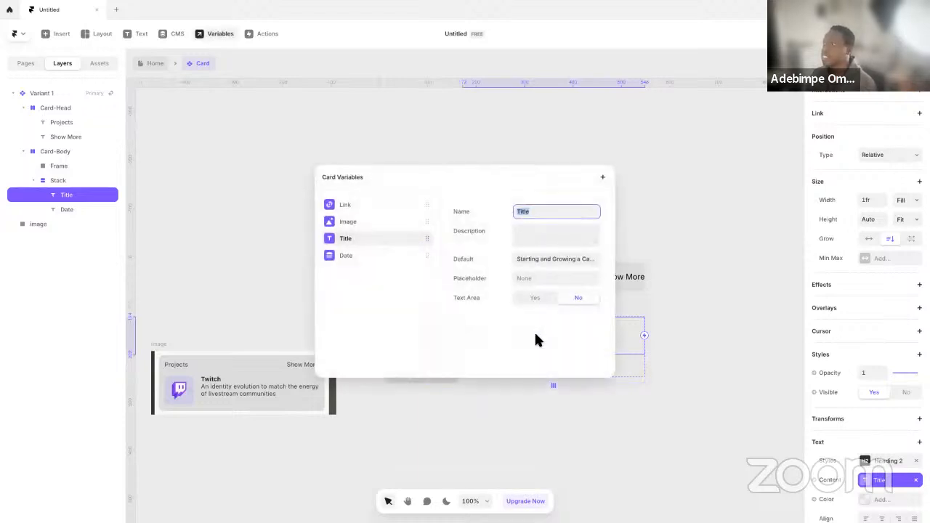
{"action": "left_click", "coordinate": [683, 205]}
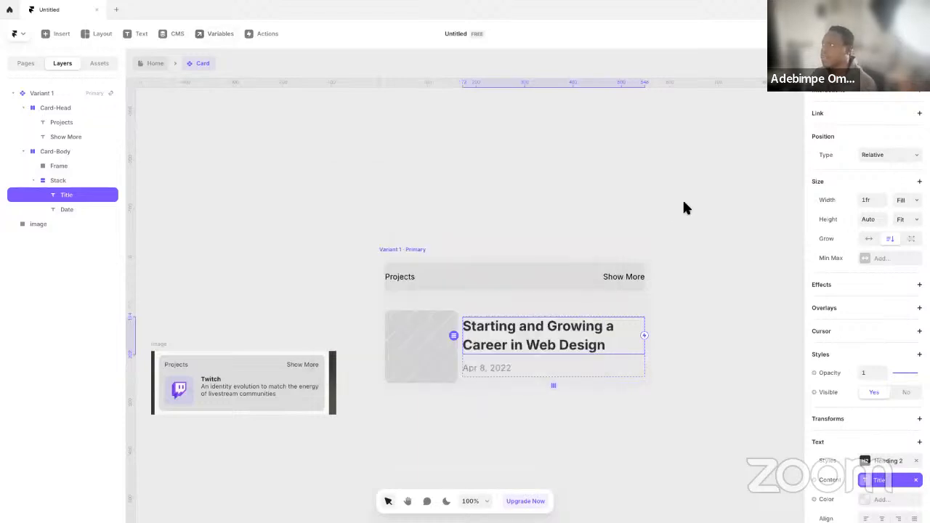
{"action": "left_click", "coordinate": [411, 250]}
{"action": "left_click", "coordinate": [516, 341]}
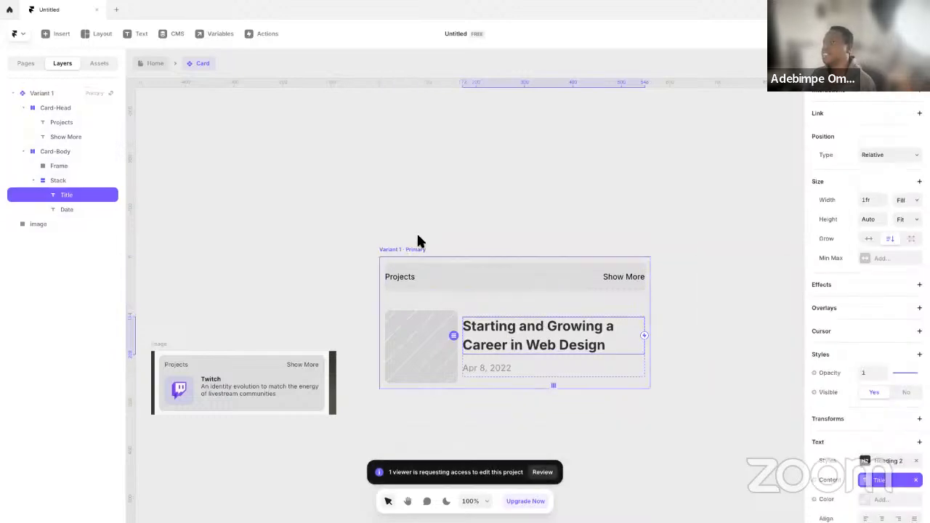
{"action": "left_click", "coordinate": [419, 243]}
Remove the linked content from the Title and Date text layers in Card-Body so both hold plain text
{"action": "left_click", "coordinate": [592, 347]}
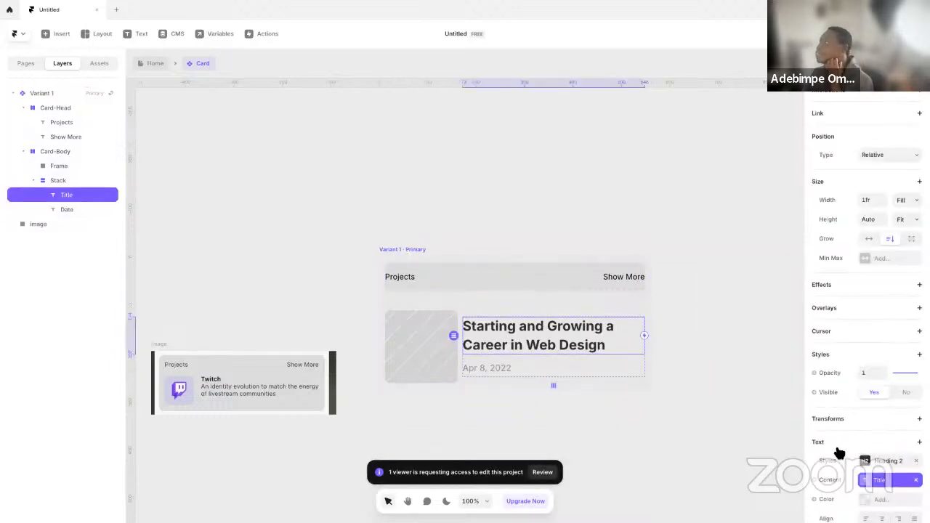
{"action": "scroll", "coordinate": [843, 436], "scroll_direction": "down", "scroll_amount": 3}
{"action": "left_click", "coordinate": [916, 390]}
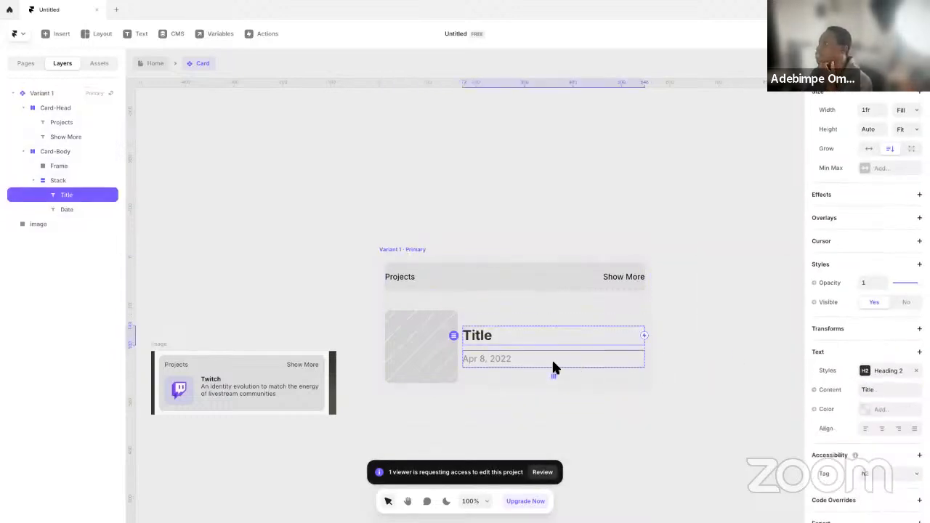
{"action": "left_click", "coordinate": [491, 358]}
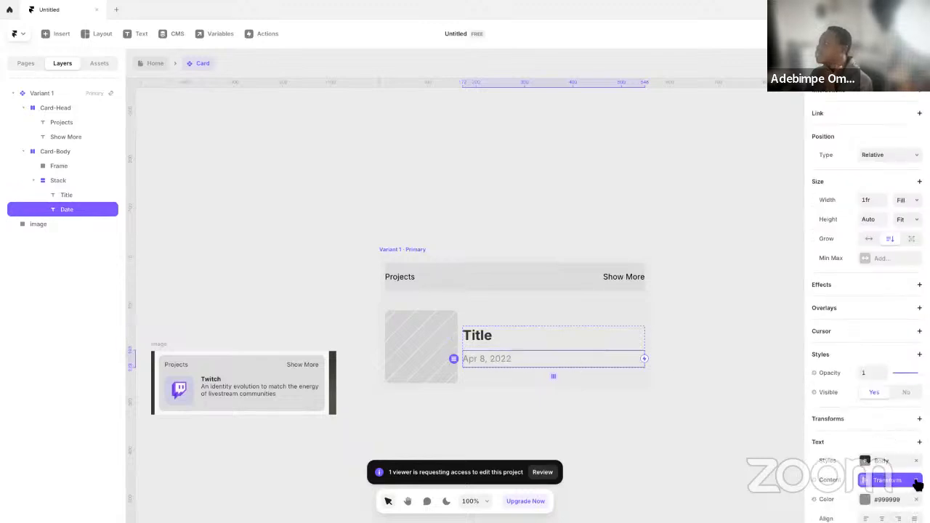
{"action": "left_click", "coordinate": [917, 480]}
{"action": "scroll", "coordinate": [858, 421], "scroll_direction": "down", "scroll_amount": 3}
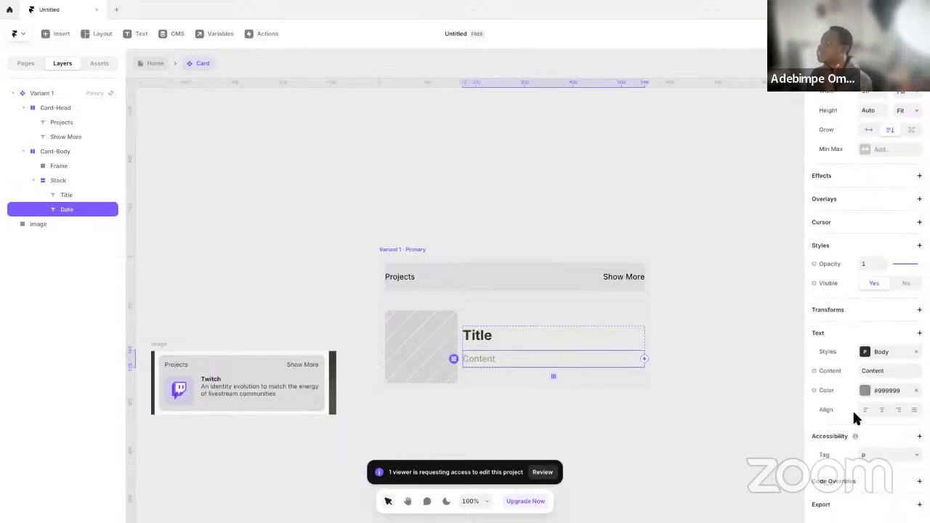
{"action": "left_click", "coordinate": [441, 343]}
{"action": "left_click", "coordinate": [756, 330]}
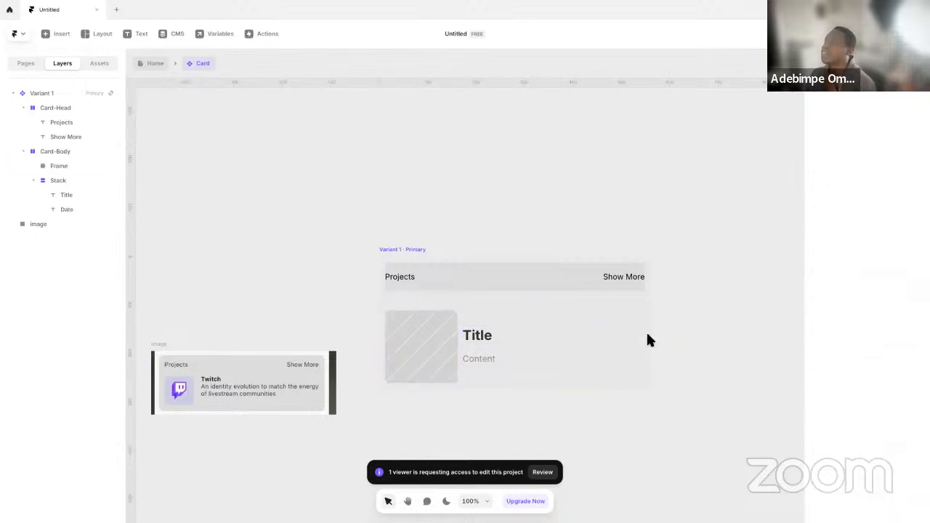
Go back to the Home page, examine the cards in the Blogs List, and reopen the Card component for editing
{"action": "left_click", "coordinate": [411, 263]}
{"action": "left_click", "coordinate": [155, 64]}
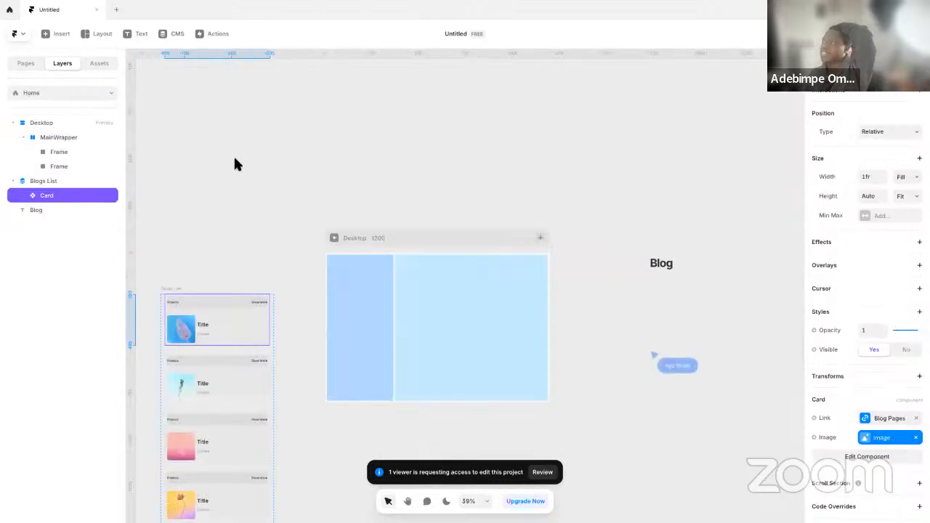
{"action": "left_click_drag", "start_coordinate": [284, 324], "coordinate": [391, 297]}
{"action": "scroll", "coordinate": [312, 281], "scroll_direction": "down", "scroll_amount": 2}
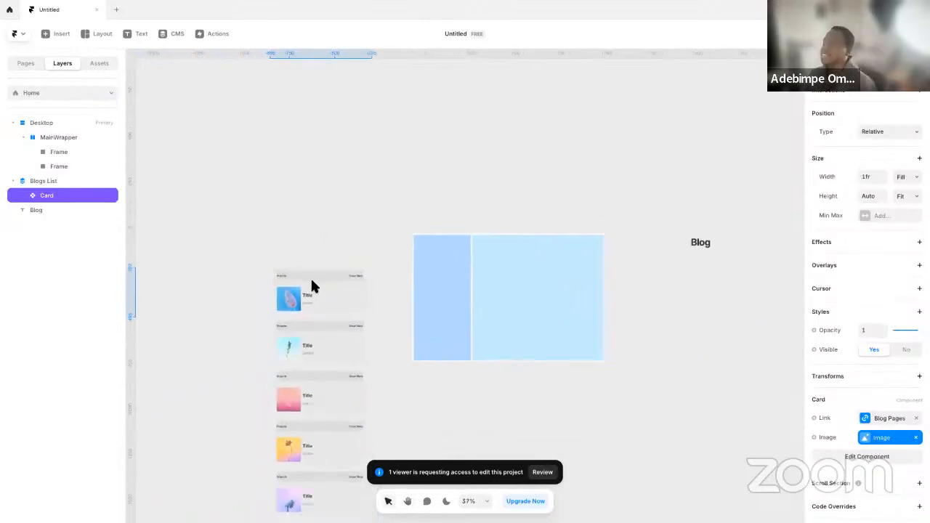
{"action": "scroll", "coordinate": [311, 281], "scroll_direction": "up", "scroll_amount": 5}
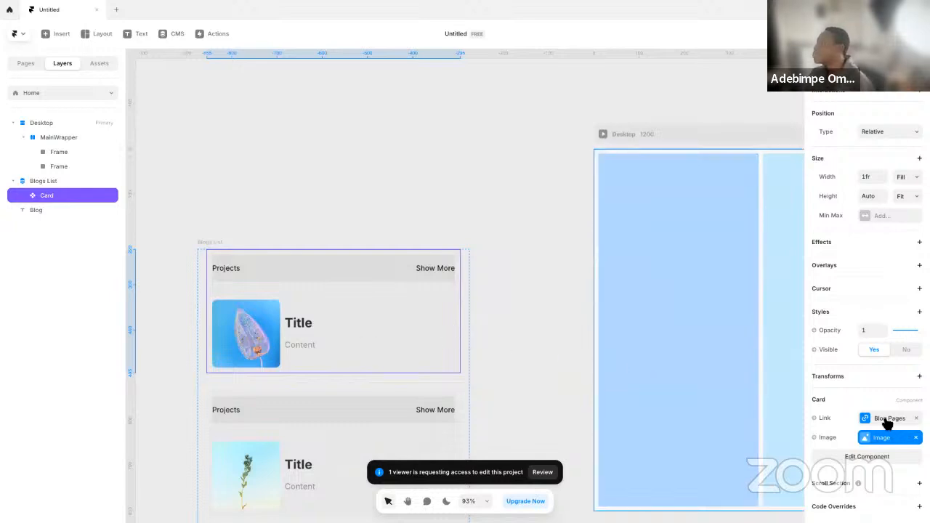
{"action": "double_click", "coordinate": [364, 325]}
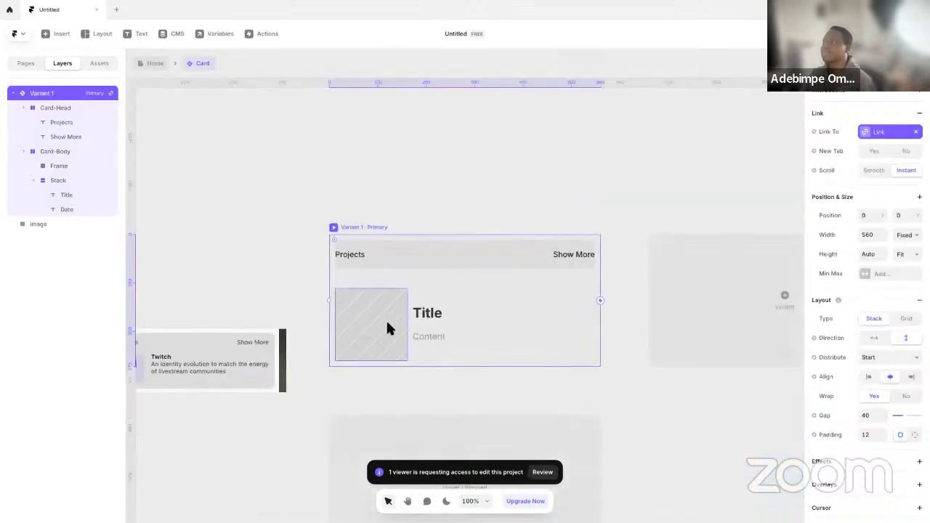
Examine the Card instance's properties on the Home page, and the Card component's variables and content options for the Title text
{"action": "left_click", "coordinate": [151, 65]}
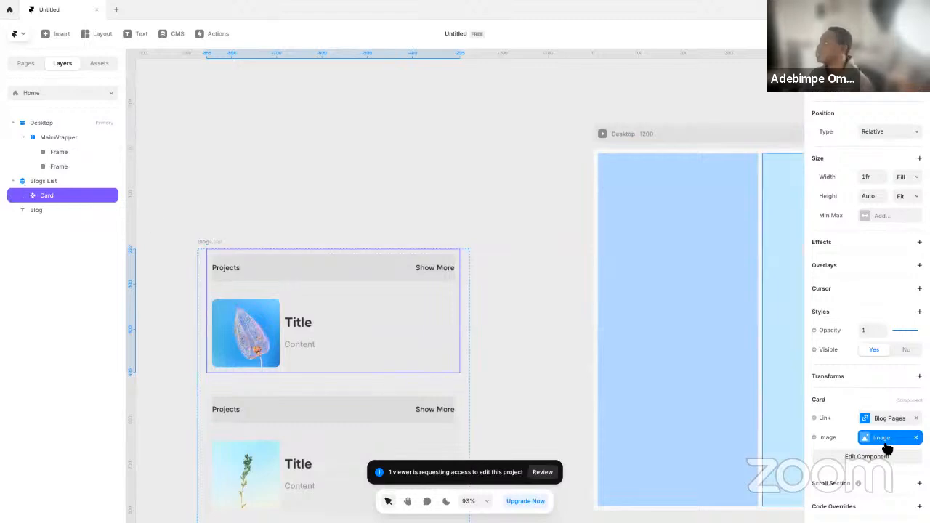
{"action": "left_click", "coordinate": [868, 421]}
{"action": "left_click", "coordinate": [471, 285]}
{"action": "left_click", "coordinate": [392, 286]}
{"action": "double_click", "coordinate": [392, 286]}
{"action": "left_click", "coordinate": [741, 282]}
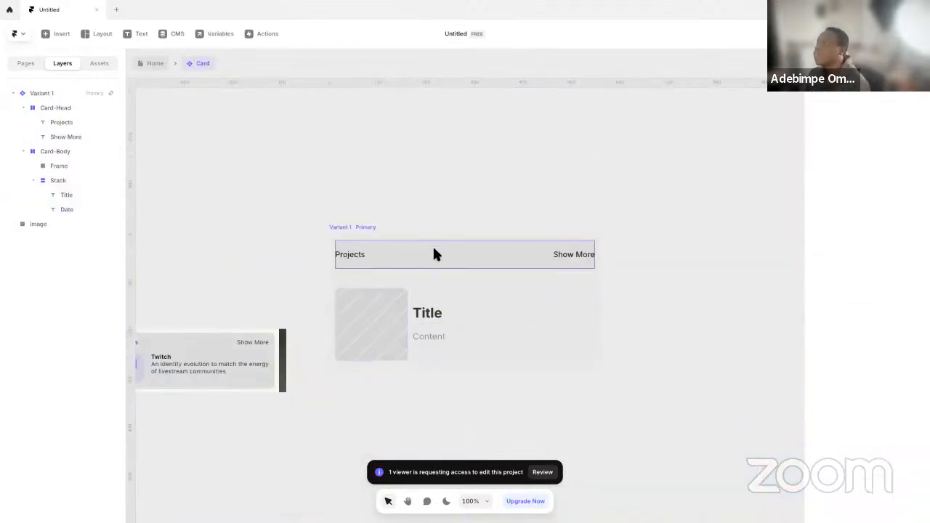
{"action": "left_click", "coordinate": [441, 313]}
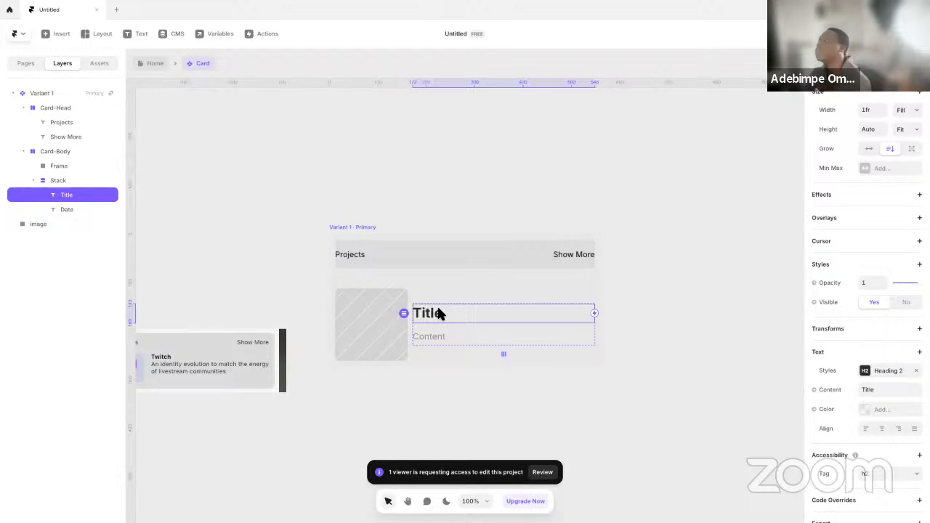
{"action": "left_click", "coordinate": [221, 37]}
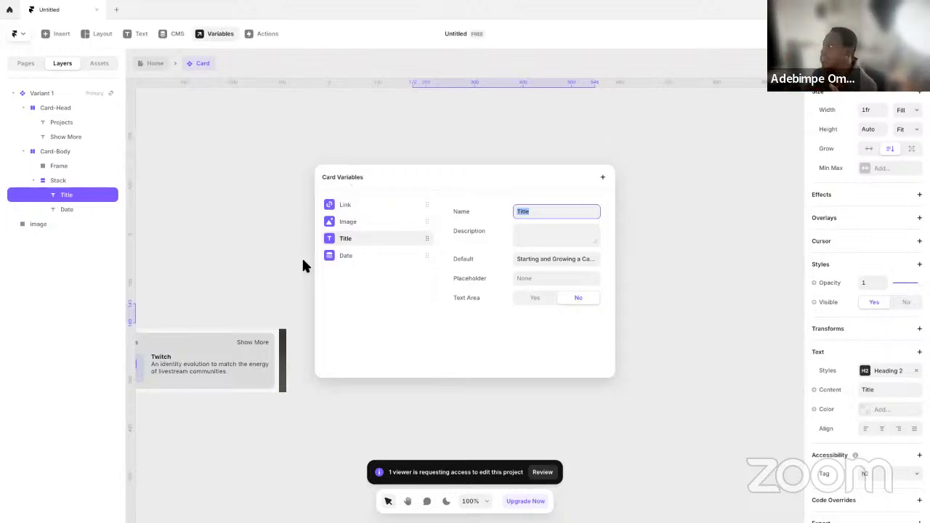
{"action": "left_click", "coordinate": [263, 249]}
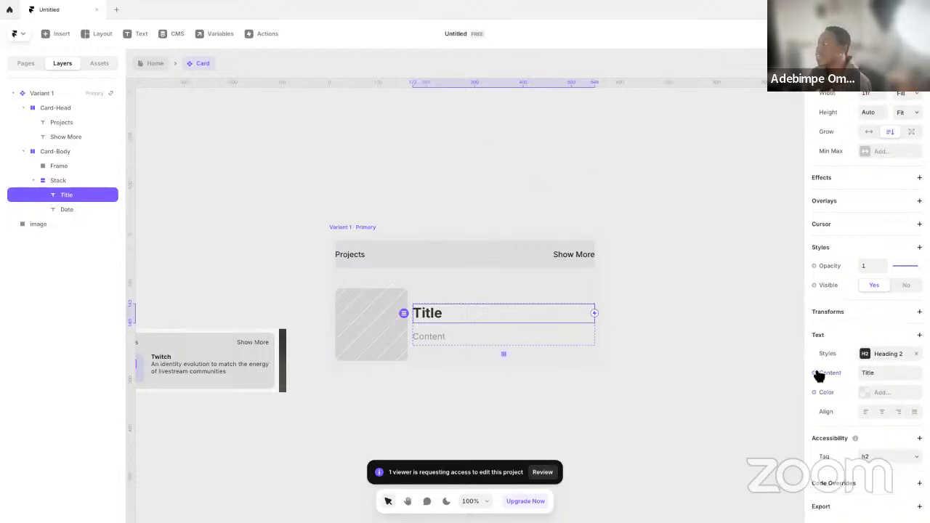
{"action": "left_click", "coordinate": [830, 374]}
{"action": "mouse_move", "coordinate": [842, 416]}
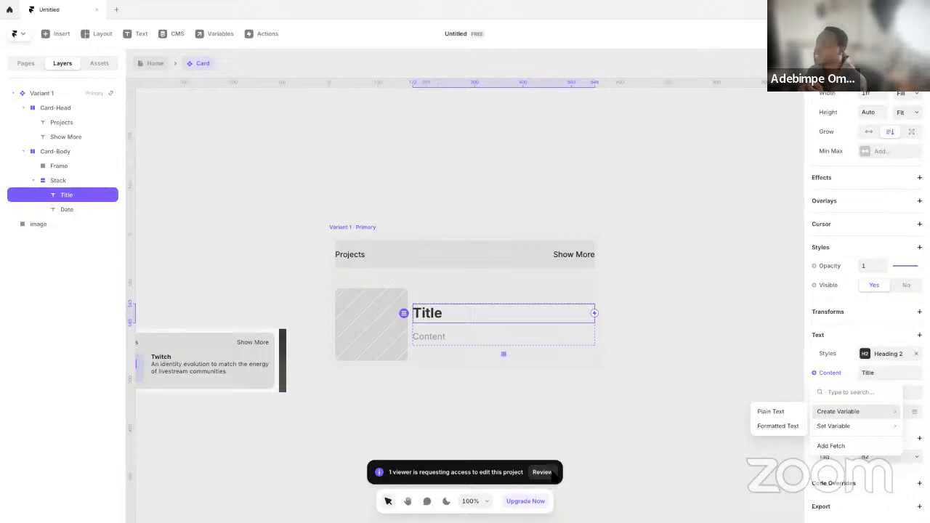
Review the pending access request and grant the requesting viewer edit access to the project
{"action": "left_click", "coordinate": [545, 473]}
{"action": "left_click", "coordinate": [542, 473]}
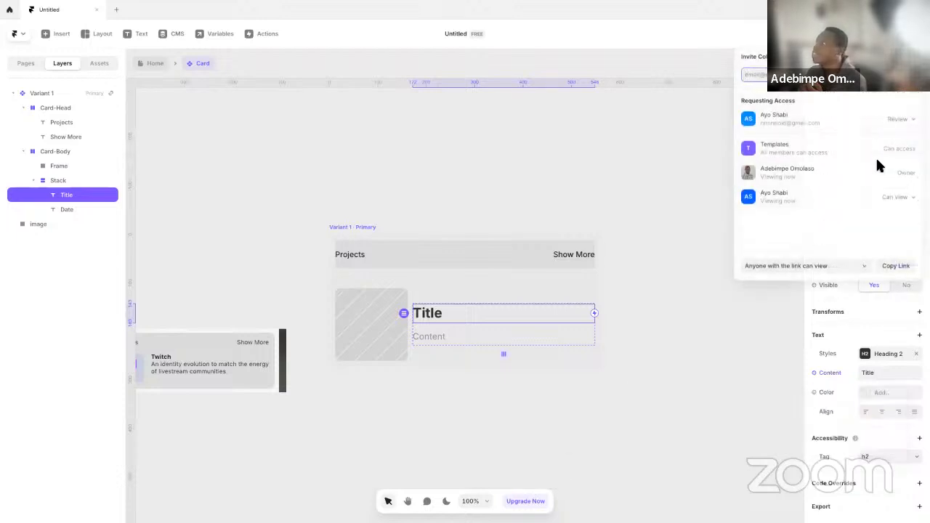
{"action": "left_click", "coordinate": [899, 123]}
{"action": "left_click", "coordinate": [901, 127]}
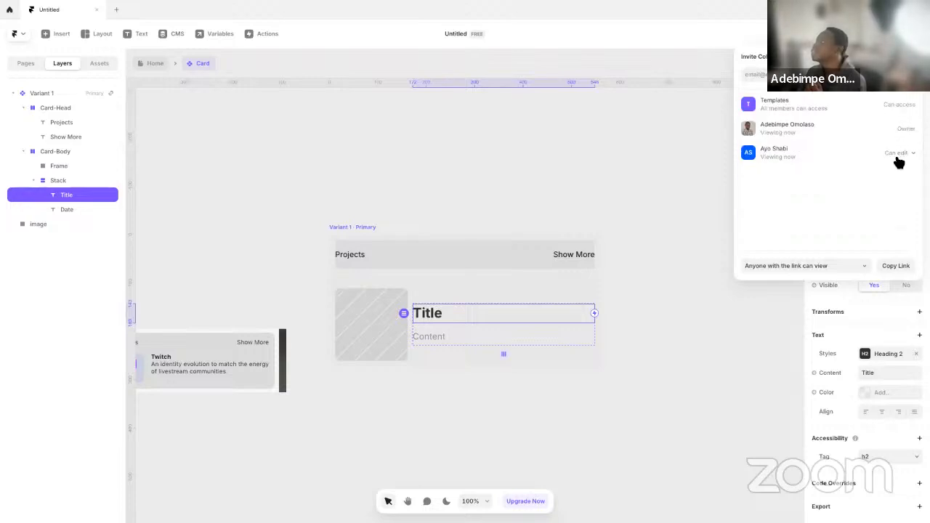
{"action": "left_click", "coordinate": [666, 313]}
{"action": "left_click", "coordinate": [844, 378]}
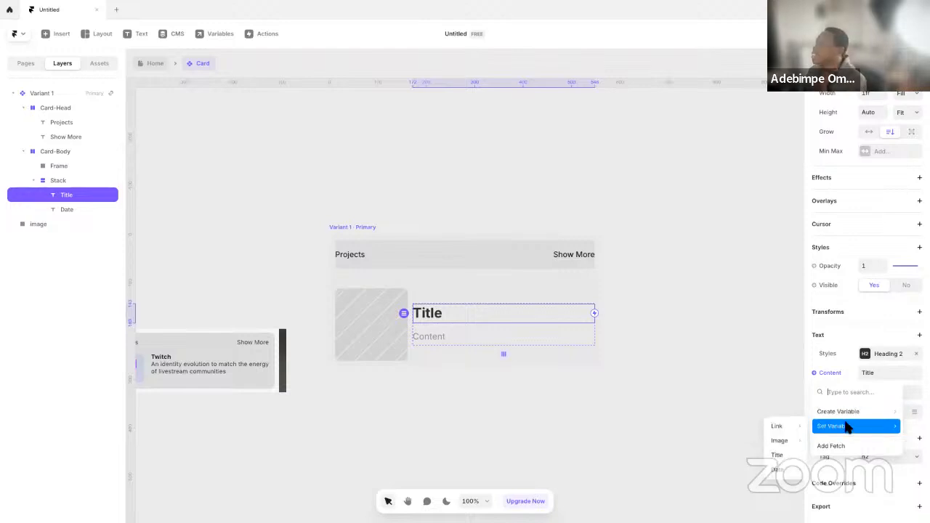
{"action": "left_click", "coordinate": [773, 418]}
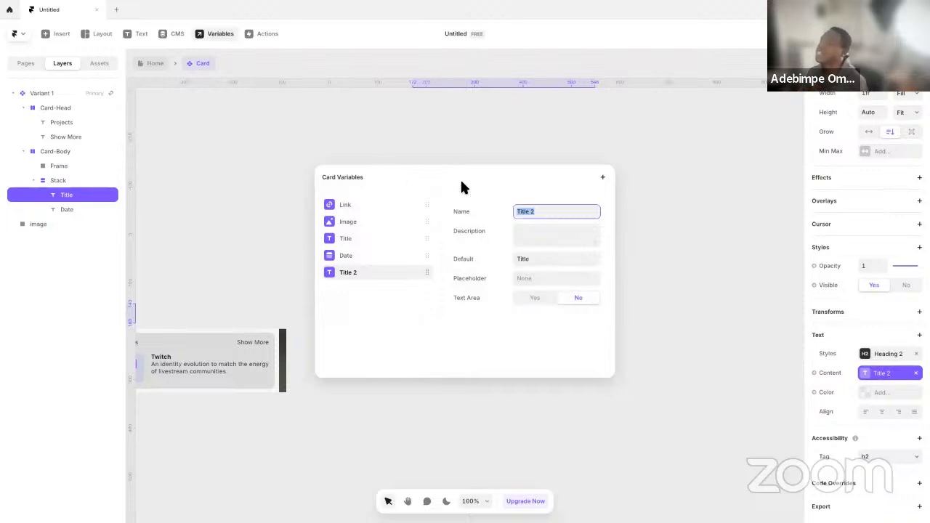
{"action": "right_click", "coordinate": [393, 272]}
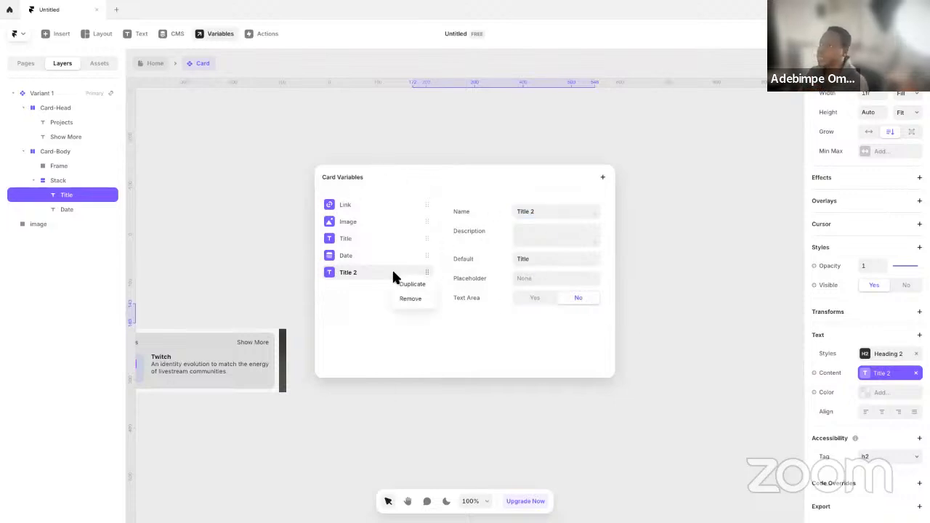
{"action": "left_click", "coordinate": [411, 298]}
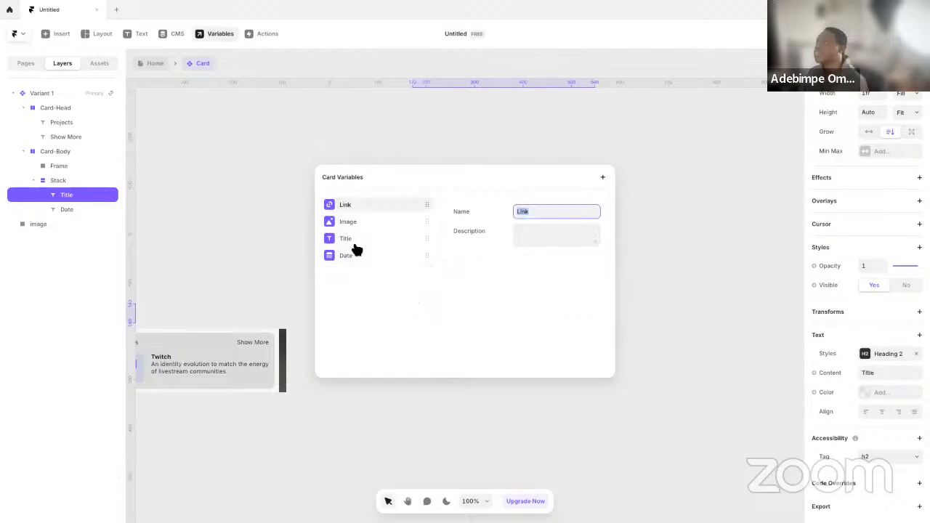
{"action": "left_click", "coordinate": [659, 295]}
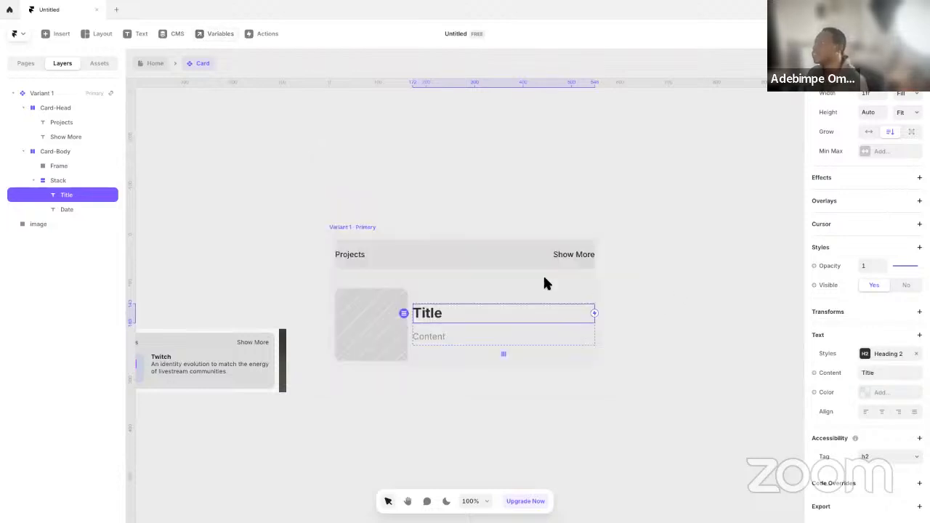
Link the Title text layer's content in Card-Body to the existing Title variable
{"action": "left_click", "coordinate": [830, 373]}
{"action": "mouse_move", "coordinate": [845, 432]}
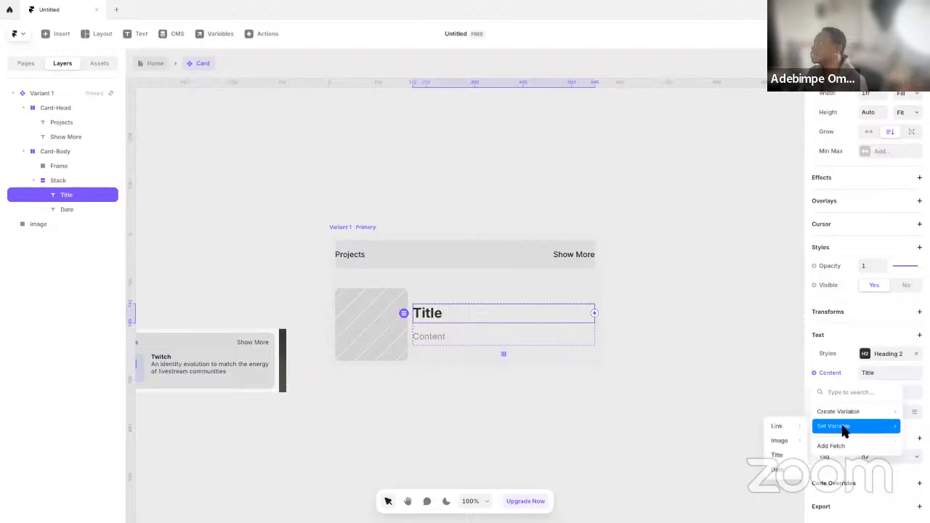
{"action": "left_click", "coordinate": [786, 455]}
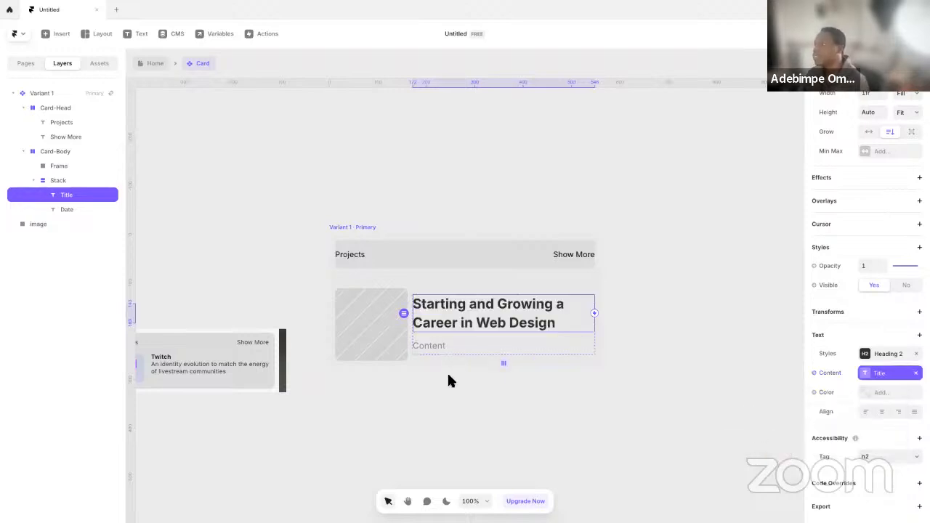
Link the Date text layer's content in Card-Body to the Date variable using the Format Date transform
{"action": "left_click", "coordinate": [435, 345]}
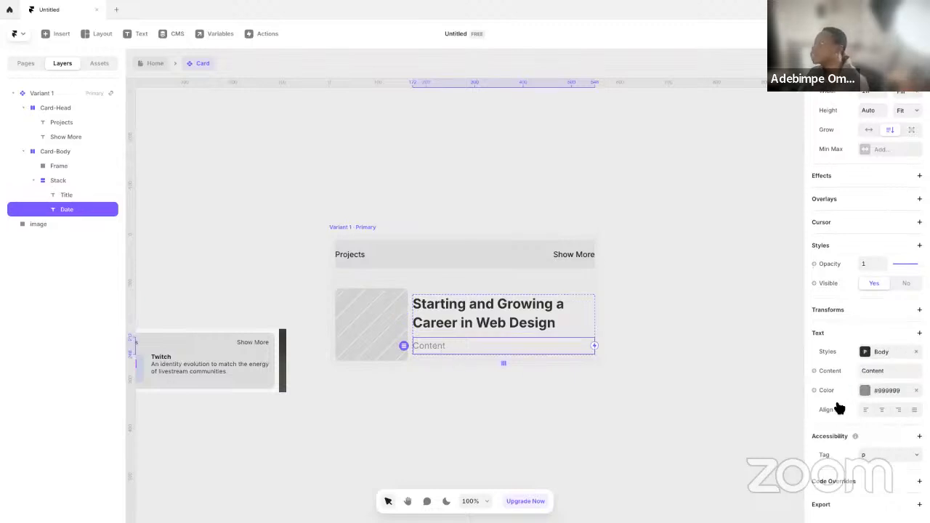
{"action": "left_click", "coordinate": [830, 371]}
{"action": "mouse_move", "coordinate": [818, 434]}
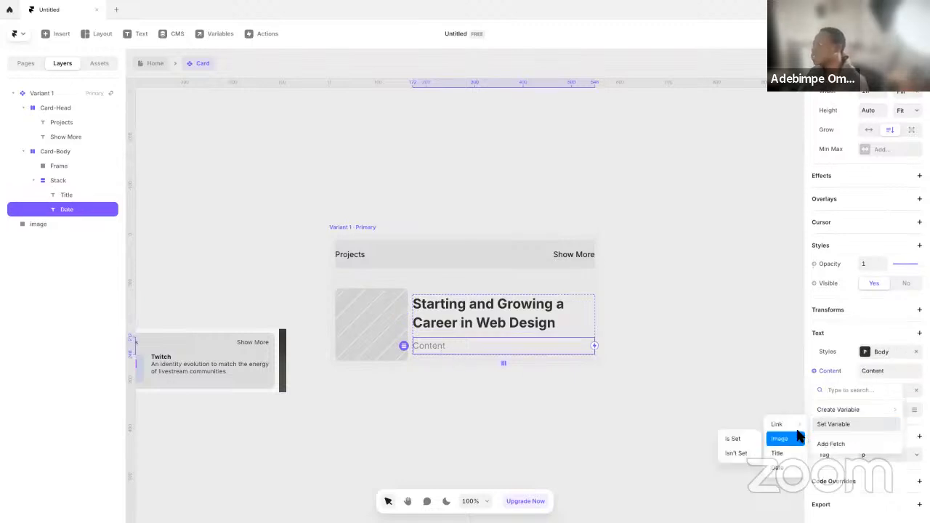
{"action": "mouse_move", "coordinate": [784, 446]}
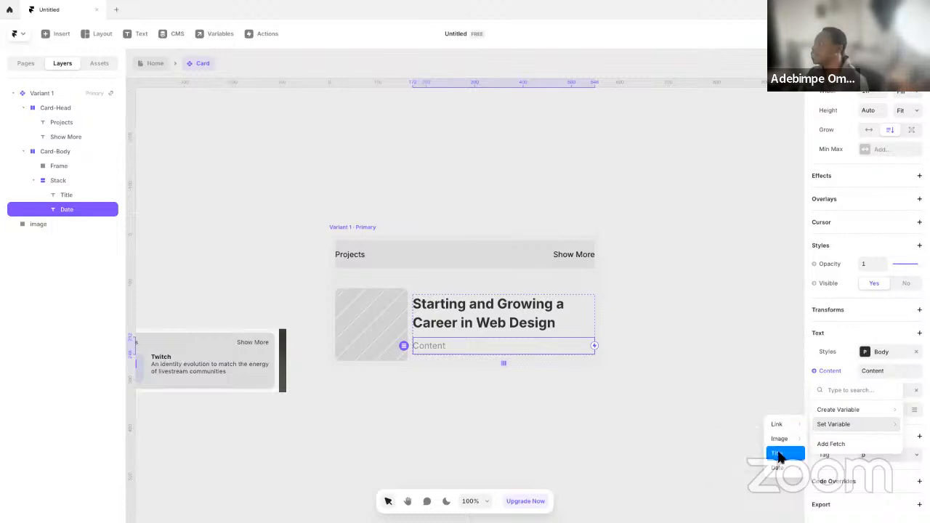
{"action": "mouse_move", "coordinate": [788, 469]}
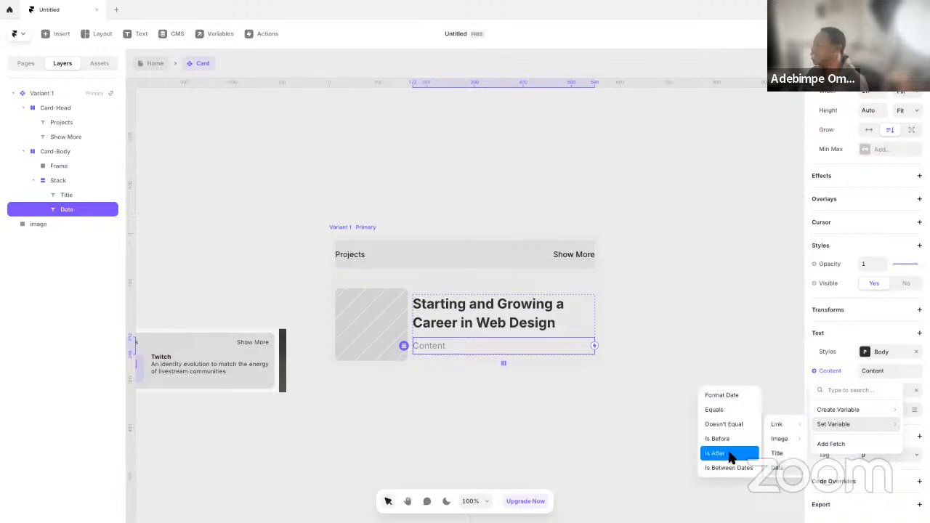
{"action": "left_click", "coordinate": [722, 395]}
{"action": "left_click", "coordinate": [657, 385]}
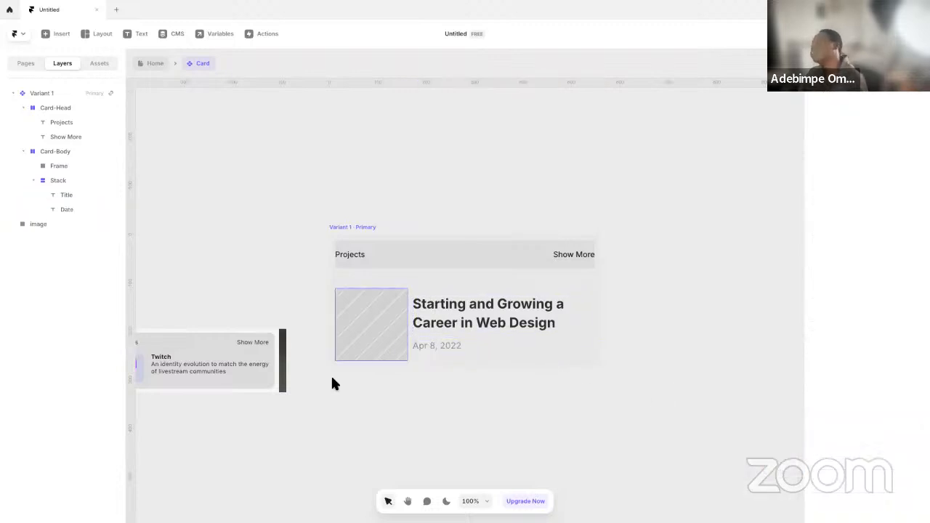
{"action": "left_click", "coordinate": [456, 343]}
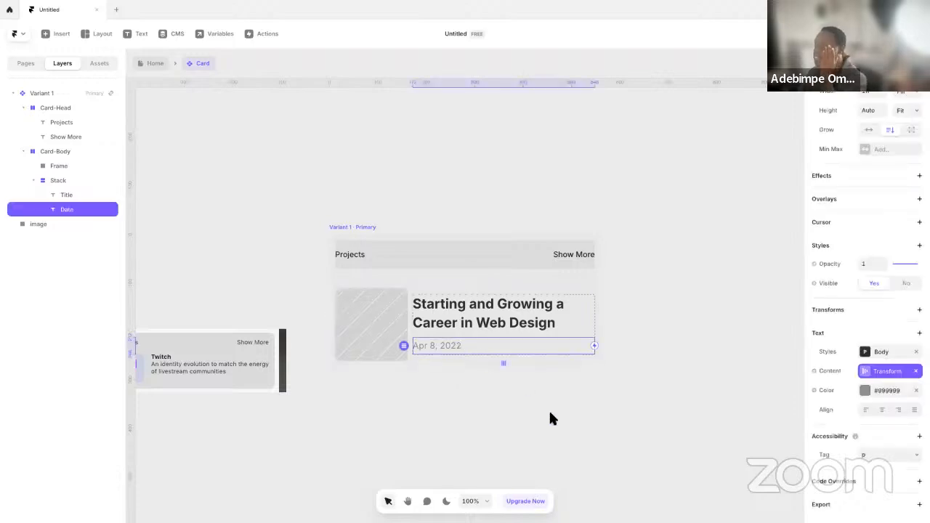
Compare the card with the reference image, and examine the Blog collection's columns and its first item in the CMS
{"action": "scroll", "coordinate": [465, 417], "scroll_direction": "left", "scroll_amount": 5}
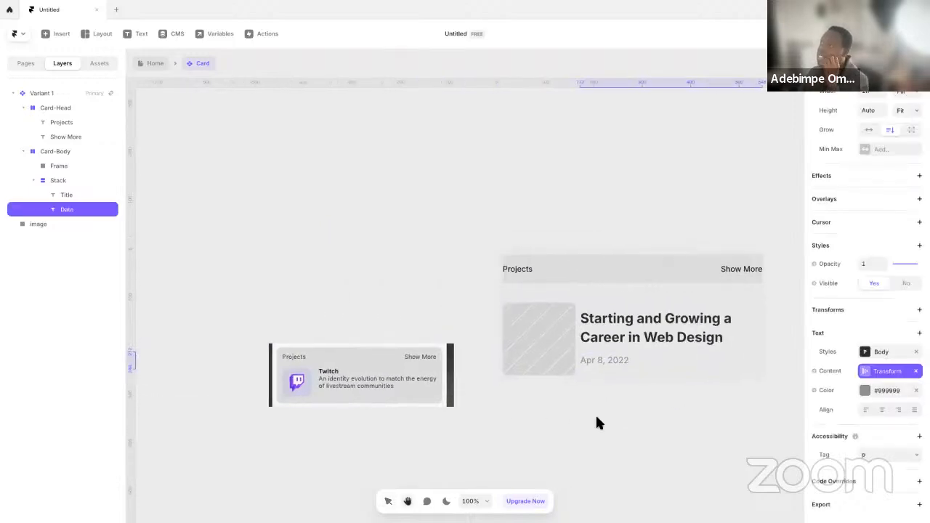
{"action": "left_click", "coordinate": [698, 332]}
{"action": "left_click", "coordinate": [366, 301]}
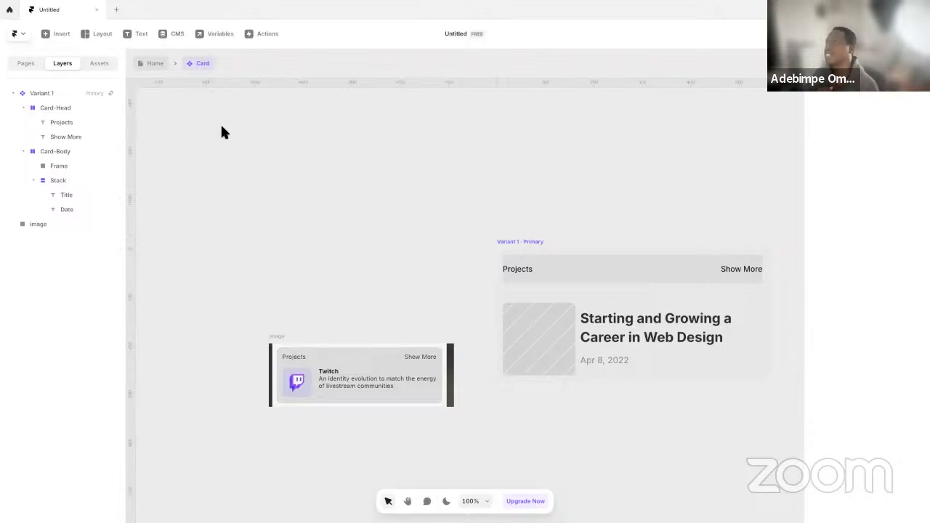
{"action": "left_click", "coordinate": [178, 35]}
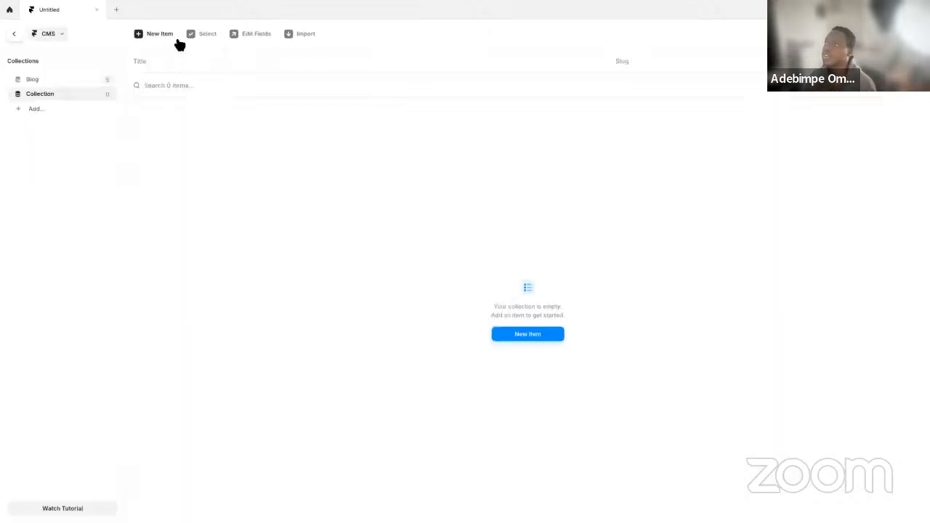
{"action": "left_click", "coordinate": [70, 79]}
{"action": "left_click", "coordinate": [258, 111]}
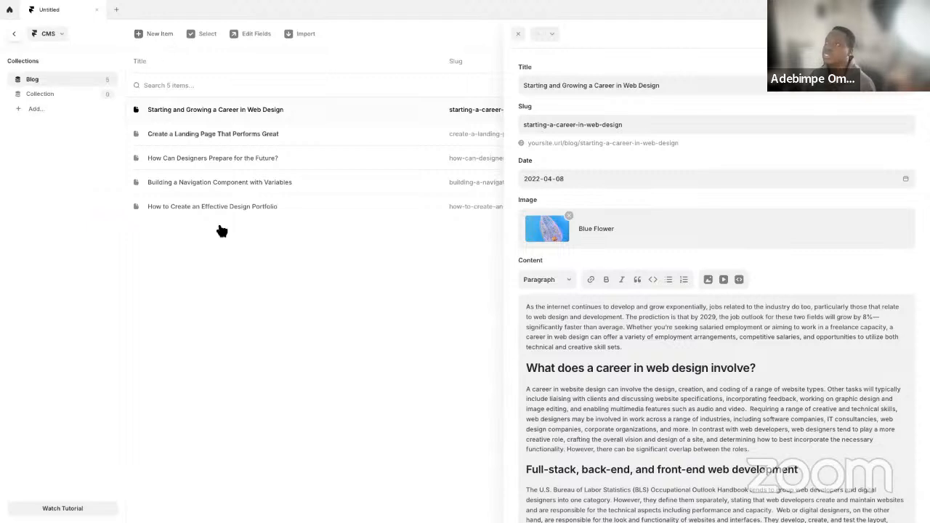
{"action": "key", "text": "Escape"}
{"action": "left_click", "coordinate": [148, 59]}
{"action": "left_click", "coordinate": [280, 256]}
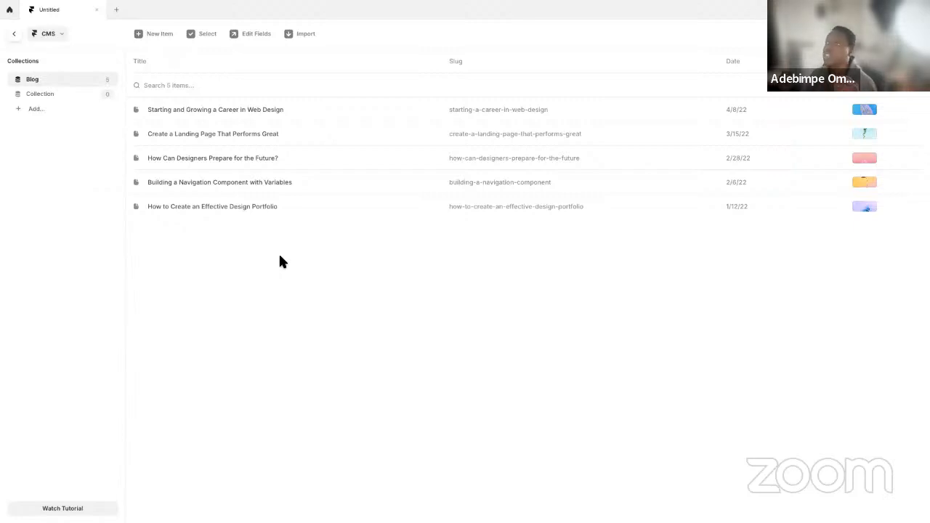
Add a plain text field named Description to the Blog collection's fields
{"action": "left_click", "coordinate": [151, 65]}
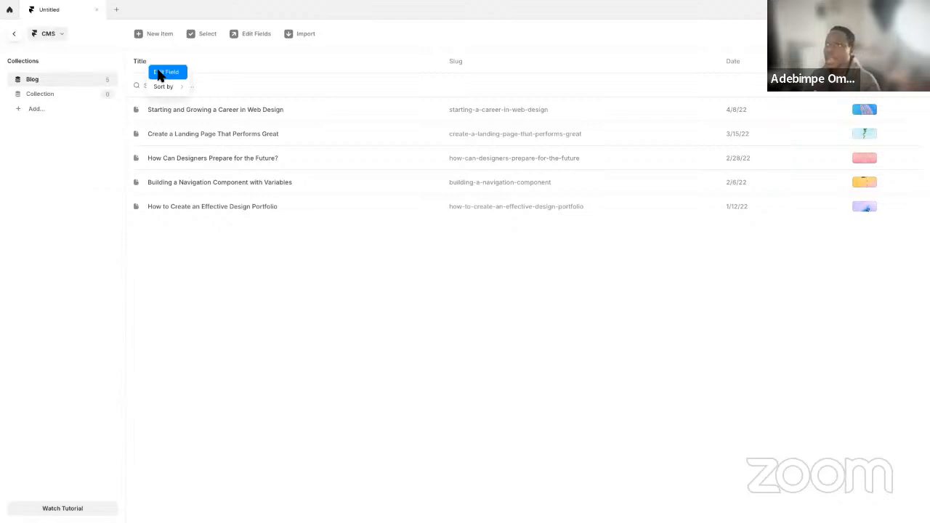
{"action": "left_click", "coordinate": [159, 73]}
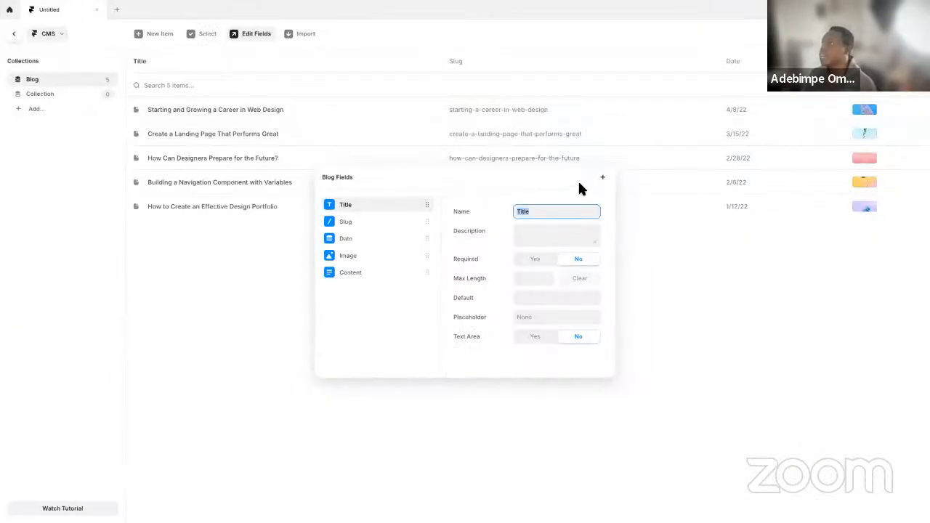
{"action": "left_click", "coordinate": [603, 179]}
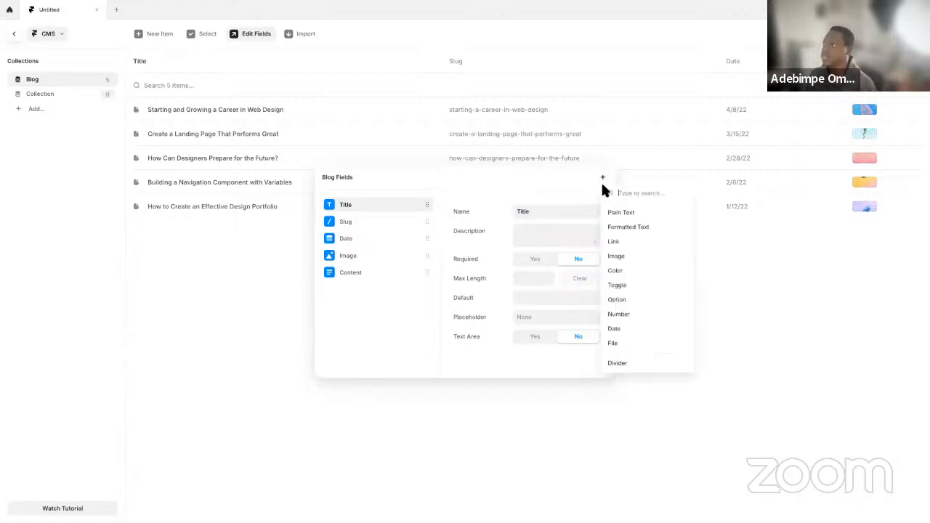
{"action": "left_click", "coordinate": [629, 212]}
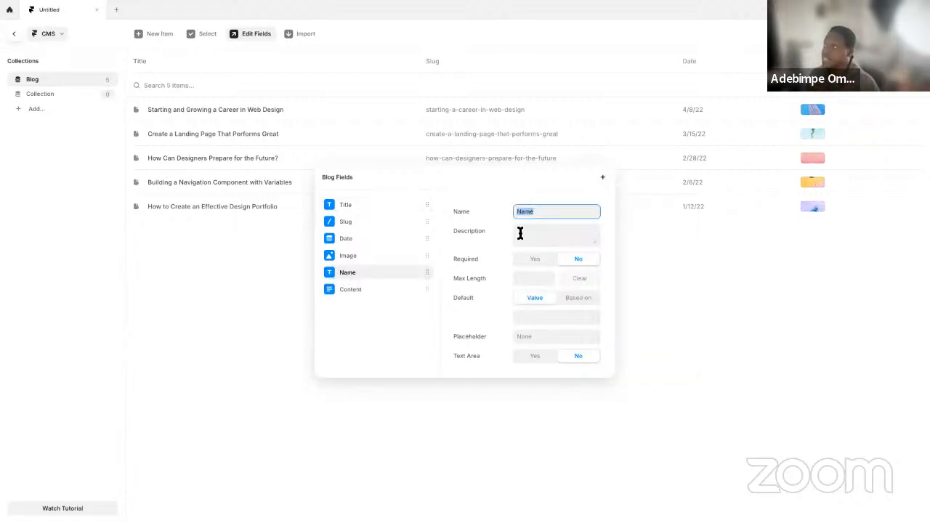
{"action": "type", "text": "Descr"}
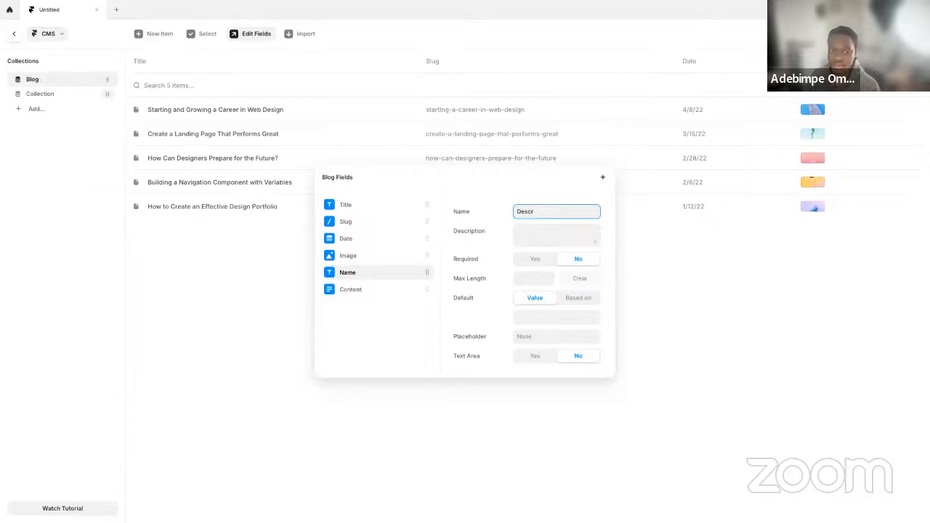
{"action": "type", "text": "iption"}
{"action": "key", "text": "BackSpace"}
{"action": "key", "text": "BackSpace"}
{"action": "key", "text": "BackSpace"}
{"action": "key", "text": "BackSpace"}
{"action": "key", "text": "BackSpace"}
{"action": "key", "text": "BackSpace"}
{"action": "type", "text": "ipot"}
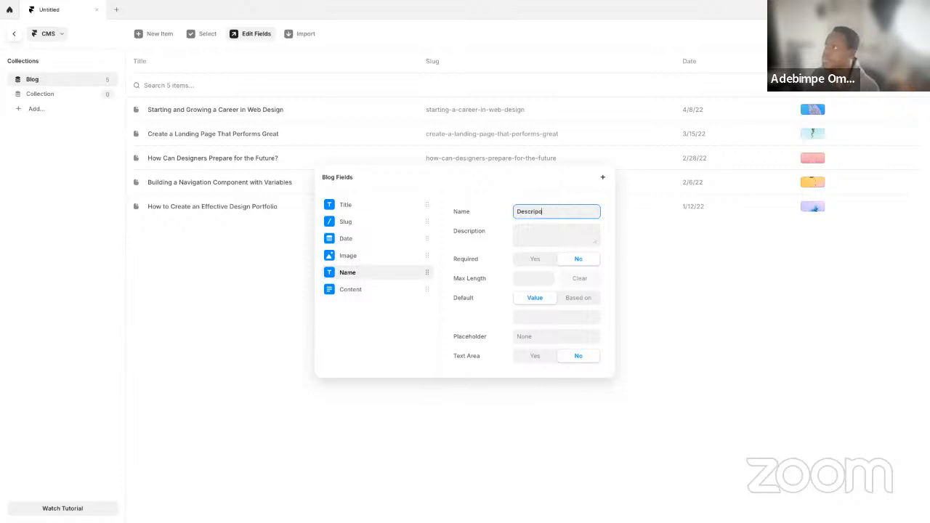
{"action": "type", "text": "ion"}
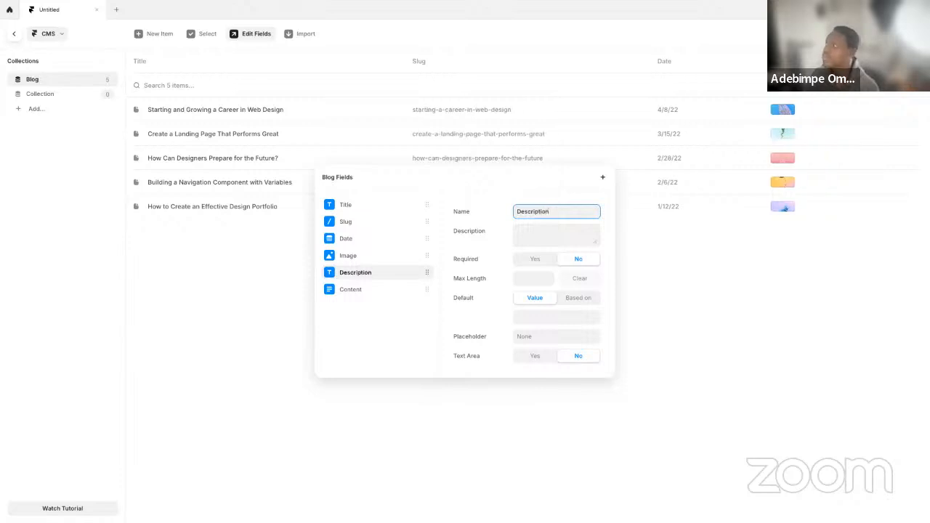
{"action": "left_click", "coordinate": [216, 262]}
Switch to the PORTO ROCHA site in the browser and open the Sundance Film Festival project for reference
{"action": "key", "text": "ctrl+Left"}
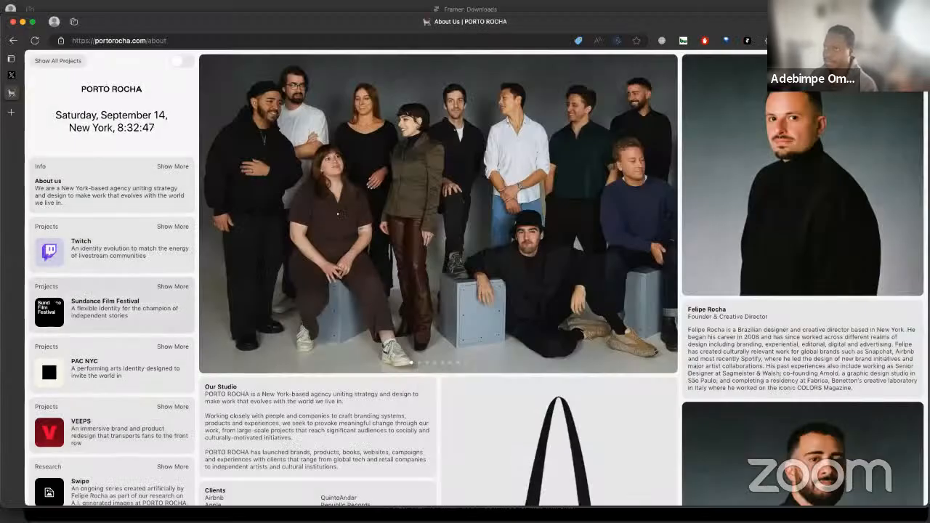
{"action": "left_click", "coordinate": [95, 300]}
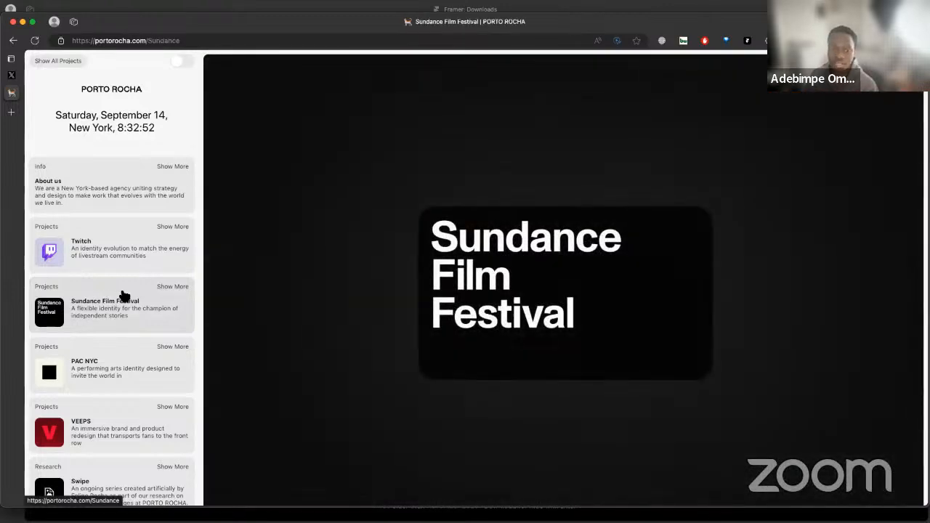
Look through the Sundance Film Festival project page's images and layout sections
{"action": "scroll", "coordinate": [489, 312], "scroll_direction": "down", "scroll_amount": 15}
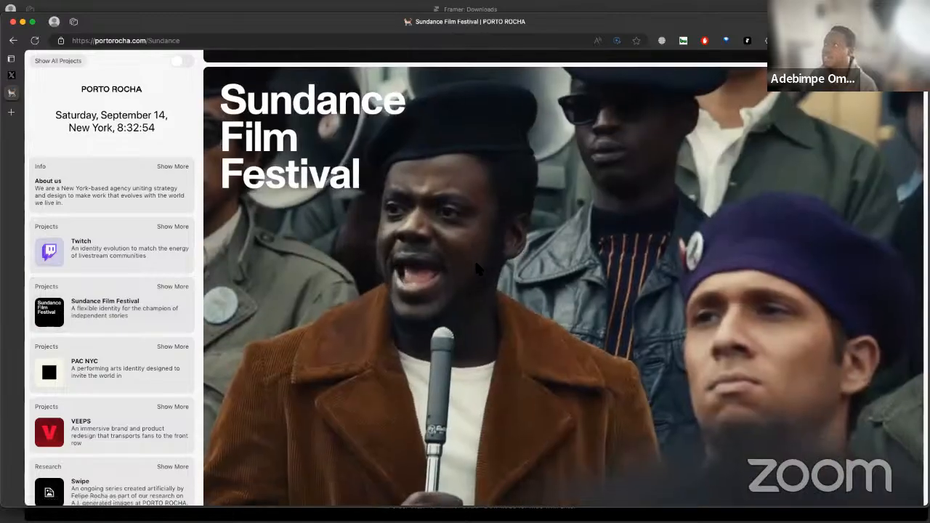
{"action": "scroll", "coordinate": [478, 266], "scroll_direction": "down", "scroll_amount": 10}
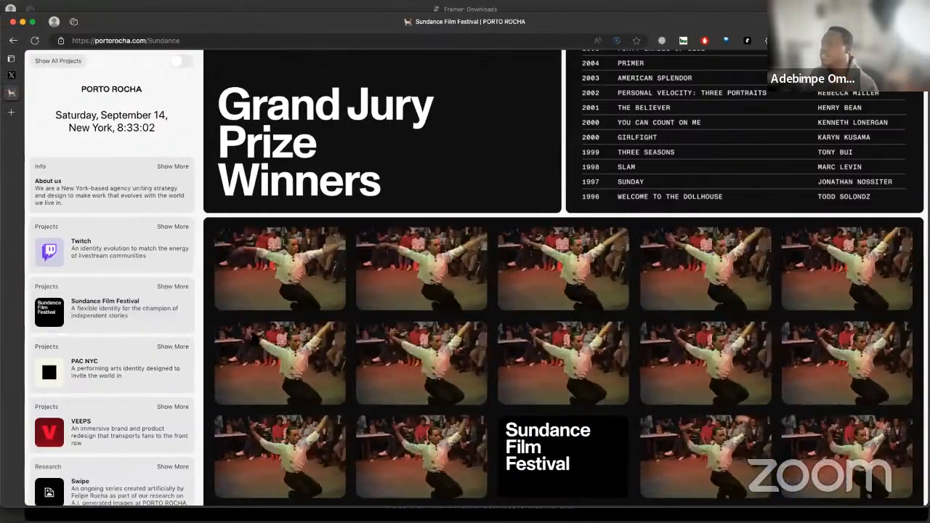
Switch to Framer, open the Blog collection's fields for editing and view the Slug field's settings
{"action": "key", "text": "ctrl+Right"}
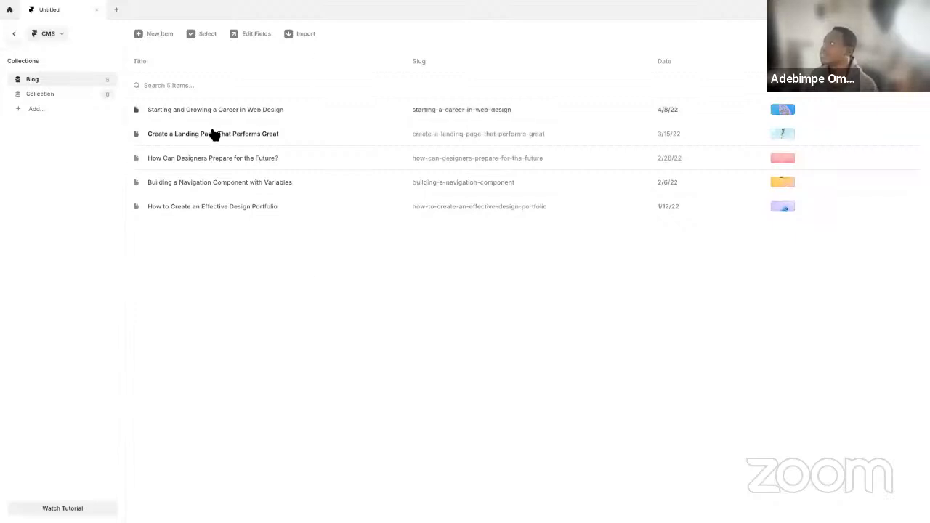
{"action": "left_click", "coordinate": [198, 61]}
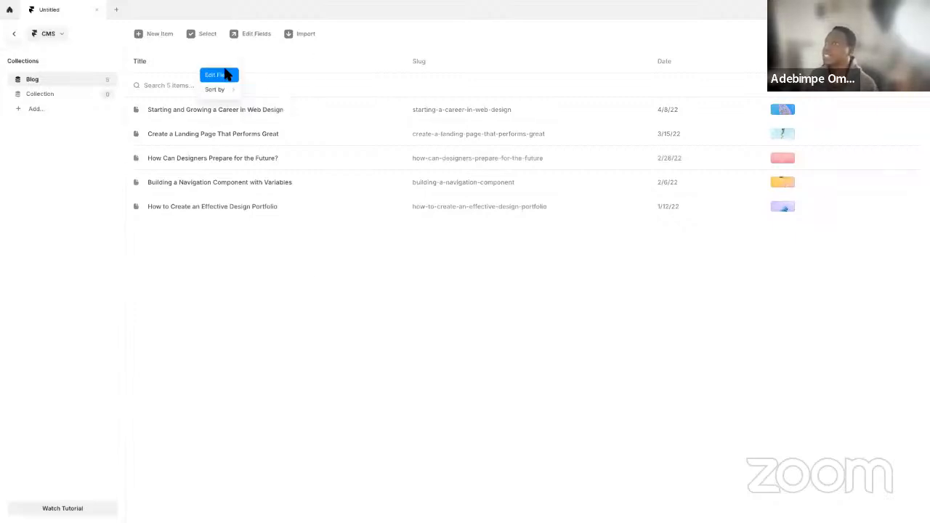
{"action": "left_click", "coordinate": [218, 75]}
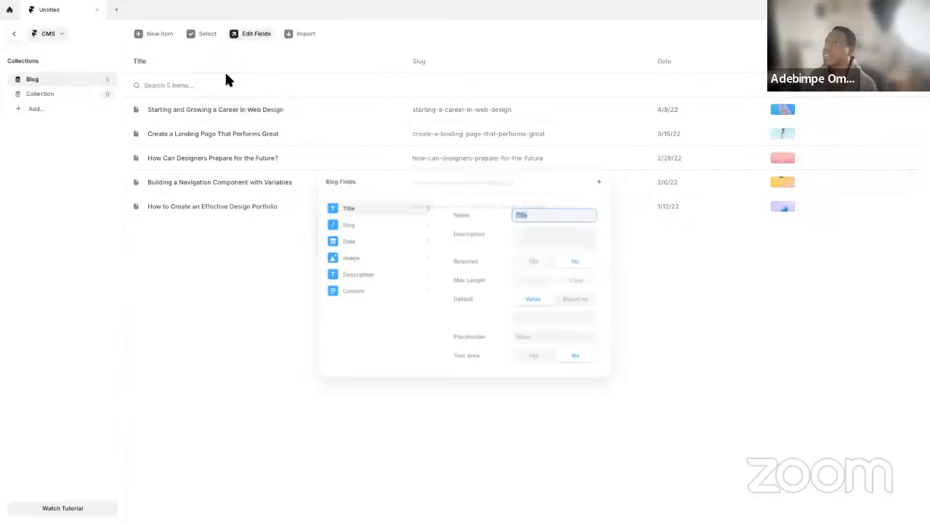
{"action": "left_click", "coordinate": [365, 226]}
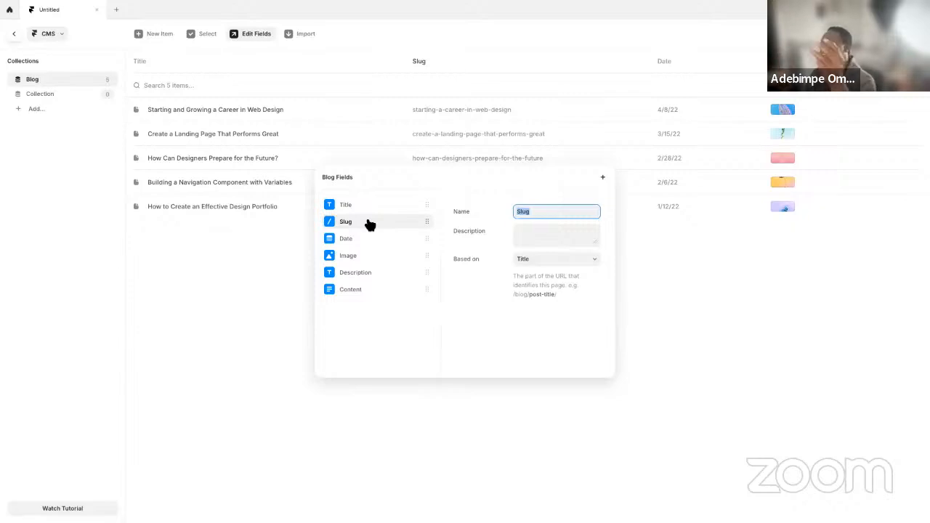
Switch back to the PORTO ROCHA site in the browser and look through the Twitch project page
{"action": "key", "text": "ctrl+Left"}
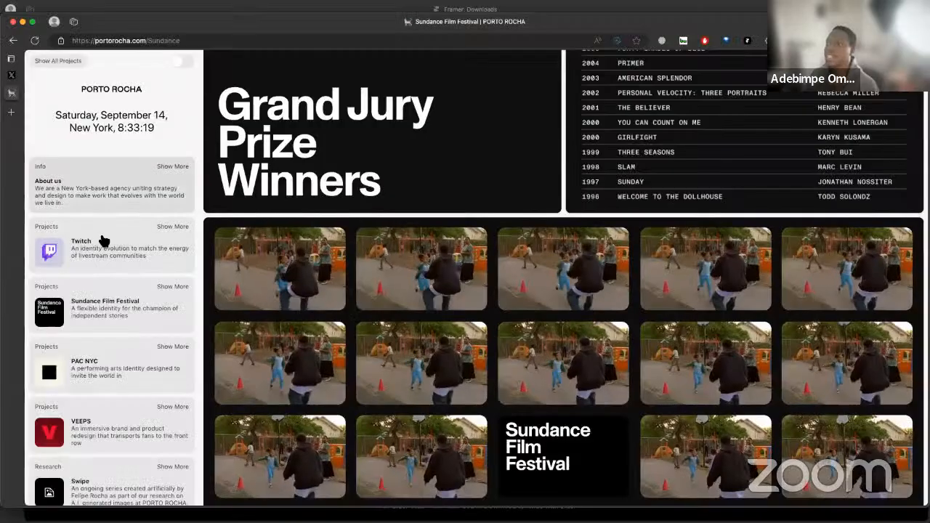
{"action": "left_click", "coordinate": [150, 253]}
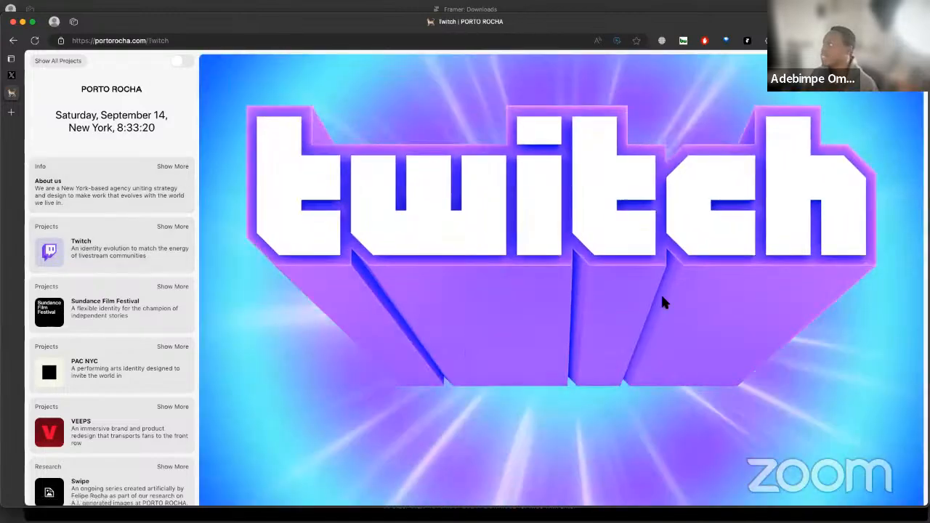
{"action": "scroll", "coordinate": [512, 346], "scroll_direction": "down", "scroll_amount": 10}
{"action": "scroll", "coordinate": [412, 335], "scroll_direction": "down", "scroll_amount": 3}
Switch to Framer and remove the Date field from the Blog collection's fields
{"action": "key", "text": "ctrl+Right"}
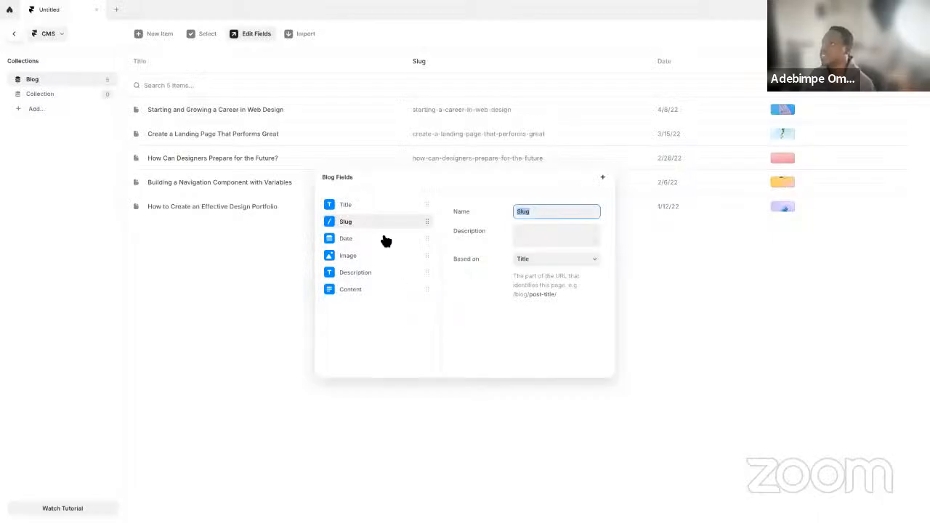
{"action": "left_click", "coordinate": [370, 240]}
{"action": "right_click", "coordinate": [370, 240]}
{"action": "left_click", "coordinate": [402, 264]}
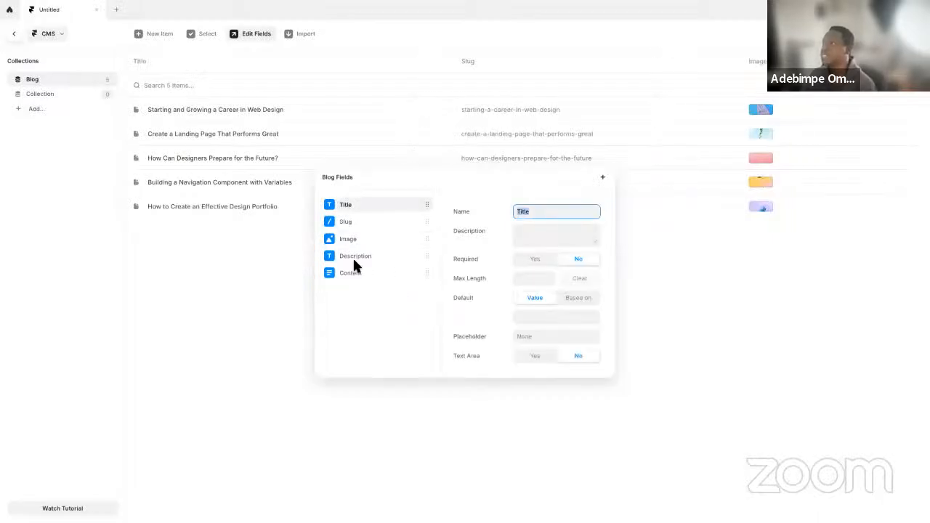
Check the Image and Description fields, remove the Content field from the Blog collection, and close the field editor
{"action": "left_click", "coordinate": [359, 243]}
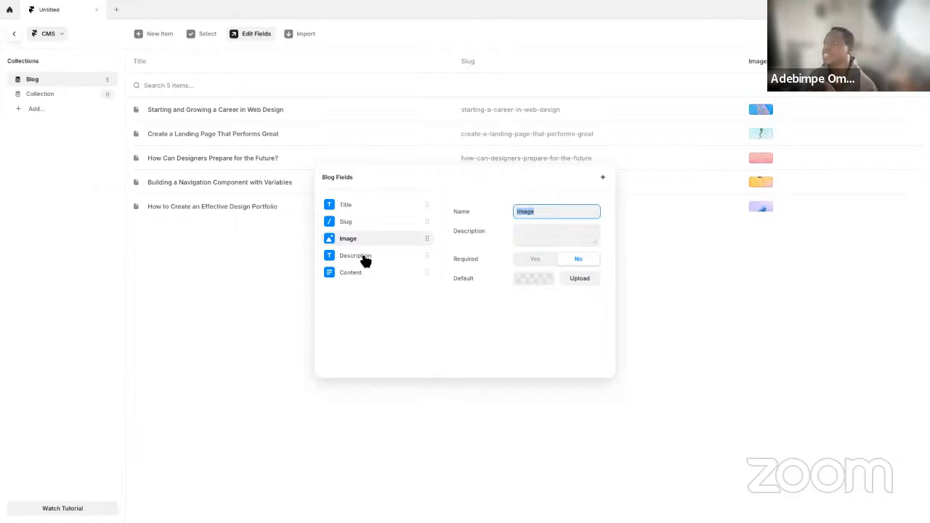
{"action": "left_click", "coordinate": [361, 260]}
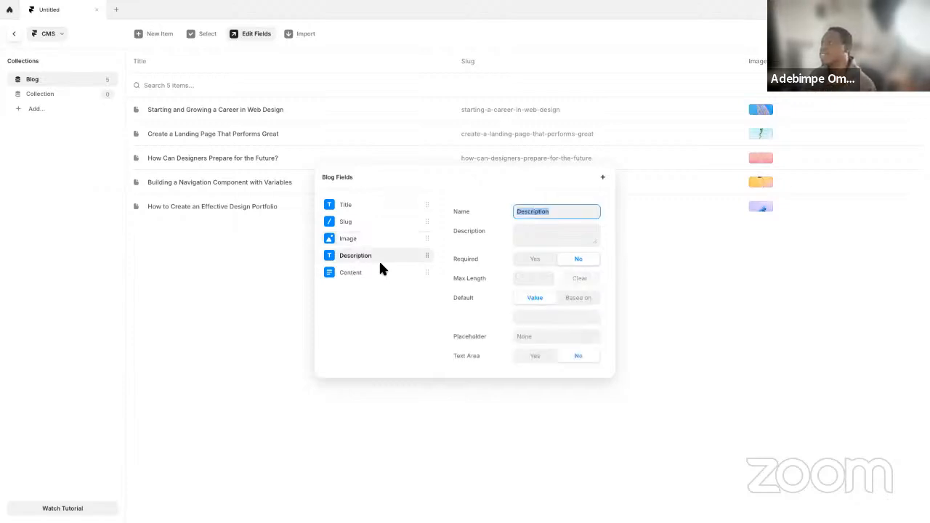
{"action": "left_click", "coordinate": [375, 277]}
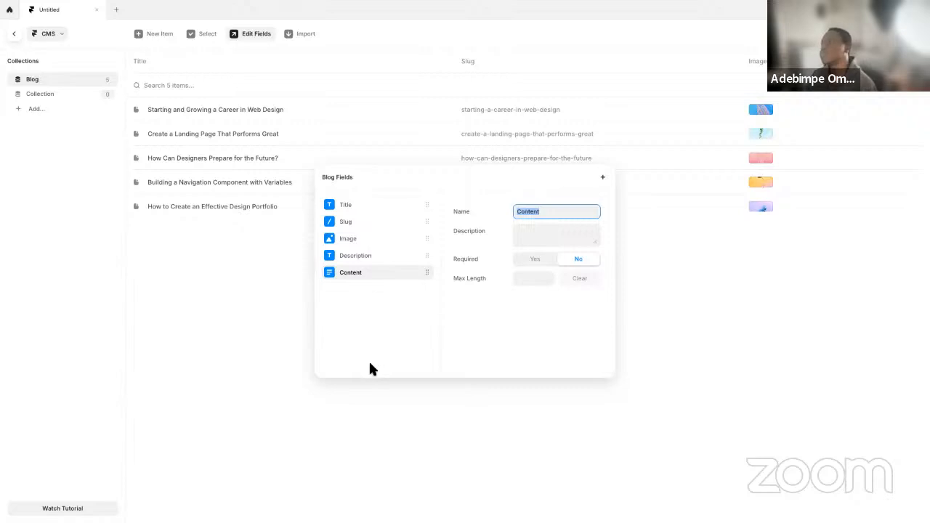
{"action": "right_click", "coordinate": [378, 279]}
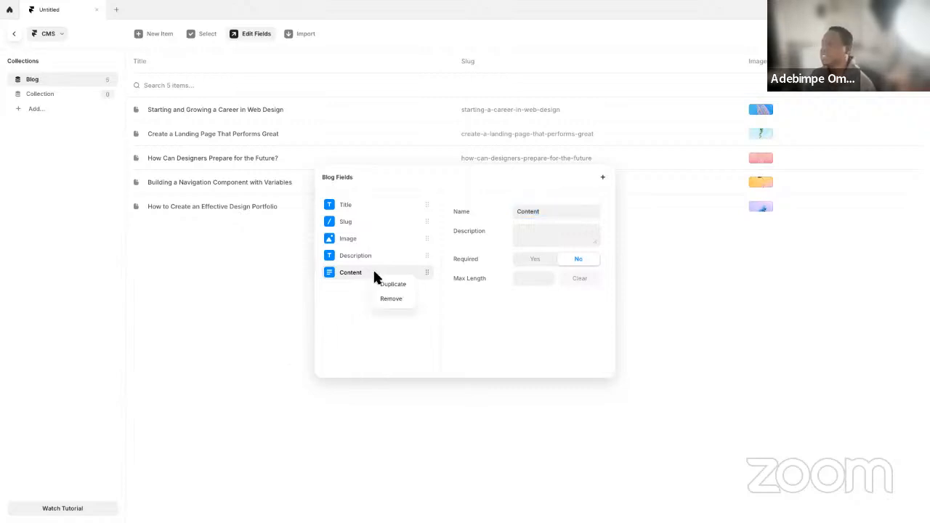
{"action": "left_click", "coordinate": [393, 299]}
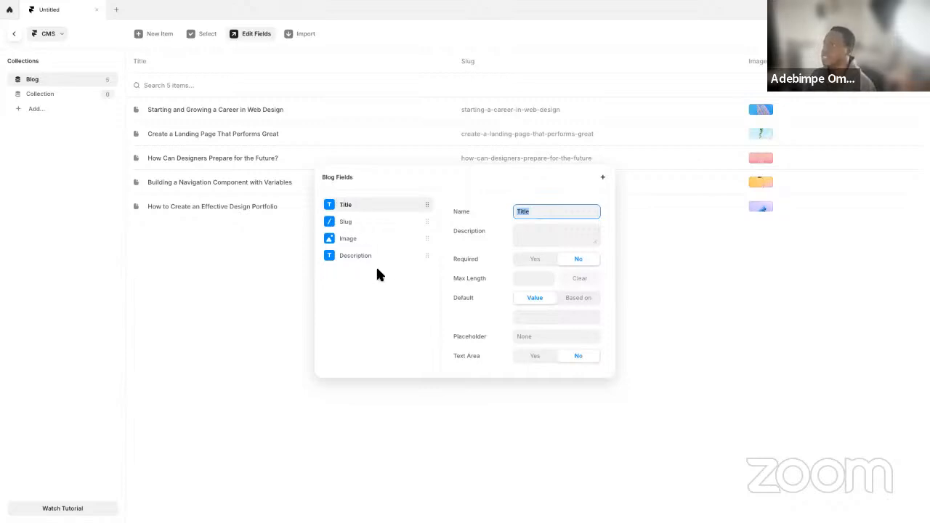
{"action": "left_click", "coordinate": [261, 268]}
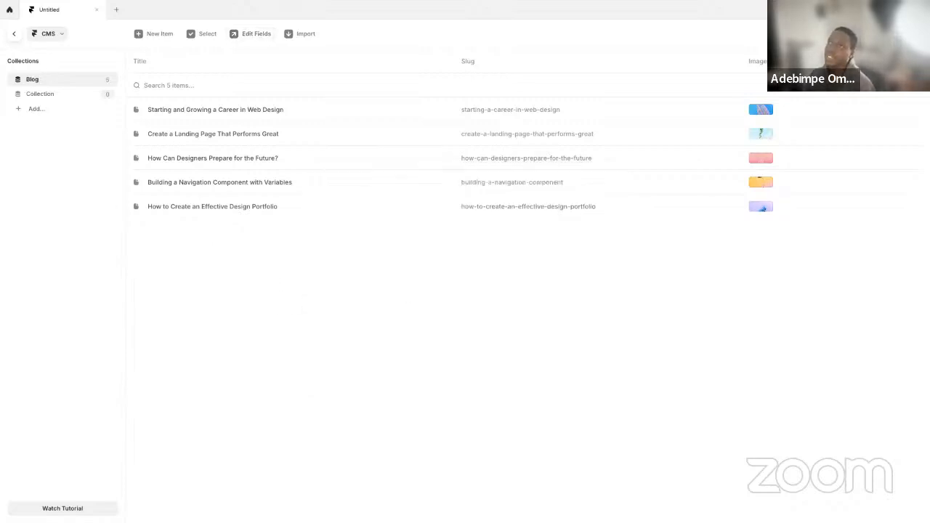
Return to the Card component's canvas and check its Title text layer against the Twitch reference image
{"action": "left_click", "coordinate": [14, 35]}
{"action": "left_click_drag", "start_coordinate": [588, 361], "coordinate": [424, 356]}
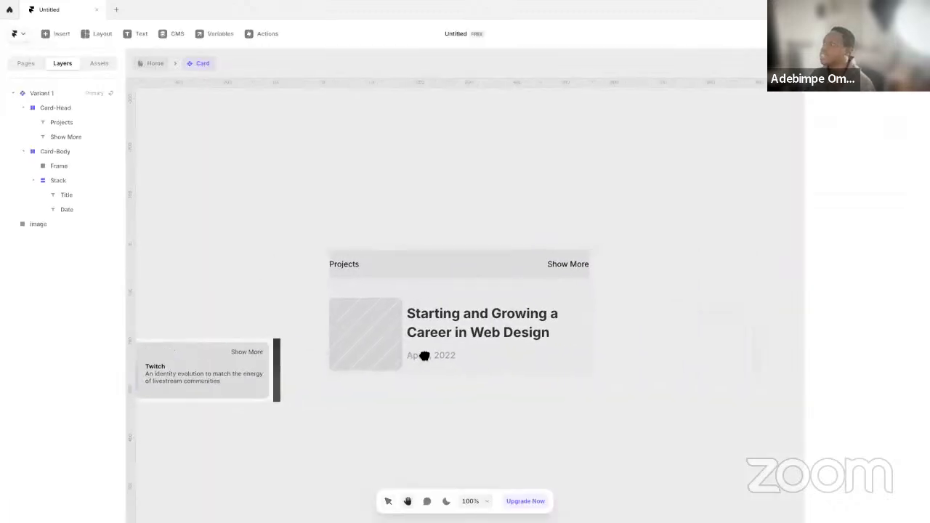
{"action": "left_click", "coordinate": [478, 332]}
{"action": "left_click_drag", "start_coordinate": [441, 436], "coordinate": [567, 419]}
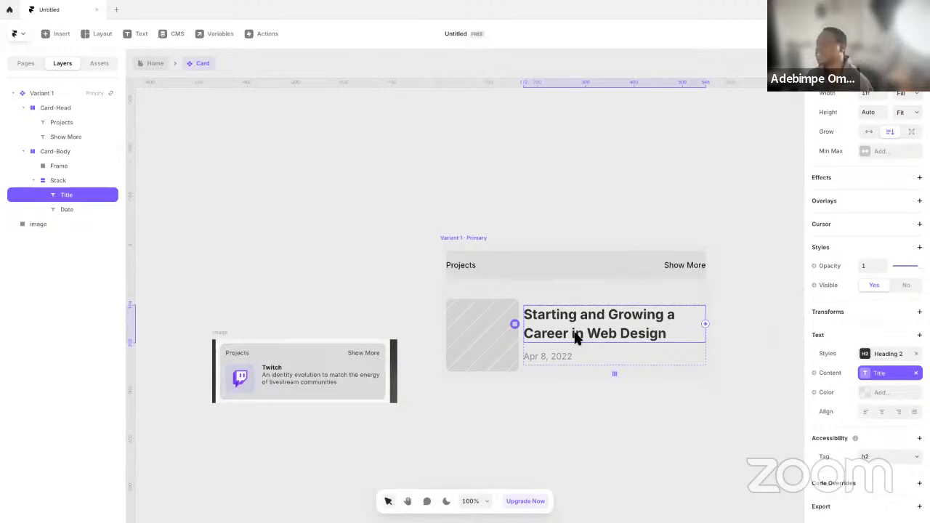
Open the Blog collection's first item in the CMS and select its title text
{"action": "left_click", "coordinate": [178, 37]}
{"action": "left_click", "coordinate": [215, 111]}
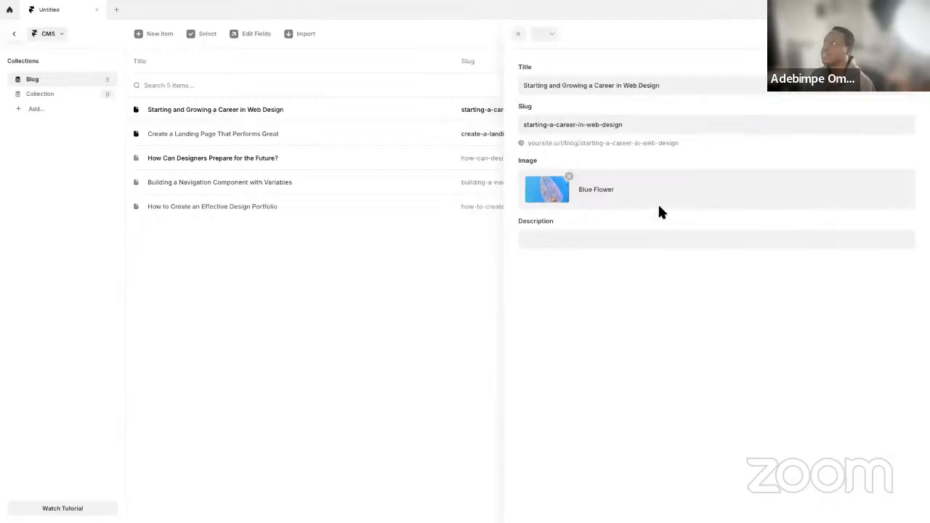
{"action": "triple_click", "coordinate": [671, 88]}
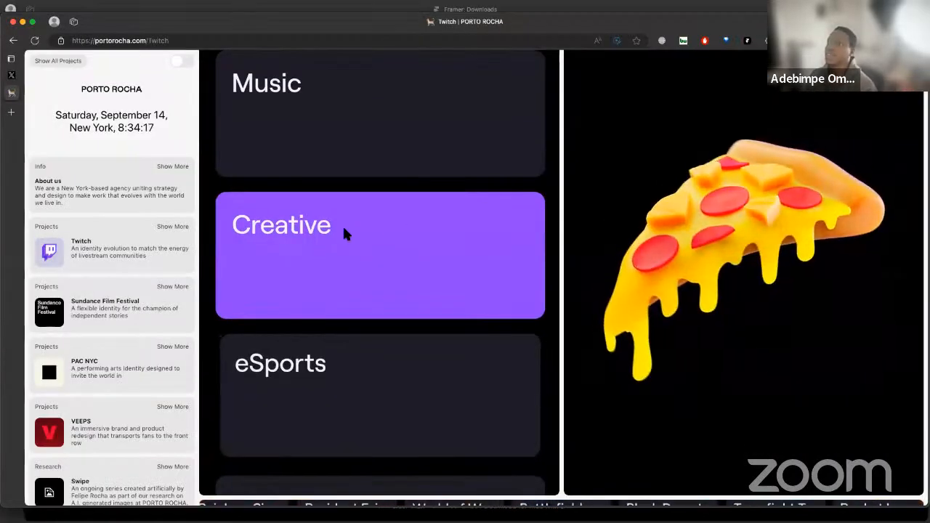
Switch to Microsoft Edge, open a new tab, and move the browser from its full-screen space onto Desktop 2
{"action": "scroll", "coordinate": [342, 224], "scroll_direction": "down", "scroll_amount": 2}
{"action": "key", "text": "ctrl+Up"}
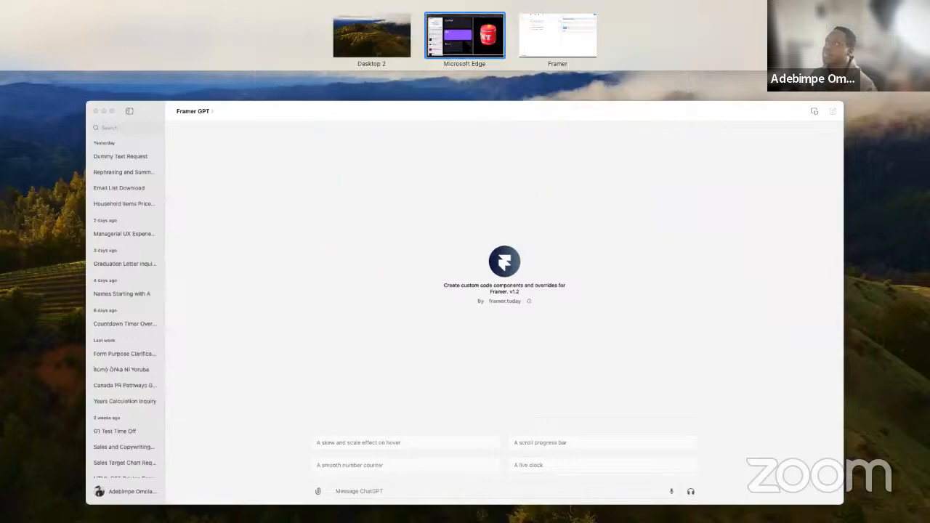
{"action": "left_click", "coordinate": [464, 42]}
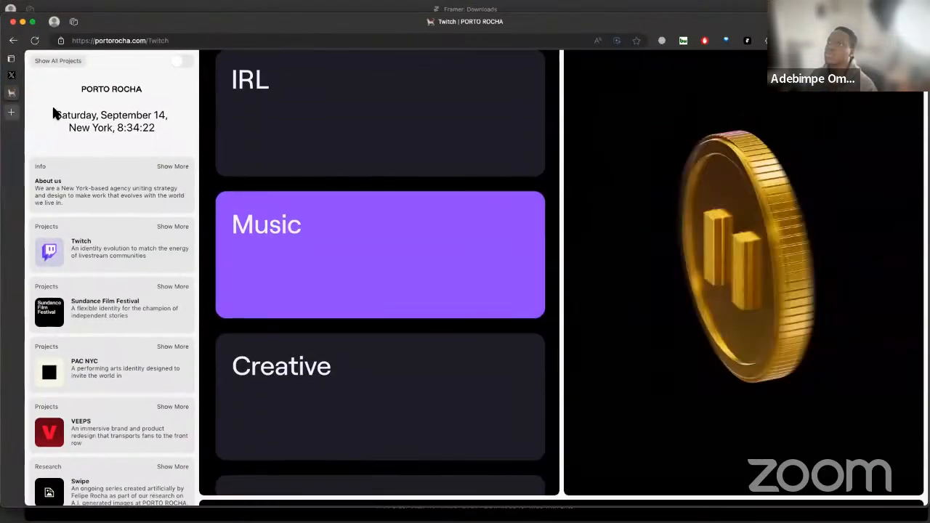
{"action": "key", "text": "ctrl+Up"}
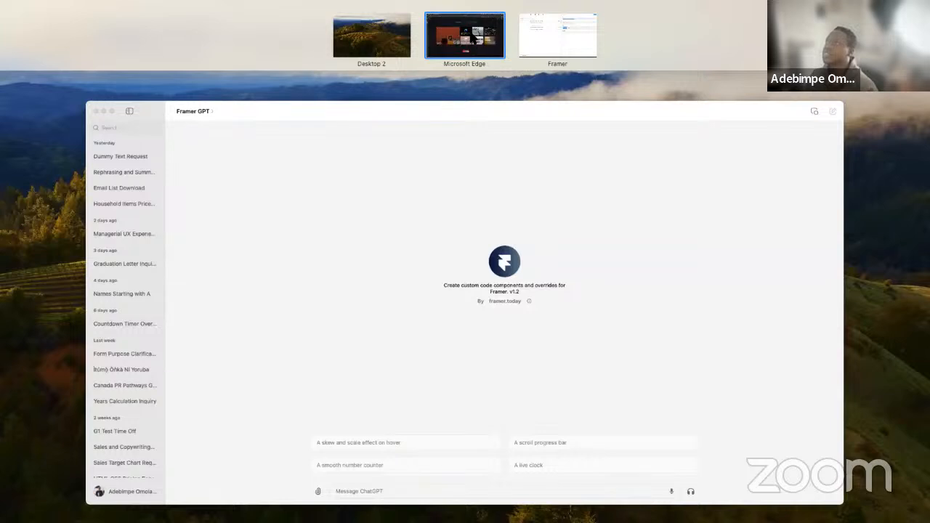
{"action": "left_click_drag", "start_coordinate": [470, 36], "coordinate": [225, 218]}
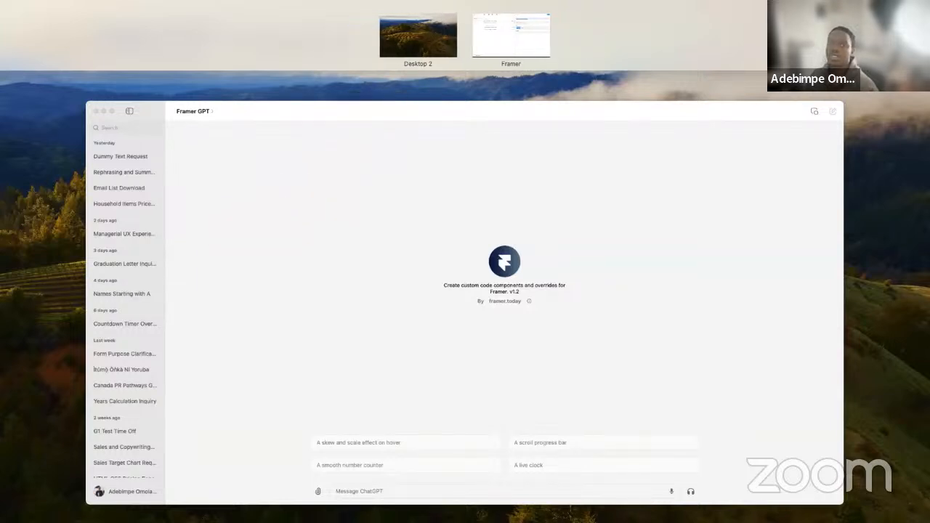
{"action": "key", "text": "ctrl+Up"}
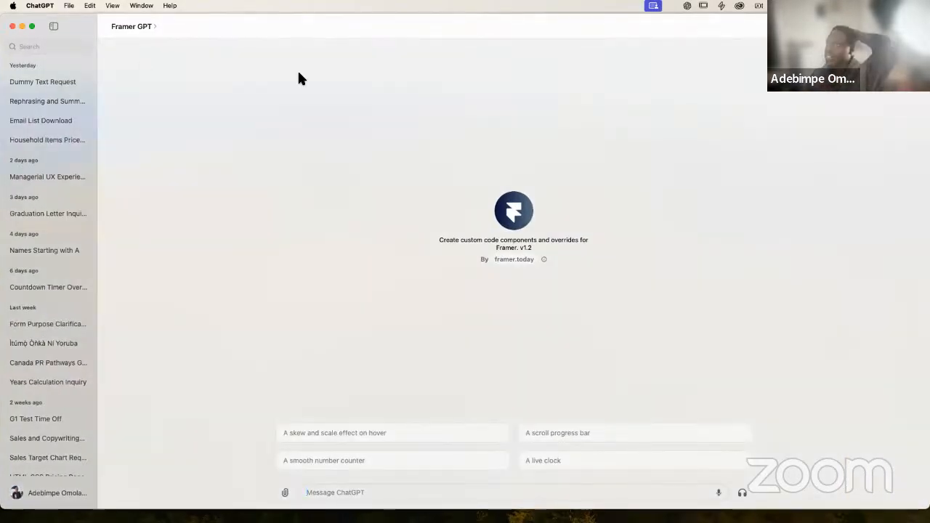
Switch back to Framer and change the first Blog item's title to Twitch
{"action": "key", "text": "ctrl+Right"}
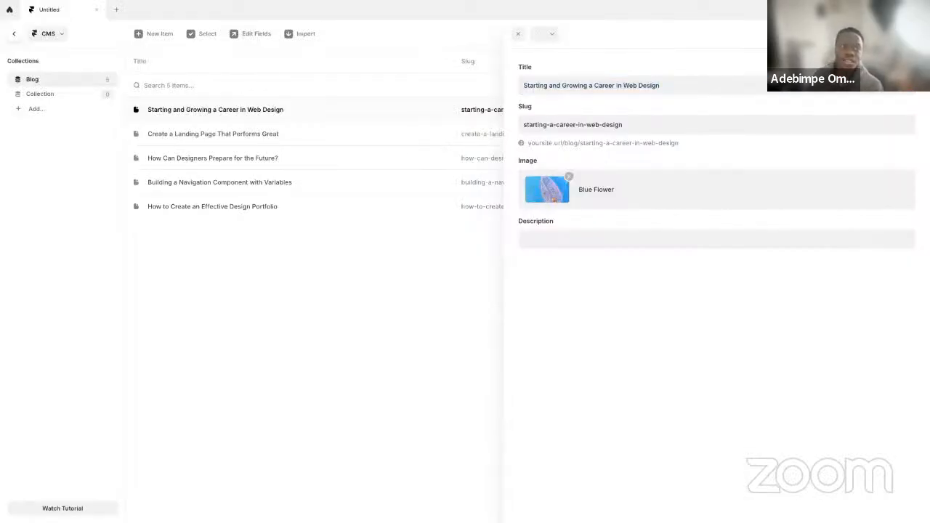
{"action": "left_click", "coordinate": [652, 87]}
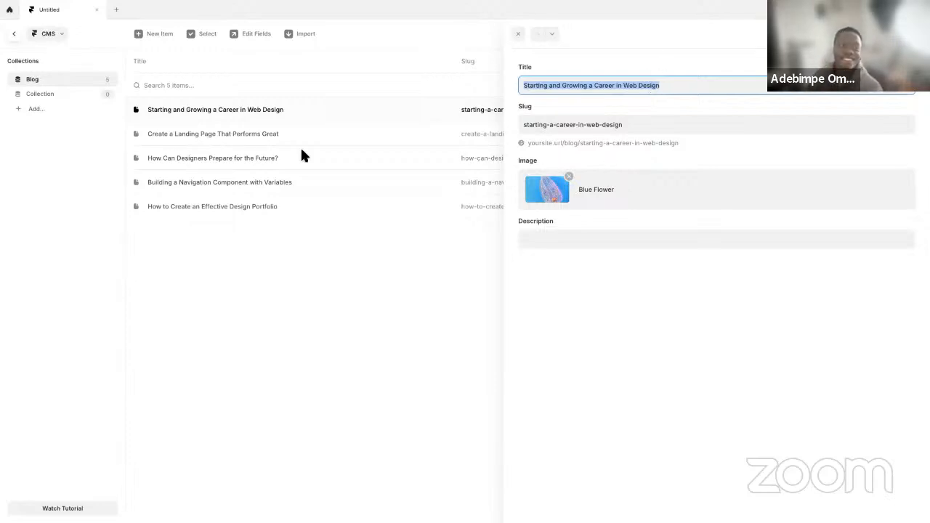
{"action": "key", "text": "Escape"}
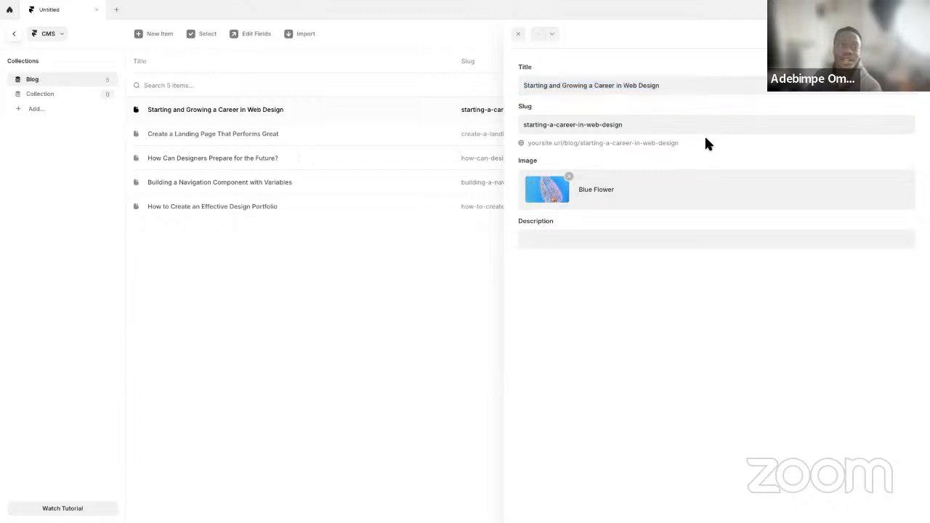
{"action": "left_click", "coordinate": [673, 85]}
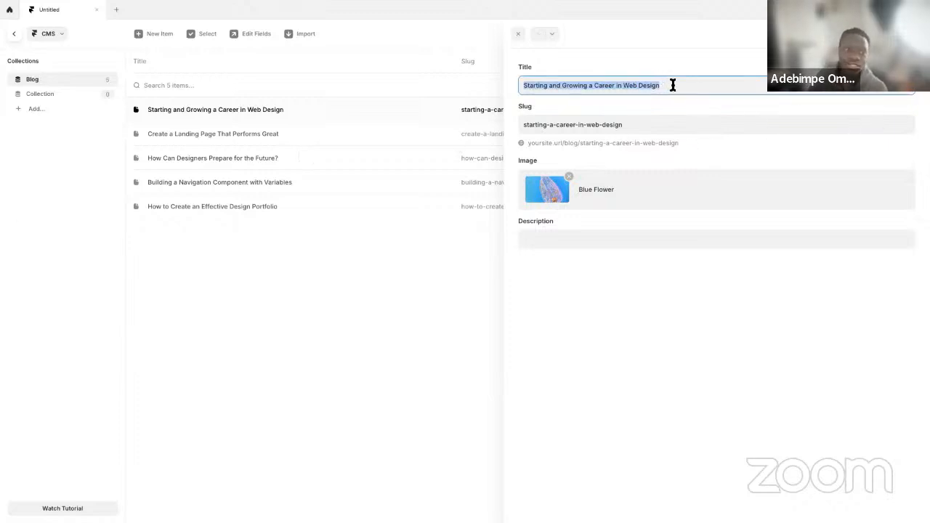
{"action": "type", "text": "Twitch"}
{"action": "key", "text": "Tab"}
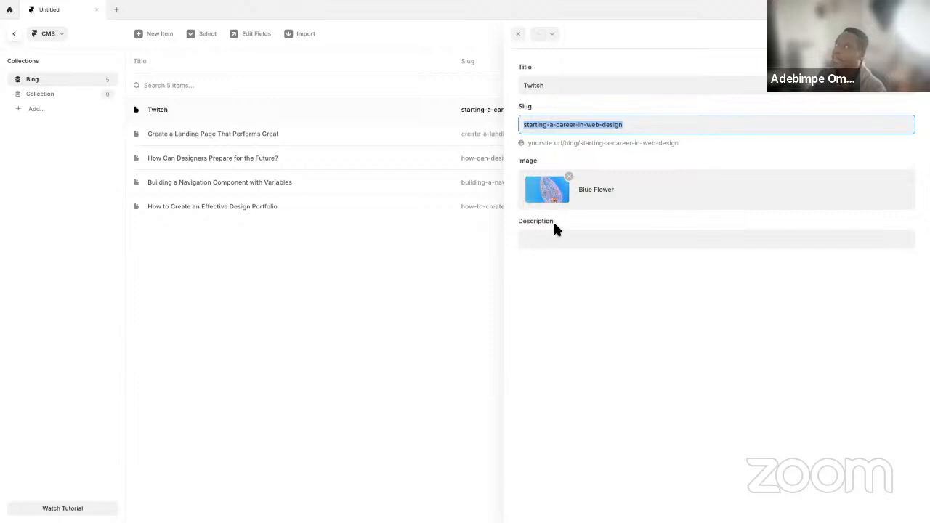
Set the Twitch item's description to "An identity evolution to match the energy of livestream communities"
{"action": "left_click", "coordinate": [549, 240]}
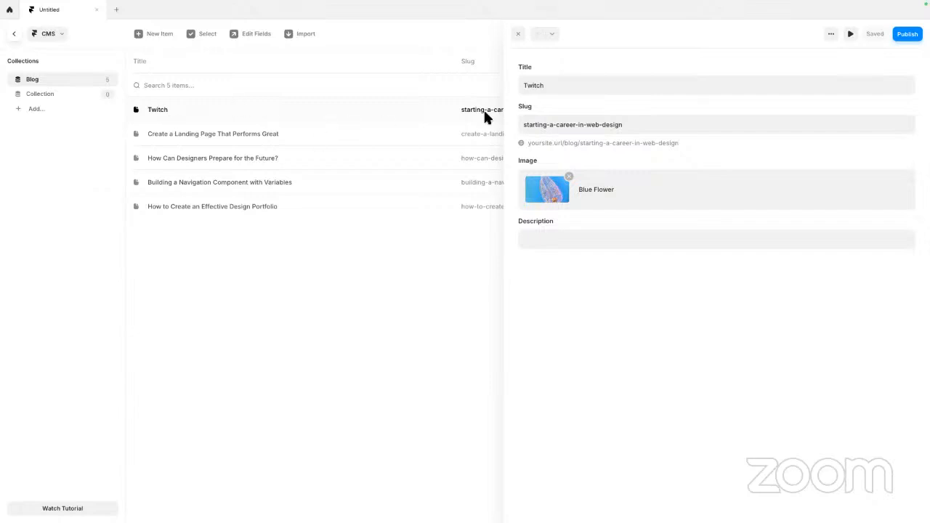
{"action": "left_click", "coordinate": [551, 236]}
{"action": "type", "text": "A"}
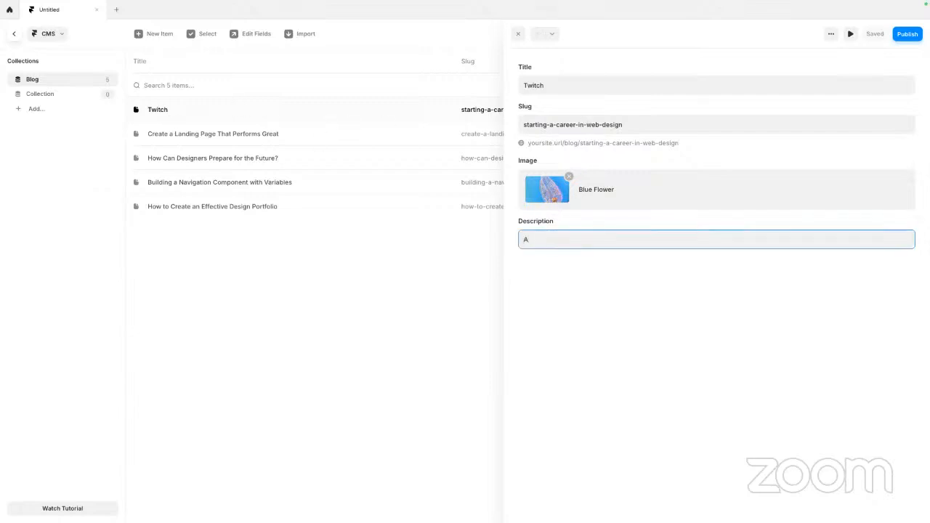
{"action": "type", "text": "n identity evolution to match the energy of livestream commu"}
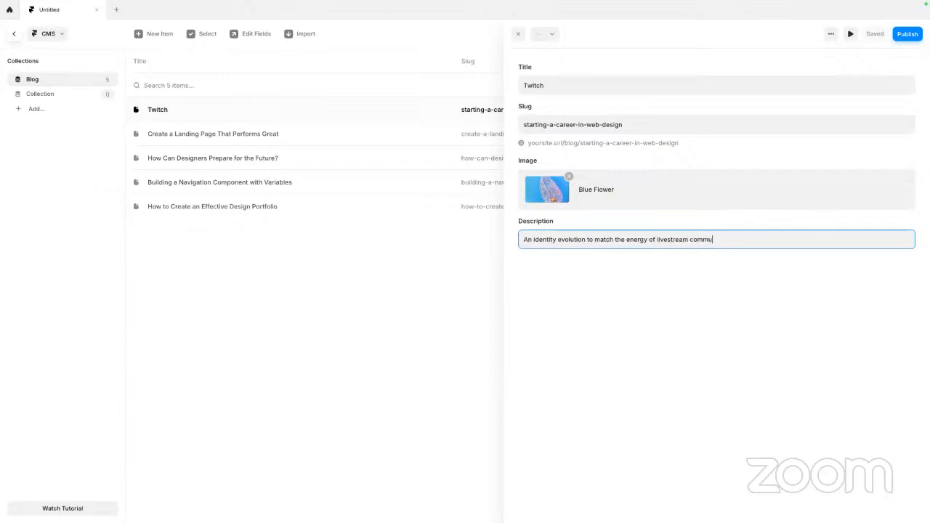
{"action": "type", "text": "s"}
{"action": "key", "text": "Return"}
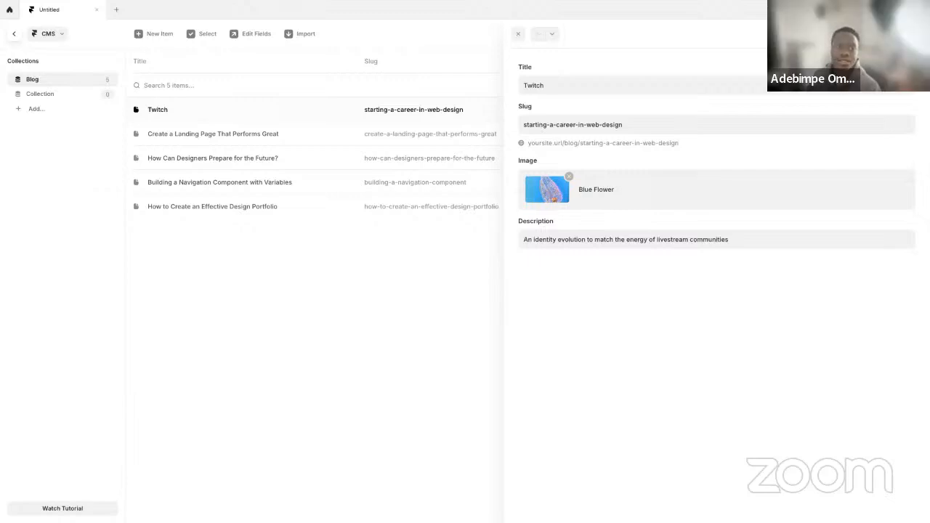
Switch to Midjourney in Microsoft Edge, browse the explore results for twitch, and open the purple lightning-bolt T logo image
{"action": "key", "text": "ctrl+Up"}
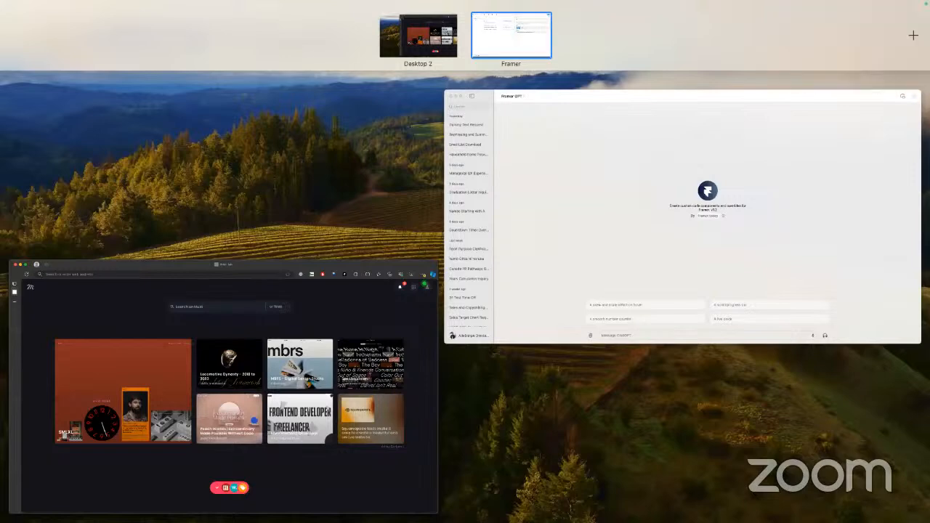
{"action": "left_click", "coordinate": [370, 46]}
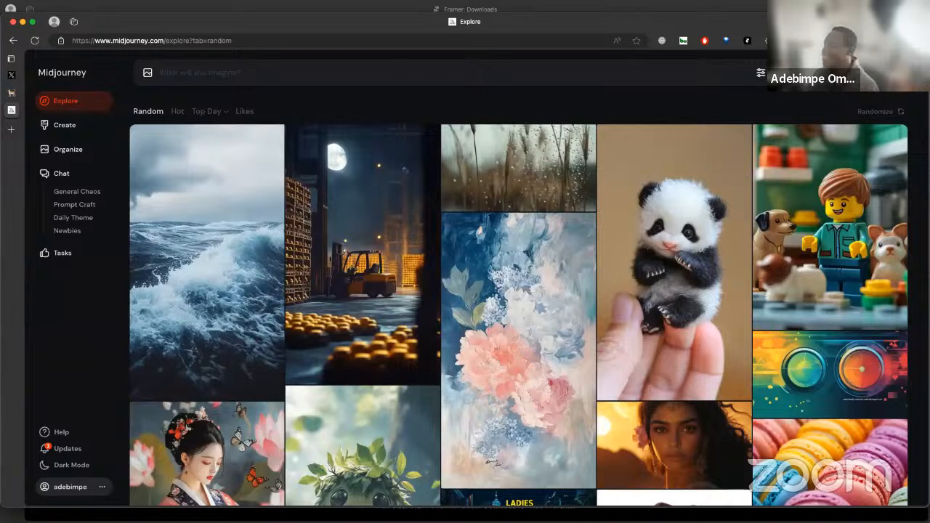
{"action": "left_click", "coordinate": [65, 101]}
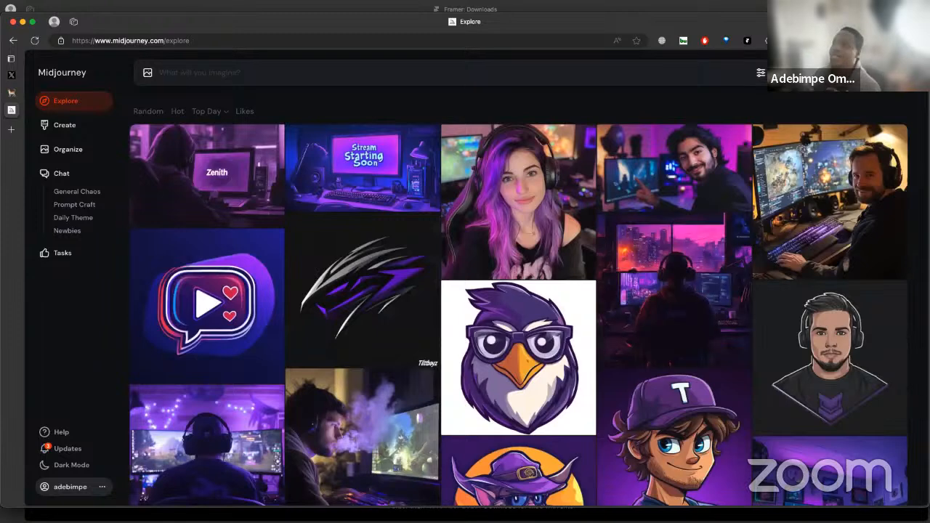
{"action": "scroll", "coordinate": [579, 263], "scroll_direction": "down", "scroll_amount": 5}
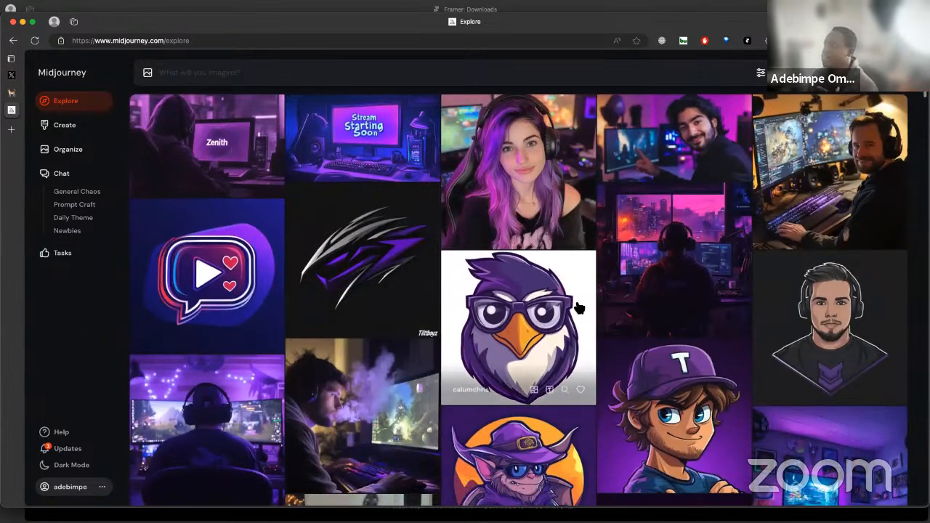
{"action": "scroll", "coordinate": [579, 264], "scroll_direction": "down", "scroll_amount": 1}
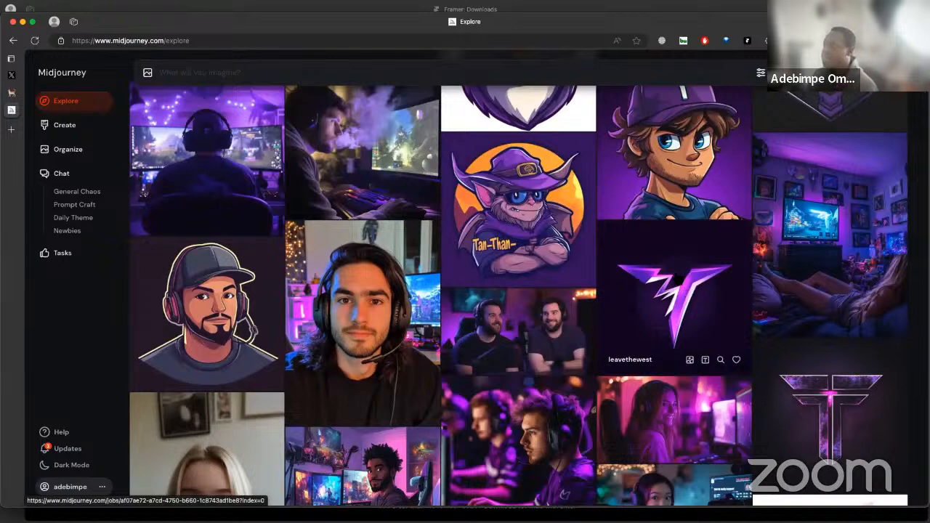
{"action": "scroll", "coordinate": [687, 295], "scroll_direction": "down", "scroll_amount": 2}
{"action": "left_click", "coordinate": [696, 256]}
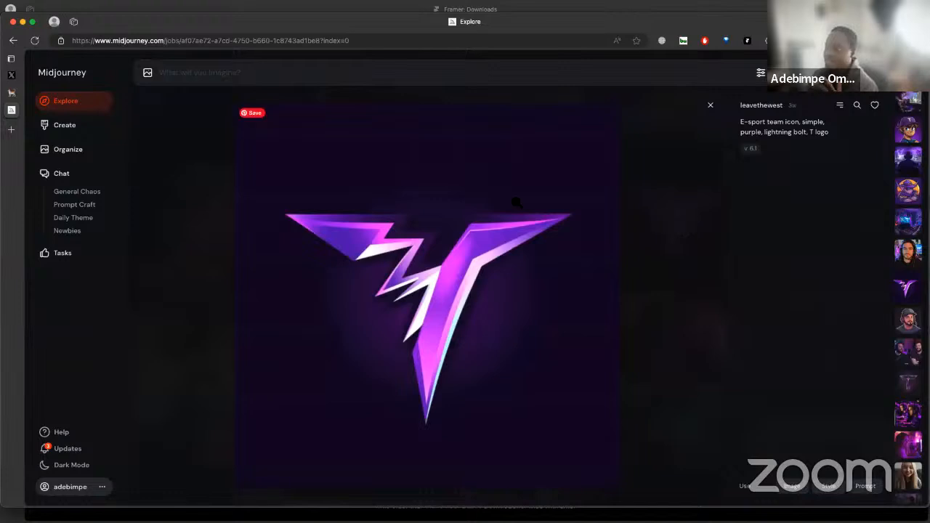
Copy the purple T logo image from Midjourney and switch back to Framer
{"action": "right_click", "coordinate": [340, 170]}
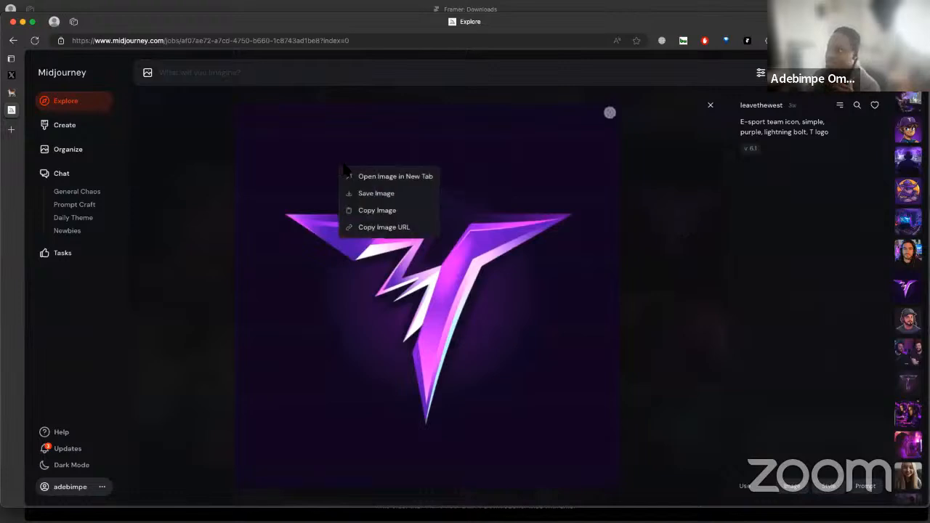
{"action": "left_click", "coordinate": [417, 214]}
{"action": "key", "text": "ctrl+Right"}
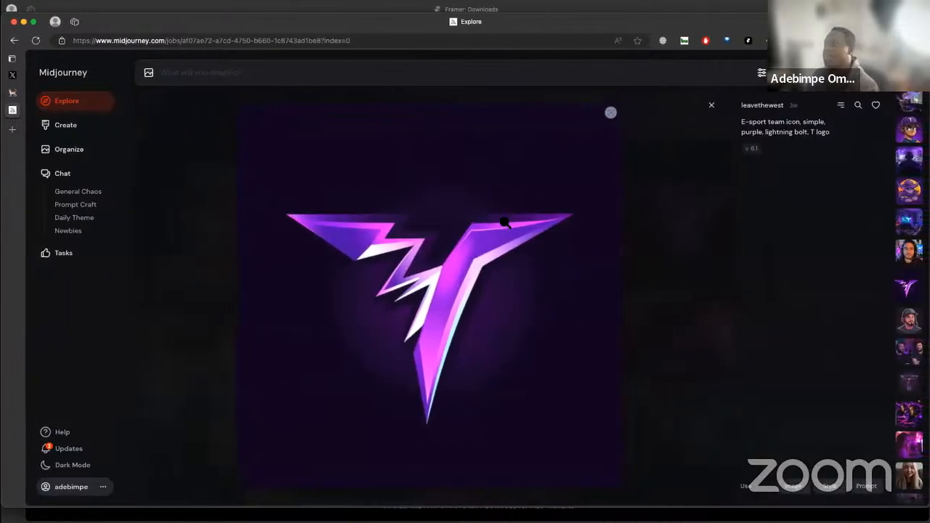
{"action": "key", "text": "ctrl+Right"}
{"action": "key", "text": "ctrl+Left"}
{"action": "key", "text": "ctrl+Left"}
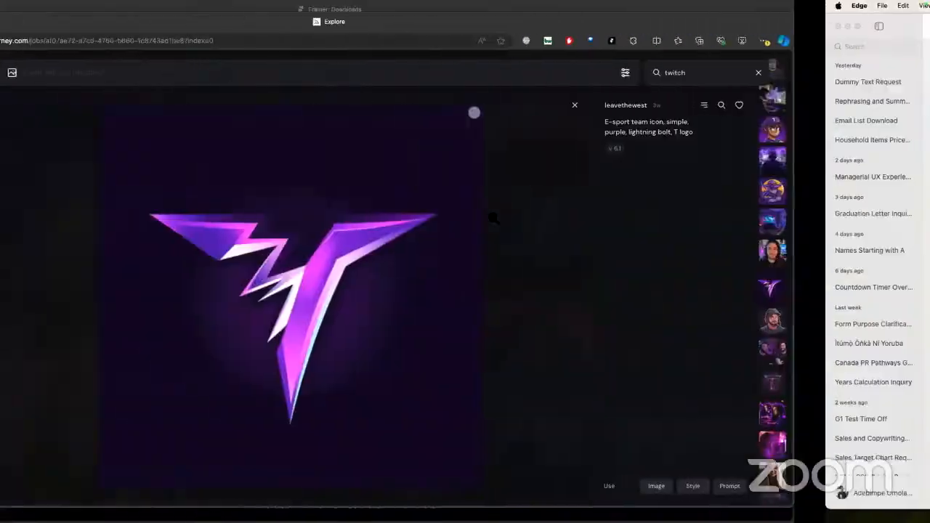
{"action": "key", "text": "ctrl+Right"}
{"action": "key", "text": "ctrl+Right"}
Open the Twitch item's image settings, download the T logo from Midjourney, and return to Framer
{"action": "left_click", "coordinate": [552, 188]}
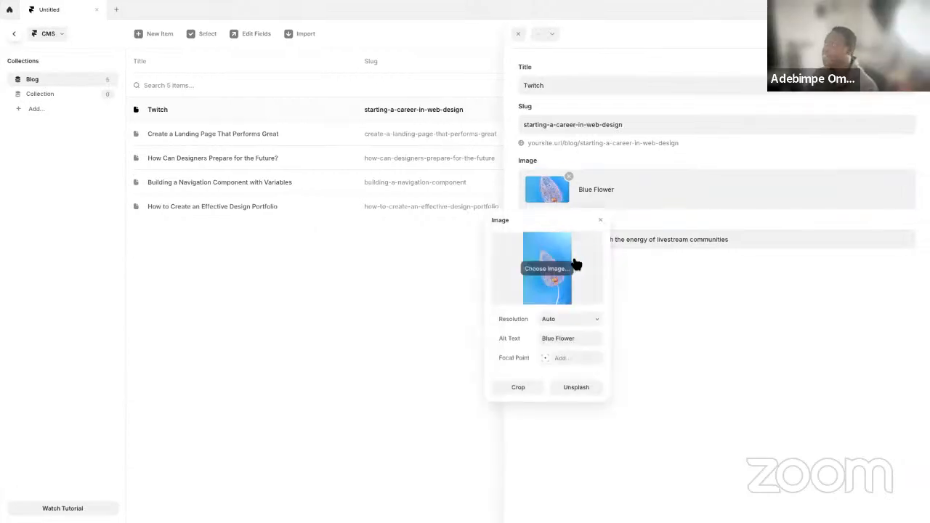
{"action": "key", "text": "ctrl+Left"}
{"action": "key", "text": "ctrl+Left"}
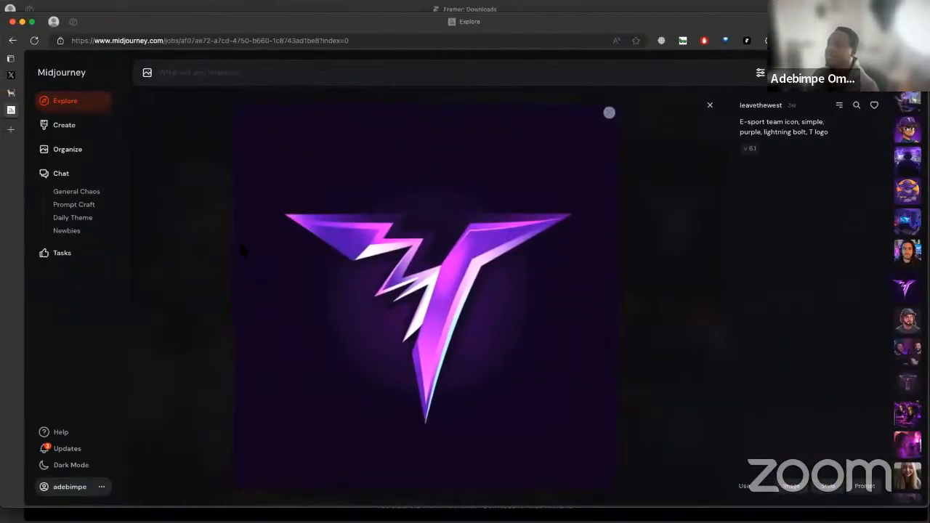
{"action": "right_click", "coordinate": [507, 179]}
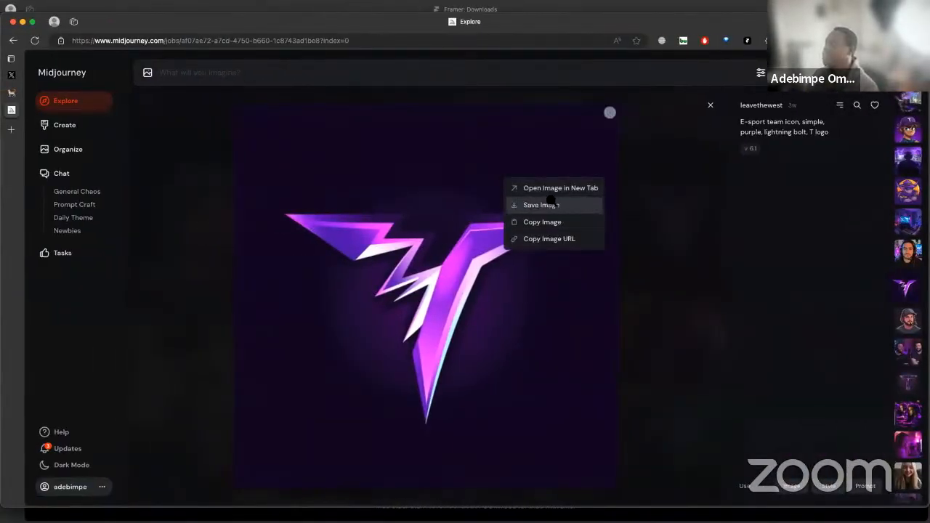
{"action": "left_click", "coordinate": [552, 205]}
{"action": "key", "text": "ctrl+Right"}
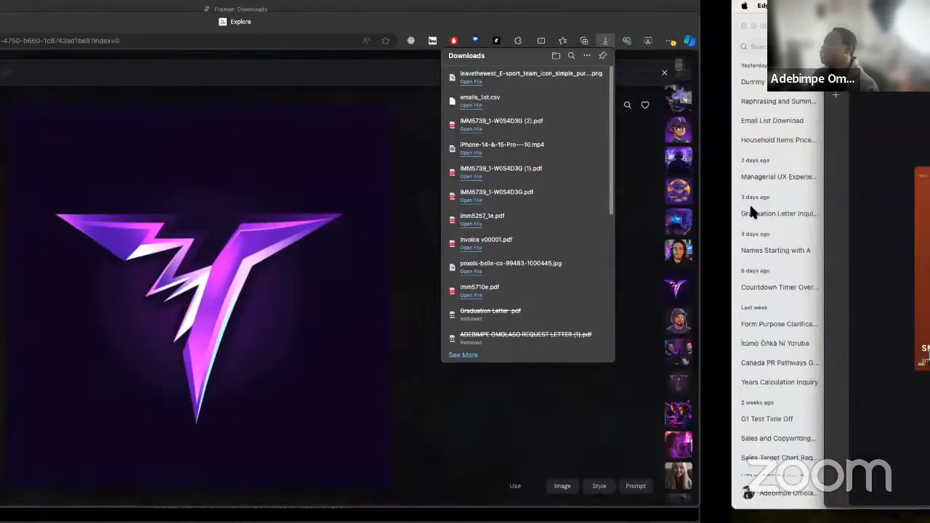
{"action": "key", "text": "ctrl+Right"}
Replace the Twitch item's image with the downloaded leavethewest E-sport team icon PNG from the Downloads folder and close the image settings
{"action": "mouse_move", "coordinate": [560, 283]}
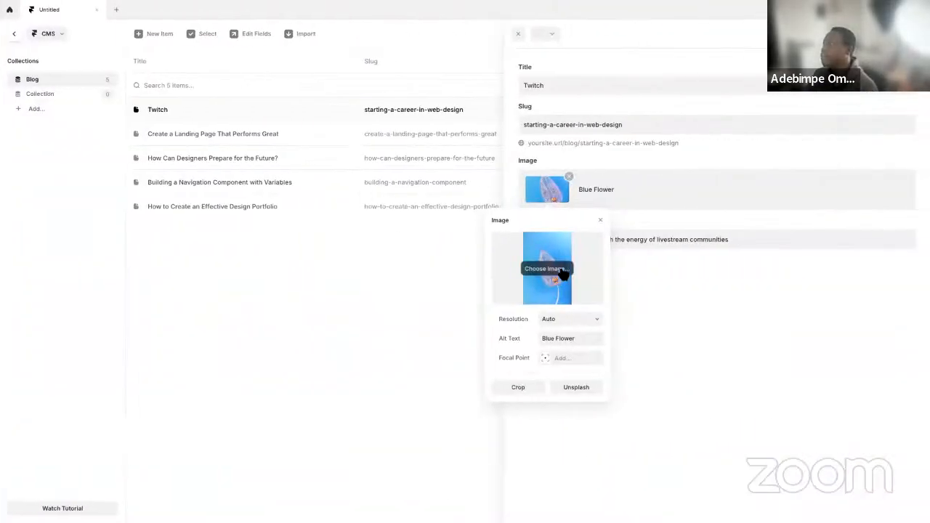
{"action": "left_click", "coordinate": [556, 271]}
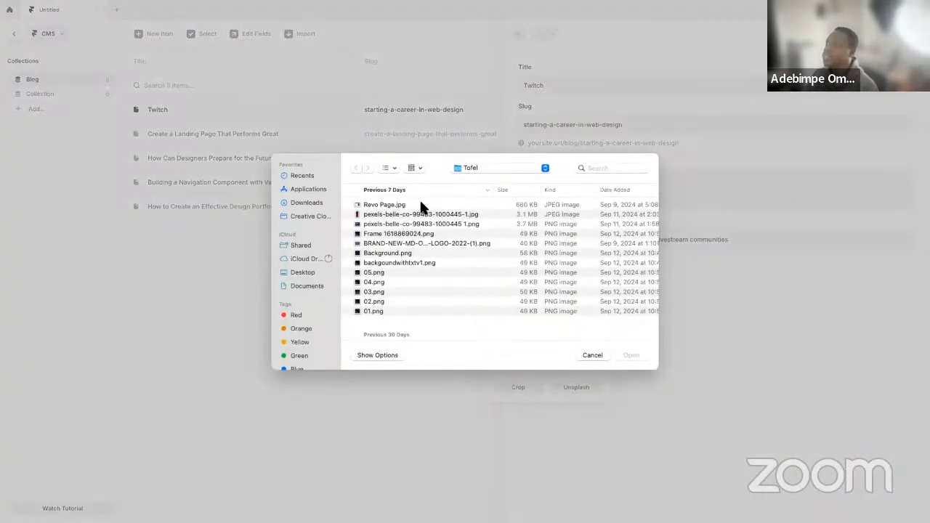
{"action": "left_click", "coordinate": [468, 167]}
{"action": "left_click", "coordinate": [474, 180]}
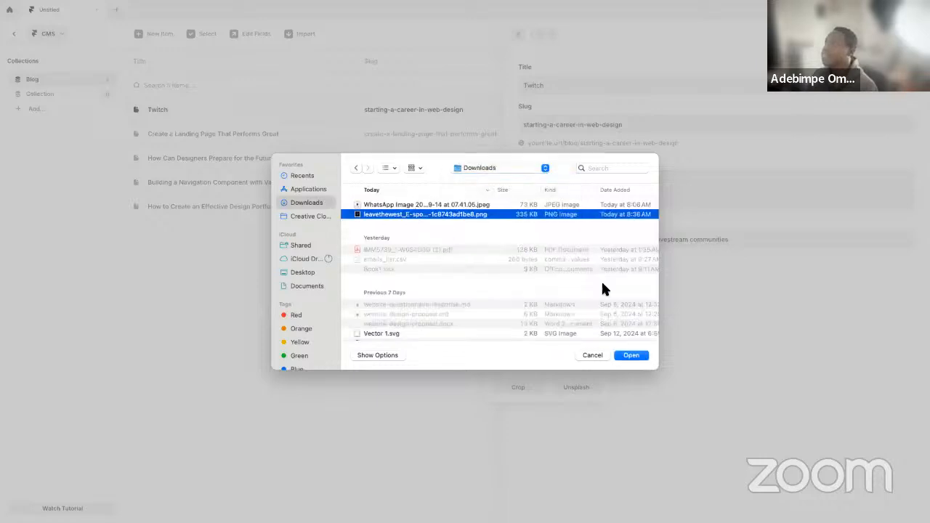
{"action": "left_click", "coordinate": [633, 356]}
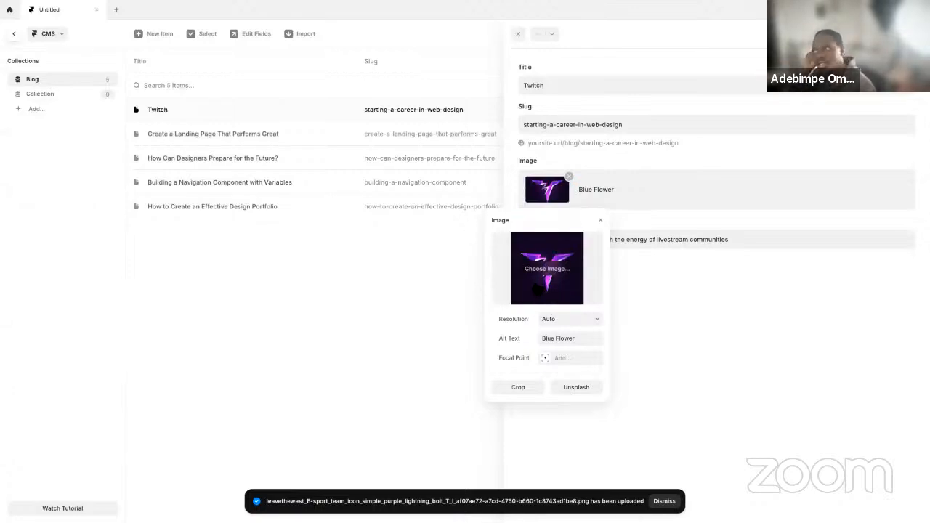
{"action": "left_click", "coordinate": [330, 265]}
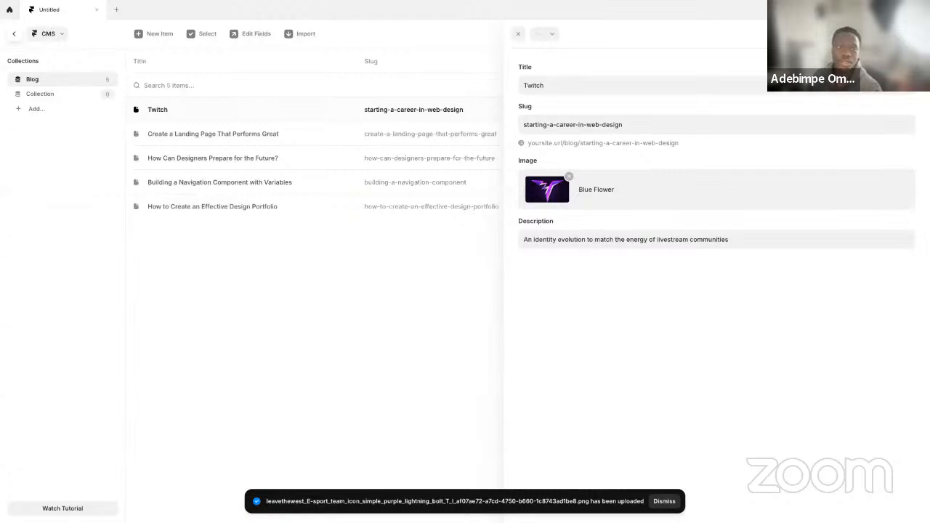
Combine the full-screen Microsoft Edge window showing Framer Downloads with Framer into one side-by-side split view
{"action": "key", "text": "ctrl+Up"}
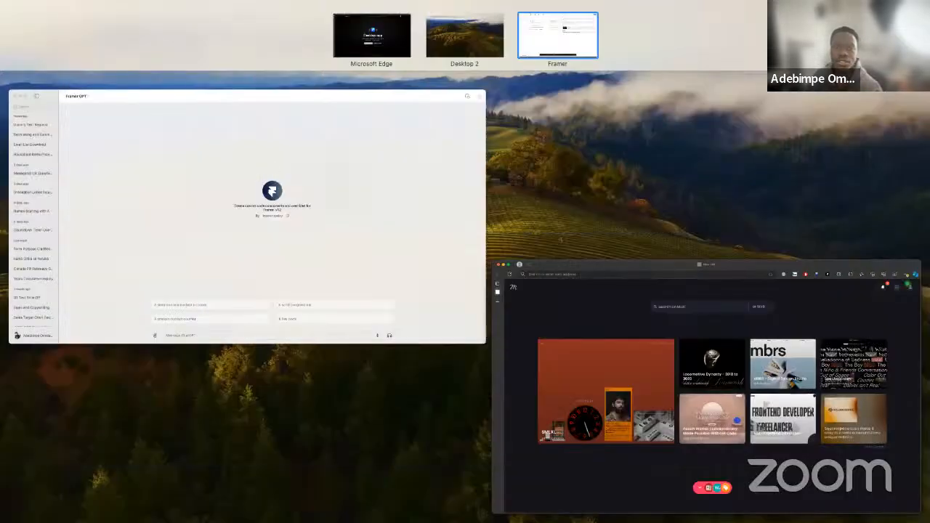
{"action": "key", "text": "ctrl+Up"}
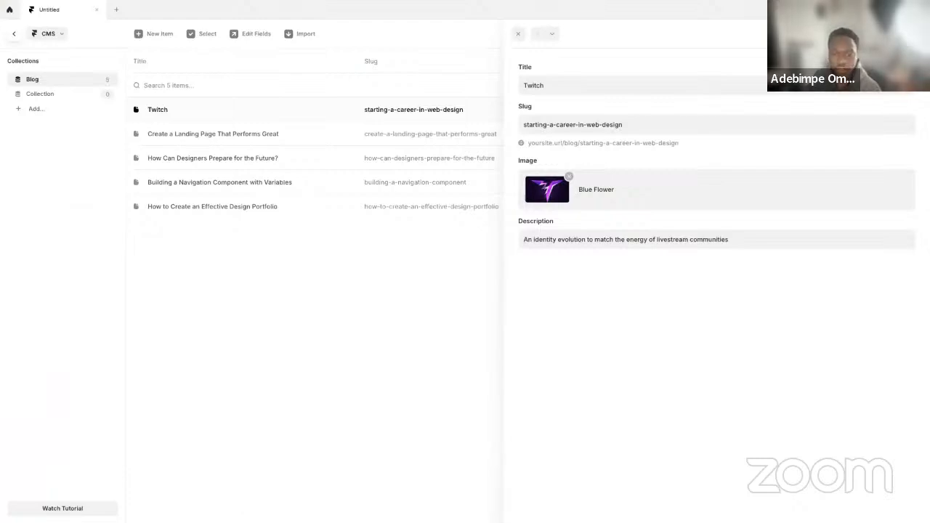
{"action": "key", "text": "ctrl+Left"}
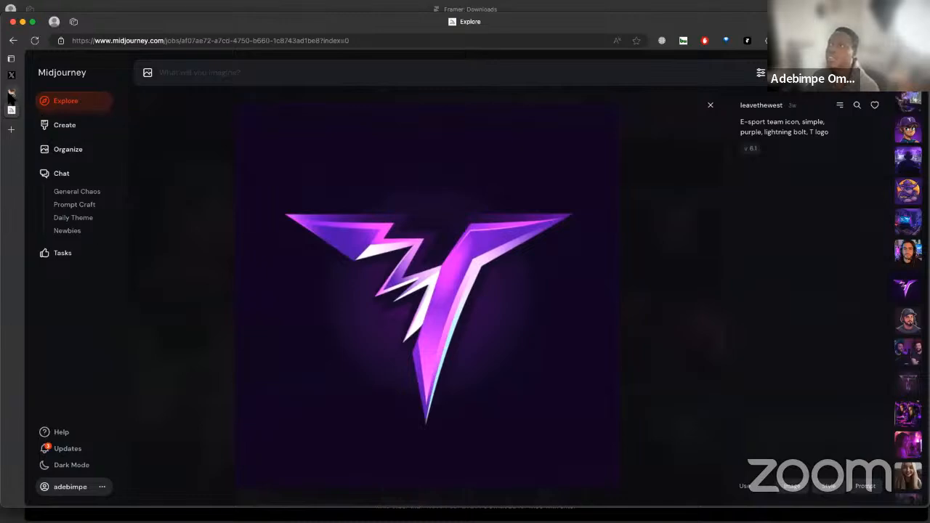
{"action": "key", "text": "ctrl+Up"}
{"action": "left_click_drag", "start_coordinate": [463, 41], "coordinate": [514, 55]}
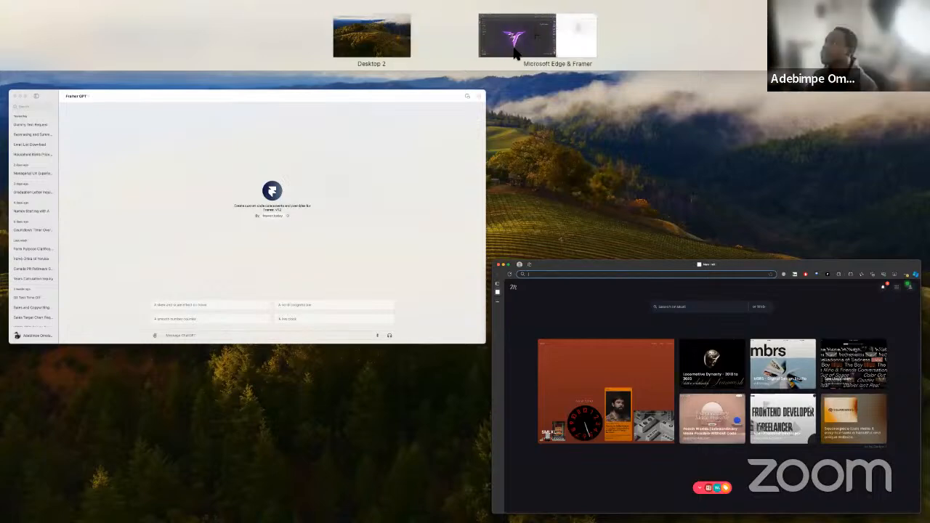
{"action": "left_click", "coordinate": [561, 48]}
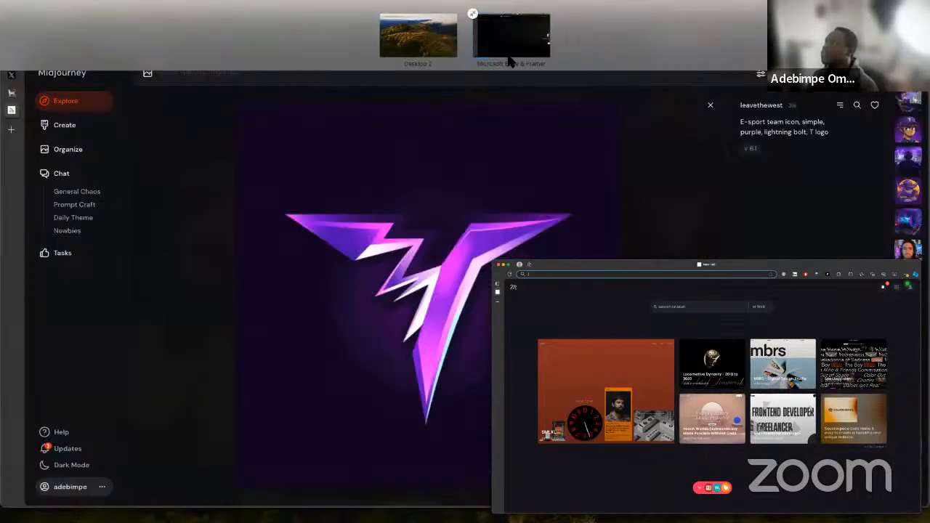
{"action": "left_click", "coordinate": [520, 36]}
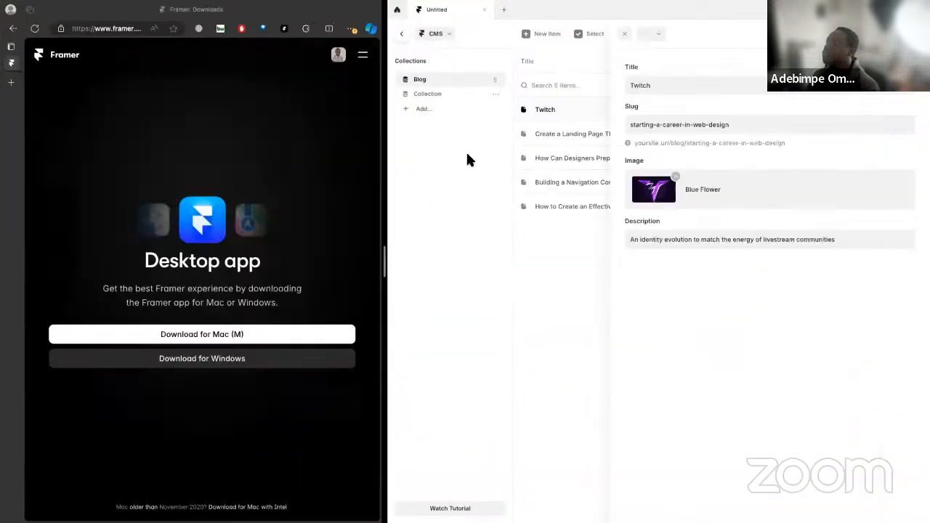
{"action": "scroll", "coordinate": [216, 202], "scroll_direction": "down", "scroll_amount": 1}
{"action": "scroll", "coordinate": [218, 202], "scroll_direction": "up", "scroll_amount": 1}
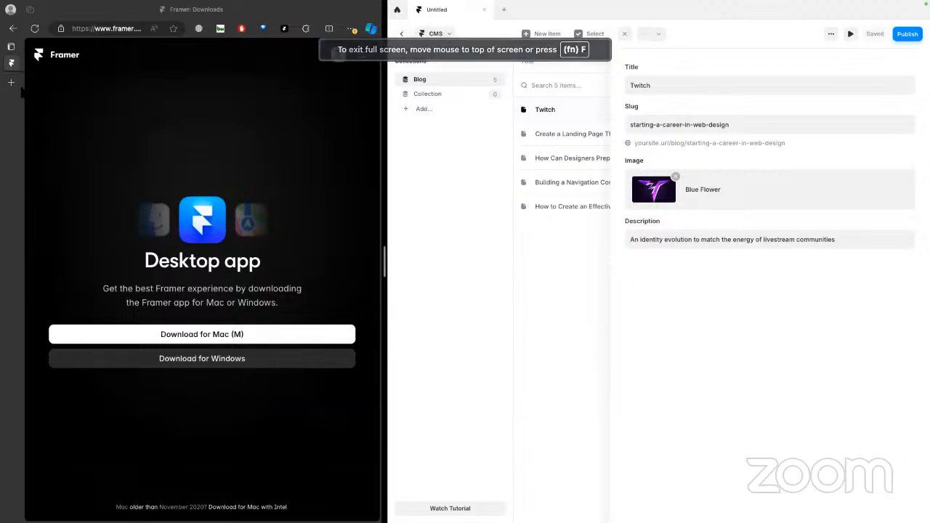
Open a new browser tab in the Microsoft Edge half of the split view
{"action": "left_click", "coordinate": [123, 29]}
{"action": "left_click", "coordinate": [175, 128]}
{"action": "left_click", "coordinate": [12, 83]}
{"action": "type", "text": "po"}
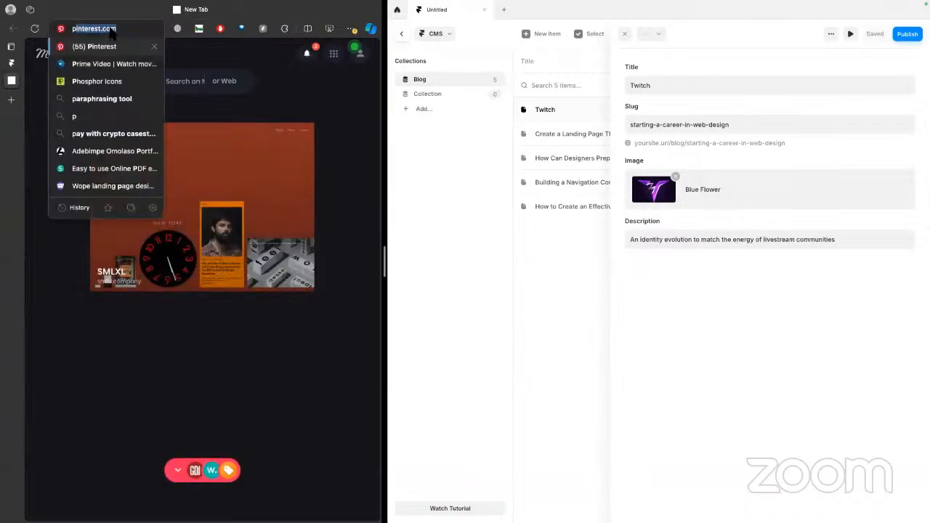
{"action": "key", "text": "BackSpace"}
Switch to the Midjourney browser window, open its PORTO ROCHA tab, and select the page address for copying
{"action": "key", "text": "ctrl+Up"}
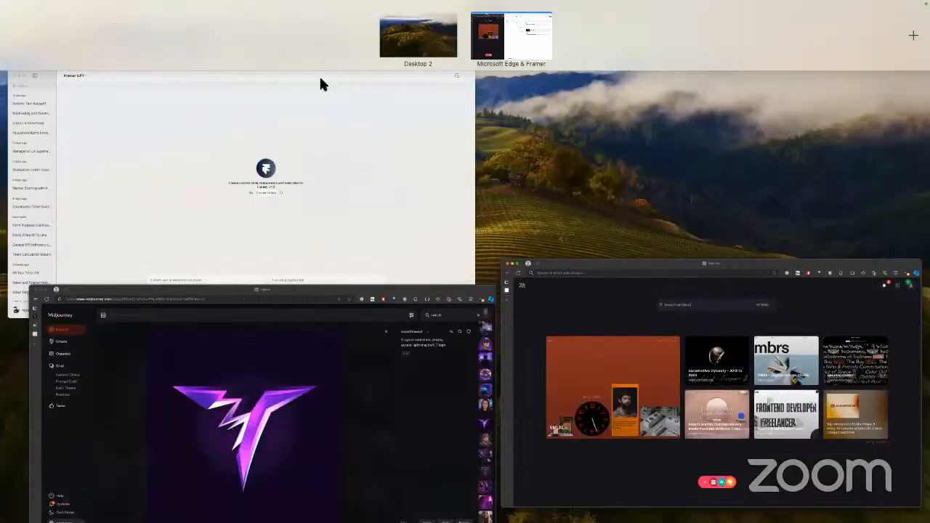
{"action": "left_click", "coordinate": [308, 354]}
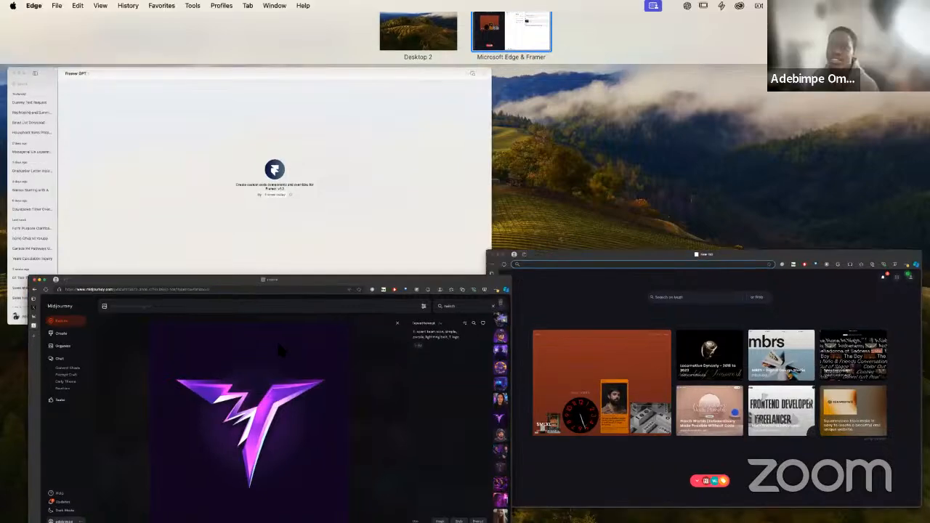
{"action": "left_click", "coordinate": [195, 44]}
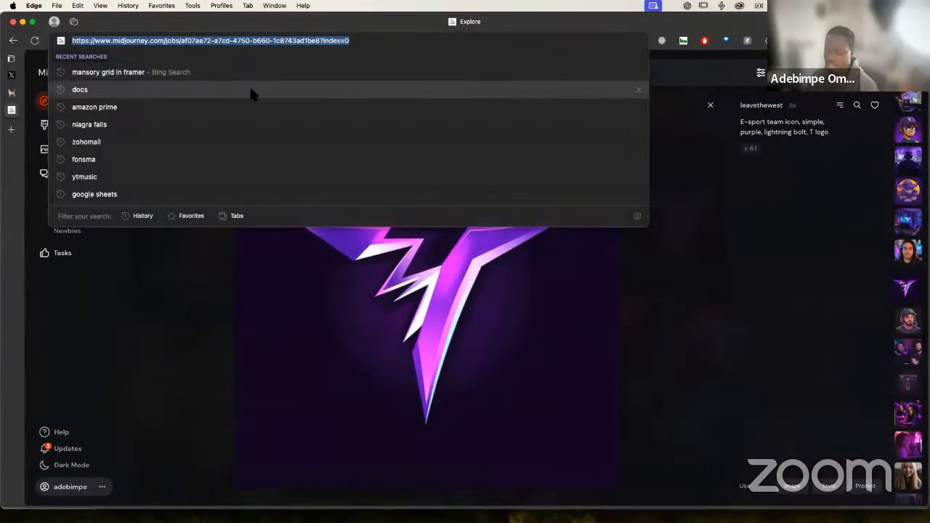
{"action": "left_click", "coordinate": [155, 276]}
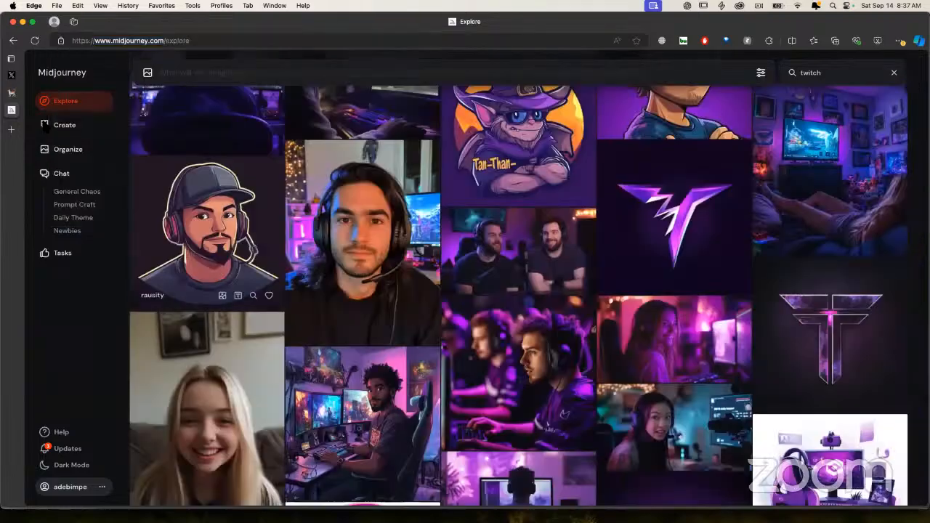
{"action": "left_click", "coordinate": [11, 92]}
{"action": "left_click", "coordinate": [181, 40]}
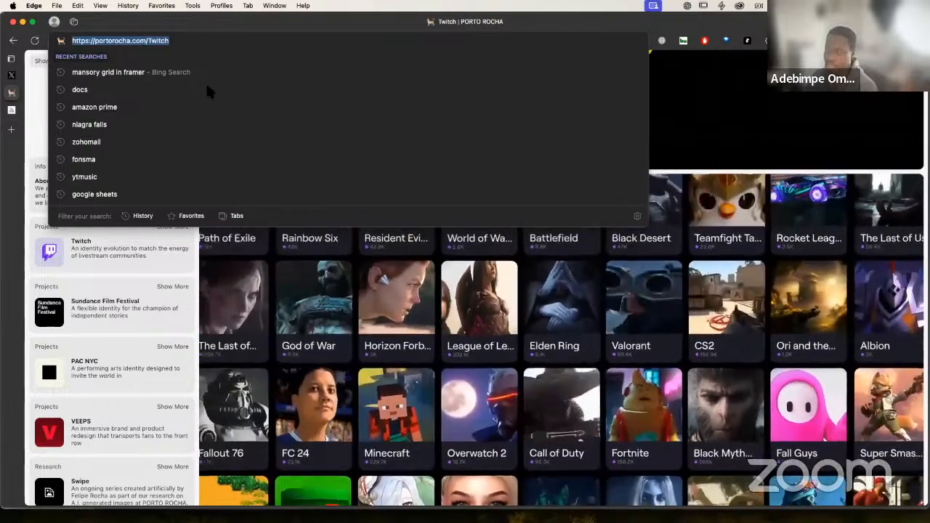
{"action": "key", "text": "ctrl+Up"}
{"action": "left_click", "coordinate": [512, 34]}
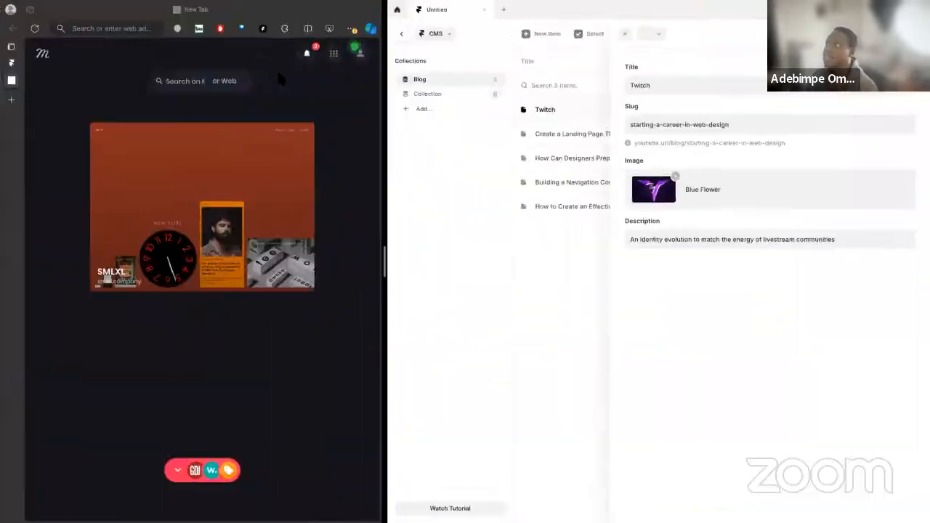
{"action": "type", "text": "https://portorocha.com/twitch"}
{"action": "key", "text": "Return"}
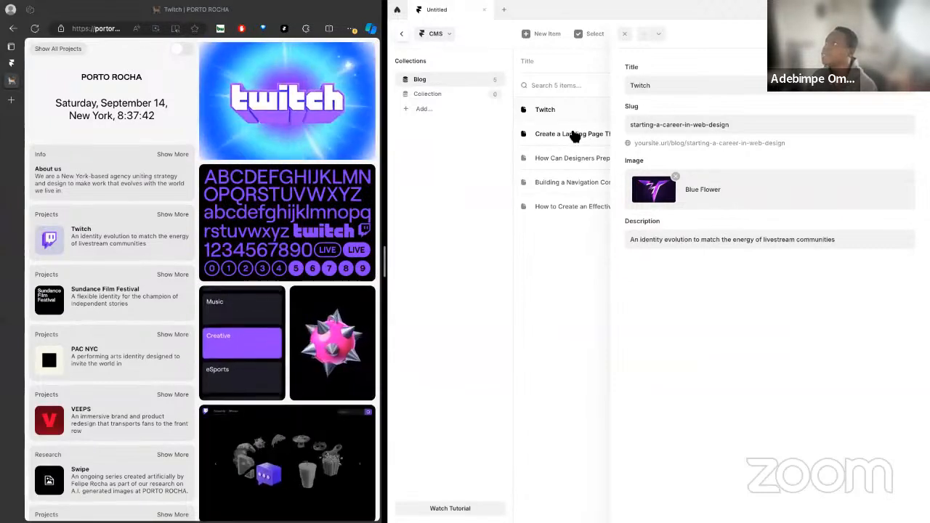
Retitle the Blog item "Create a Landing Page That Performs Great" as "Sundance Film Festival"
{"action": "left_click", "coordinate": [574, 134]}
{"action": "triple_click", "coordinate": [716, 86]}
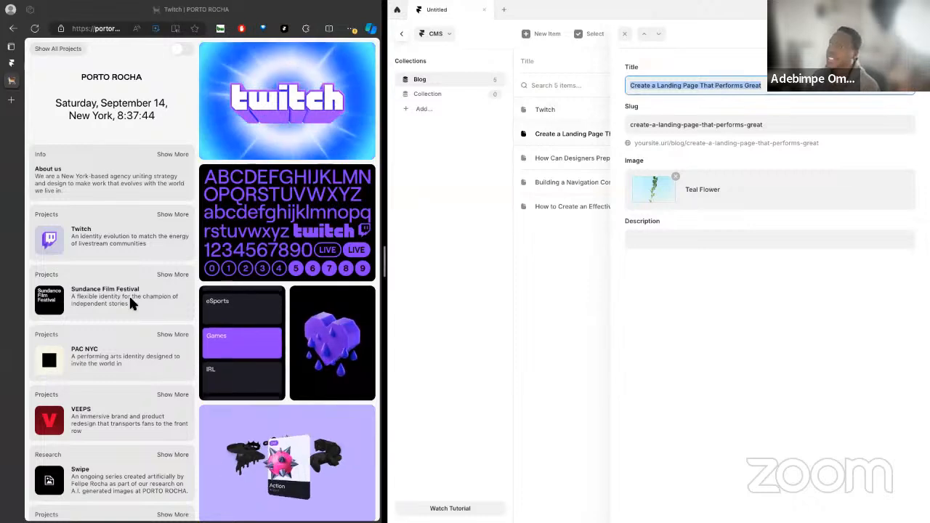
{"action": "type", "text": "Sundance"}
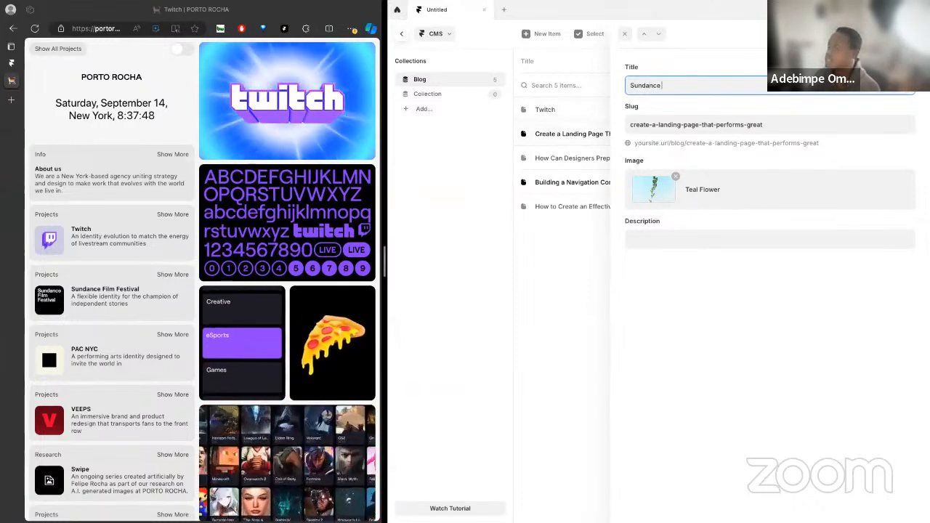
{"action": "type", "text": " Film F"}
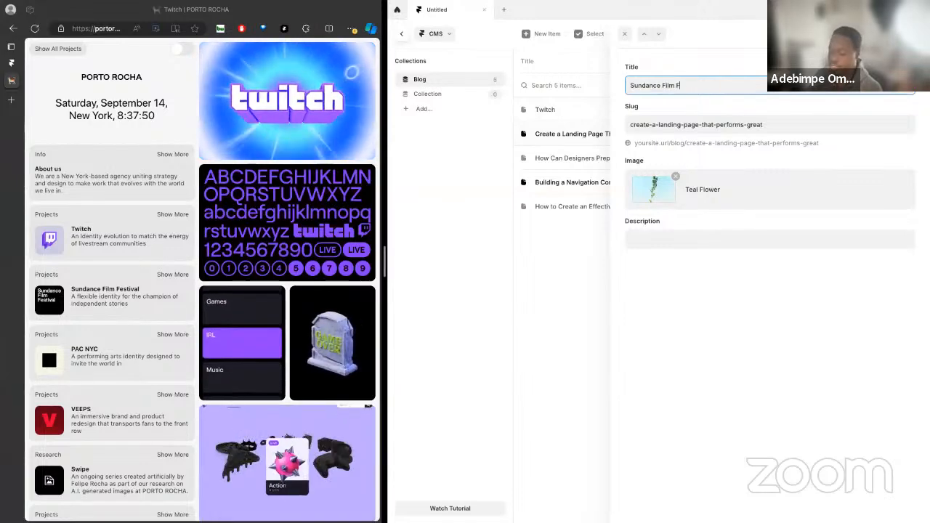
{"action": "type", "text": "estival"}
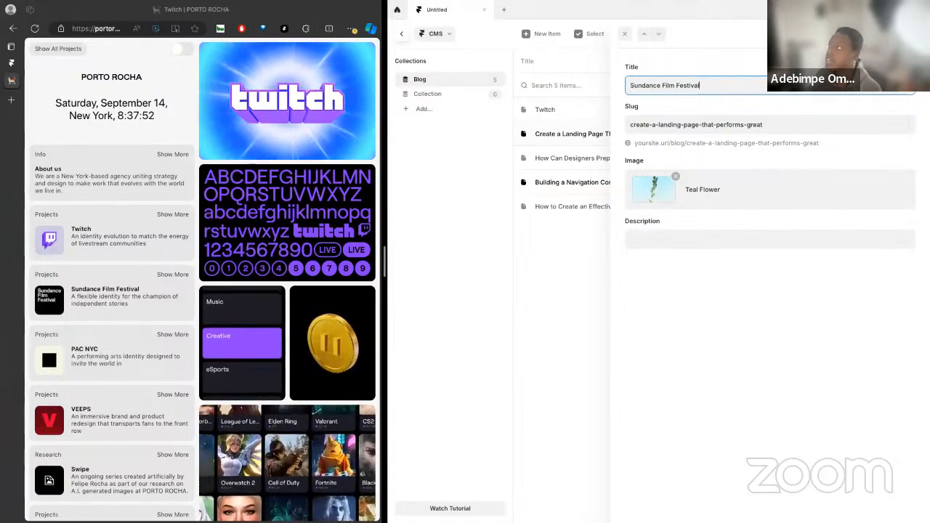
Fill in the Sundance Film Festival item's description with "A flexible identity for the champion of independent stories"
{"action": "key", "text": "Tab"}
{"action": "key", "text": "Tab"}
{"action": "key", "text": "Tab"}
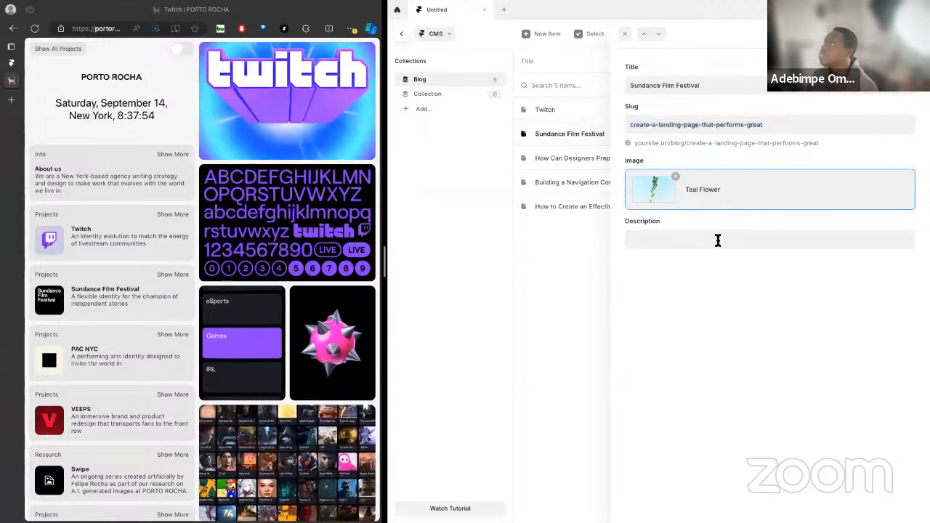
{"action": "type", "text": "A"}
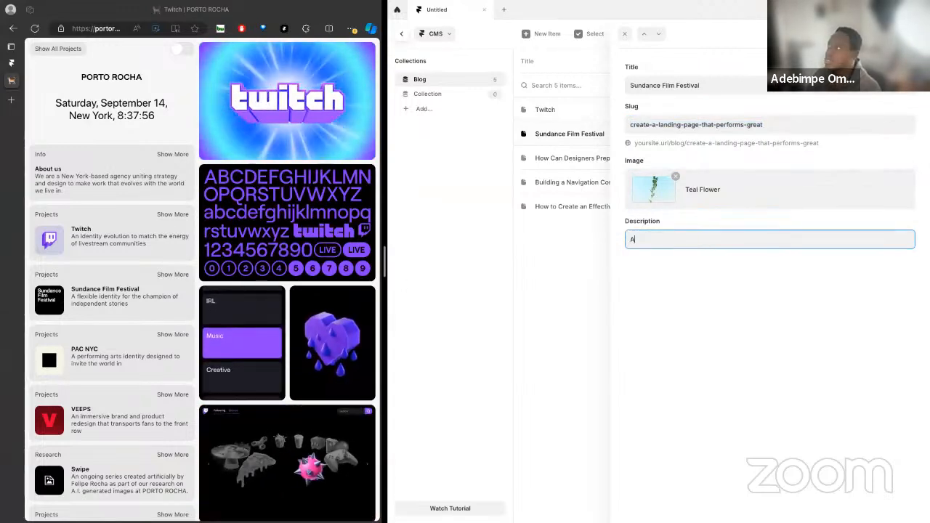
{"action": "type", "text": " flexi"}
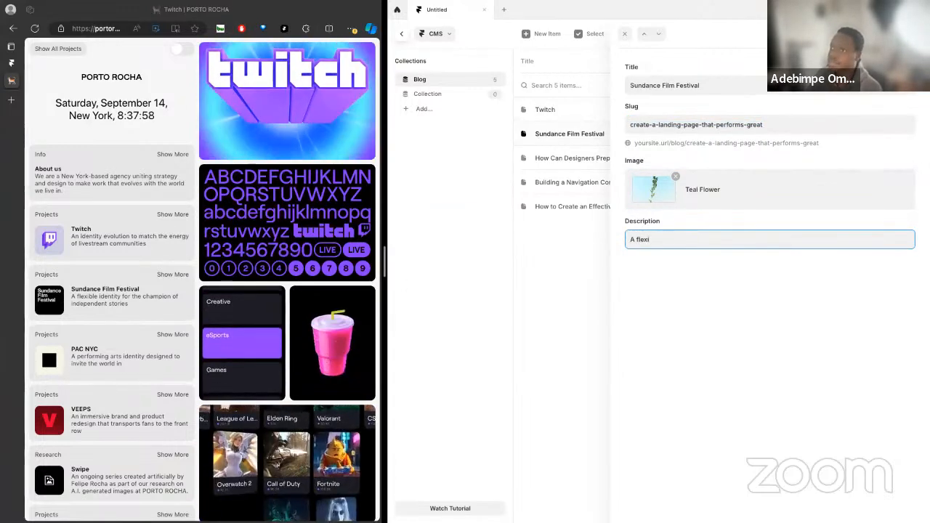
{"action": "type", "text": "ble idenm"}
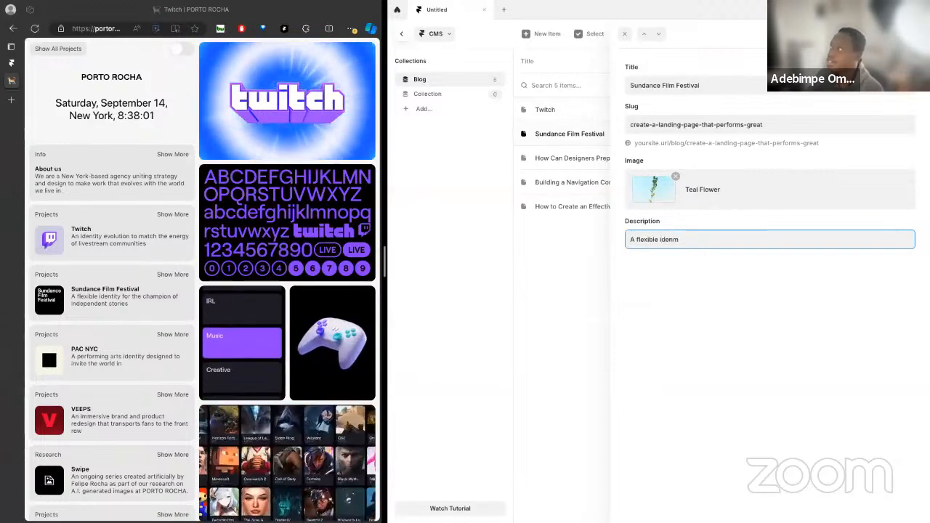
{"action": "key", "text": "BackSpace"}
{"action": "type", "text": "identity"}
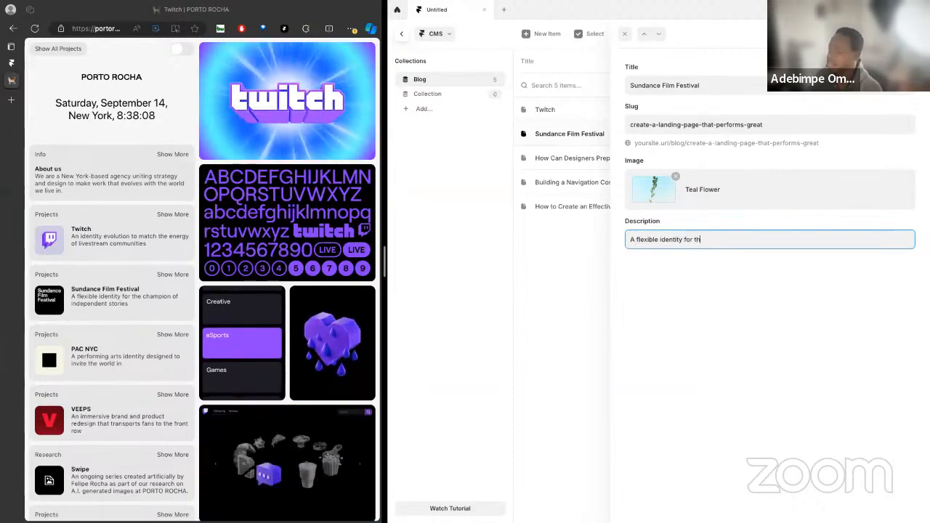
{"action": "type", "text": "for the champ"}
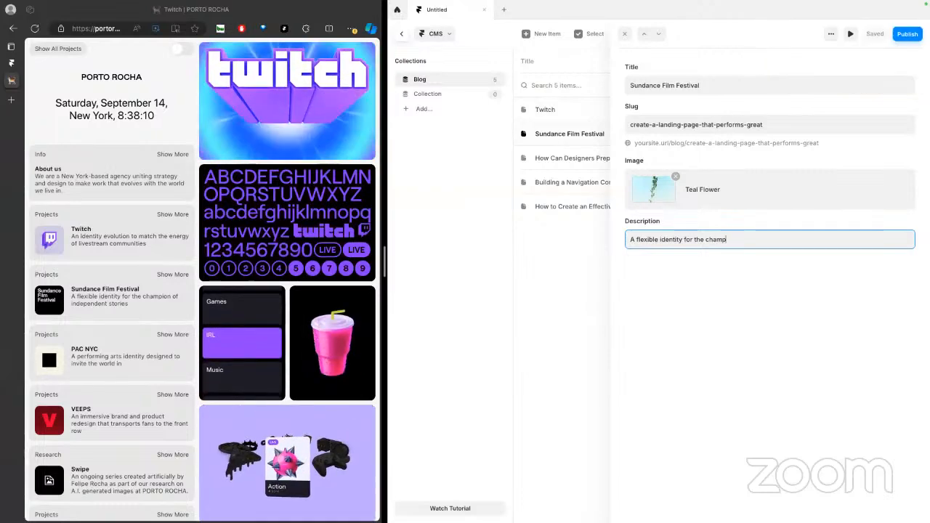
{"action": "type", "text": "ion of independe"}
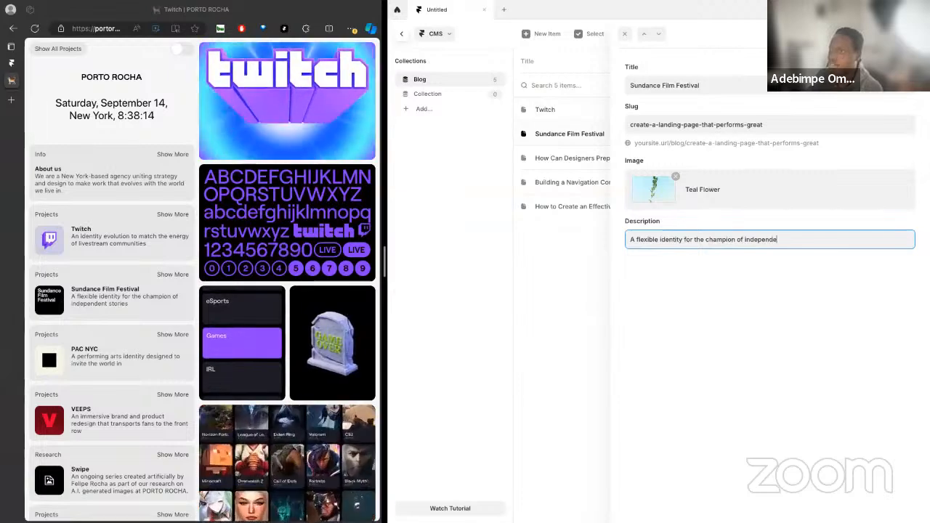
{"action": "type", "text": "nt stories"}
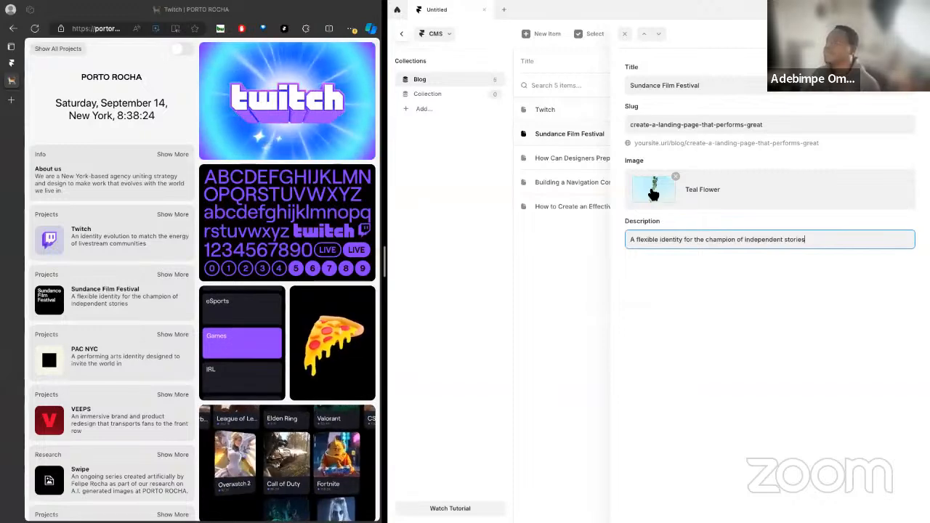
{"action": "left_click", "coordinate": [653, 191]}
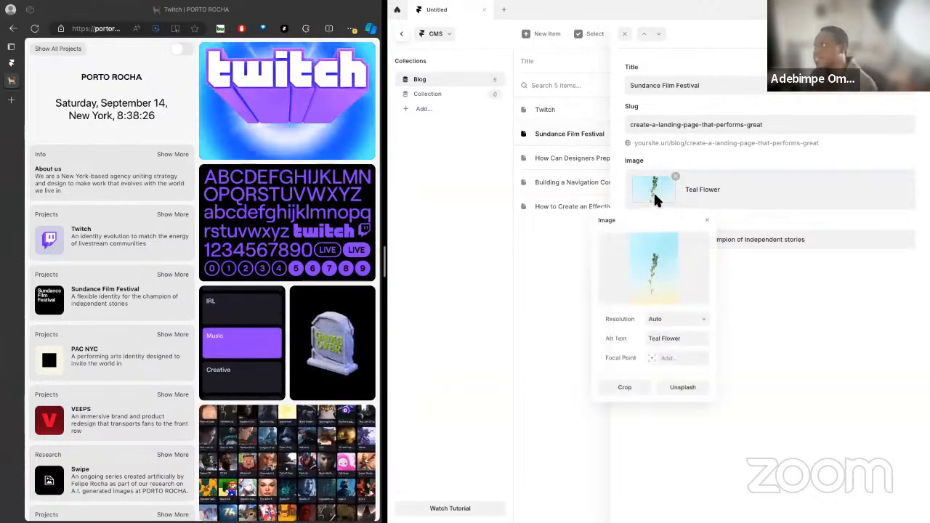
{"action": "left_click", "coordinate": [654, 269]}
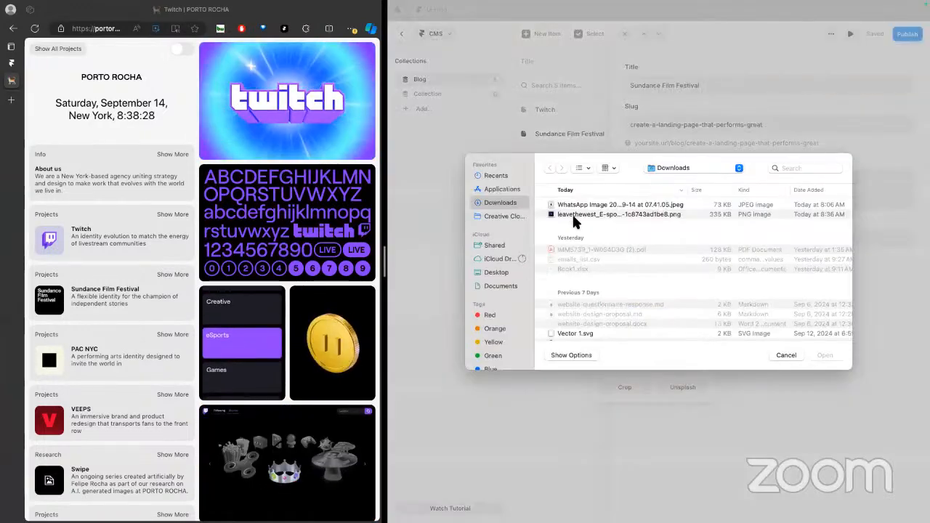
{"action": "left_click", "coordinate": [787, 354]}
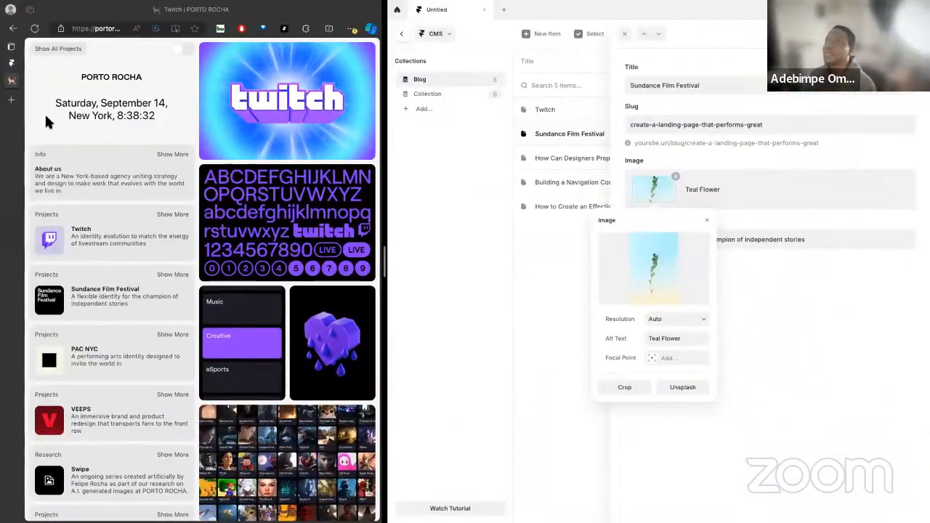
Load Midjourney's Explore page in a new browser tab beside Framer
{"action": "left_click", "coordinate": [13, 101]}
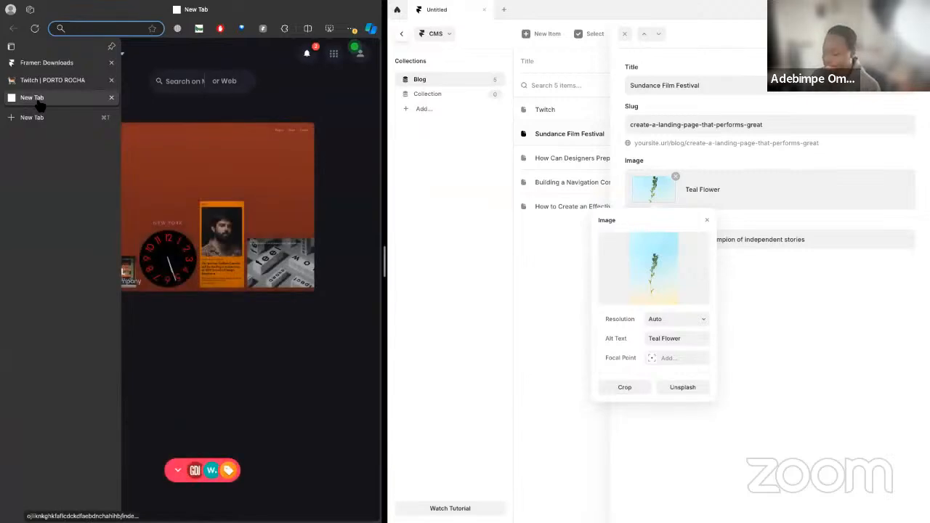
{"action": "type", "text": "mid"}
{"action": "key", "text": "Return"}
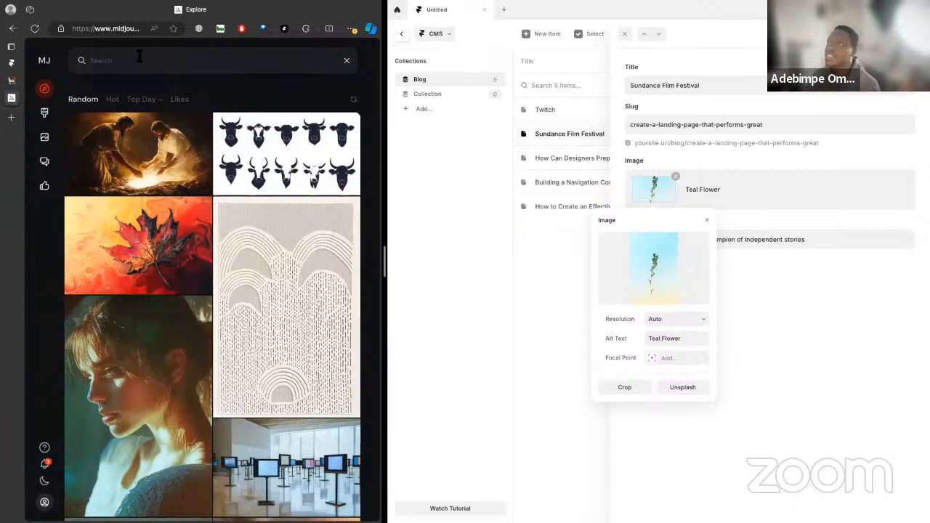
Search the Midjourney Explore gallery for "sundance film fest"
{"action": "type", "text": "sundanc"}
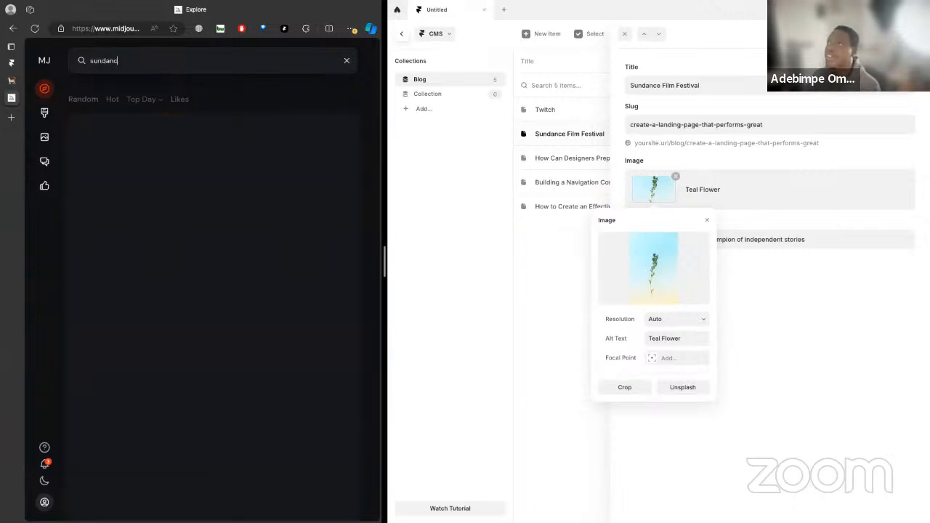
{"action": "type", "text": "e"}
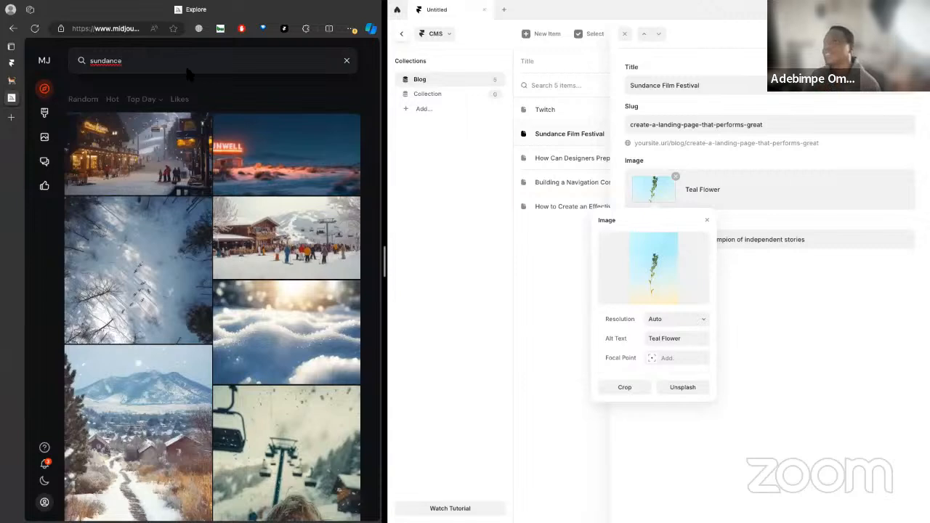
{"action": "type", "text": " f"}
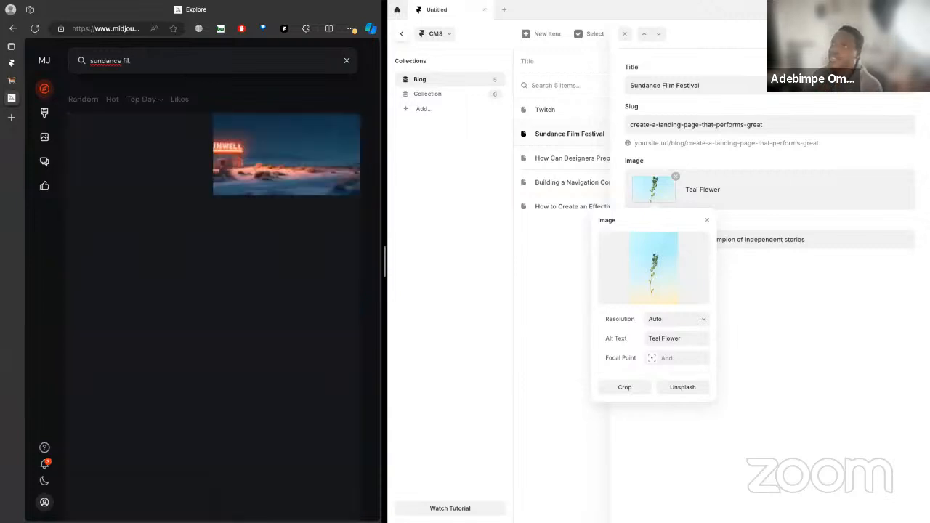
{"action": "type", "text": "ilm fest"}
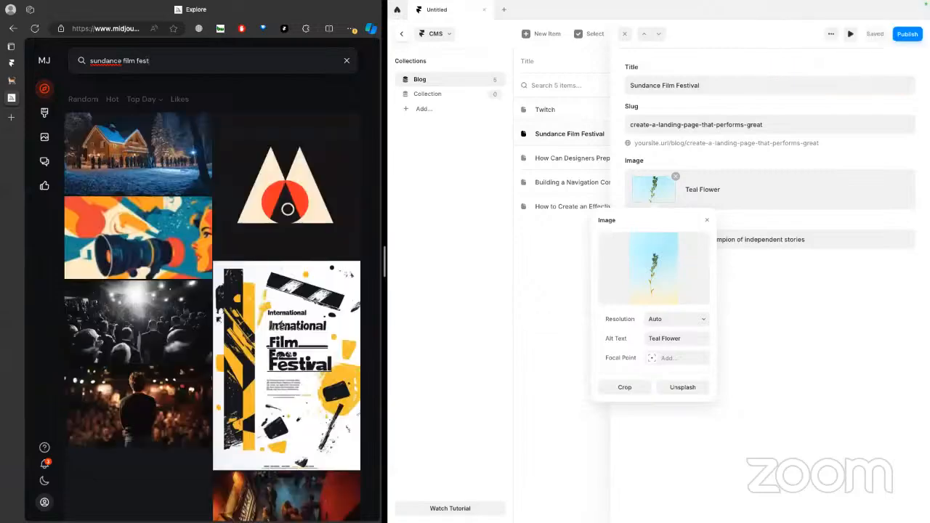
Open the two-triangle logo with the red circle from the search results and try to copy the image
{"action": "scroll", "coordinate": [217, 314], "scroll_direction": "down", "scroll_amount": 3}
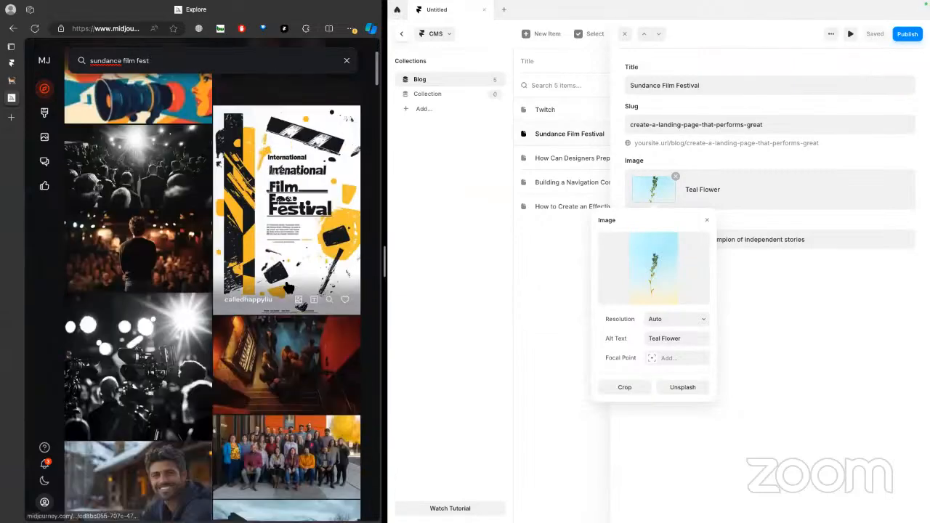
{"action": "scroll", "coordinate": [304, 196], "scroll_direction": "up", "scroll_amount": 3}
{"action": "left_click", "coordinate": [303, 196]}
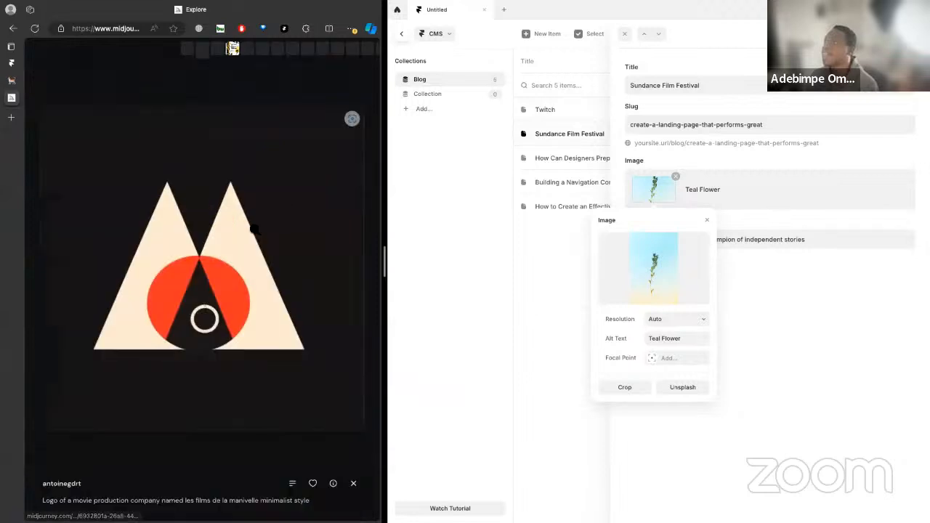
{"action": "right_click", "coordinate": [201, 154]}
{"action": "left_click", "coordinate": [243, 194]}
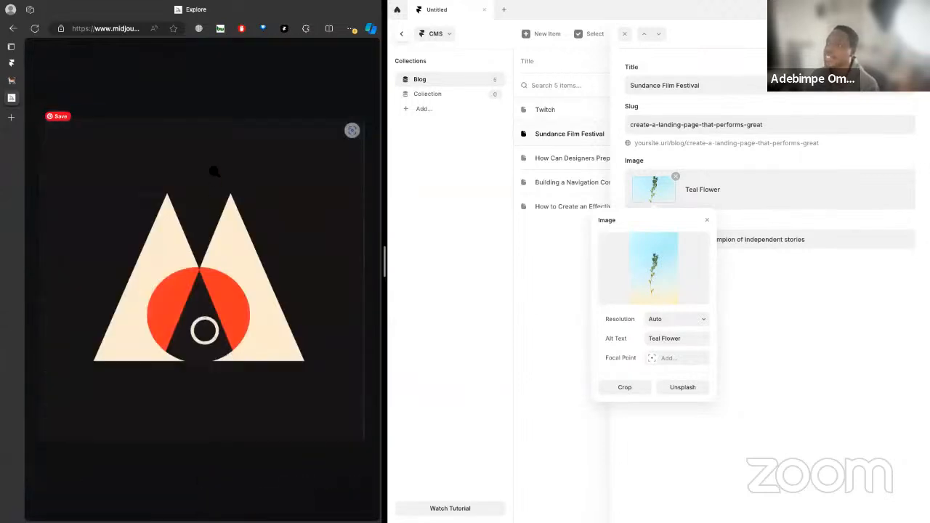
{"action": "right_click", "coordinate": [213, 156]}
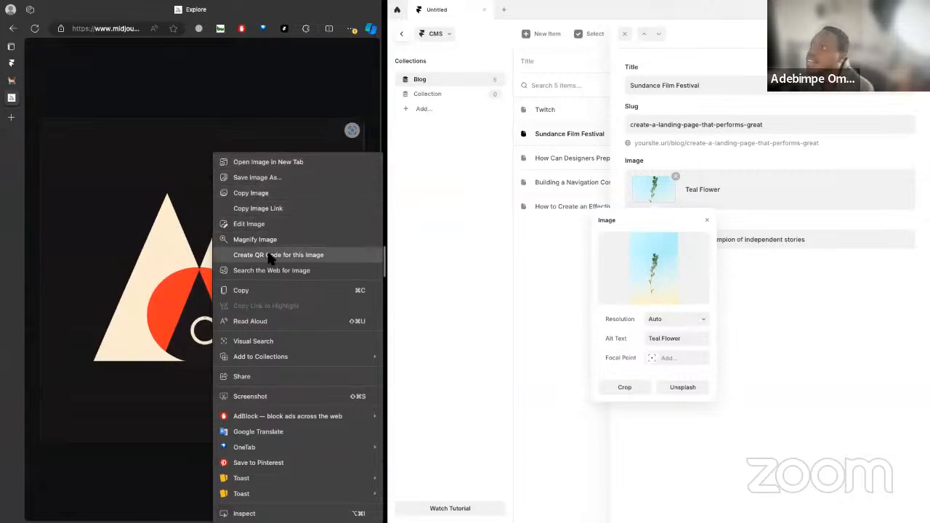
{"action": "left_click", "coordinate": [243, 288]}
{"action": "left_click", "coordinate": [167, 108]}
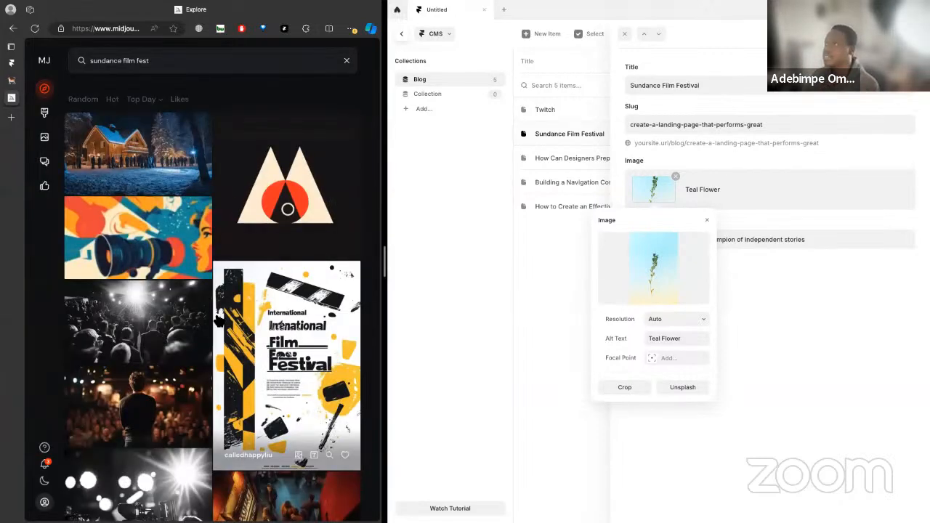
Browse the remaining film festival results, and download the two-triangle logo with the red circle
{"action": "scroll", "coordinate": [221, 326], "scroll_direction": "down", "scroll_amount": 5}
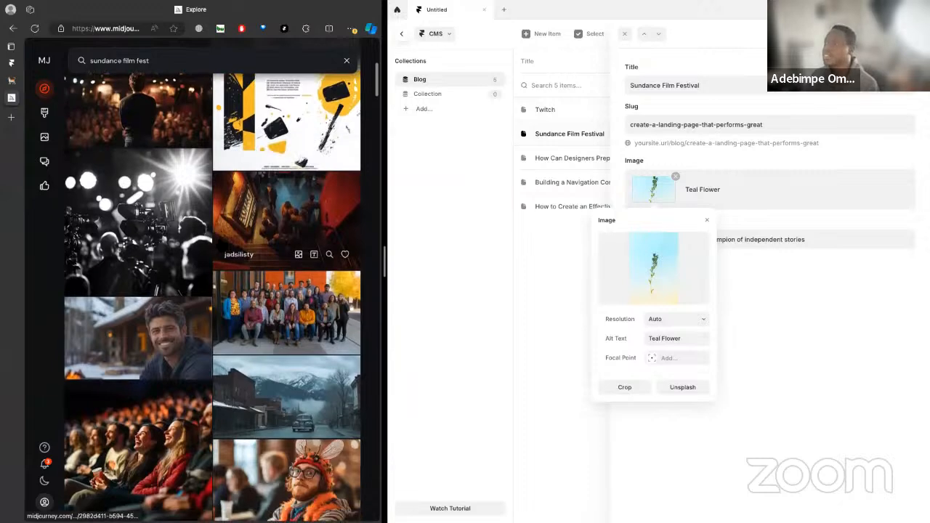
{"action": "scroll", "coordinate": [226, 247], "scroll_direction": "down", "scroll_amount": 5}
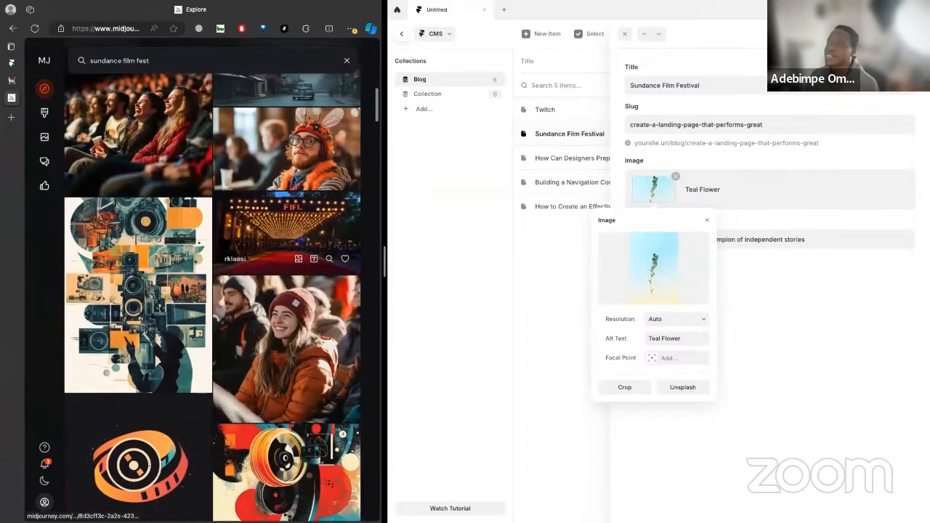
{"action": "scroll", "coordinate": [302, 169], "scroll_direction": "up", "scroll_amount": 10}
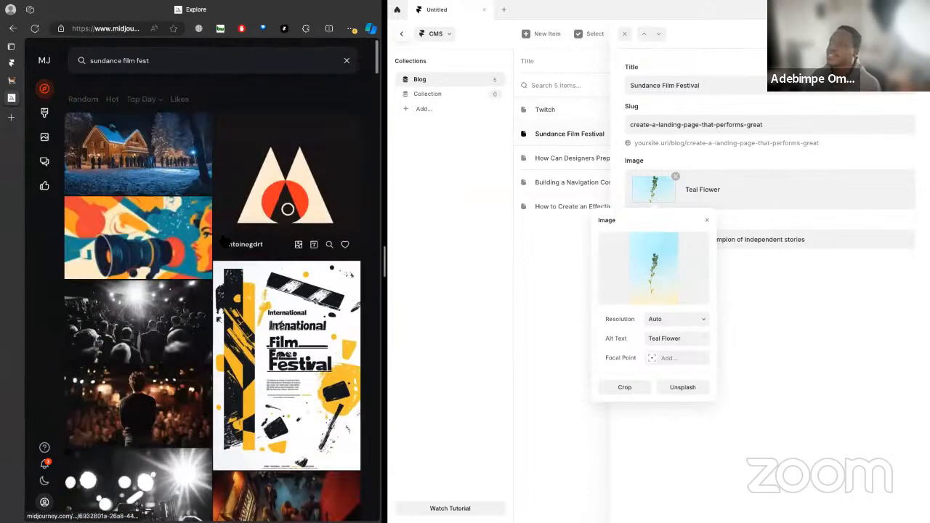
{"action": "left_click", "coordinate": [301, 166]}
{"action": "left_click", "coordinate": [292, 484]}
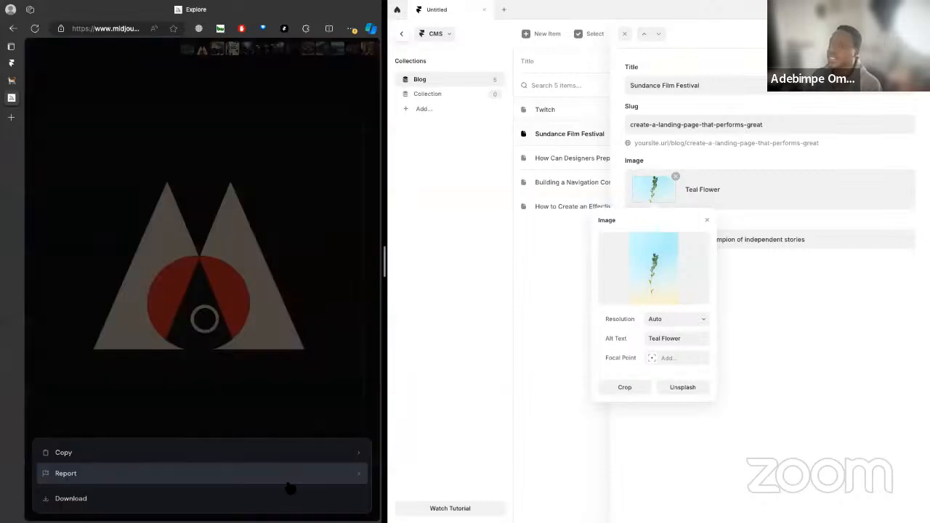
{"action": "left_click", "coordinate": [172, 497]}
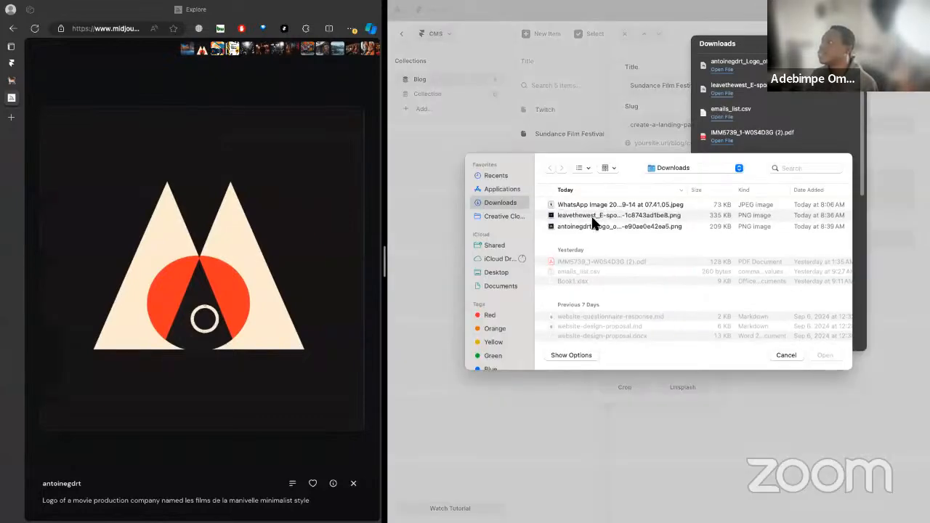
Replace the Sundance Film Festival item's image with the downloaded two-triangle logo PNG, and bring the PORTO ROCHA Twitch page back into view
{"action": "left_click", "coordinate": [596, 226]}
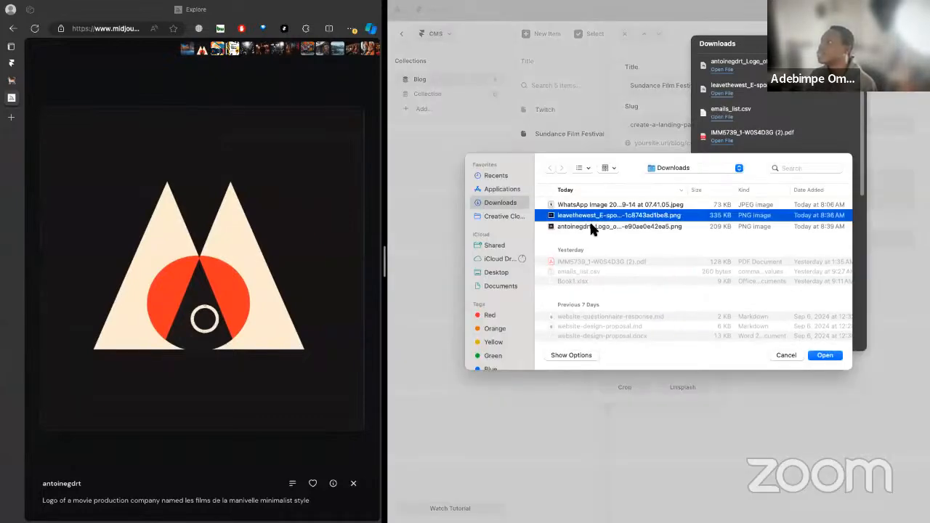
{"action": "left_click", "coordinate": [827, 356]}
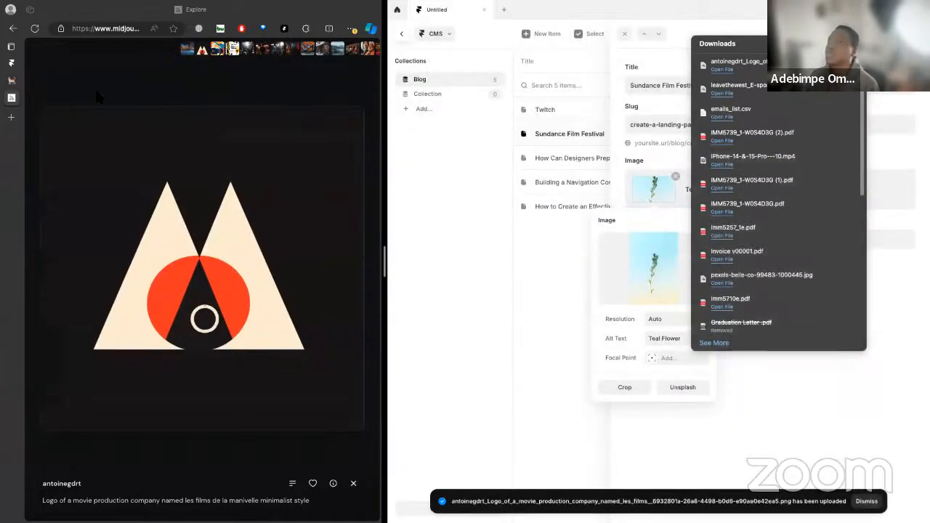
{"action": "left_click", "coordinate": [10, 80]}
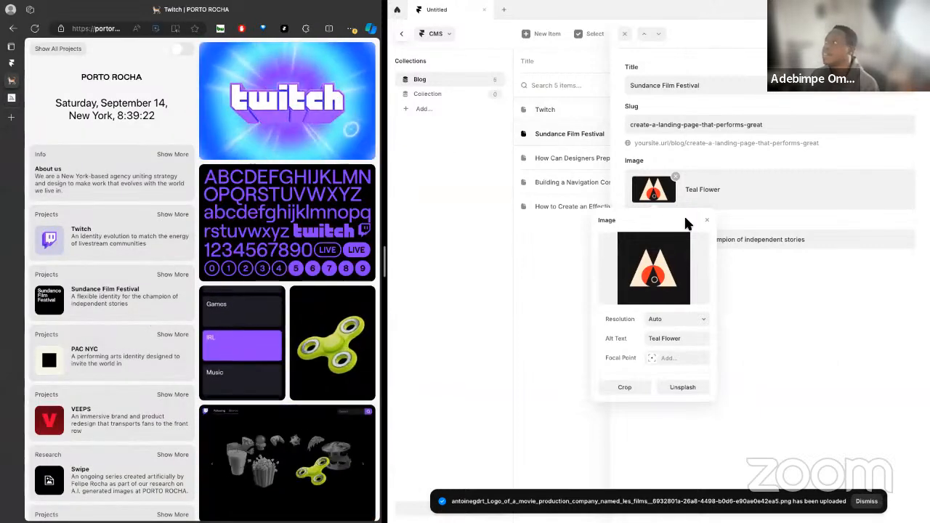
{"action": "left_click", "coordinate": [707, 220]}
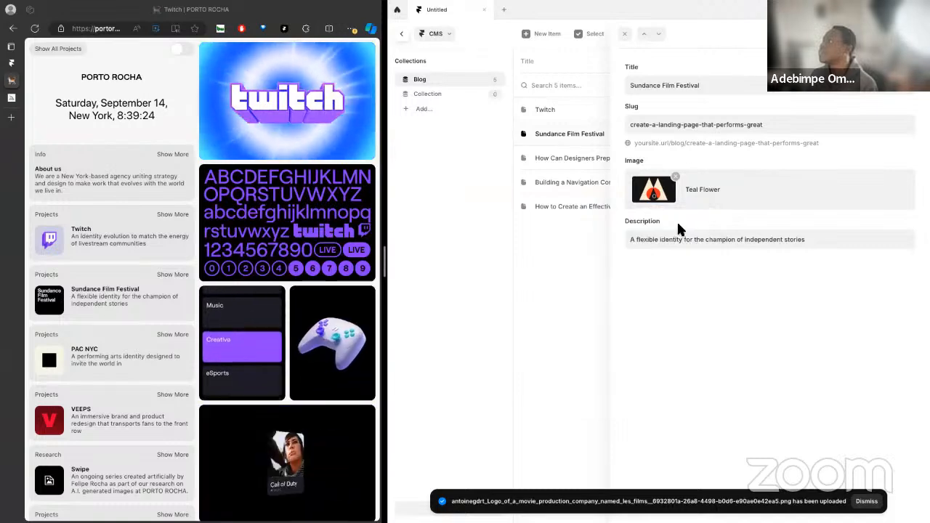
Retitle the "How Can Designers Prepare for the Future?" blog item as PAC NYC
{"action": "left_click", "coordinate": [534, 158]}
{"action": "left_click_drag", "start_coordinate": [631, 85], "coordinate": [730, 85]}
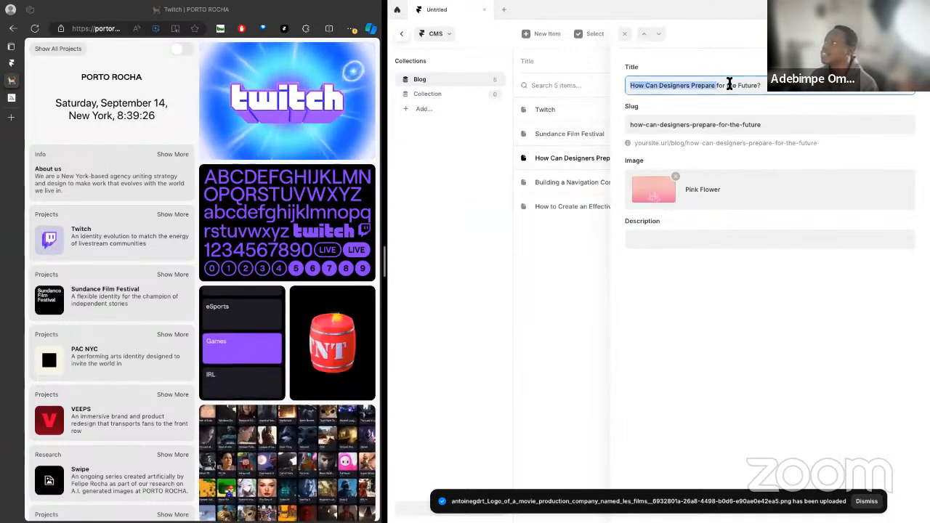
{"action": "key", "text": "ctrl+a"}
{"action": "type", "text": "PAC"}
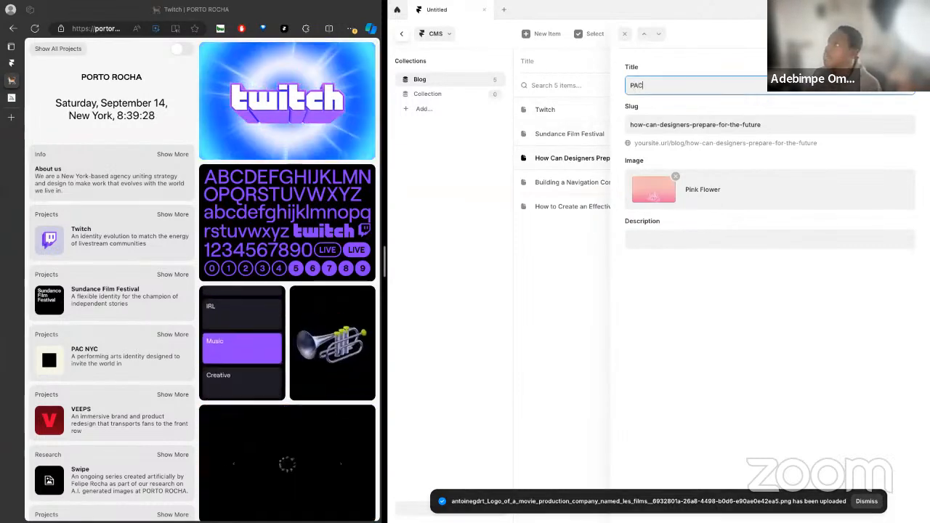
{"action": "type", "text": " NYCV"}
{"action": "key", "text": "BackSpace"}
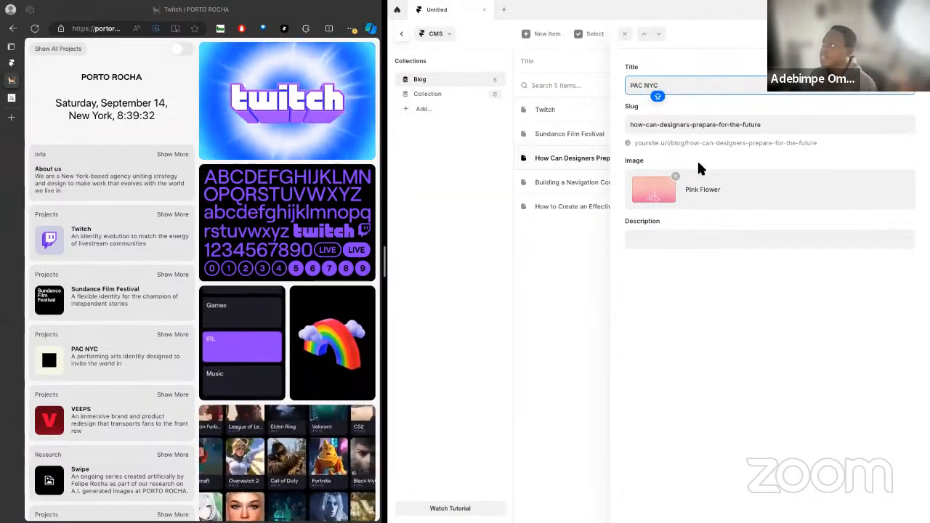
Search the Midjourney Explore gallery for "PAC NYC" and download the illustration of the man in a red hat before a yellow sun
{"action": "left_click", "coordinate": [658, 190]}
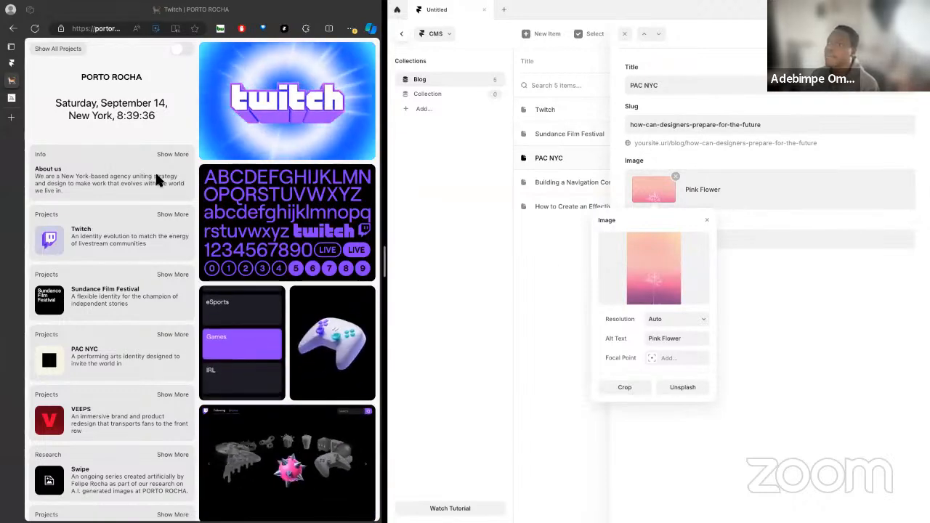
{"action": "left_click", "coordinate": [11, 96]}
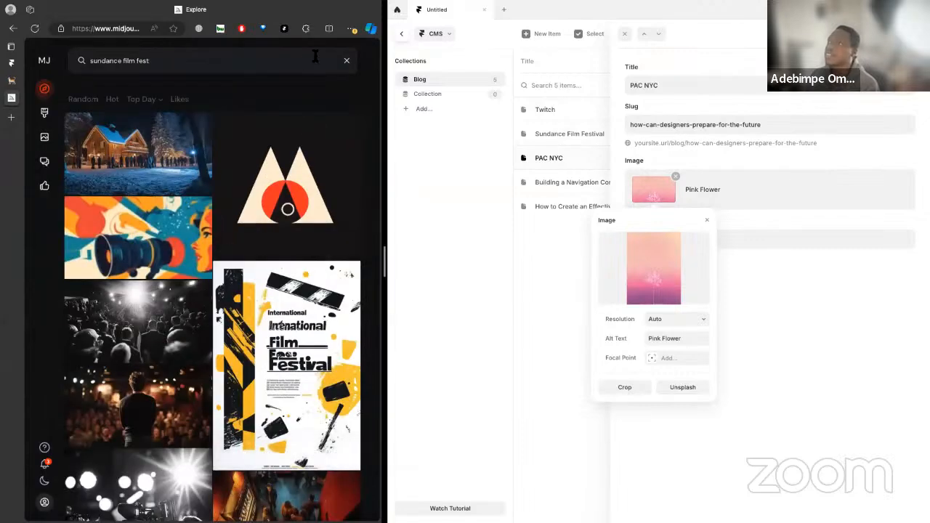
{"action": "type", "text": "PAC NYC"}
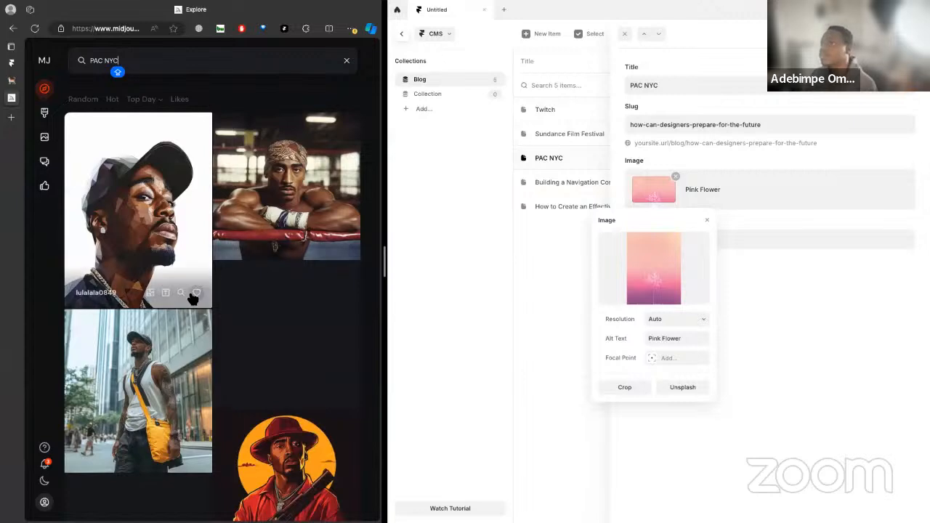
{"action": "scroll", "coordinate": [220, 338], "scroll_direction": "down", "scroll_amount": 1}
{"action": "left_click", "coordinate": [331, 313]}
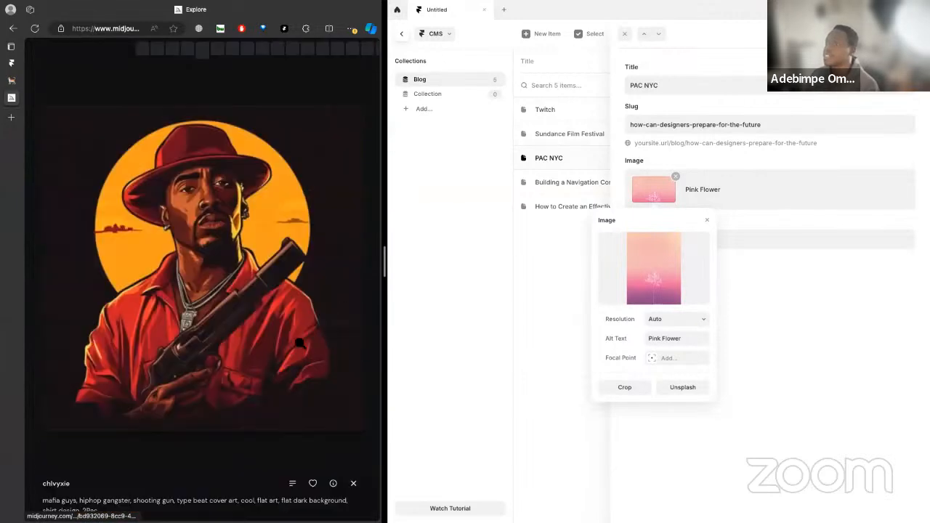
{"action": "left_click", "coordinate": [292, 484]}
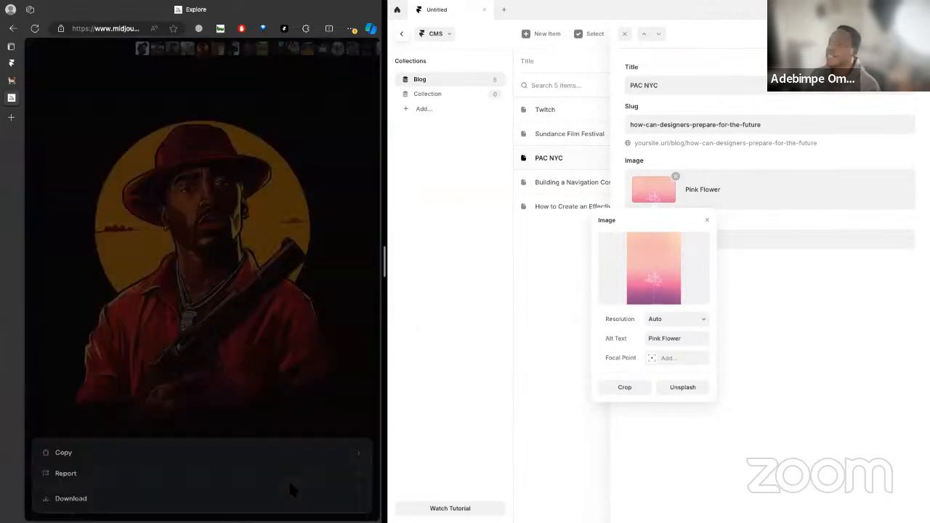
{"action": "left_click", "coordinate": [201, 497]}
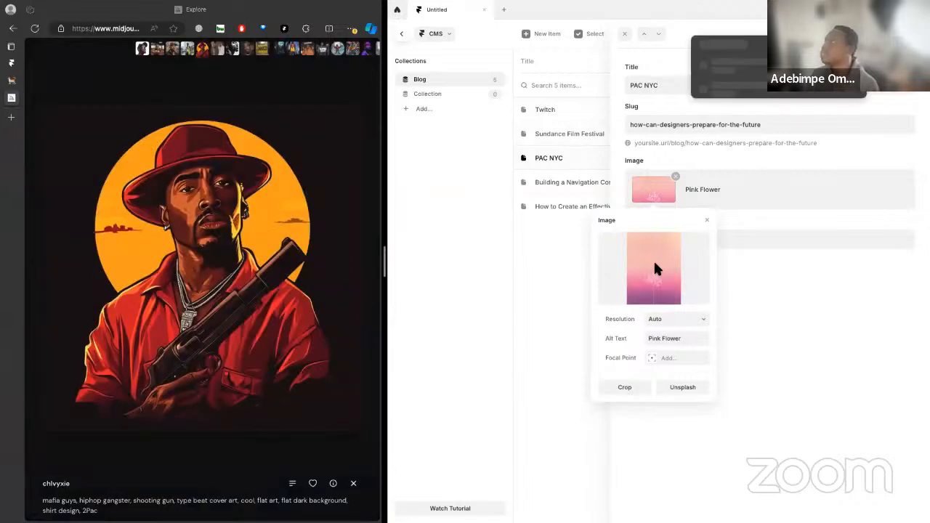
Replace the PAC NYC item's image with the downloaded red-hat illustration PNG
{"action": "left_click", "coordinate": [654, 269]}
{"action": "left_click", "coordinate": [588, 224]}
{"action": "key", "text": "space"}
{"action": "key", "text": "space"}
{"action": "left_click", "coordinate": [826, 356]}
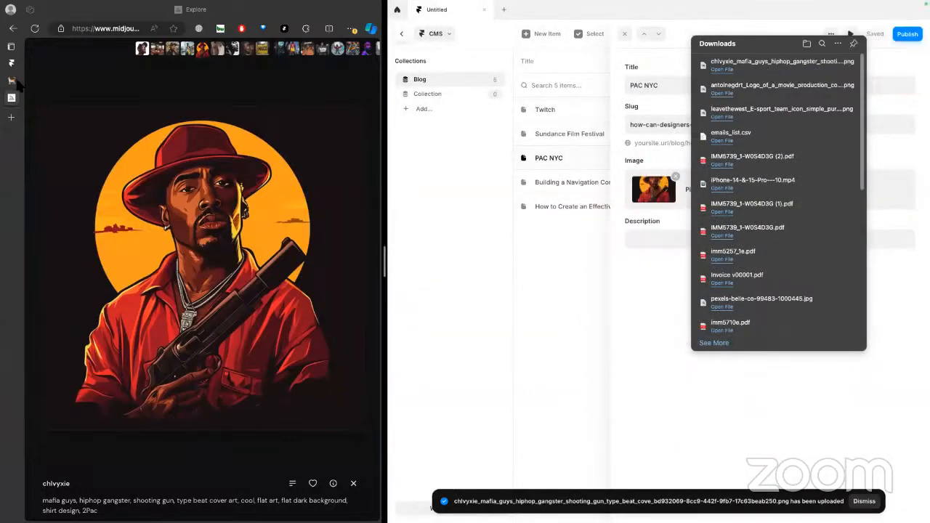
Bring the PORTO ROCHA page back for reference and retitle the "Building a Navigation Component" blog item as VEEPS
{"action": "left_click", "coordinate": [11, 80]}
{"action": "scroll", "coordinate": [127, 306], "scroll_direction": "down", "scroll_amount": 2}
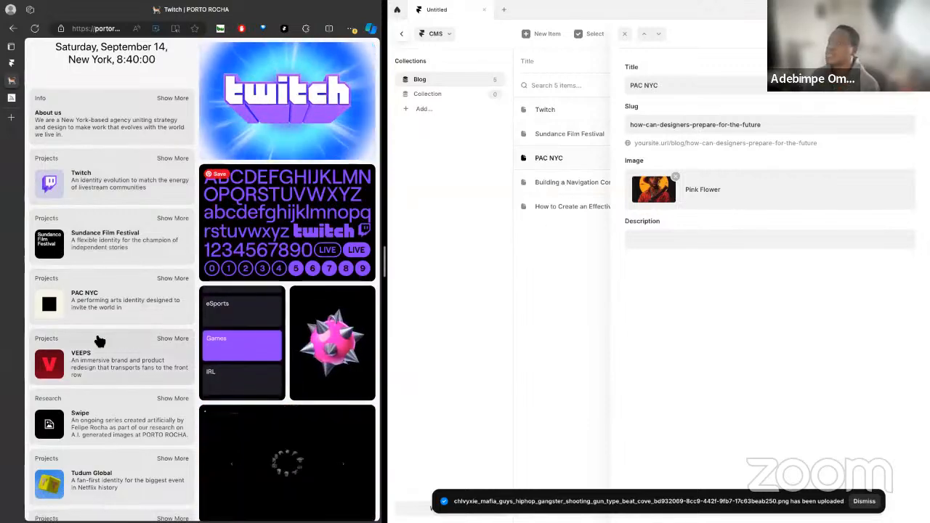
{"action": "scroll", "coordinate": [155, 293], "scroll_direction": "up", "scroll_amount": 2}
{"action": "scroll", "coordinate": [153, 328], "scroll_direction": "down", "scroll_amount": 3}
{"action": "scroll", "coordinate": [154, 322], "scroll_direction": "down", "scroll_amount": 1}
{"action": "scroll", "coordinate": [155, 319], "scroll_direction": "up", "scroll_amount": 1}
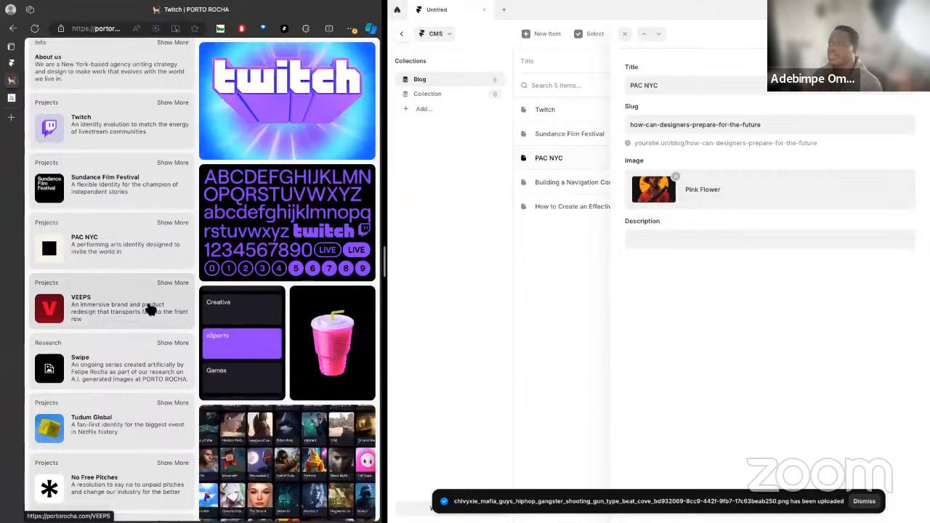
{"action": "scroll", "coordinate": [173, 334], "scroll_direction": "up", "scroll_amount": 3}
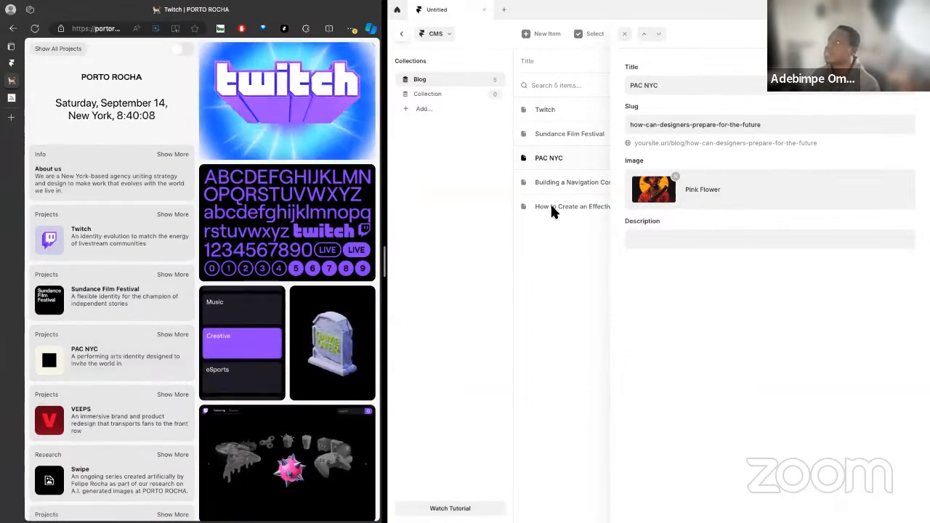
{"action": "left_click", "coordinate": [556, 184]}
{"action": "left_click", "coordinate": [727, 83]}
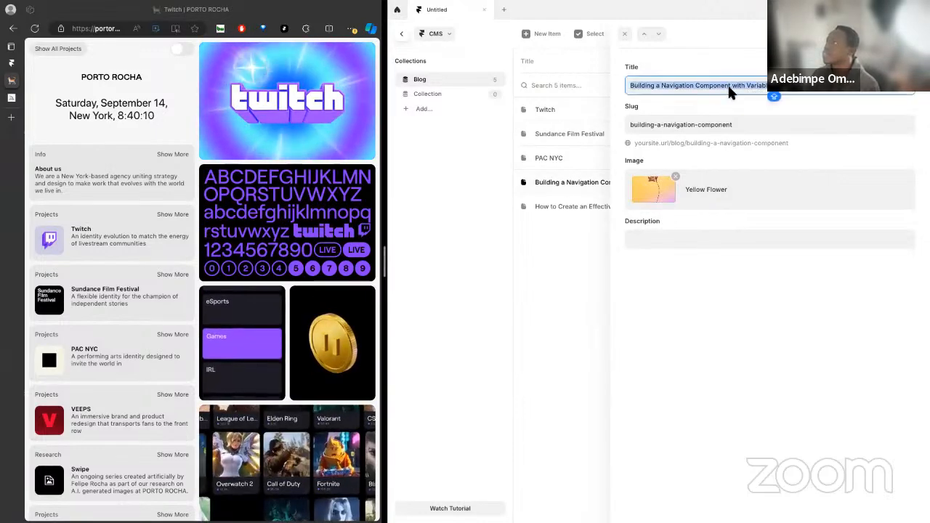
{"action": "type", "text": "VEEPS"}
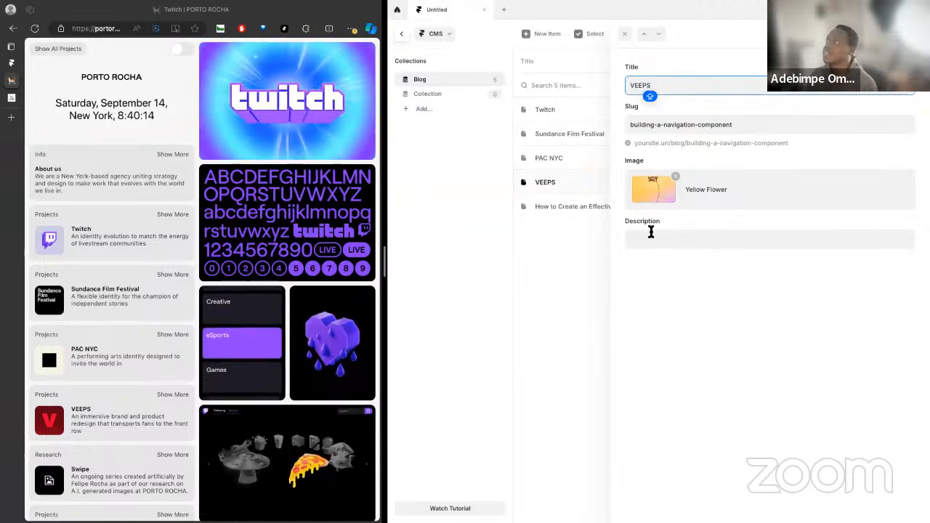
Fill in the VEEPS item's description with the wording from the PORTO ROCHA page, beginning "An immersive"
{"action": "left_click", "coordinate": [651, 232]}
{"action": "type", "text": "A"}
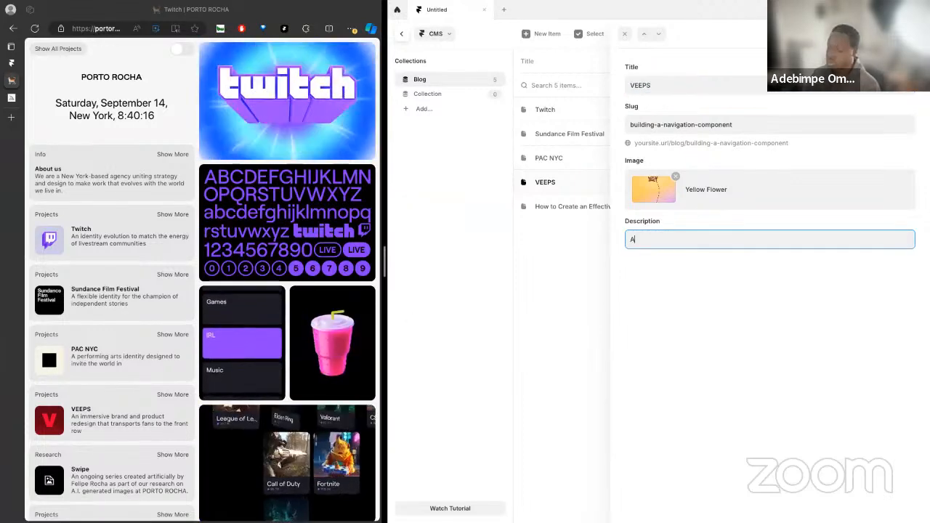
{"action": "type", "text": "n "}
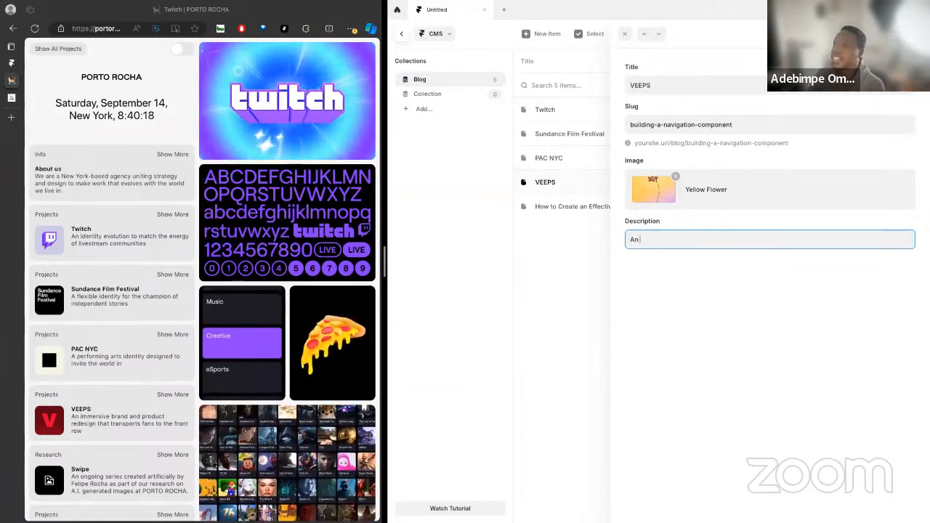
{"action": "type", "text": "immer"}
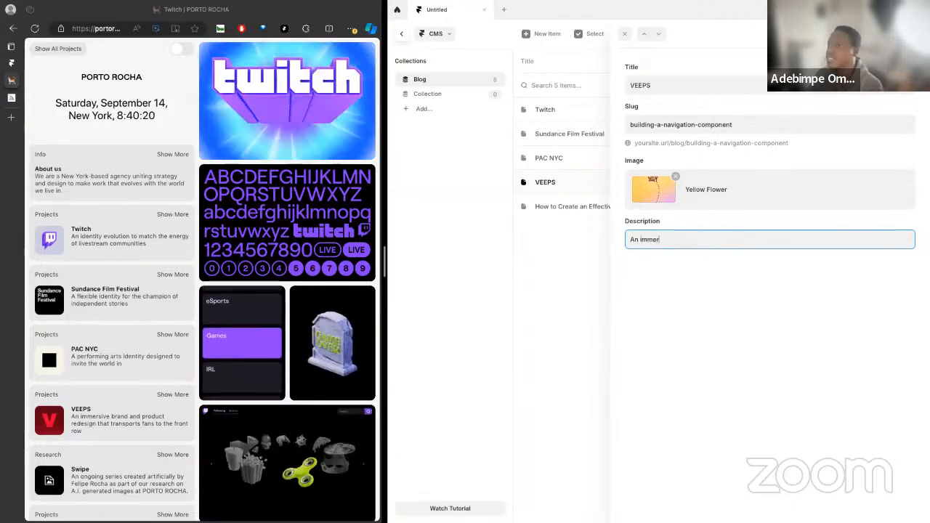
{"action": "type", "text": "sive br"}
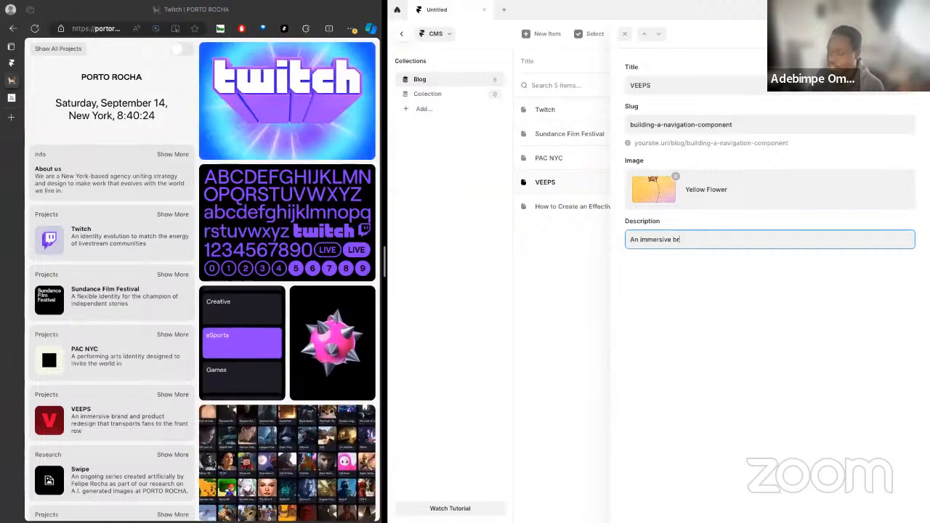
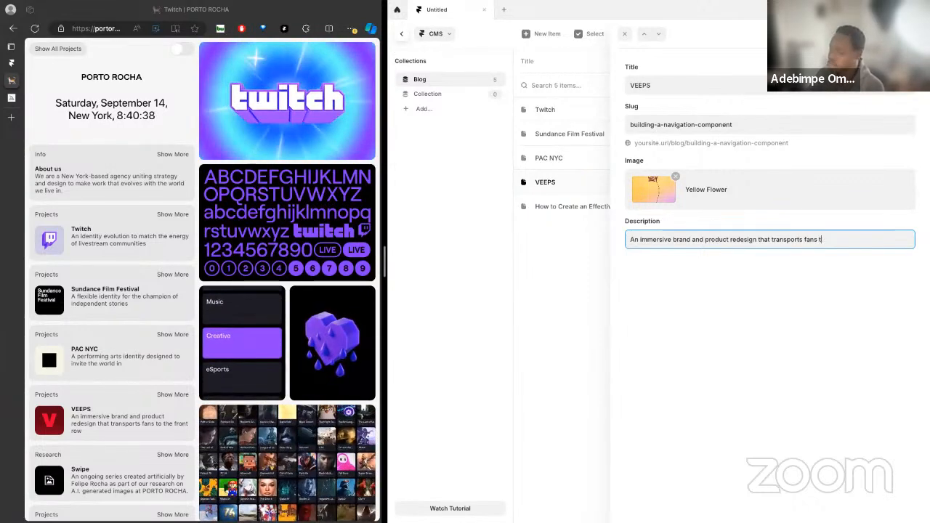
Complete the VEEPS item's description so that it ends with "transports fans to the front"
{"action": "type", "text": "e fronmt"}
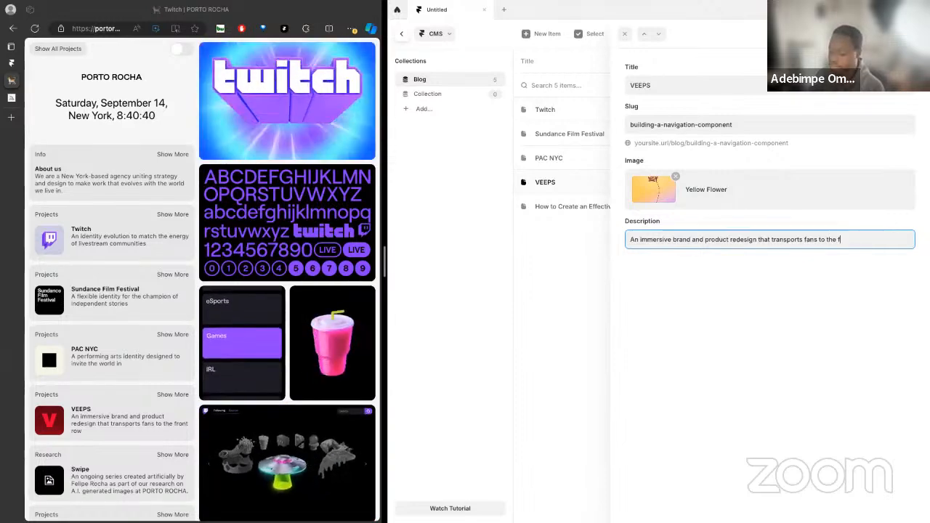
{"action": "key", "text": "BackSpace"}
{"action": "key", "text": "BackSpace"}
{"action": "type", "text": "t"}
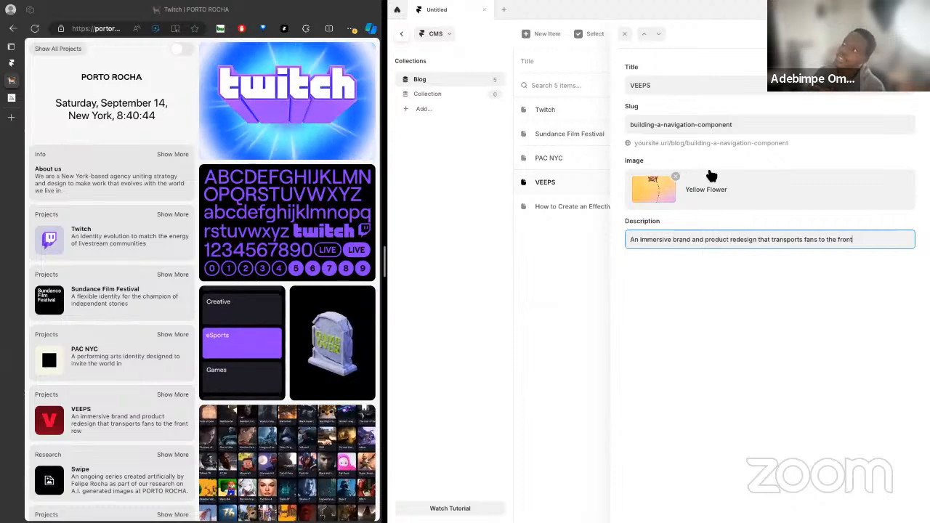
Open the VEEPS project page on the PORTO ROCHA site for reference
{"action": "left_click", "coordinate": [729, 125]}
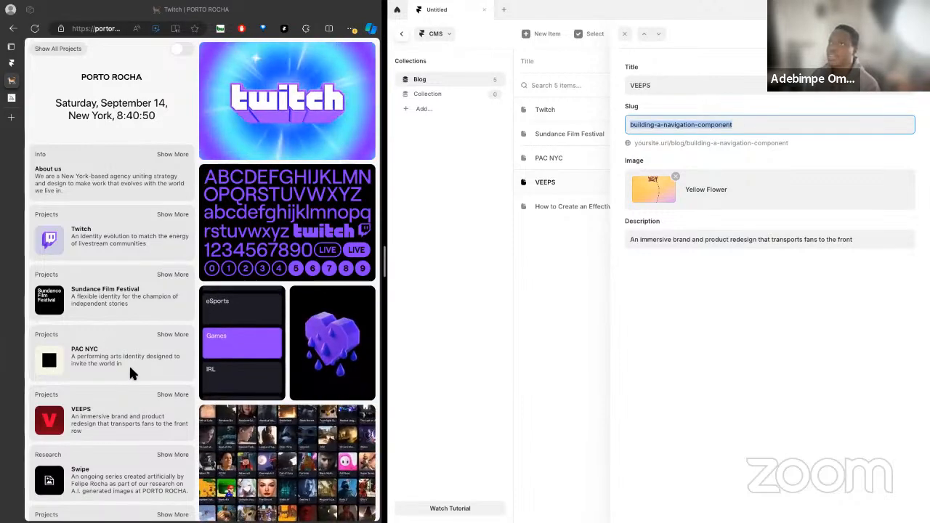
{"action": "left_click", "coordinate": [101, 419]}
{"action": "left_click", "coordinate": [87, 415]}
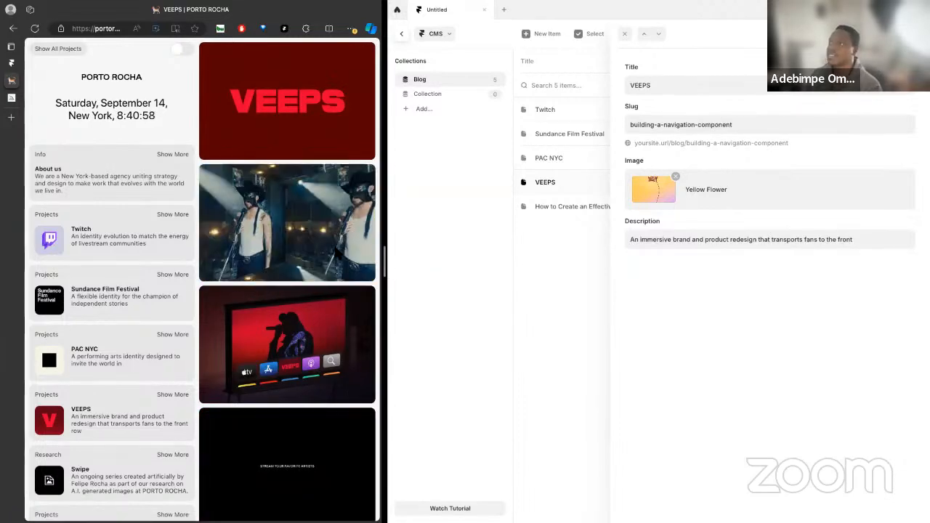
Take Framer out of the split view with the browser and give it its own full-screen space
{"action": "key", "text": "ctrl+Up"}
{"action": "left_click_drag", "start_coordinate": [494, 41], "coordinate": [587, 201]}
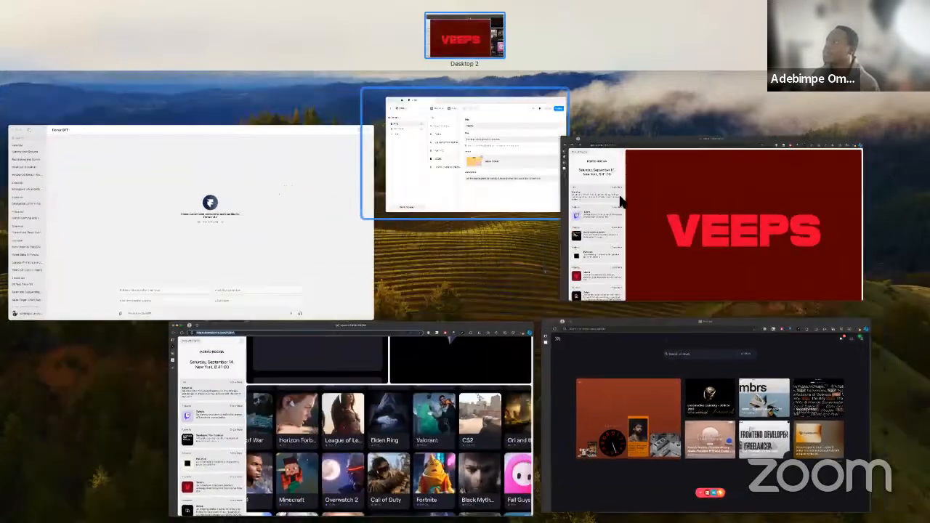
{"action": "left_click_drag", "start_coordinate": [542, 78], "coordinate": [408, 114]}
{"action": "left_click", "coordinate": [397, 115]}
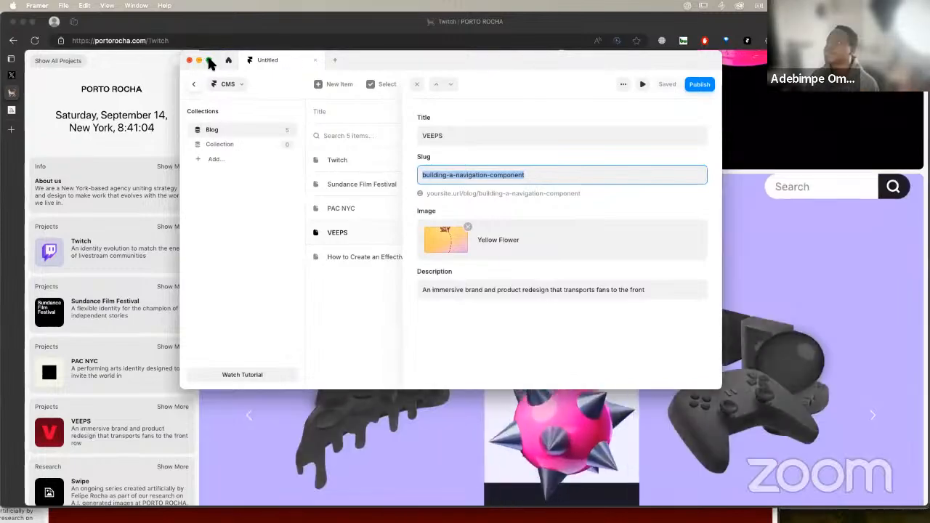
{"action": "left_click", "coordinate": [208, 61]}
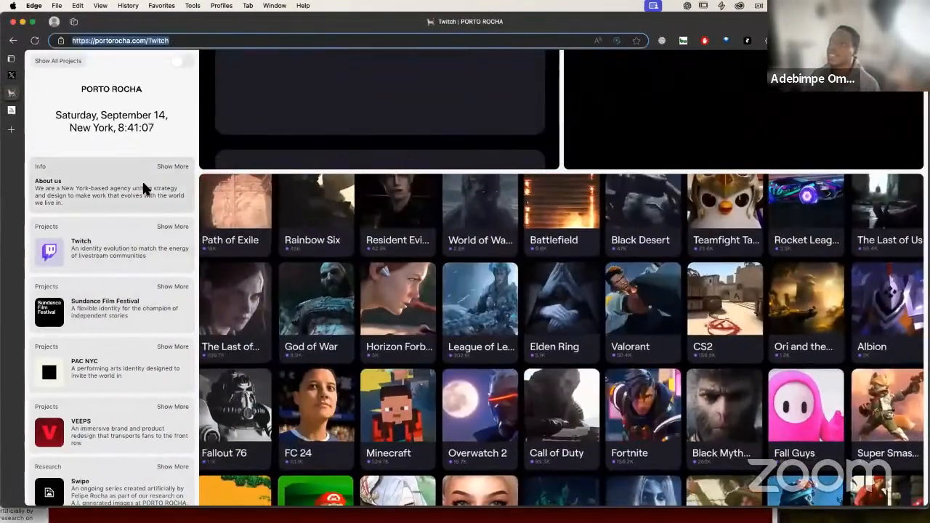
Check how the PORTO ROCHA site writes its Twitch and PAC NYC page addresses, and return to Framer
{"action": "left_click", "coordinate": [136, 41]}
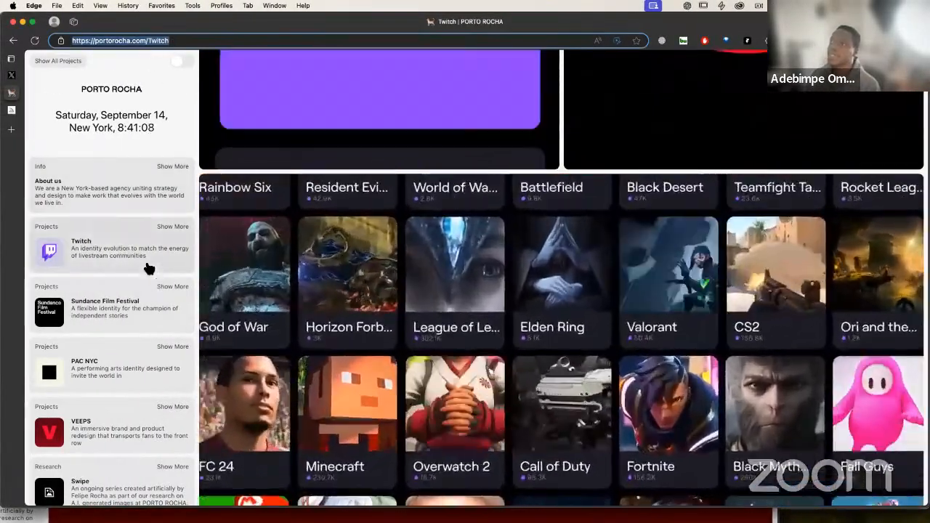
{"action": "left_click", "coordinate": [147, 264]}
{"action": "left_click", "coordinate": [150, 379]}
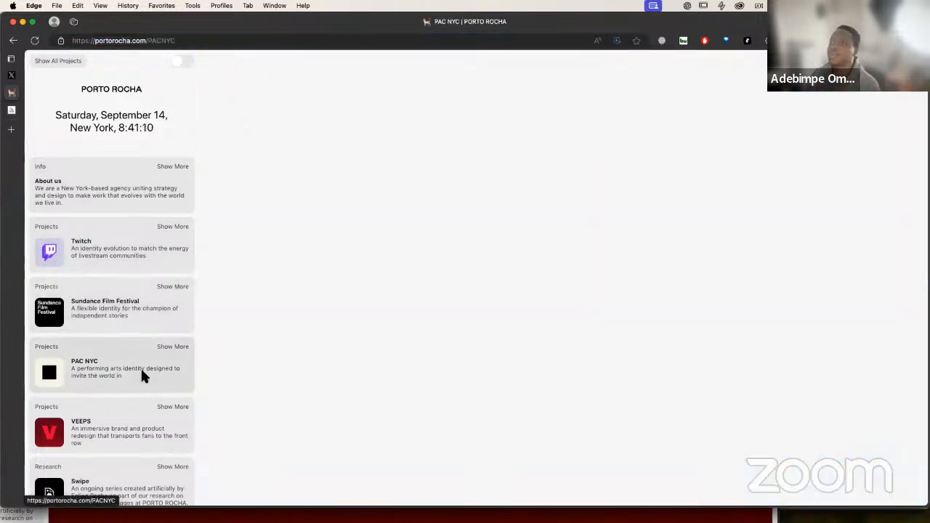
{"action": "key", "text": "ctrl+Right"}
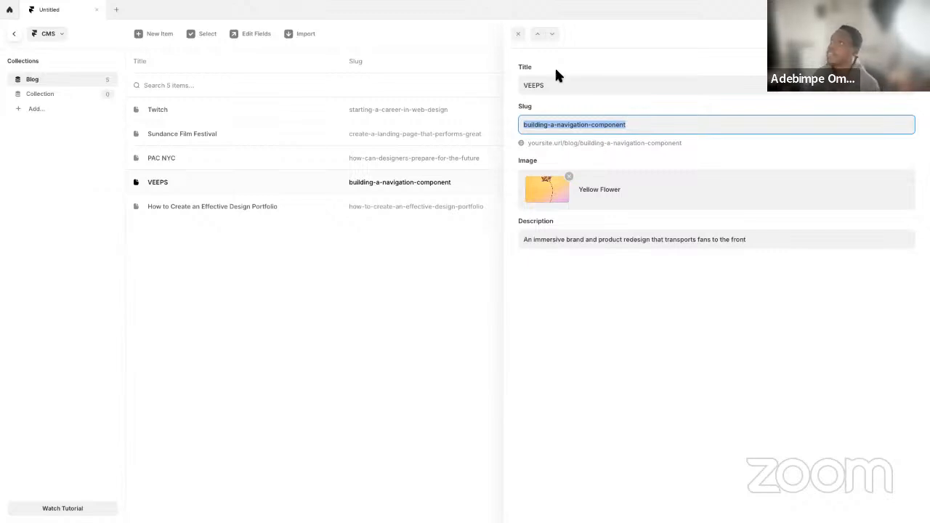
Examine the Blog collection's Slug field settings and its Based on options, keeping Title selected
{"action": "left_click", "coordinate": [147, 63]}
{"action": "left_click", "coordinate": [177, 67]}
{"action": "left_click", "coordinate": [345, 226]}
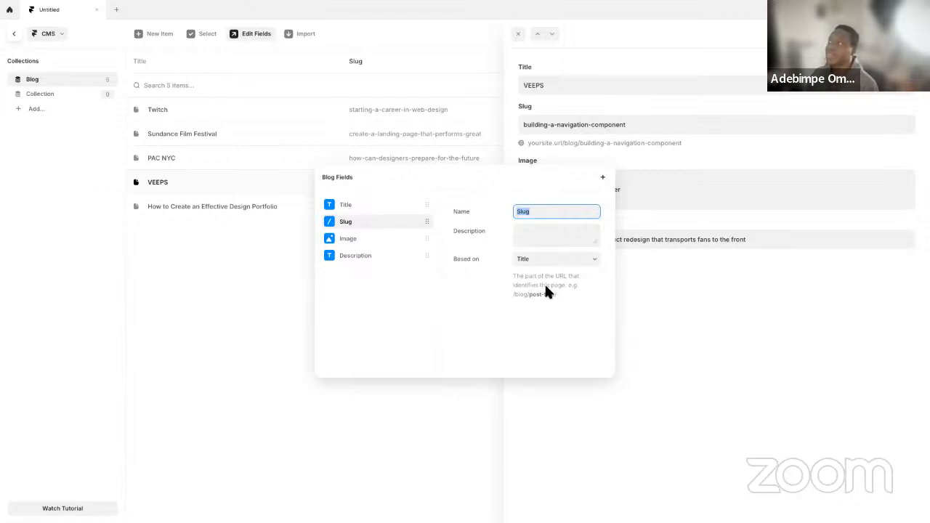
{"action": "left_click", "coordinate": [551, 262]}
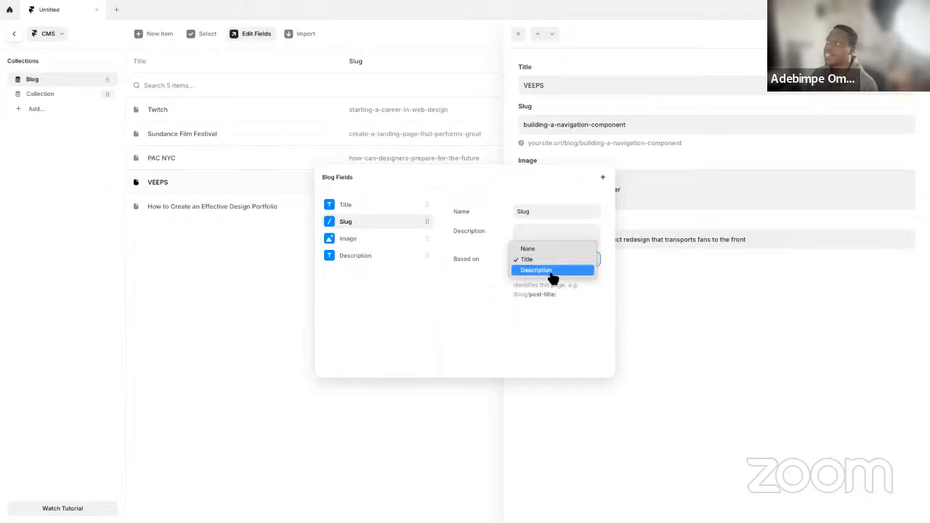
{"action": "left_click", "coordinate": [557, 260]}
{"action": "left_click", "coordinate": [650, 264]}
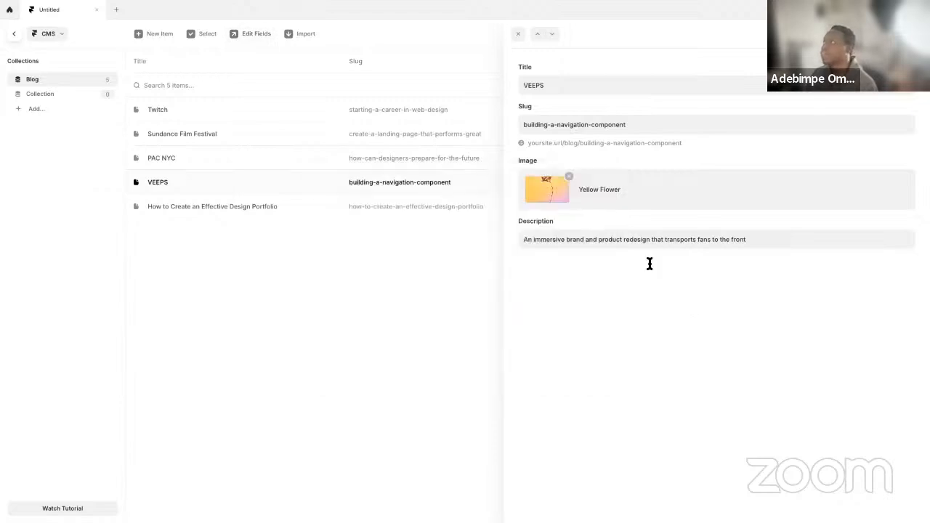
Replace the VEEPS item's slug with "veeps"
{"action": "left_click", "coordinate": [651, 124]}
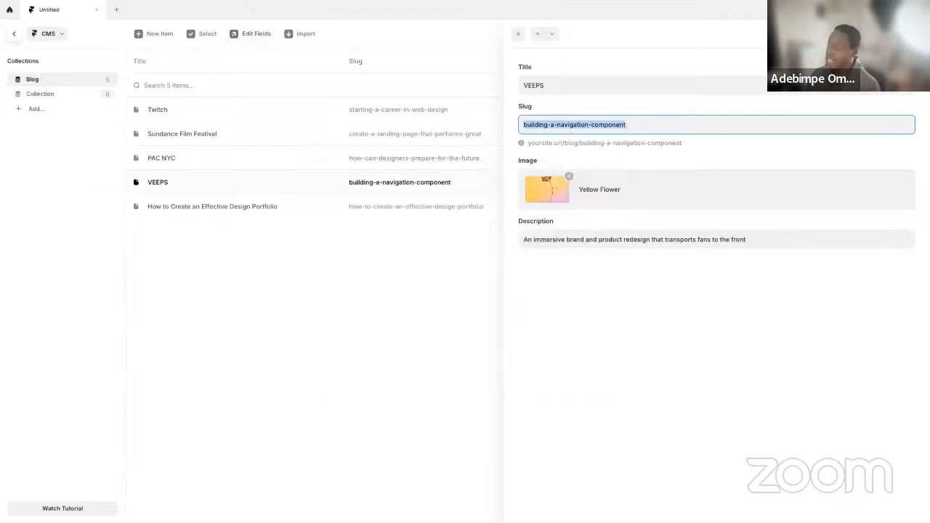
{"action": "key", "text": "BackSpace"}
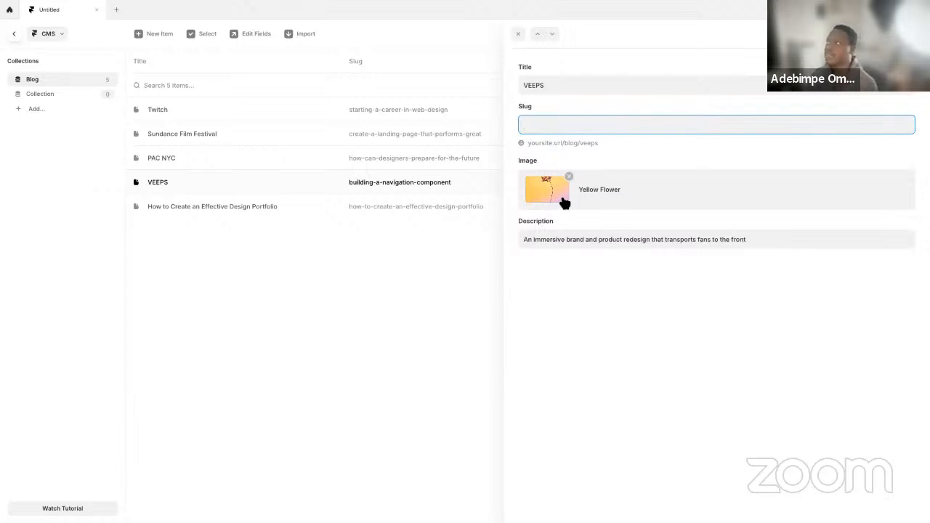
{"action": "key", "text": "ctrl+z"}
{"action": "left_click", "coordinate": [627, 129]}
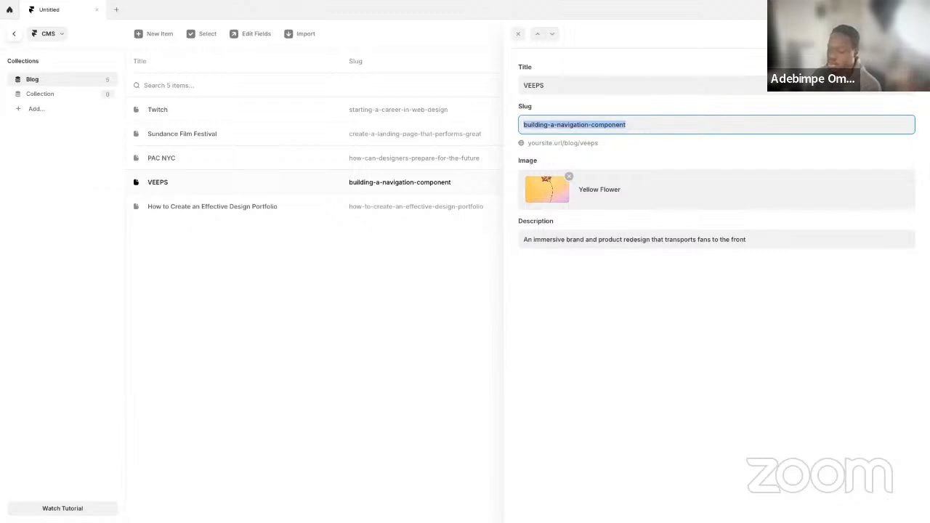
{"action": "type", "text": "cve"}
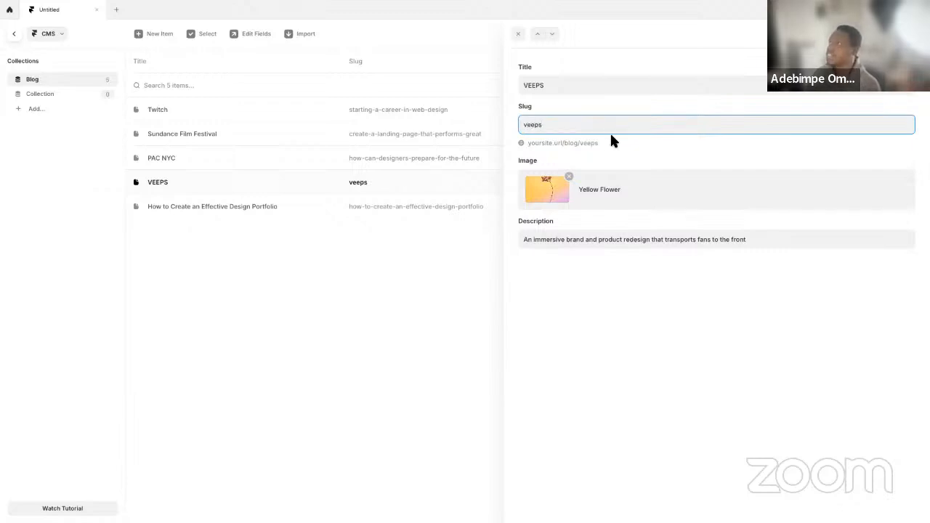
Set the PAC NYC item's slug to "pacnyc" and the Sundance Film Festival item's slug to "sundance"
{"action": "left_click", "coordinate": [417, 159]}
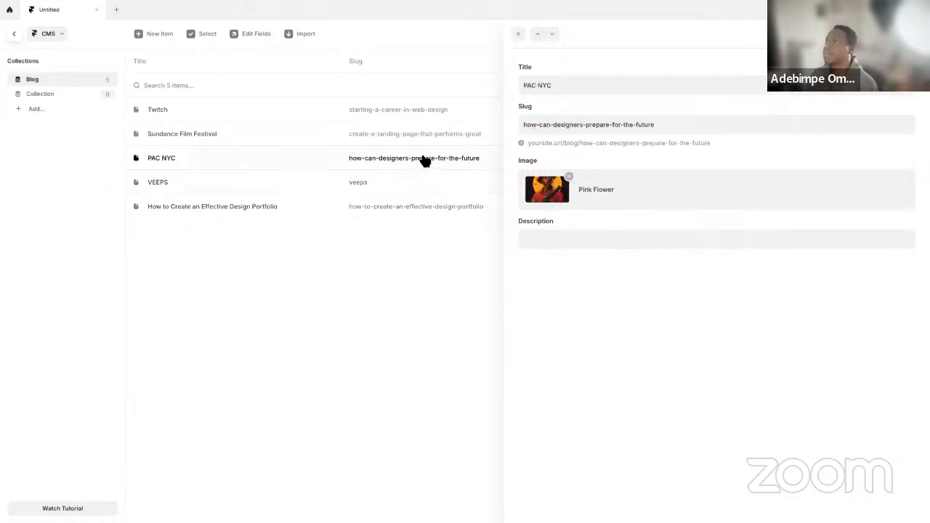
{"action": "left_click", "coordinate": [561, 122]}
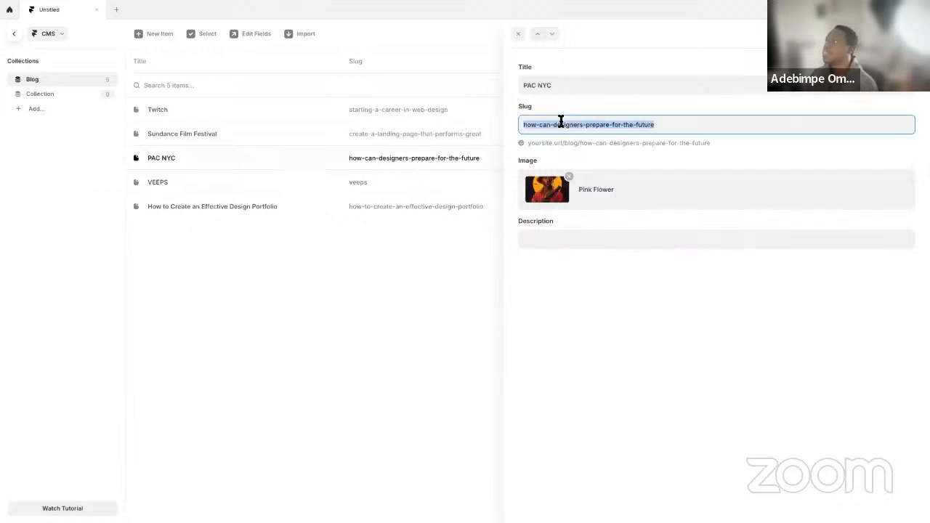
{"action": "type", "text": "pacnyc"}
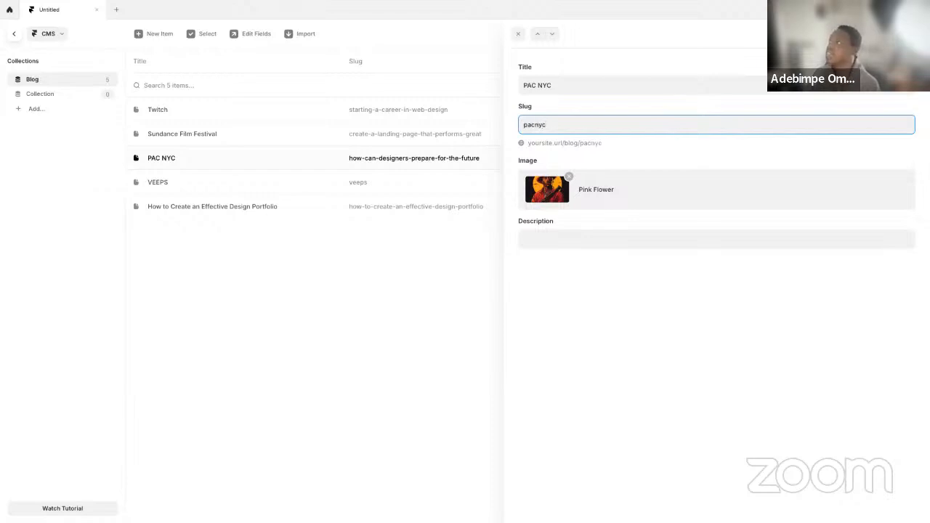
{"action": "left_click", "coordinate": [397, 136]}
{"action": "left_click", "coordinate": [578, 127]}
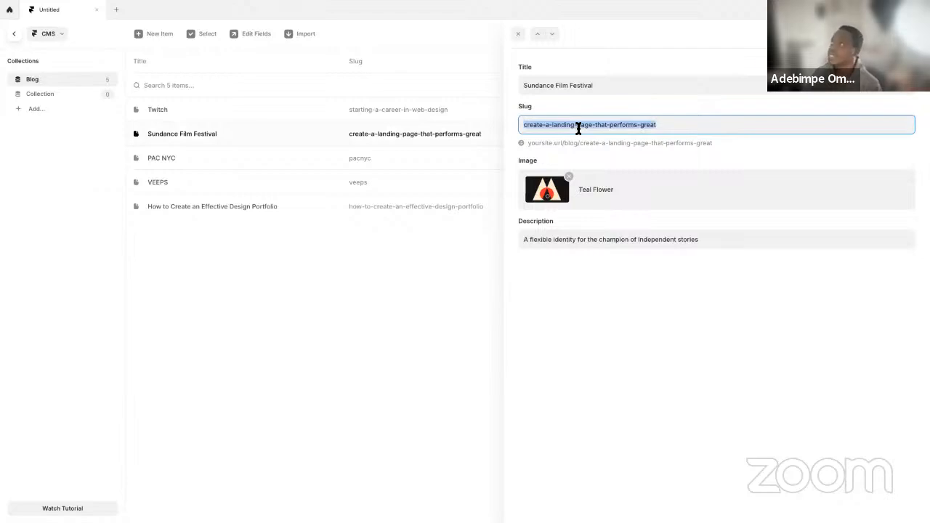
{"action": "type", "text": "sundance"}
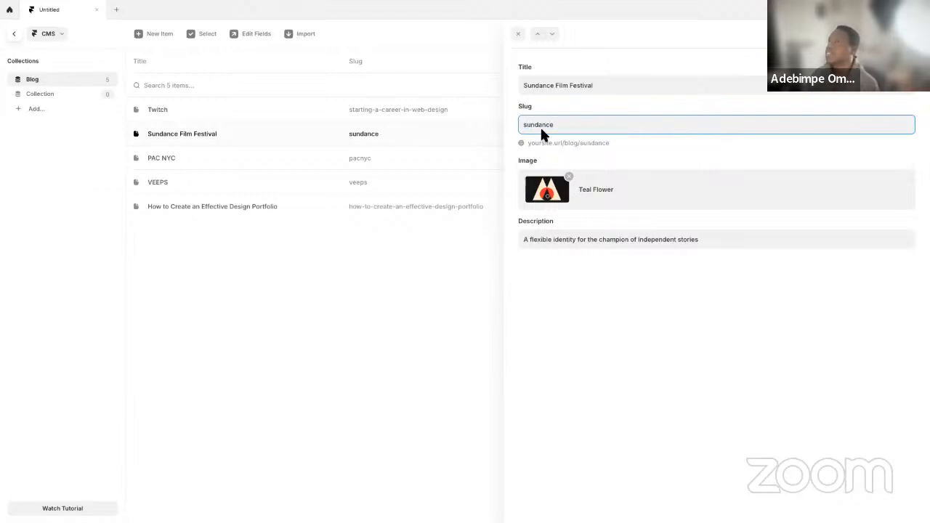
Set the Twitch item's slug to "twich" and close the item
{"action": "left_click", "coordinate": [448, 109]}
{"action": "left_click", "coordinate": [573, 125]}
{"action": "type", "text": "twich"}
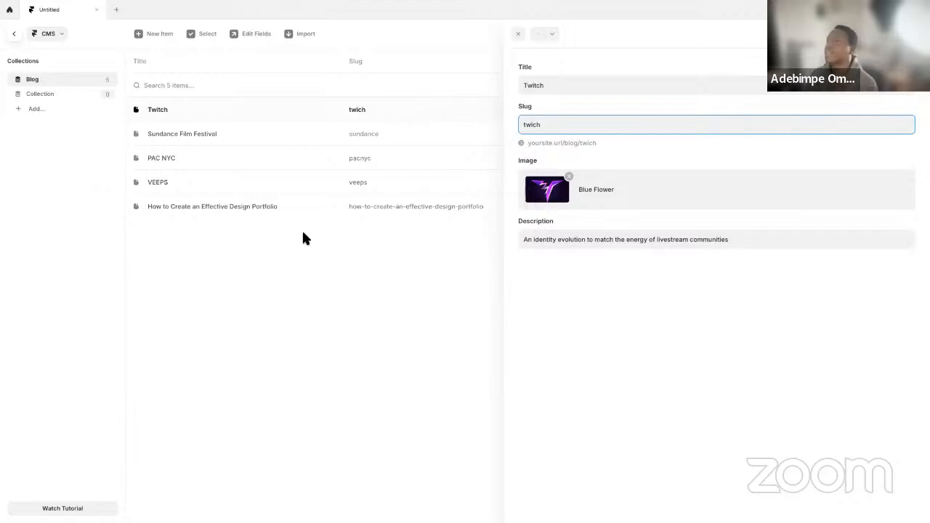
{"action": "left_click", "coordinate": [303, 233]}
Open the PAC NYC item and place the PORTO ROCHA page beside Framer in a split view
{"action": "key", "text": "ctrl+Left"}
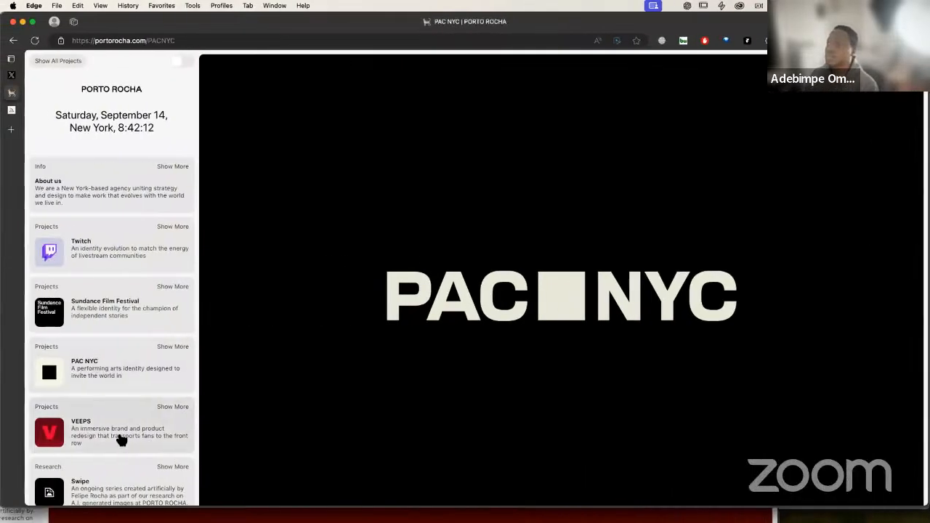
{"action": "key", "text": "ctrl+Right"}
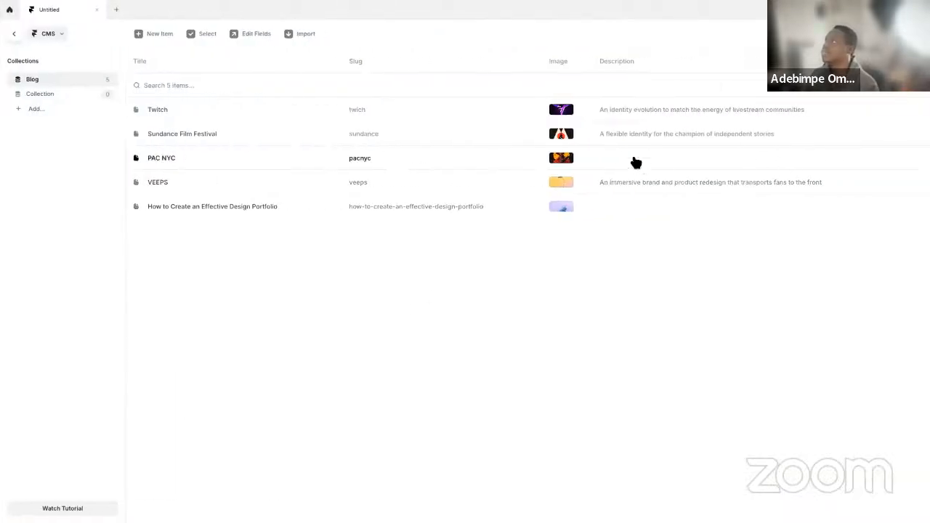
{"action": "left_click", "coordinate": [361, 160]}
{"action": "key", "text": "ctrl+Up"}
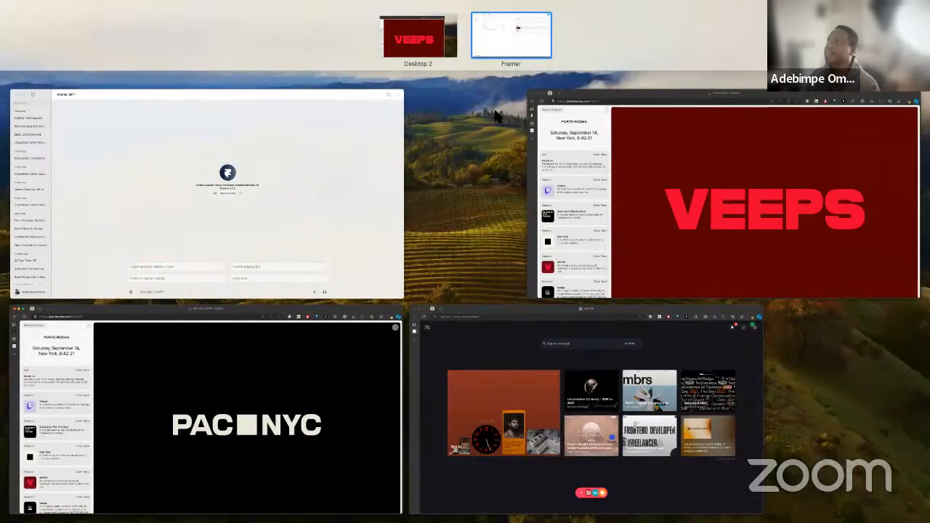
{"action": "left_click_drag", "start_coordinate": [158, 408], "coordinate": [494, 48]}
{"action": "left_click", "coordinate": [510, 48]}
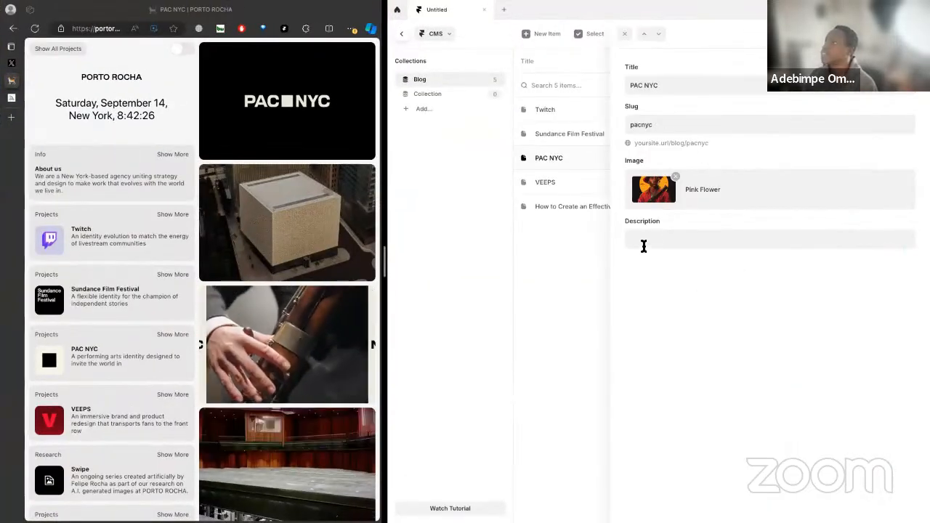
Fill in the PAC NYC item's description with "A performing arts identity designed to invite the world in" and close the item
{"action": "left_click", "coordinate": [660, 246]}
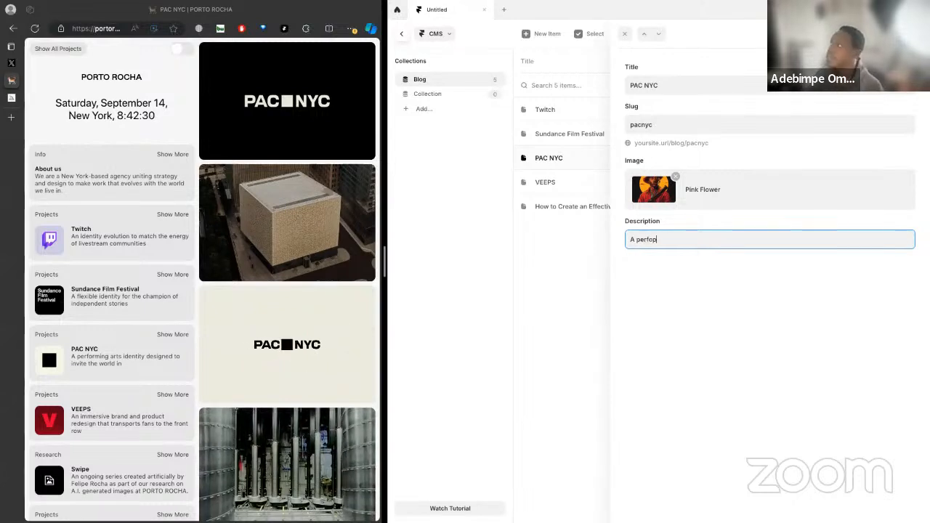
{"action": "type", "text": "A performing"}
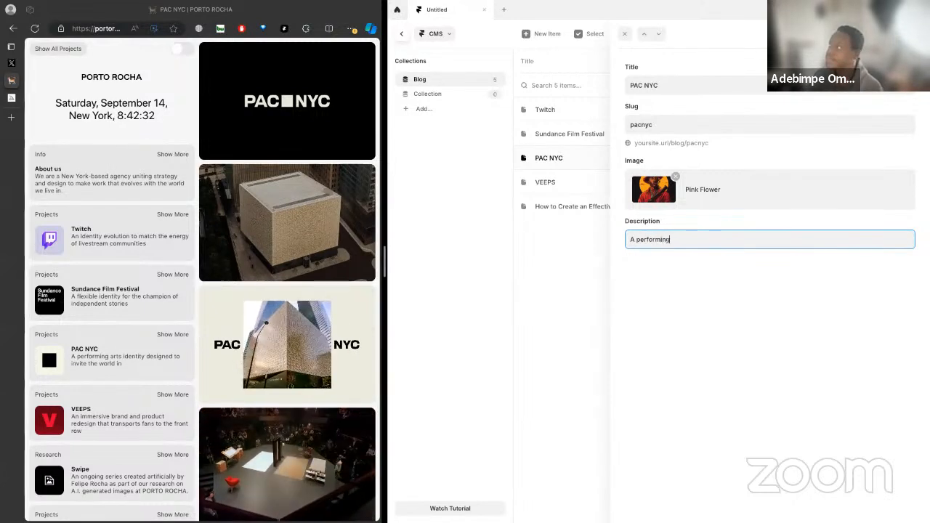
{"action": "type", "text": " arts iden"}
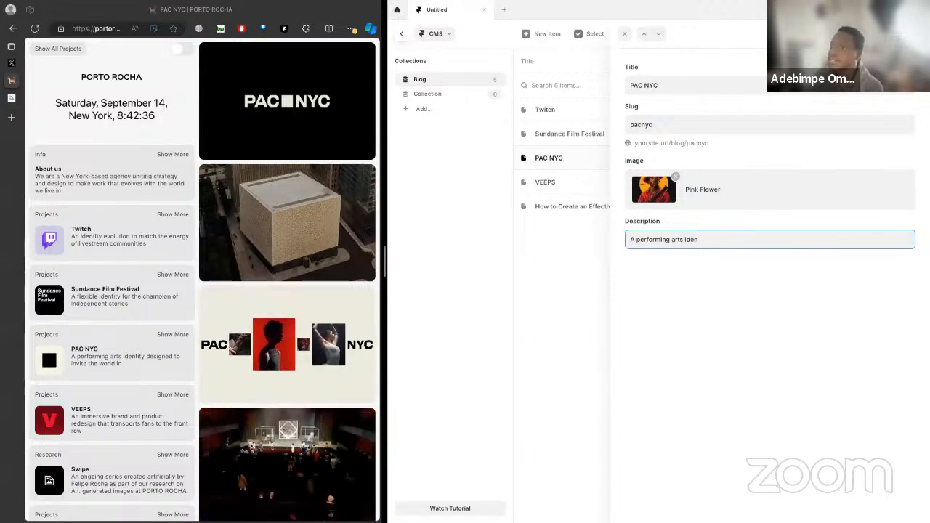
{"action": "type", "text": "tity"}
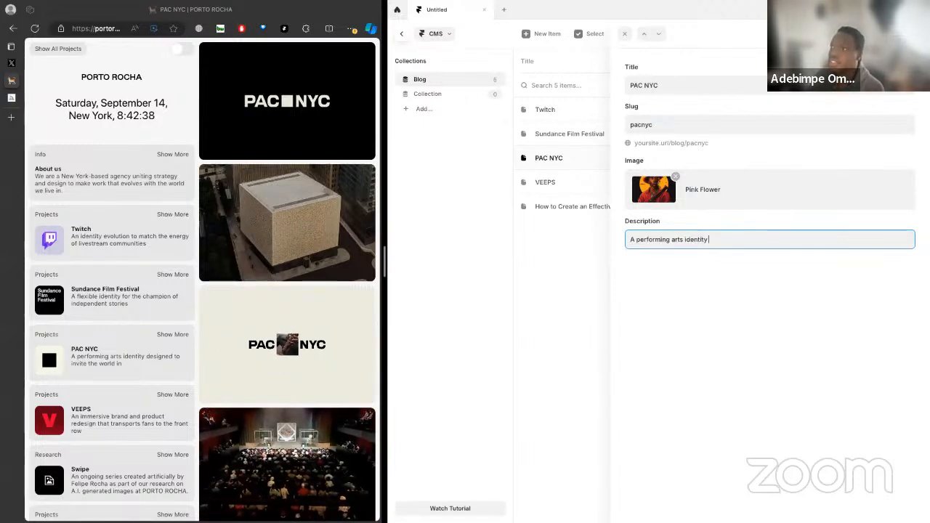
{"action": "type", "text": " designed"}
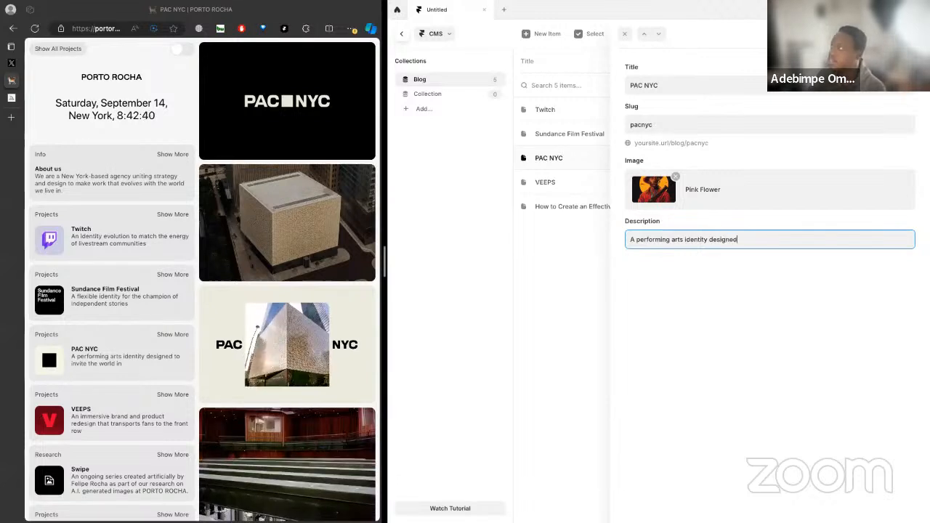
{"action": "type", "text": " to invite "}
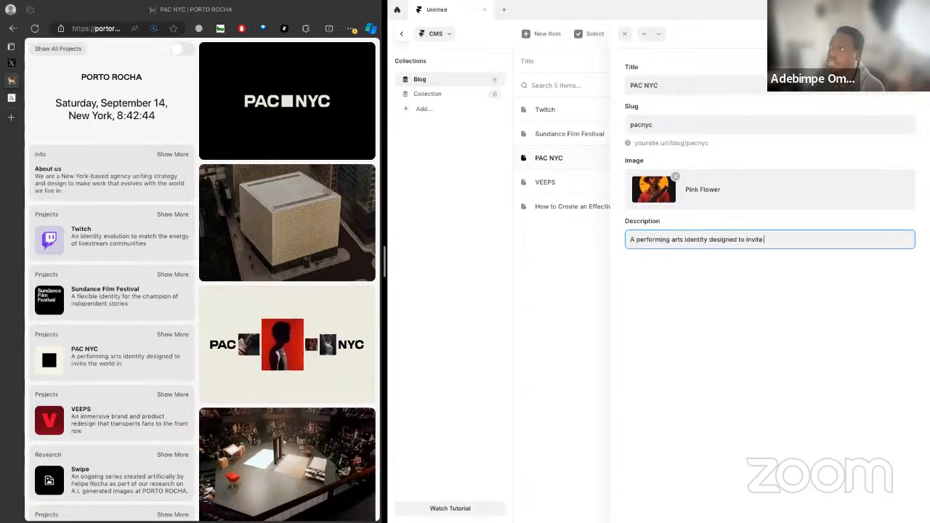
{"action": "type", "text": "the world in"}
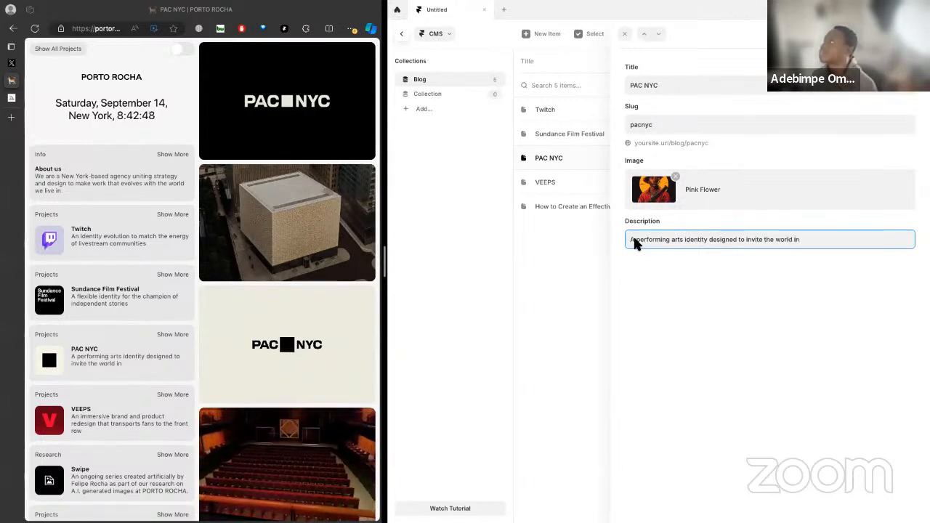
{"action": "left_click", "coordinate": [572, 396]}
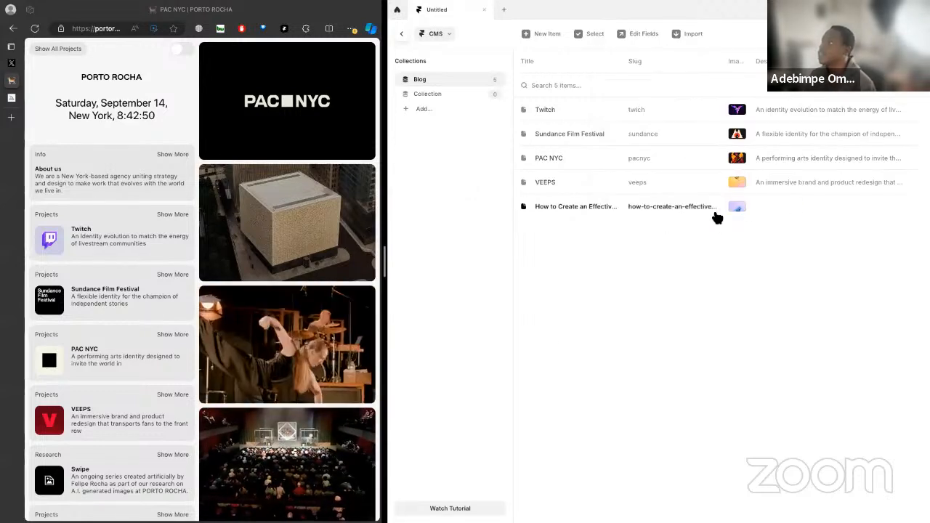
Open the last Blog item, "How to Create an Effective Design Portfolio", and retitle it "Swipe"
{"action": "left_click", "coordinate": [675, 207]}
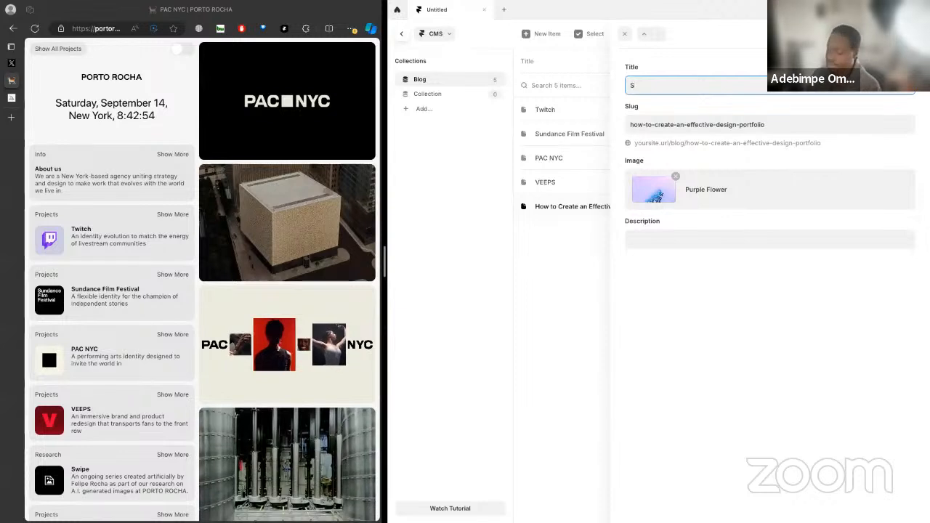
{"action": "left_click", "coordinate": [654, 242]}
{"action": "type", "text": "An ongto"}
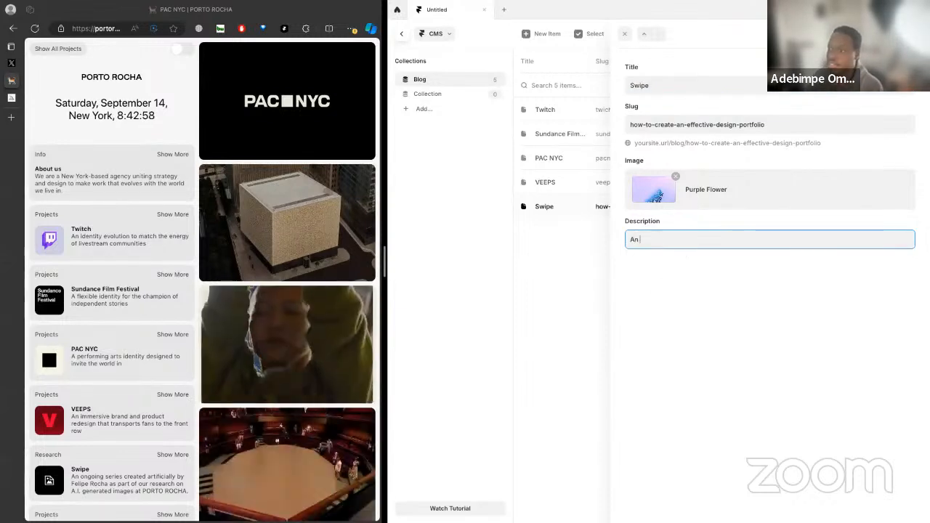
{"action": "key", "text": "BackSpace"}
{"action": "key", "text": "BackSpace"}
{"action": "type", "text": "oiong ser"}
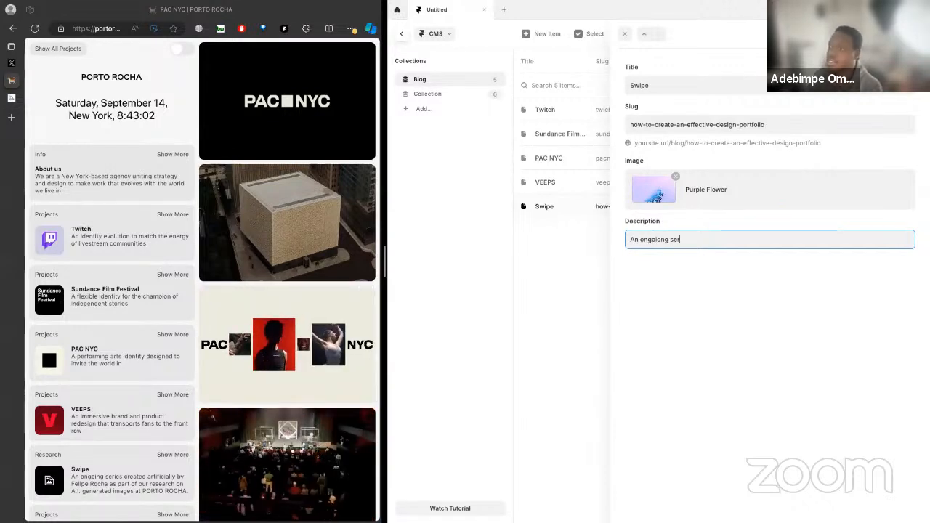
{"action": "type", "text": "ies cre"}
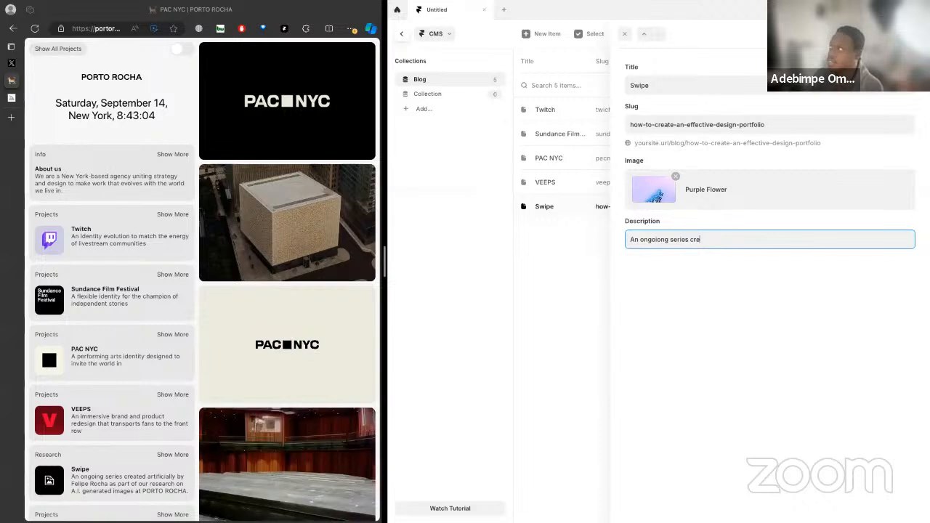
{"action": "type", "text": "ated artic"}
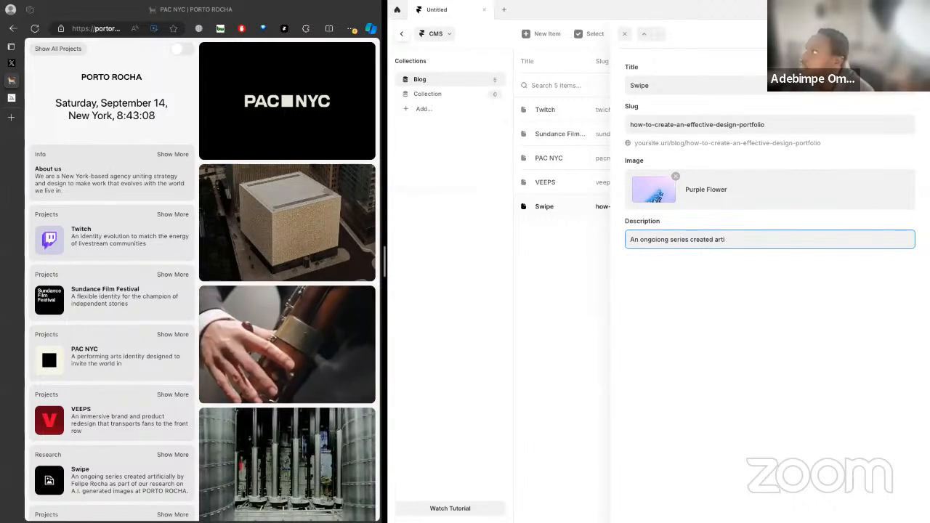
{"action": "key", "text": "BackSpace"}
{"action": "type", "text": "fically by F"}
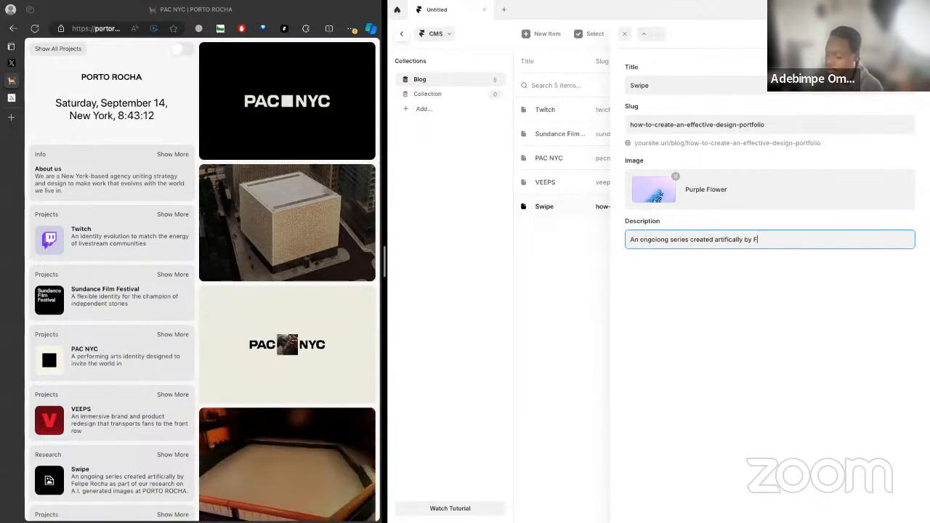
{"action": "type", "text": "elipe "}
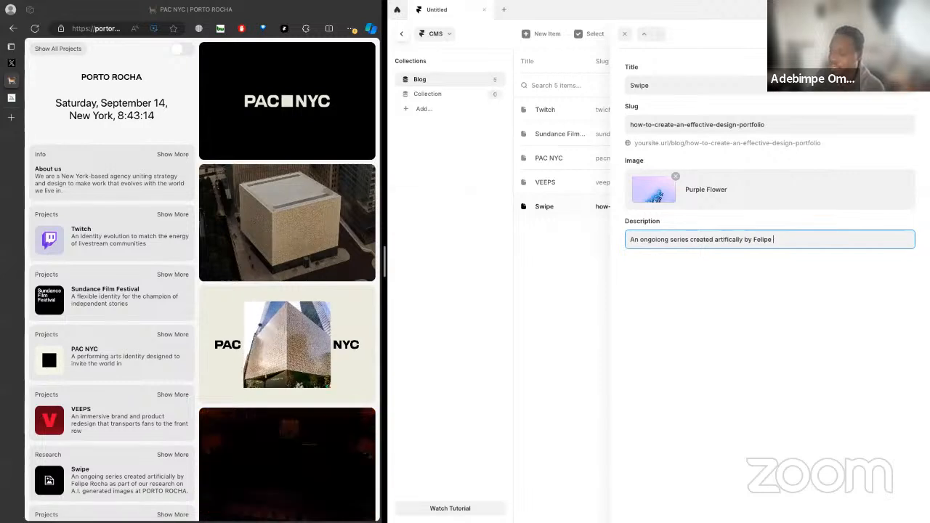
{"action": "type", "text": "Rocha a"}
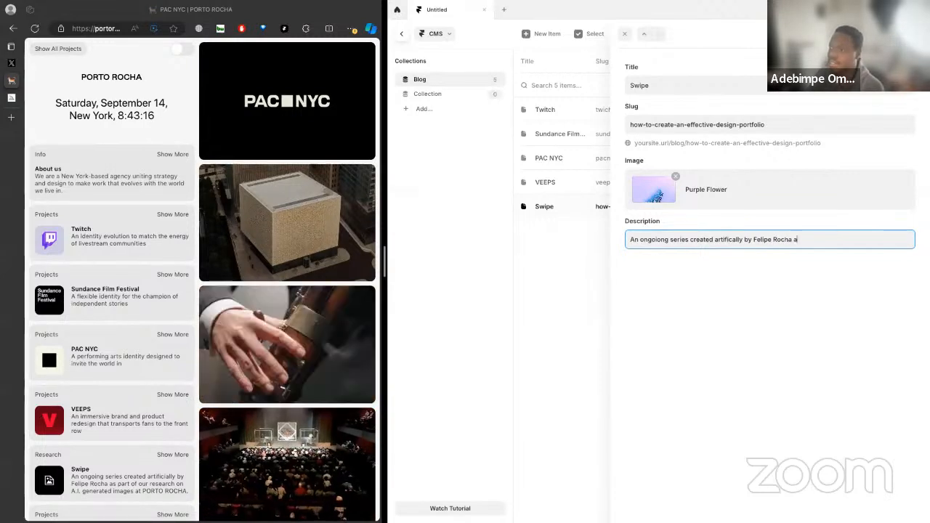
{"action": "type", "text": "s part odf"}
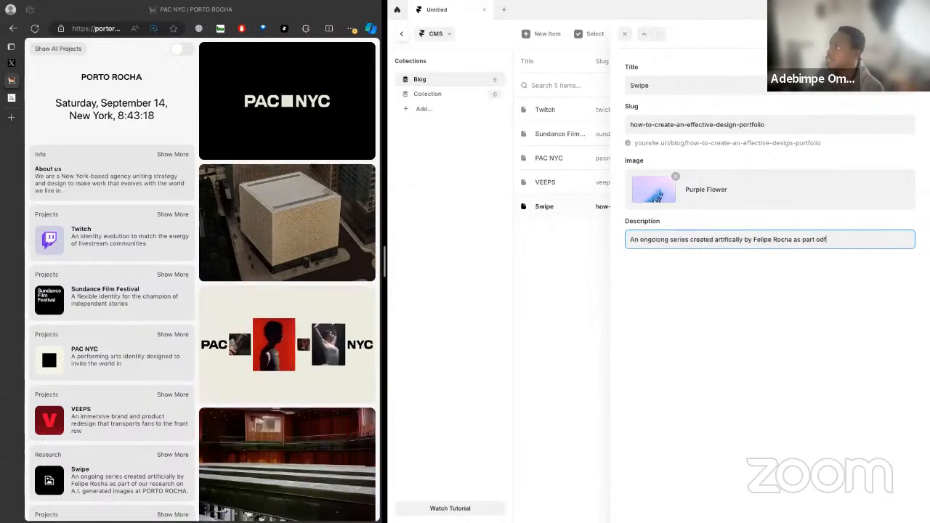
{"action": "key", "text": "BackSpace"}
{"action": "key", "text": "BackSpace"}
{"action": "type", "text": "f our resea"}
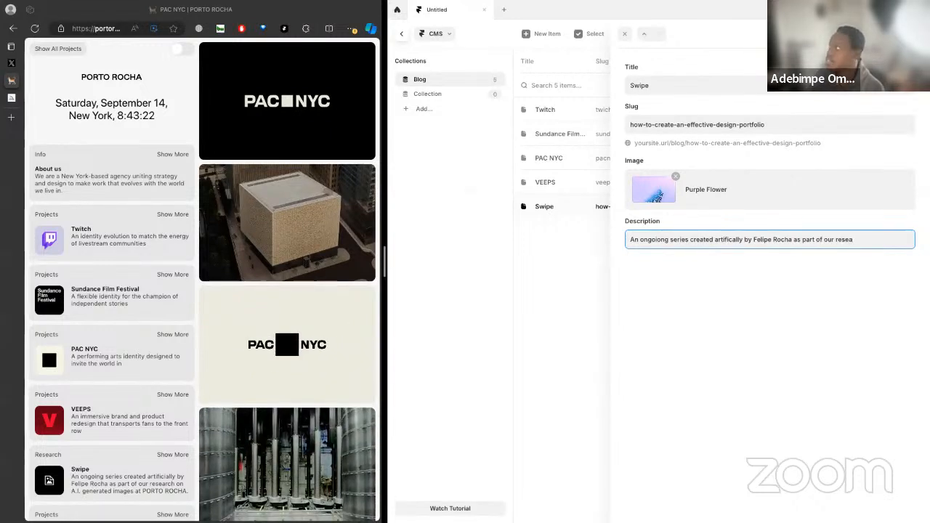
{"action": "type", "text": "rch on"}
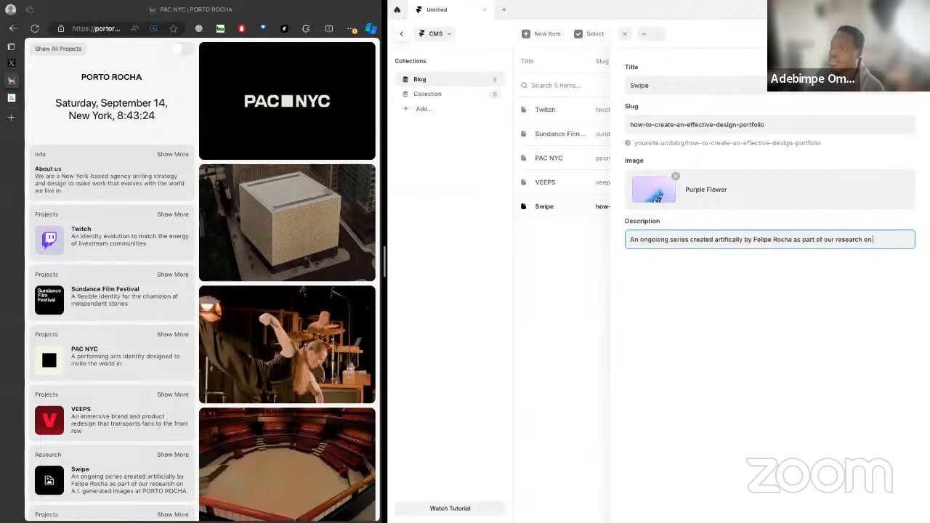
{"action": "type", "text": " AI"}
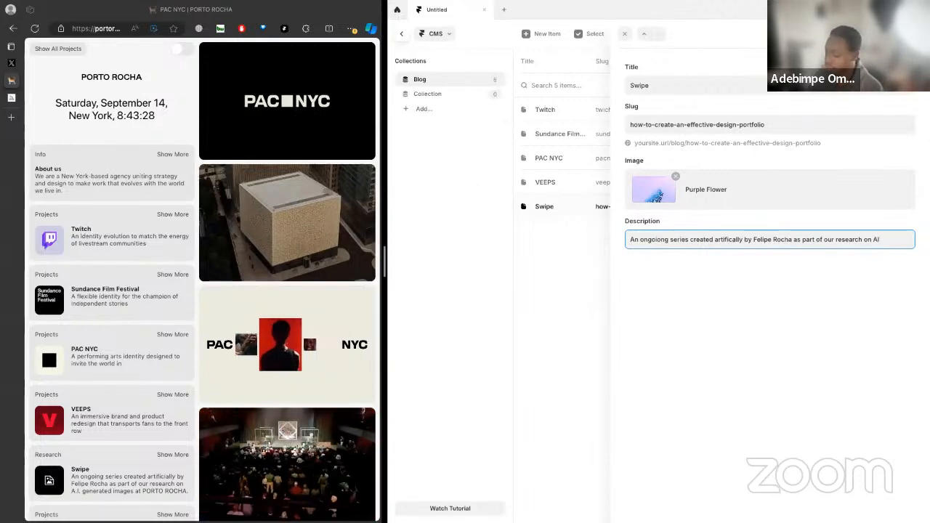
{"action": "type", "text": ".I"}
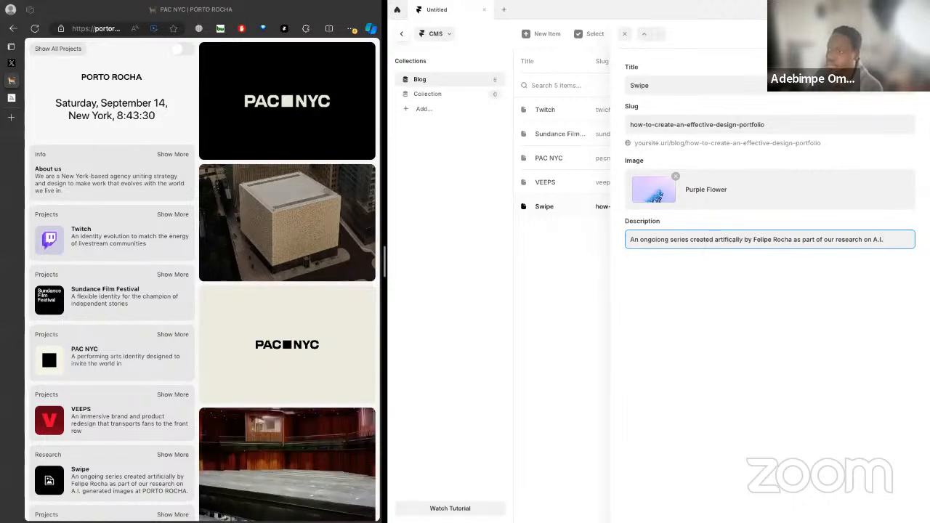
{"action": "type", "text": "."}
{"action": "type", "text": " generatied"}
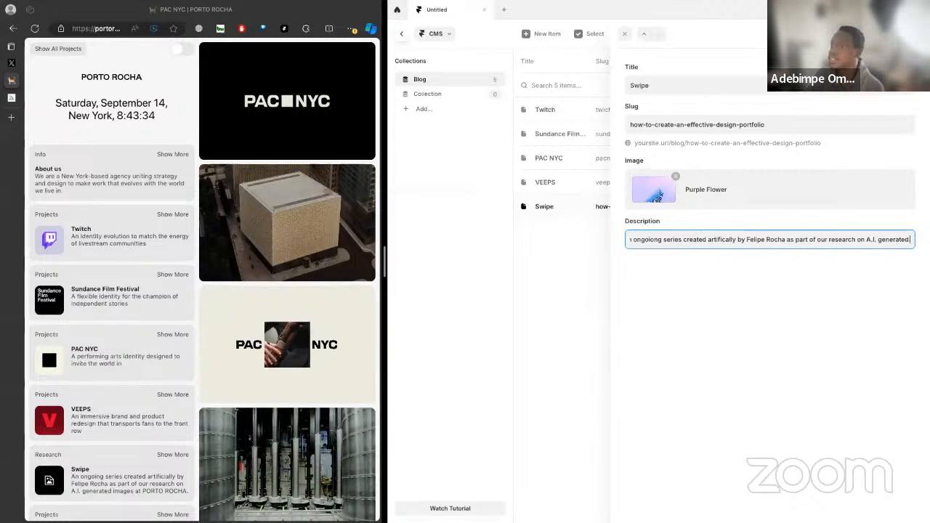
{"action": "type", "text": " Images"}
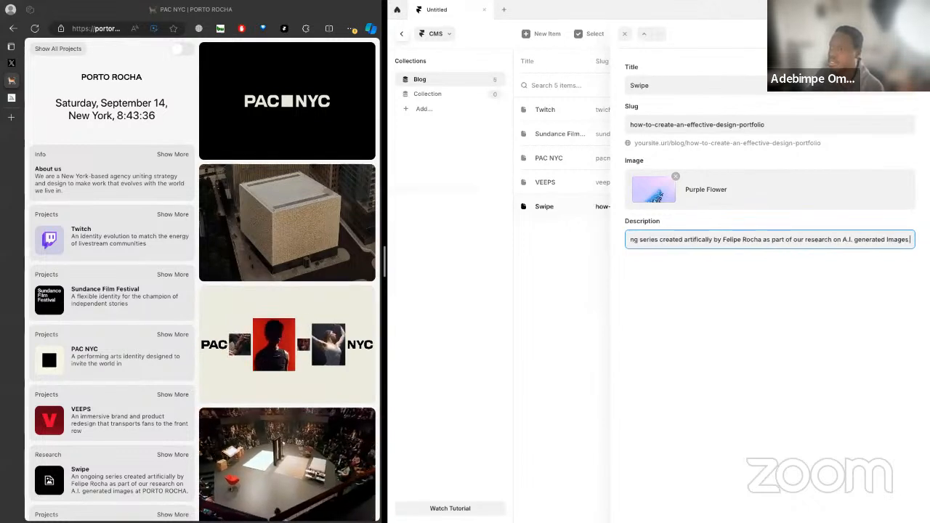
{"action": "type", "text": " at..."}
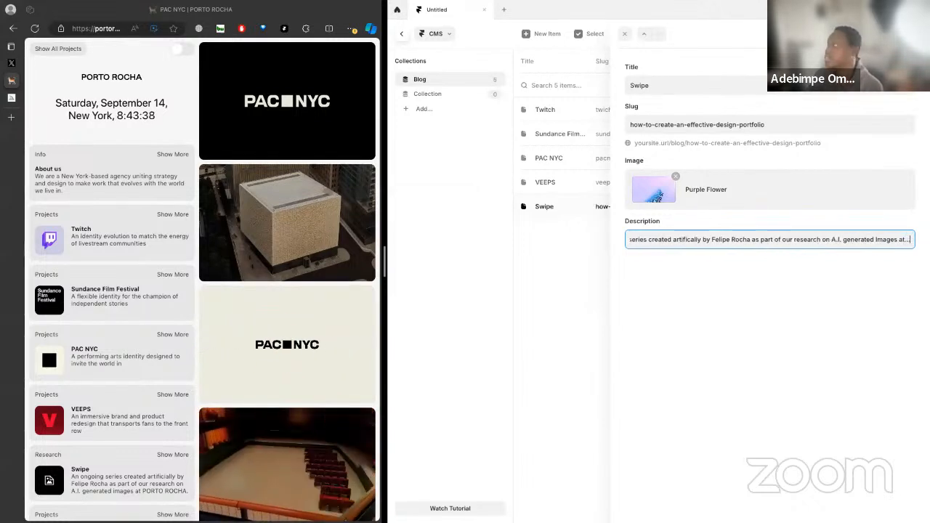
{"action": "left_click", "coordinate": [642, 260]}
{"action": "left_click", "coordinate": [673, 237]}
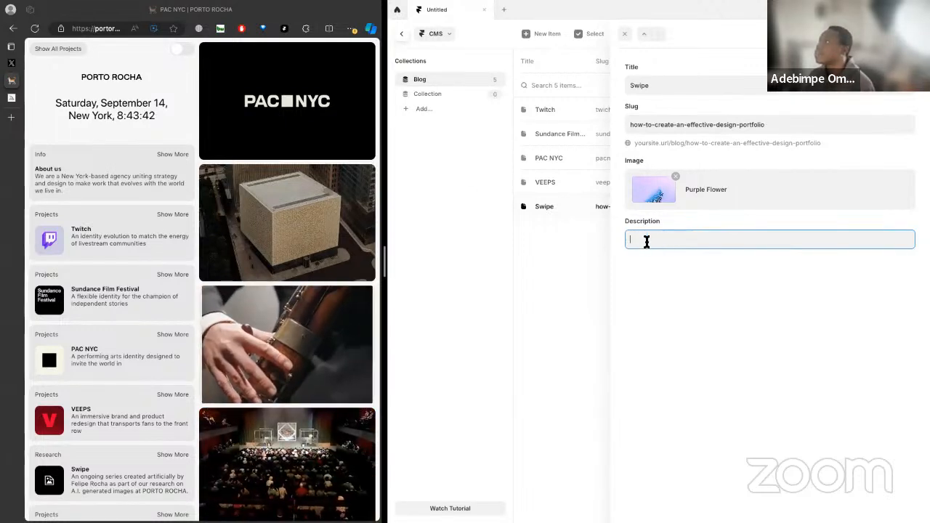
{"action": "key", "text": "ctrl+z"}
{"action": "key", "text": "ctrl+shift+z"}
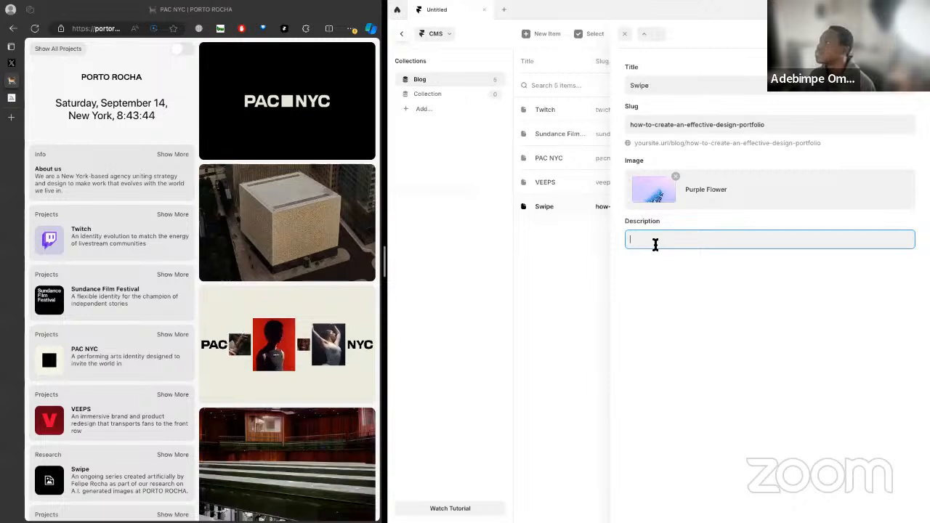
{"action": "left_click", "coordinate": [573, 247]}
{"action": "left_click", "coordinate": [778, 210]}
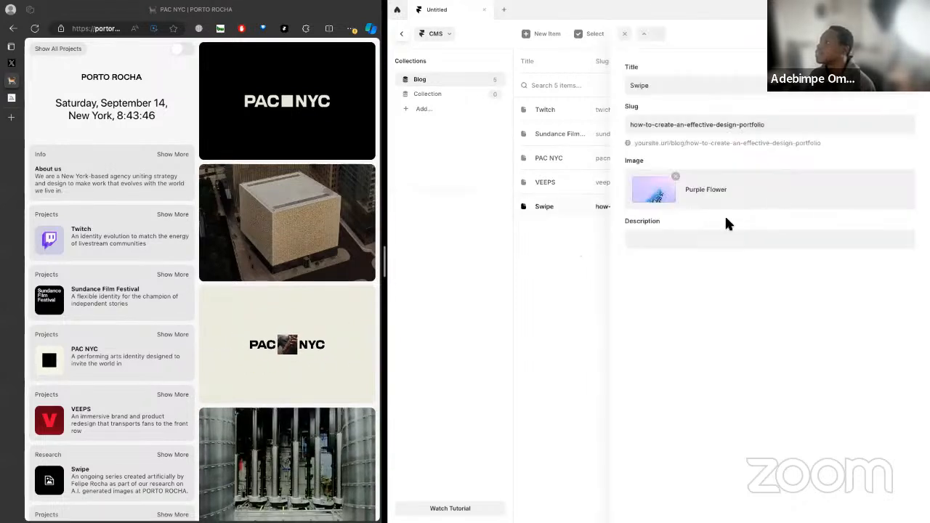
Fill in the Swipe item's description with "An ongoing series created" and close the item
{"action": "left_click", "coordinate": [665, 245]}
{"action": "type", "text": "An ongoing"}
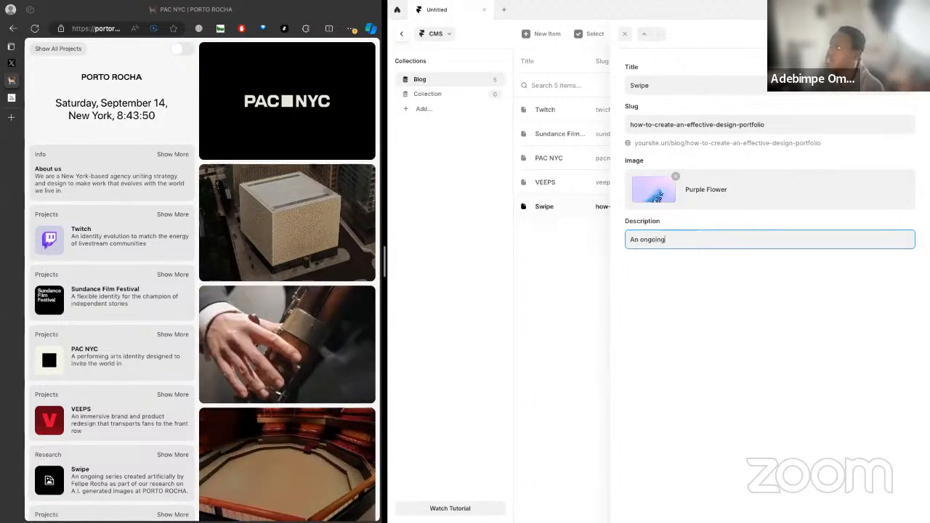
{"action": "type", "text": " series cre"}
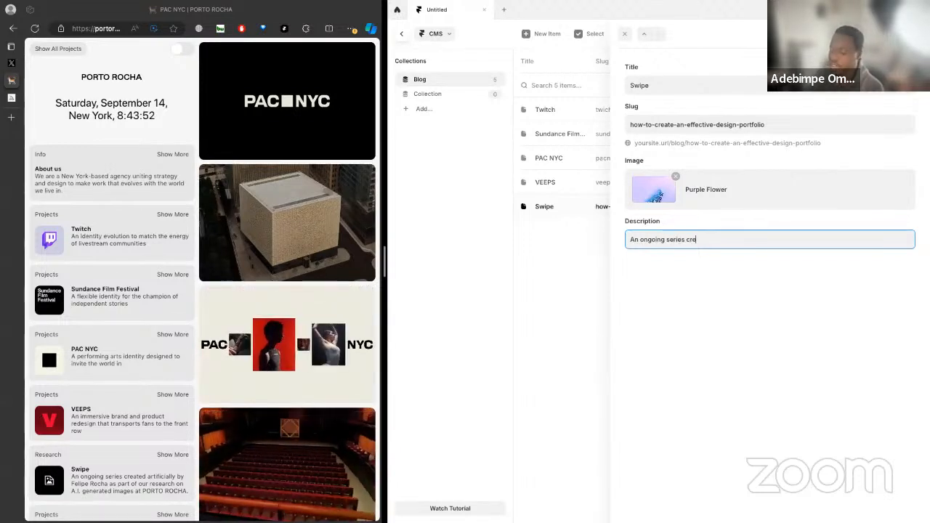
{"action": "type", "text": "ated"}
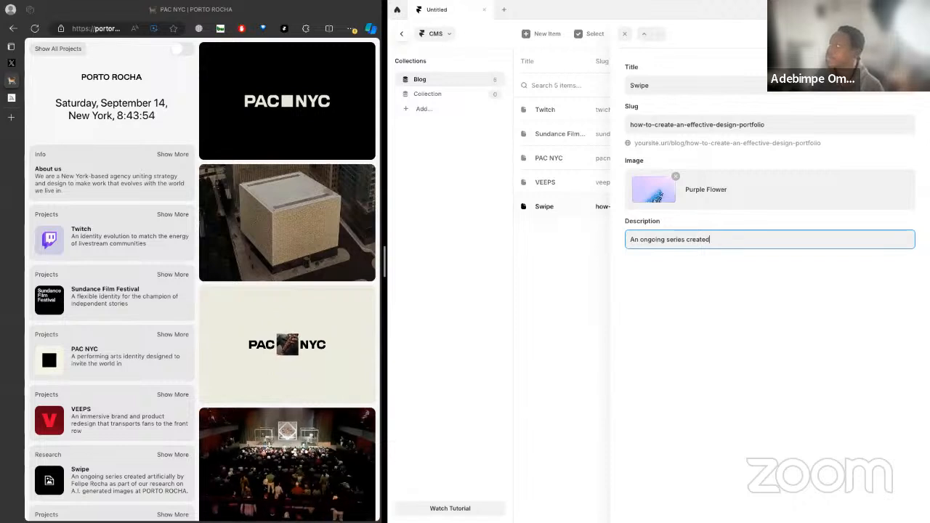
{"action": "key", "text": "Return"}
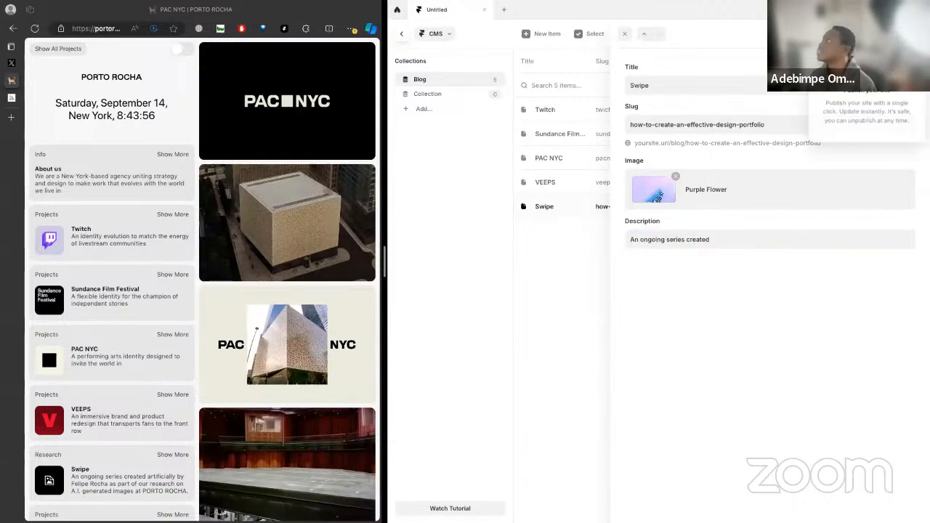
{"action": "left_click", "coordinate": [601, 243]}
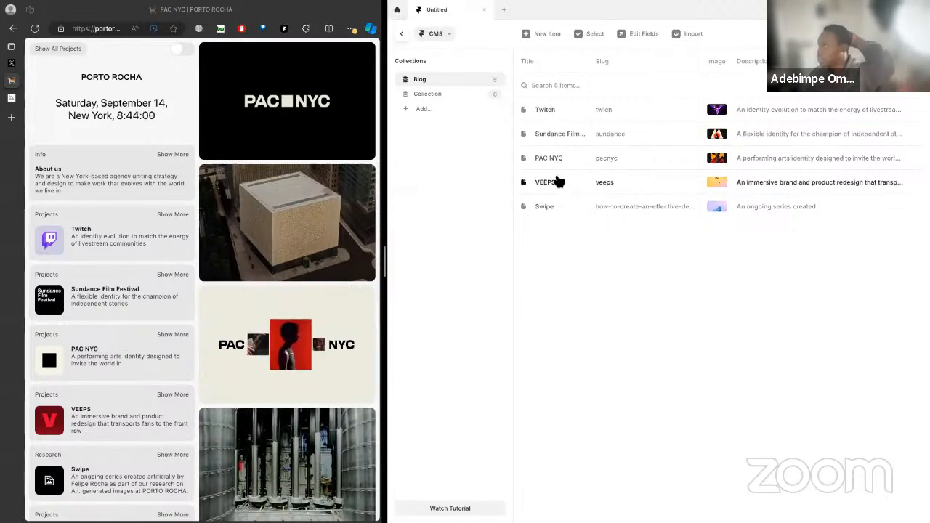
Add a new item to the Blog collection with the title "Tunfum Global"
{"action": "scroll", "coordinate": [160, 320], "scroll_direction": "down", "scroll_amount": 2}
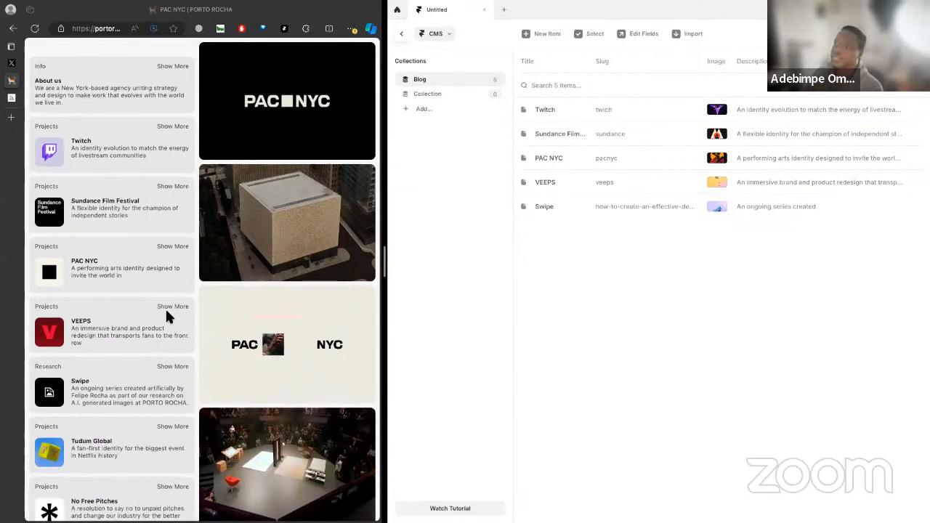
{"action": "left_click", "coordinate": [539, 33]}
{"action": "left_click", "coordinate": [652, 92]}
{"action": "type", "text": "T"}
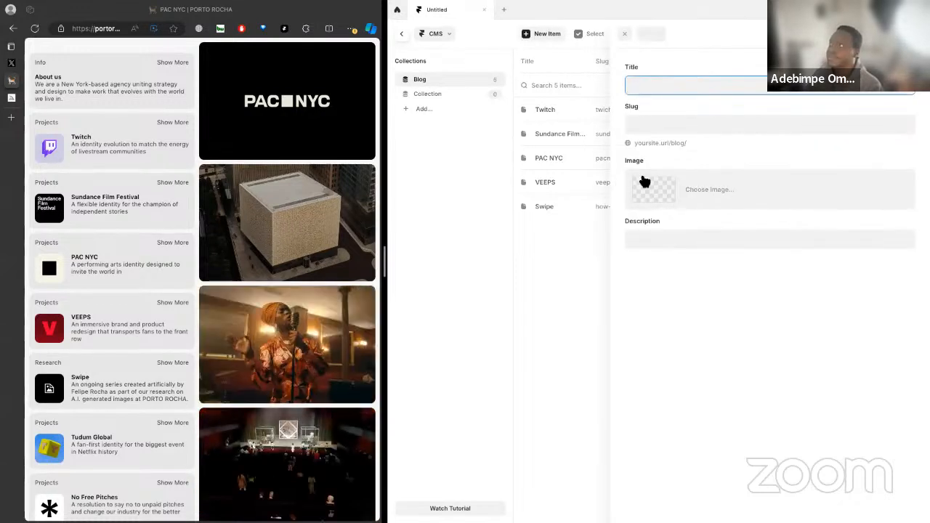
{"action": "type", "text": "unf"}
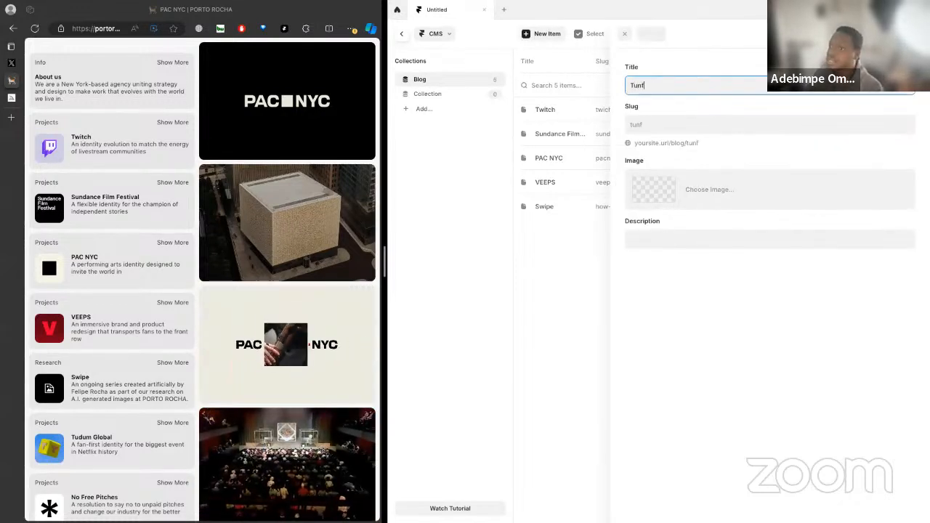
{"action": "type", "text": "um G"}
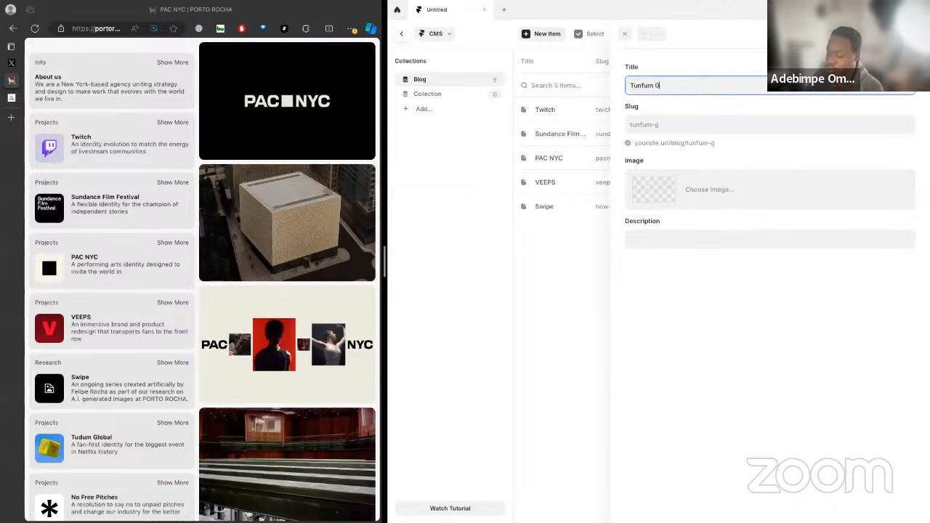
{"action": "type", "text": "lod"}
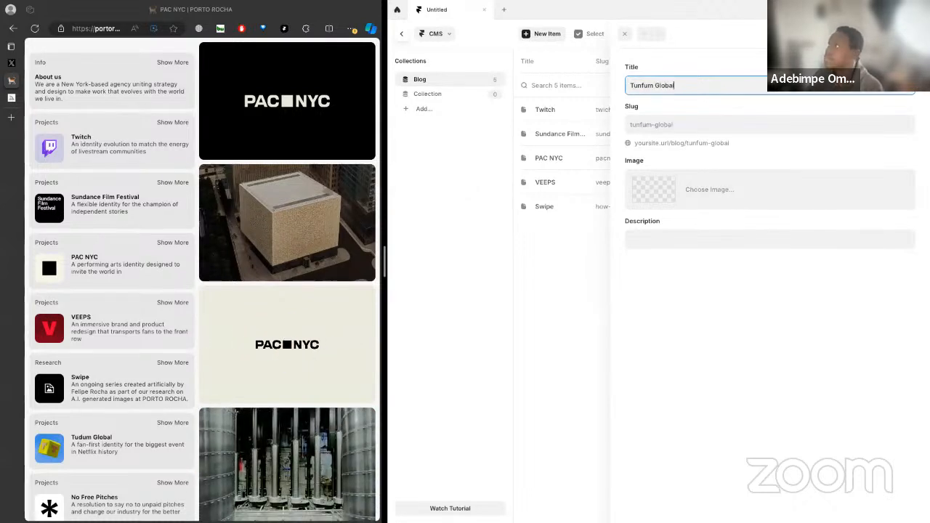
Fill in the Tunfum Global item's description with "A fan-first identity for the biggest event in Netflix History"
{"action": "left_click", "coordinate": [663, 246]}
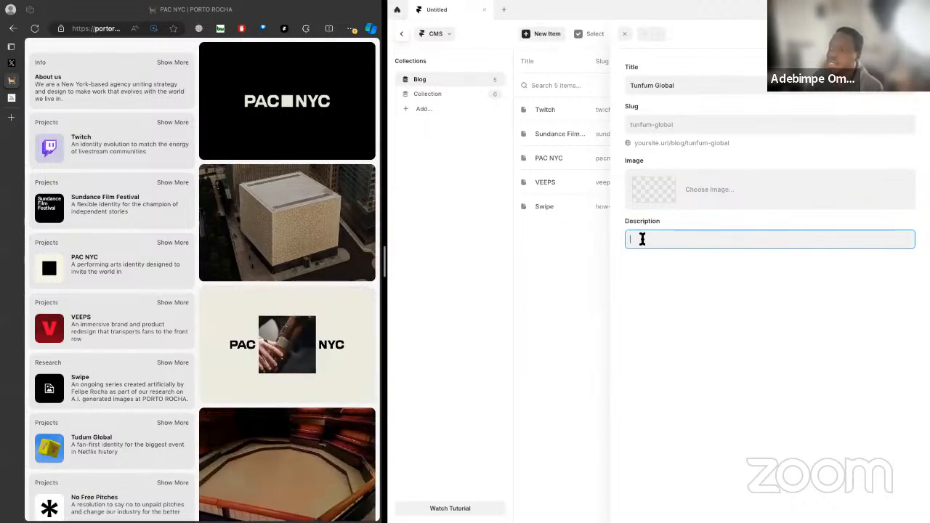
{"action": "type", "text": "A fa"}
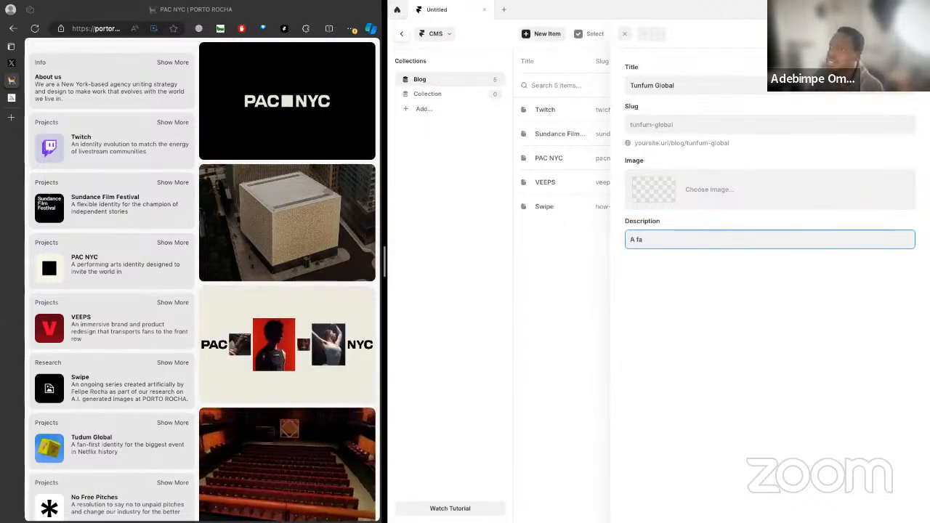
{"action": "type", "text": "n"}
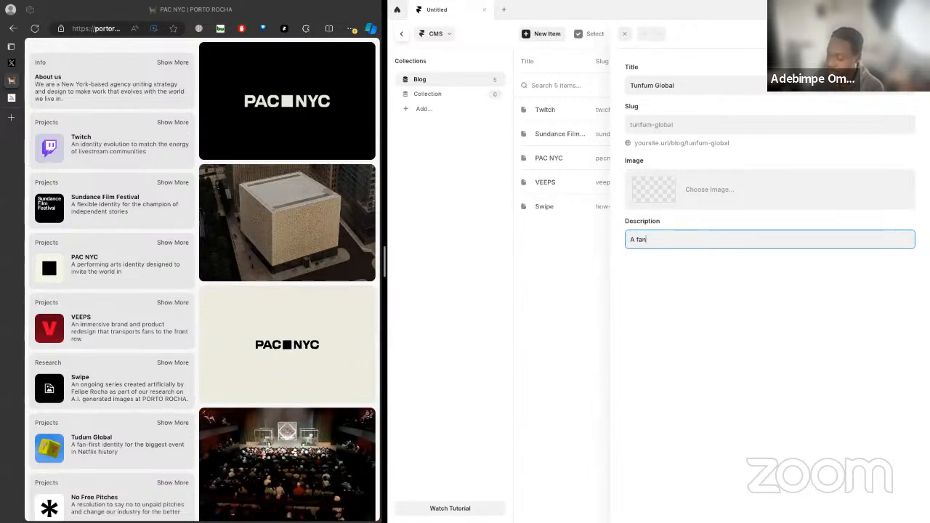
{"action": "type", "text": "-fiorsst"}
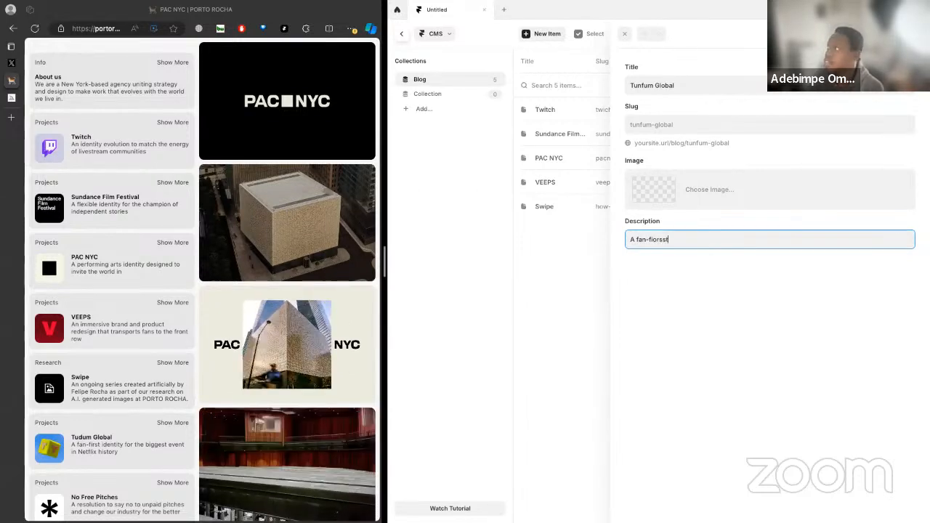
{"action": "key", "text": "BackSpace"}
{"action": "key", "text": "BackSpace"}
{"action": "key", "text": "BackSpace"}
{"action": "key", "text": "BackSpace"}
{"action": "type", "text": "rst id"}
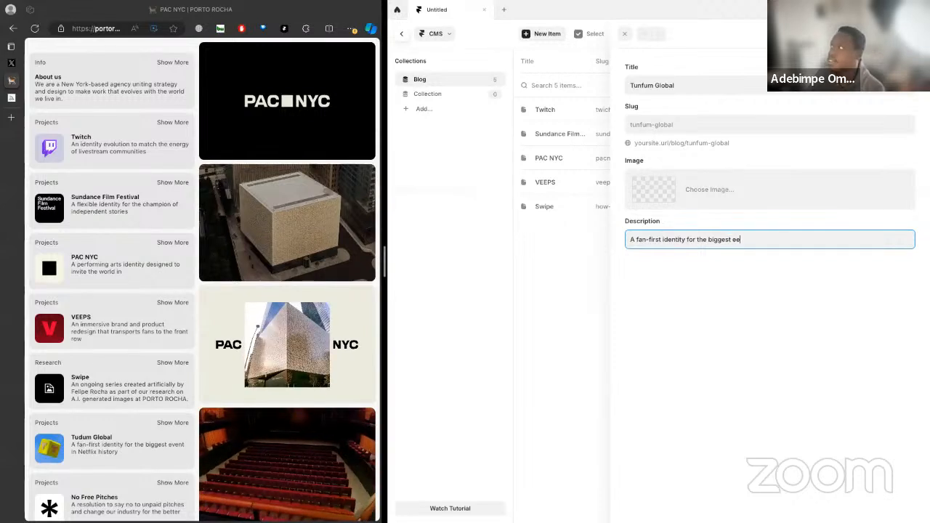
{"action": "type", "text": "ent"}
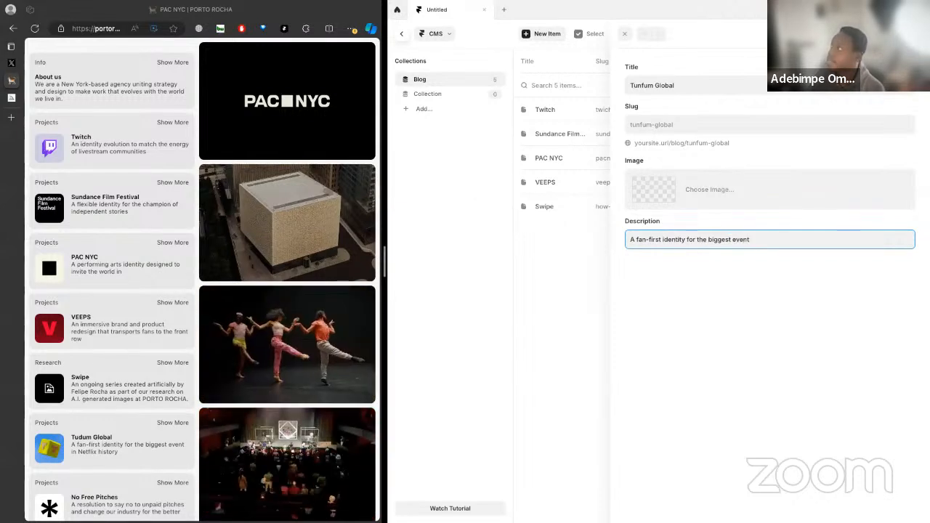
{"action": "type", "text": " in Netflix Histor"}
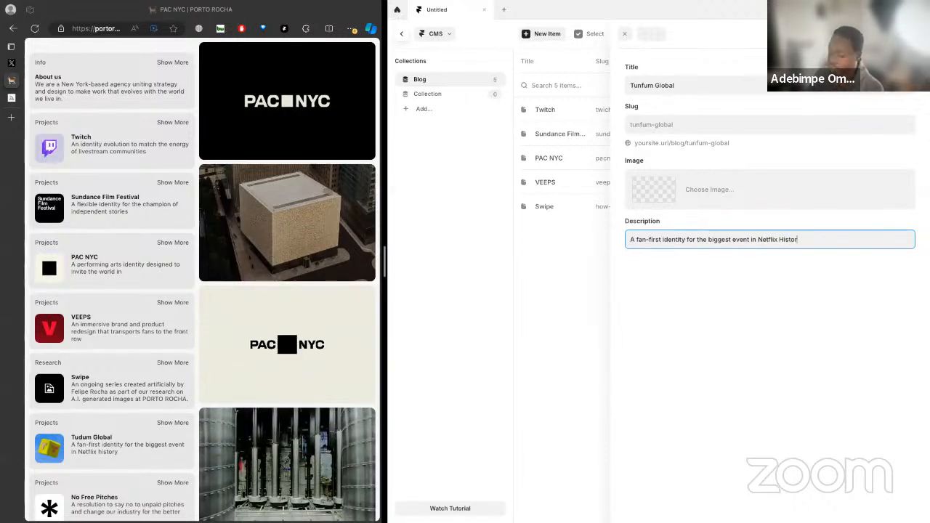
{"action": "type", "text": "y"}
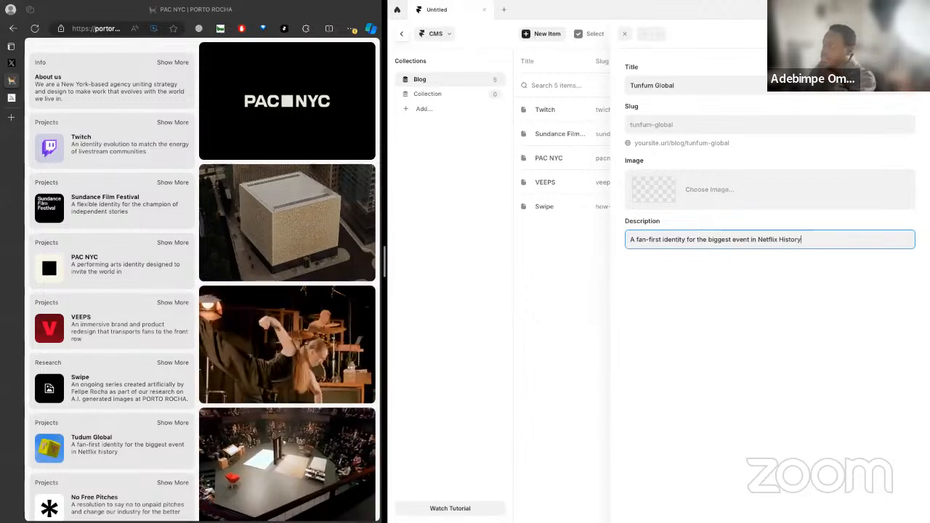
{"action": "left_click", "coordinate": [702, 285]}
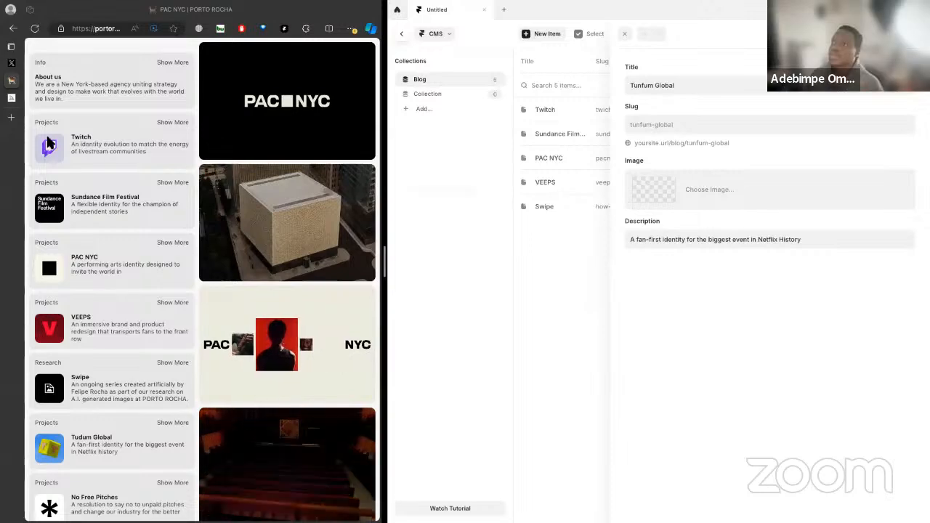
Switch to Midjourney and look through the purple gaming-style images, viewing the speech-bubble play logo with hearts in full
{"action": "left_click", "coordinate": [11, 97]}
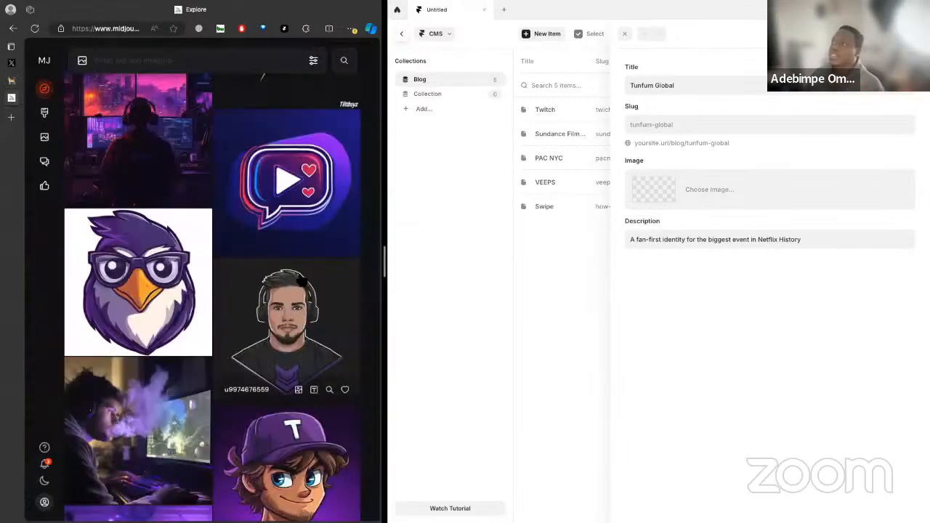
{"action": "scroll", "coordinate": [300, 191], "scroll_direction": "down", "scroll_amount": 1}
{"action": "scroll", "coordinate": [302, 188], "scroll_direction": "down", "scroll_amount": 3}
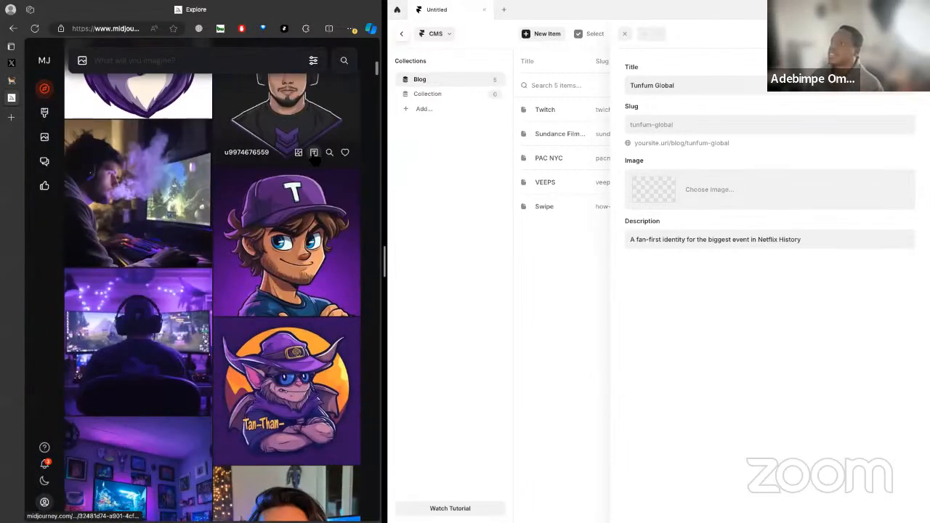
{"action": "scroll", "coordinate": [306, 182], "scroll_direction": "up", "scroll_amount": 5}
{"action": "scroll", "coordinate": [315, 158], "scroll_direction": "down", "scroll_amount": 2}
{"action": "scroll", "coordinate": [291, 291], "scroll_direction": "up", "scroll_amount": 3}
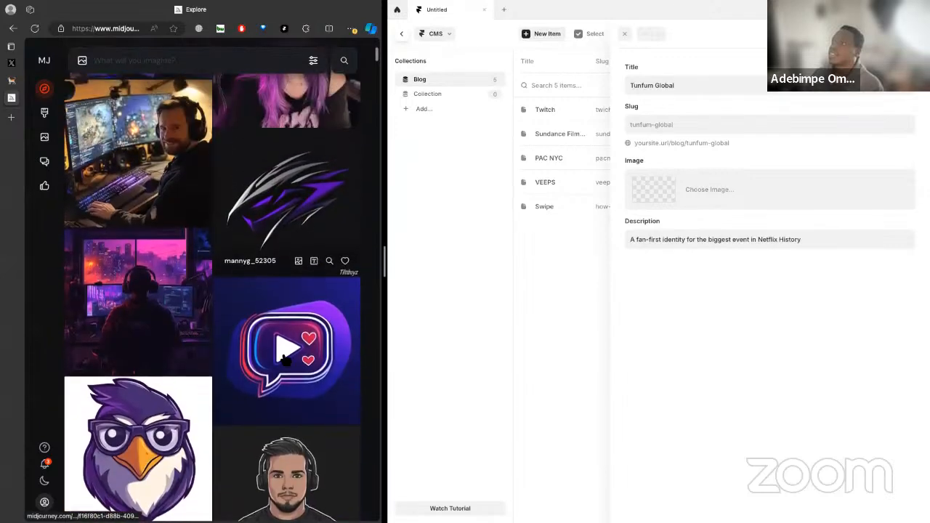
{"action": "left_click", "coordinate": [284, 308]}
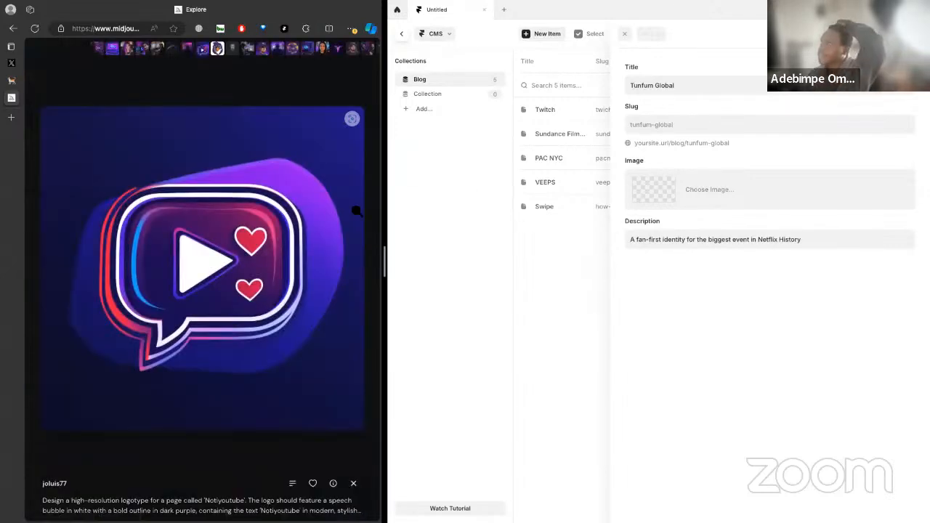
{"action": "left_click", "coordinate": [289, 89]}
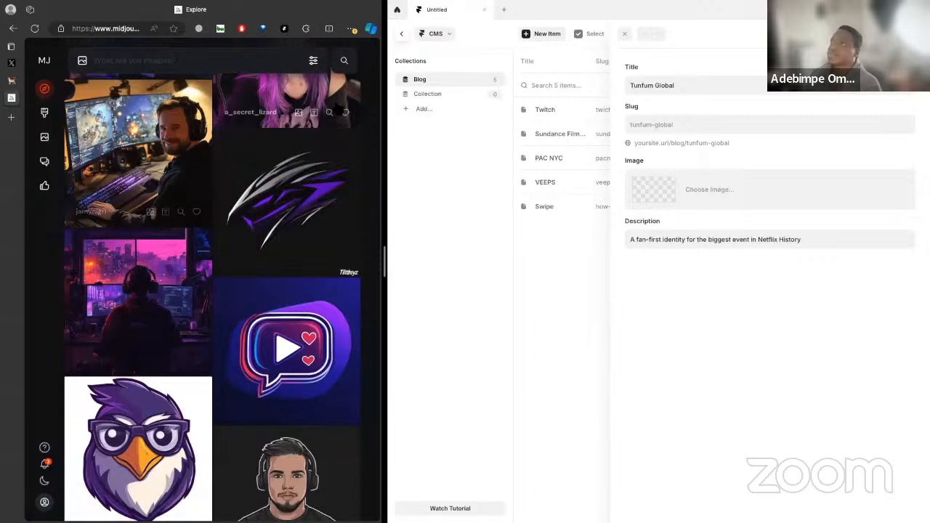
Search the Midjourney gallery for "swipe"
{"action": "left_click", "coordinate": [344, 60]}
{"action": "type", "text": "twitch"}
{"action": "double_click", "coordinate": [184, 63]}
{"action": "type", "text": "sw3ipe"}
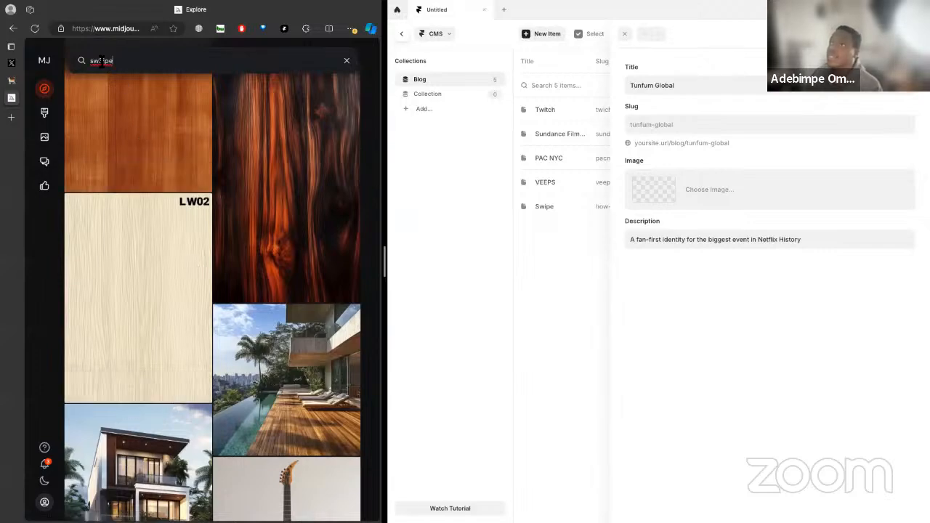
{"action": "key", "text": "BackSpace"}
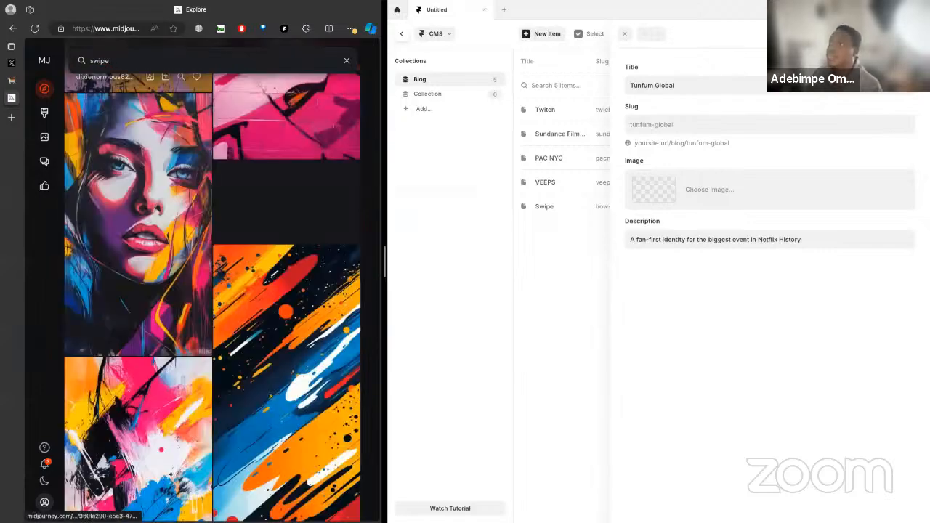
Find the colorful abstract banner with the red sports car among the swipe results and download it
{"action": "scroll", "coordinate": [309, 212], "scroll_direction": "down", "scroll_amount": 7}
{"action": "scroll", "coordinate": [309, 211], "scroll_direction": "down", "scroll_amount": 10}
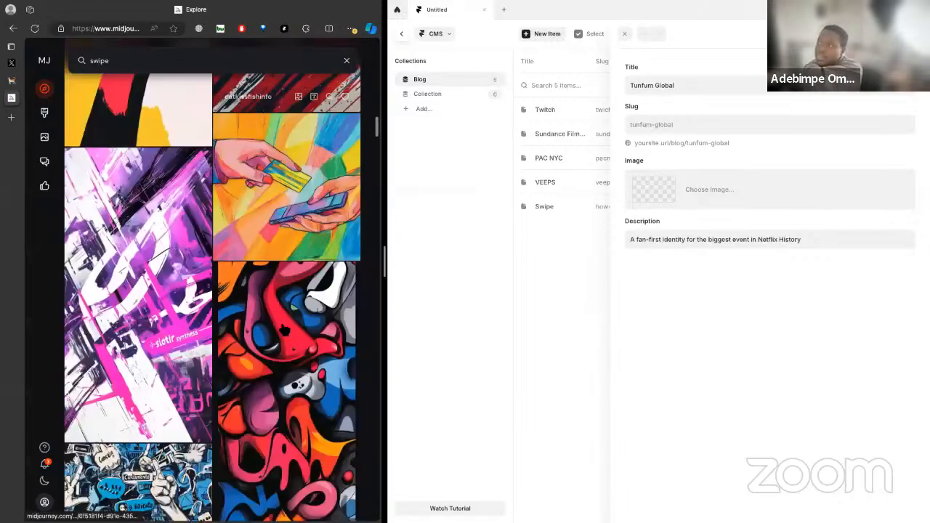
{"action": "scroll", "coordinate": [280, 338], "scroll_direction": "down", "scroll_amount": 10}
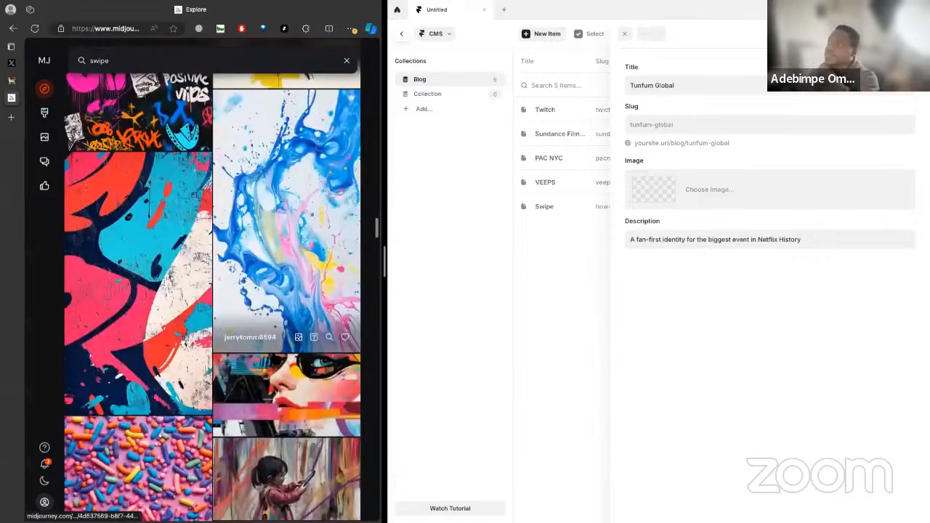
{"action": "scroll", "coordinate": [218, 400], "scroll_direction": "down", "scroll_amount": 10}
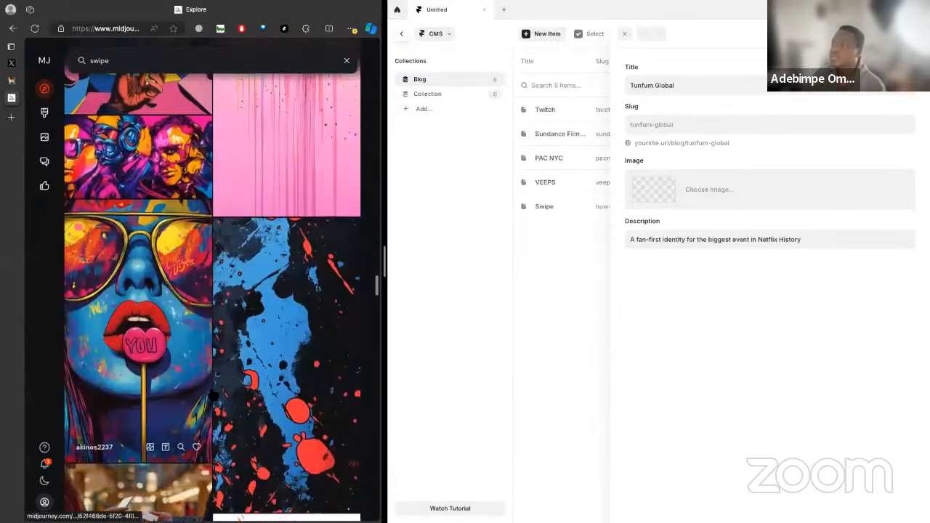
{"action": "scroll", "coordinate": [223, 409], "scroll_direction": "down", "scroll_amount": 10}
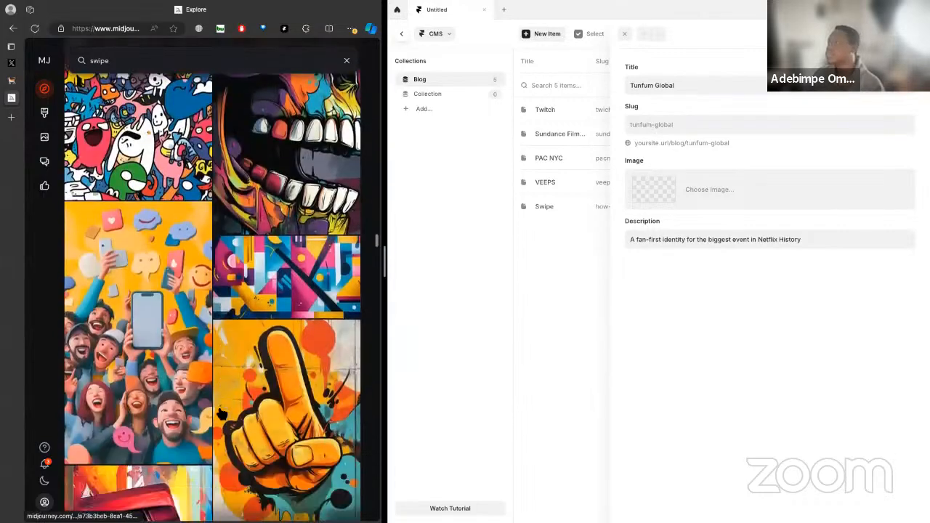
{"action": "scroll", "coordinate": [220, 407], "scroll_direction": "down", "scroll_amount": 2}
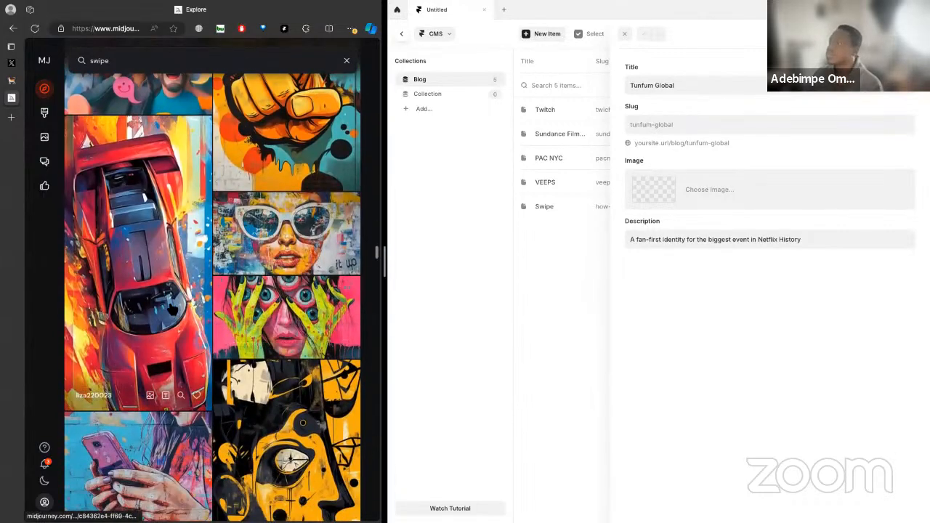
{"action": "mouse_move", "coordinate": [149, 352]}
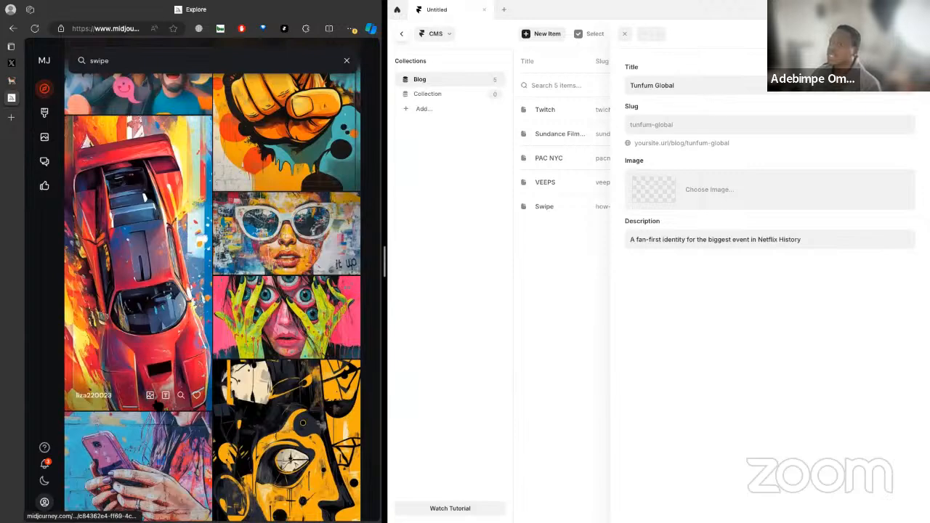
{"action": "left_click", "coordinate": [147, 341]}
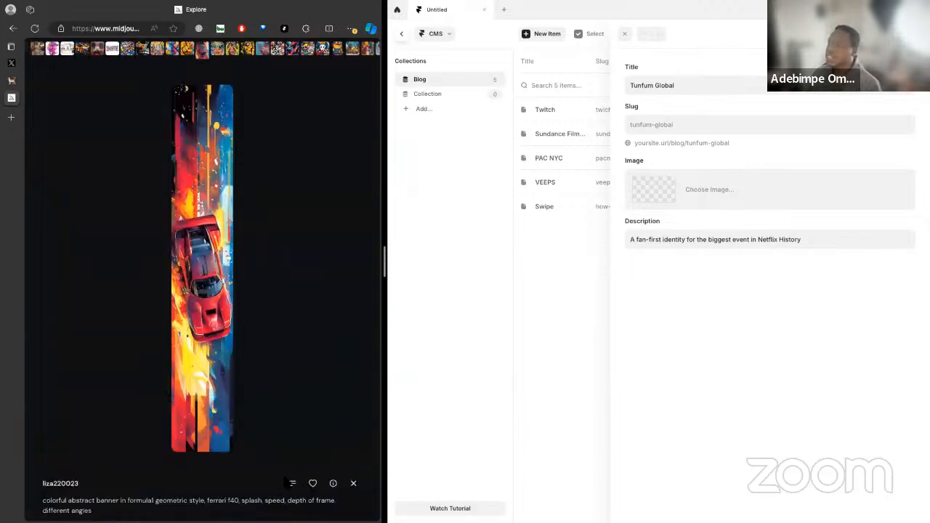
{"action": "left_click", "coordinate": [292, 483]}
{"action": "left_click", "coordinate": [150, 500]}
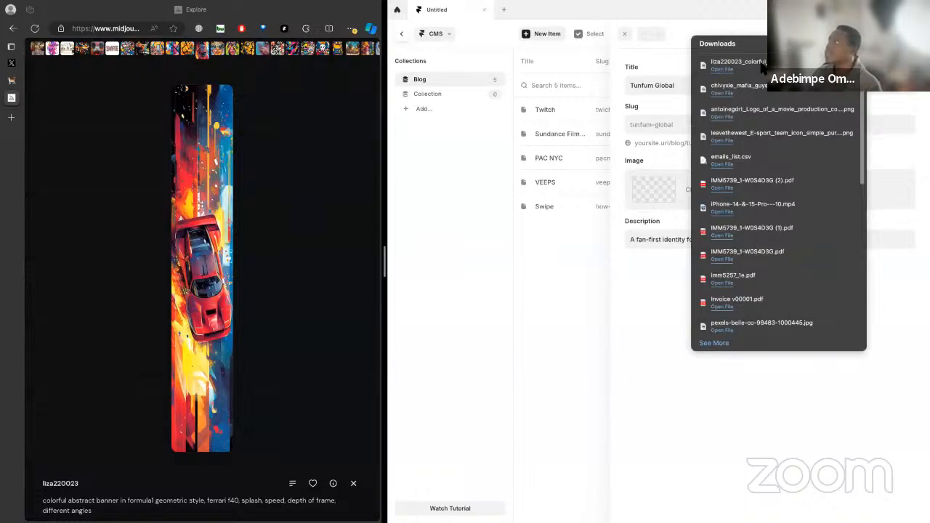
Upload the downloaded red sports car picture as the Tunfum Global item's image in Framer
{"action": "left_click", "coordinate": [643, 190]}
{"action": "left_click", "coordinate": [654, 268]}
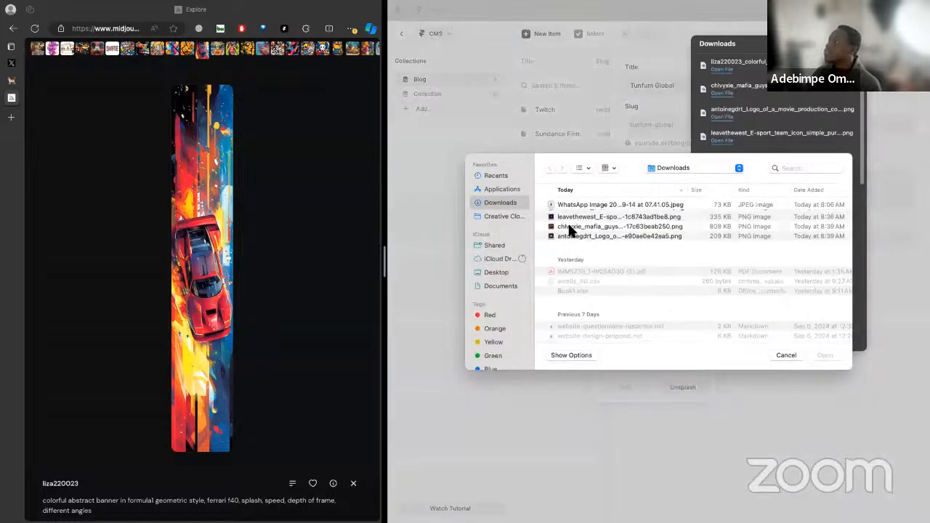
{"action": "left_click", "coordinate": [596, 214]}
{"action": "left_click", "coordinate": [824, 356]}
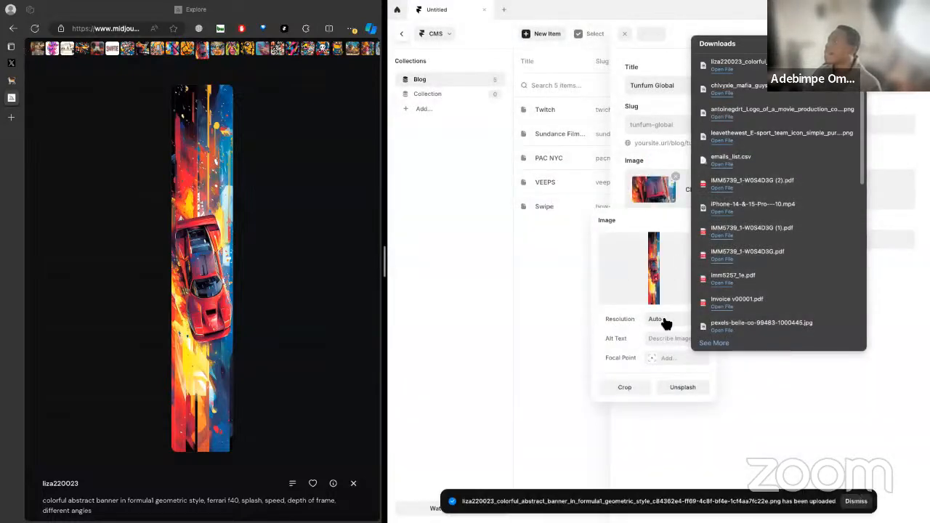
Crop the item's image tightly around the red car, to about 448 × 1031
{"action": "left_click", "coordinate": [637, 388]}
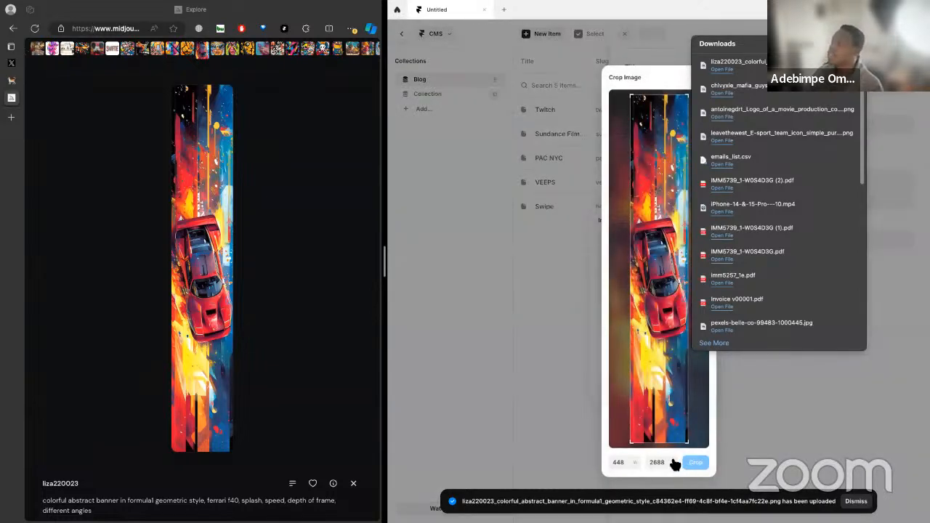
{"action": "left_click_drag", "start_coordinate": [662, 443], "coordinate": [660, 346]}
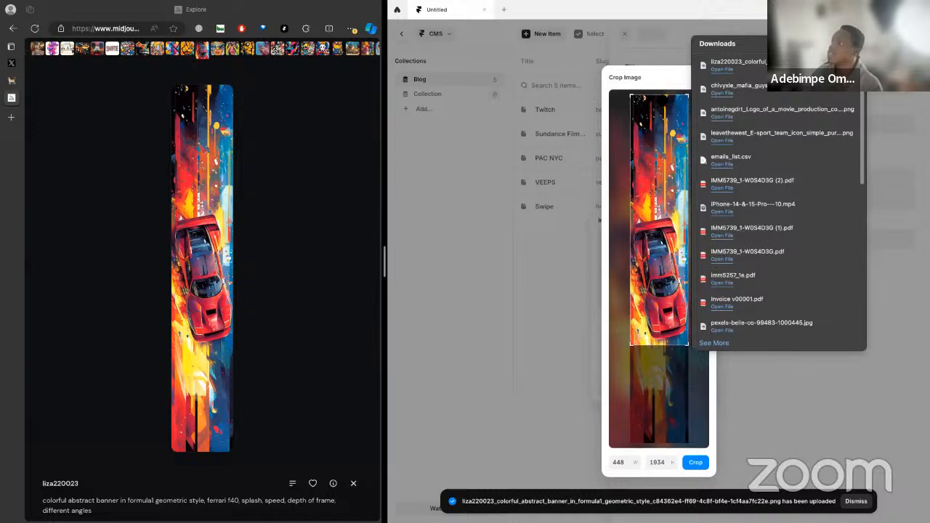
{"action": "left_click_drag", "start_coordinate": [660, 93], "coordinate": [659, 212]}
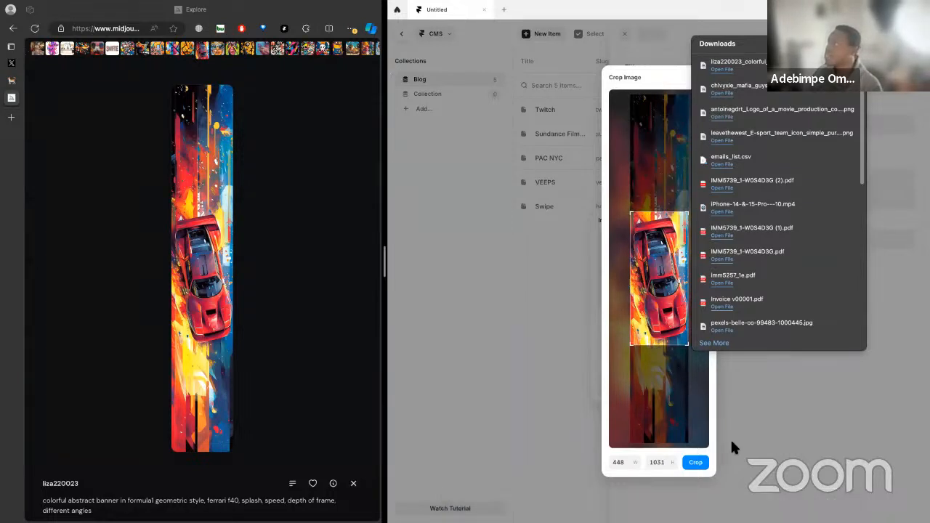
{"action": "left_click", "coordinate": [699, 462]}
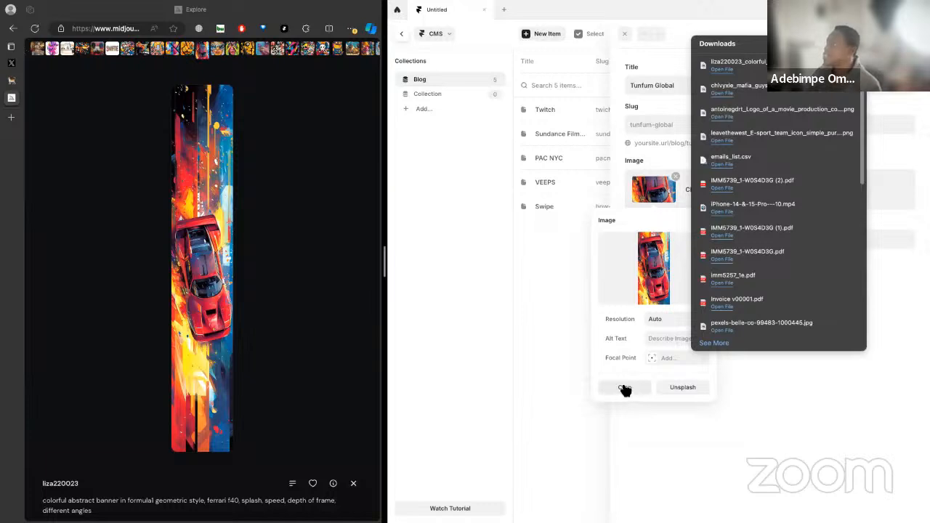
Set a custom focal point of 49% and 30% on the Tunfum Global item's car image and apply it
{"action": "left_click", "coordinate": [658, 360]}
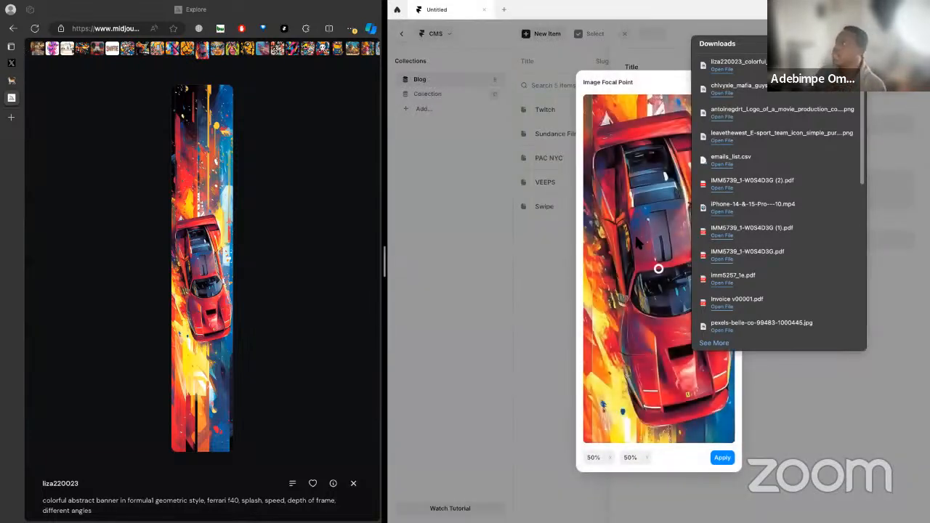
{"action": "mouse_move", "coordinate": [657, 269]}
{"action": "left_mouse_down"}
{"action": "mouse_move", "coordinate": [659, 243]}
{"action": "mouse_move", "coordinate": [663, 290]}
{"action": "mouse_move", "coordinate": [659, 206]}
{"action": "left_mouse_up"}
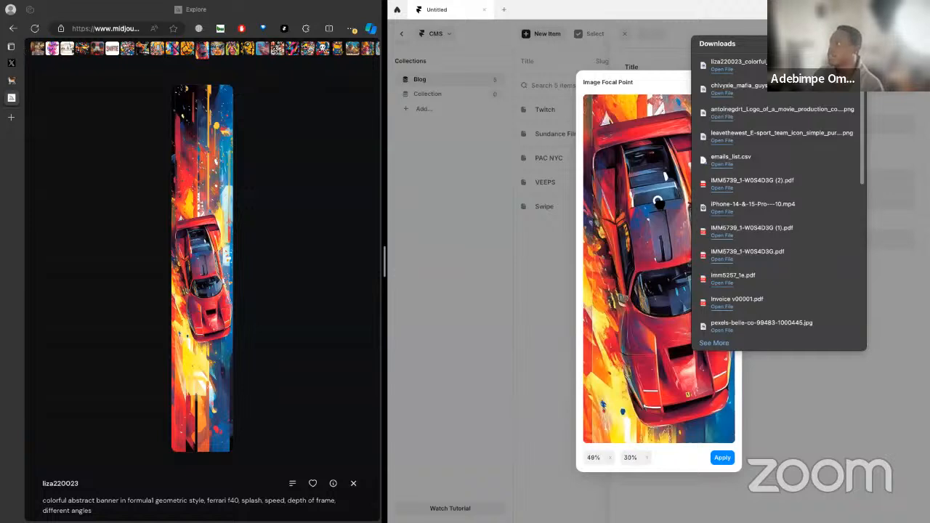
{"action": "left_click", "coordinate": [723, 458]}
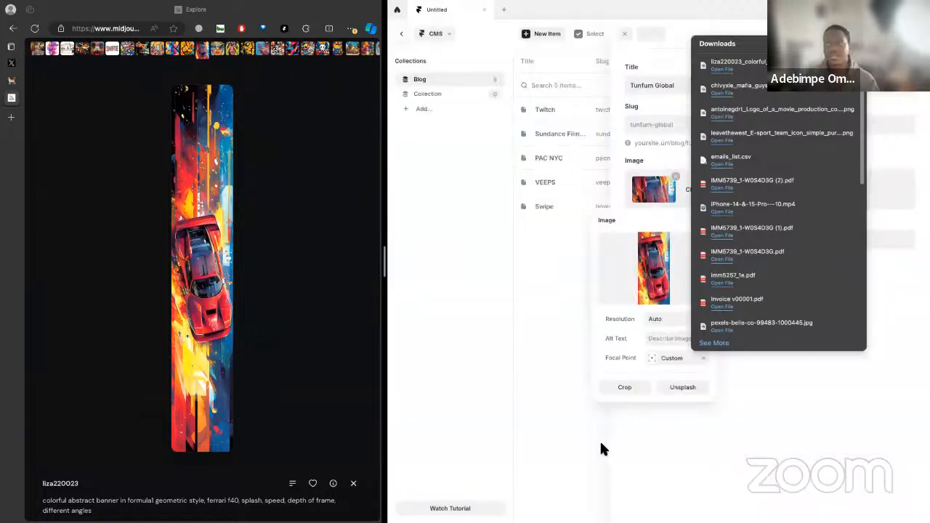
{"action": "left_click", "coordinate": [690, 443]}
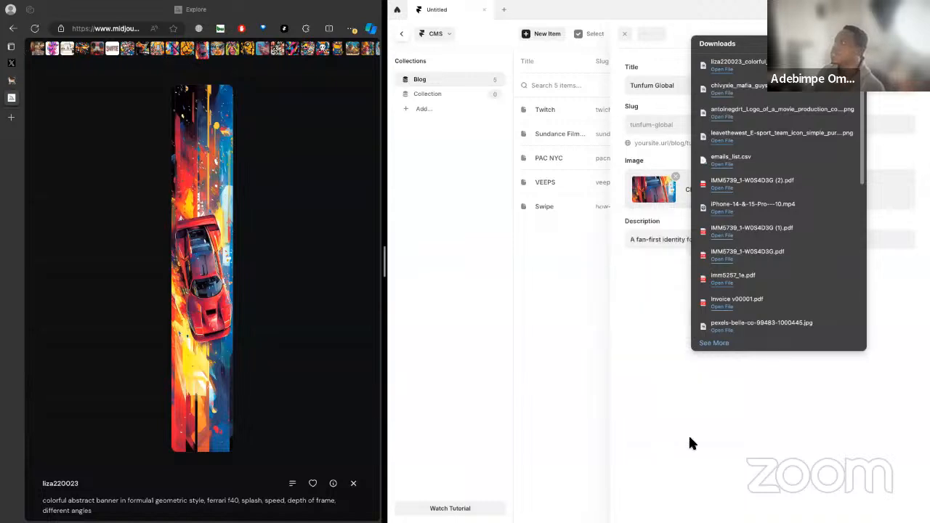
Dismiss the browser's downloads list and close the Tunfum Global item, saving its changes
{"action": "key", "text": "Escape"}
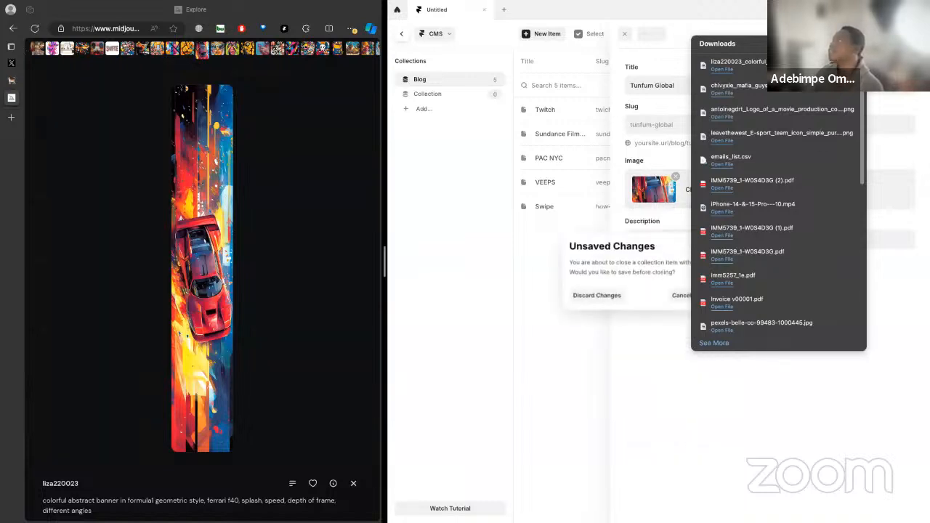
{"action": "left_click", "coordinate": [833, 43]}
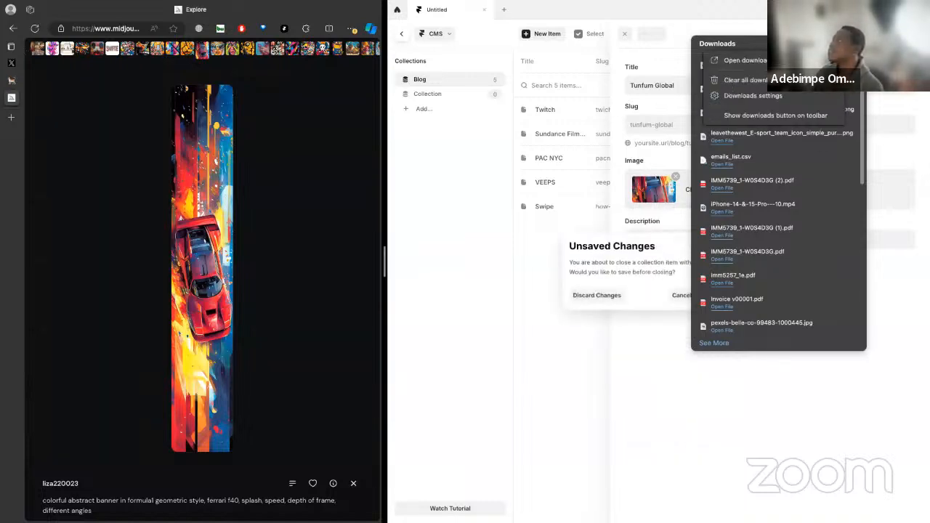
{"action": "left_click", "coordinate": [623, 353]}
{"action": "left_click", "coordinate": [292, 131]}
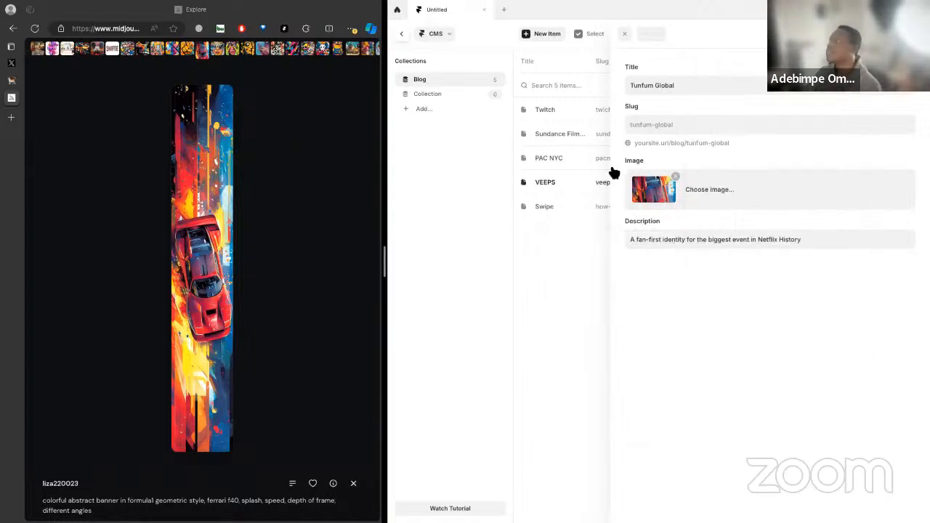
{"action": "left_click", "coordinate": [624, 33]}
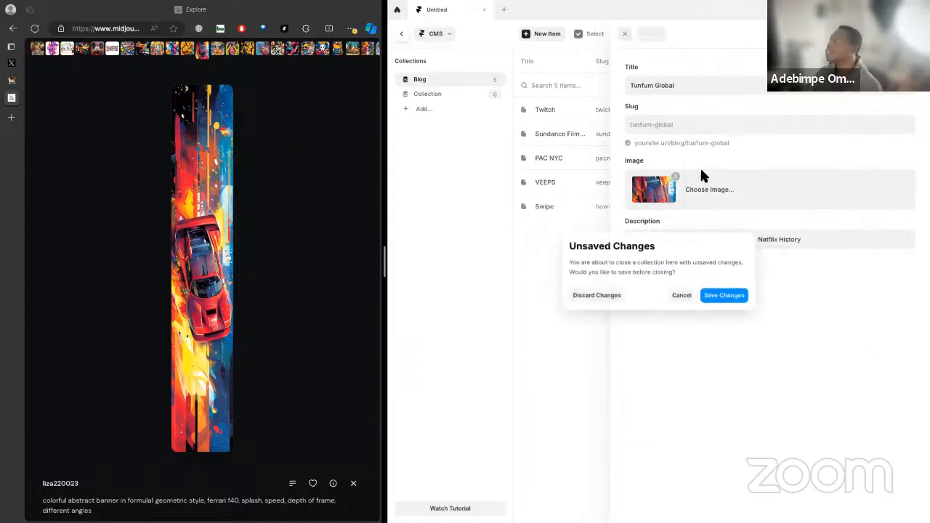
{"action": "left_click", "coordinate": [727, 295]}
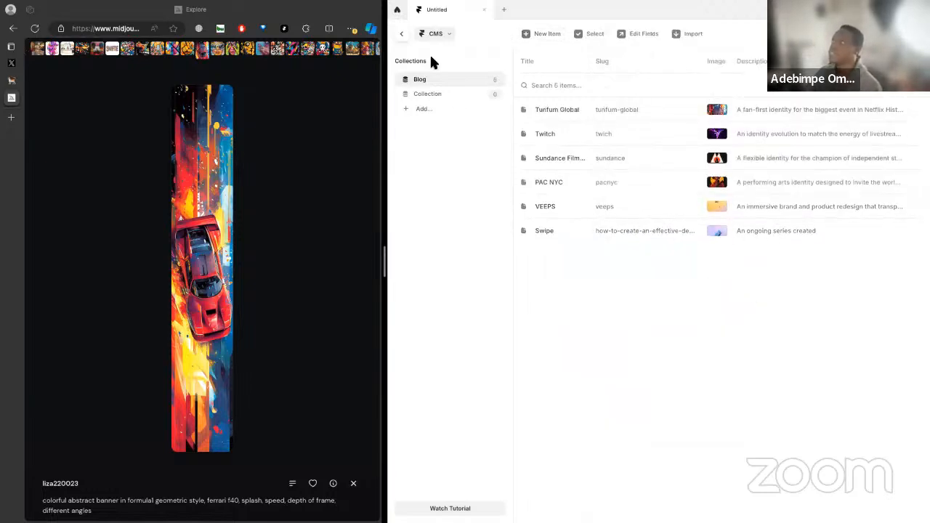
Leave the CMS for the design canvas and give the Framer window the full screen
{"action": "left_click", "coordinate": [403, 34]}
{"action": "key", "text": "space"}
{"action": "left_click_drag", "start_coordinate": [738, 320], "coordinate": [774, 269]}
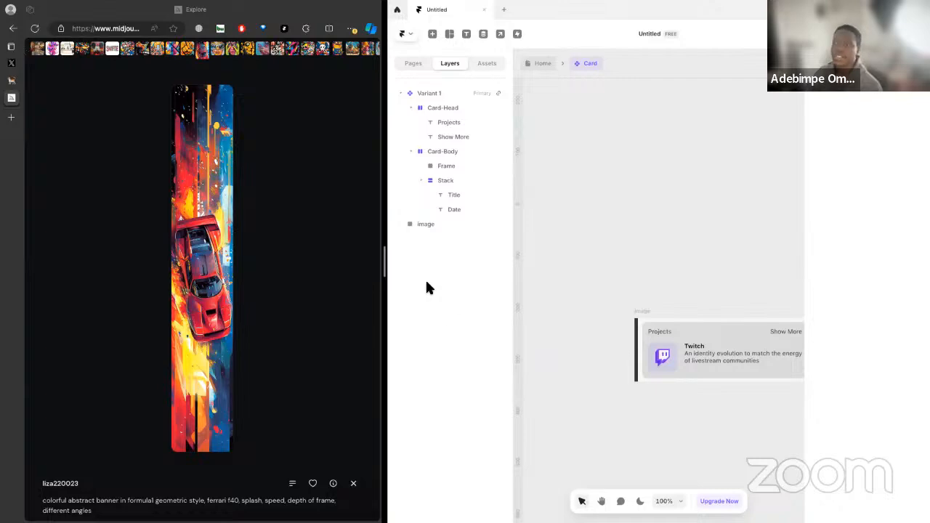
{"action": "key", "text": "ctrl+Up"}
{"action": "left_click_drag", "start_coordinate": [511, 54], "coordinate": [540, 161]}
{"action": "left_click", "coordinate": [341, 150]}
{"action": "left_click", "coordinate": [209, 62]}
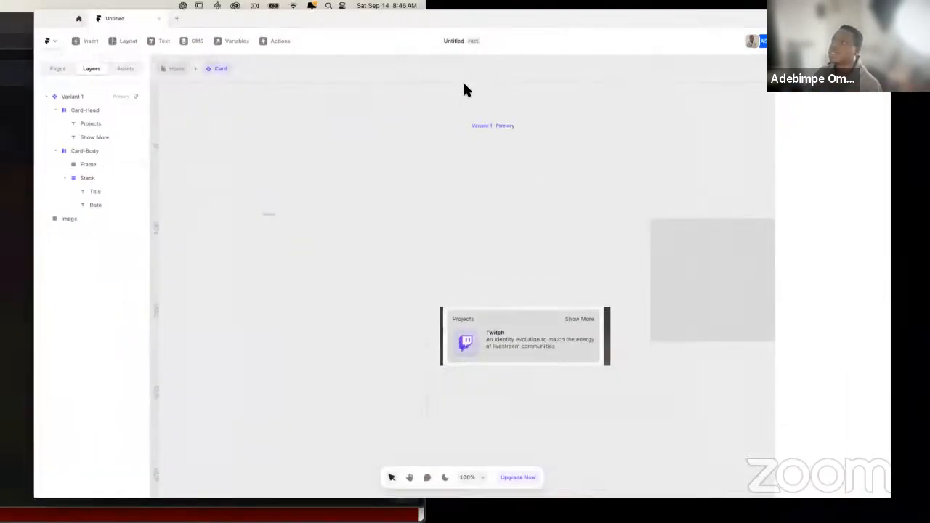
Go from the Card component back to the Home page and review the project cards in the Blogs List
{"action": "key", "text": "space"}
{"action": "left_click_drag", "start_coordinate": [477, 267], "coordinate": [261, 230]}
{"action": "left_click", "coordinate": [400, 299]}
{"action": "key", "text": "space"}
{"action": "left_click_drag", "start_coordinate": [568, 294], "coordinate": [681, 288]}
{"action": "key", "text": "space"}
{"action": "left_click_drag", "start_coordinate": [272, 165], "coordinate": [385, 162]}
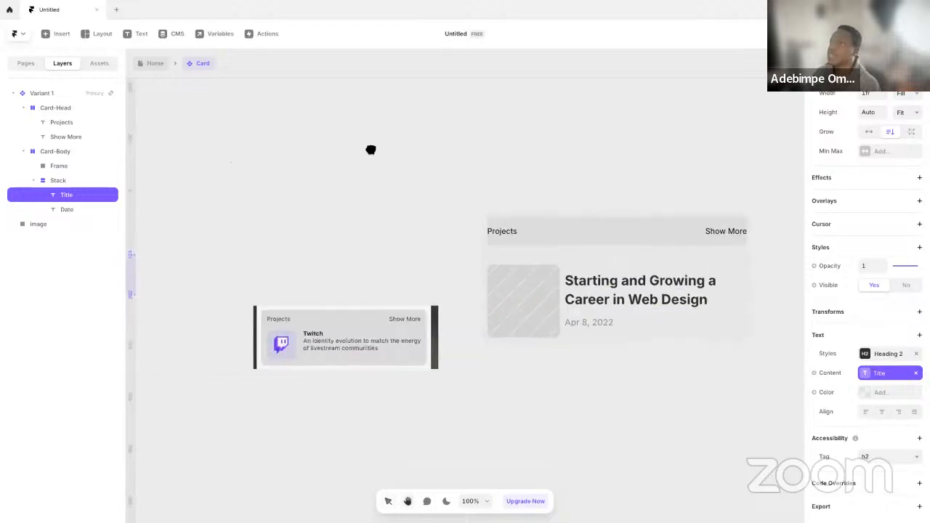
{"action": "left_click", "coordinate": [156, 64]}
{"action": "scroll", "coordinate": [407, 207], "scroll_direction": "down", "scroll_amount": 2}
{"action": "scroll", "coordinate": [407, 207], "scroll_direction": "left", "scroll_amount": 2}
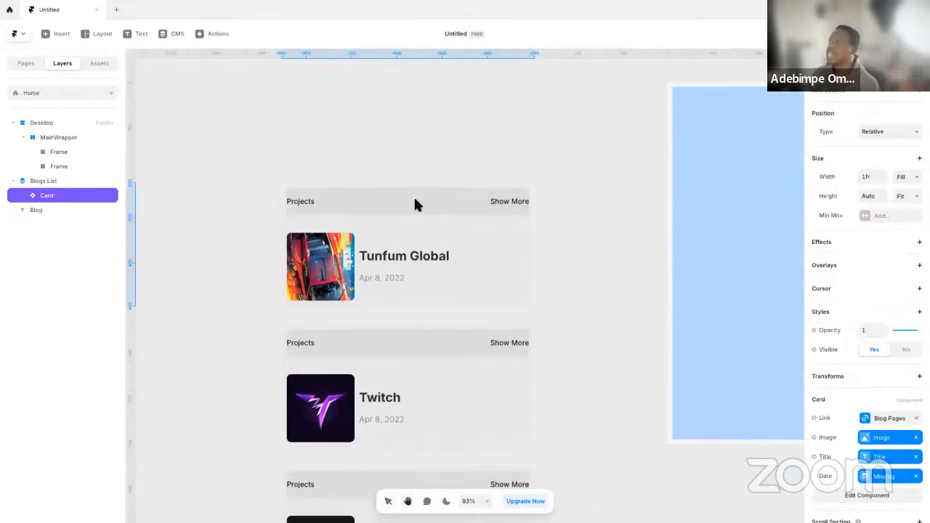
{"action": "left_click_drag", "start_coordinate": [627, 404], "coordinate": [589, 282]}
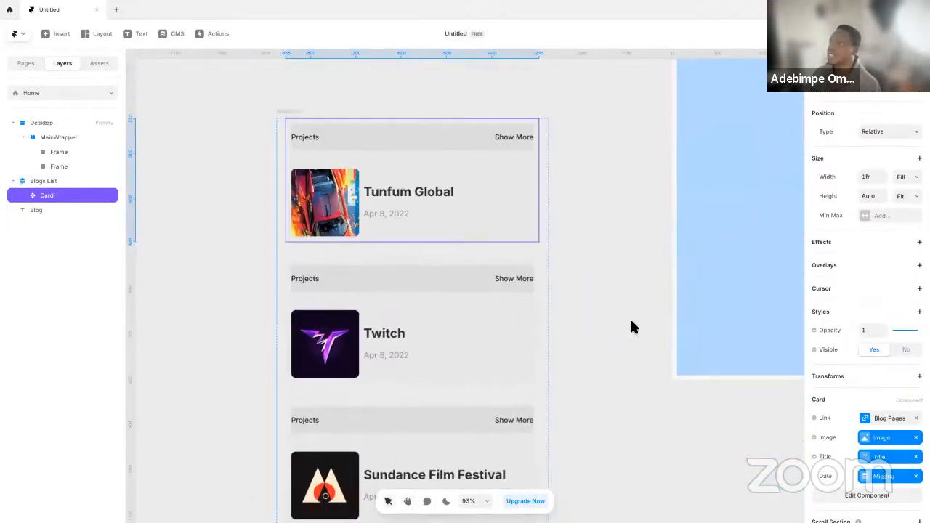
{"action": "left_click_drag", "start_coordinate": [608, 318], "coordinate": [600, 216]}
Check the project list on the PORTO ROCHA reference site in Edge, then return to Framer
{"action": "key", "text": "ctrl+Left"}
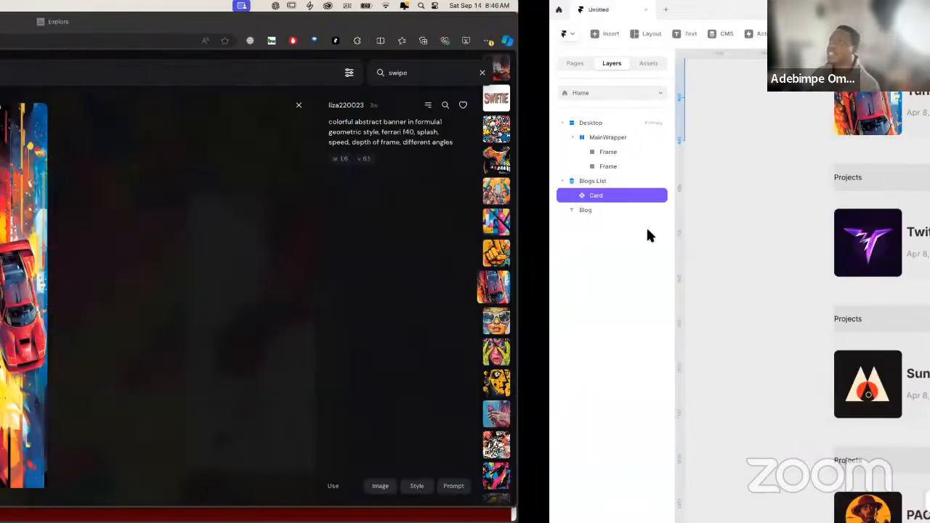
{"action": "left_click", "coordinate": [15, 92]}
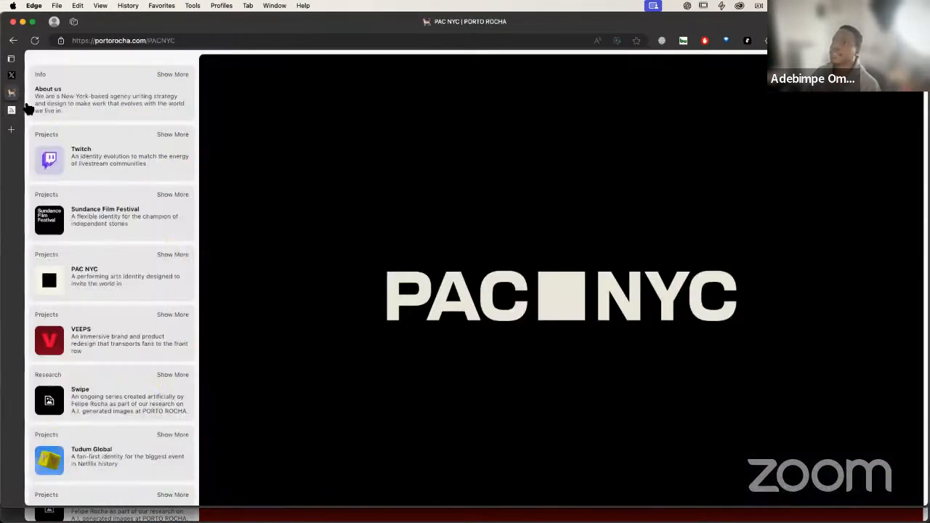
{"action": "scroll", "coordinate": [113, 182], "scroll_direction": "up", "scroll_amount": 3}
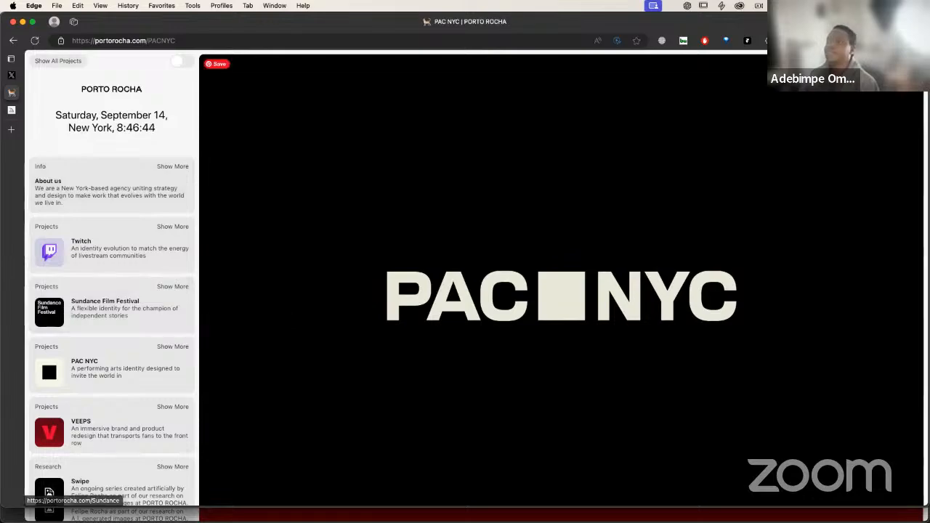
{"action": "key", "text": "ctrl+Right"}
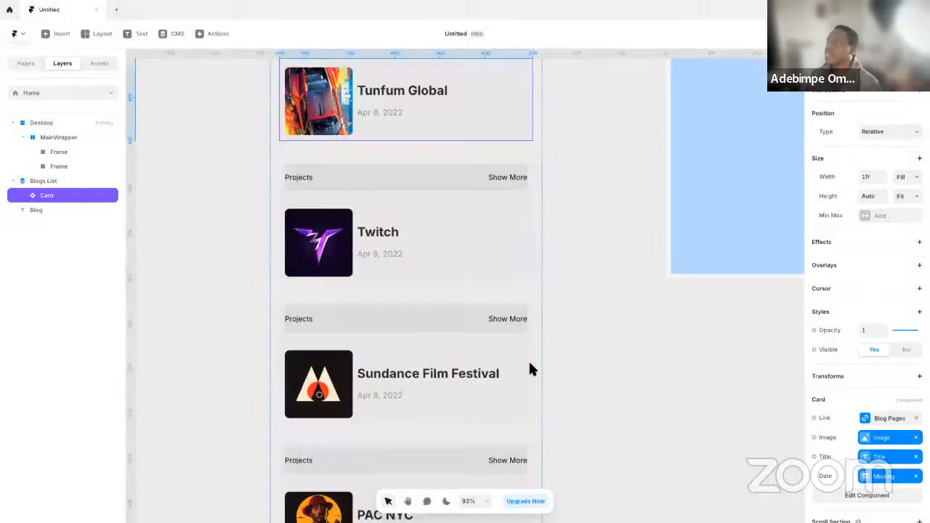
Copy the Card from the Blogs List and place the standalone copy above the list on the Home canvas
{"action": "left_click", "coordinate": [407, 354]}
{"action": "scroll", "coordinate": [538, 233], "scroll_direction": "up", "scroll_amount": 3}
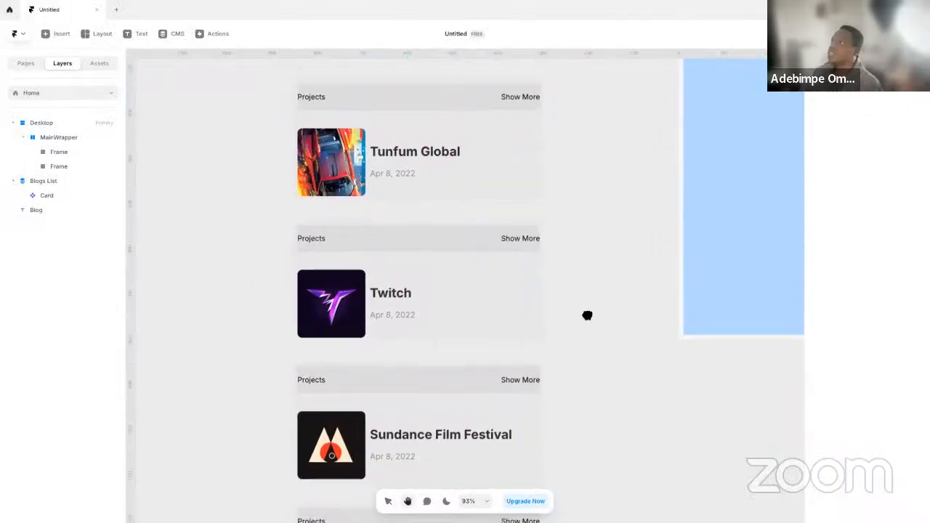
{"action": "left_click", "coordinate": [362, 242]}
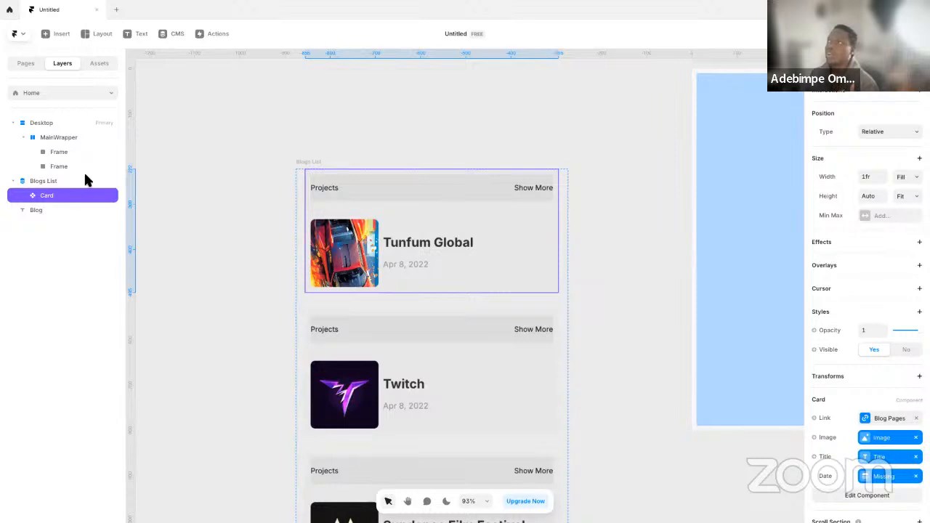
{"action": "left_click", "coordinate": [60, 183]}
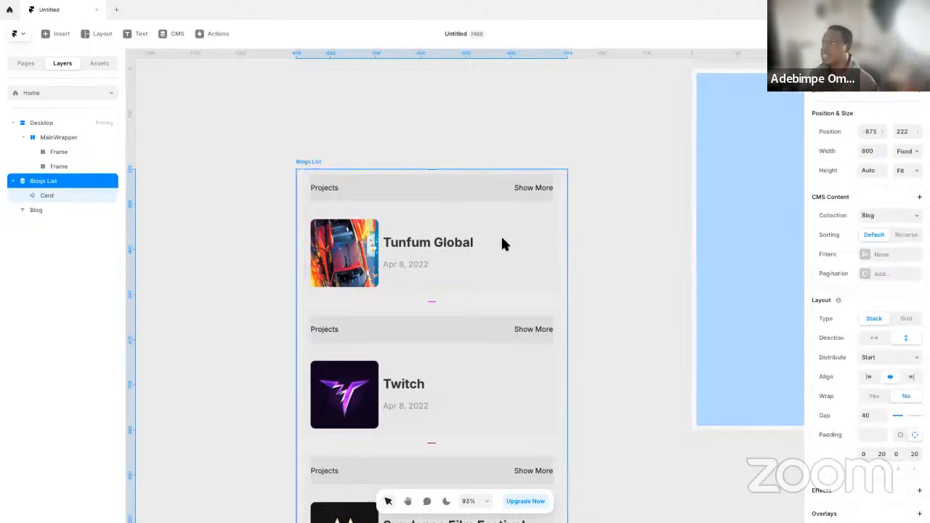
{"action": "left_click", "coordinate": [471, 243]}
{"action": "left_click", "coordinate": [412, 118]}
{"action": "left_click_drag", "start_coordinate": [414, 117], "coordinate": [402, 244]}
{"action": "key", "text": "ctrl+v"}
Wrap the standalone Card and the Blogs List together in a frame and give it a vertical stack layout
{"action": "left_click", "coordinate": [312, 327], "text": "shift"}
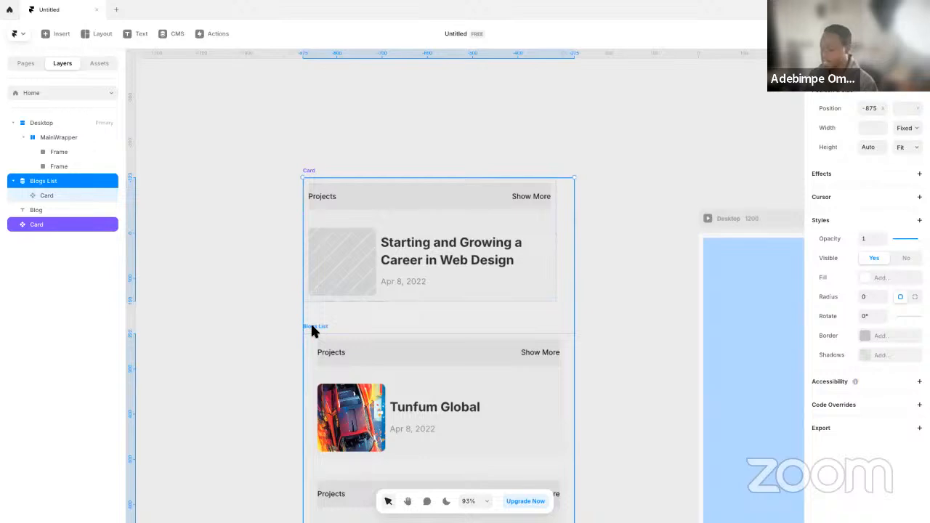
{"action": "key", "text": "ctrl+alt+g"}
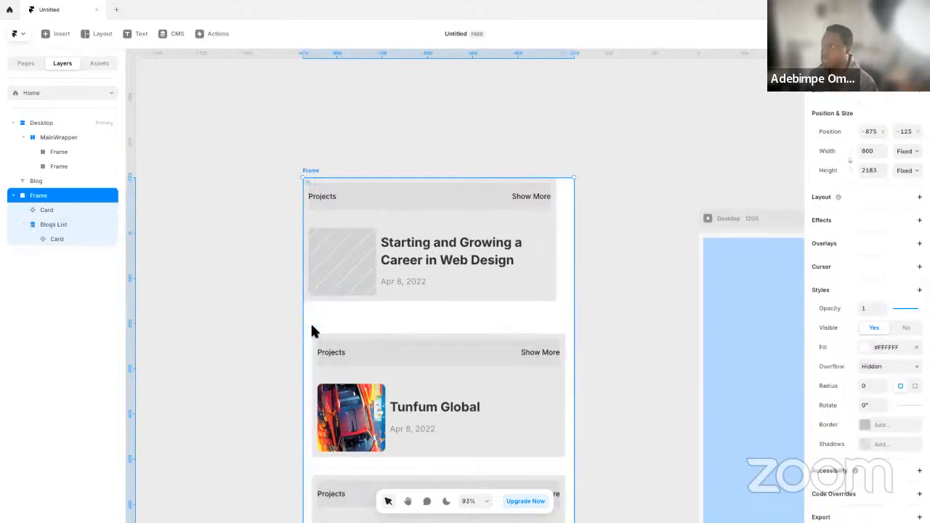
{"action": "left_click", "coordinate": [874, 200]}
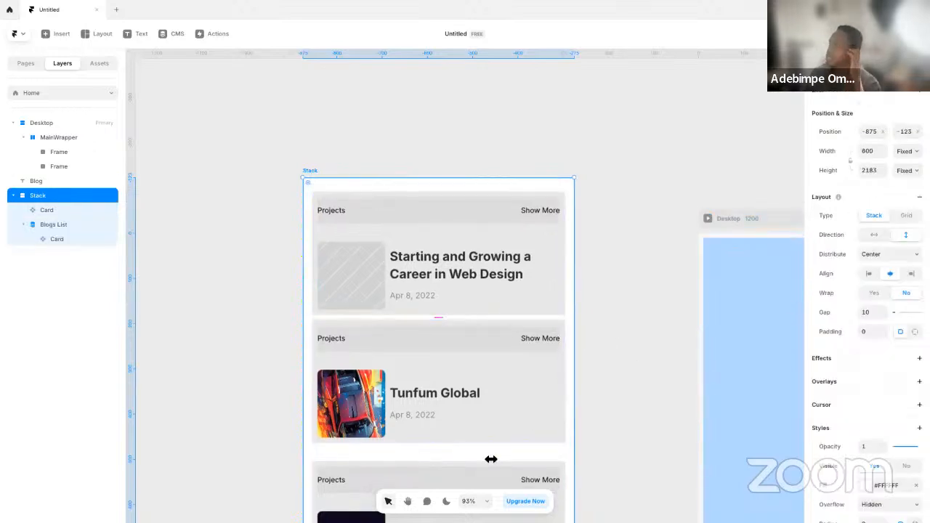
{"action": "scroll", "coordinate": [498, 369], "scroll_direction": "down", "scroll_amount": 5}
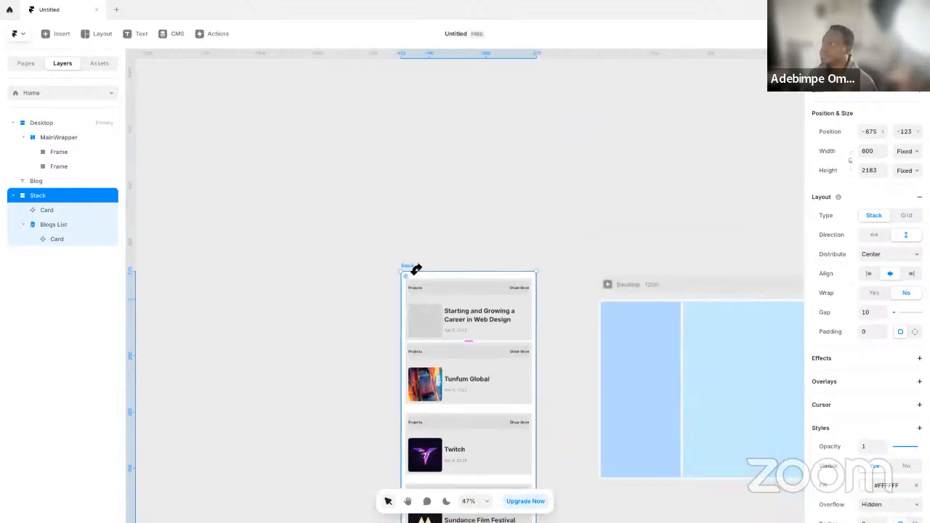
Open the Card component for editing and set the Card-Head's height to Fit Content
{"action": "double_click", "coordinate": [476, 317]}
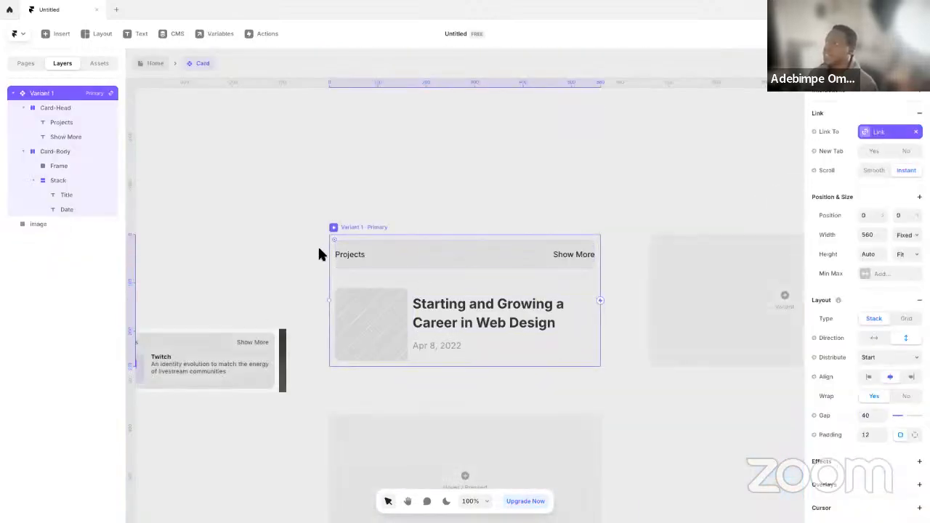
{"action": "left_click_drag", "start_coordinate": [296, 286], "coordinate": [351, 276]}
{"action": "left_click", "coordinate": [538, 253]}
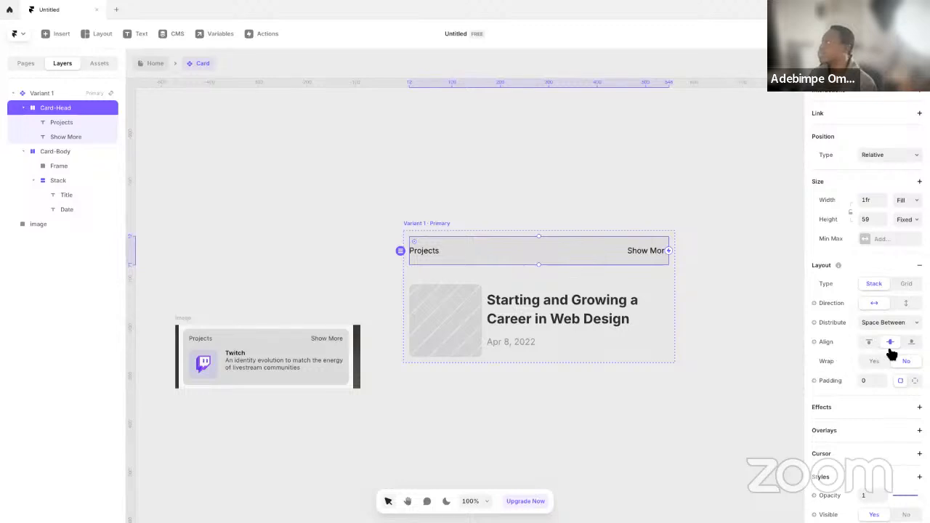
{"action": "left_click", "coordinate": [914, 222]}
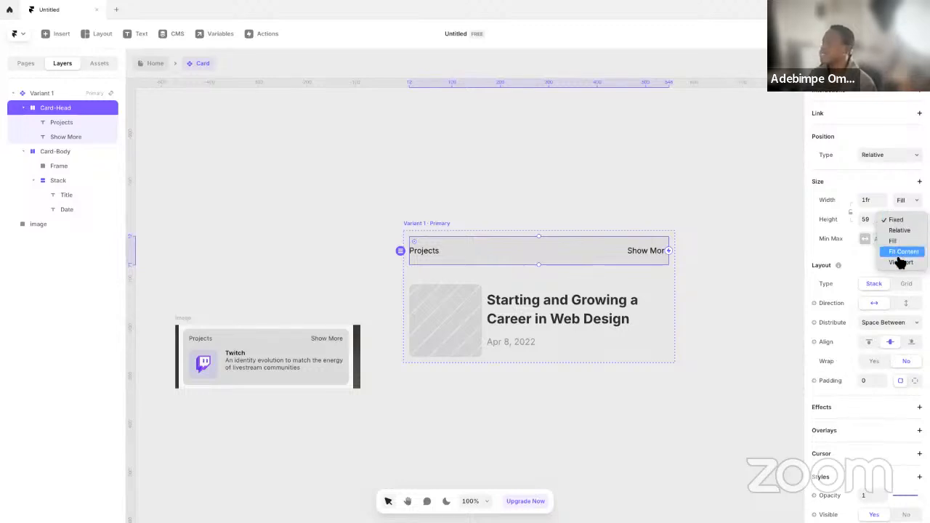
{"action": "left_click", "coordinate": [905, 258]}
Set the padding of the Card component's primary variant to 24
{"action": "left_click", "coordinate": [430, 226]}
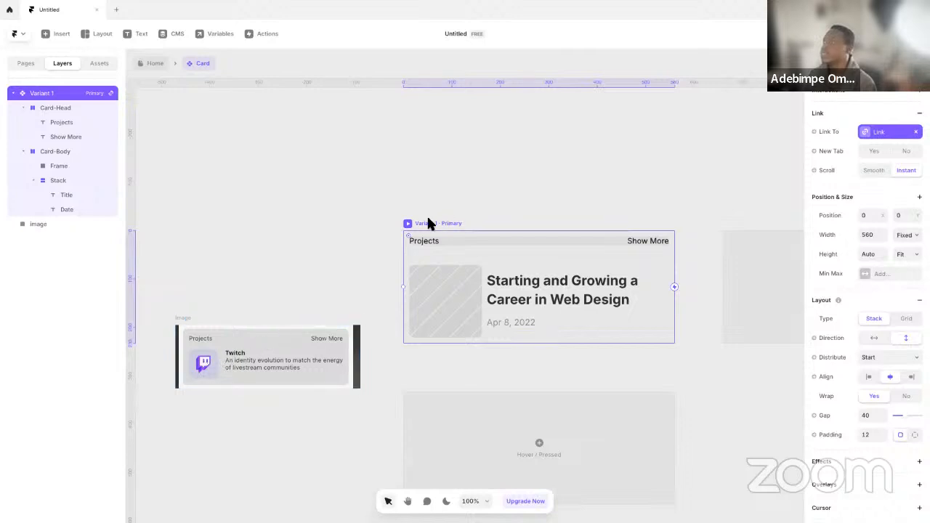
{"action": "left_click", "coordinate": [871, 435]}
{"action": "type", "text": "2"}
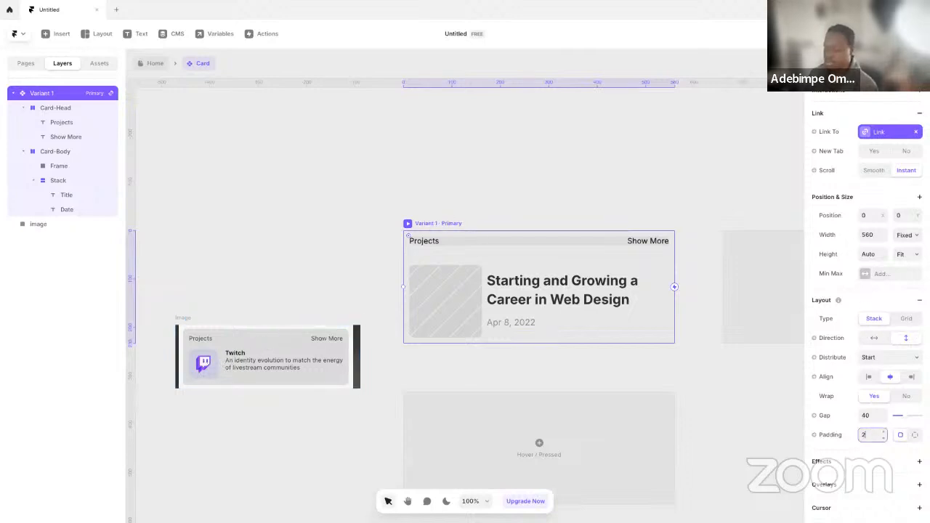
{"action": "type", "text": "4"}
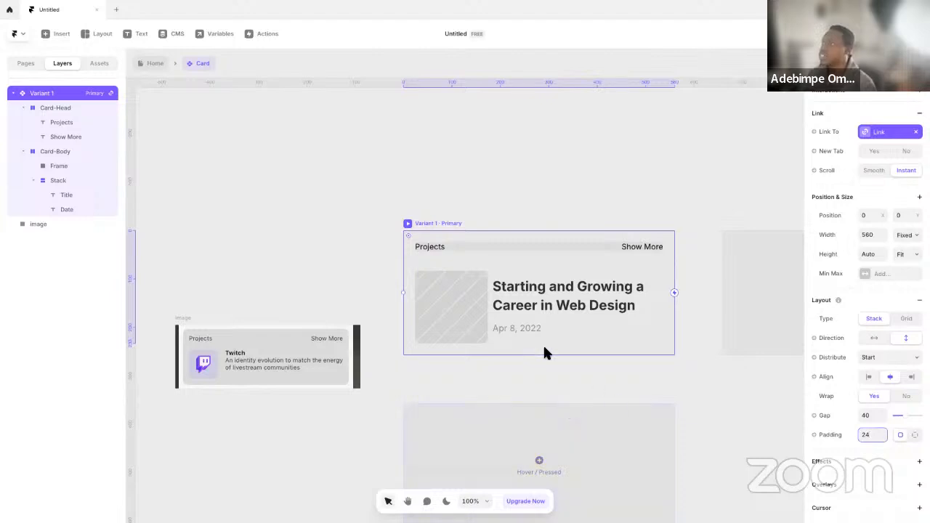
{"action": "left_click_drag", "start_coordinate": [408, 234], "coordinate": [415, 247]}
Set the corner radius of the Card's primary variant to 32
{"action": "scroll", "coordinate": [861, 432], "scroll_direction": "down", "scroll_amount": 5}
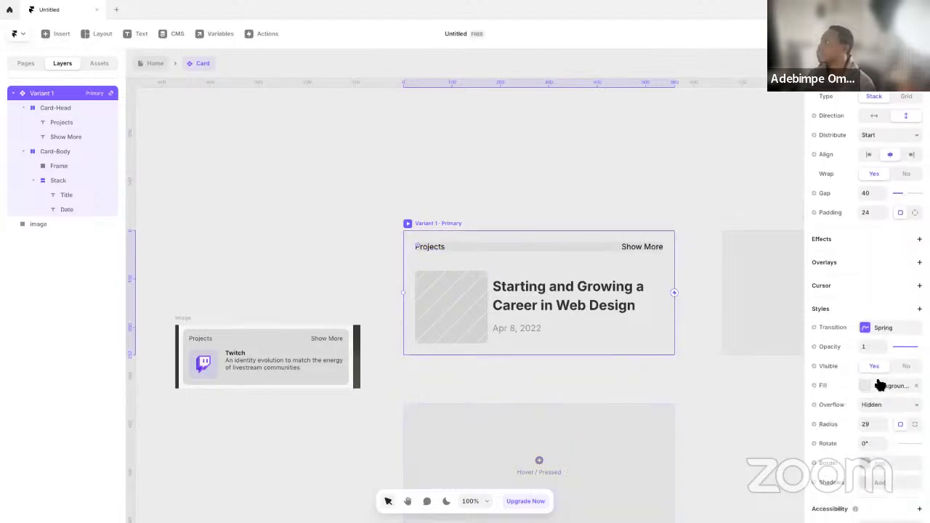
{"action": "scroll", "coordinate": [879, 386], "scroll_direction": "down", "scroll_amount": 1}
{"action": "left_click", "coordinate": [872, 405]}
{"action": "type", "text": "32"}
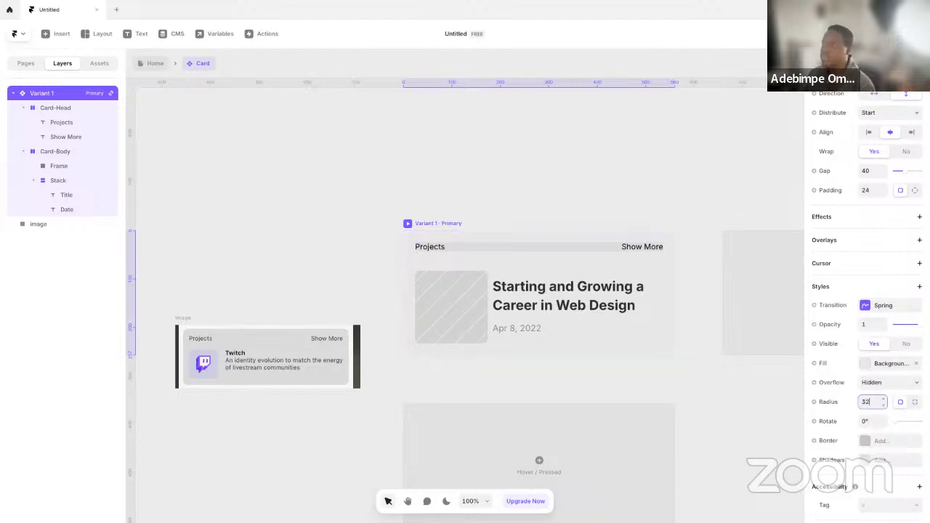
{"action": "left_click", "coordinate": [639, 216]}
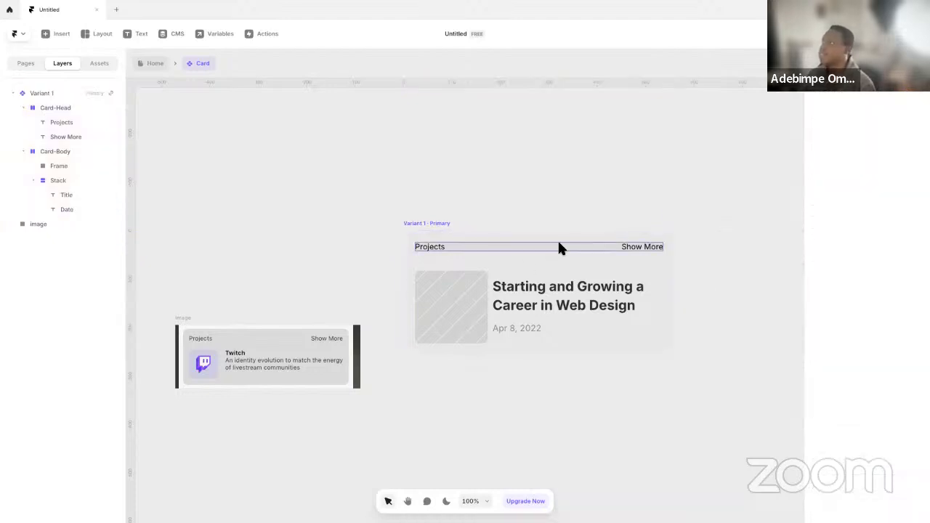
Remove the fill from the Card-Head row containing Projects and Show More
{"action": "left_click", "coordinate": [558, 246]}
{"action": "scroll", "coordinate": [854, 414], "scroll_direction": "down", "scroll_amount": 3}
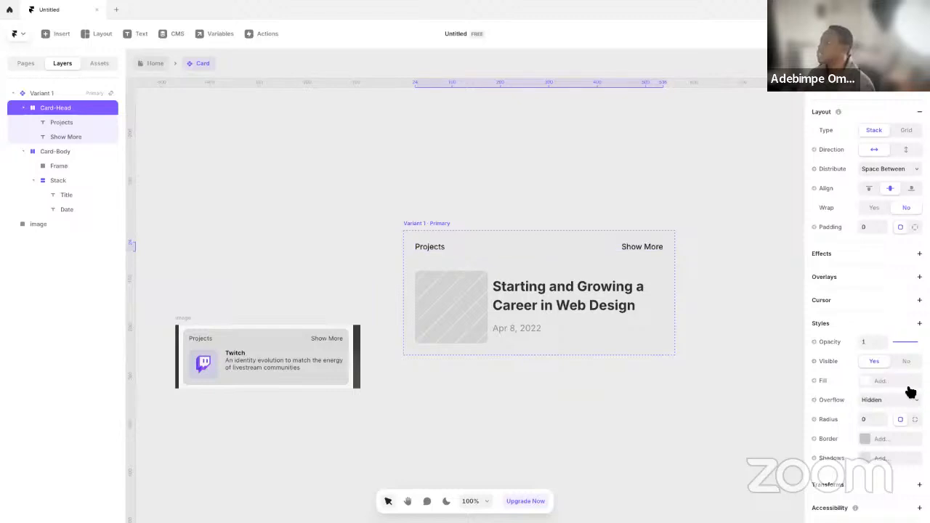
Set the gap of the Card component's primary variant to 20
{"action": "left_click", "coordinate": [448, 436]}
{"action": "scroll", "coordinate": [406, 266], "scroll_direction": "up", "scroll_amount": 2}
{"action": "left_click", "coordinate": [407, 259]}
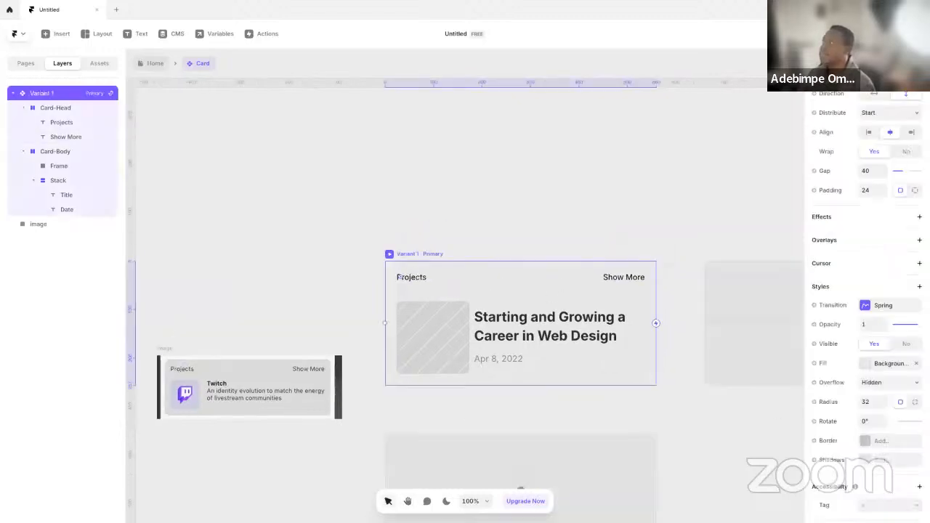
{"action": "scroll", "coordinate": [872, 331], "scroll_direction": "up", "scroll_amount": 5}
{"action": "scroll", "coordinate": [865, 352], "scroll_direction": "down", "scroll_amount": 1}
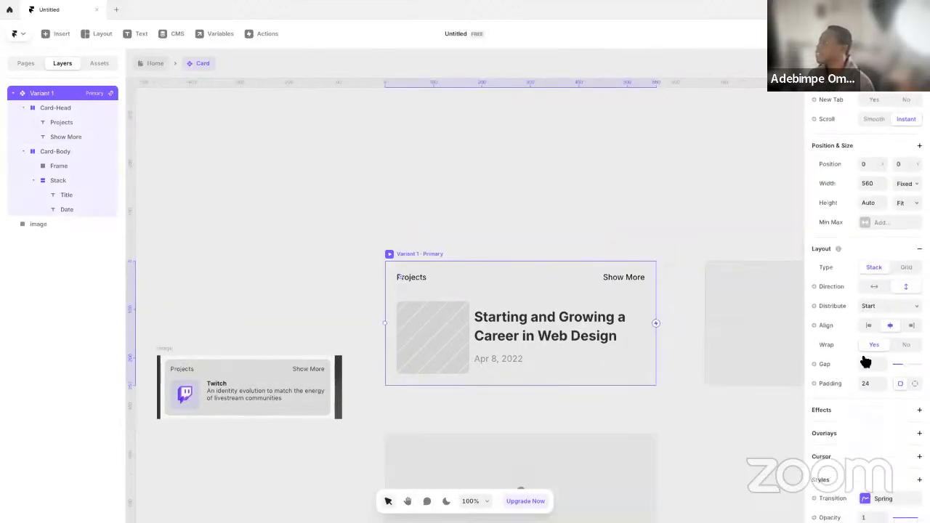
{"action": "scroll", "coordinate": [900, 392], "scroll_direction": "down", "scroll_amount": 5}
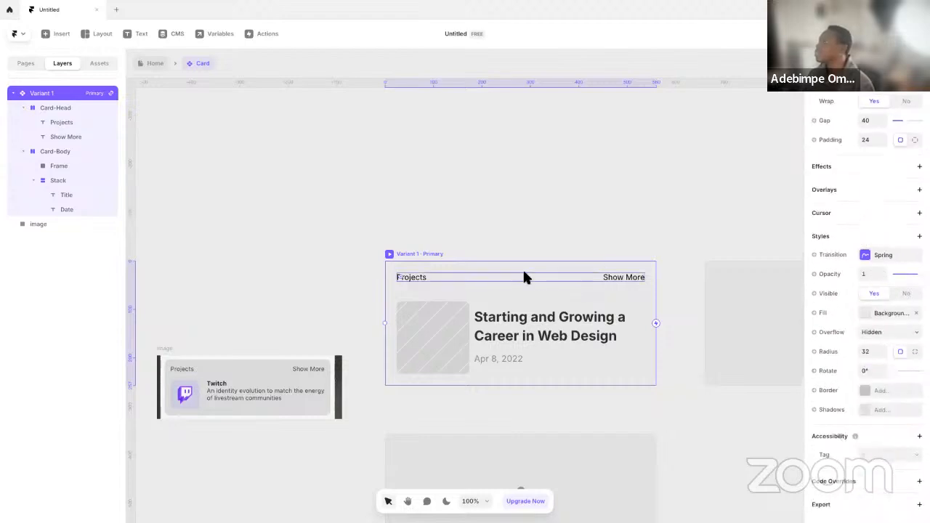
{"action": "scroll", "coordinate": [867, 207], "scroll_direction": "up", "scroll_amount": 3}
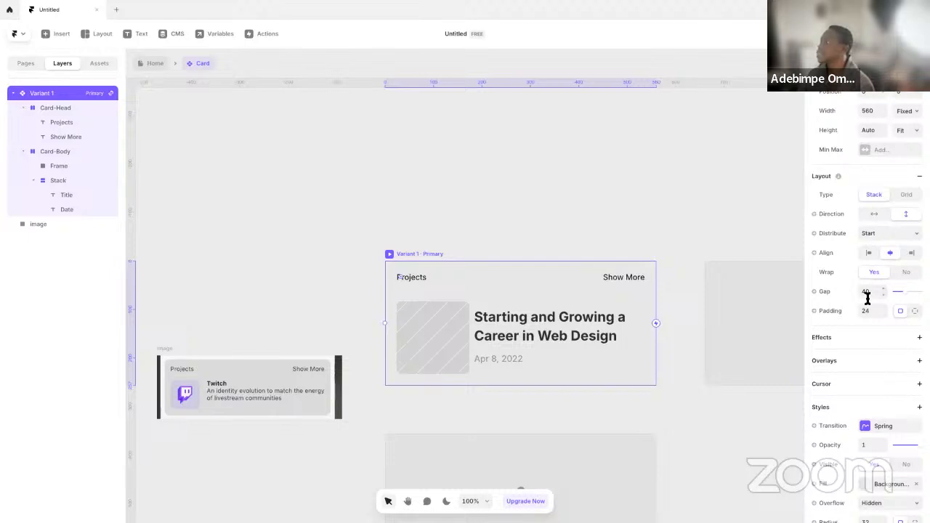
{"action": "type", "text": "20"}
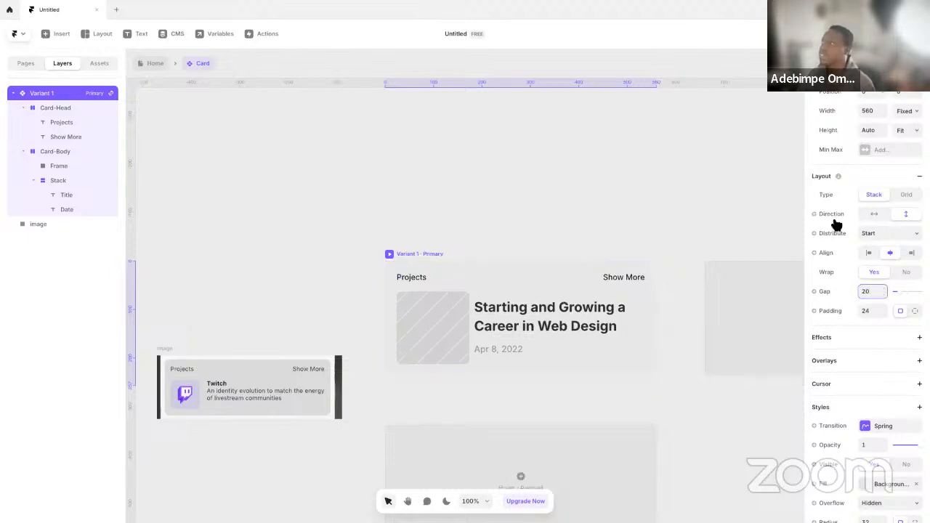
Set the gap between Card-Head and Card-Body in the Card's primary variant to 28
{"action": "left_click", "coordinate": [493, 199]}
{"action": "left_click", "coordinate": [413, 262]}
{"action": "left_click", "coordinate": [870, 293]}
{"action": "key", "text": "Return"}
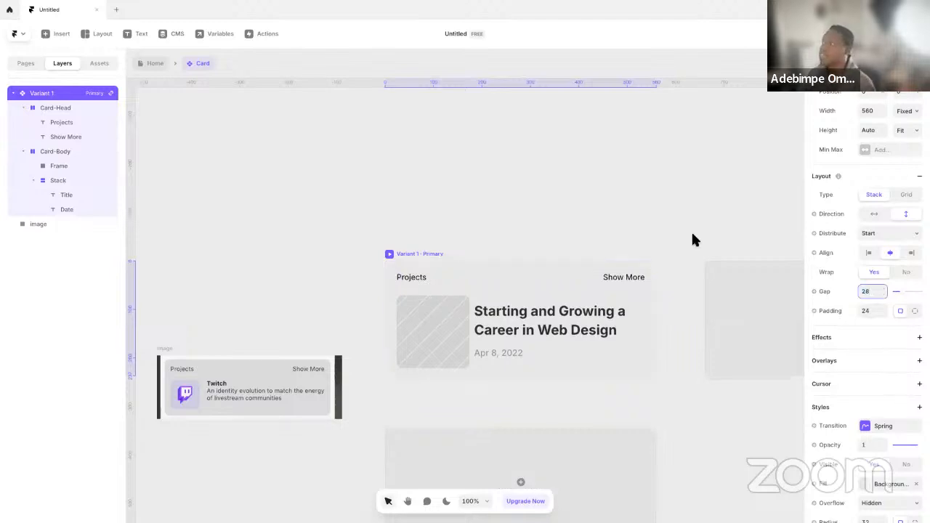
{"action": "left_click", "coordinate": [587, 197]}
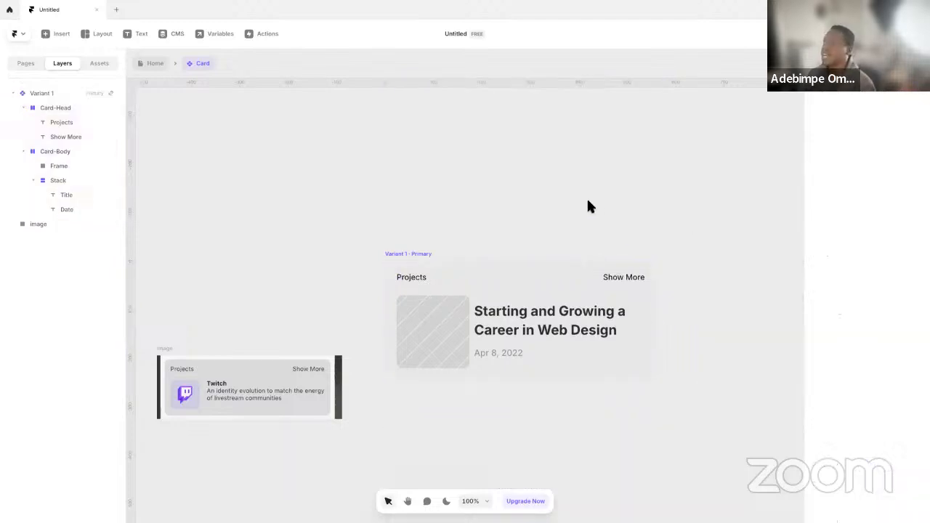
Move the Card's primary variant slightly up and left on the canvas to about X -33, Y -44, and preview the component
{"action": "left_click", "coordinate": [409, 252]}
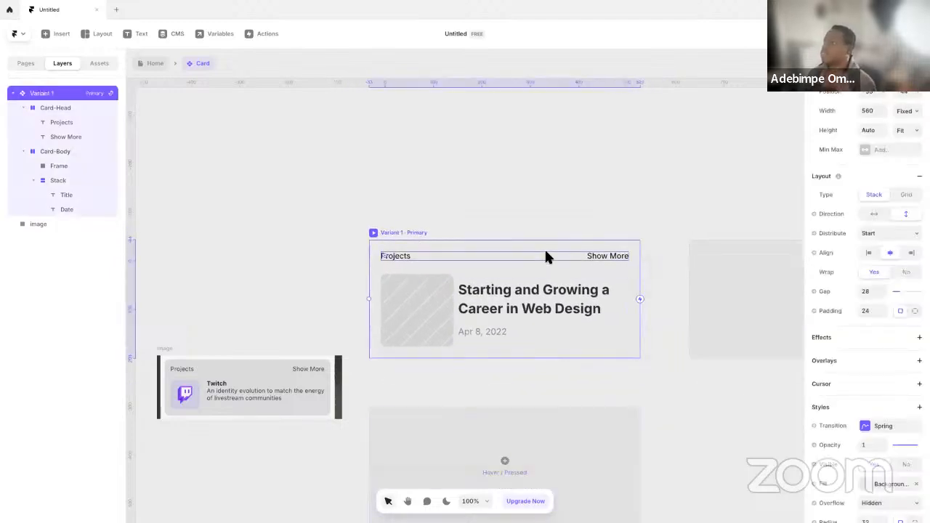
{"action": "left_click", "coordinate": [567, 185]}
{"action": "left_click", "coordinate": [849, 34]}
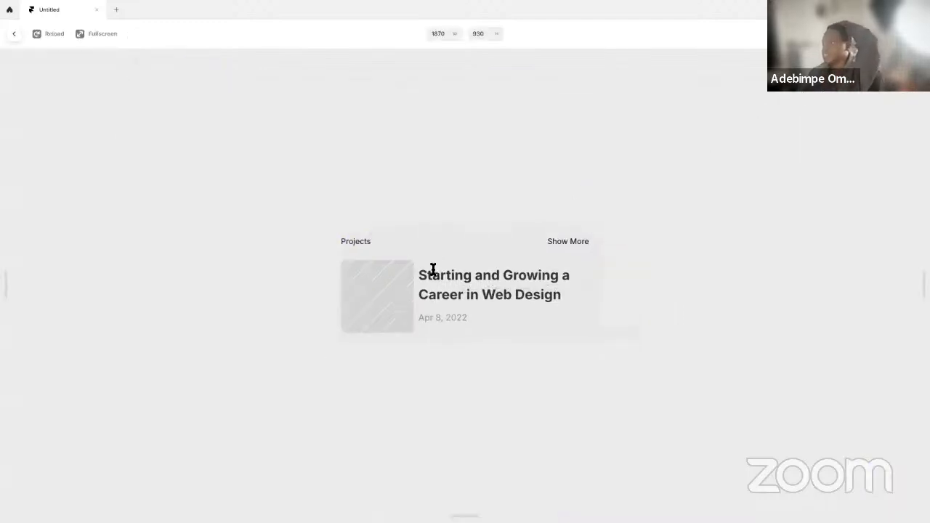
{"action": "key", "text": "Escape"}
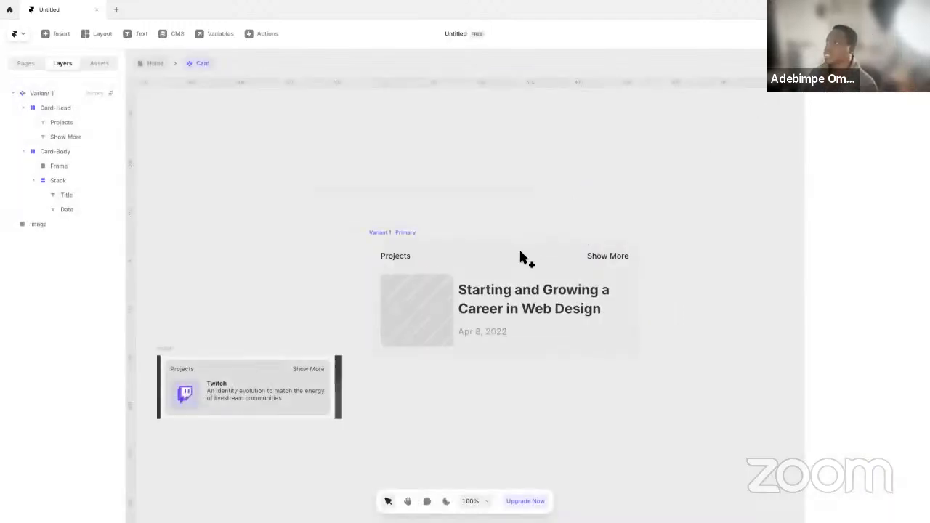
Add a Hover variant to the Card component's primary variant
{"action": "left_click", "coordinate": [396, 232]}
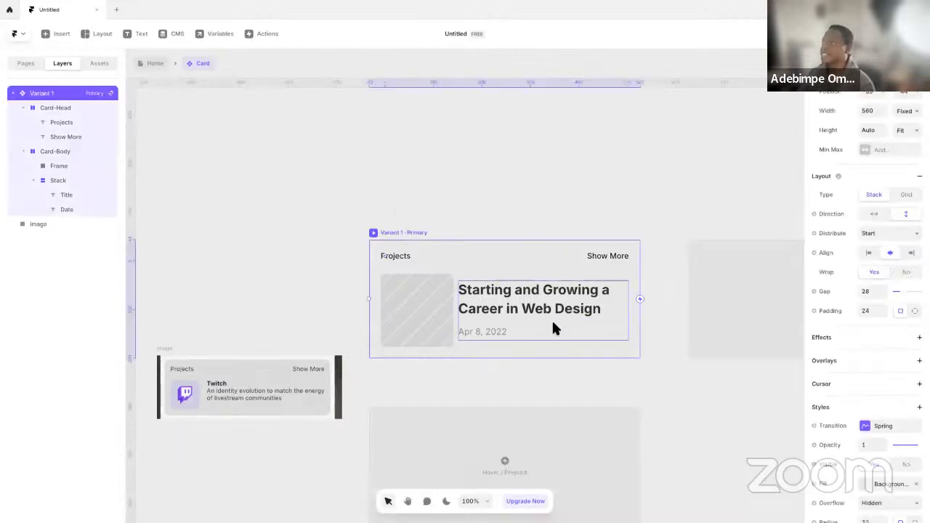
{"action": "left_click", "coordinate": [498, 473]}
{"action": "left_click", "coordinate": [508, 482]}
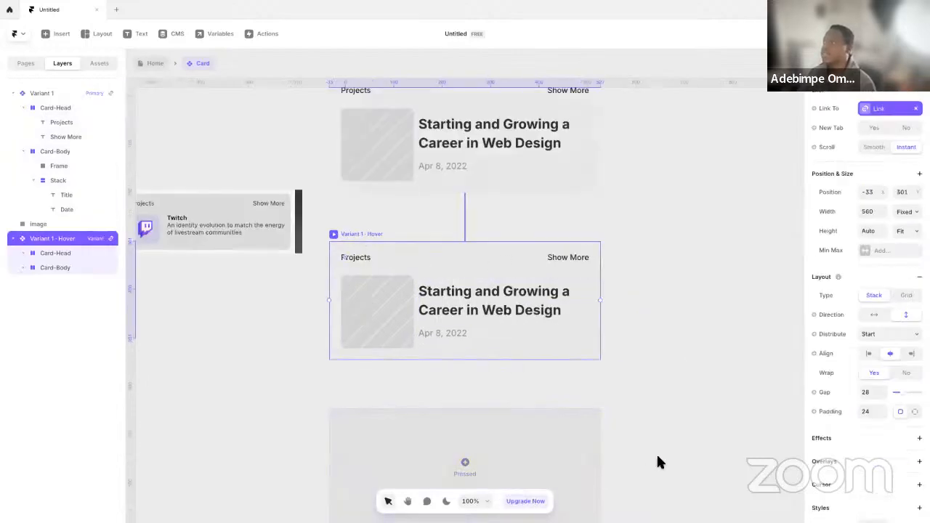
Set the Hover variant's fill to the Background-Tertiary colour style and preview the Card's hover effect
{"action": "scroll", "coordinate": [901, 391], "scroll_direction": "down", "scroll_amount": 5}
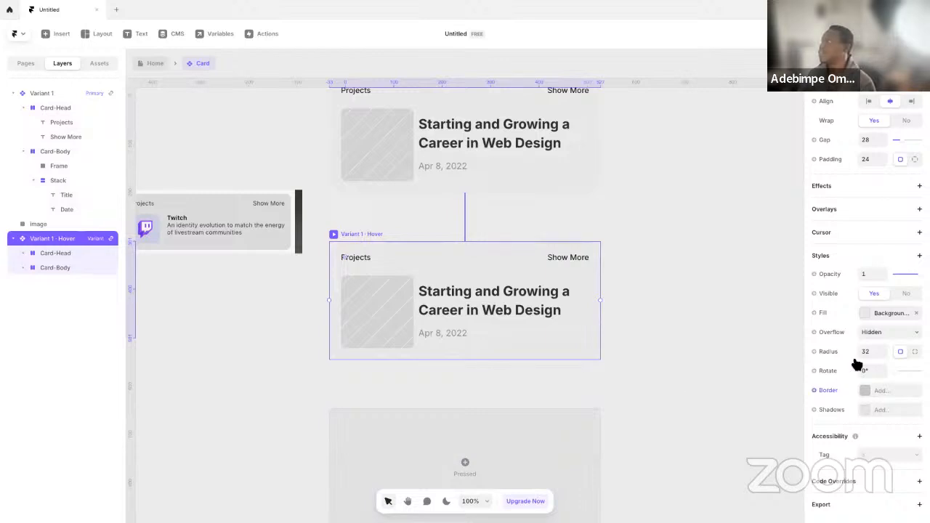
{"action": "left_click", "coordinate": [881, 317]}
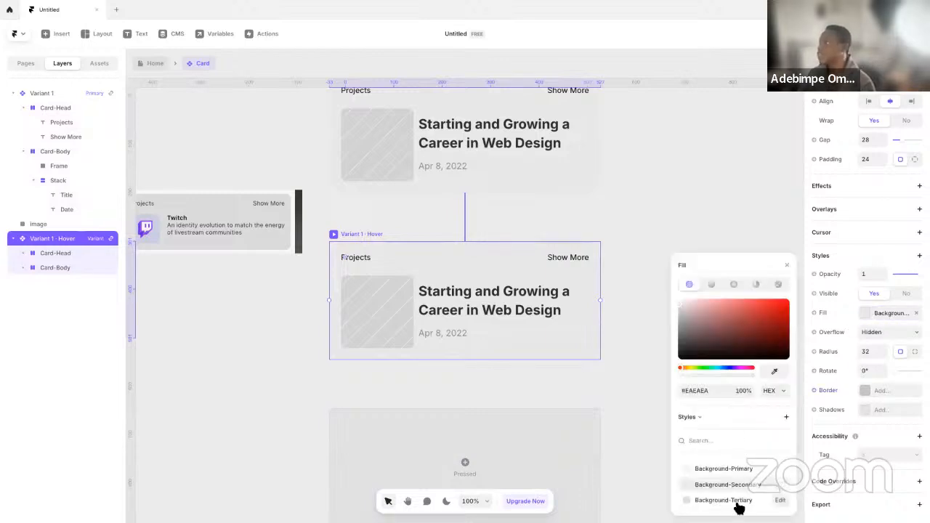
{"action": "left_click", "coordinate": [708, 501]}
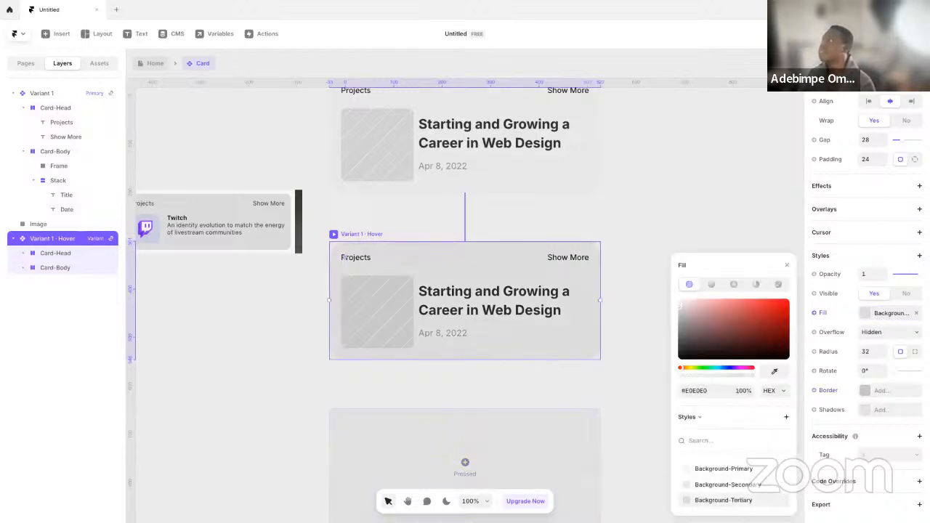
{"action": "left_click", "coordinate": [847, 33]}
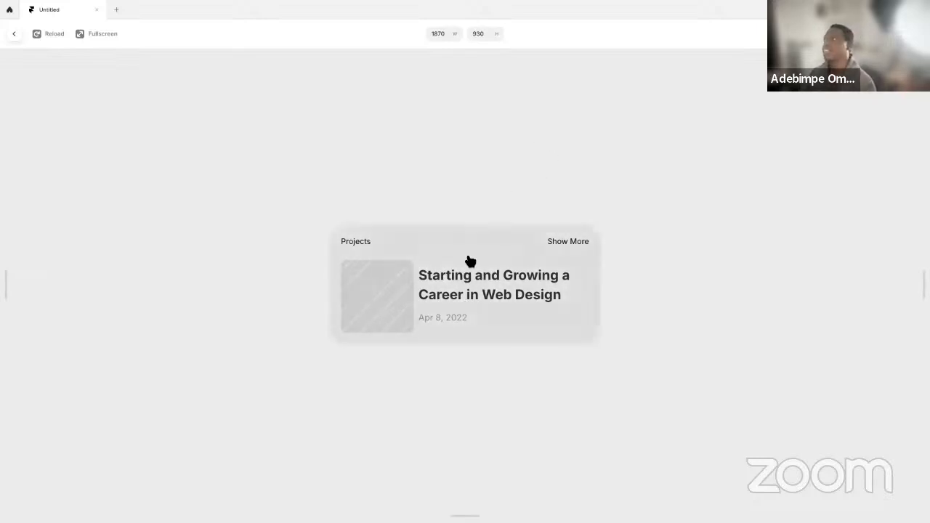
{"action": "key", "text": "Escape"}
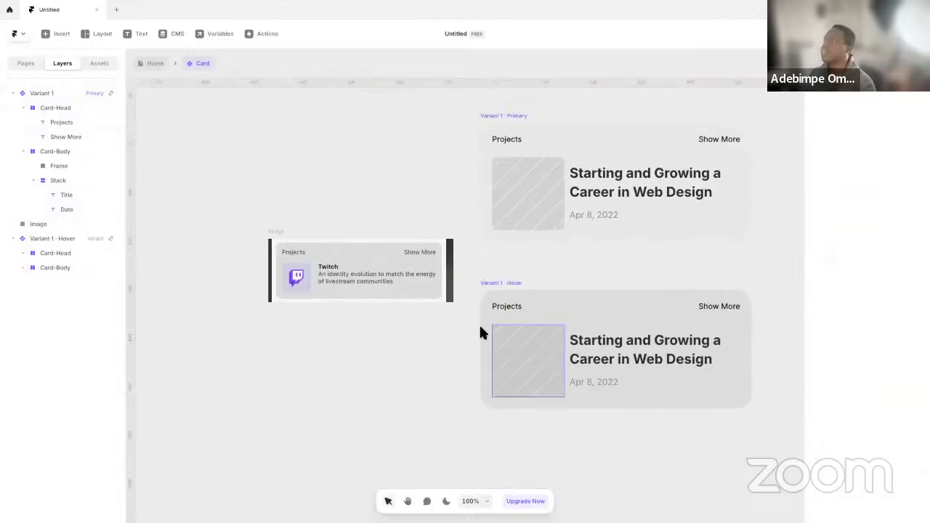
Set the default of the Card's Image variable to the movie production company logo PNG from the Downloads folder
{"action": "left_click", "coordinate": [495, 266]}
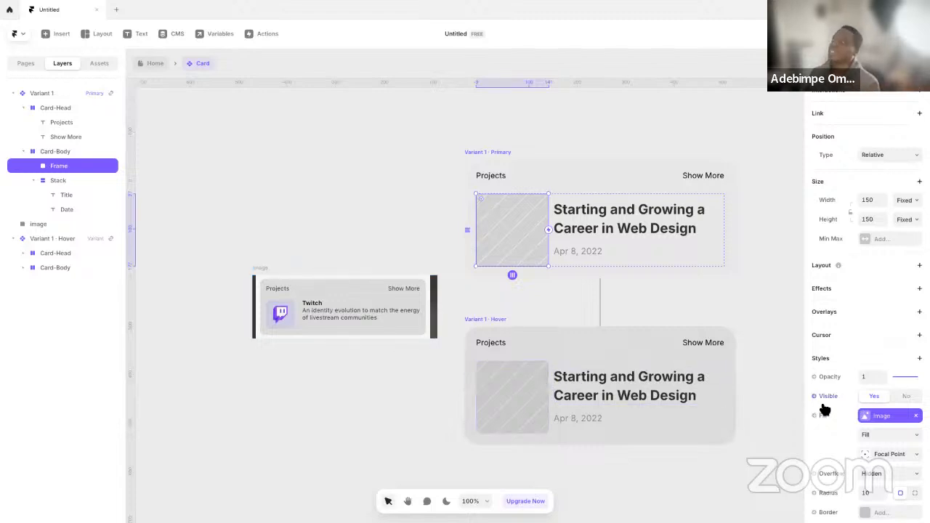
{"action": "left_click", "coordinate": [863, 416]}
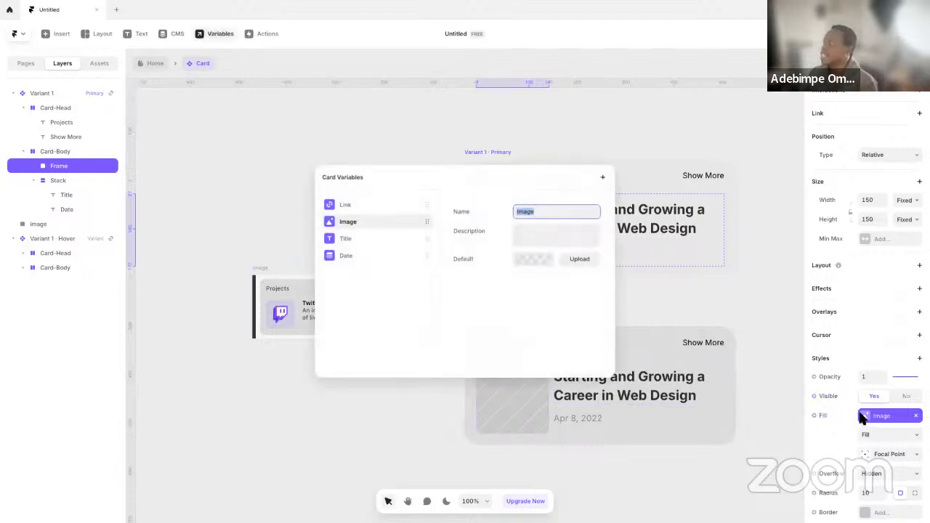
{"action": "left_click", "coordinate": [539, 260]}
{"action": "left_click", "coordinate": [620, 242]}
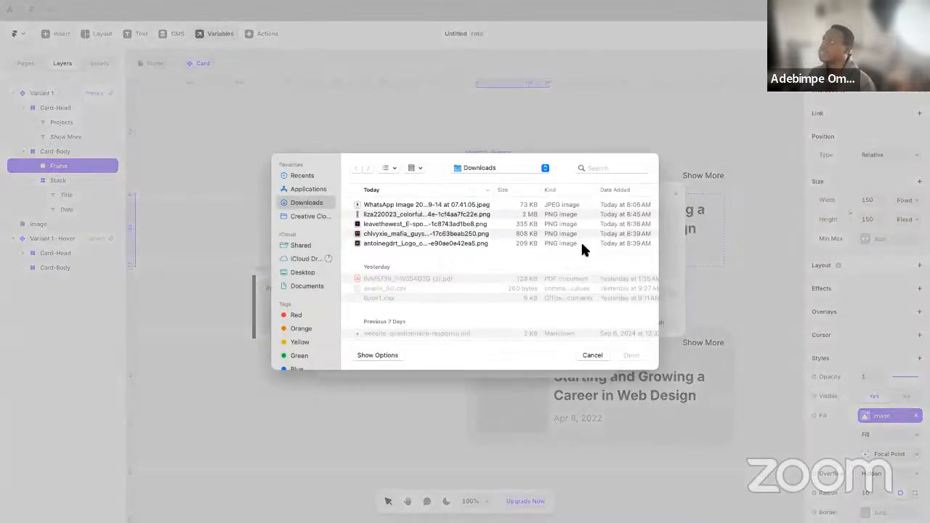
{"action": "left_click", "coordinate": [409, 243]}
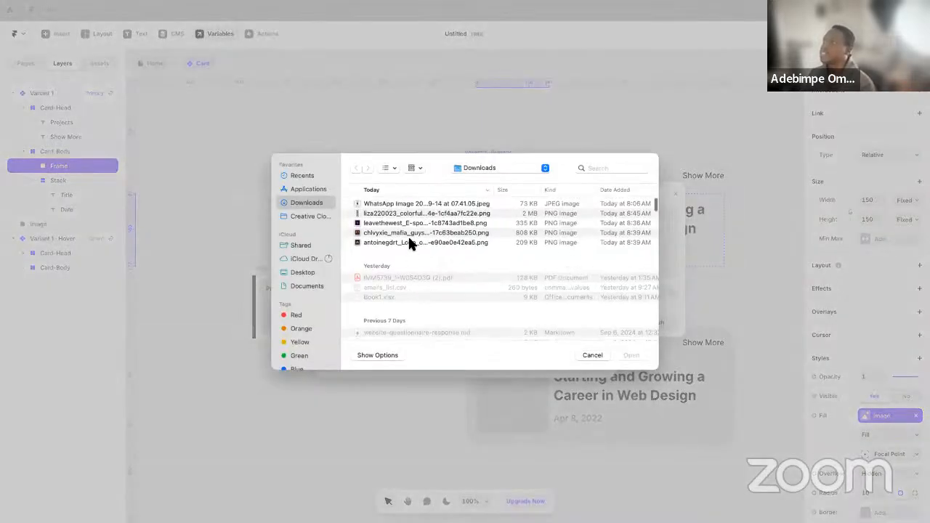
{"action": "key", "text": "space"}
{"action": "key", "text": "space"}
{"action": "left_click", "coordinate": [632, 357]}
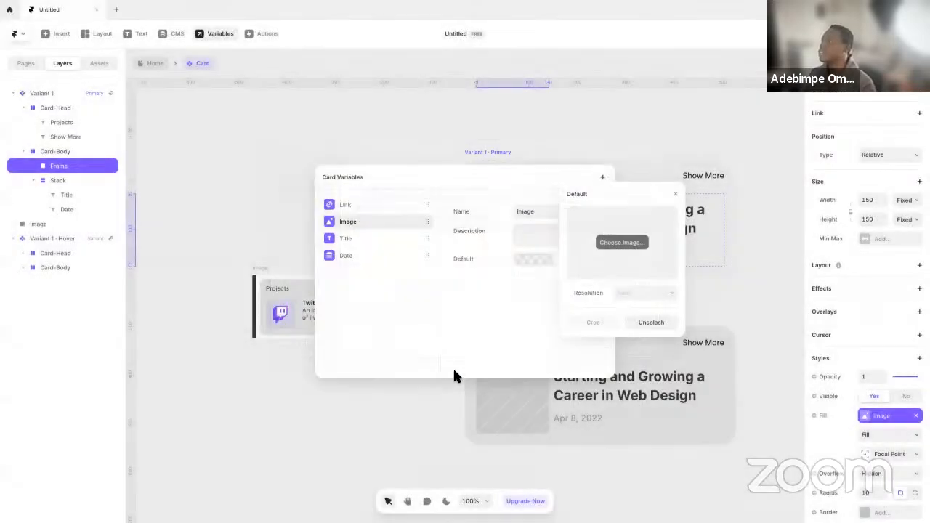
{"action": "left_click", "coordinate": [407, 413]}
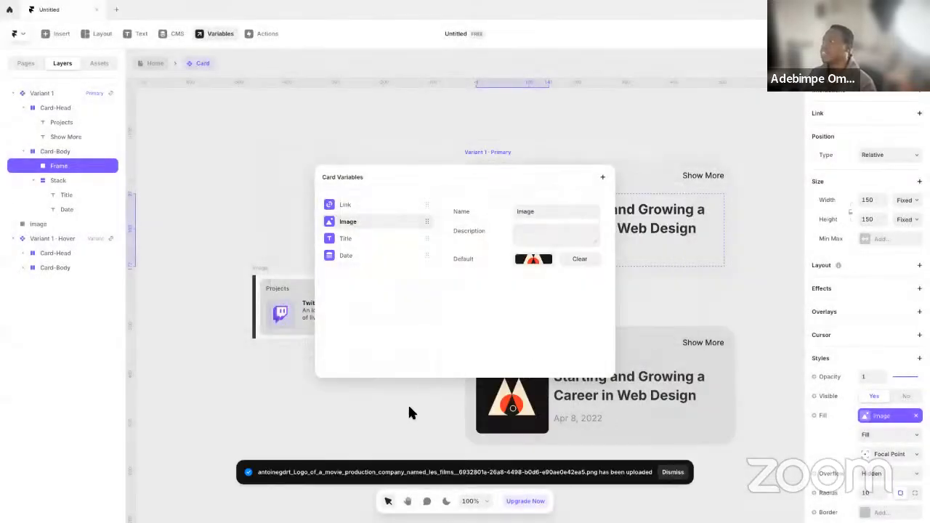
{"action": "left_click", "coordinate": [380, 154]}
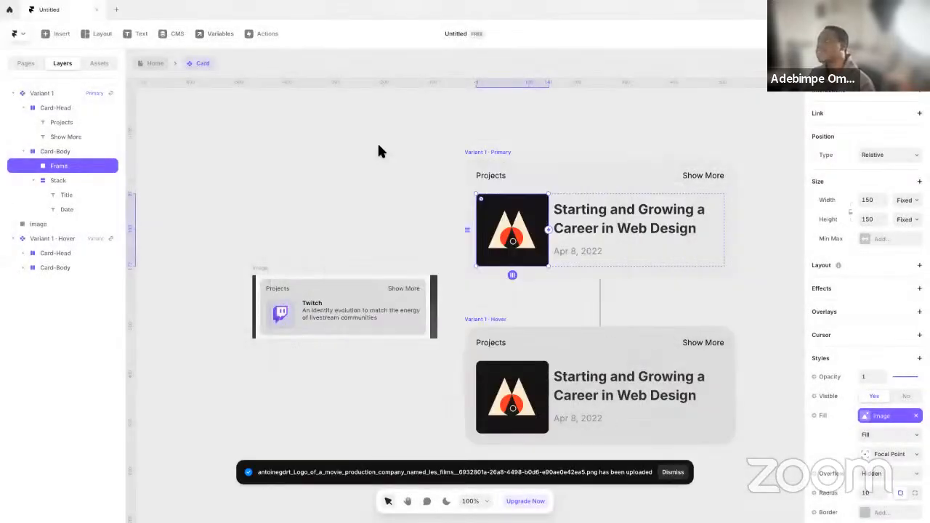
Return to the Home page and clear the missing Image, Title and Date variables from the standalone Card above the Blogs List
{"action": "left_click", "coordinate": [150, 65]}
{"action": "left_click_drag", "start_coordinate": [354, 317], "coordinate": [328, 178]}
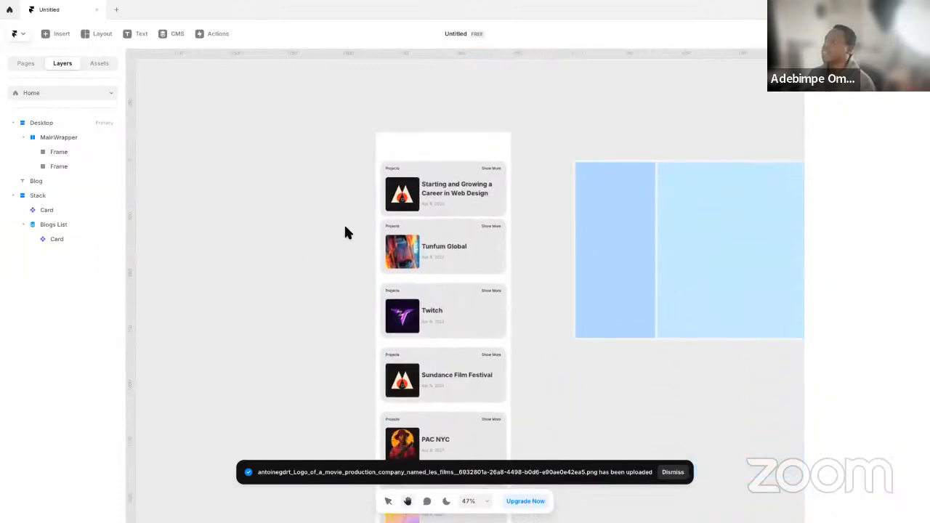
{"action": "left_click_drag", "start_coordinate": [426, 198], "coordinate": [413, 232]}
{"action": "left_click", "coordinate": [413, 231]}
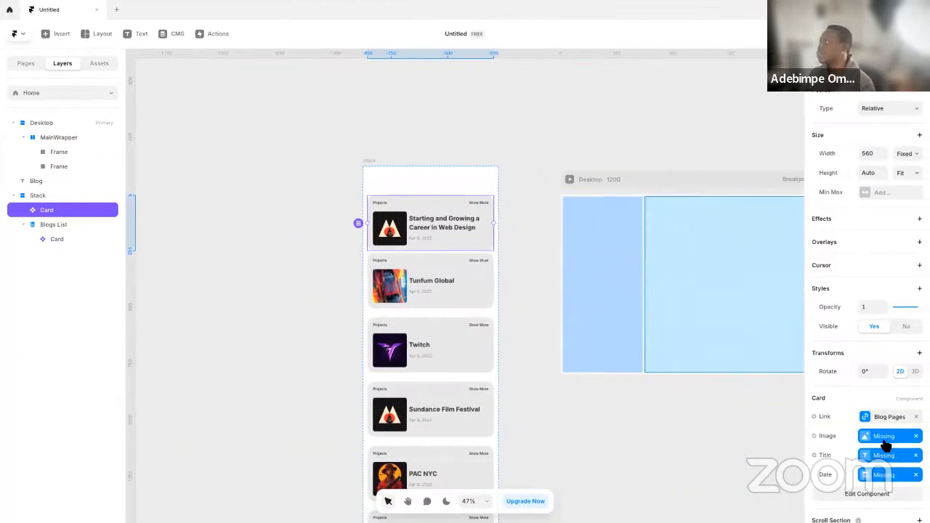
{"action": "scroll", "coordinate": [874, 434], "scroll_direction": "down", "scroll_amount": 1}
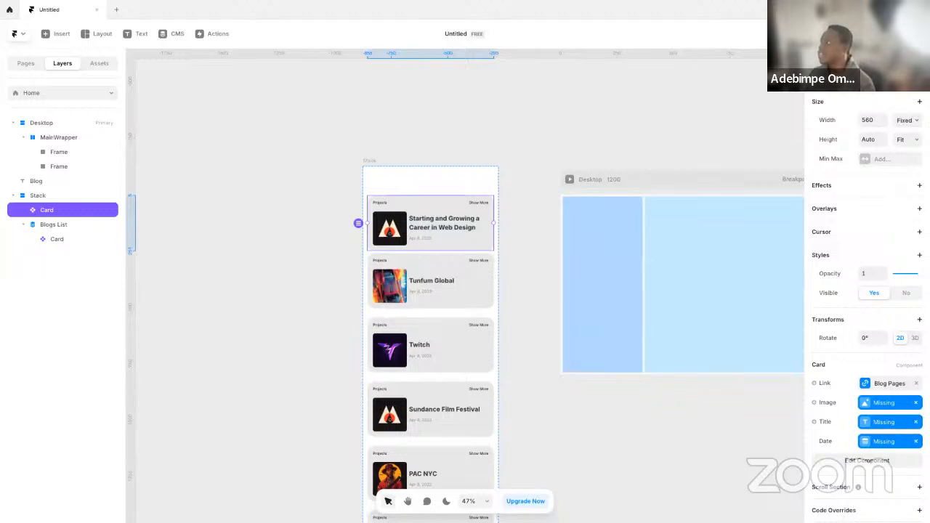
{"action": "left_click", "coordinate": [916, 403]}
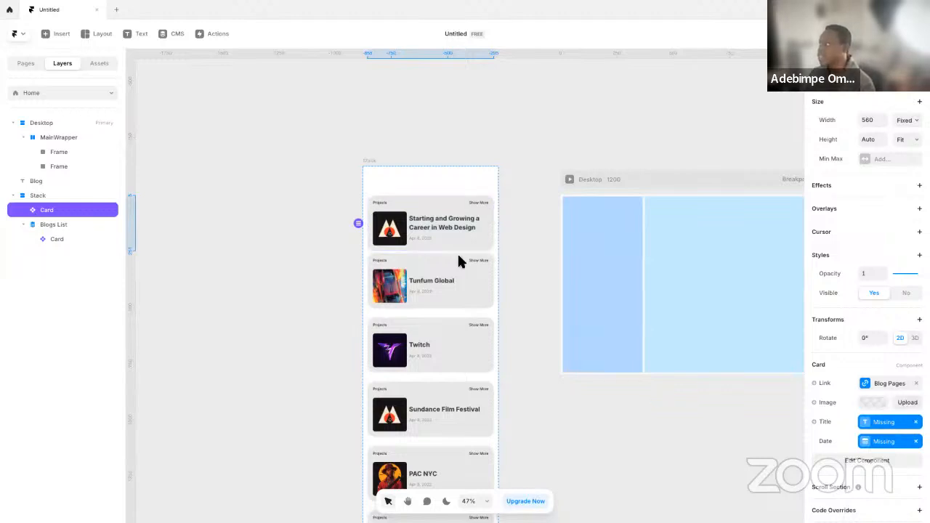
{"action": "left_click", "coordinate": [916, 422]}
{"action": "left_click", "coordinate": [916, 441]}
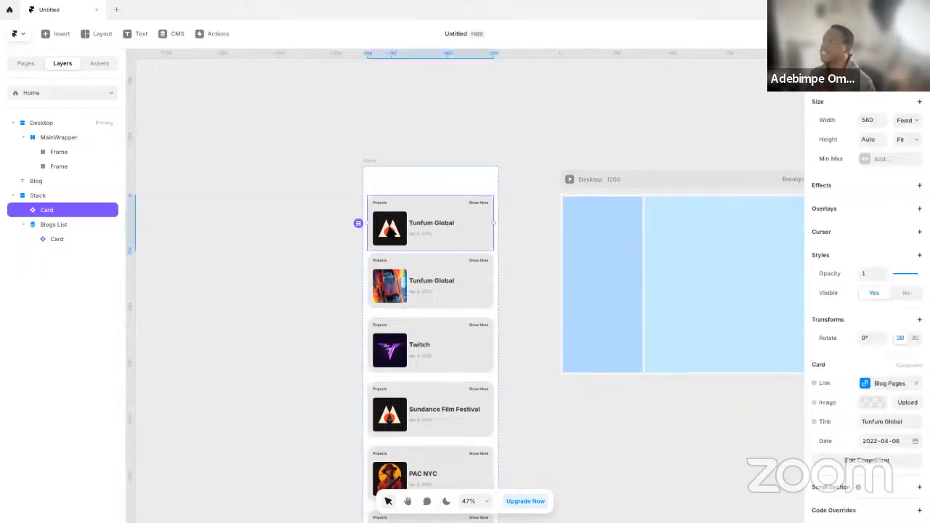
Switch to the PORTO ROCHA site in Edge, capture its sidebar of Info and project cards, and paste the screenshot into Framer
{"action": "key", "text": "ctrl+Left"}
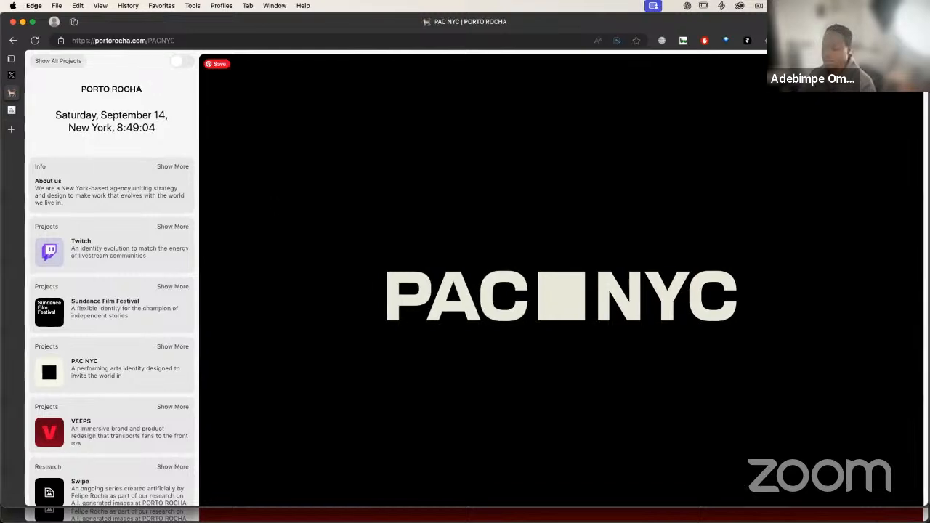
{"action": "key", "text": "super+shift+4"}
{"action": "left_click_drag", "start_coordinate": [22, 151], "coordinate": [208, 505]}
{"action": "key", "text": "ctrl+Right"}
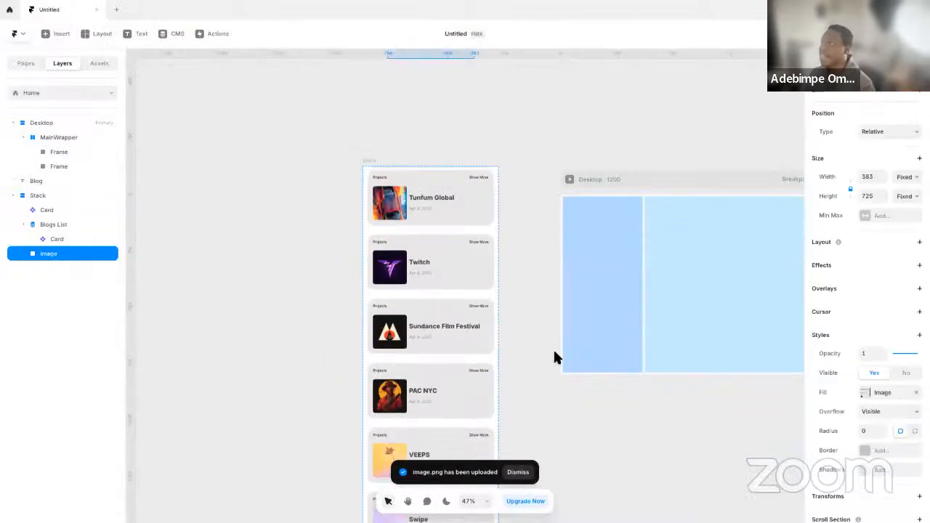
Move the sidebar screenshot out of the Stack and place it directly beside the card list as a reference
{"action": "scroll", "coordinate": [513, 346], "scroll_direction": "down", "scroll_amount": 5}
{"action": "left_click_drag", "start_coordinate": [478, 428], "coordinate": [442, 306]}
{"action": "scroll", "coordinate": [481, 288], "scroll_direction": "up", "scroll_amount": 7}
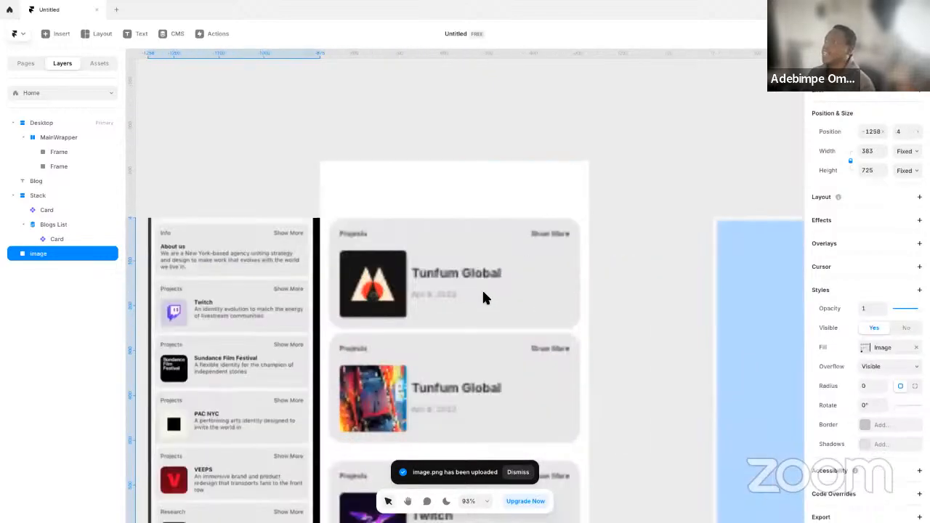
{"action": "scroll", "coordinate": [482, 289], "scroll_direction": "left", "scroll_amount": 3}
Open the Card component from the standalone card and select the logo frame in its primary variant
{"action": "left_click", "coordinate": [514, 306]}
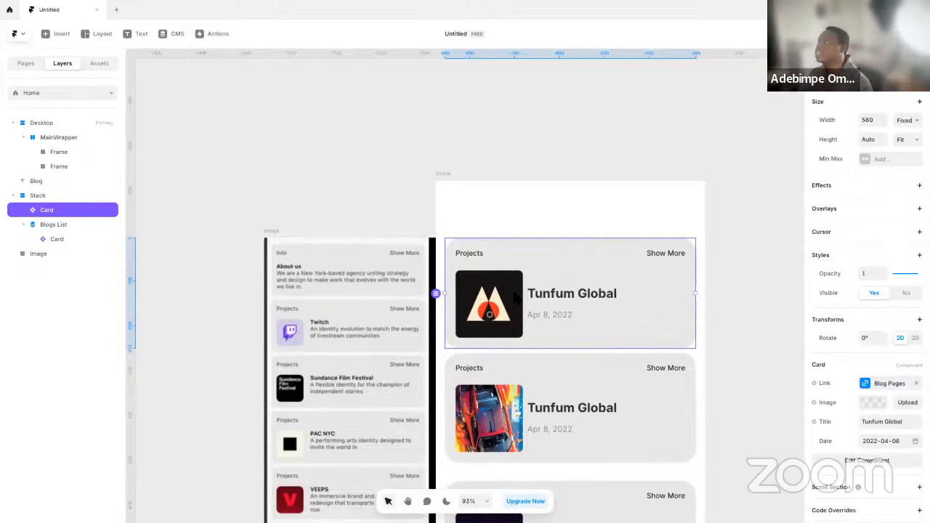
{"action": "double_click", "coordinate": [513, 293]}
{"action": "left_click", "coordinate": [372, 303]}
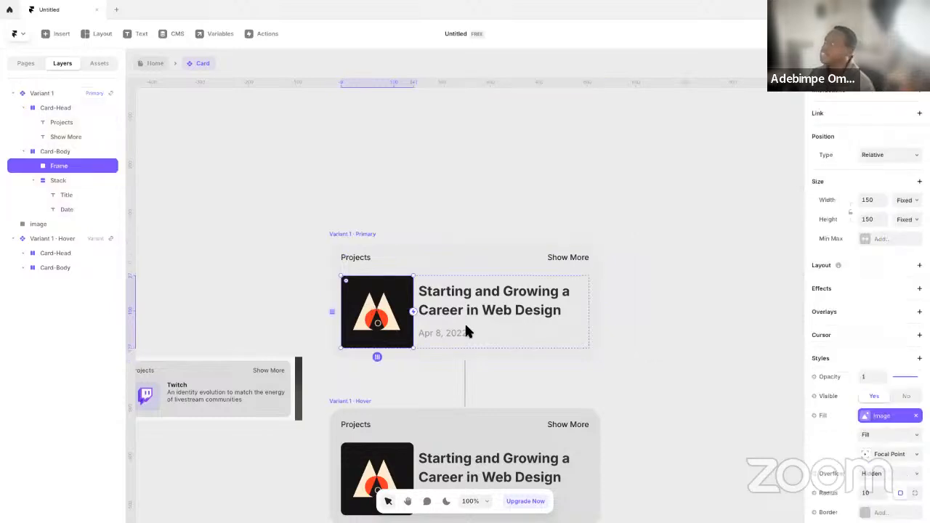
{"action": "scroll", "coordinate": [850, 420], "scroll_direction": "down", "scroll_amount": 3}
{"action": "left_click", "coordinate": [815, 273]}
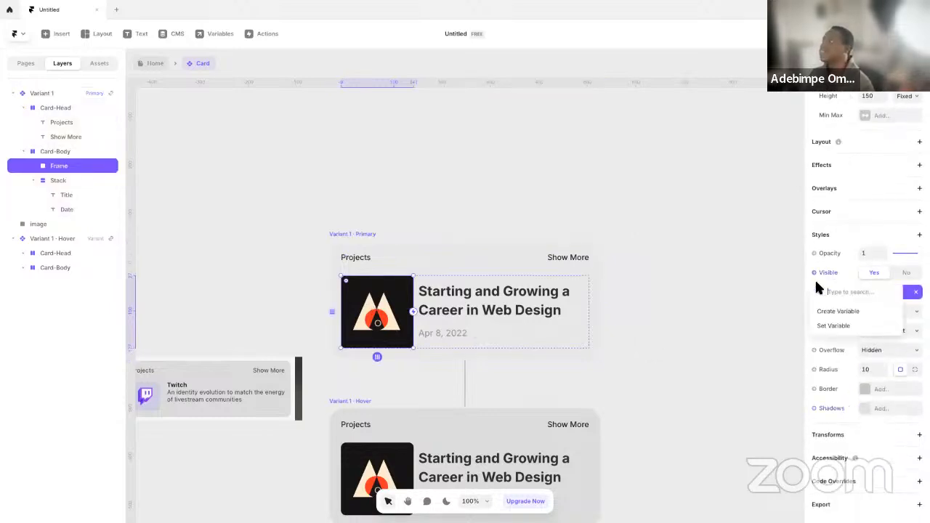
{"action": "left_click", "coordinate": [377, 233]}
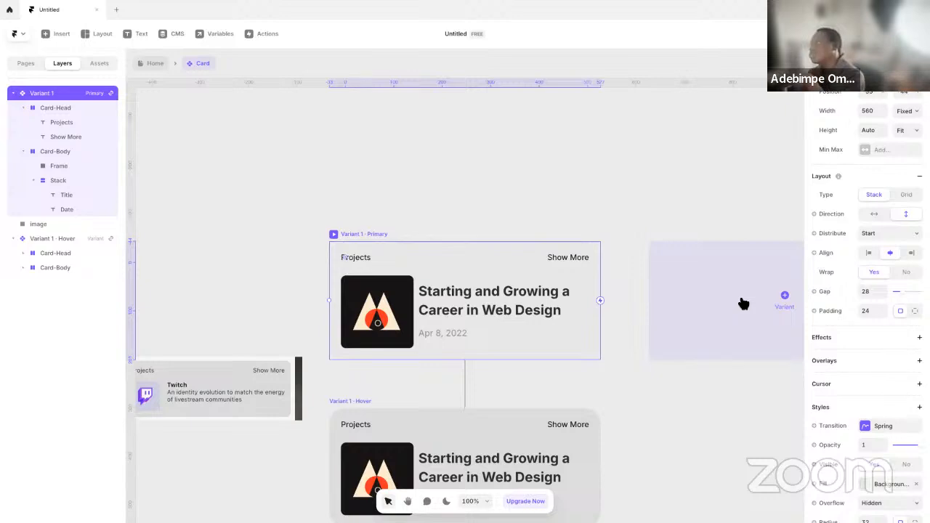
{"action": "left_click", "coordinate": [529, 228]}
{"action": "left_click", "coordinate": [410, 305]}
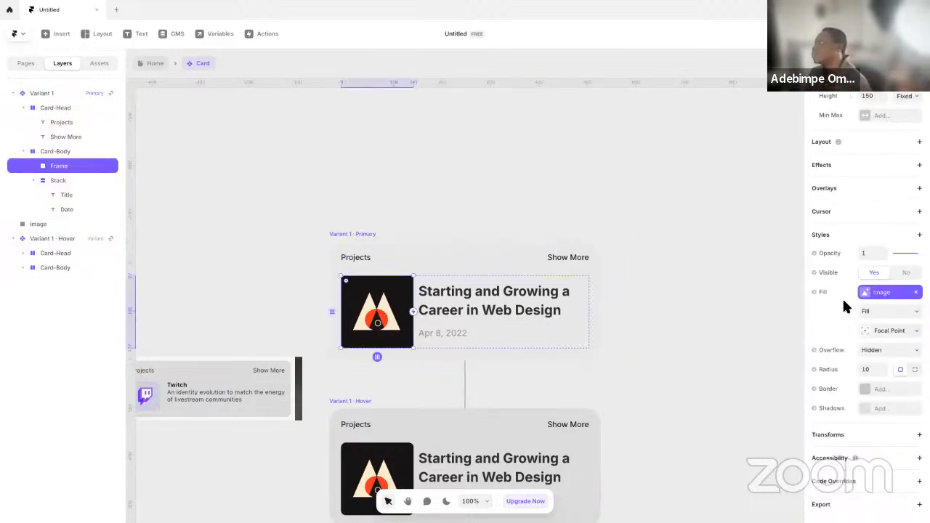
{"action": "left_click", "coordinate": [822, 292]}
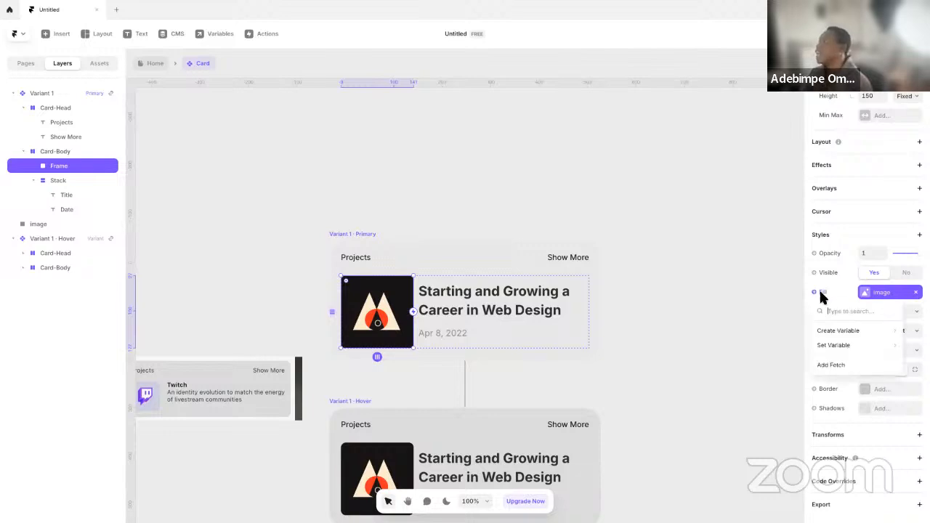
{"action": "mouse_move", "coordinate": [863, 333]}
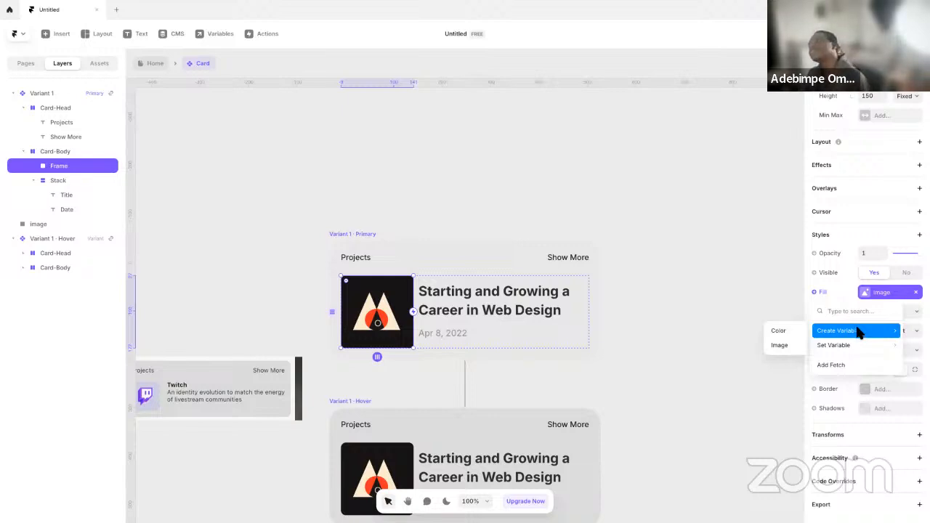
{"action": "left_click", "coordinate": [826, 274]}
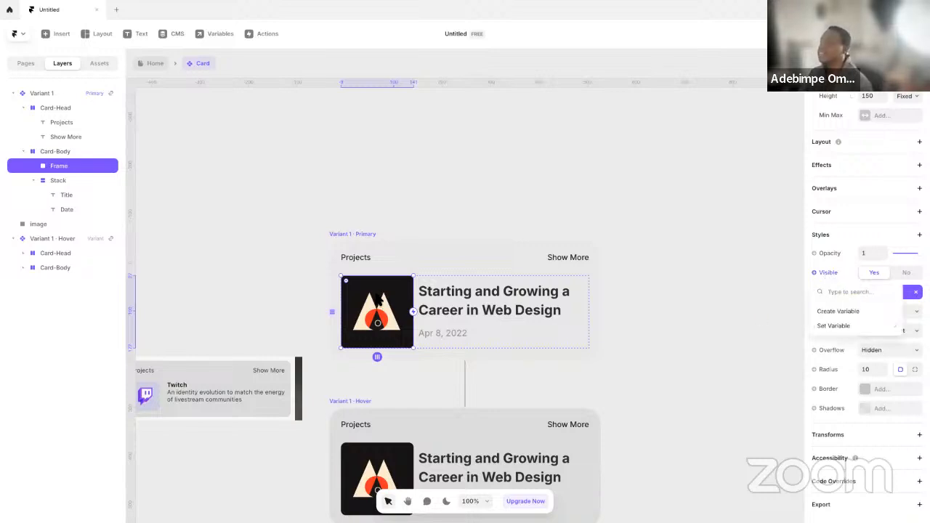
Rename the logo frame in Card-Body as Image
{"action": "double_click", "coordinate": [81, 166]}
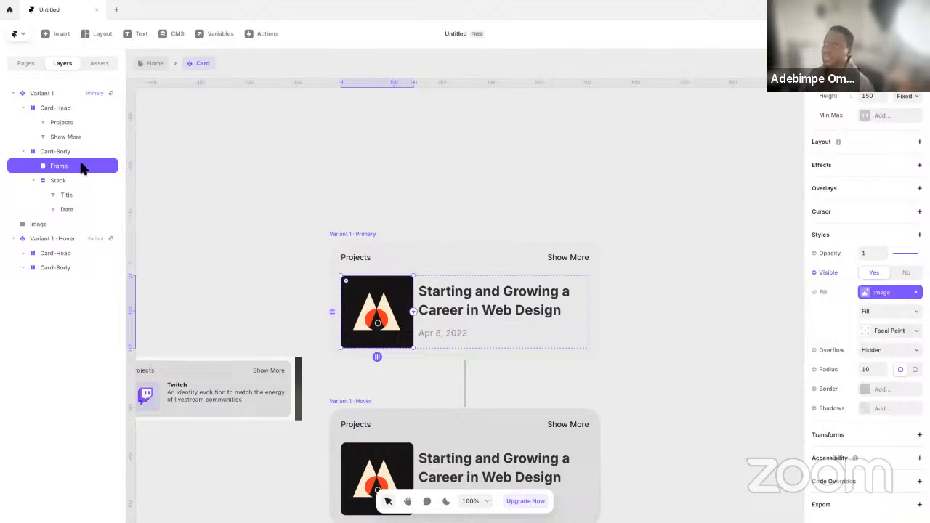
{"action": "type", "text": "Image"}
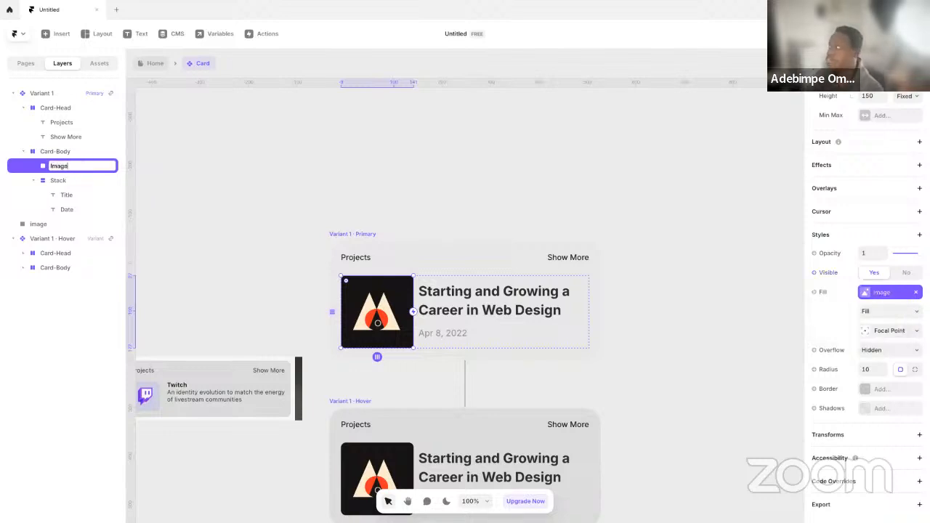
{"action": "key", "text": "Return"}
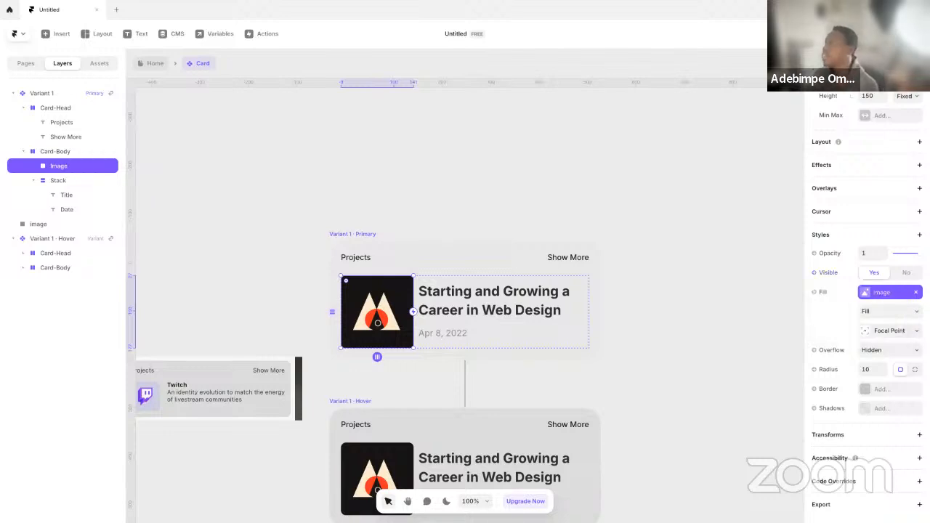
Create a variable named Show Image that controls the visibility of the Image layer
{"action": "left_click", "coordinate": [833, 273]}
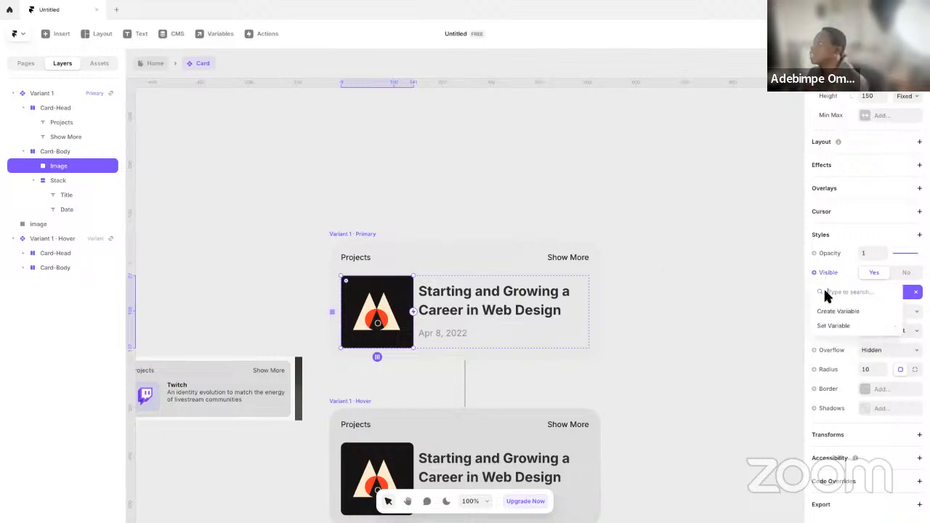
{"action": "left_click", "coordinate": [857, 311]}
{"action": "type", "text": "Show Image"}
{"action": "left_click", "coordinate": [633, 218]}
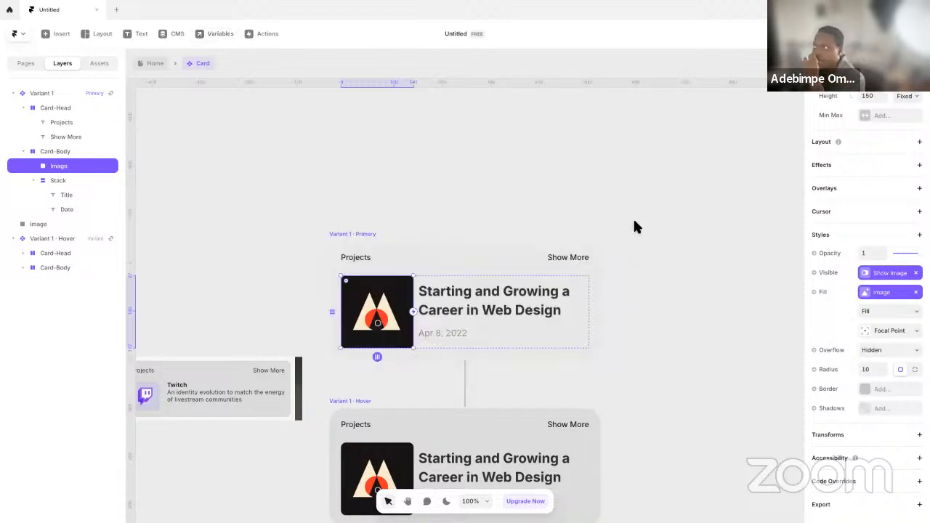
Return to the Home page and set Show Image to No on the standalone Card
{"action": "left_click", "coordinate": [149, 64]}
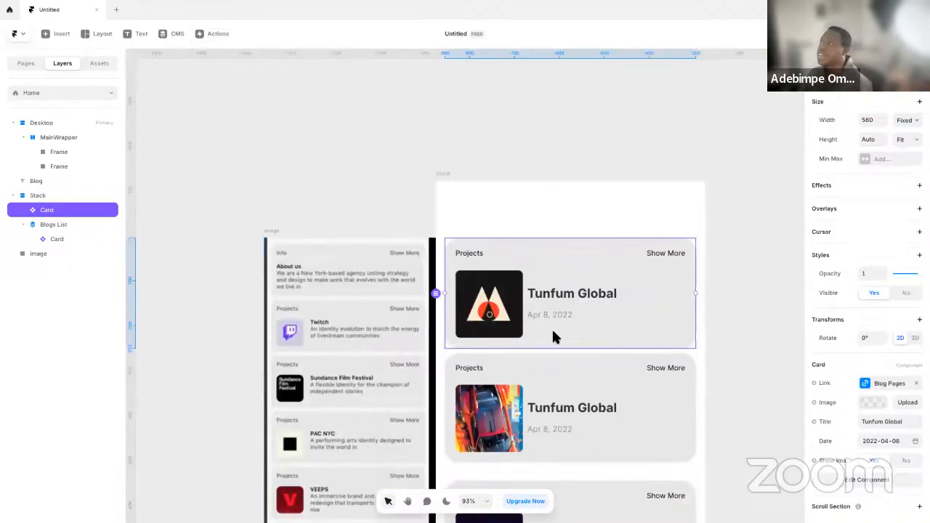
{"action": "left_click", "coordinate": [906, 461]}
{"action": "left_click", "coordinate": [740, 310]}
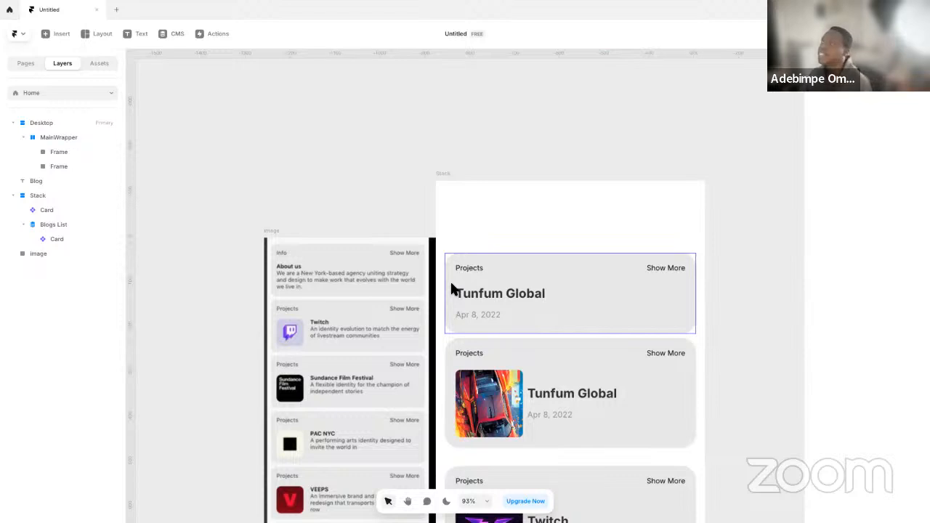
Reopen the Card component and remove the date transform from the Date text's content
{"action": "left_click", "coordinate": [479, 318]}
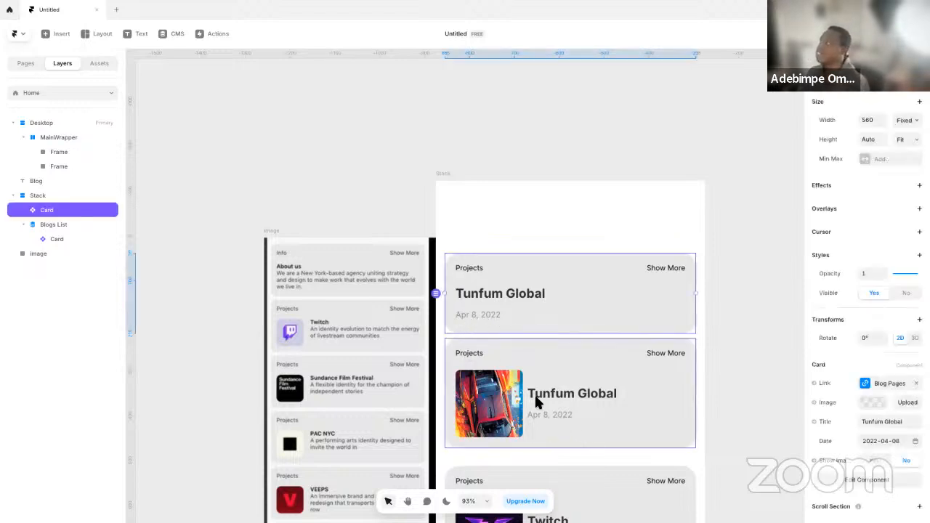
{"action": "double_click", "coordinate": [531, 300]}
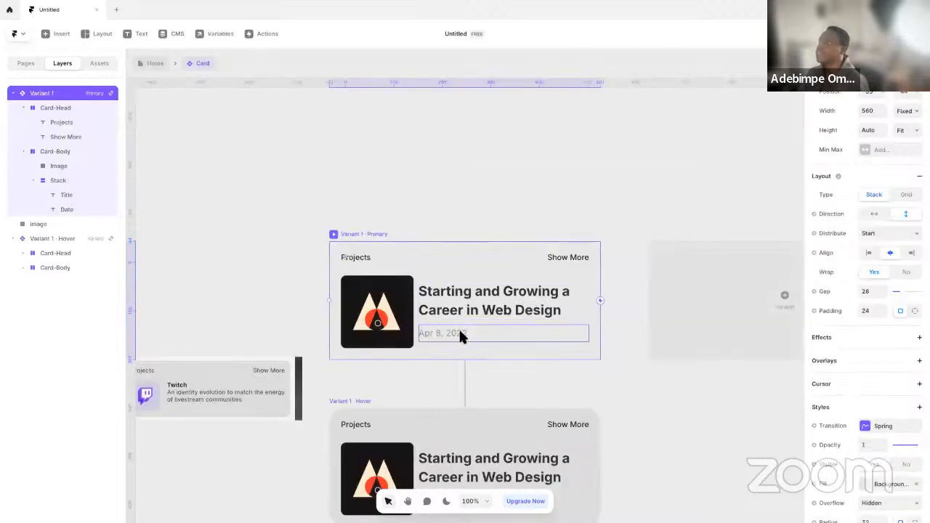
{"action": "left_click", "coordinate": [438, 339]}
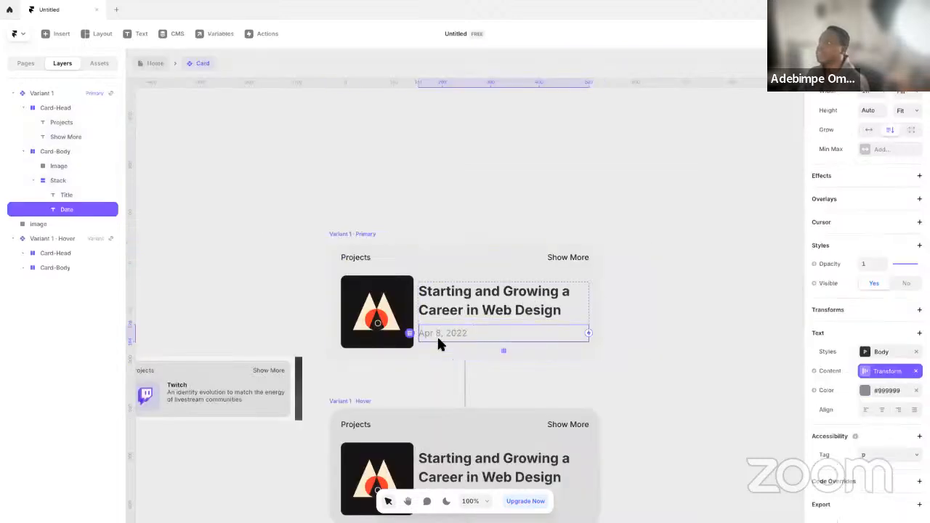
{"action": "left_click", "coordinate": [865, 378]}
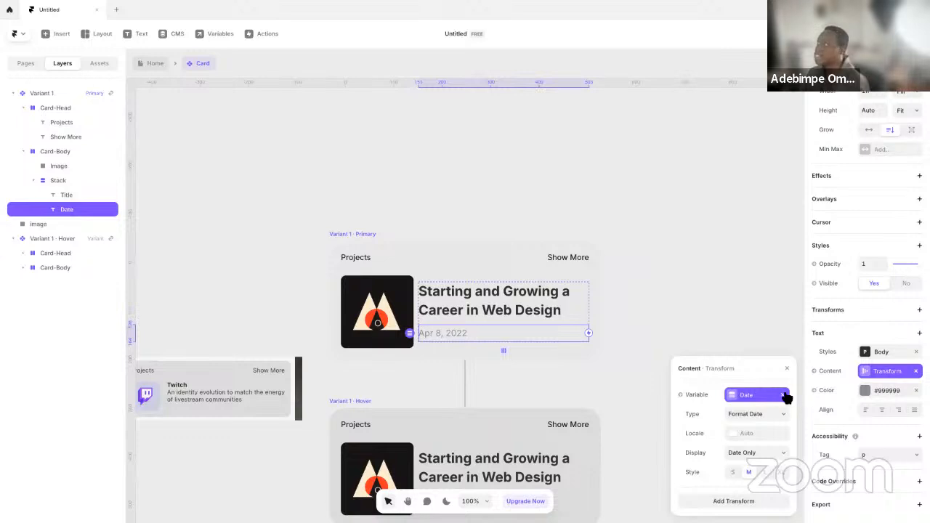
{"action": "left_click", "coordinate": [916, 372]}
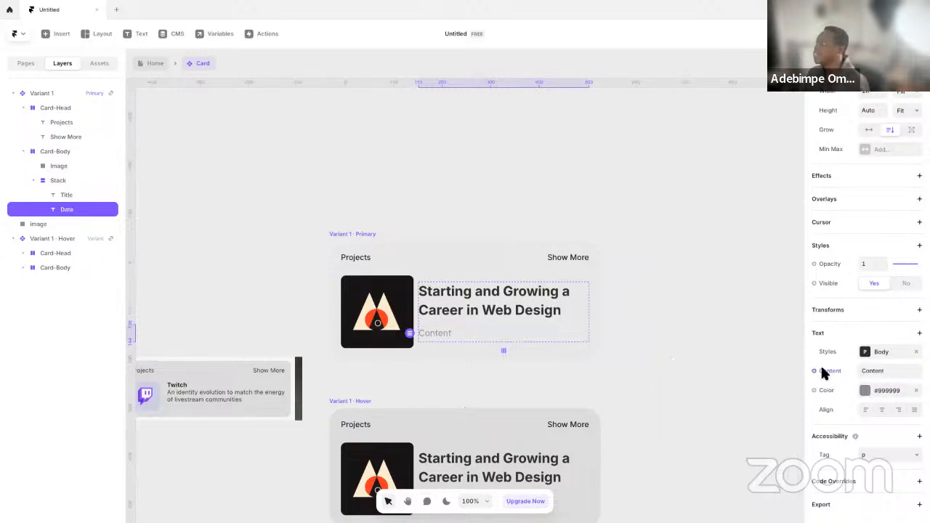
{"action": "left_click", "coordinate": [828, 372]}
{"action": "mouse_move", "coordinate": [843, 415]}
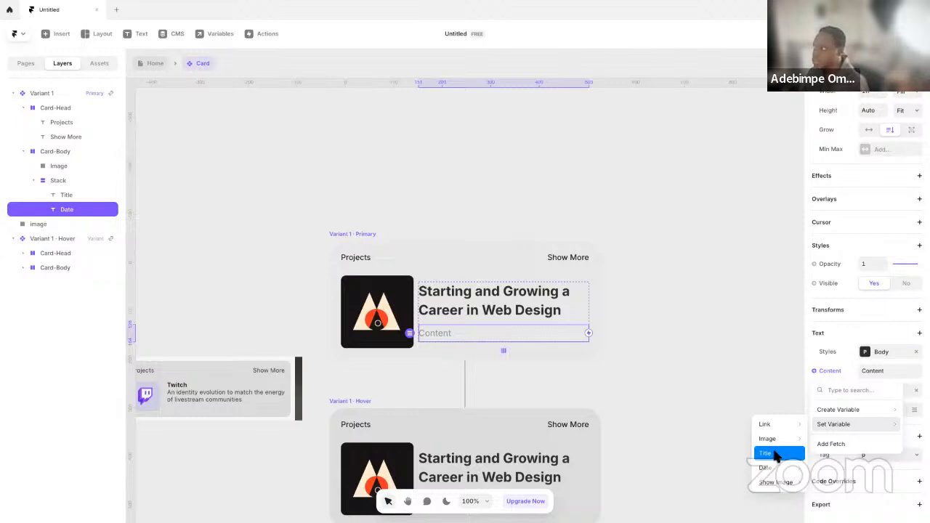
{"action": "mouse_move", "coordinate": [773, 446]}
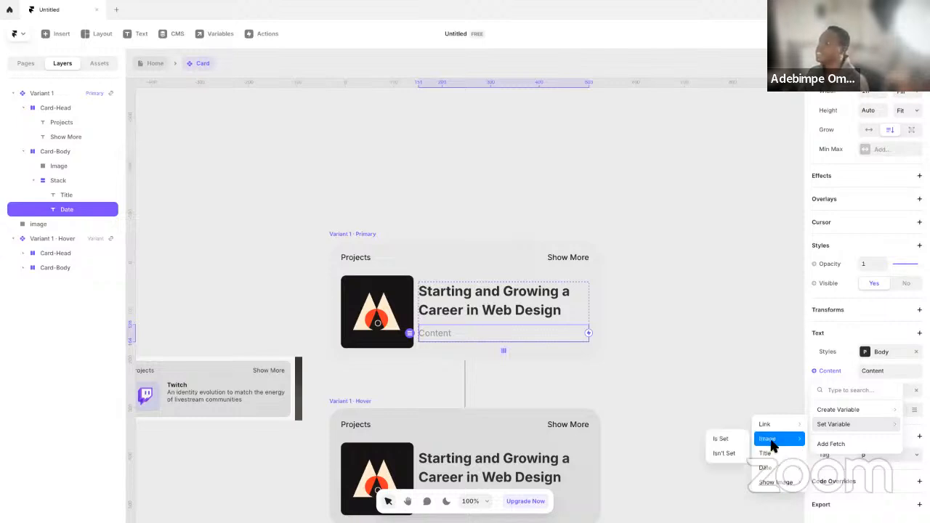
{"action": "left_click", "coordinate": [692, 380]}
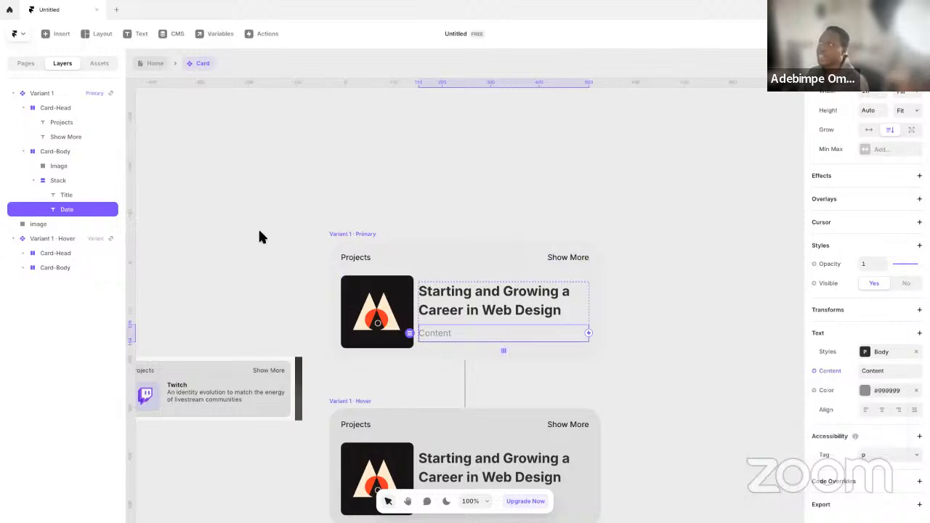
Remove the Date variable from the Card's variables
{"action": "left_click", "coordinate": [215, 33]}
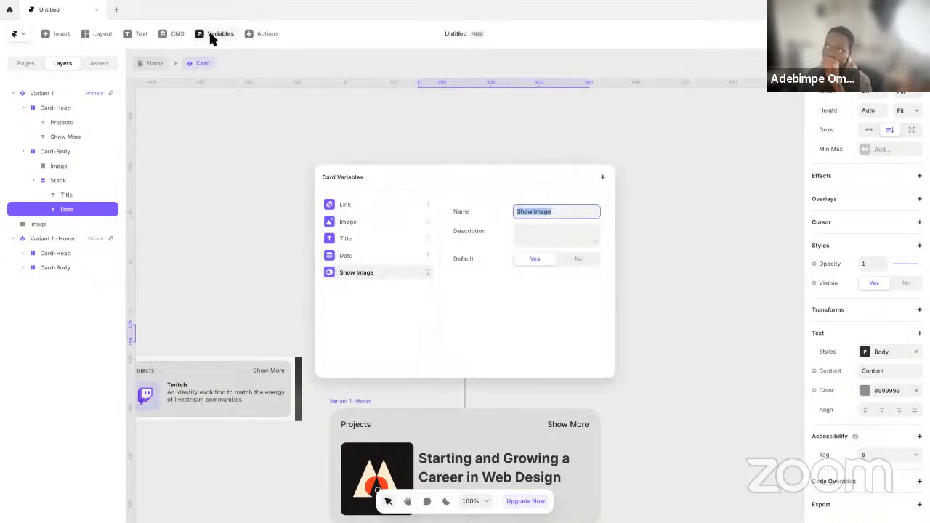
{"action": "right_click", "coordinate": [362, 256]}
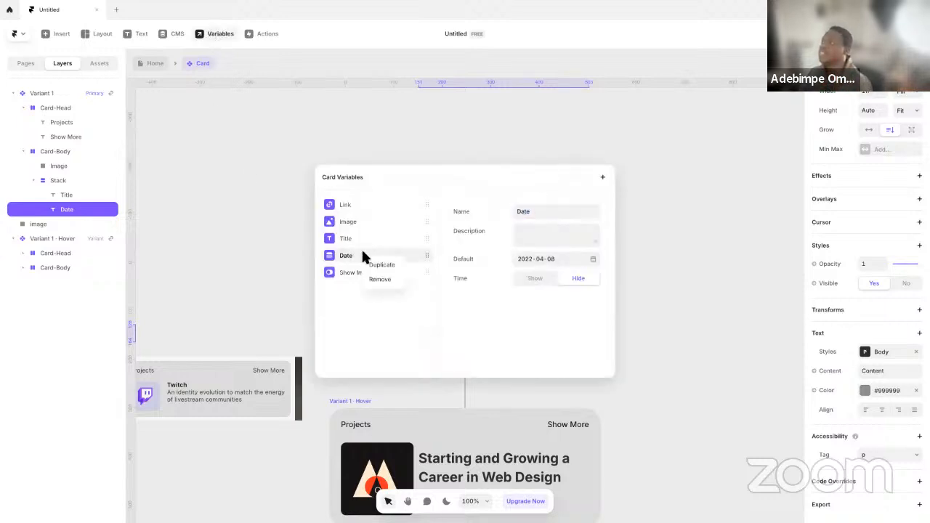
{"action": "left_click", "coordinate": [384, 280]}
Reorder the Card's variables as Image, Show Image, Title, Link
{"action": "left_click_drag", "start_coordinate": [369, 242], "coordinate": [349, 196]}
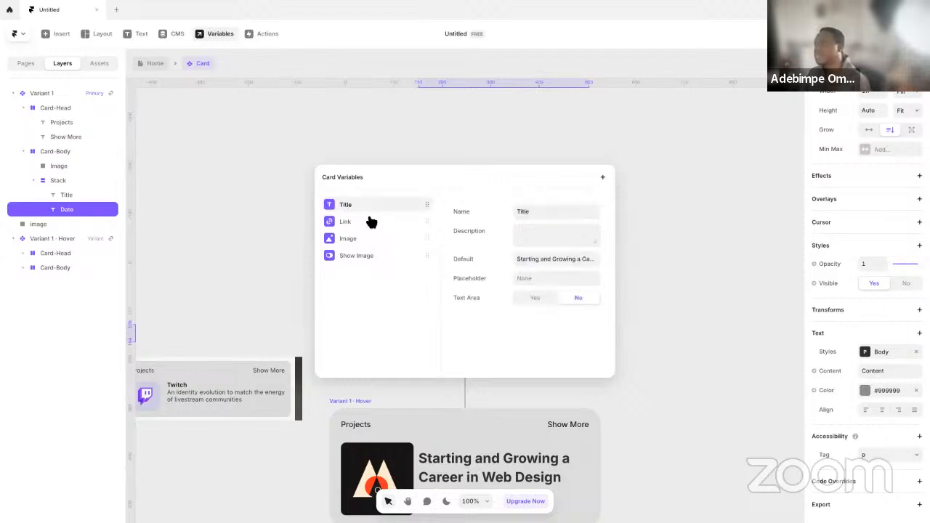
{"action": "left_click_drag", "start_coordinate": [359, 241], "coordinate": [360, 204]}
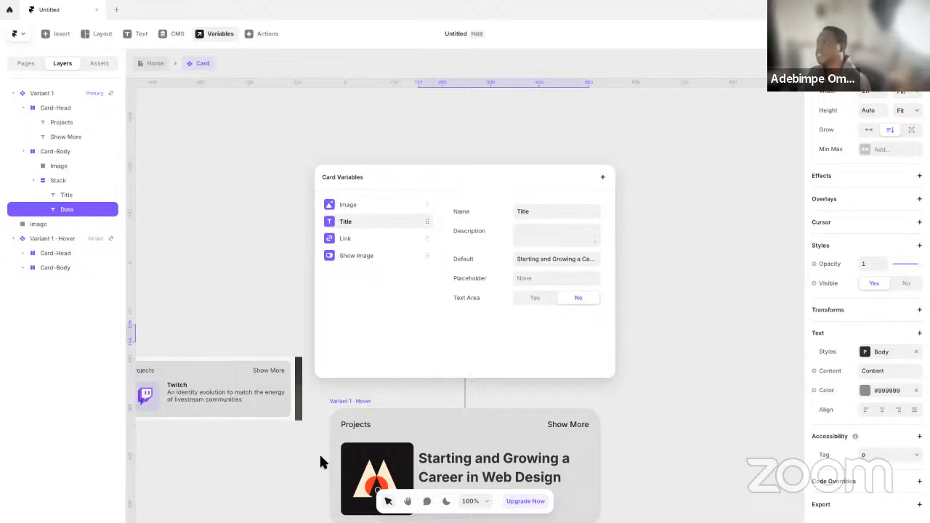
{"action": "left_click_drag", "start_coordinate": [364, 234], "coordinate": [381, 222]}
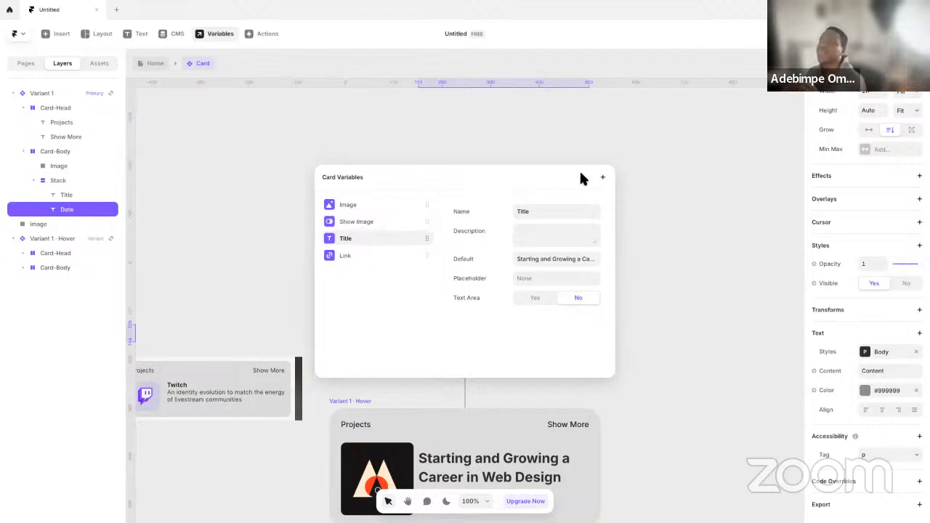
{"action": "left_click", "coordinate": [604, 177]}
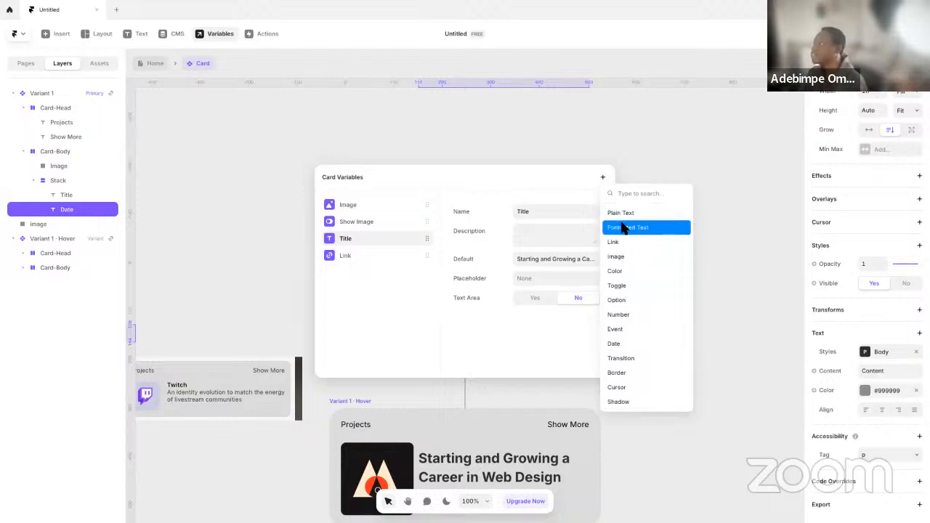
{"action": "left_click", "coordinate": [623, 373]}
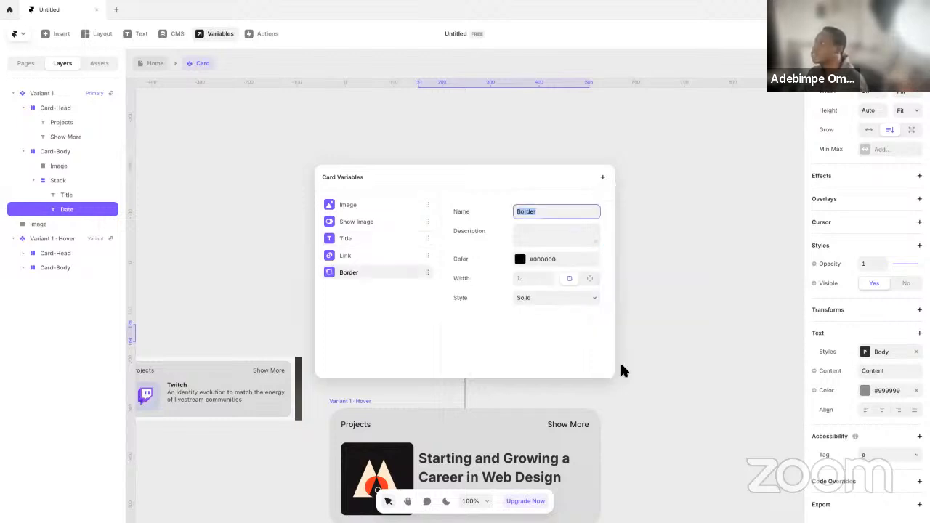
{"action": "key", "text": "ctrl+z"}
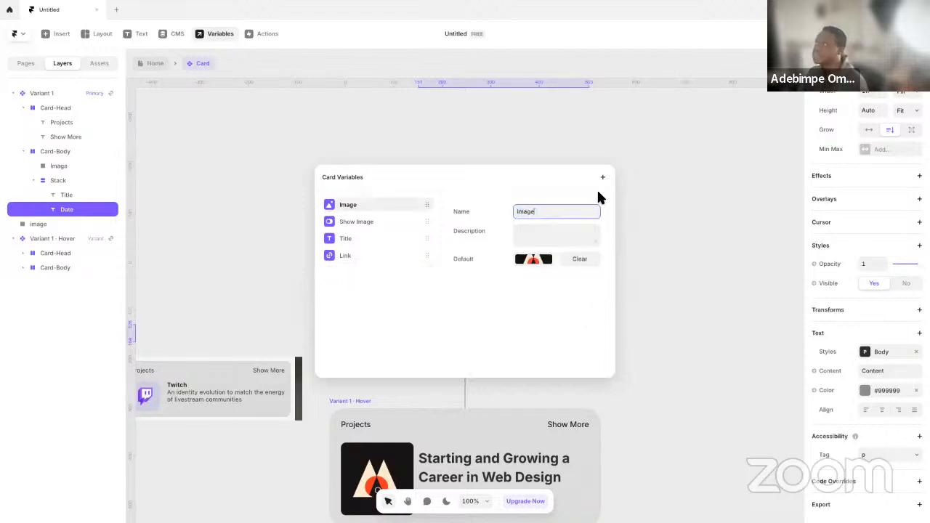
{"action": "left_click", "coordinate": [603, 177]}
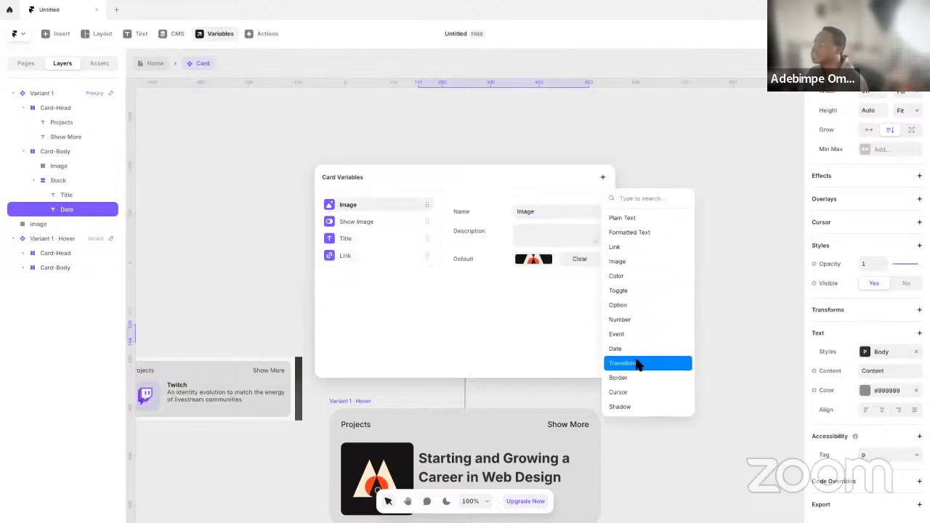
{"action": "left_click", "coordinate": [499, 287]}
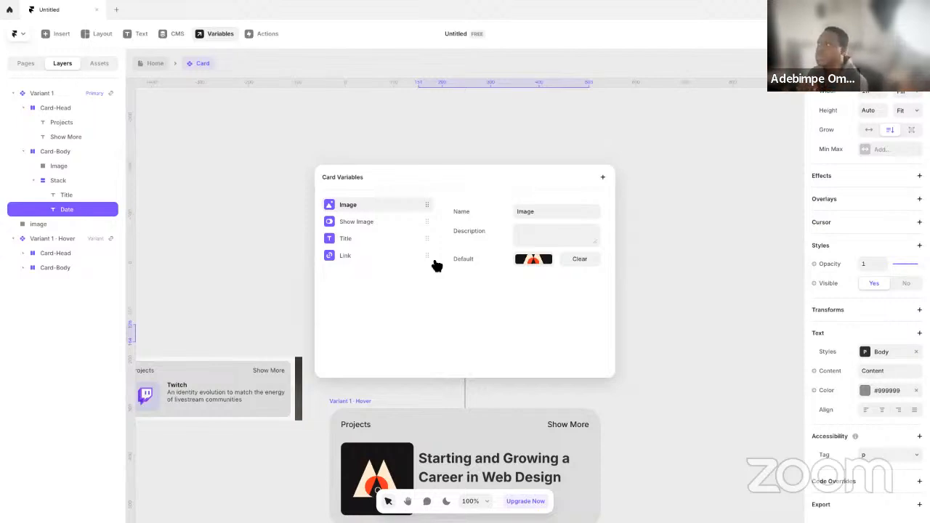
Return to the Home page and examine the standalone Card's variables and the card list beside the reference screenshot
{"action": "left_click", "coordinate": [708, 242]}
{"action": "left_click", "coordinate": [155, 64]}
{"action": "left_click", "coordinate": [262, 188]}
{"action": "left_click", "coordinate": [511, 314]}
{"action": "scroll", "coordinate": [578, 320], "scroll_direction": "down", "scroll_amount": 6}
{"action": "scroll", "coordinate": [578, 300], "scroll_direction": "up", "scroll_amount": 4}
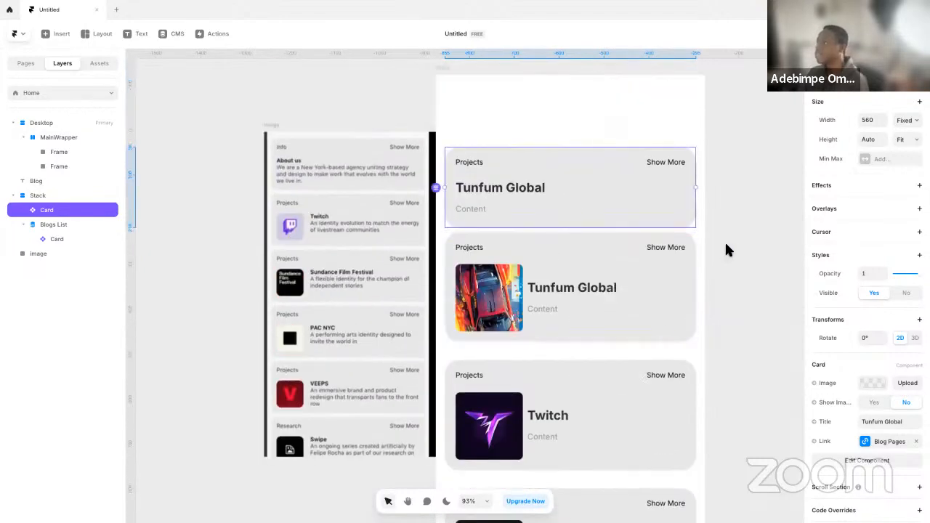
{"action": "left_click_drag", "start_coordinate": [608, 220], "coordinate": [583, 234]}
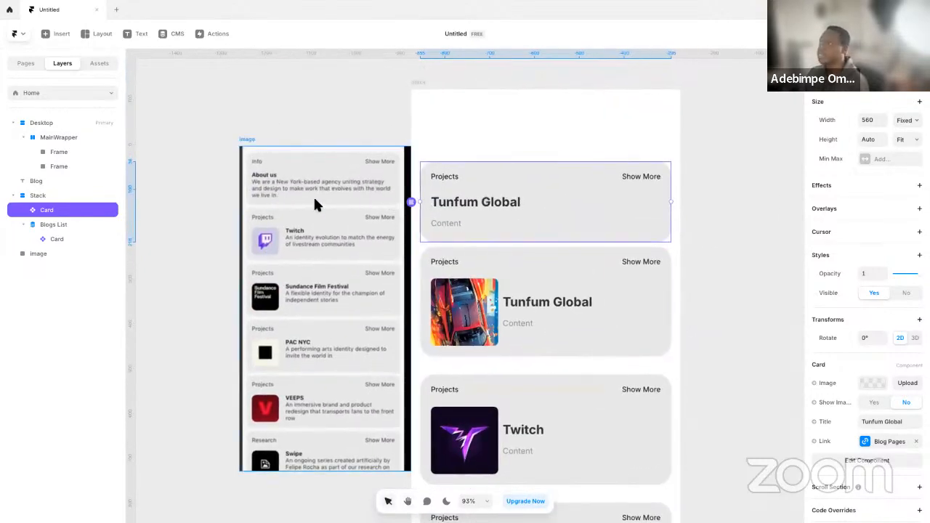
Set the Title text in the Card component to auto width and check it against the PORTO ROCHA site in Edge
{"action": "double_click", "coordinate": [497, 207]}
{"action": "left_click", "coordinate": [573, 306]}
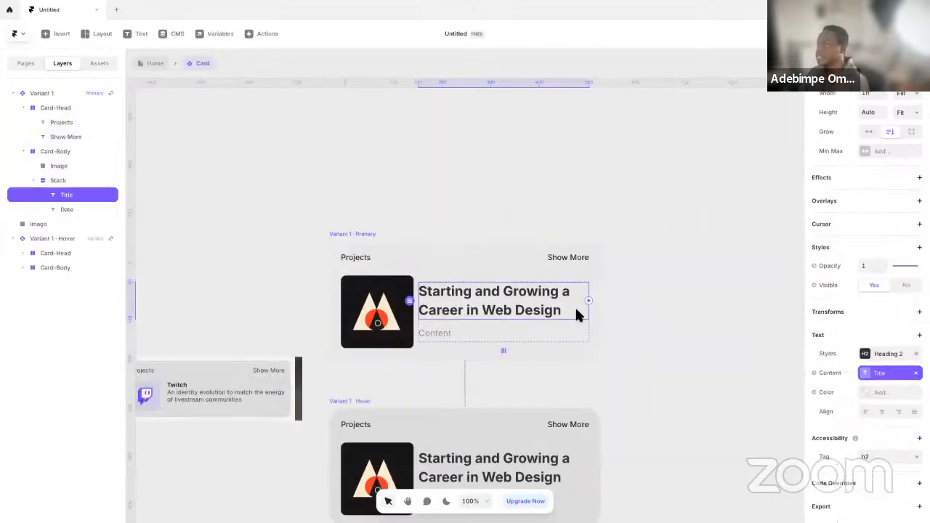
{"action": "scroll", "coordinate": [878, 363], "scroll_direction": "up", "scroll_amount": 2}
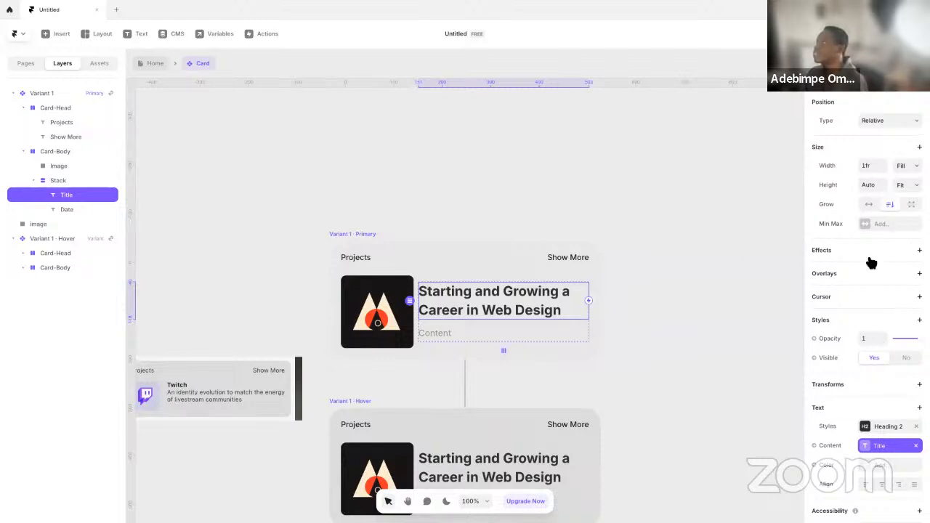
{"action": "left_click", "coordinate": [871, 208]}
{"action": "left_click", "coordinate": [632, 260]}
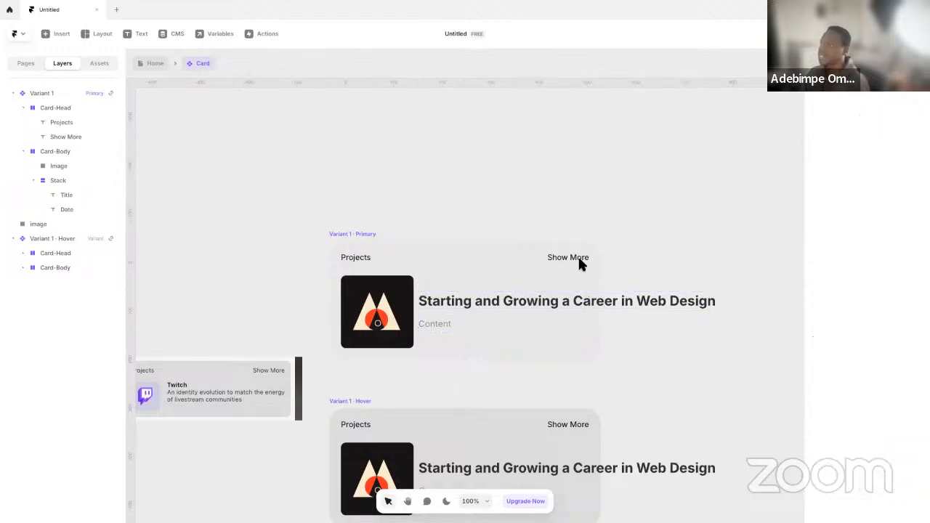
{"action": "key", "text": "ctrl+Left"}
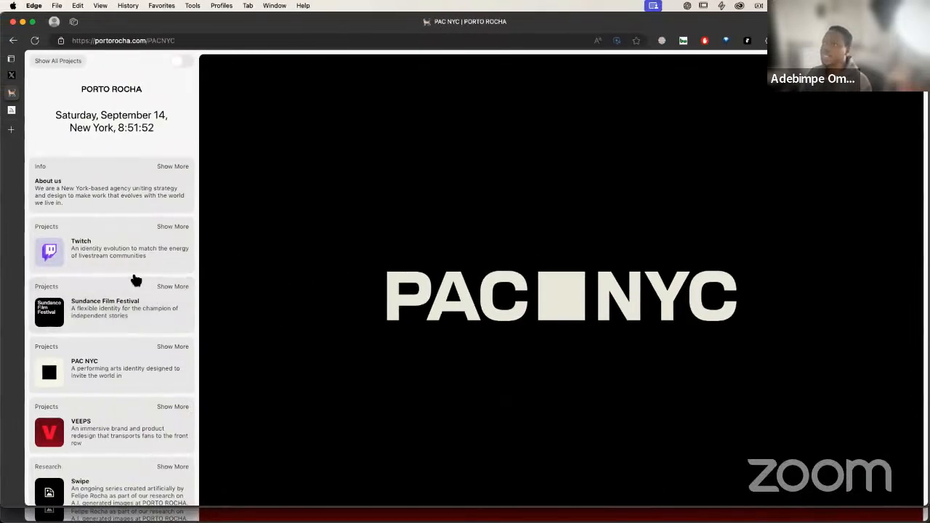
{"action": "key", "text": "ctrl+Right"}
Try the Body text style on the Title text in the Card's primary variant
{"action": "left_click", "coordinate": [571, 298]}
{"action": "scroll", "coordinate": [848, 395], "scroll_direction": "down", "scroll_amount": 5}
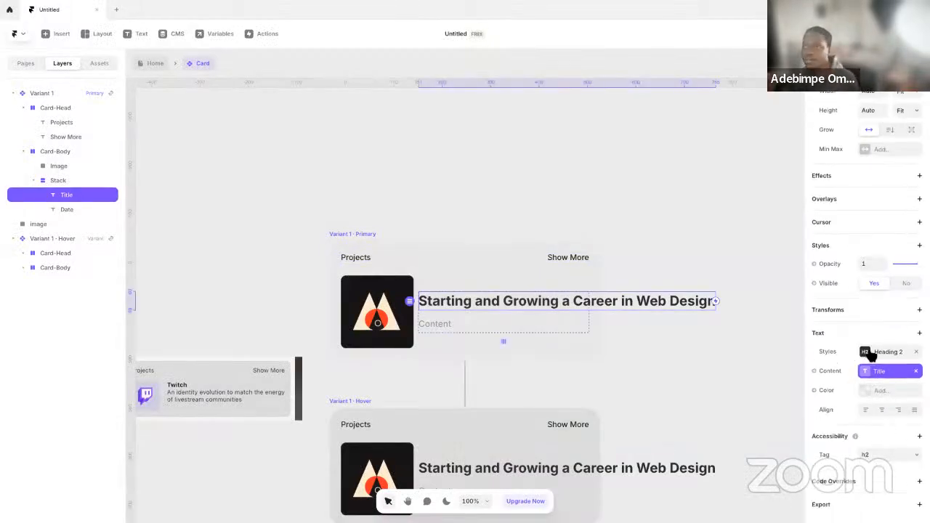
{"action": "left_click", "coordinate": [109, 64]}
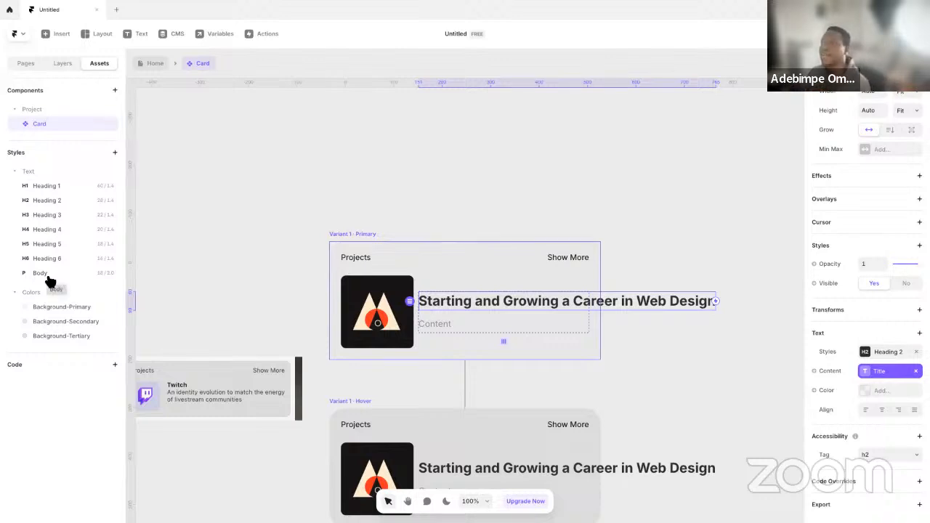
{"action": "left_click", "coordinate": [887, 353]}
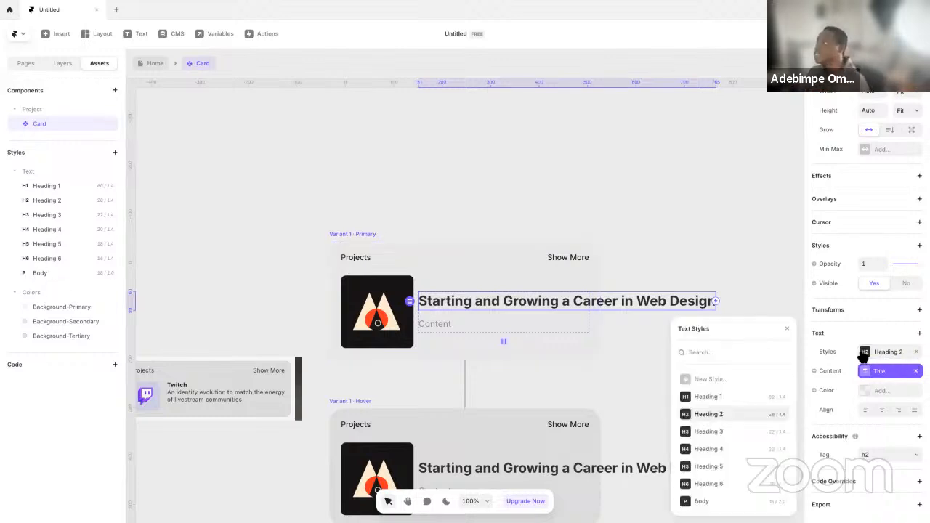
{"action": "left_click", "coordinate": [726, 501]}
{"action": "left_click", "coordinate": [666, 262]}
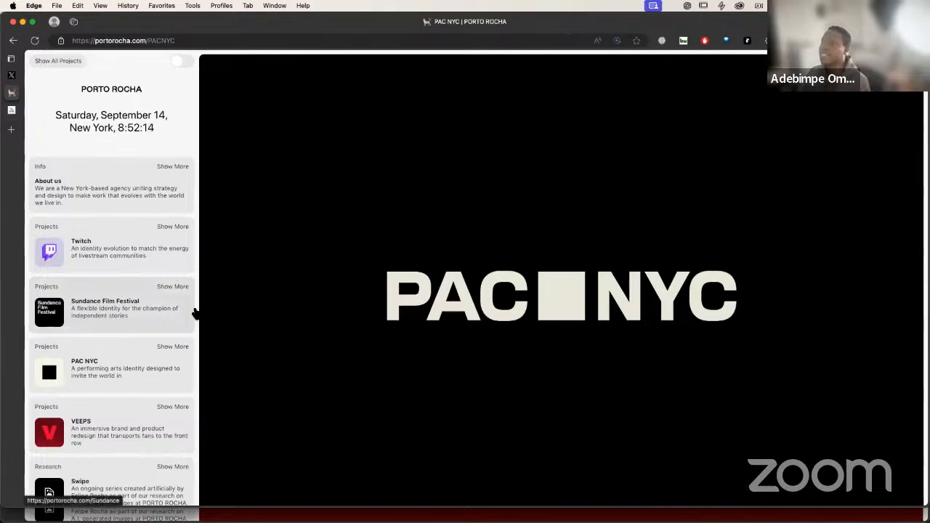
{"action": "key", "text": "ctrl+Right"}
Apply the Heading 4 text style to the Card's Title text and set its width to Fill
{"action": "left_click", "coordinate": [502, 300]}
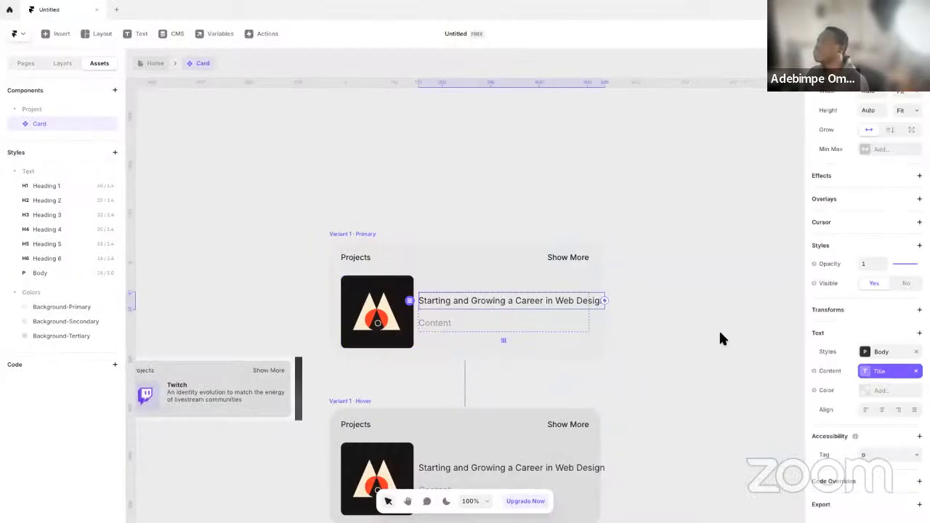
{"action": "left_click", "coordinate": [865, 353]}
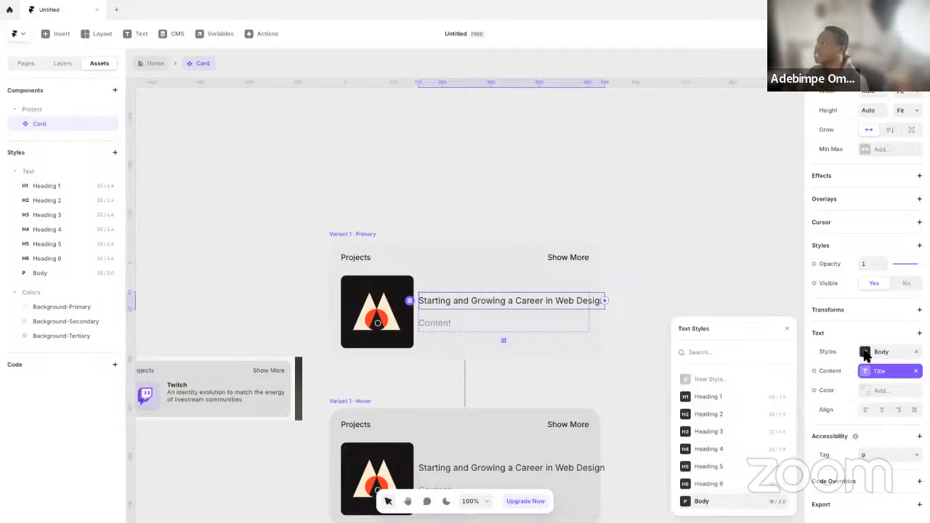
{"action": "left_click", "coordinate": [721, 380]}
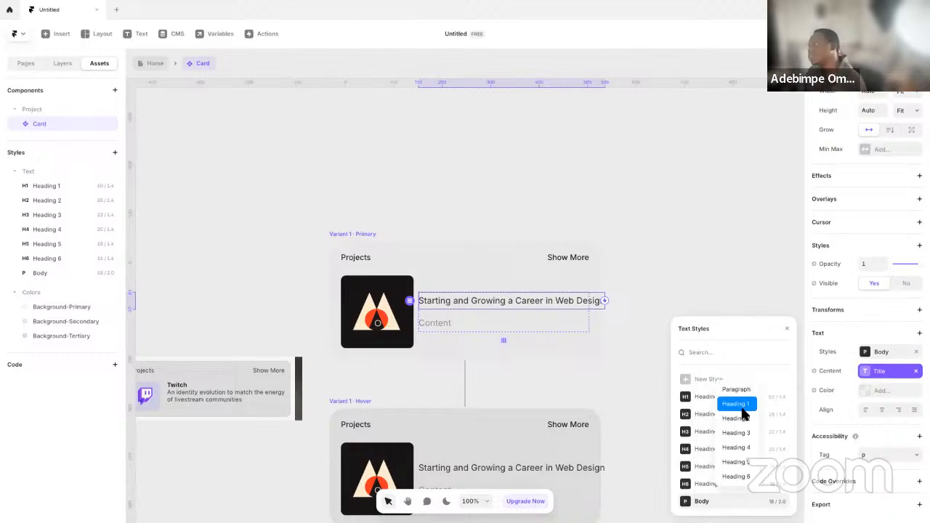
{"action": "left_click", "coordinate": [748, 351]}
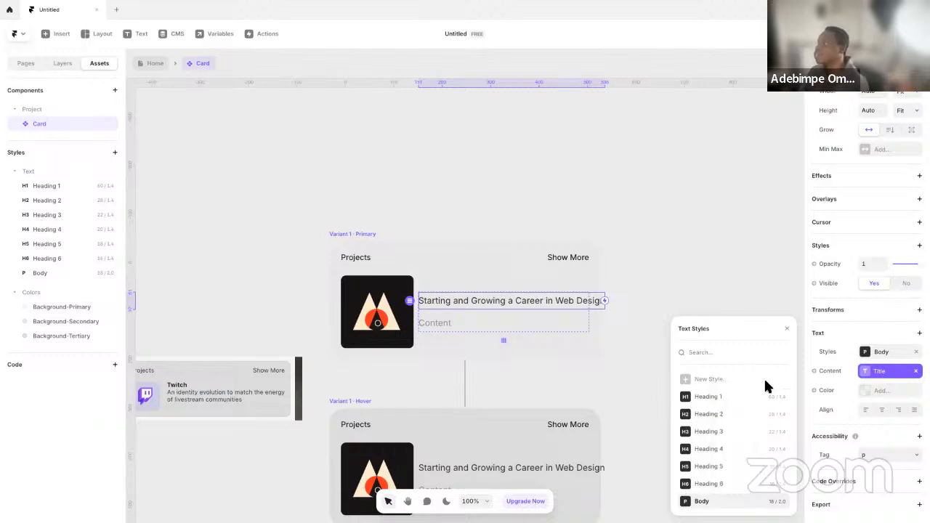
{"action": "left_click", "coordinate": [720, 450]}
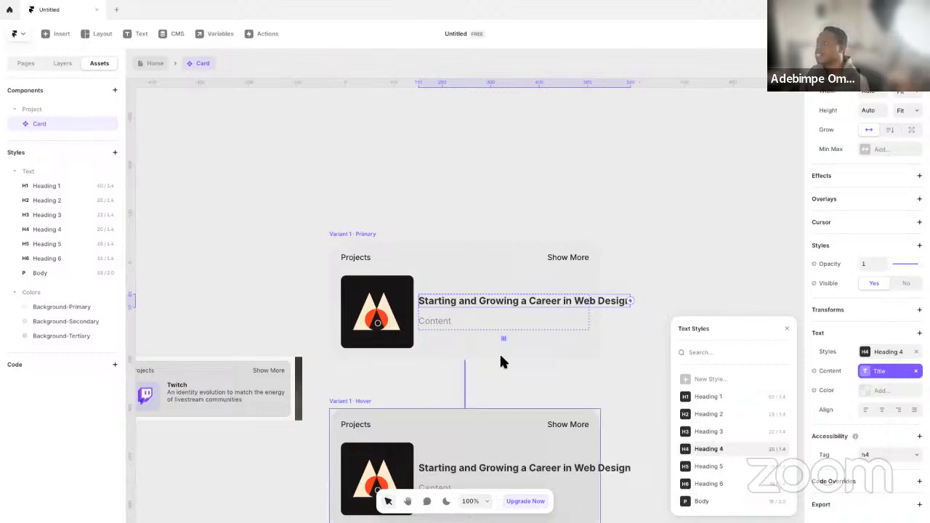
{"action": "left_click", "coordinate": [908, 94]}
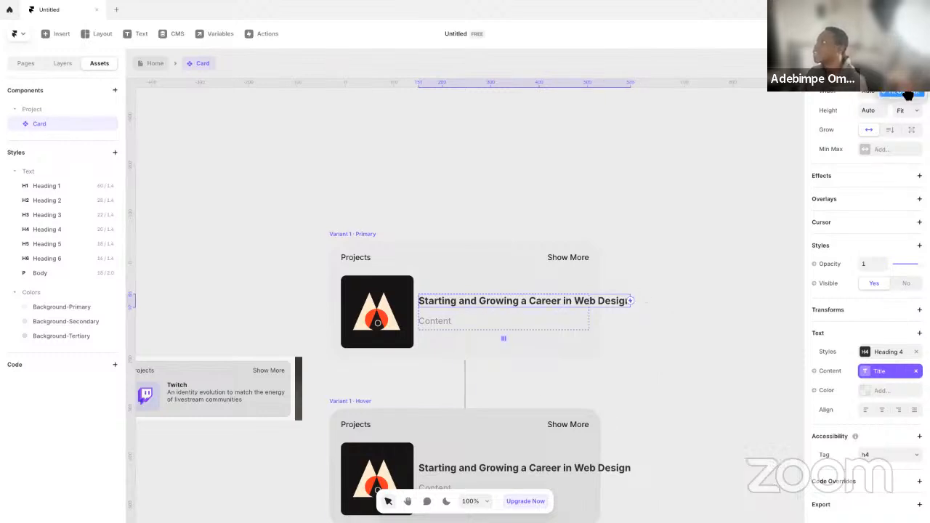
{"action": "left_click", "coordinate": [903, 78]}
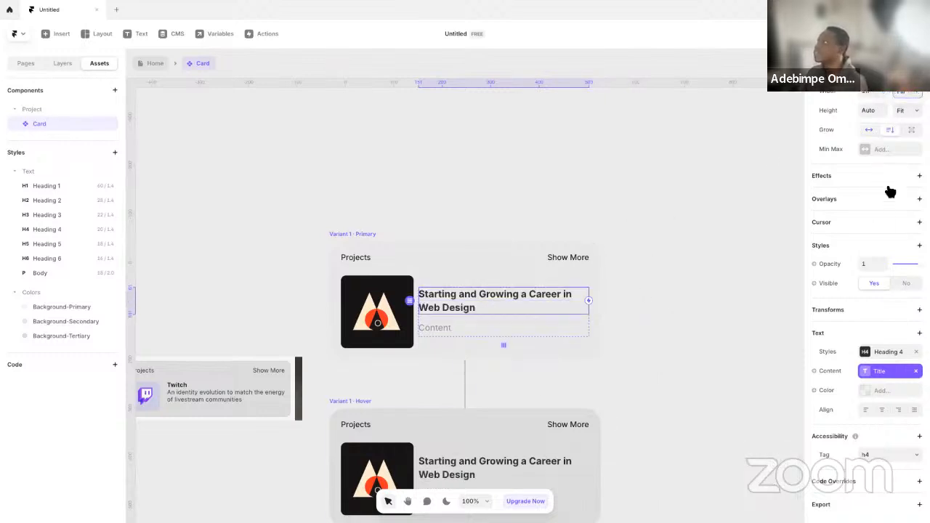
Set the gap of the stack holding the Title and Content texts to 0 and return to the Home page
{"action": "scroll", "coordinate": [882, 213], "scroll_direction": "up", "scroll_amount": 2}
{"action": "left_click", "coordinate": [486, 326]}
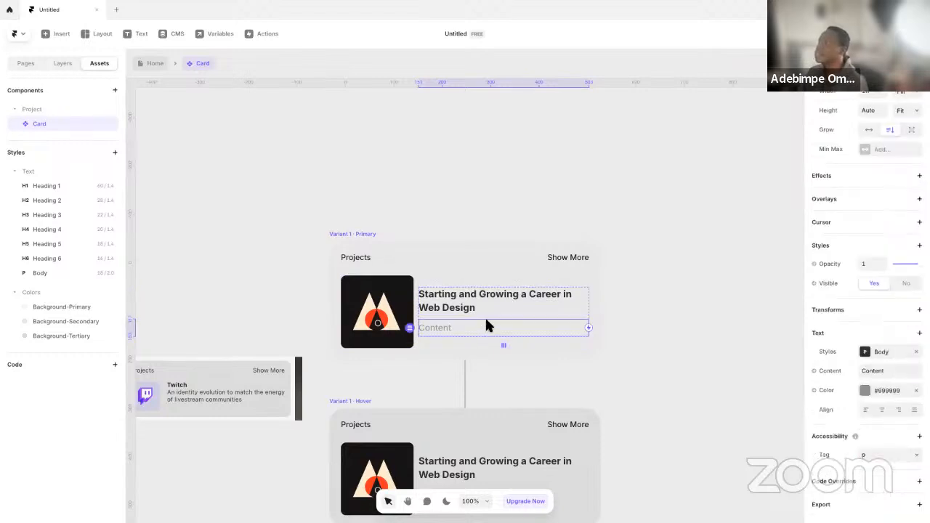
{"action": "left_click", "coordinate": [486, 317]}
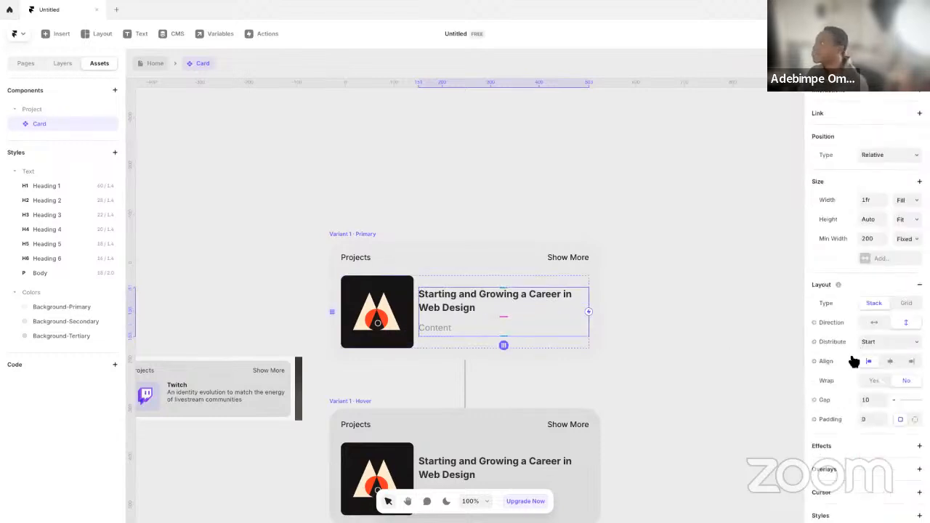
{"action": "left_click", "coordinate": [882, 399]}
{"action": "type", "text": "0"}
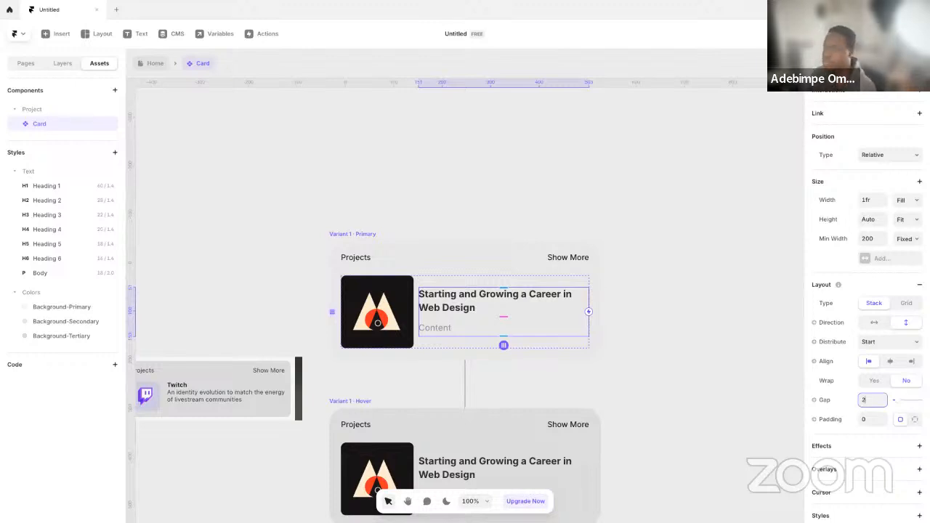
{"action": "type", "text": "2"}
{"action": "key", "text": "BackSpace"}
{"action": "type", "text": "0"}
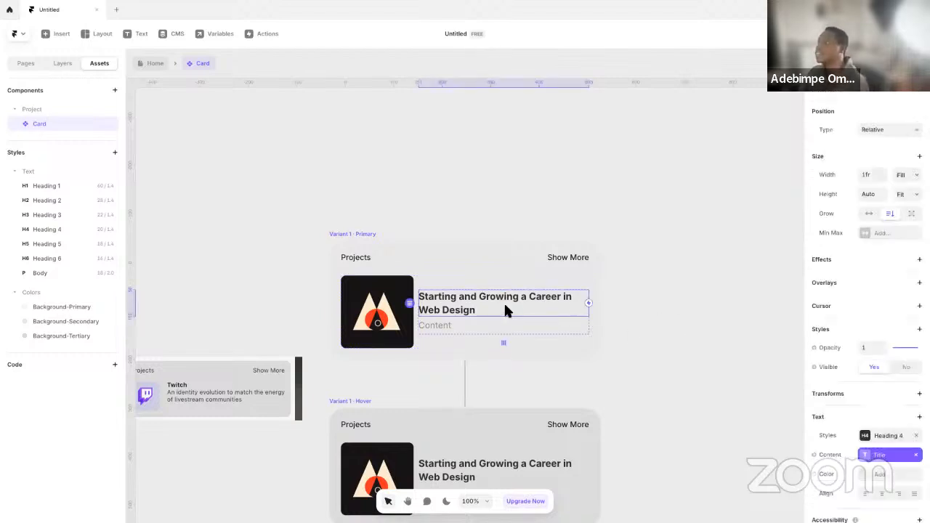
{"action": "left_click", "coordinate": [156, 63]}
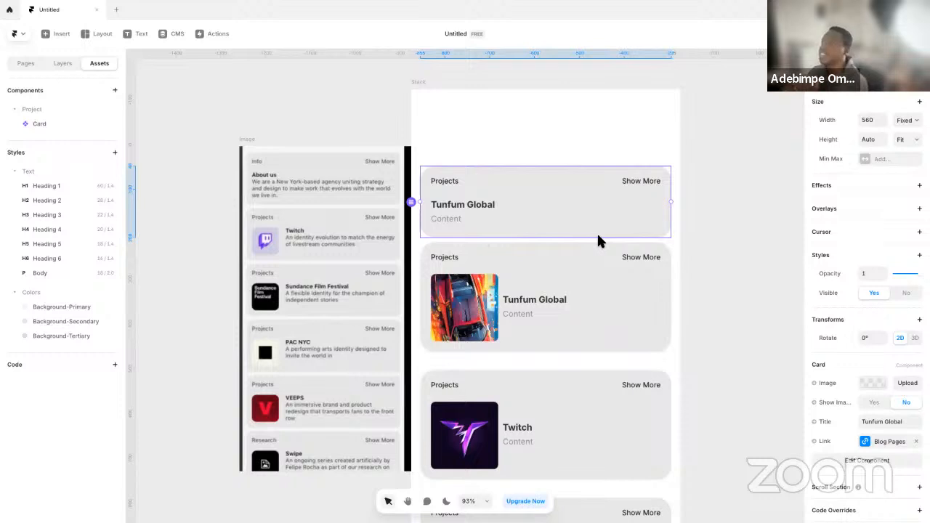
Reopen the Card component and create a plain text variable named Description for the gray Content text
{"action": "double_click", "coordinate": [468, 199]}
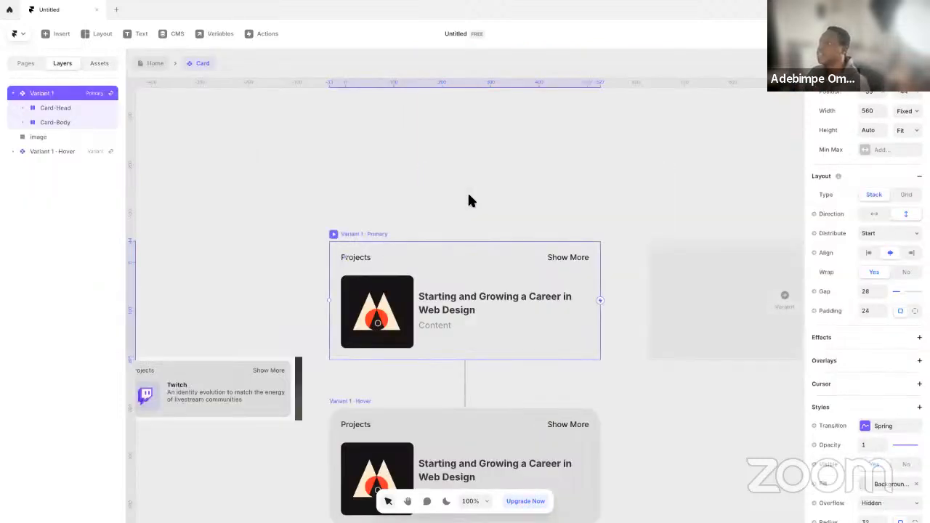
{"action": "left_click", "coordinate": [448, 322]}
{"action": "left_click", "coordinate": [836, 370]}
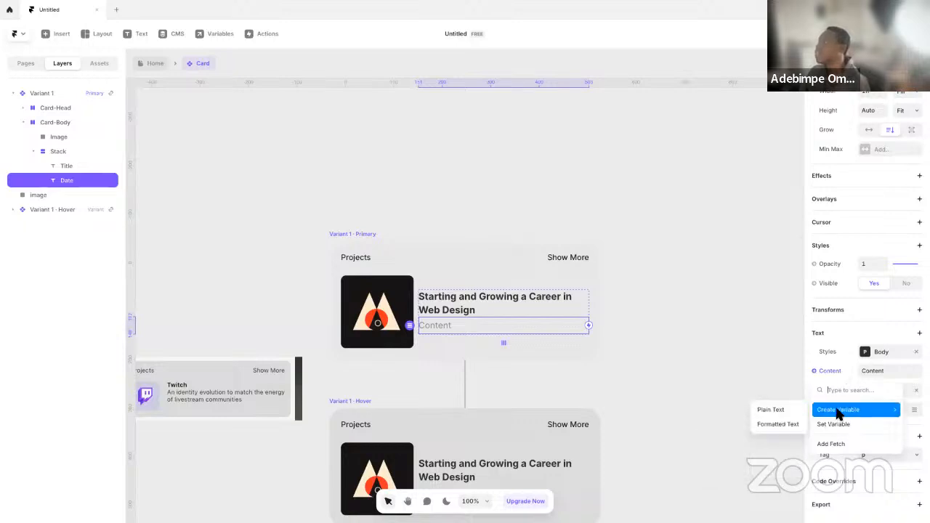
{"action": "left_click", "coordinate": [772, 410]}
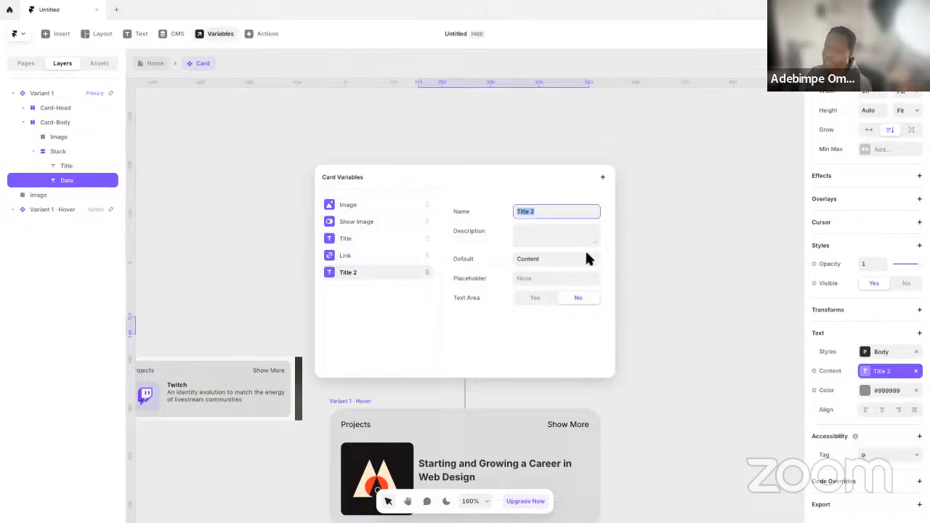
{"action": "type", "text": "Descriptio"}
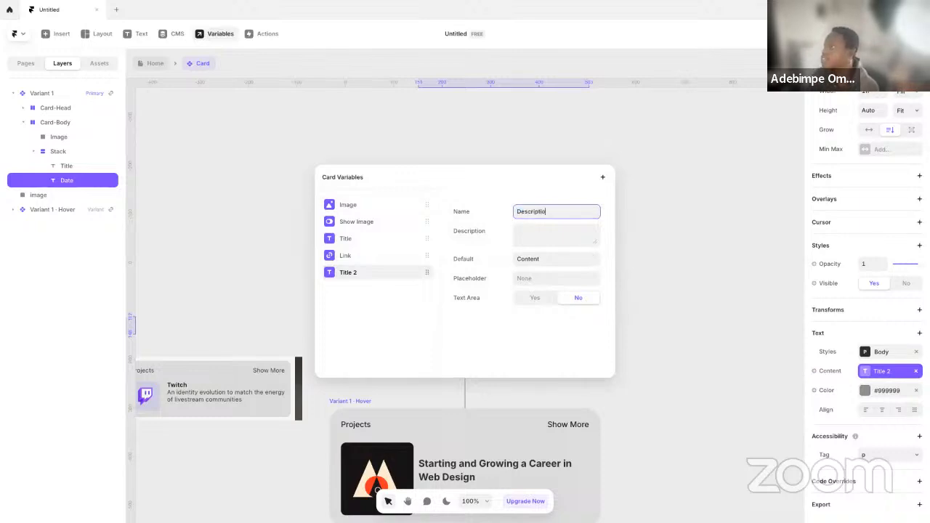
{"action": "key", "text": "Return"}
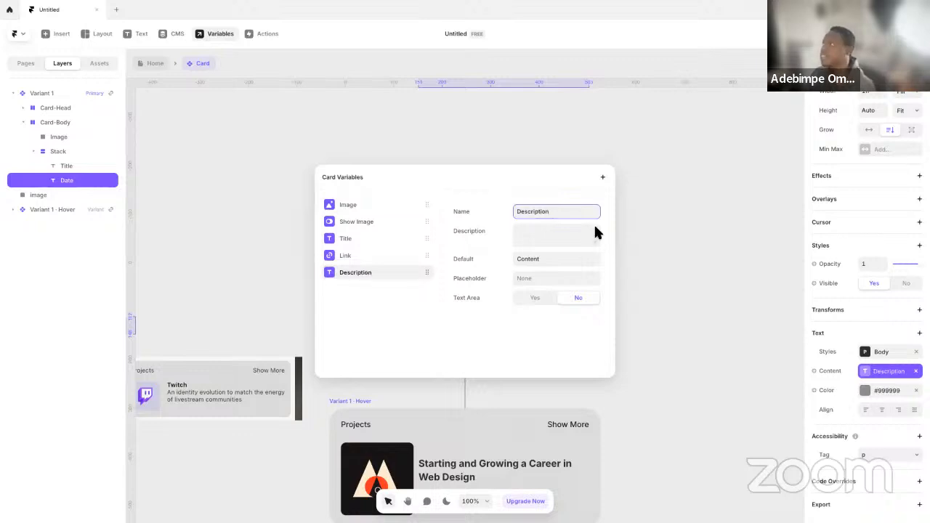
{"action": "left_click", "coordinate": [633, 235]}
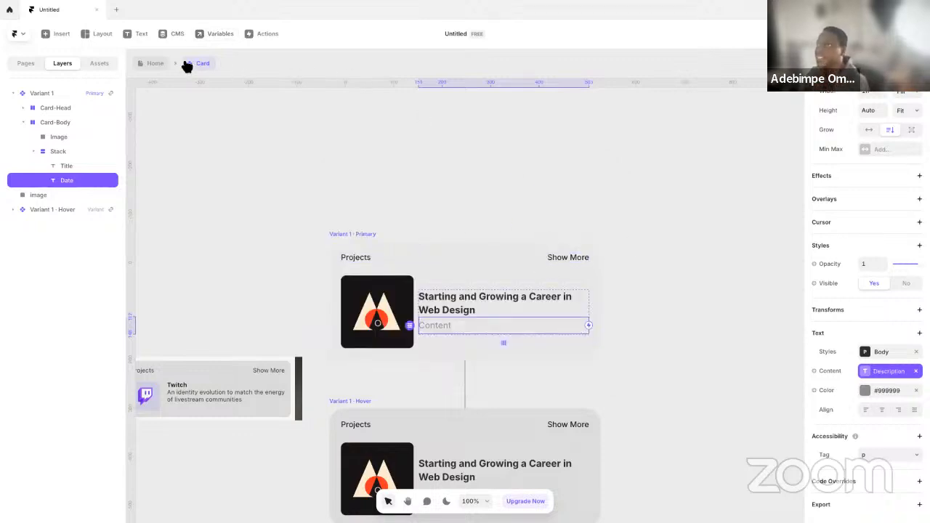
On the Home page, bind the Description of the Card in the Blogs List to the CMS Description field
{"action": "left_click", "coordinate": [159, 64]}
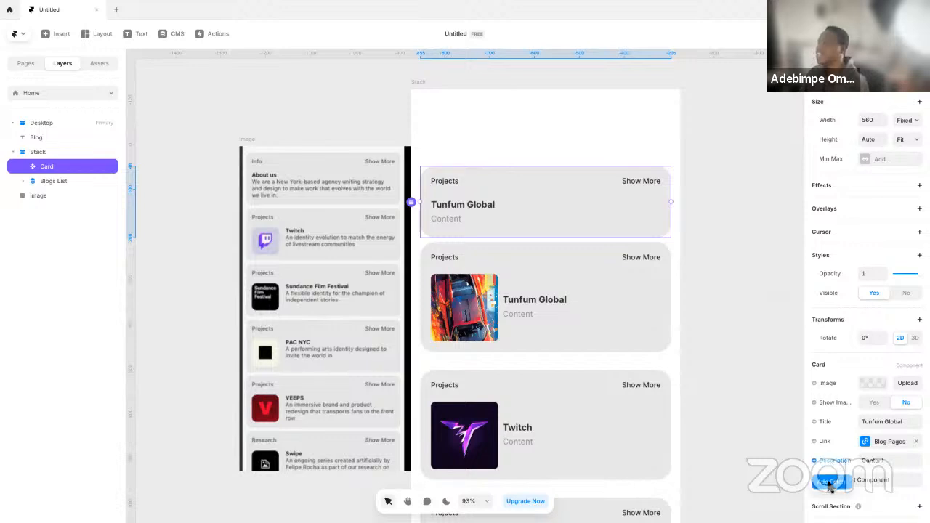
{"action": "left_click", "coordinate": [629, 320]}
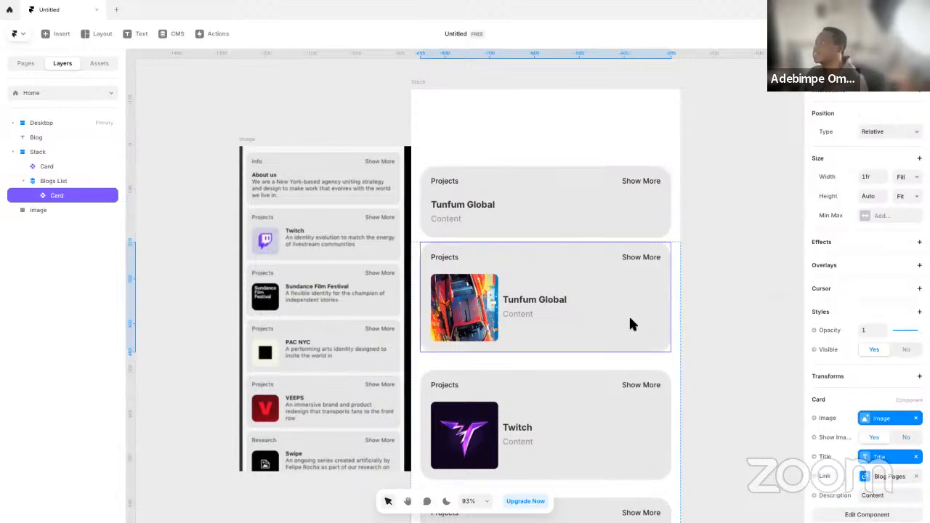
{"action": "scroll", "coordinate": [836, 436], "scroll_direction": "down", "scroll_amount": 2}
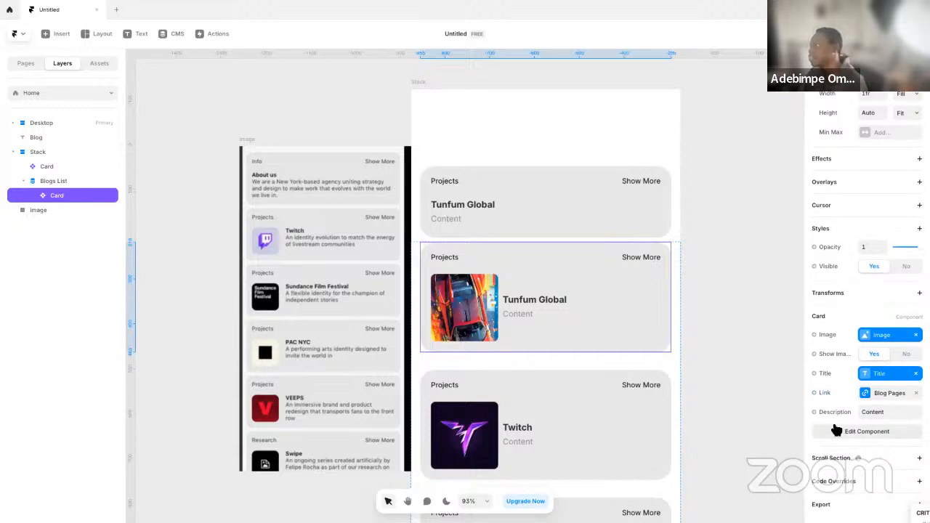
{"action": "left_click", "coordinate": [836, 411]}
{"action": "mouse_move", "coordinate": [837, 432]}
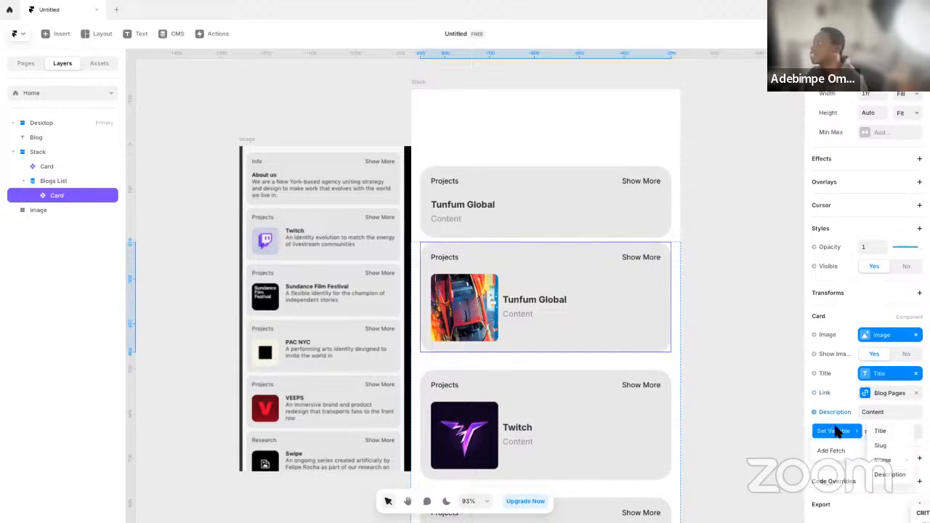
{"action": "left_click", "coordinate": [893, 475]}
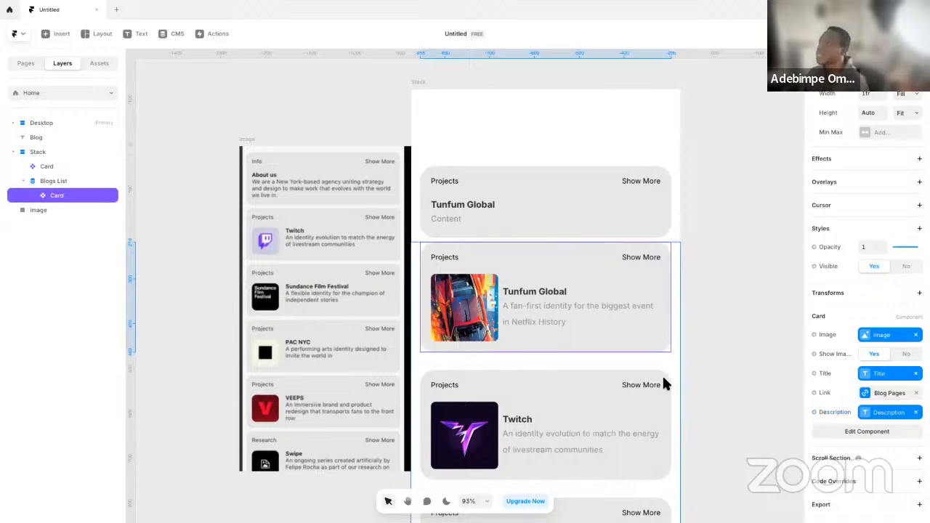
{"action": "left_click", "coordinate": [720, 368]}
Open the Card component from the Home page and open its Description variable for the gray Content text
{"action": "scroll", "coordinate": [718, 365], "scroll_direction": "down", "scroll_amount": 5}
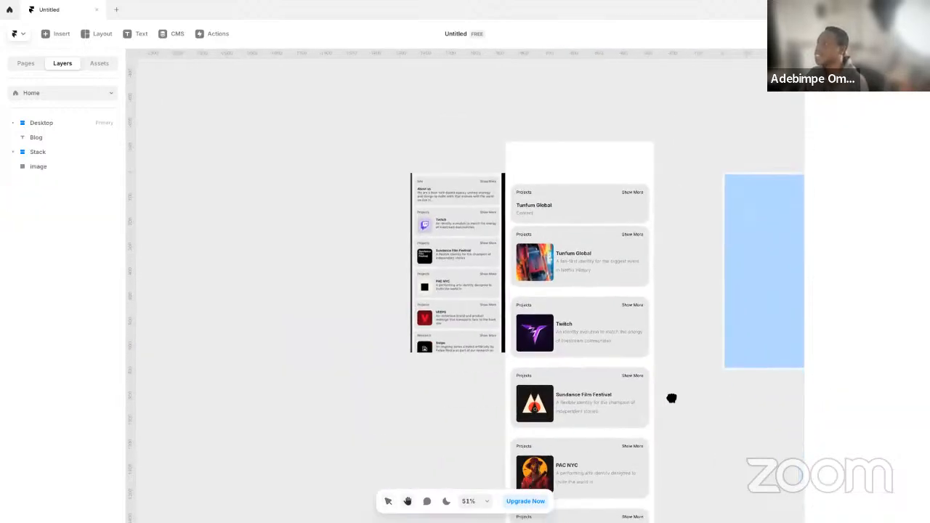
{"action": "scroll", "coordinate": [455, 197], "scroll_direction": "up", "scroll_amount": 6}
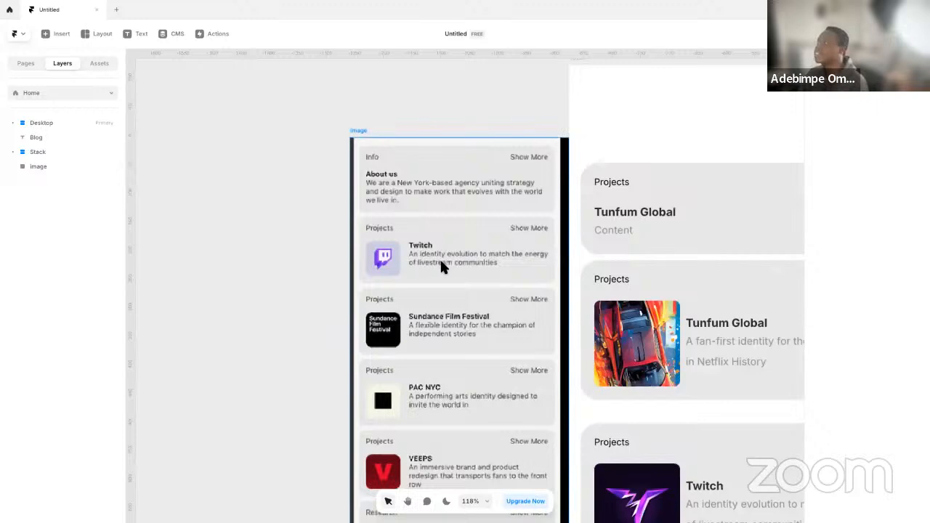
{"action": "scroll", "coordinate": [448, 261], "scroll_direction": "down", "scroll_amount": 1}
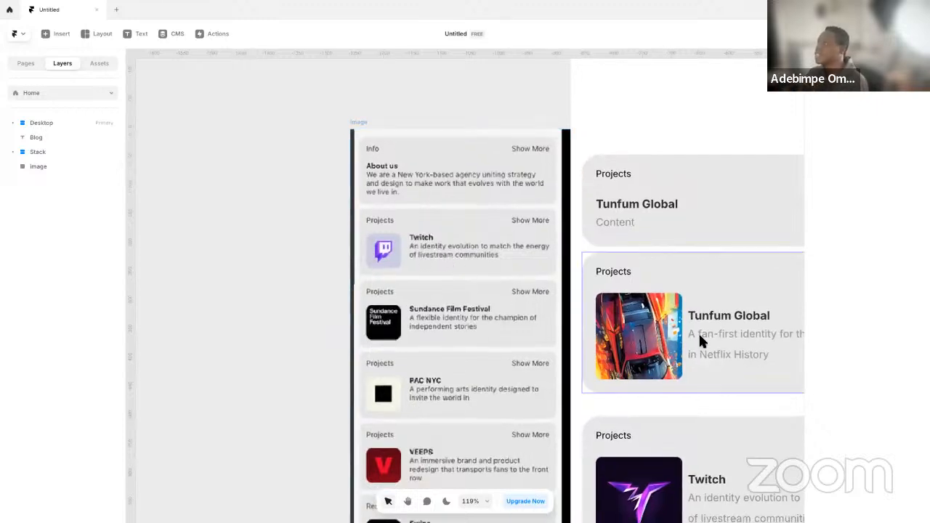
{"action": "double_click", "coordinate": [621, 219]}
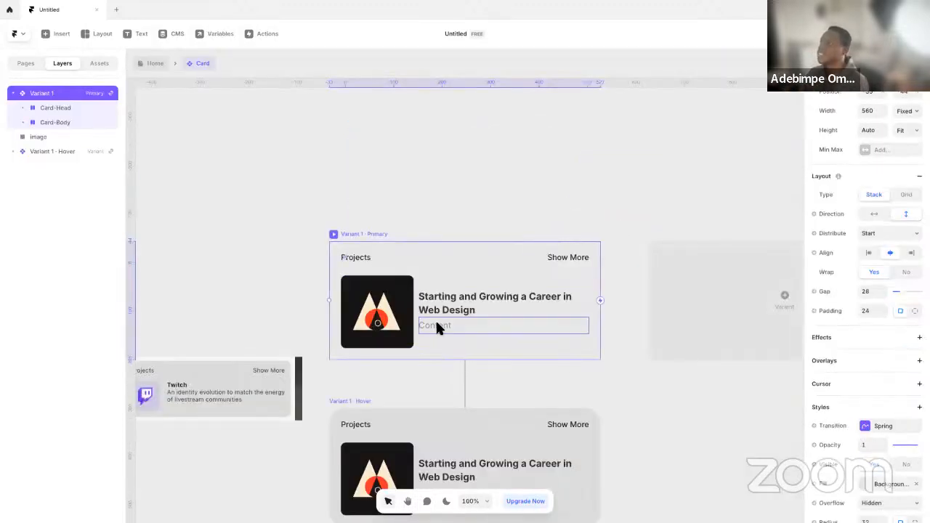
{"action": "double_click", "coordinate": [442, 322]}
{"action": "left_click", "coordinate": [545, 258]}
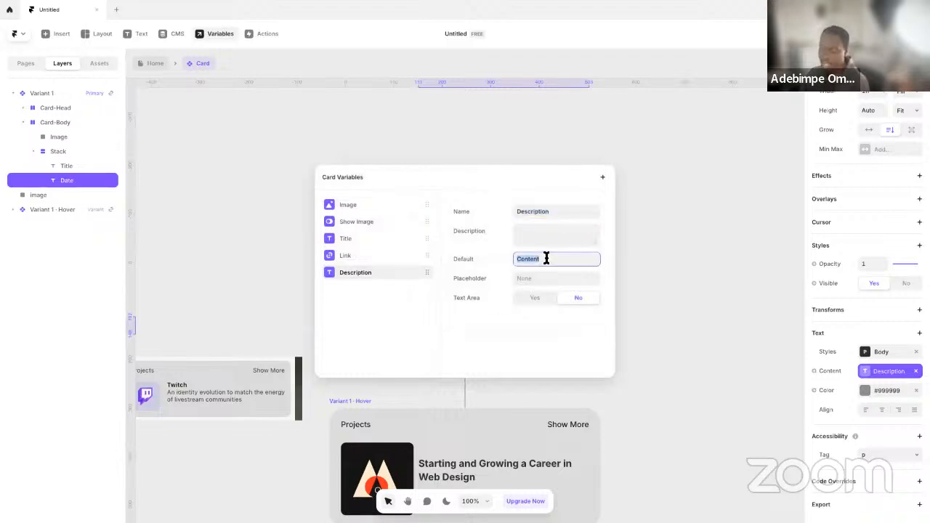
{"action": "left_click", "coordinate": [657, 291]}
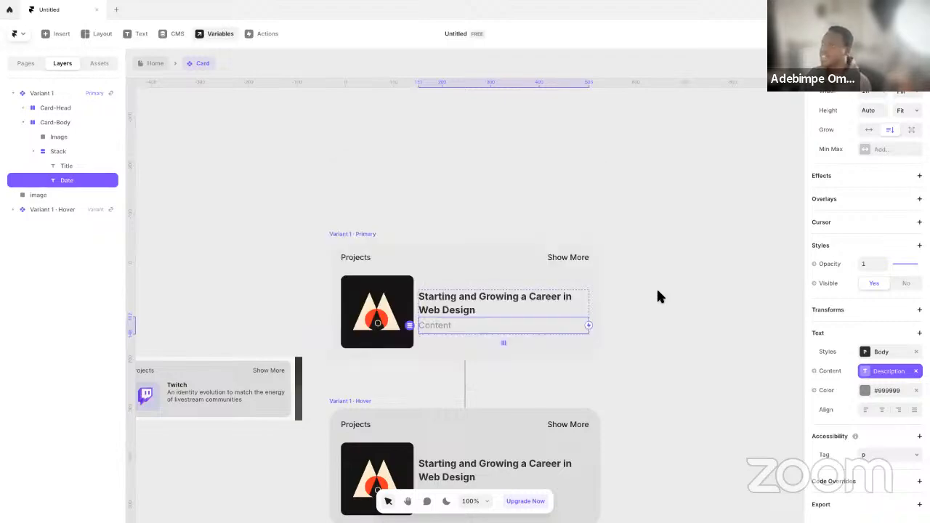
Switch to the PORTO ROCHA site in Edge, open About us and copy the first sentence under Our Studio
{"action": "key", "text": "ctrl+Left"}
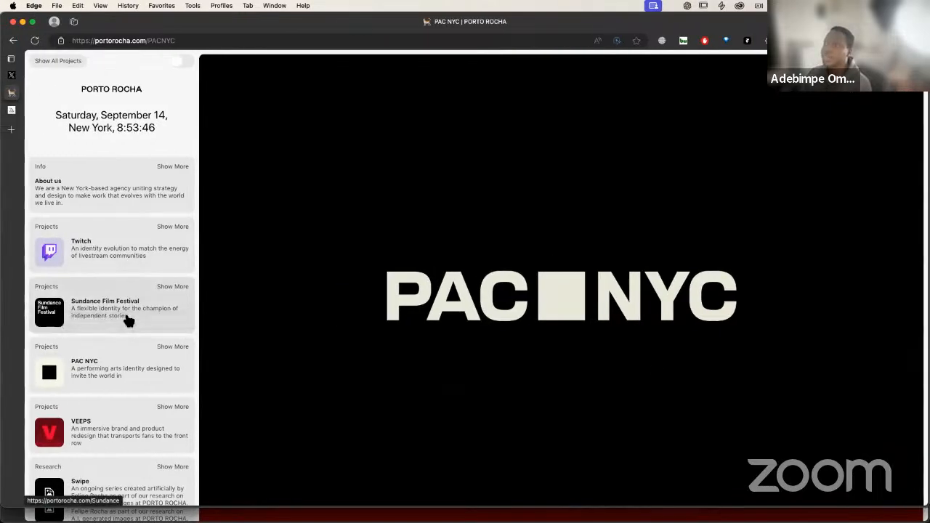
{"action": "left_click", "coordinate": [63, 207]}
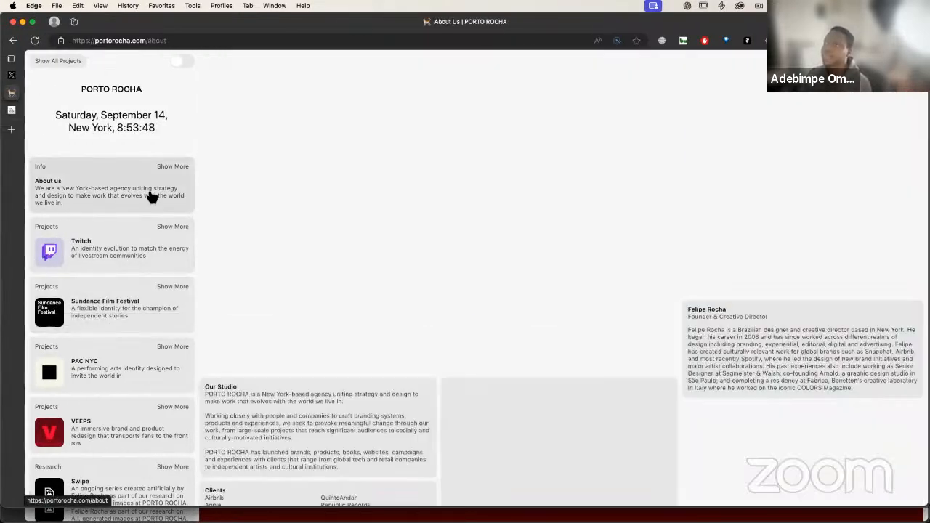
{"action": "left_click_drag", "start_coordinate": [207, 393], "coordinate": [349, 399]}
{"action": "key", "text": "ctrl+c"}
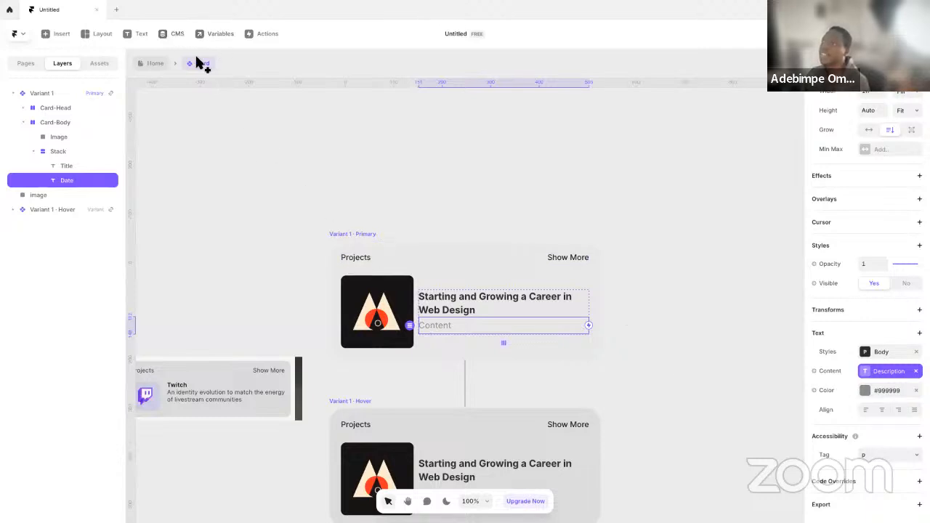
Back in Framer, replace the Description variable's default with the copied sentence starting "PORTO ROCHA is a New York-based agency"
{"action": "left_click", "coordinate": [325, 149]}
{"action": "left_click", "coordinate": [461, 325]}
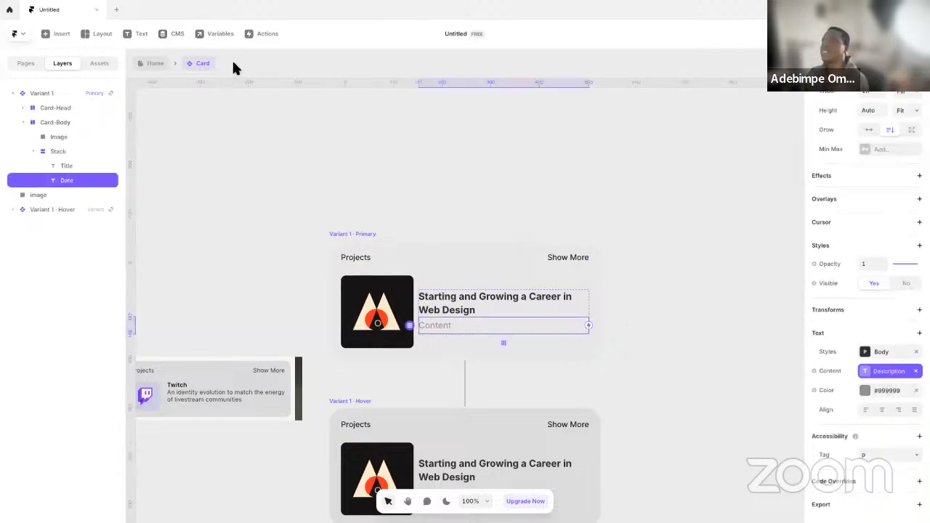
{"action": "left_click", "coordinate": [218, 35]}
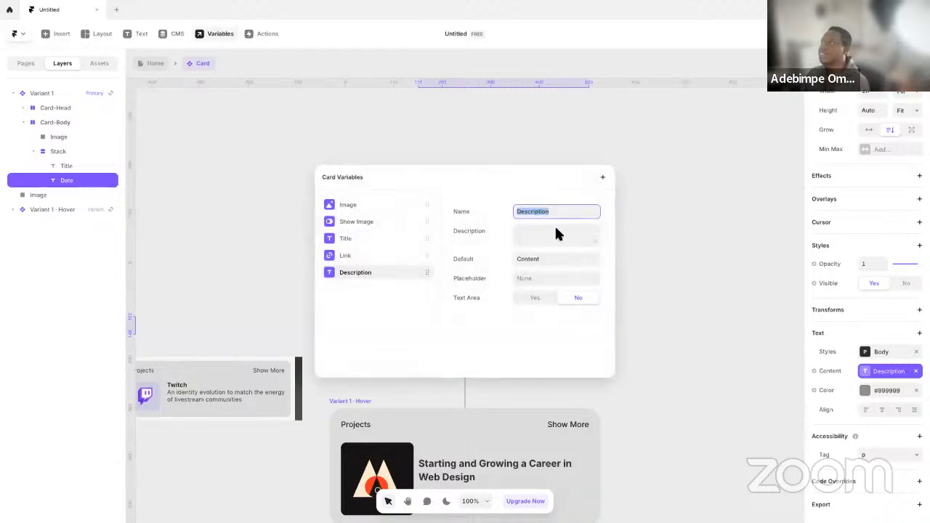
{"action": "left_click", "coordinate": [549, 259]}
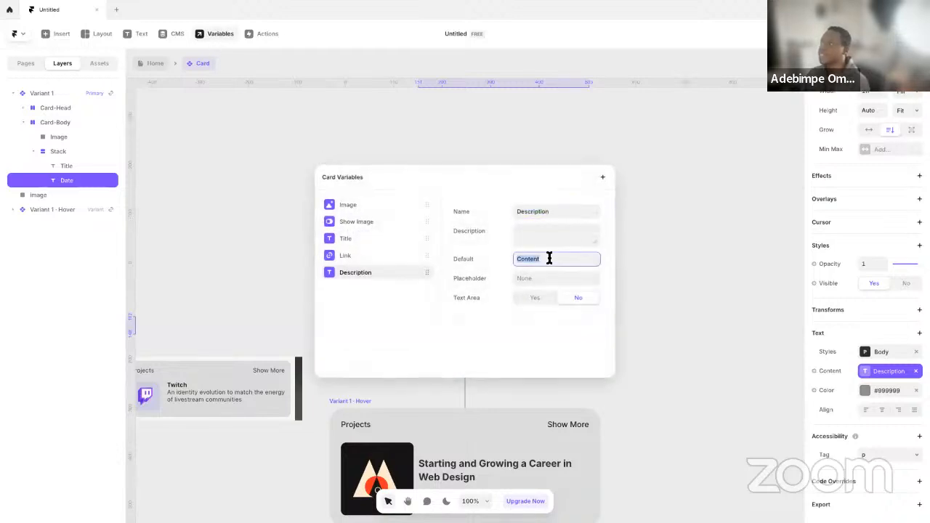
{"action": "key", "text": "ctrl+v"}
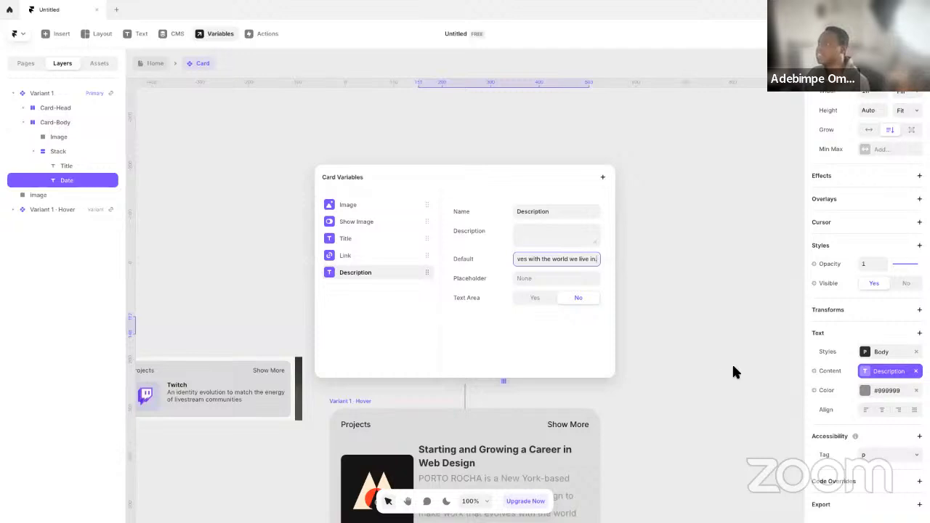
{"action": "left_click", "coordinate": [649, 414]}
Edit the Body text style used by the Card's description and set its size to 16
{"action": "scroll", "coordinate": [647, 404], "scroll_direction": "down", "scroll_amount": 3}
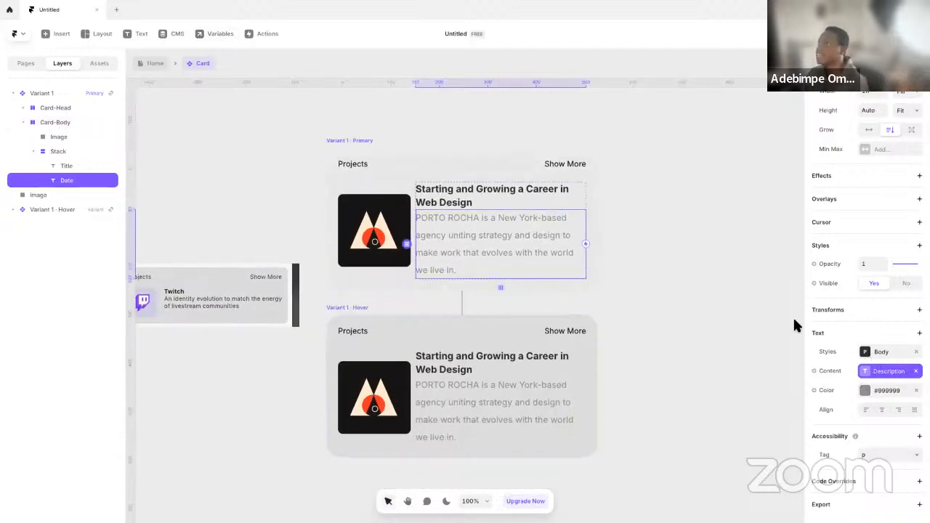
{"action": "left_click", "coordinate": [869, 352]}
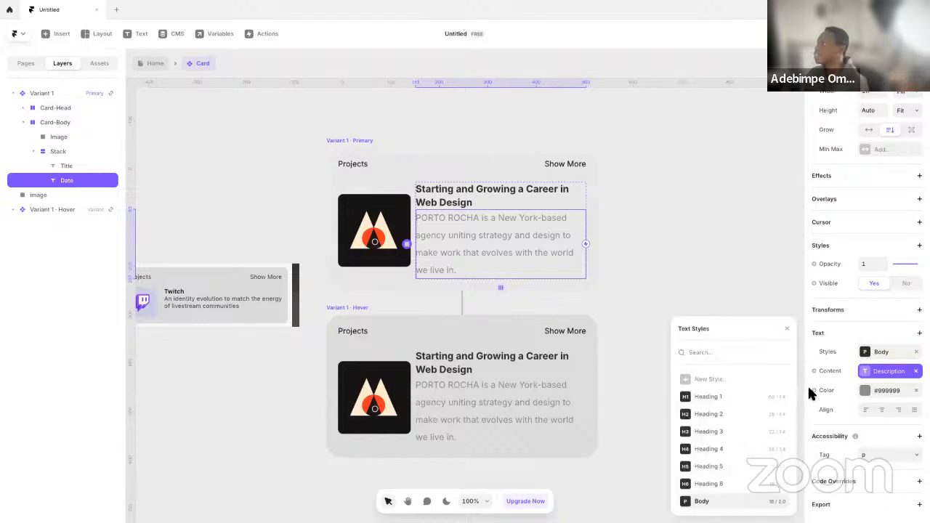
{"action": "left_click", "coordinate": [780, 501]}
{"action": "left_click", "coordinate": [743, 444]}
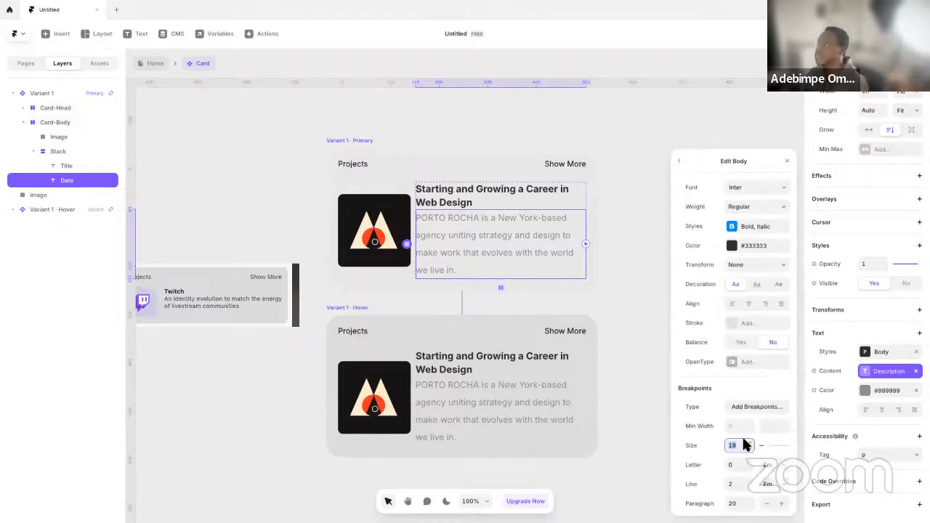
{"action": "type", "text": "16"}
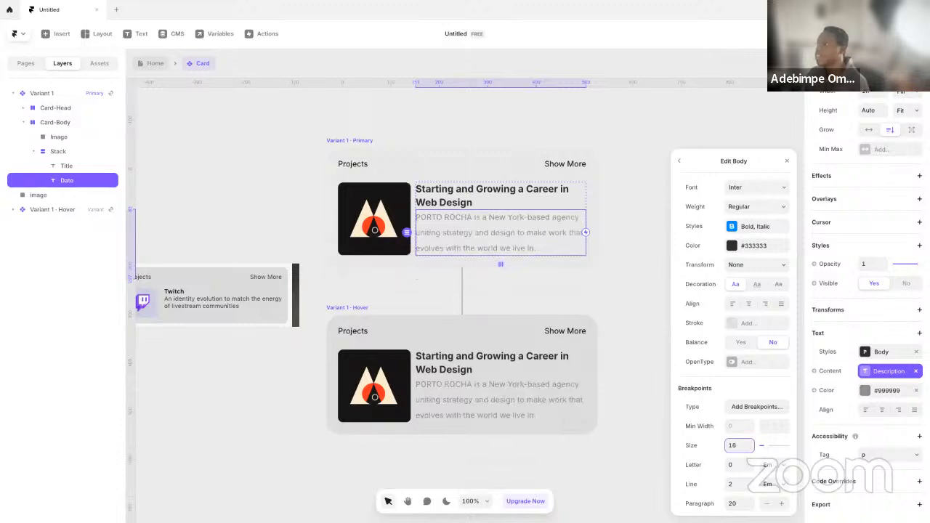
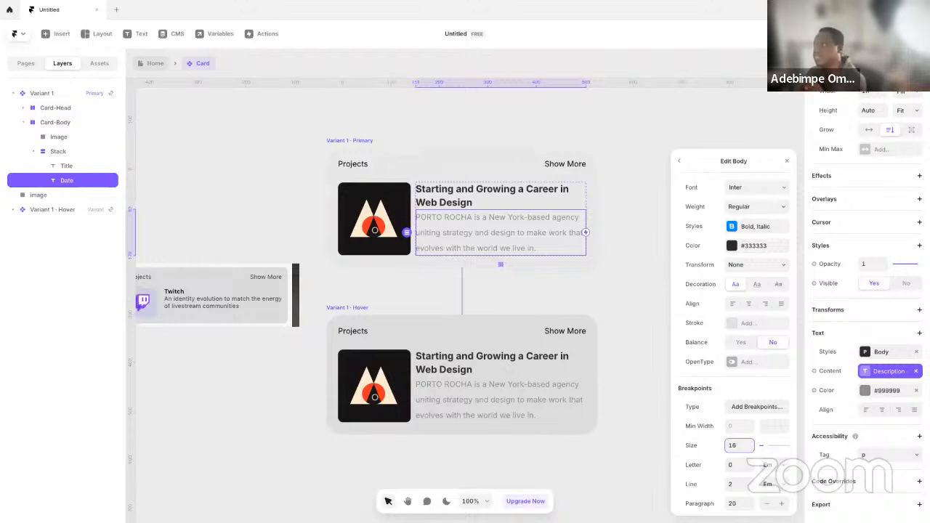
Add breakpoints to the Body text style and set its line height to 1.44 em
{"action": "left_click", "coordinate": [761, 409]}
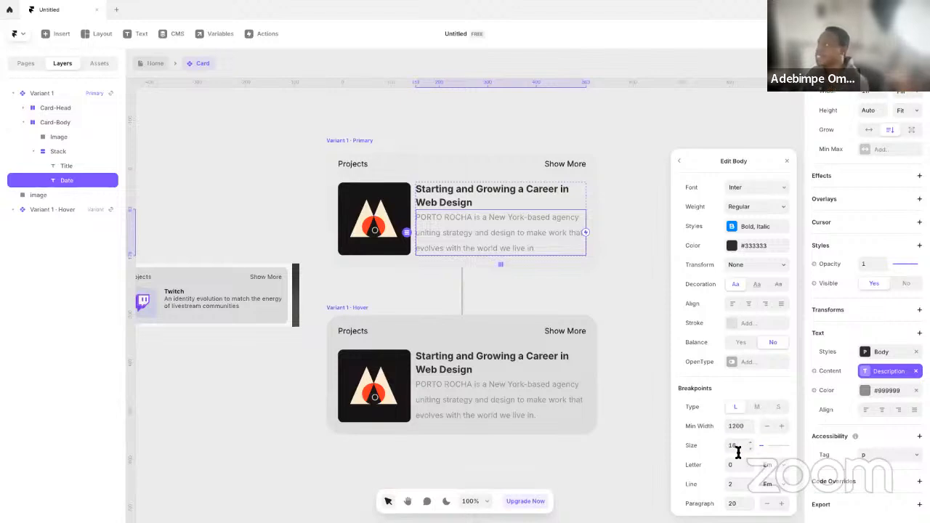
{"action": "left_click", "coordinate": [736, 484]}
{"action": "type", "text": "1.45"}
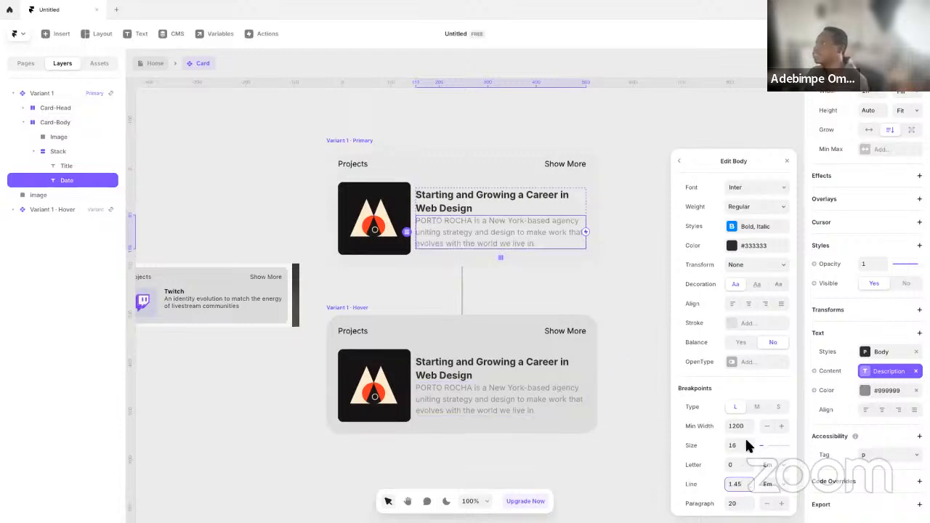
{"action": "left_click", "coordinate": [751, 487]}
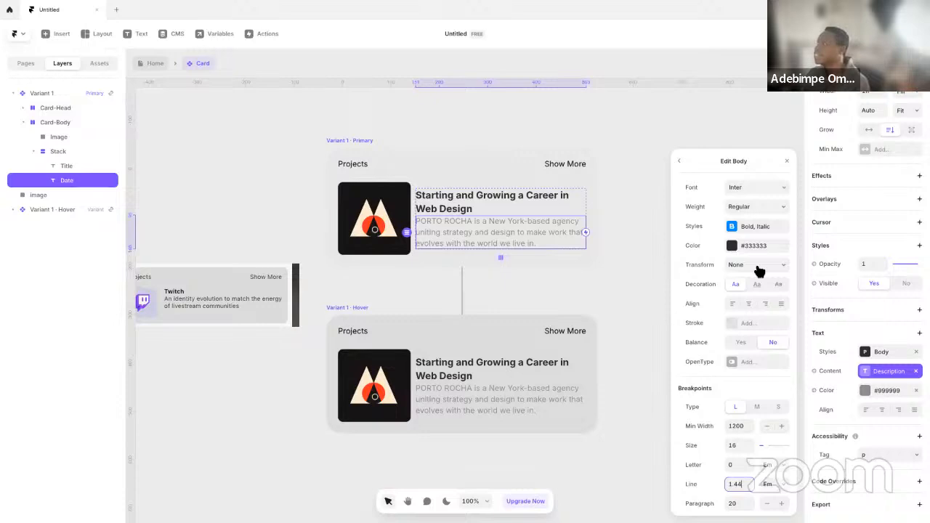
Give the Body text style a heavier font weight and close the style editor
{"action": "left_click", "coordinate": [760, 208]}
{"action": "left_click", "coordinate": [759, 251]}
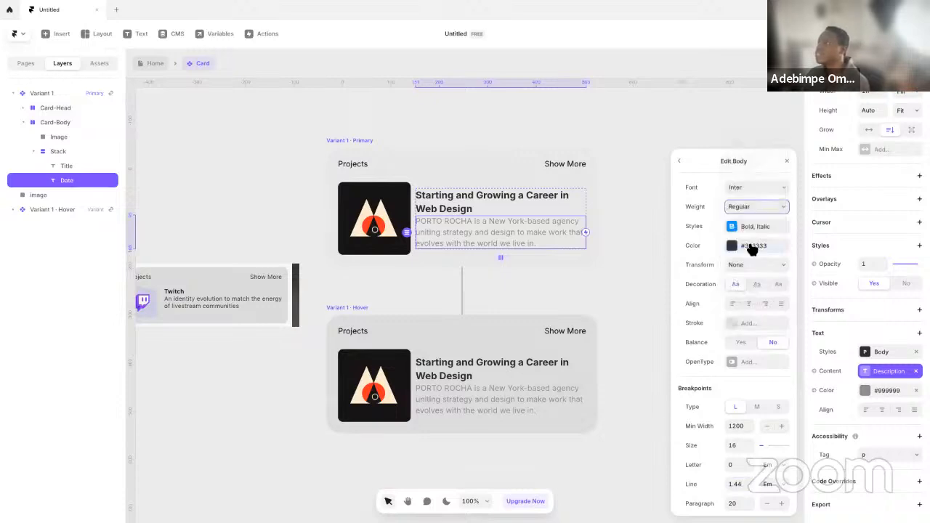
{"action": "left_click", "coordinate": [618, 250]}
{"action": "left_click", "coordinate": [501, 209]}
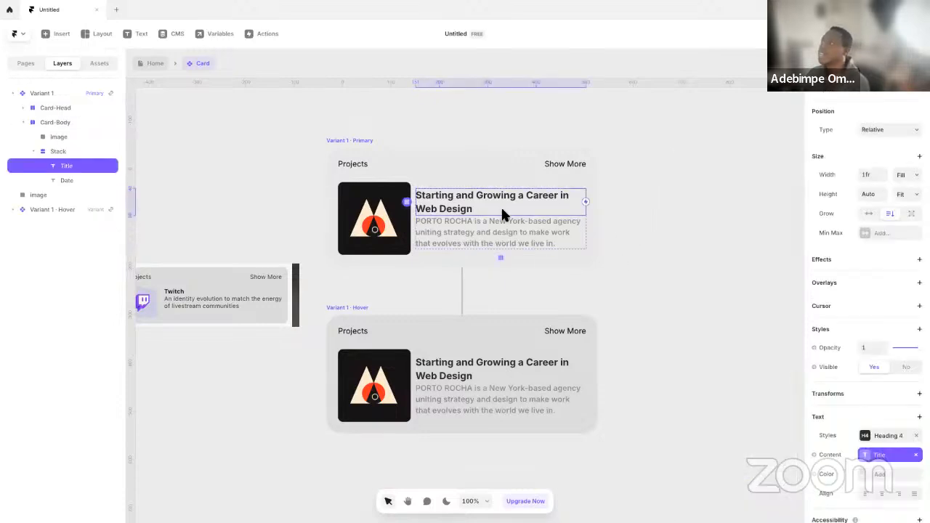
{"action": "key", "text": "Escape"}
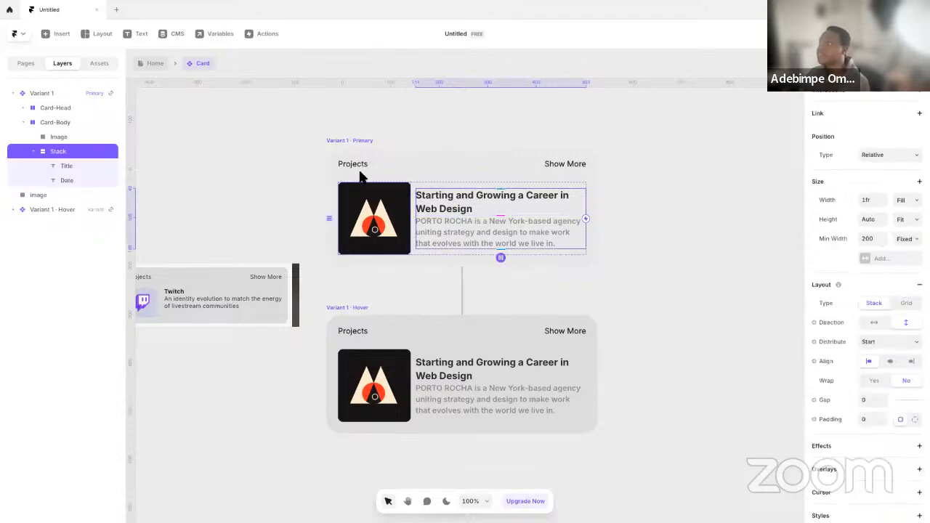
Return to the Home page and compare the cards' restyled description text with the reference image
{"action": "left_click", "coordinate": [149, 66]}
{"action": "left_click", "coordinate": [305, 244]}
{"action": "key", "text": "space"}
{"action": "left_click_drag", "start_coordinate": [438, 307], "coordinate": [299, 304]}
{"action": "left_click_drag", "start_coordinate": [471, 309], "coordinate": [427, 312]}
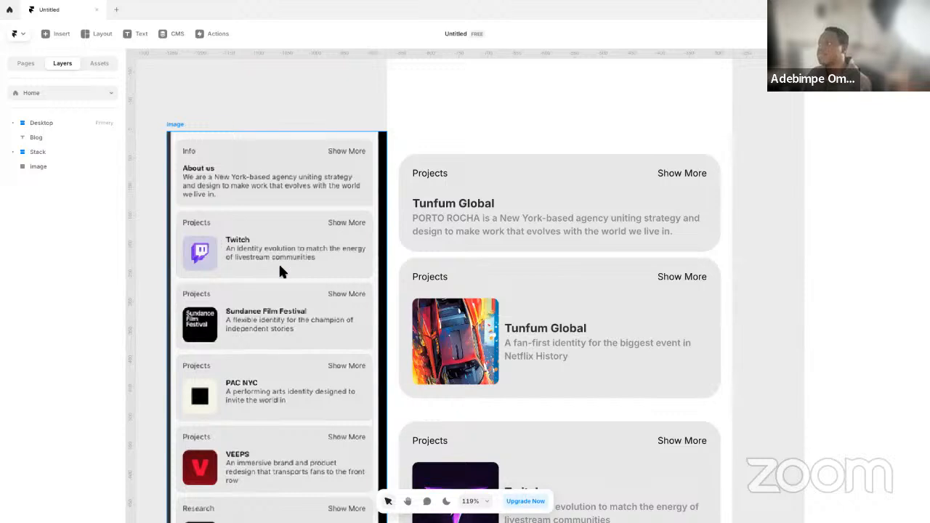
{"action": "left_click", "coordinate": [524, 305]}
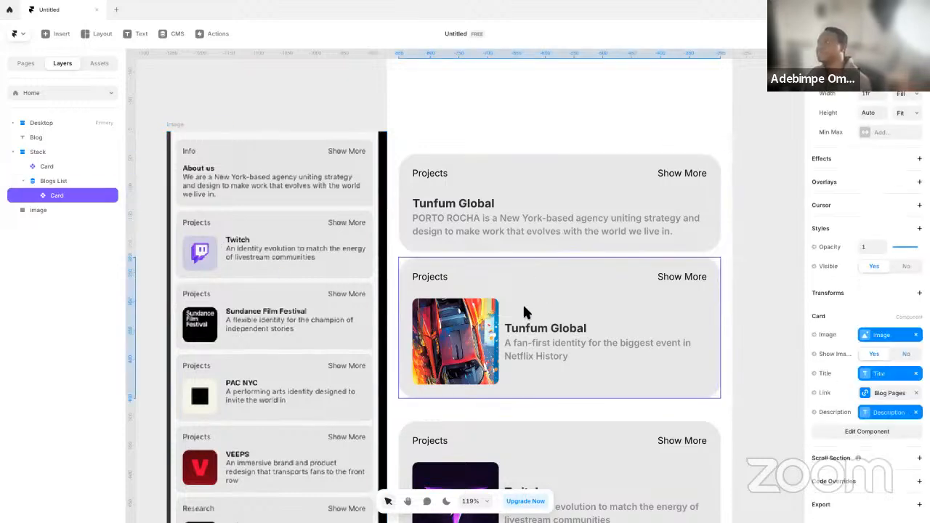
Reopen the Card component and align the contents of Variant 1's Card-Body stack to the top
{"action": "double_click", "coordinate": [517, 223]}
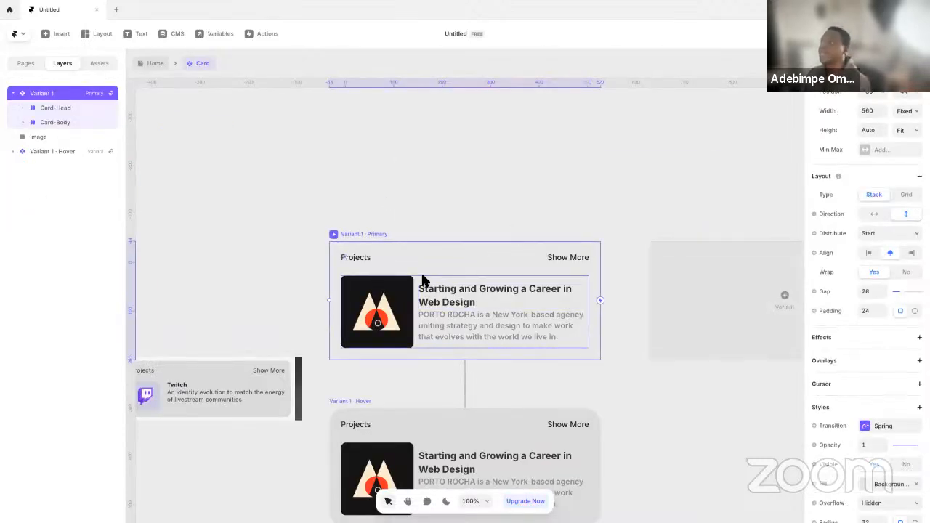
{"action": "left_click", "coordinate": [423, 279]}
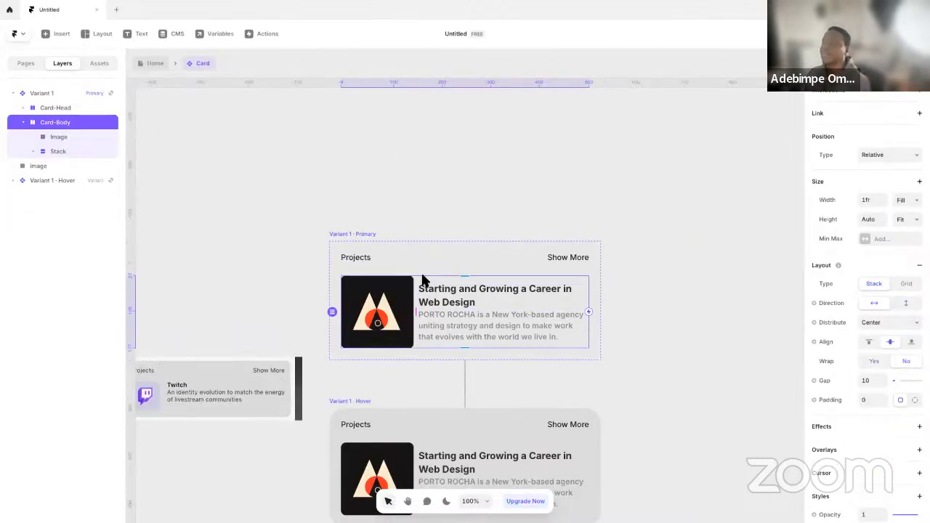
{"action": "left_click", "coordinate": [868, 342]}
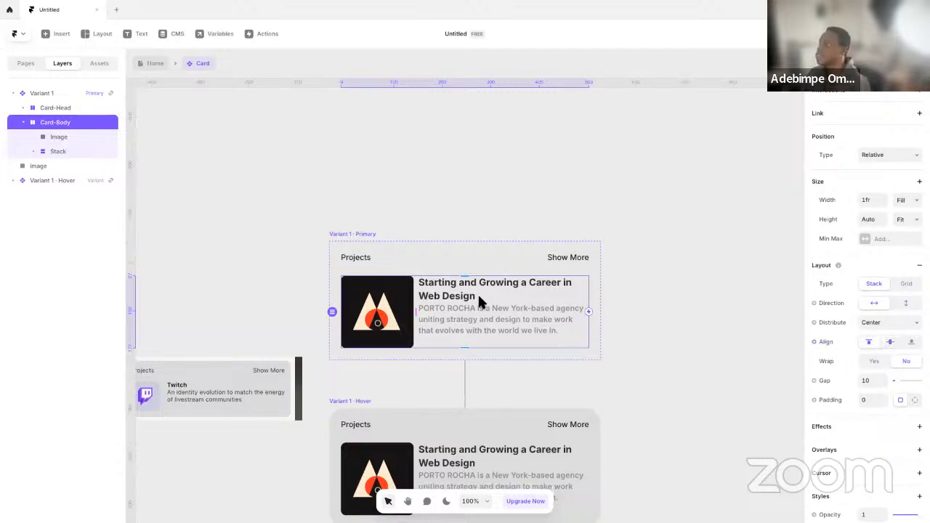
Go back to the Home page and check the cards' top-aligned text against the reference sidebar
{"action": "left_click", "coordinate": [161, 66]}
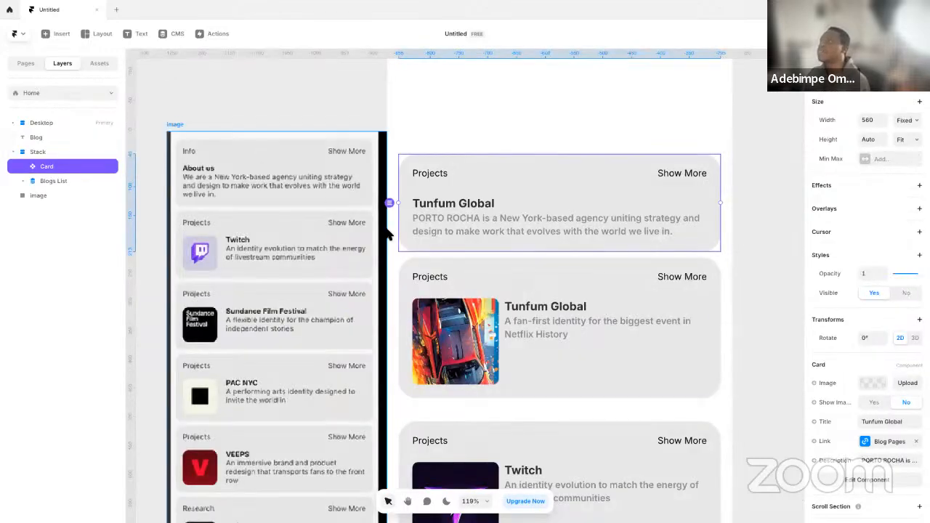
{"action": "left_click_drag", "start_coordinate": [715, 292], "coordinate": [700, 343]}
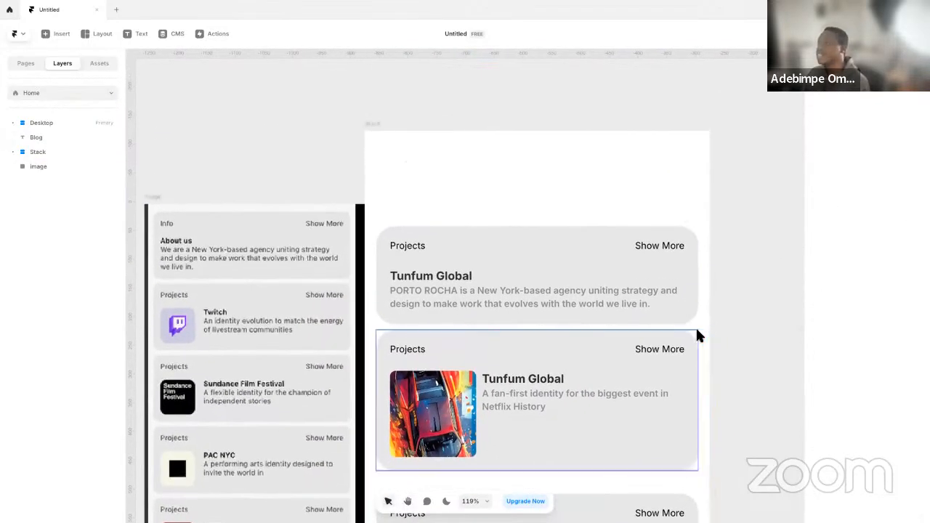
{"action": "key", "text": "space"}
{"action": "left_click_drag", "start_coordinate": [759, 331], "coordinate": [713, 317]}
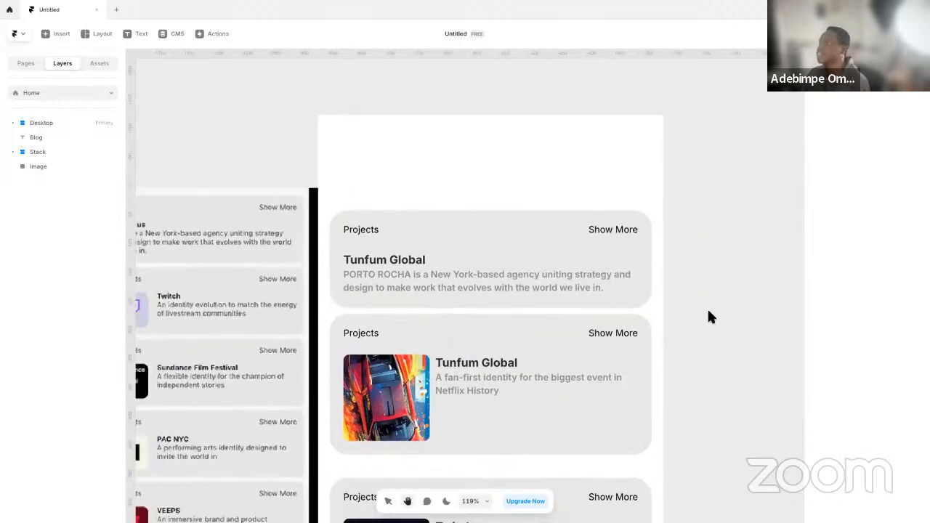
{"action": "key", "text": "space"}
{"action": "left_click_drag", "start_coordinate": [373, 360], "coordinate": [513, 352]}
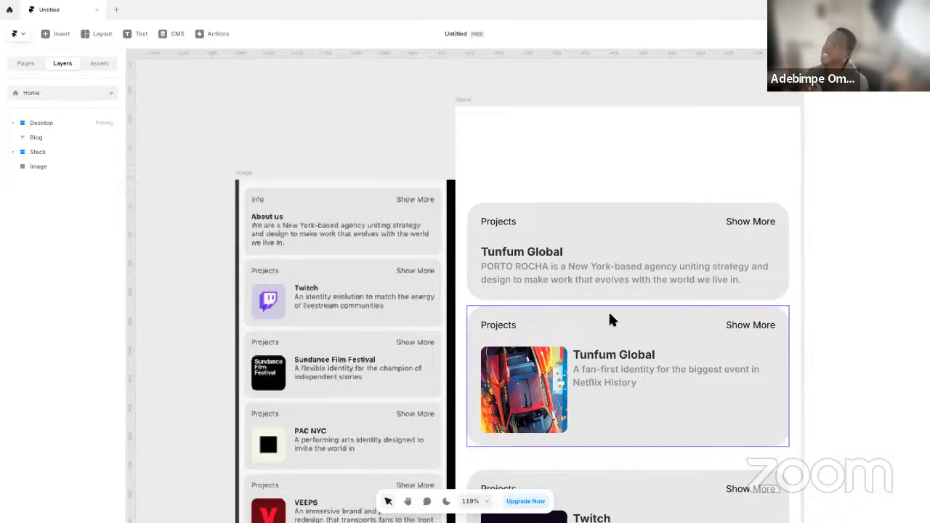
Open the Card component from the first card and create a variable for Variant 1's gap
{"action": "left_click", "coordinate": [602, 270]}
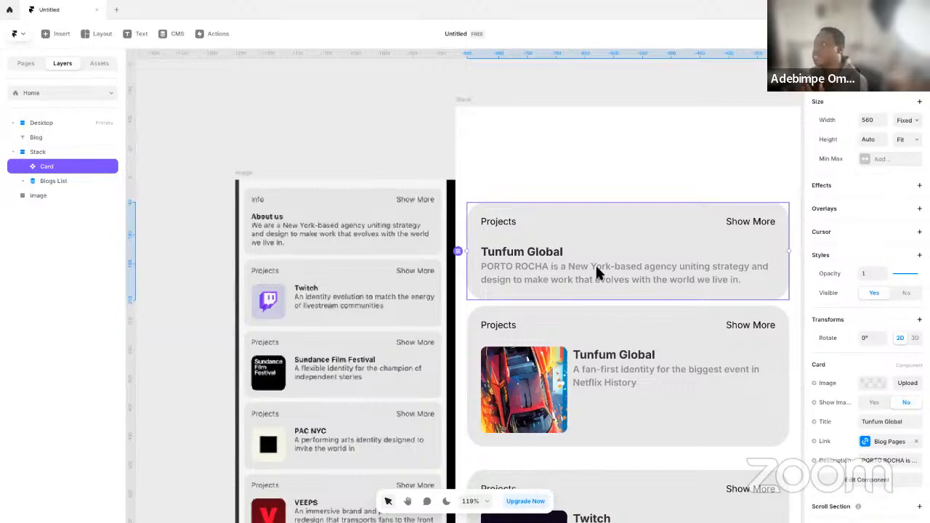
{"action": "double_click", "coordinate": [547, 256]}
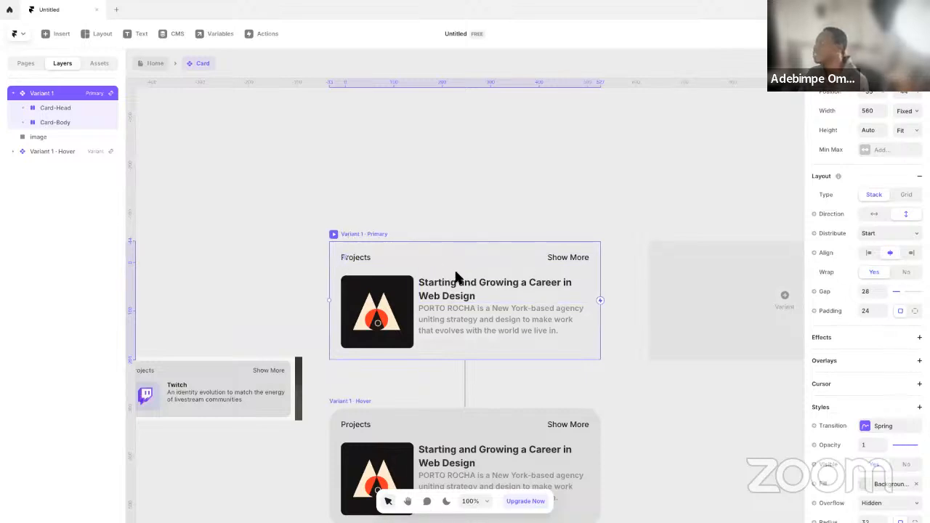
{"action": "left_click", "coordinate": [826, 293]}
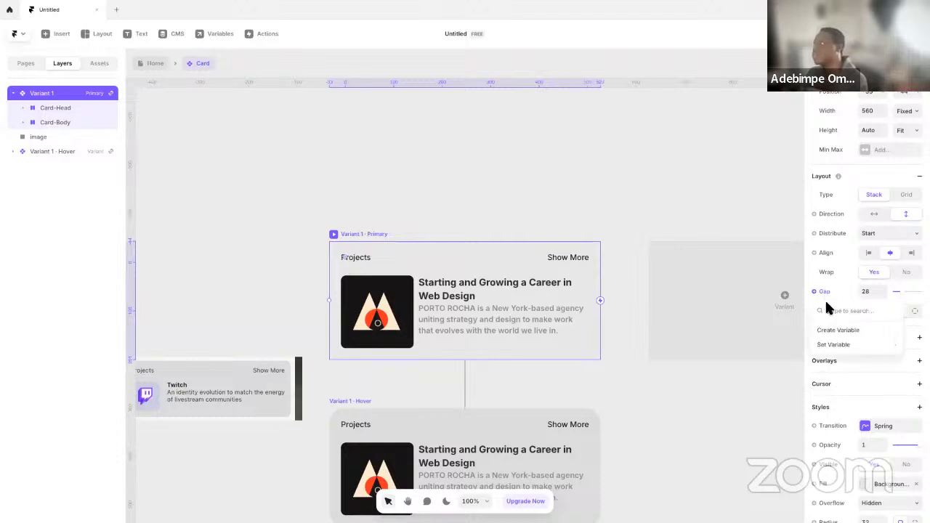
{"action": "left_click", "coordinate": [836, 331]}
{"action": "left_click", "coordinate": [465, 138]}
On the Home page, set the first Card's gap to 23 and its title to "About Us"
{"action": "left_click", "coordinate": [153, 66]}
{"action": "scroll", "coordinate": [836, 375], "scroll_direction": "down", "scroll_amount": 2}
{"action": "left_click_drag", "start_coordinate": [902, 416], "coordinate": [903, 416]}
{"action": "left_click", "coordinate": [881, 354]}
{"action": "type", "text": "About Us"}
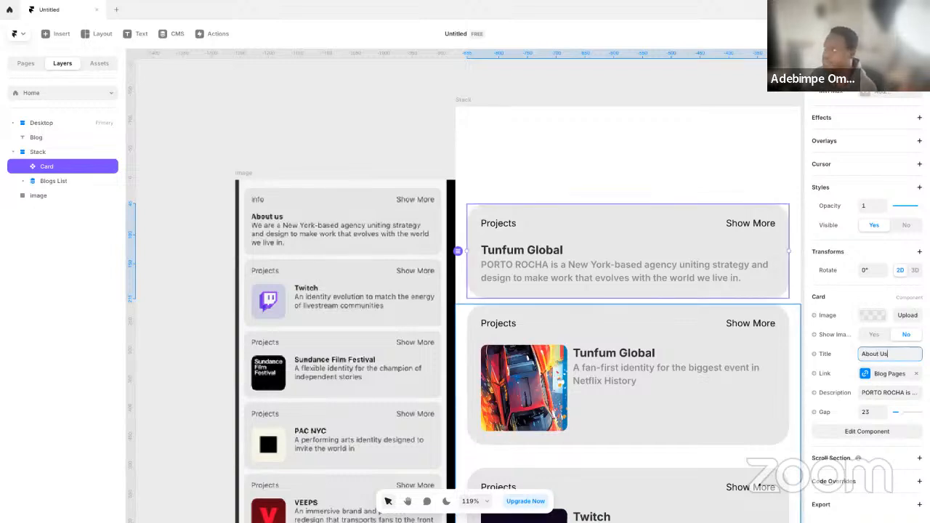
{"action": "key", "text": "Return"}
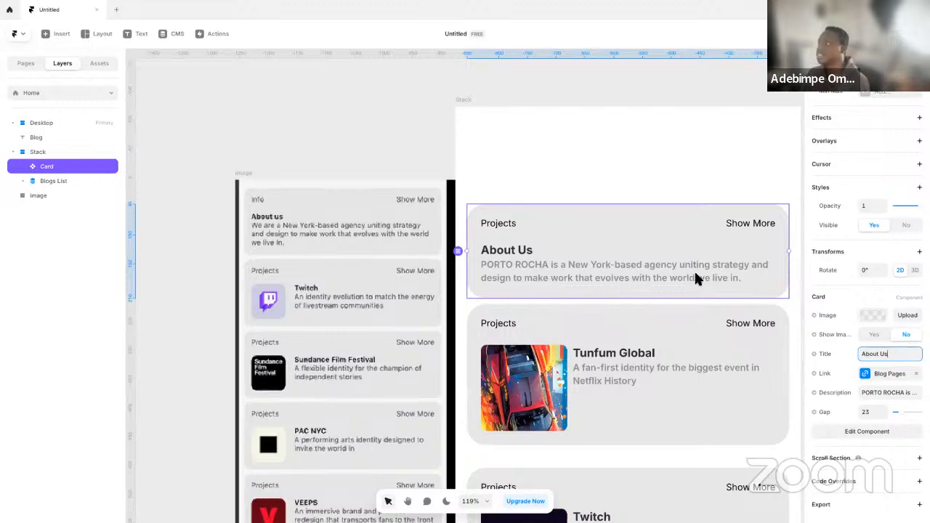
Open the Card component again and create a variable for Variant 1's corner radius
{"action": "left_click", "coordinate": [377, 136]}
{"action": "scroll", "coordinate": [364, 251], "scroll_direction": "down", "scroll_amount": 2}
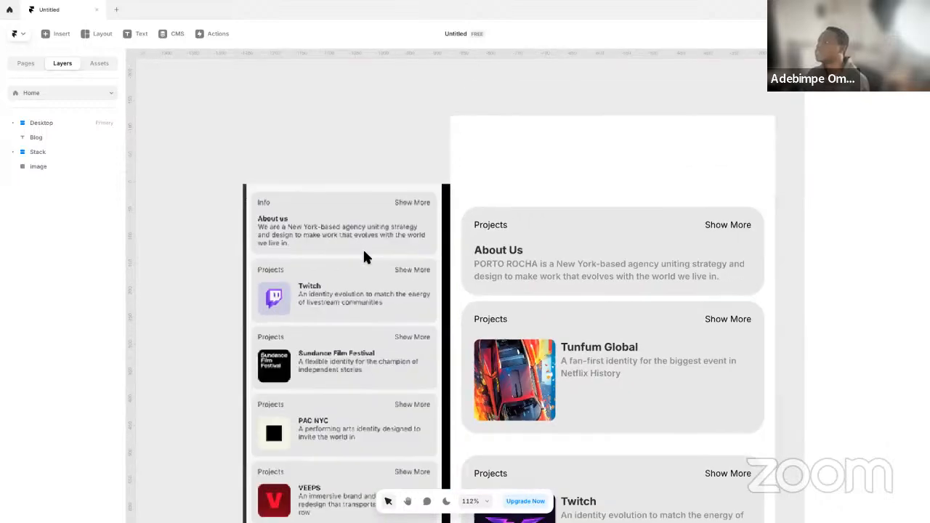
{"action": "scroll", "coordinate": [372, 265], "scroll_direction": "down", "scroll_amount": 8}
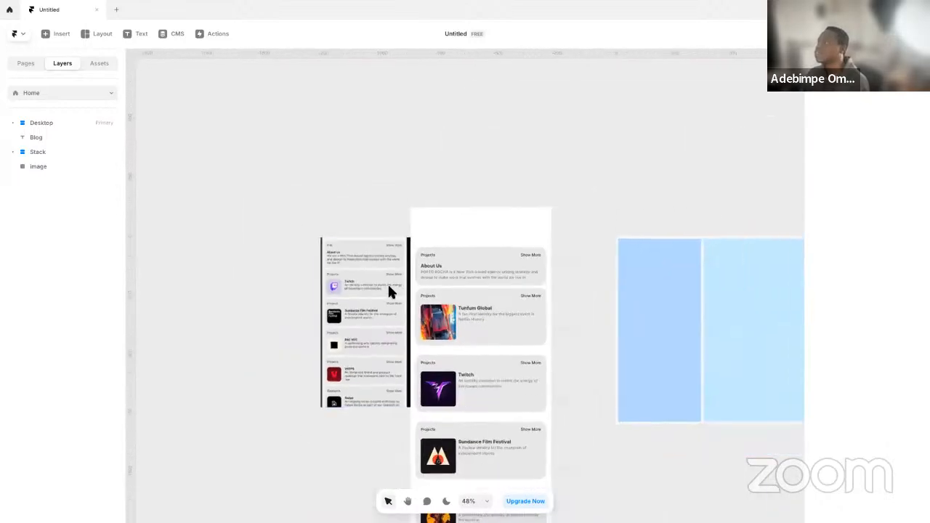
{"action": "scroll", "coordinate": [338, 272], "scroll_direction": "up", "scroll_amount": 6}
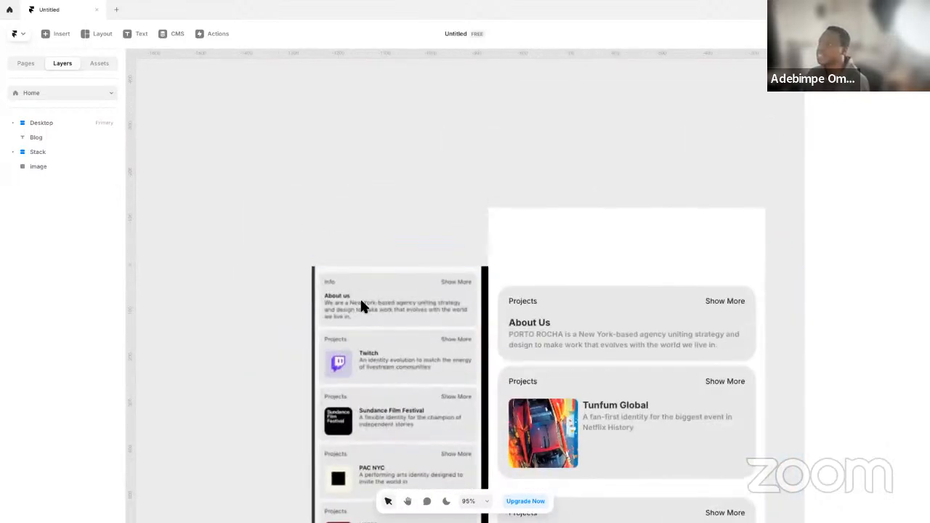
{"action": "double_click", "coordinate": [631, 317]}
{"action": "scroll", "coordinate": [865, 349], "scroll_direction": "down", "scroll_amount": 3}
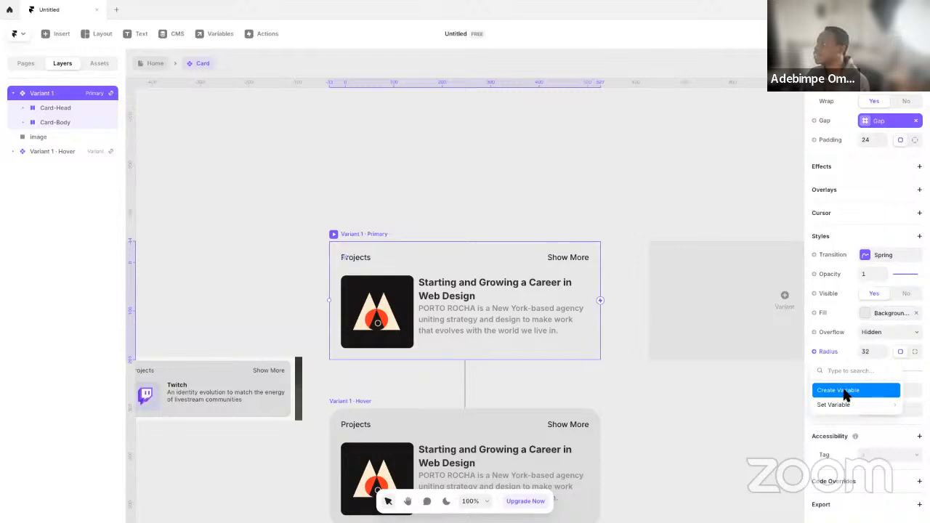
{"action": "left_click", "coordinate": [843, 393]}
{"action": "left_click", "coordinate": [730, 375]}
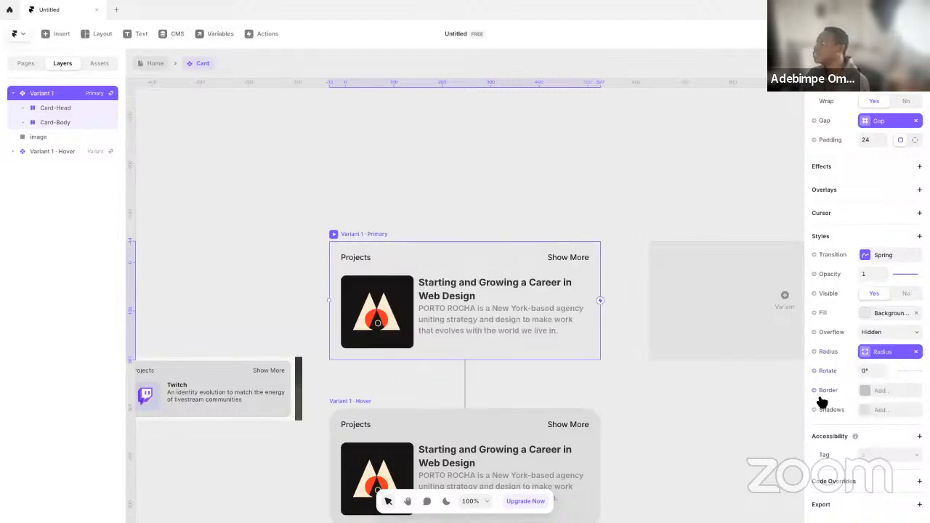
{"action": "left_click", "coordinate": [690, 393]}
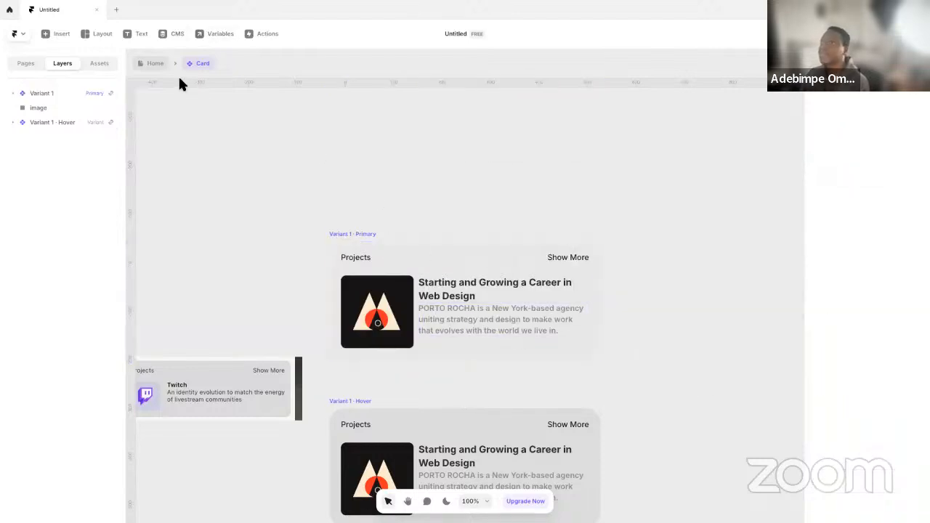
Back on the Home page, set the About Us Card's radius to 24 and its gap to 24
{"action": "left_click", "coordinate": [155, 63]}
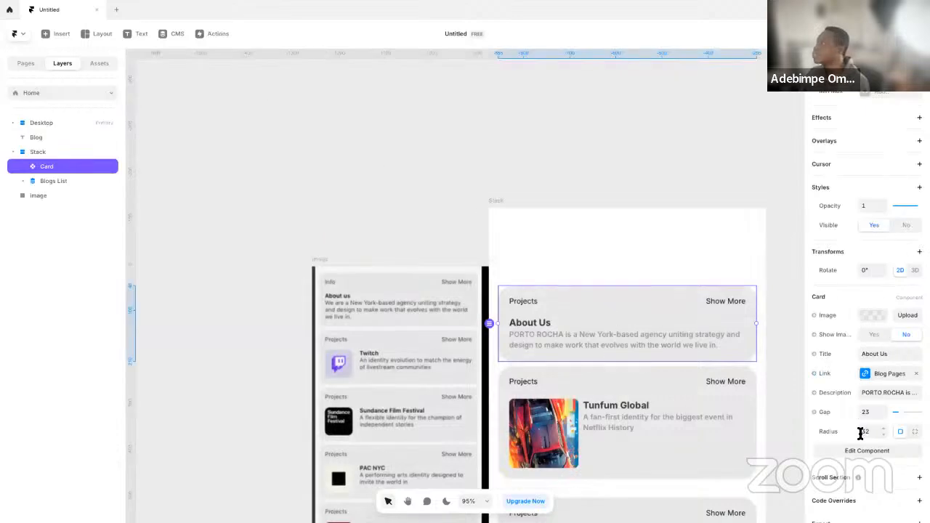
{"action": "left_click", "coordinate": [868, 432]}
{"action": "type", "text": "24"}
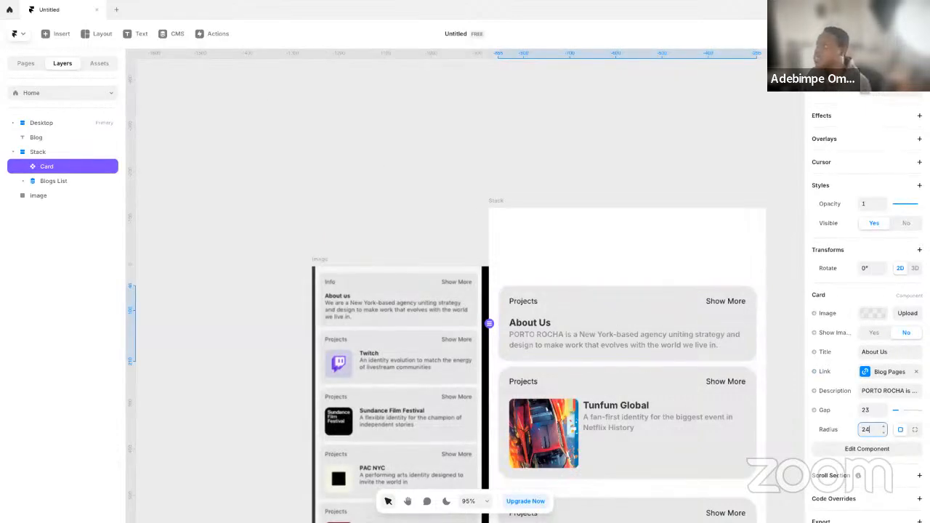
{"action": "left_click", "coordinate": [872, 411]}
{"action": "type", "text": "24"}
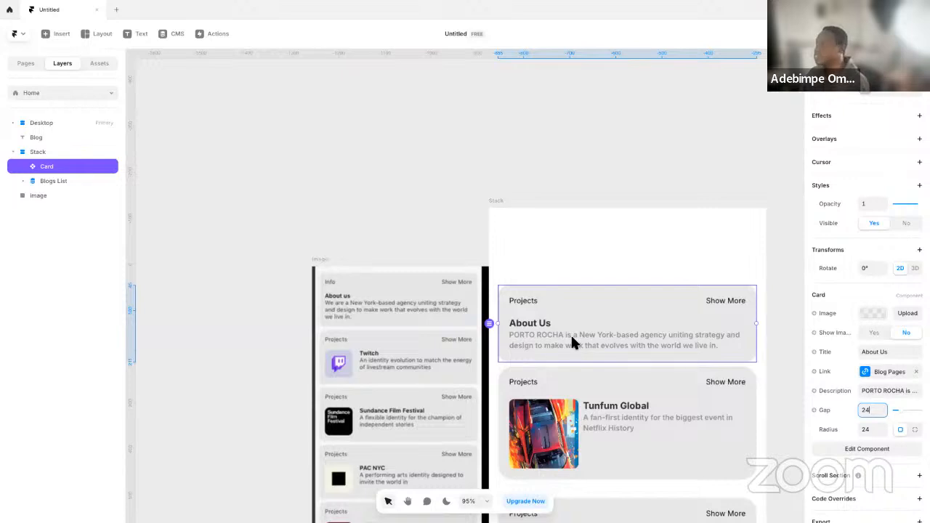
Set the gap and the radius of the Card inside the Blogs List to 24 each
{"action": "left_click", "coordinate": [637, 409]}
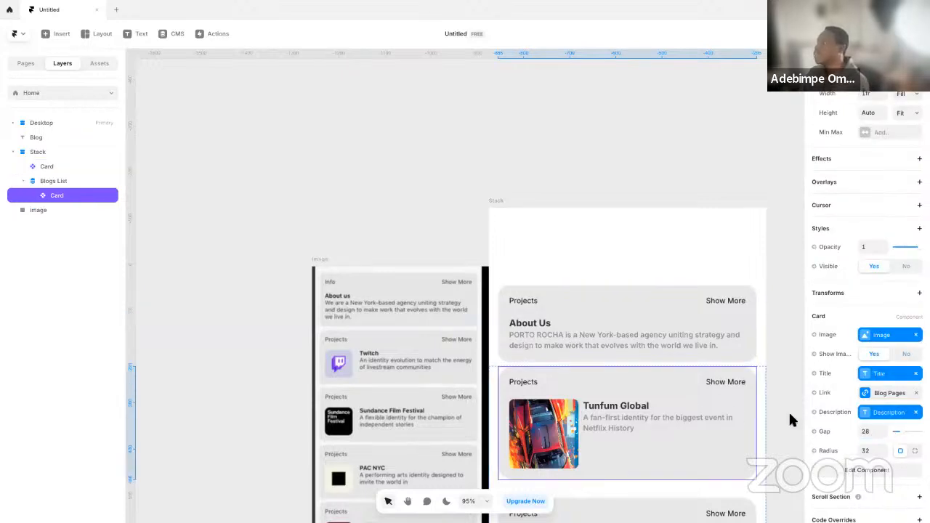
{"action": "left_click", "coordinate": [867, 451]}
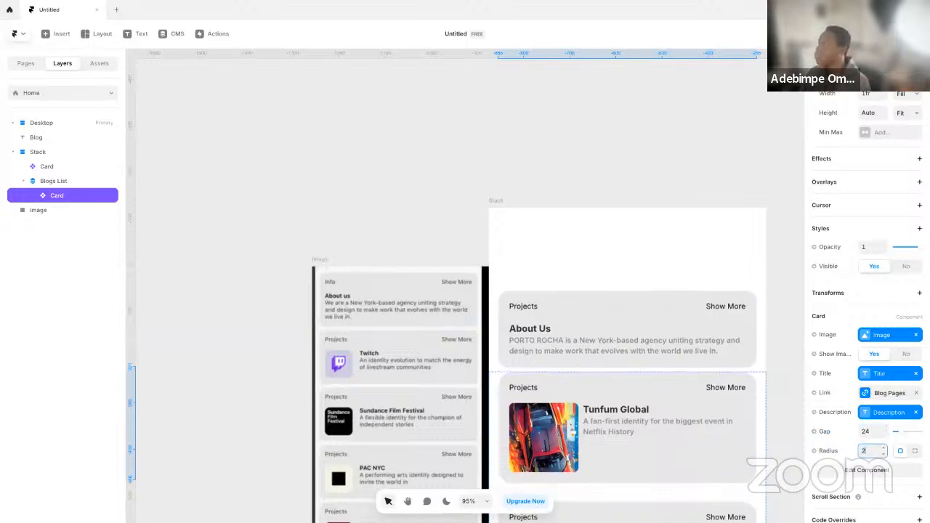
{"action": "type", "text": "23"}
{"action": "key", "text": "BackSpace"}
{"action": "type", "text": "4"}
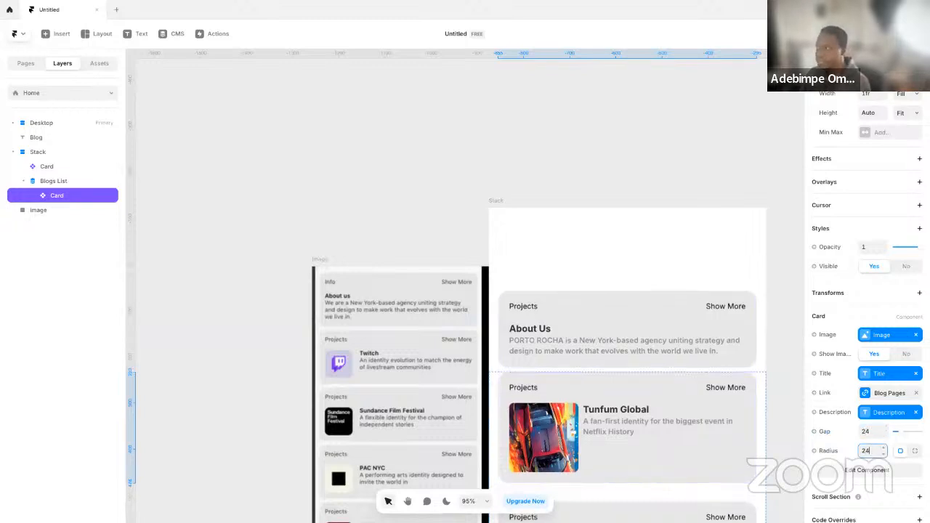
Shrink the square image in the Card component's Variant 1 and return to the Home page
{"action": "double_click", "coordinate": [544, 430]}
{"action": "left_click", "coordinate": [371, 309]}
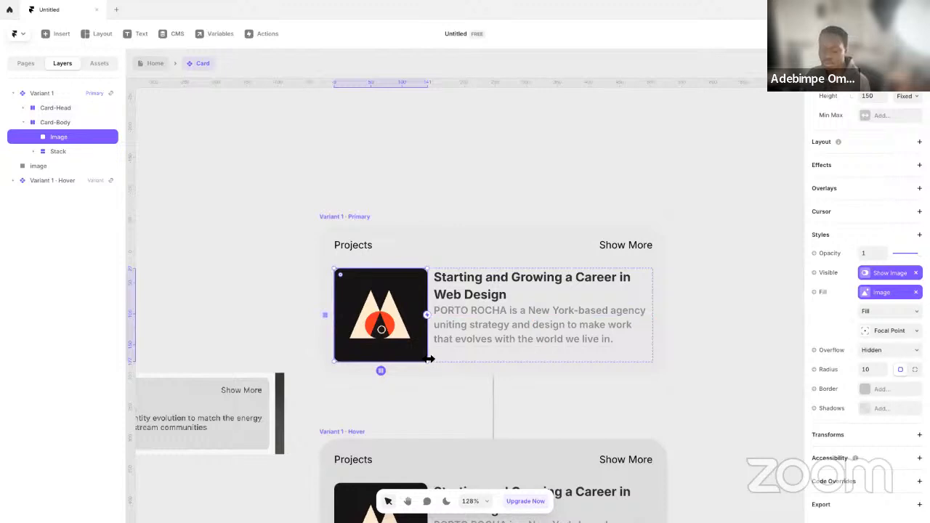
{"action": "scroll", "coordinate": [882, 218], "scroll_direction": "up", "scroll_amount": 3}
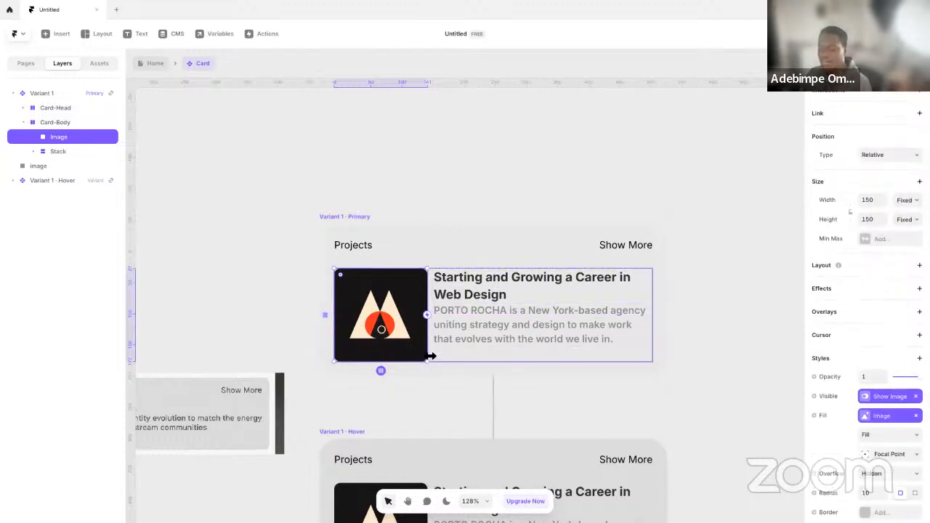
{"action": "left_click_drag", "start_coordinate": [427, 361], "coordinate": [427, 358]}
{"action": "left_click", "coordinate": [166, 70]}
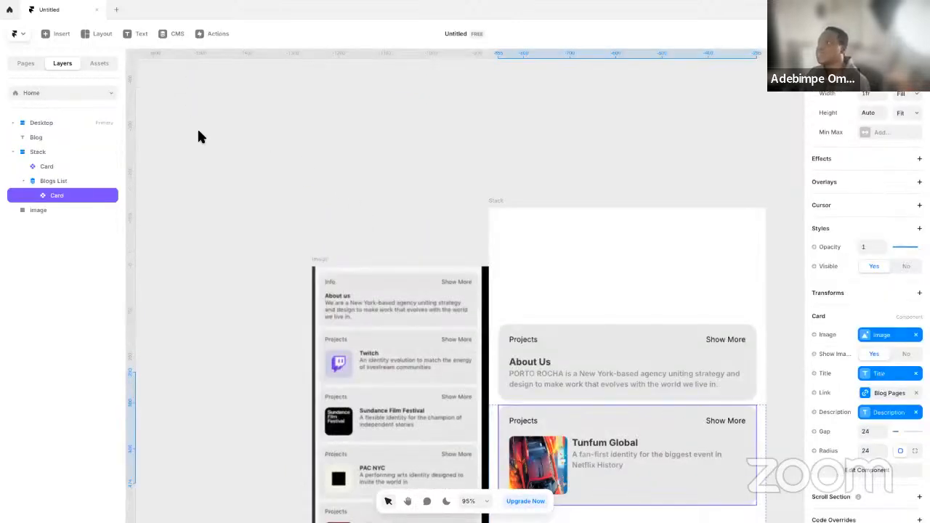
In the Card component, lock the proportions of Variant 1's image, set its width to 100 and return to the Home page
{"action": "scroll", "coordinate": [723, 413], "scroll_direction": "down", "scroll_amount": 3}
{"action": "scroll", "coordinate": [614, 304], "scroll_direction": "down", "scroll_amount": 1}
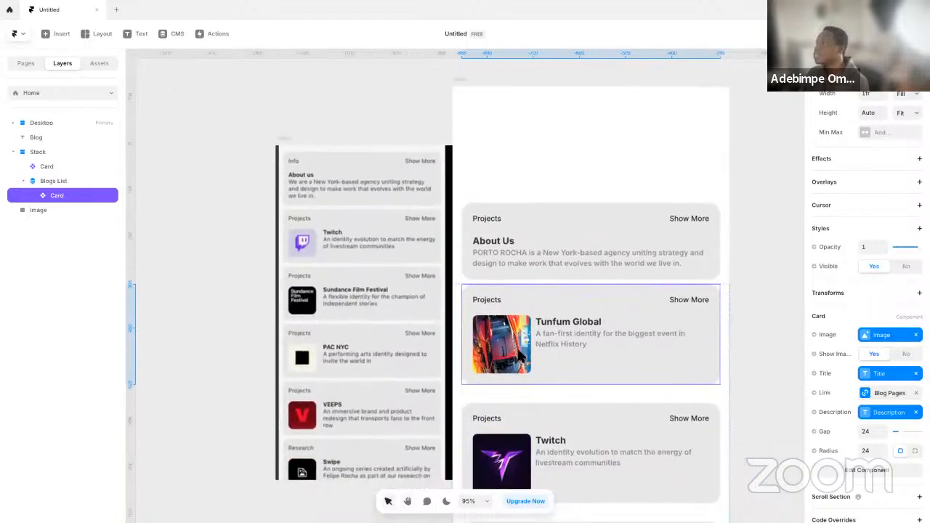
{"action": "left_click", "coordinate": [752, 345]}
{"action": "left_click", "coordinate": [626, 342]}
{"action": "scroll", "coordinate": [680, 325], "scroll_direction": "up", "scroll_amount": 5}
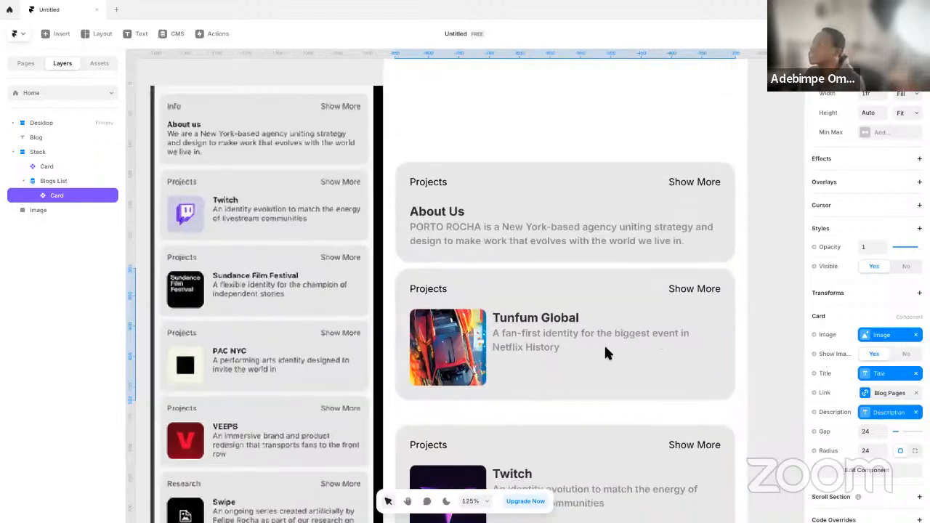
{"action": "double_click", "coordinate": [489, 336]}
{"action": "left_click", "coordinate": [360, 298]}
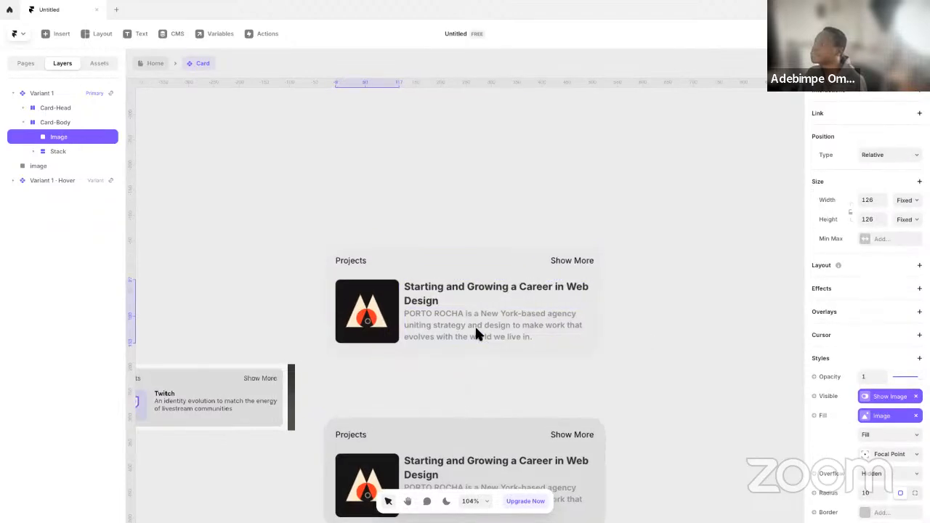
{"action": "scroll", "coordinate": [475, 325], "scroll_direction": "down", "scroll_amount": 5}
{"action": "scroll", "coordinate": [476, 326], "scroll_direction": "up", "scroll_amount": 3}
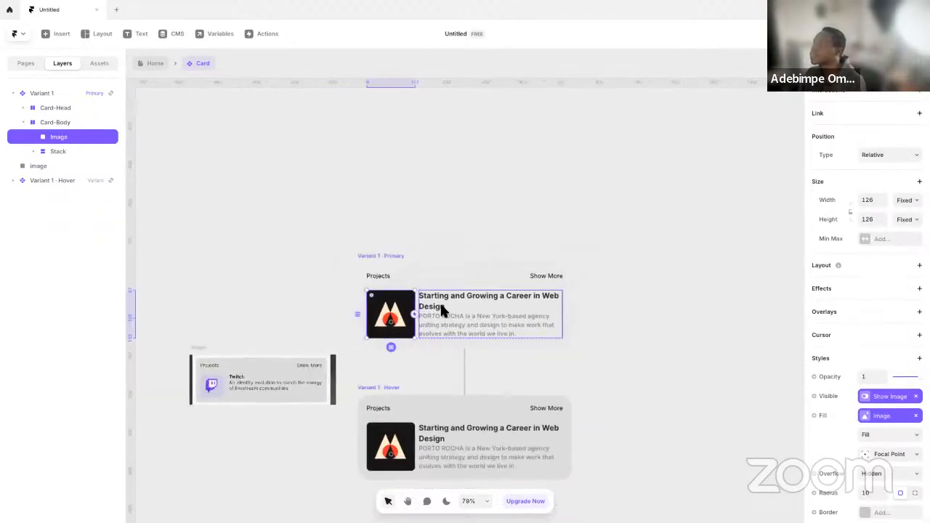
{"action": "scroll", "coordinate": [443, 309], "scroll_direction": "up", "scroll_amount": 3}
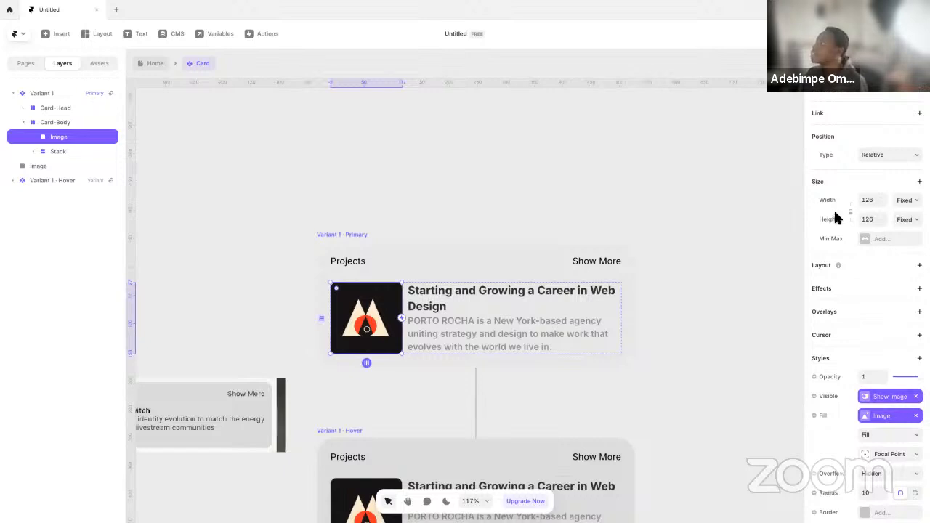
{"action": "left_click", "coordinate": [870, 200]}
{"action": "type", "text": "100"}
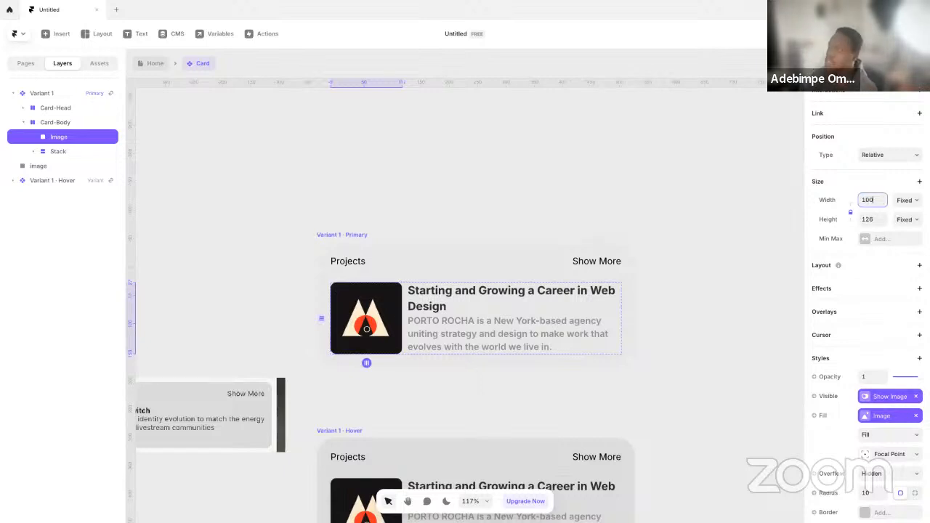
{"action": "key", "text": "Return"}
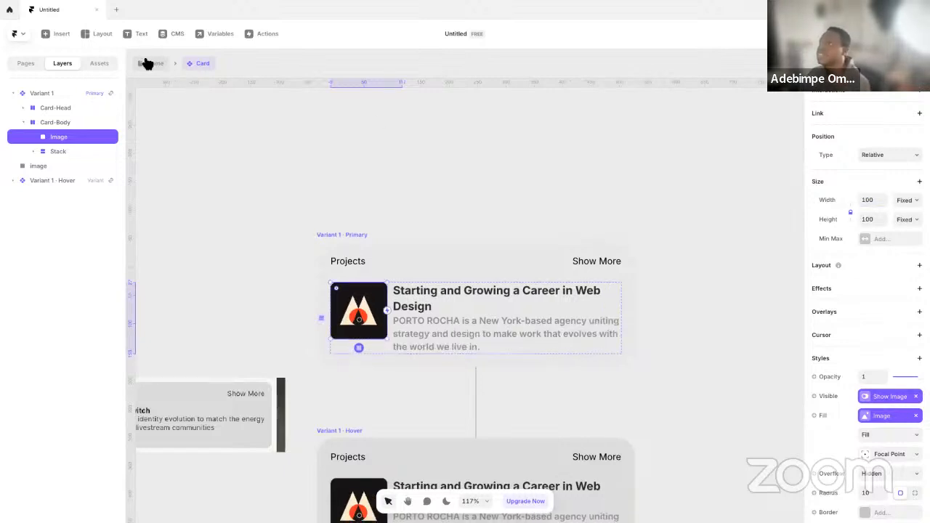
{"action": "left_click", "coordinate": [150, 64]}
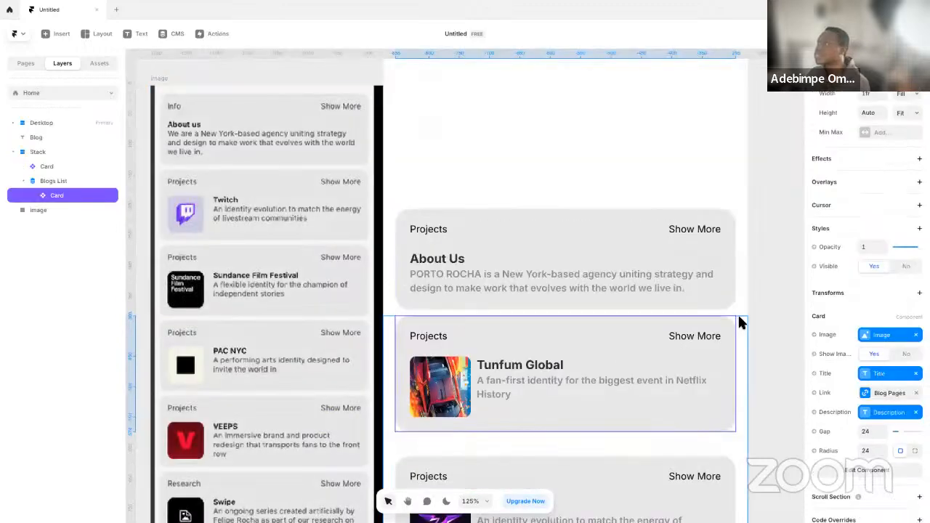
Reopen the Card component, set Variant 1's image width to 80 with locked proportions and go back to the Home page
{"action": "left_click", "coordinate": [586, 378]}
{"action": "scroll", "coordinate": [596, 342], "scroll_direction": "down", "scroll_amount": 2}
{"action": "left_click_drag", "start_coordinate": [616, 339], "coordinate": [621, 348]}
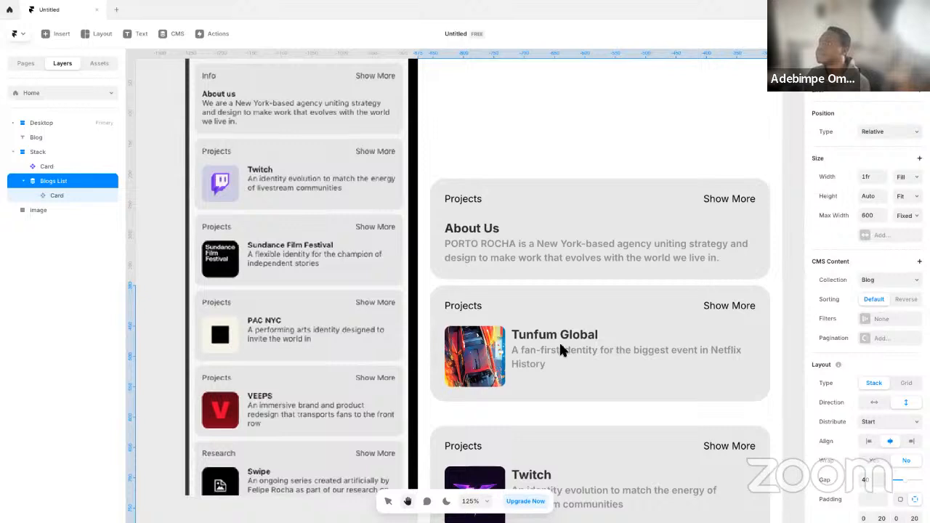
{"action": "left_click", "coordinate": [511, 348]}
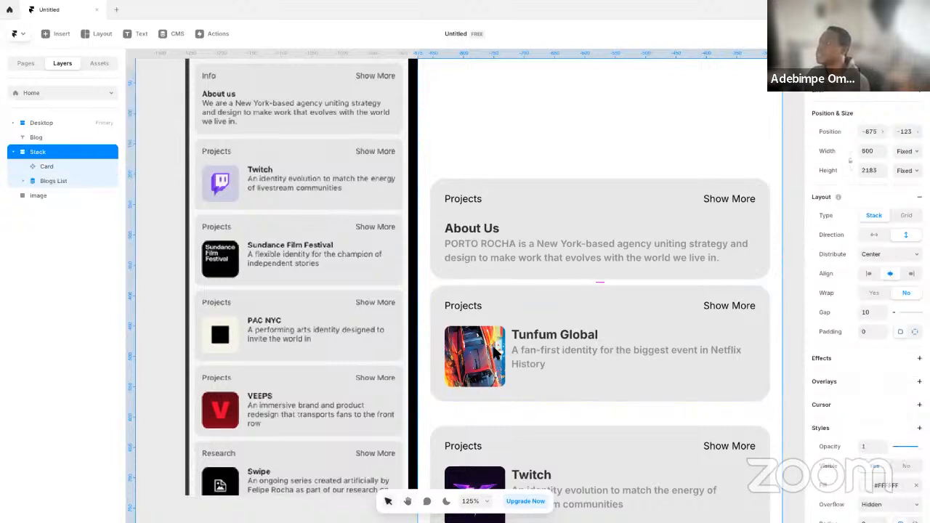
{"action": "double_click", "coordinate": [636, 268]}
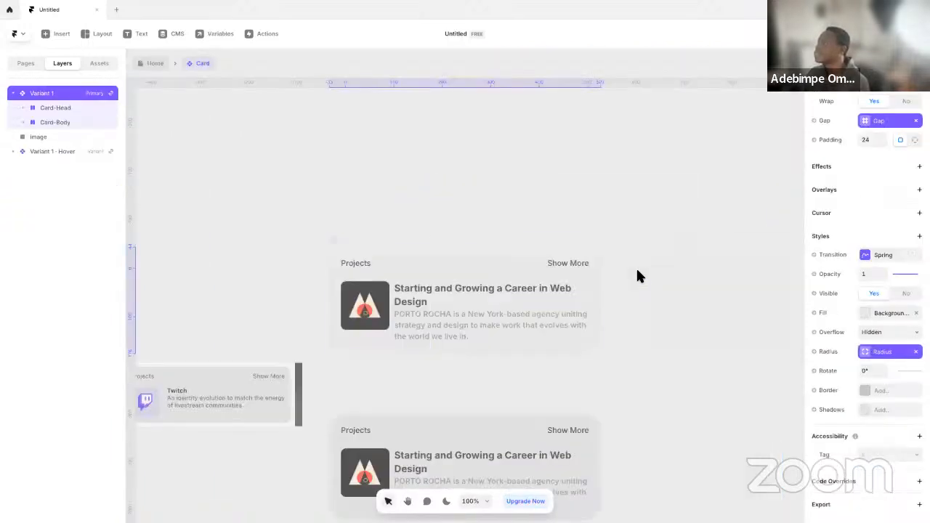
{"action": "scroll", "coordinate": [869, 247], "scroll_direction": "up", "scroll_amount": 4}
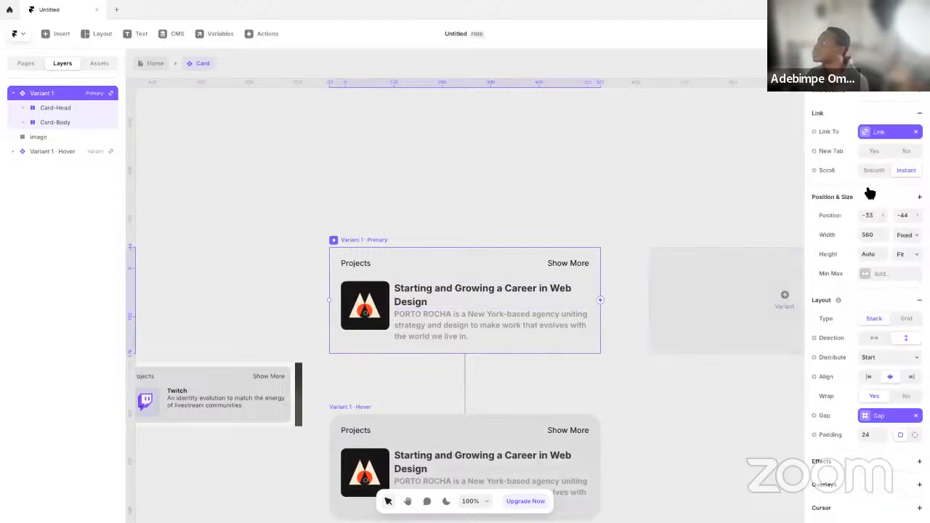
{"action": "left_click", "coordinate": [376, 306], "text": "super"}
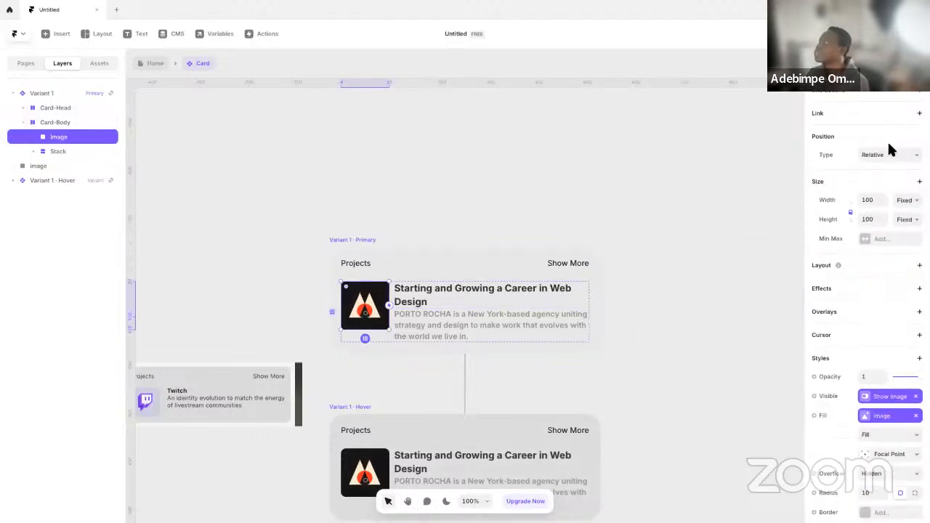
{"action": "type", "text": "80"}
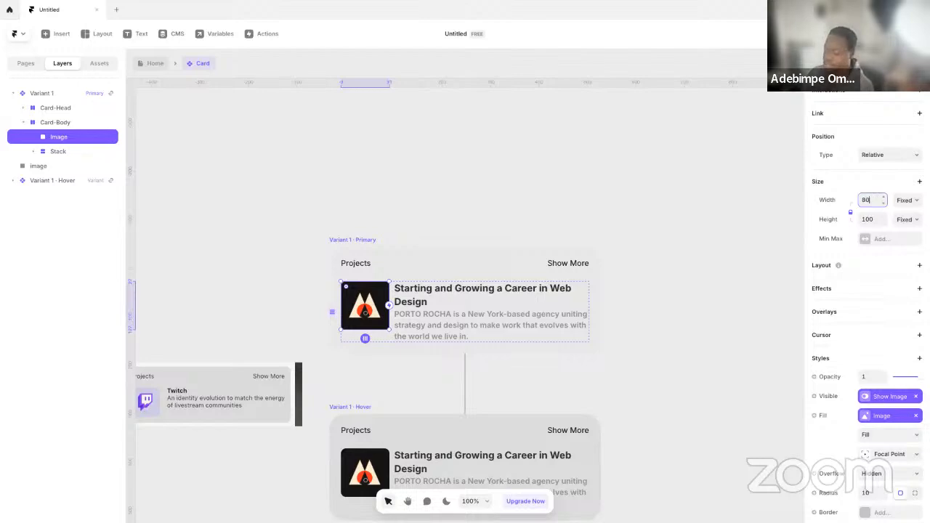
{"action": "key", "text": "Return"}
{"action": "left_click", "coordinate": [155, 64]}
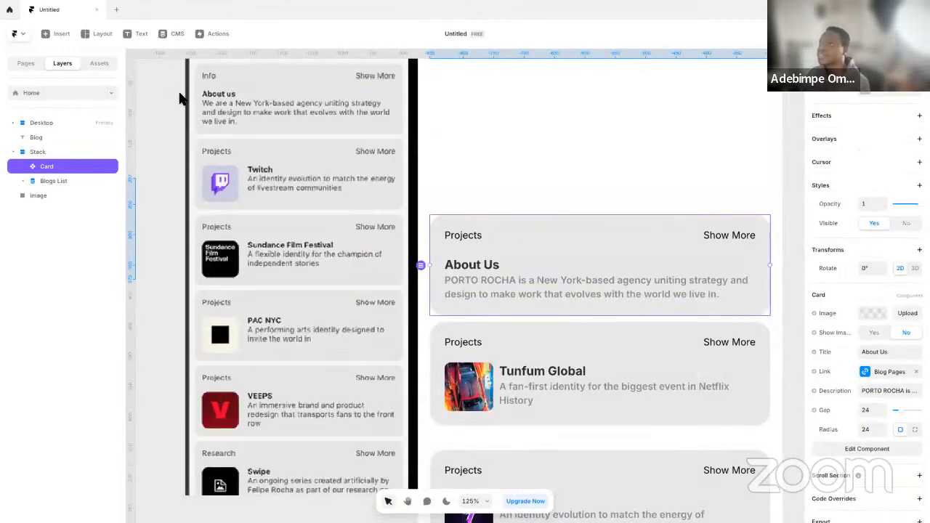
Edit the Body text style of the Card component's description to size 17 and return to the Home page
{"action": "scroll", "coordinate": [432, 217], "scroll_direction": "up", "scroll_amount": 1}
{"action": "scroll", "coordinate": [443, 223], "scroll_direction": "down", "scroll_amount": 1}
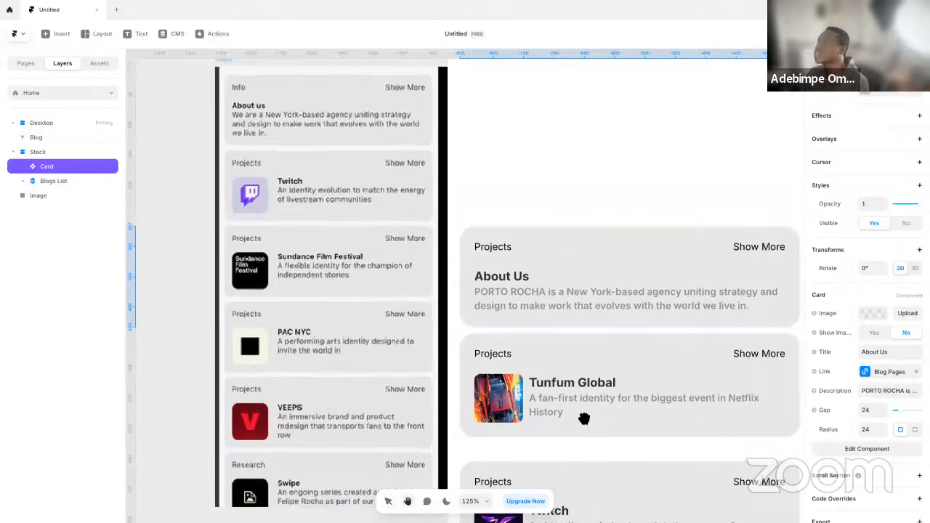
{"action": "scroll", "coordinate": [583, 419], "scroll_direction": "right", "scroll_amount": 3}
{"action": "scroll", "coordinate": [583, 420], "scroll_direction": "down", "scroll_amount": 1}
{"action": "double_click", "coordinate": [497, 279]}
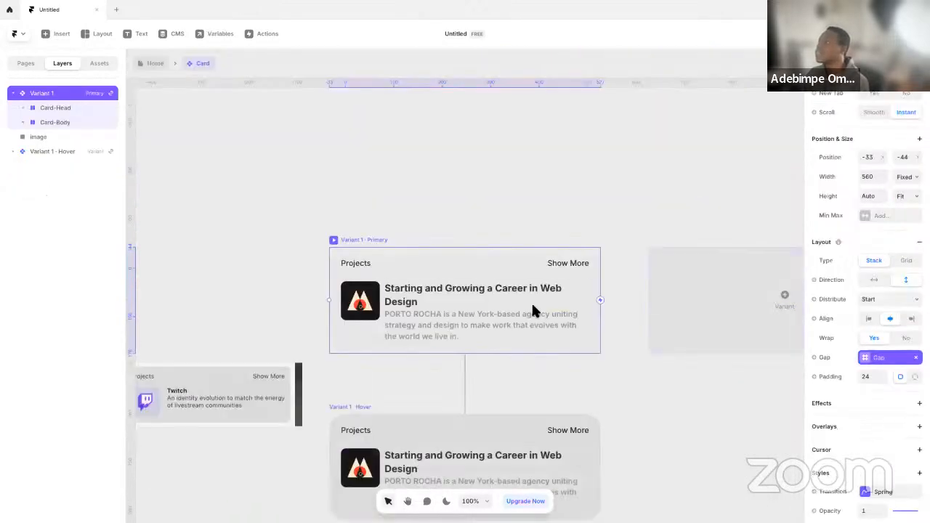
{"action": "left_click", "coordinate": [465, 329]}
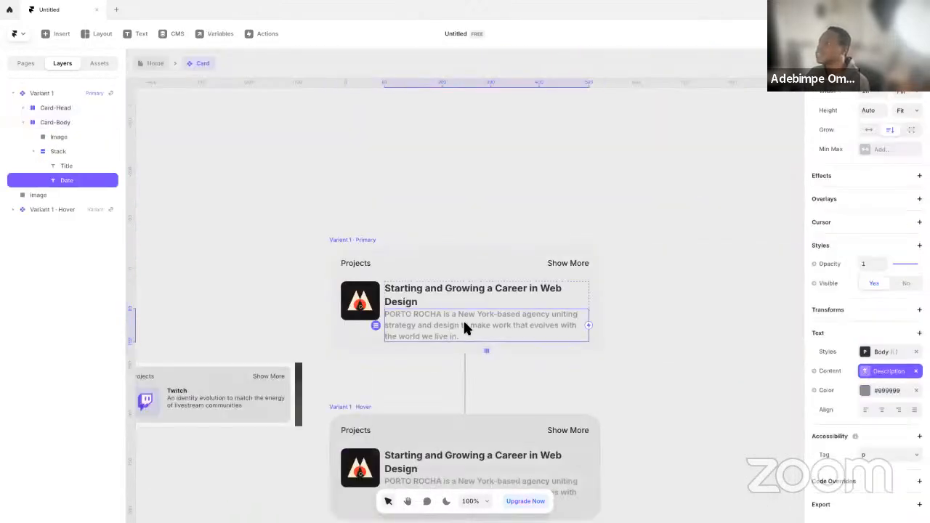
{"action": "left_click", "coordinate": [876, 354]}
{"action": "left_click", "coordinate": [780, 502]}
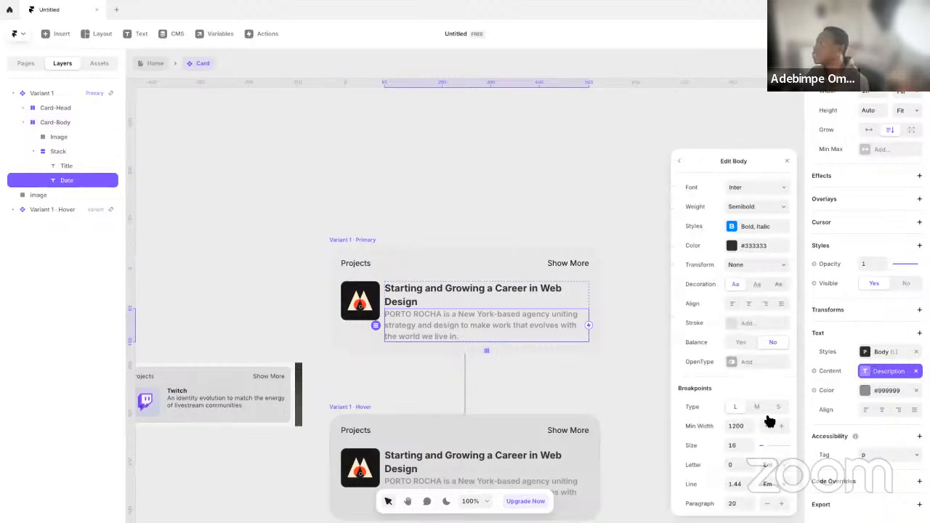
{"action": "left_click", "coordinate": [742, 445]}
{"action": "type", "text": "17"}
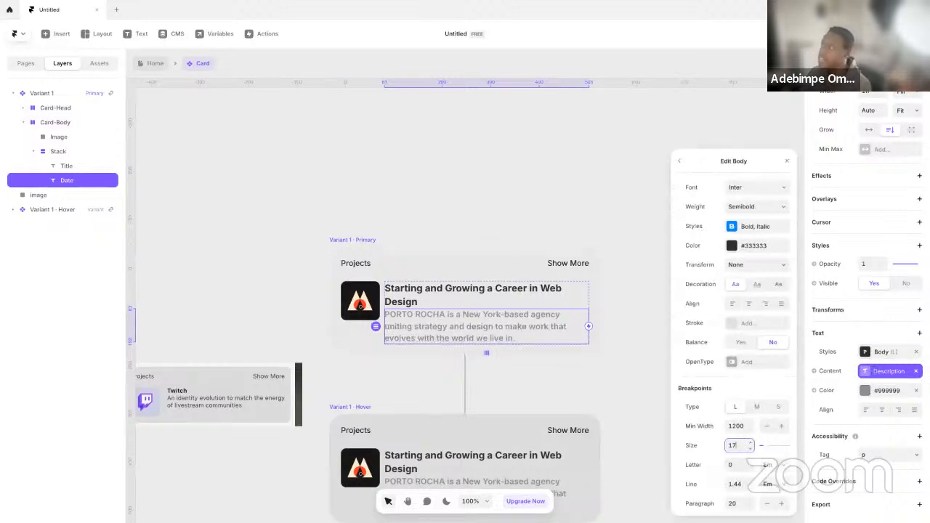
{"action": "left_click", "coordinate": [155, 63]}
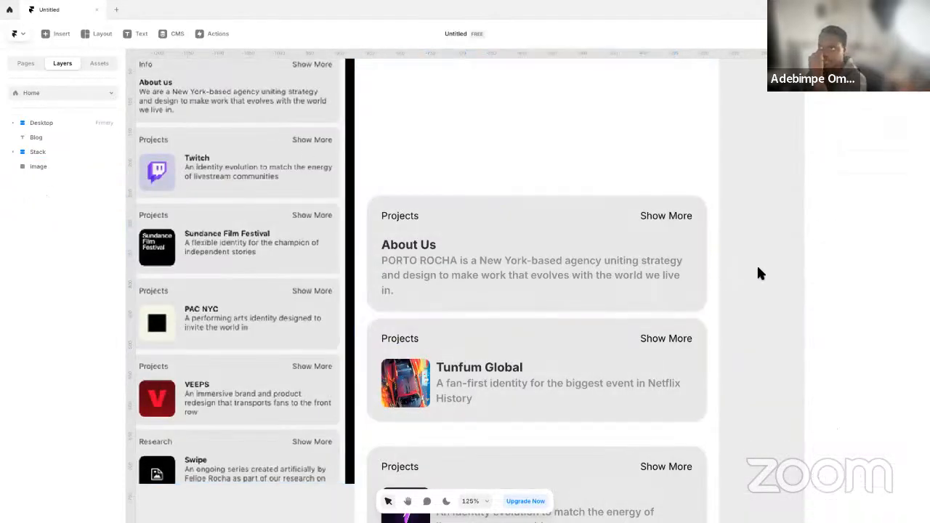
Assign the existing Gap variable to the gap of Card-Body in the Card component's Variant 1 and return to the Home page
{"action": "double_click", "coordinate": [548, 266]}
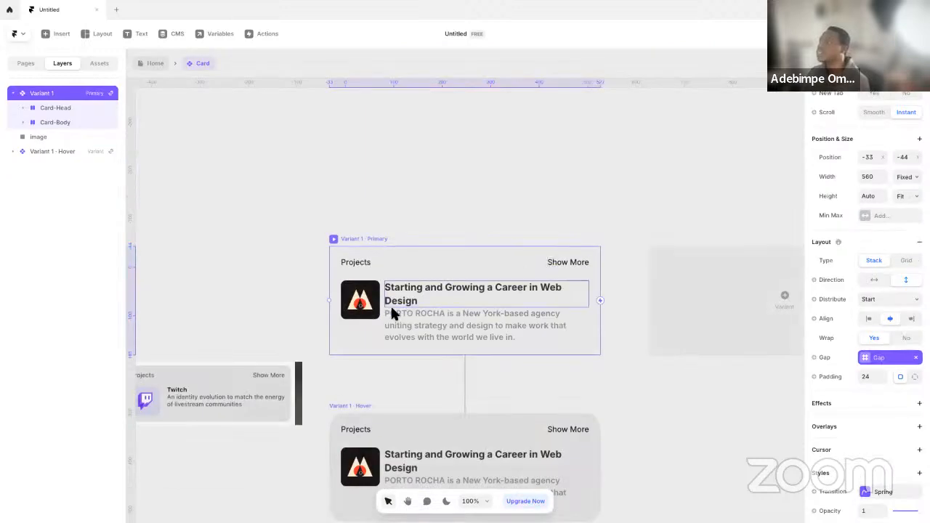
{"action": "left_click", "coordinate": [384, 299]}
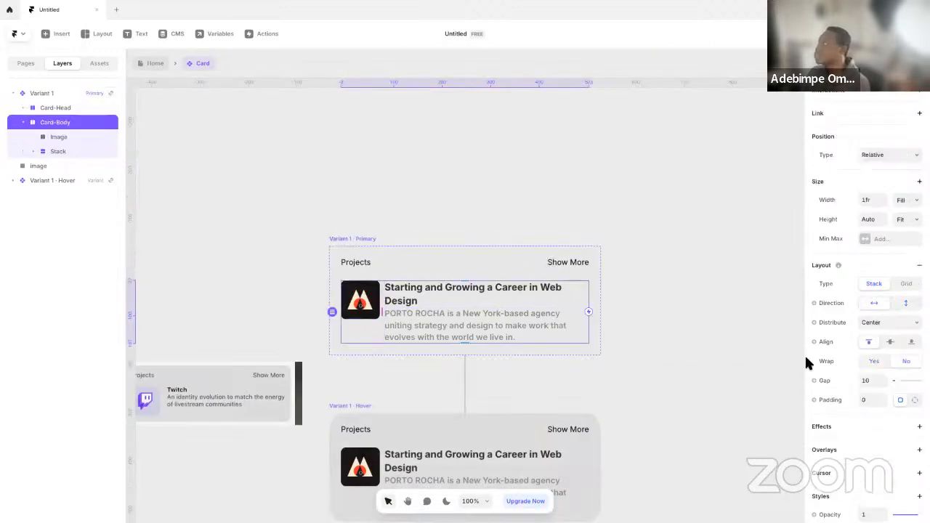
{"action": "left_click", "coordinate": [829, 382]}
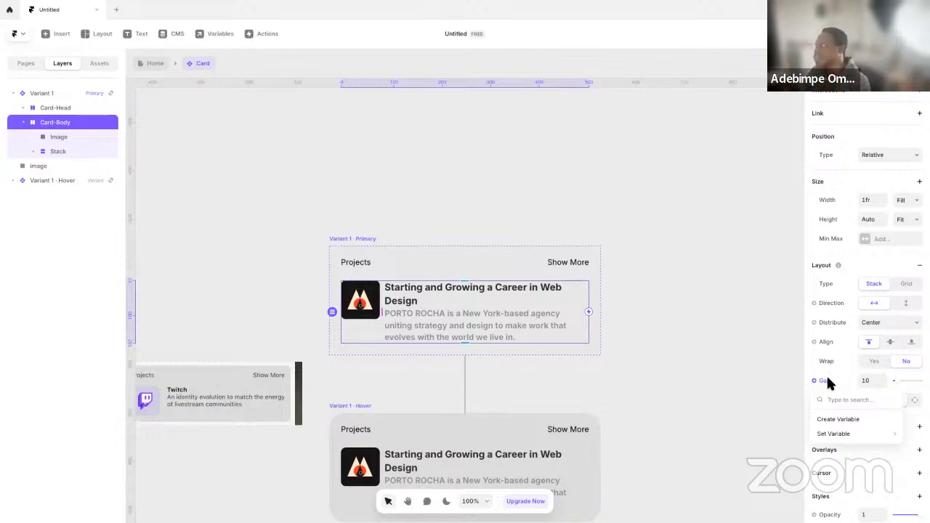
{"action": "mouse_move", "coordinate": [851, 434]}
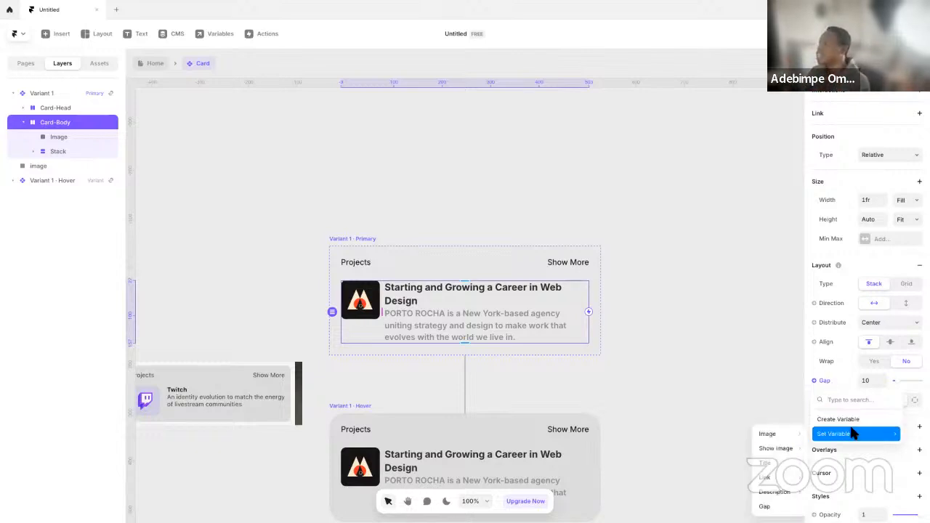
{"action": "left_click", "coordinate": [770, 507]}
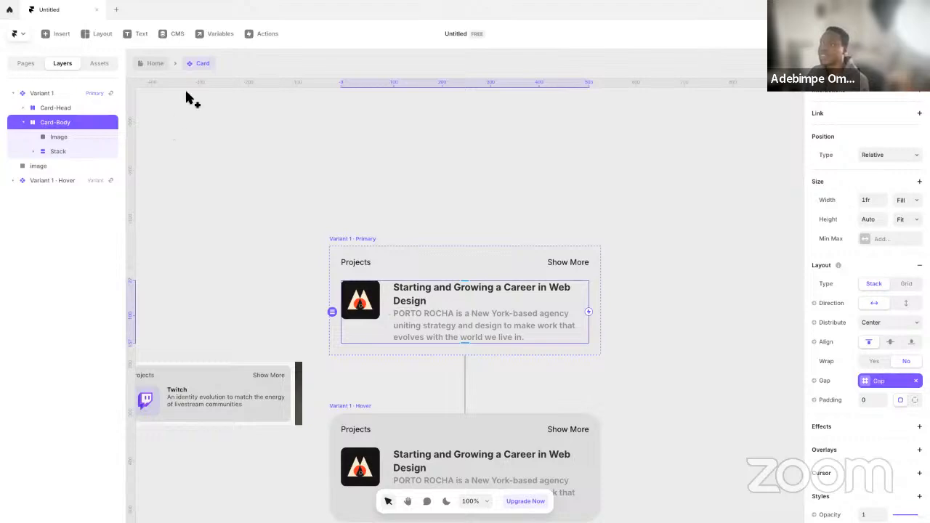
{"action": "left_click", "coordinate": [157, 65]}
Compare the sidebar cards with the reference image and inspect the About Us Card's properties
{"action": "left_click", "coordinate": [744, 350]}
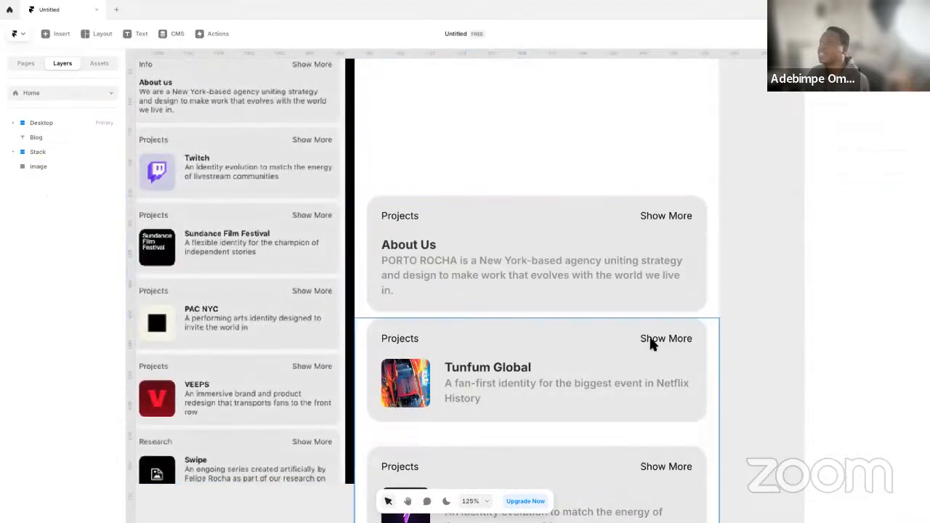
{"action": "scroll", "coordinate": [656, 338], "scroll_direction": "left", "scroll_amount": 2}
{"action": "scroll", "coordinate": [655, 338], "scroll_direction": "left", "scroll_amount": 4}
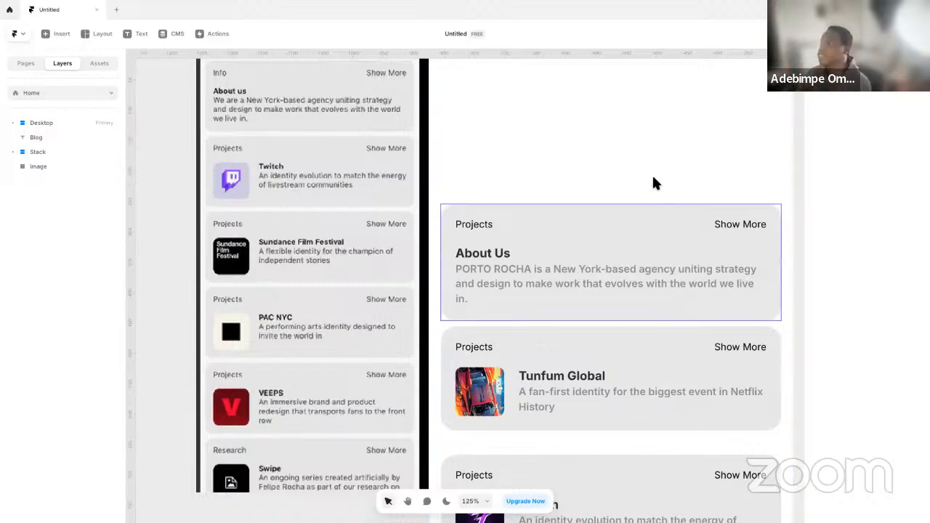
{"action": "scroll", "coordinate": [583, 197], "scroll_direction": "right", "scroll_amount": 2}
{"action": "scroll", "coordinate": [582, 201], "scroll_direction": "down", "scroll_amount": 5}
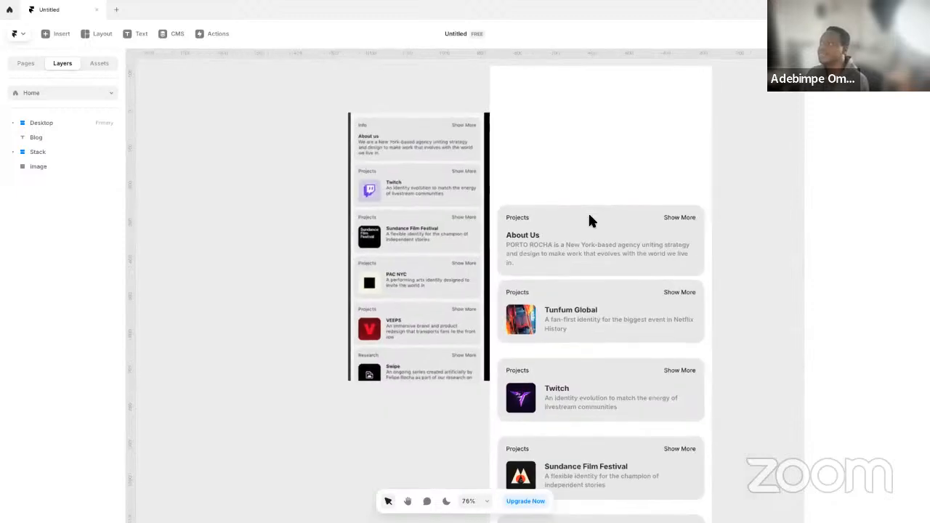
{"action": "left_click_drag", "start_coordinate": [739, 231], "coordinate": [621, 301]}
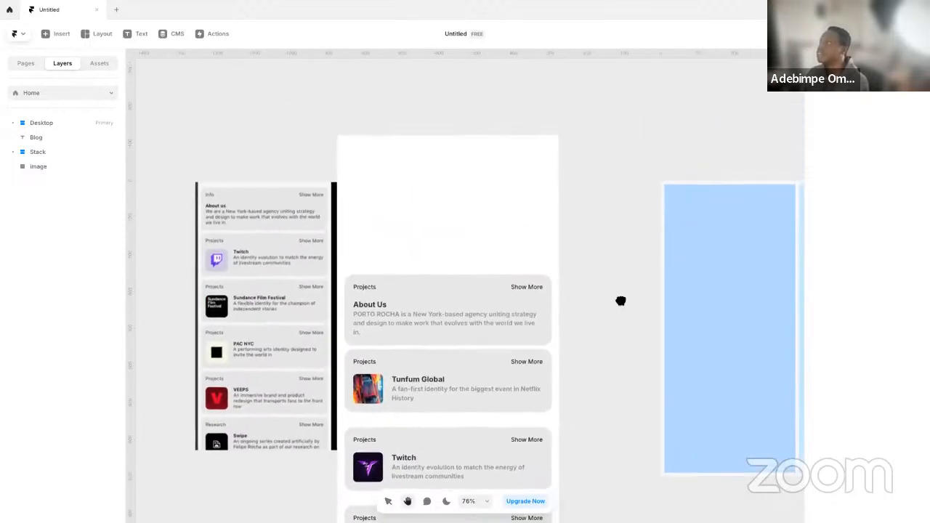
{"action": "left_click", "coordinate": [342, 126]}
{"action": "left_click", "coordinate": [399, 302]}
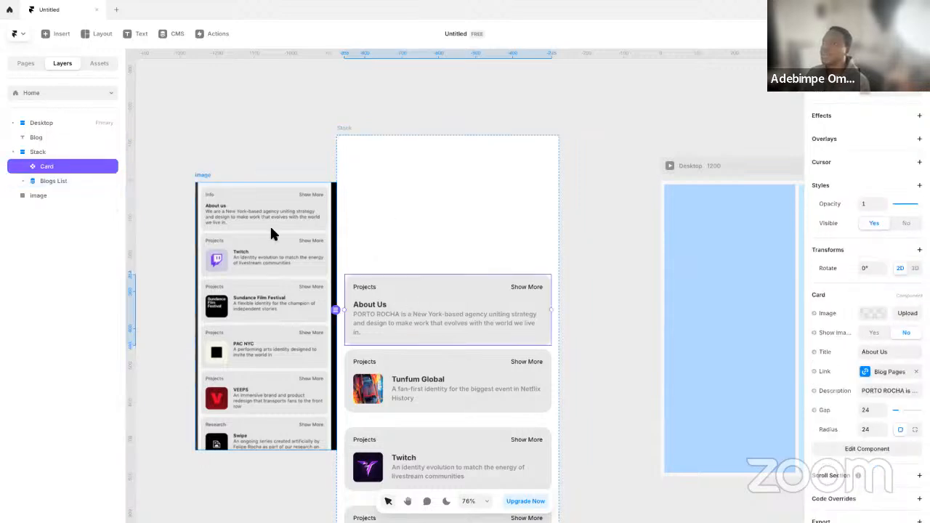
{"action": "scroll", "coordinate": [901, 407], "scroll_direction": "down", "scroll_amount": 1}
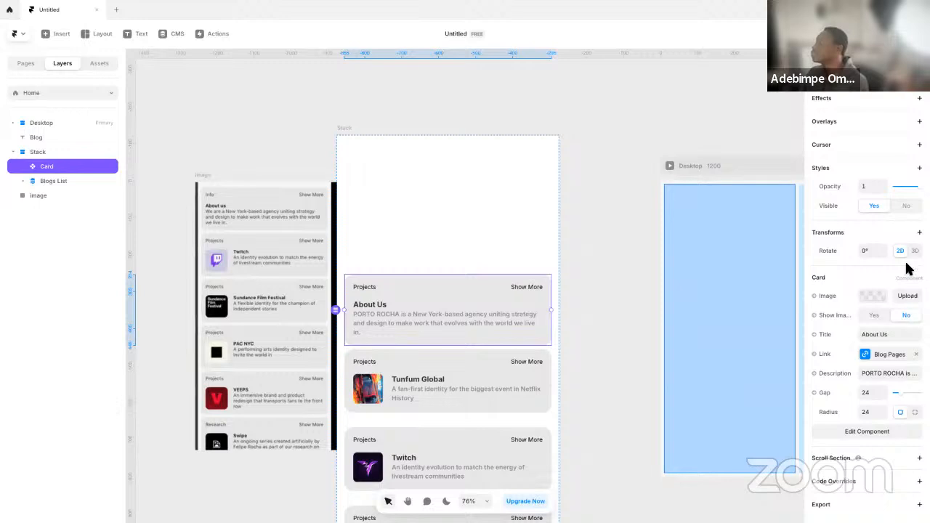
{"action": "scroll", "coordinate": [908, 218], "scroll_direction": "up", "scroll_amount": 3}
{"action": "left_click", "coordinate": [569, 211]}
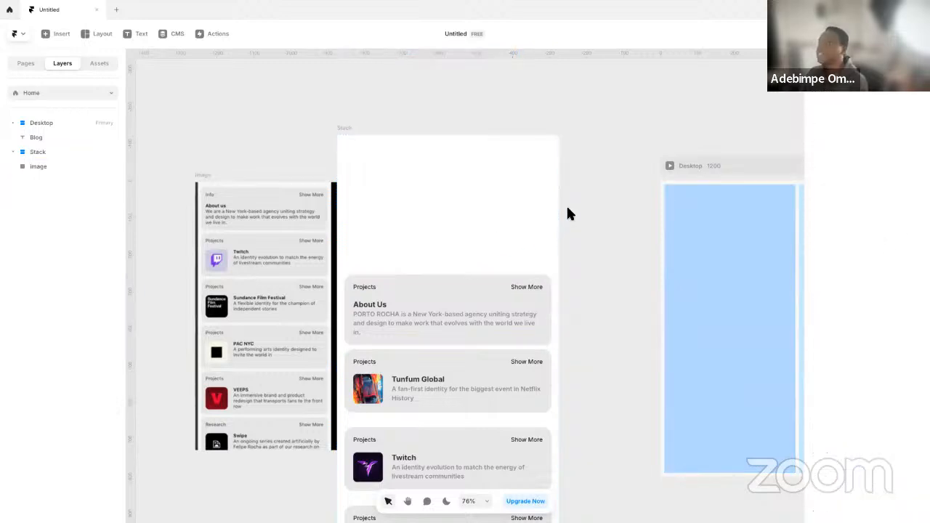
{"action": "scroll", "coordinate": [603, 314], "scroll_direction": "down", "scroll_amount": 2}
{"action": "left_click", "coordinate": [478, 291]}
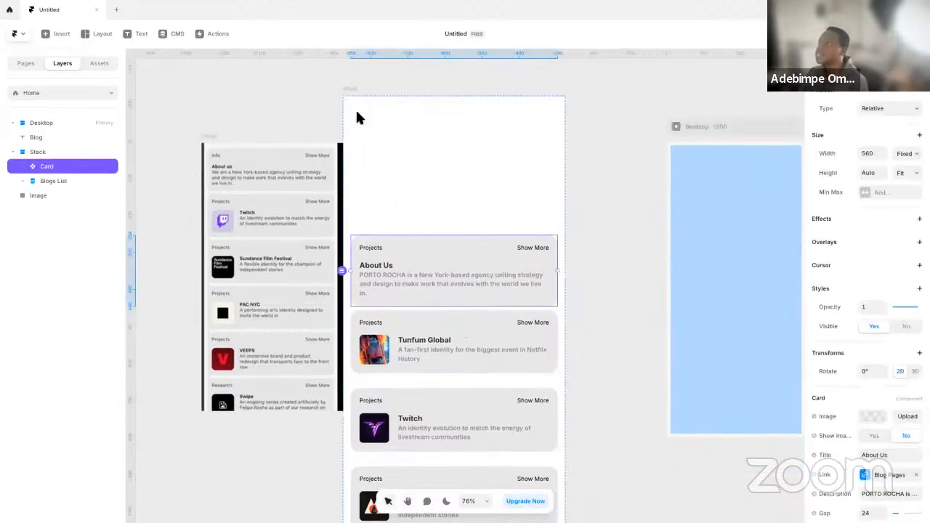
Remove the white fill of the Stack holding the cards and set both its height and width to Fit Content
{"action": "left_click", "coordinate": [354, 87]}
{"action": "scroll", "coordinate": [901, 348], "scroll_direction": "down", "scroll_amount": 4}
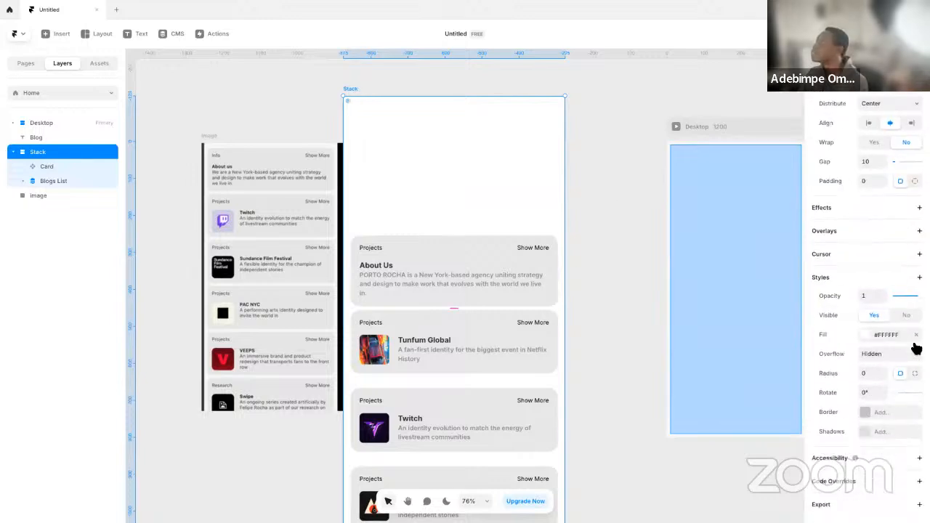
{"action": "left_click", "coordinate": [916, 334]}
{"action": "scroll", "coordinate": [888, 312], "scroll_direction": "up", "scroll_amount": 2}
{"action": "left_click", "coordinate": [907, 234]}
{"action": "left_click", "coordinate": [907, 171]}
{"action": "left_click", "coordinate": [907, 199]}
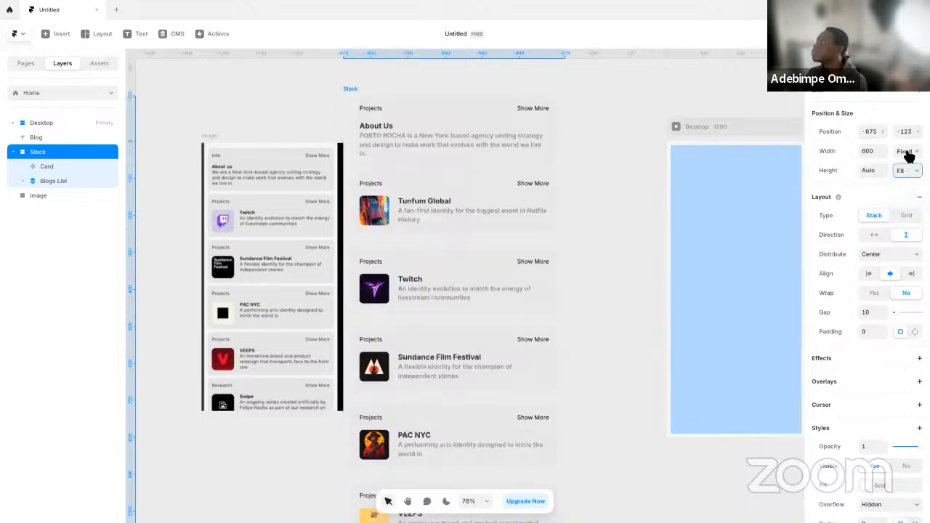
{"action": "left_click", "coordinate": [911, 156]}
{"action": "left_click", "coordinate": [900, 182]}
{"action": "left_click", "coordinate": [623, 211]}
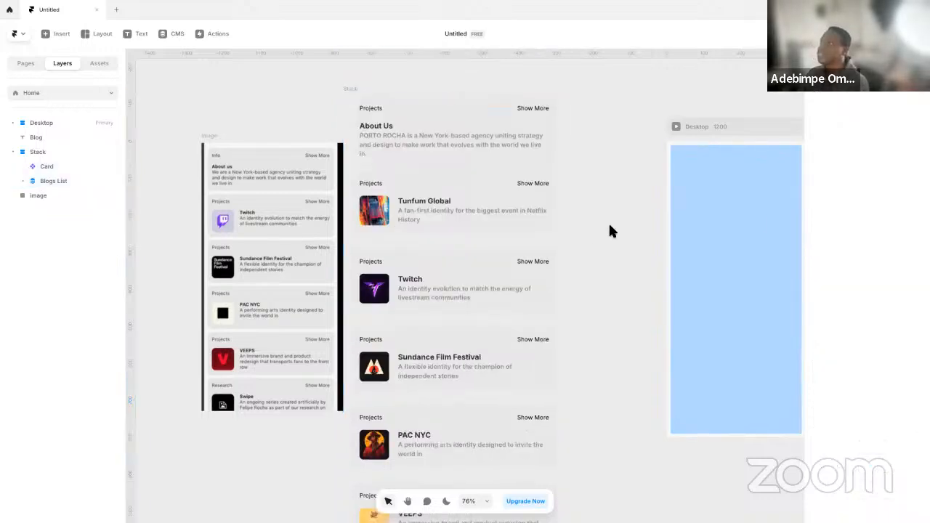
Set the gap to 12 on both the Stack and the Blogs List inside it
{"action": "scroll", "coordinate": [585, 283], "scroll_direction": "up", "scroll_amount": 1}
{"action": "scroll", "coordinate": [531, 254], "scroll_direction": "up", "scroll_amount": 5}
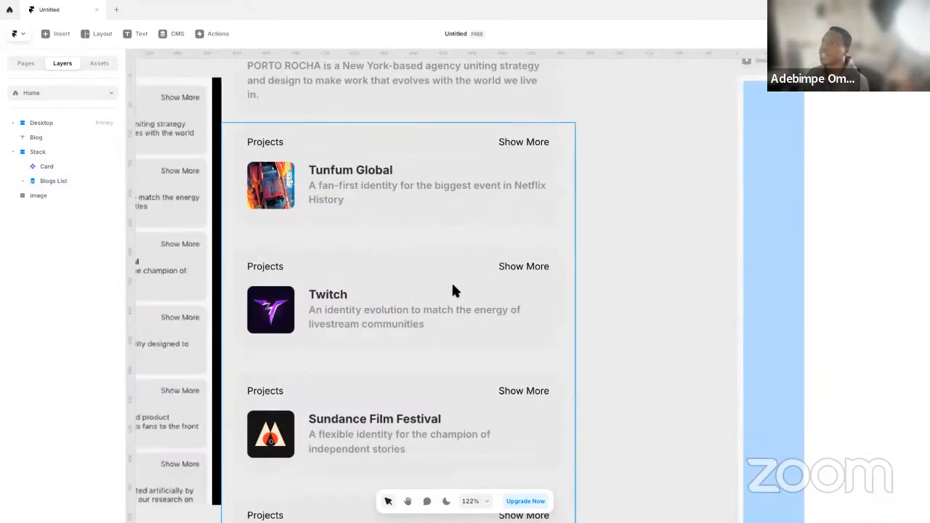
{"action": "scroll", "coordinate": [508, 284], "scroll_direction": "left", "scroll_amount": 2}
{"action": "scroll", "coordinate": [470, 264], "scroll_direction": "left", "scroll_amount": 5}
{"action": "scroll", "coordinate": [436, 248], "scroll_direction": "up", "scroll_amount": 1}
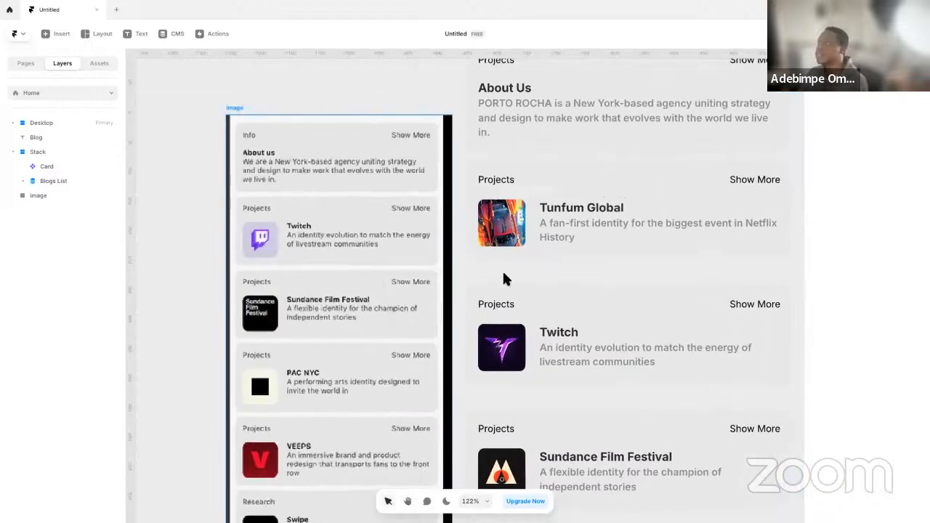
{"action": "scroll", "coordinate": [453, 277], "scroll_direction": "right", "scroll_amount": 6}
{"action": "scroll", "coordinate": [453, 276], "scroll_direction": "up", "scroll_amount": 6}
{"action": "left_click", "coordinate": [489, 327]}
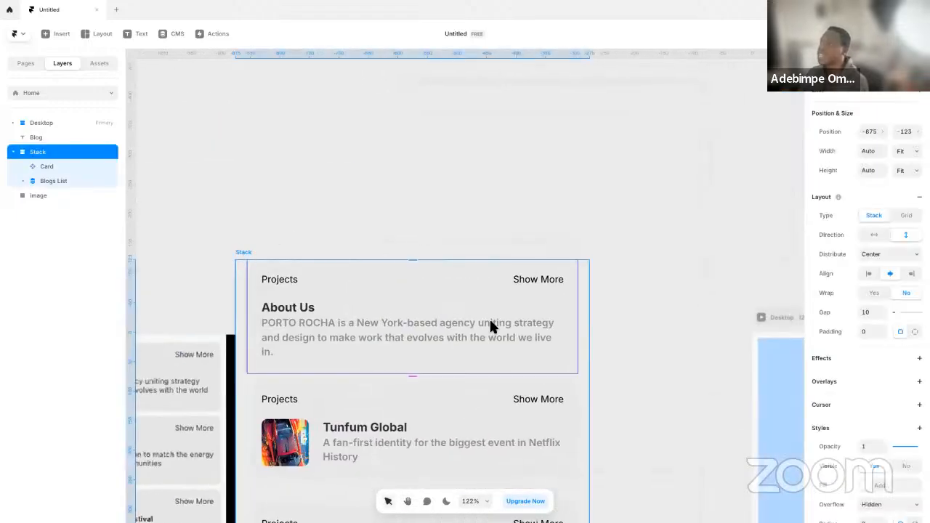
{"action": "left_click", "coordinate": [867, 312]}
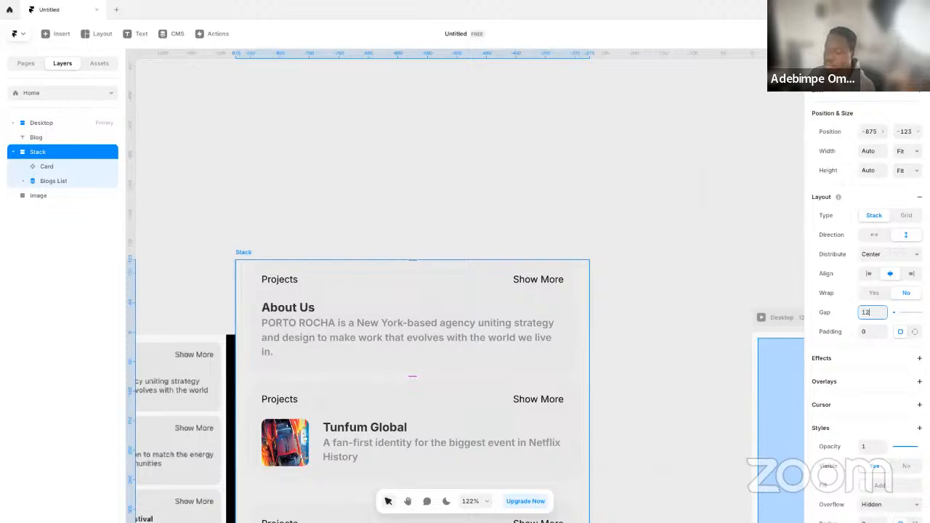
{"action": "left_click", "coordinate": [63, 178]}
{"action": "scroll", "coordinate": [890, 363], "scroll_direction": "down", "scroll_amount": 5}
{"action": "left_click", "coordinate": [876, 273]}
{"action": "type", "text": "12"}
{"action": "left_click", "coordinate": [630, 406]}
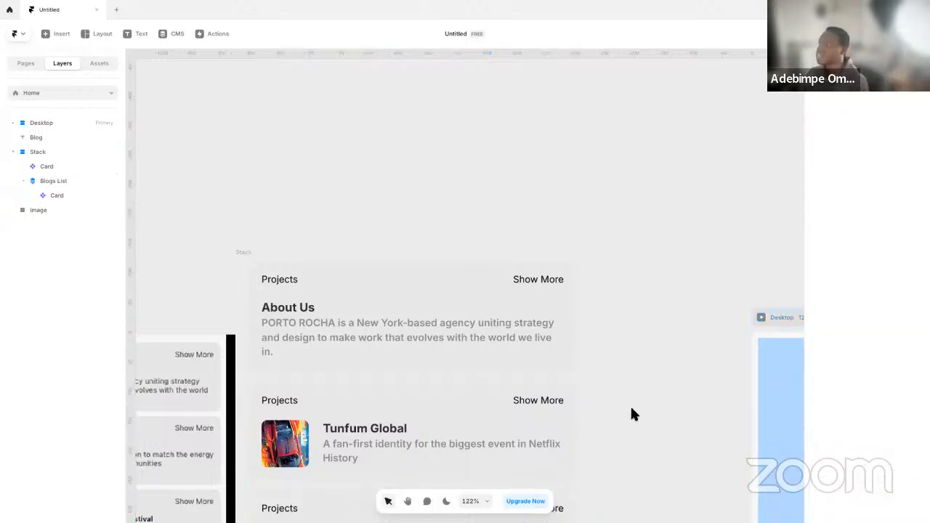
Compare the spacing and padding of the sidebar cards with the reference image
{"action": "scroll", "coordinate": [631, 401], "scroll_direction": "down", "scroll_amount": 15}
{"action": "scroll", "coordinate": [638, 426], "scroll_direction": "up", "scroll_amount": 10}
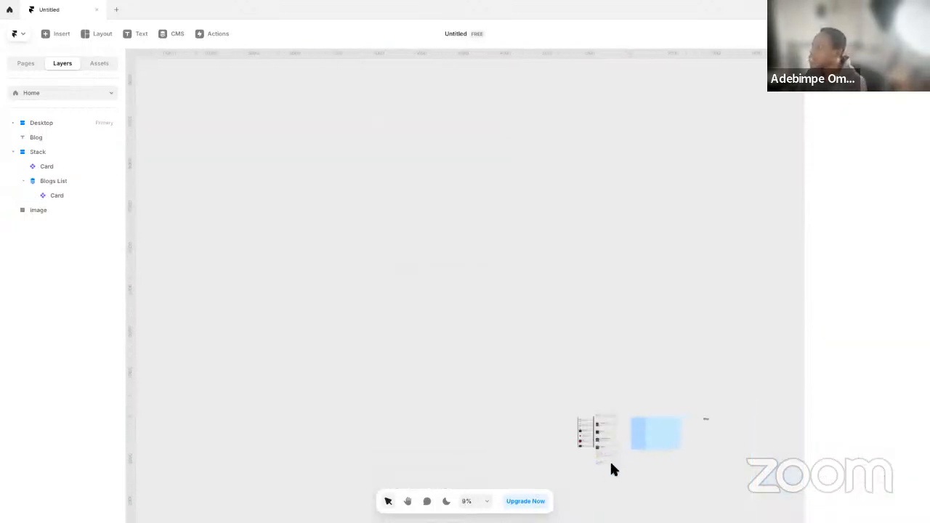
{"action": "scroll", "coordinate": [567, 366], "scroll_direction": "up", "scroll_amount": 5}
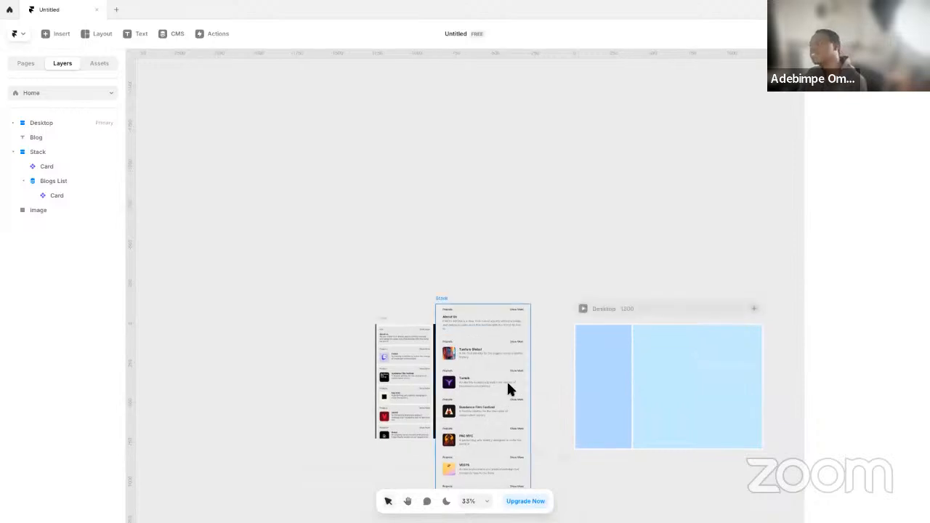
{"action": "left_click_drag", "start_coordinate": [563, 384], "coordinate": [521, 308]}
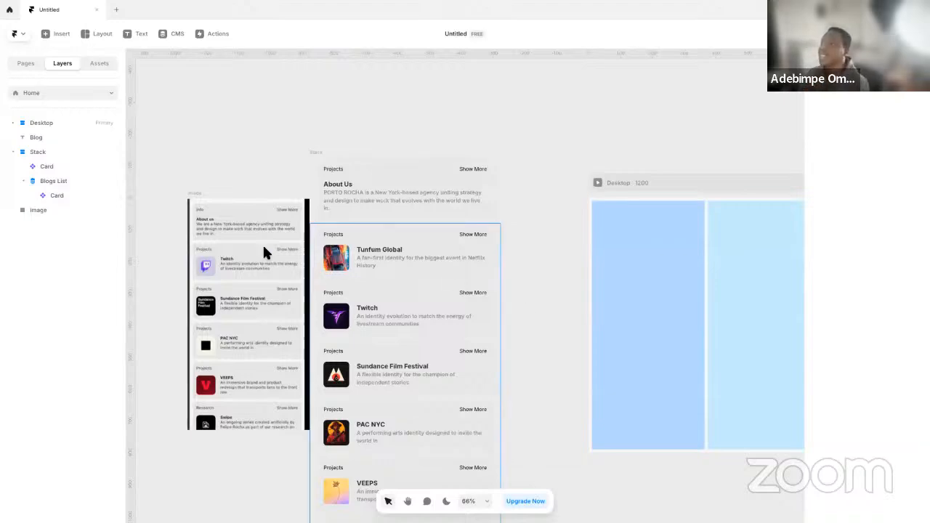
{"action": "scroll", "coordinate": [353, 272], "scroll_direction": "down", "scroll_amount": 5}
{"action": "left_click_drag", "start_coordinate": [552, 225], "coordinate": [596, 368]}
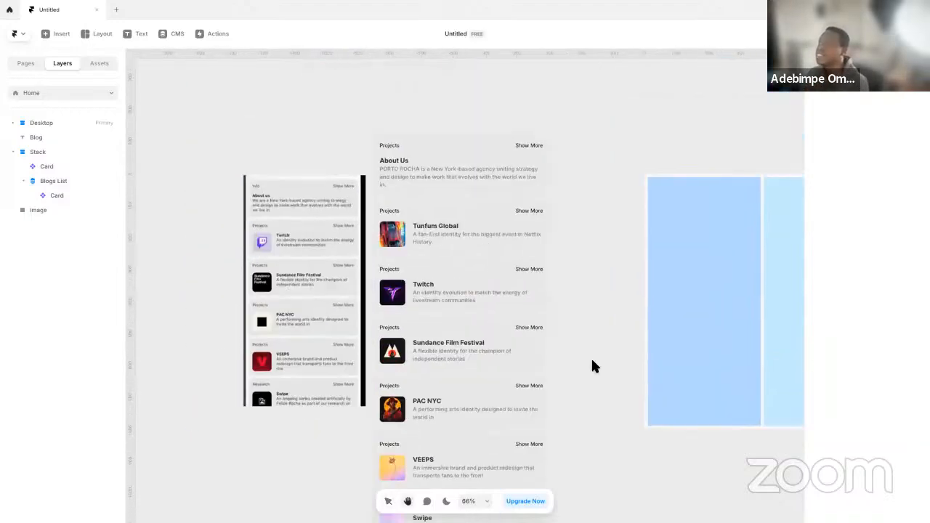
{"action": "scroll", "coordinate": [388, 320], "scroll_direction": "down", "scroll_amount": 5}
{"action": "scroll", "coordinate": [392, 311], "scroll_direction": "up", "scroll_amount": 10}
{"action": "left_click_drag", "start_coordinate": [400, 253], "coordinate": [517, 378]}
{"action": "left_click_drag", "start_coordinate": [272, 377], "coordinate": [509, 390]}
{"action": "left_click_drag", "start_coordinate": [226, 374], "coordinate": [519, 392]}
{"action": "left_click_drag", "start_coordinate": [623, 412], "coordinate": [175, 345]}
{"action": "scroll", "coordinate": [491, 335], "scroll_direction": "down", "scroll_amount": 5}
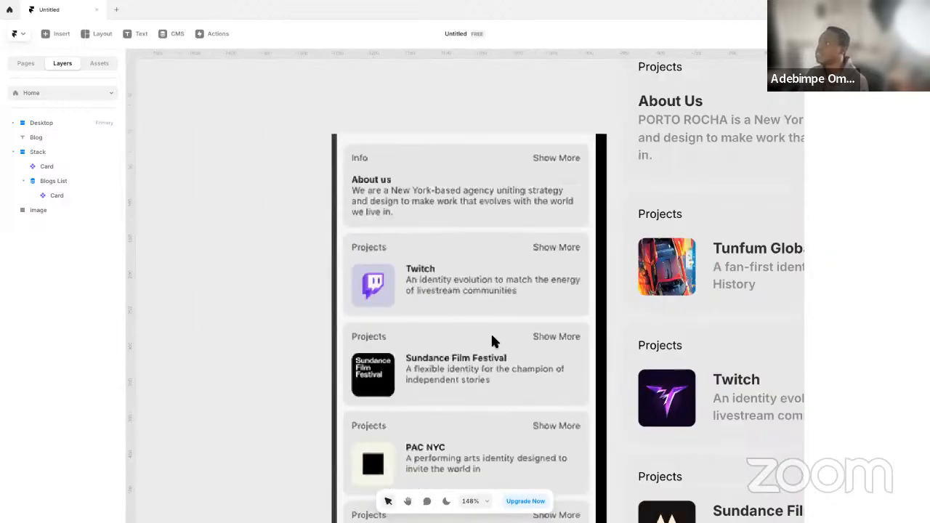
Open the Card component, set Variant 1's padding to 16 and return to the Home page
{"action": "left_click_drag", "start_coordinate": [760, 145], "coordinate": [455, 232]}
{"action": "double_click", "coordinate": [461, 222]}
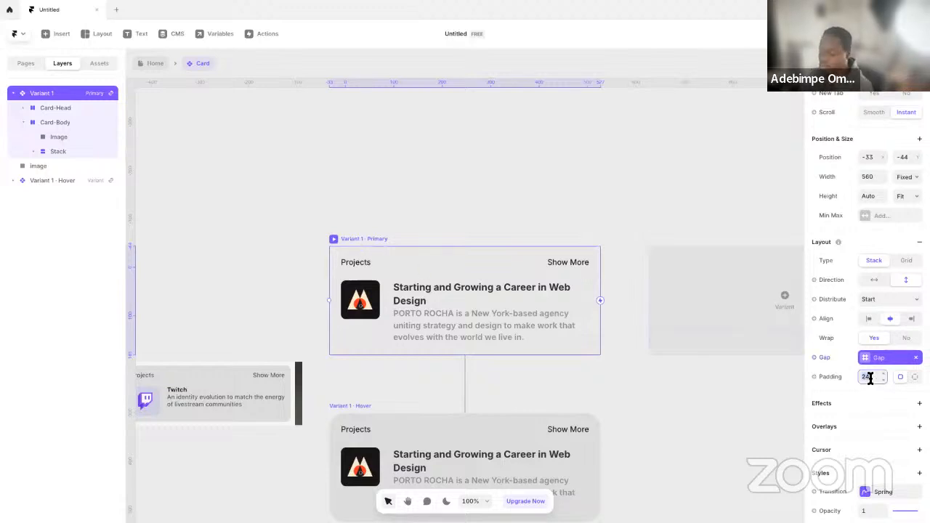
{"action": "type", "text": "16"}
{"action": "key", "text": "Return"}
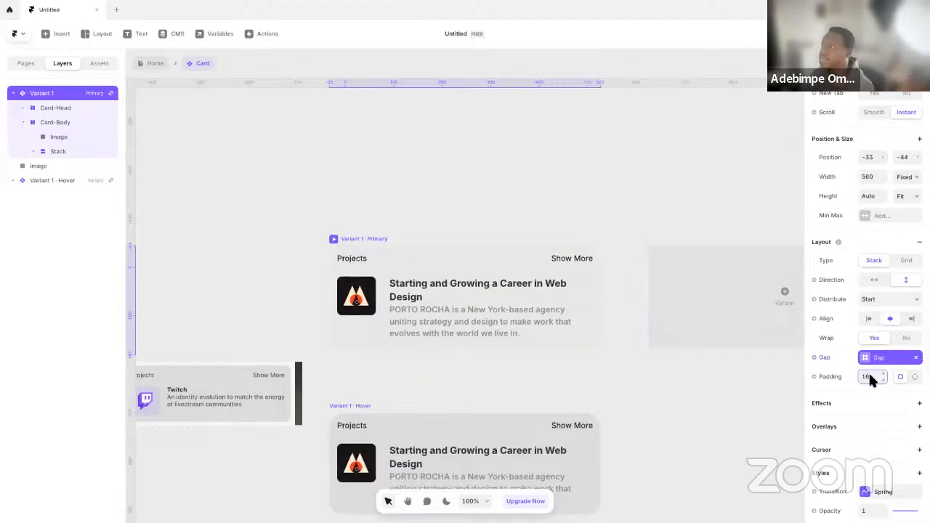
{"action": "scroll", "coordinate": [858, 437], "scroll_direction": "down", "scroll_amount": 3}
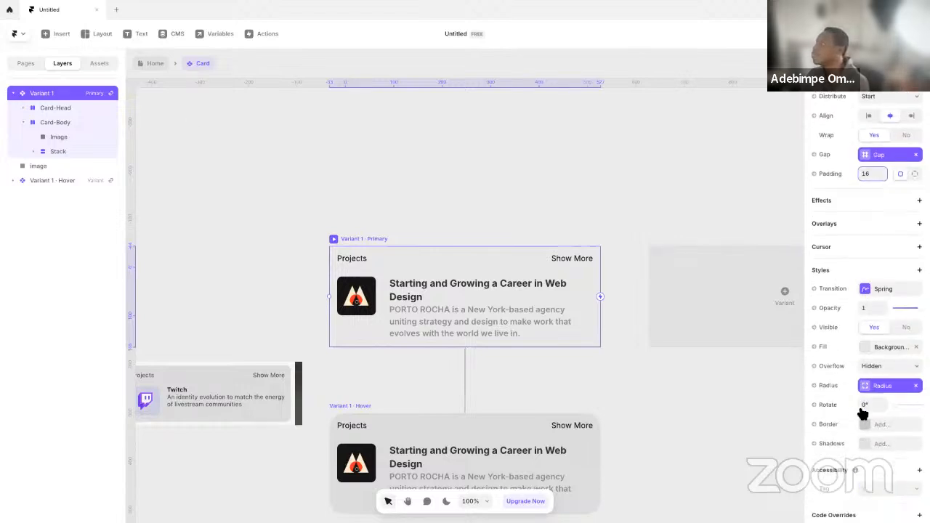
{"action": "left_click", "coordinate": [153, 63]}
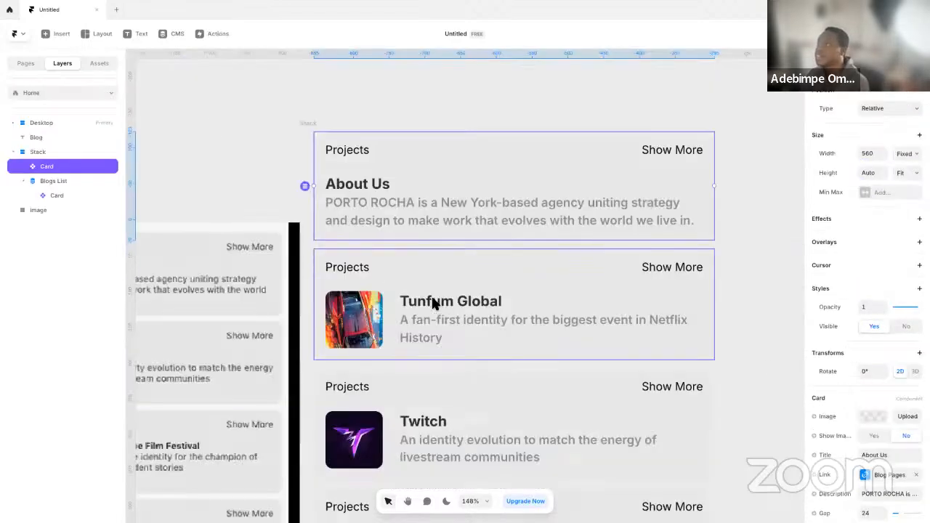
Set the radius to 20 on the About Us Card and on the Card in the Blogs List
{"action": "scroll", "coordinate": [873, 437], "scroll_direction": "down", "scroll_amount": 2}
{"action": "left_click", "coordinate": [875, 413]}
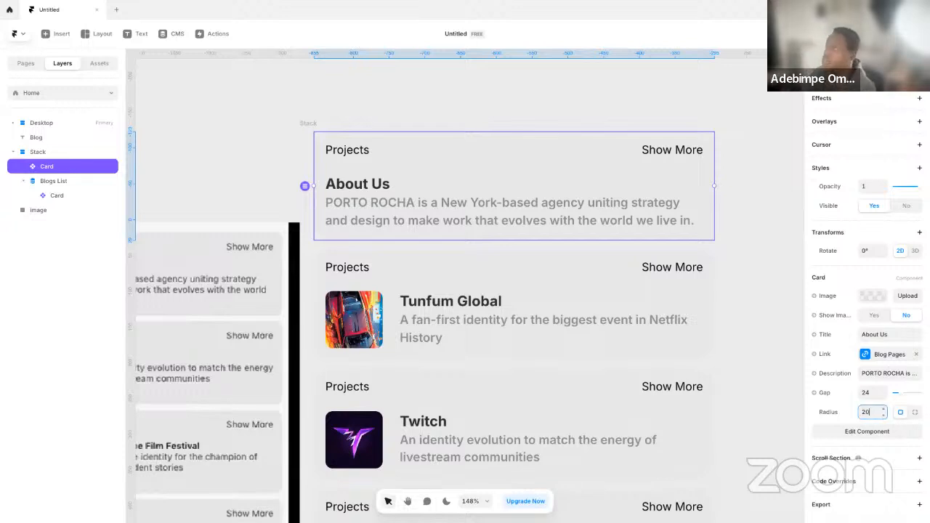
{"action": "left_click", "coordinate": [570, 337]}
{"action": "left_click", "coordinate": [872, 450]}
{"action": "type", "text": "20"}
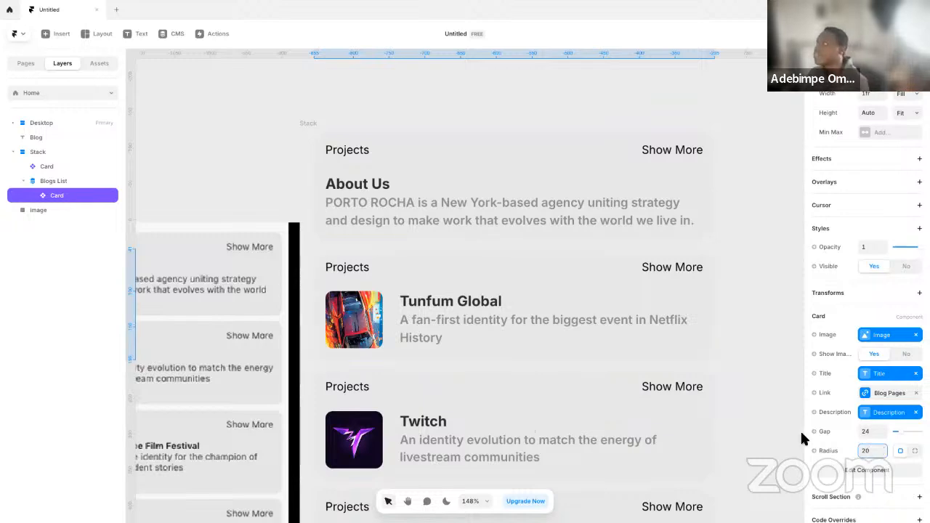
{"action": "left_click", "coordinate": [761, 393]}
Try to place the Stack of cards inside the Desktop frame's sidebar column
{"action": "scroll", "coordinate": [762, 393], "scroll_direction": "down", "scroll_amount": 3}
{"action": "scroll", "coordinate": [644, 354], "scroll_direction": "up", "scroll_amount": 3}
{"action": "scroll", "coordinate": [643, 354], "scroll_direction": "down", "scroll_amount": 8}
{"action": "scroll", "coordinate": [640, 376], "scroll_direction": "down", "scroll_amount": 1}
{"action": "left_click", "coordinate": [367, 182]}
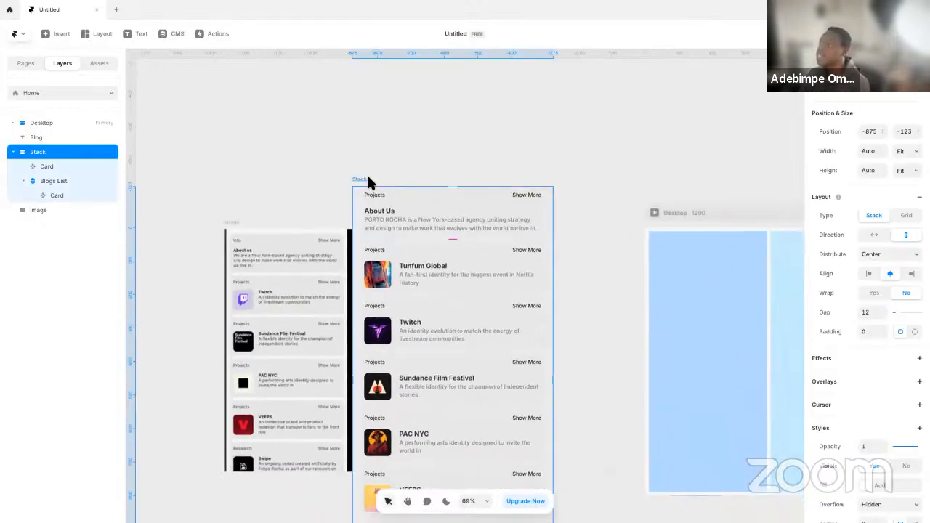
{"action": "left_click_drag", "start_coordinate": [368, 182], "coordinate": [671, 284]}
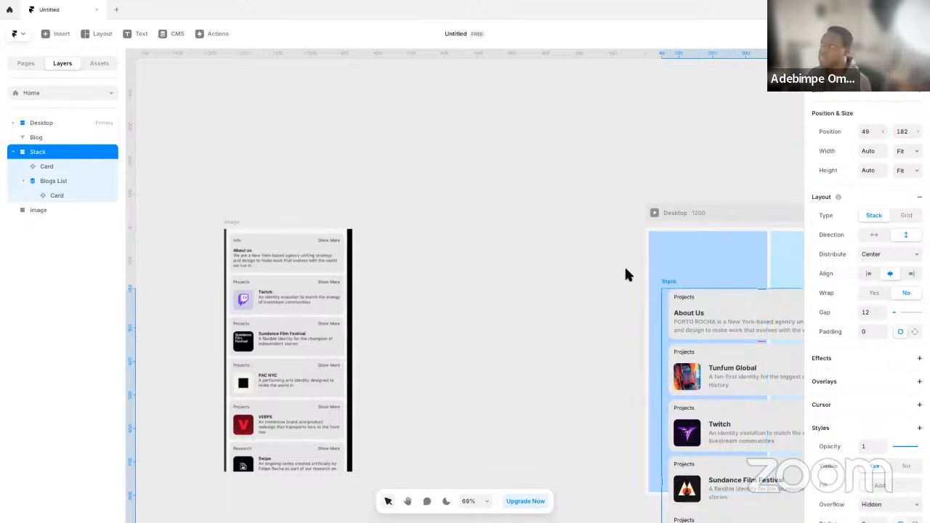
Rename the Stack as List and cut it from the canvas
{"action": "double_click", "coordinate": [62, 157]}
{"action": "type", "text": "L"}
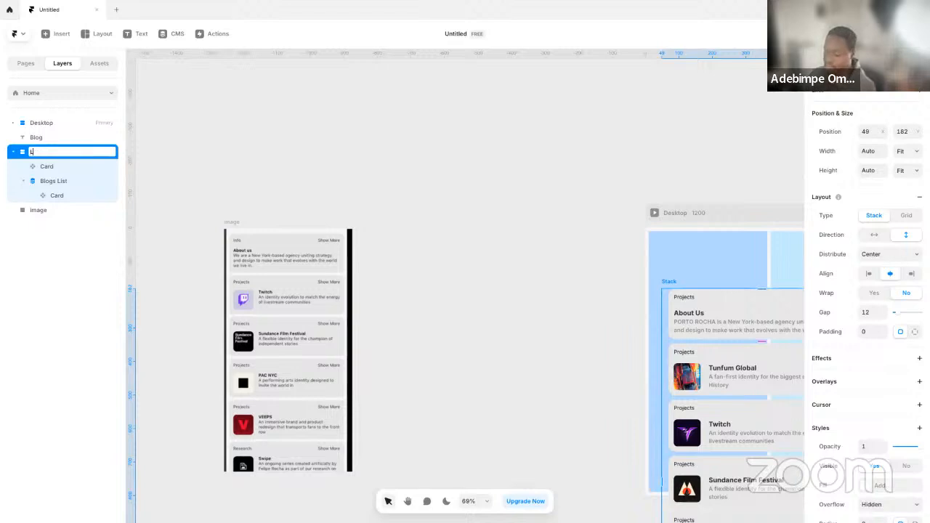
{"action": "type", "text": "ist"}
{"action": "key", "text": "Return"}
{"action": "key", "text": "Delete"}
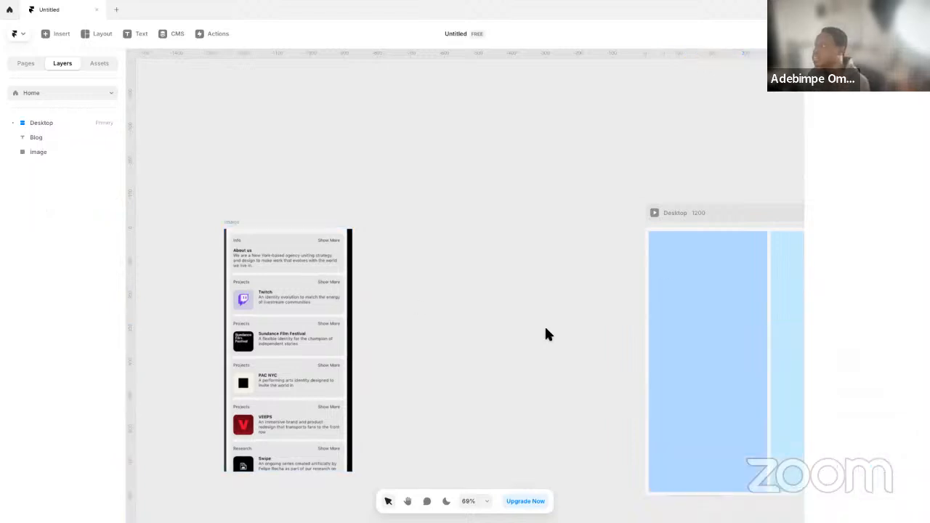
Rename the first Frame in MainWrapper as SideWrapper and paste the cut List into it
{"action": "left_click", "coordinate": [710, 314]}
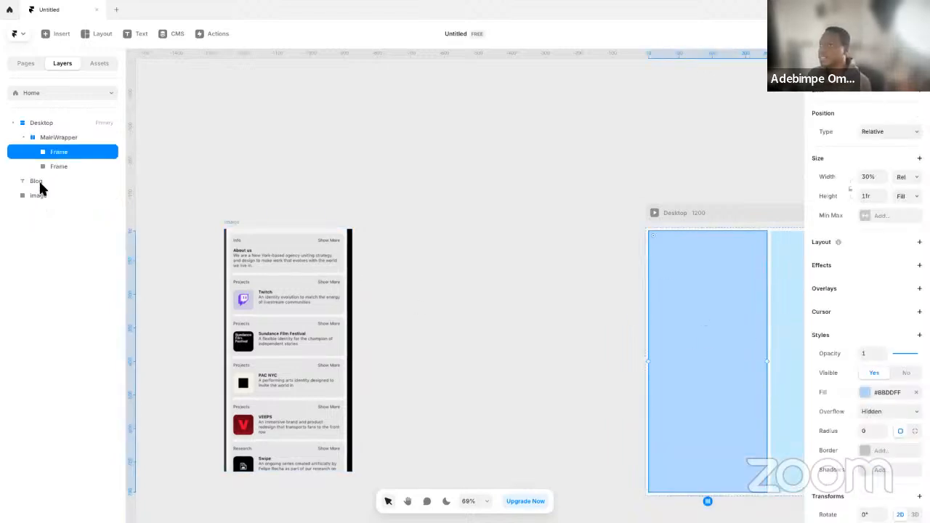
{"action": "double_click", "coordinate": [92, 152]}
{"action": "type", "text": "Le"}
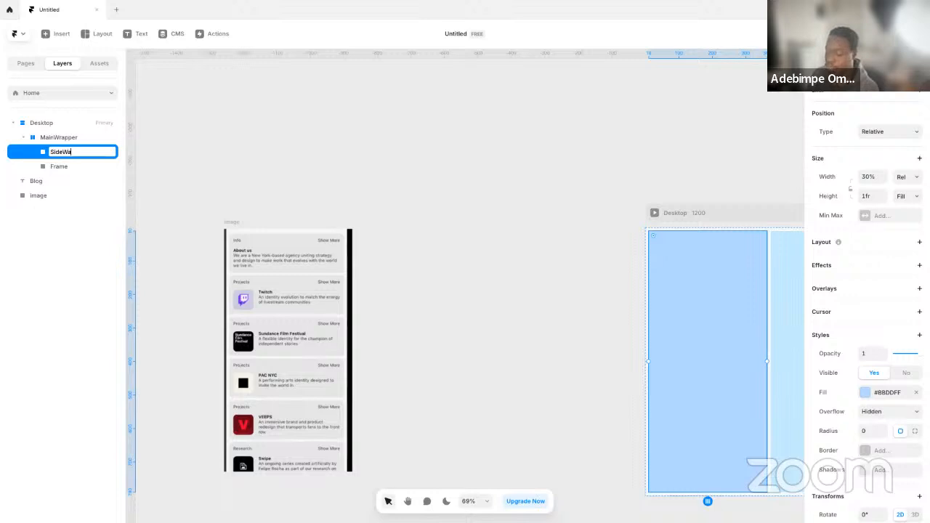
{"action": "type", "text": "deWrapper"}
{"action": "key", "text": "Return"}
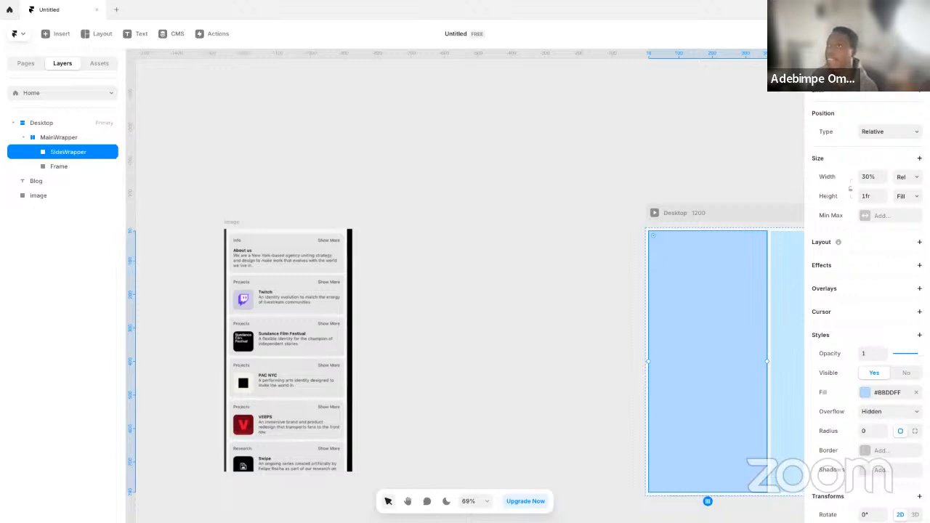
{"action": "key", "text": "ctrl+v"}
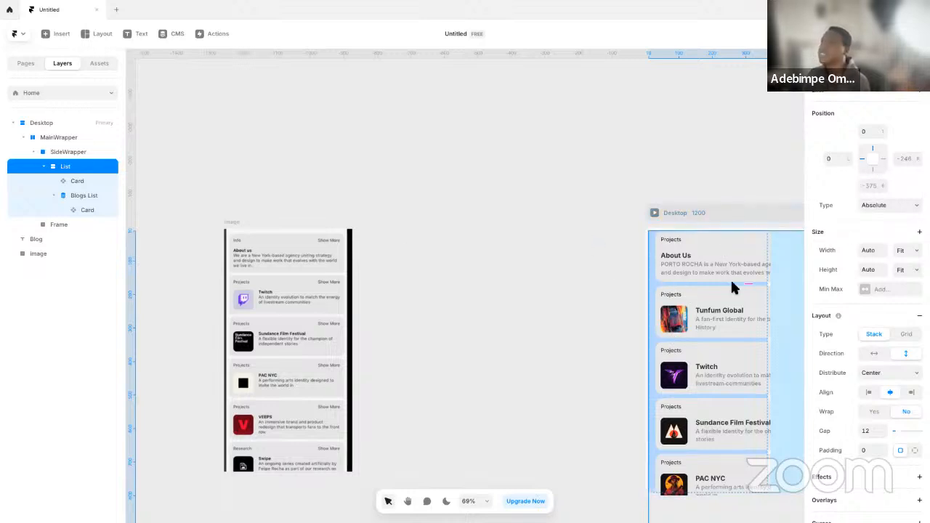
Check the position type options of List and give SideWrapper a vertical stack layout
{"action": "left_click", "coordinate": [884, 208]}
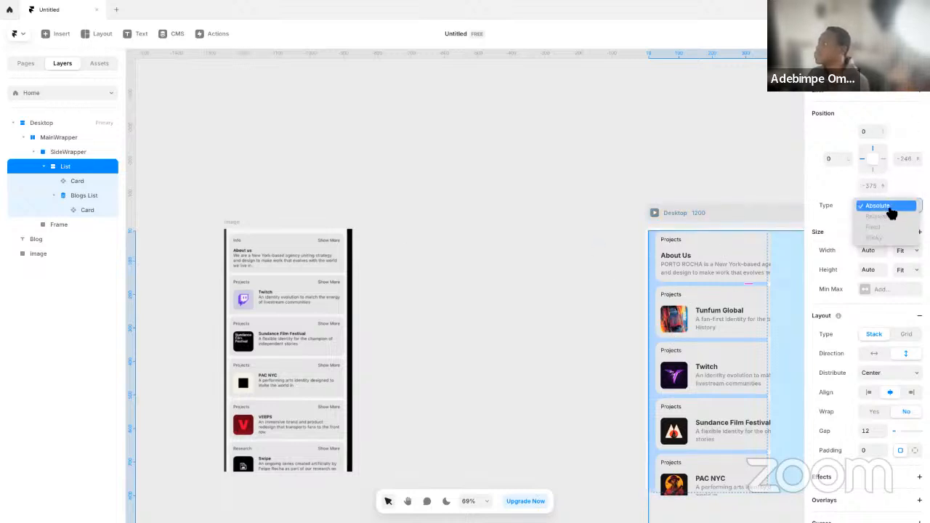
{"action": "left_click", "coordinate": [839, 209]}
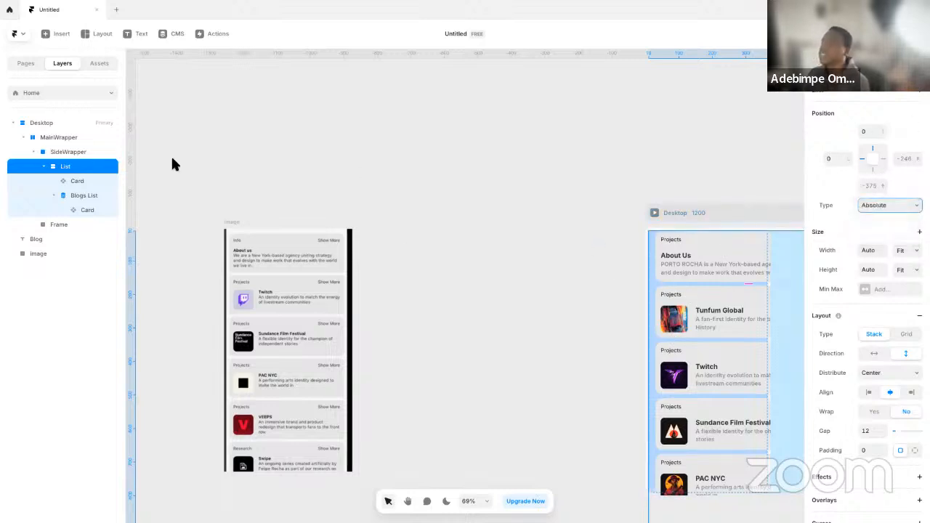
{"action": "left_click", "coordinate": [73, 153]}
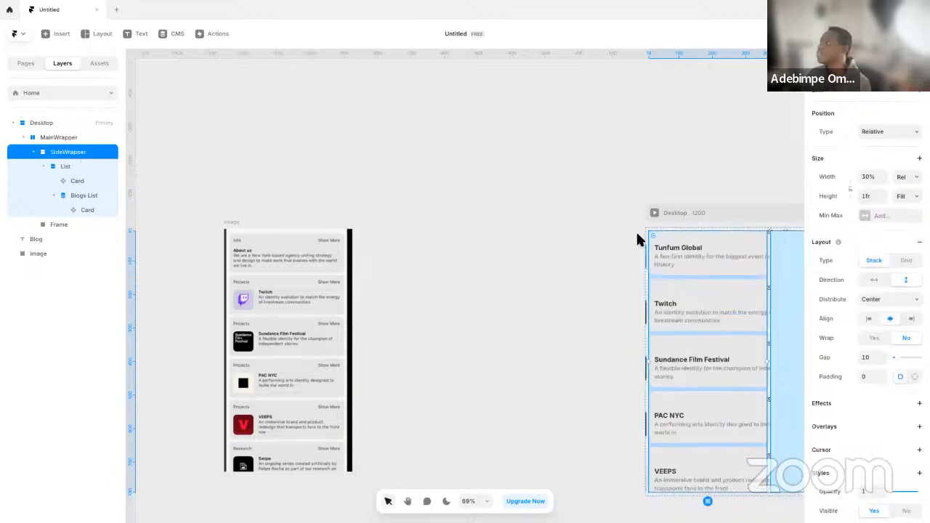
Set the widths of List, its About Us Card and the Blogs List to Fill
{"action": "left_click", "coordinate": [73, 167]}
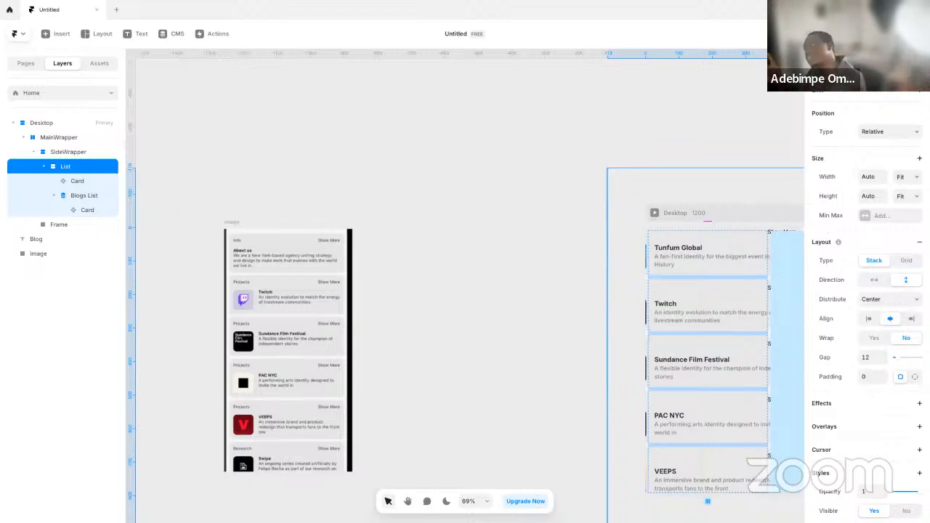
{"action": "left_click", "coordinate": [908, 177]}
{"action": "left_click", "coordinate": [902, 167]}
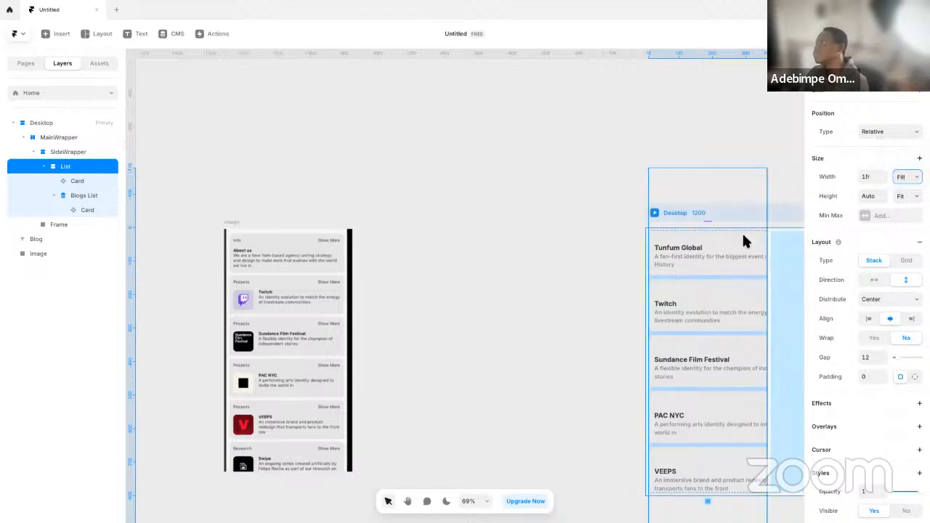
{"action": "left_click", "coordinate": [92, 186]}
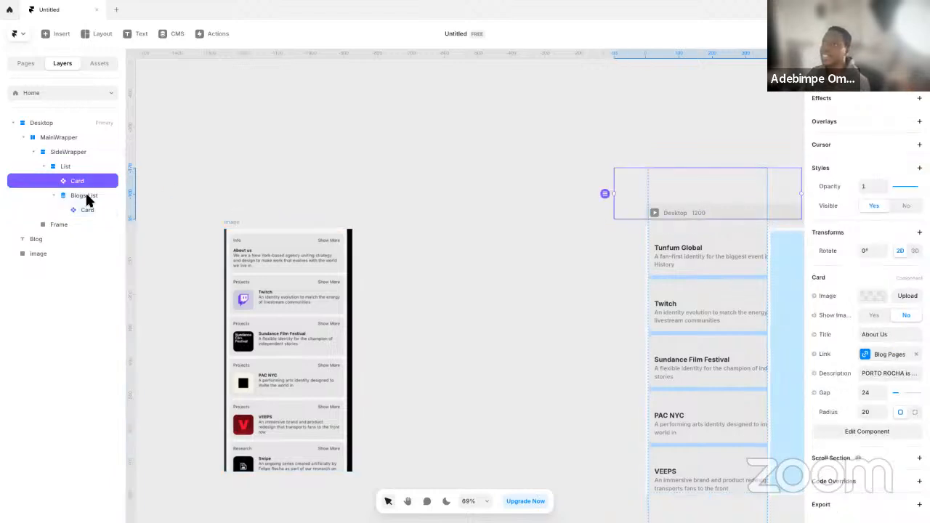
{"action": "left_click", "coordinate": [86, 196]}
{"action": "left_click", "coordinate": [905, 172]}
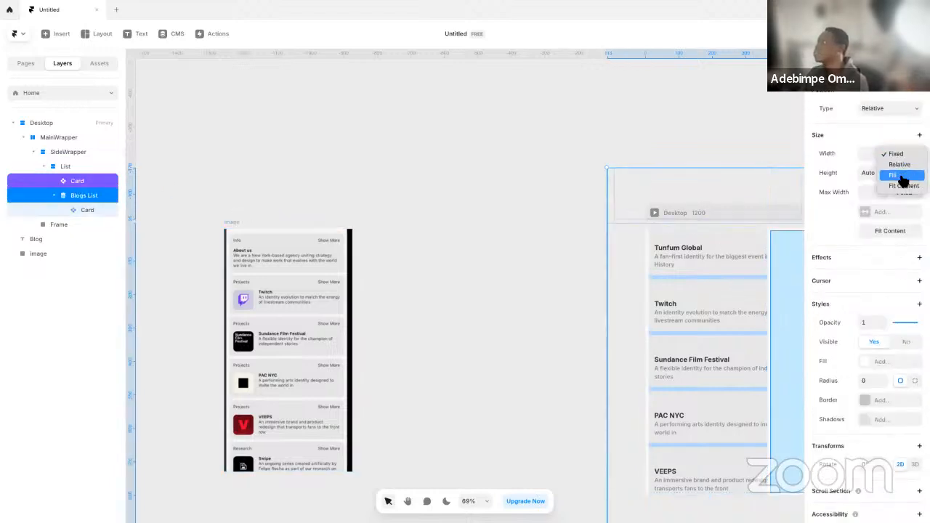
{"action": "left_click", "coordinate": [904, 176]}
{"action": "left_click", "coordinate": [560, 197]}
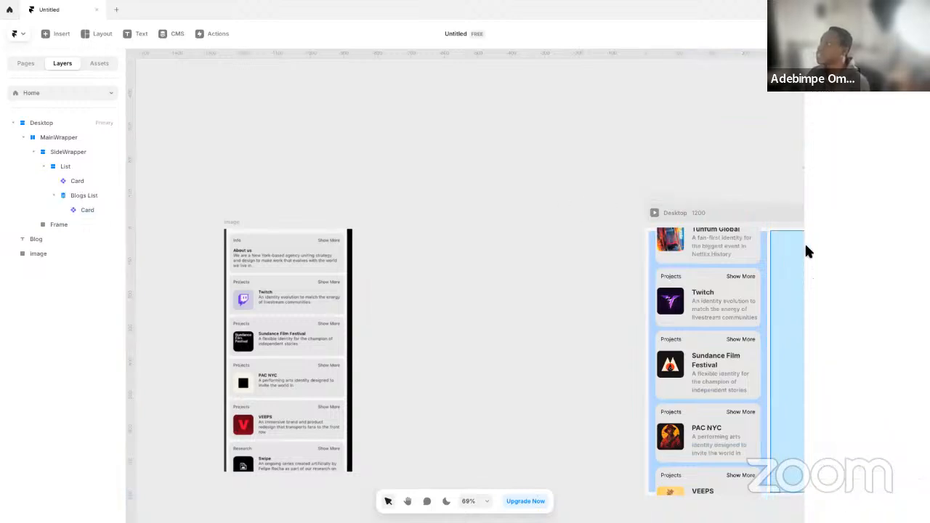
Set the stack distribution of List inside SideWrapper to Start
{"action": "left_click", "coordinate": [763, 259]}
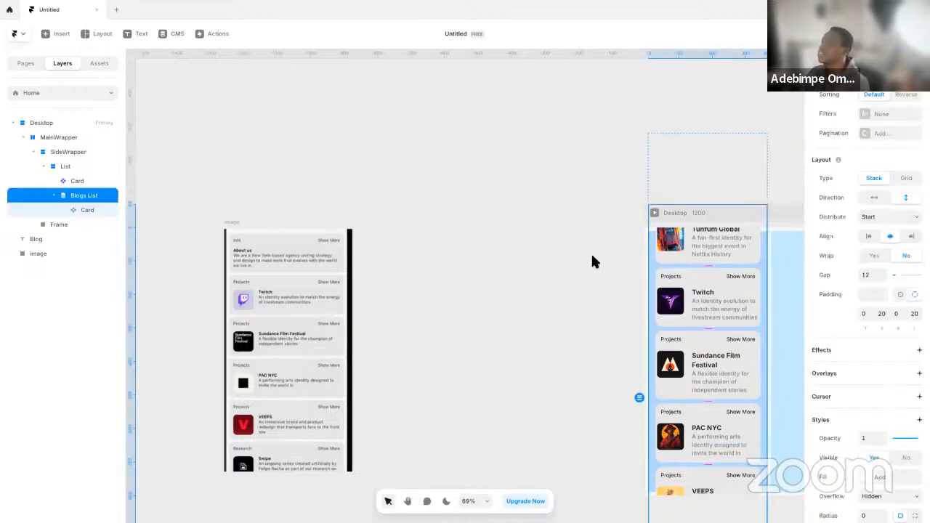
{"action": "left_click", "coordinate": [51, 169]}
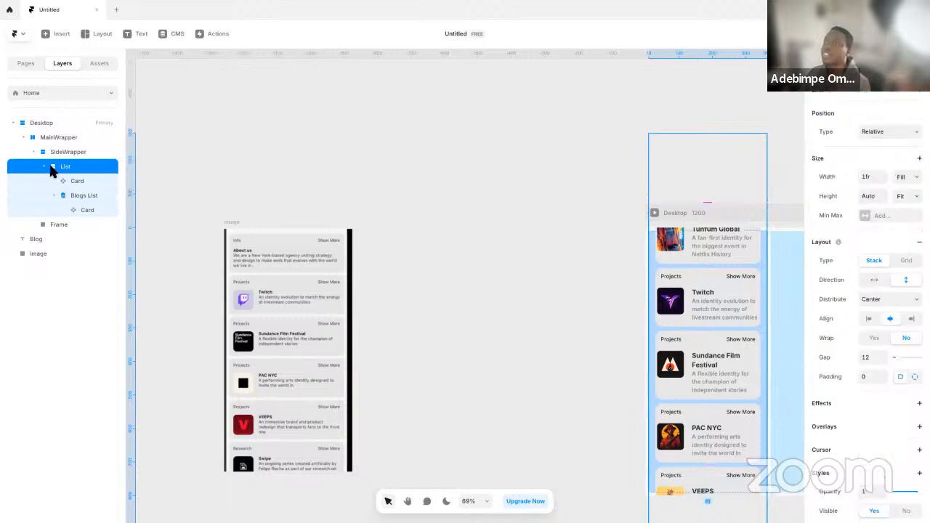
{"action": "left_click", "coordinate": [49, 169]}
{"action": "scroll", "coordinate": [909, 298], "scroll_direction": "down", "scroll_amount": 2}
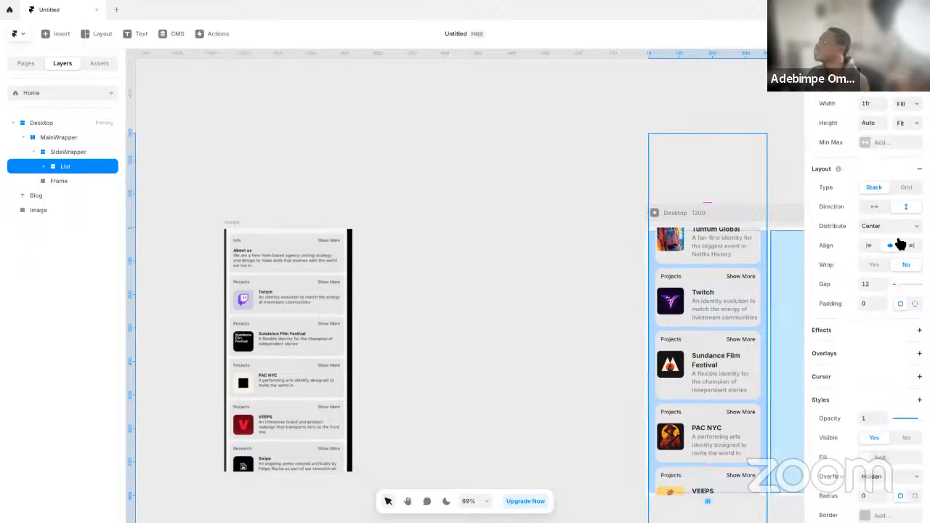
{"action": "left_click", "coordinate": [893, 226]}
{"action": "left_click", "coordinate": [873, 216]}
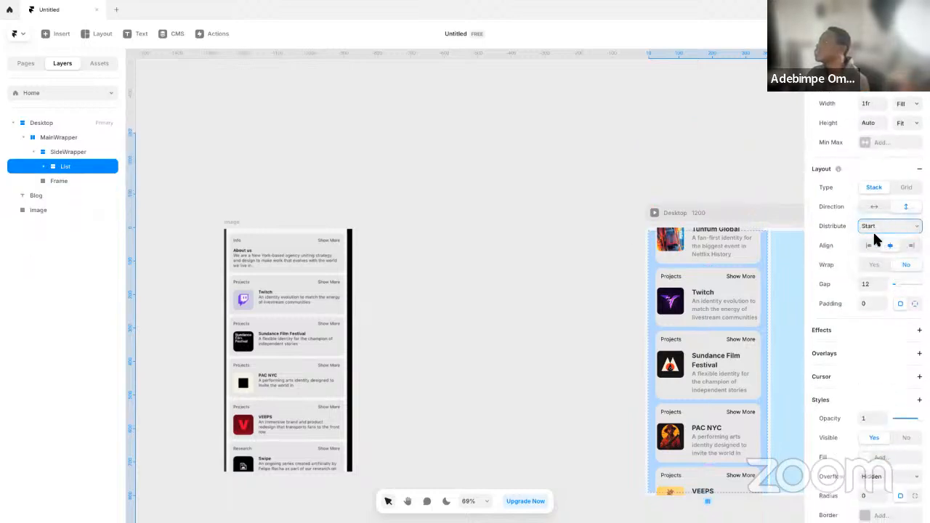
{"action": "scroll", "coordinate": [872, 189], "scroll_direction": "up", "scroll_amount": 2}
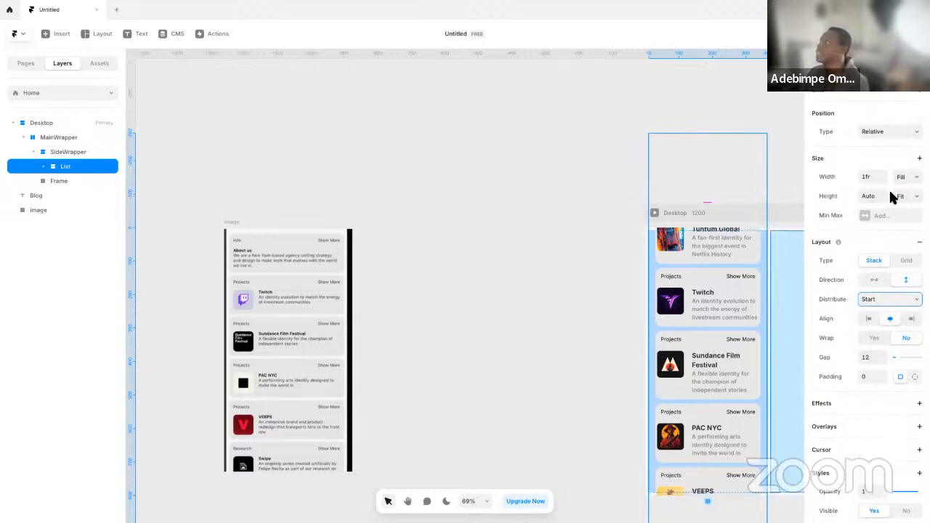
Set the height of List to Fill so it fits within SideWrapper
{"action": "left_click", "coordinate": [109, 152]}
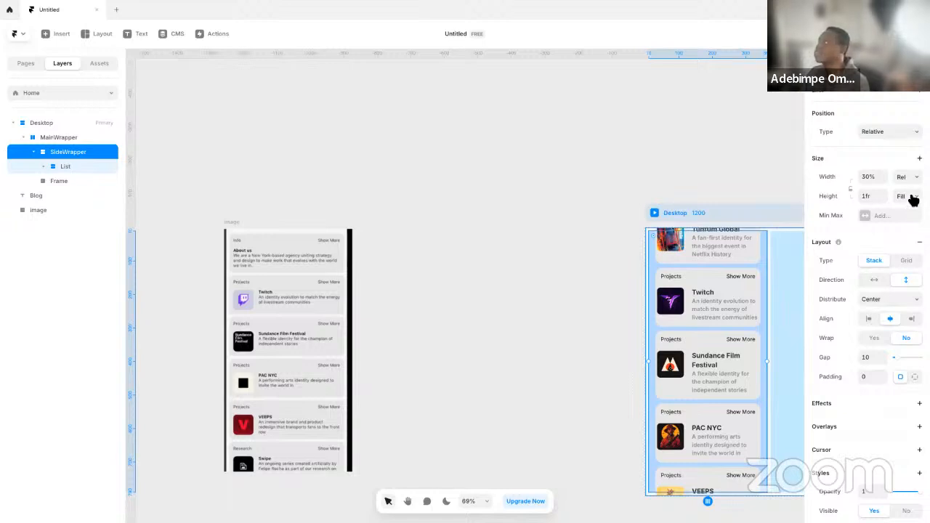
{"action": "left_click", "coordinate": [102, 174]}
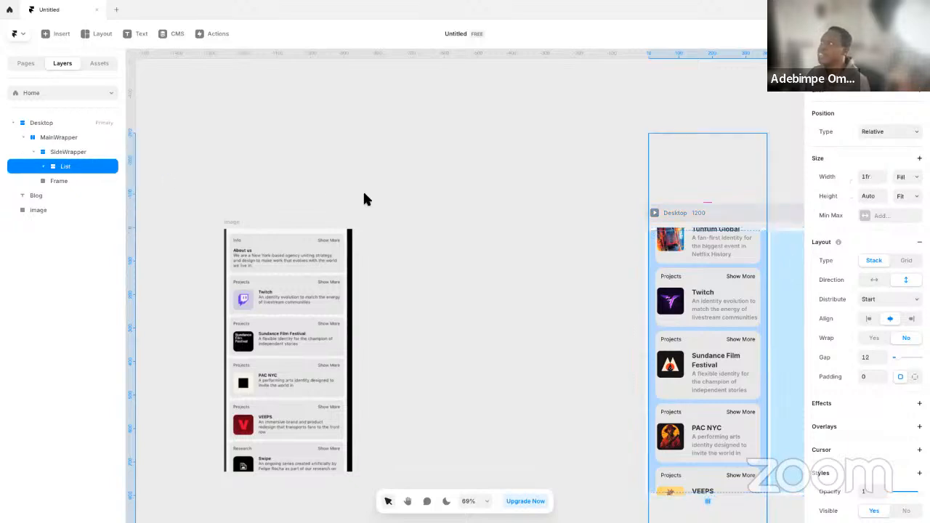
{"action": "left_click", "coordinate": [907, 196]}
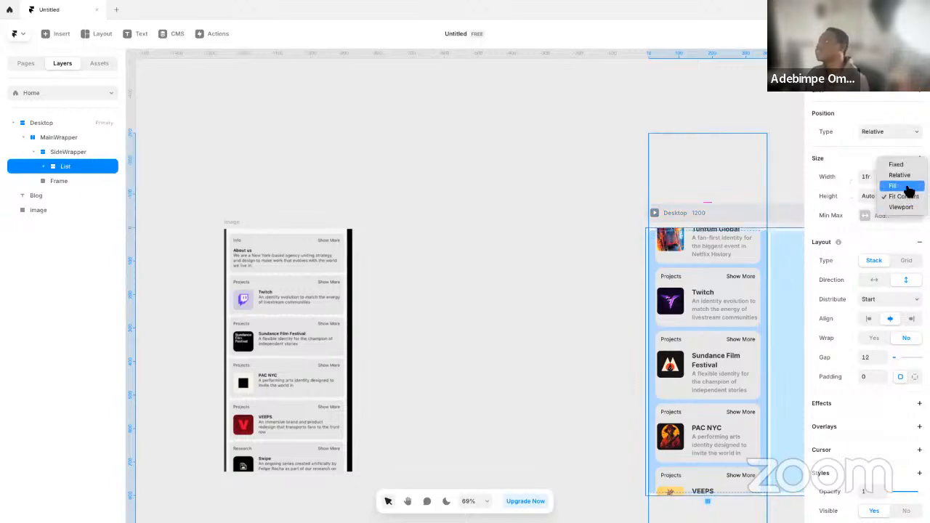
{"action": "left_click", "coordinate": [907, 187]}
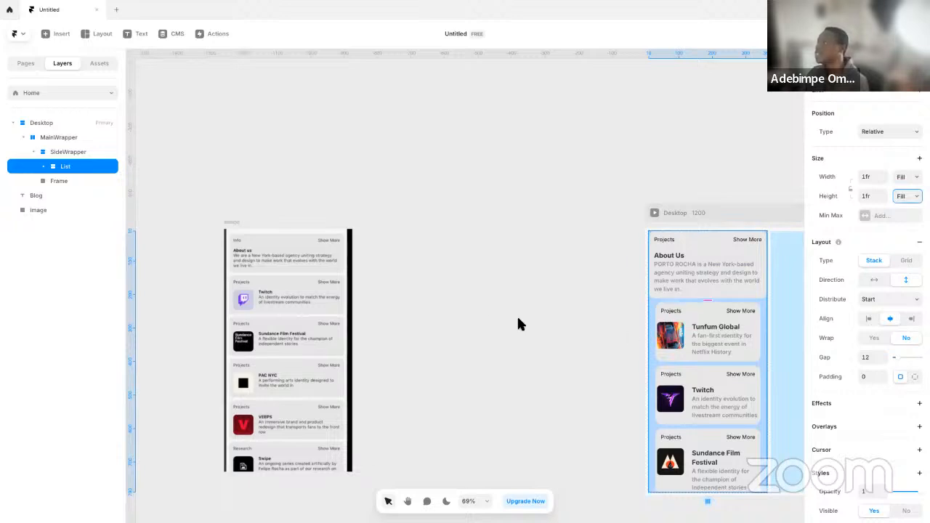
Set the padding of the Blogs List to 0 so its cards match the About Us card's width
{"action": "left_click", "coordinate": [745, 273]}
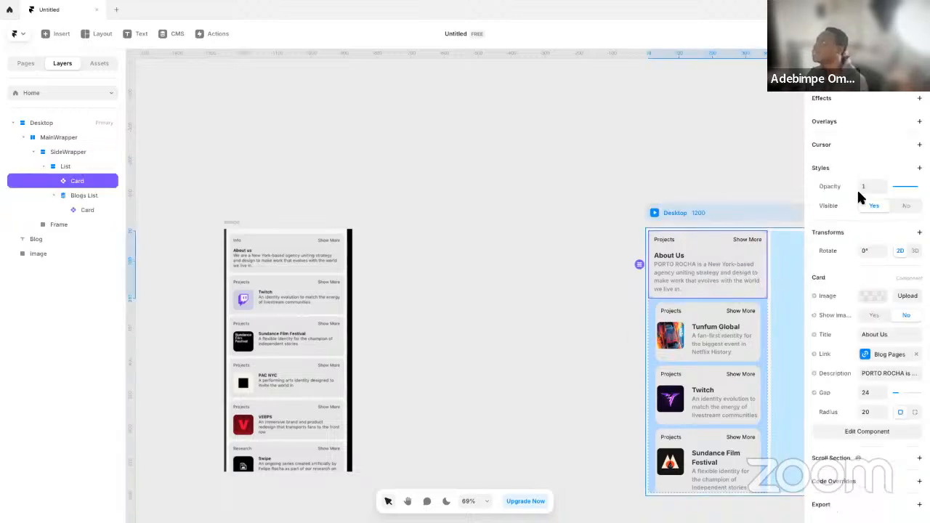
{"action": "scroll", "coordinate": [862, 196], "scroll_direction": "up", "scroll_amount": 3}
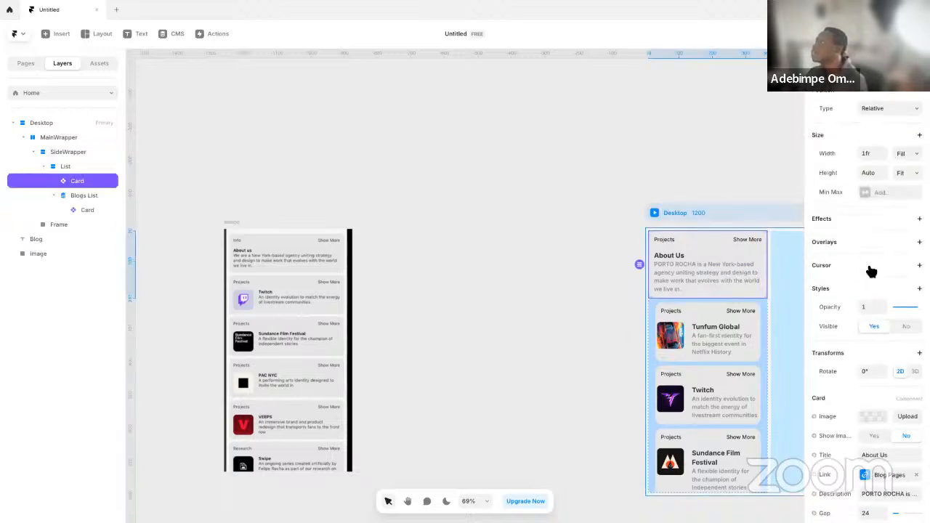
{"action": "left_click", "coordinate": [735, 331]}
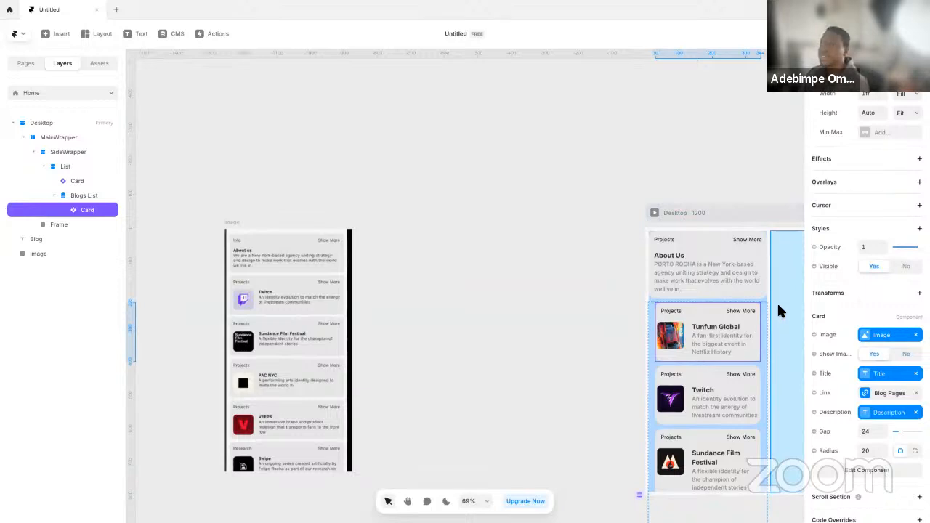
{"action": "left_click", "coordinate": [777, 302]}
{"action": "scroll", "coordinate": [897, 255], "scroll_direction": "up", "scroll_amount": 5}
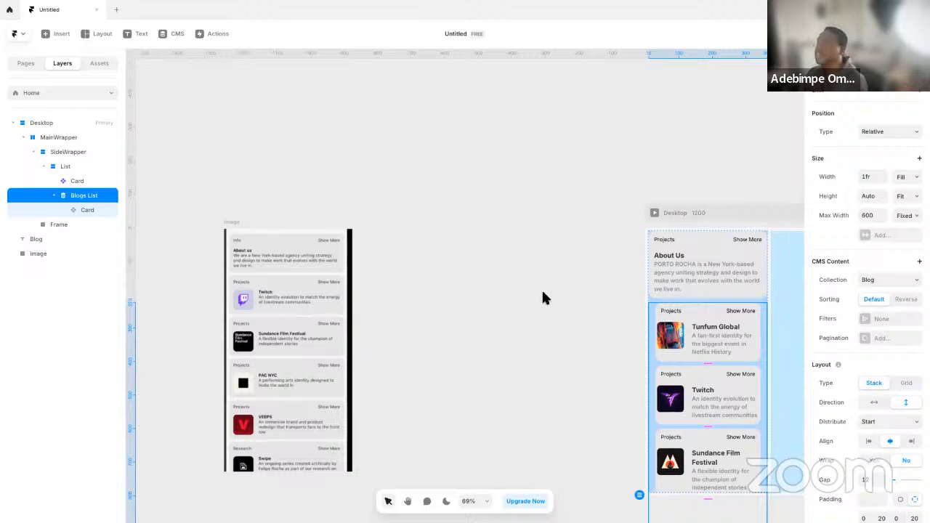
{"action": "scroll", "coordinate": [872, 372], "scroll_direction": "down", "scroll_amount": 5}
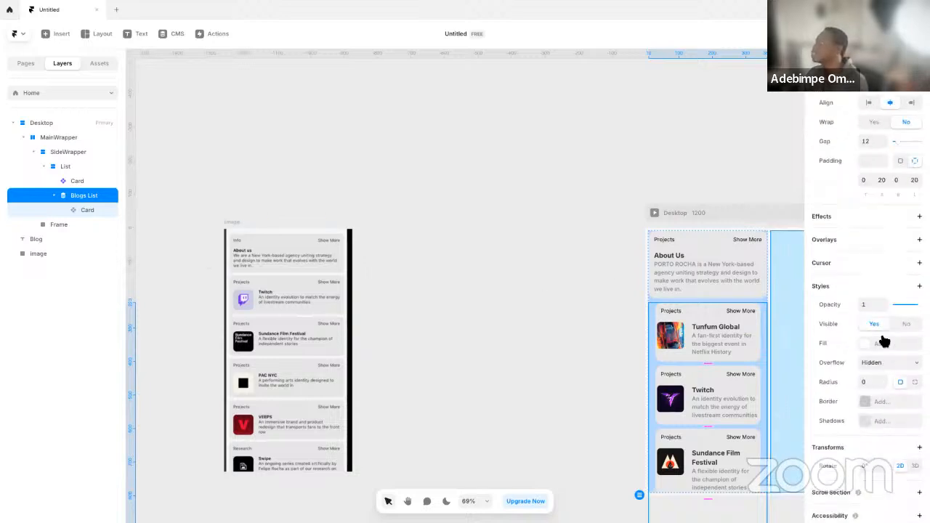
{"action": "type", "text": "0"}
{"action": "key", "text": "Return"}
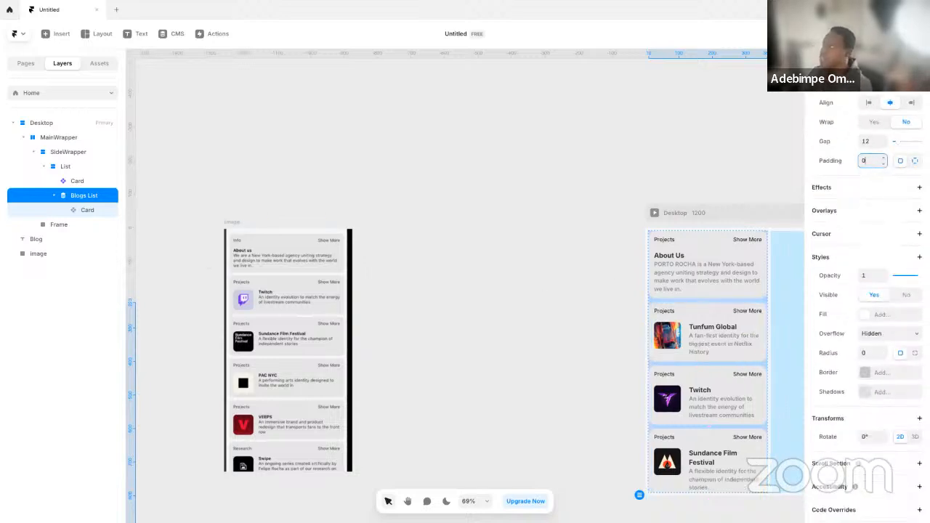
Add uniform padding around the cards in List
{"action": "left_click", "coordinate": [82, 169]}
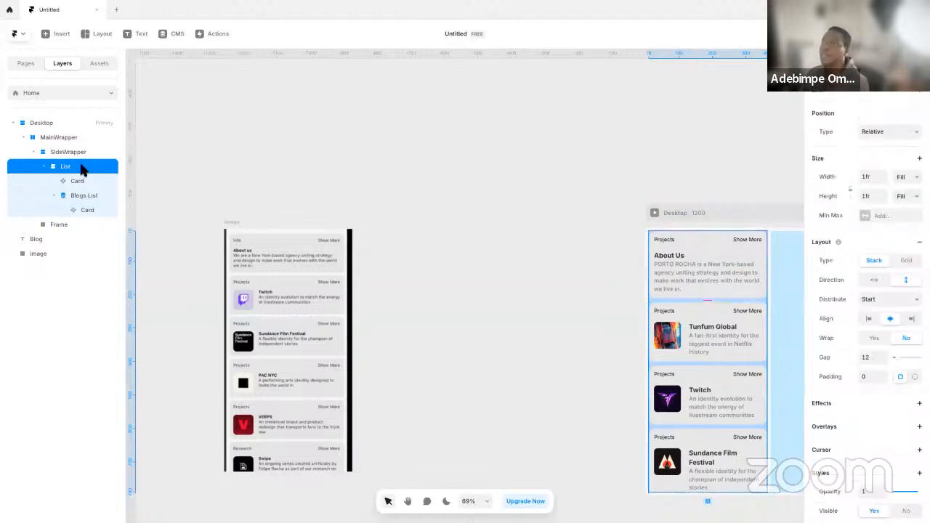
{"action": "scroll", "coordinate": [875, 373], "scroll_direction": "down", "scroll_amount": 3}
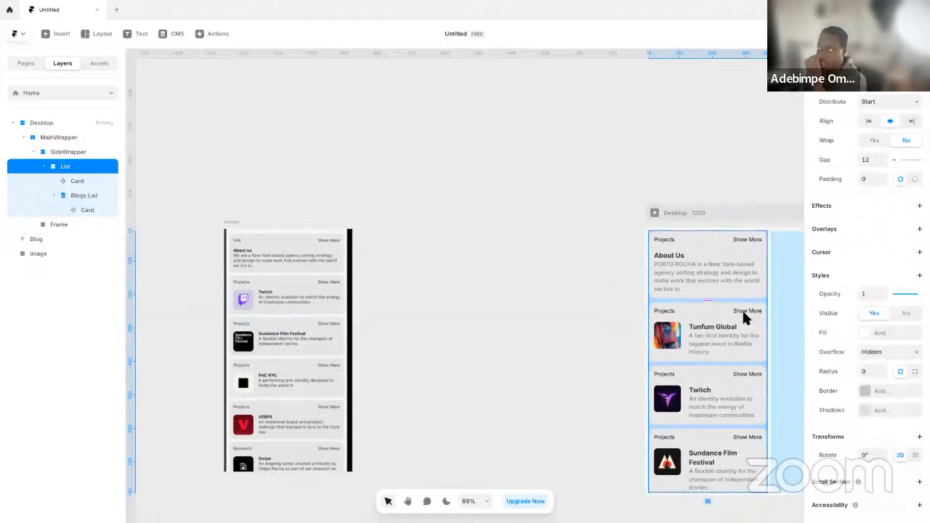
{"action": "scroll", "coordinate": [861, 406], "scroll_direction": "down", "scroll_amount": 1}
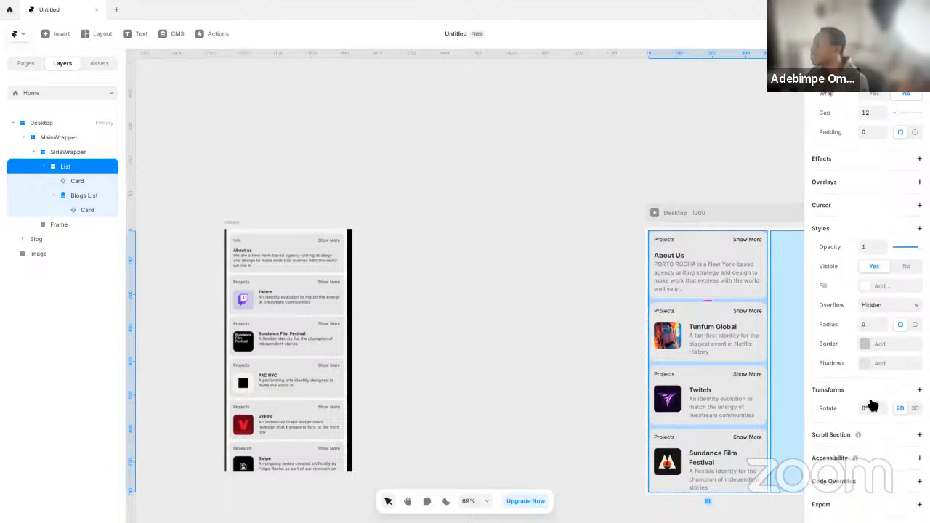
{"action": "scroll", "coordinate": [865, 378], "scroll_direction": "up", "scroll_amount": 3}
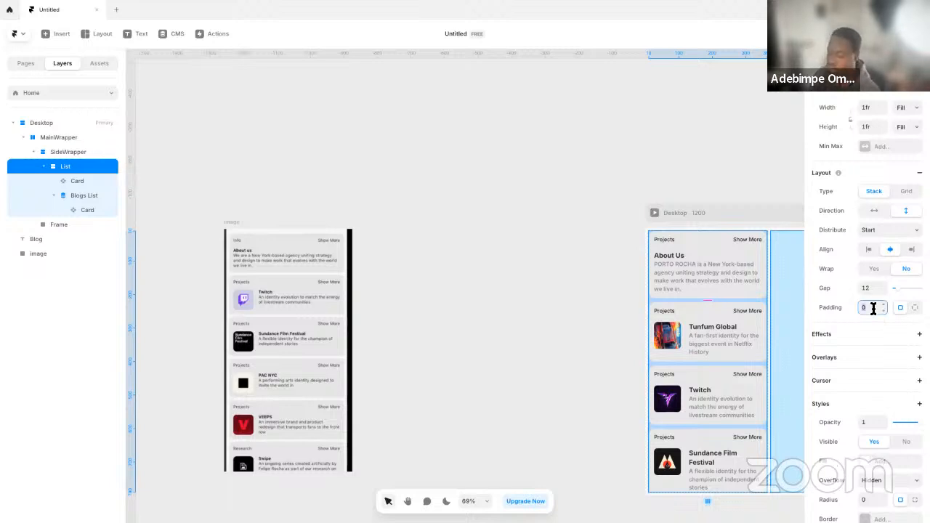
{"action": "key", "text": "Return"}
{"action": "left_click", "coordinate": [574, 346]}
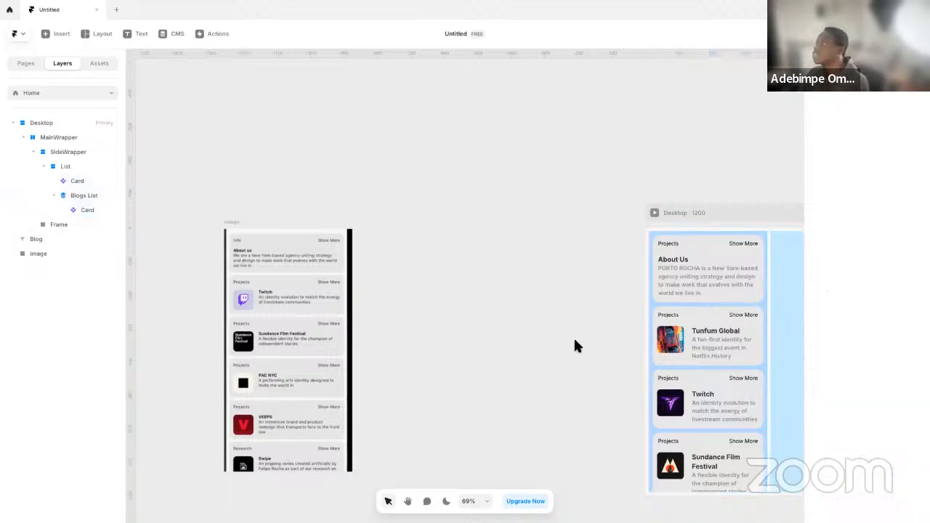
Preview the Desktop page in fullscreen and compare its sidebar cards with the PORTO ROCHA reference site
{"action": "left_click_drag", "start_coordinate": [549, 362], "coordinate": [460, 366]}
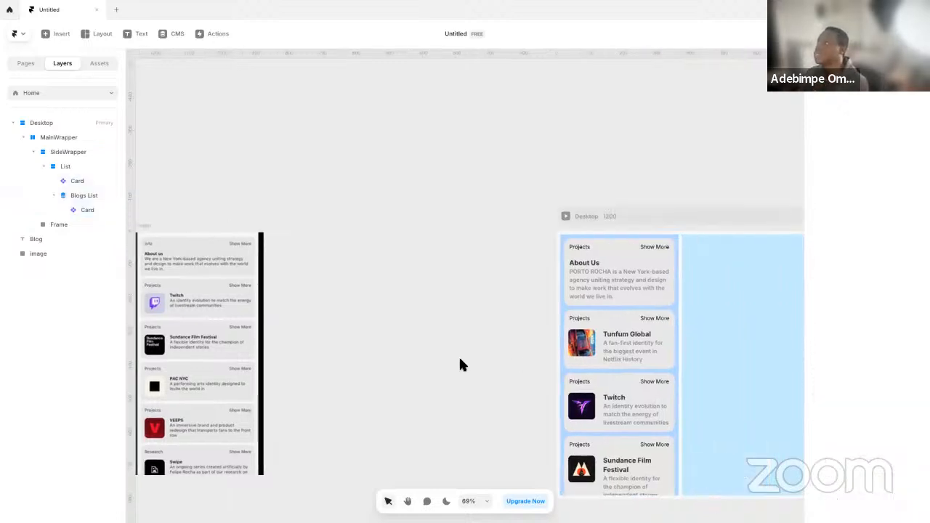
{"action": "left_click", "coordinate": [566, 217]}
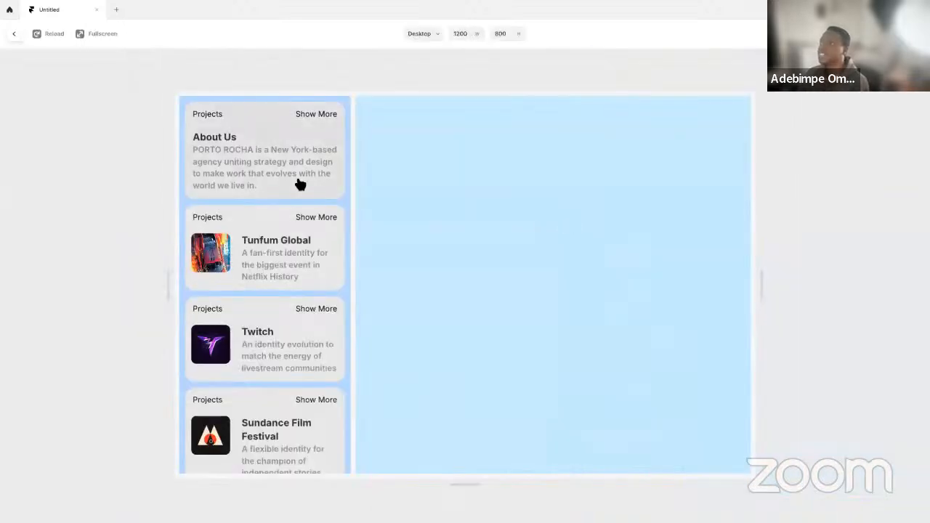
{"action": "left_click", "coordinate": [98, 34]}
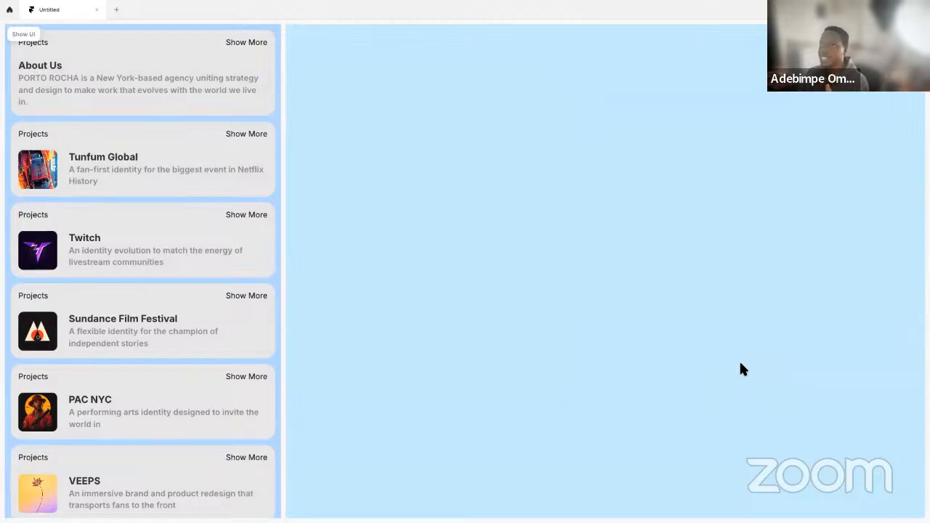
{"action": "key", "text": "ctrl+Left"}
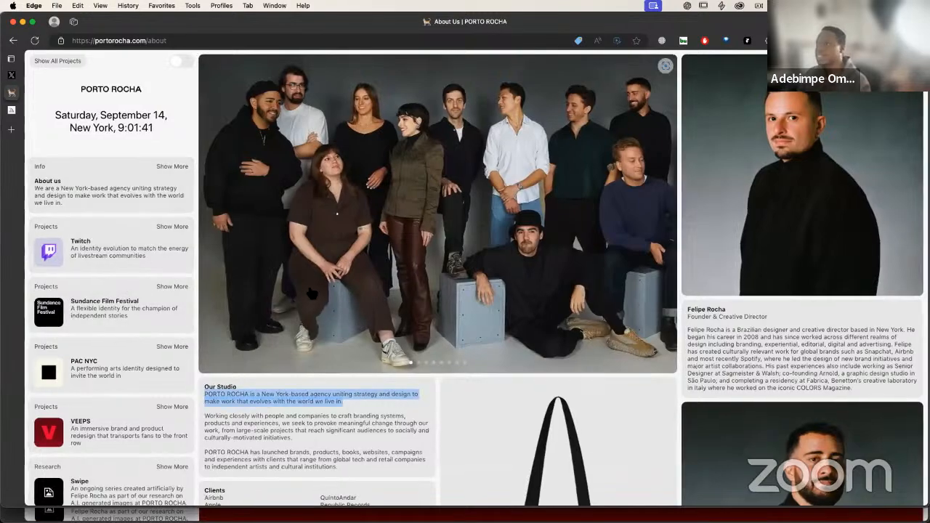
{"action": "key", "text": "ctrl+Right"}
{"action": "key", "text": "ctrl+backslash"}
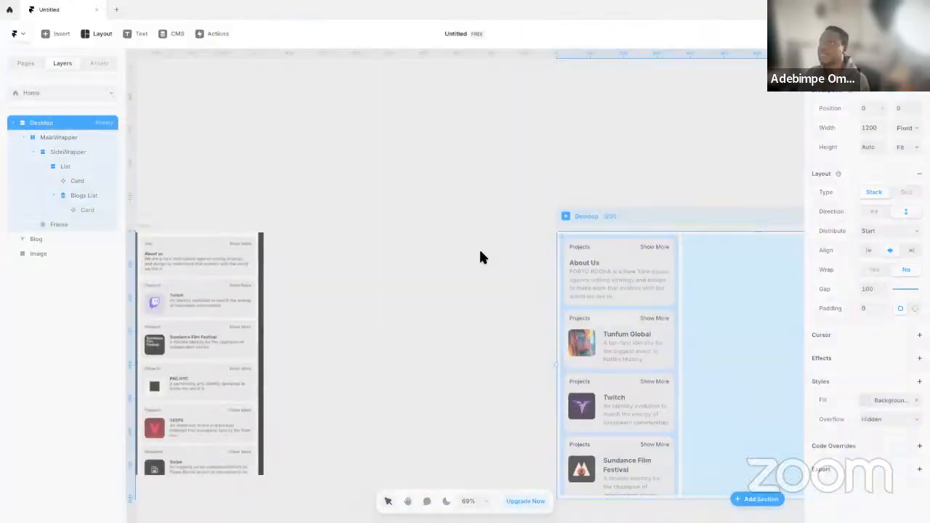
Open the Card component from the About Us card and set its description's Body text style size to 14
{"action": "left_click", "coordinate": [624, 273]}
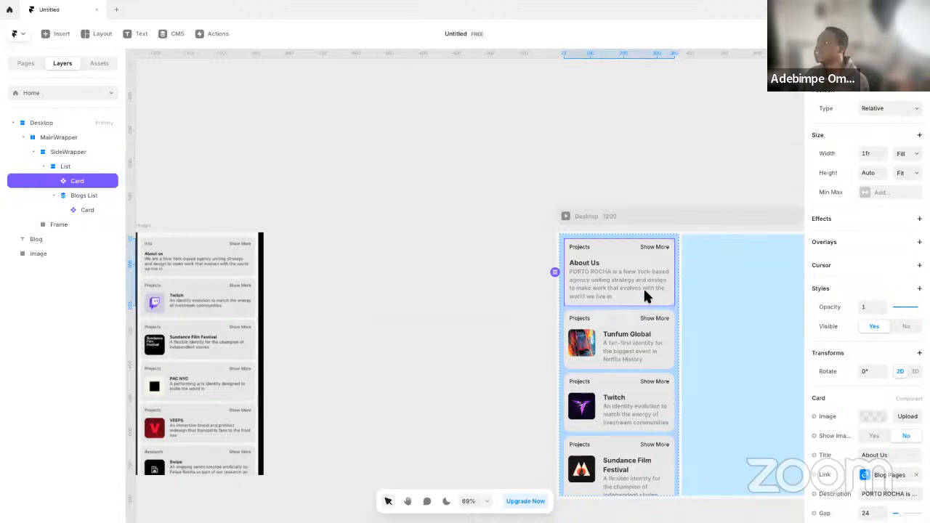
{"action": "double_click", "coordinate": [644, 291]}
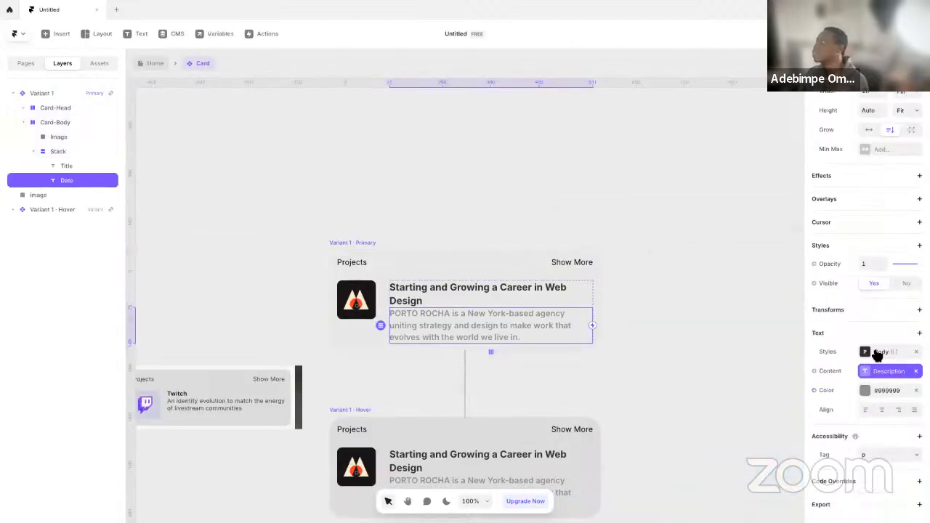
{"action": "left_click", "coordinate": [878, 354]}
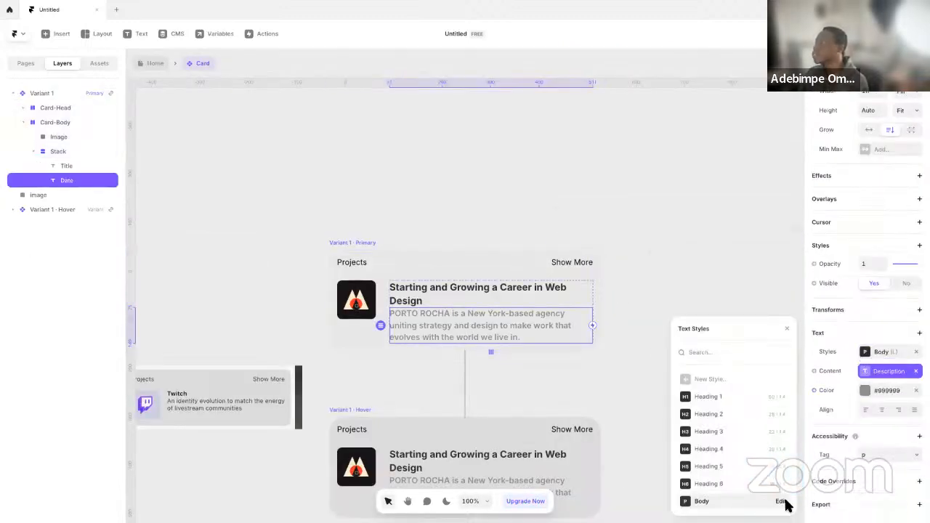
{"action": "left_click", "coordinate": [780, 502]}
{"action": "left_click", "coordinate": [740, 445]}
{"action": "type", "text": "1"}
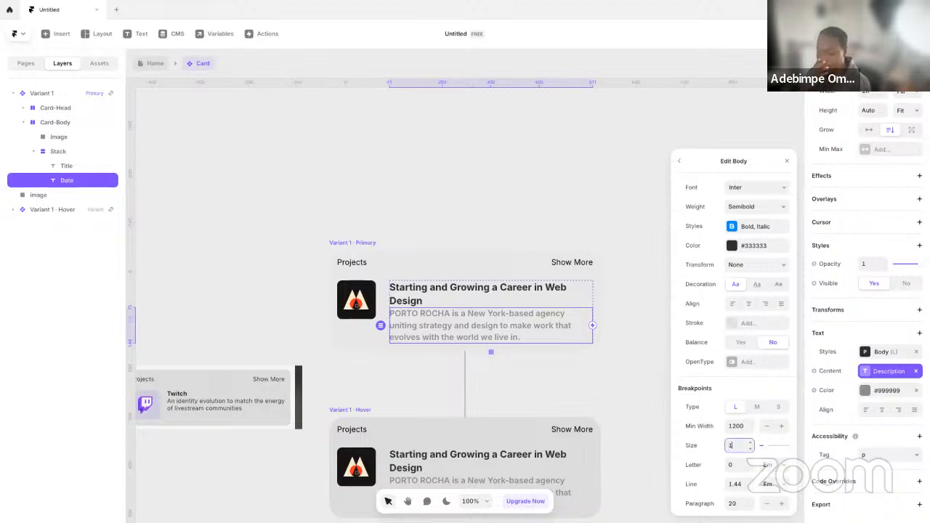
{"action": "type", "text": "4"}
{"action": "key", "text": "Return"}
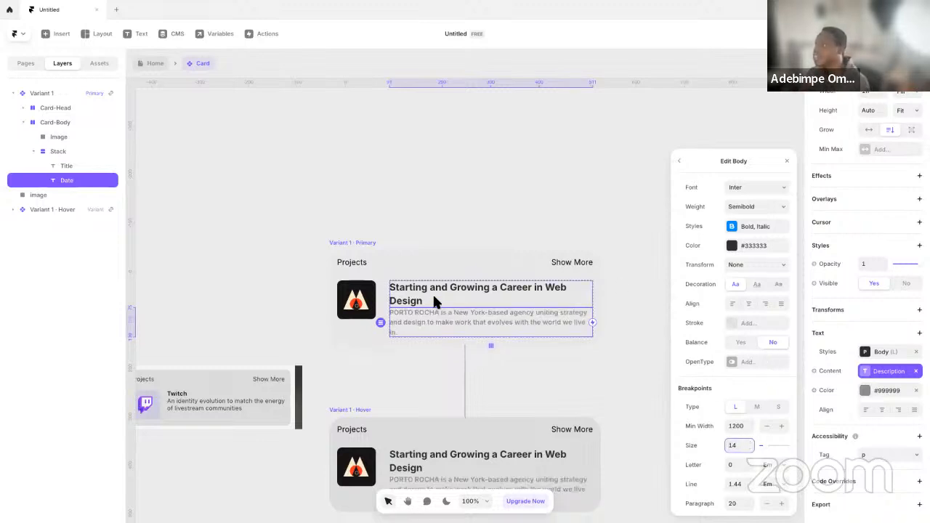
Set the Heading 4 style size of the card title to 15 and return to the Home page
{"action": "left_click", "coordinate": [432, 292]}
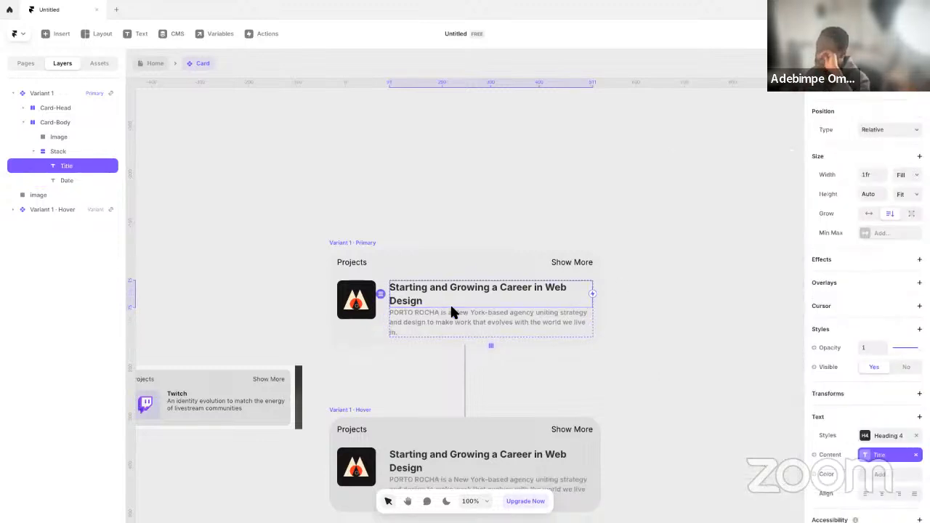
{"action": "left_click", "coordinate": [880, 436]}
{"action": "left_click", "coordinate": [781, 449]}
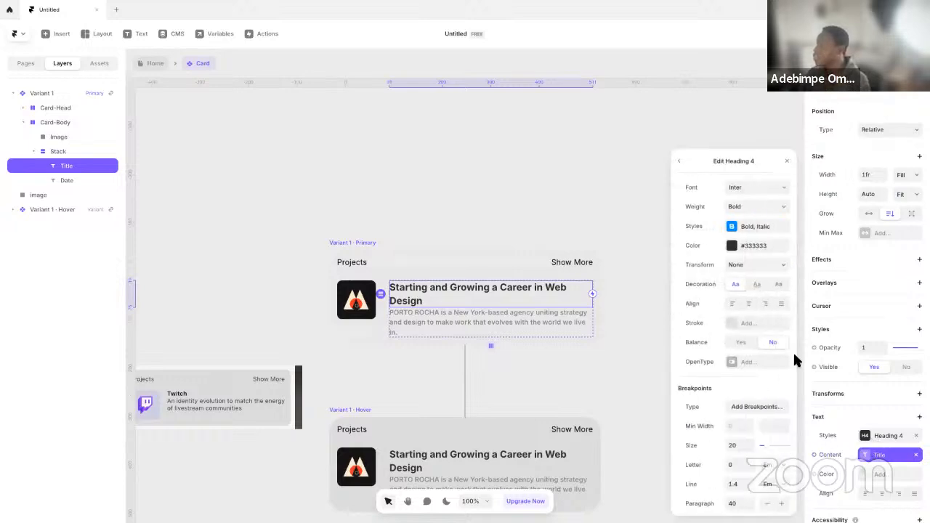
{"action": "left_click", "coordinate": [739, 446]}
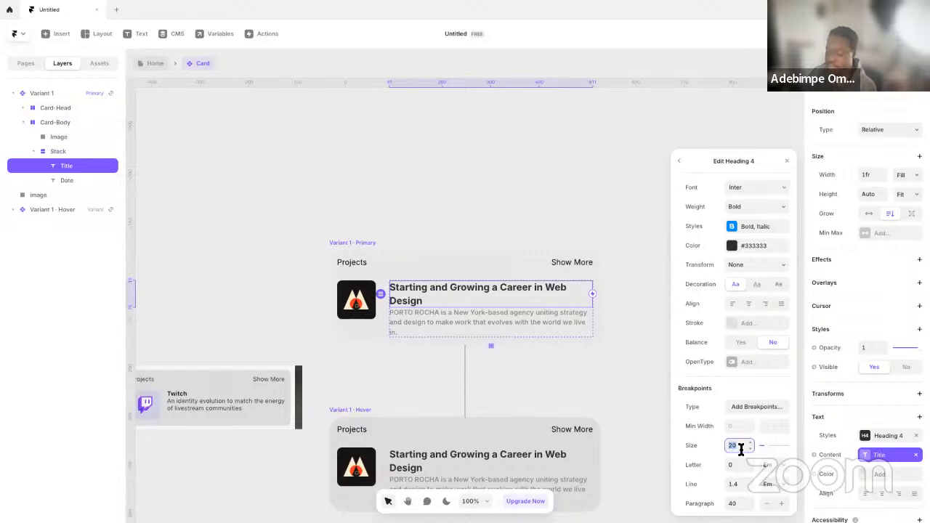
{"action": "key", "text": "Return"}
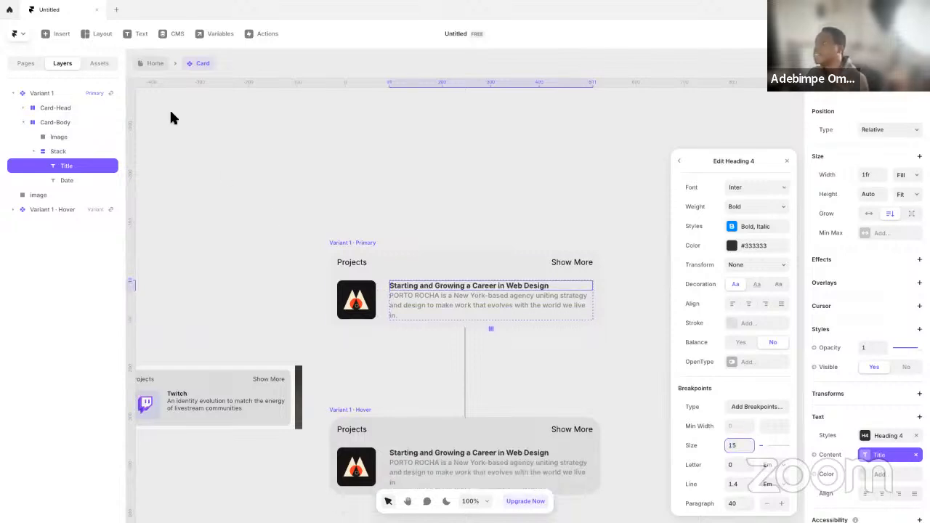
{"action": "left_click", "coordinate": [154, 64]}
{"action": "left_click", "coordinate": [498, 282]}
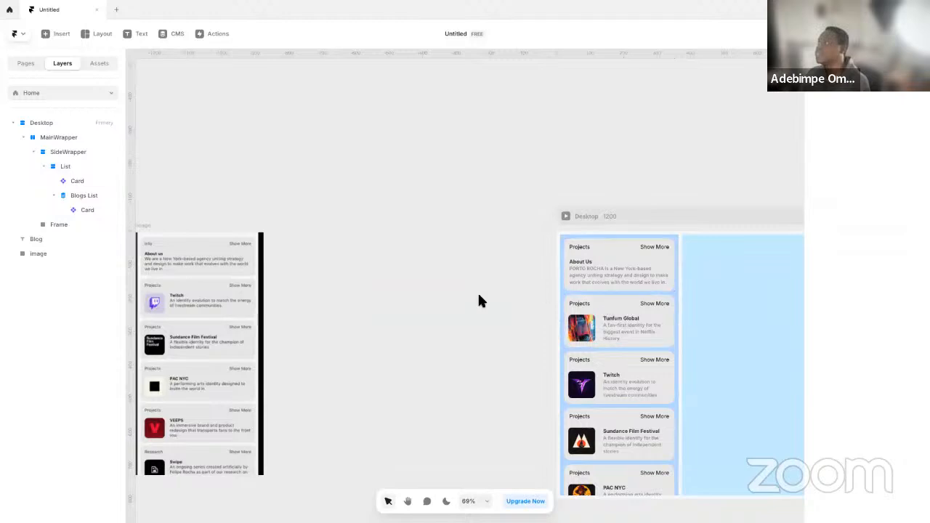
Preview the Desktop page, check its sidebar cards in fullscreen, and return to the canvas
{"action": "scroll", "coordinate": [451, 291], "scroll_direction": "right", "scroll_amount": 5}
{"action": "left_click", "coordinate": [436, 195]}
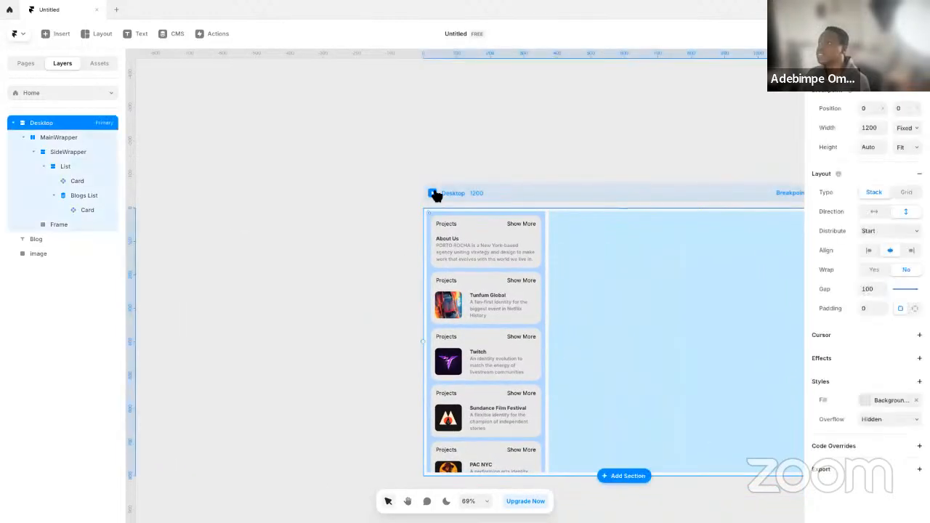
{"action": "key", "text": "ctrl+backslash"}
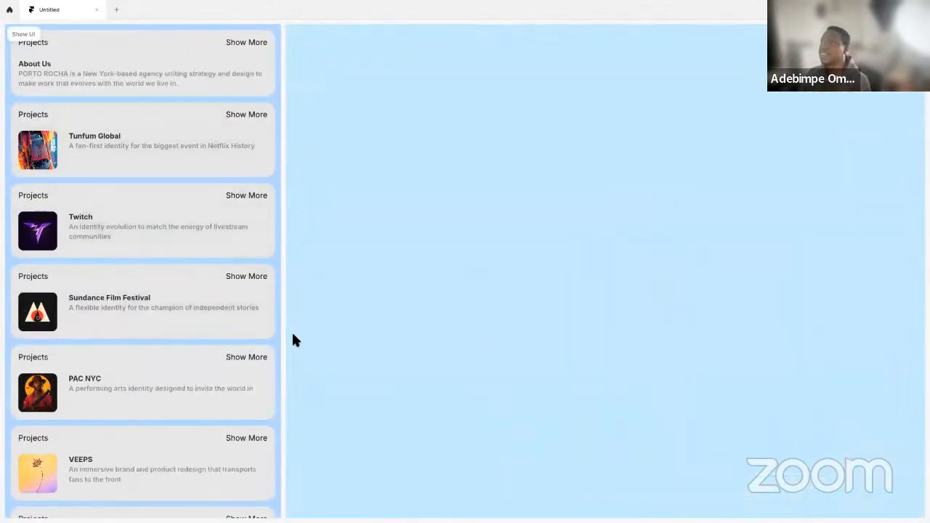
{"action": "key", "text": "ctrl+backslash"}
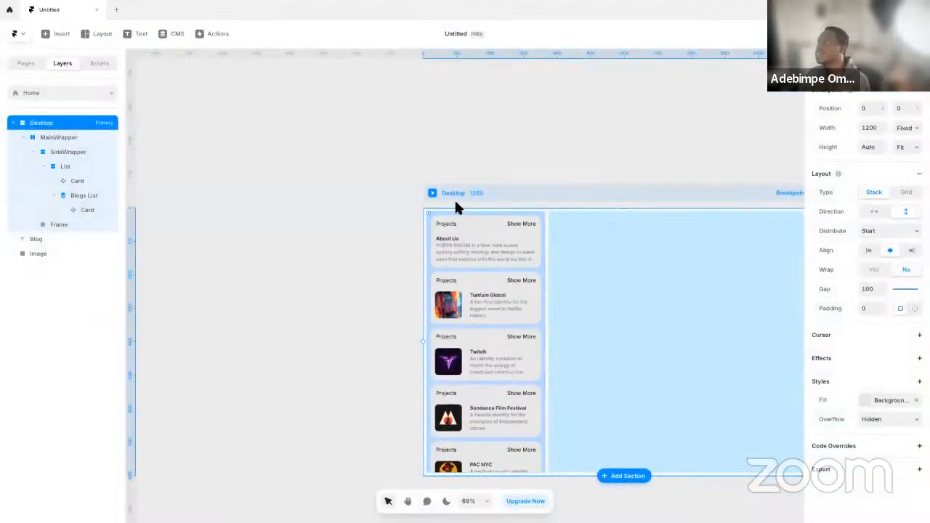
{"action": "key", "text": "ctrl+backslash"}
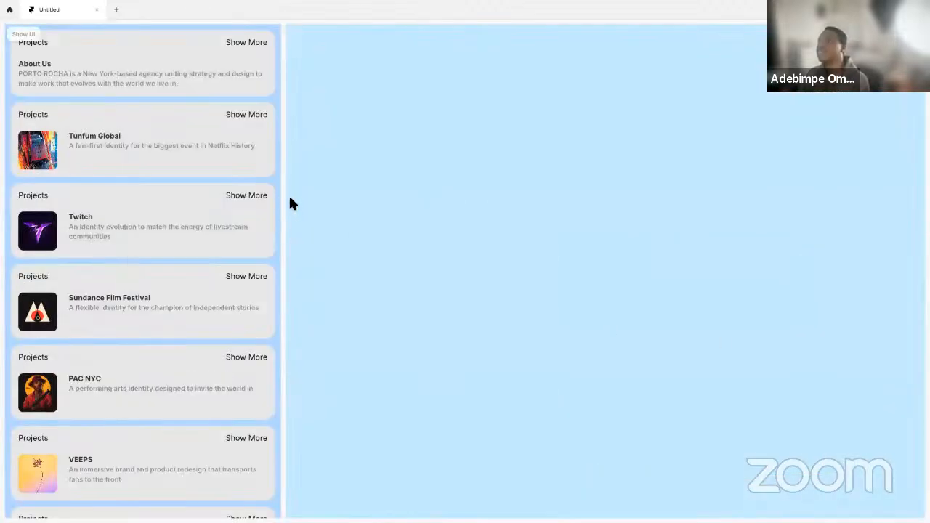
{"action": "left_click", "coordinate": [33, 34]}
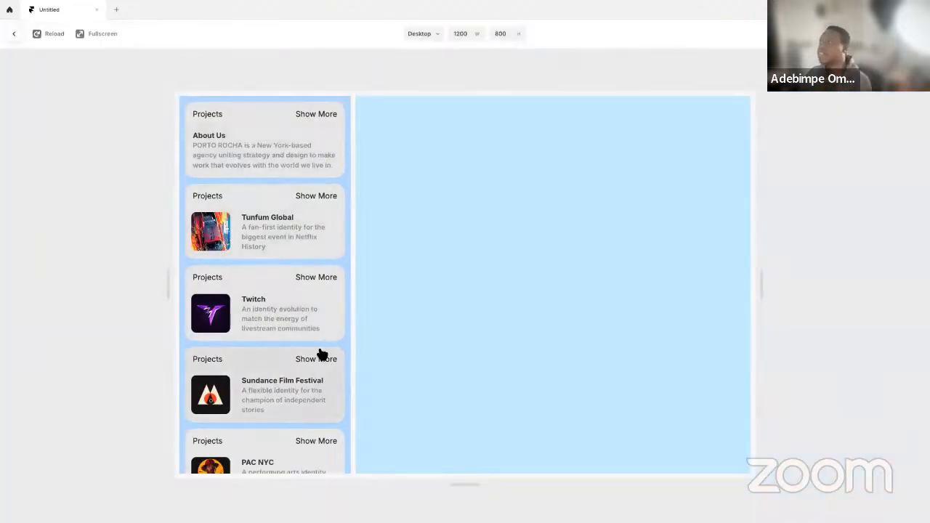
{"action": "key", "text": "Escape"}
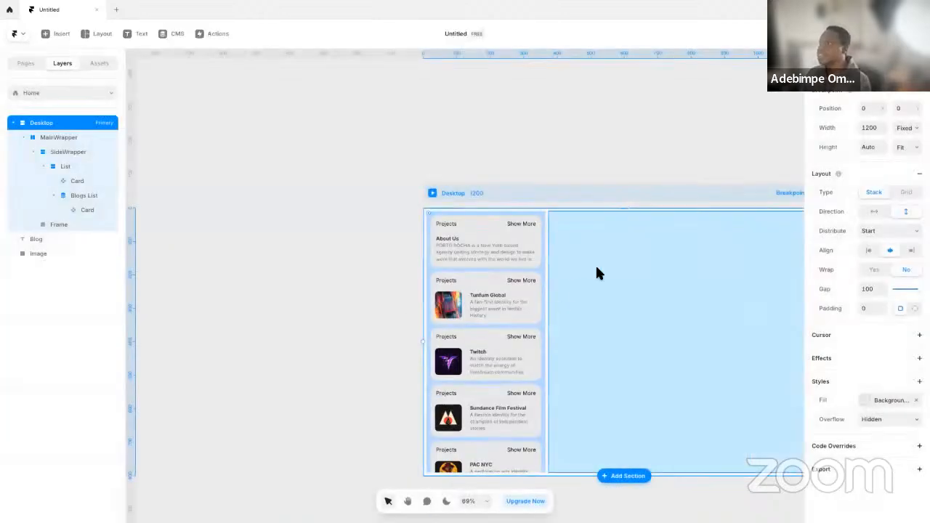
Set SideWrapper's width to 24%
{"action": "left_click", "coordinate": [541, 209]}
{"action": "left_click", "coordinate": [73, 152]}
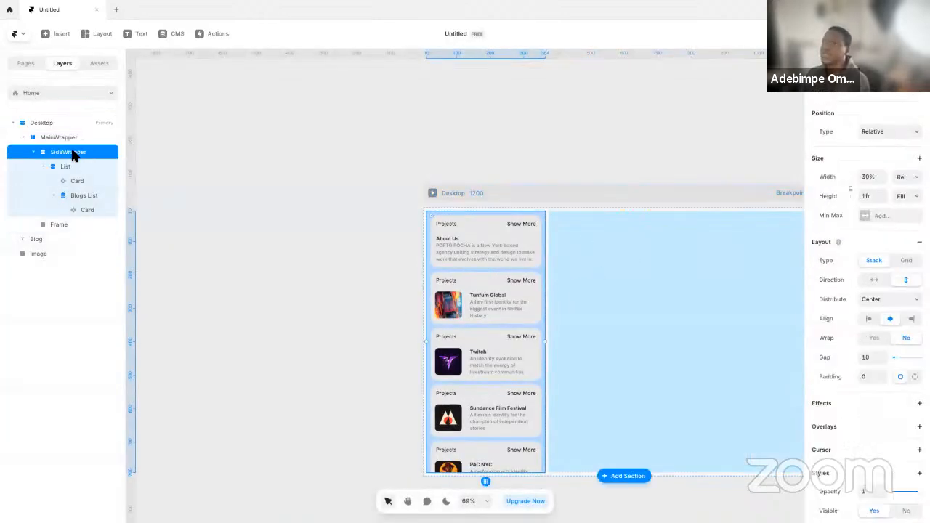
{"action": "left_click", "coordinate": [875, 176]}
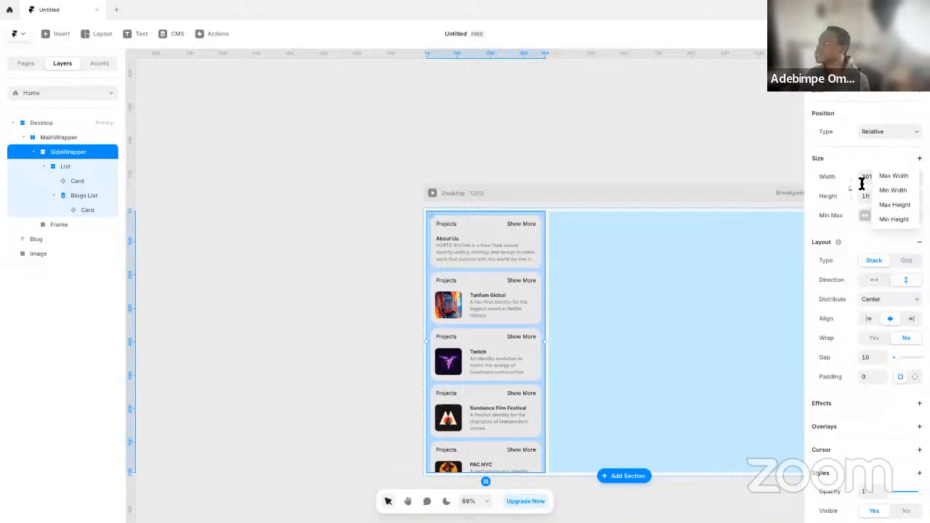
{"action": "left_click", "coordinate": [870, 179]}
{"action": "type", "text": "24"}
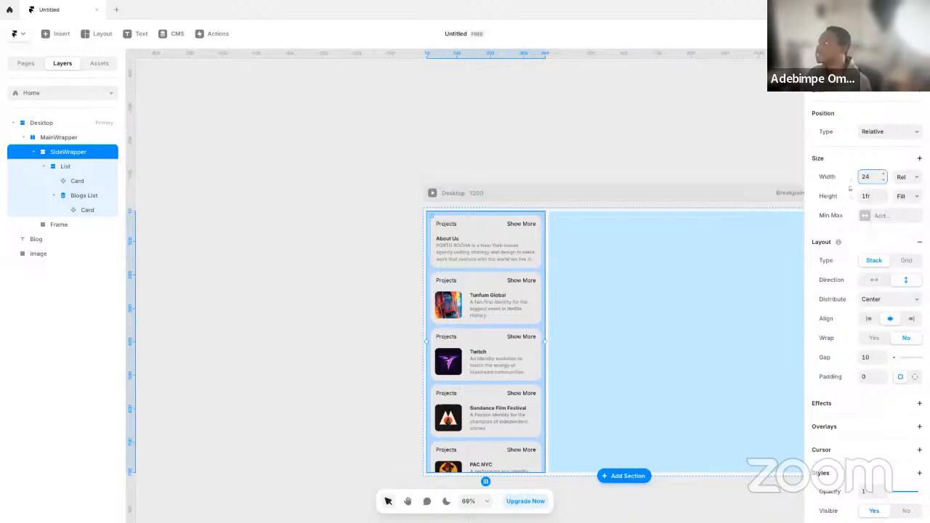
{"action": "type", "text": "%"}
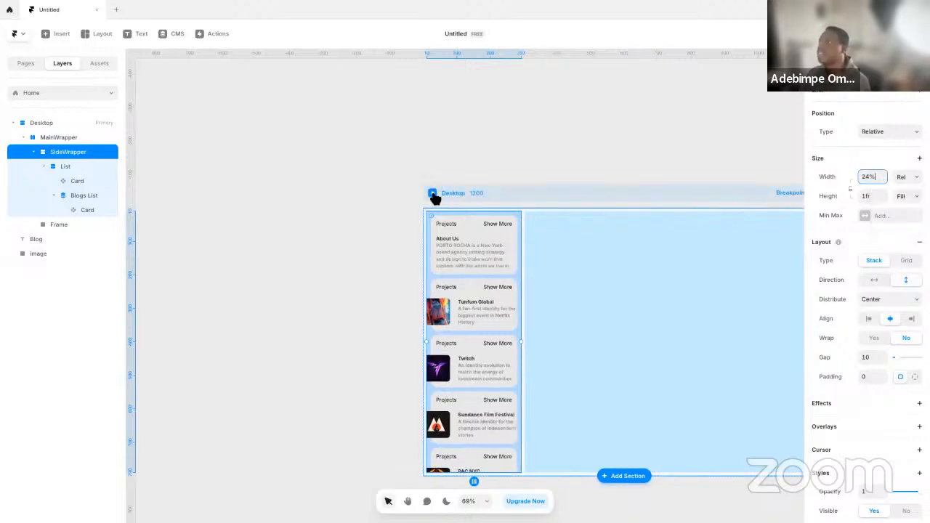
Preview the Desktop page in fullscreen to check how the cards fit the narrower sidebar, and exit the preview
{"action": "left_click", "coordinate": [432, 194]}
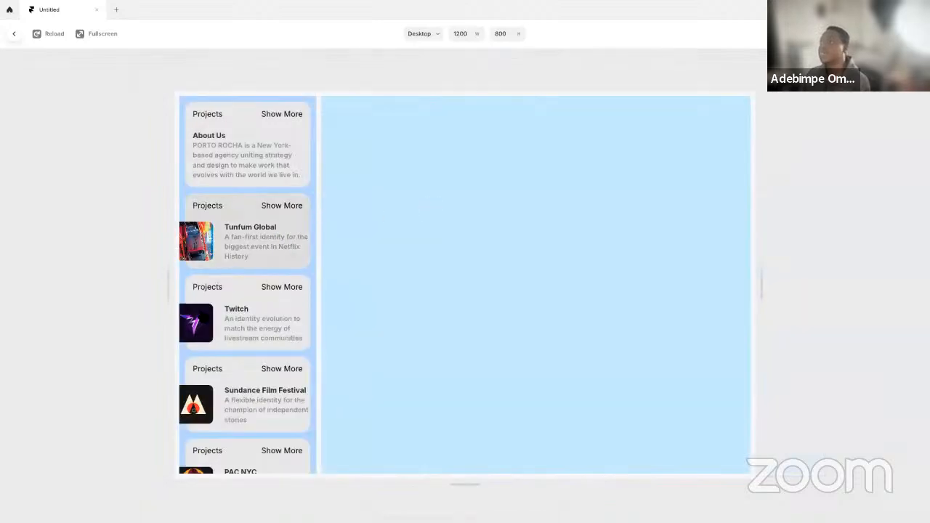
{"action": "left_click", "coordinate": [103, 33]}
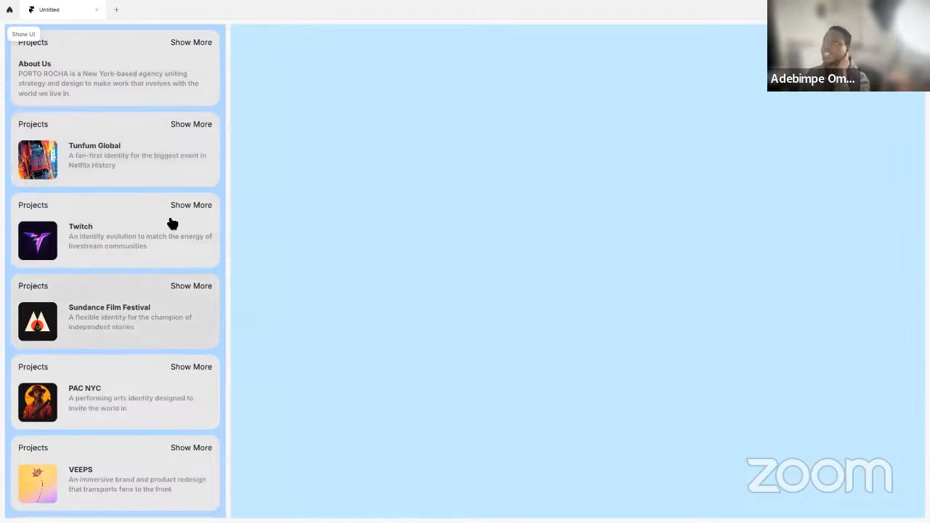
{"action": "key", "text": "Escape"}
{"action": "left_click", "coordinate": [278, 245]}
Switch to the PORTO ROCHA site in Edge, inspect the sidebar element's size and padding, and return to Framer
{"action": "key", "text": "ctrl+Left"}
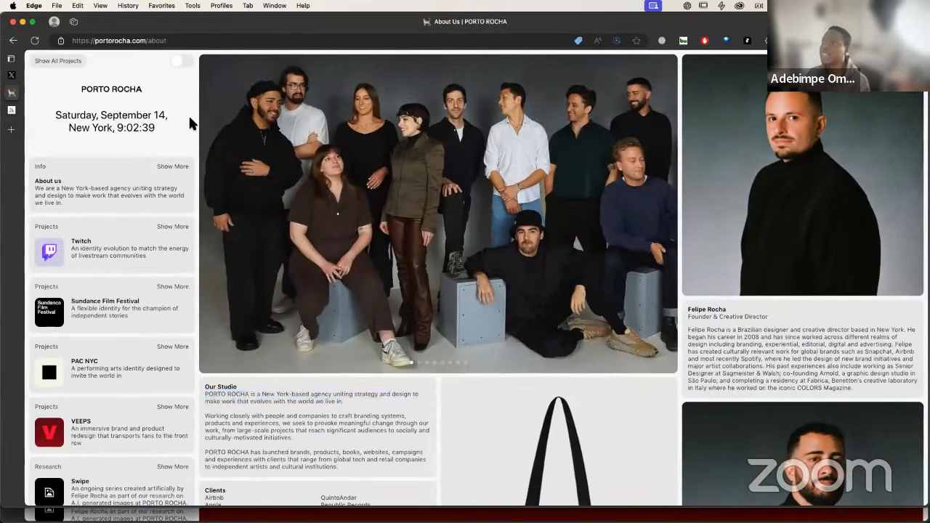
{"action": "right_click", "coordinate": [189, 124]}
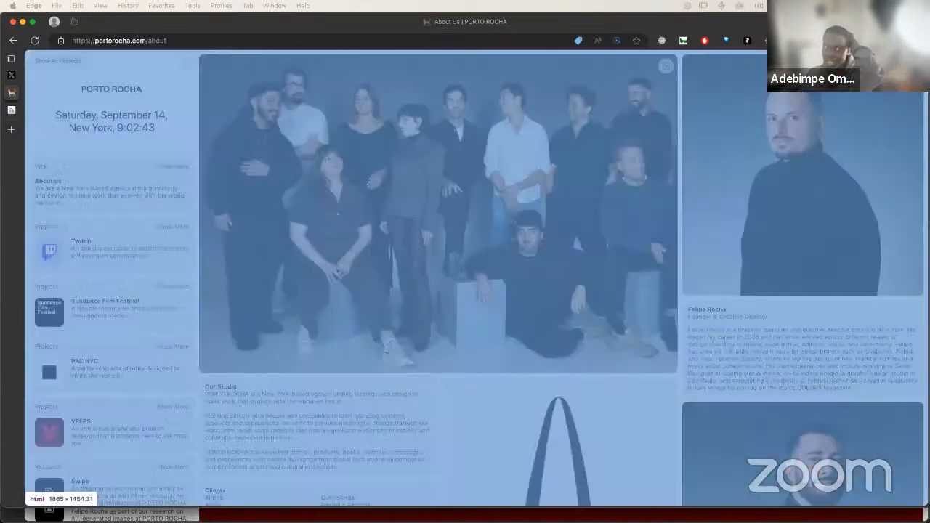
{"action": "mouse_move", "coordinate": [187, 143]}
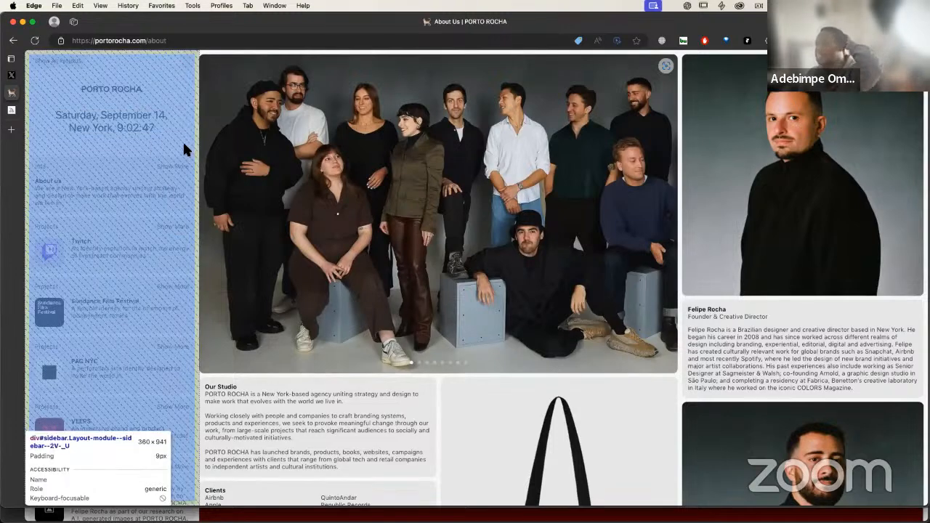
{"action": "key", "text": "ctrl+Right"}
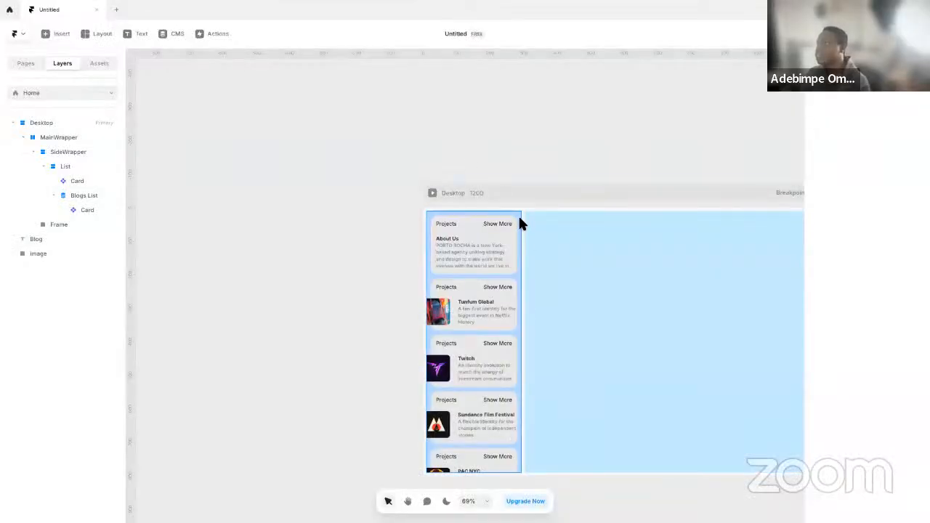
Edit the Desktop breakpoint and set its width to 1440
{"action": "left_click", "coordinate": [519, 214]}
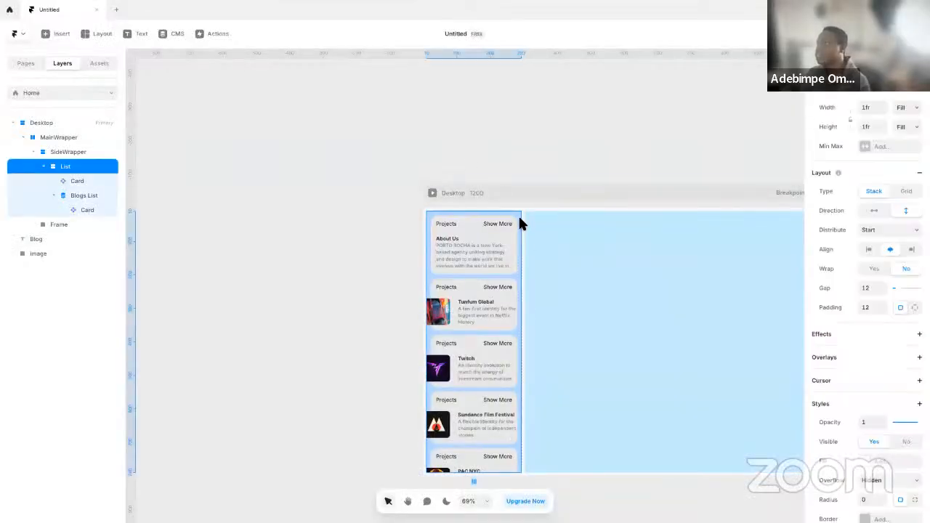
{"action": "key", "text": "Escape"}
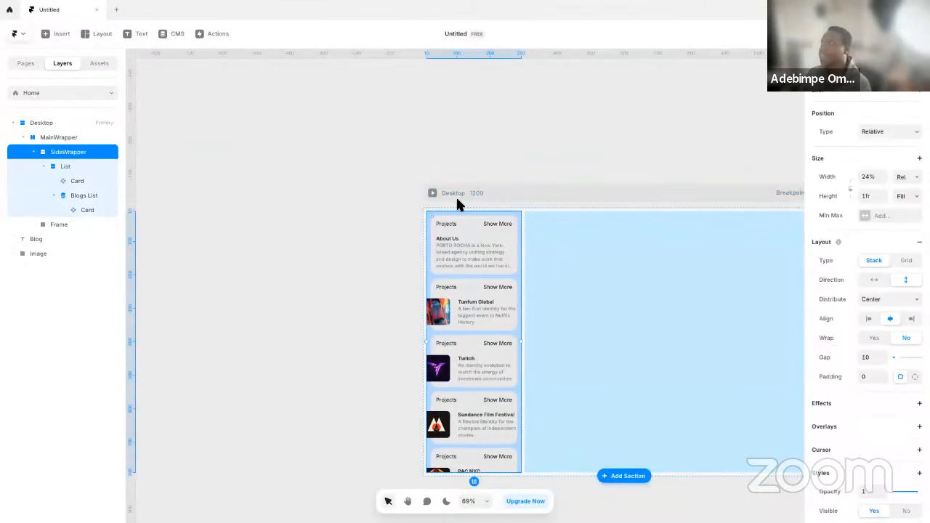
{"action": "key", "text": "super+space"}
{"action": "key", "text": "Escape"}
{"action": "left_click_drag", "start_coordinate": [650, 177], "coordinate": [502, 183]}
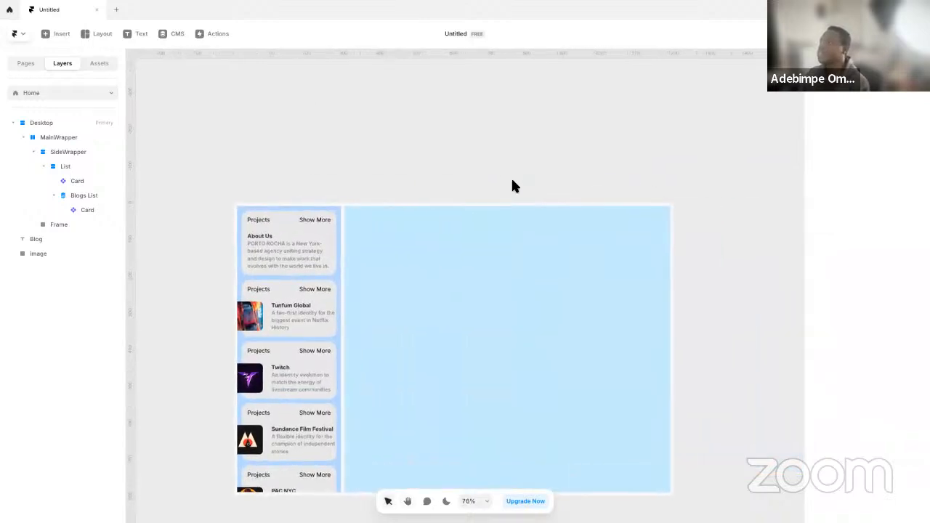
{"action": "scroll", "coordinate": [511, 181], "scroll_direction": "down", "scroll_amount": 2}
{"action": "left_click", "coordinate": [407, 186]}
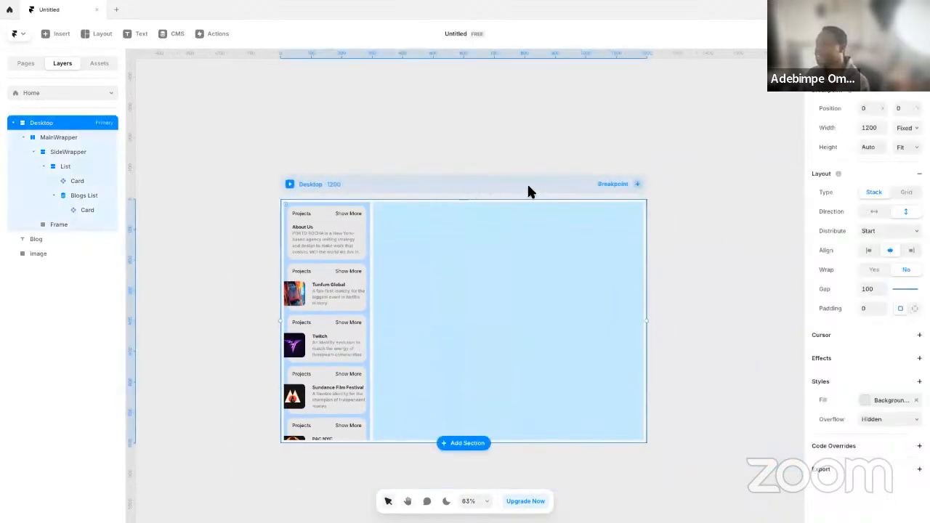
{"action": "left_click", "coordinate": [634, 186]}
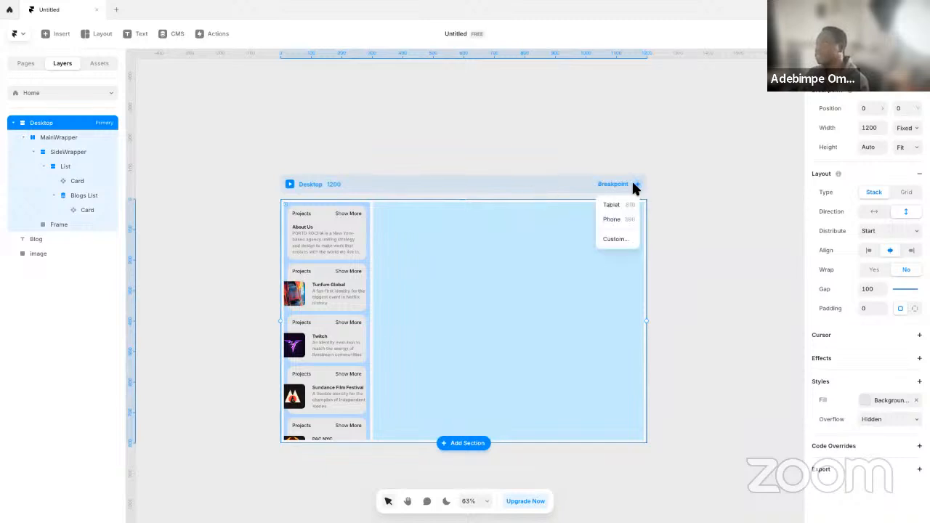
{"action": "left_click", "coordinate": [403, 169]}
{"action": "double_click", "coordinate": [320, 186]}
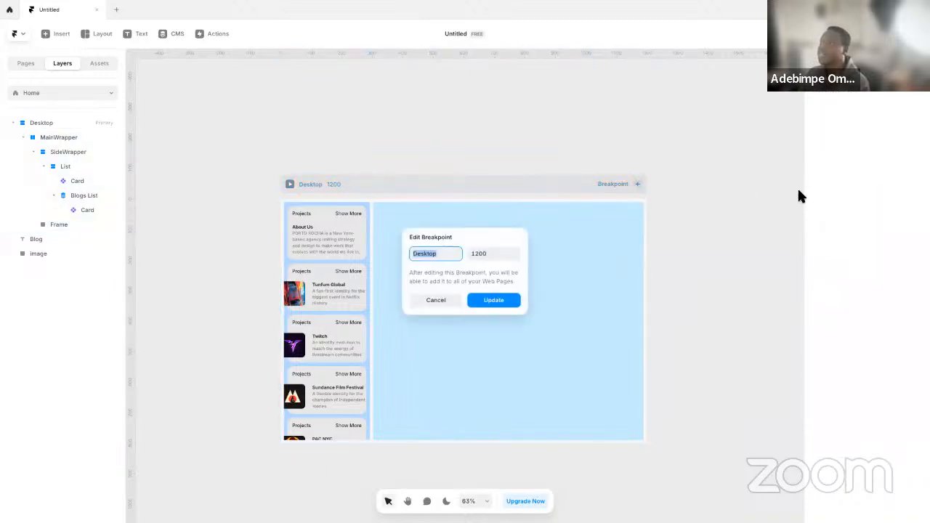
{"action": "left_click", "coordinate": [488, 254]}
{"action": "type", "text": "144"}
{"action": "key", "text": "Return"}
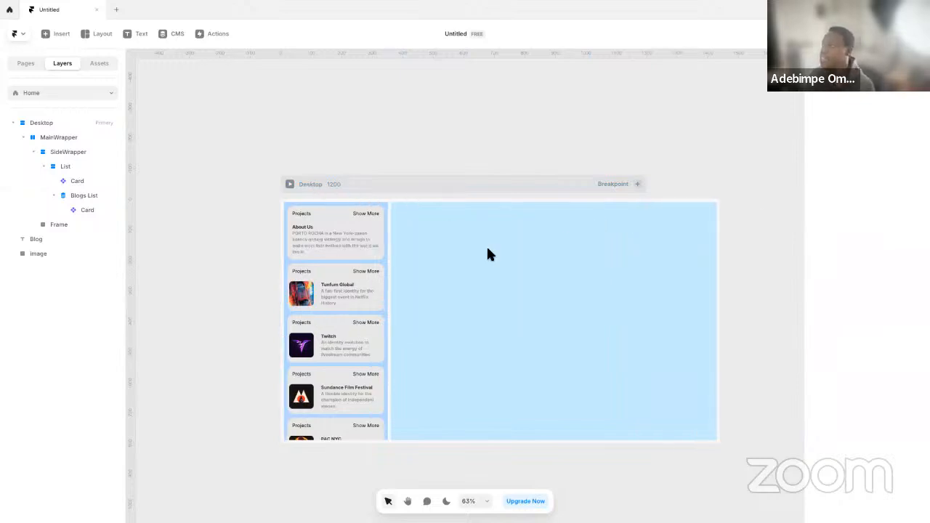
Add the preset 1200 Desktop breakpoint to the page
{"action": "left_click", "coordinate": [588, 187]}
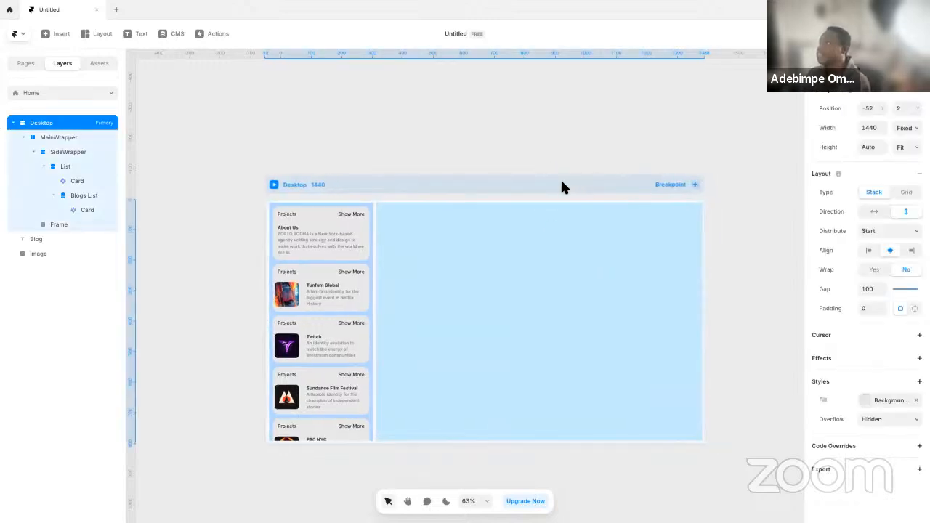
{"action": "left_click", "coordinate": [687, 184]}
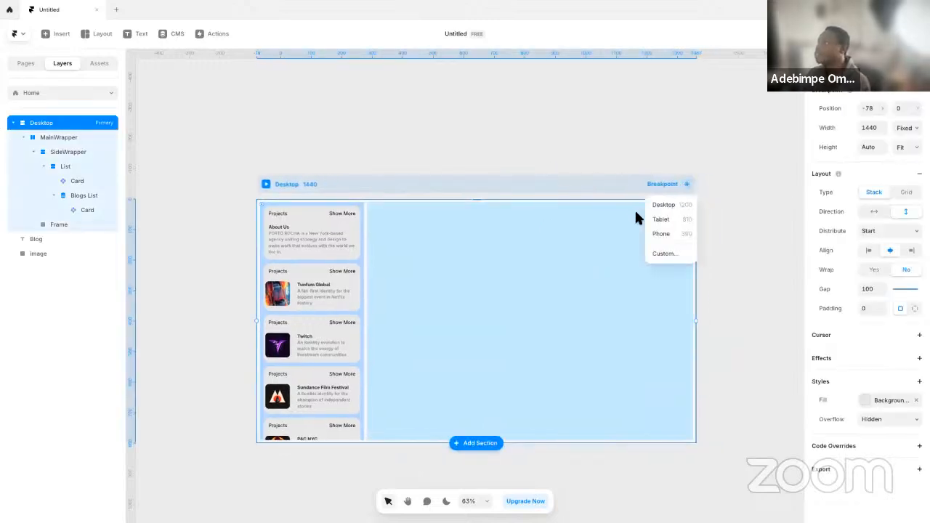
{"action": "left_click", "coordinate": [685, 204]}
{"action": "scroll", "coordinate": [516, 207], "scroll_direction": "up", "scroll_amount": 2}
{"action": "scroll", "coordinate": [499, 203], "scroll_direction": "down", "scroll_amount": 6}
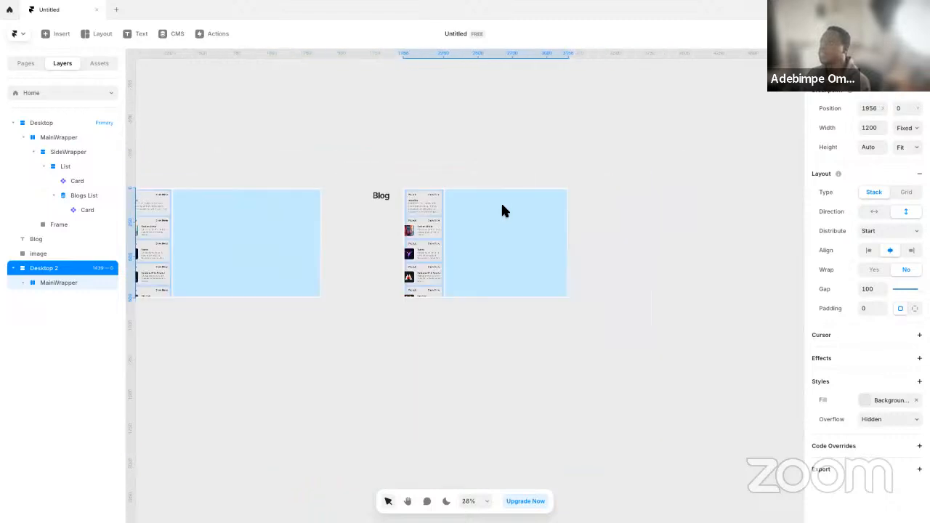
Delete the loose Blog heading between the two breakpoints and move Desktop 2 close beside the primary Desktop breakpoint
{"action": "scroll", "coordinate": [419, 183], "scroll_direction": "up", "scroll_amount": 3}
{"action": "left_click", "coordinate": [397, 185]}
{"action": "left_click", "coordinate": [417, 217]}
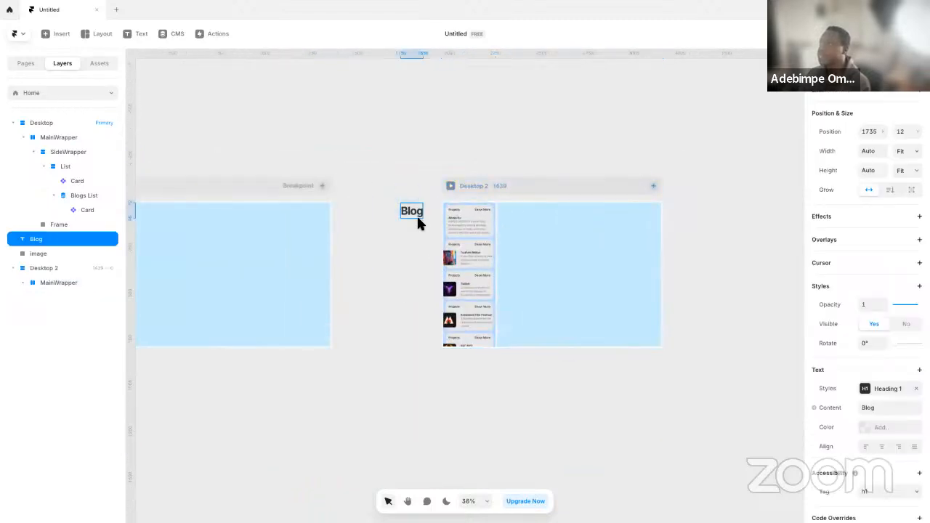
{"action": "key", "text": "Delete"}
{"action": "left_click_drag", "start_coordinate": [540, 183], "coordinate": [440, 175]}
{"action": "key", "text": "space"}
{"action": "left_click_drag", "start_coordinate": [397, 146], "coordinate": [554, 207]}
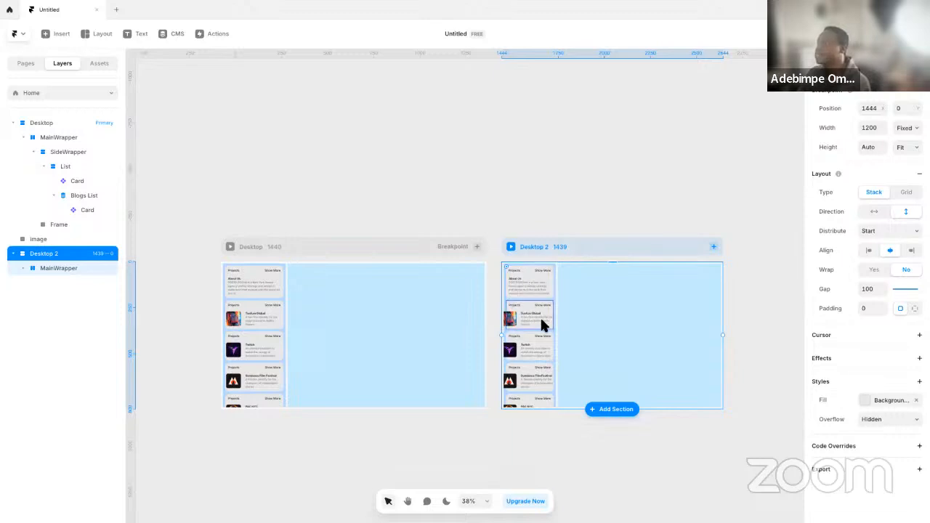
Open the Card component from the About Us card and remove the minimum width from the text Stack in Card-Body
{"action": "double_click", "coordinate": [527, 278]}
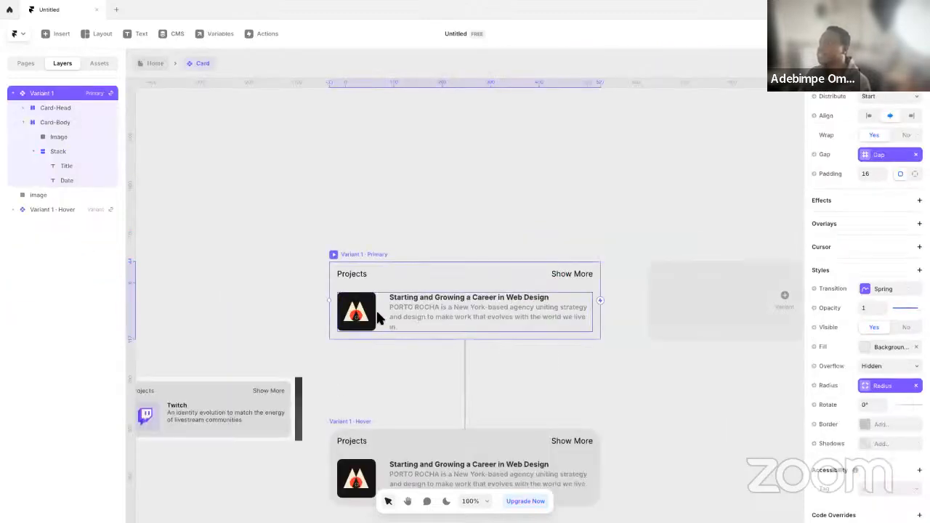
{"action": "left_click", "coordinate": [378, 317]}
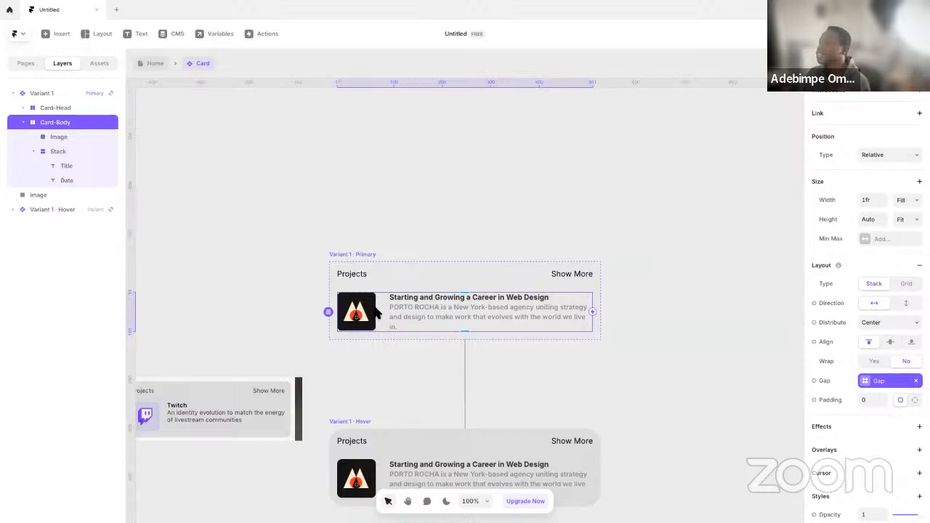
{"action": "left_click", "coordinate": [407, 310]}
{"action": "left_click", "coordinate": [451, 299], "text": "shift"}
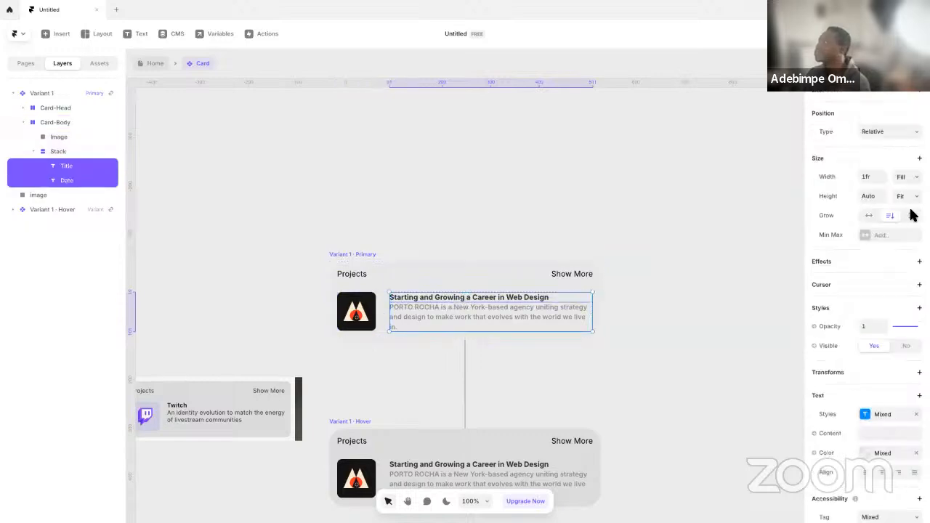
{"action": "key", "text": "Escape"}
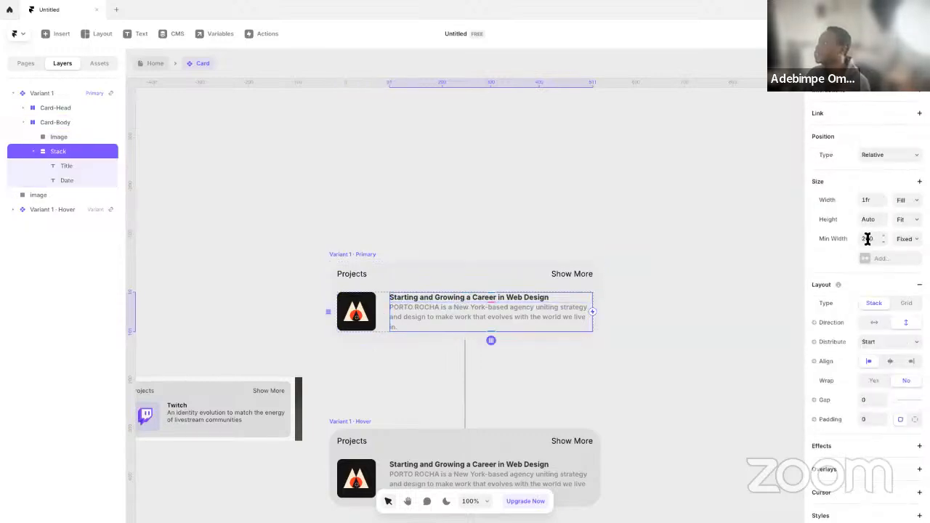
{"action": "left_click", "coordinate": [839, 235]}
{"action": "left_click", "coordinate": [848, 247]}
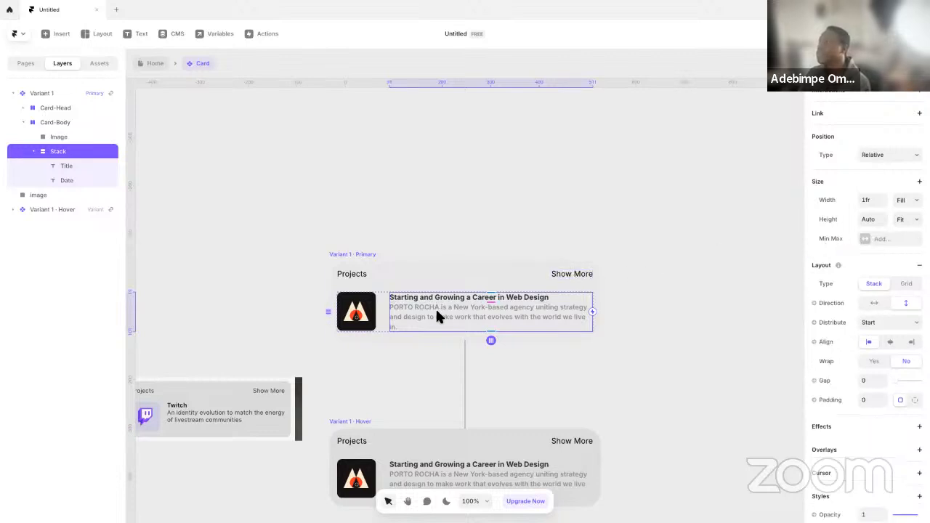
Return to the Home page and examine how the sidebar cards fit in the Desktop 2 breakpoint
{"action": "left_click", "coordinate": [157, 65]}
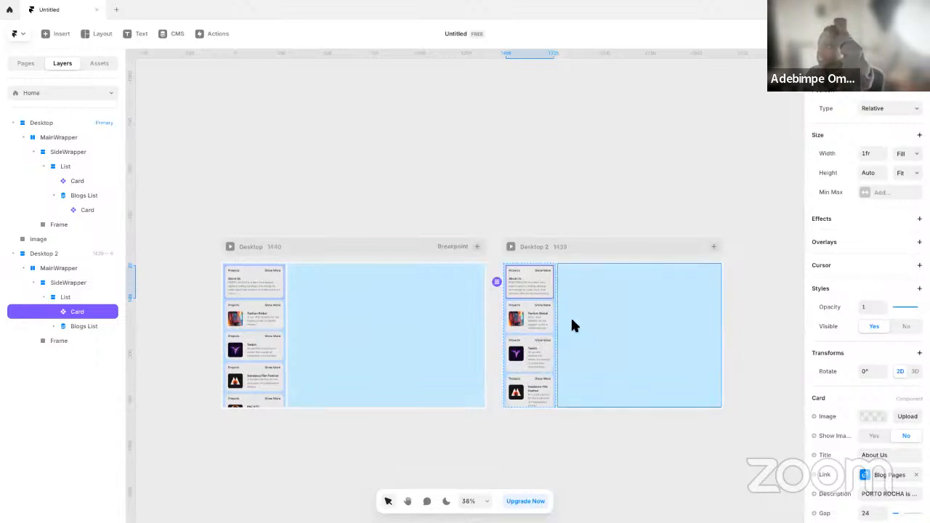
{"action": "left_click", "coordinate": [498, 266]}
{"action": "scroll", "coordinate": [539, 278], "scroll_direction": "up", "scroll_amount": 5}
{"action": "scroll", "coordinate": [540, 279], "scroll_direction": "up", "scroll_amount": 3}
{"action": "scroll", "coordinate": [544, 283], "scroll_direction": "down", "scroll_amount": 3}
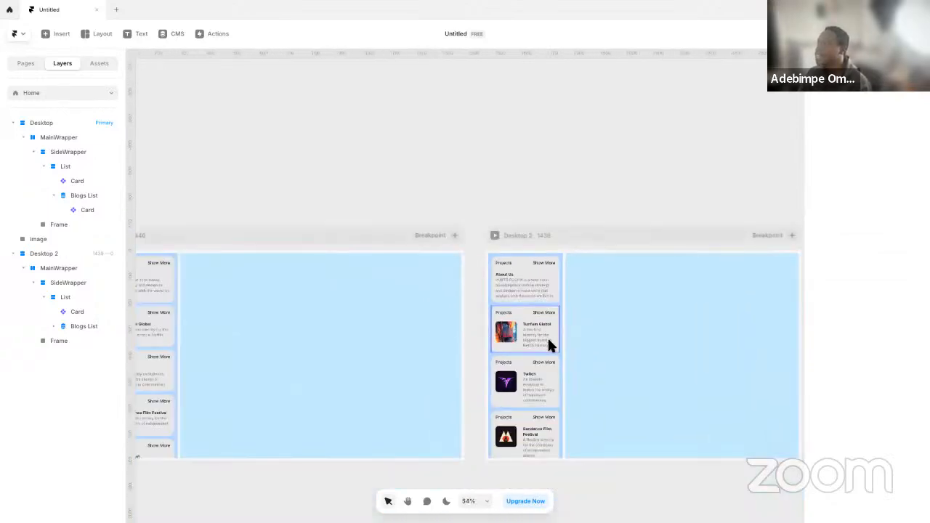
Preview the Desktop 2 breakpoint to check the sidebar cards at full size, and return to the canvas
{"action": "left_click", "coordinate": [546, 283]}
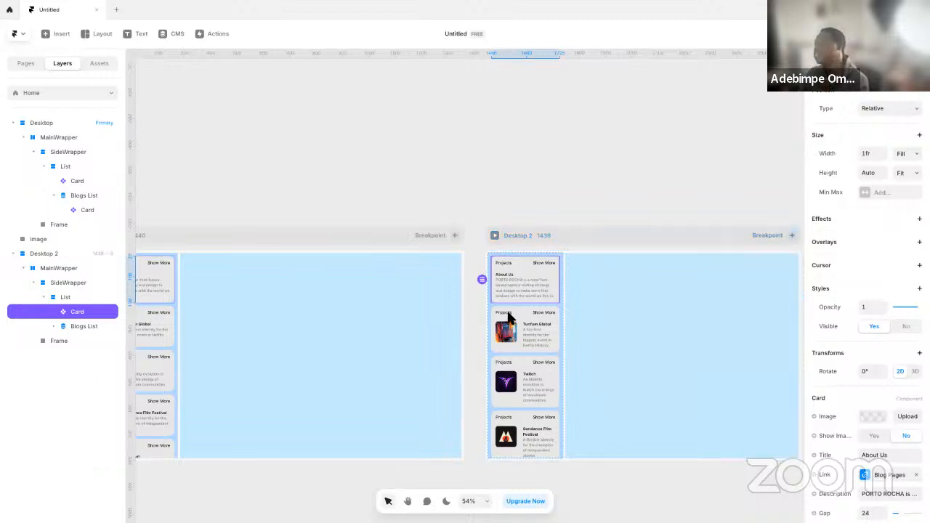
{"action": "left_click", "coordinate": [496, 237]}
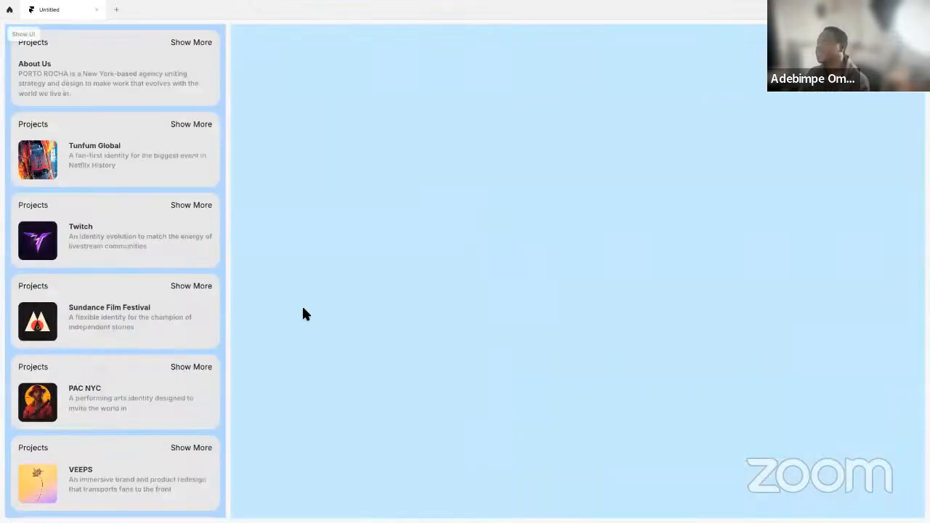
{"action": "key", "text": "Escape"}
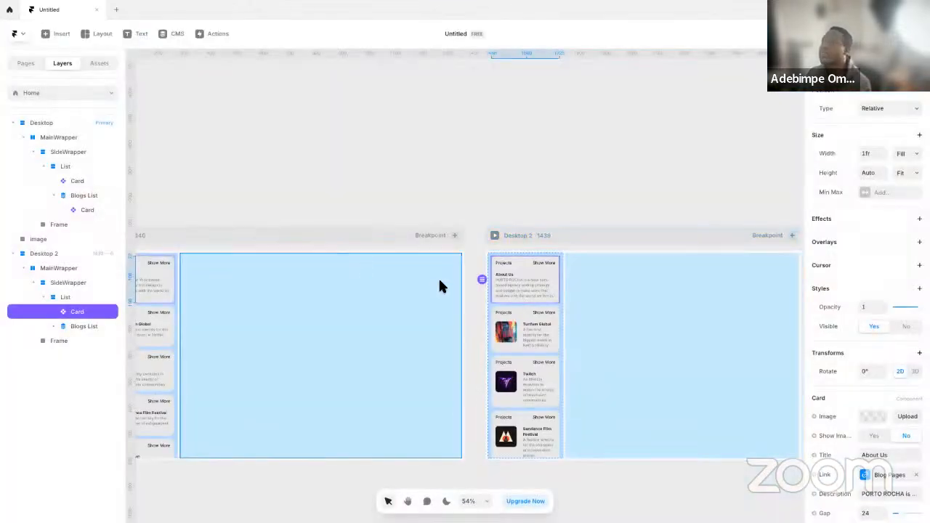
Open the Card component from Desktop 2's About Us card and rename its primary variant to Large
{"action": "double_click", "coordinate": [507, 267]}
{"action": "left_click_drag", "start_coordinate": [576, 234], "coordinate": [448, 213]}
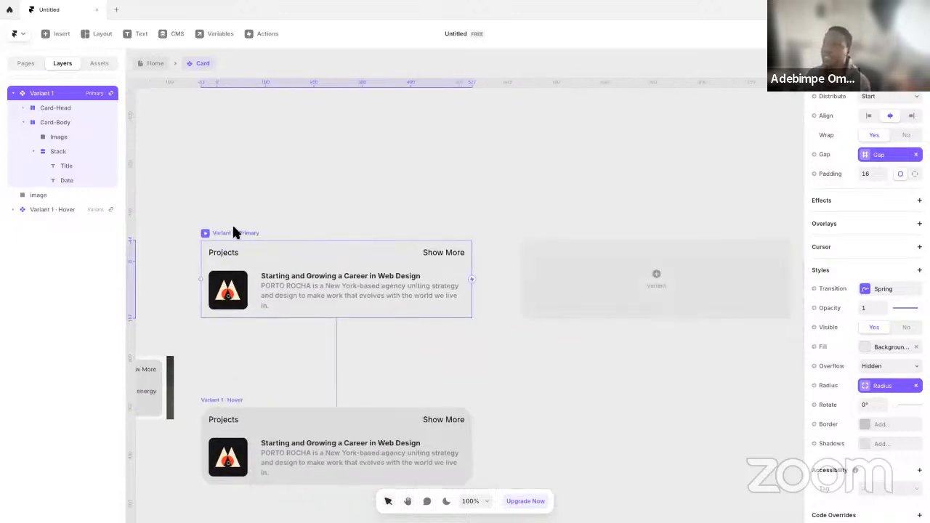
{"action": "double_click", "coordinate": [64, 94]}
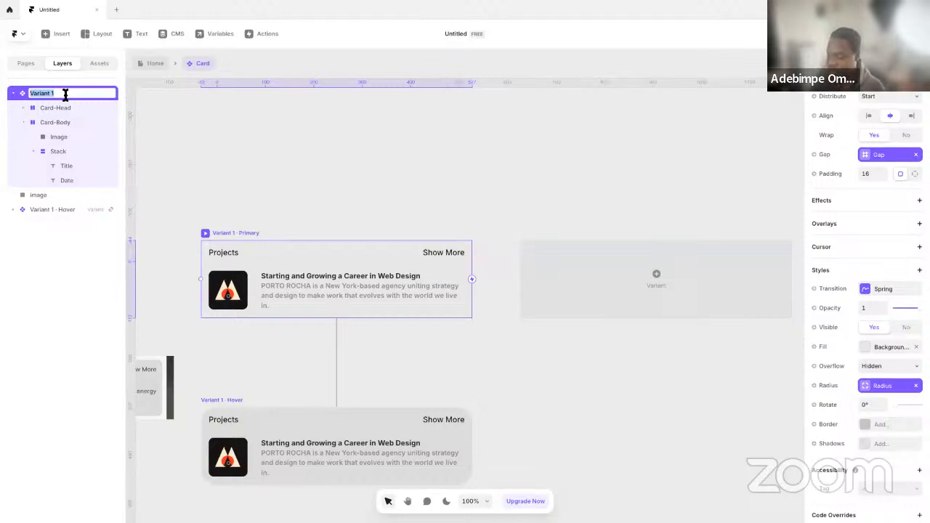
{"action": "type", "text": "Larg"}
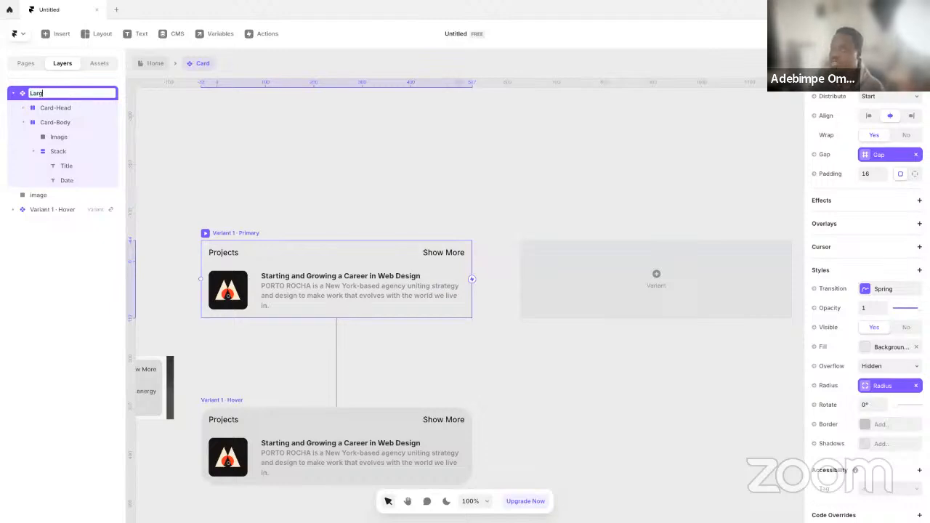
{"action": "type", "text": "e"}
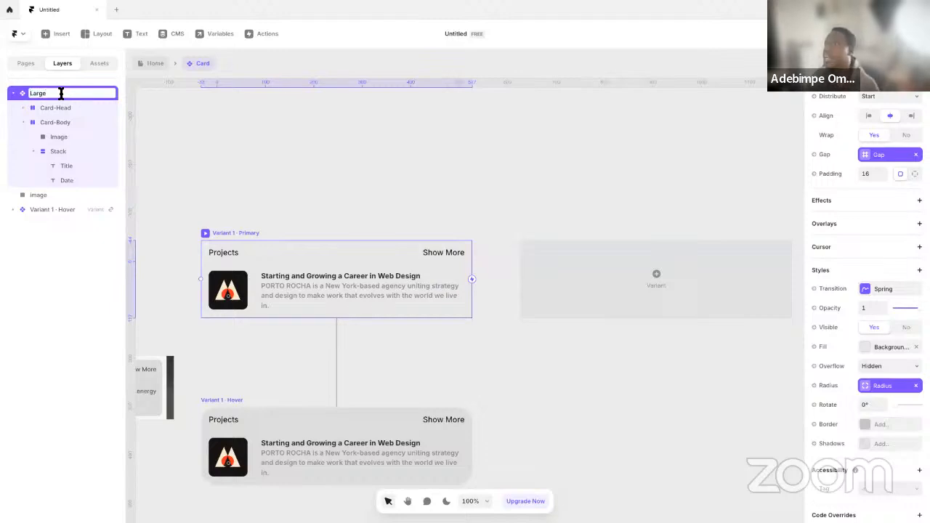
{"action": "left_click", "coordinate": [305, 147]}
Add a second variant to the Card component and name it 1200
{"action": "left_click", "coordinate": [201, 231]}
{"action": "left_click", "coordinate": [615, 284]}
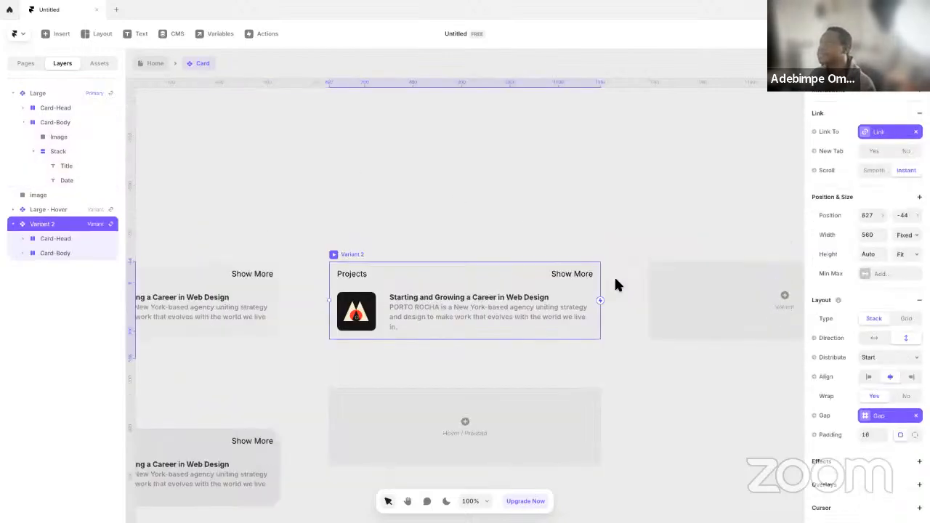
{"action": "double_click", "coordinate": [56, 227]}
{"action": "type", "text": "12"}
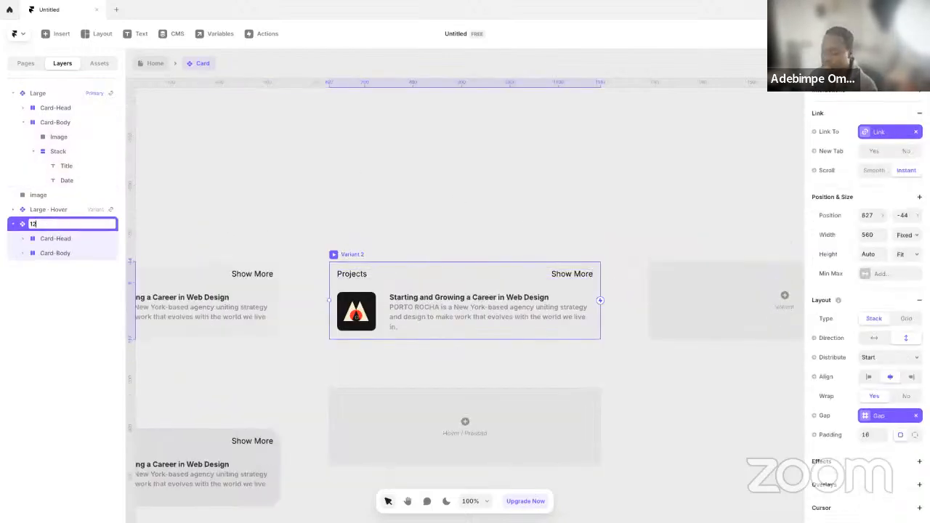
{"action": "type", "text": "00"}
{"action": "key", "text": "Return"}
{"action": "left_click", "coordinate": [458, 241]}
Open the Heading 4 text style from the 1200 variant's title for editing and add an extra style breakpoint
{"action": "key", "text": "space"}
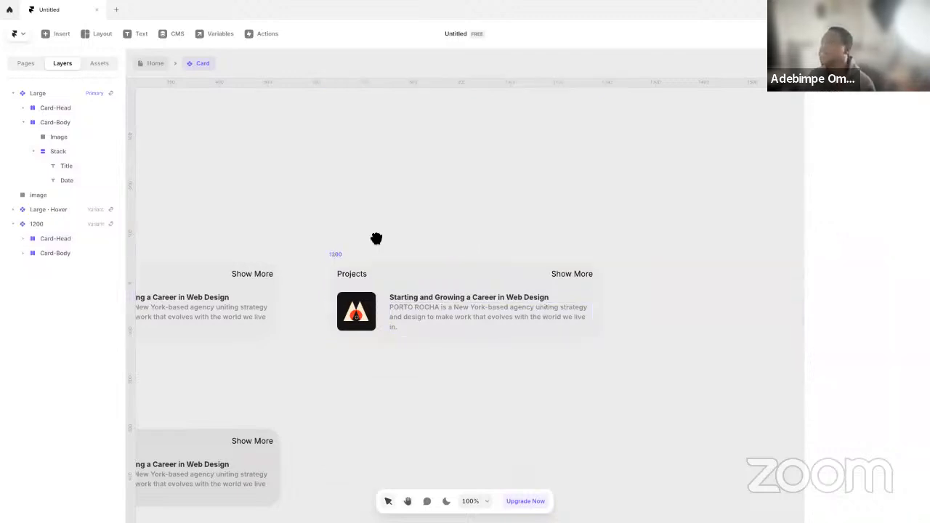
{"action": "left_click_drag", "start_coordinate": [376, 240], "coordinate": [457, 233]}
{"action": "left_click", "coordinate": [548, 288]}
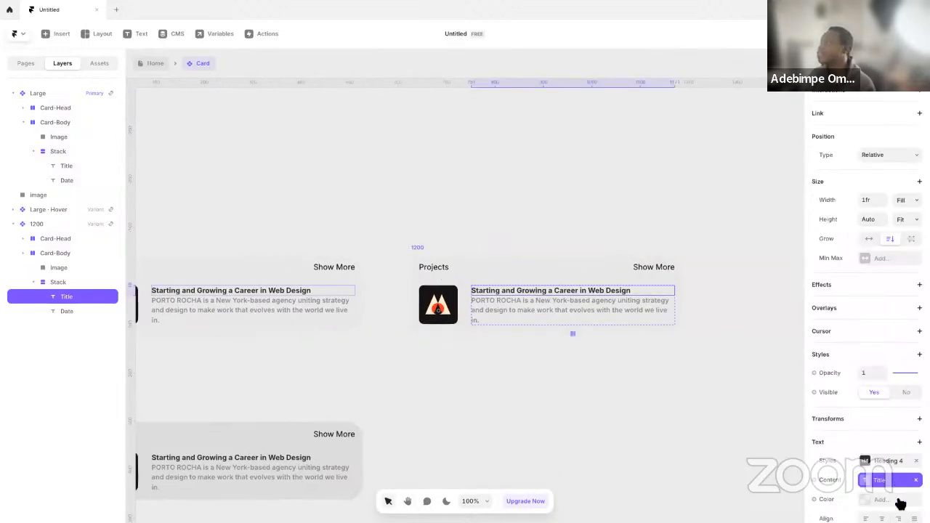
{"action": "left_click", "coordinate": [876, 464]}
{"action": "left_click", "coordinate": [756, 448]}
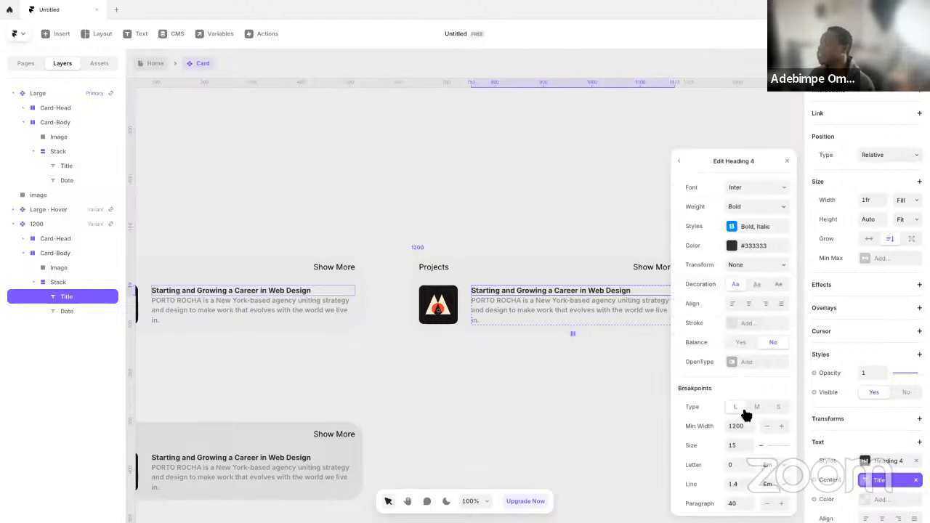
{"action": "right_click", "coordinate": [731, 409]}
{"action": "left_click", "coordinate": [737, 420]}
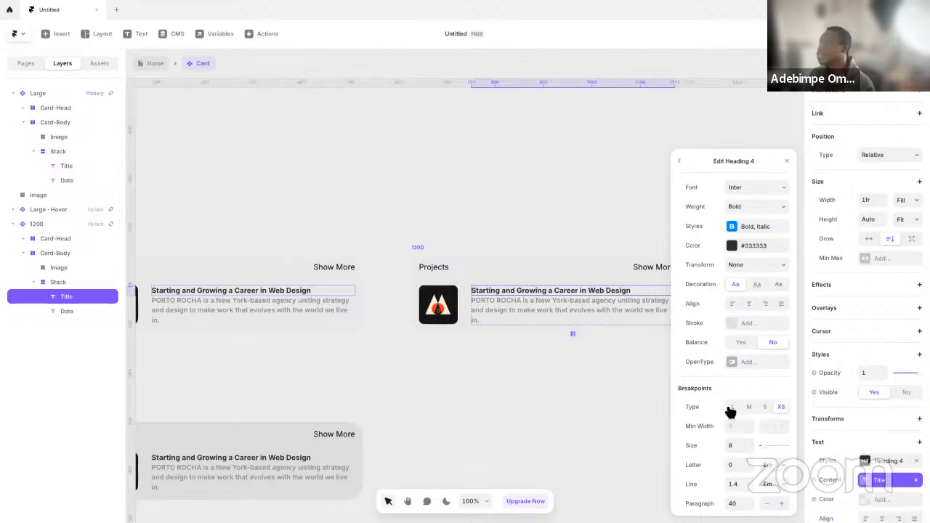
Set the Heading 4 style's minimum width to 1440 for the L breakpoint and 1200 for M
{"action": "left_click", "coordinate": [750, 409]}
{"action": "left_click", "coordinate": [735, 409]}
{"action": "left_click", "coordinate": [737, 424]}
{"action": "type", "text": "14"}
{"action": "type", "text": "40"}
{"action": "left_click", "coordinate": [739, 426]}
{"action": "type", "text": "12"}
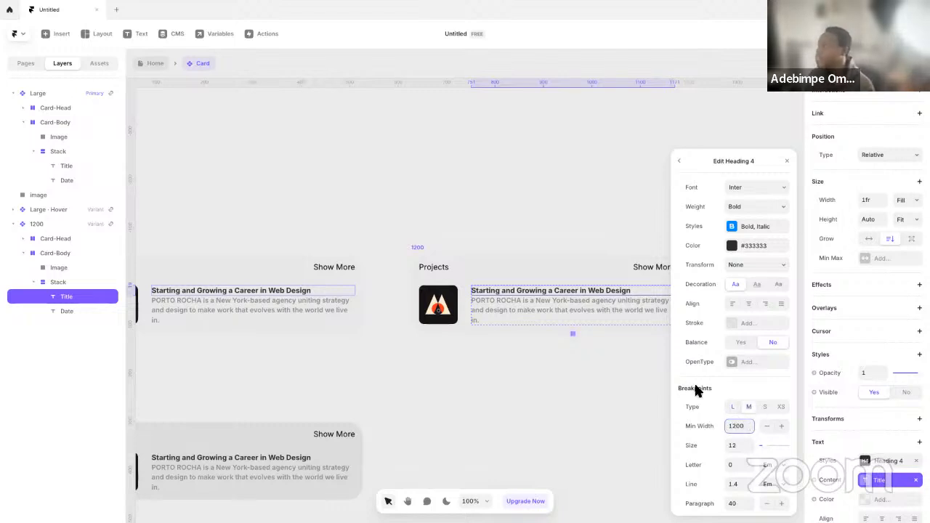
{"action": "right_click", "coordinate": [749, 410]}
{"action": "left_click", "coordinate": [786, 410]}
{"action": "right_click", "coordinate": [787, 410]}
{"action": "left_click", "coordinate": [781, 407]}
{"action": "left_click", "coordinate": [733, 407]}
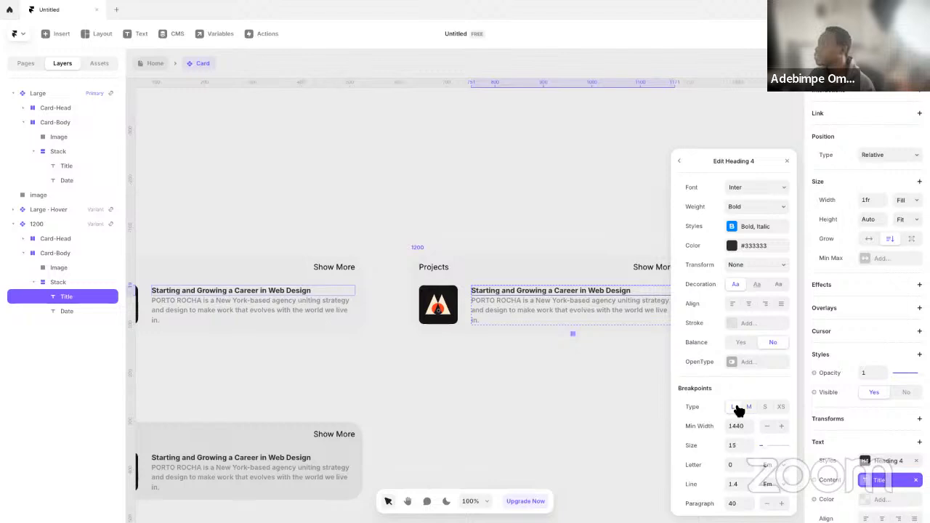
Set the Heading 4 style's S breakpoint minimum width to 810 and check the XS, L and M settings
{"action": "left_click", "coordinate": [764, 408]}
{"action": "left_click", "coordinate": [749, 426]}
{"action": "type", "text": "81"}
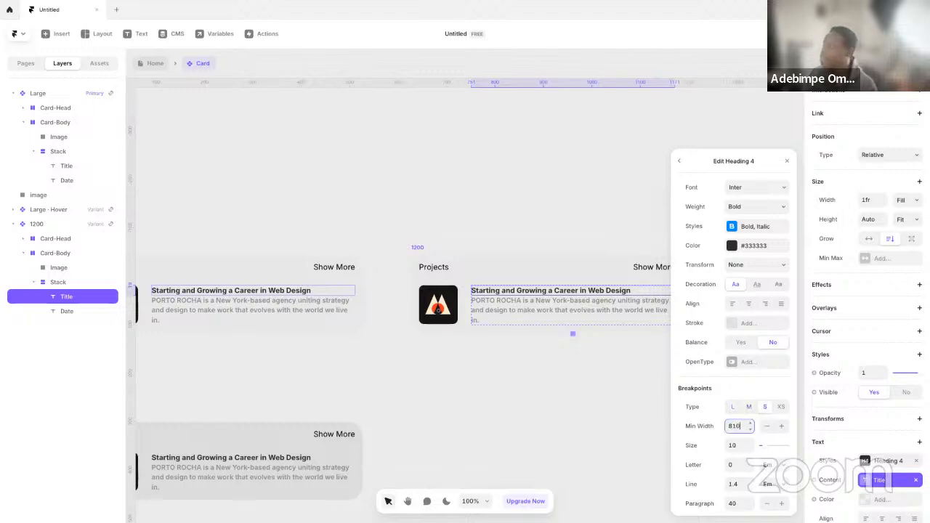
{"action": "left_click", "coordinate": [782, 408]}
{"action": "left_click", "coordinate": [739, 427]}
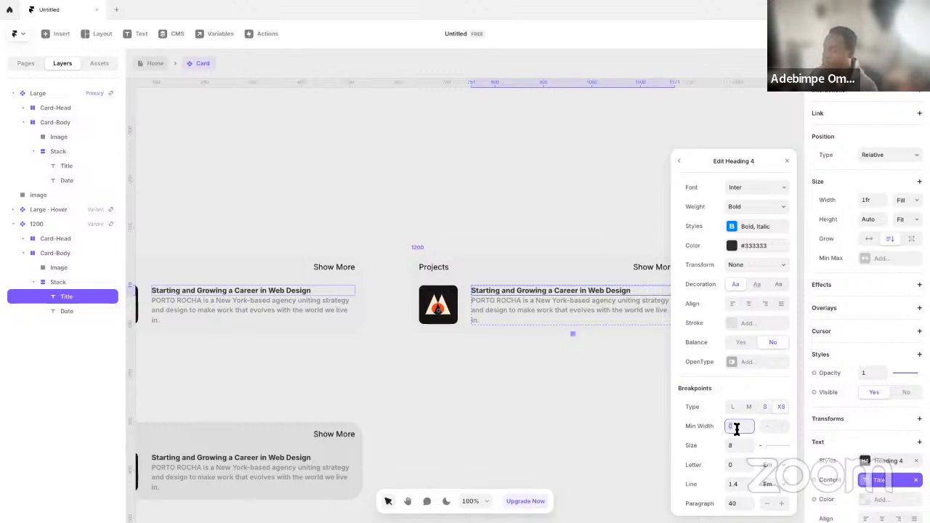
{"action": "left_click", "coordinate": [732, 410]}
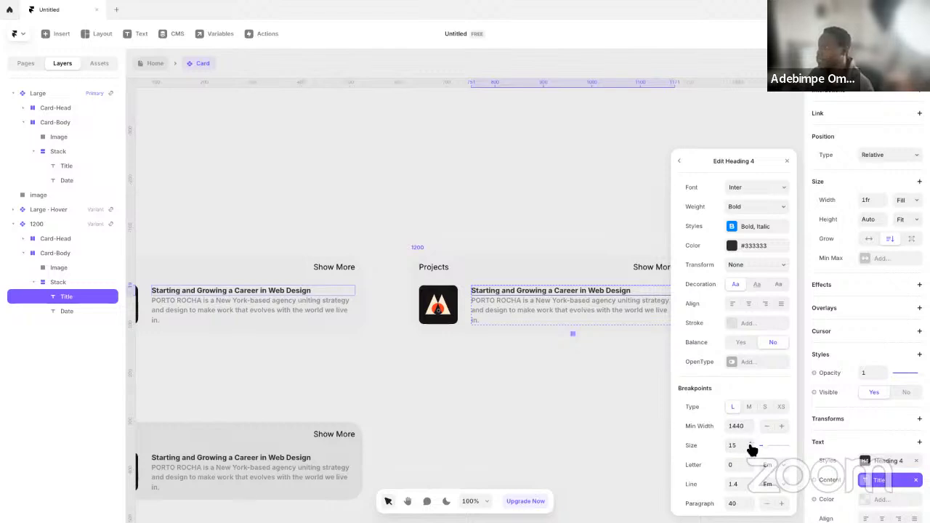
{"action": "left_click", "coordinate": [748, 410]}
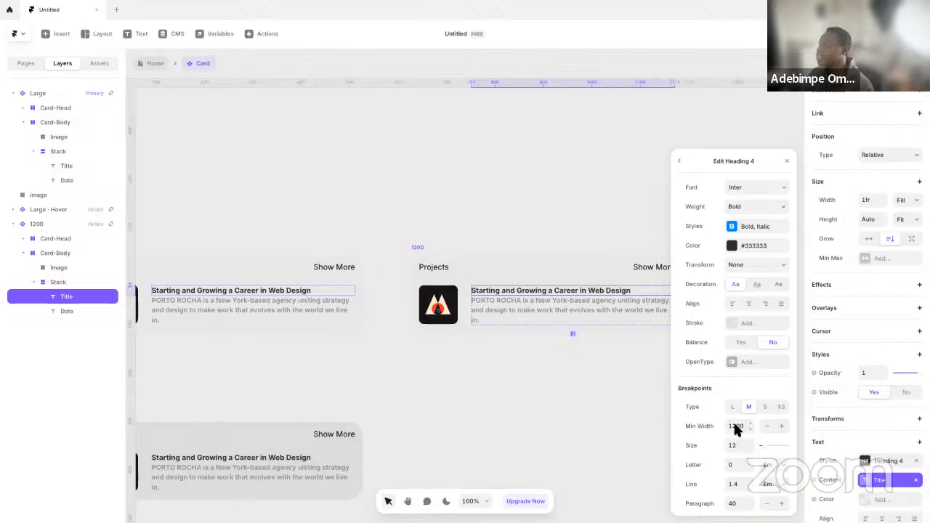
Open the Body text style from the 1200 variant's description for editing and add an extra style breakpoint
{"action": "left_click", "coordinate": [554, 311]}
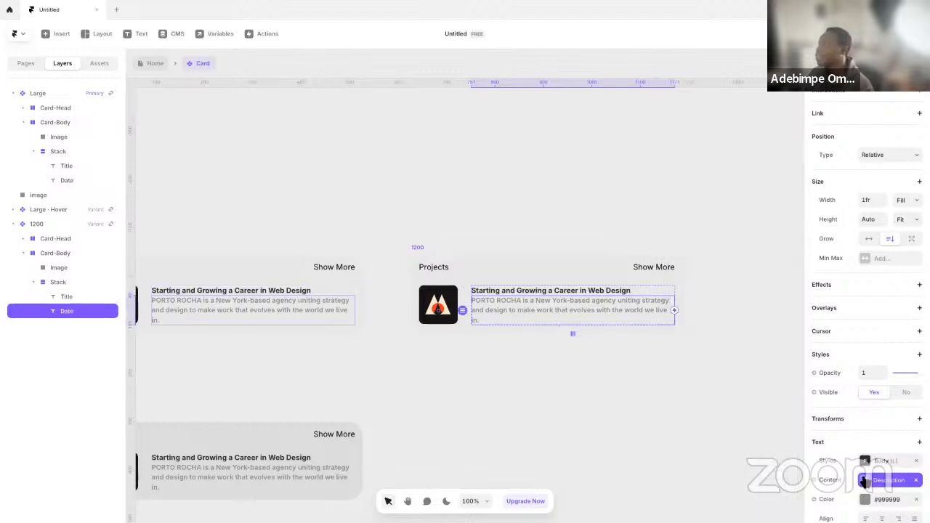
{"action": "left_click", "coordinate": [565, 291]}
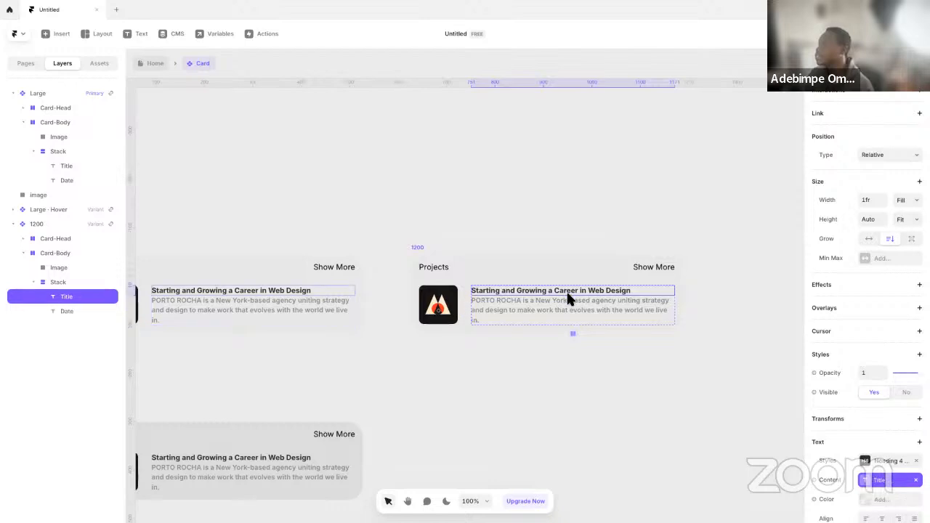
{"action": "left_click", "coordinate": [584, 321]}
{"action": "left_click", "coordinate": [877, 461]}
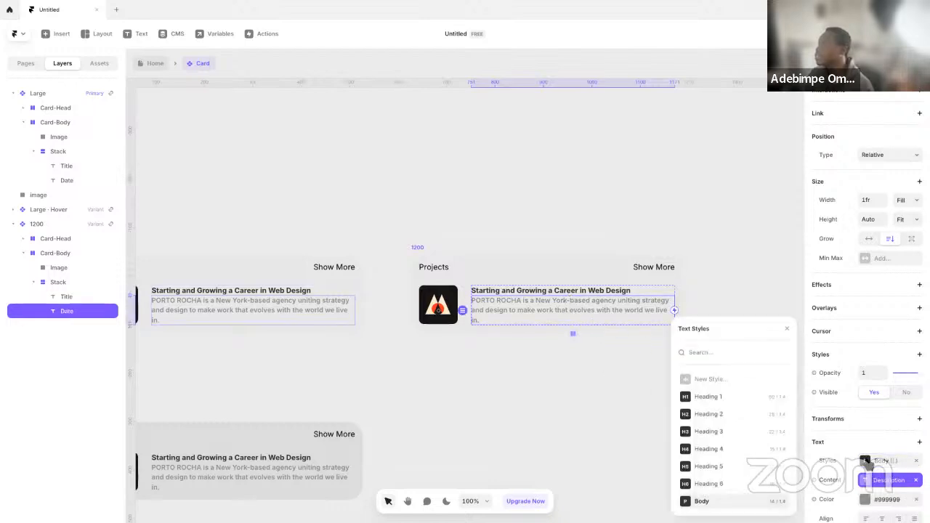
{"action": "left_click", "coordinate": [781, 501]}
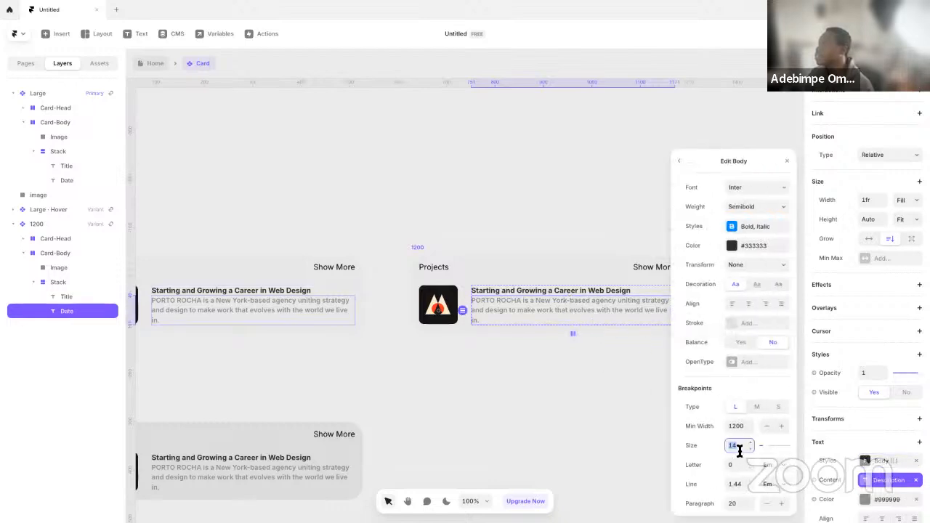
{"action": "right_click", "coordinate": [733, 406]}
{"action": "left_click", "coordinate": [736, 414]}
Set the Body style's minimum width to 1440 for the L breakpoint and 1200 for M
{"action": "left_click", "coordinate": [733, 407]}
{"action": "left_click", "coordinate": [737, 426]}
{"action": "key", "text": "Tab"}
{"action": "left_click", "coordinate": [748, 408]}
{"action": "left_click", "coordinate": [743, 427]}
{"action": "type", "text": "1"}
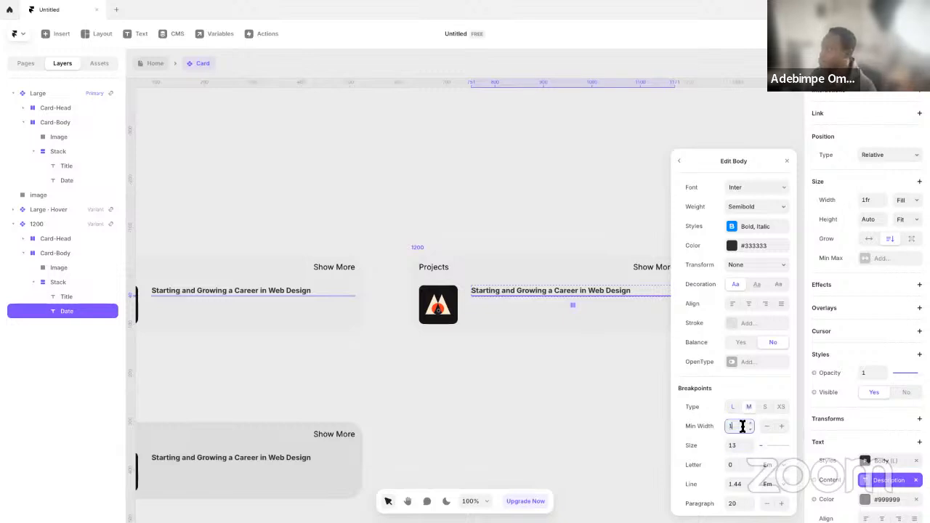
Set the Body style's font size to 12 for the M breakpoint and 13 for L, and close the style editor
{"action": "left_click", "coordinate": [732, 407]}
{"action": "left_click", "coordinate": [736, 443]}
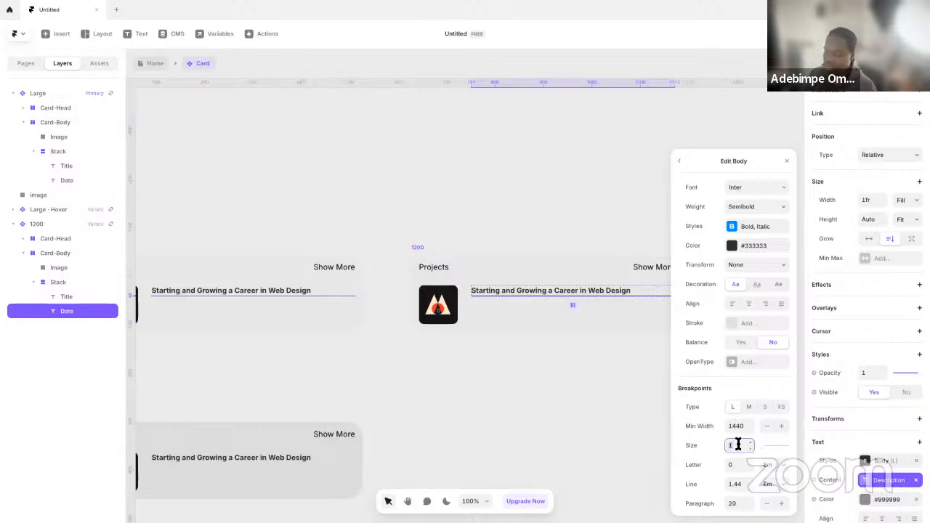
{"action": "type", "text": "2"}
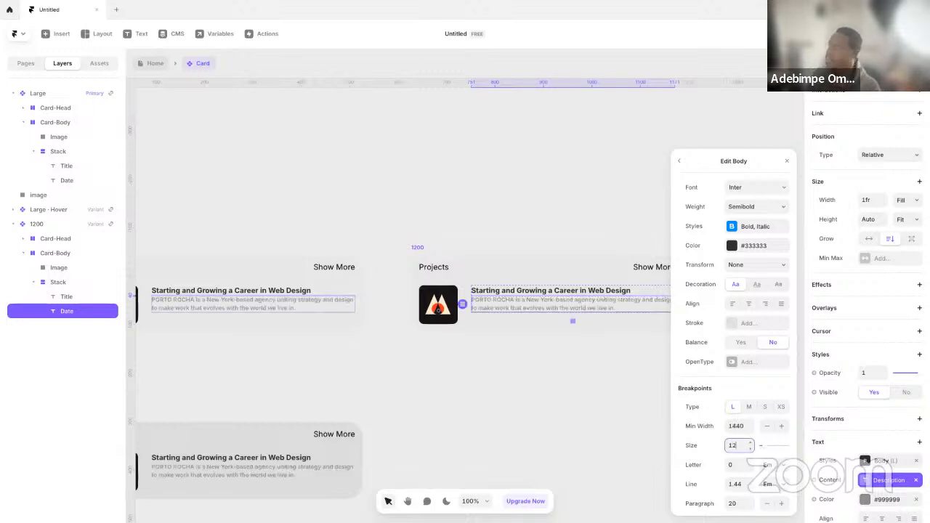
{"action": "left_click", "coordinate": [749, 407]}
{"action": "left_click", "coordinate": [737, 445]}
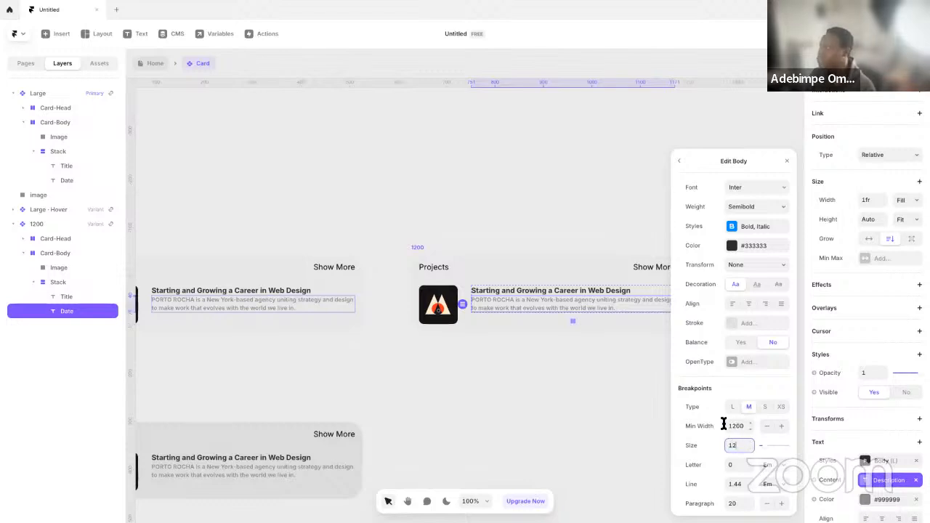
{"action": "left_click", "coordinate": [734, 407]}
{"action": "left_click", "coordinate": [741, 447]}
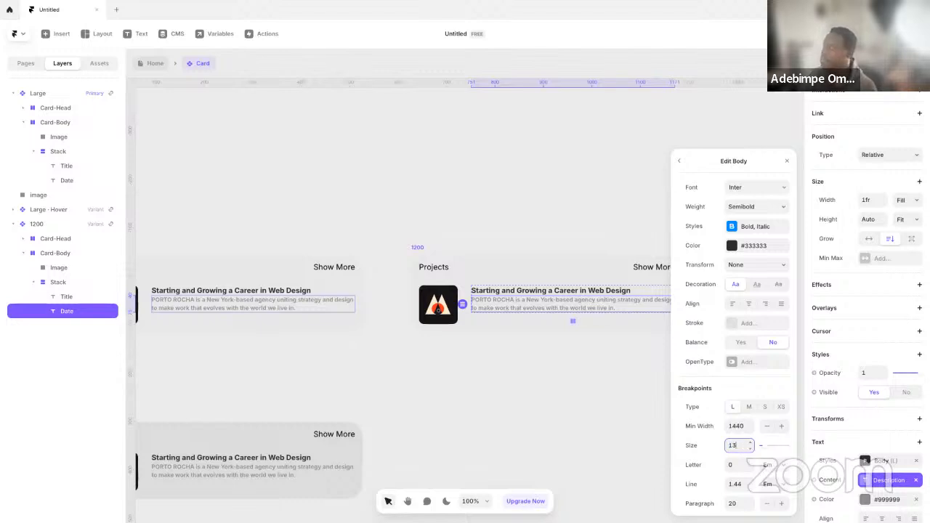
{"action": "left_click", "coordinate": [638, 364]}
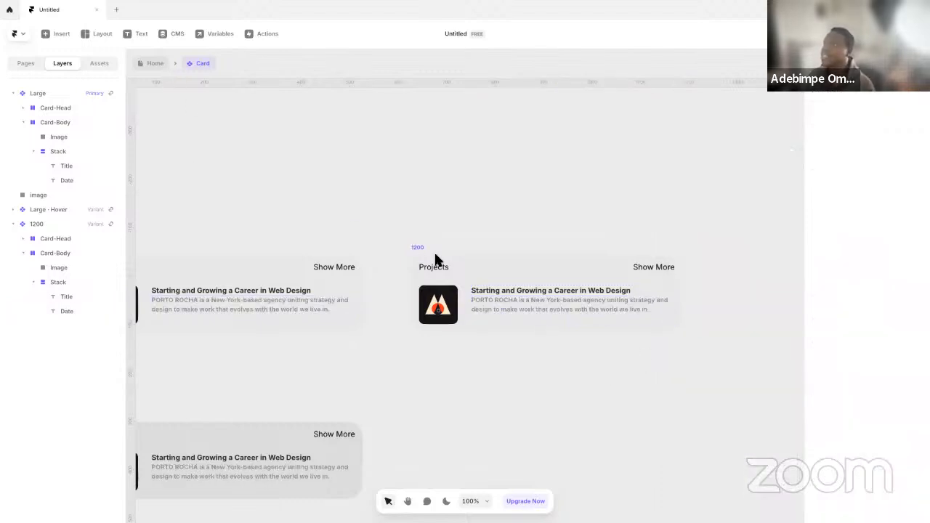
Shrink the thumbnail image in the 1200 variant slightly, keeping it square
{"action": "left_click", "coordinate": [493, 296]}
{"action": "left_click", "coordinate": [454, 215]}
{"action": "left_click_drag", "start_coordinate": [325, 216], "coordinate": [447, 232]}
{"action": "left_click_drag", "start_coordinate": [565, 262], "coordinate": [492, 243]}
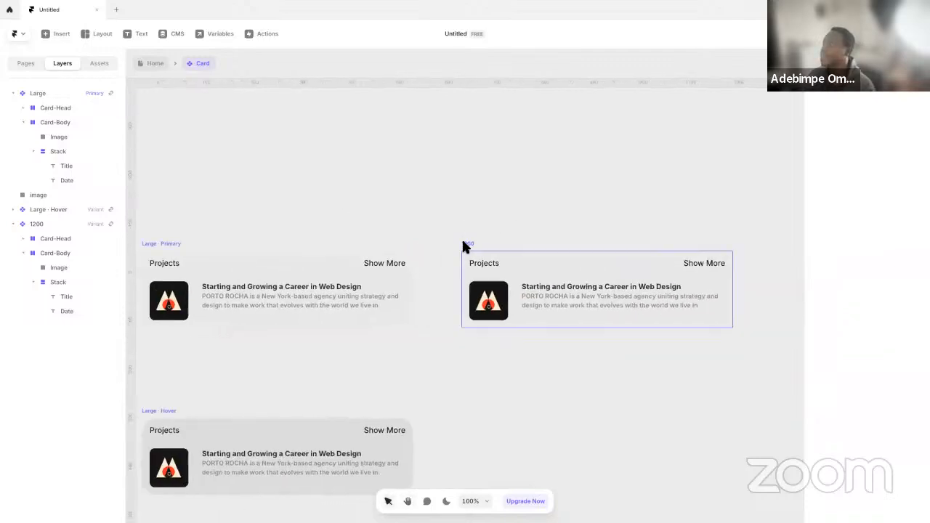
{"action": "left_click", "coordinate": [466, 245]}
{"action": "left_click", "coordinate": [490, 298]}
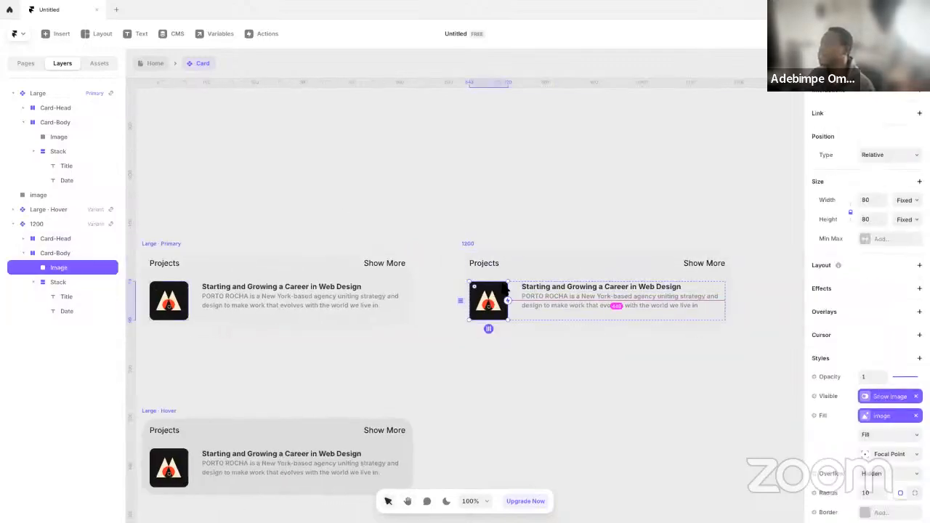
{"action": "scroll", "coordinate": [520, 291], "scroll_direction": "down", "scroll_amount": 2}
{"action": "scroll", "coordinate": [519, 298], "scroll_direction": "up", "scroll_amount": 4}
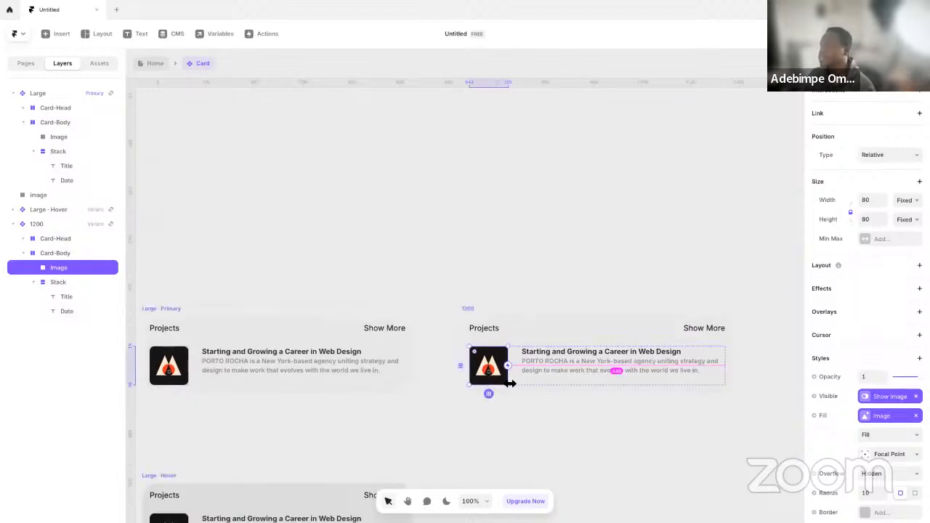
{"action": "left_click_drag", "start_coordinate": [509, 388], "coordinate": [501, 379]}
Review the layout settings of the 1200 variant's Card-Body and return to the Home page
{"action": "left_click", "coordinate": [507, 351]}
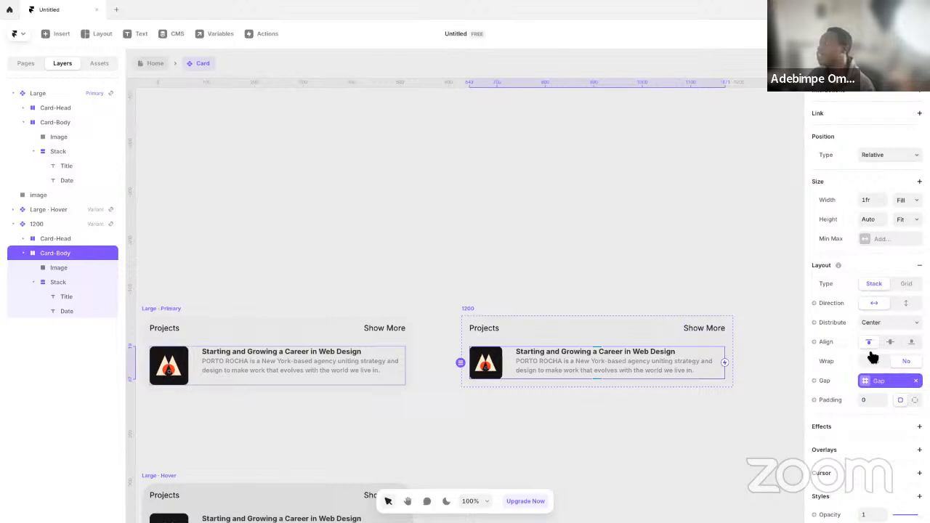
{"action": "scroll", "coordinate": [865, 378], "scroll_direction": "down", "scroll_amount": 1}
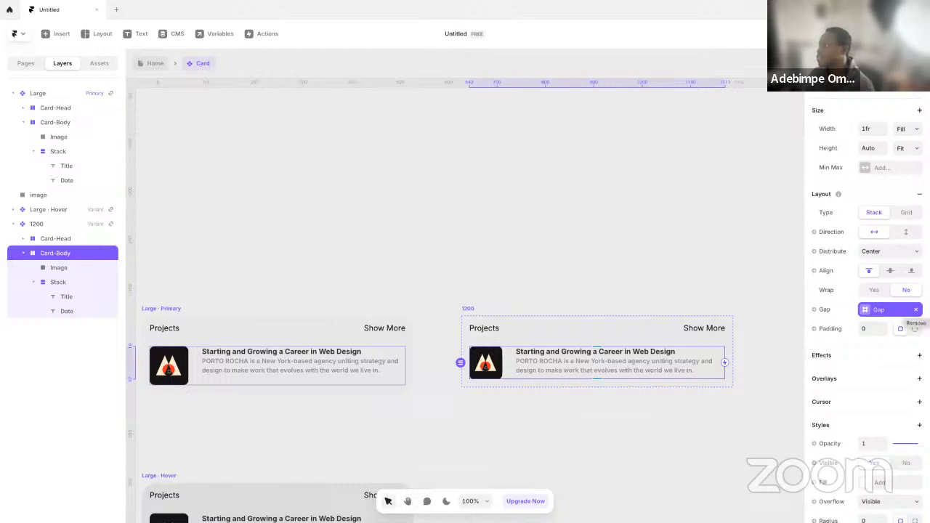
{"action": "left_click", "coordinate": [155, 64]}
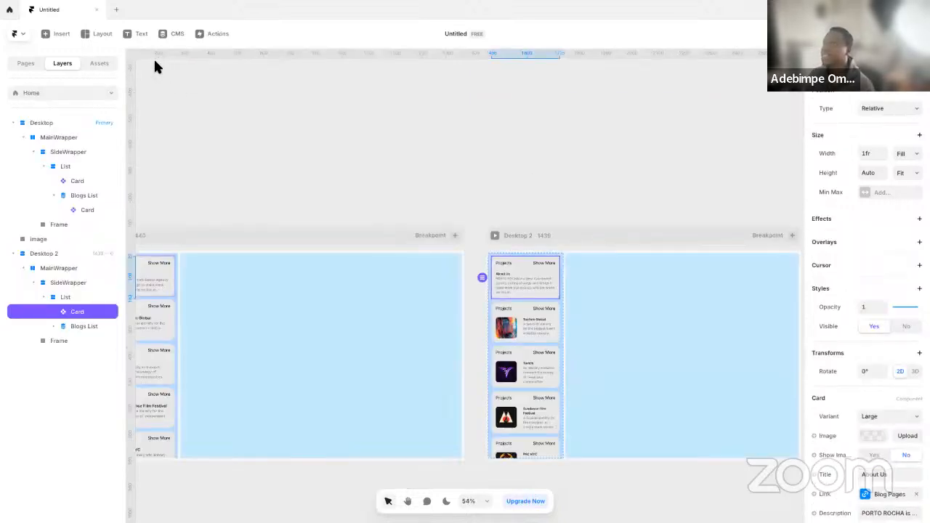
Switch the About Us card in the Desktop 2 frame to the 1200 variant
{"action": "left_click", "coordinate": [539, 187]}
{"action": "left_click", "coordinate": [535, 282]}
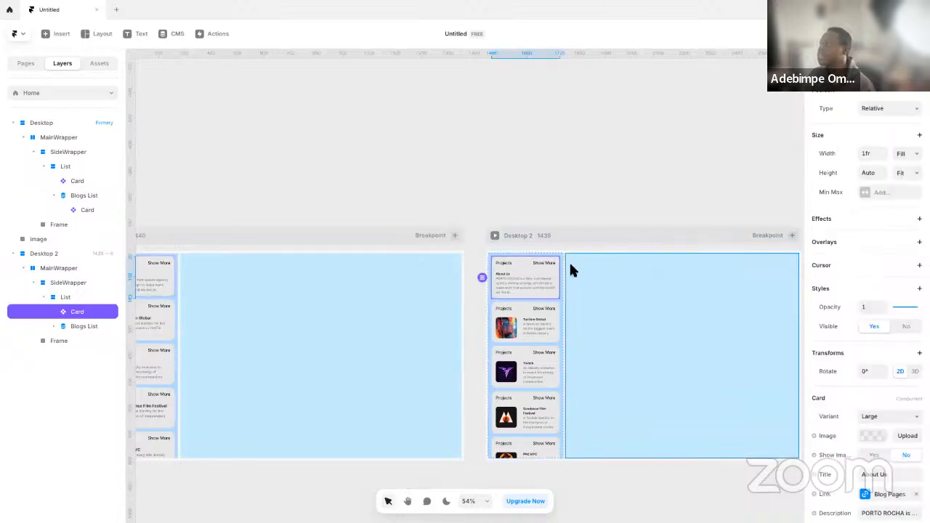
{"action": "left_click", "coordinate": [521, 323], "text": "shift"}
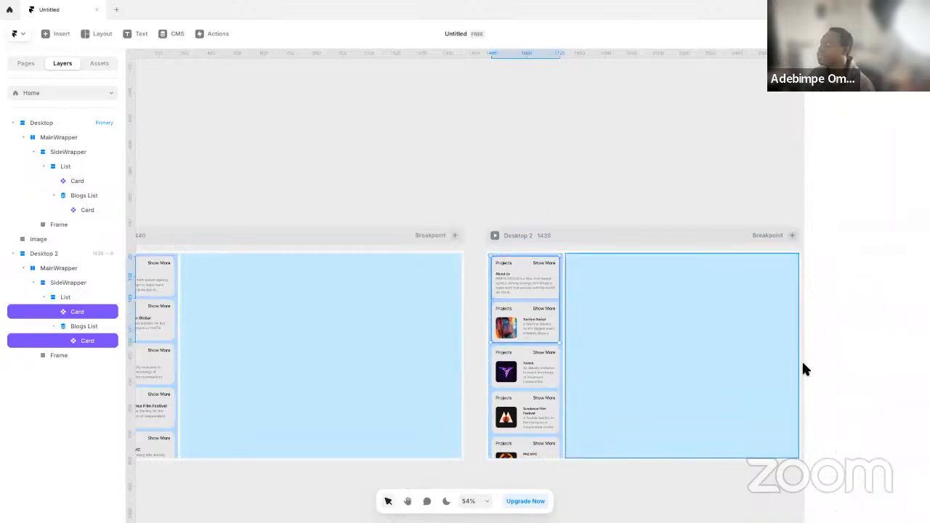
{"action": "left_click", "coordinate": [549, 222]}
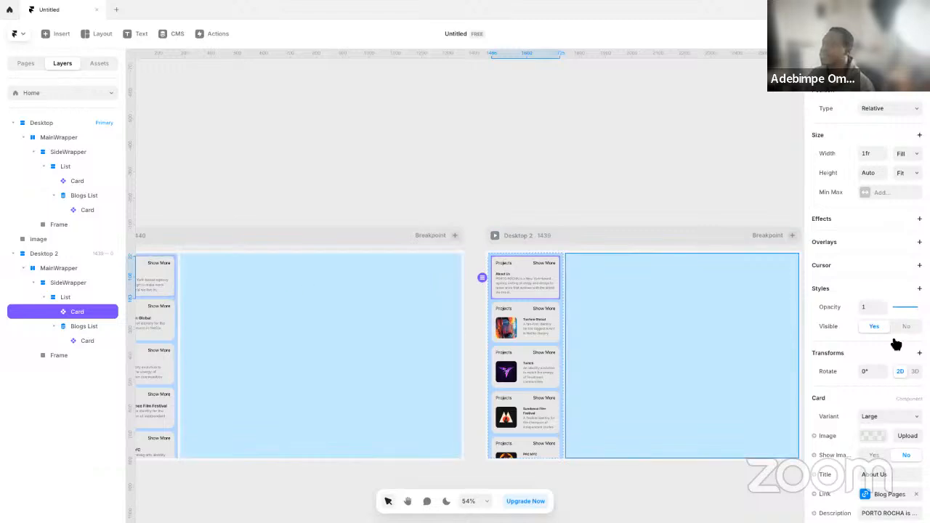
{"action": "scroll", "coordinate": [868, 378], "scroll_direction": "down", "scroll_amount": 4}
{"action": "left_click", "coordinate": [905, 276]}
{"action": "left_click", "coordinate": [888, 293]}
Switch the Blogs List card in the Desktop 2 frame to the 1200 variant
{"action": "left_click", "coordinate": [522, 320]}
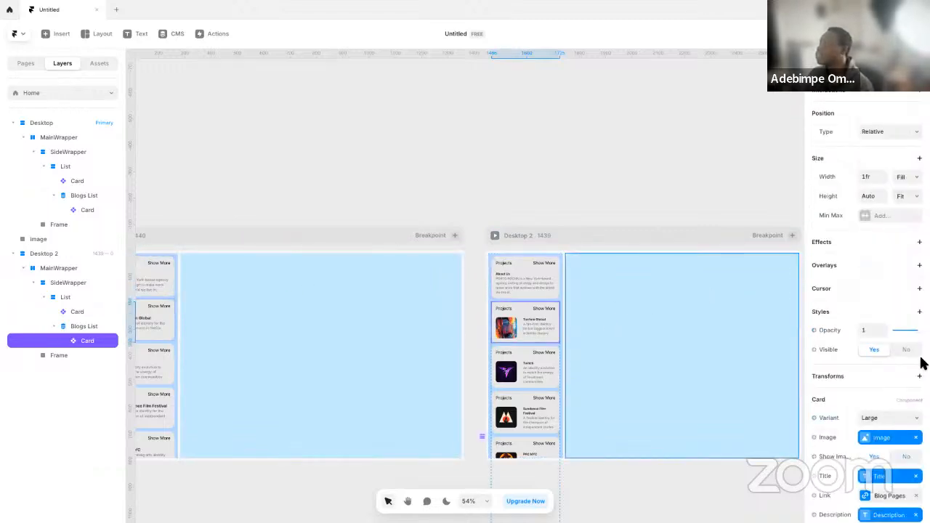
{"action": "scroll", "coordinate": [917, 363], "scroll_direction": "down", "scroll_amount": 5}
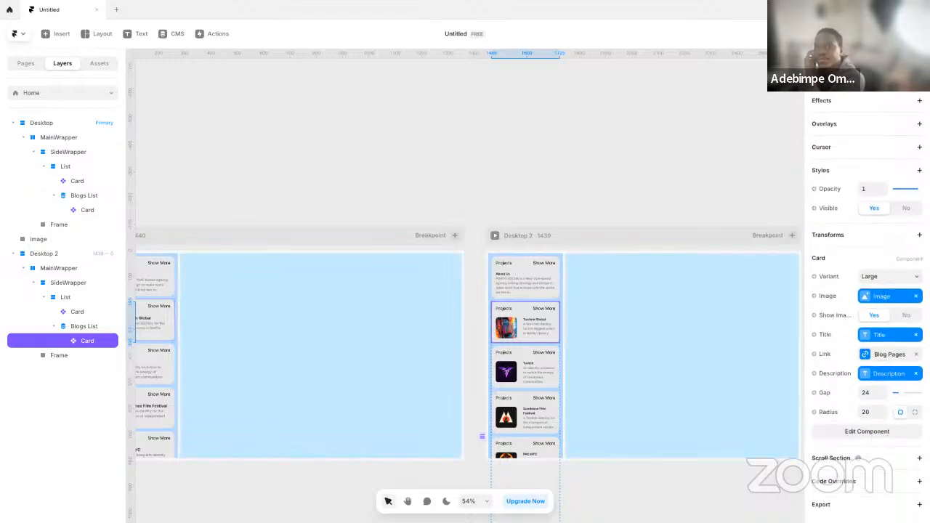
{"action": "left_click", "coordinate": [879, 277]}
{"action": "left_click", "coordinate": [876, 293]}
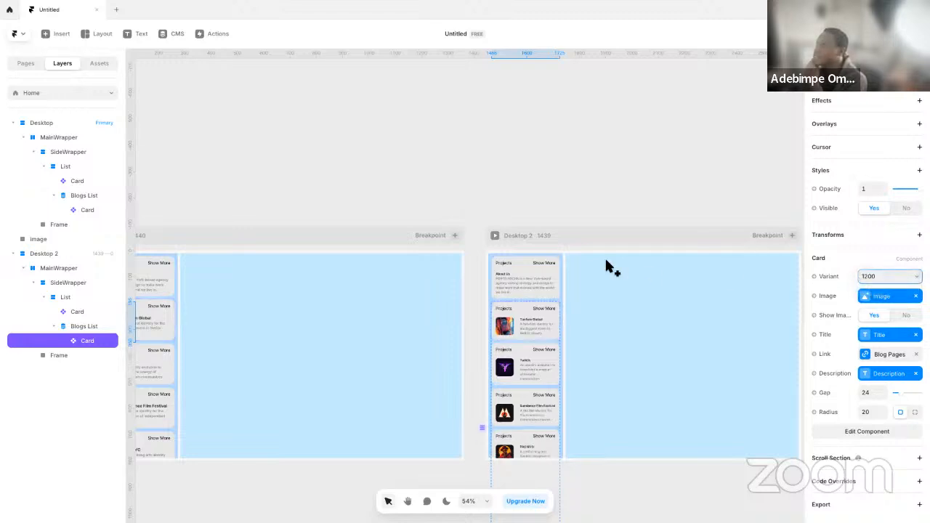
{"action": "left_click", "coordinate": [580, 200]}
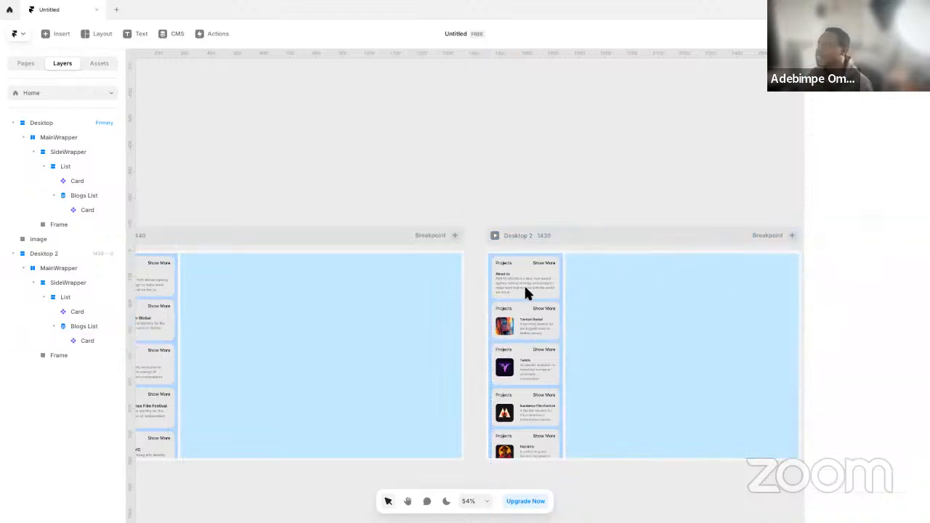
Examine the Desktop 2 cards up close and the layout settings of the 1200 variant and its Card-Body
{"action": "double_click", "coordinate": [516, 319]}
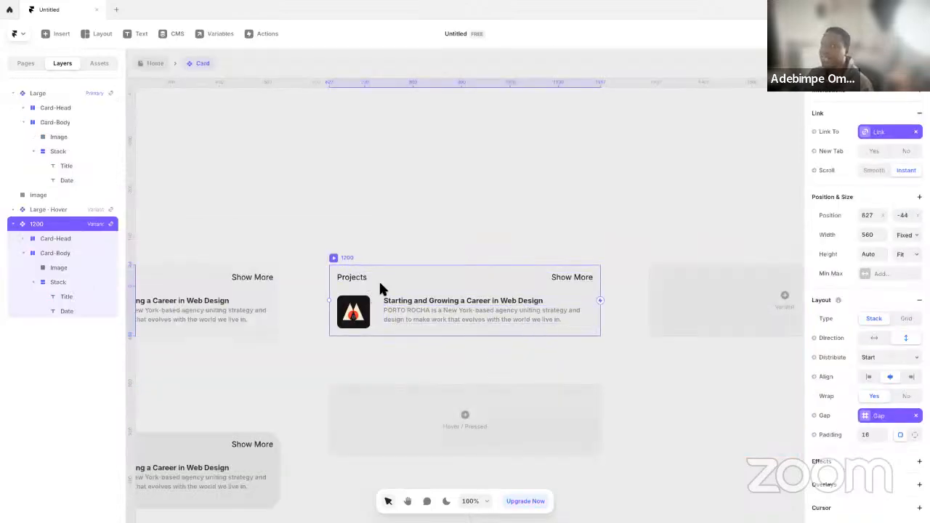
{"action": "left_click", "coordinate": [150, 65]}
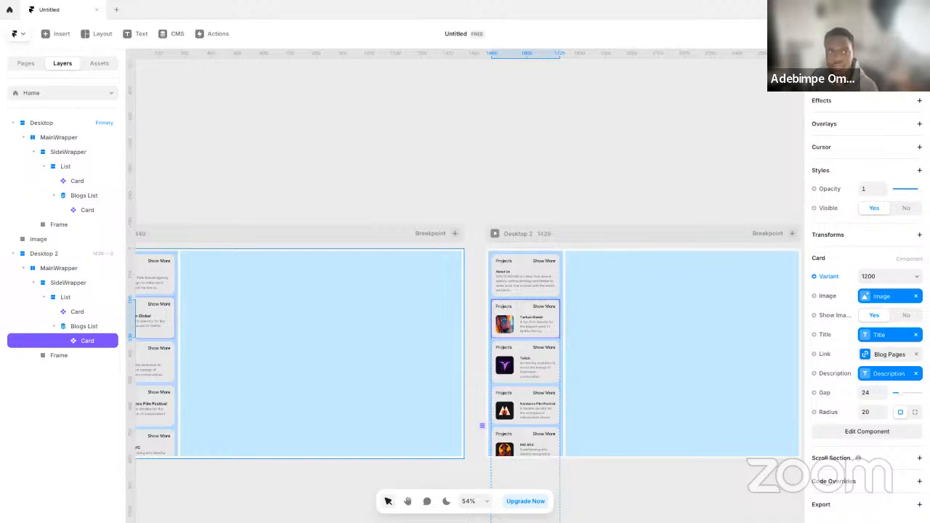
{"action": "left_click", "coordinate": [571, 164]}
{"action": "key", "text": "space"}
{"action": "left_click_drag", "start_coordinate": [600, 254], "coordinate": [353, 222]}
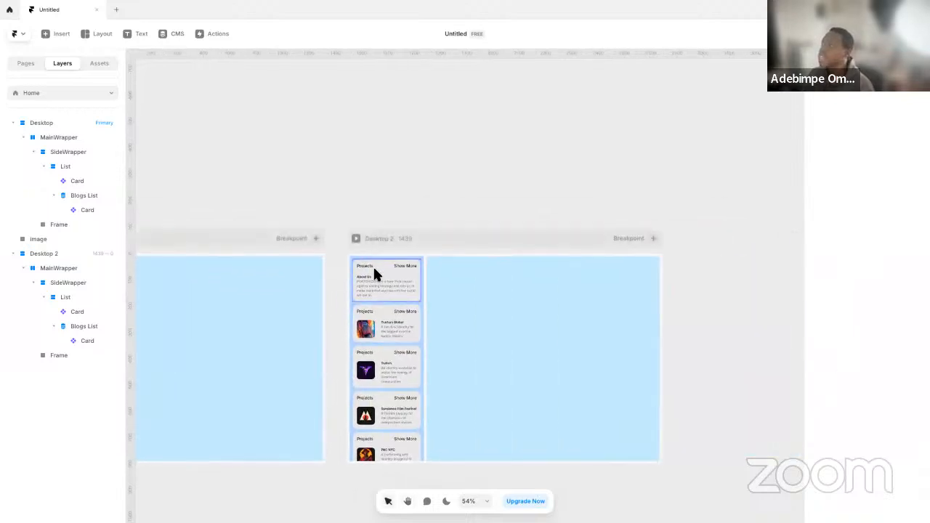
{"action": "left_click", "coordinate": [386, 312]}
{"action": "left_click", "coordinate": [386, 313]}
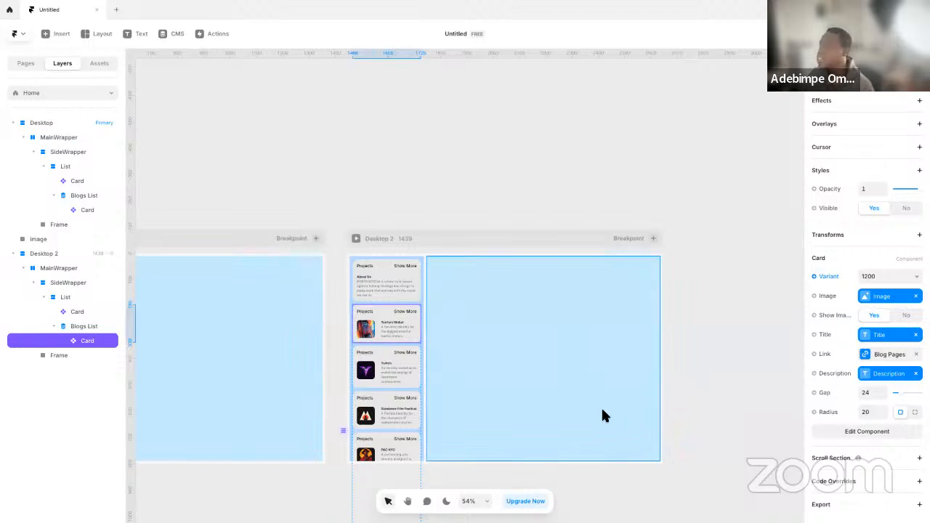
{"action": "left_click", "coordinate": [425, 227]}
{"action": "scroll", "coordinate": [370, 327], "scroll_direction": "up", "scroll_amount": 3}
{"action": "scroll", "coordinate": [372, 364], "scroll_direction": "down", "scroll_amount": 5}
{"action": "scroll", "coordinate": [374, 371], "scroll_direction": "up", "scroll_amount": 8}
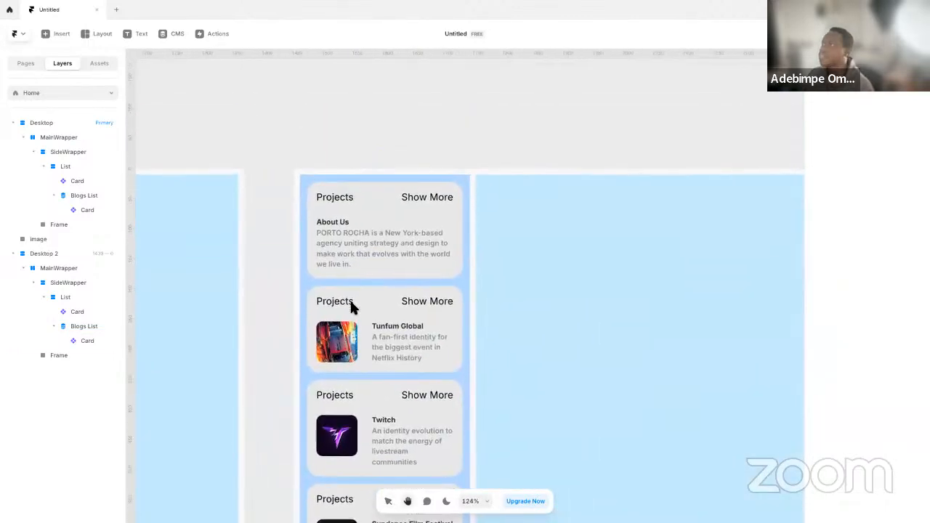
{"action": "double_click", "coordinate": [347, 323]}
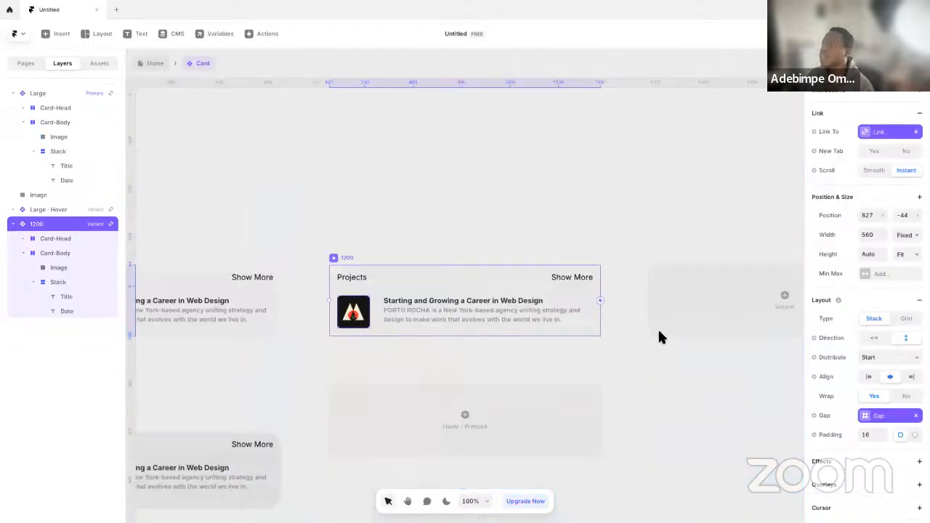
{"action": "left_click", "coordinate": [379, 302]}
{"action": "scroll", "coordinate": [889, 327], "scroll_direction": "down", "scroll_amount": 2}
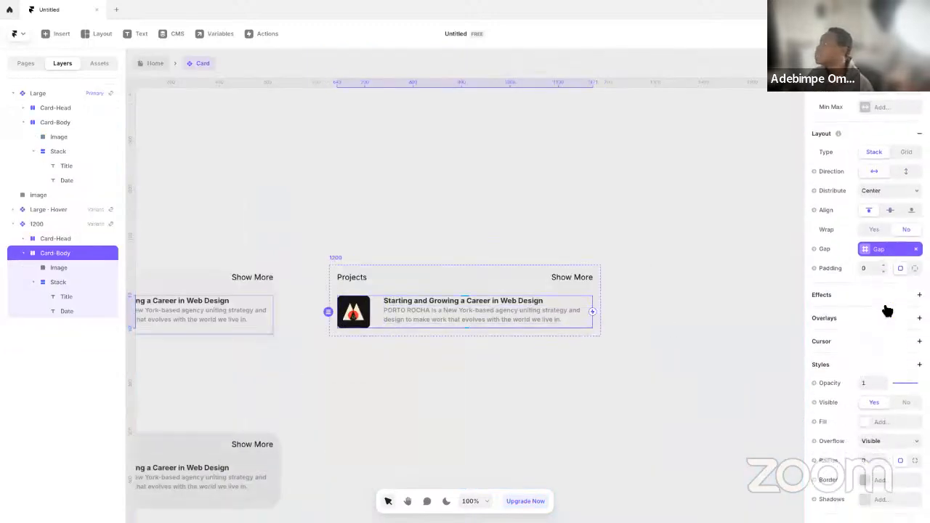
{"action": "left_click", "coordinate": [162, 64]}
Give the Desktop 2 Blogs List card a radius of 12 and a gap of 12, trying a gap of 16 first
{"action": "left_click", "coordinate": [387, 247]}
{"action": "left_click", "coordinate": [372, 297]}
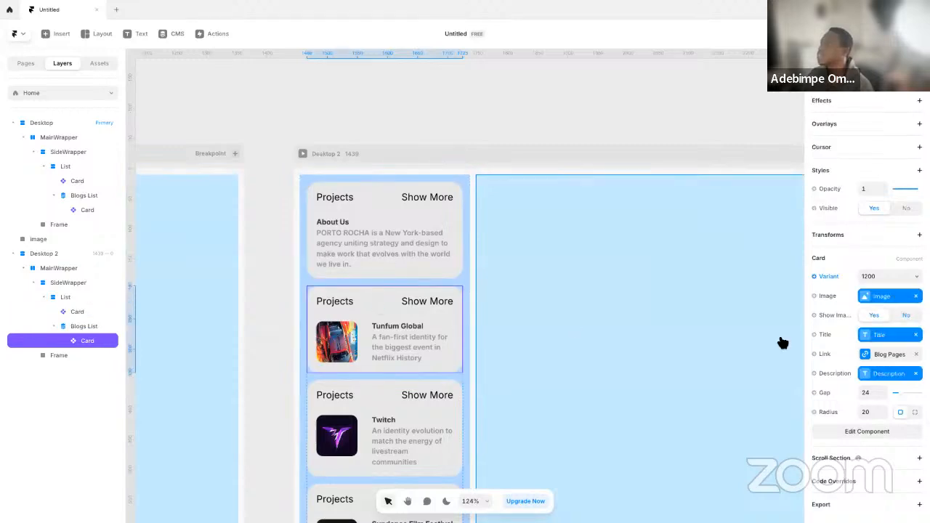
{"action": "left_click", "coordinate": [870, 390]}
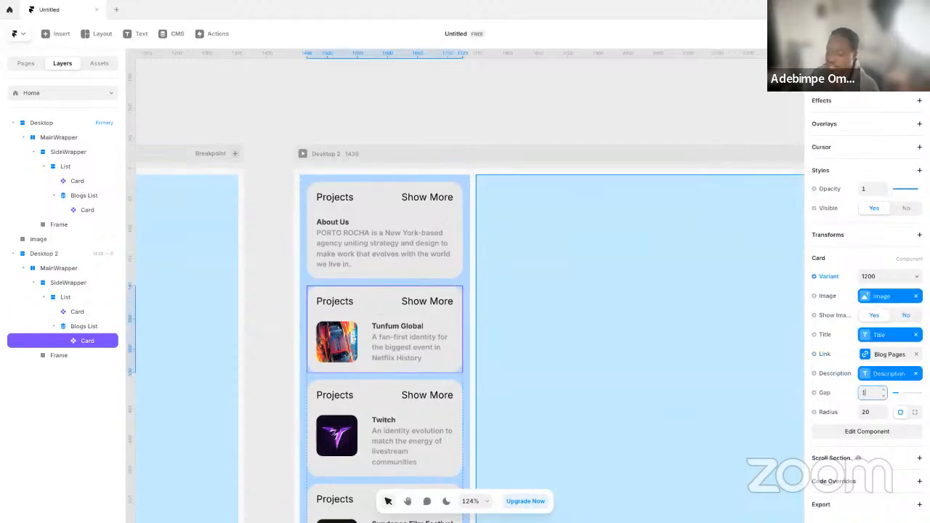
{"action": "type", "text": "16"}
{"action": "key", "text": "Return"}
{"action": "left_click", "coordinate": [880, 412]}
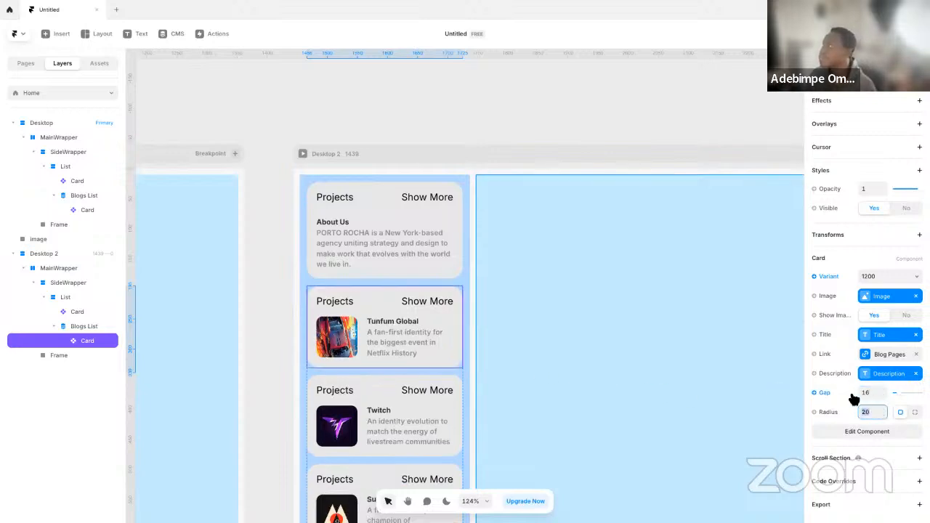
{"action": "type", "text": "12"}
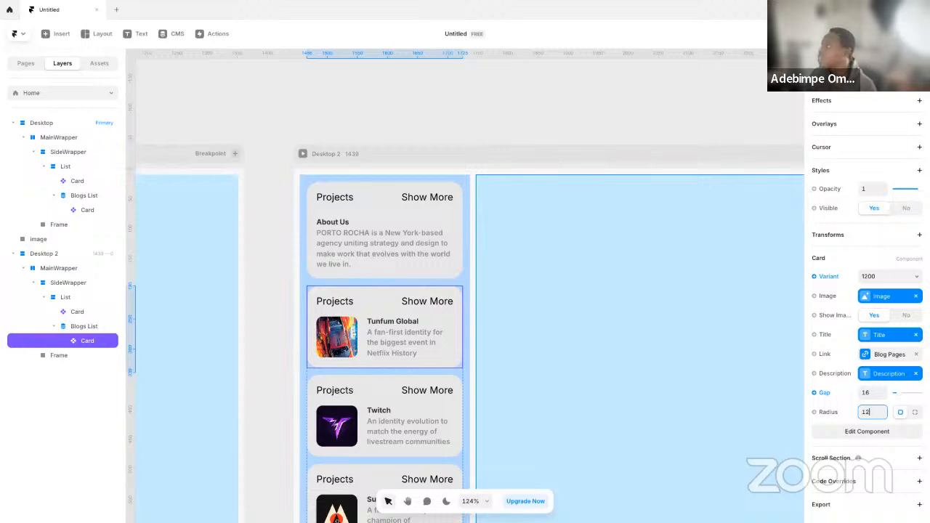
{"action": "left_click", "coordinate": [875, 393]}
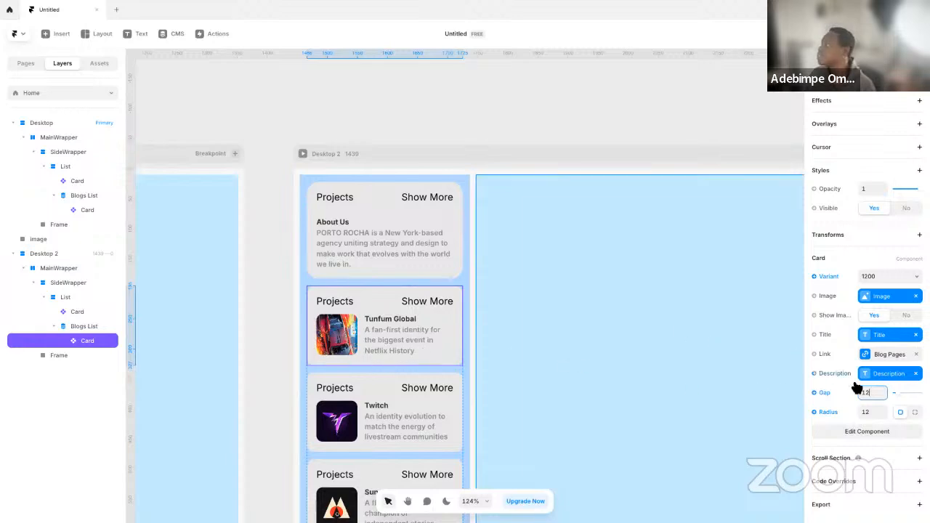
Try a padding of 12 on the Card component's 1200 variant, bind the padding to the Gap variable instead, and return to Home
{"action": "double_click", "coordinate": [405, 322]}
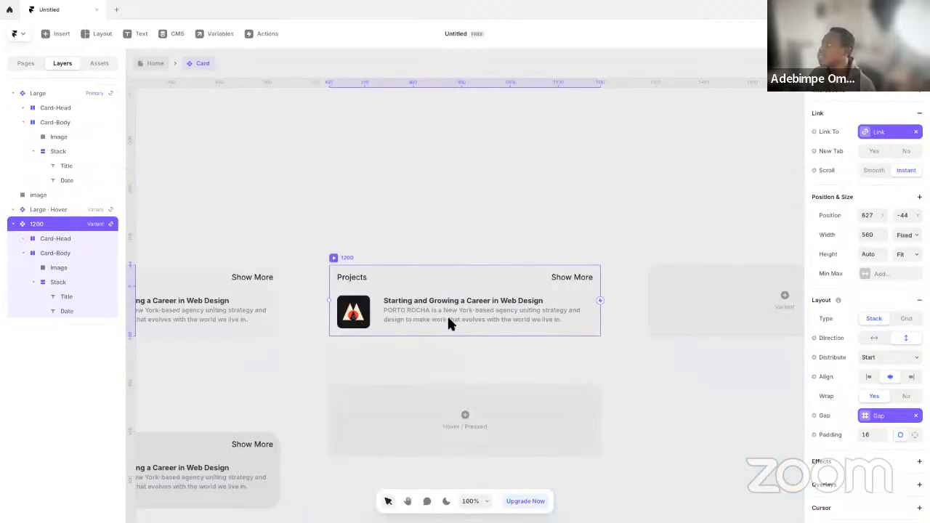
{"action": "left_click", "coordinate": [878, 434]}
{"action": "type", "text": "12"}
{"action": "key", "text": "Return"}
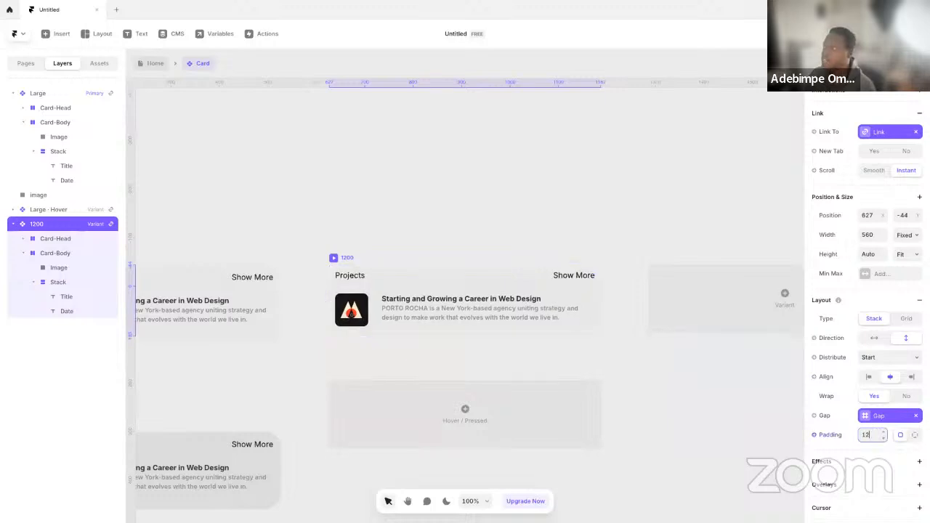
{"action": "left_click", "coordinate": [814, 435]}
{"action": "mouse_move", "coordinate": [836, 487]}
{"action": "left_click", "coordinate": [788, 490]}
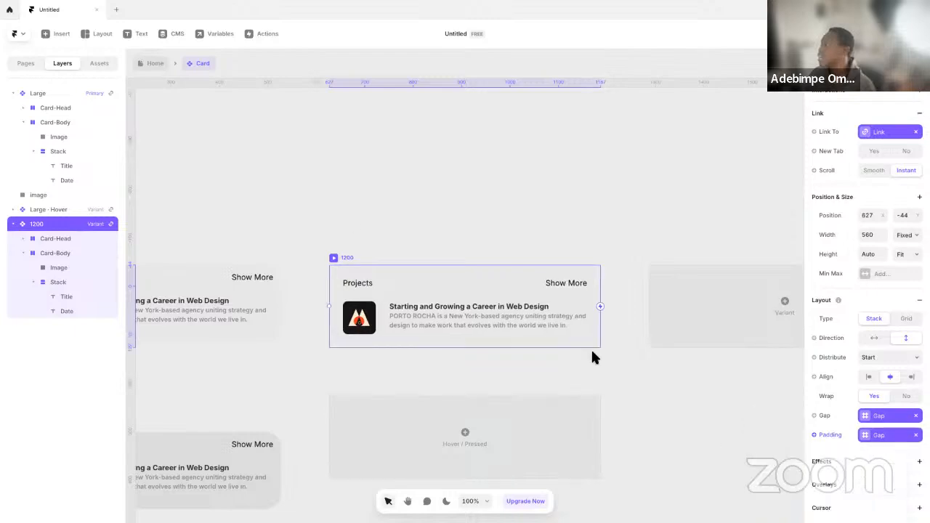
{"action": "left_click", "coordinate": [155, 64]}
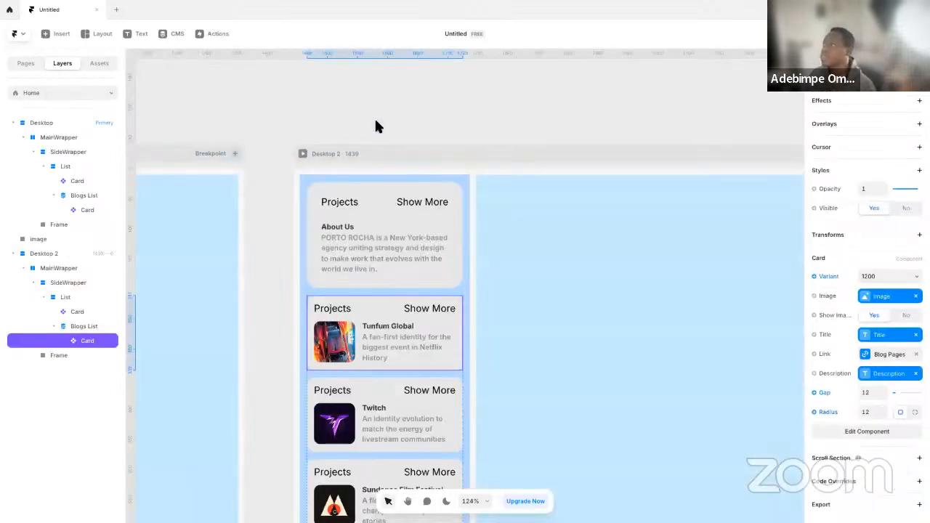
Examine the primary 1440 Desktop frame at full size and review the layout settings of its List stack
{"action": "scroll", "coordinate": [542, 317], "scroll_direction": "down", "scroll_amount": 8}
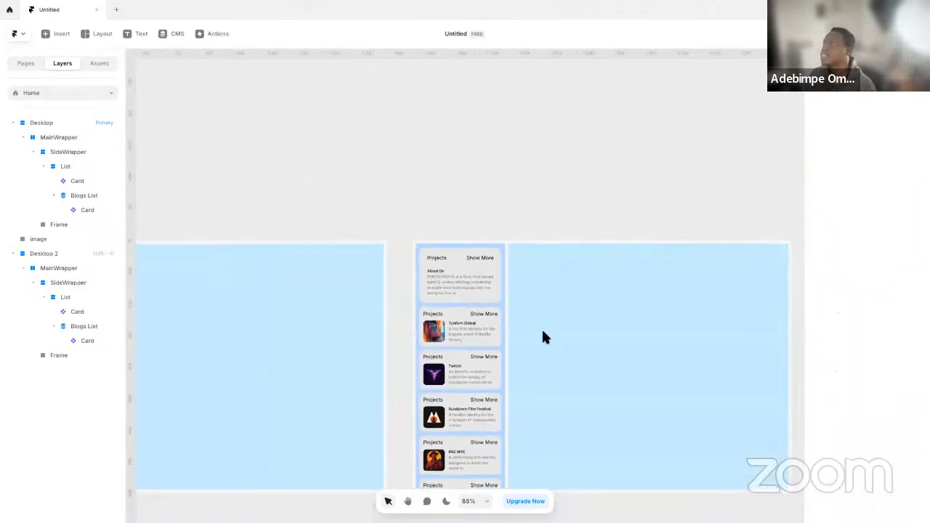
{"action": "scroll", "coordinate": [422, 240], "scroll_direction": "left", "scroll_amount": 3}
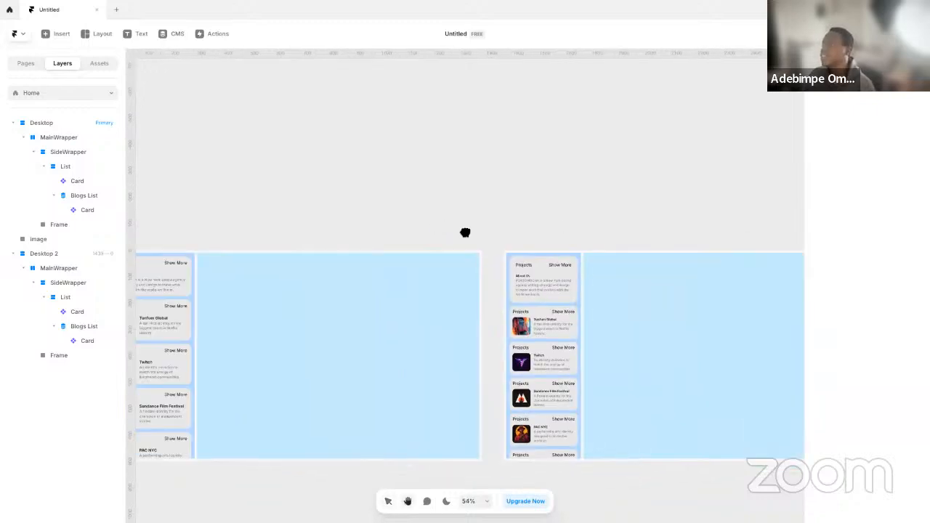
{"action": "left_click_drag", "start_coordinate": [201, 229], "coordinate": [339, 239]}
{"action": "left_click", "coordinate": [294, 244]}
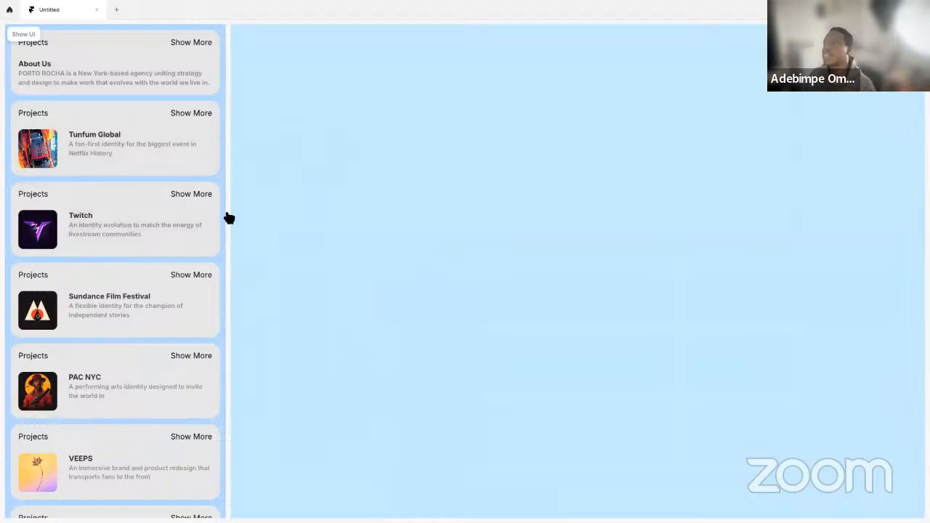
{"action": "key", "text": "Escape"}
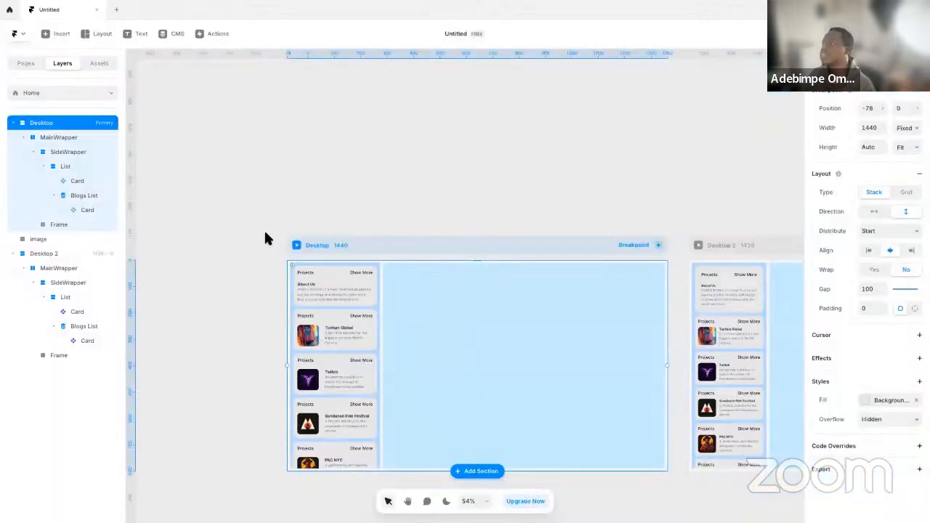
{"action": "left_click", "coordinate": [376, 263]}
{"action": "scroll", "coordinate": [874, 133], "scroll_direction": "down", "scroll_amount": 3}
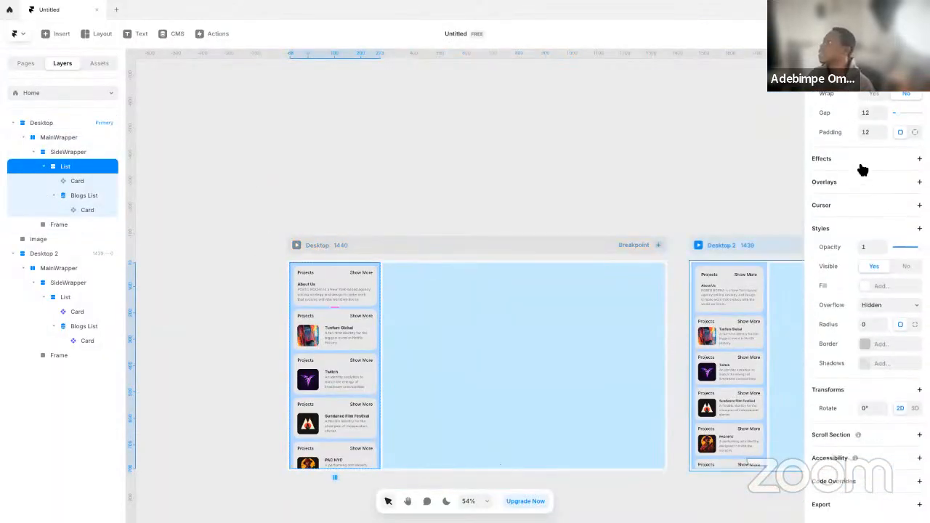
{"action": "scroll", "coordinate": [864, 170], "scroll_direction": "up", "scroll_amount": 4}
{"action": "scroll", "coordinate": [201, 211], "scroll_direction": "up", "scroll_amount": 20}
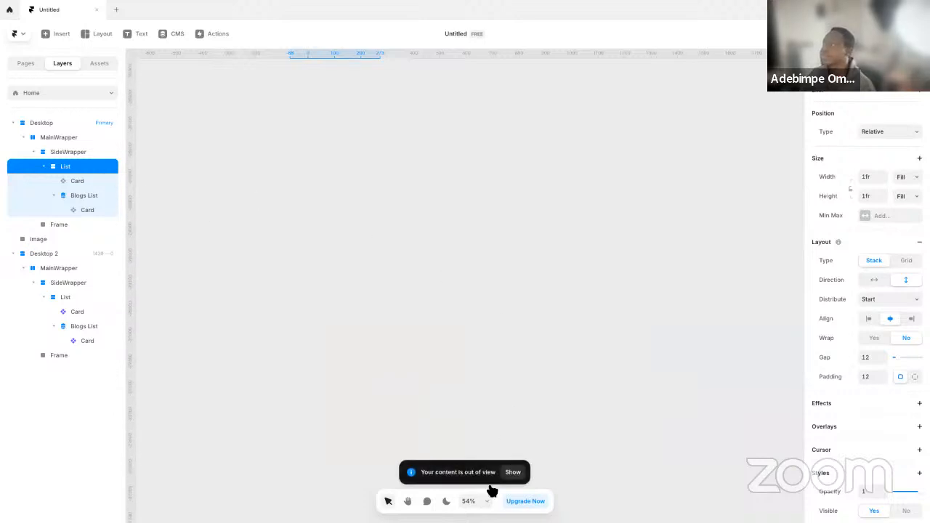
{"action": "left_click", "coordinate": [513, 472]}
{"action": "scroll", "coordinate": [419, 239], "scroll_direction": "up", "scroll_amount": 5}
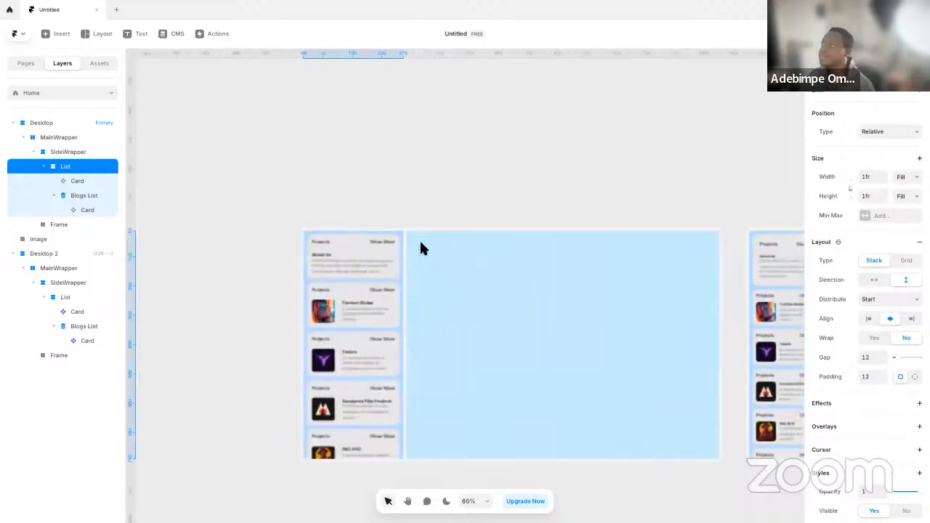
Set the width of the SideWrapper in the primary Desktop frame to 20%
{"action": "left_click", "coordinate": [78, 154]}
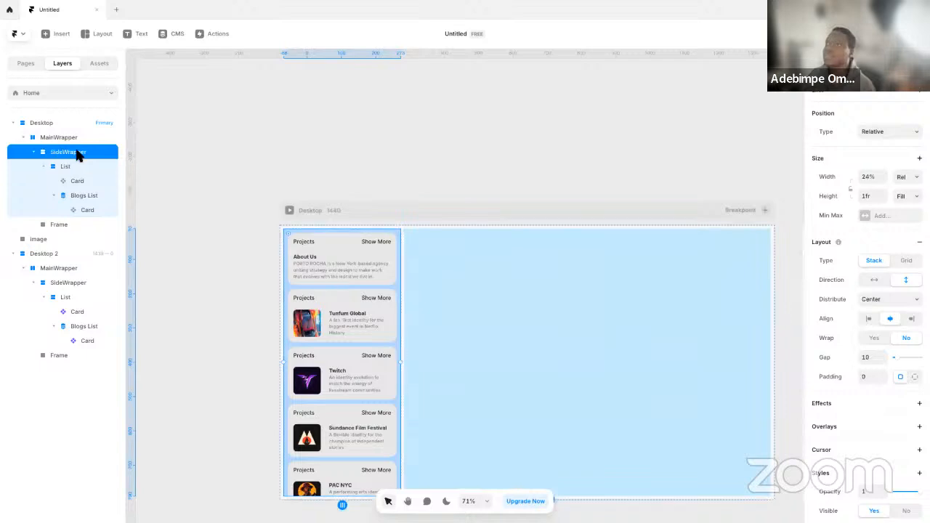
{"action": "left_click", "coordinate": [868, 175]}
{"action": "type", "text": "20%"}
{"action": "key", "text": "Return"}
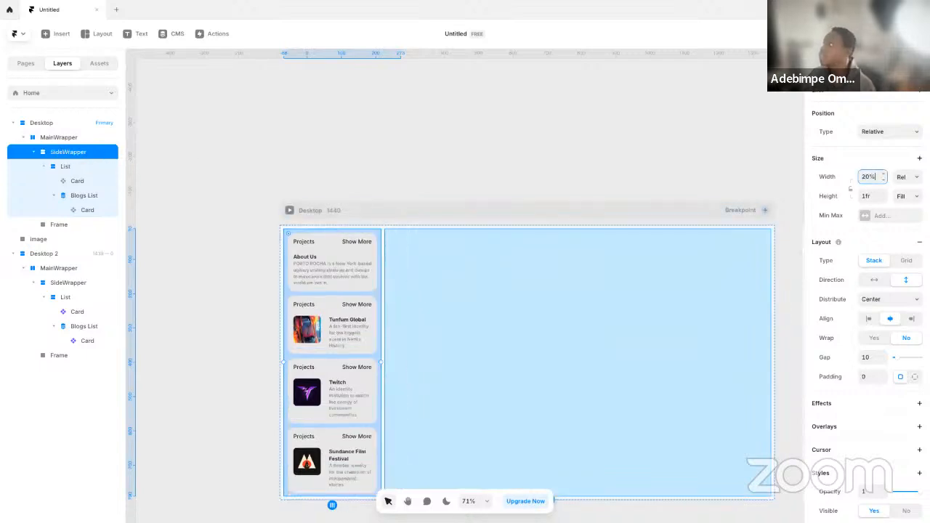
Add a maximum width to the primary Desktop's SideWrapper, switch it from relative to fixed, and set it to 360
{"action": "left_click", "coordinate": [877, 217]}
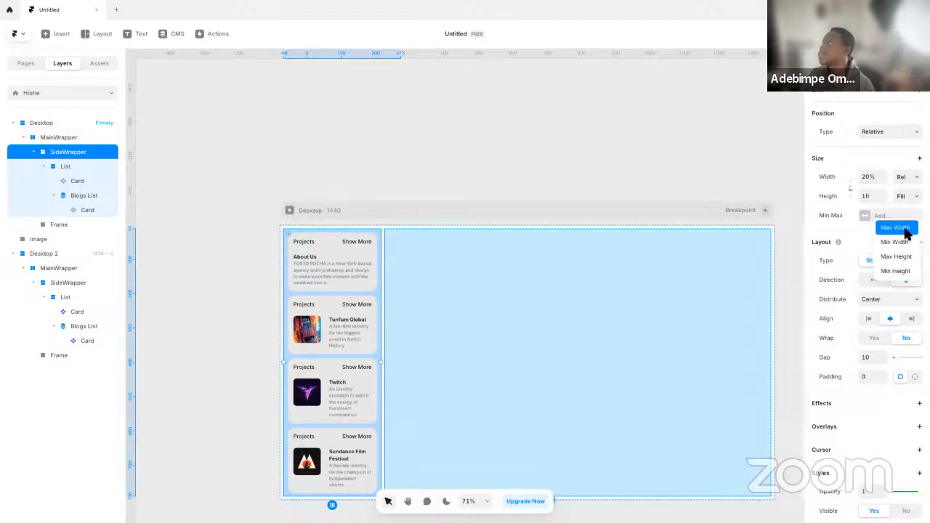
{"action": "left_click", "coordinate": [905, 231]}
{"action": "left_click", "coordinate": [875, 216]}
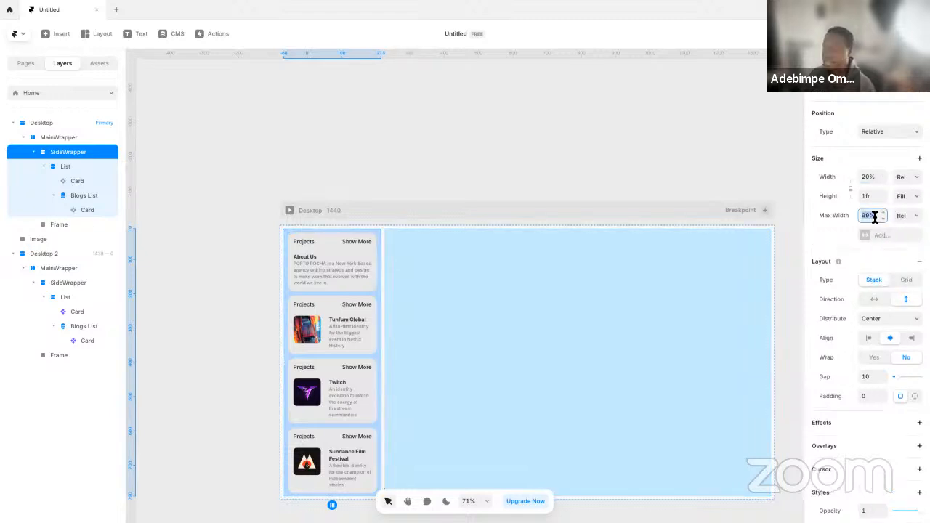
{"action": "type", "text": "360"}
{"action": "key", "text": "Return"}
{"action": "left_click", "coordinate": [905, 215]}
{"action": "left_click", "coordinate": [906, 228]}
{"action": "left_click", "coordinate": [875, 216]}
{"action": "type", "text": "360"}
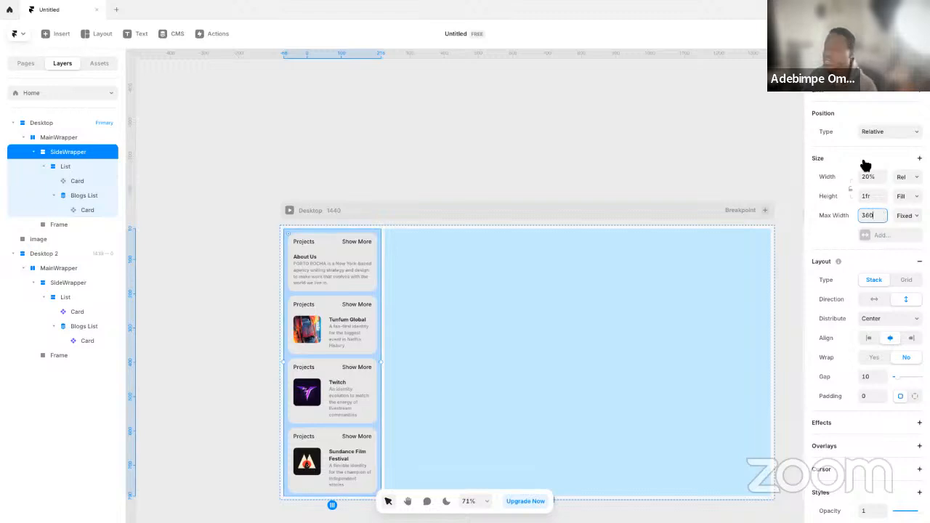
Preview the primary 1440 Desktop page full screen and return to the canvas
{"action": "left_click", "coordinate": [640, 149]}
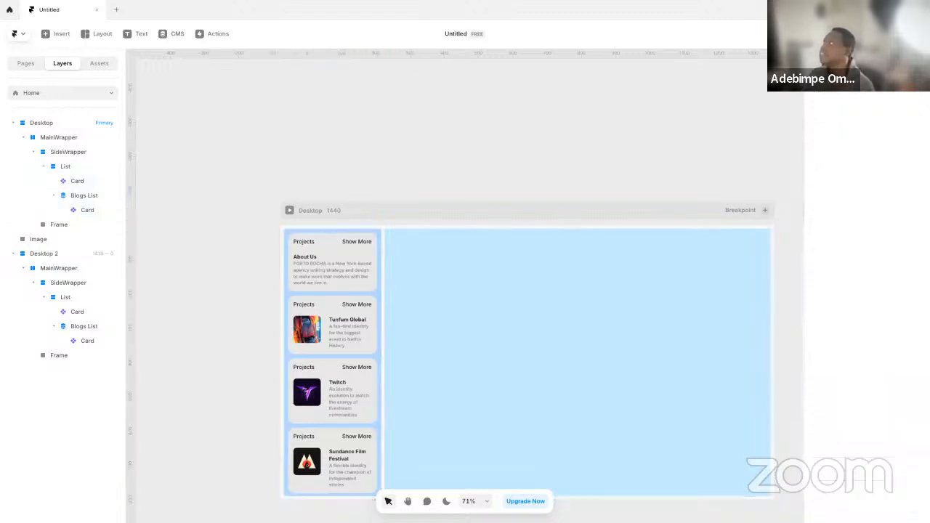
{"action": "key", "text": "ctrl+p"}
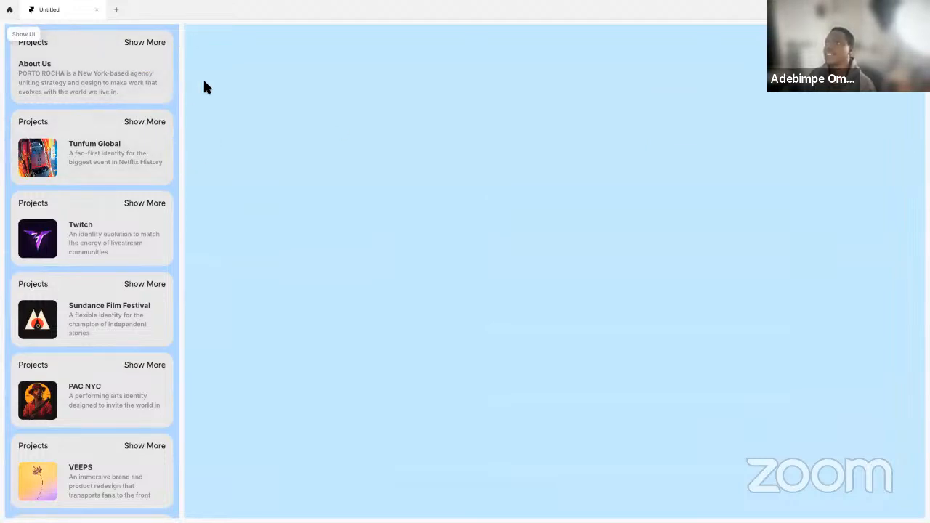
{"action": "key", "text": "ctrl+backslash"}
{"action": "left_click", "coordinate": [377, 231]}
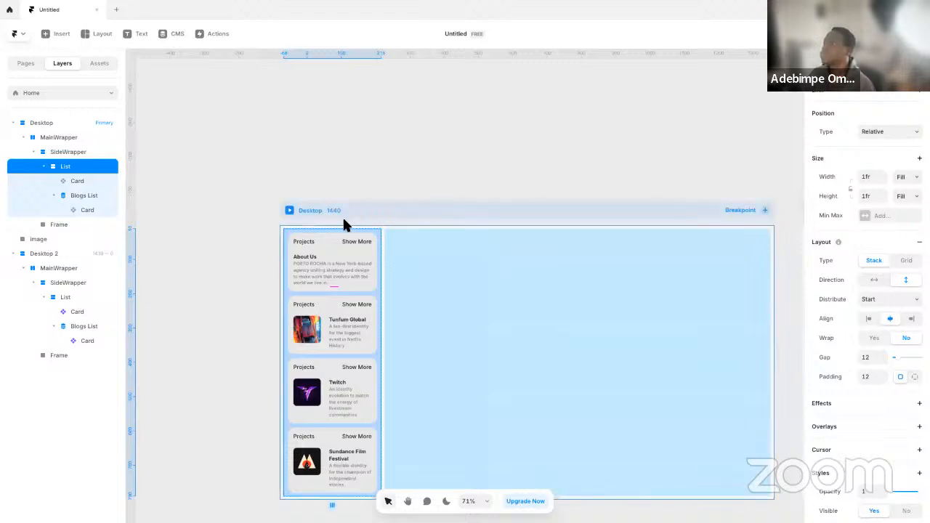
{"action": "left_click", "coordinate": [445, 226]}
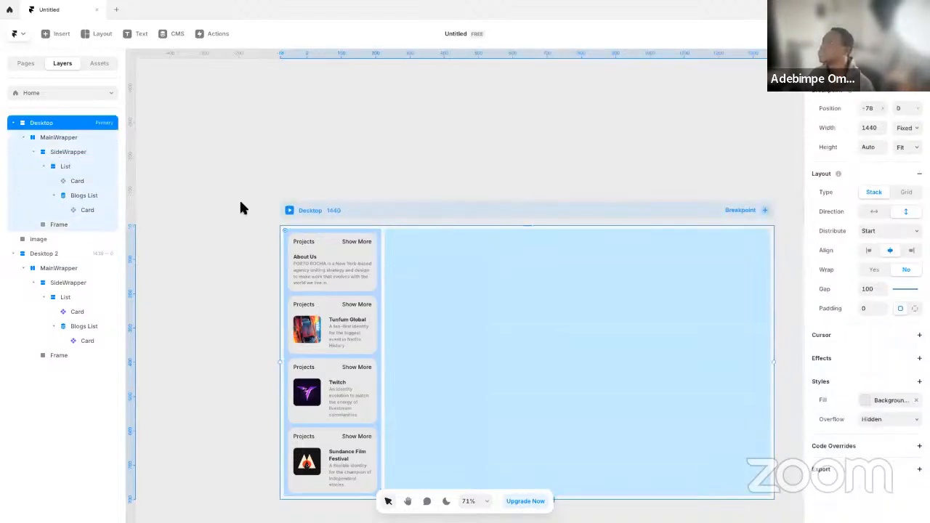
Try a width of 24% on the primary Desktop's SideWrapper and check it in the preview
{"action": "left_click", "coordinate": [80, 150]}
{"action": "left_click", "coordinate": [876, 178]}
{"action": "type", "text": "24%"}
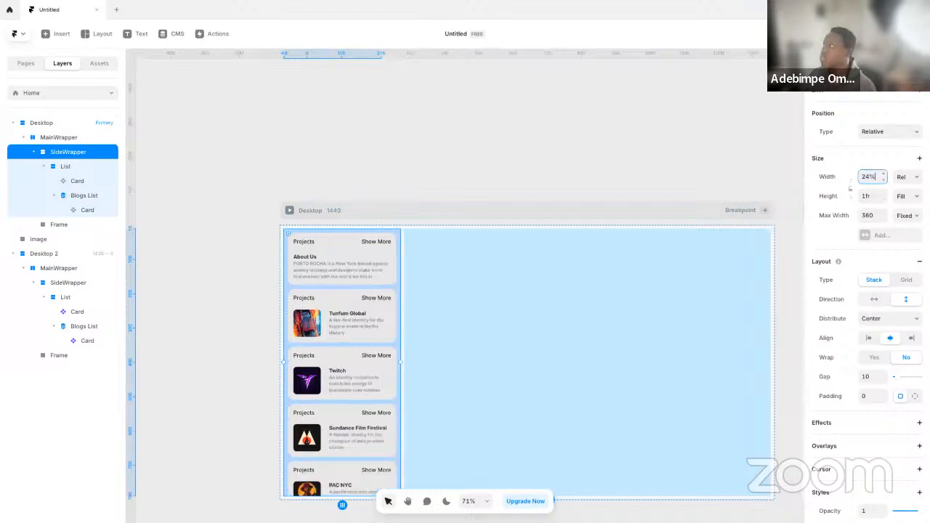
{"action": "left_click", "coordinate": [291, 211]}
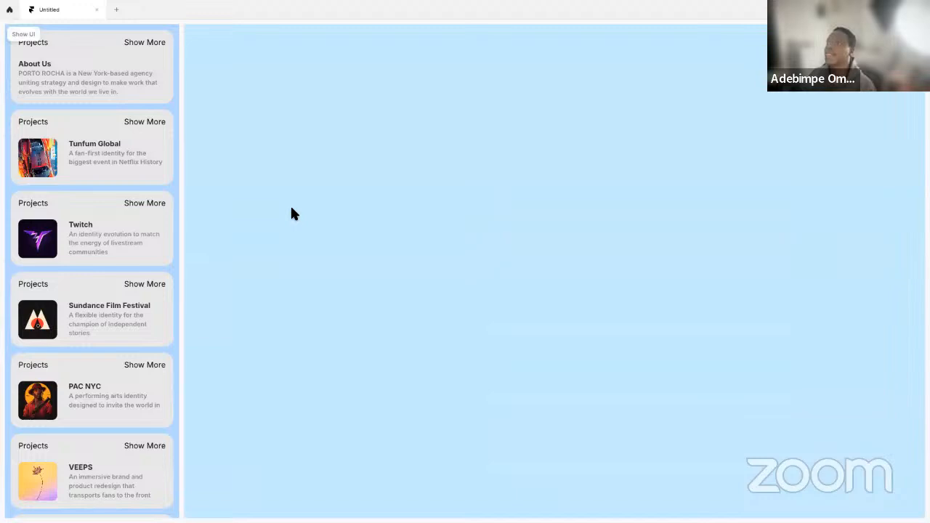
{"action": "key", "text": "Escape"}
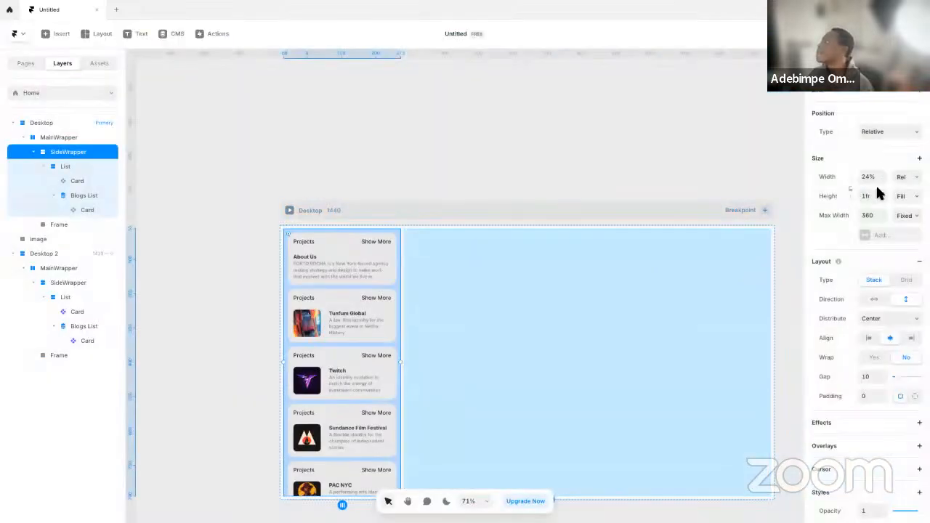
Switch the primary SideWrapper's width to fixed, set it to 360, and preview the page
{"action": "left_click", "coordinate": [905, 178]}
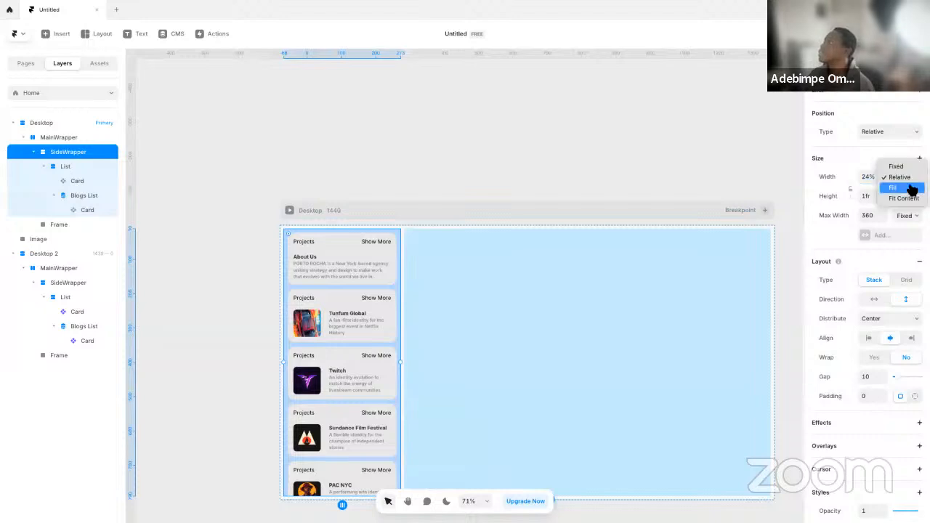
{"action": "left_click", "coordinate": [898, 167]}
{"action": "left_click", "coordinate": [870, 177]}
{"action": "type", "text": "360"}
{"action": "key", "text": "Return"}
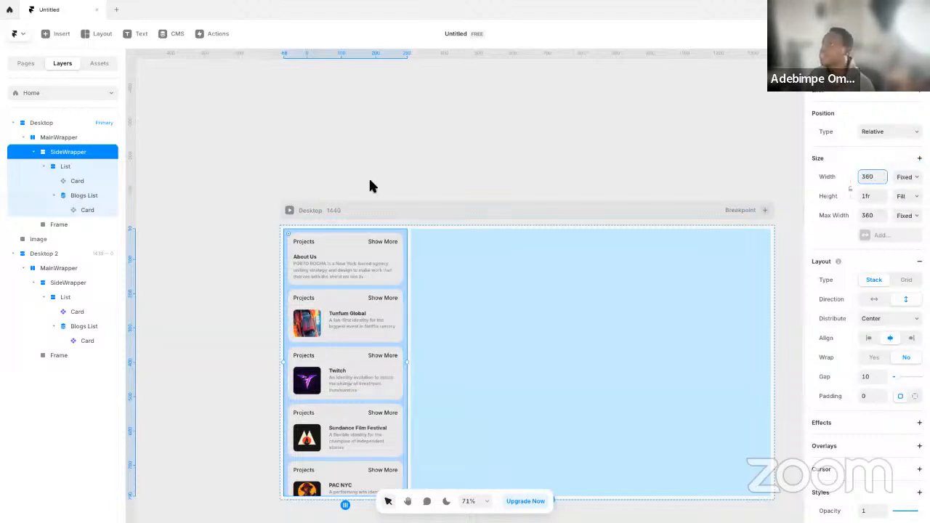
{"action": "left_click", "coordinate": [290, 212]}
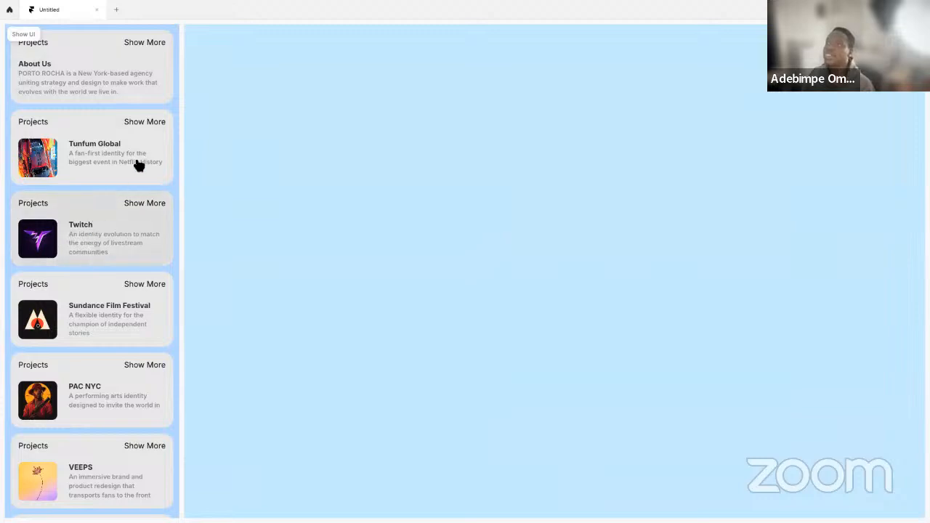
{"action": "key", "text": "Escape"}
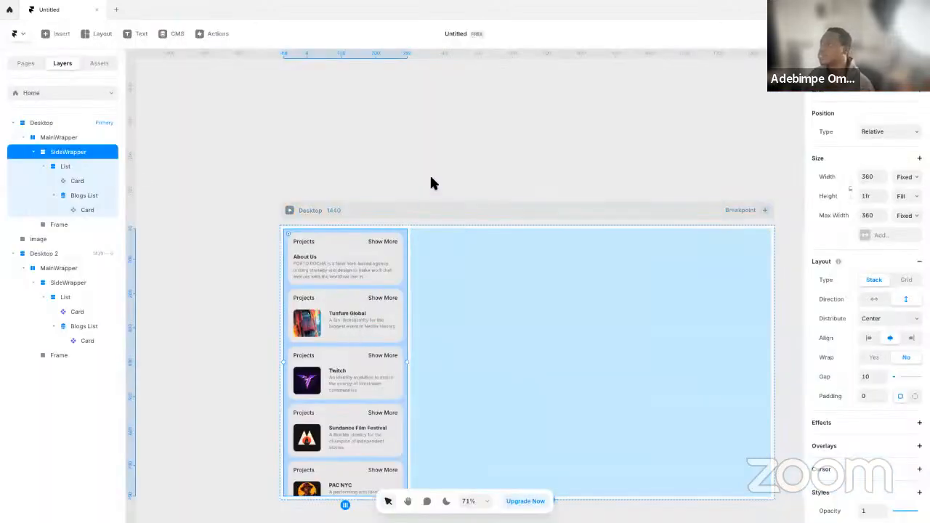
Set the gap of the Card inside the primary Desktop's Blogs List to 12
{"action": "left_click", "coordinate": [429, 191]}
{"action": "left_click", "coordinate": [367, 291]}
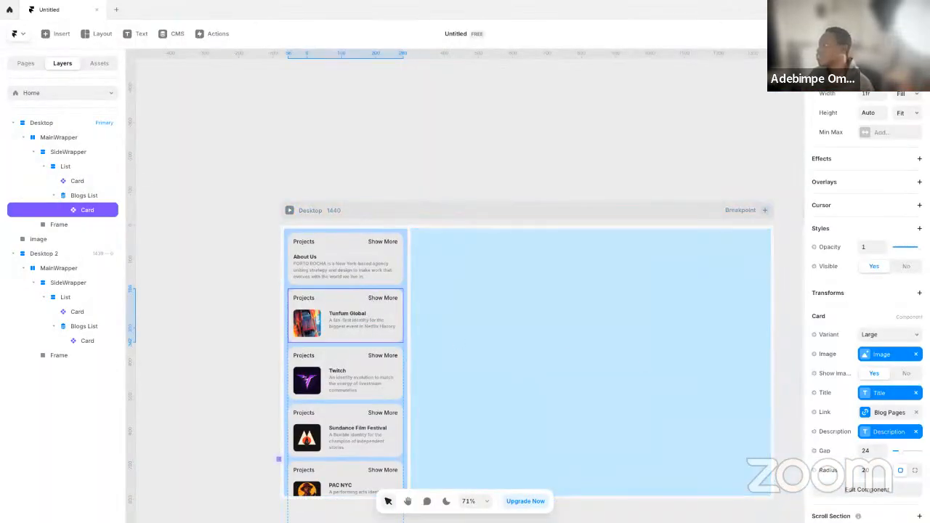
{"action": "left_click", "coordinate": [869, 451]}
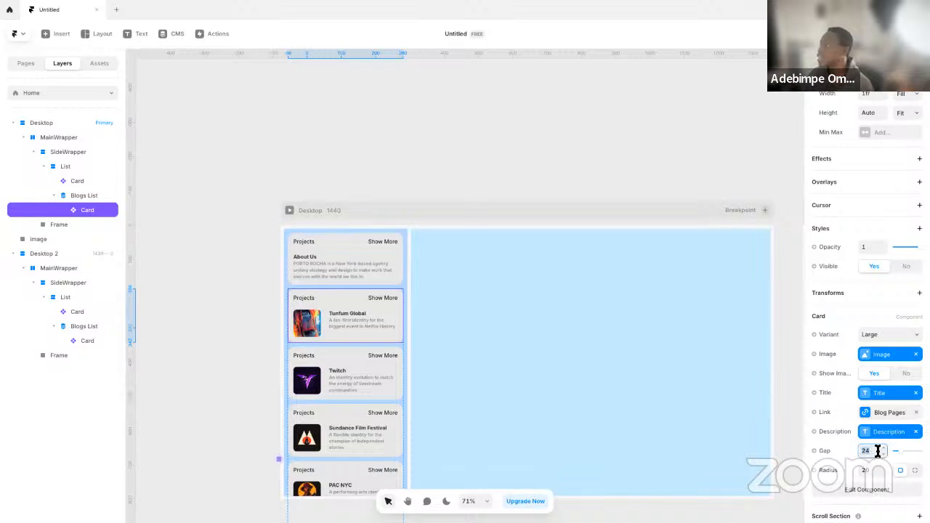
{"action": "key", "text": "Return"}
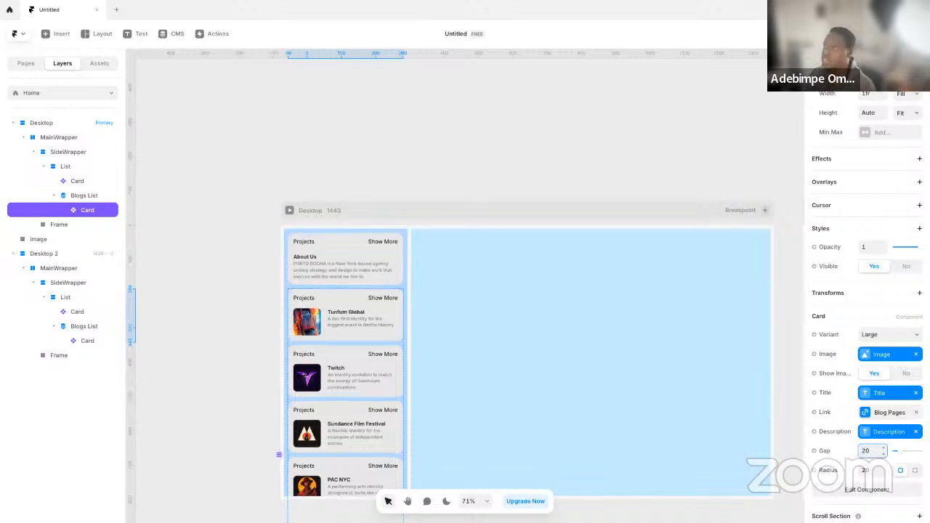
{"action": "left_click", "coordinate": [883, 449]}
{"action": "left_click", "coordinate": [867, 452]}
{"action": "type", "text": "16"}
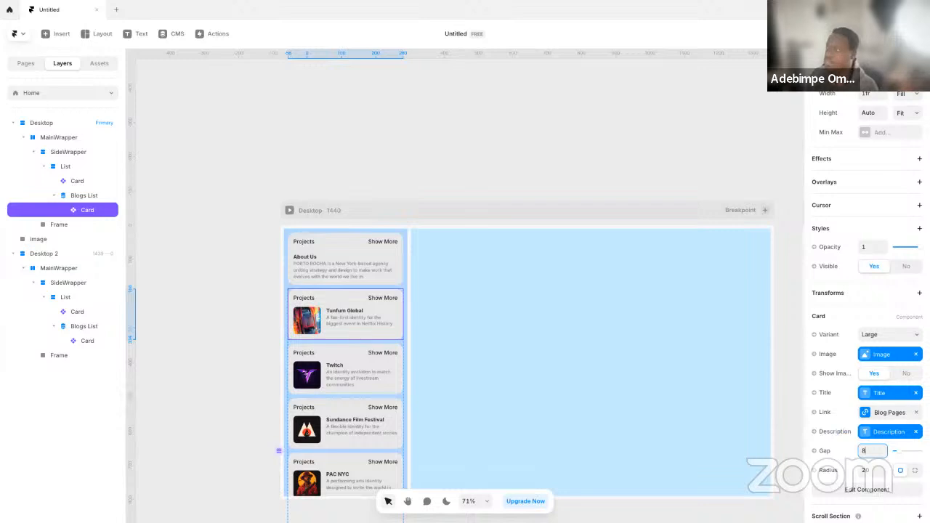
{"action": "type", "text": "12"}
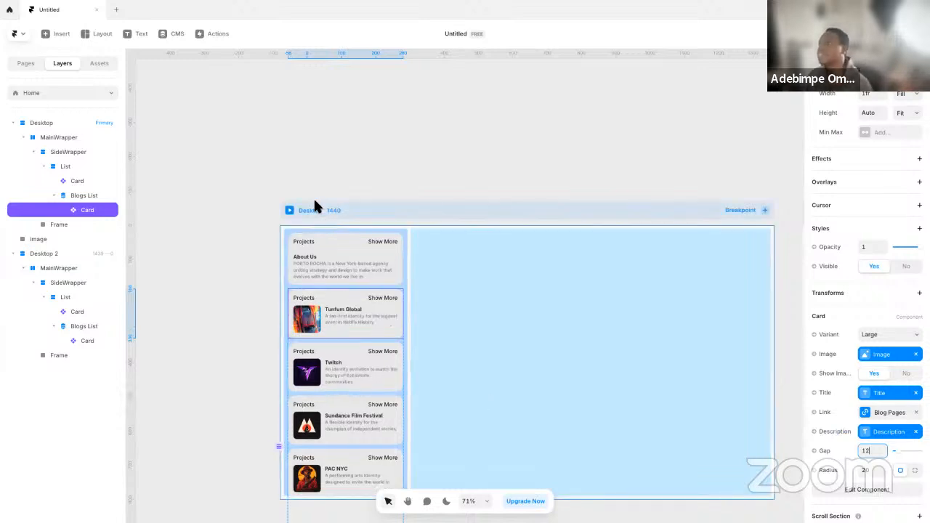
Examine the sidebar cards of the 1440 Desktop in full-screen and windowed preview, and check the List and Blogs List stacks on the canvas
{"action": "left_click", "coordinate": [290, 210]}
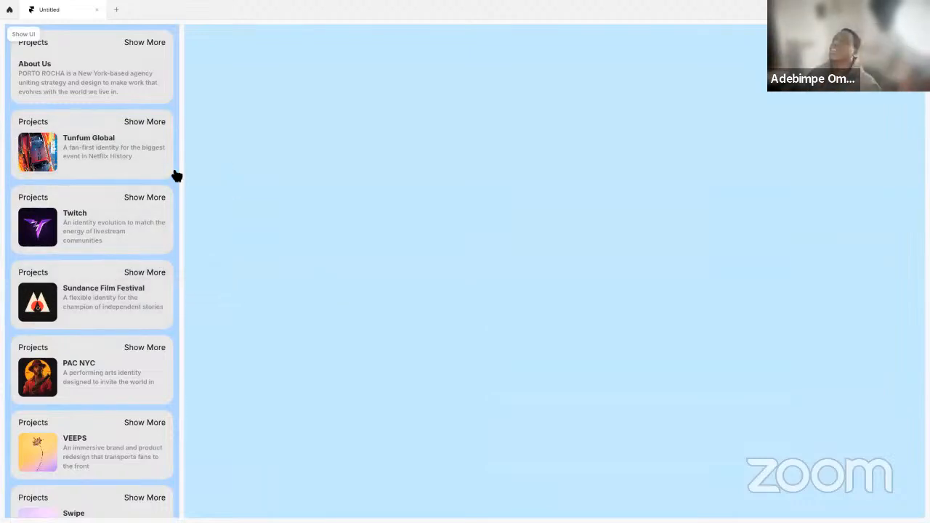
{"action": "left_click", "coordinate": [32, 33]}
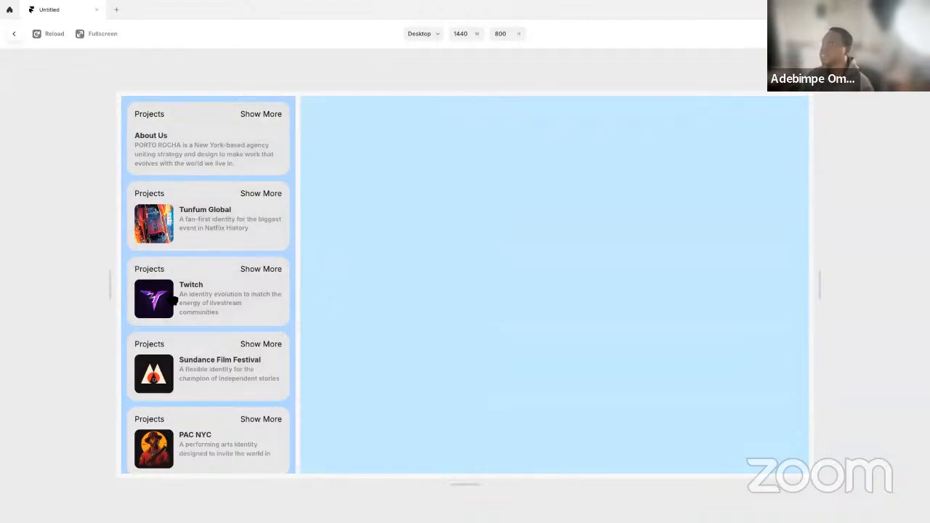
{"action": "left_click_drag", "start_coordinate": [107, 284], "coordinate": [153, 312]}
{"action": "key", "text": "Escape"}
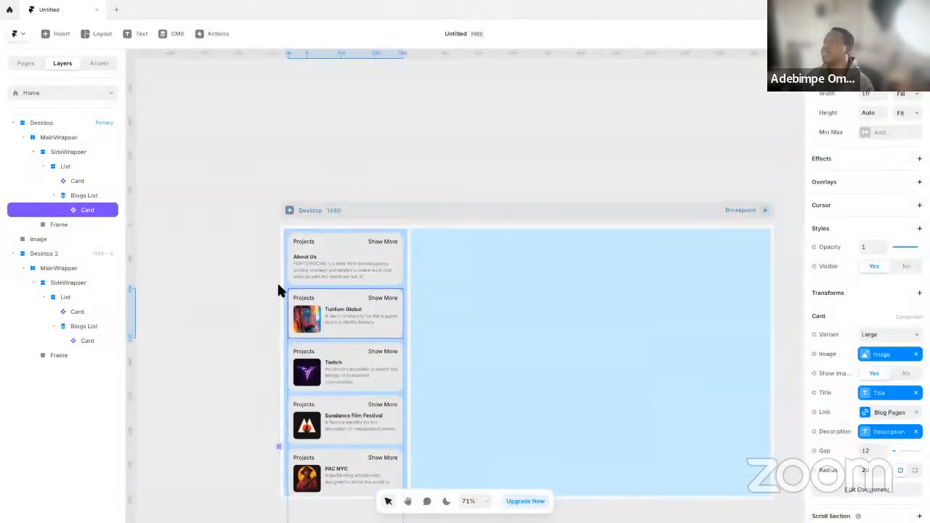
{"action": "left_click_drag", "start_coordinate": [453, 377], "coordinate": [444, 281]}
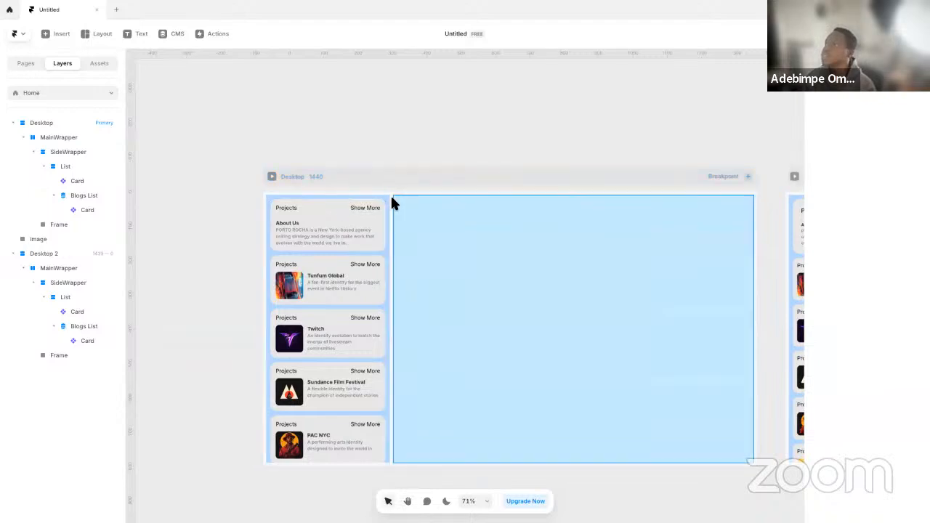
{"action": "left_click", "coordinate": [389, 195]}
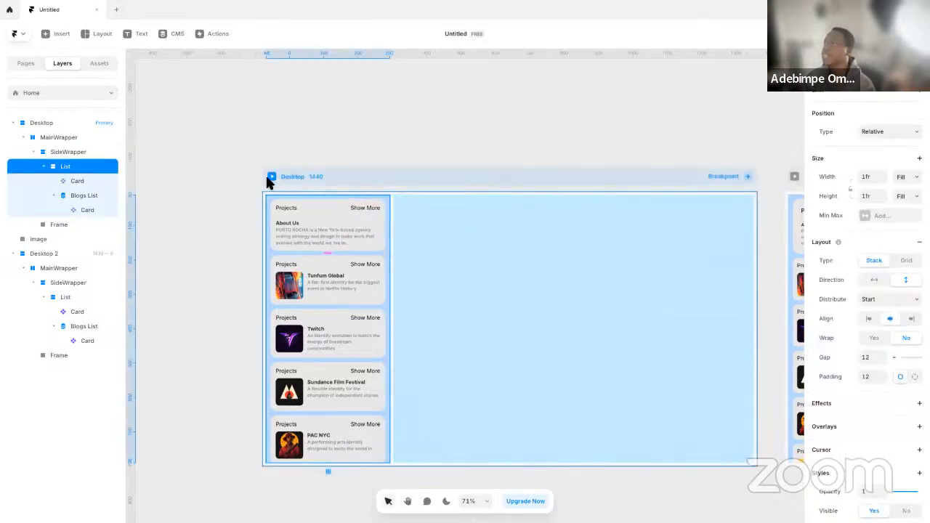
{"action": "left_click", "coordinate": [332, 245]}
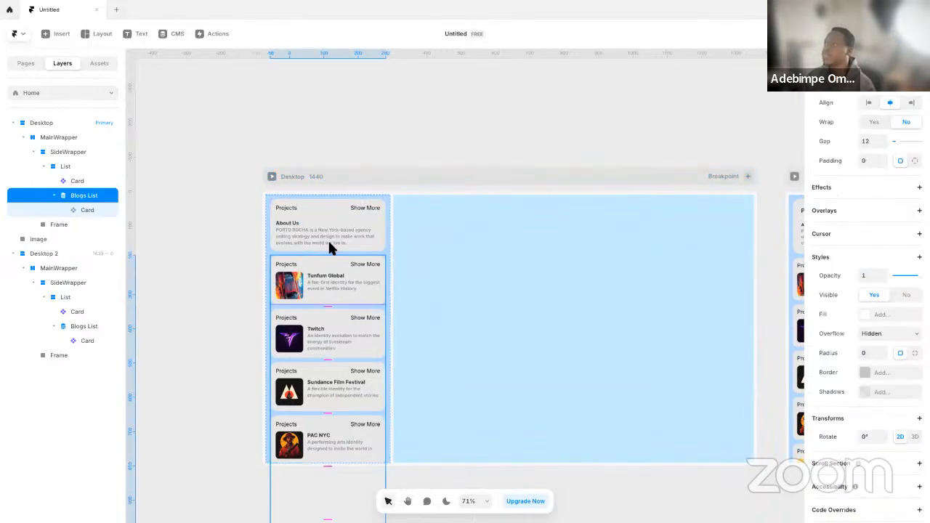
{"action": "left_click", "coordinate": [273, 177]}
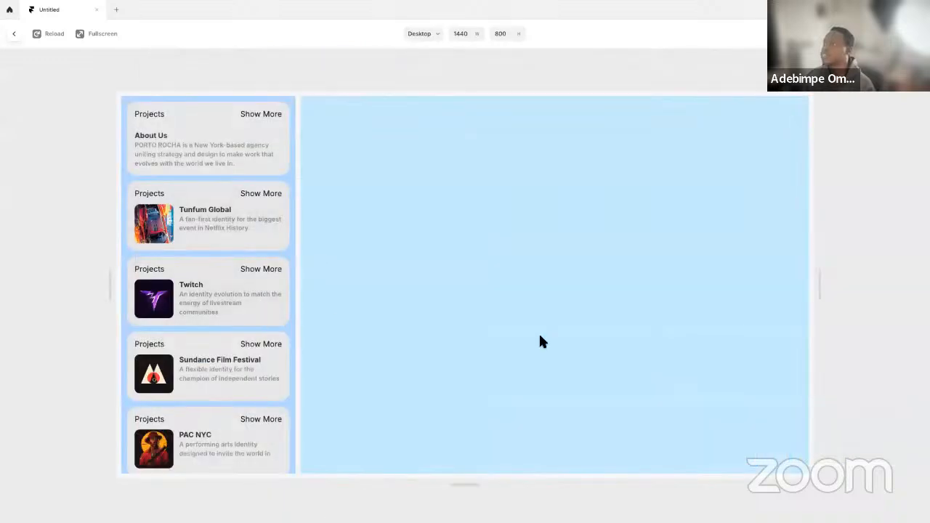
{"action": "key", "text": "Escape"}
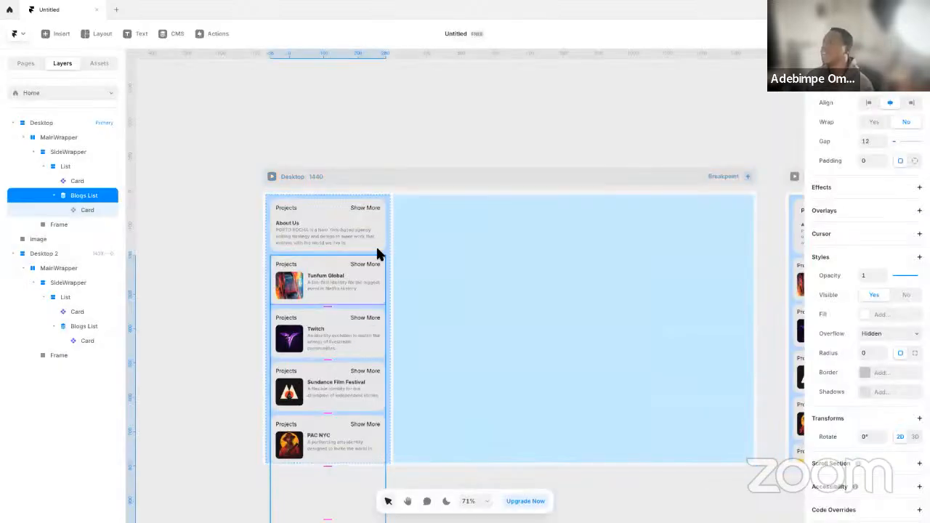
Collapse the primary Desktop's List layer and draw a frame about 162 by 193 on the empty canvas beside the Desktop
{"action": "left_click", "coordinate": [387, 223]}
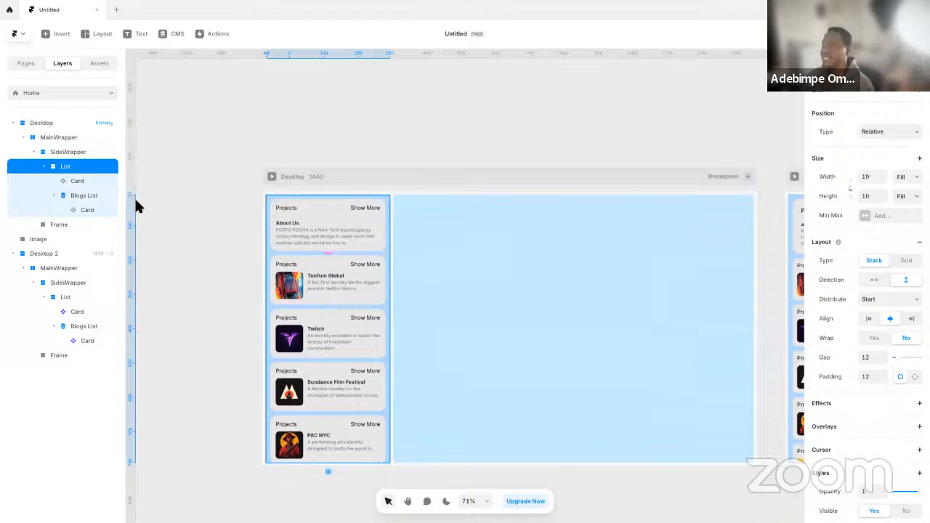
{"action": "left_click", "coordinate": [47, 166]}
{"action": "left_click", "coordinate": [215, 274]}
{"action": "key", "text": "f"}
{"action": "left_click_drag", "start_coordinate": [173, 266], "coordinate": [230, 333]}
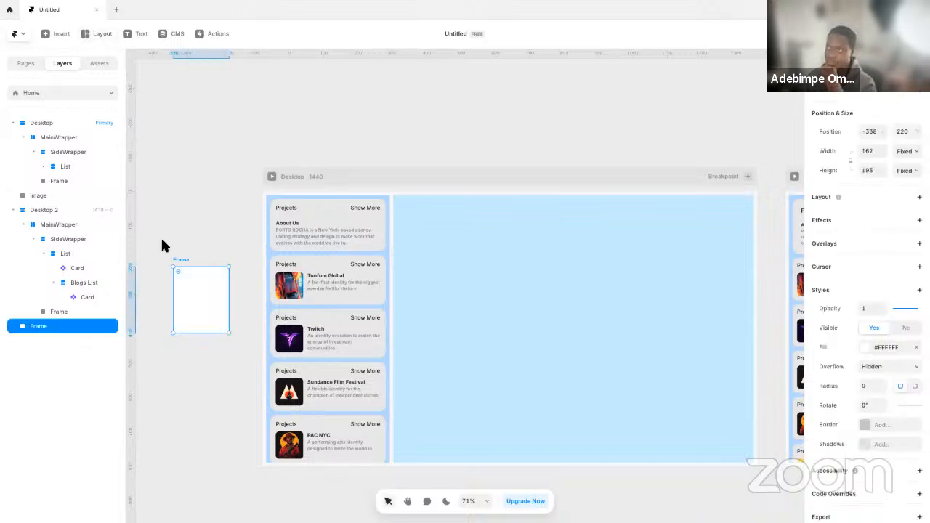
{"action": "left_click", "coordinate": [72, 166]}
{"action": "left_click", "coordinate": [68, 152]}
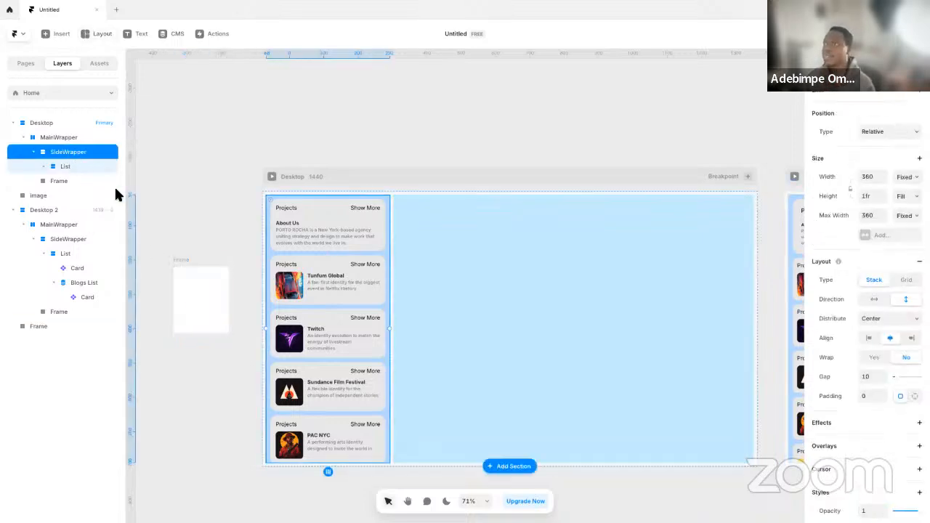
{"action": "left_click", "coordinate": [195, 295]}
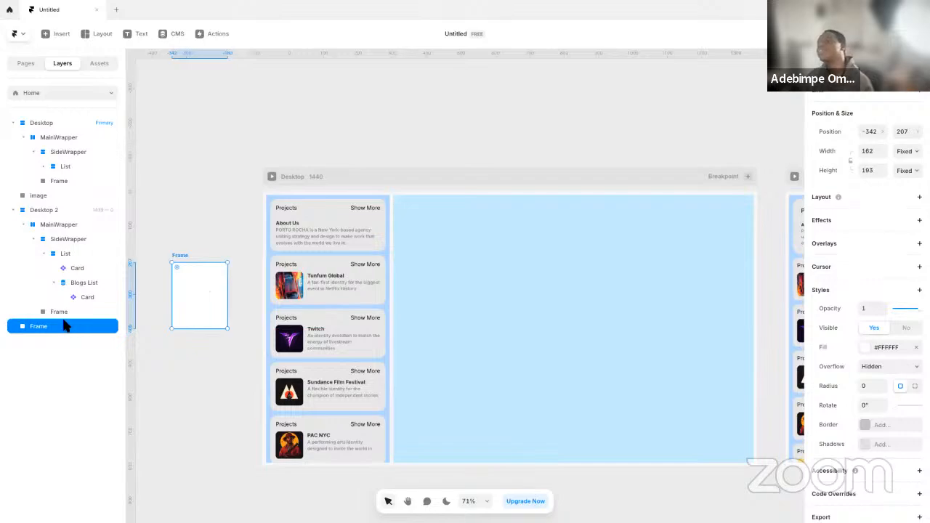
Check the header on the PORTO ROCHA site, and move the new frame into the primary SideWrapper above the List
{"action": "key", "text": "ctrl+Left"}
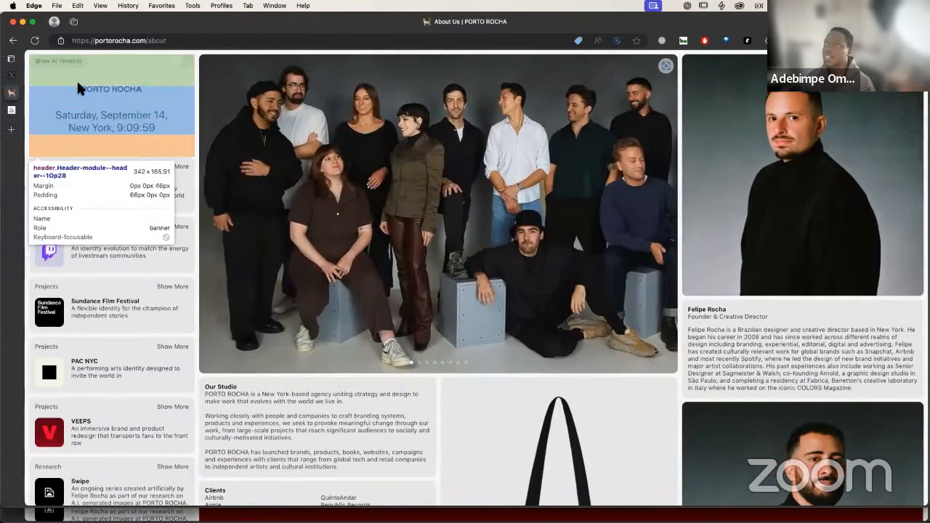
{"action": "key", "text": "ctrl+Right"}
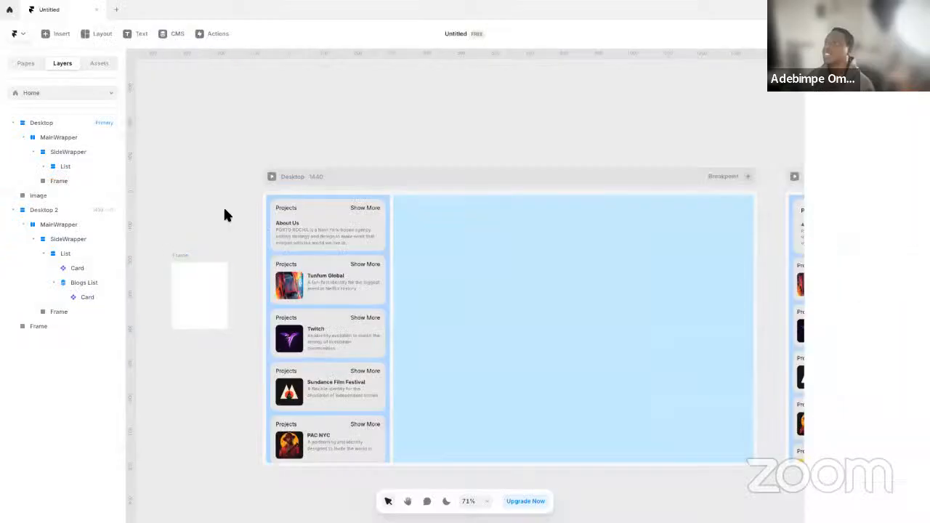
{"action": "key", "text": "Delete"}
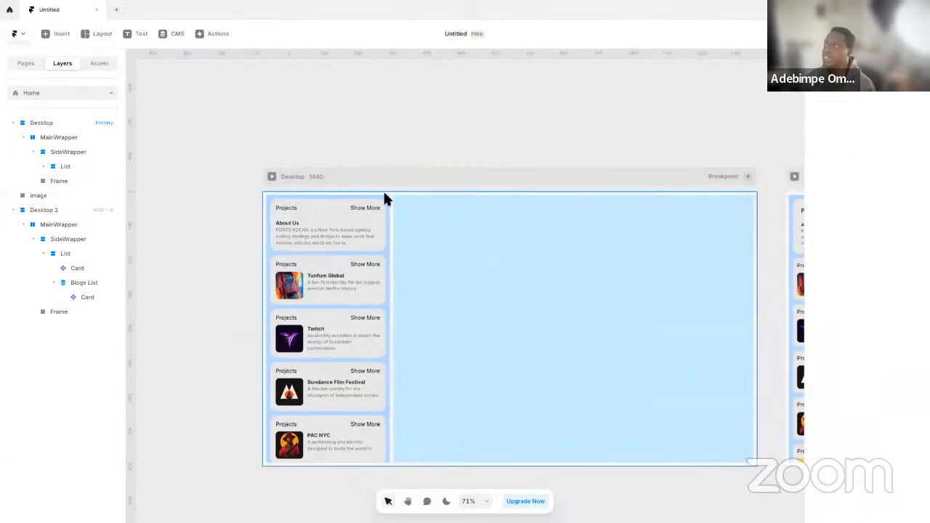
{"action": "left_click", "coordinate": [87, 152]}
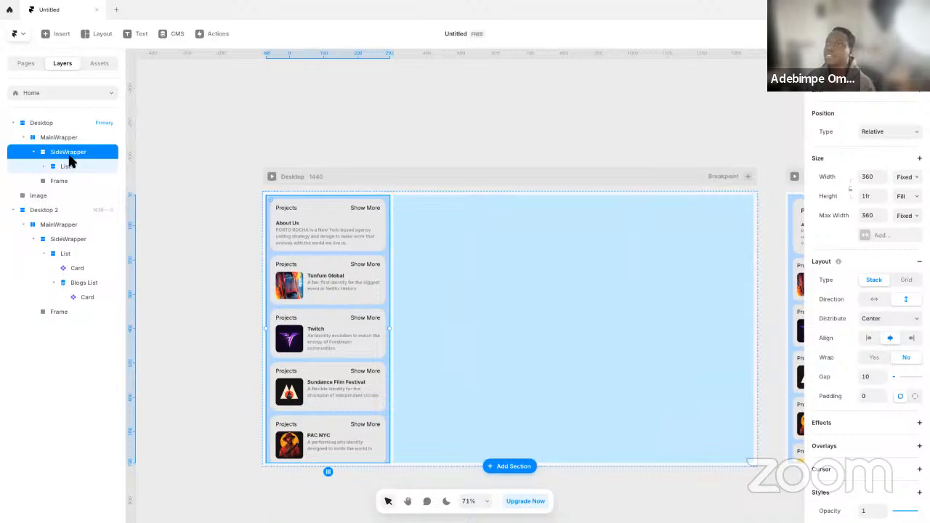
{"action": "key", "text": "ctrl+v"}
{"action": "left_click_drag", "start_coordinate": [97, 184], "coordinate": [95, 164]}
Rename the new frame inside the SideWrapper as Header
{"action": "double_click", "coordinate": [88, 168]}
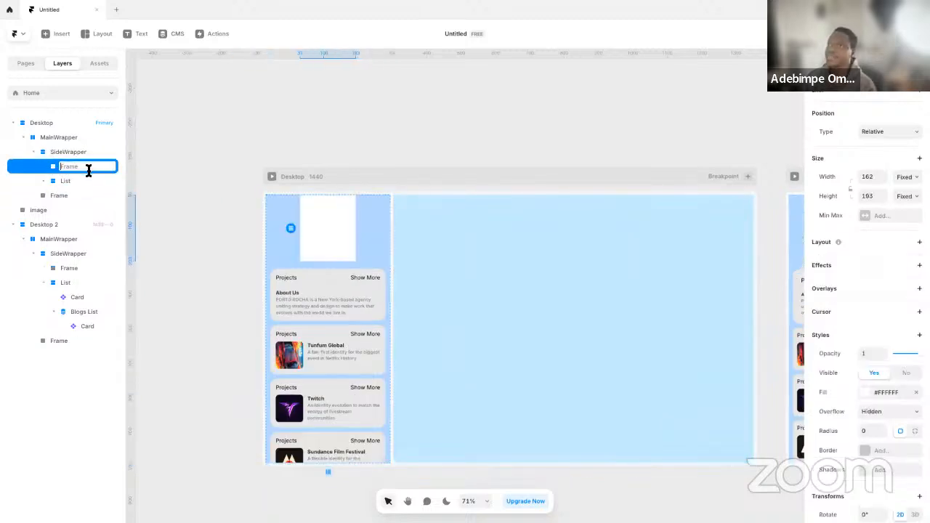
{"action": "type", "text": "Header"}
{"action": "key", "text": "Return"}
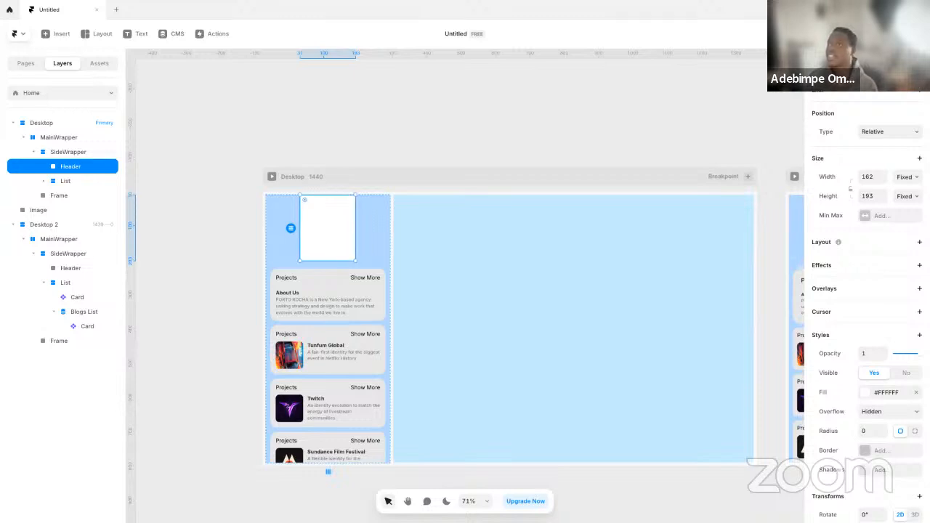
Open the name of the primary SideWrapper's List layer for editing
{"action": "left_click", "coordinate": [80, 180]}
{"action": "double_click", "coordinate": [81, 183]}
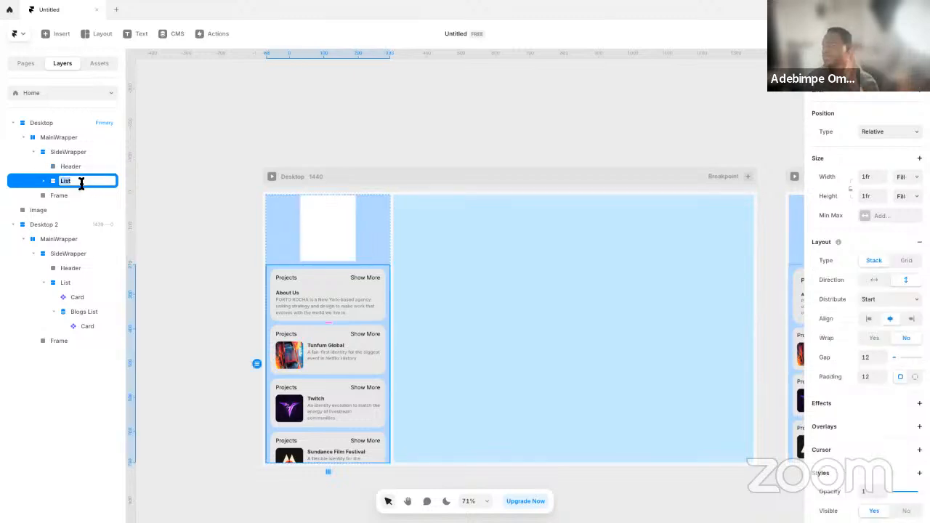
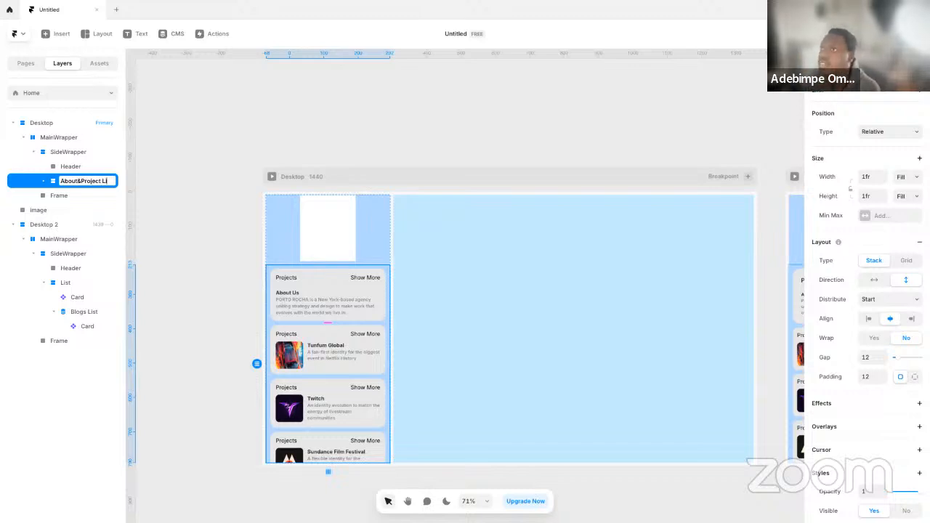
Rename the list layer inside the SideWrapper as the About&Project list
{"action": "key", "text": "Return"}
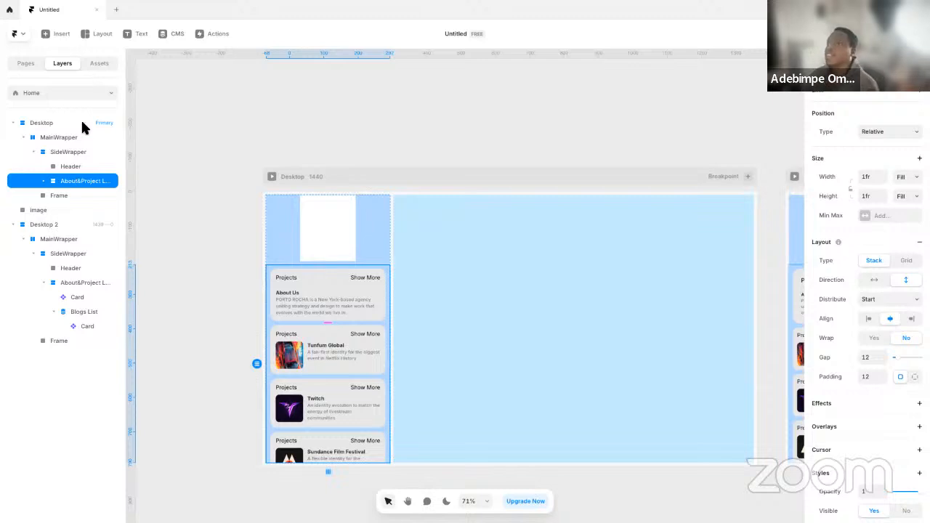
Add the text PORTO ROCHA on the empty canvas beside the Desktop frame, matching the heading on the reference website
{"action": "left_click", "coordinate": [210, 239]}
{"action": "left_click", "coordinate": [325, 257]}
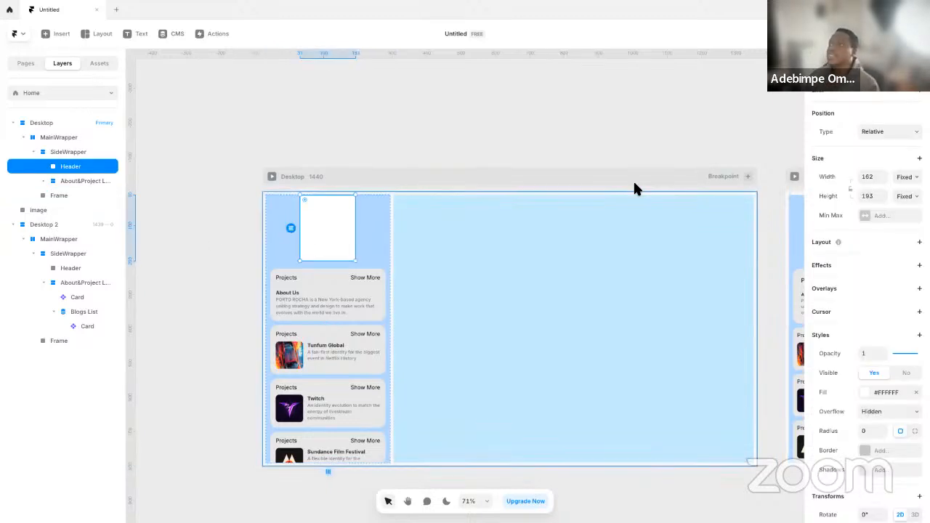
{"action": "left_click", "coordinate": [210, 240]}
{"action": "key", "text": "t"}
{"action": "left_click", "coordinate": [193, 245]}
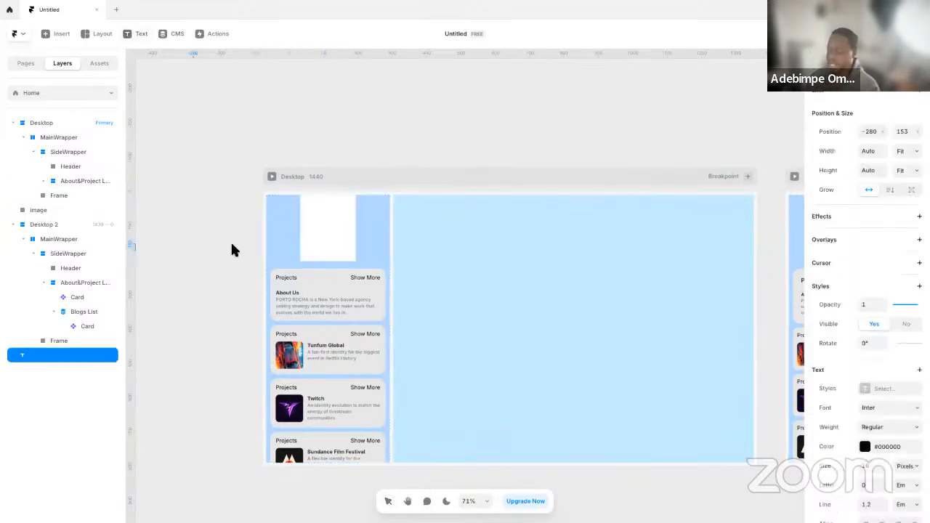
{"action": "key", "text": "ctrl+Left"}
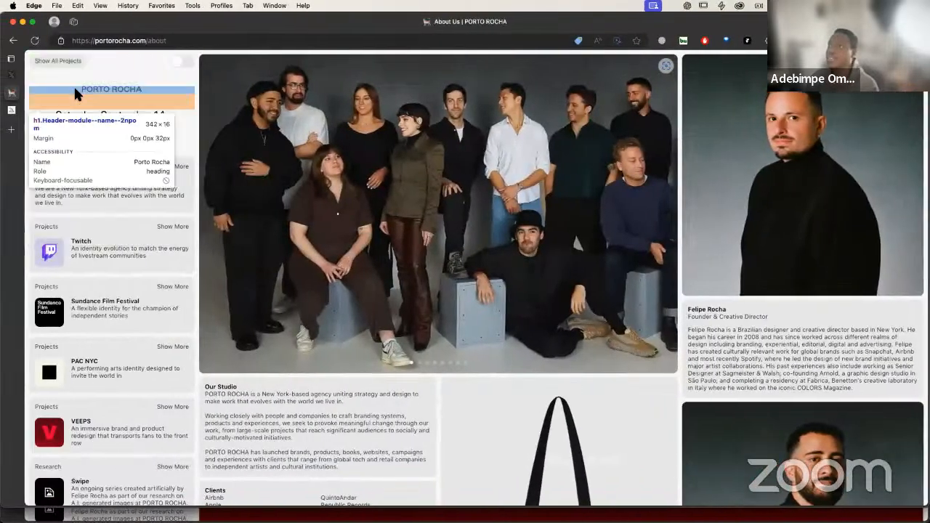
{"action": "left_click", "coordinate": [122, 89]}
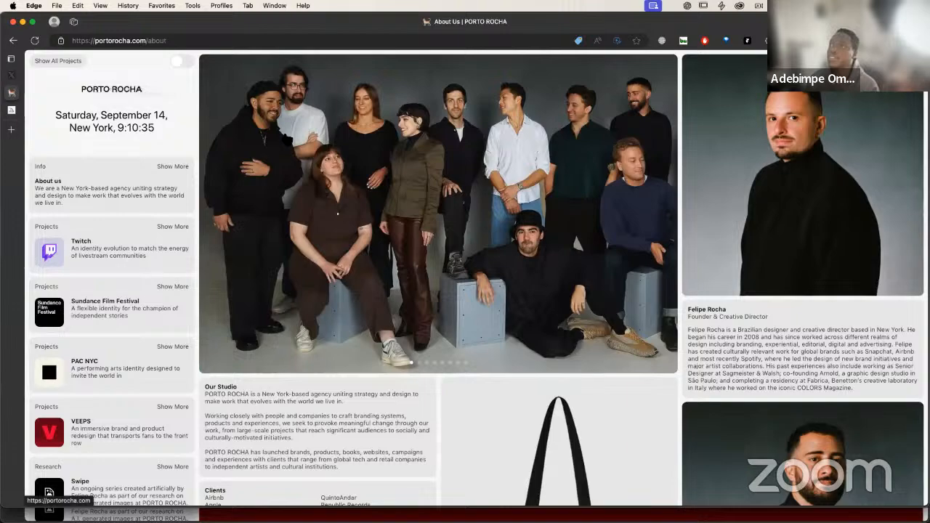
{"action": "key", "text": "ctrl+Right"}
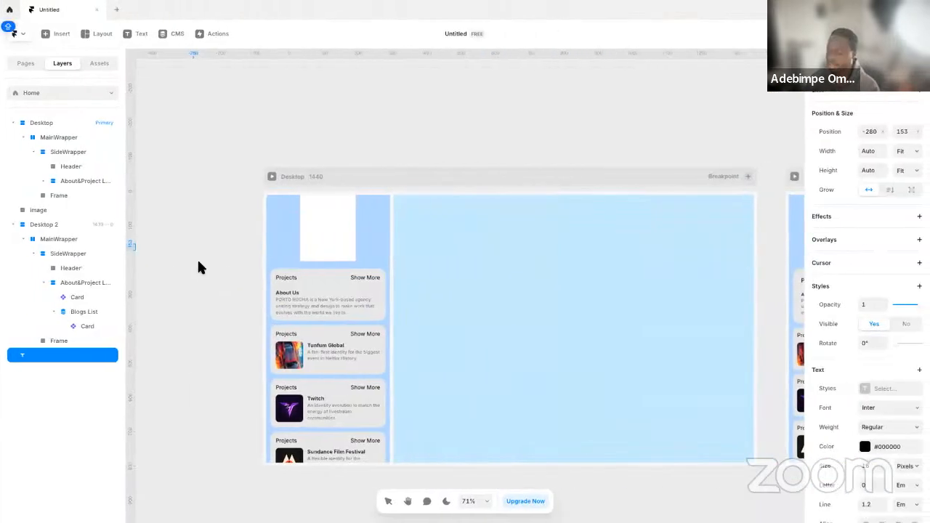
{"action": "type", "text": "PORTO"}
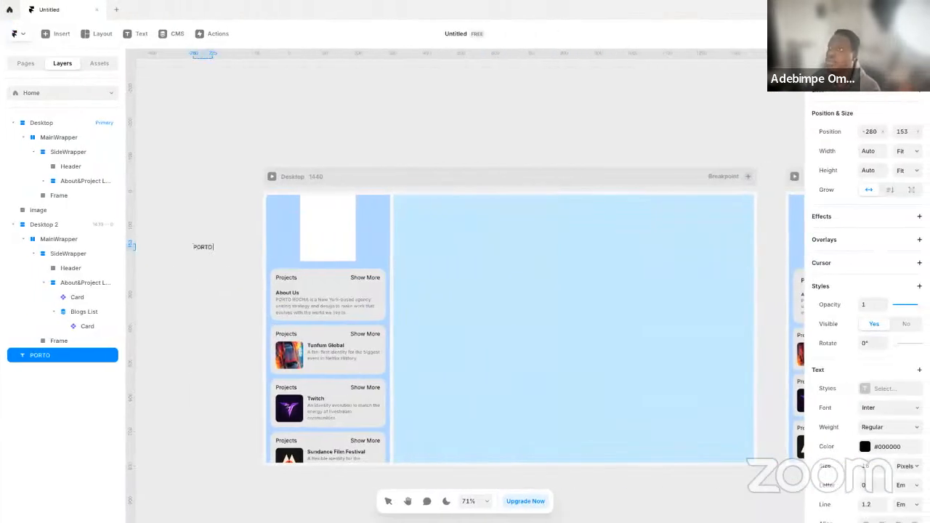
{"action": "type", "text": " ROCHA"}
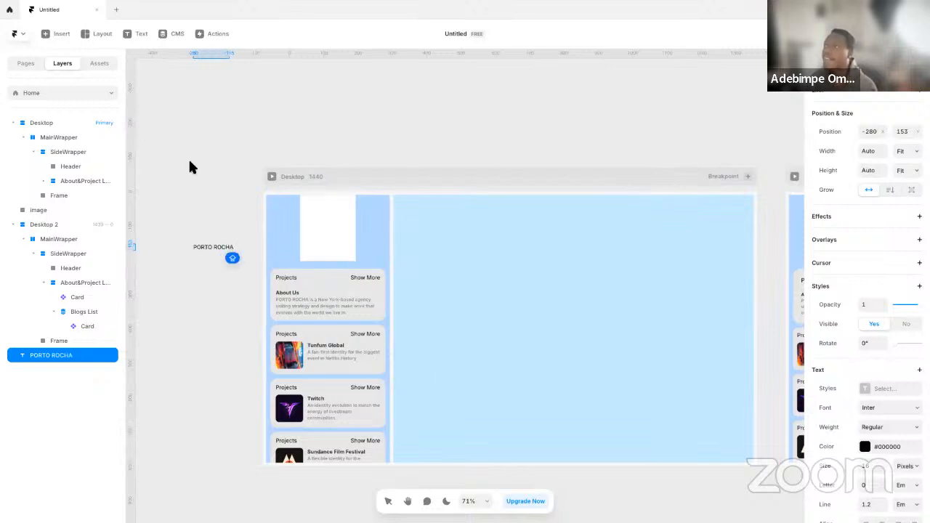
{"action": "key", "text": "Escape"}
Check the reference website's header and duplicate the PORTO ROCHA text just below the original
{"action": "key", "text": "ctrl+Left"}
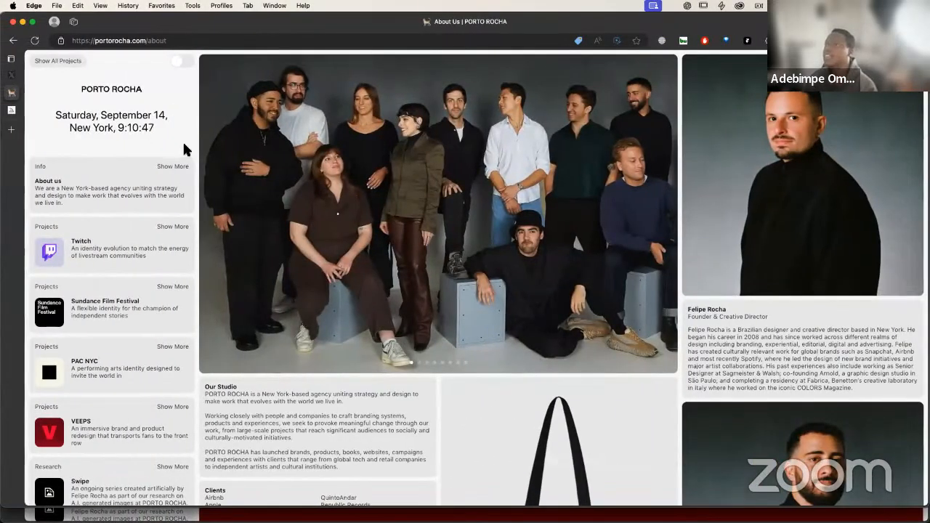
{"action": "key", "text": "ctrl+Right"}
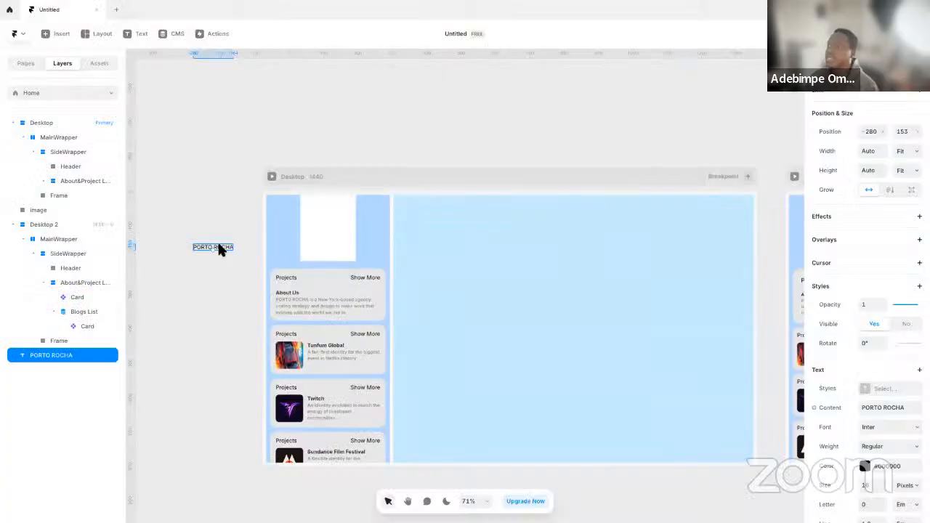
{"action": "left_click_drag", "start_coordinate": [218, 242], "coordinate": [214, 263]}
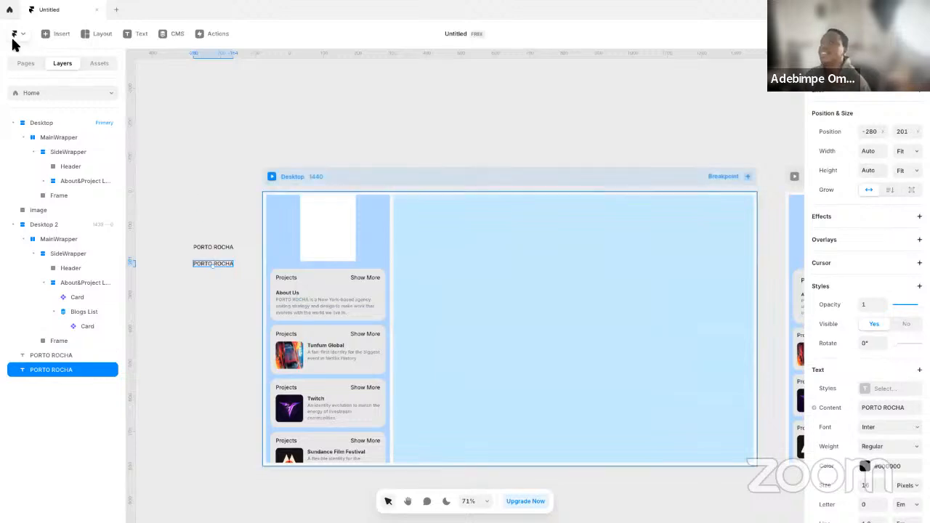
Insert a Time & Date component on the canvas below the PORTO ROCHA texts, using the 24h time format
{"action": "left_click", "coordinate": [58, 34]}
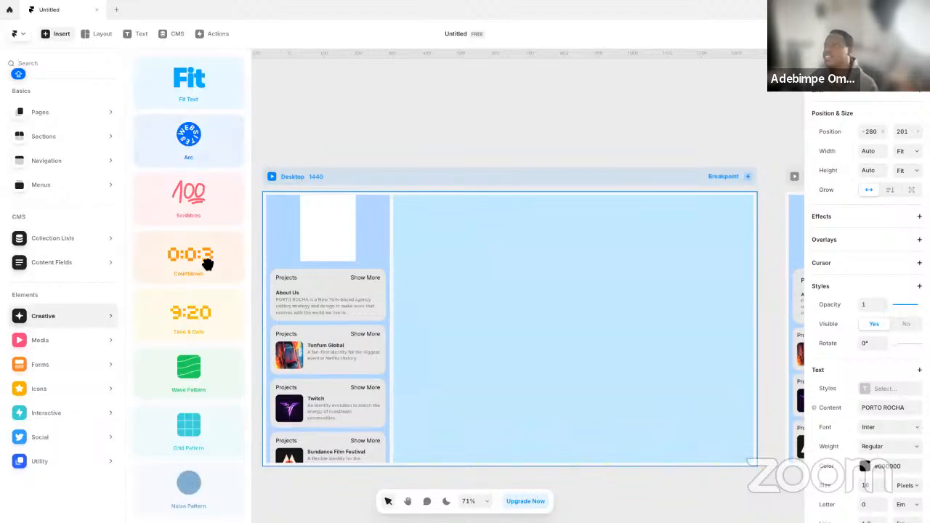
{"action": "left_click_drag", "start_coordinate": [199, 325], "coordinate": [176, 292]}
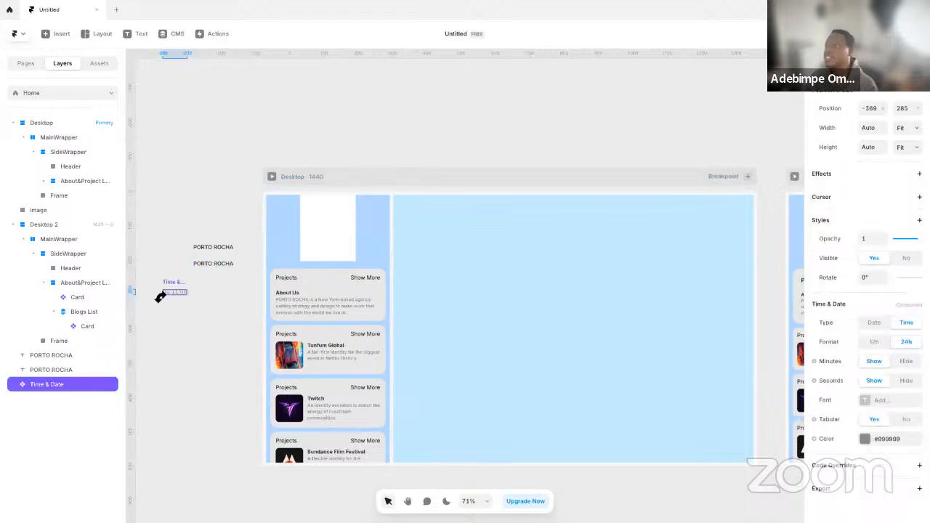
{"action": "scroll", "coordinate": [162, 288], "scroll_direction": "up", "scroll_amount": 5}
{"action": "key", "text": "space"}
{"action": "left_click_drag", "start_coordinate": [235, 283], "coordinate": [310, 290]}
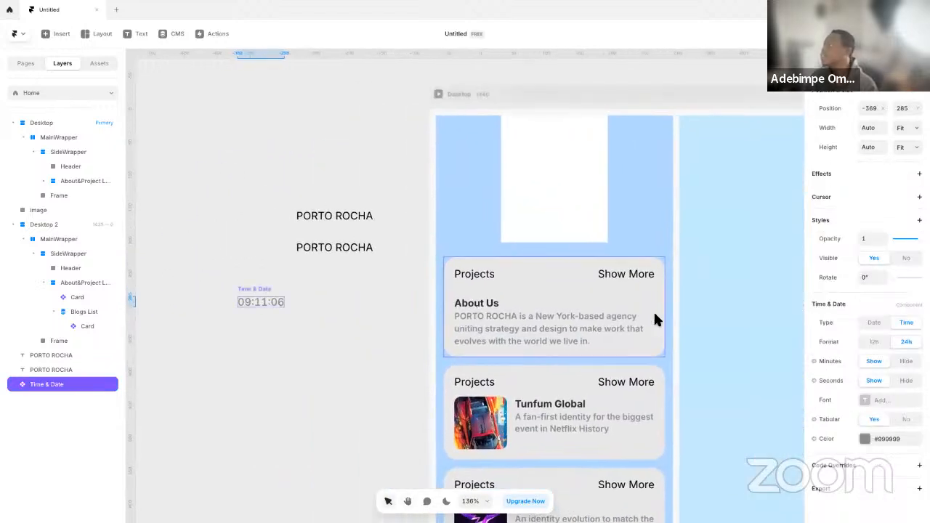
{"action": "left_click", "coordinate": [875, 341]}
{"action": "left_click", "coordinate": [907, 340]}
{"action": "left_click", "coordinate": [339, 278]}
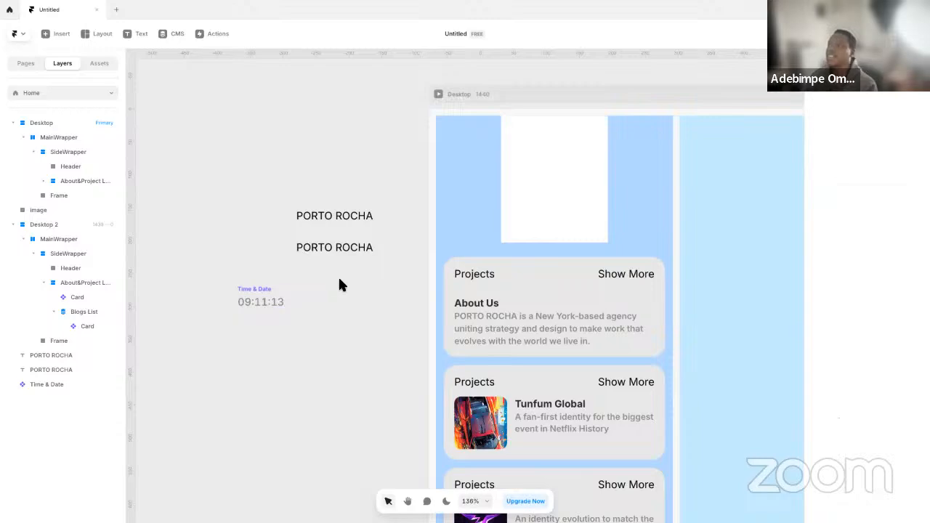
Capture the date and New York time lines from the reference website and paste the screenshot into the design
{"action": "key", "text": "ctrl+Left"}
{"action": "key", "text": "super+shift+4"}
{"action": "left_click_drag", "start_coordinate": [58, 101], "coordinate": [204, 157]}
{"action": "key", "text": "ctrl+Right"}
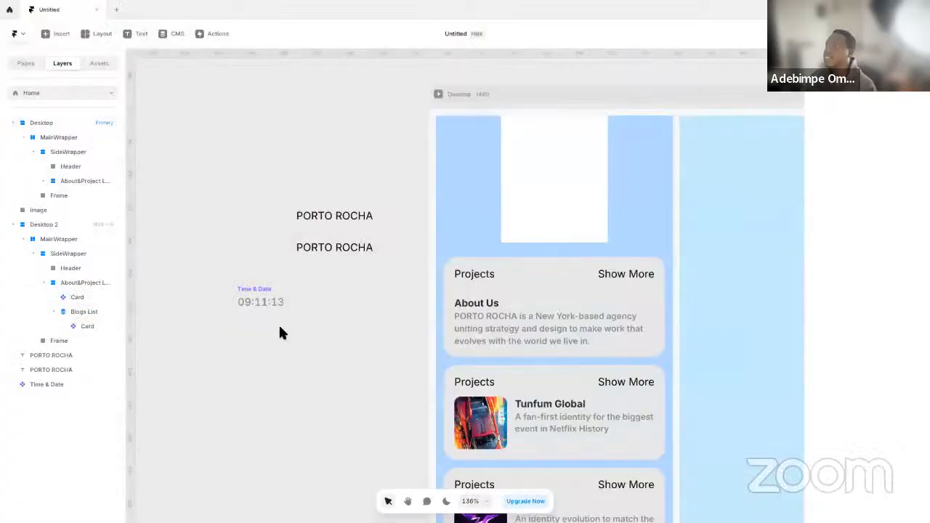
{"action": "key", "text": "super+v"}
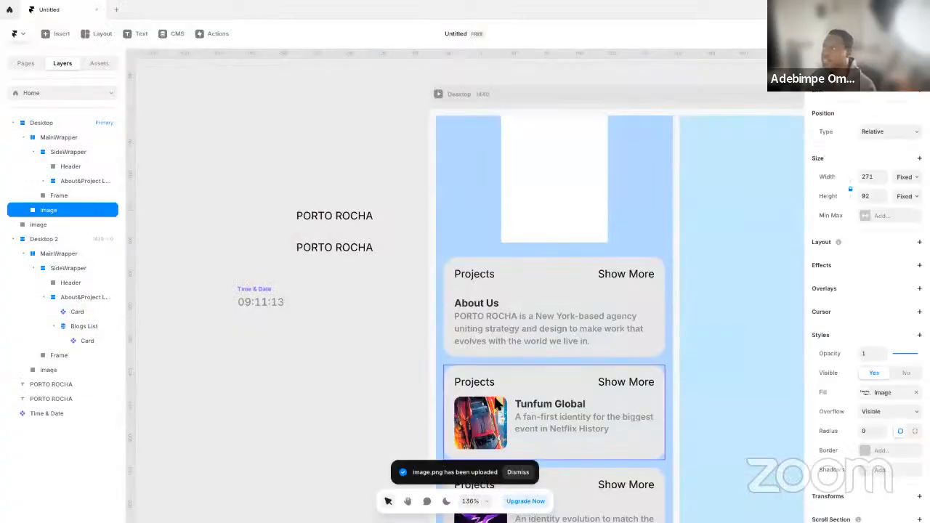
Move the pasted screenshot out of the Desktop frame onto the canvas, beside the PORTO ROCHA texts and above Time & Date
{"action": "scroll", "coordinate": [420, 395], "scroll_direction": "down", "scroll_amount": 10}
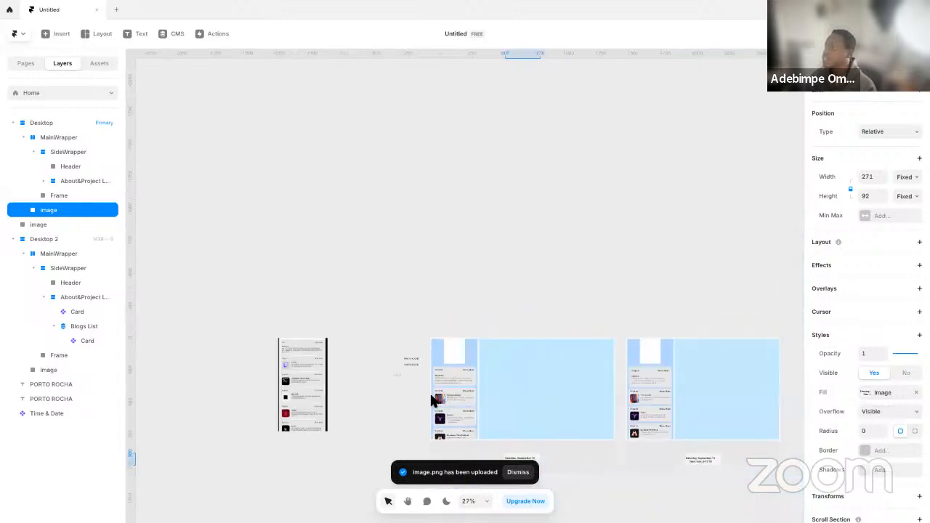
{"action": "left_click_drag", "start_coordinate": [434, 404], "coordinate": [376, 341]}
{"action": "scroll", "coordinate": [405, 412], "scroll_direction": "up", "scroll_amount": 10}
{"action": "left_click_drag", "start_coordinate": [376, 390], "coordinate": [313, 240]}
{"action": "left_click_drag", "start_coordinate": [390, 315], "coordinate": [444, 386]}
{"action": "left_click", "coordinate": [445, 388]}
{"action": "left_click_drag", "start_coordinate": [436, 351], "coordinate": [442, 398]}
{"action": "left_click", "coordinate": [412, 364]}
{"action": "left_click_drag", "start_coordinate": [412, 368], "coordinate": [443, 411]}
Switch the Time & Date component's type to Date and place it beneath the reference screenshot
{"action": "left_click", "coordinate": [443, 429]}
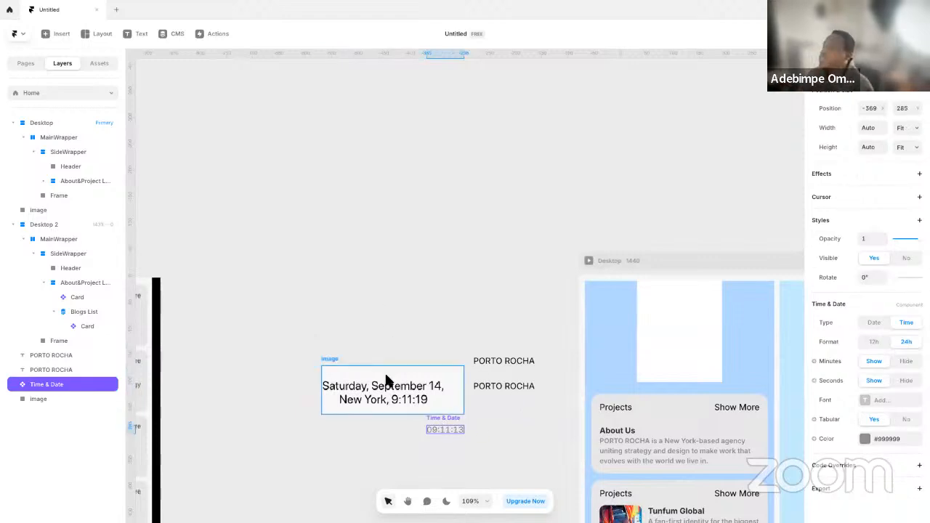
{"action": "left_click", "coordinate": [902, 363]}
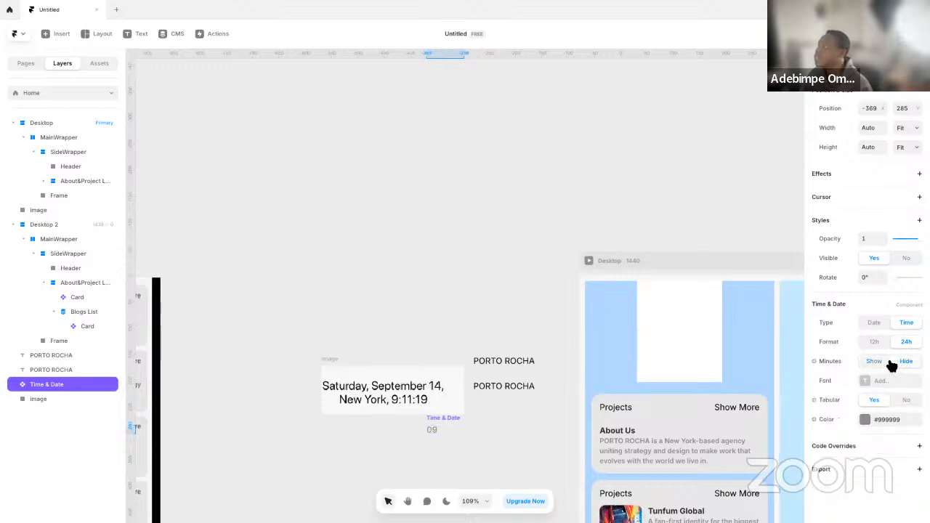
{"action": "left_click", "coordinate": [889, 362]}
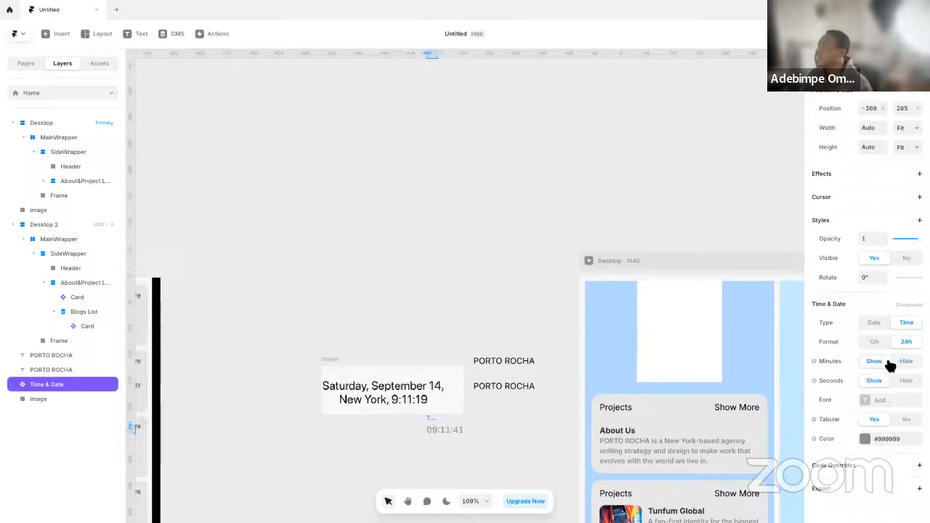
{"action": "left_click", "coordinate": [875, 325]}
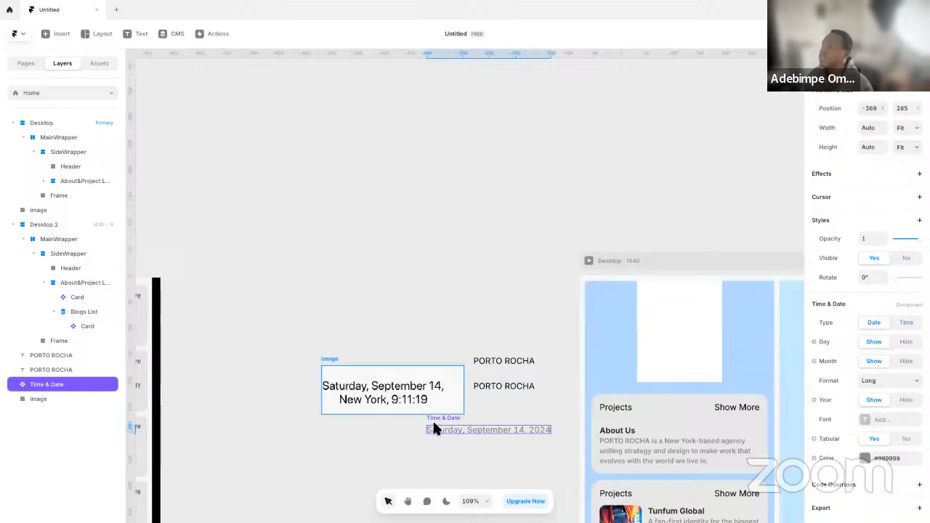
{"action": "left_click_drag", "start_coordinate": [470, 432], "coordinate": [439, 439]}
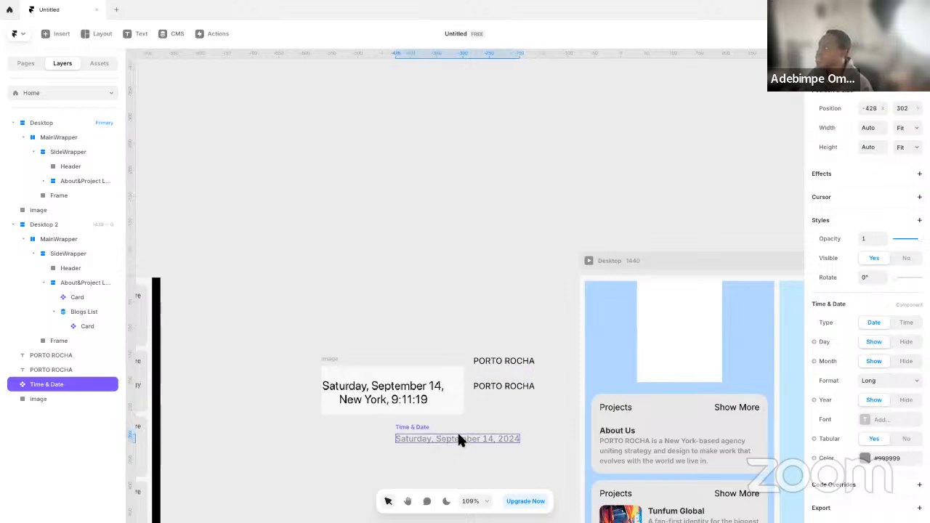
Duplicate the Time & Date component and place the copy below the original, leaving a gap for a text line
{"action": "key", "text": "ctrl+d"}
{"action": "left_click_drag", "start_coordinate": [461, 438], "coordinate": [464, 465]}
{"action": "scroll", "coordinate": [466, 396], "scroll_direction": "up", "scroll_amount": 5}
{"action": "scroll", "coordinate": [476, 380], "scroll_direction": "down", "scroll_amount": 10}
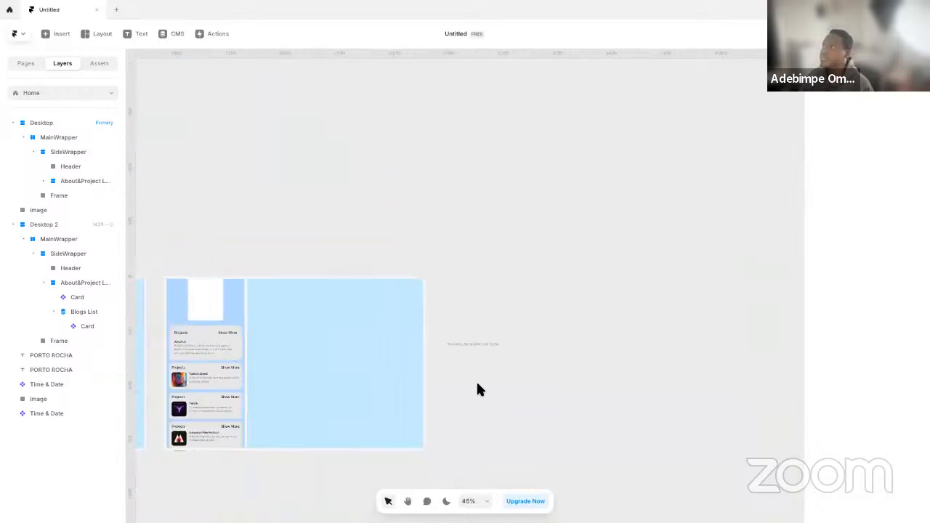
{"action": "left_click", "coordinate": [479, 354]}
{"action": "left_click_drag", "start_coordinate": [427, 363], "coordinate": [190, 358]}
{"action": "scroll", "coordinate": [190, 356], "scroll_direction": "up", "scroll_amount": 5}
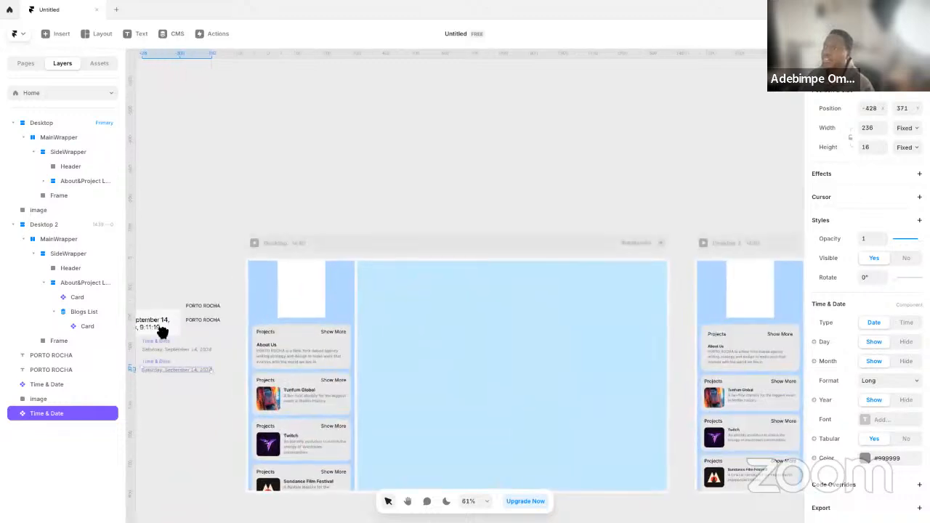
{"action": "scroll", "coordinate": [157, 325], "scroll_direction": "up", "scroll_amount": 7}
{"action": "left_click_drag", "start_coordinate": [353, 412], "coordinate": [365, 396]}
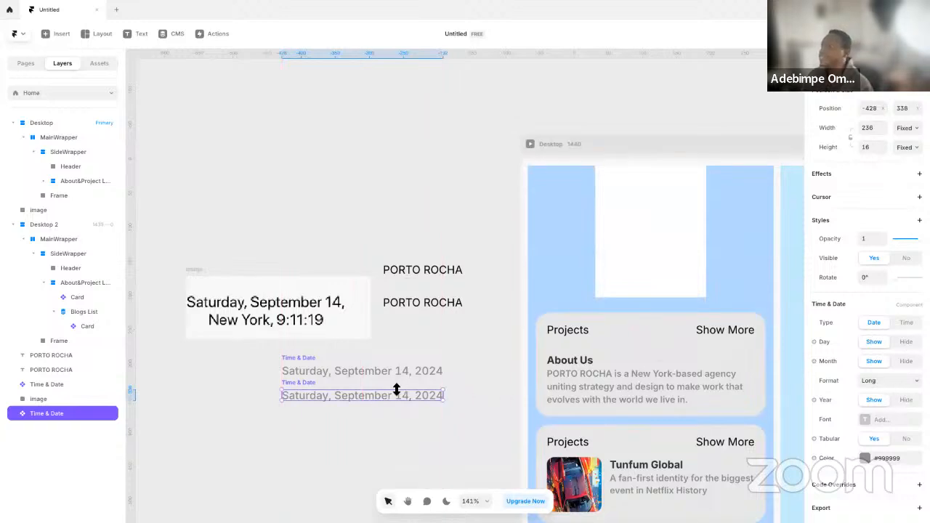
{"action": "left_click_drag", "start_coordinate": [369, 393], "coordinate": [367, 435]}
Copy the lower PORTO ROCHA text between the two Time & Date components and change the copy's wording to New York
{"action": "left_click_drag", "start_coordinate": [422, 303], "coordinate": [324, 405]}
{"action": "double_click", "coordinate": [326, 403]}
{"action": "key", "text": "ctrl+a"}
{"action": "type", "text": "NEW"}
{"action": "key", "text": "BackSpace"}
{"action": "type", "text": "w York"}
{"action": "key", "text": "Escape"}
Set the lower Time & Date component to Time with Fit width and place it directly after the New York text
{"action": "left_click", "coordinate": [397, 436]}
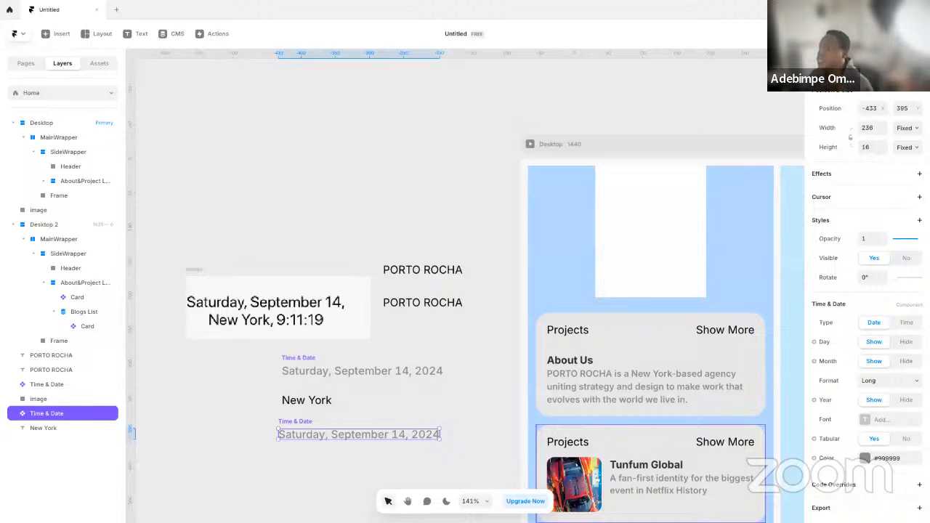
{"action": "left_click", "coordinate": [908, 323]}
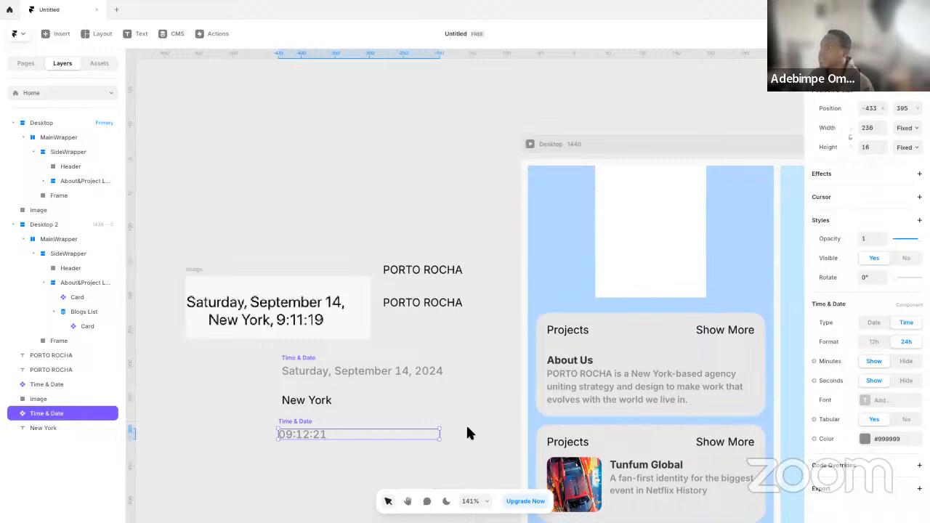
{"action": "left_click", "coordinate": [901, 128]}
{"action": "left_click", "coordinate": [903, 160]}
{"action": "left_click_drag", "start_coordinate": [298, 428], "coordinate": [364, 393]}
Add a comma after York in the New York text
{"action": "left_click", "coordinate": [320, 399]}
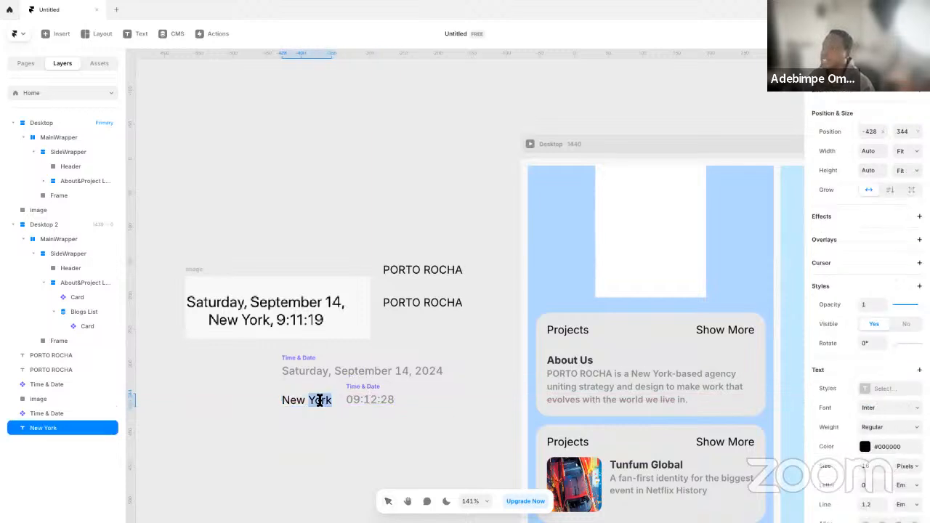
{"action": "left_click", "coordinate": [332, 400]}
{"action": "key", "text": "Escape"}
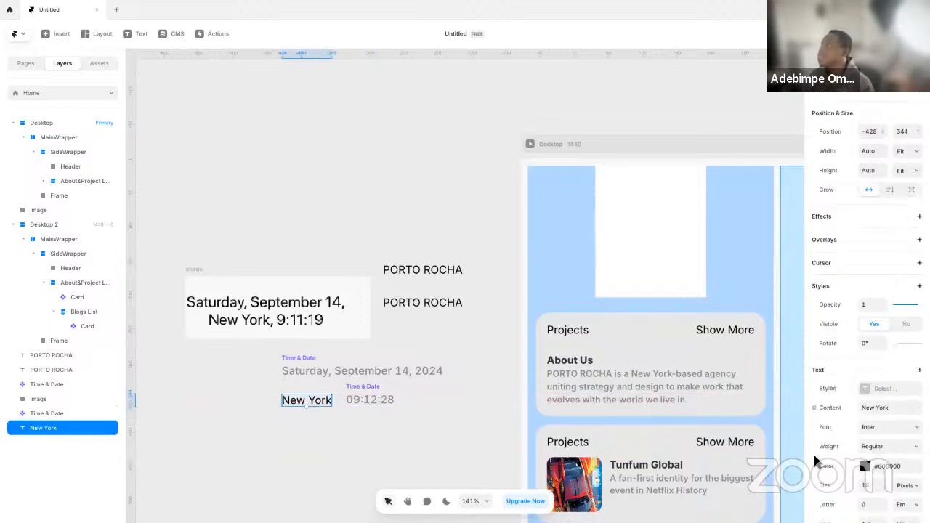
{"action": "scroll", "coordinate": [826, 448], "scroll_direction": "down", "scroll_amount": 3}
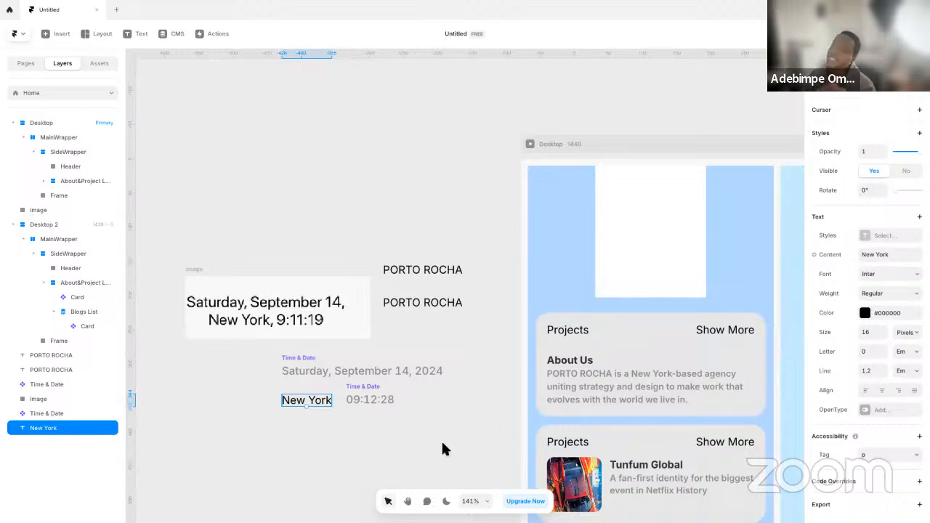
{"action": "double_click", "coordinate": [324, 402]}
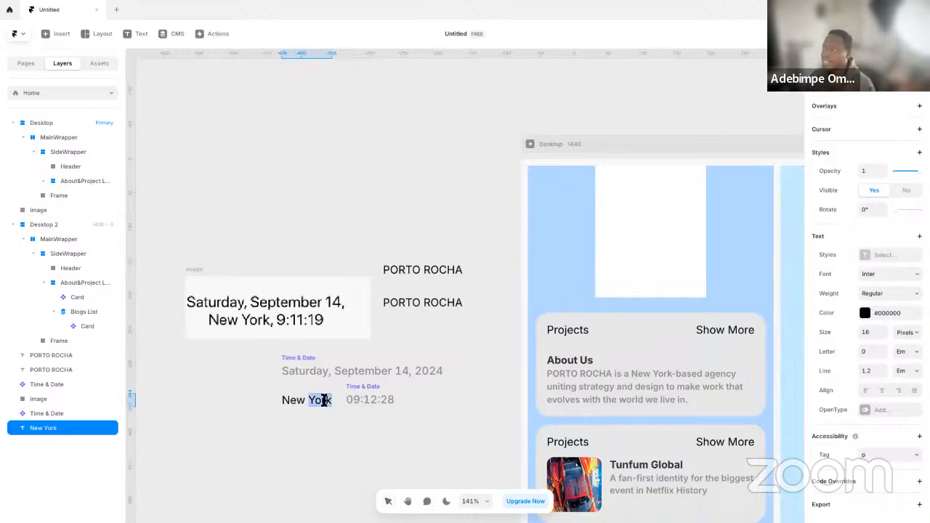
{"action": "left_click", "coordinate": [332, 400]}
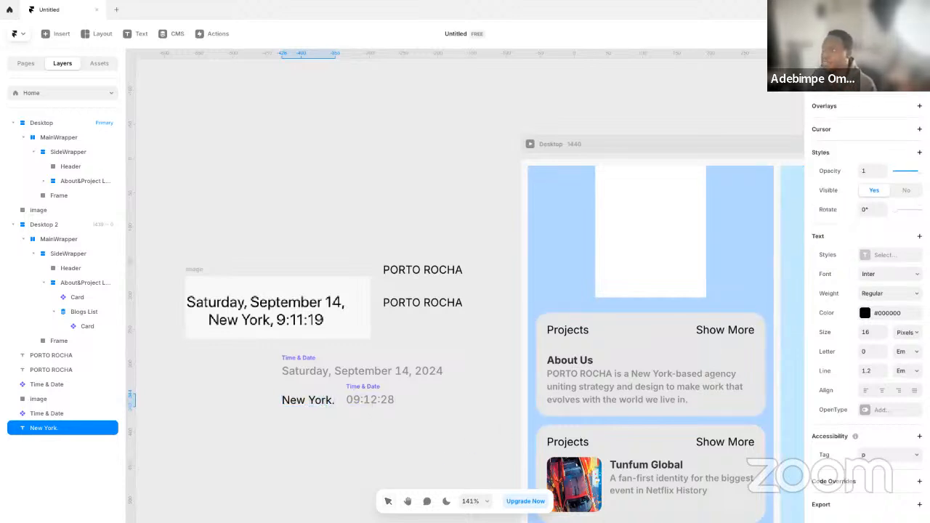
Group the New York text and the adjoining time component into a stack
{"action": "left_click", "coordinate": [364, 393]}
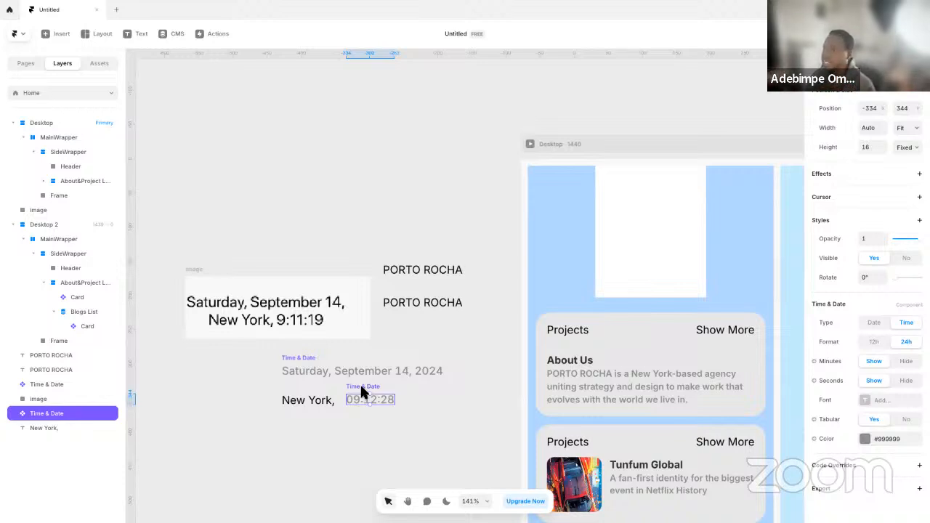
{"action": "left_click", "coordinate": [322, 401], "text": "shift"}
{"action": "right_click", "coordinate": [345, 401]}
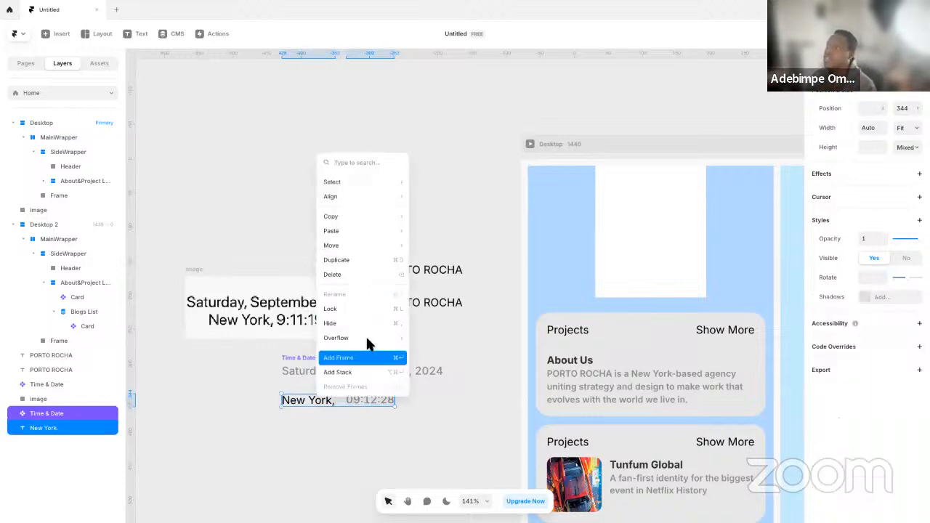
{"action": "left_click", "coordinate": [353, 372]}
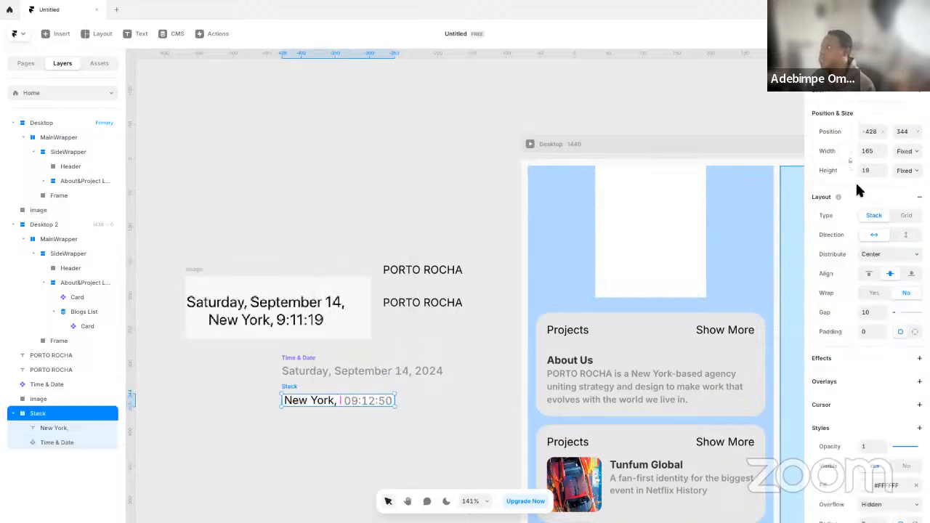
Set the New York stack's width and height to Fit Content
{"action": "left_click", "coordinate": [907, 152]}
{"action": "left_click", "coordinate": [908, 180]}
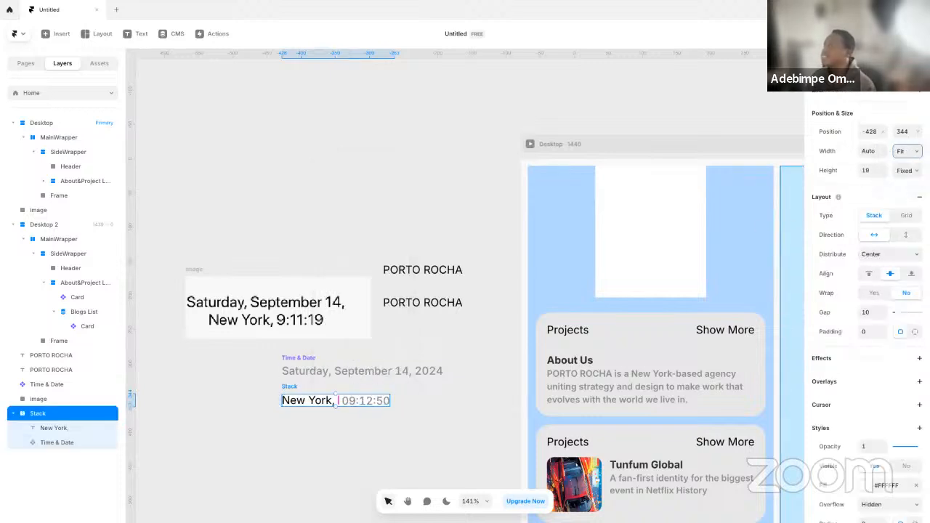
{"action": "left_click", "coordinate": [907, 171]}
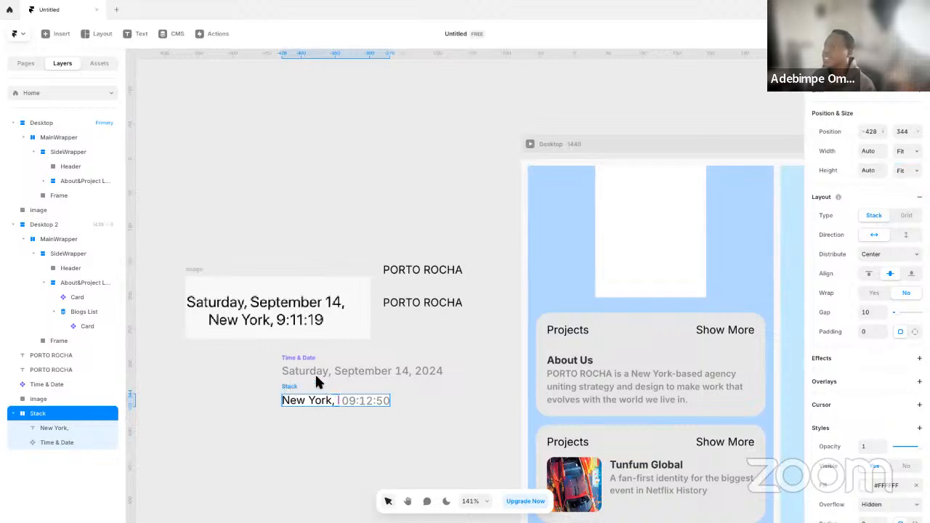
{"action": "left_click", "coordinate": [371, 334]}
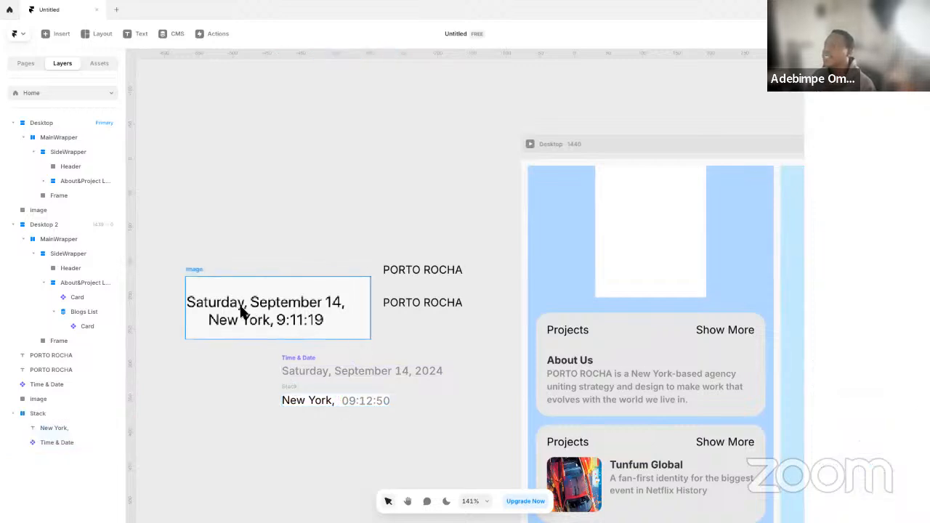
Hide the year in the date component and wrap it together with the New York stack in a frame
{"action": "left_click", "coordinate": [348, 369]}
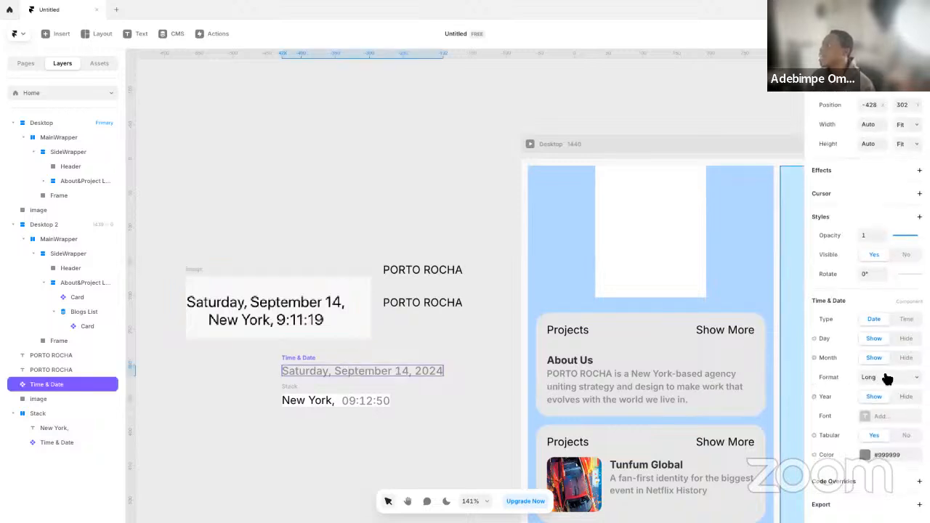
{"action": "left_click", "coordinate": [906, 397]}
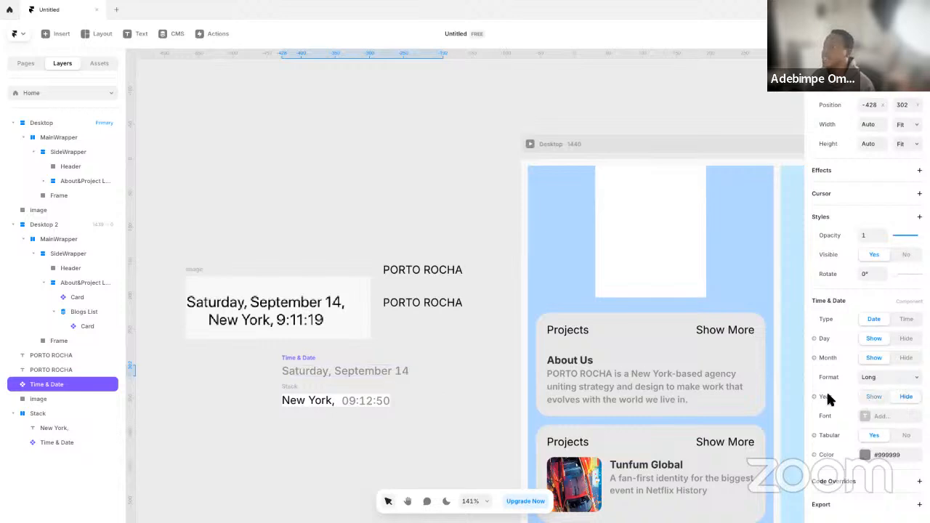
{"action": "left_click", "coordinate": [291, 393], "text": "shift"}
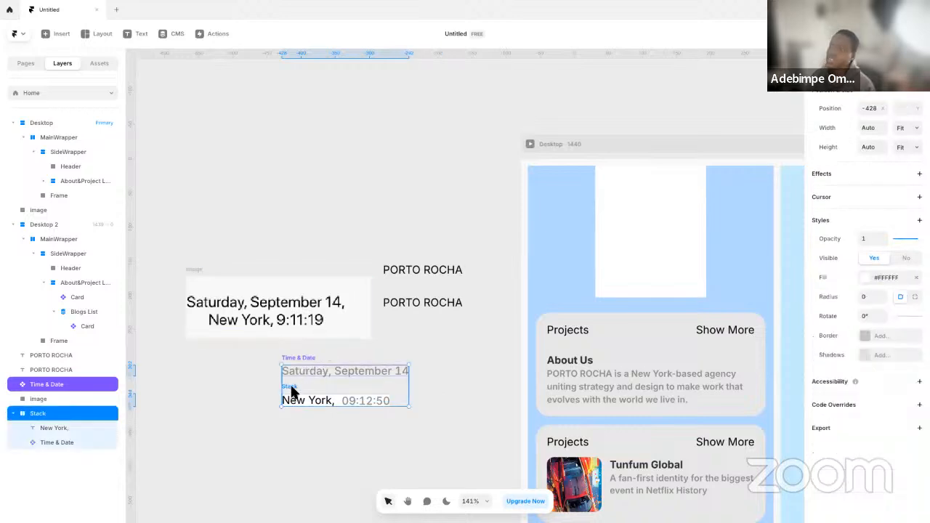
{"action": "key", "text": "ctrl+alt+g"}
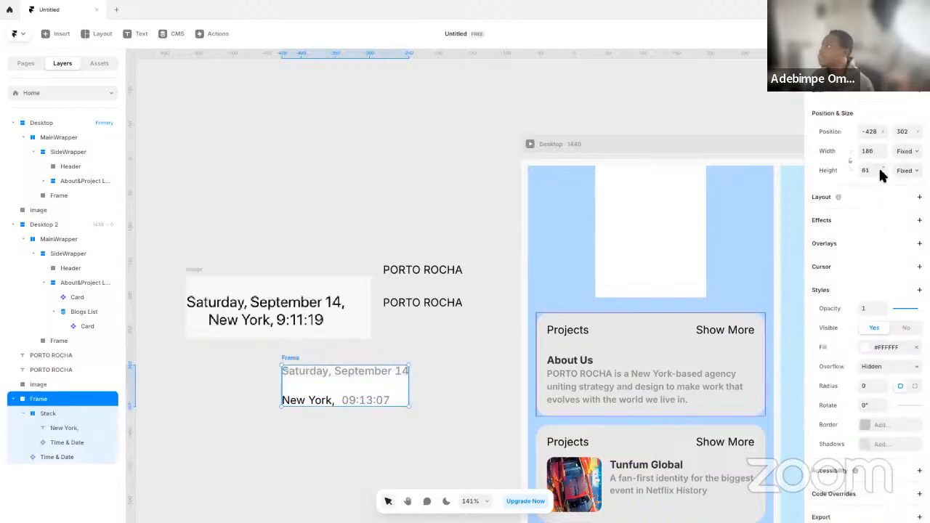
Set the new date and time frame's width and height to Fit Content and its gap to 0
{"action": "left_click", "coordinate": [916, 156]}
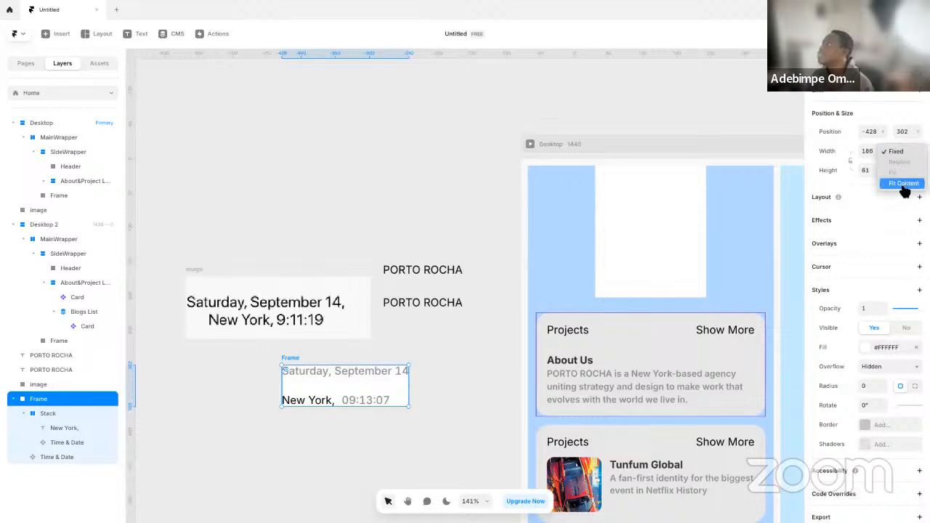
{"action": "left_click", "coordinate": [914, 181]}
{"action": "left_click", "coordinate": [908, 172]}
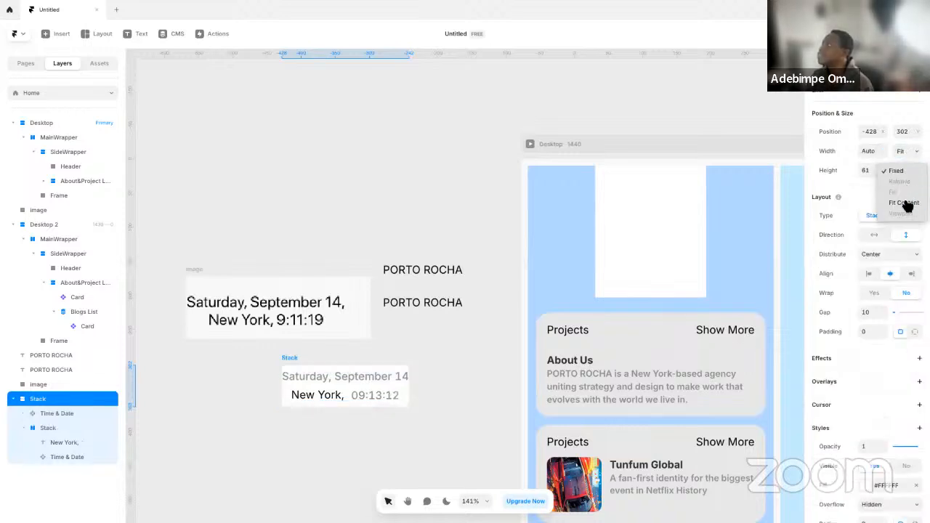
{"action": "left_click", "coordinate": [900, 206]}
{"action": "left_click", "coordinate": [870, 312]}
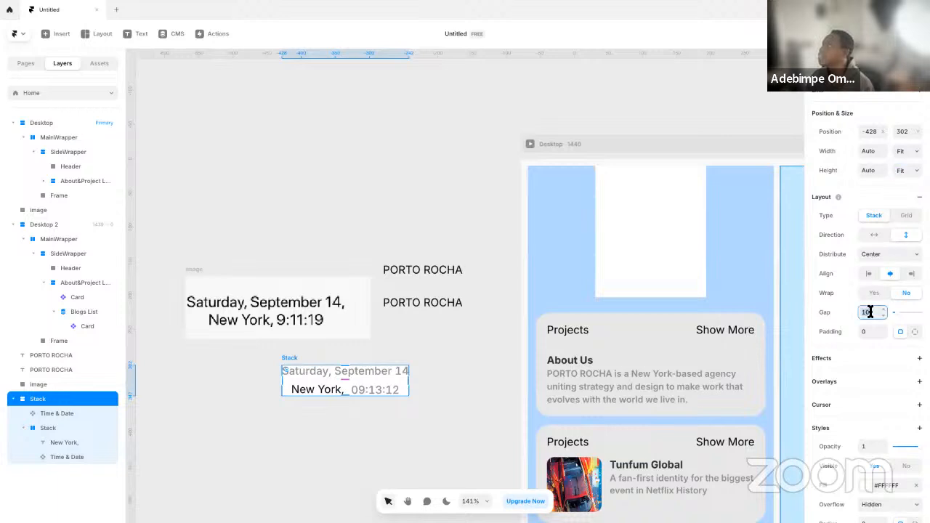
{"action": "type", "text": "0"}
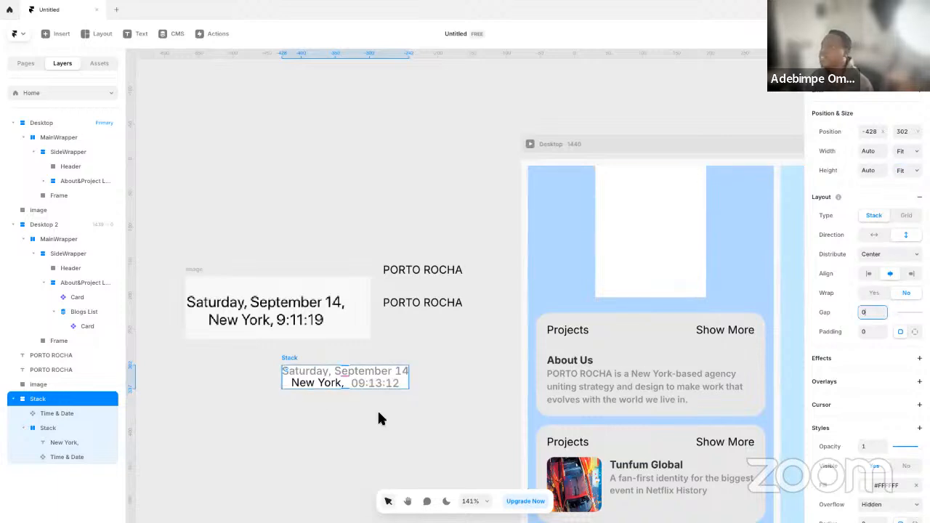
{"action": "left_click", "coordinate": [456, 378]}
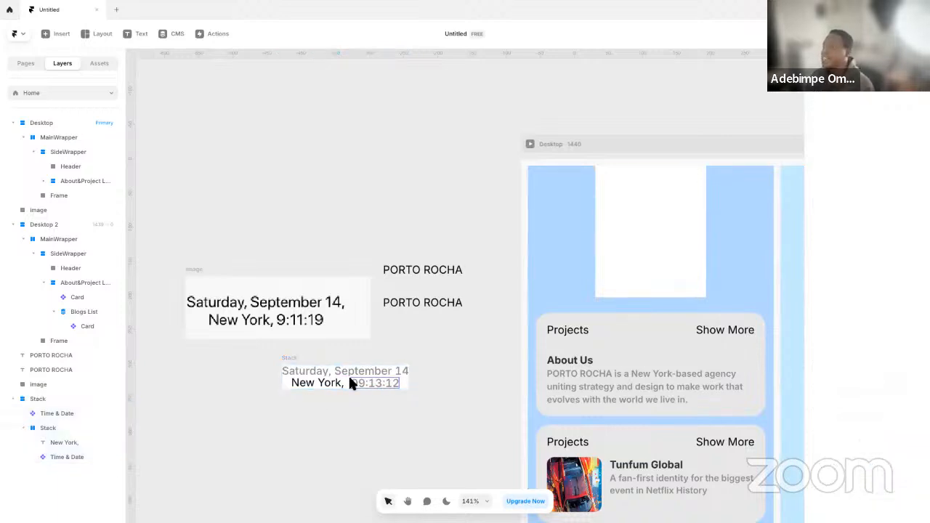
Duplicate the New York time row inside the date and time stack
{"action": "left_click", "coordinate": [294, 359]}
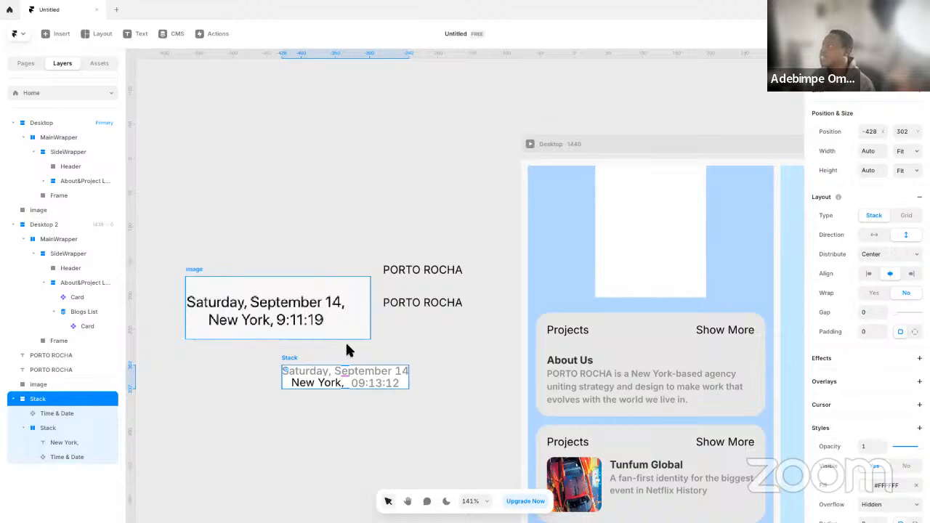
{"action": "left_click", "coordinate": [369, 377]}
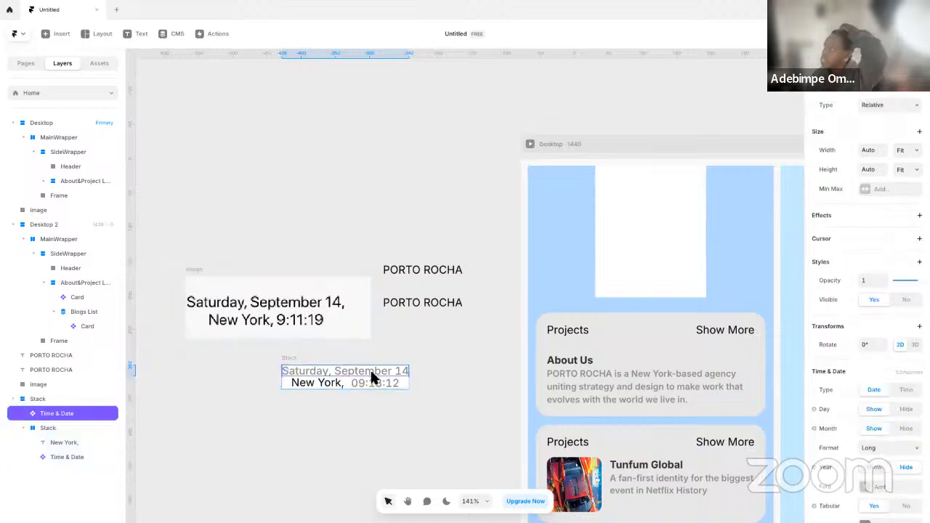
{"action": "left_click", "coordinate": [331, 384]}
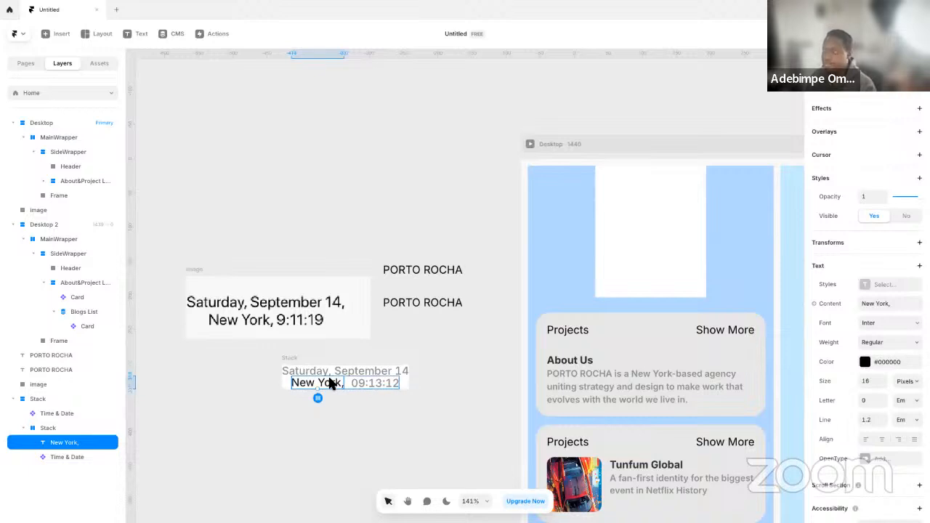
{"action": "key", "text": "Escape"}
{"action": "key", "text": "ctrl+d"}
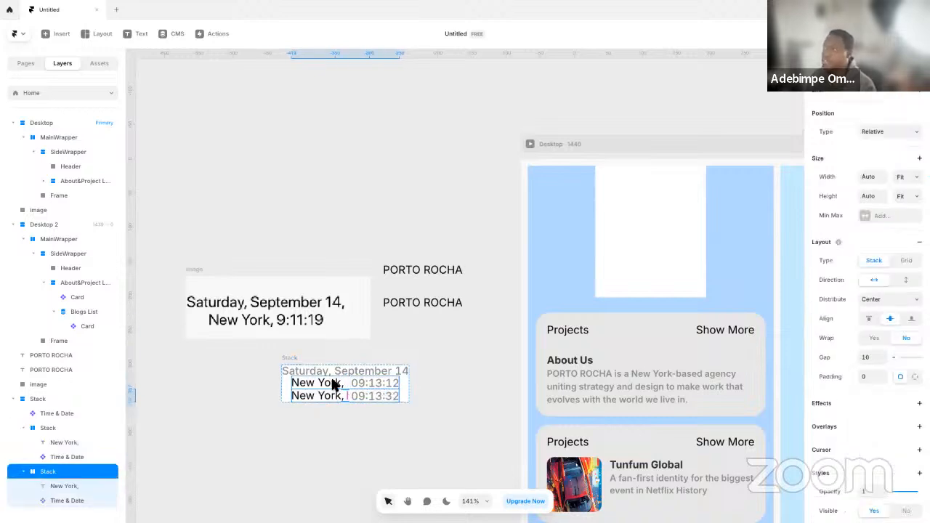
Replace the time in the first New York row with a copy of the date component and delete the original date
{"action": "left_click", "coordinate": [366, 370]}
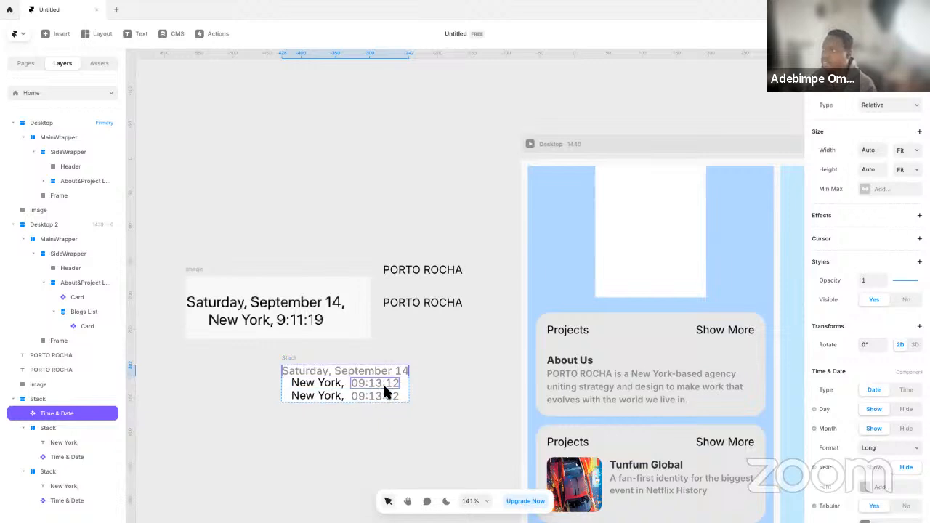
{"action": "left_click", "coordinate": [386, 387]}
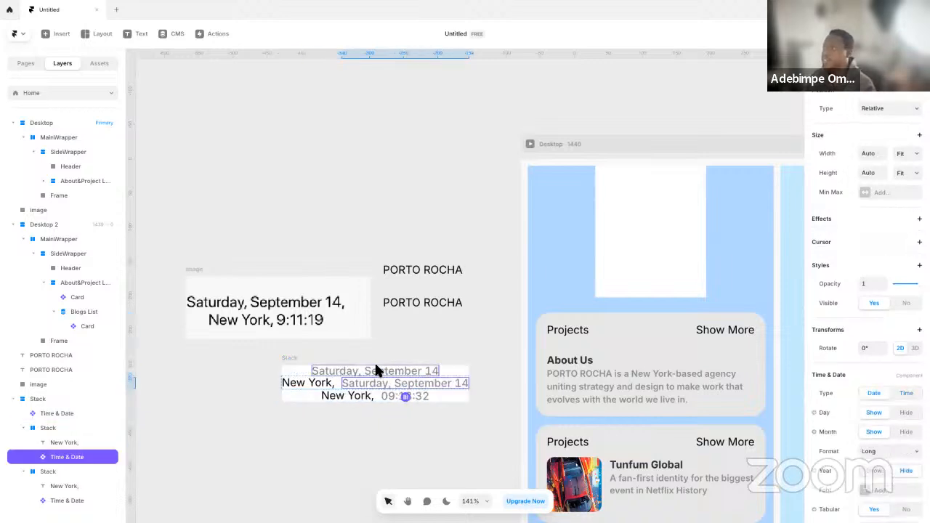
{"action": "left_click", "coordinate": [375, 369]}
{"action": "key", "text": "Delete"}
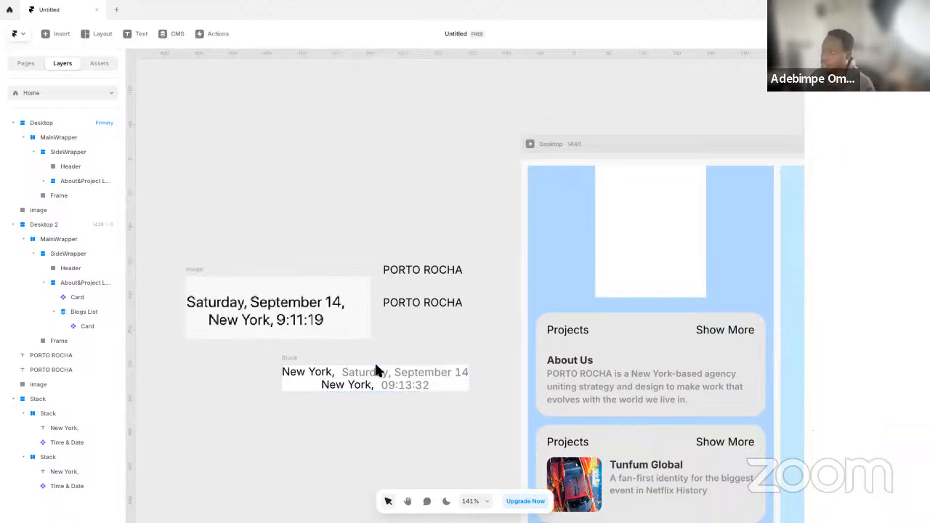
Remove the words New York from the date row's text, keeping only the comma
{"action": "double_click", "coordinate": [316, 372]}
{"action": "key", "text": "ctrl+a"}
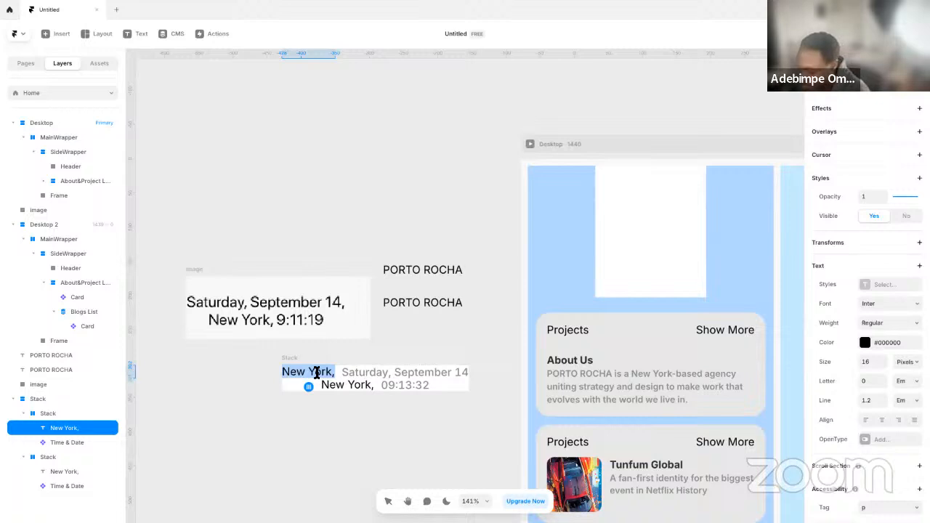
{"action": "key", "text": "BackSpace"}
{"action": "key", "text": "Escape"}
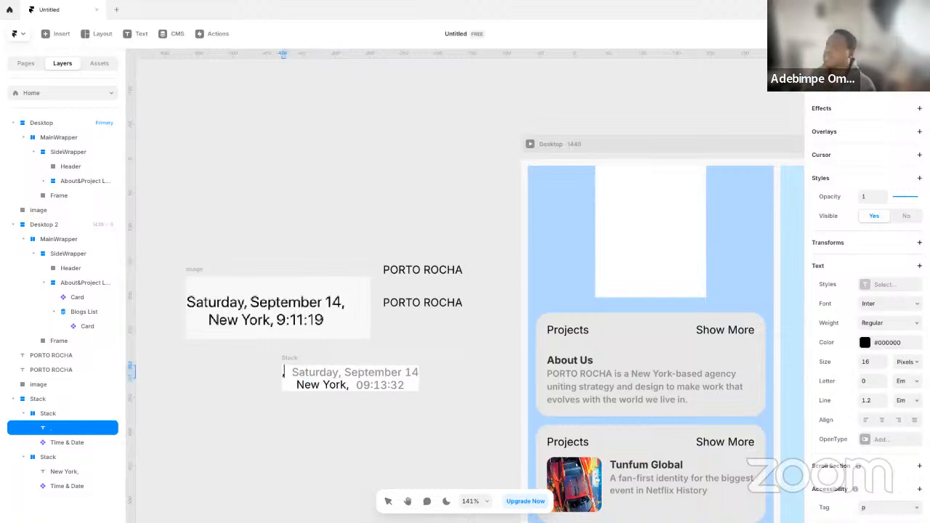
{"action": "key", "text": "Escape"}
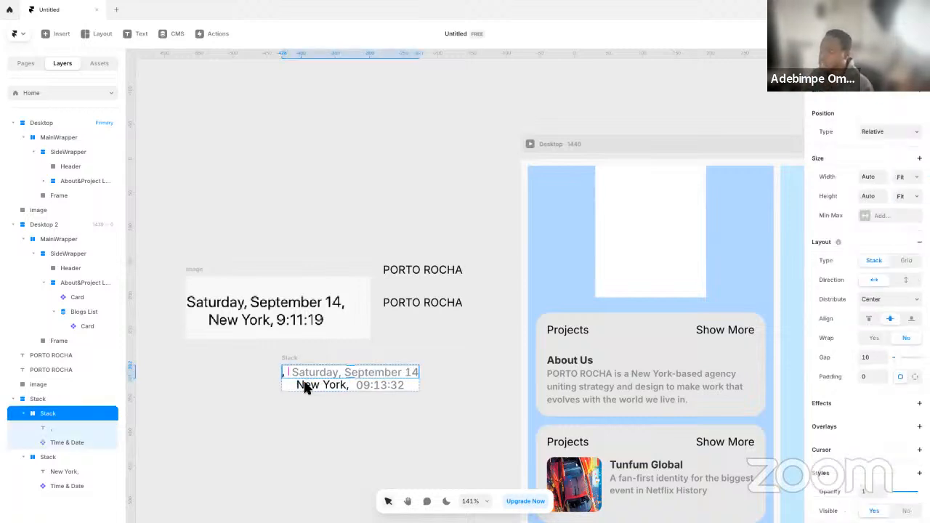
Set the date row stack's gap to 0
{"action": "left_click", "coordinate": [868, 357]}
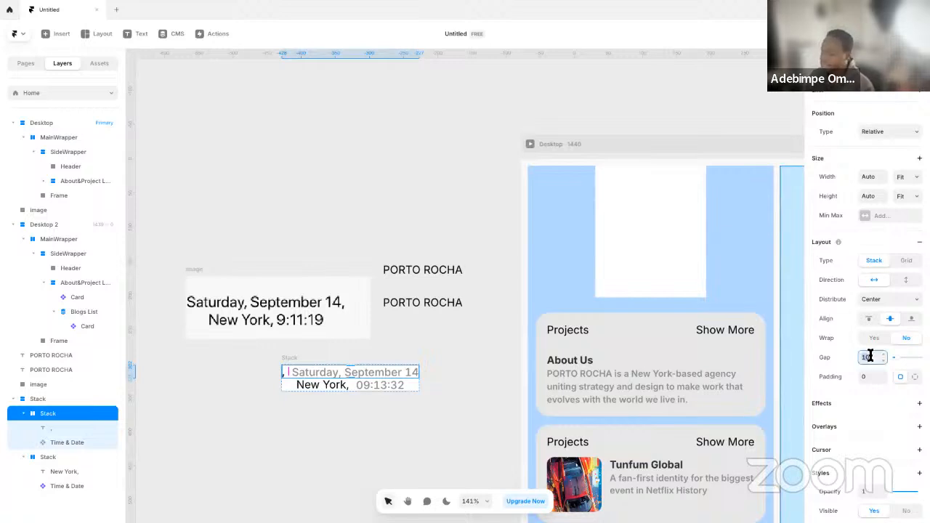
{"action": "type", "text": "0"}
{"action": "key", "text": "Return"}
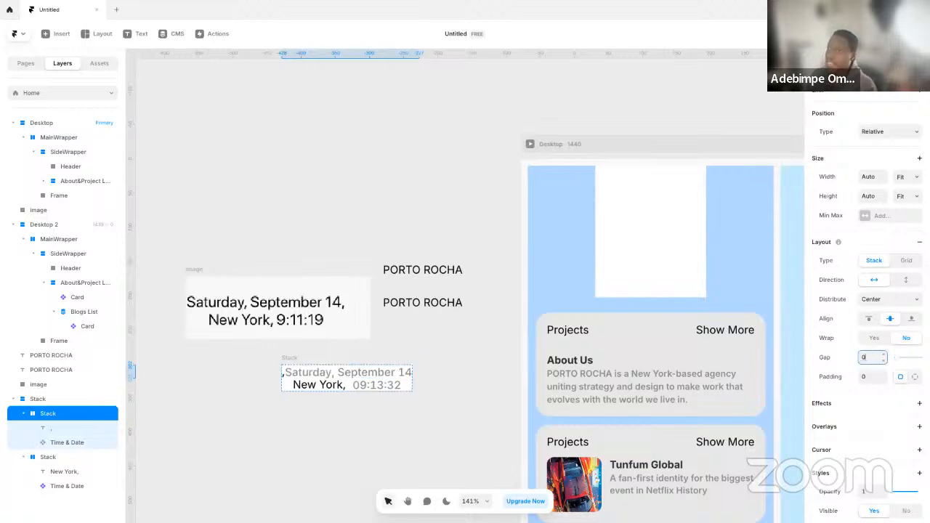
Move the comma text after the date component in its row
{"action": "left_click", "coordinate": [62, 430]}
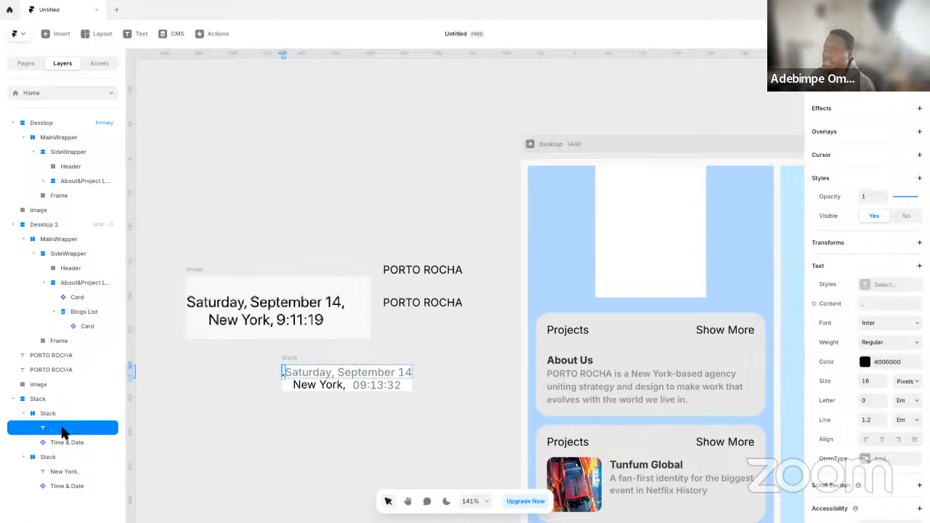
{"action": "key", "text": "Right"}
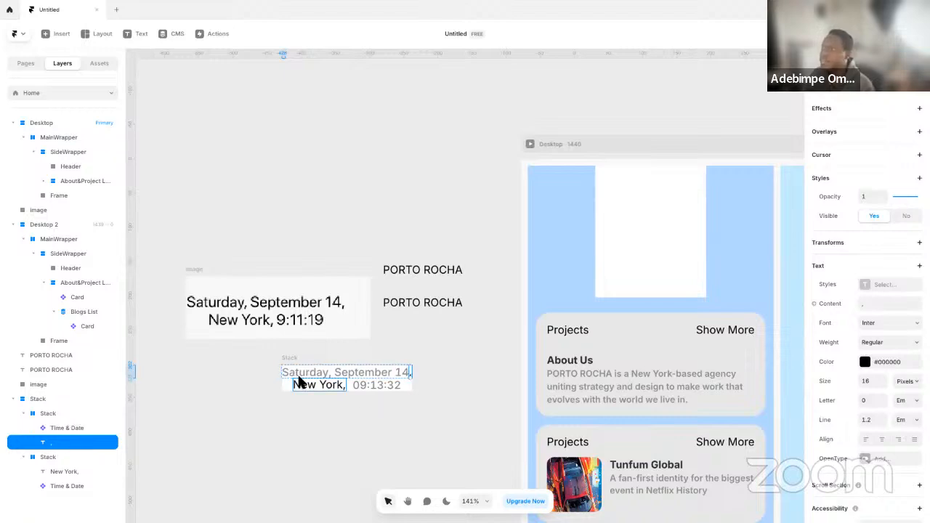
{"action": "key", "text": "Escape"}
Examine the date and time stack's layout against the reference image
{"action": "left_click", "coordinate": [406, 352]}
{"action": "scroll", "coordinate": [410, 356], "scroll_direction": "up", "scroll_amount": 2}
{"action": "scroll", "coordinate": [355, 305], "scroll_direction": "up", "scroll_amount": 2}
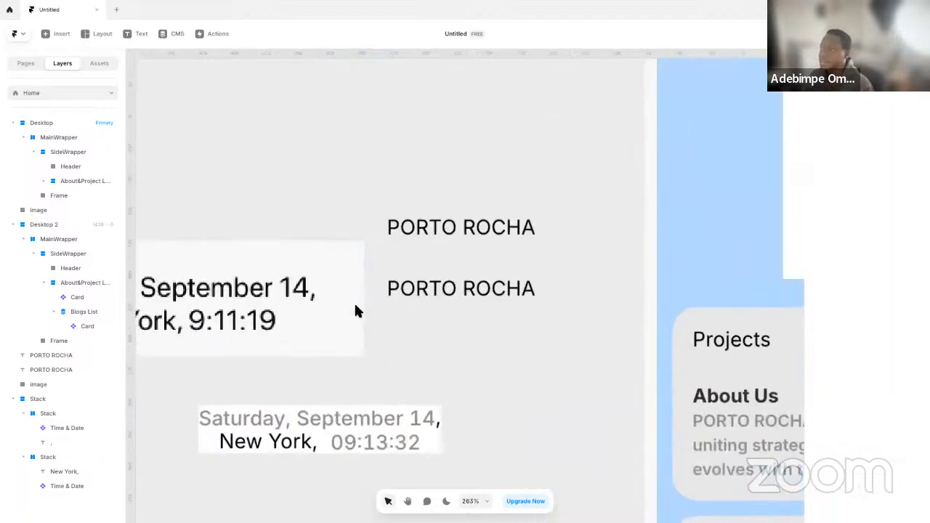
{"action": "scroll", "coordinate": [432, 323], "scroll_direction": "up", "scroll_amount": 2}
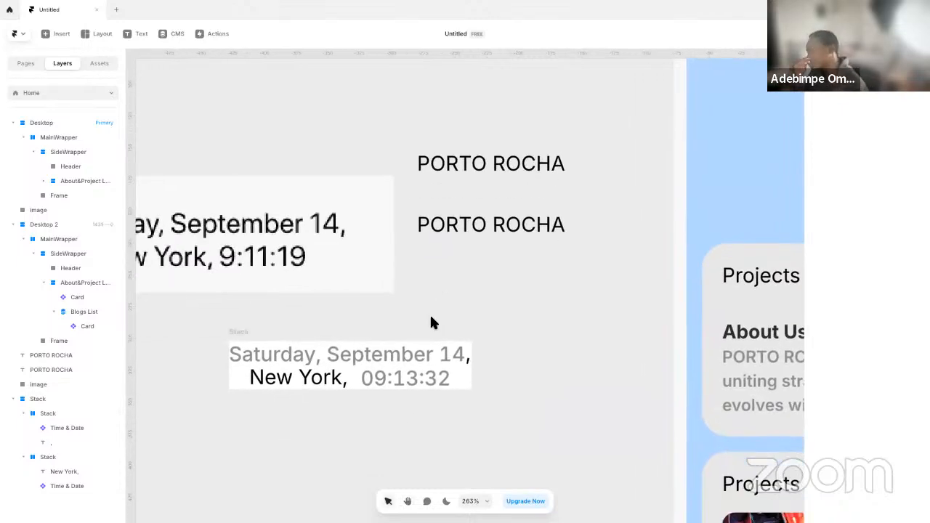
{"action": "left_click", "coordinate": [253, 333]}
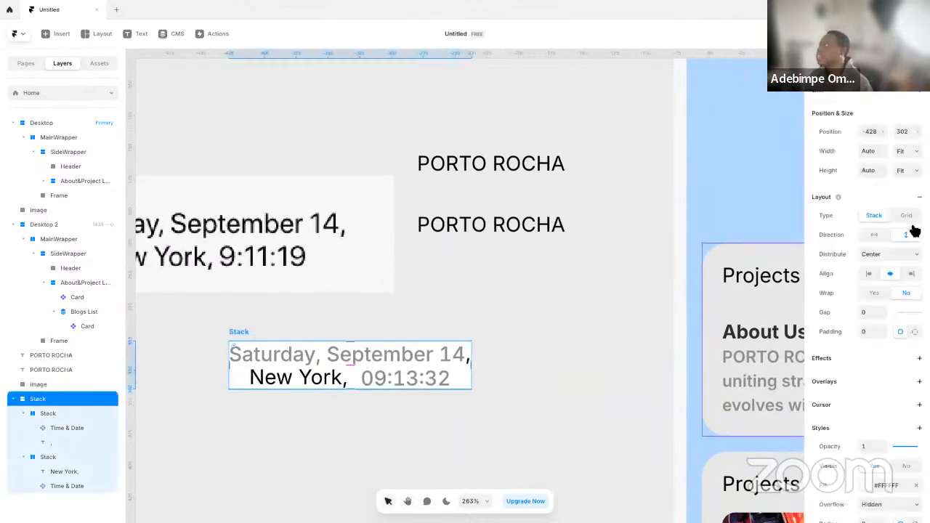
{"action": "left_click", "coordinate": [477, 422]}
{"action": "scroll", "coordinate": [477, 418], "scroll_direction": "down", "scroll_amount": 1}
{"action": "scroll", "coordinate": [478, 425], "scroll_direction": "down", "scroll_amount": 3}
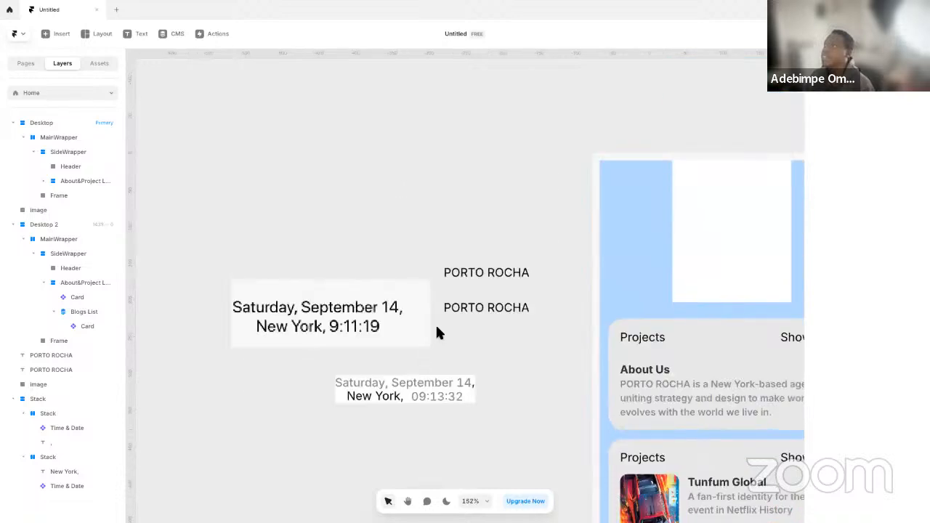
Place the lower PORTO ROCHA text centred above the date and time stack and group both into a vertical stack
{"action": "left_click", "coordinate": [475, 308]}
{"action": "left_click_drag", "start_coordinate": [475, 308], "coordinate": [401, 357]}
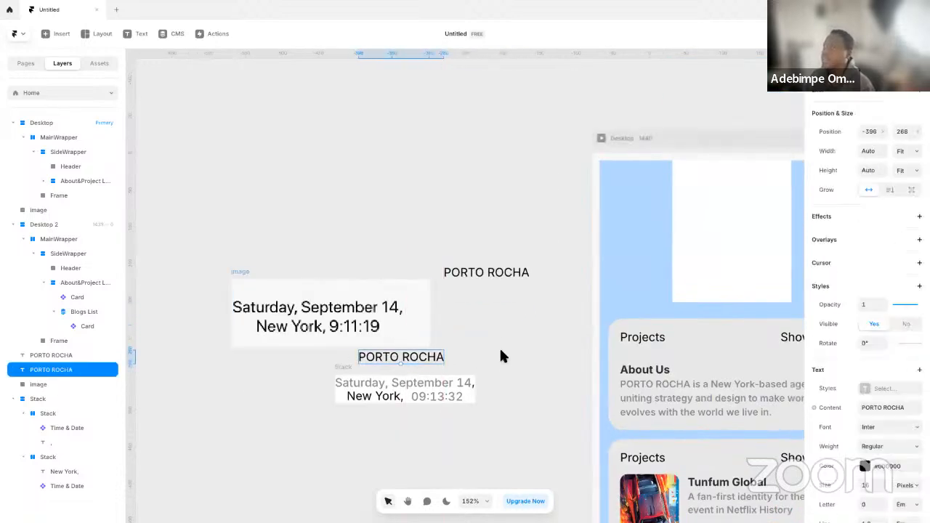
{"action": "scroll", "coordinate": [494, 367], "scroll_direction": "up", "scroll_amount": 1}
{"action": "left_click", "coordinate": [341, 395], "text": "shift"}
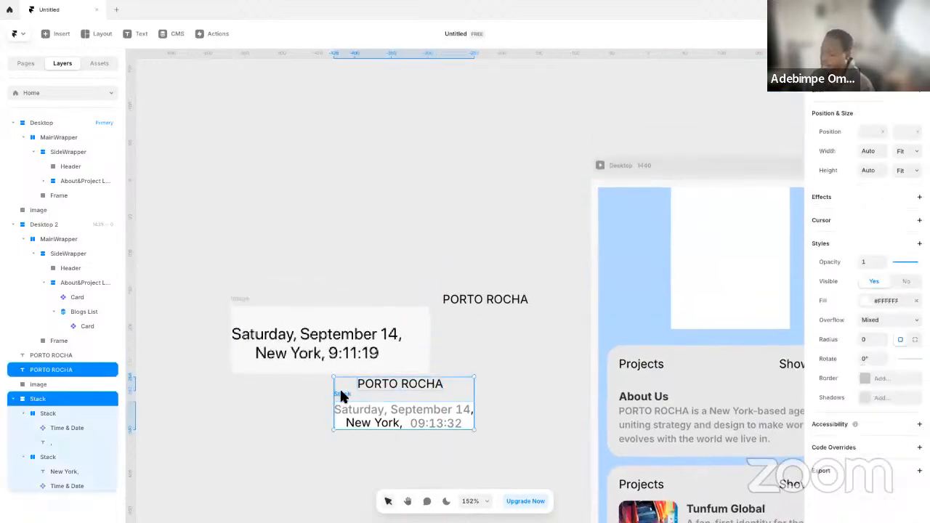
{"action": "key", "text": "ctrl+Return"}
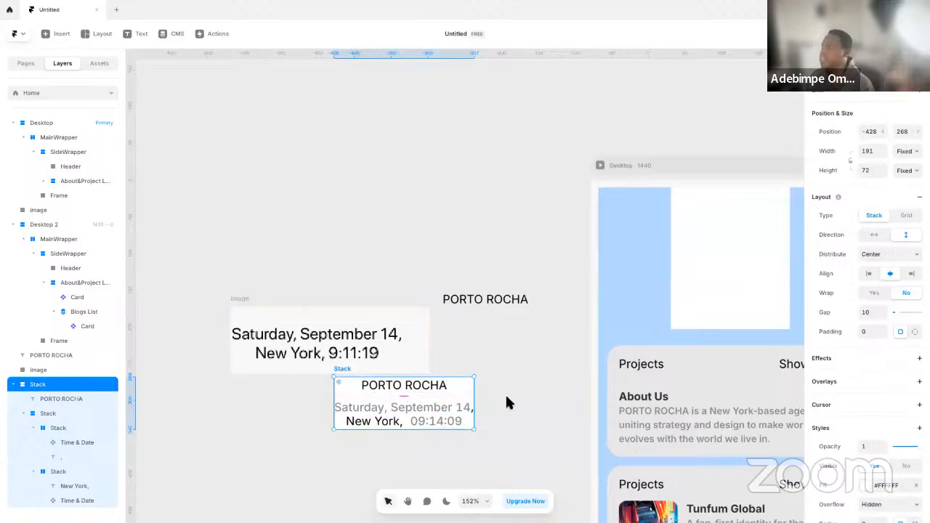
Create a black #000000 colour style named Text_Primary for the time component's text colour
{"action": "scroll", "coordinate": [509, 402], "scroll_direction": "up", "scroll_amount": 1}
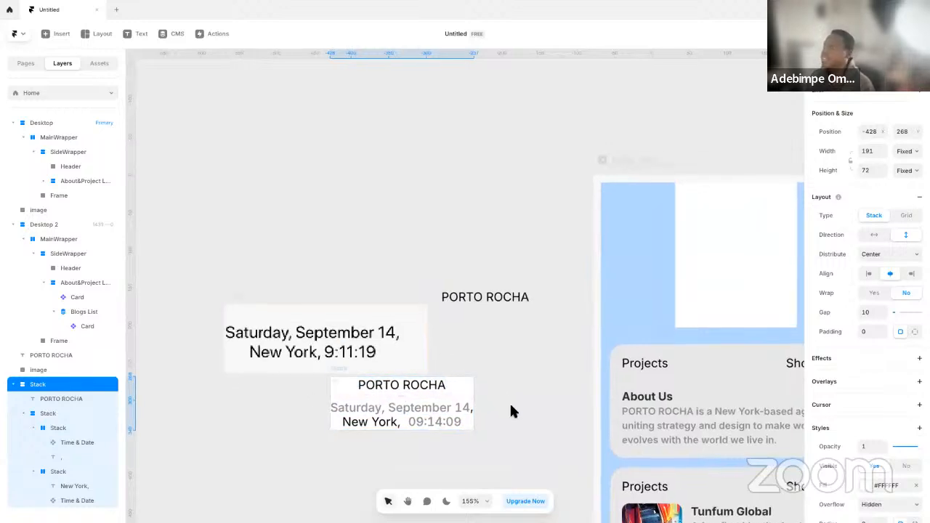
{"action": "left_click", "coordinate": [425, 422]}
{"action": "scroll", "coordinate": [820, 411], "scroll_direction": "down", "scroll_amount": 2}
{"action": "left_click", "coordinate": [865, 432]}
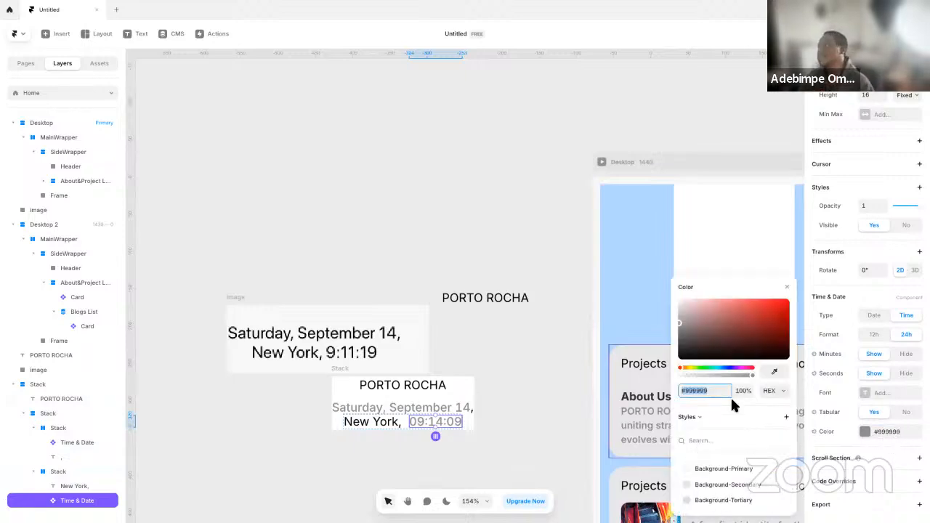
{"action": "left_click", "coordinate": [786, 417]}
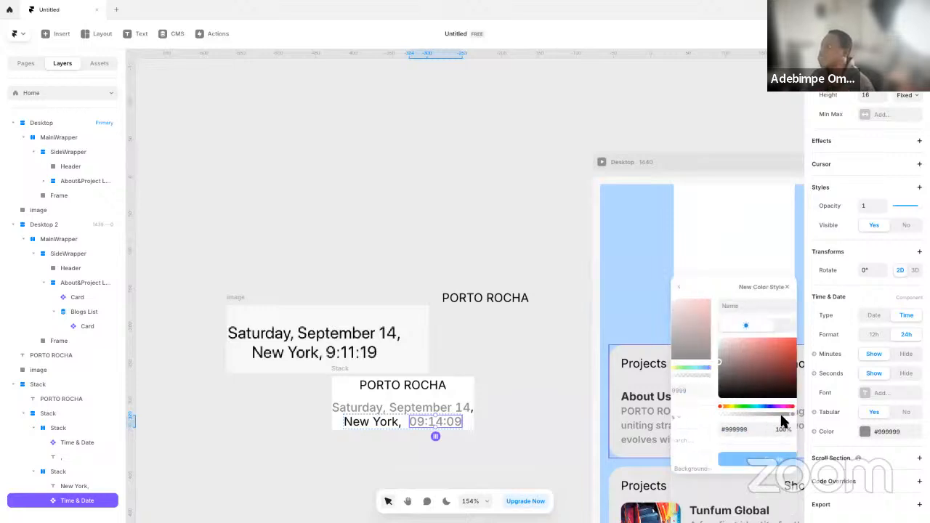
{"action": "type", "text": "Text_Primary"}
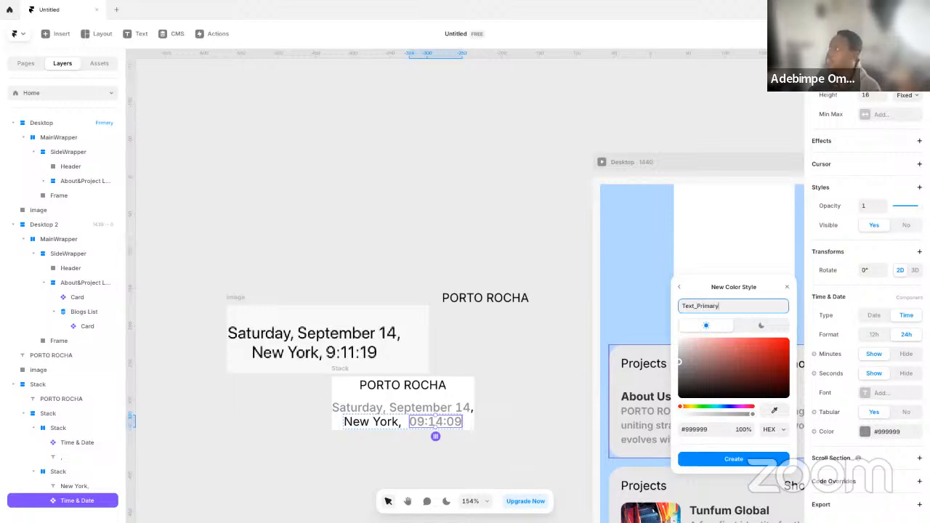
{"action": "key", "text": "Return"}
{"action": "left_click_drag", "start_coordinate": [710, 390], "coordinate": [660, 399]}
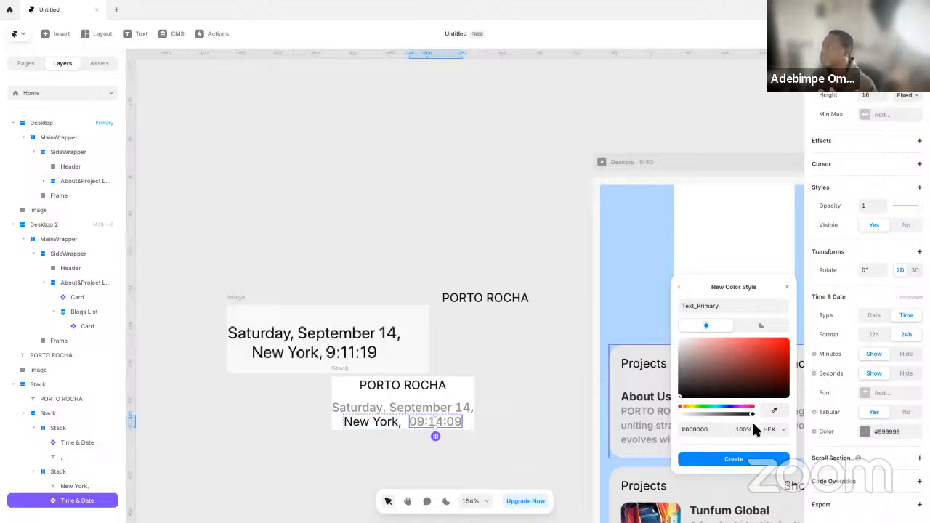
{"action": "left_click", "coordinate": [719, 464]}
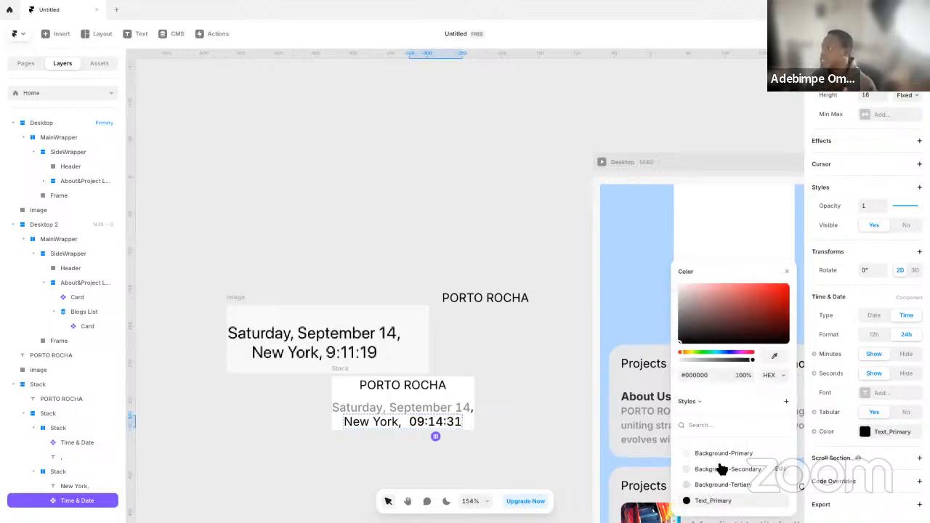
Start another new colour style for the time component and switch its colour values to HSL
{"action": "left_click", "coordinate": [787, 402]}
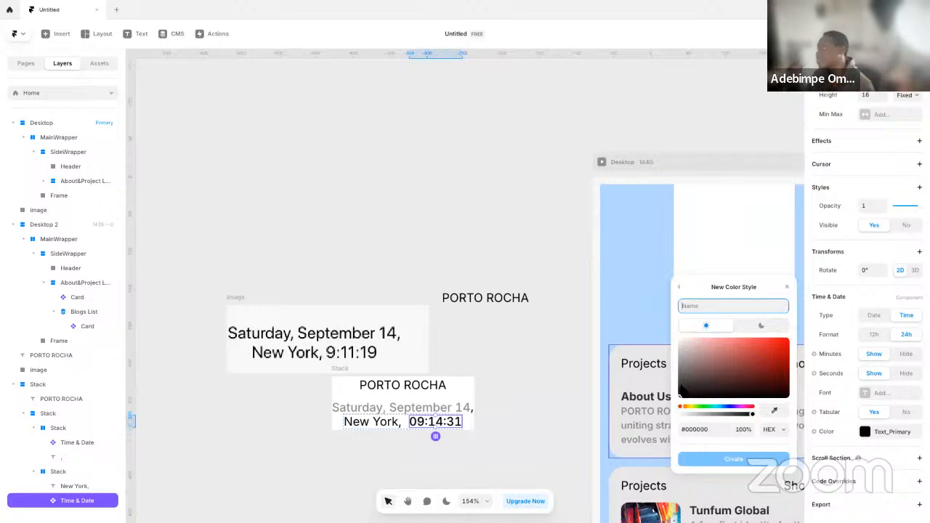
{"action": "left_click", "coordinate": [772, 430]}
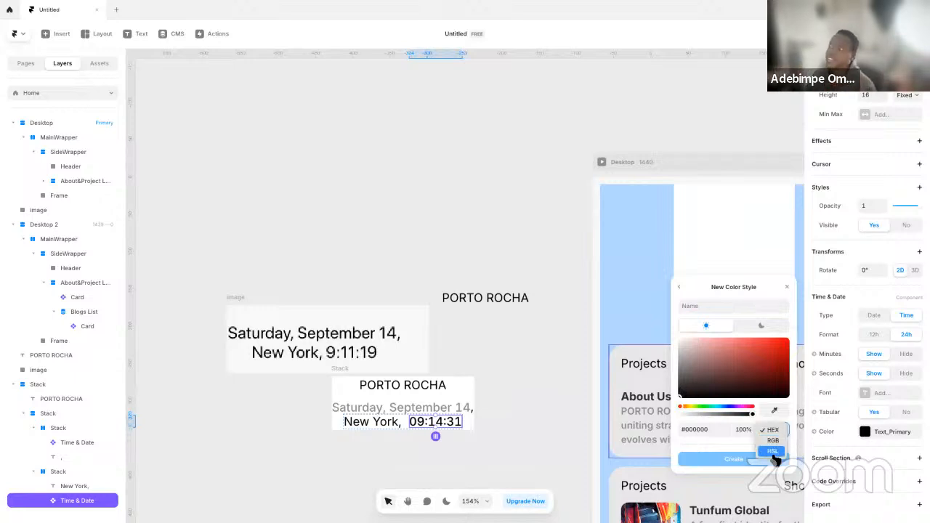
{"action": "left_click", "coordinate": [773, 451]}
Try a lightness of 50 and a hue of 180 for the new colour style
{"action": "left_click", "coordinate": [743, 430]}
{"action": "left_click", "coordinate": [724, 429]}
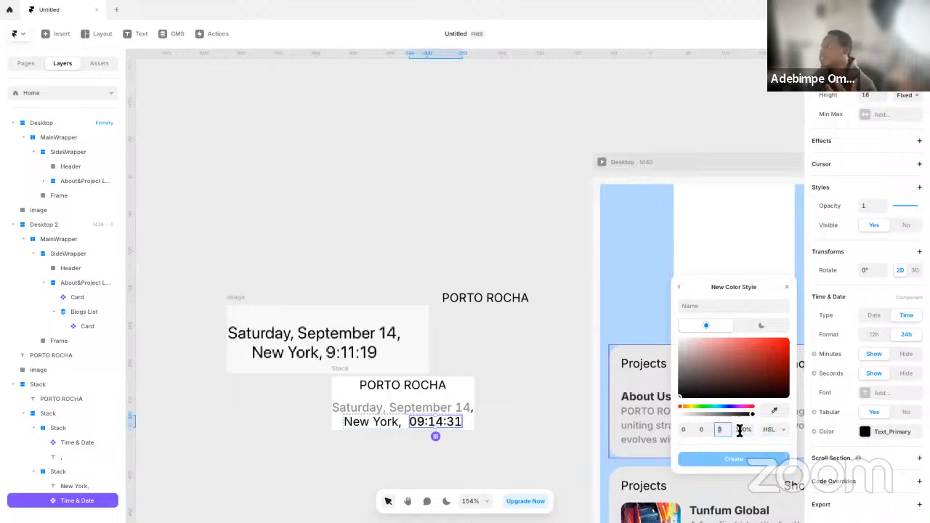
{"action": "type", "text": "00"}
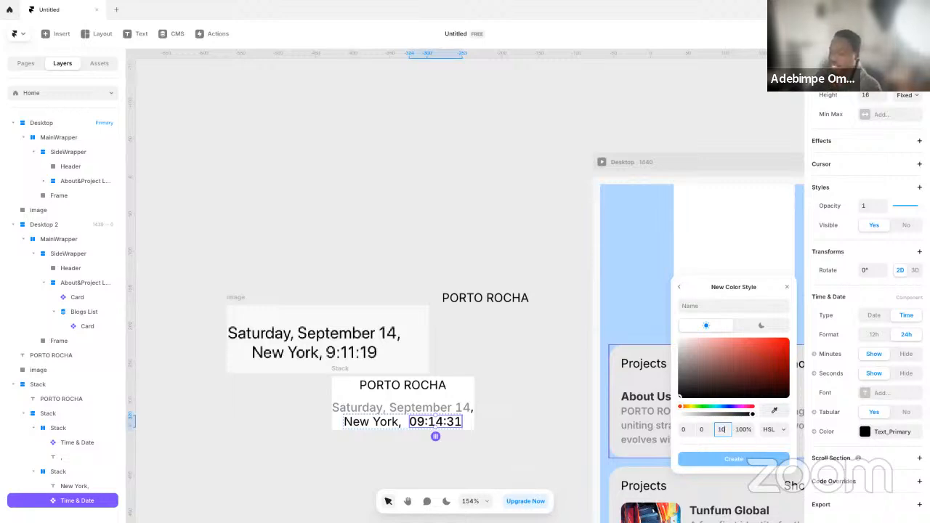
{"action": "type", "text": "0"}
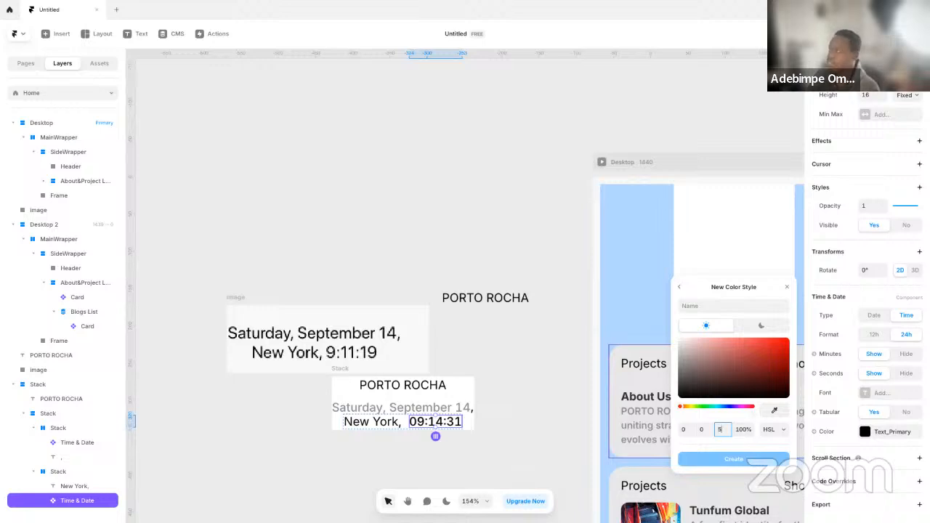
{"action": "left_click", "coordinate": [687, 429]}
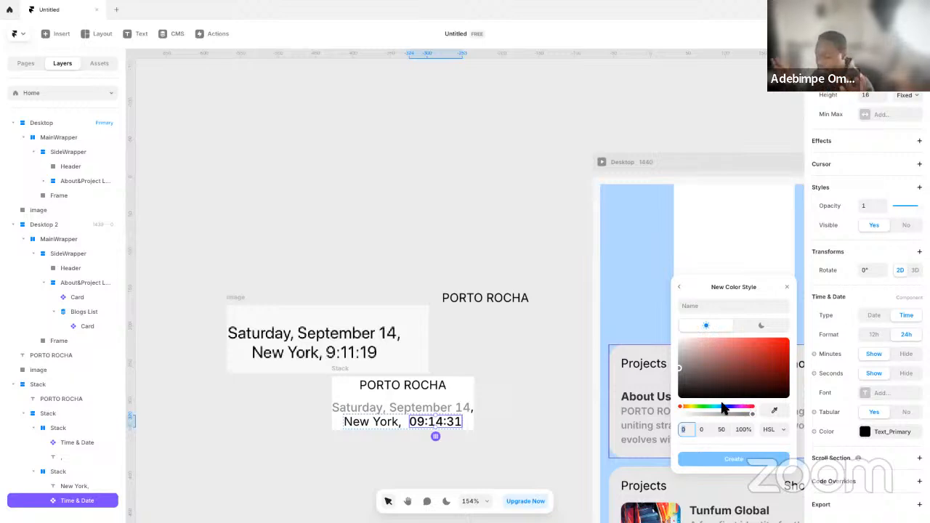
{"action": "type", "text": "18"}
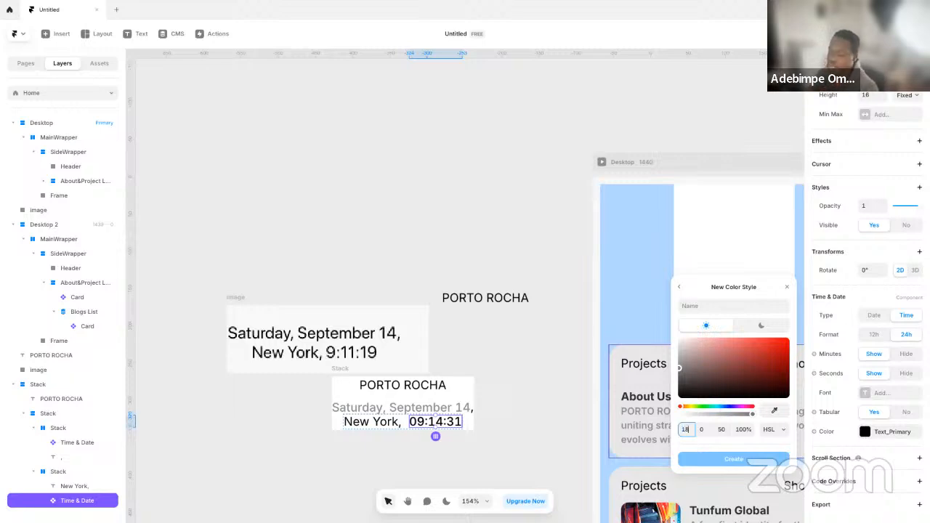
{"action": "type", "text": "0"}
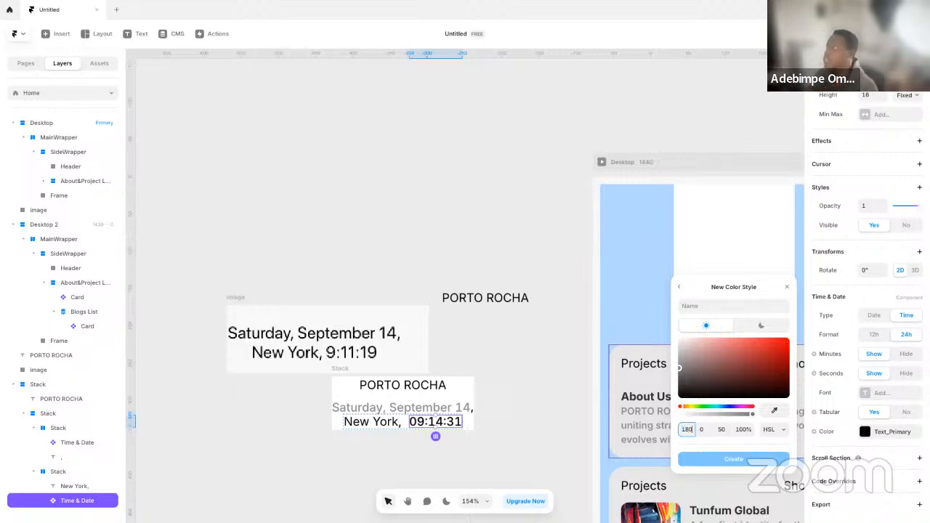
Try out a blue hue, a more saturated shade and the full hue range for the new colour style
{"action": "left_click", "coordinate": [723, 440]}
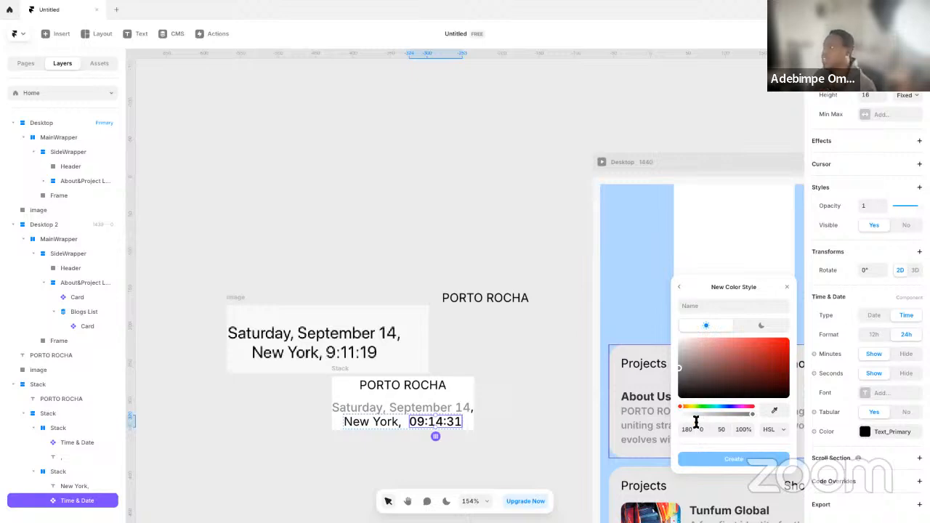
{"action": "left_click_drag", "start_coordinate": [708, 407], "coordinate": [722, 407]}
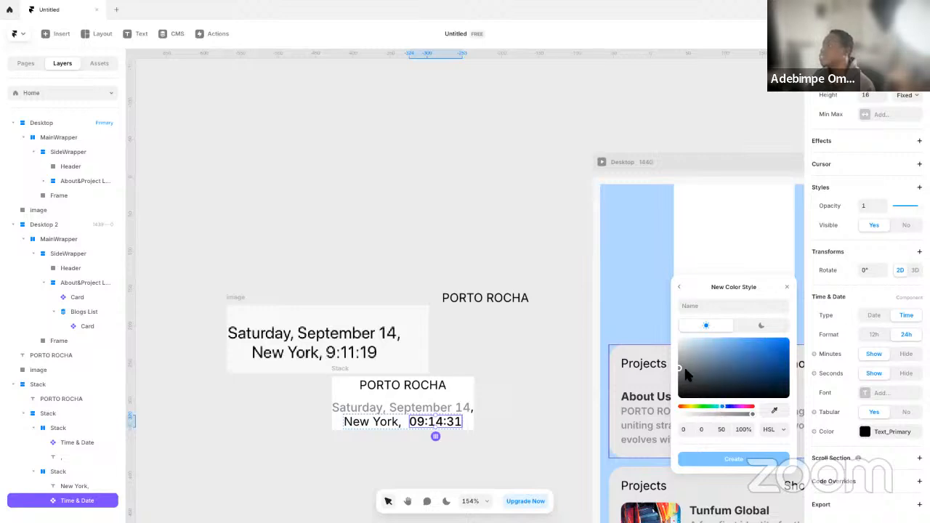
{"action": "left_click", "coordinate": [725, 369]}
{"action": "left_click", "coordinate": [735, 365]}
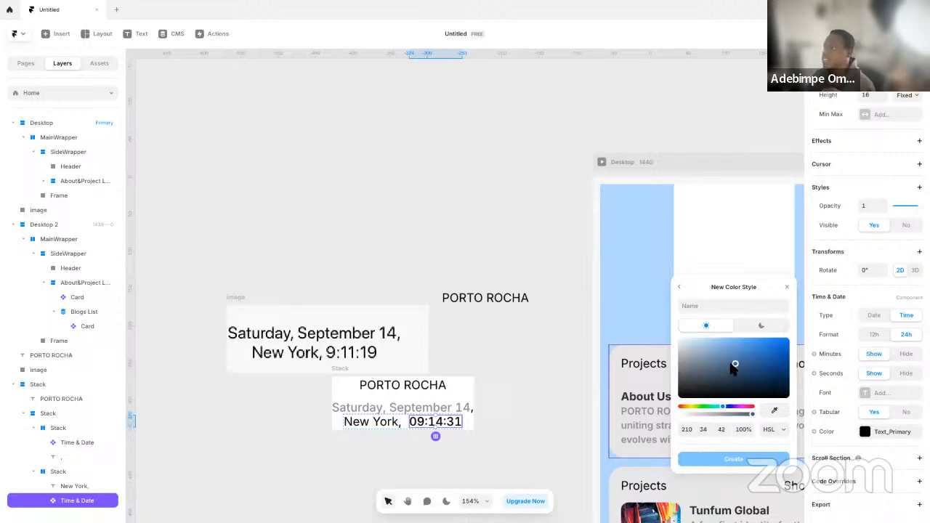
{"action": "left_click", "coordinate": [716, 409]}
{"action": "left_click", "coordinate": [714, 409]}
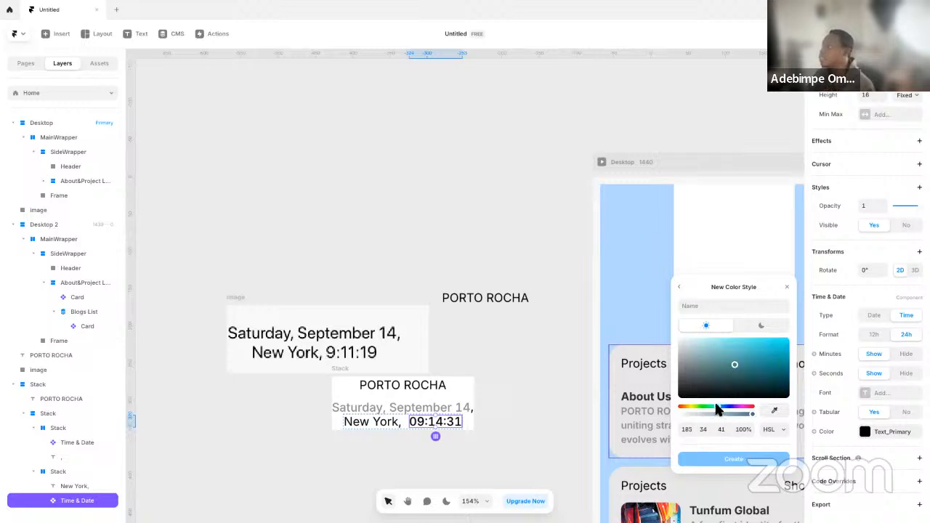
{"action": "left_click_drag", "start_coordinate": [717, 408], "coordinate": [756, 411]}
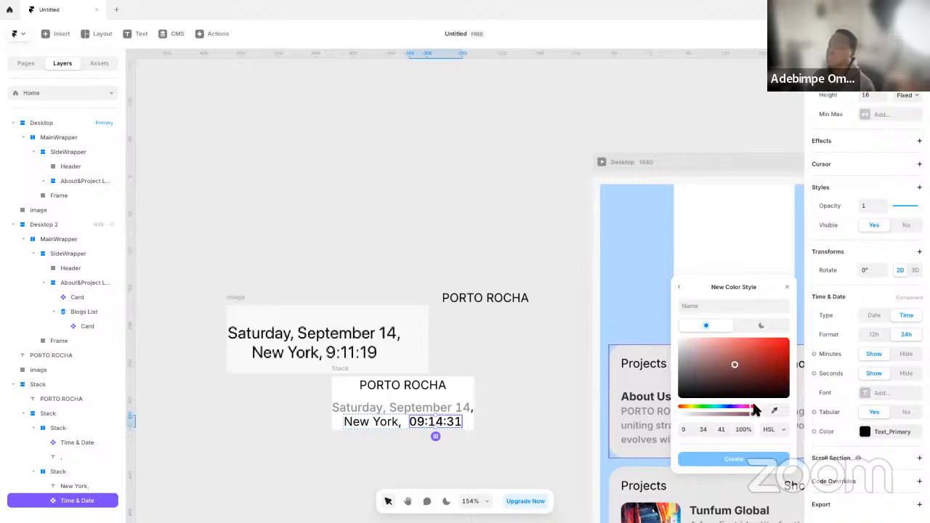
{"action": "left_click_drag", "start_coordinate": [756, 412], "coordinate": [669, 411]}
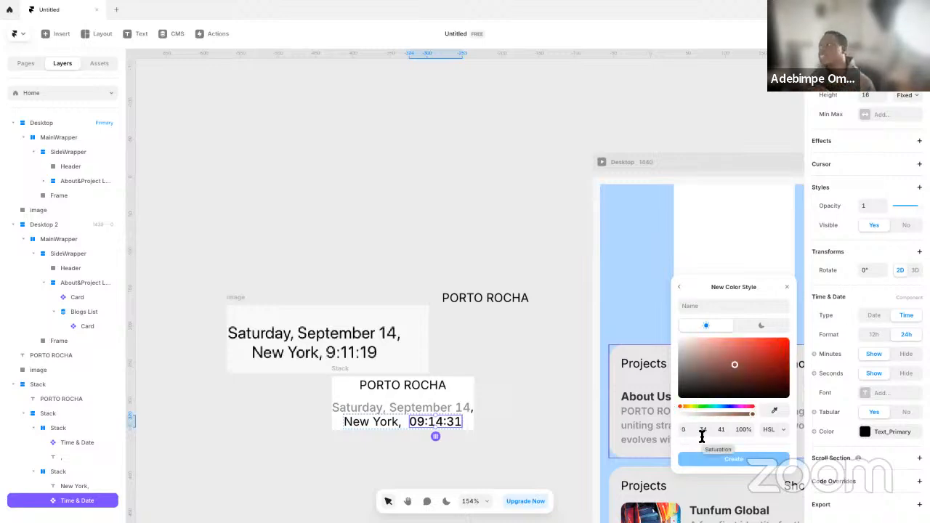
Set the new colour style's hue to 240, saturation to 8 and lightness to 80
{"action": "left_click", "coordinate": [704, 431]}
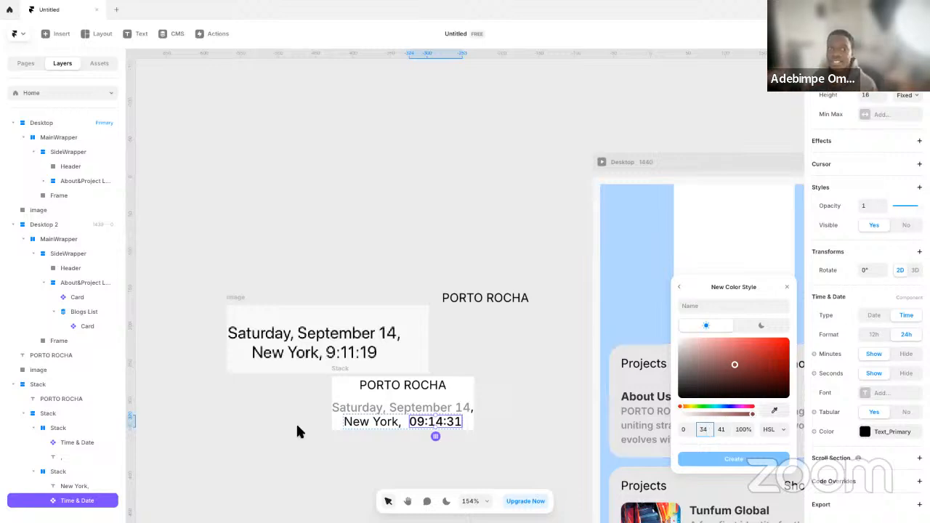
{"action": "left_click", "coordinate": [690, 433]}
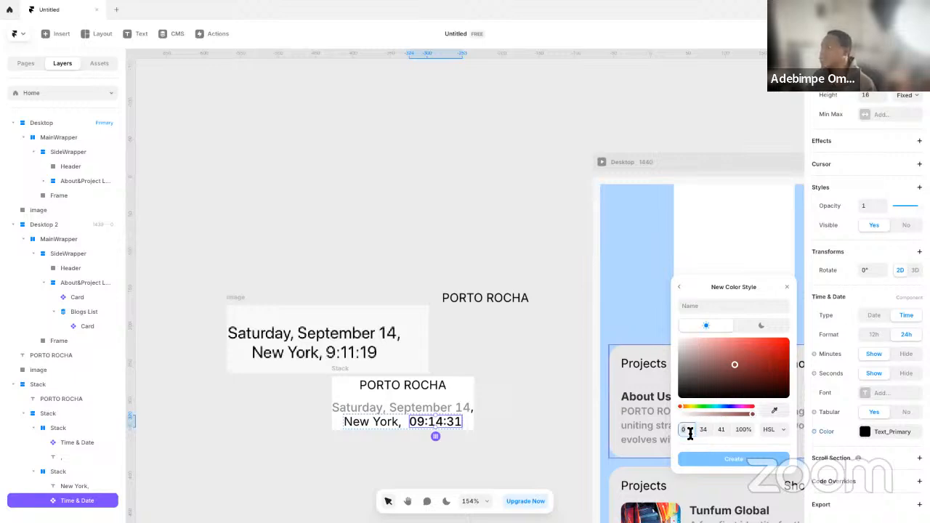
{"action": "type", "text": "100"}
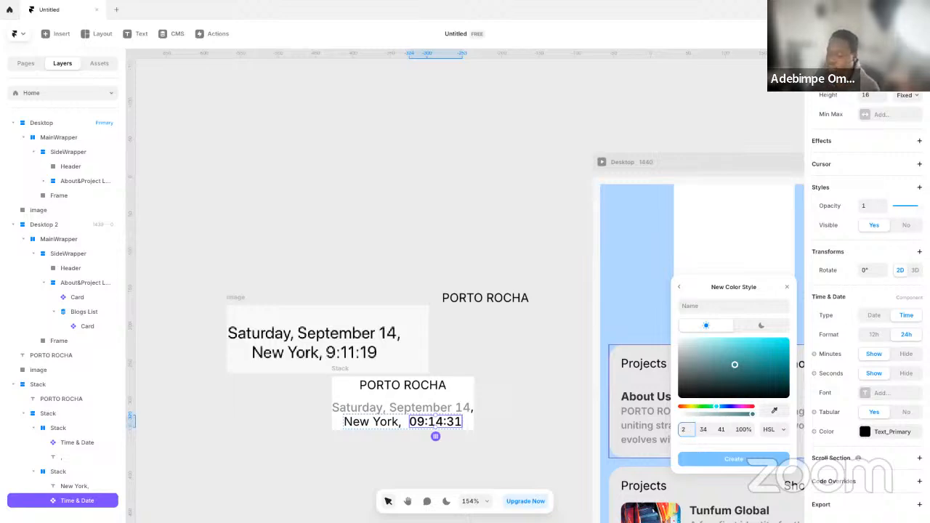
{"action": "type", "text": "40"}
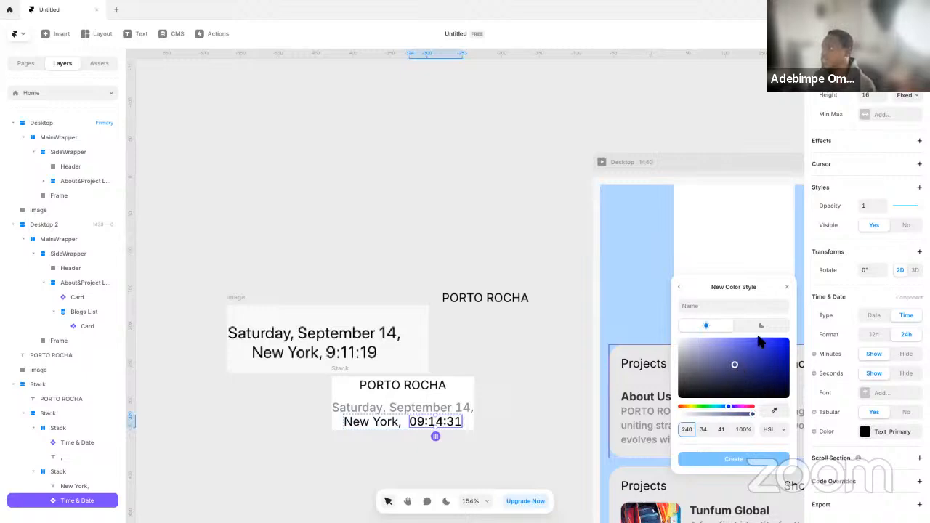
{"action": "key", "text": "Tab"}
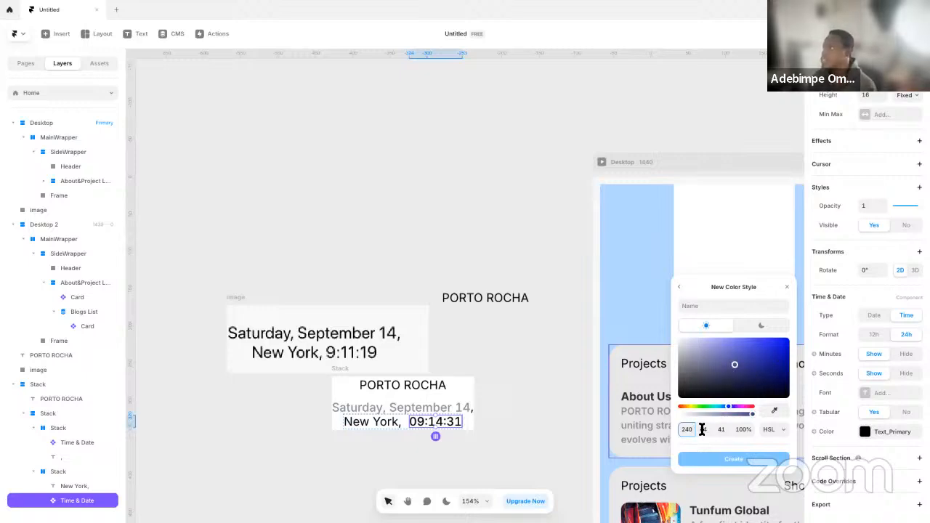
{"action": "type", "text": "8"}
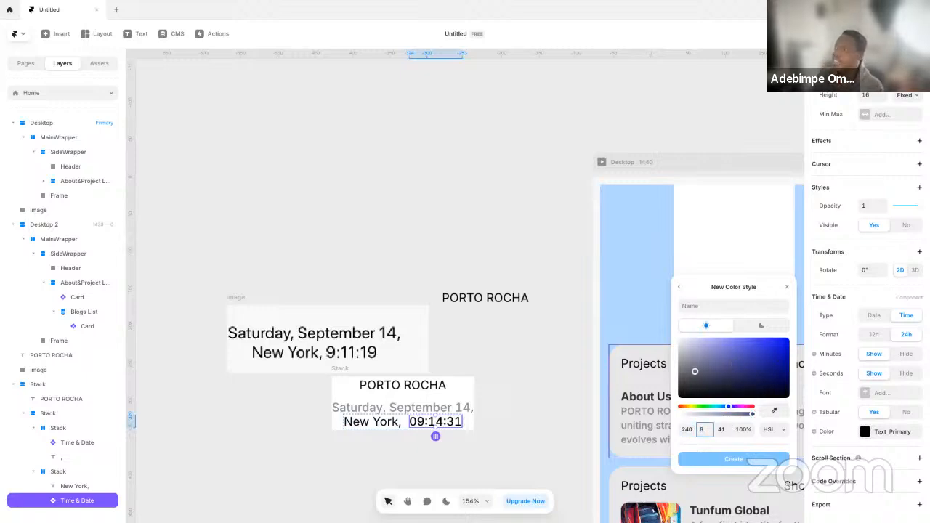
{"action": "left_click", "coordinate": [724, 429]}
{"action": "type", "text": "40"}
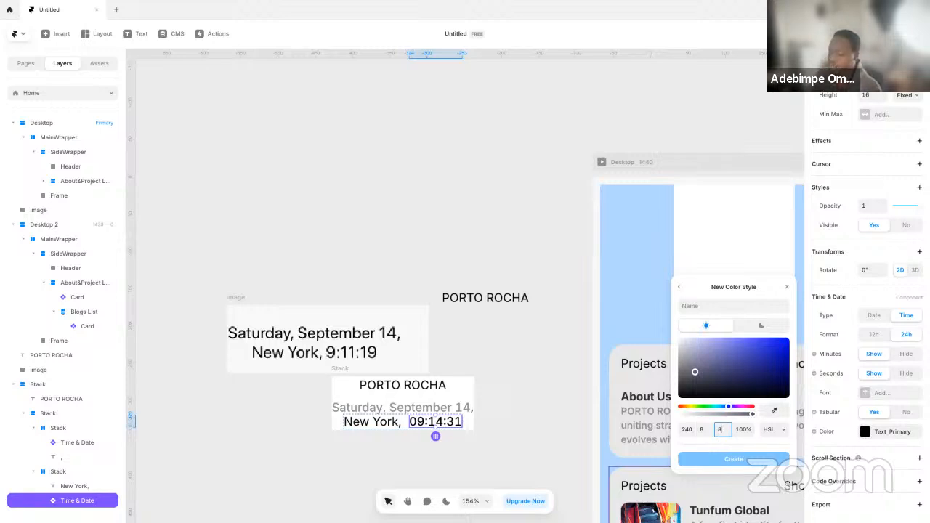
{"action": "key", "text": "Return"}
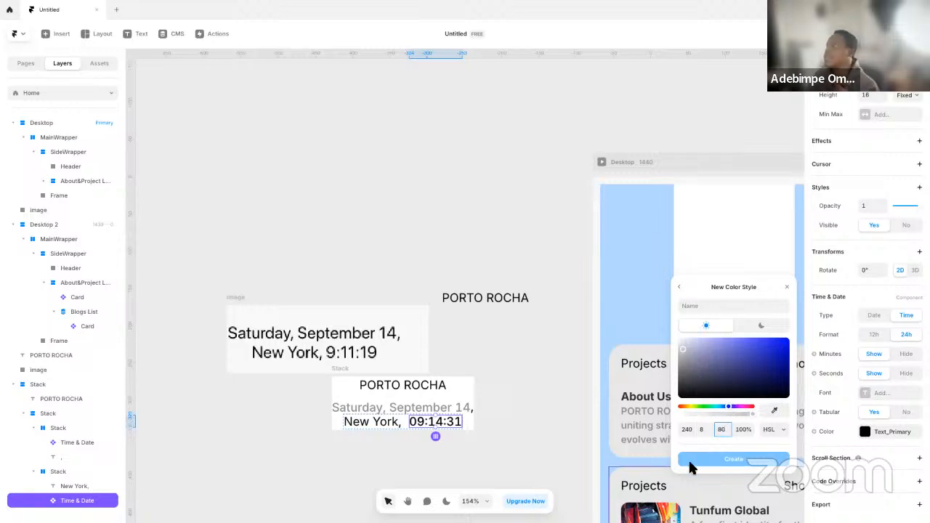
Name the colour style Text-Secondary, set its lightness to 40 and create it for the time component
{"action": "left_click", "coordinate": [725, 306]}
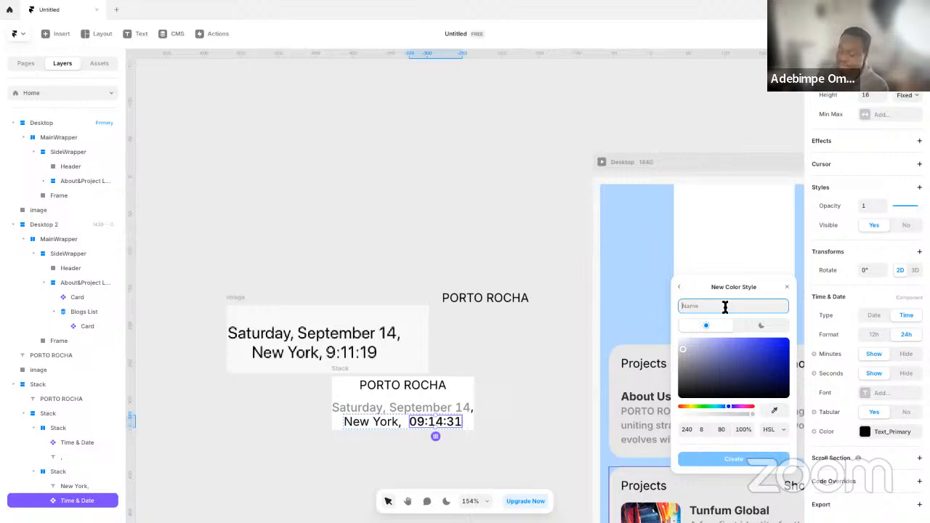
{"action": "type", "text": "FRamer"}
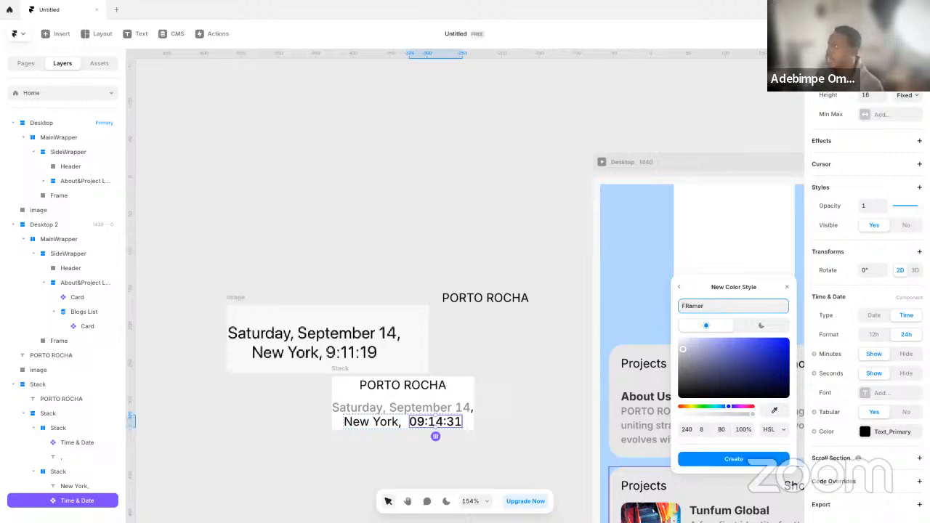
{"action": "key", "text": "ctrl+a"}
{"action": "key", "text": "BackSpace"}
{"action": "type", "text": "Te"}
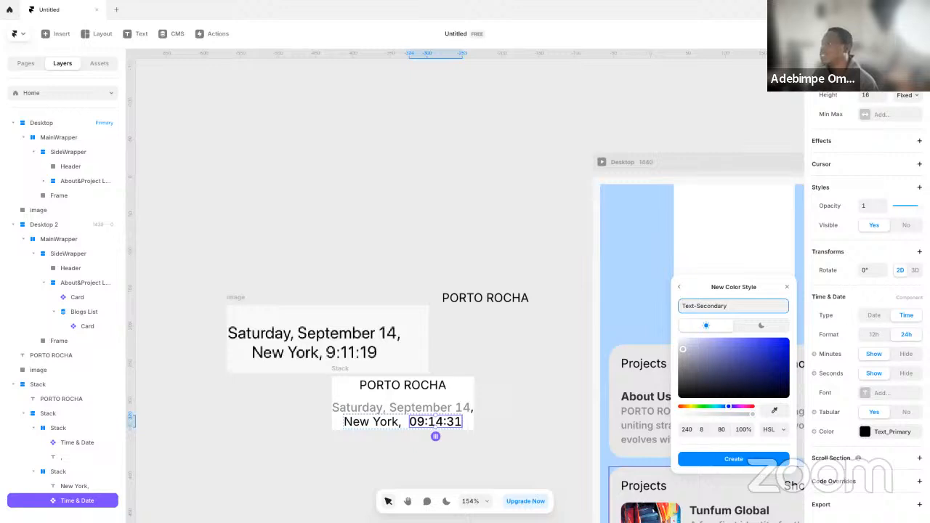
{"action": "left_click", "coordinate": [725, 430]}
{"action": "type", "text": "40"}
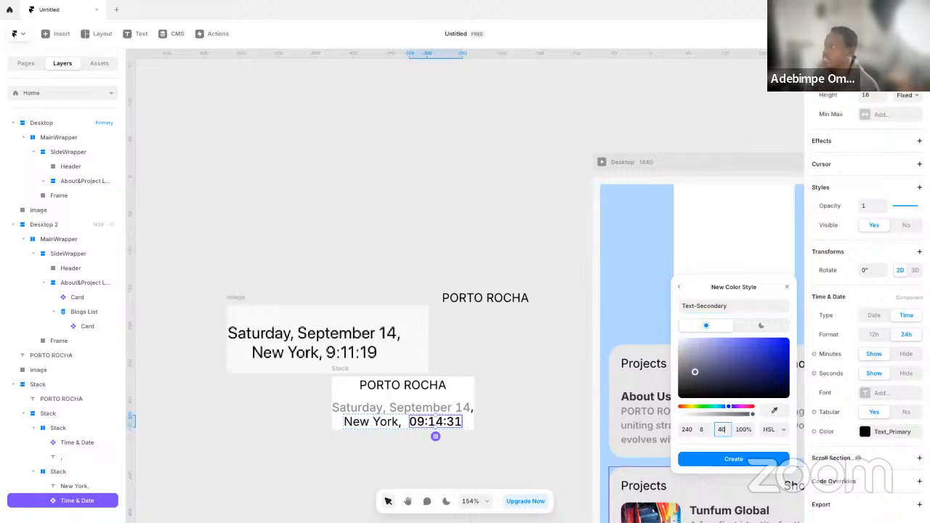
{"action": "left_click", "coordinate": [718, 460]}
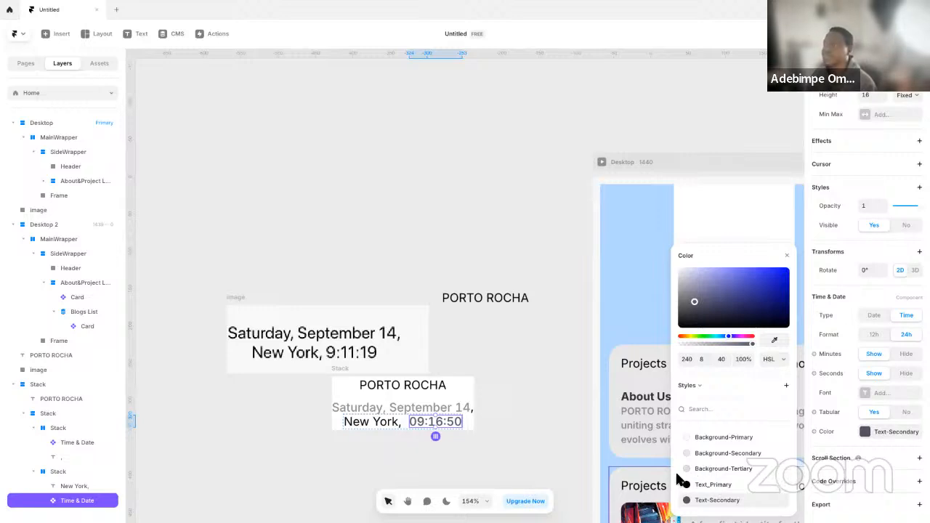
Rename the outer stack containing PORTO ROCHA and the date and time lines as Hero
{"action": "left_click", "coordinate": [535, 413]}
{"action": "left_click", "coordinate": [399, 383]}
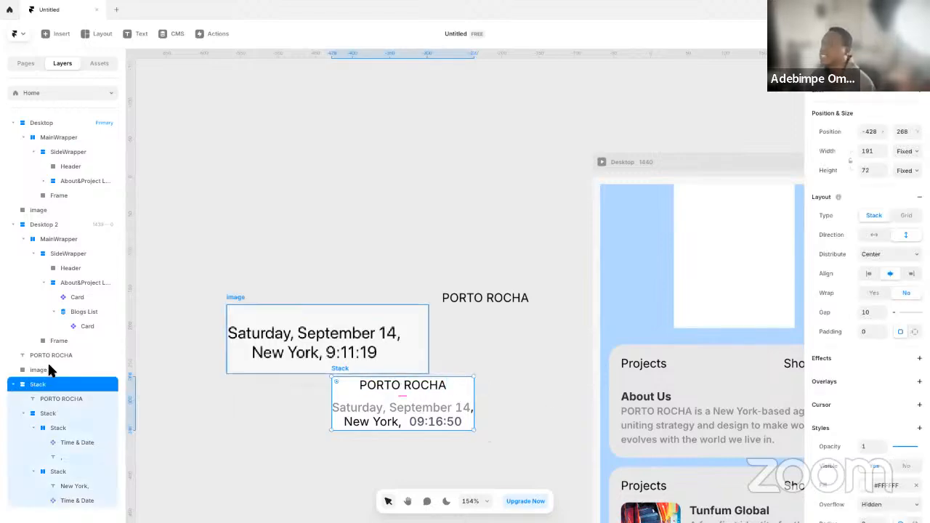
{"action": "double_click", "coordinate": [61, 385]}
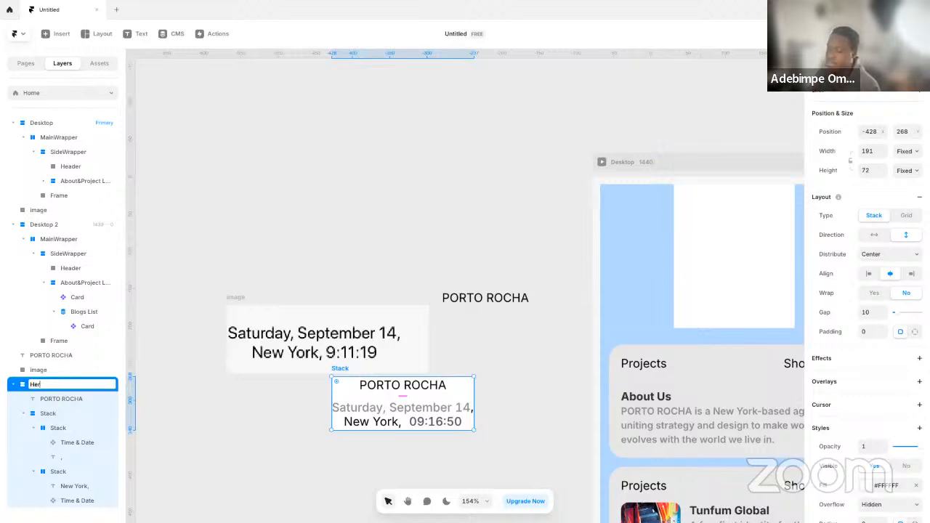
{"action": "key", "text": "Return"}
{"action": "left_click", "coordinate": [307, 289]}
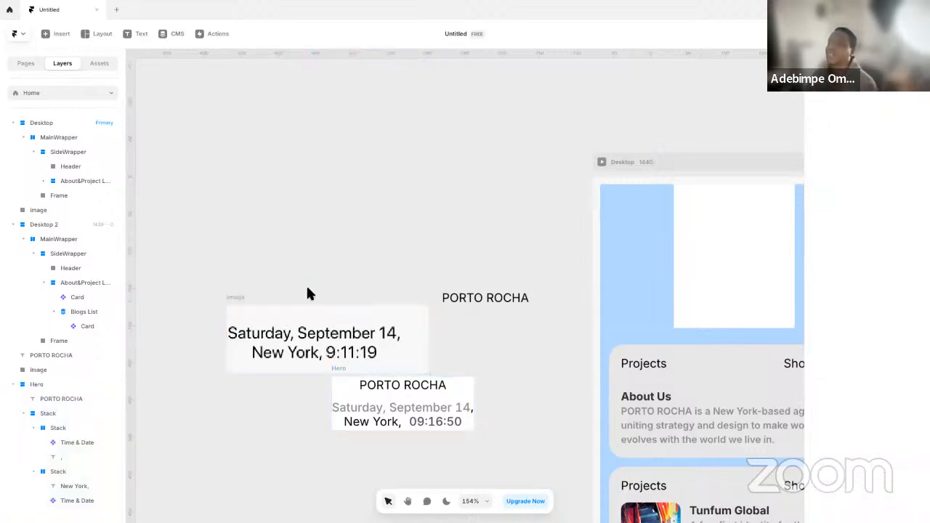
Switch to the PORTO ROCHA site in Edge and try the toggle switch in its sidebar header
{"action": "key", "text": "ctrl+Left"}
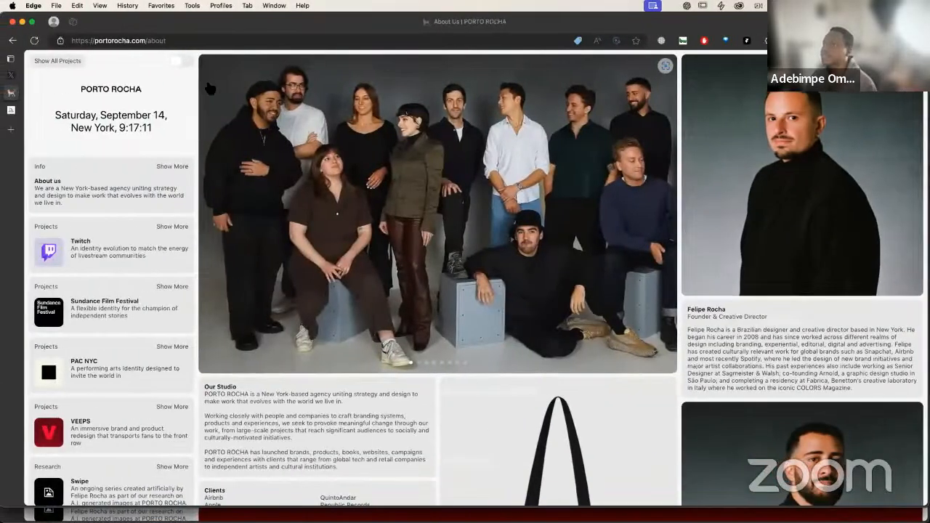
{"action": "left_click", "coordinate": [179, 61]}
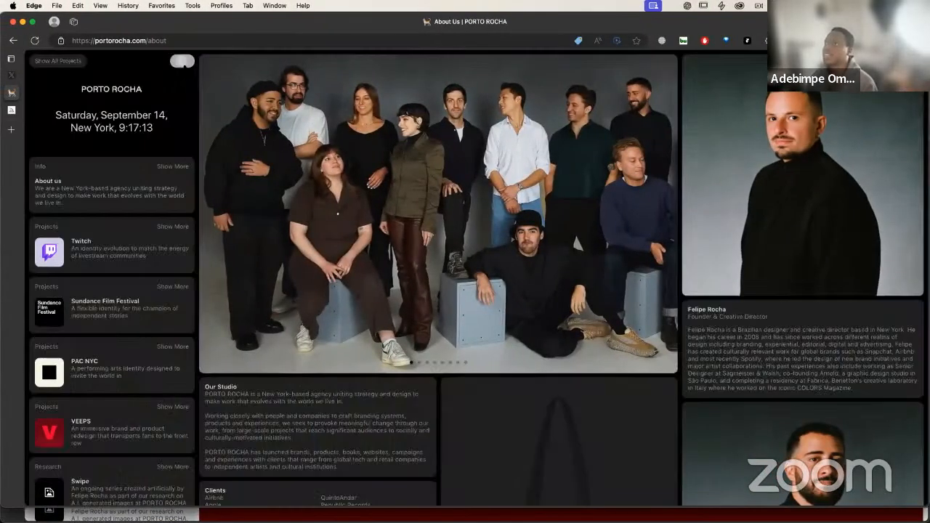
{"action": "left_click", "coordinate": [179, 61]}
{"action": "left_click", "coordinate": [179, 62]}
{"action": "left_click", "coordinate": [179, 62]}
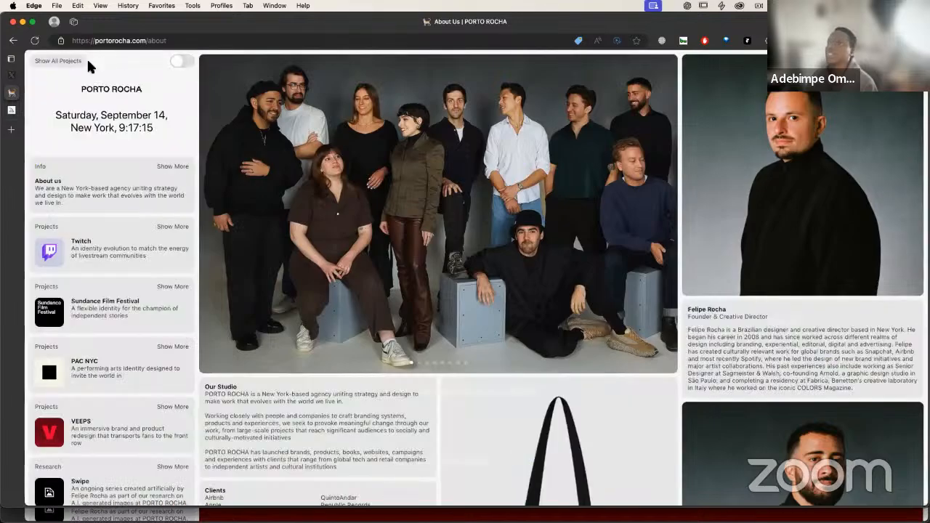
{"action": "key", "text": "ctrl+Right"}
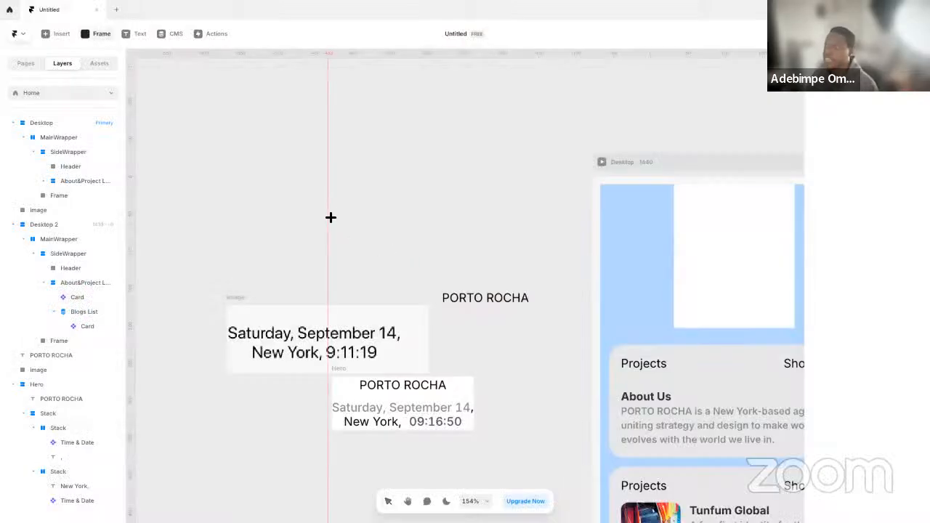
Draw a frame about 165 by 42 above the image in Framer and centre a "Show All Projects" text inside it
{"action": "left_click_drag", "start_coordinate": [328, 210], "coordinate": [451, 241]}
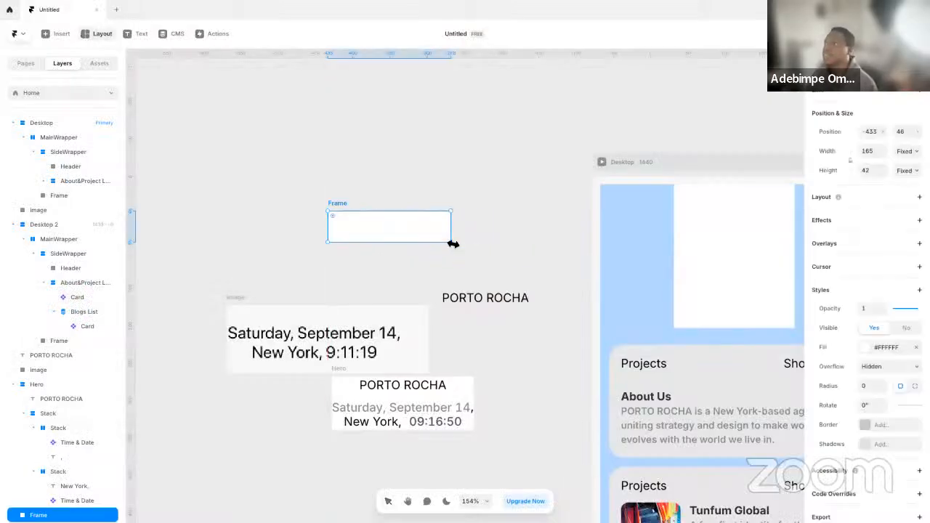
{"action": "left_click", "coordinate": [343, 169]}
{"action": "left_click", "coordinate": [342, 168]}
{"action": "type", "text": "S"}
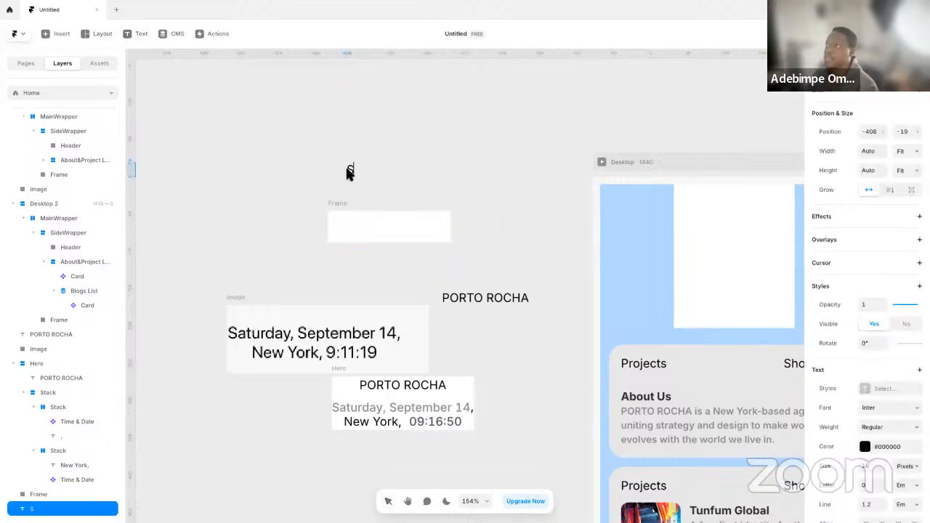
{"action": "type", "text": "how All"}
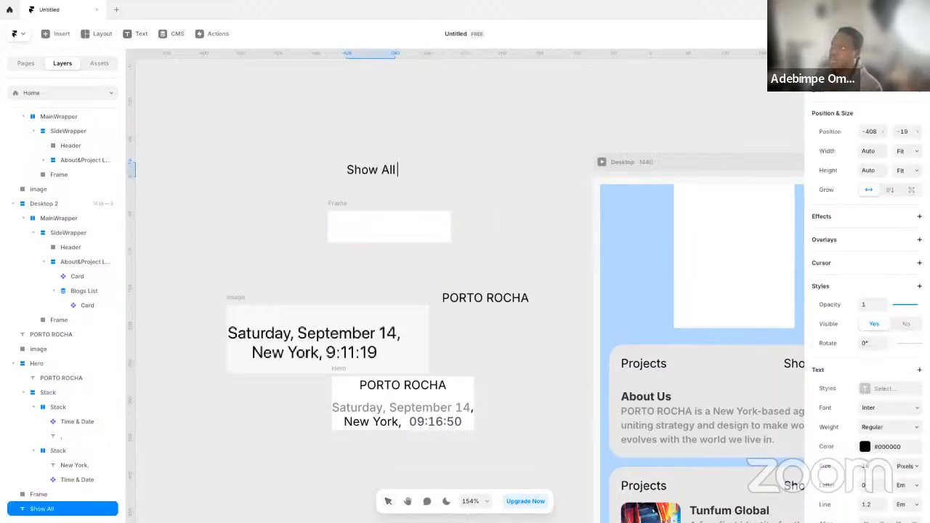
{"action": "type", "text": " Projects"}
{"action": "key", "text": "Escape"}
{"action": "left_click_drag", "start_coordinate": [364, 165], "coordinate": [380, 225]}
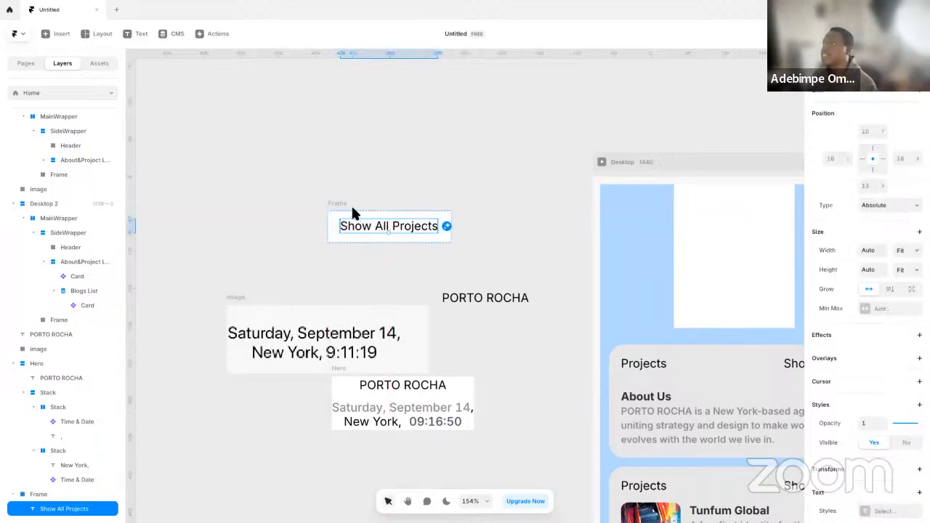
Turn the Show All Projects frame into a component named Button
{"action": "left_click", "coordinate": [344, 203]}
{"action": "right_click", "coordinate": [350, 206]}
{"action": "left_click", "coordinate": [371, 231]}
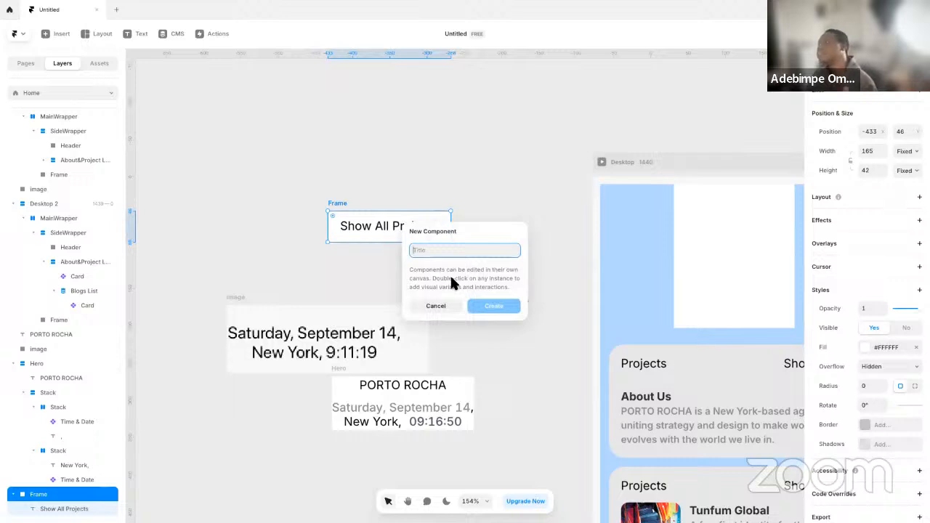
{"action": "type", "text": "Button"}
{"action": "key", "text": "Return"}
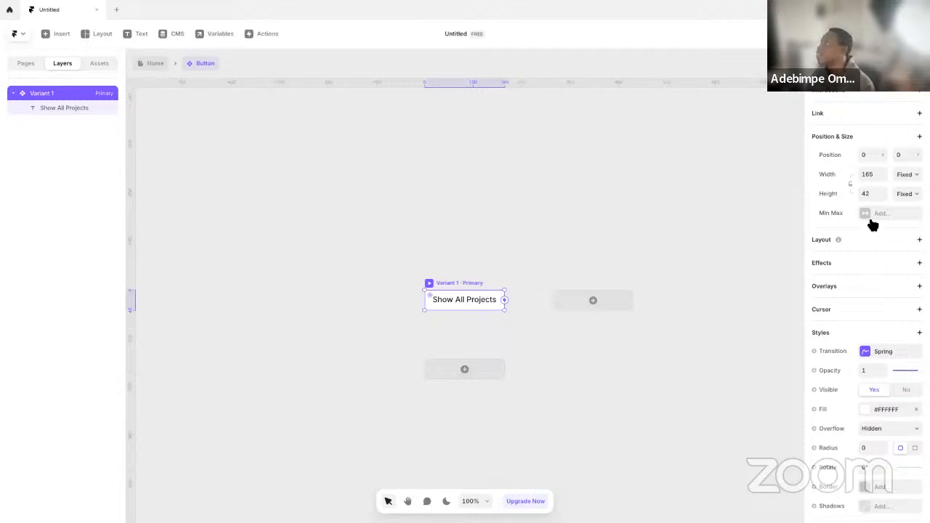
Add a vertical stack layout to the button's primary variant and set its corner radius to 21
{"action": "scroll", "coordinate": [875, 466], "scroll_direction": "down", "scroll_amount": 2}
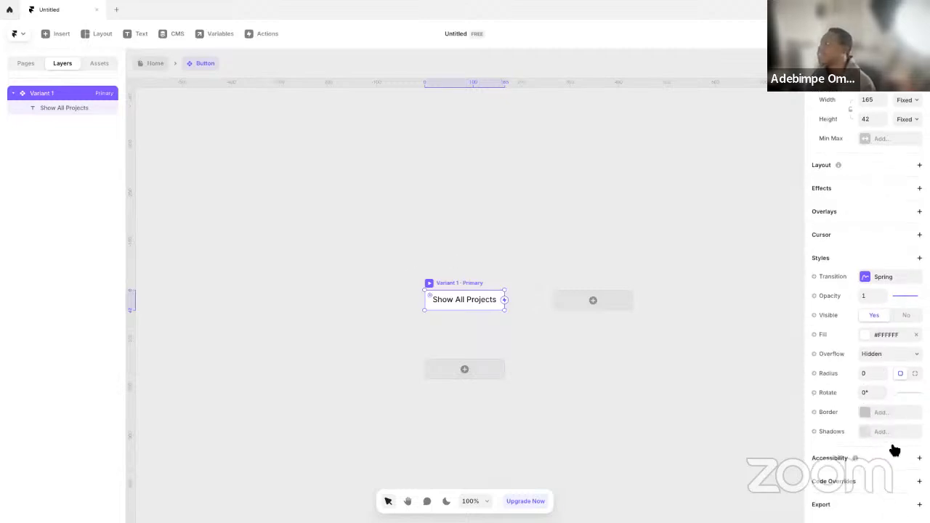
{"action": "left_click", "coordinate": [875, 168]}
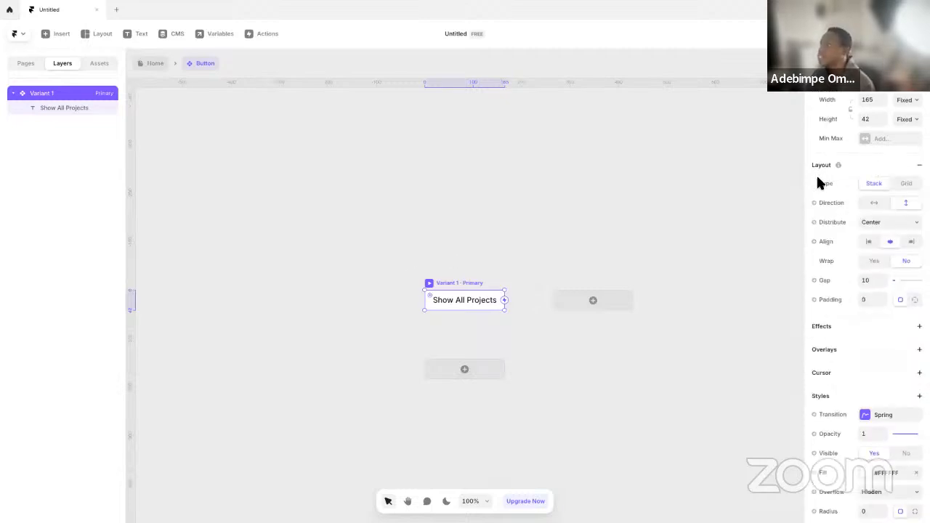
{"action": "scroll", "coordinate": [856, 356], "scroll_direction": "down", "scroll_amount": 4}
{"action": "scroll", "coordinate": [873, 326], "scroll_direction": "up", "scroll_amount": 6}
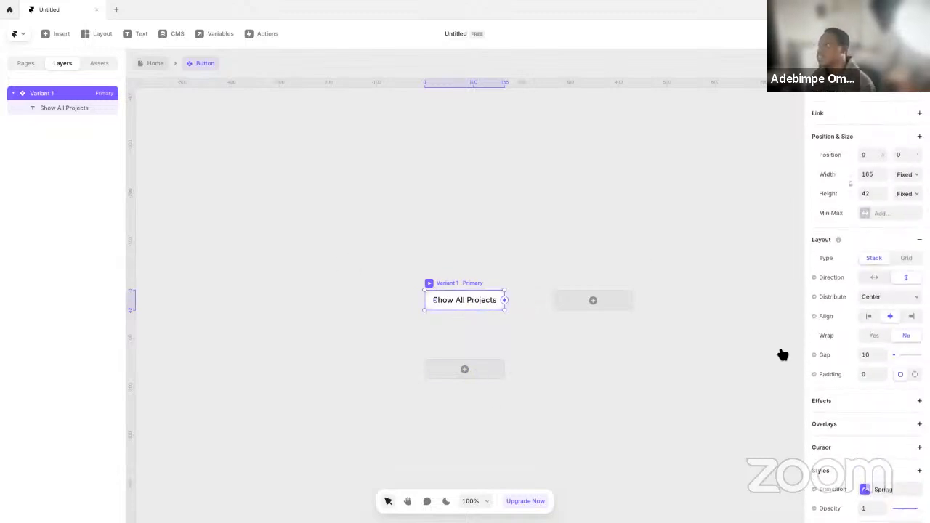
{"action": "scroll", "coordinate": [854, 382], "scroll_direction": "down", "scroll_amount": 6}
Fill the button's primary variant with the Background-Tertiary colour style
{"action": "left_click", "coordinate": [884, 335]}
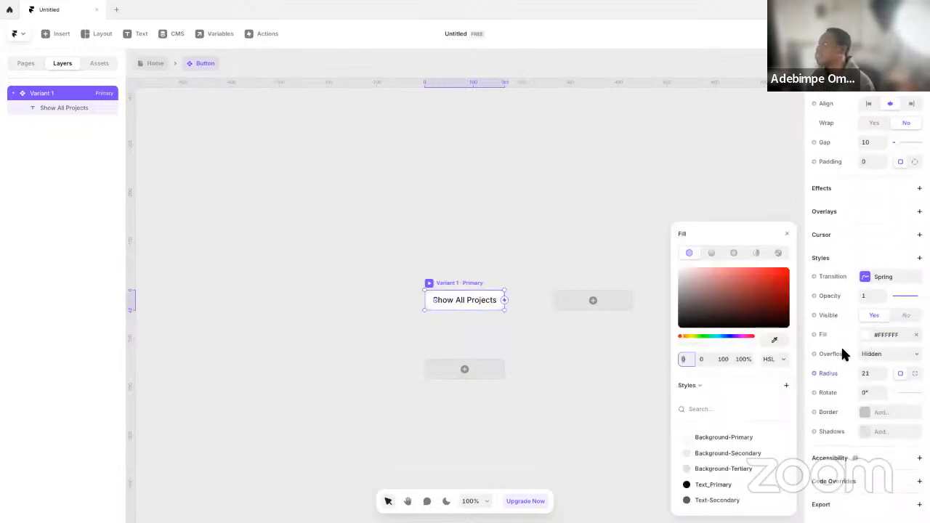
{"action": "left_click", "coordinate": [724, 471]}
{"action": "left_click", "coordinate": [434, 258]}
Add a Hover variant to the button's primary variant
{"action": "left_click", "coordinate": [445, 283]}
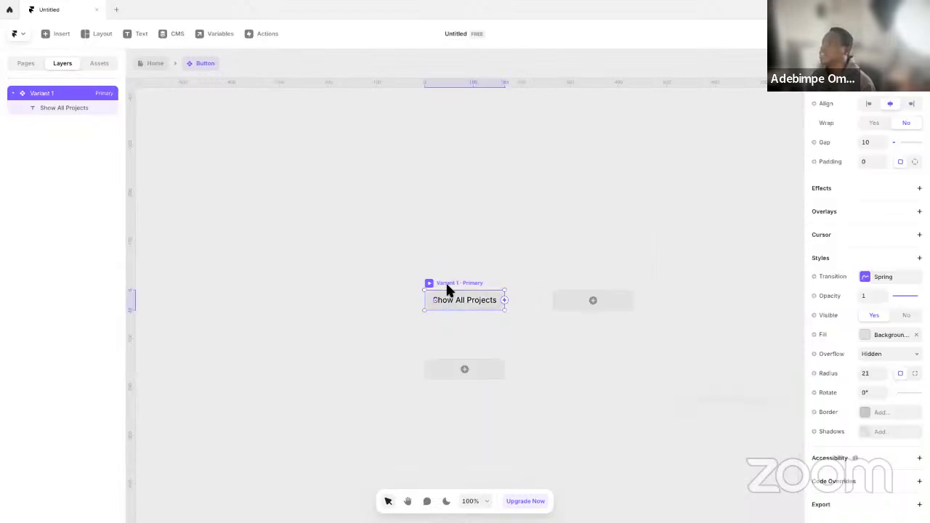
{"action": "left_click", "coordinate": [464, 371]}
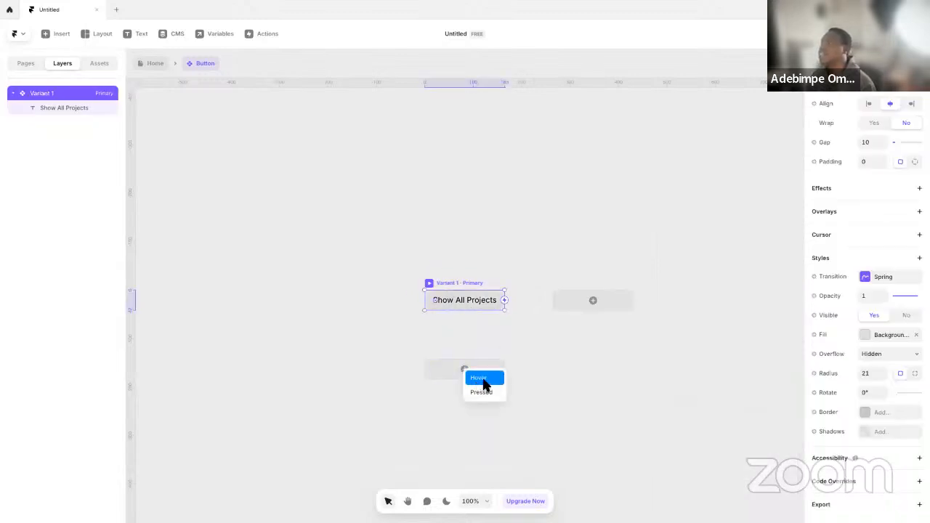
{"action": "left_click", "coordinate": [483, 381]}
{"action": "left_click", "coordinate": [447, 214]}
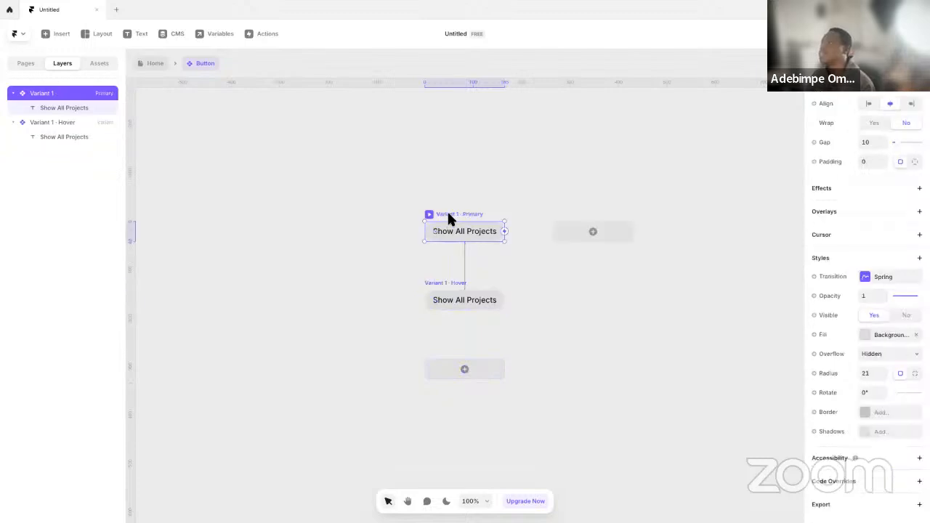
{"action": "left_click", "coordinate": [449, 284]}
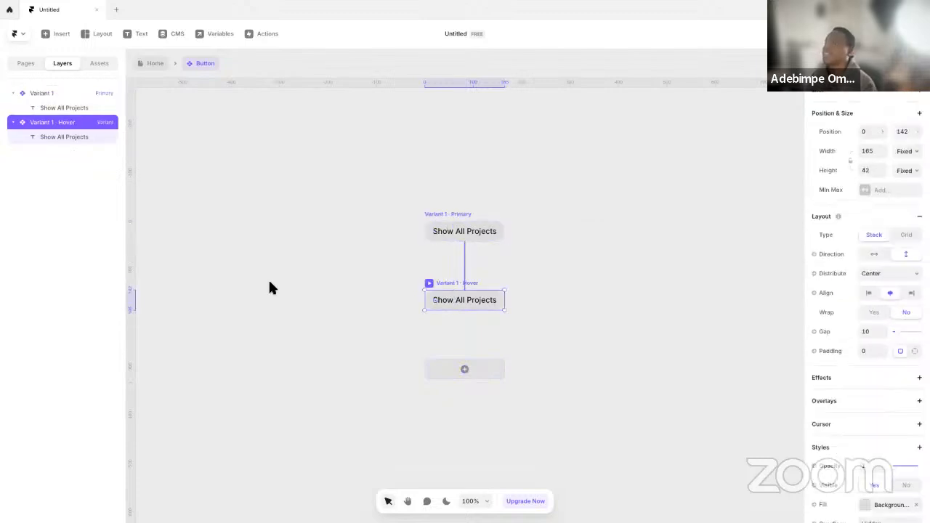
Check the Show All Projects button on the reference site and set the primary variant's fill to Background-Secondary
{"action": "key", "text": "ctrl+Left"}
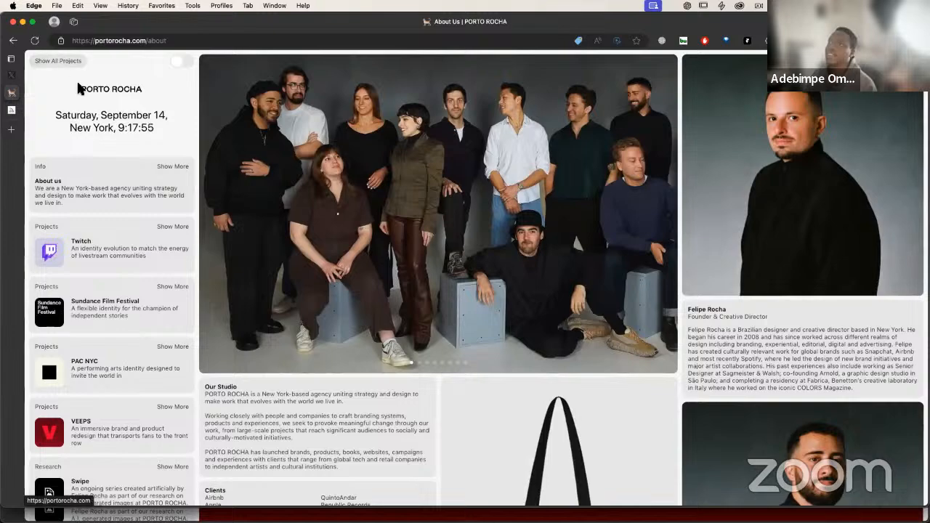
{"action": "key", "text": "ctrl+Right"}
{"action": "left_click", "coordinate": [466, 217]}
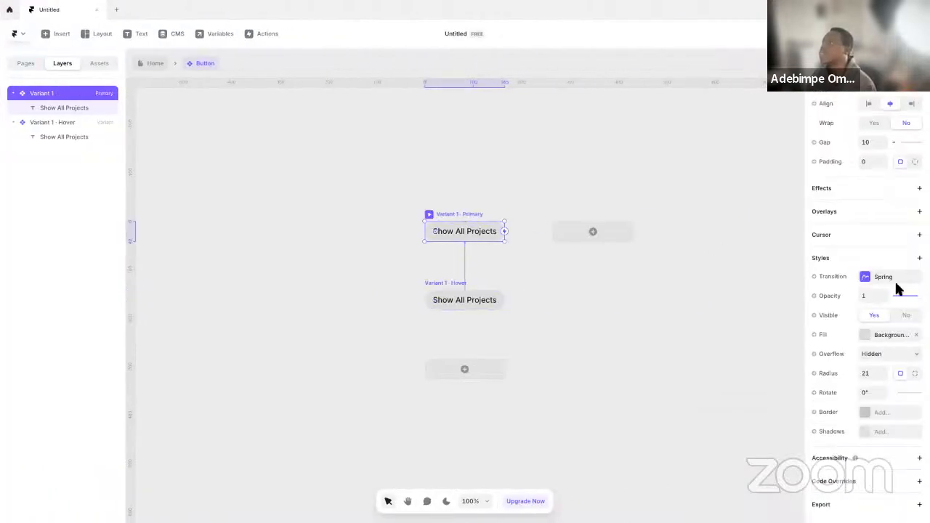
{"action": "left_click", "coordinate": [878, 336]}
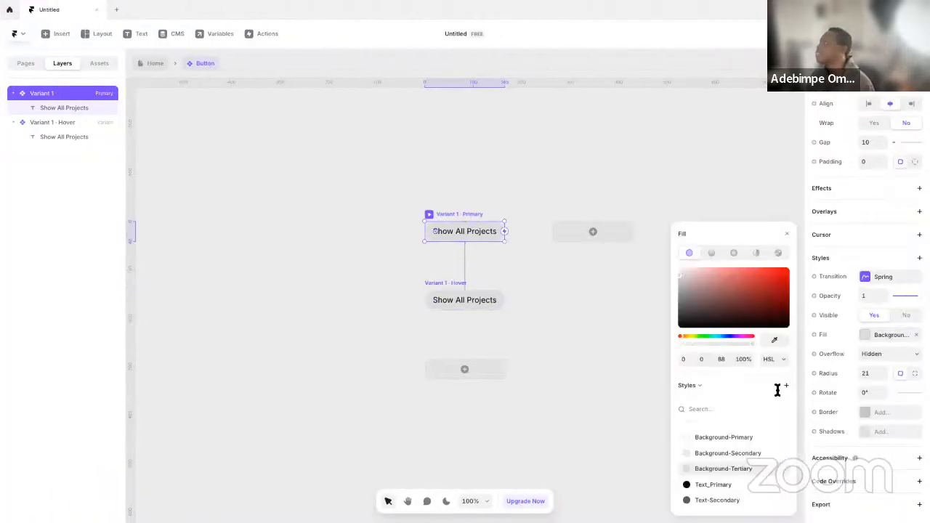
{"action": "left_click", "coordinate": [452, 283]}
{"action": "left_click", "coordinate": [359, 179]}
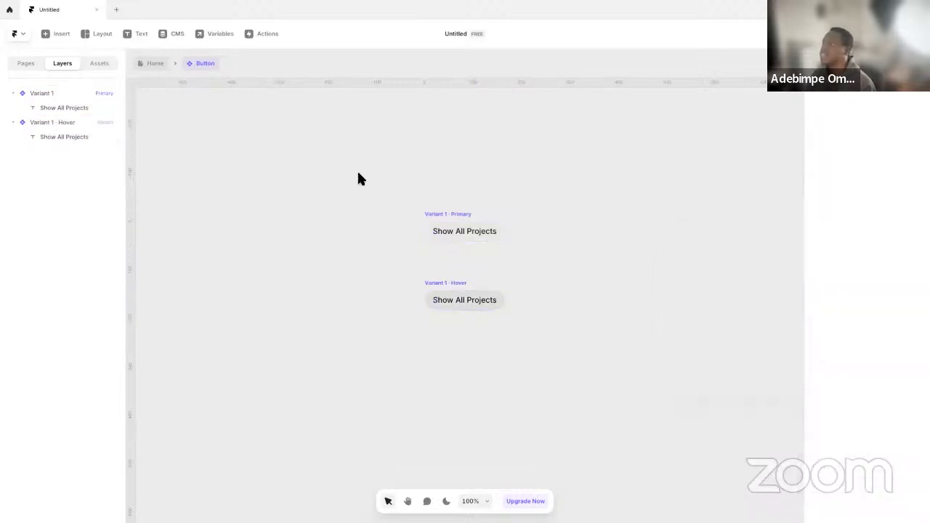
Preview the button's primary variant to test its hover fill
{"action": "left_click", "coordinate": [432, 214]}
{"action": "key", "text": "ctrl+p"}
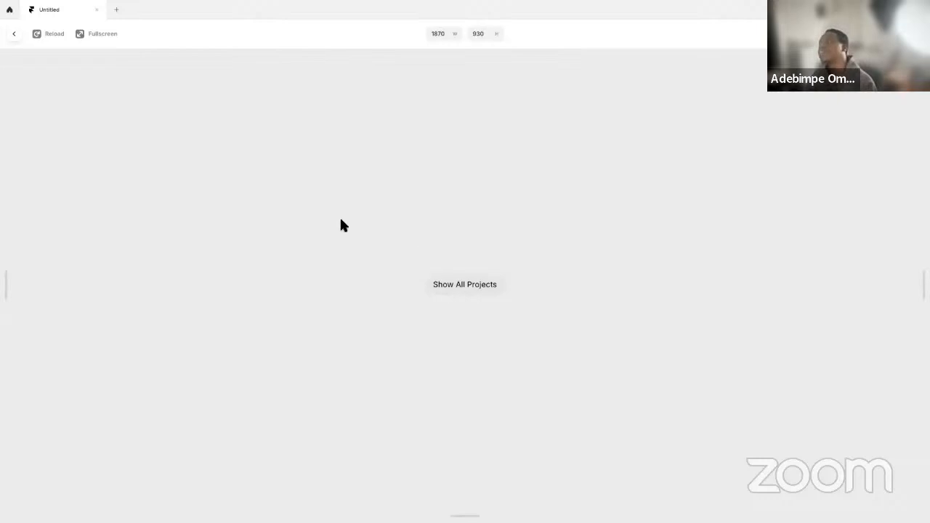
{"action": "left_click", "coordinate": [14, 34]}
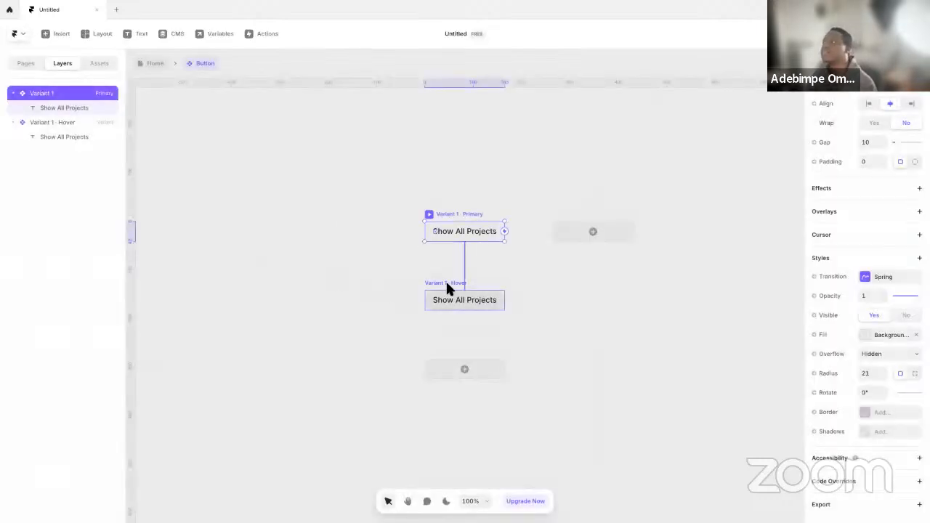
Give the button's Hover variant individual side padding with 10 on its left side
{"action": "left_click", "coordinate": [447, 285]}
{"action": "scroll", "coordinate": [872, 374], "scroll_direction": "down", "scroll_amount": 3}
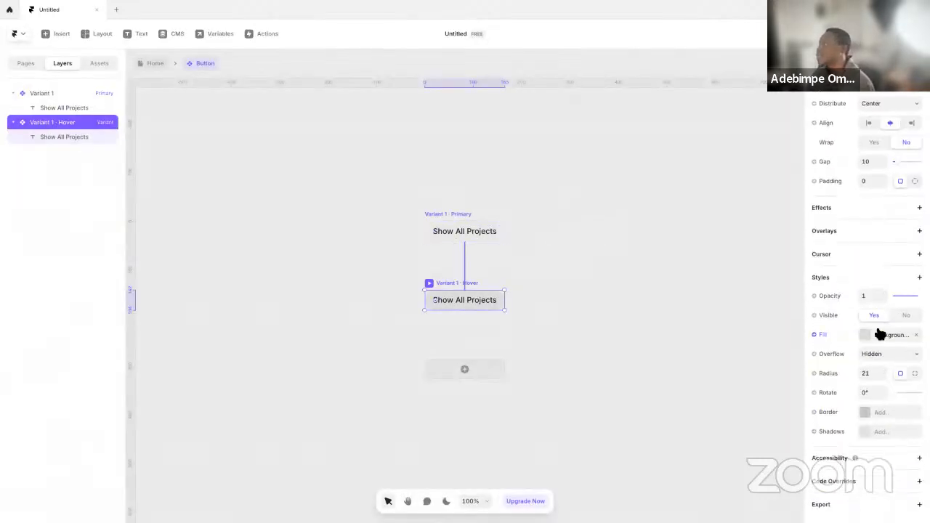
{"action": "scroll", "coordinate": [872, 336], "scroll_direction": "up", "scroll_amount": 2}
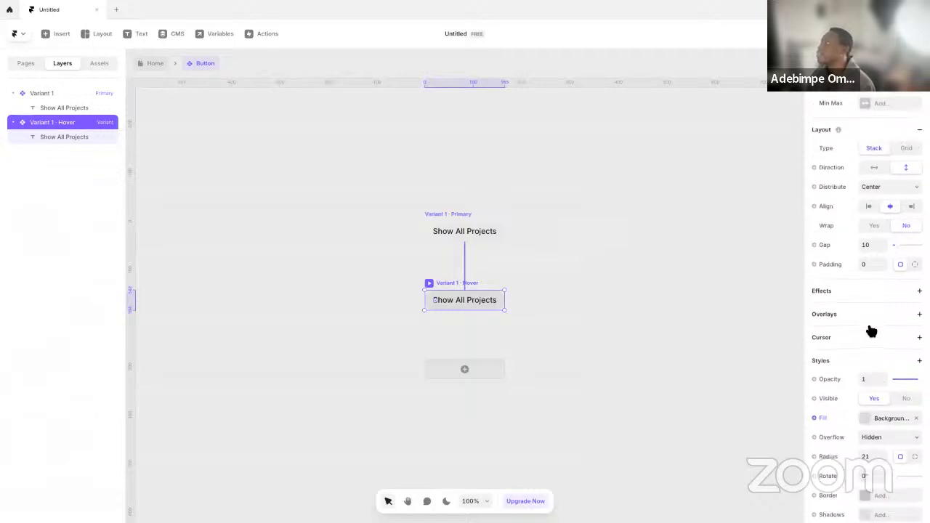
{"action": "left_click", "coordinate": [915, 263]}
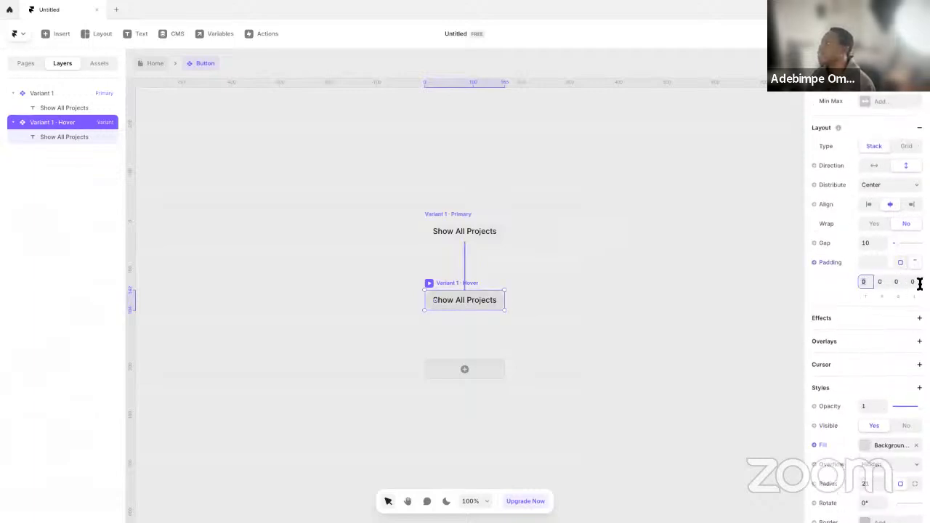
{"action": "left_click", "coordinate": [915, 282]}
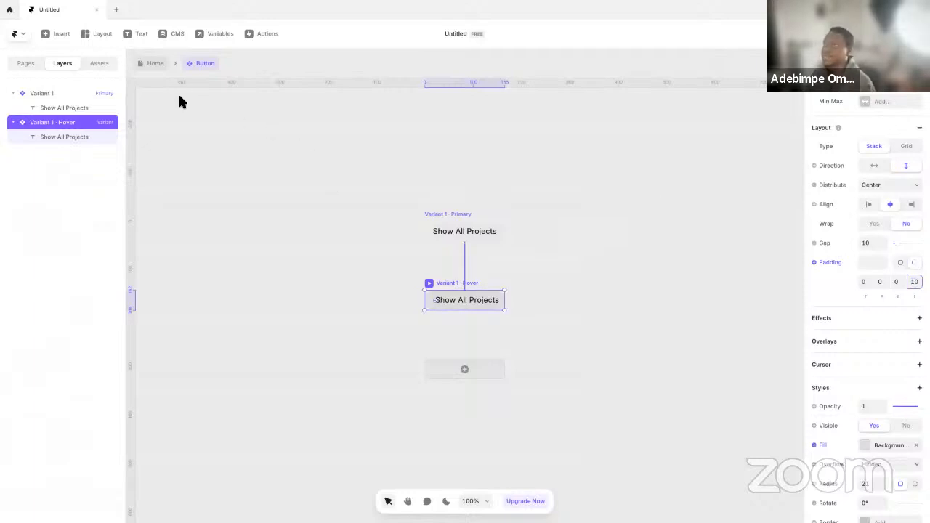
Preview the button to test its padded hover state and return to the Home page
{"action": "left_click", "coordinate": [433, 214]}
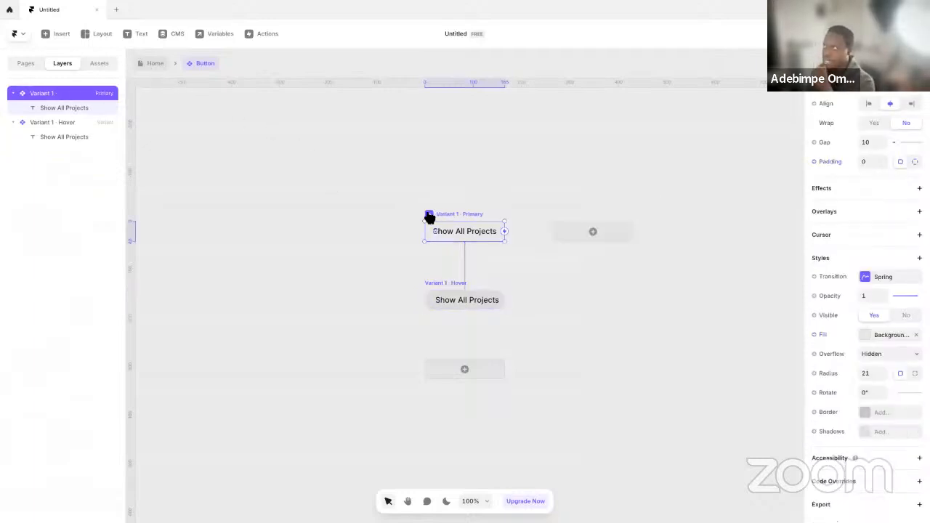
{"action": "left_click", "coordinate": [425, 214]}
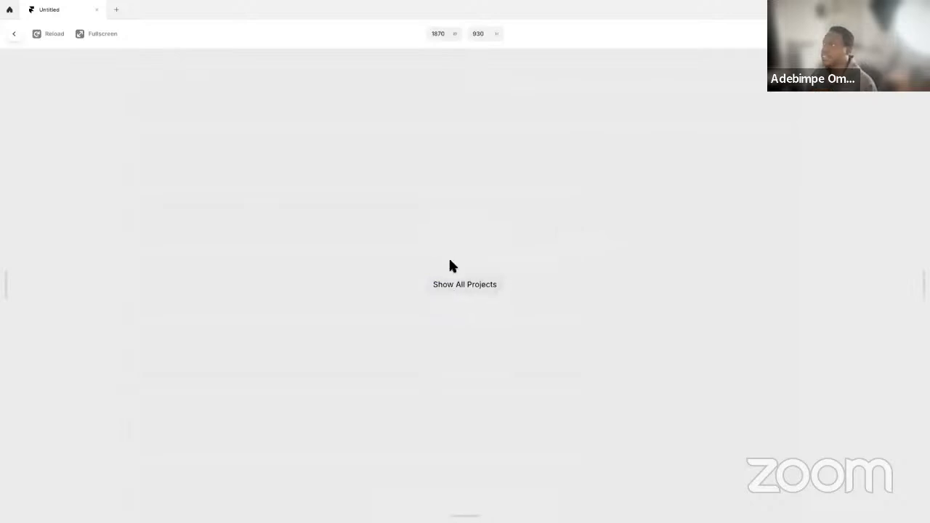
{"action": "key", "text": "Escape"}
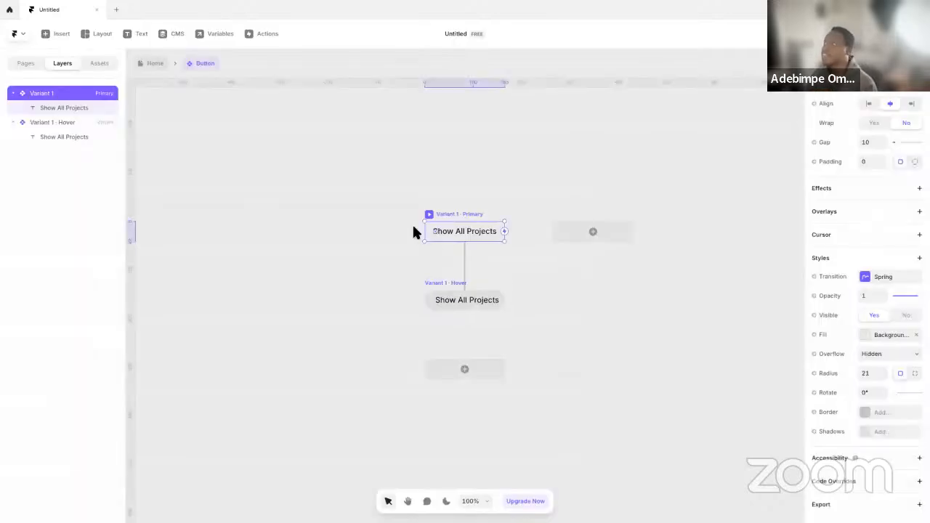
{"action": "left_click", "coordinate": [343, 197]}
{"action": "left_click", "coordinate": [149, 64]}
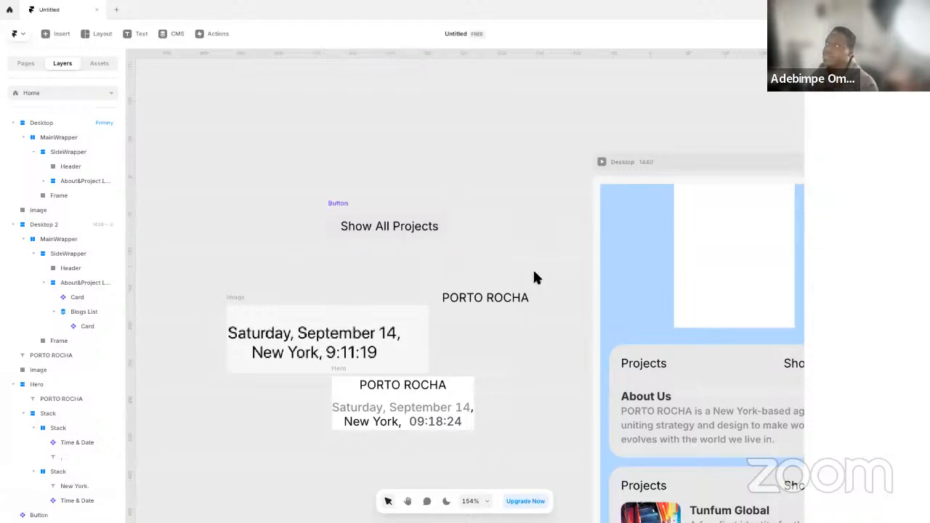
Set the desktop Header frame's width to Fill and move the Show All Projects button into it
{"action": "left_click", "coordinate": [615, 240]}
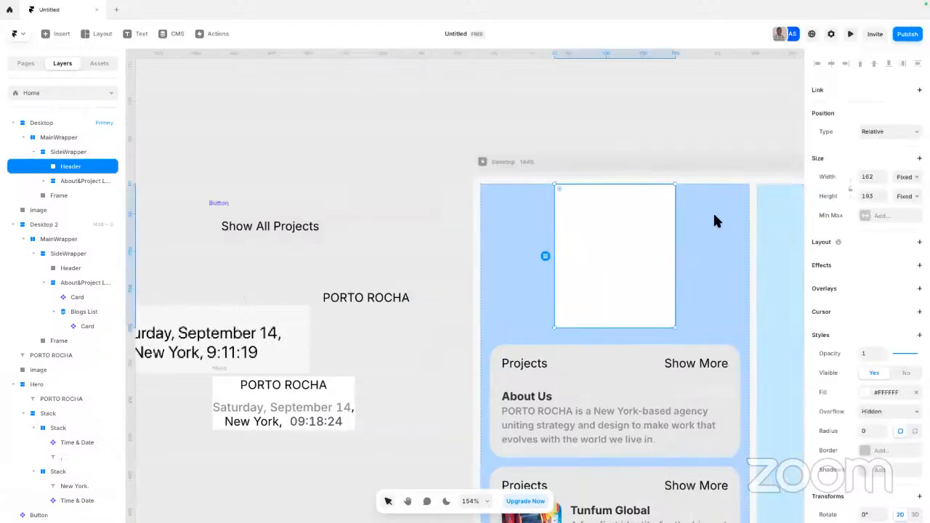
{"action": "left_click", "coordinate": [907, 177]}
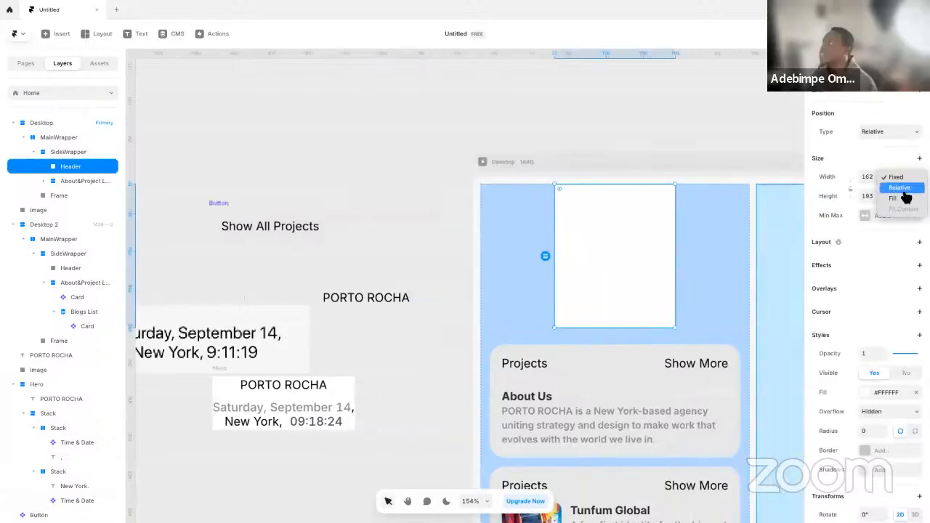
{"action": "left_click", "coordinate": [902, 196]}
{"action": "left_click_drag", "start_coordinate": [208, 202], "coordinate": [522, 208]}
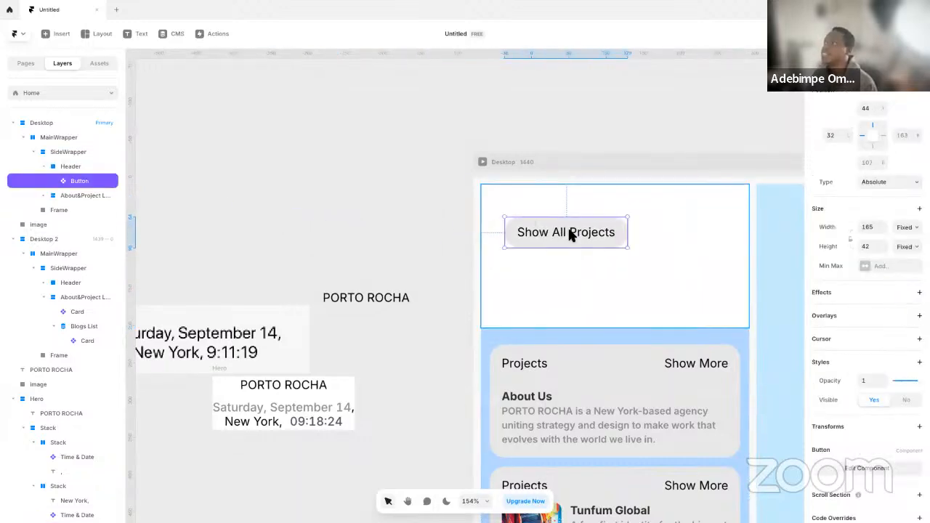
{"action": "left_click", "coordinate": [318, 213]}
{"action": "left_click", "coordinate": [541, 229]}
{"action": "left_click", "coordinate": [375, 208]}
Check the toggle switch on the reference site and look through the insertable element categories for a similar one
{"action": "key", "text": "ctrl+Left"}
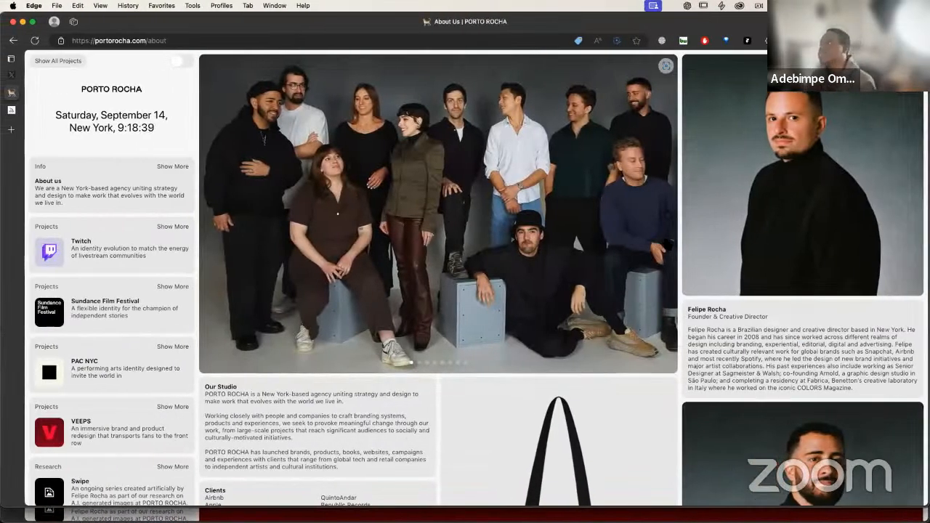
{"action": "key", "text": "ctrl+Right"}
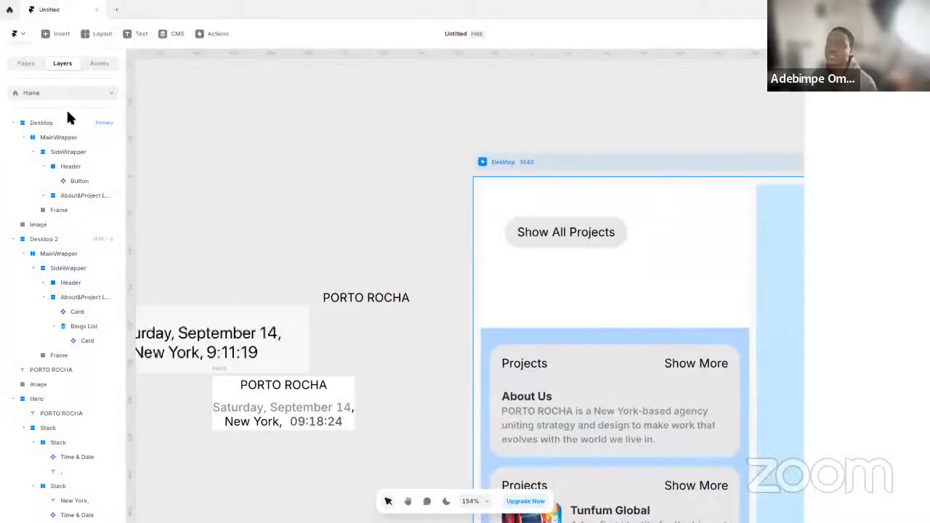
{"action": "left_click", "coordinate": [61, 36]}
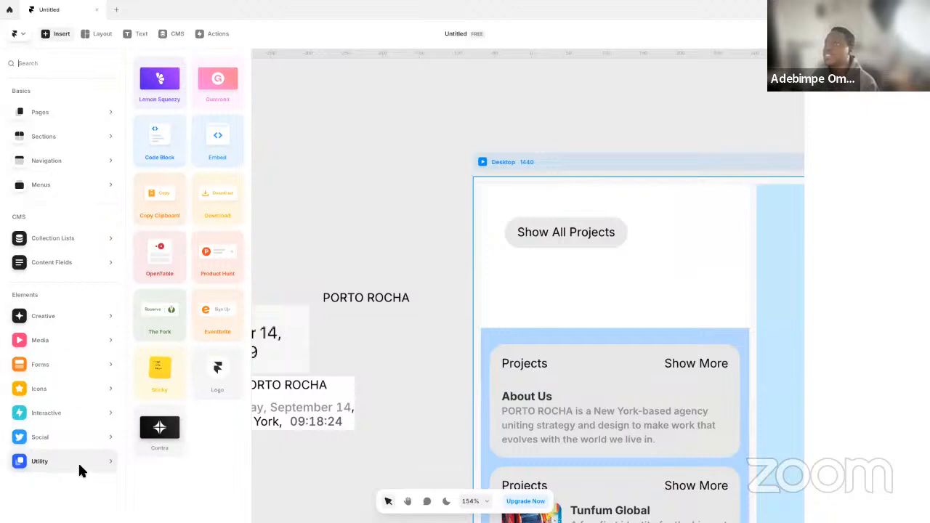
{"action": "mouse_move", "coordinate": [51, 437]}
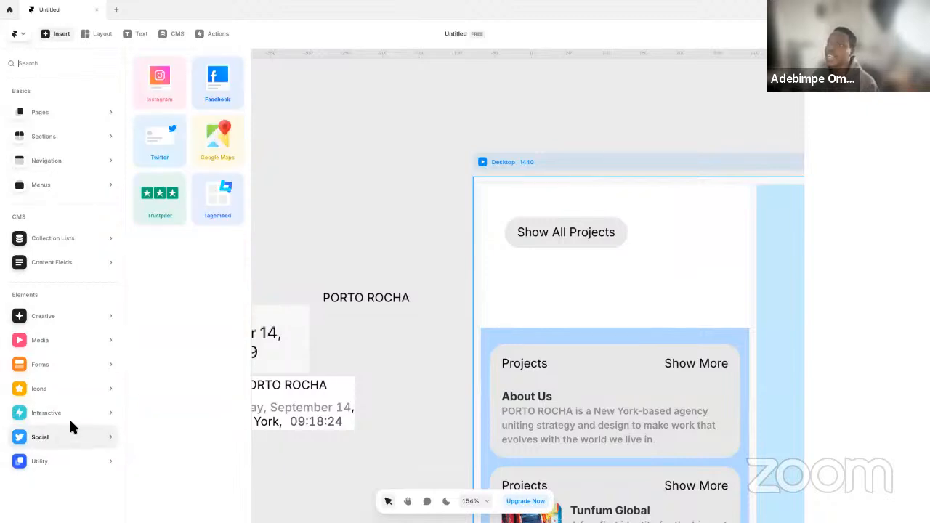
{"action": "mouse_move", "coordinate": [79, 416]}
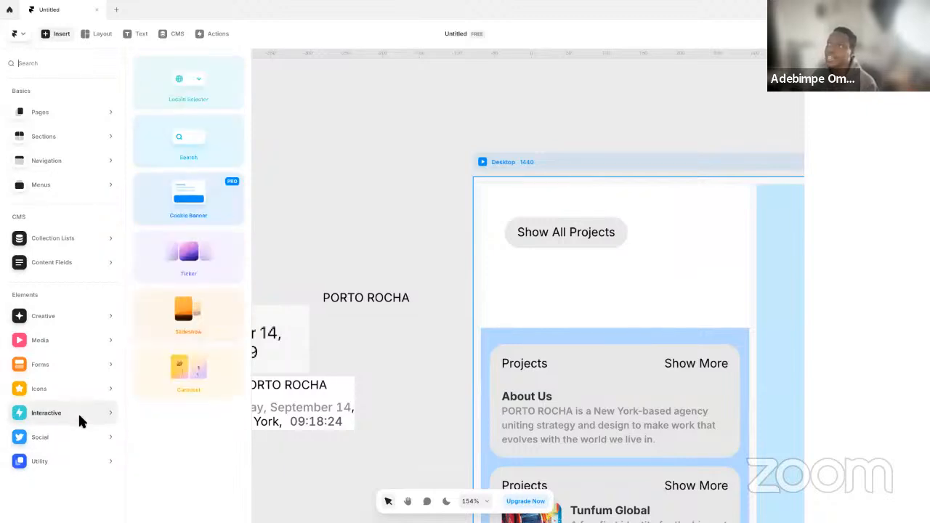
{"action": "mouse_move", "coordinate": [63, 358]}
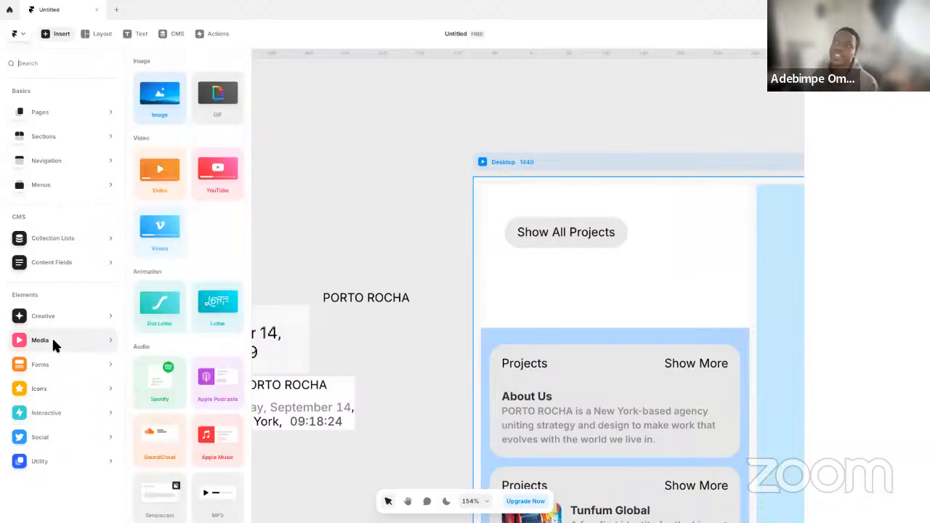
{"action": "scroll", "coordinate": [193, 385], "scroll_direction": "down", "scroll_amount": 1}
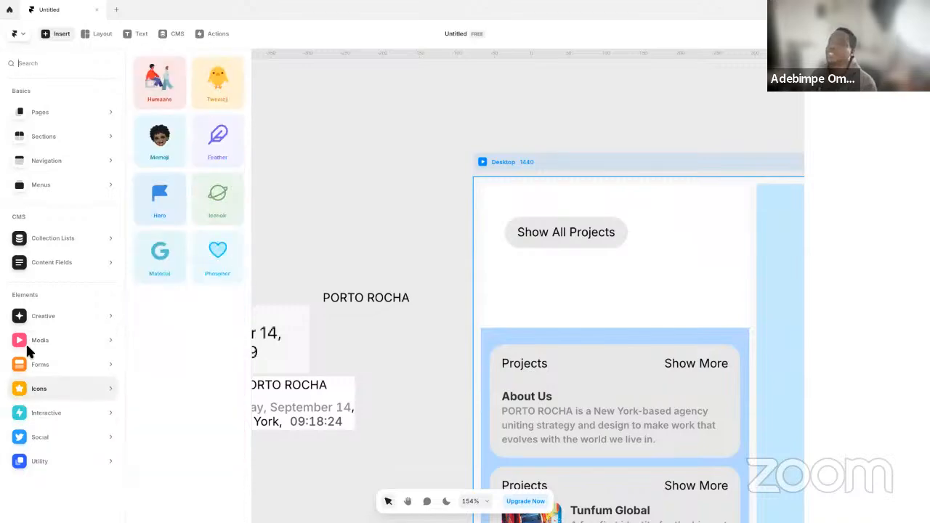
{"action": "mouse_move", "coordinate": [62, 311]}
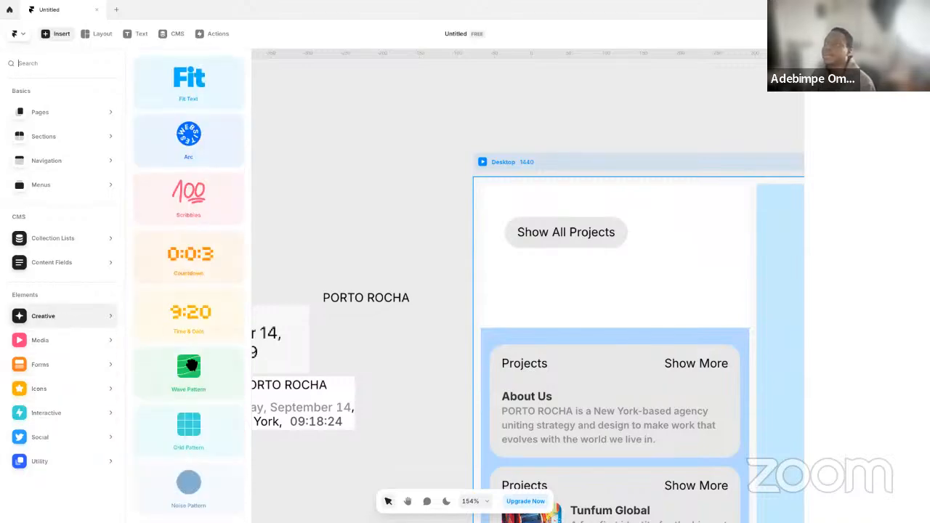
{"action": "left_click", "coordinate": [312, 225]}
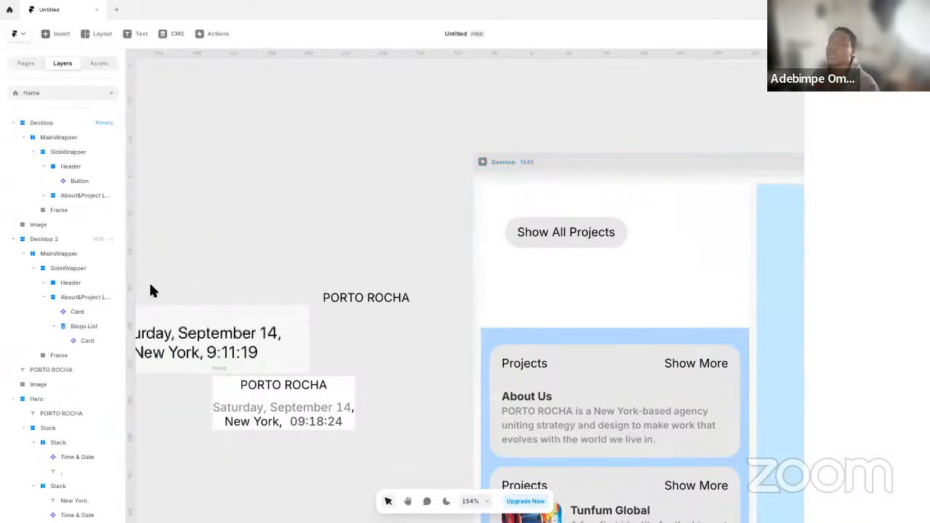
Capture the toggle switch from the reference site as a screenshot and place it on the canvas above the PORTO ROCHA text
{"action": "key", "text": "ctrl+Left"}
{"action": "key", "text": "super+shift+4"}
{"action": "left_click_drag", "start_coordinate": [166, 50], "coordinate": [201, 77]}
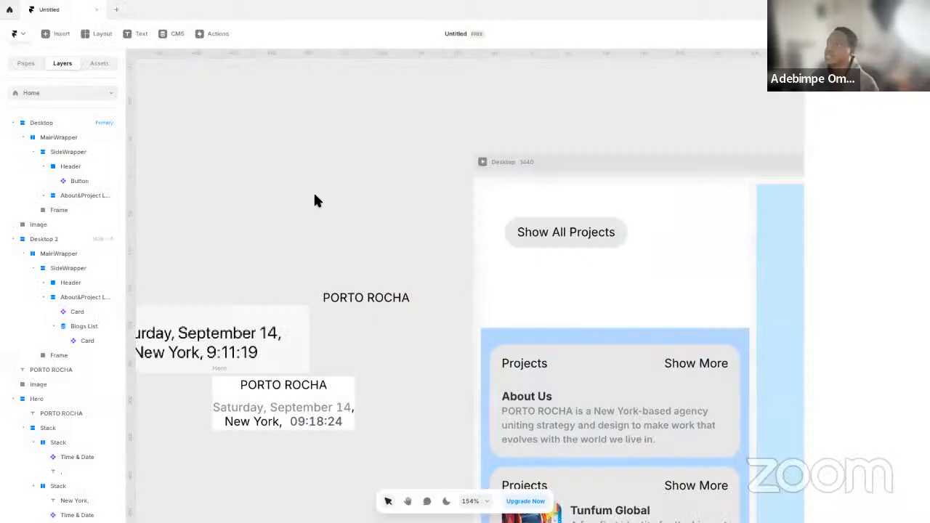
{"action": "left_click_drag", "start_coordinate": [313, 199], "coordinate": [326, 249]}
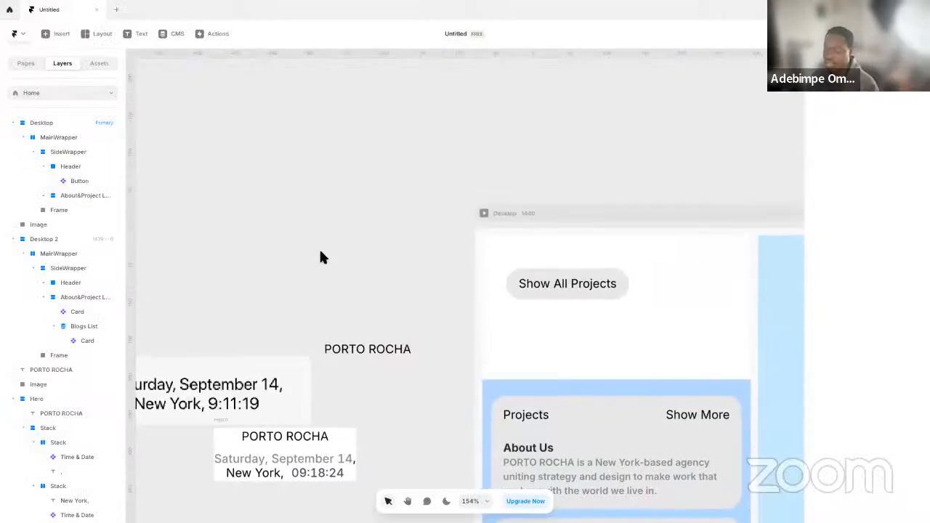
{"action": "left_click_drag", "start_coordinate": [468, 274], "coordinate": [335, 259]}
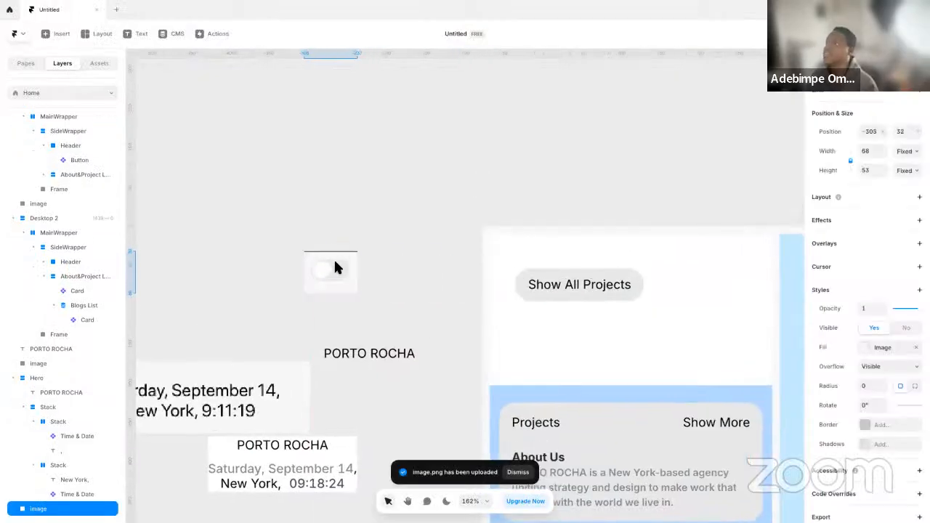
Draw a frame about 53 by 29 over the toggle in the screenshot and round its corners to 15
{"action": "scroll", "coordinate": [335, 259], "scroll_direction": "up", "scroll_amount": 10, "text": "super"}
{"action": "key", "text": "f"}
{"action": "mouse_move", "coordinate": [226, 234]}
{"action": "left_mouse_down"}
{"action": "mouse_move", "coordinate": [314, 317]}
{"action": "mouse_move", "coordinate": [420, 381]}
{"action": "left_mouse_up"}
{"action": "left_click_drag", "start_coordinate": [421, 320], "coordinate": [434, 318]}
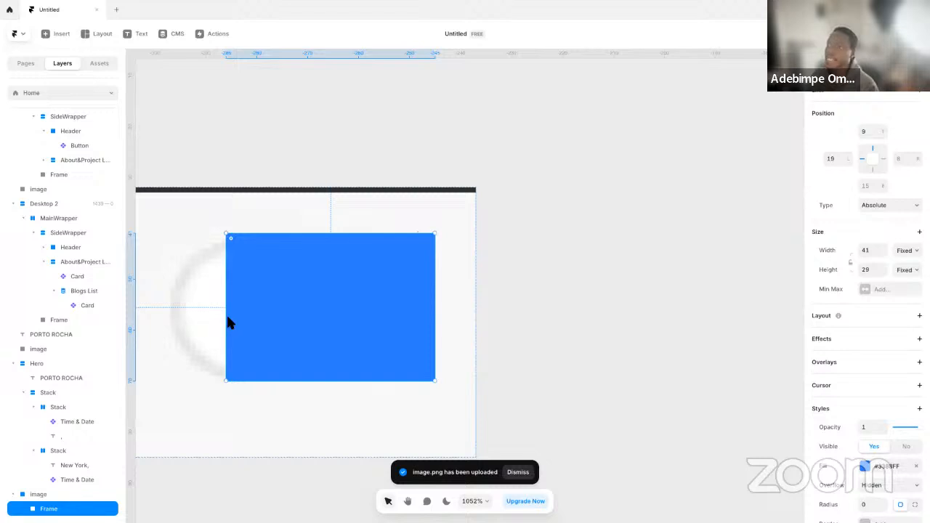
{"action": "left_click_drag", "start_coordinate": [229, 320], "coordinate": [162, 323]}
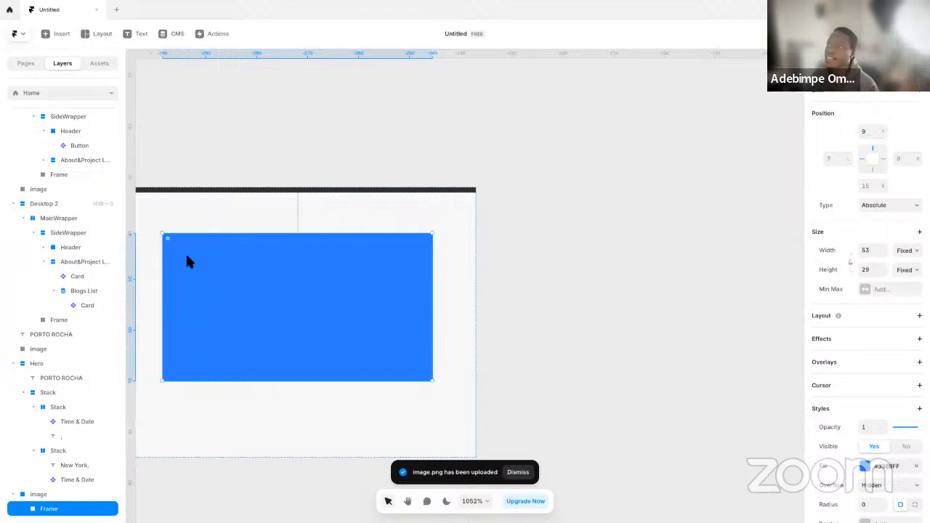
{"action": "left_click_drag", "start_coordinate": [171, 245], "coordinate": [353, 312]}
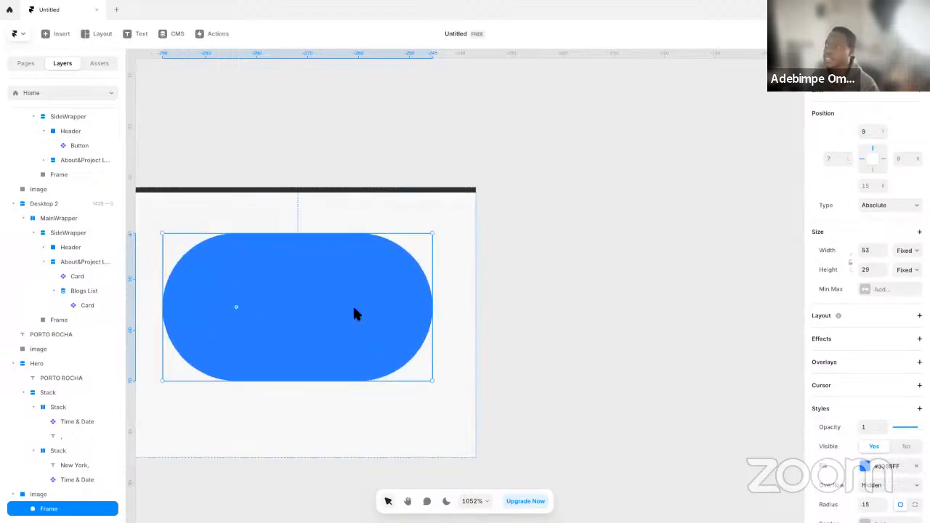
Duplicate the blue pill, fill the copy with Background-Primary, and resize it into a round knob inside the pill's left end
{"action": "key", "text": "ctrl+d"}
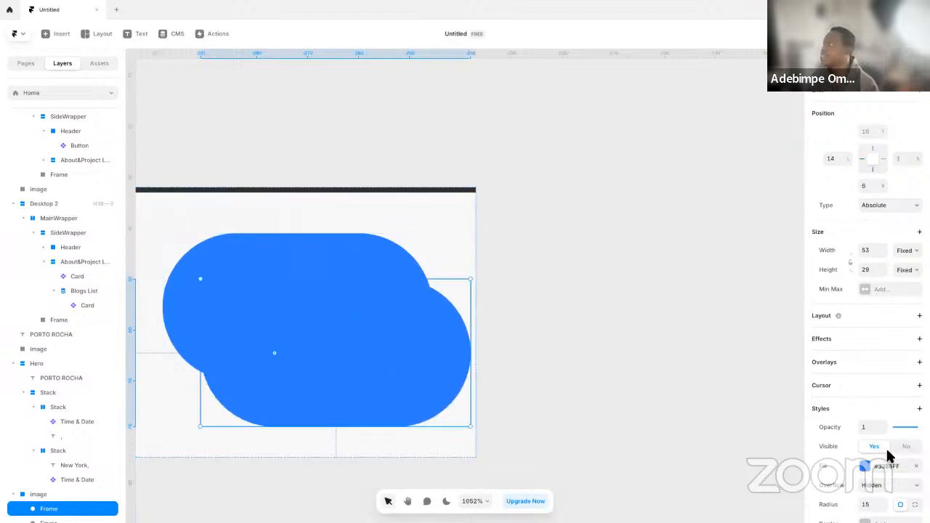
{"action": "left_click", "coordinate": [882, 469]}
{"action": "left_click", "coordinate": [727, 438]}
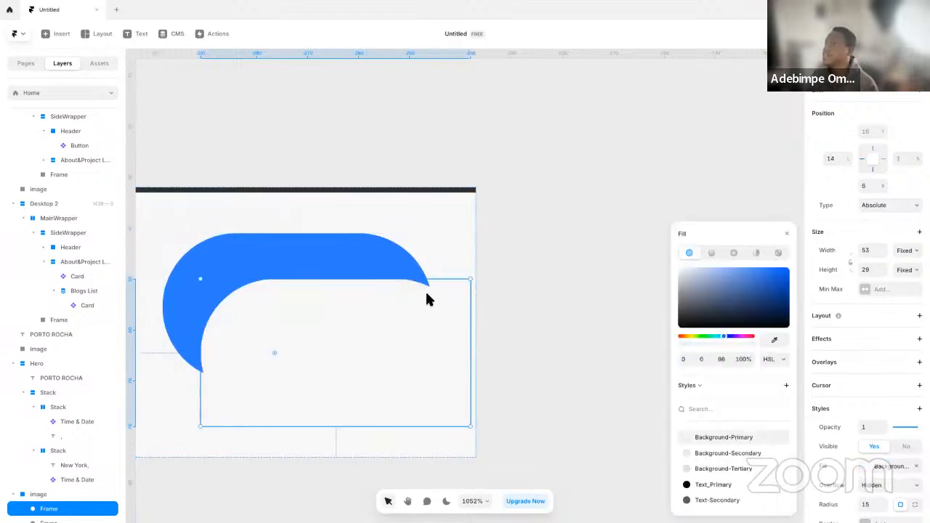
{"action": "left_click_drag", "start_coordinate": [470, 280], "coordinate": [419, 310]}
{"action": "left_click_drag", "start_coordinate": [333, 367], "coordinate": [259, 320]}
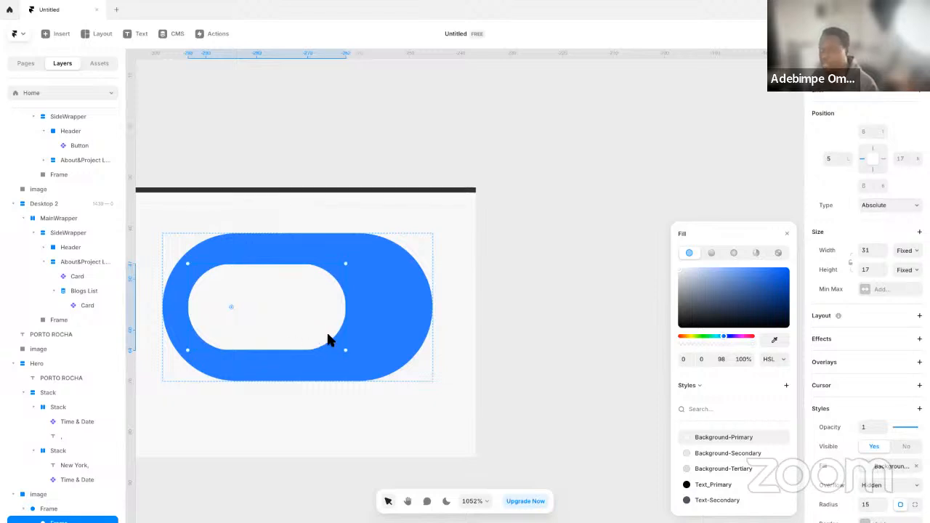
{"action": "left_click_drag", "start_coordinate": [348, 354], "coordinate": [386, 392]}
{"action": "mouse_move", "coordinate": [378, 385]}
{"action": "left_mouse_down"}
{"action": "mouse_move", "coordinate": [390, 384]}
{"action": "mouse_move", "coordinate": [316, 349]}
{"action": "mouse_move", "coordinate": [411, 404]}
{"action": "mouse_move", "coordinate": [322, 353]}
{"action": "mouse_move", "coordinate": [368, 378]}
{"action": "mouse_move", "coordinate": [357, 387]}
{"action": "mouse_move", "coordinate": [398, 392]}
{"action": "mouse_move", "coordinate": [353, 366]}
{"action": "mouse_move", "coordinate": [378, 383]}
{"action": "mouse_move", "coordinate": [356, 365]}
{"action": "mouse_move", "coordinate": [378, 367]}
{"action": "left_mouse_up"}
{"action": "left_click_drag", "start_coordinate": [289, 329], "coordinate": [294, 333]}
{"action": "left_click_drag", "start_coordinate": [385, 318], "coordinate": [304, 314]}
{"action": "left_click", "coordinate": [512, 371]}
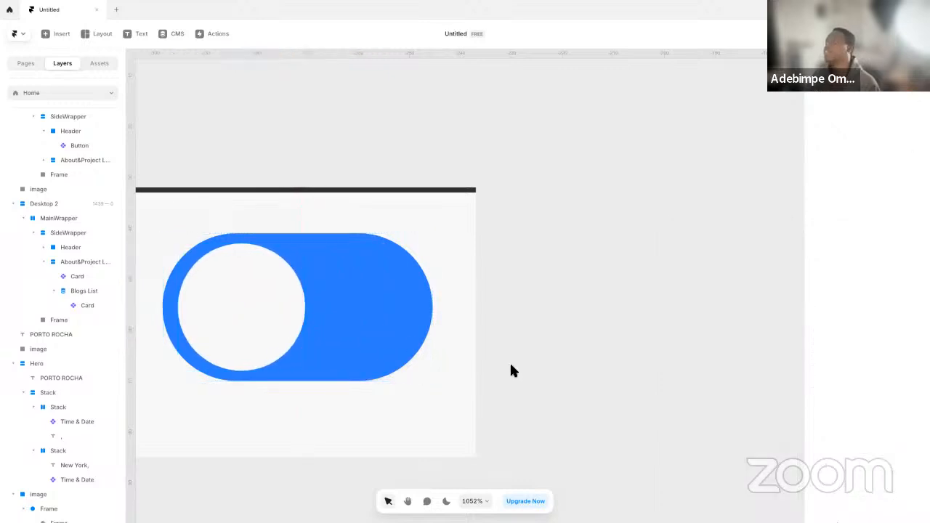
Nudge the blue pill over the screenshot's toggle and shift the white knob closer to the pill's left edge
{"action": "scroll", "coordinate": [512, 371], "scroll_direction": "up", "scroll_amount": 3}
{"action": "scroll", "coordinate": [487, 357], "scroll_direction": "down", "scroll_amount": 6}
{"action": "left_click", "coordinate": [379, 305]}
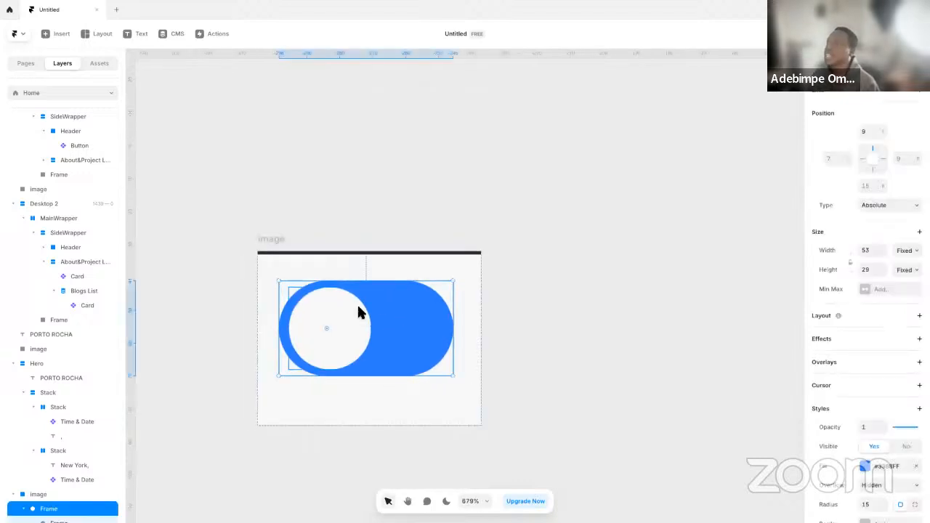
{"action": "mouse_move", "coordinate": [374, 307]}
{"action": "left_mouse_down"}
{"action": "mouse_move", "coordinate": [384, 333]}
{"action": "mouse_move", "coordinate": [387, 301]}
{"action": "left_mouse_up"}
{"action": "left_click", "coordinate": [342, 320]}
{"action": "left_click_drag", "start_coordinate": [341, 325], "coordinate": [338, 325]}
{"action": "left_click", "coordinate": [236, 349]}
{"action": "key", "text": "space"}
{"action": "left_click_drag", "start_coordinate": [549, 339], "coordinate": [549, 387]}
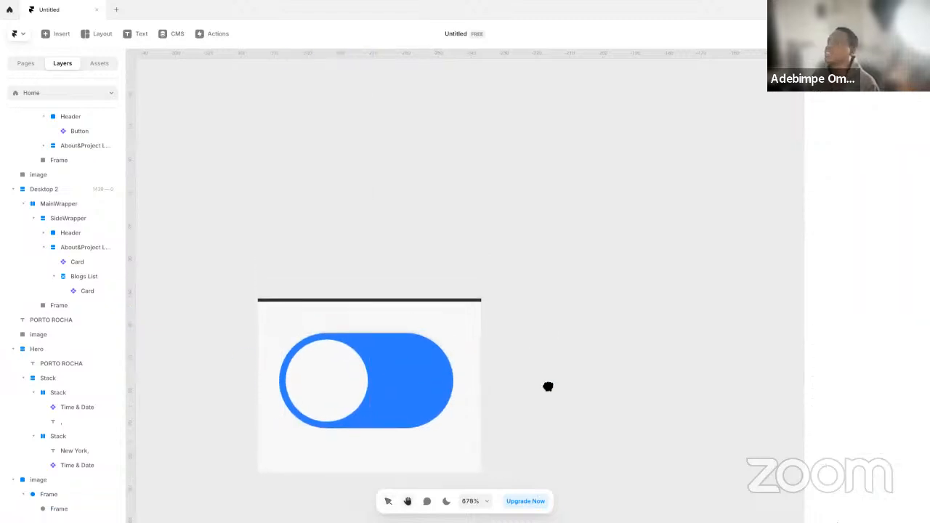
Move the blue toggle frame out of the screenshot image onto the empty canvas above it
{"action": "left_click", "coordinate": [394, 339]}
{"action": "right_click", "coordinate": [393, 339]}
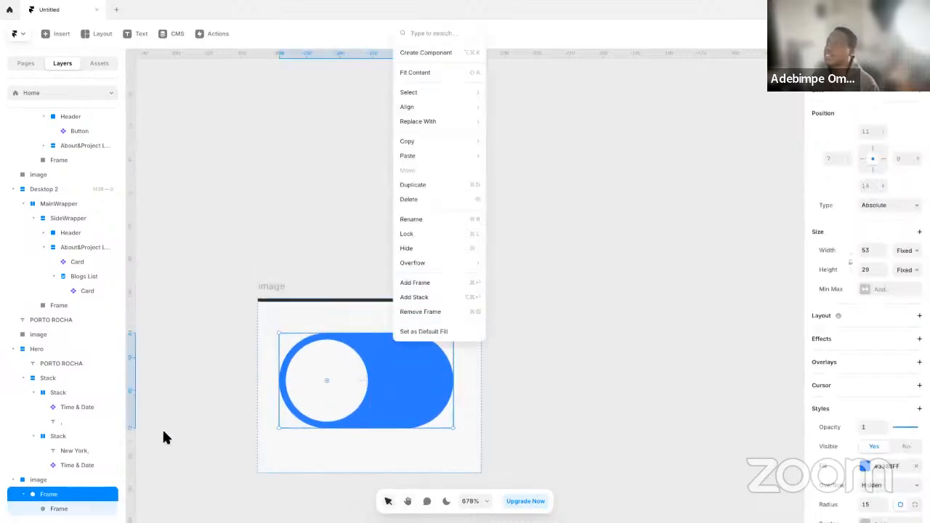
{"action": "left_click", "coordinate": [53, 482]}
{"action": "left_click_drag", "start_coordinate": [387, 355], "coordinate": [402, 192]}
{"action": "key", "text": "space"}
{"action": "left_click_drag", "start_coordinate": [450, 257], "coordinate": [450, 371]}
Create a component named Toggle from the blue toggle frame
{"action": "left_click", "coordinate": [300, 270]}
{"action": "right_click", "coordinate": [316, 268]}
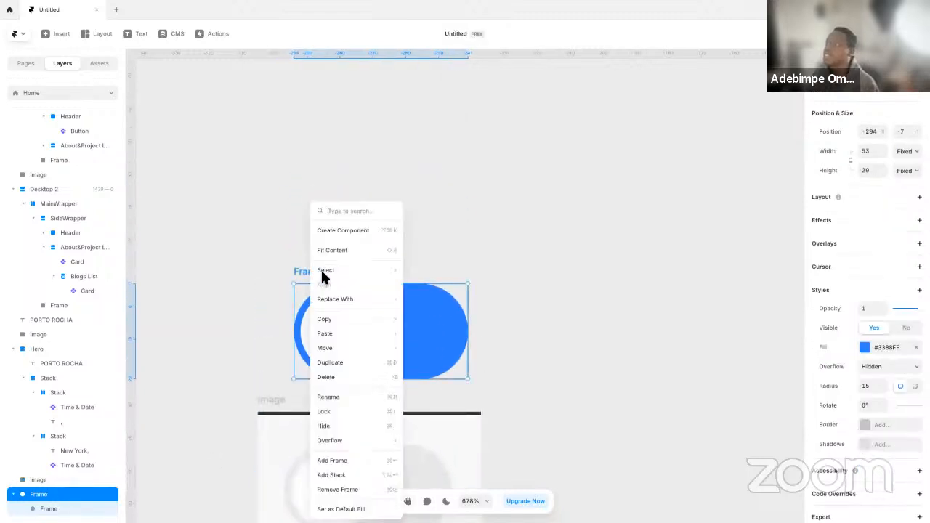
{"action": "mouse_move", "coordinate": [370, 323]}
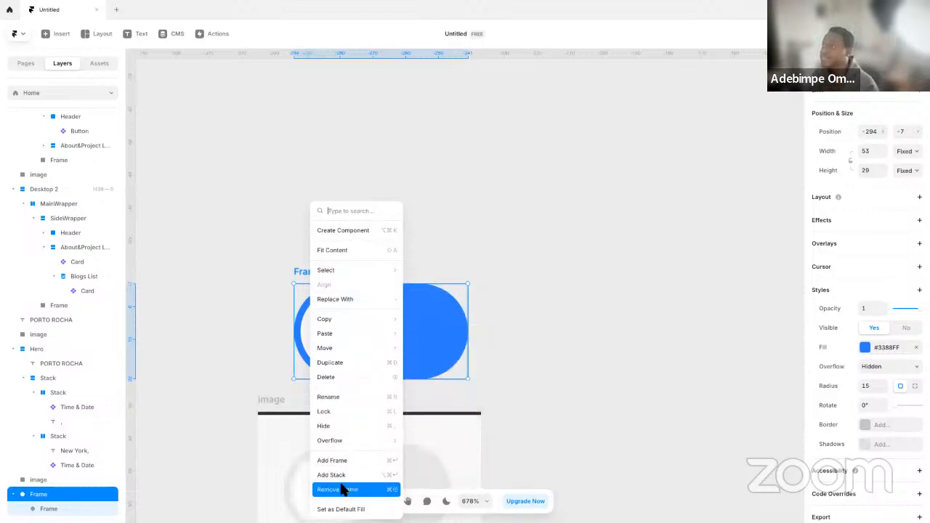
{"action": "left_click", "coordinate": [359, 231]}
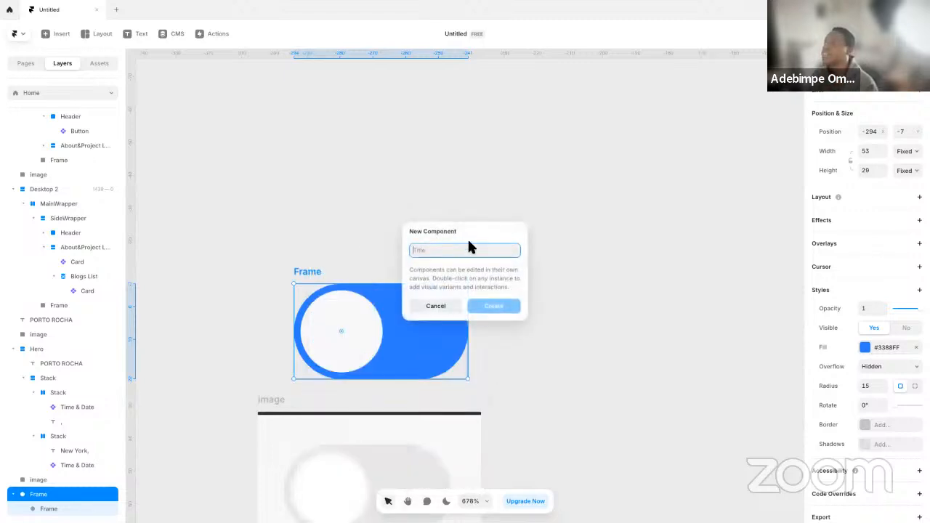
{"action": "type", "text": "Toggle"}
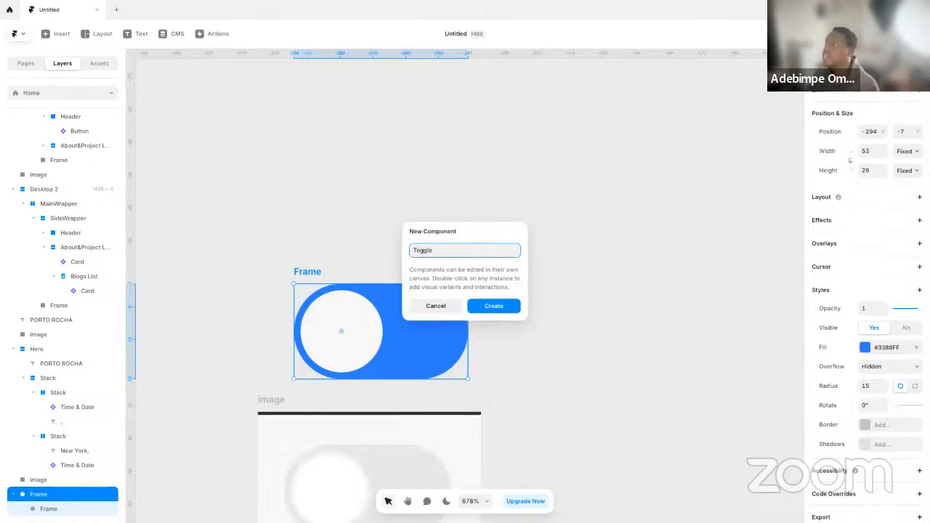
{"action": "key", "text": "Return"}
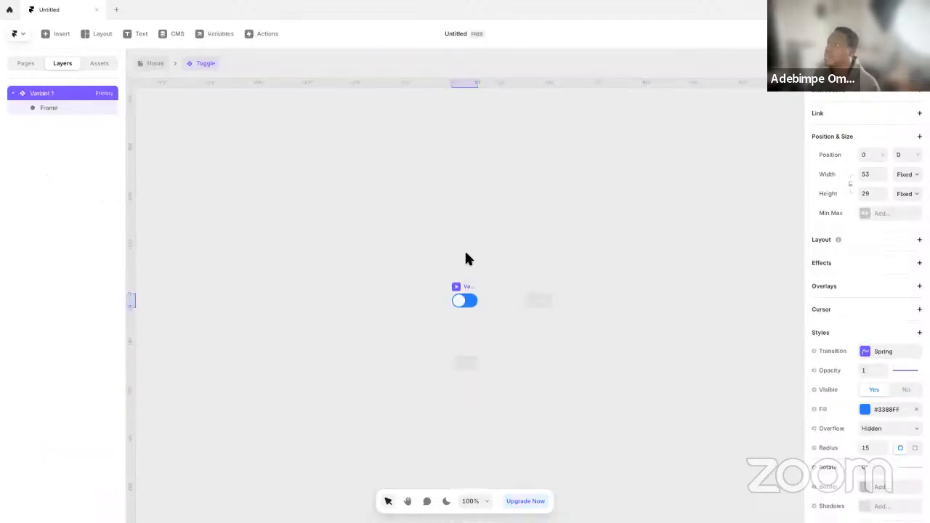
Rename the Button component asset to Actions/Button so it is grouped in an Actions folder
{"action": "left_click", "coordinate": [99, 64]}
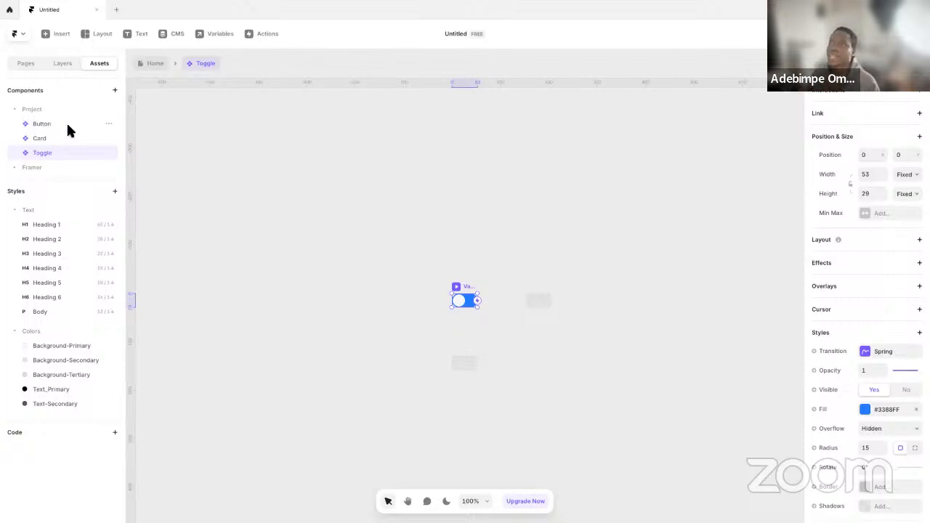
{"action": "left_click", "coordinate": [108, 125]}
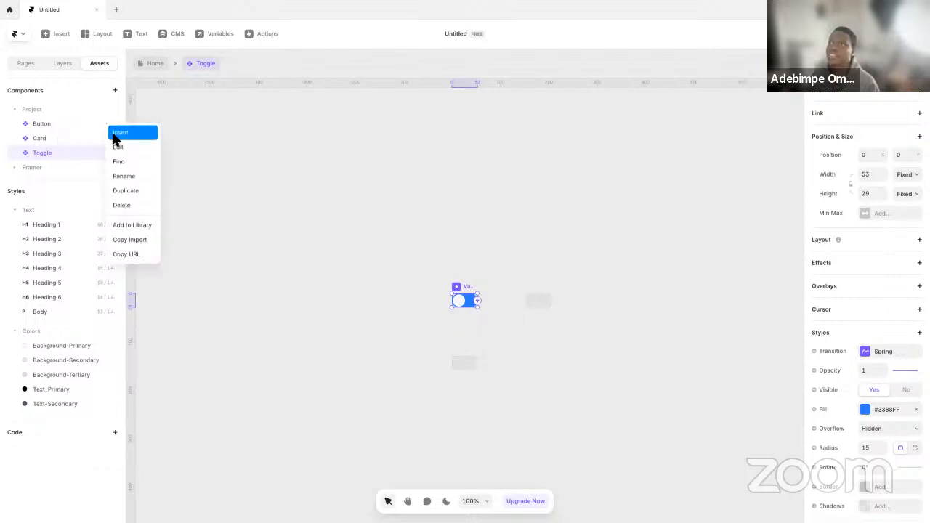
{"action": "left_click", "coordinate": [121, 177]}
{"action": "key", "text": "Left"}
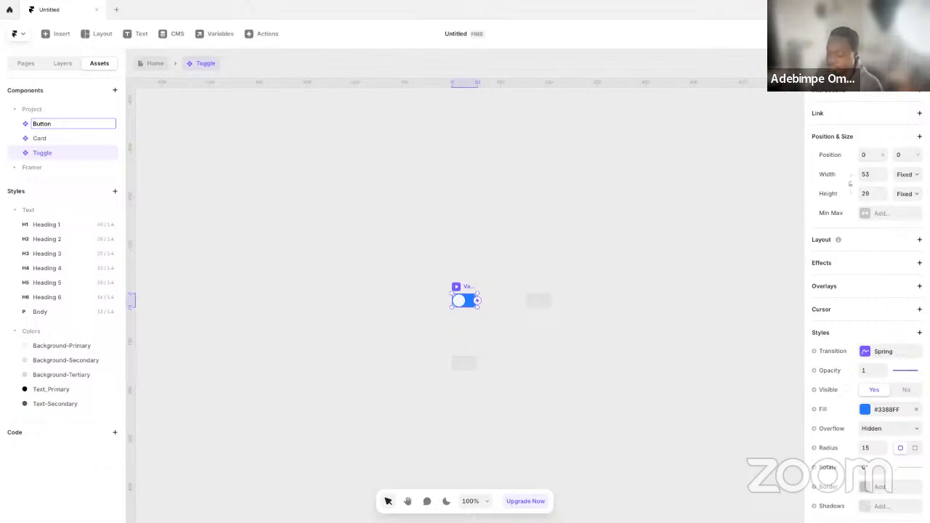
{"action": "type", "text": "Actions"}
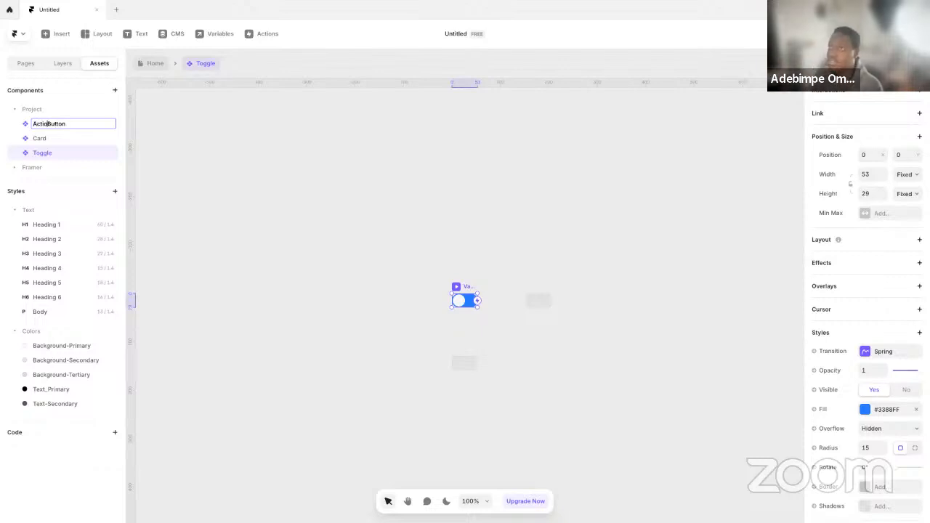
{"action": "type", "text": "/"}
{"action": "key", "text": "Return"}
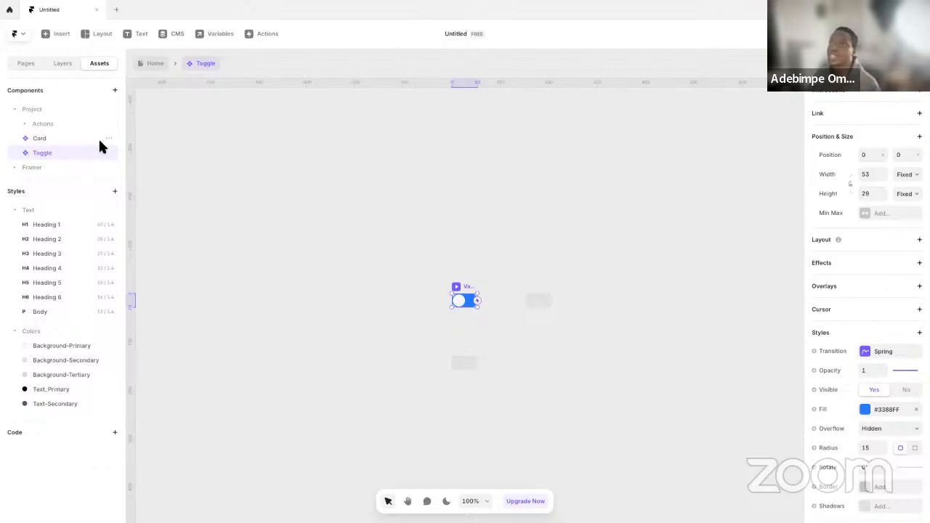
Rename the Card component asset to Actions/Card and expand the Actions folder to show its components
{"action": "left_click", "coordinate": [111, 141]}
{"action": "left_click", "coordinate": [136, 193]}
{"action": "key", "text": "Left"}
{"action": "type", "text": "Ac"}
{"action": "type", "text": "tions"}
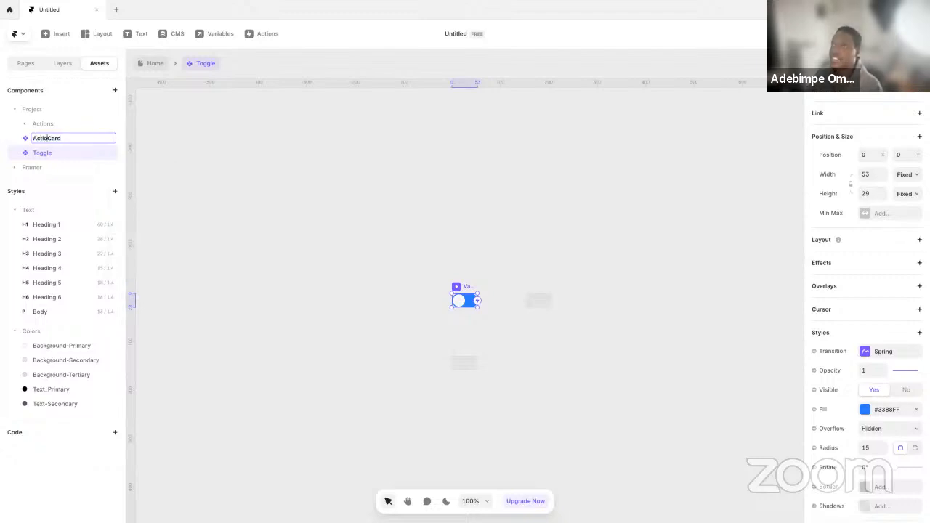
{"action": "type", "text": "/"}
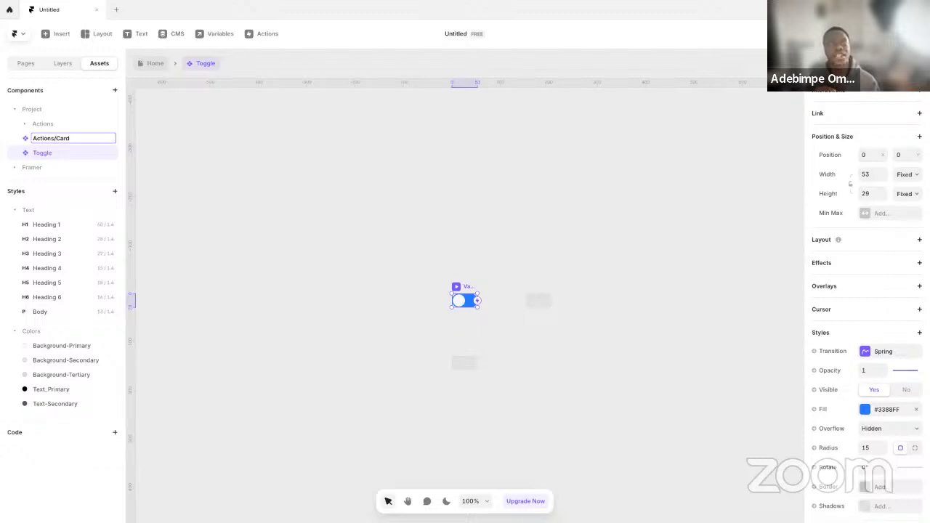
{"action": "key", "text": "Return"}
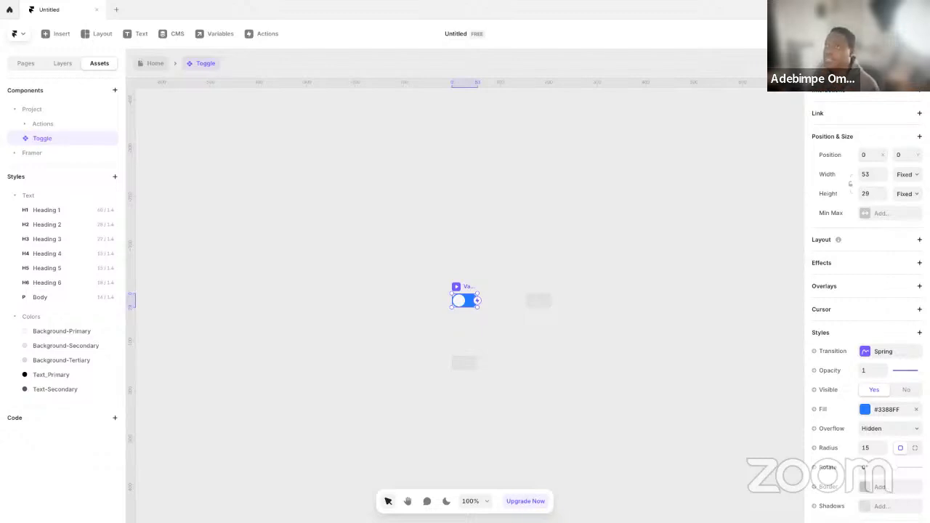
{"action": "left_click", "coordinate": [31, 125]}
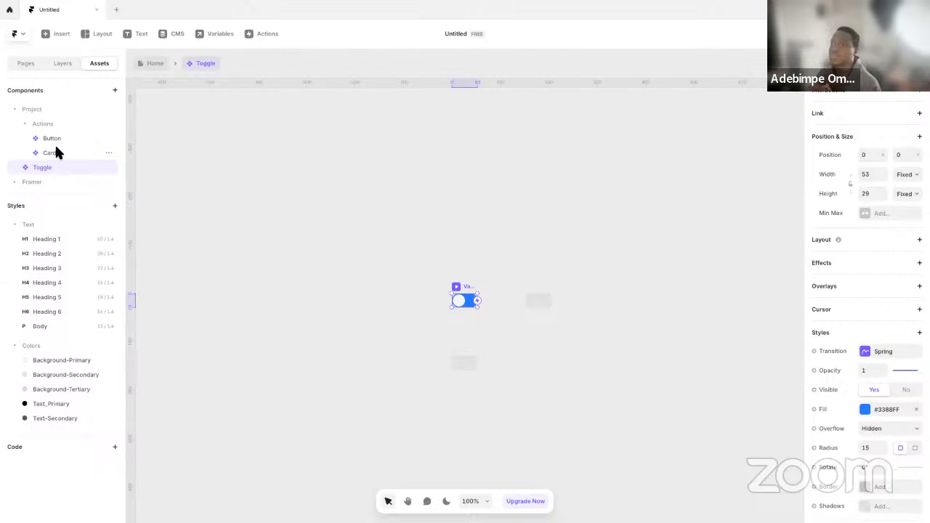
Collapse the Text and Colors style groups in the assets list and deselect the toggle
{"action": "left_click", "coordinate": [15, 225]}
{"action": "left_click", "coordinate": [16, 243]}
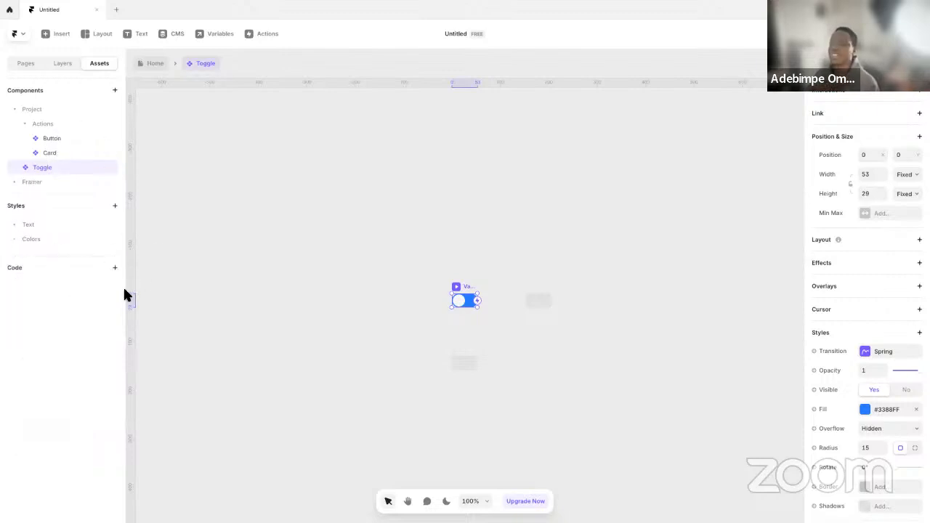
{"action": "left_click", "coordinate": [382, 248]}
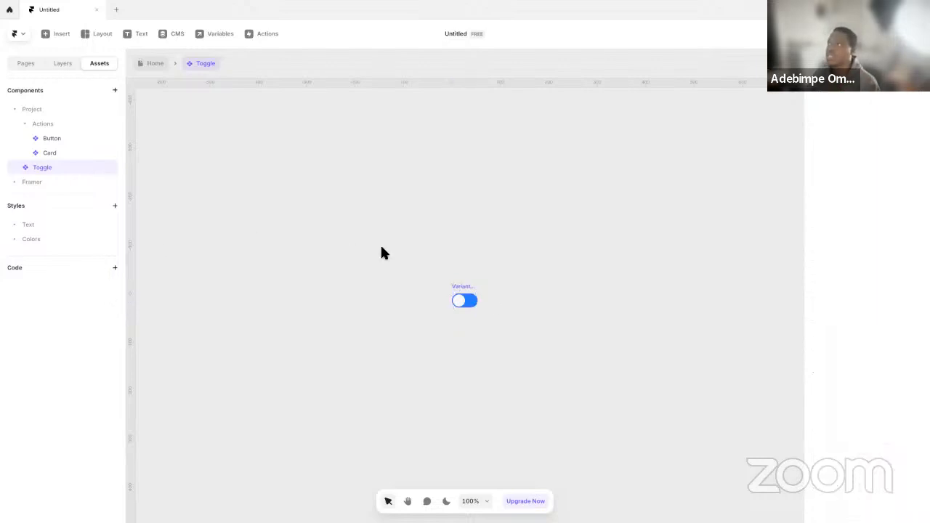
Add a Hover variant to the primary variant of the Toggle component
{"action": "left_click", "coordinate": [473, 287]}
{"action": "scroll", "coordinate": [514, 305], "scroll_direction": "down", "scroll_amount": 4}
{"action": "scroll", "coordinate": [515, 306], "scroll_direction": "up", "scroll_amount": 4}
{"action": "key", "text": "space"}
{"action": "left_click_drag", "start_coordinate": [504, 294], "coordinate": [434, 335]}
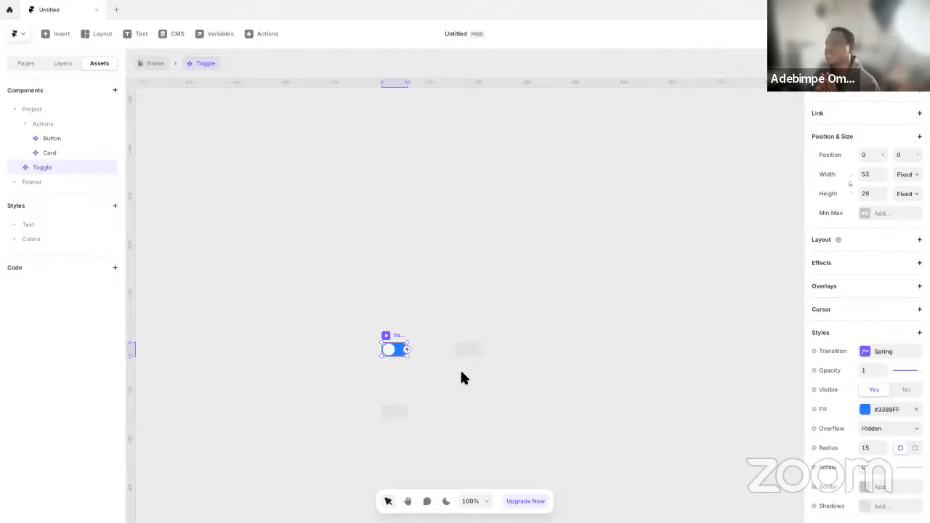
{"action": "left_click", "coordinate": [394, 413]}
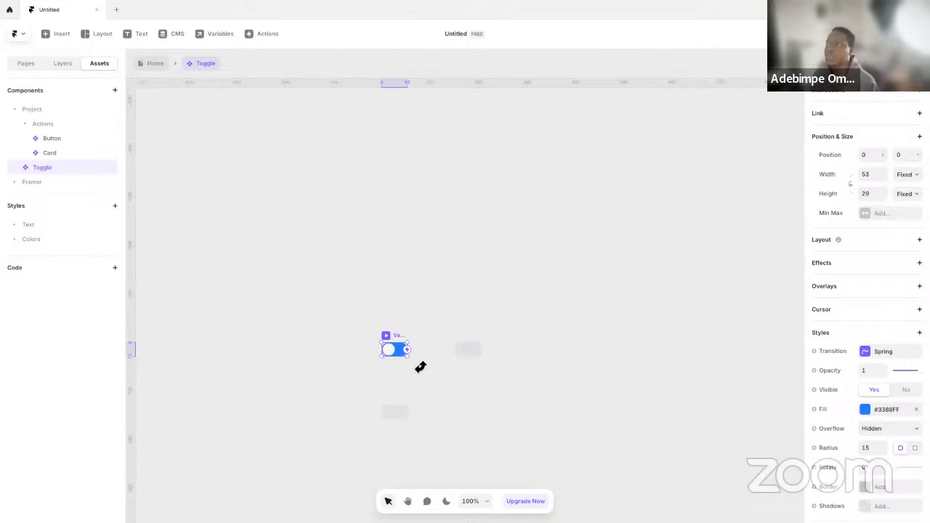
{"action": "left_click", "coordinate": [399, 413]}
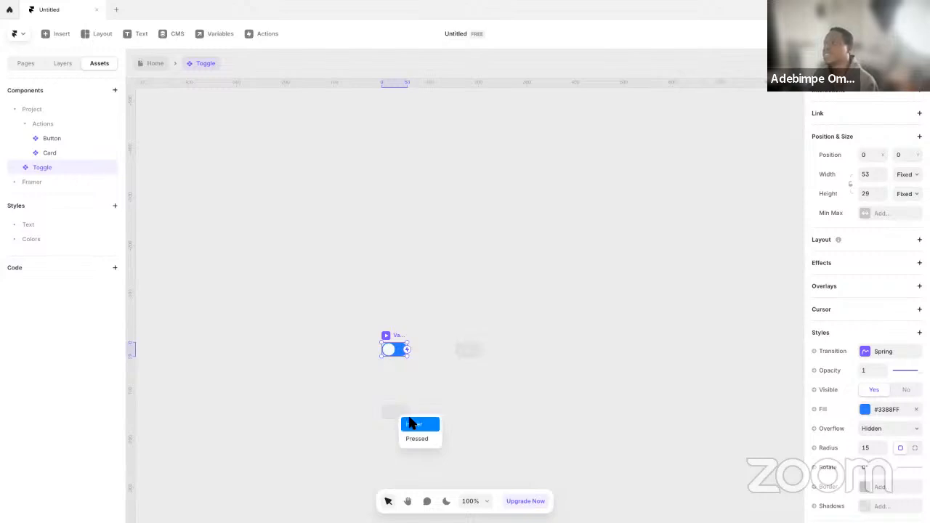
{"action": "left_click", "coordinate": [412, 425]}
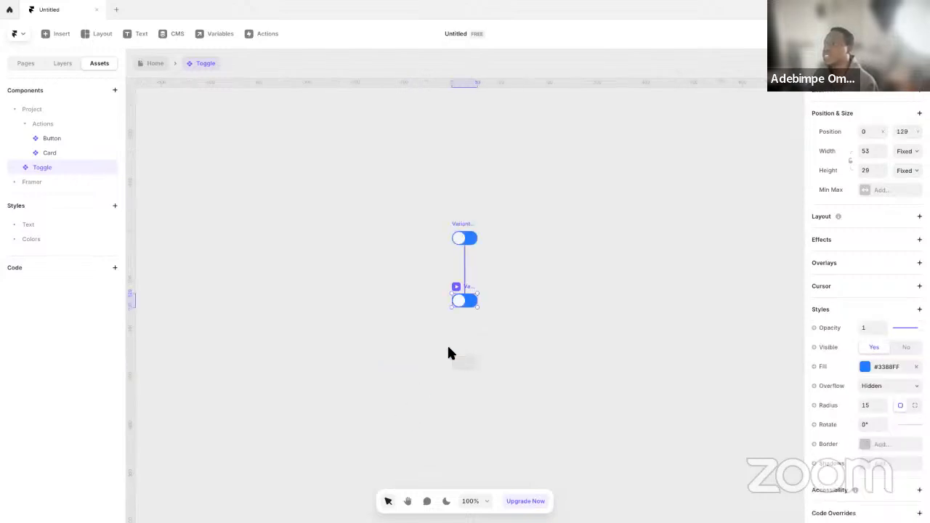
Add a second regular variant of the toggle beside the primary variant
{"action": "left_click", "coordinate": [466, 234]}
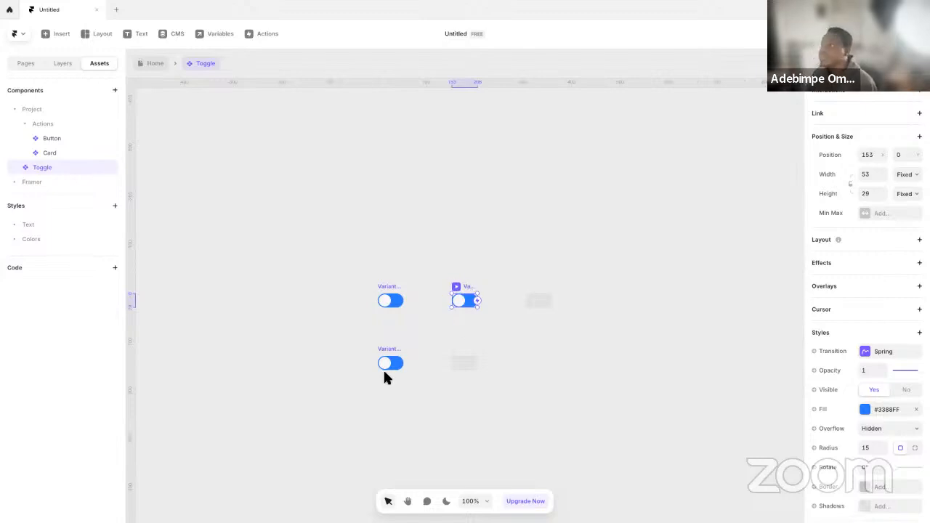
{"action": "left_click", "coordinate": [397, 351]}
{"action": "left_click", "coordinate": [467, 276]}
{"action": "left_click", "coordinate": [468, 288]}
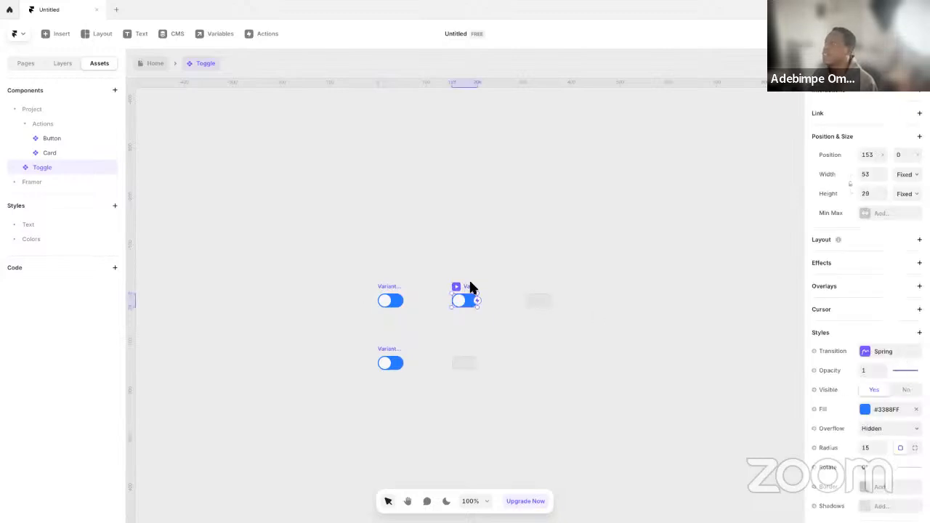
Pin the white knob in Variant 2 to the right instead of the left, with a right offset of 2
{"action": "scroll", "coordinate": [479, 284], "scroll_direction": "up", "scroll_amount": 10}
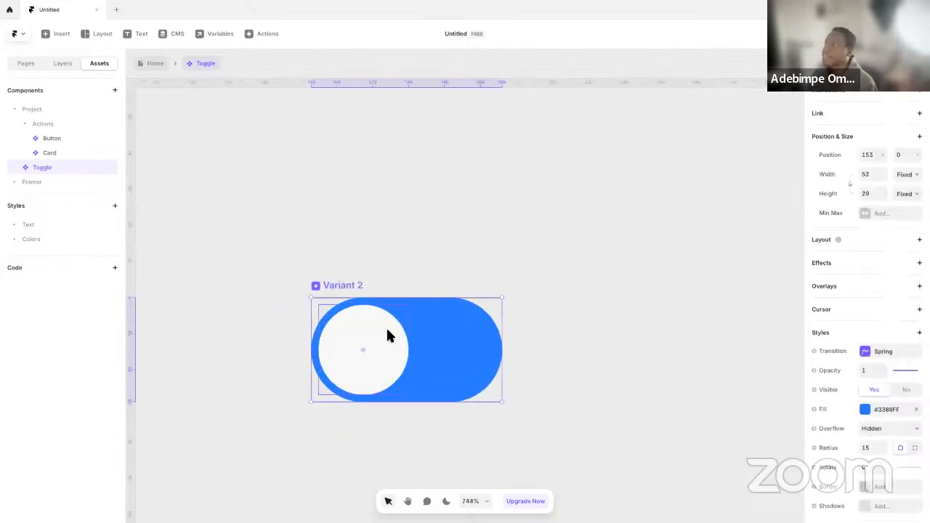
{"action": "left_click", "coordinate": [393, 327]}
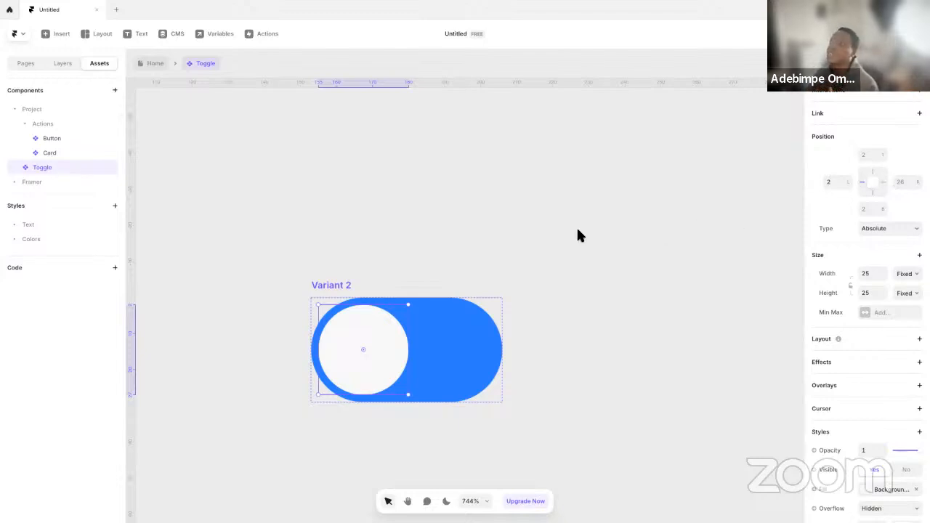
{"action": "left_click", "coordinate": [62, 64]}
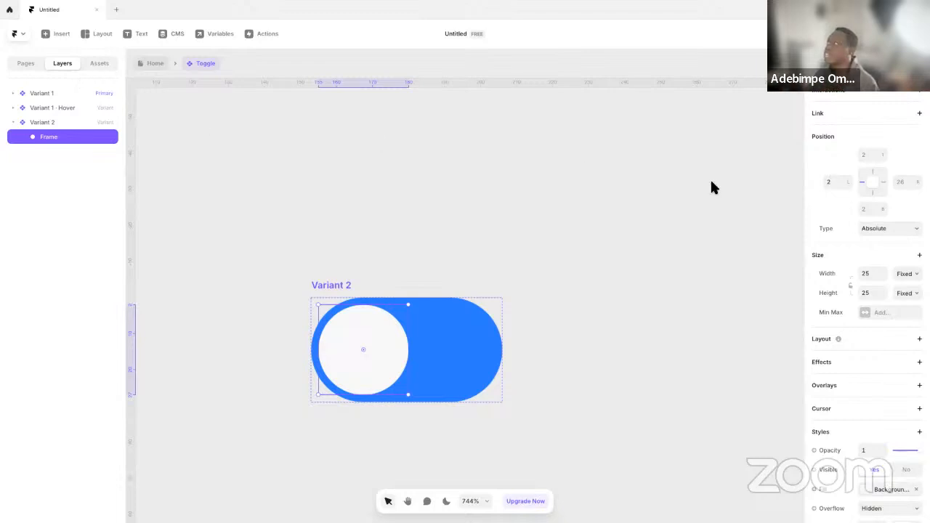
{"action": "left_click", "coordinate": [863, 184]}
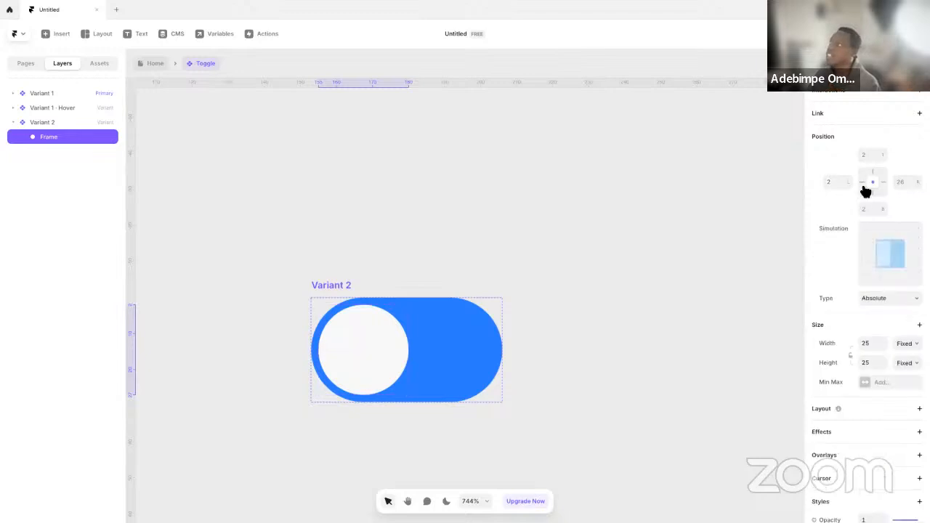
{"action": "left_click", "coordinate": [893, 184]}
{"action": "left_click", "coordinate": [903, 183]}
{"action": "type", "text": "2"}
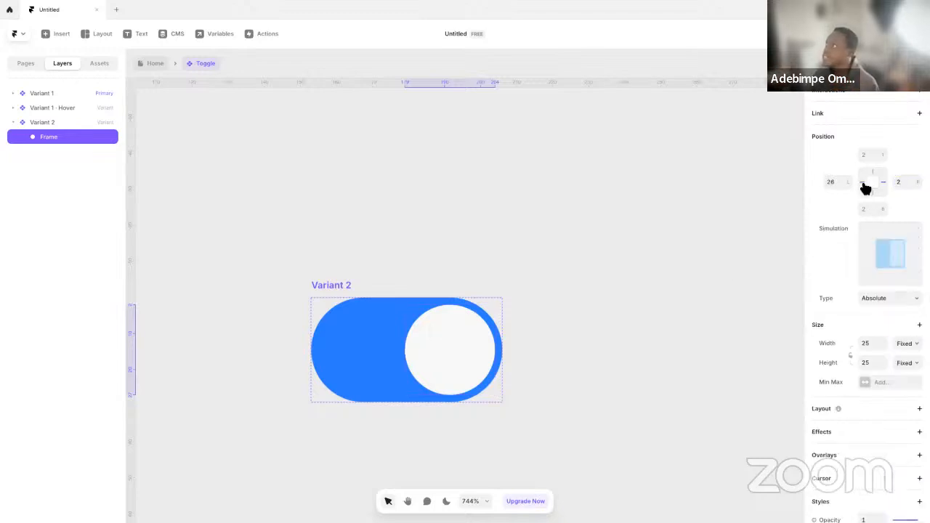
Pin the Variant 2 knob on its left side as well and try several left offsets, ending with 16
{"action": "left_click", "coordinate": [833, 182]}
{"action": "type", "text": "2"}
{"action": "key", "text": "Return"}
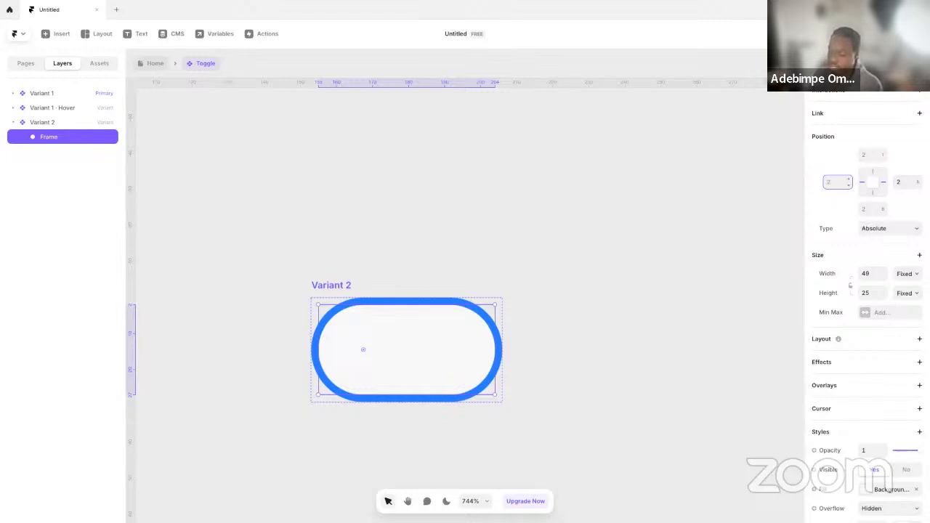
{"action": "key", "text": "Return"}
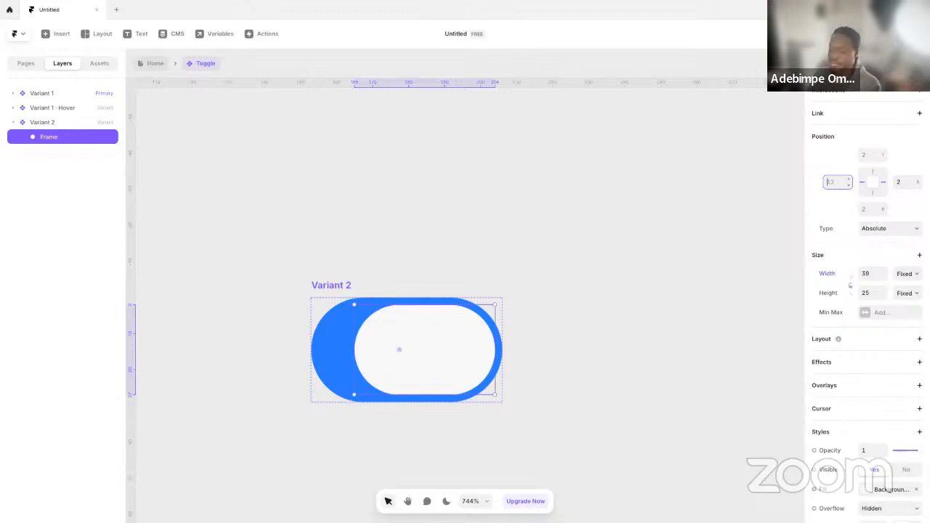
{"action": "key", "text": "Return"}
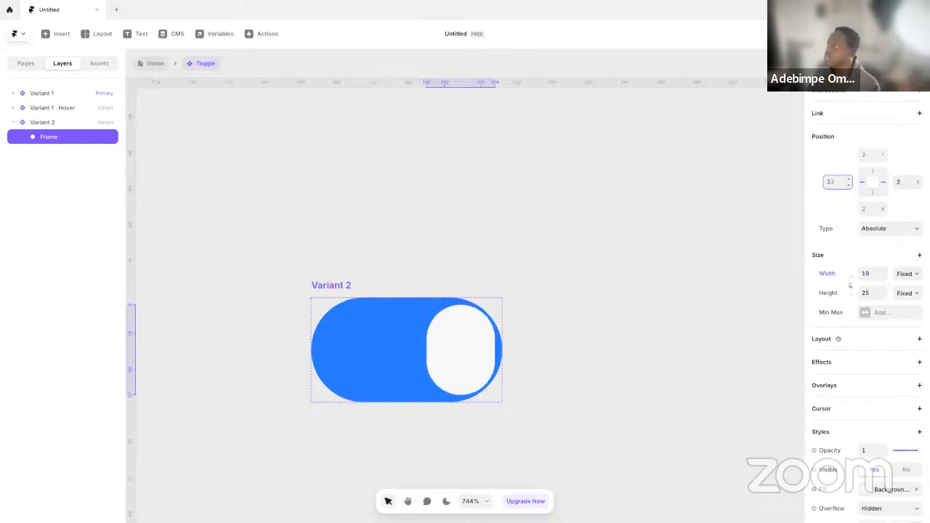
{"action": "type", "text": "16"}
{"action": "key", "text": "Return"}
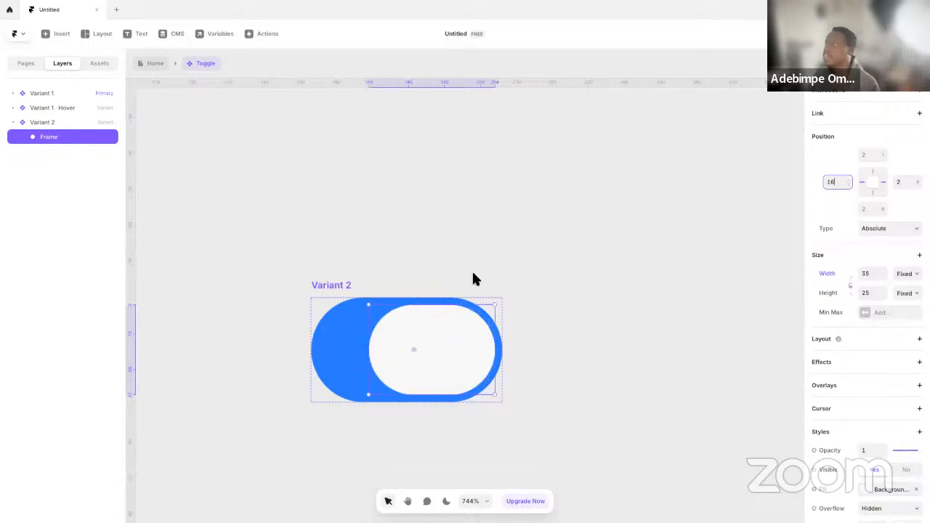
{"action": "left_click", "coordinate": [521, 268]}
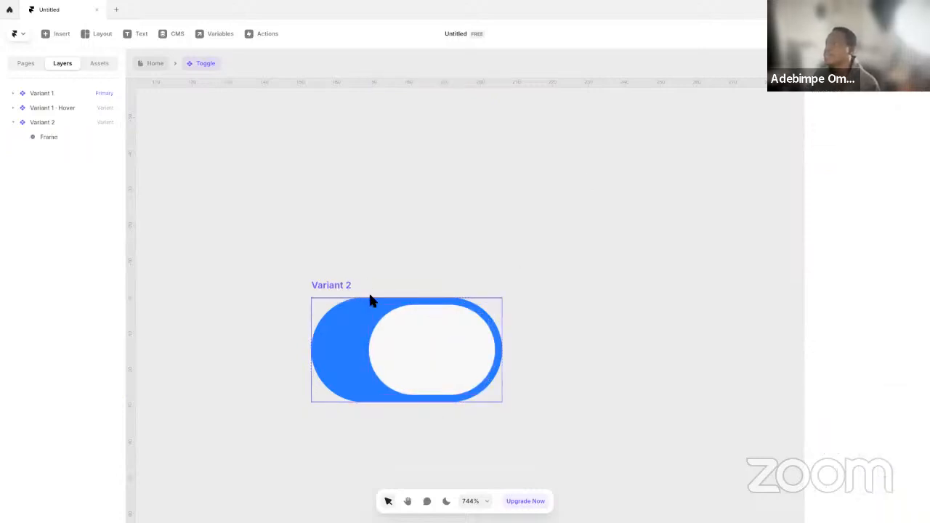
Set the Variant 2 knob's left offset to 2 and its right offset to 16
{"action": "left_click", "coordinate": [460, 330]}
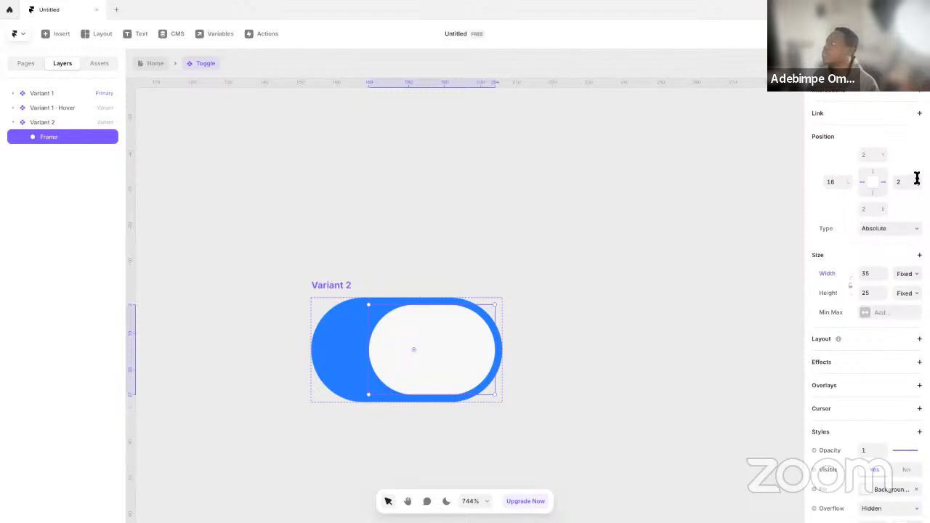
{"action": "left_click", "coordinate": [841, 182]}
{"action": "type", "text": "2"}
{"action": "left_click", "coordinate": [898, 182]}
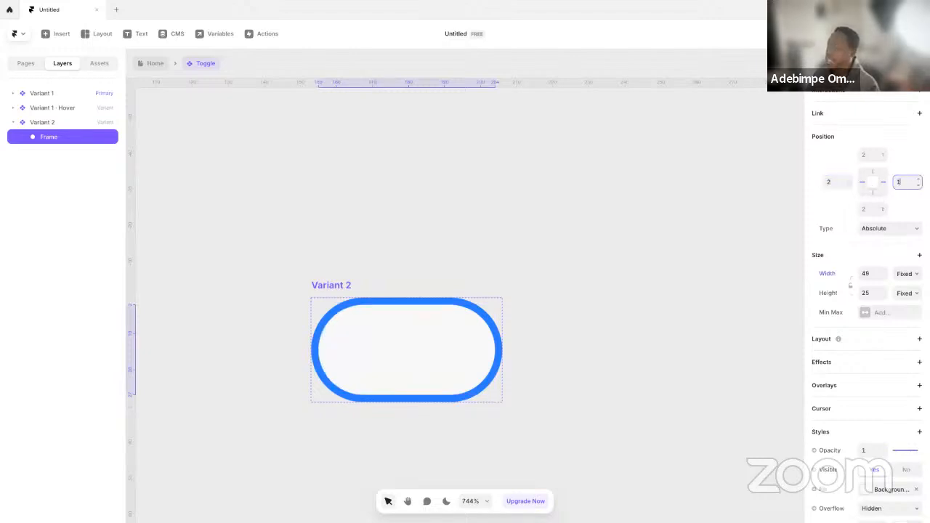
{"action": "type", "text": "16"}
{"action": "key", "text": "Return"}
{"action": "left_click", "coordinate": [604, 284]}
{"action": "scroll", "coordinate": [594, 284], "scroll_direction": "down", "scroll_amount": 3}
Duplicate Variant 2 and set the copy's knob to a right offset of 2 and a left offset of 16
{"action": "left_click", "coordinate": [442, 287]}
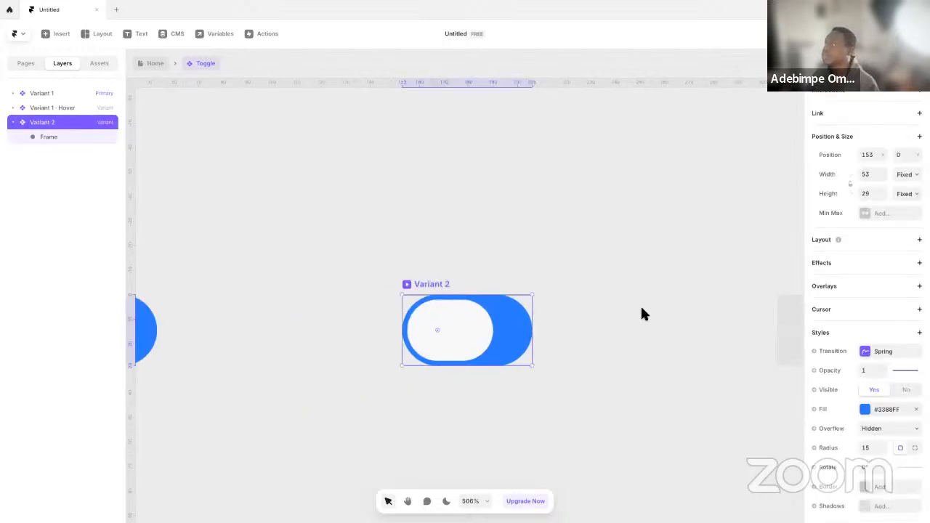
{"action": "key", "text": "ctrl+d"}
{"action": "left_click", "coordinate": [423, 336]}
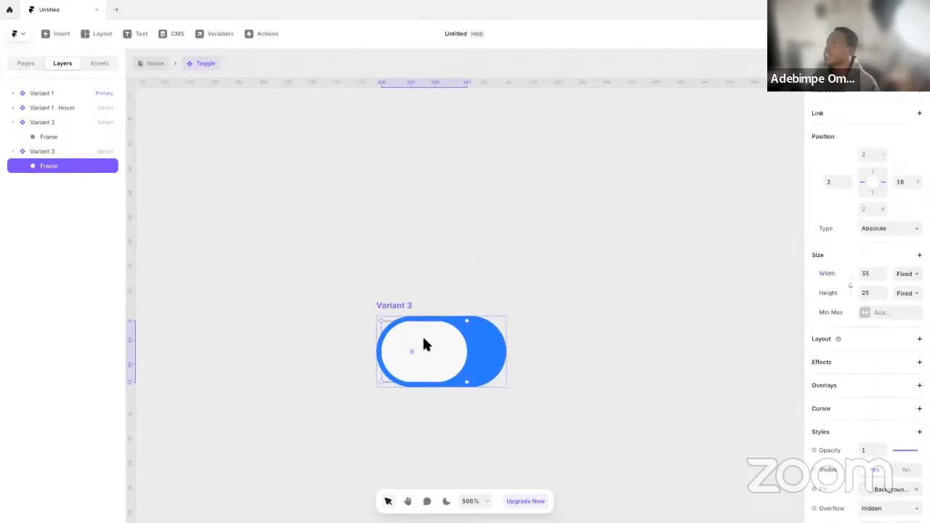
{"action": "left_click", "coordinate": [901, 182]}
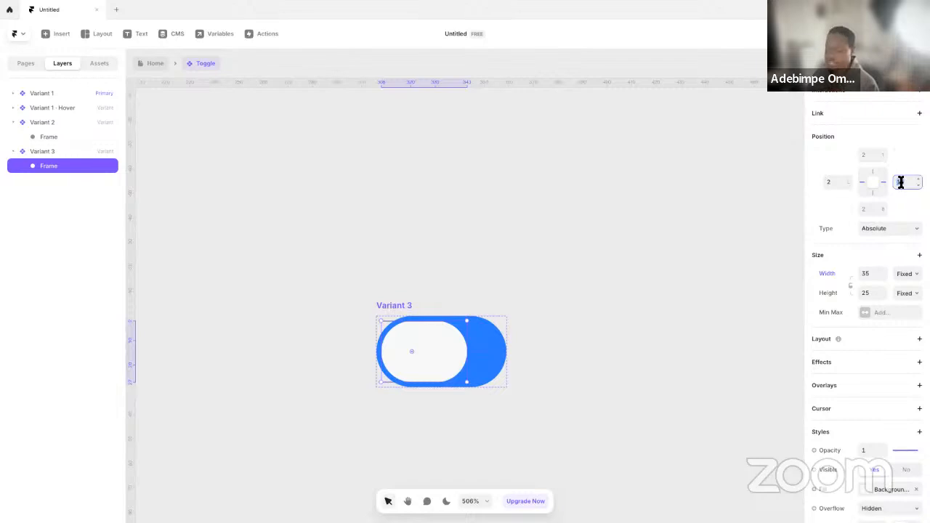
{"action": "type", "text": "2"}
{"action": "key", "text": "Return"}
{"action": "left_click", "coordinate": [830, 184]}
{"action": "type", "text": "16"}
{"action": "key", "text": "Return"}
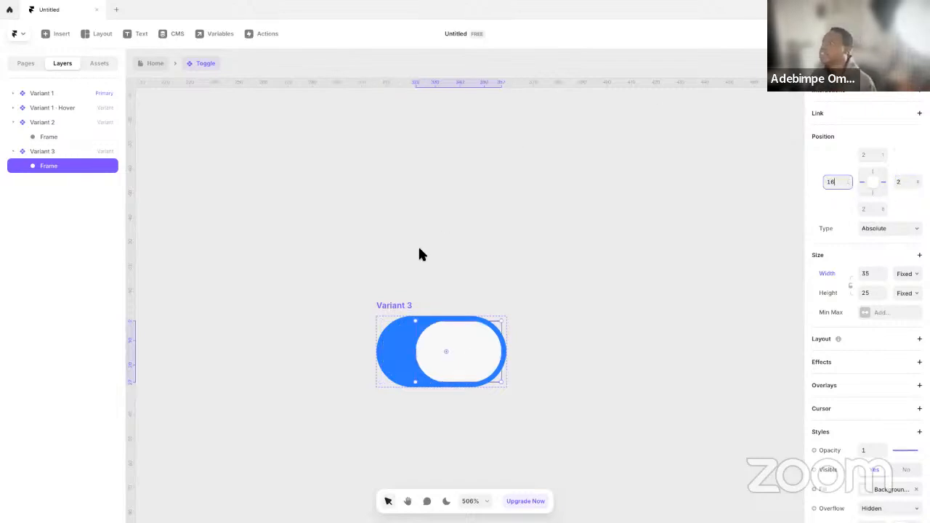
{"action": "left_click", "coordinate": [492, 283]}
{"action": "scroll", "coordinate": [459, 298], "scroll_direction": "up", "scroll_amount": 1}
{"action": "scroll", "coordinate": [463, 311], "scroll_direction": "down", "scroll_amount": 5}
Add a fourth variant based on Variant 3 and remove the left pin from its knob, keeping the right pin
{"action": "left_click", "coordinate": [432, 310]}
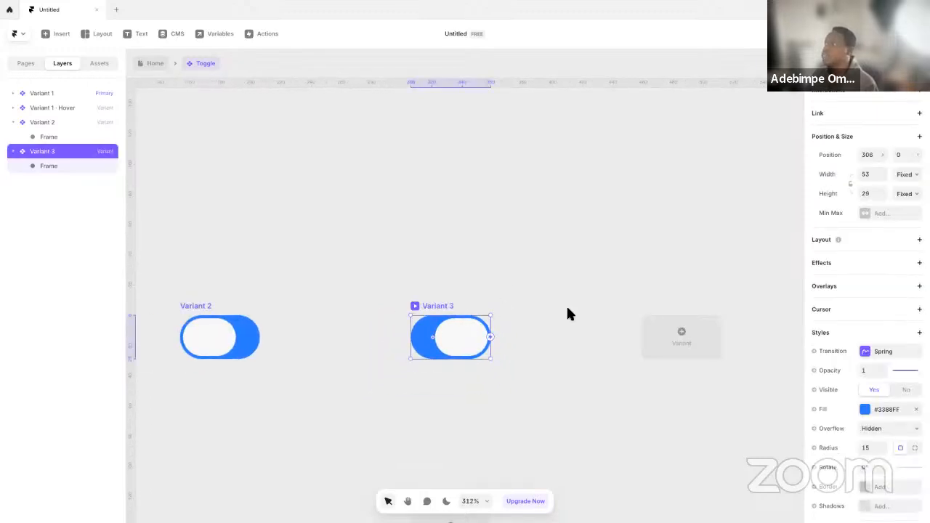
{"action": "left_click", "coordinate": [691, 331]}
{"action": "left_click", "coordinate": [488, 294]}
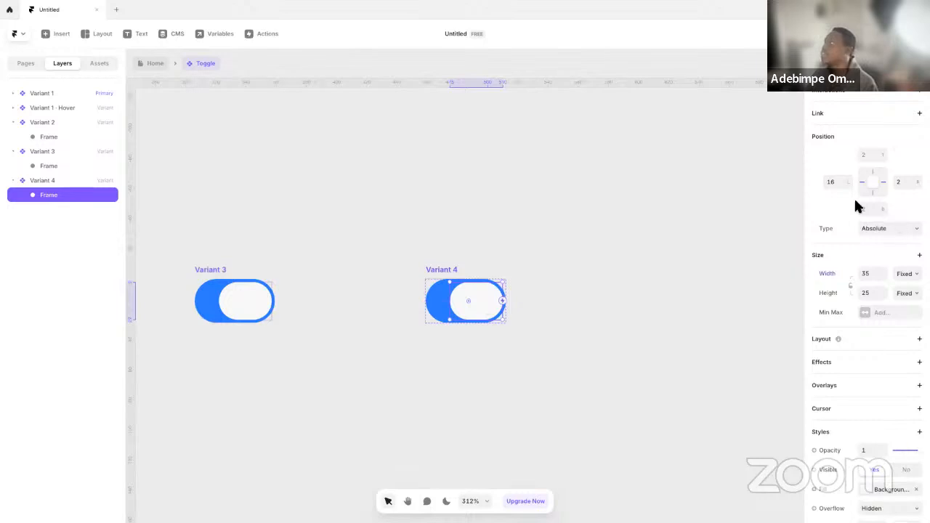
{"action": "left_click", "coordinate": [834, 182]}
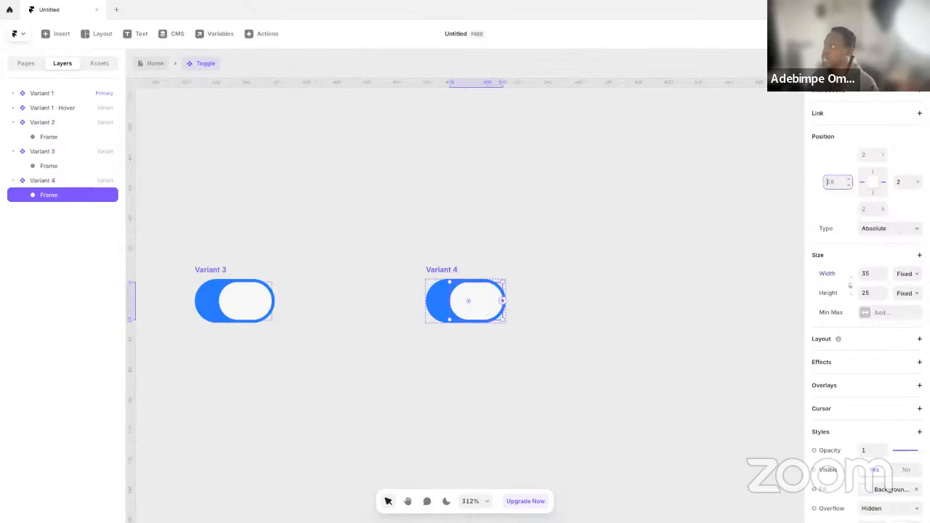
{"action": "type", "text": "0"}
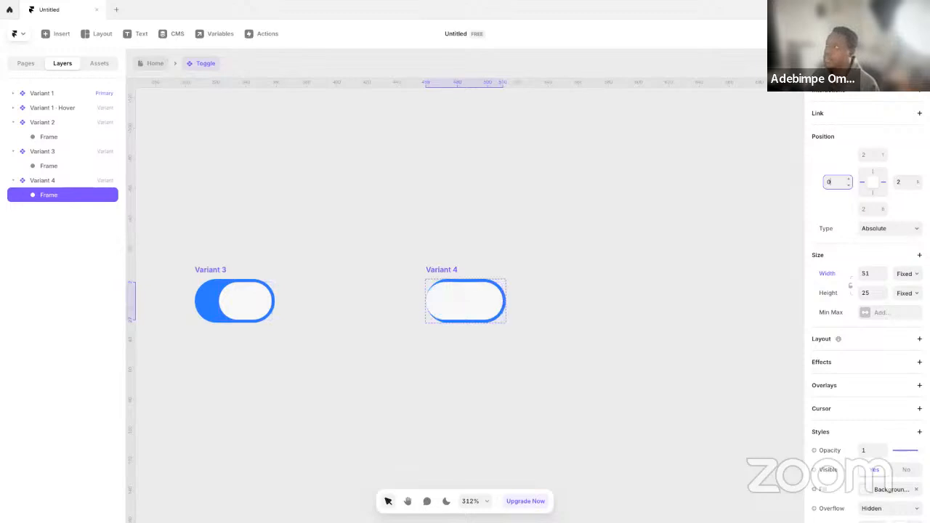
{"action": "left_click", "coordinate": [862, 183]}
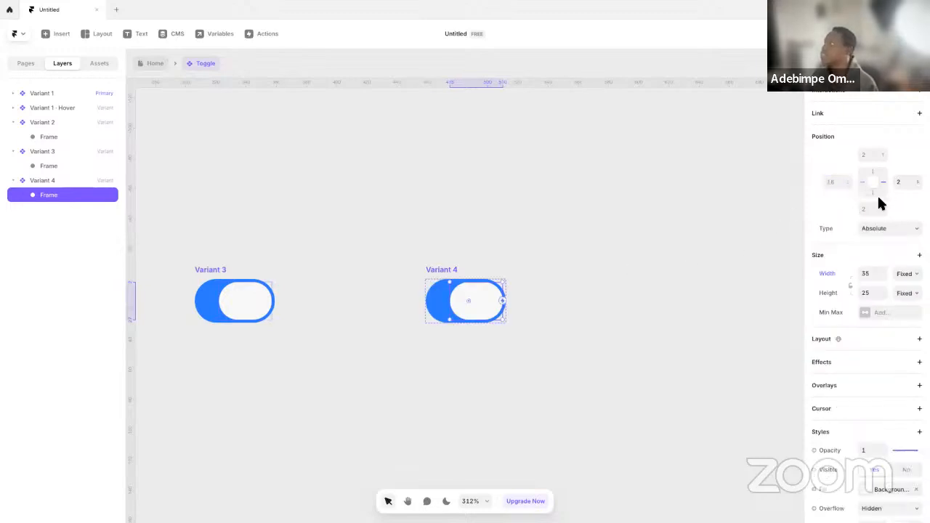
{"action": "left_click", "coordinate": [520, 274]}
Check the Variant 1 knob's size and set the Variant 4 knob's width to 25
{"action": "scroll", "coordinate": [225, 339], "scroll_direction": "left", "scroll_amount": 10}
{"action": "left_click_drag", "start_coordinate": [466, 328], "coordinate": [752, 341]}
{"action": "left_click", "coordinate": [372, 320]}
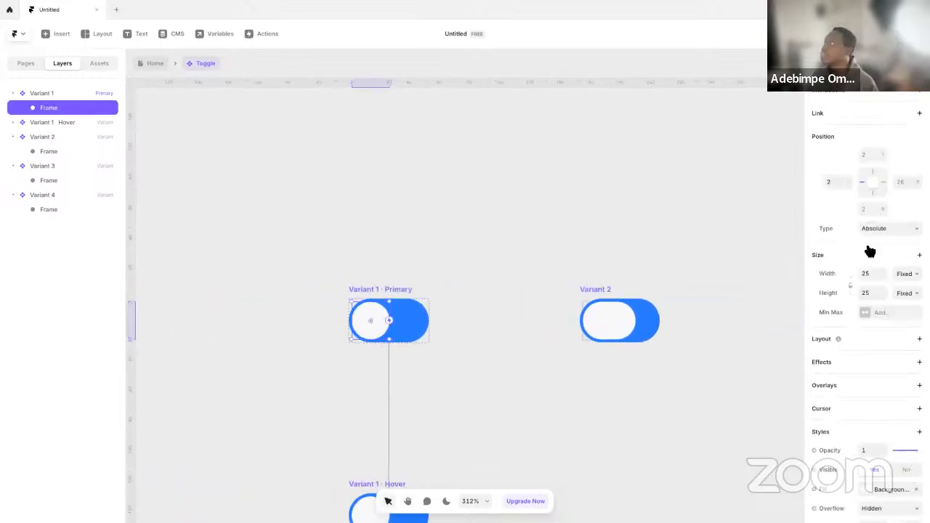
{"action": "left_click", "coordinate": [647, 356]}
{"action": "left_click_drag", "start_coordinate": [557, 356], "coordinate": [476, 333]}
{"action": "left_click", "coordinate": [545, 301]}
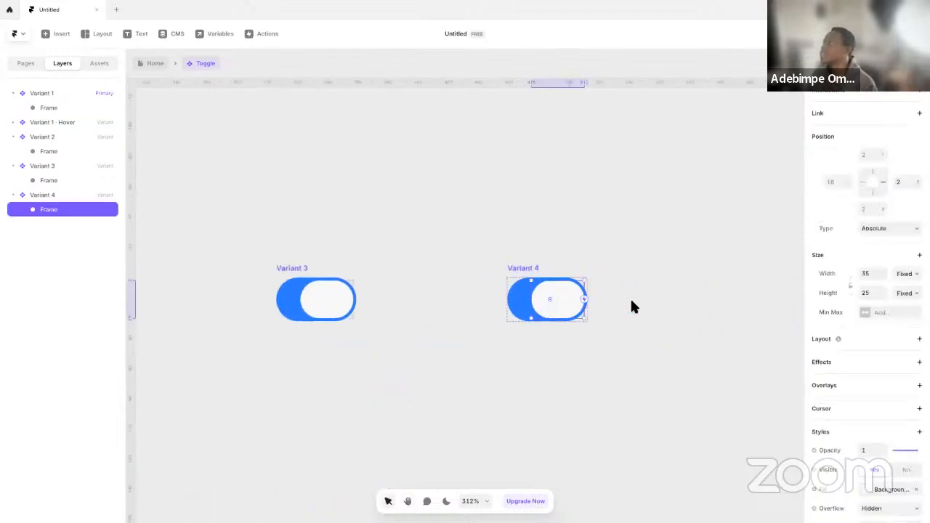
{"action": "double_click", "coordinate": [864, 272]}
{"action": "type", "text": "25"}
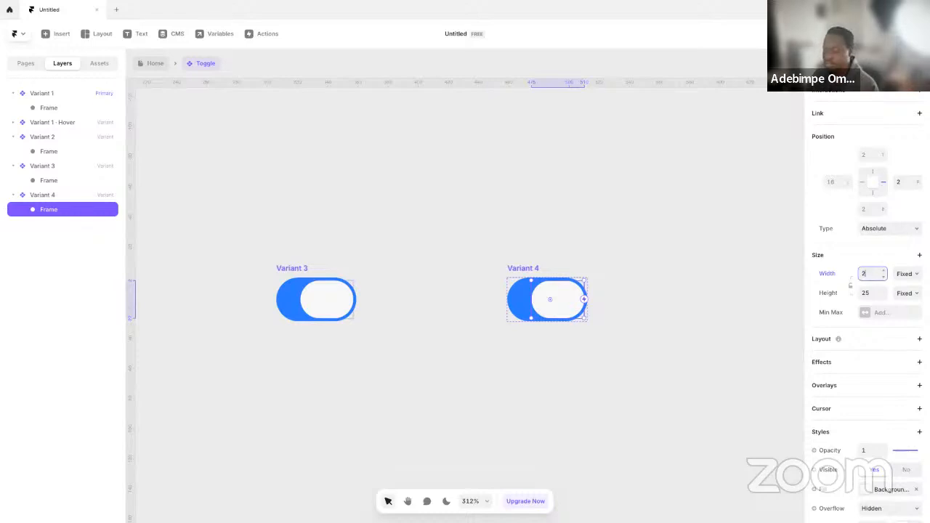
{"action": "key", "text": "Return"}
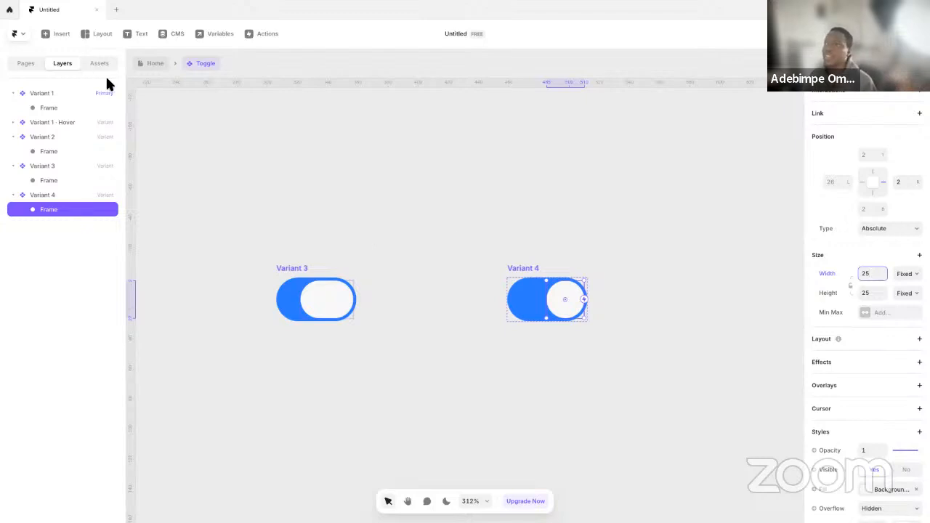
Compare the knob's width and position across all the Toggle variants, from Variant 1 to Variant 4
{"action": "left_click_drag", "start_coordinate": [352, 171], "coordinate": [693, 194]}
{"action": "left_click_drag", "start_coordinate": [407, 197], "coordinate": [560, 192]}
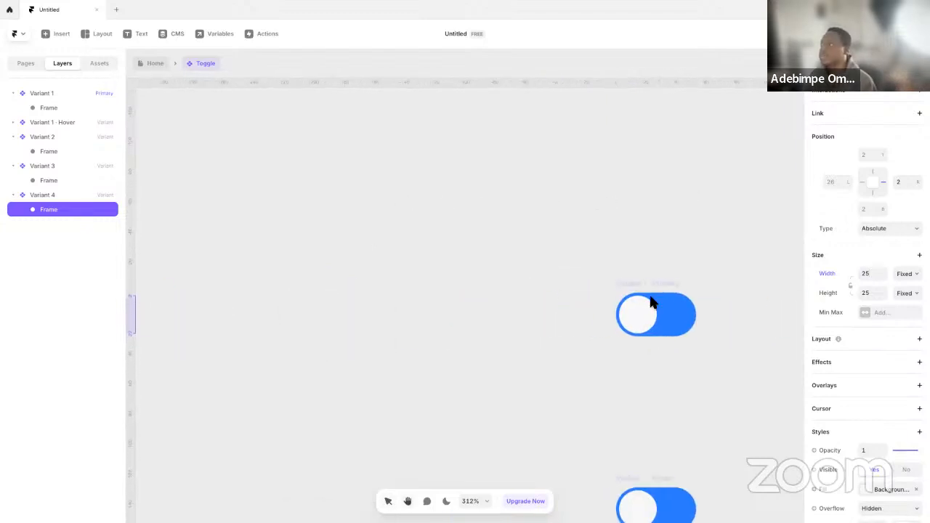
{"action": "left_click", "coordinate": [647, 299]}
{"action": "left_click_drag", "start_coordinate": [695, 265], "coordinate": [385, 270]}
{"action": "left_click_drag", "start_coordinate": [734, 289], "coordinate": [368, 273]}
{"action": "left_click_drag", "start_coordinate": [545, 278], "coordinate": [487, 281]}
{"action": "left_click", "coordinate": [383, 299]}
{"action": "left_click", "coordinate": [640, 314]}
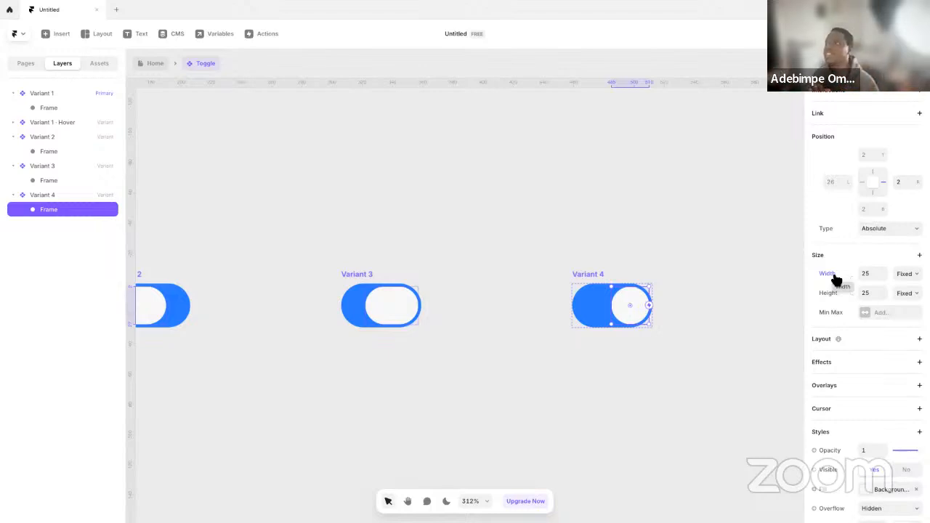
{"action": "left_click", "coordinate": [460, 271]}
{"action": "key", "text": "space"}
{"action": "left_click_drag", "start_coordinate": [367, 237], "coordinate": [824, 201]}
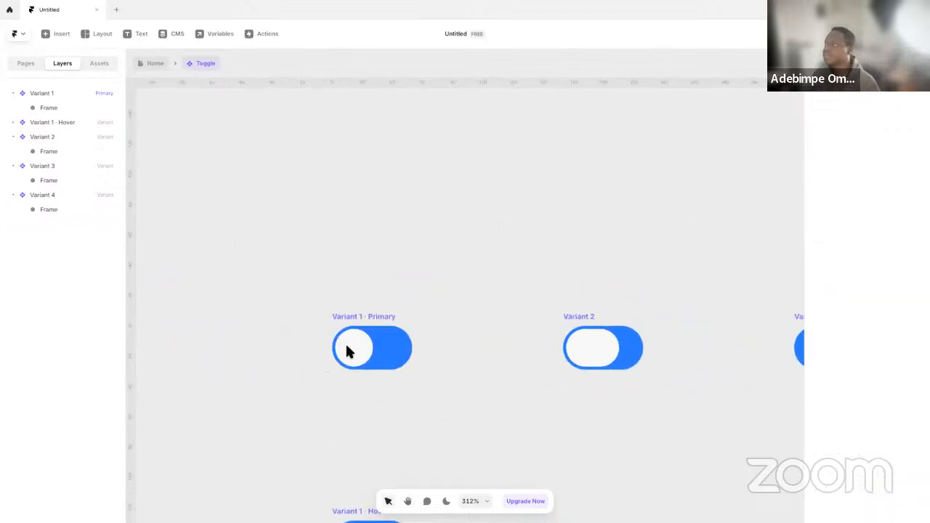
Connect Variant 1 to Variant 2 with a Click interaction
{"action": "left_click", "coordinate": [375, 322]}
{"action": "left_click_drag", "start_coordinate": [500, 450], "coordinate": [461, 380]}
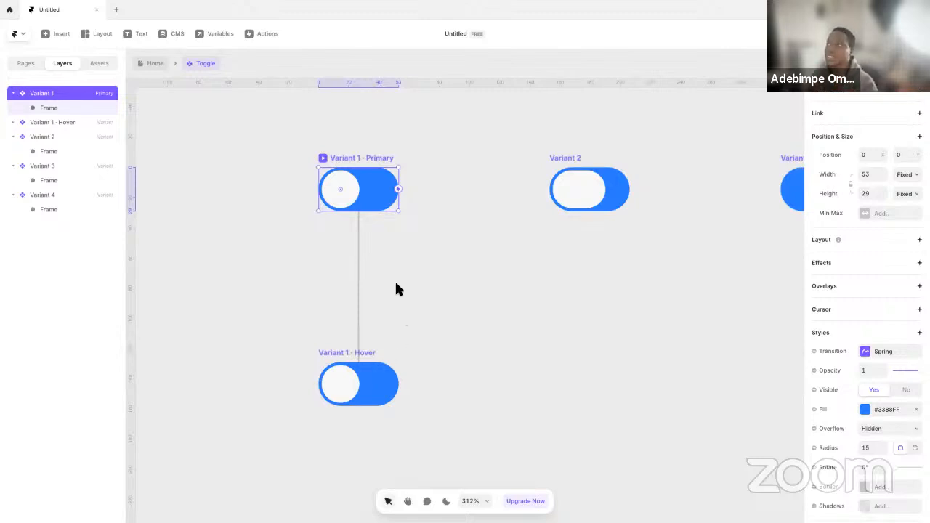
{"action": "left_click_drag", "start_coordinate": [402, 192], "coordinate": [591, 178]}
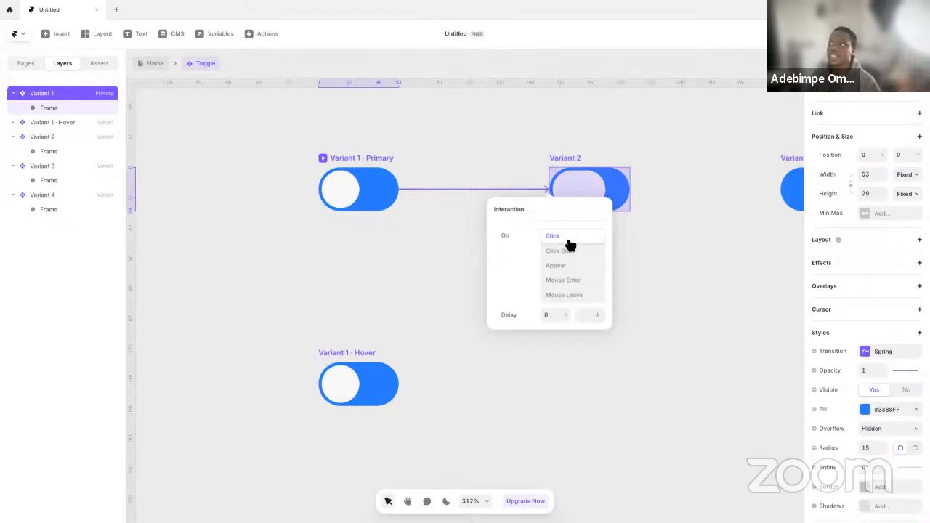
{"action": "left_click", "coordinate": [581, 150]}
Connect Variant 2 to Variant 3 with an interaction that triggers on Appear
{"action": "left_click", "coordinate": [583, 157]}
{"action": "key", "text": "space"}
{"action": "mouse_move", "coordinate": [626, 230]}
{"action": "left_mouse_down"}
{"action": "mouse_move", "coordinate": [550, 253]}
{"action": "mouse_move", "coordinate": [460, 222]}
{"action": "mouse_move", "coordinate": [606, 223]}
{"action": "mouse_move", "coordinate": [622, 231]}
{"action": "left_mouse_up"}
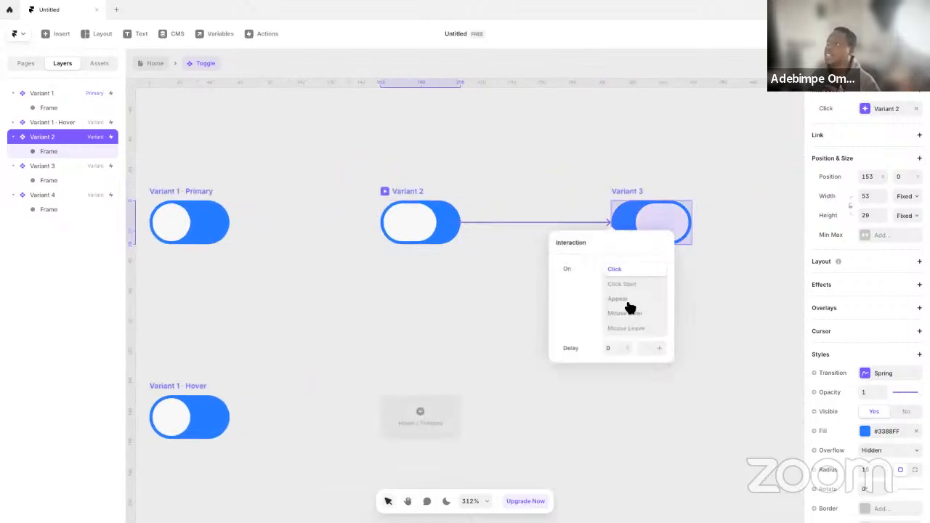
{"action": "left_click", "coordinate": [620, 299]}
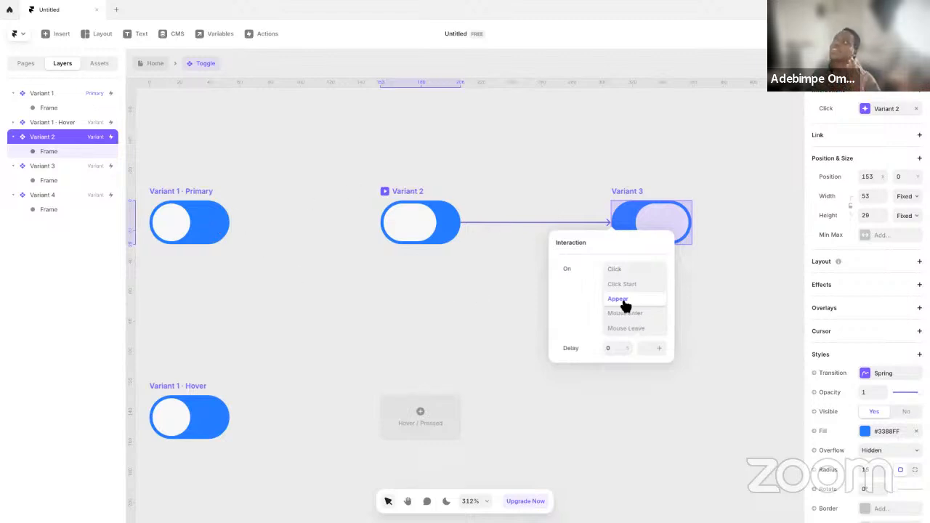
{"action": "left_click", "coordinate": [732, 322]}
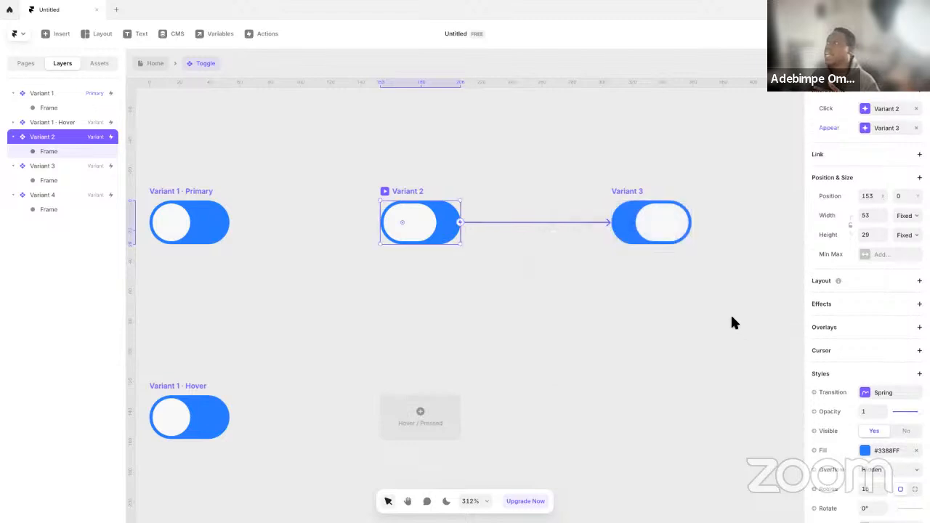
Connect Variant 3 to Variant 4 with an interaction that triggers on Appear
{"action": "left_click", "coordinate": [331, 230]}
{"action": "left_click_drag", "start_coordinate": [381, 265], "coordinate": [546, 274]}
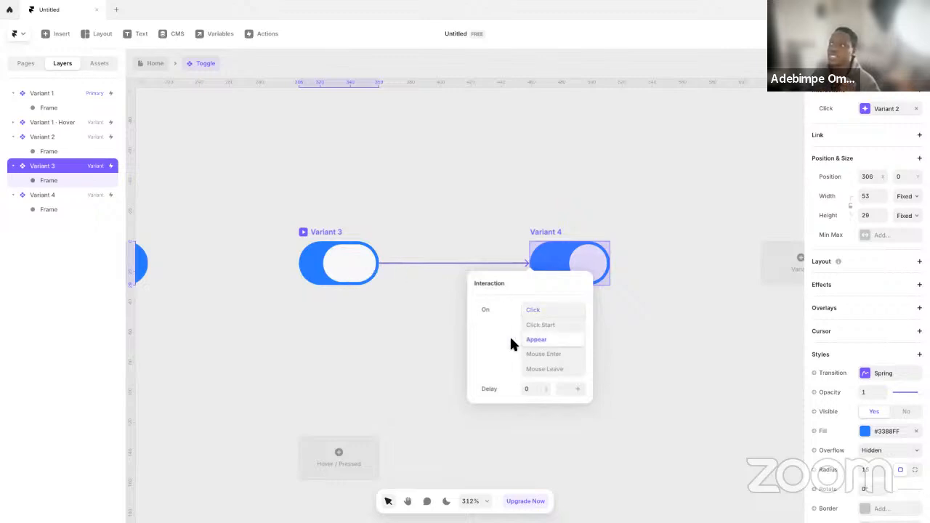
{"action": "left_click", "coordinate": [327, 354]}
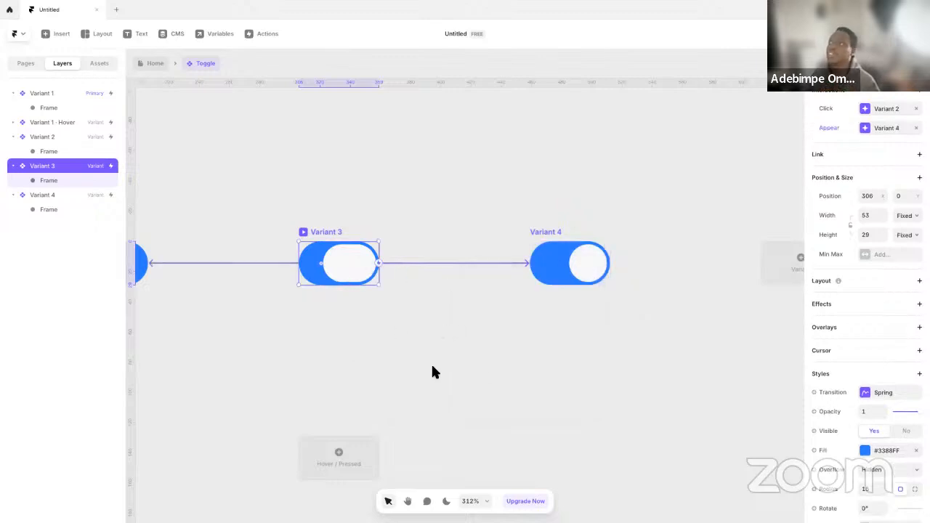
Preview the Toggle starting from Variant 1, switch it to test the knob animation, and return to the canvas
{"action": "scroll", "coordinate": [472, 356], "scroll_direction": "down", "scroll_amount": 3}
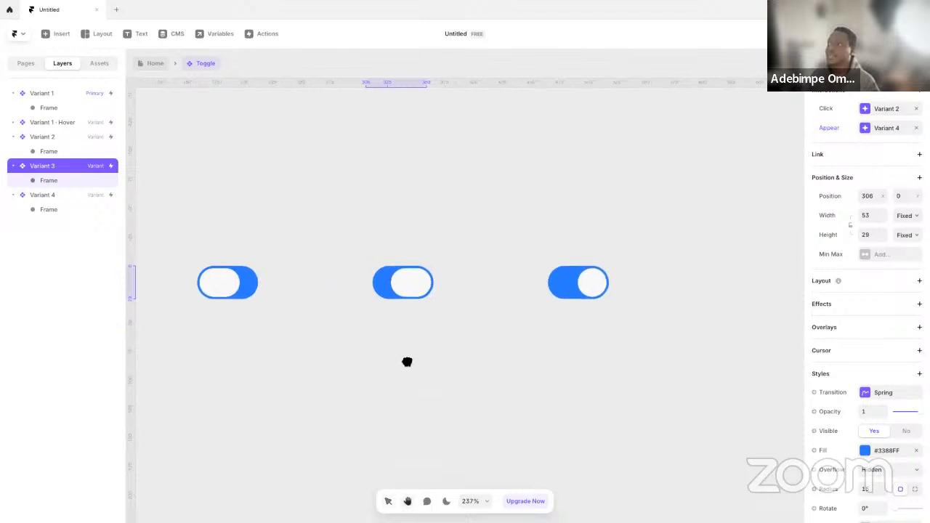
{"action": "scroll", "coordinate": [500, 357], "scroll_direction": "left", "scroll_amount": 5}
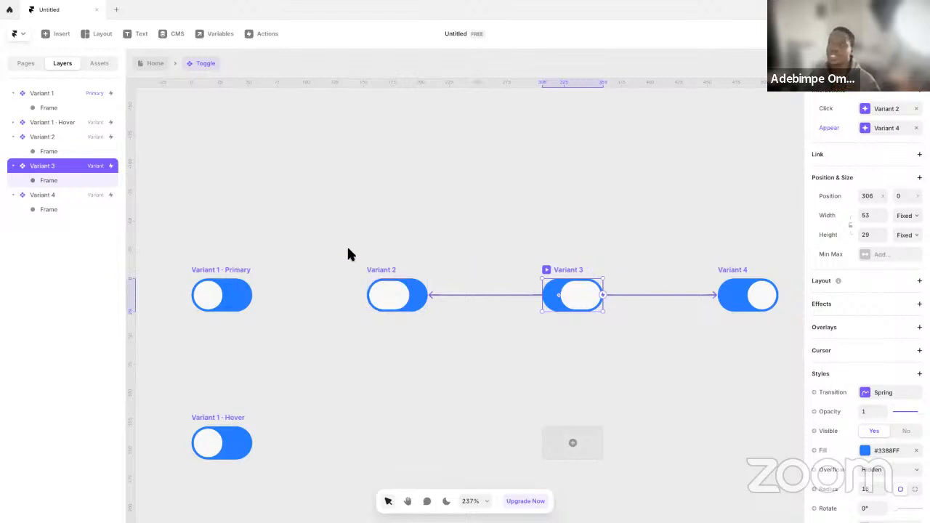
{"action": "left_click", "coordinate": [218, 270]}
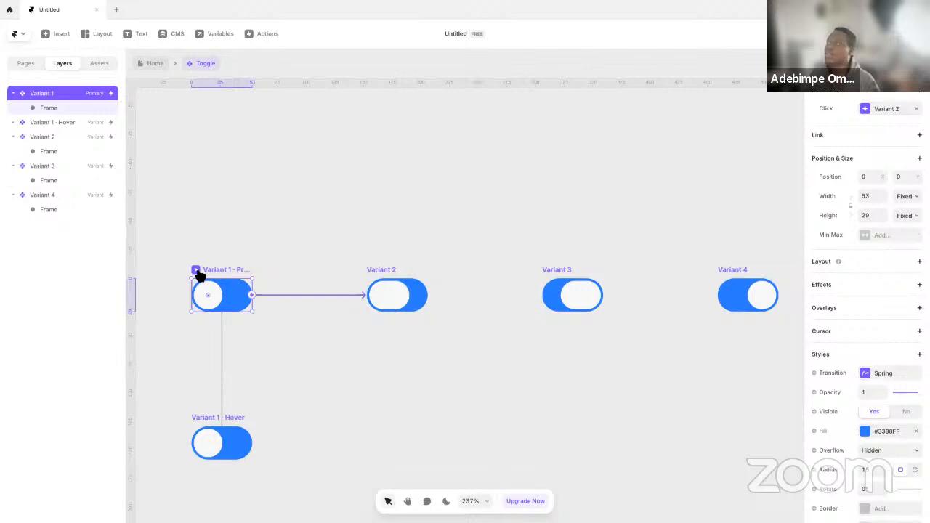
{"action": "left_click", "coordinate": [196, 271]}
{"action": "left_click", "coordinate": [470, 291]}
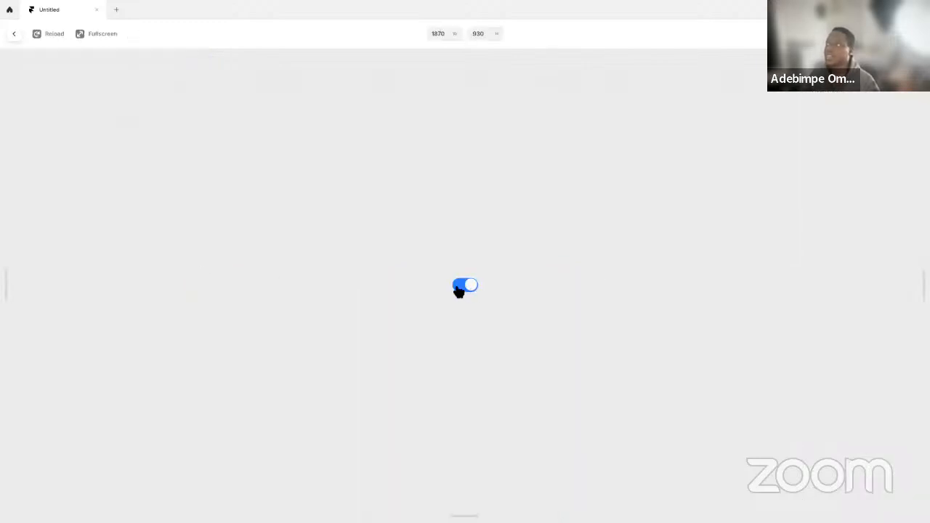
{"action": "key", "text": "Escape"}
{"action": "left_click", "coordinate": [469, 266]}
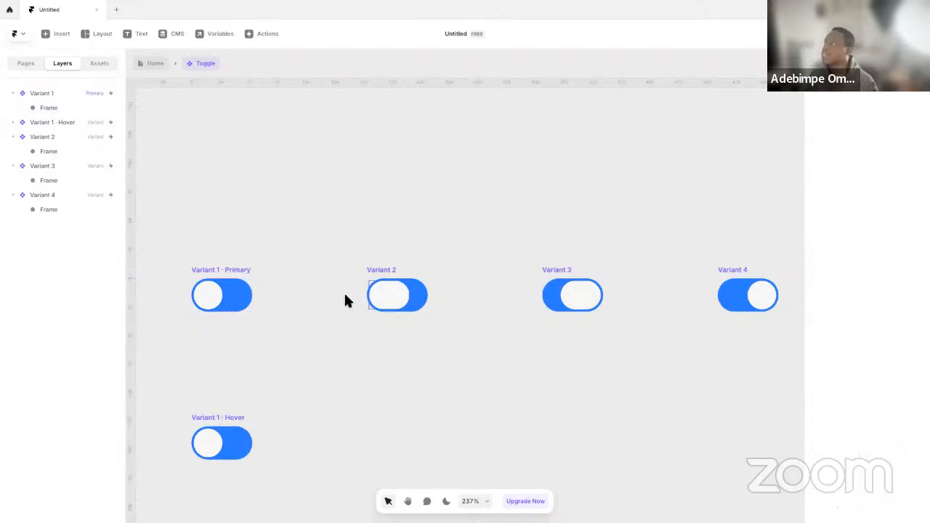
Review the interactions of Variants 1 and 2 and open Variant 2's transition settings
{"action": "left_click", "coordinate": [214, 271]}
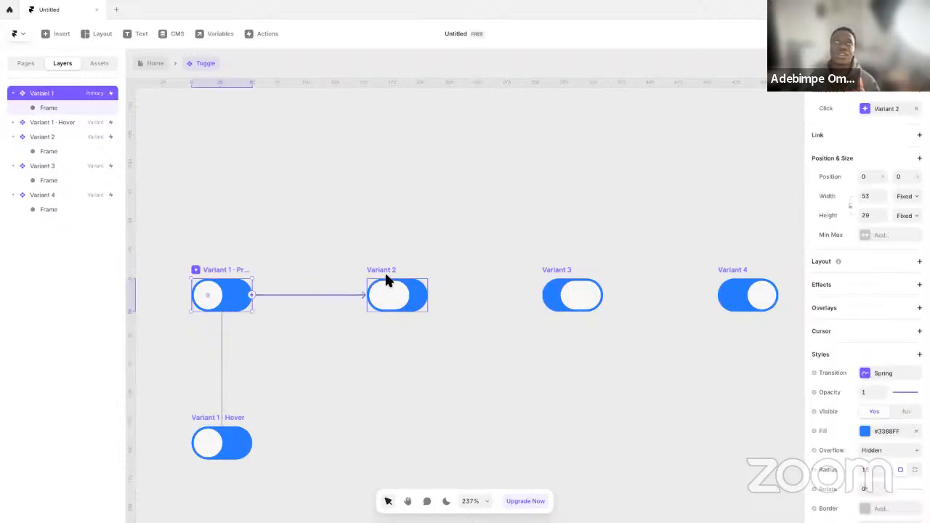
{"action": "left_click", "coordinate": [386, 280]}
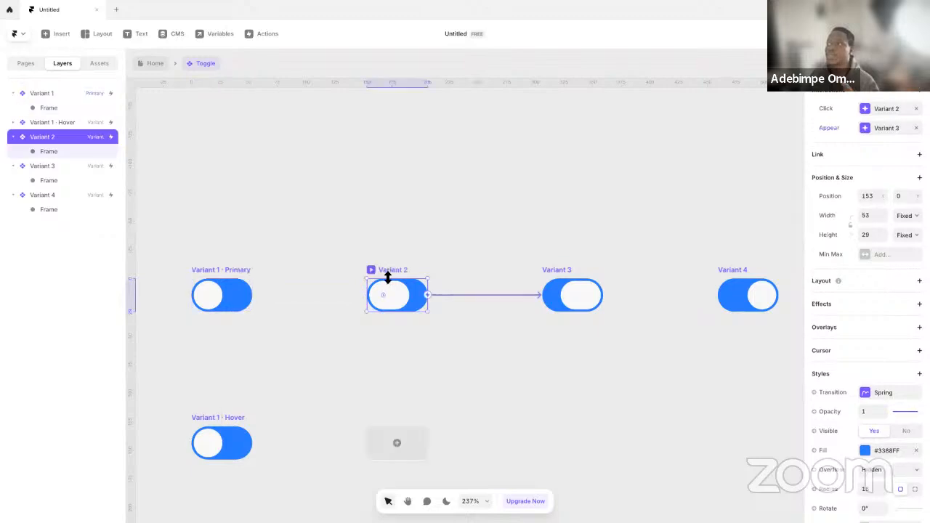
{"action": "left_click", "coordinate": [866, 391]}
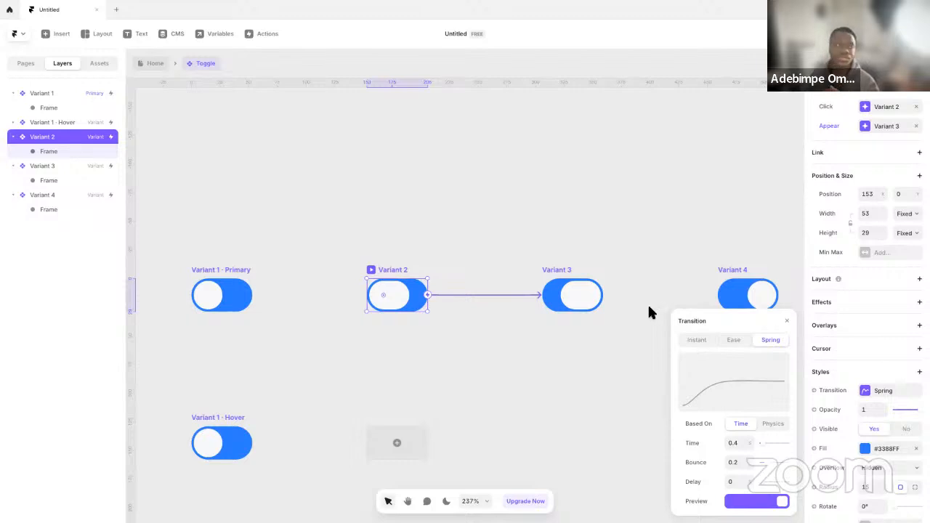
Delete Variants 2 and 3 and move Variant 4 beside Variant 1
{"action": "left_click", "coordinate": [372, 254]}
{"action": "left_click_drag", "start_coordinate": [371, 253], "coordinate": [622, 358]}
{"action": "key", "text": "Delete"}
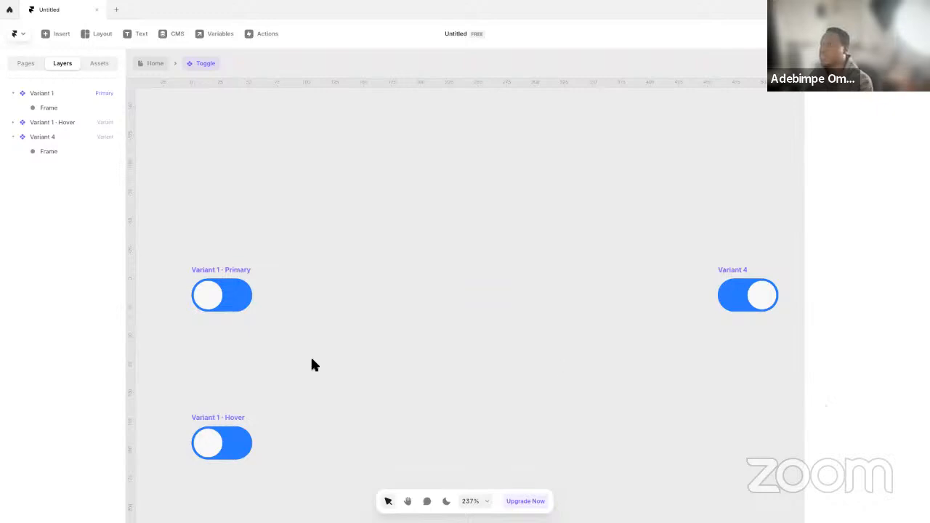
{"action": "left_click_drag", "start_coordinate": [729, 271], "coordinate": [351, 291]}
Keep Variant 4's Spring transition based on Time and set its time to 0.8
{"action": "left_click", "coordinate": [211, 272]}
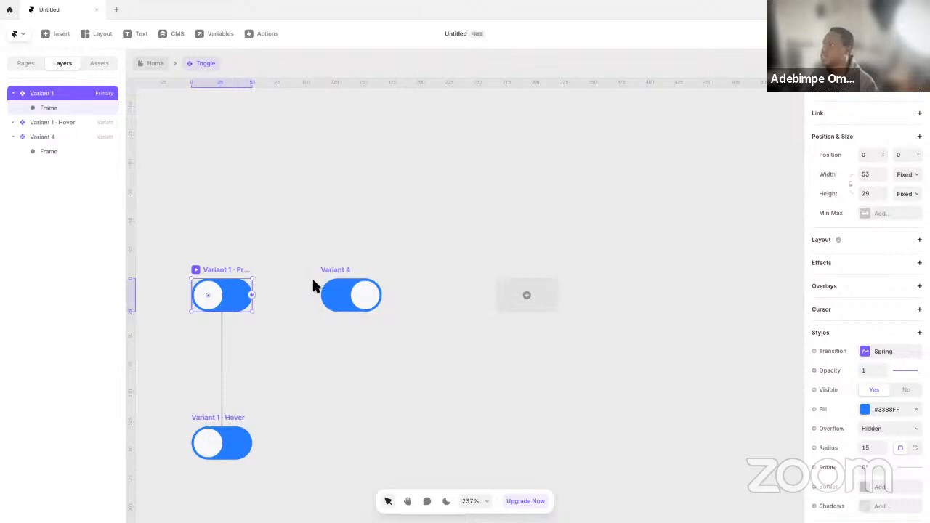
{"action": "left_click", "coordinate": [345, 273]}
{"action": "left_click", "coordinate": [869, 373]}
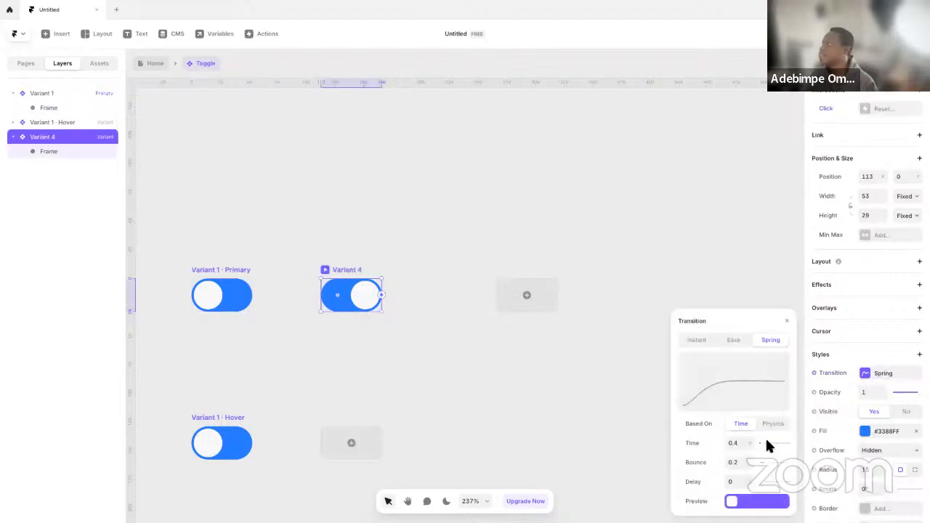
{"action": "left_click", "coordinate": [771, 425]}
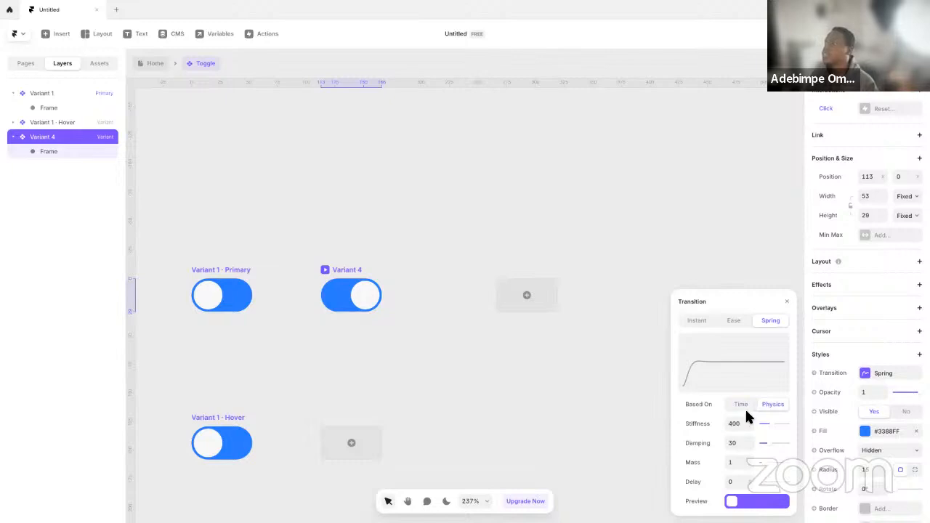
{"action": "left_click", "coordinate": [743, 406]}
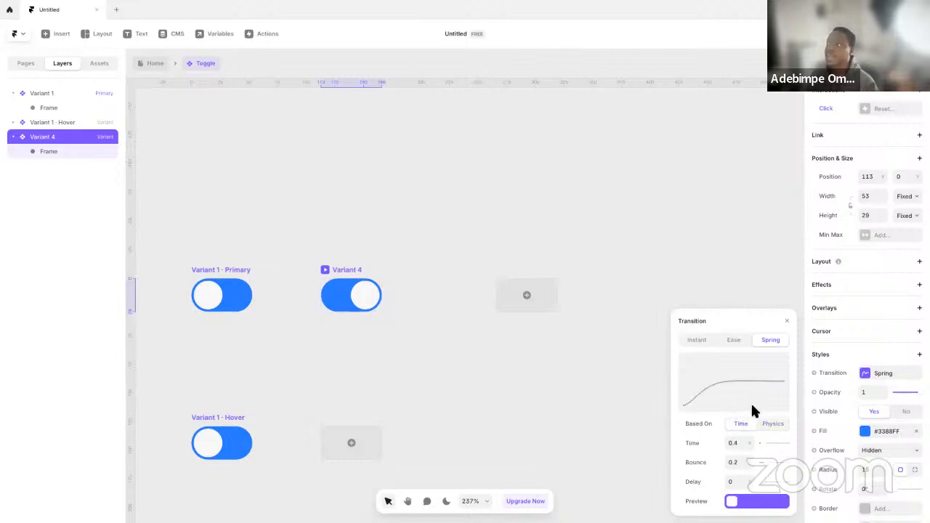
{"action": "left_click", "coordinate": [737, 443]}
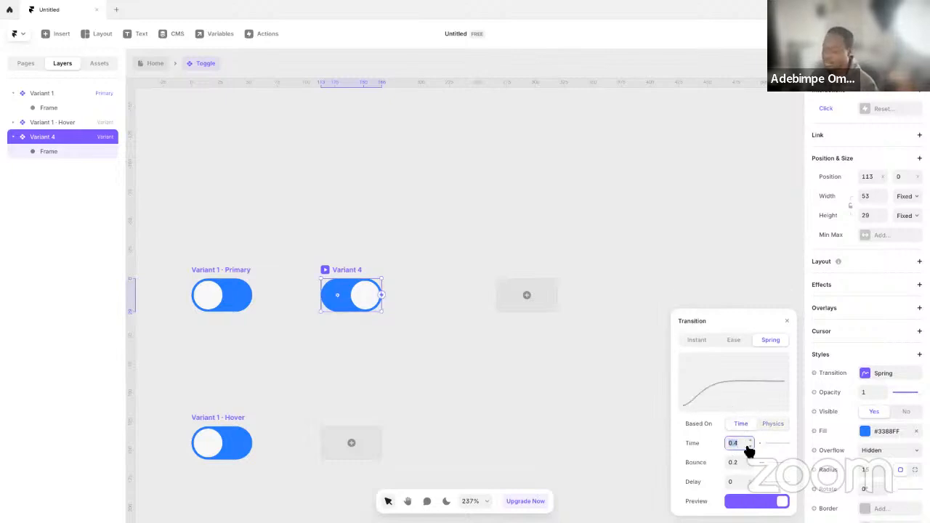
{"action": "left_click", "coordinate": [738, 444]}
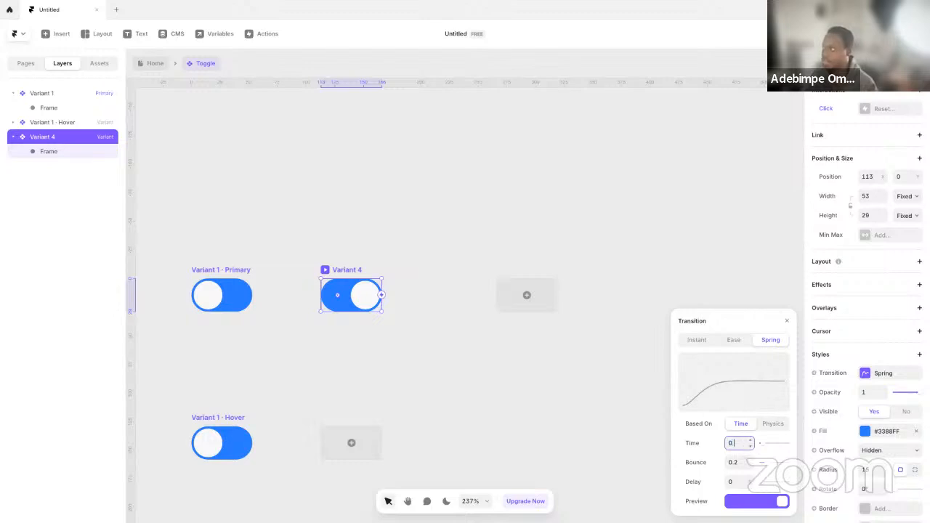
{"action": "key", "text": "Return"}
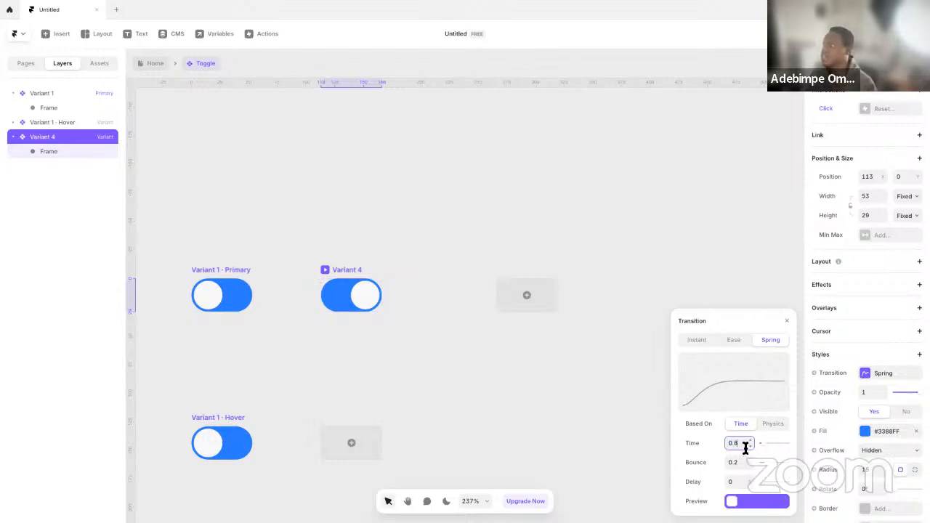
Raise the bounce of Variant 4's Spring transition to 0.5
{"action": "left_click", "coordinate": [770, 463]}
{"action": "left_click", "coordinate": [774, 464]}
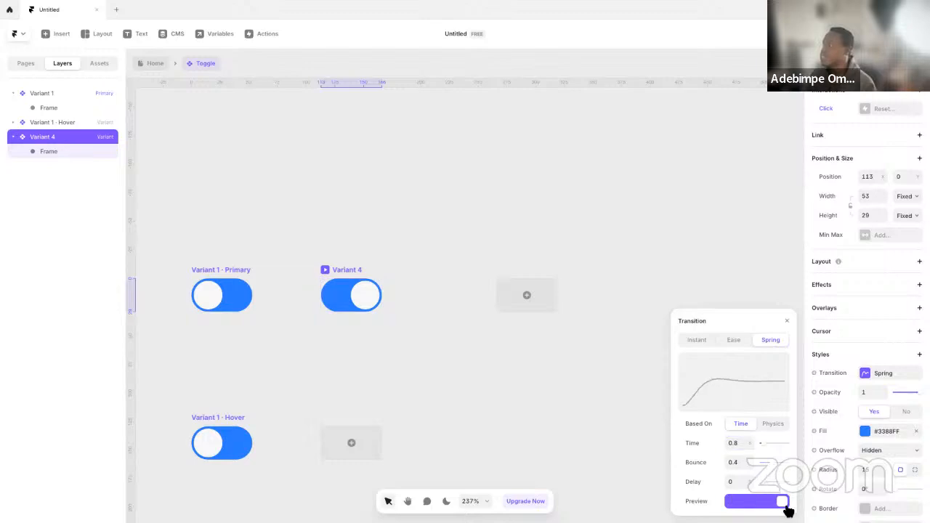
{"action": "left_click", "coordinate": [773, 465]}
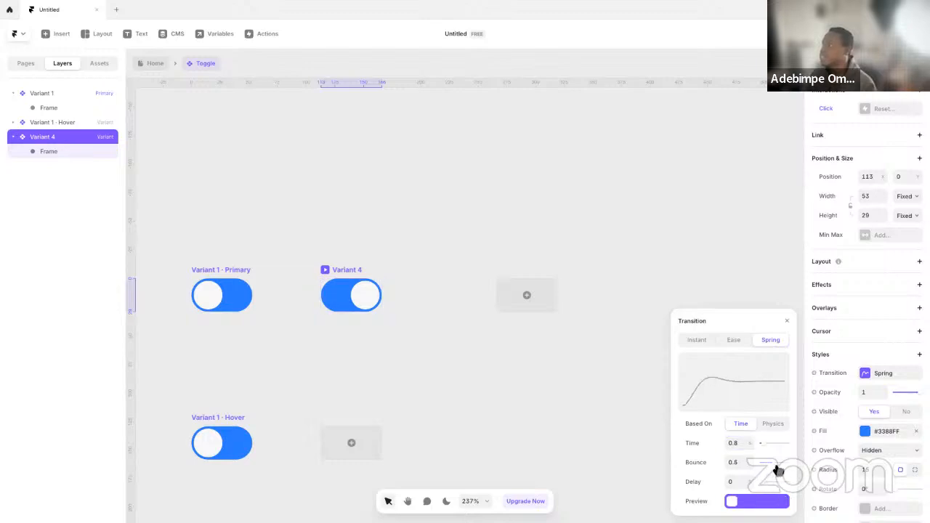
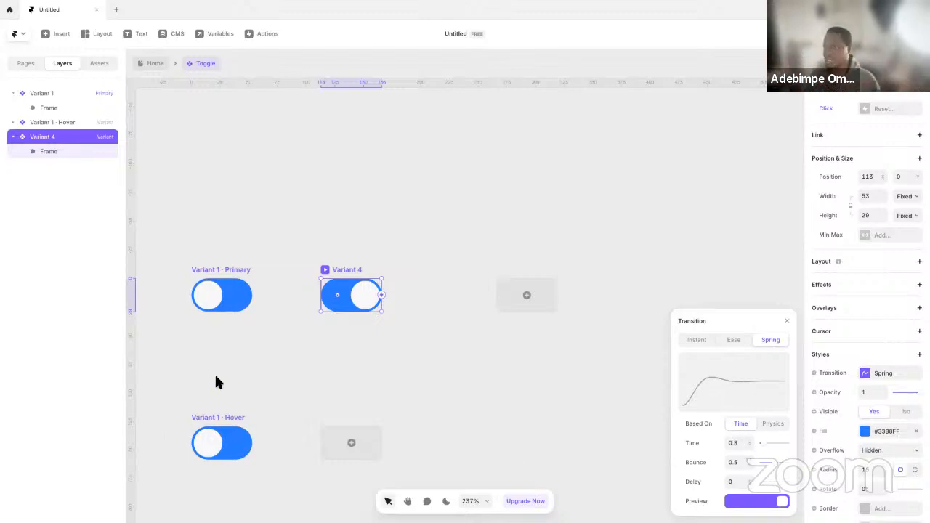
Set Variant 1's Spring transition, based on Time, to a time of 0.5 and a bounce of 0.4
{"action": "left_click", "coordinate": [220, 274]}
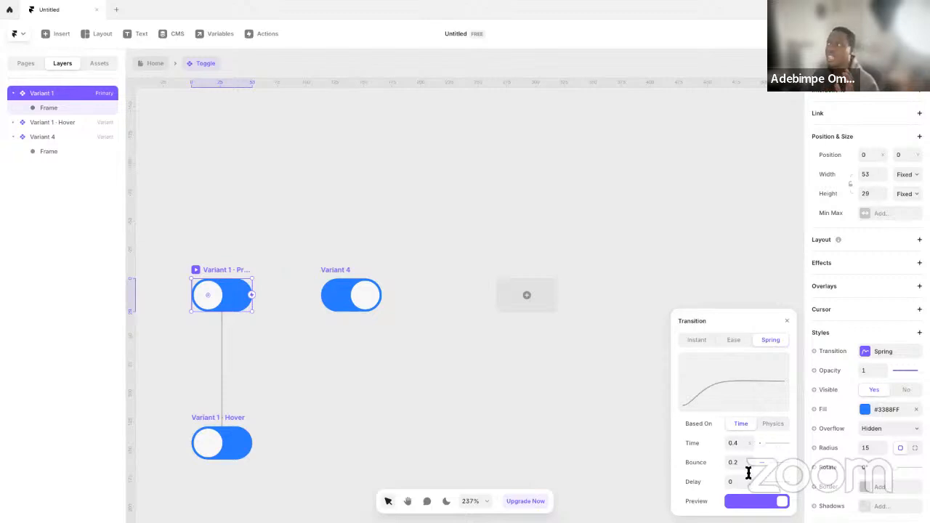
{"action": "left_click", "coordinate": [781, 427]}
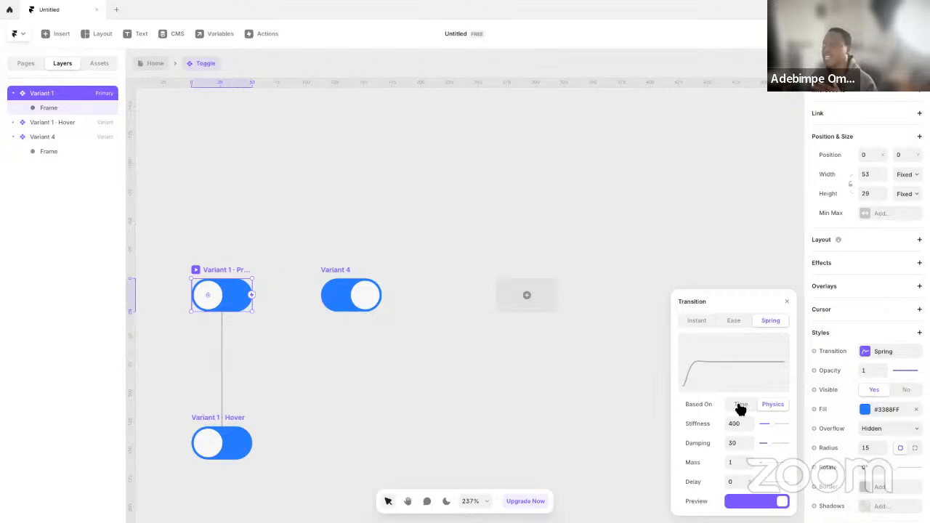
{"action": "left_click", "coordinate": [740, 408]}
{"action": "left_click", "coordinate": [740, 445]}
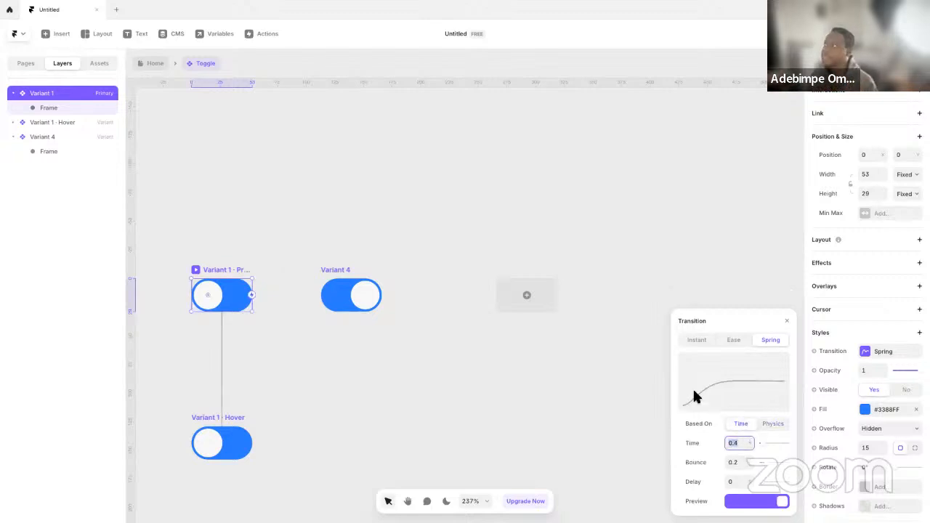
{"action": "type", "text": "0."}
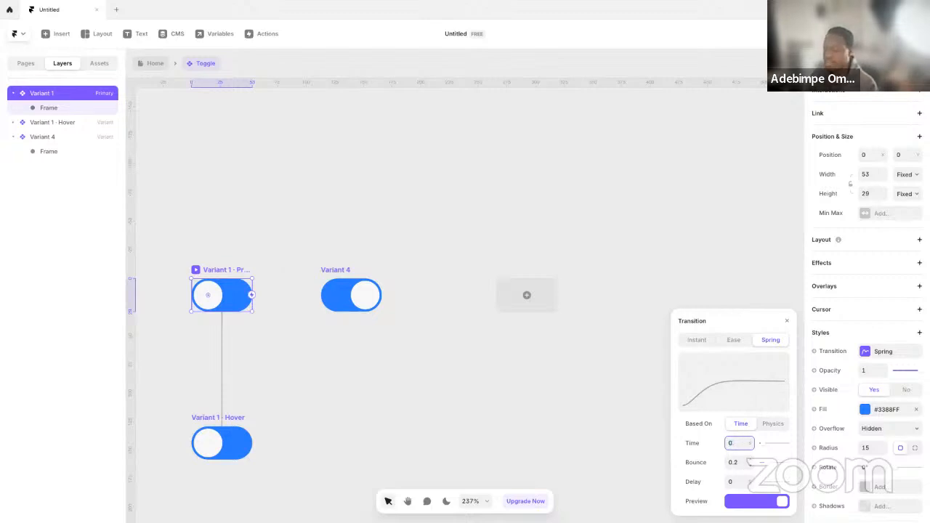
{"action": "type", "text": "5"}
{"action": "left_click", "coordinate": [733, 467]}
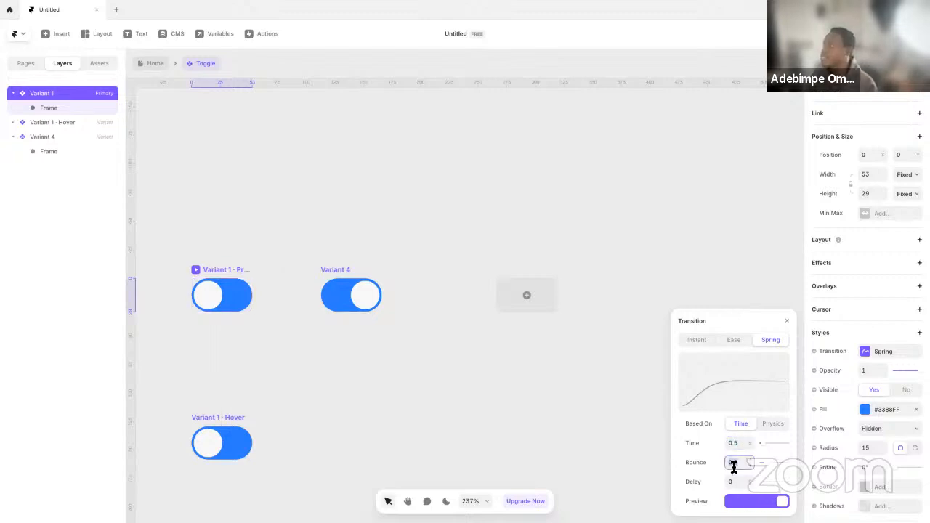
{"action": "type", "text": "0.4"}
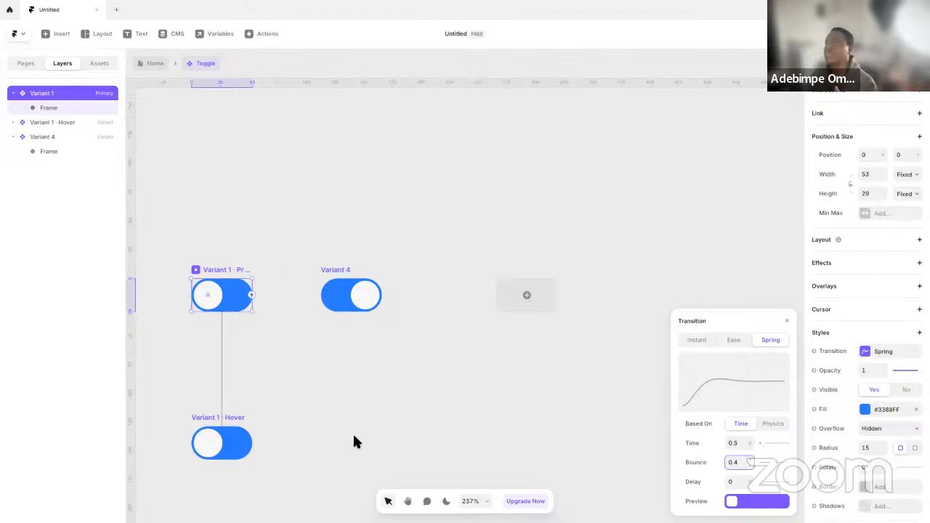
{"action": "left_click", "coordinate": [323, 378]}
Preview Variant 1 of the toggle and return to the component canvas
{"action": "left_click", "coordinate": [232, 271]}
{"action": "left_click", "coordinate": [197, 271]}
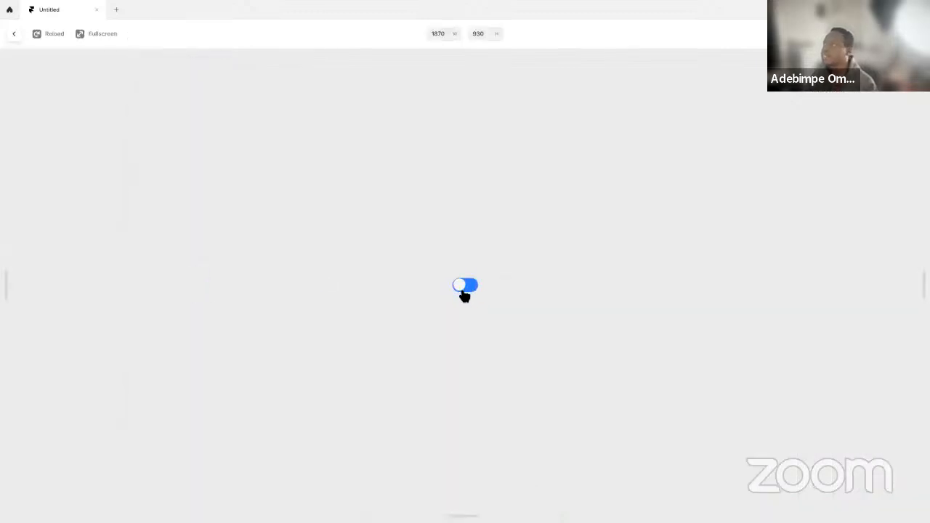
{"action": "key", "text": "Escape"}
Connect Variant 1 to Variant 4 with a Click interaction and preview the toggle
{"action": "left_click_drag", "start_coordinate": [253, 296], "coordinate": [351, 309]}
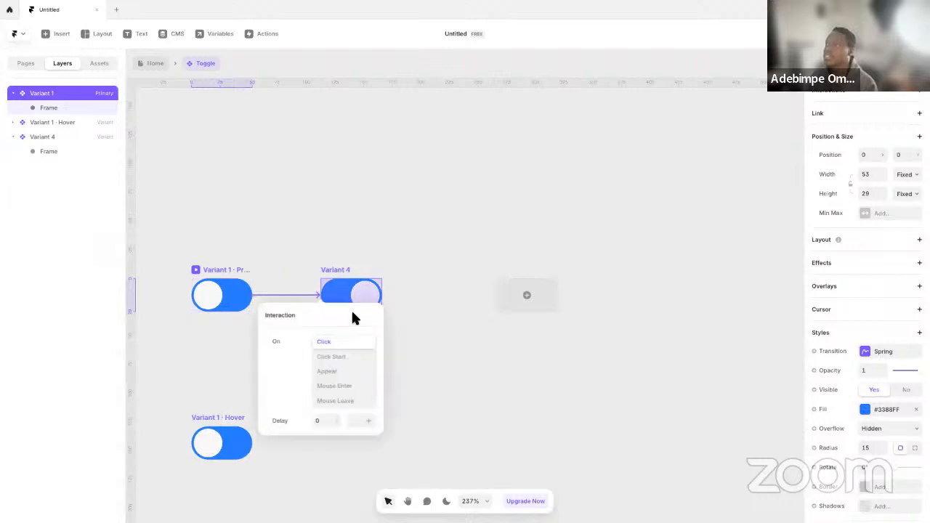
{"action": "left_click", "coordinate": [340, 341]}
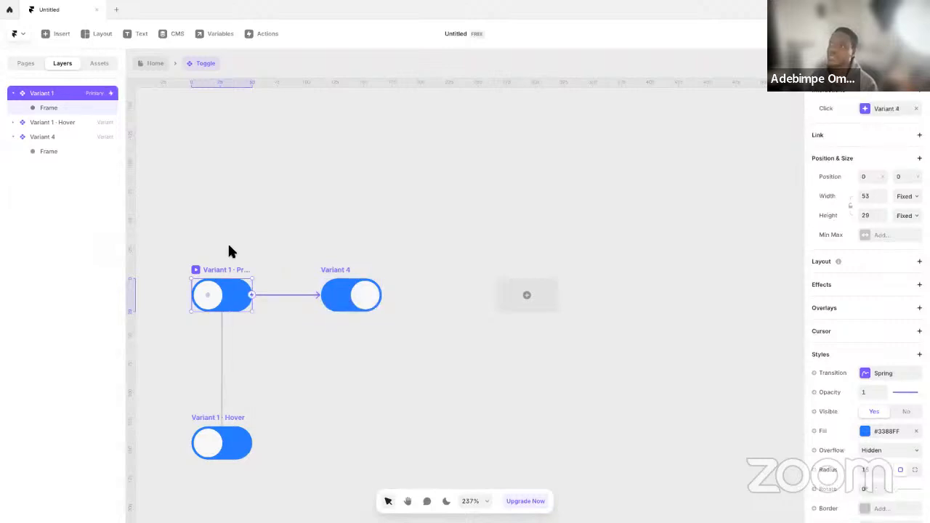
{"action": "left_click", "coordinate": [196, 270]}
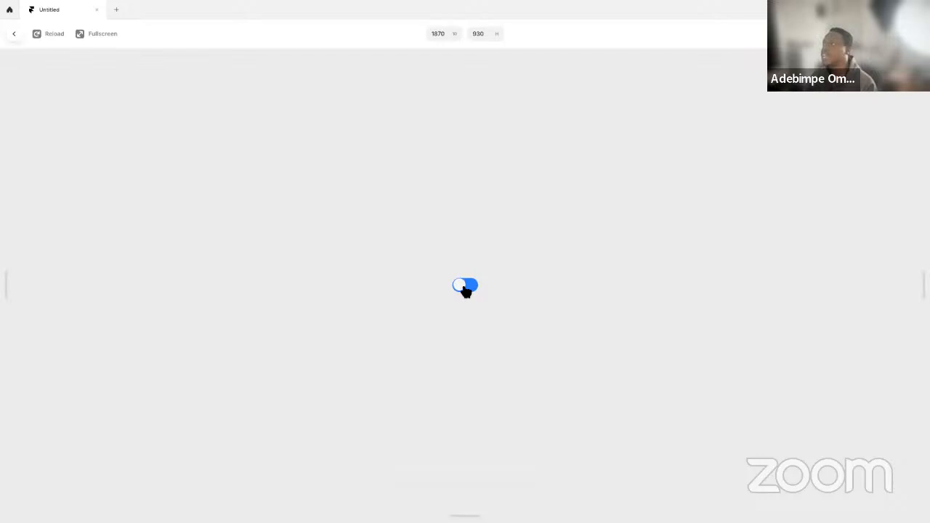
{"action": "key", "text": "Escape"}
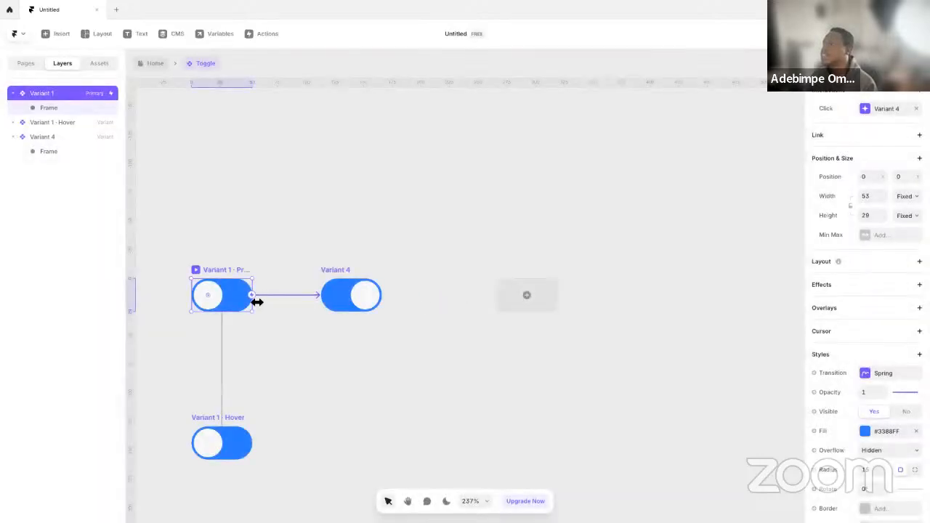
Examine Variant 4, Variant 1's knob frame and Variant 1's Spring transition settings
{"action": "left_click", "coordinate": [313, 267]}
{"action": "left_click", "coordinate": [357, 279]}
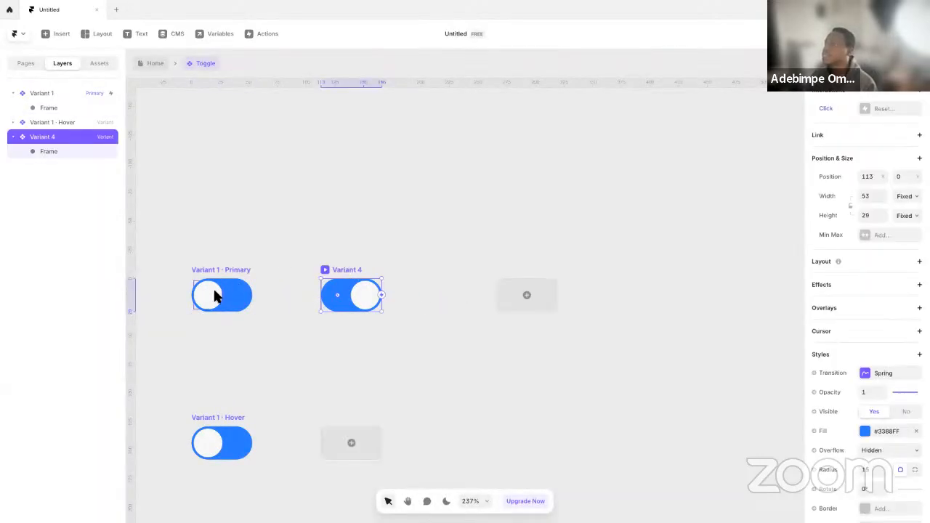
{"action": "left_click", "coordinate": [215, 296]}
{"action": "scroll", "coordinate": [872, 465], "scroll_direction": "down", "scroll_amount": 2}
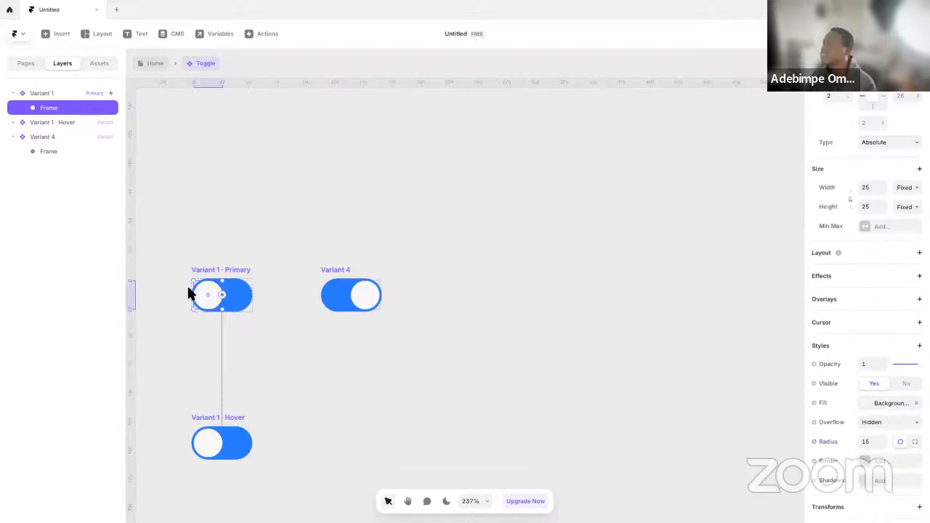
{"action": "left_click", "coordinate": [242, 291]}
{"action": "left_click", "coordinate": [867, 375]}
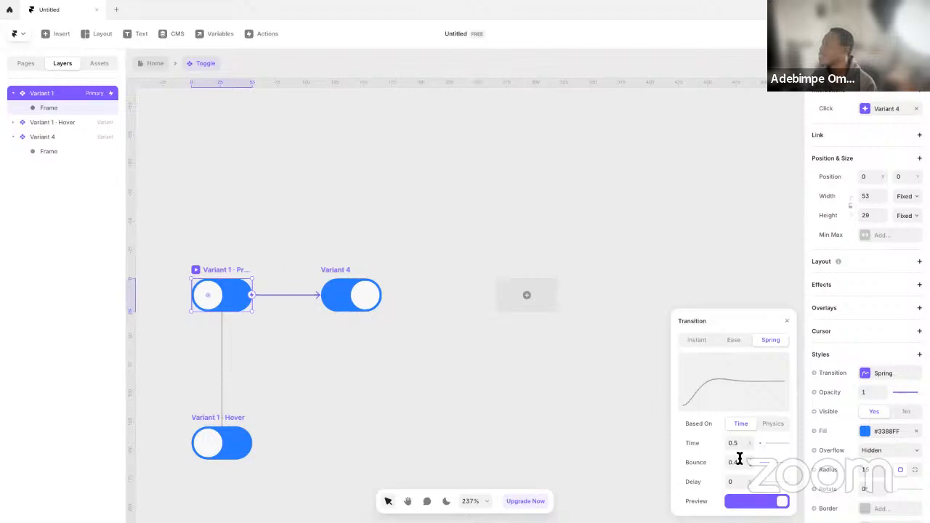
{"action": "scroll", "coordinate": [196, 282], "scroll_direction": "up", "scroll_amount": 6}
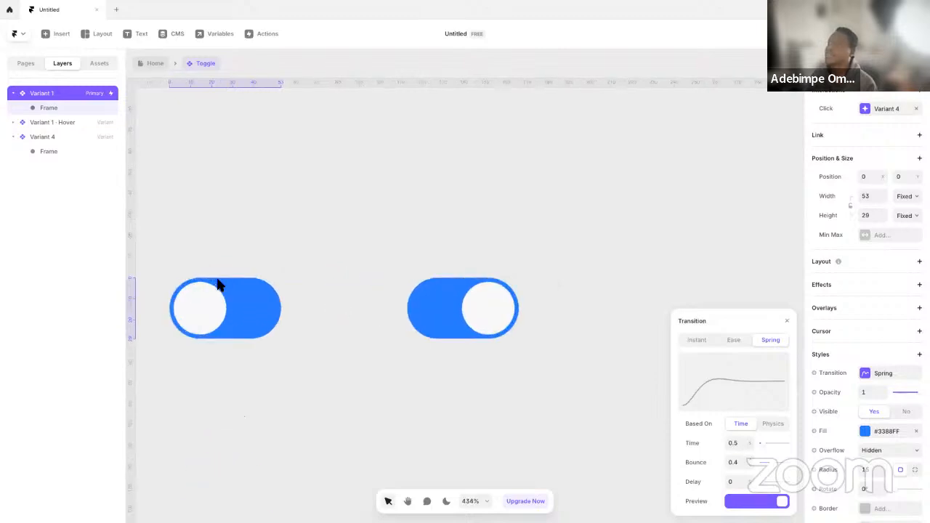
Reopen the Toggle component from the Home page, previewing Variant 1 and removing its Click interaction to Variant 4
{"action": "left_click", "coordinate": [155, 67]}
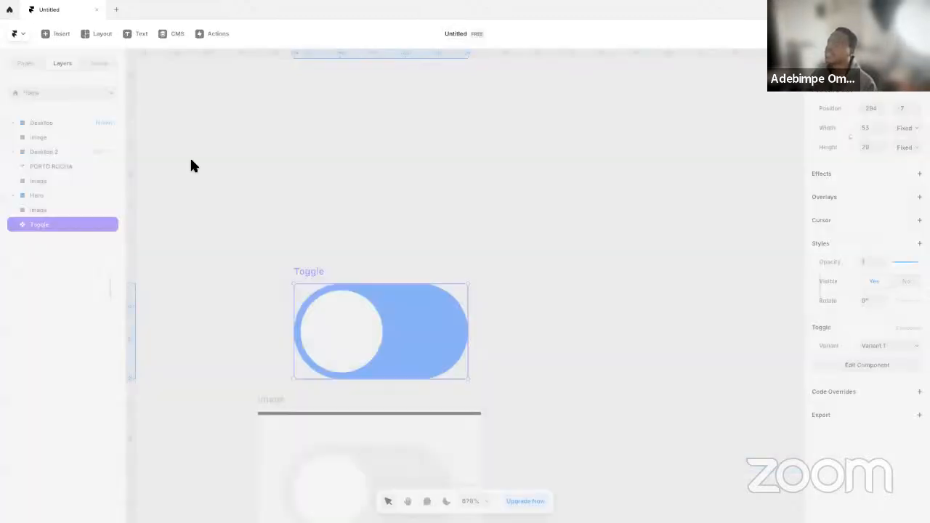
{"action": "scroll", "coordinate": [443, 342], "scroll_direction": "down", "scroll_amount": 4}
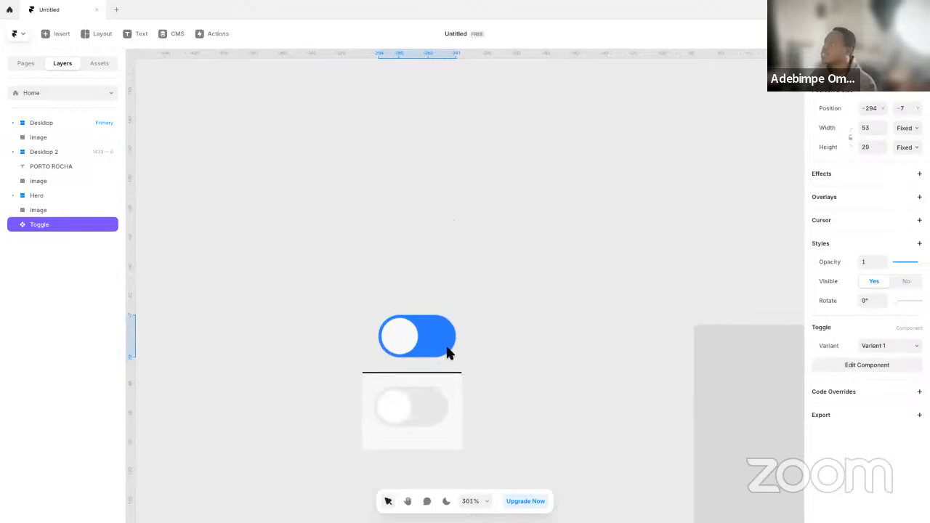
{"action": "double_click", "coordinate": [440, 343]}
{"action": "scroll", "coordinate": [489, 306], "scroll_direction": "up", "scroll_amount": 5}
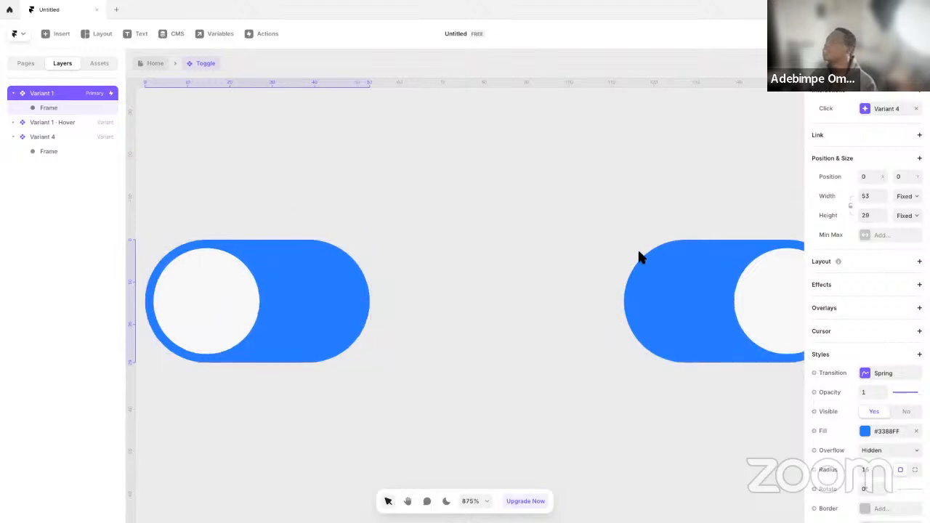
{"action": "scroll", "coordinate": [640, 259], "scroll_direction": "down", "scroll_amount": 2}
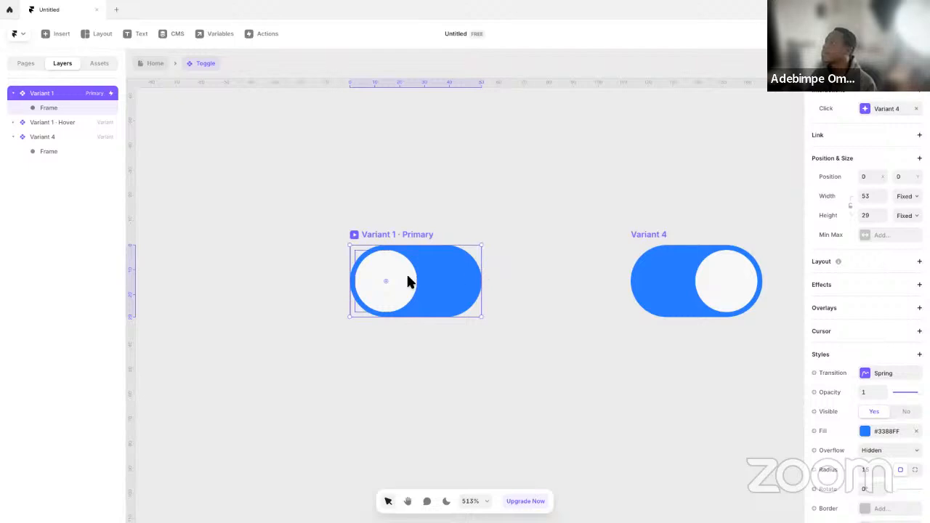
{"action": "left_click", "coordinate": [354, 236]}
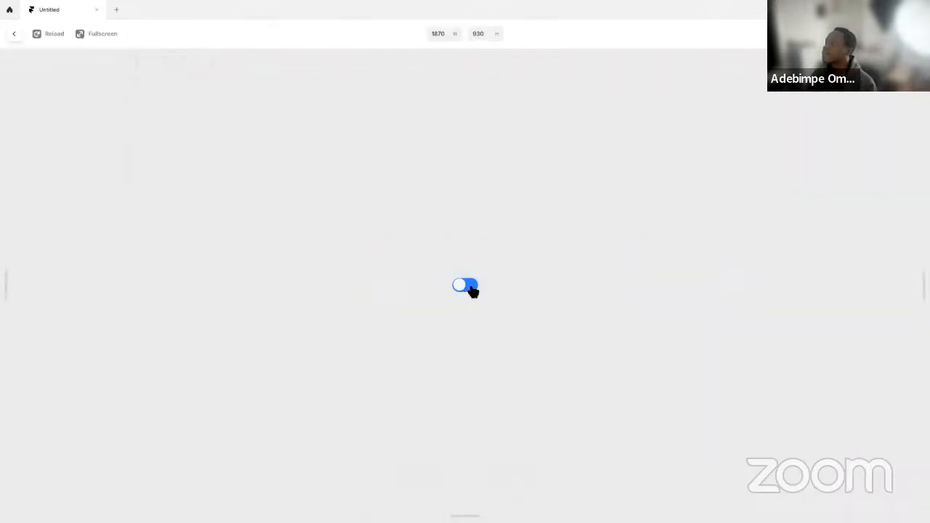
{"action": "key", "text": "Escape"}
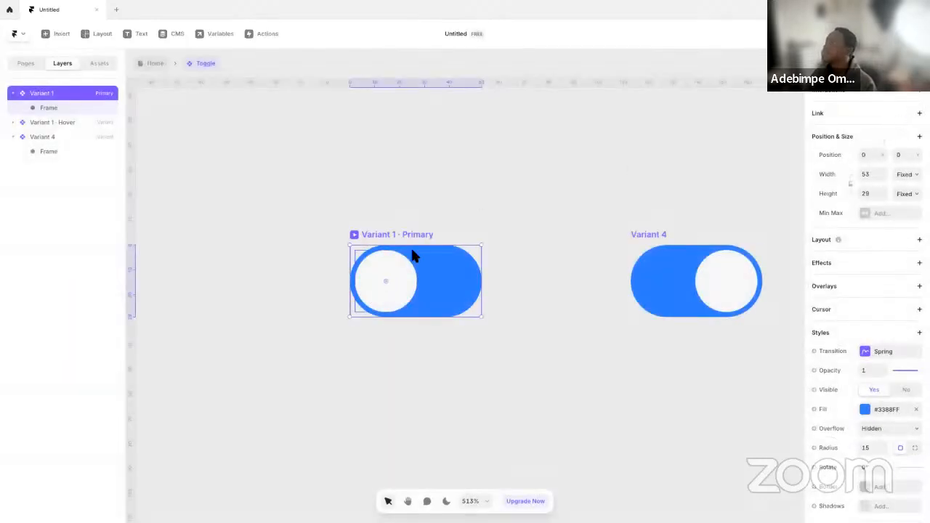
Add a new Click transition to the knob frame in Variant 1 that switches the toggle to Variant 4
{"action": "left_click", "coordinate": [397, 280]}
{"action": "scroll", "coordinate": [878, 166], "scroll_direction": "down", "scroll_amount": 2}
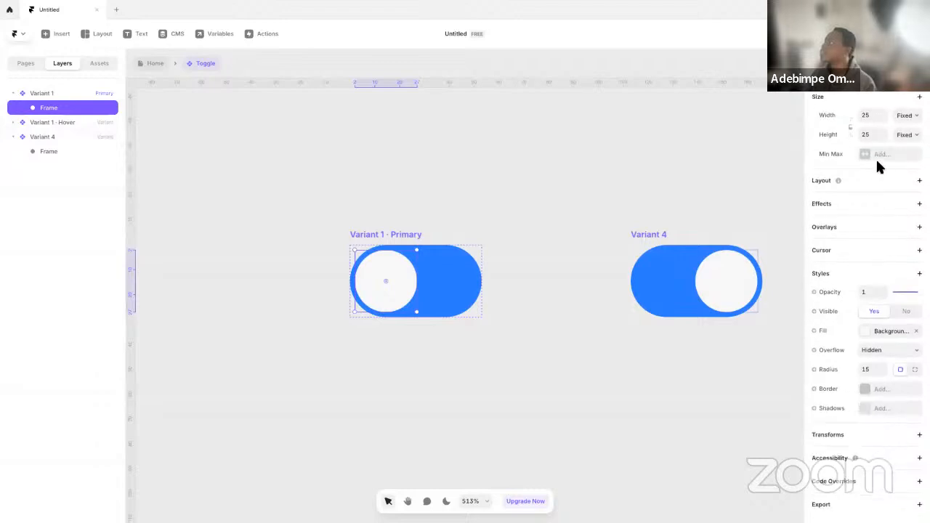
{"action": "scroll", "coordinate": [871, 210], "scroll_direction": "up", "scroll_amount": 4}
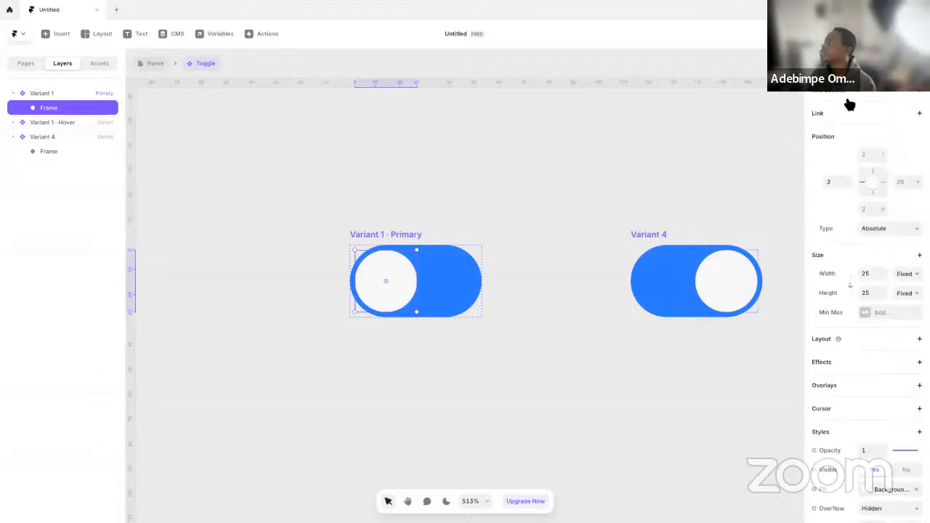
{"action": "left_click", "coordinate": [852, 94]}
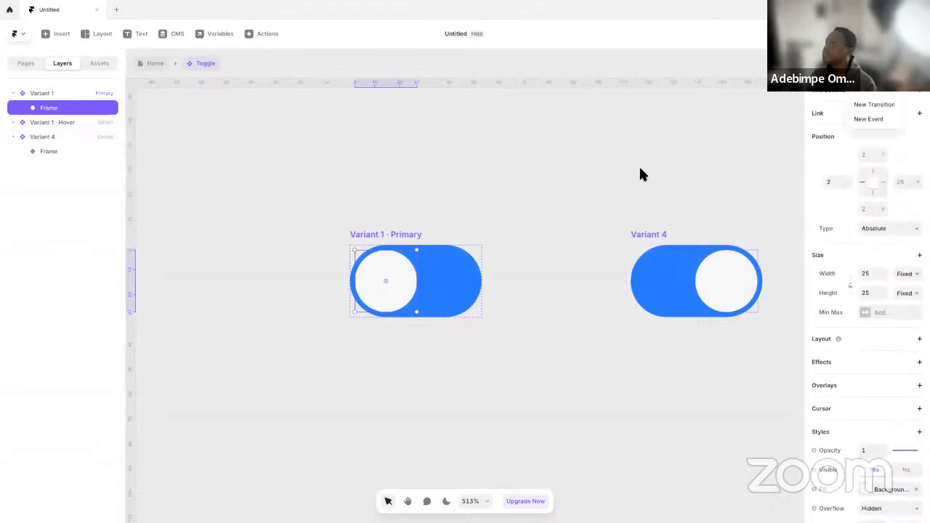
{"action": "left_click", "coordinate": [615, 191]}
{"action": "left_click", "coordinate": [867, 96]}
{"action": "left_click", "coordinate": [888, 111]}
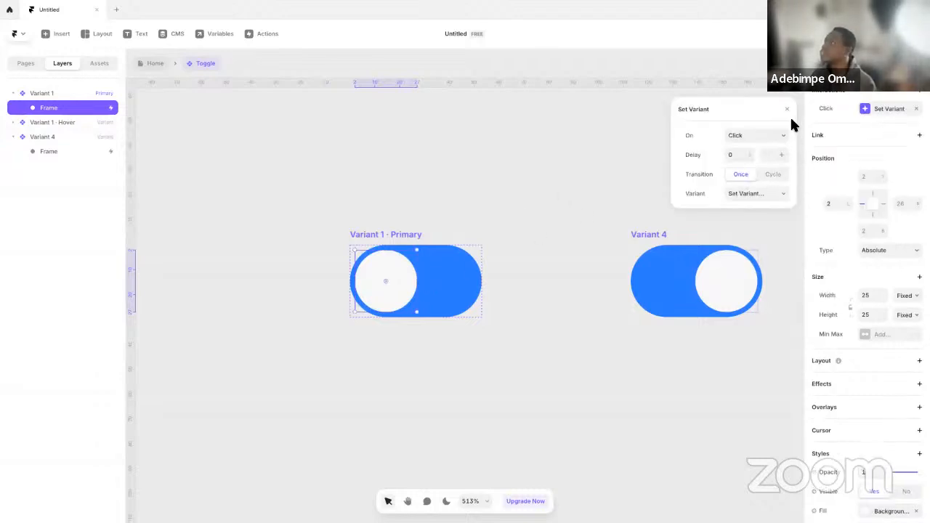
{"action": "left_click", "coordinate": [747, 196]}
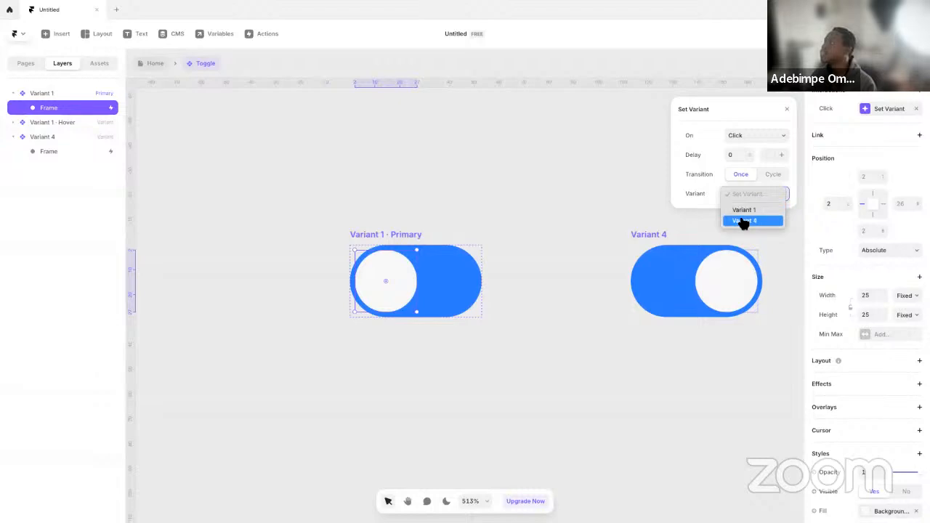
{"action": "left_click", "coordinate": [480, 222]}
Preview Variant 1 and test the knob's click interaction
{"action": "left_click", "coordinate": [367, 234]}
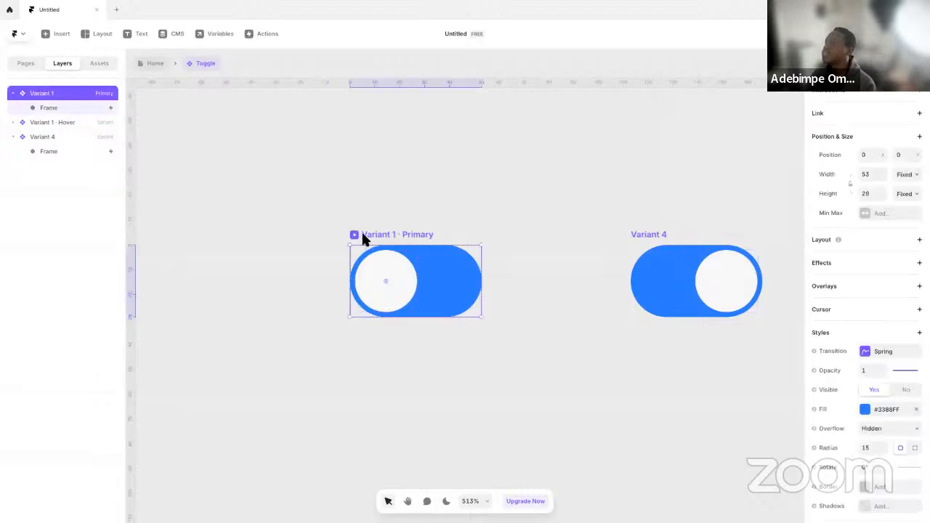
{"action": "left_click", "coordinate": [354, 236]}
{"action": "left_click", "coordinate": [468, 288]}
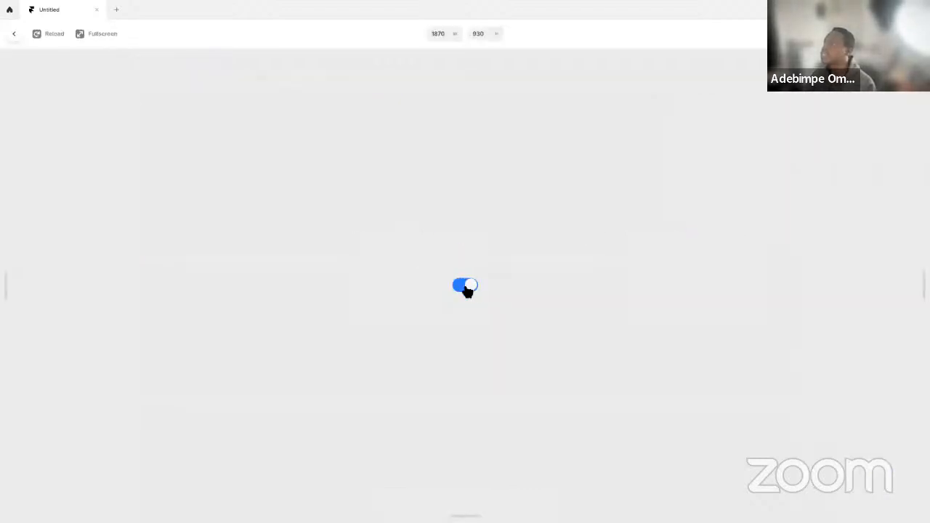
{"action": "key", "text": "Escape"}
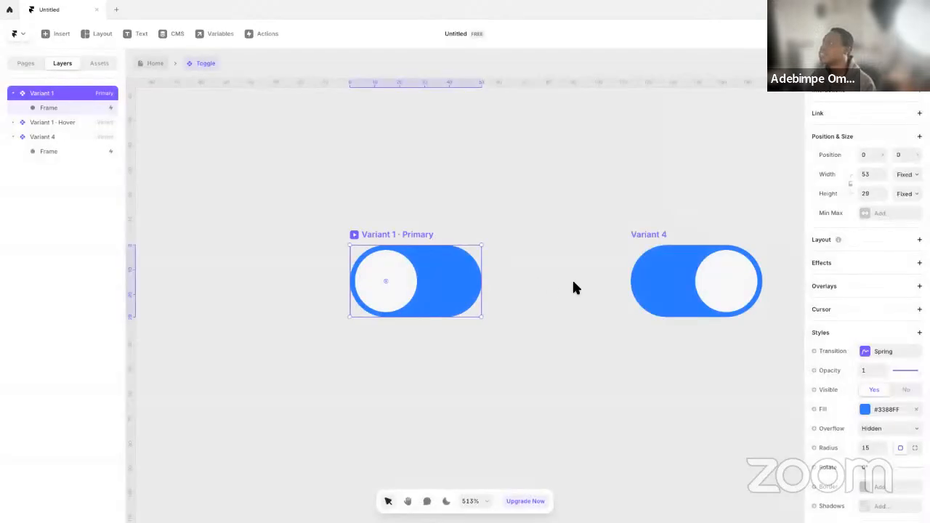
Set the Click interaction of Variant 4's knob frame to switch back to Variant 1
{"action": "left_click", "coordinate": [727, 282]}
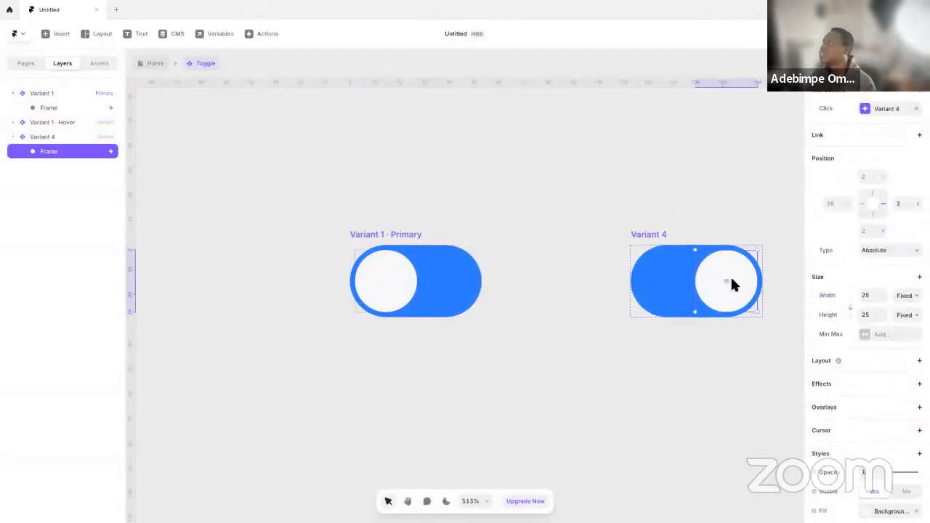
{"action": "left_click", "coordinate": [876, 113]}
{"action": "left_click", "coordinate": [767, 195]}
{"action": "left_click", "coordinate": [758, 184]}
{"action": "left_click", "coordinate": [654, 239]}
{"action": "left_click", "coordinate": [651, 235]}
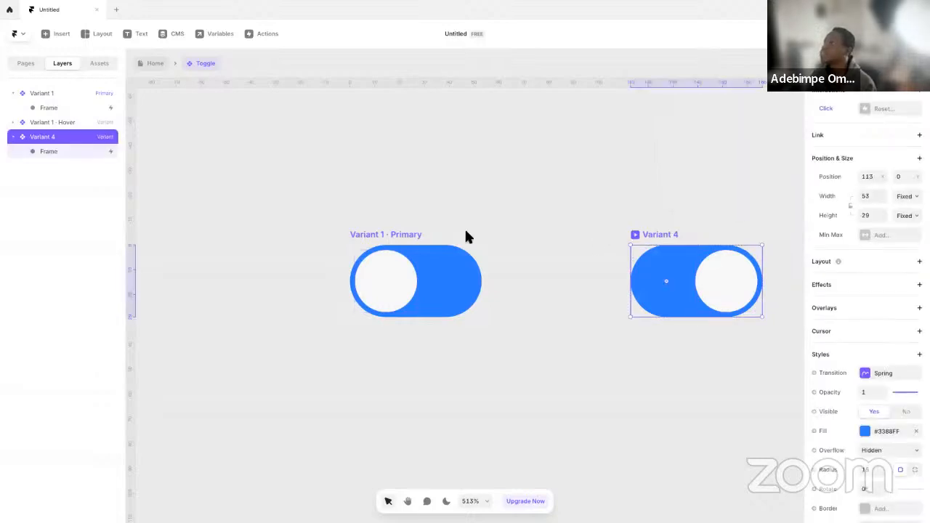
Rename the primary variant, Variant 1, as Light
{"action": "left_click", "coordinate": [374, 249]}
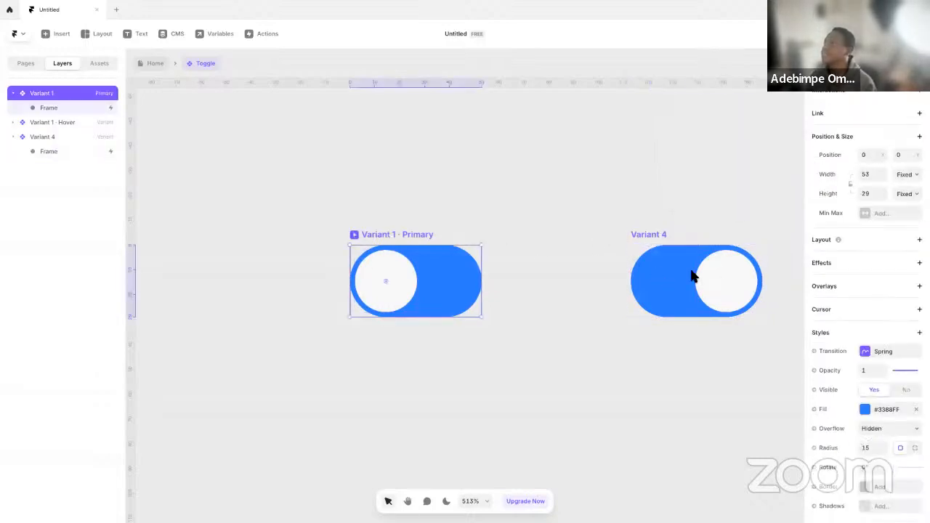
{"action": "double_click", "coordinate": [78, 95]}
{"action": "type", "text": "Light"}
{"action": "key", "text": "Return"}
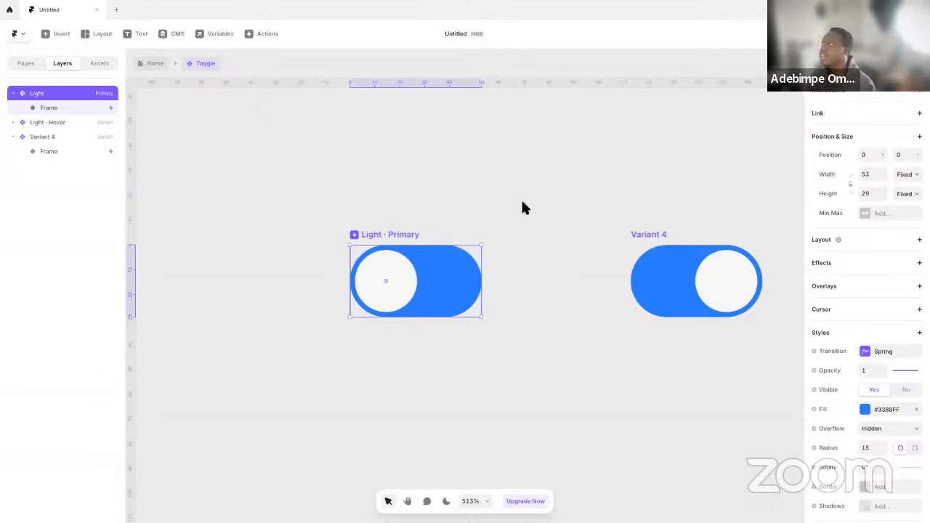
Rename Variant 4 as Dark
{"action": "left_click", "coordinate": [669, 237]}
{"action": "double_click", "coordinate": [83, 142]}
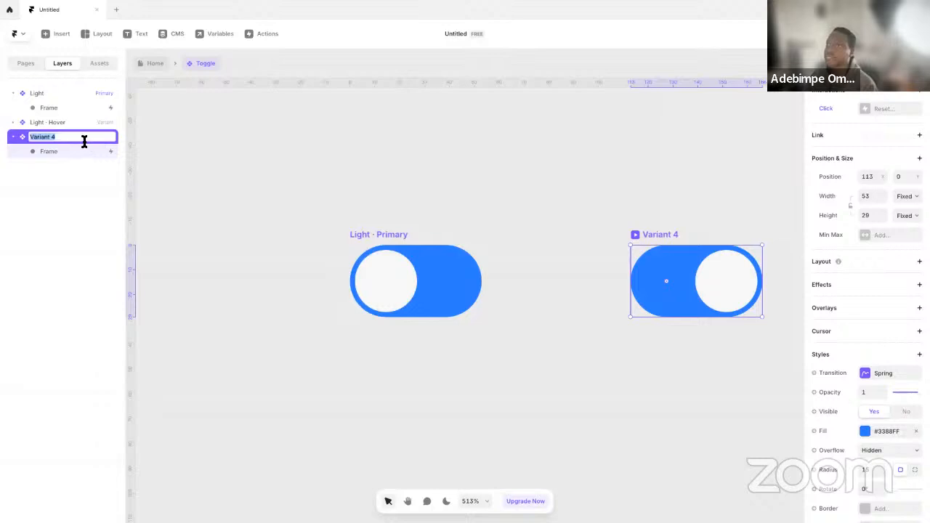
{"action": "type", "text": "Dark"}
{"action": "key", "text": "Return"}
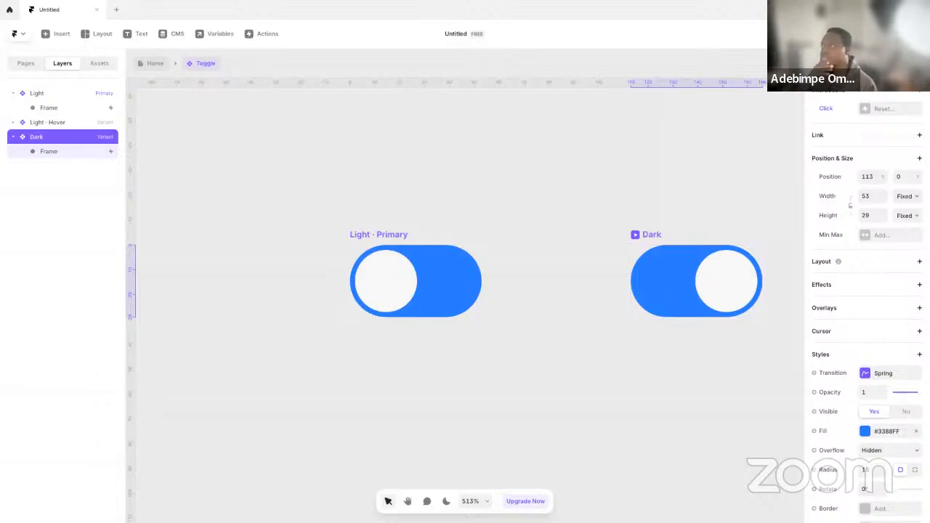
Set the Light variant's fill to the Background-Secondary colour style
{"action": "left_click", "coordinate": [418, 247]}
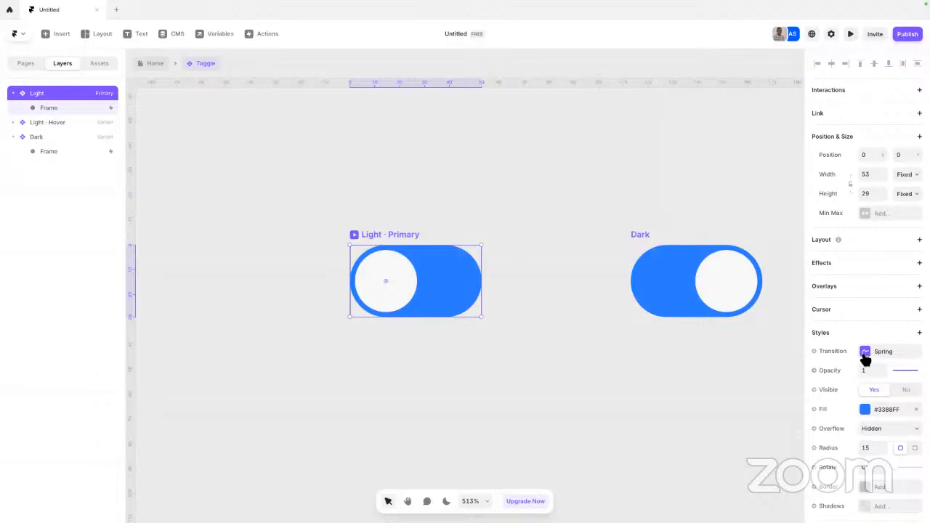
{"action": "left_click", "coordinate": [881, 411]}
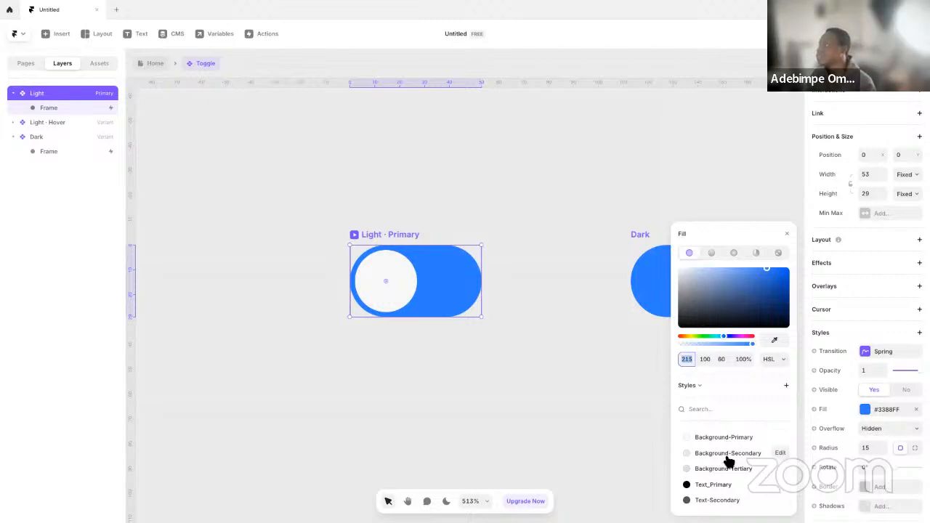
{"action": "left_click", "coordinate": [726, 458]}
{"action": "left_click", "coordinate": [545, 337]}
Set the Dark variant's fill to the Text_Primary colour style
{"action": "left_click", "coordinate": [638, 234]}
{"action": "scroll", "coordinate": [891, 407], "scroll_direction": "down", "scroll_amount": 3}
{"action": "left_click", "coordinate": [883, 336]}
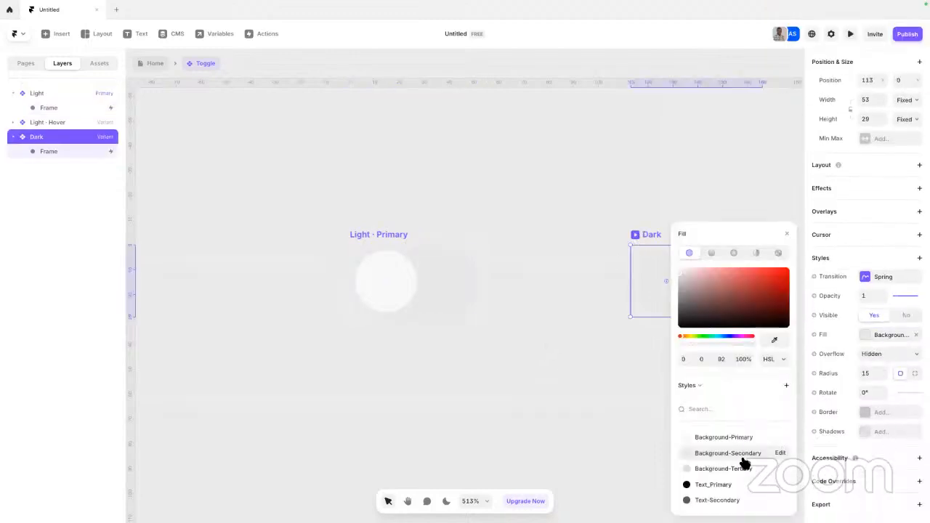
{"action": "left_click", "coordinate": [726, 485]}
{"action": "left_click", "coordinate": [594, 421]}
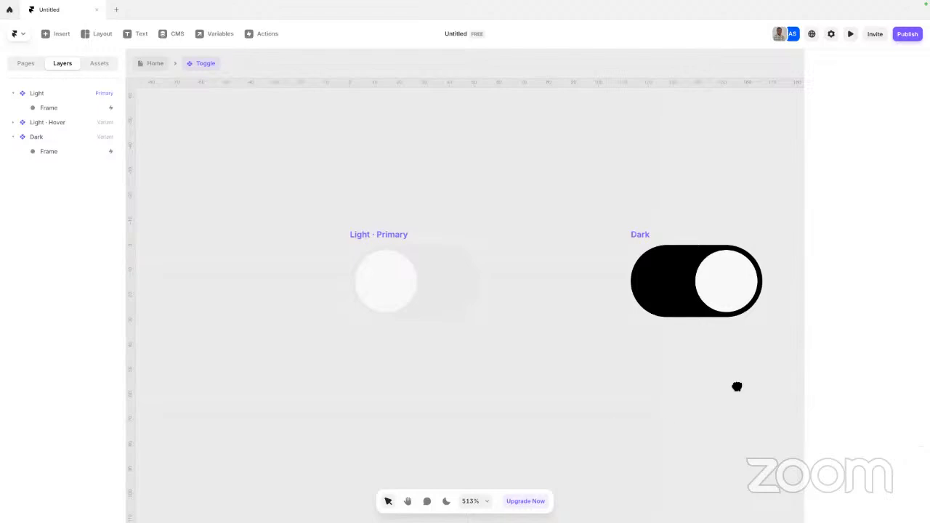
{"action": "scroll", "coordinate": [734, 386], "scroll_direction": "right", "scroll_amount": 2}
Set the fill of the Dark variant's knob frame to the Text-Secondary colour style
{"action": "left_click", "coordinate": [610, 249]}
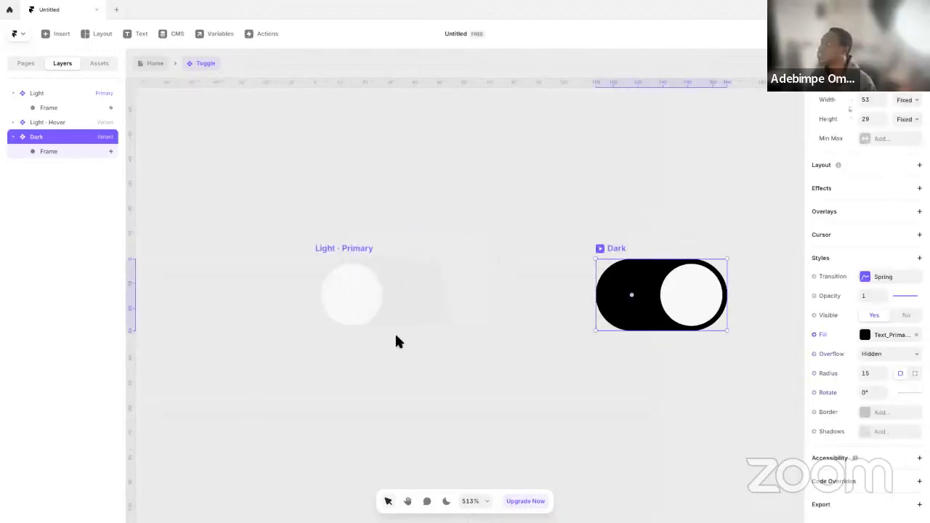
{"action": "left_click", "coordinate": [687, 292]}
{"action": "scroll", "coordinate": [861, 429], "scroll_direction": "down", "scroll_amount": 3}
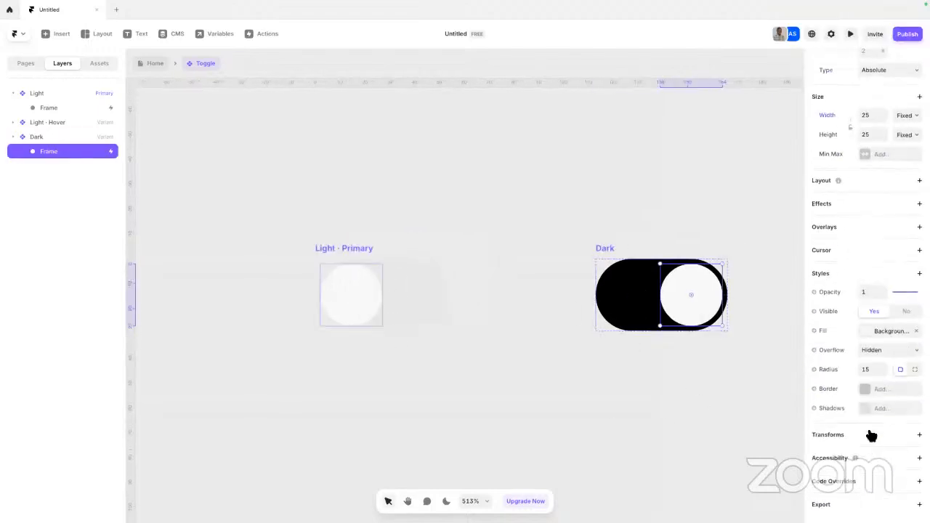
{"action": "left_click", "coordinate": [889, 331]}
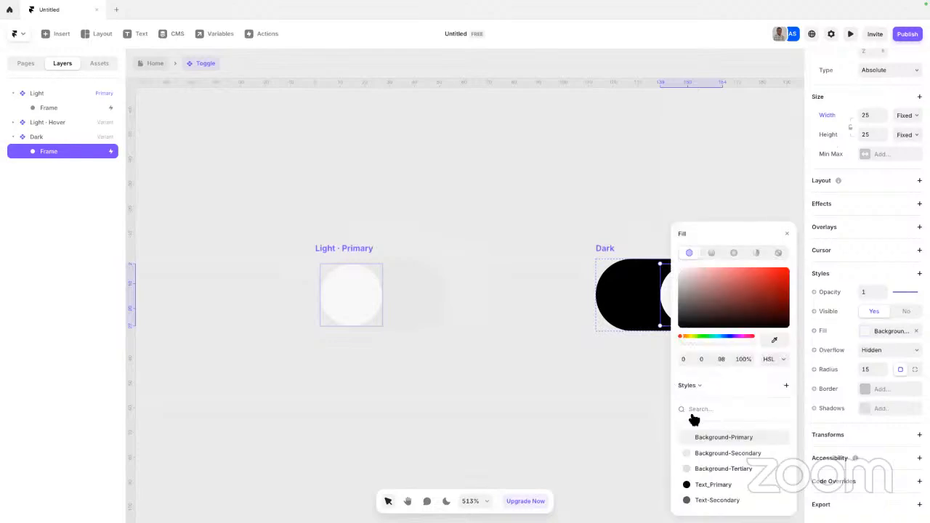
{"action": "left_click", "coordinate": [716, 501]}
{"action": "left_click", "coordinate": [563, 447]}
{"action": "scroll", "coordinate": [559, 435], "scroll_direction": "right", "scroll_amount": 2}
{"action": "left_click", "coordinate": [293, 272]}
Add a solid border of width 1 in a near-white colour to the Dark variant
{"action": "left_click", "coordinate": [557, 267]}
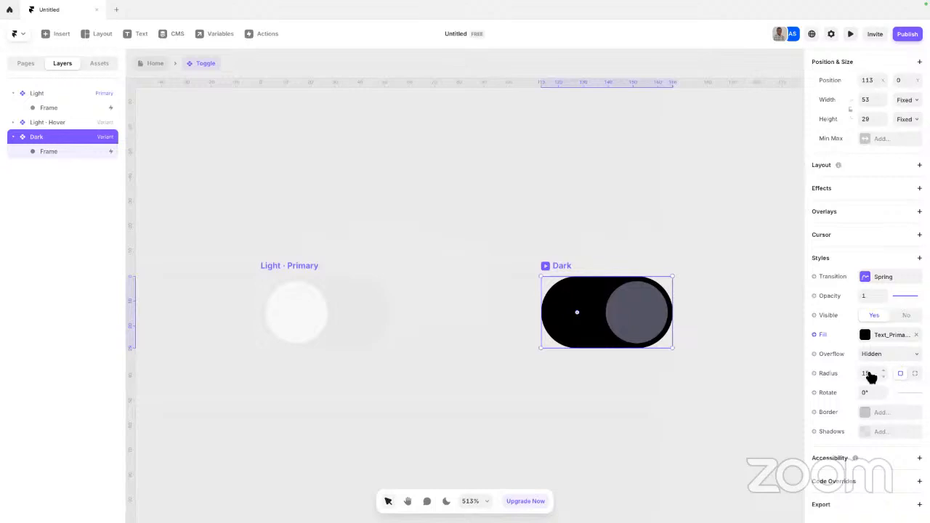
{"action": "left_click", "coordinate": [880, 414]}
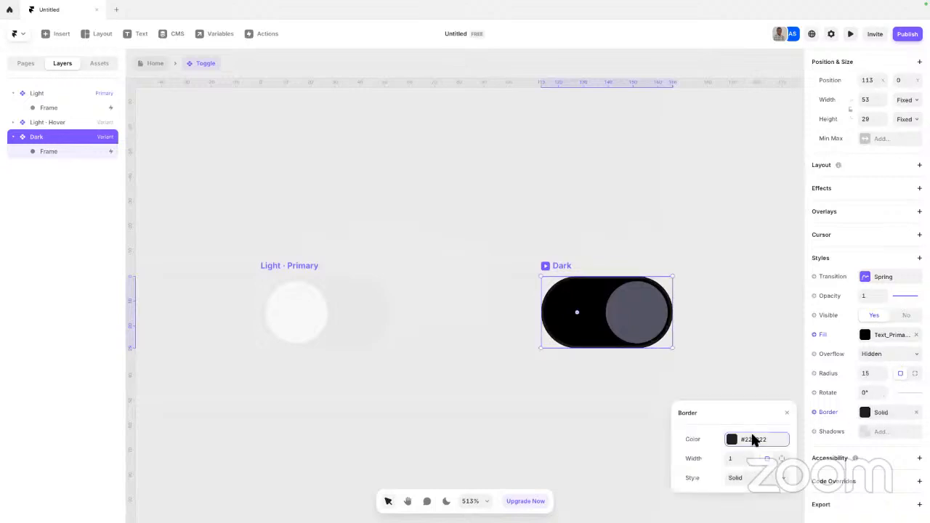
{"action": "left_click", "coordinate": [758, 440]}
{"action": "left_click", "coordinate": [726, 438]}
{"action": "left_click", "coordinate": [439, 334]}
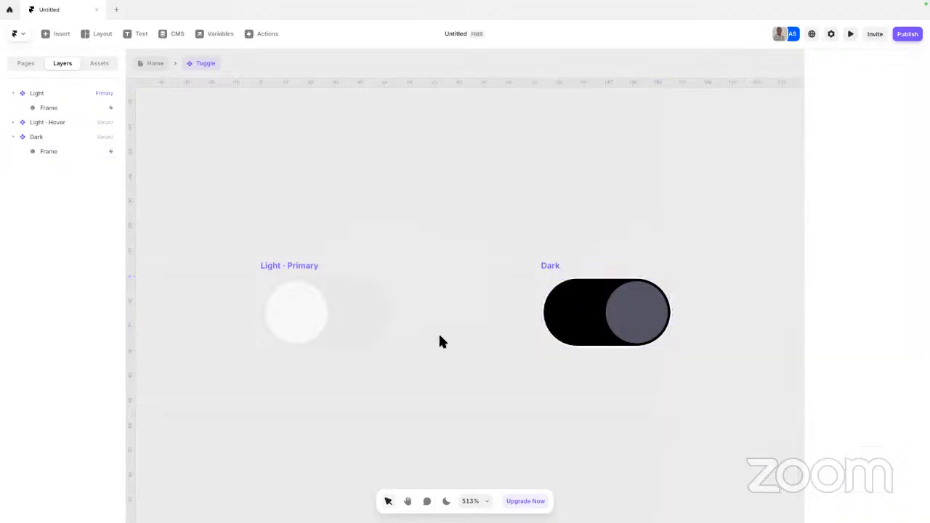
{"action": "left_click", "coordinate": [549, 268]}
{"action": "left_click", "coordinate": [266, 262]}
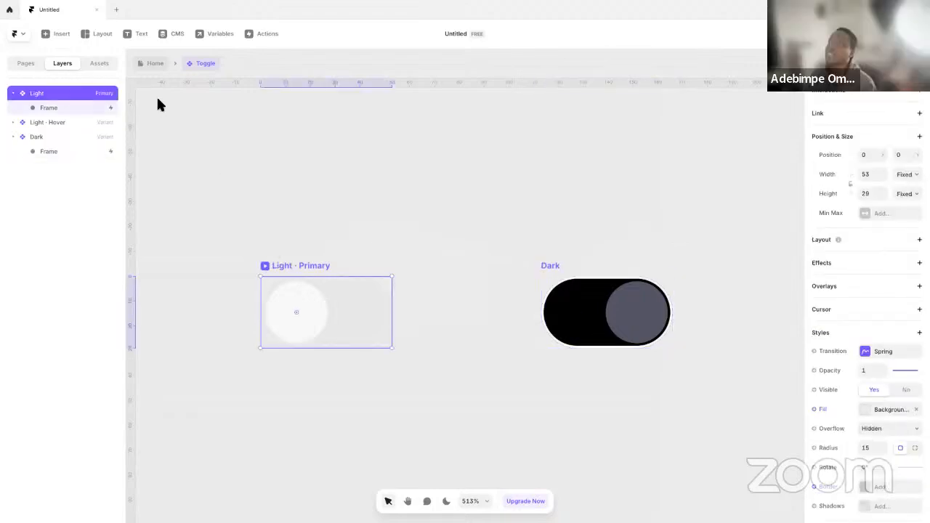
Return to the Home page and move the Toggle into the Desktop frame's Header, just below the Show All Projects button
{"action": "left_click", "coordinate": [155, 63]}
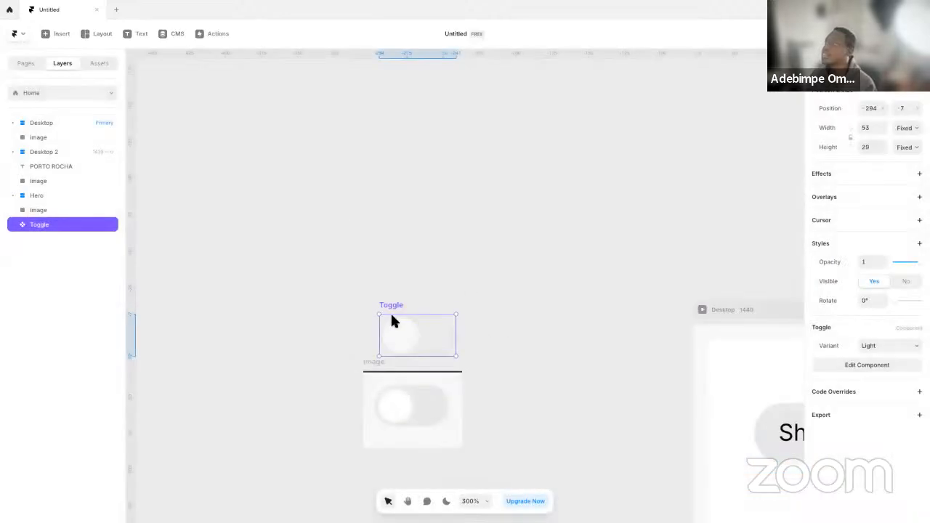
{"action": "left_click_drag", "start_coordinate": [392, 311], "coordinate": [788, 361]}
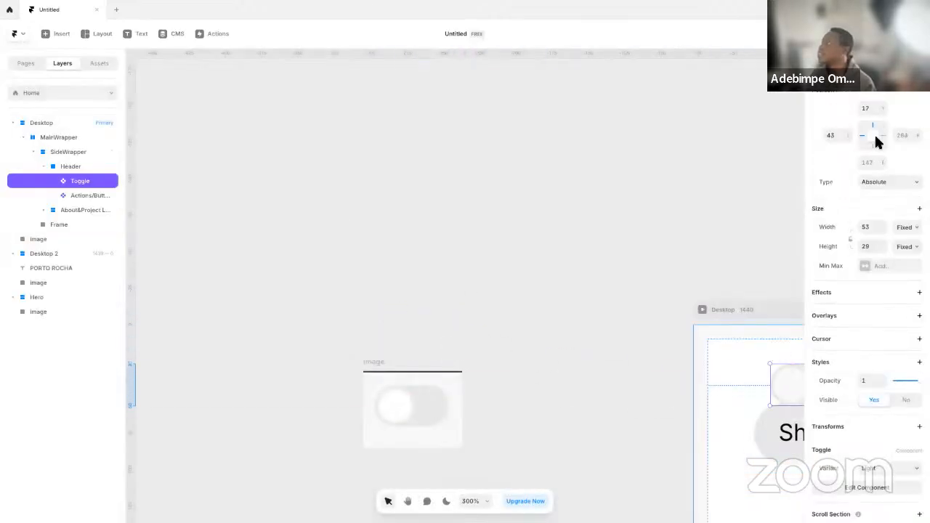
{"action": "left_click", "coordinate": [852, 34]}
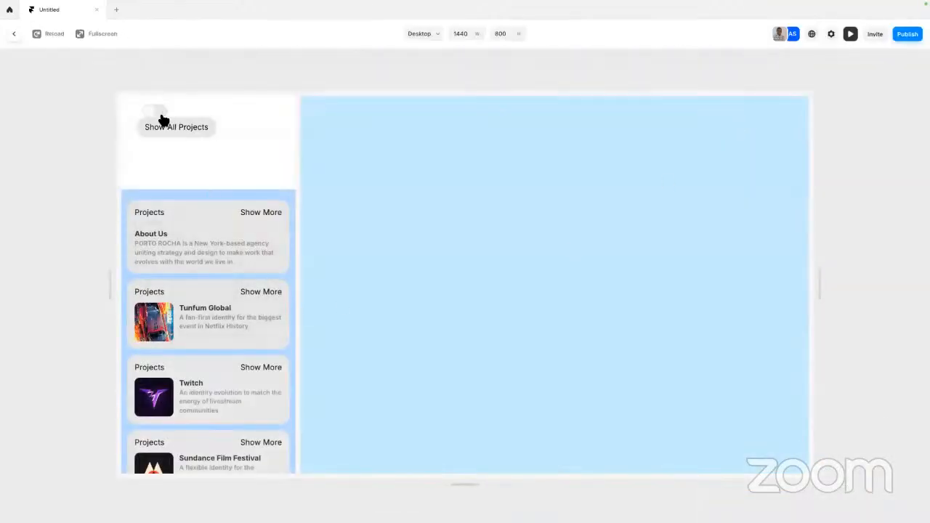
{"action": "key", "text": "Escape"}
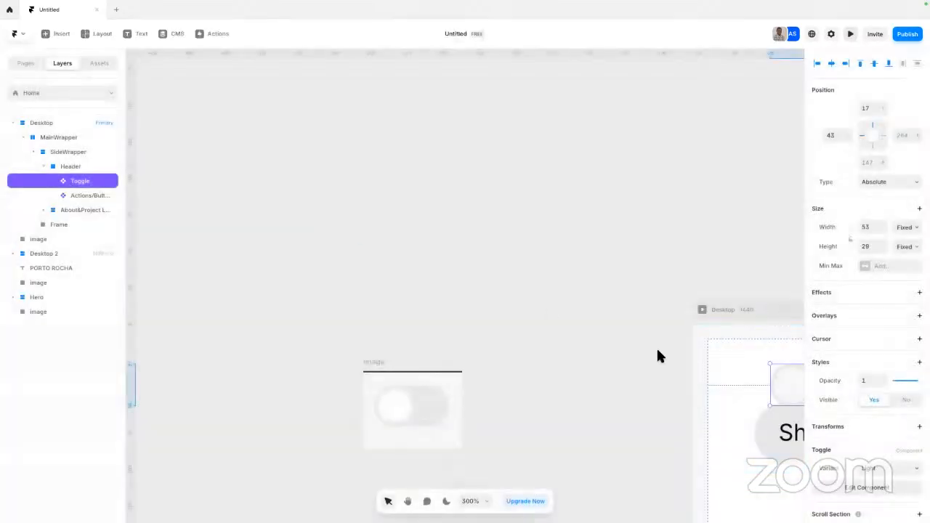
{"action": "left_click_drag", "start_coordinate": [790, 384], "coordinate": [749, 502]}
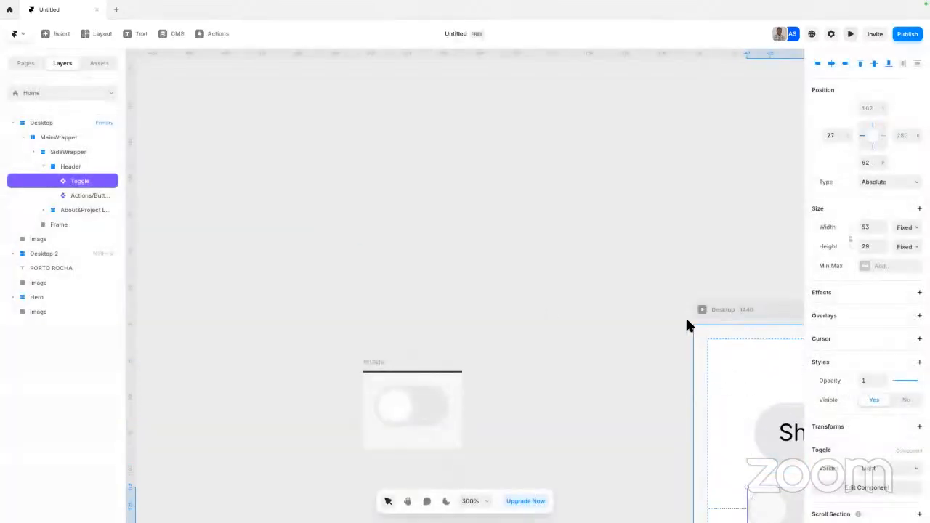
Preview the Desktop page and test switching the header toggle between Light and Dark repeatedly
{"action": "key", "text": "ctrl+p"}
{"action": "left_click", "coordinate": [148, 157]}
{"action": "left_click", "coordinate": [149, 157]}
{"action": "left_click", "coordinate": [148, 156]}
{"action": "left_click", "coordinate": [147, 159]}
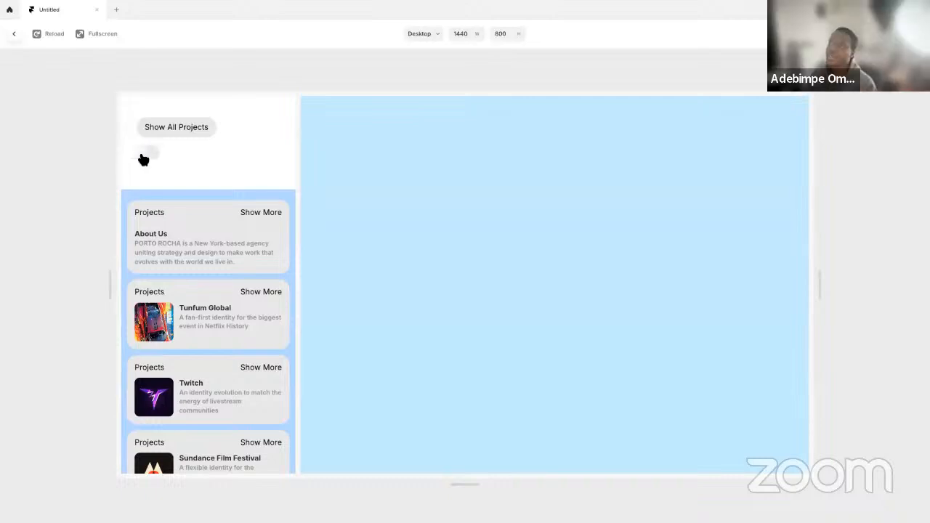
{"action": "left_click", "coordinate": [145, 159]}
{"action": "left_click", "coordinate": [150, 160]}
{"action": "left_click", "coordinate": [151, 160]}
{"action": "left_click", "coordinate": [150, 159]}
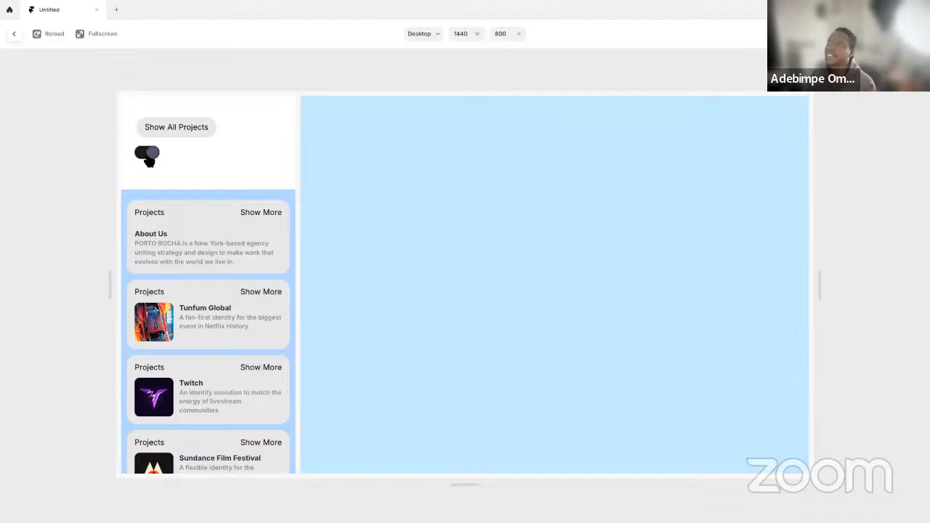
{"action": "left_click", "coordinate": [151, 161]}
{"action": "key", "text": "Escape"}
Wrap the Toggle and the Show All Projects button in a stack with horizontal direction
{"action": "key", "text": "space"}
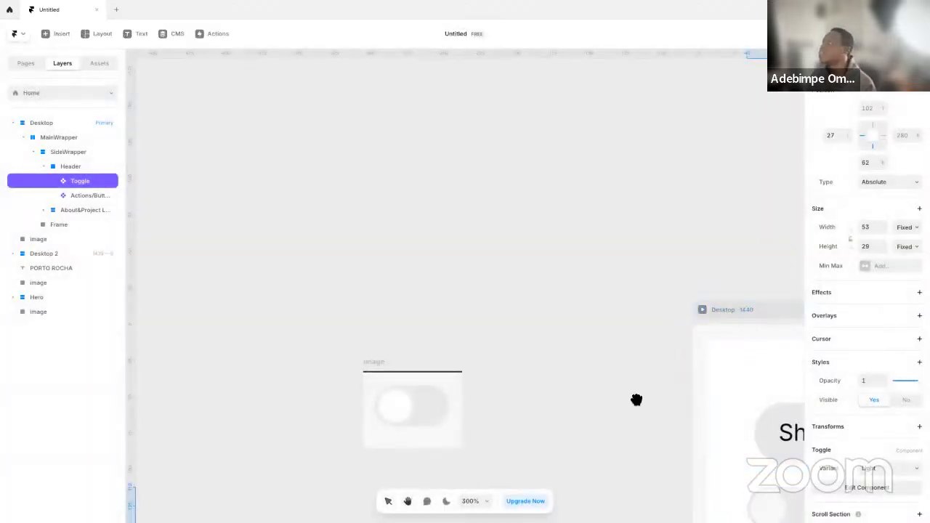
{"action": "left_click_drag", "start_coordinate": [604, 370], "coordinate": [259, 237]}
{"action": "scroll", "coordinate": [595, 297], "scroll_direction": "up", "scroll_amount": 5}
{"action": "left_click", "coordinate": [513, 311], "text": "shift"}
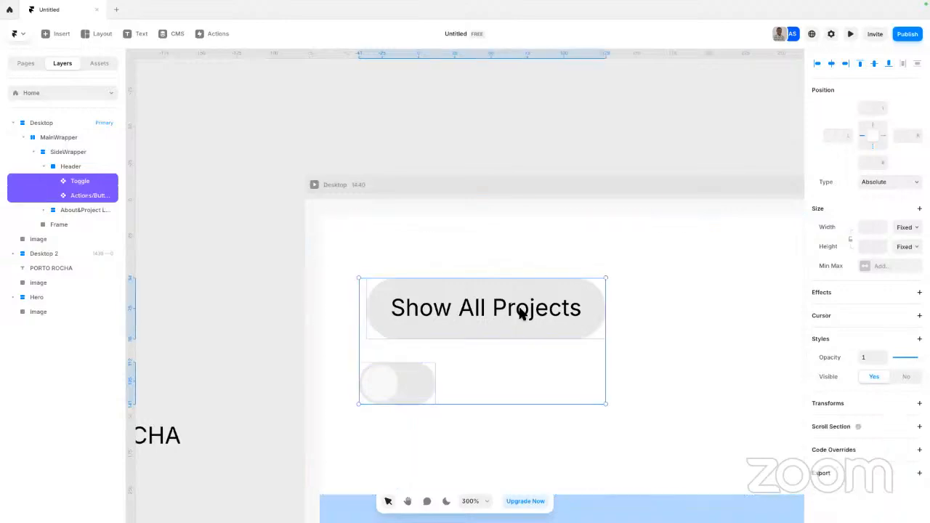
{"action": "key", "text": "super+alt+Return"}
{"action": "scroll", "coordinate": [552, 329], "scroll_direction": "up", "scroll_amount": 3}
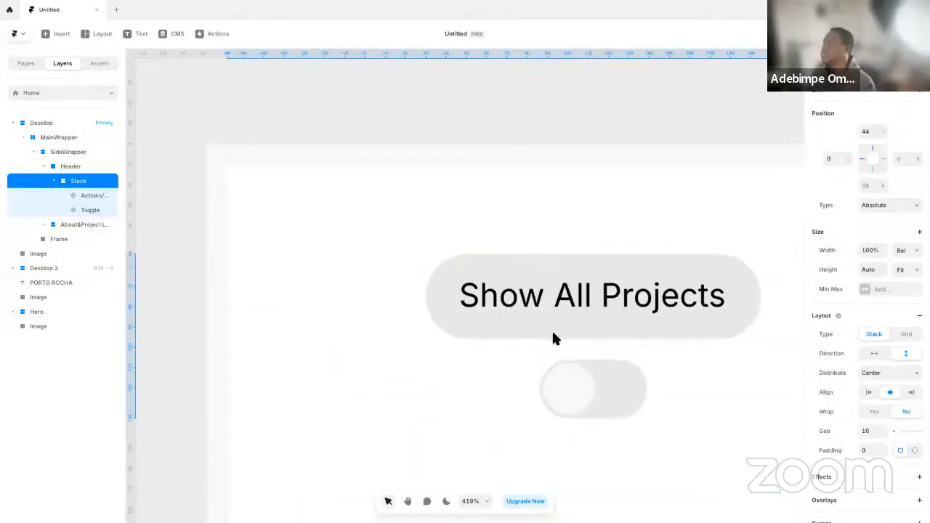
{"action": "scroll", "coordinate": [552, 329], "scroll_direction": "down", "scroll_amount": 8}
{"action": "left_click", "coordinate": [874, 354]}
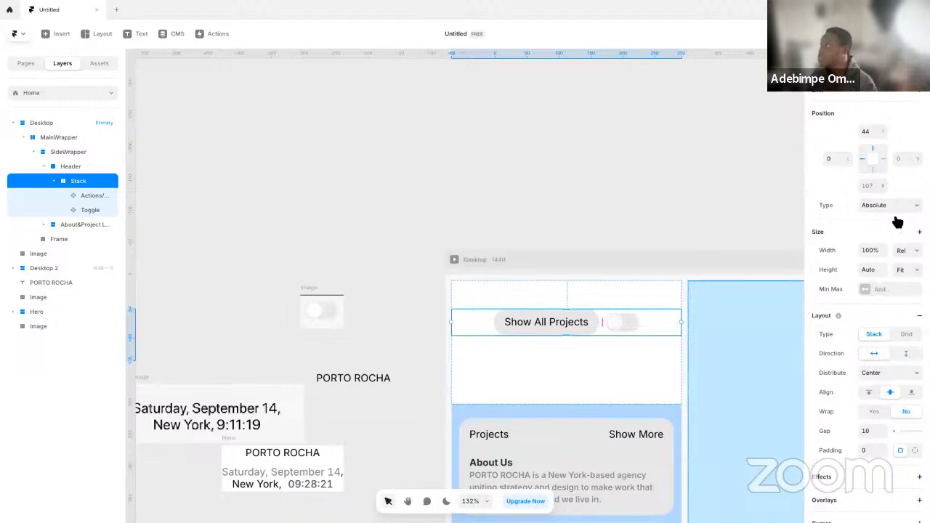
Rename the stack holding the button and toggle inside Header as Top
{"action": "left_click", "coordinate": [618, 373]}
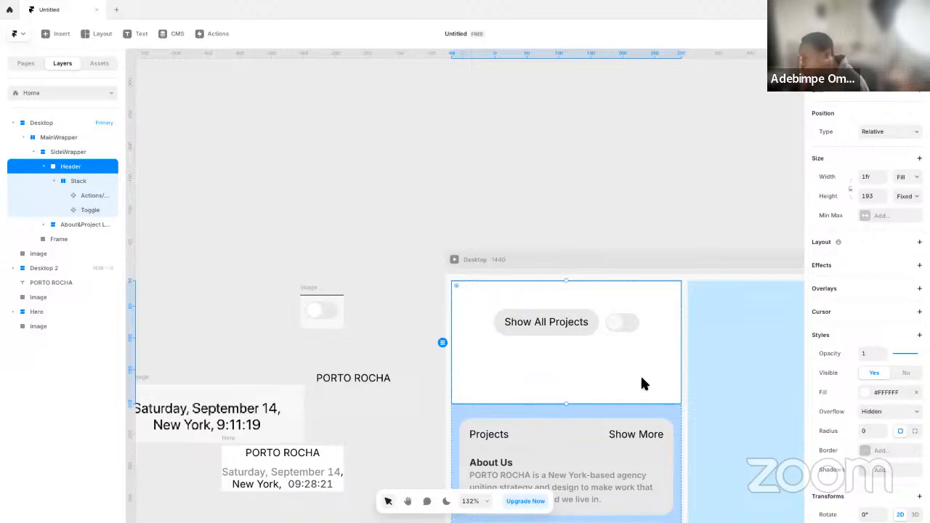
{"action": "left_click", "coordinate": [66, 184]}
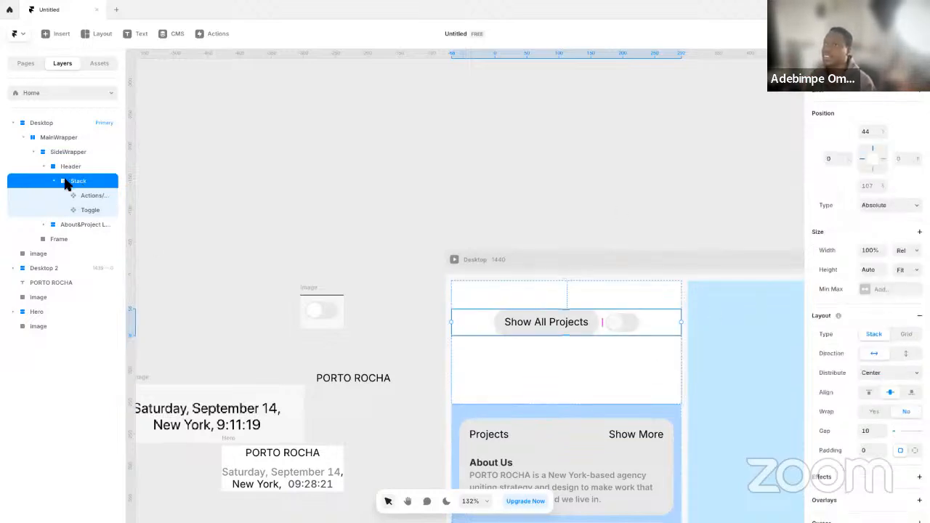
{"action": "left_click", "coordinate": [56, 181]}
{"action": "double_click", "coordinate": [102, 186]}
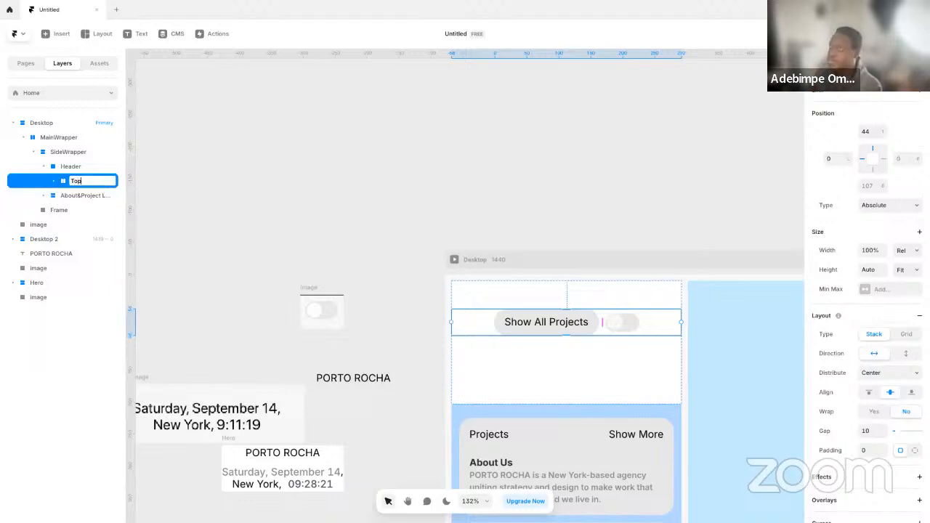
{"action": "key", "text": "Return"}
Try the date-and-time image as the Header's Bottom layer and move it back out onto the canvas
{"action": "left_click", "coordinate": [274, 351]}
{"action": "key", "text": "space"}
{"action": "left_click_drag", "start_coordinate": [254, 367], "coordinate": [373, 336]}
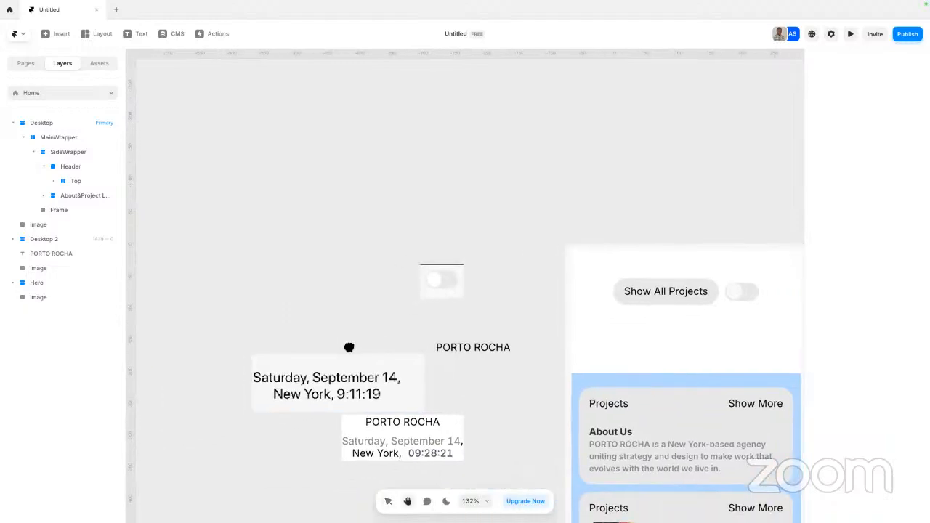
{"action": "left_click_drag", "start_coordinate": [359, 407], "coordinate": [700, 354]}
{"action": "double_click", "coordinate": [89, 182]}
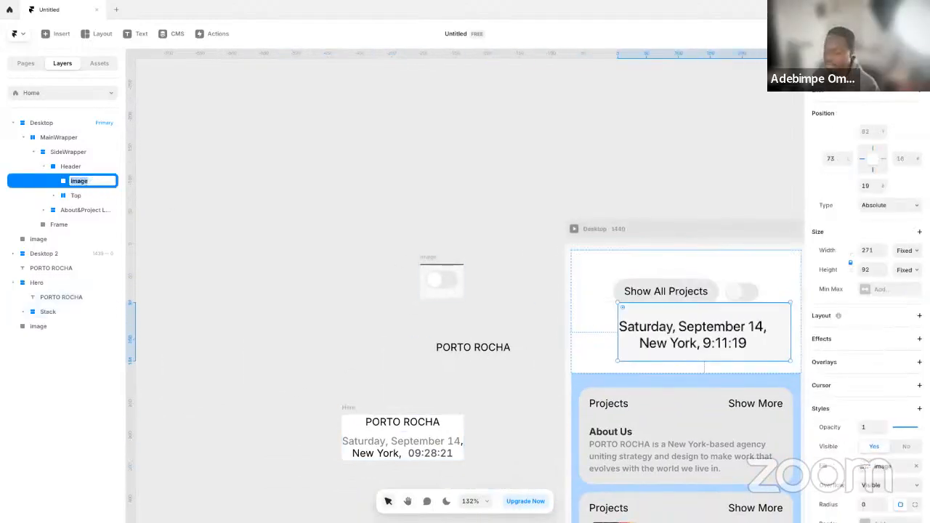
{"action": "key", "text": "Return"}
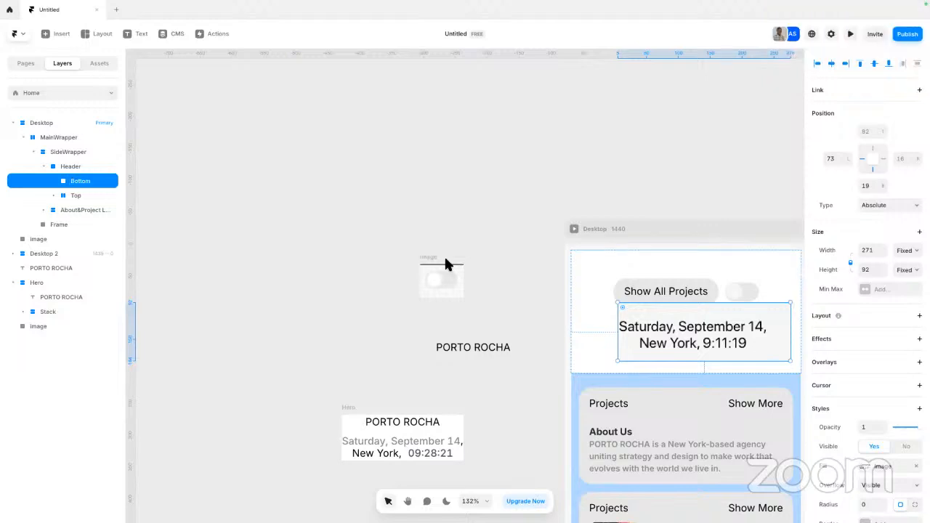
{"action": "scroll", "coordinate": [766, 354], "scroll_direction": "right", "scroll_amount": 2}
{"action": "left_click_drag", "start_coordinate": [546, 335], "coordinate": [131, 339]}
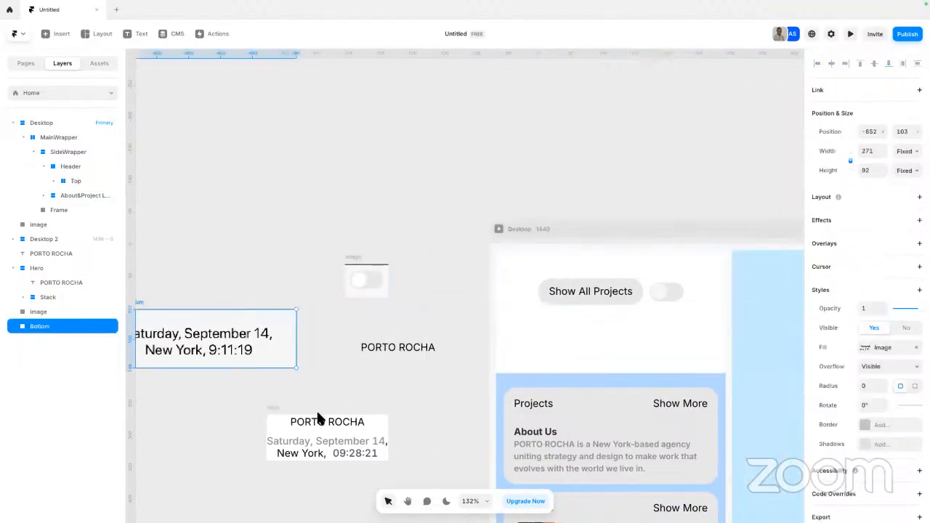
Move the Hero stack with PORTO ROCHA and the date into the Header and rename it as Bottom
{"action": "left_click", "coordinate": [284, 404]}
{"action": "left_click_drag", "start_coordinate": [284, 404], "coordinate": [556, 302]}
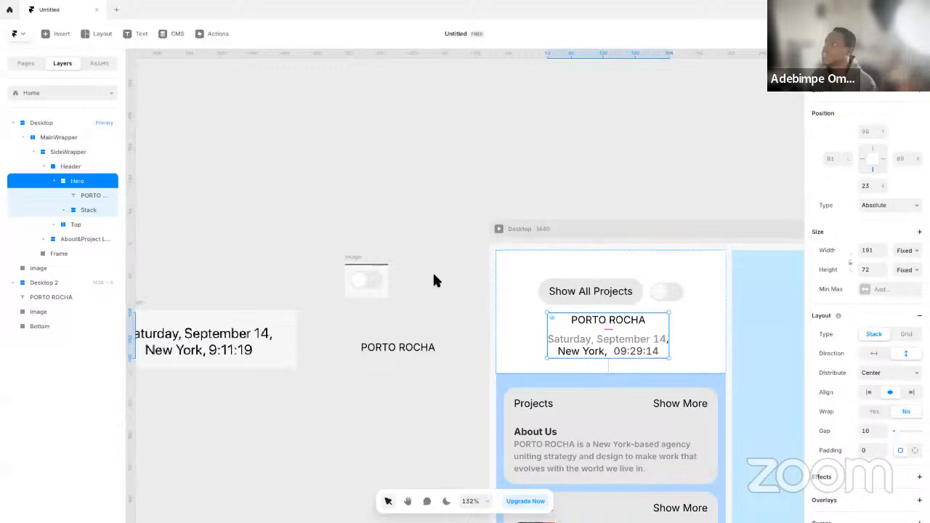
{"action": "double_click", "coordinate": [92, 183]}
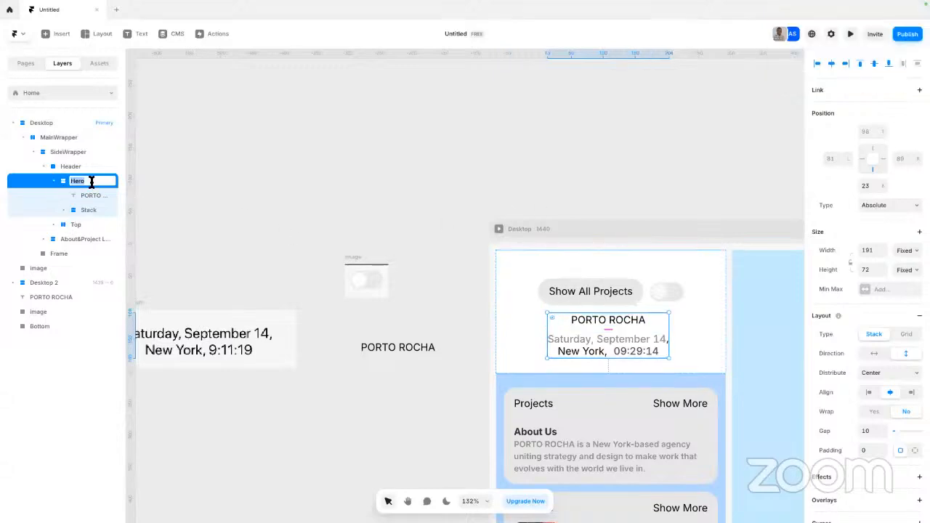
{"action": "key", "text": "Return"}
Place the Top layer before Bottom in the Header and apply a vertical stack layout to the Header
{"action": "left_click_drag", "start_coordinate": [93, 227], "coordinate": [96, 181]}
{"action": "left_click", "coordinate": [96, 168]}
{"action": "left_click", "coordinate": [878, 242]}
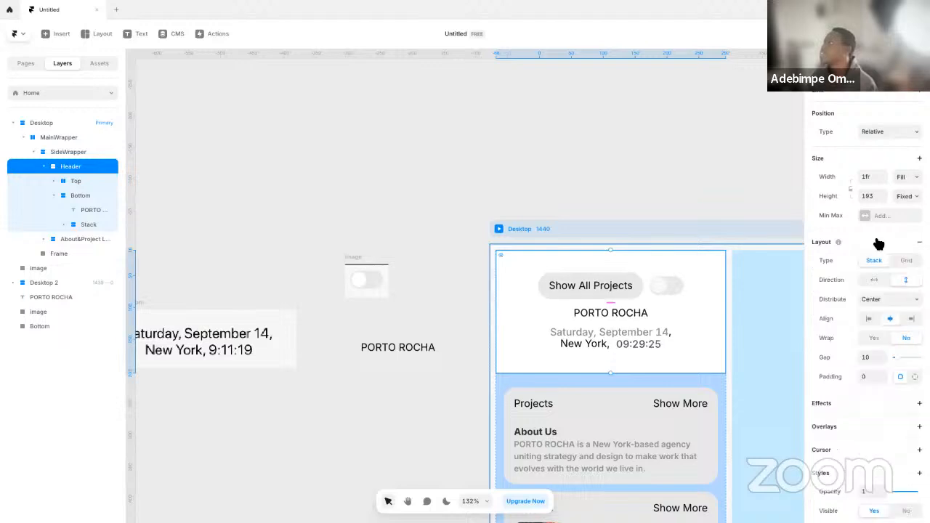
Set the distribution of the Top stack to Space Between
{"action": "left_click", "coordinate": [630, 285]}
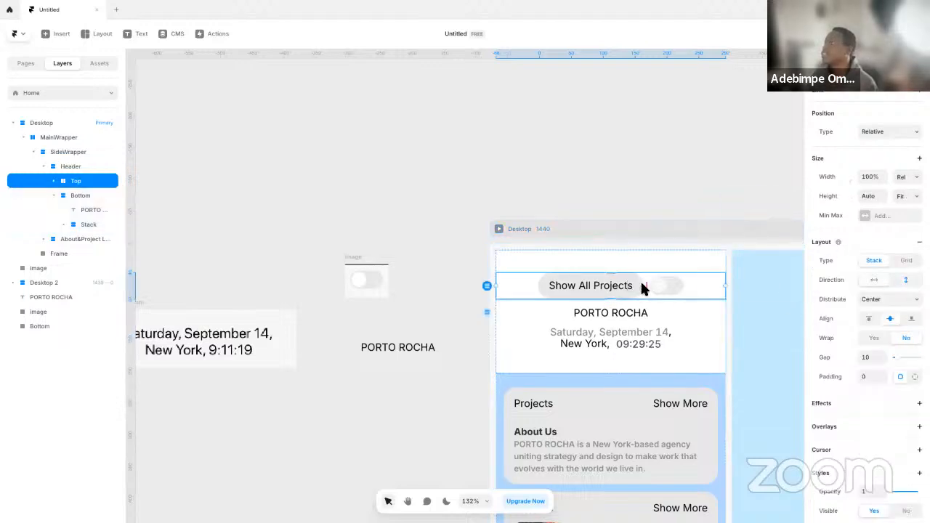
{"action": "left_click", "coordinate": [893, 304]}
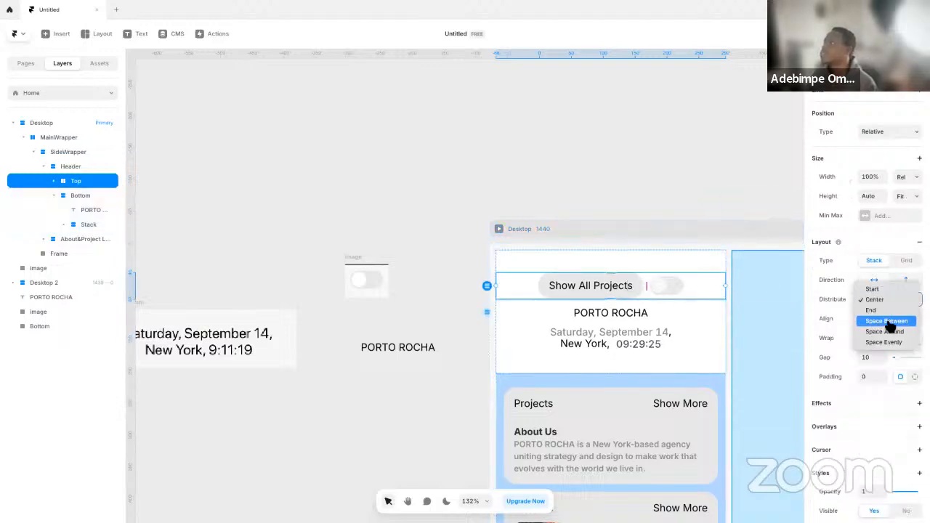
{"action": "left_click", "coordinate": [894, 324]}
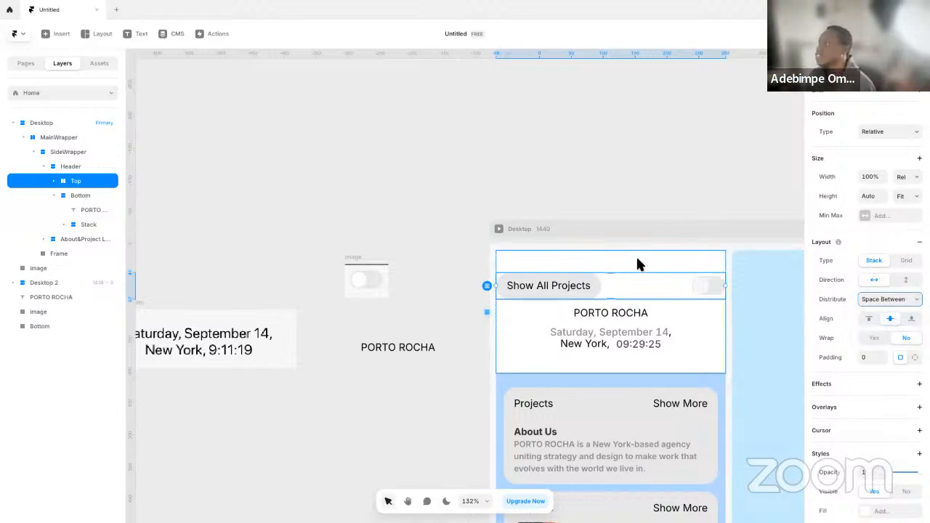
Try the Space Between distribution on the Header stack
{"action": "left_click", "coordinate": [705, 270]}
{"action": "left_click", "coordinate": [880, 303]}
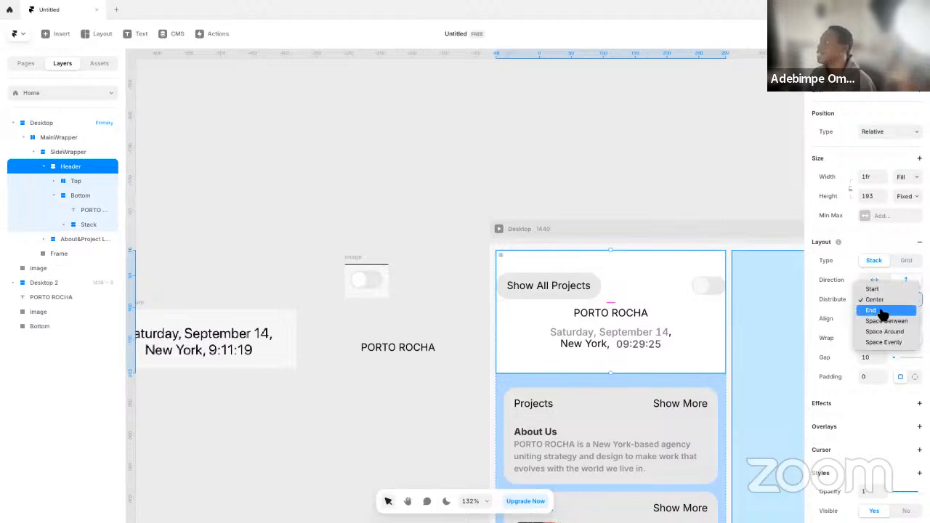
{"action": "left_click", "coordinate": [885, 318]}
{"action": "left_click", "coordinate": [643, 218]}
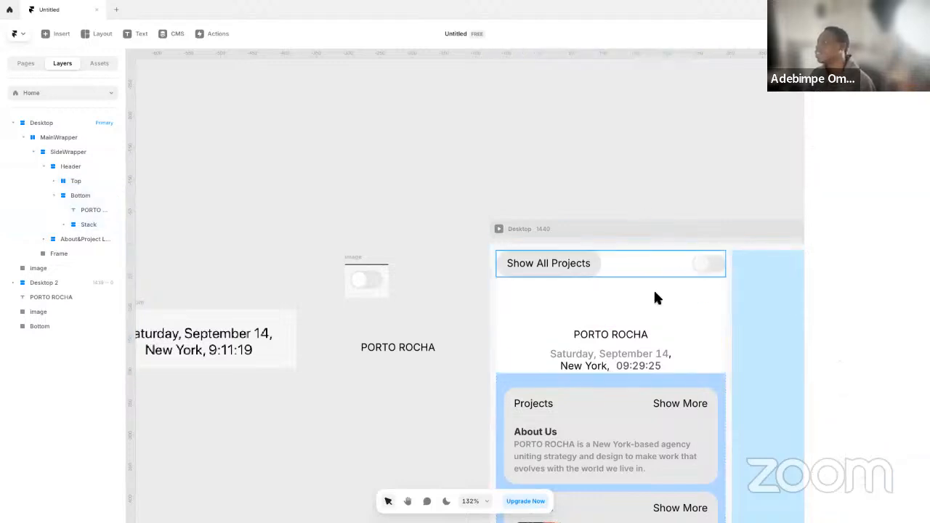
Set the Header stack's distribution to Start and its gap to 32
{"action": "left_click", "coordinate": [682, 316]}
{"action": "left_click", "coordinate": [907, 304]}
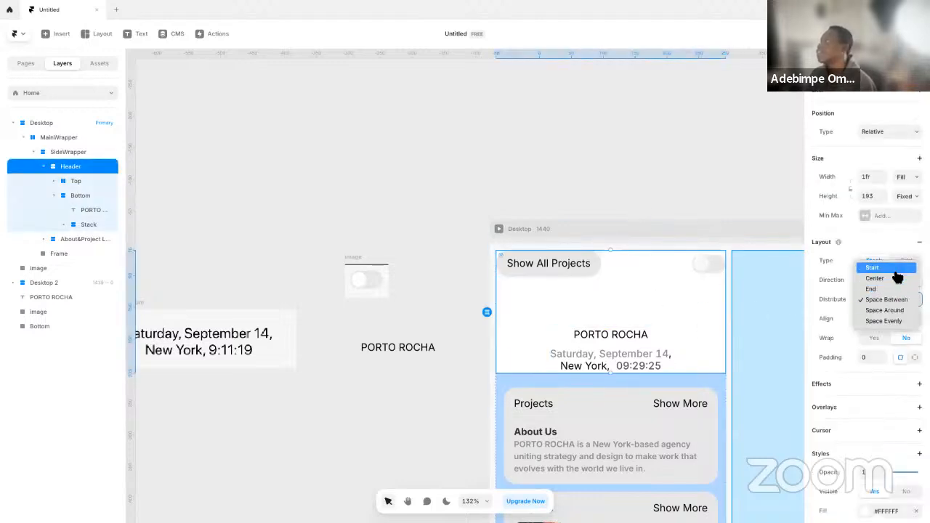
{"action": "left_click", "coordinate": [872, 266]}
{"action": "left_click", "coordinate": [867, 357]}
{"action": "type", "text": "20"}
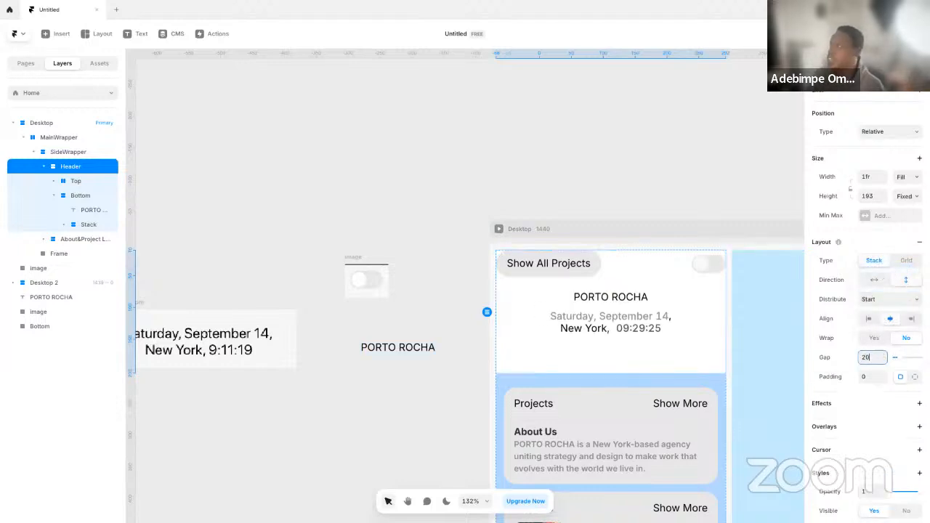
{"action": "type", "text": "32"}
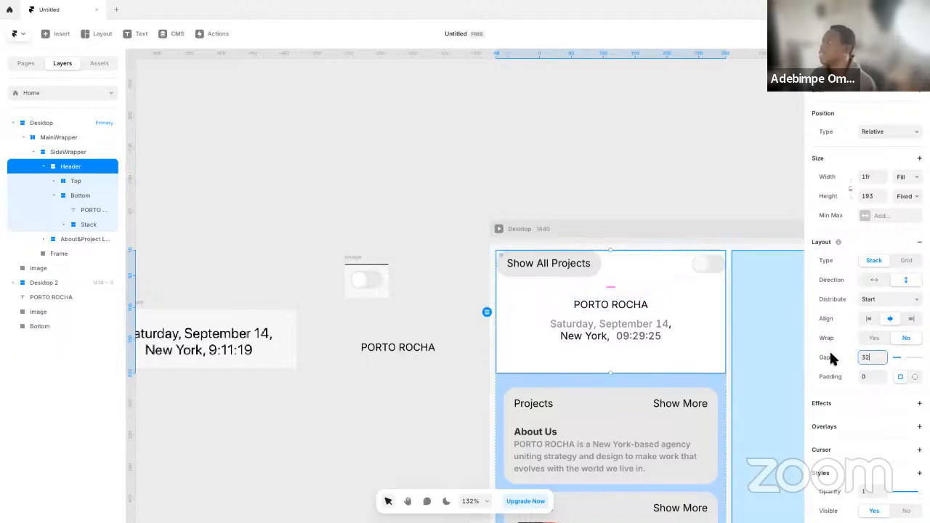
Match the Header's padding to the About & Project list below it by setting it to 12
{"action": "left_click", "coordinate": [509, 387]}
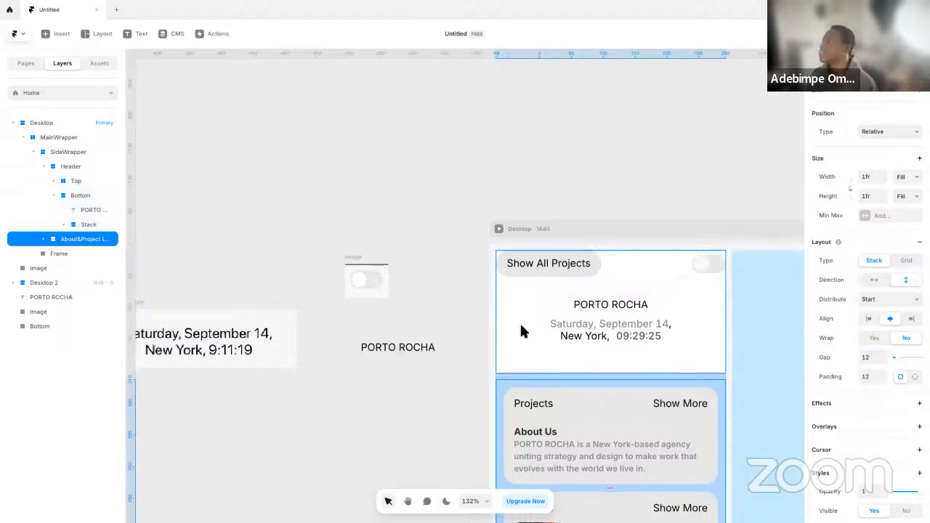
{"action": "left_click", "coordinate": [509, 352]}
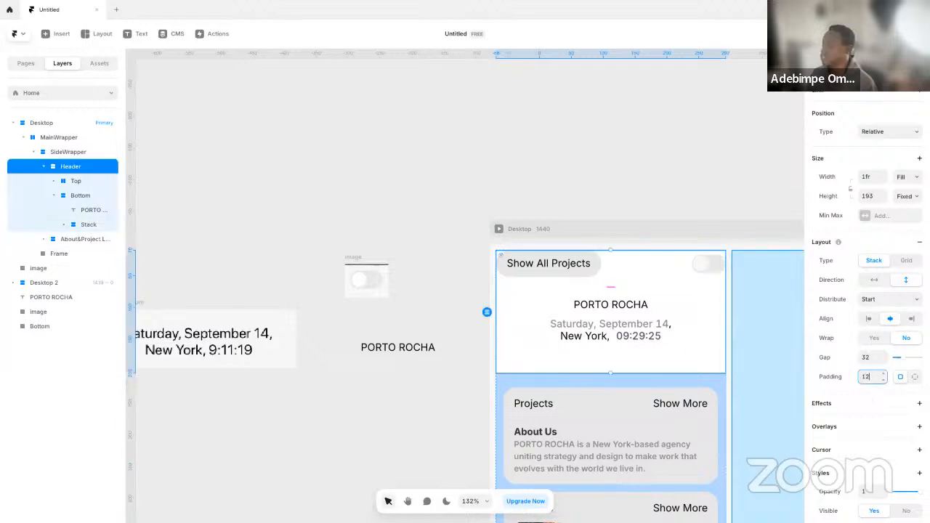
{"action": "type", "text": "12"}
{"action": "key", "text": "Return"}
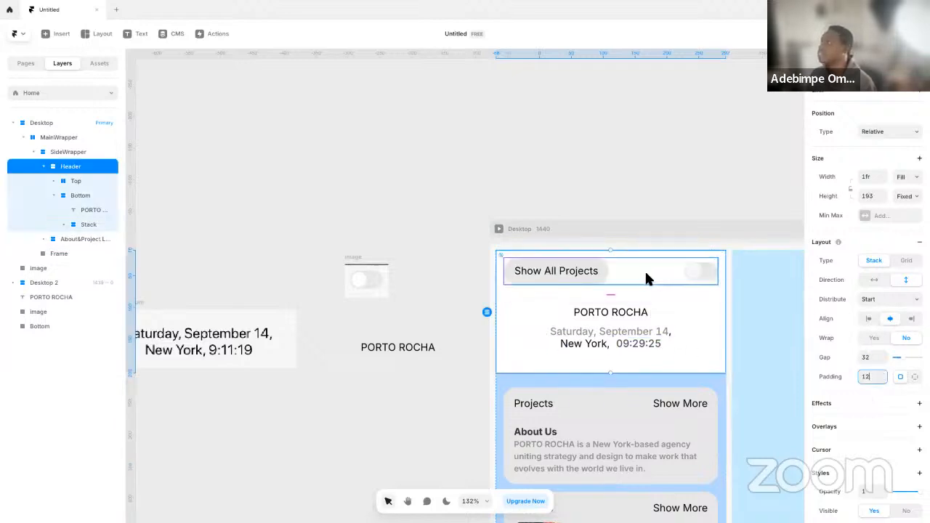
Compare the Header's button and toggle with the PORTO ROCHA website in Edge and examine the Toggle component's Light variant
{"action": "left_click", "coordinate": [644, 273]}
{"action": "left_click", "coordinate": [561, 203]}
{"action": "key", "text": "ctrl+Left"}
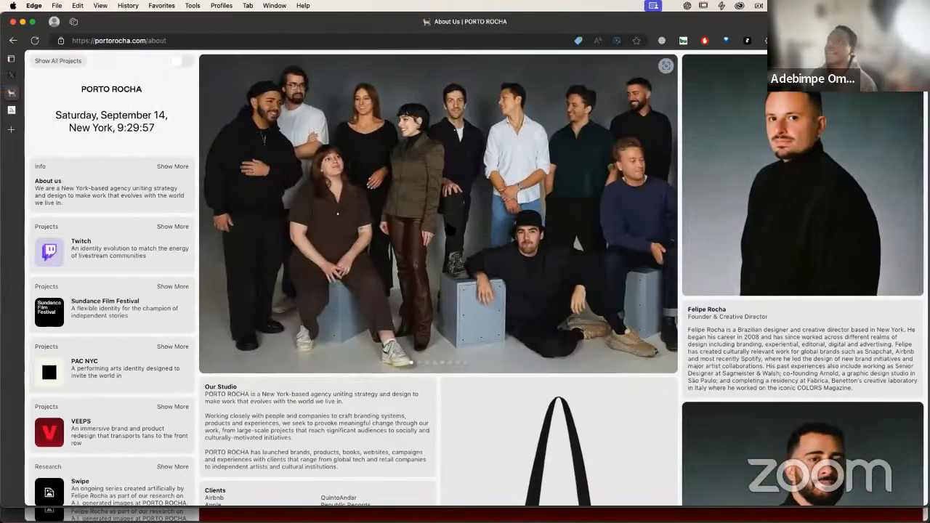
{"action": "key", "text": "ctrl+Right"}
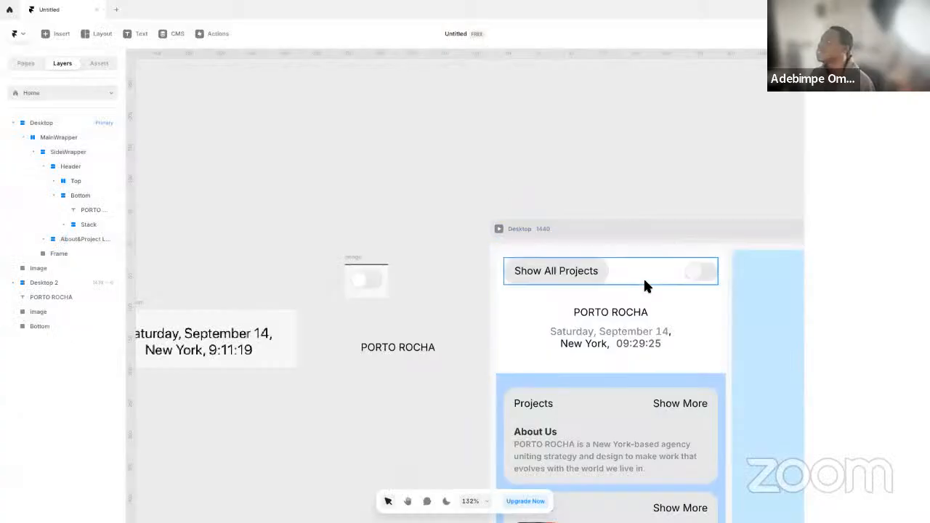
{"action": "left_click", "coordinate": [691, 267]}
{"action": "left_click", "coordinate": [630, 155]}
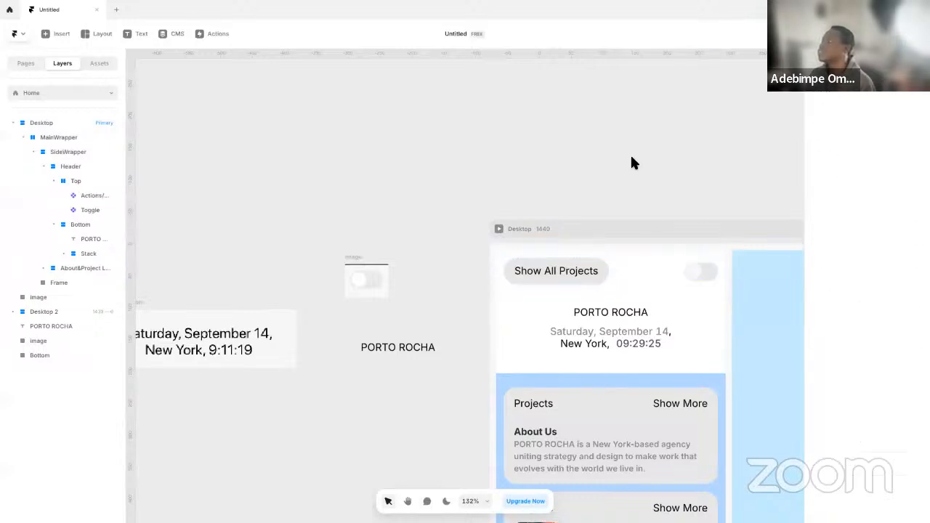
{"action": "left_click", "coordinate": [703, 277]}
{"action": "double_click", "coordinate": [704, 276]}
{"action": "scroll", "coordinate": [503, 272], "scroll_direction": "up", "scroll_amount": 10}
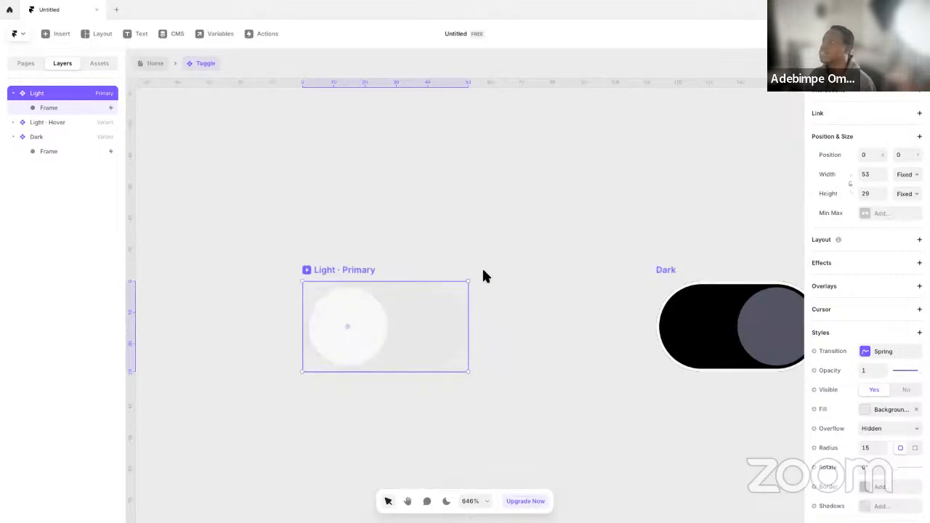
{"action": "left_click", "coordinate": [149, 64]}
{"action": "key", "text": "ctrl+Left"}
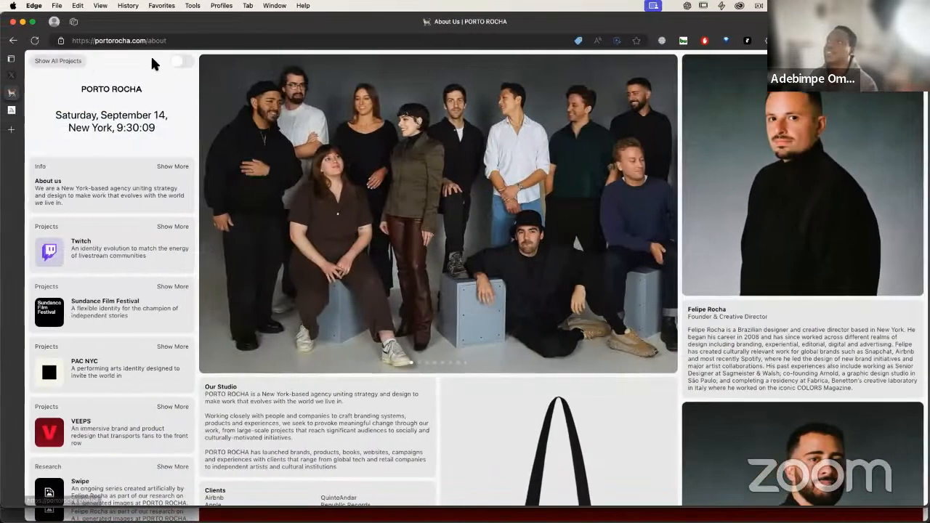
{"action": "key", "text": "ctrl+Right"}
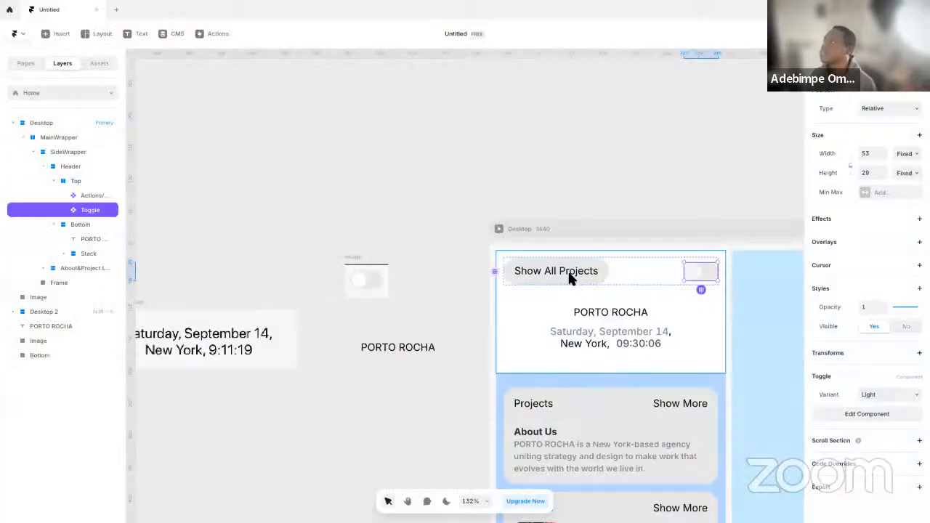
Set the height of the Show All Projects button component's primary variant to 40 and return to the Home page
{"action": "left_click", "coordinate": [569, 276]}
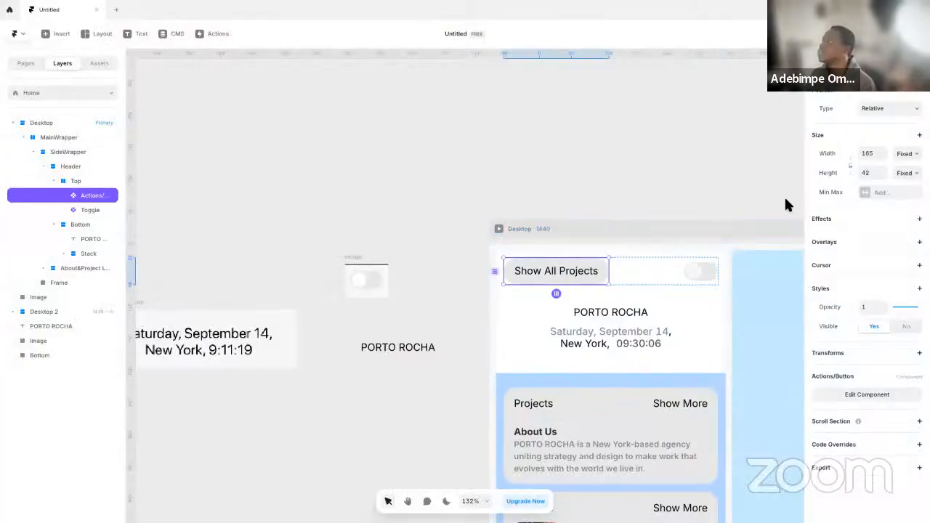
{"action": "left_click", "coordinate": [879, 176]}
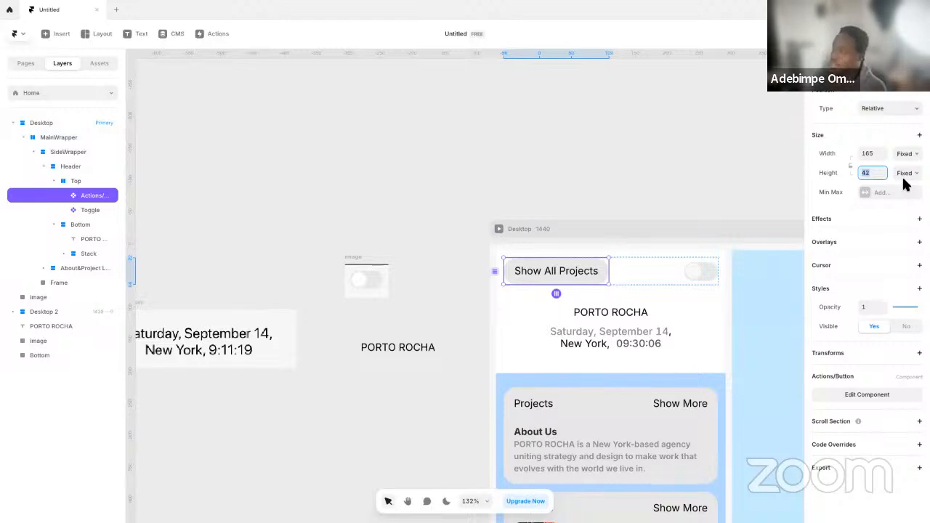
{"action": "left_click", "coordinate": [598, 271]}
{"action": "double_click", "coordinate": [597, 267]}
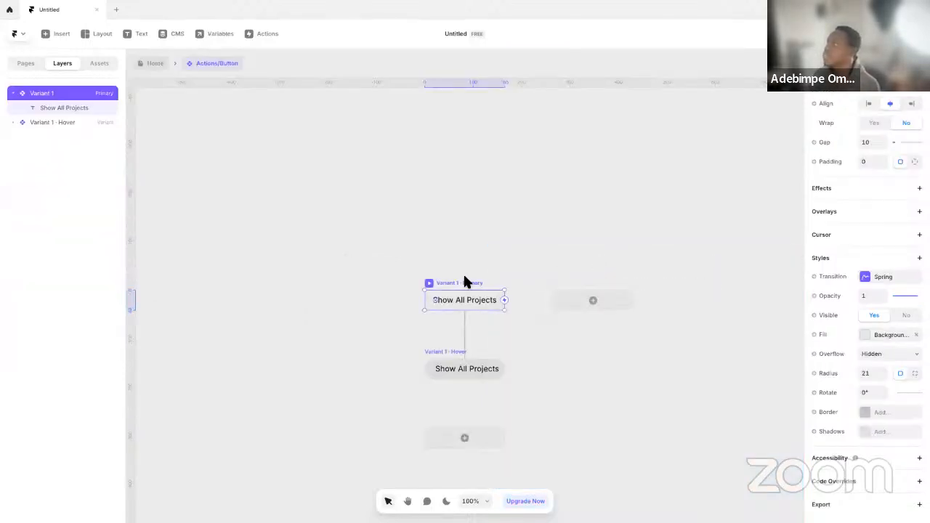
{"action": "scroll", "coordinate": [894, 175], "scroll_direction": "up", "scroll_amount": 3}
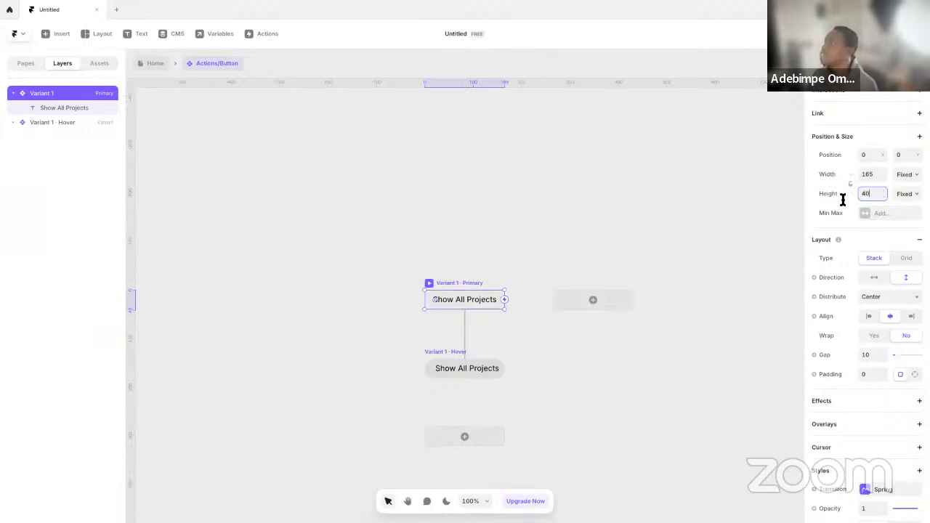
{"action": "left_click", "coordinate": [141, 62]}
Open the Toggle component for editing and set its Light primary variant's height to 40
{"action": "left_click", "coordinate": [695, 274]}
{"action": "double_click", "coordinate": [694, 273]}
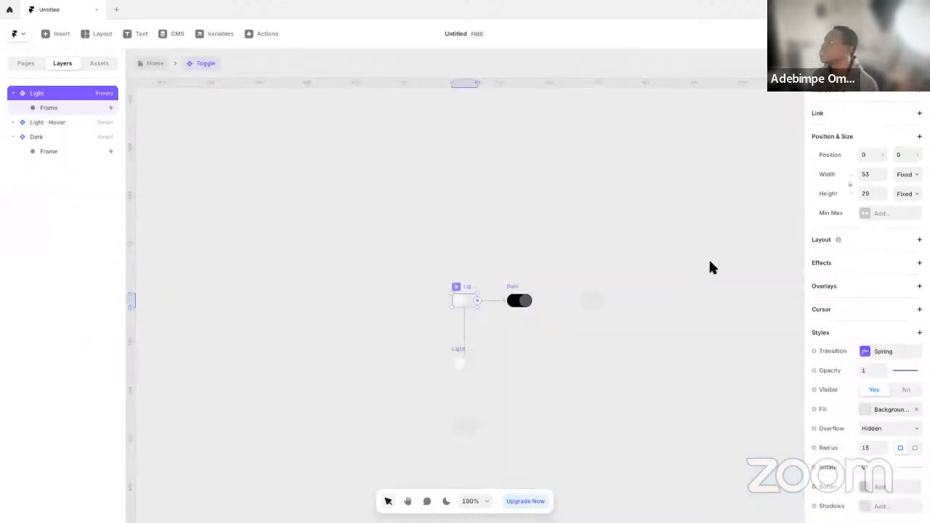
{"action": "left_click", "coordinate": [867, 193]}
{"action": "type", "text": "40"}
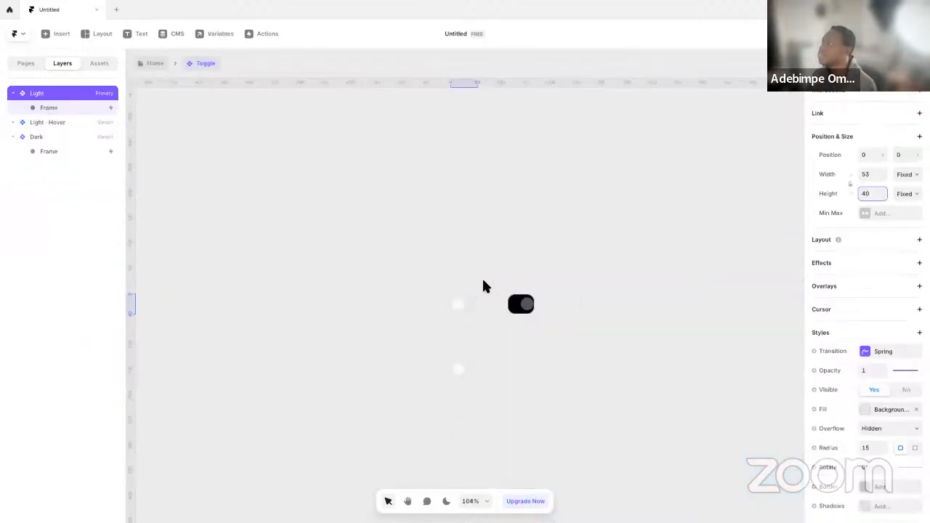
{"action": "scroll", "coordinate": [484, 284], "scroll_direction": "up", "scroll_amount": 10}
{"action": "scroll", "coordinate": [448, 324], "scroll_direction": "up", "scroll_amount": 3}
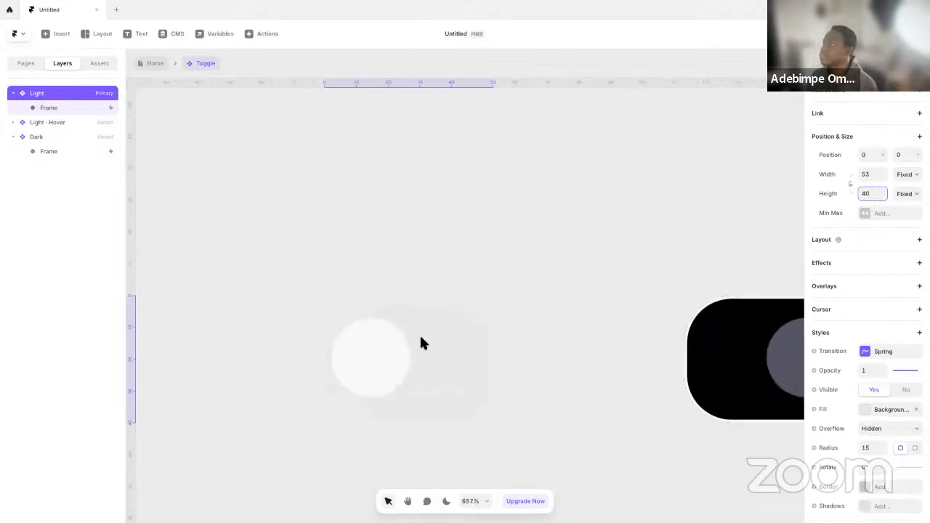
Pin the Light variant's circular knob 2 from the top and 2 from the bottom of the toggle
{"action": "left_click", "coordinate": [396, 353]}
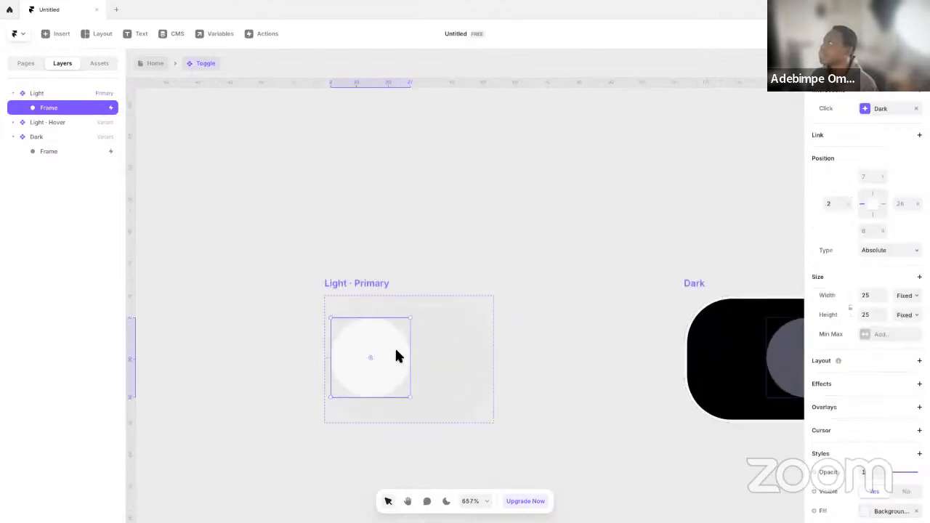
{"action": "left_click", "coordinate": [867, 178]}
{"action": "type", "text": "2"}
{"action": "left_click", "coordinate": [870, 230]}
{"action": "type", "text": "2"}
{"action": "key", "text": "Return"}
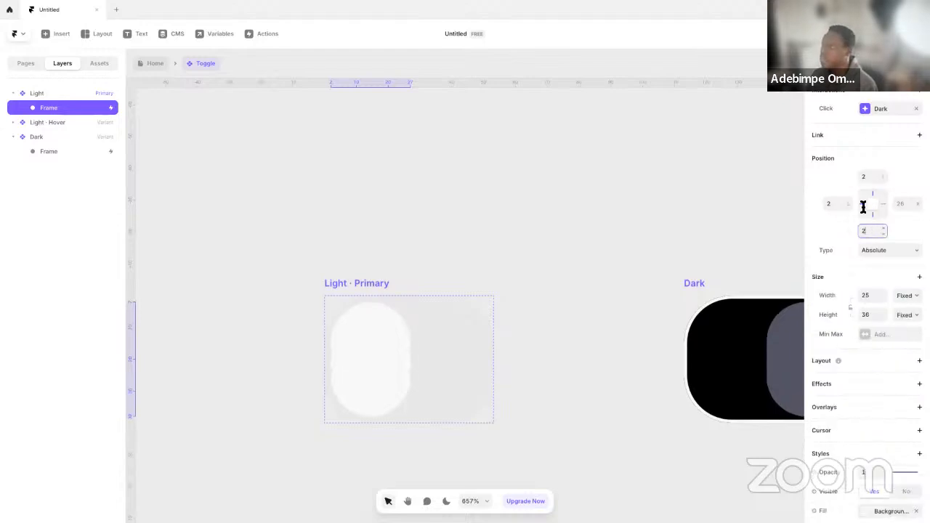
Set the width of the Toggle's Light primary variant to 64
{"action": "left_click", "coordinate": [369, 283]}
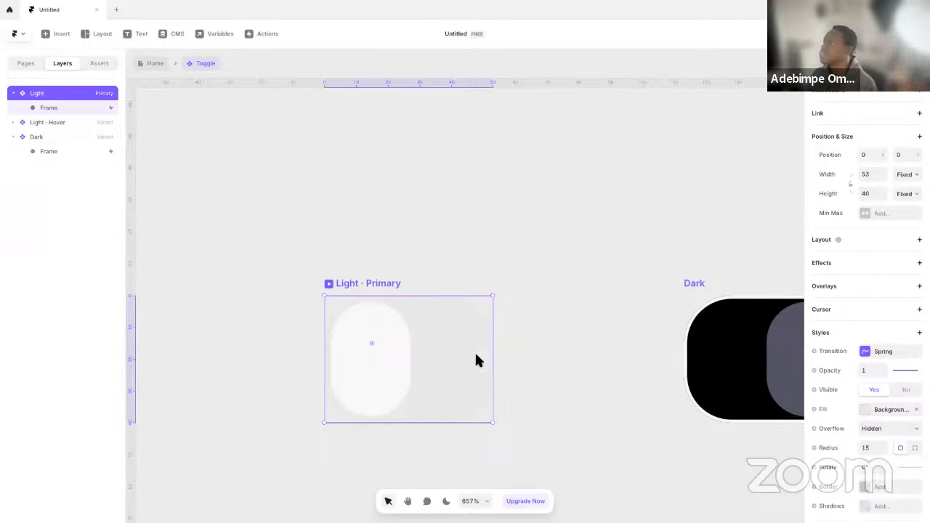
{"action": "left_click", "coordinate": [873, 174]}
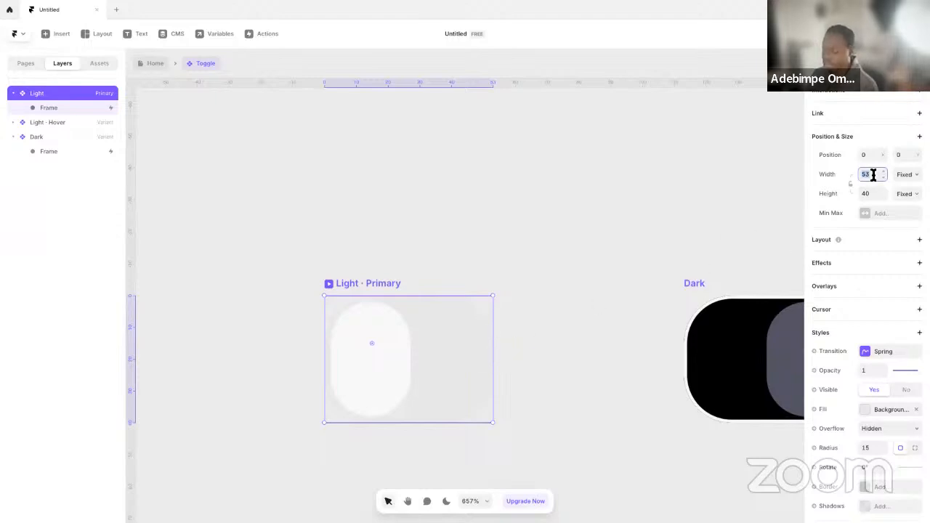
{"action": "type", "text": "64"}
{"action": "key", "text": "Return"}
{"action": "left_click", "coordinate": [524, 244]}
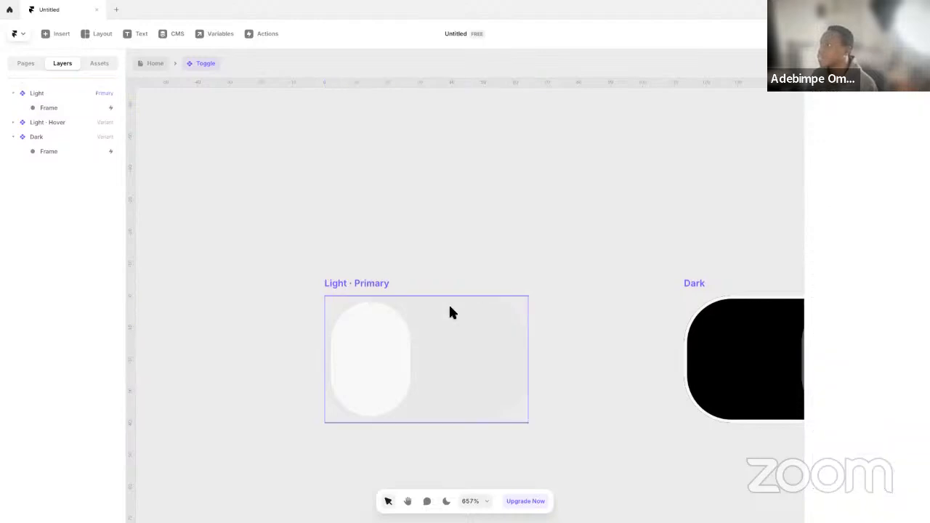
Set the Light variant's knob to a width of 36 and a corner radius of 60
{"action": "left_click", "coordinate": [382, 346]}
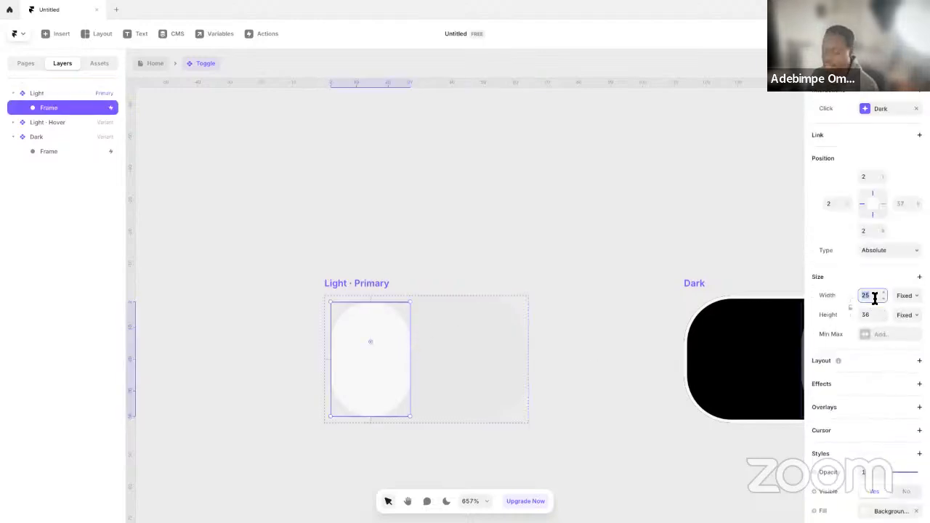
{"action": "key", "text": "Return"}
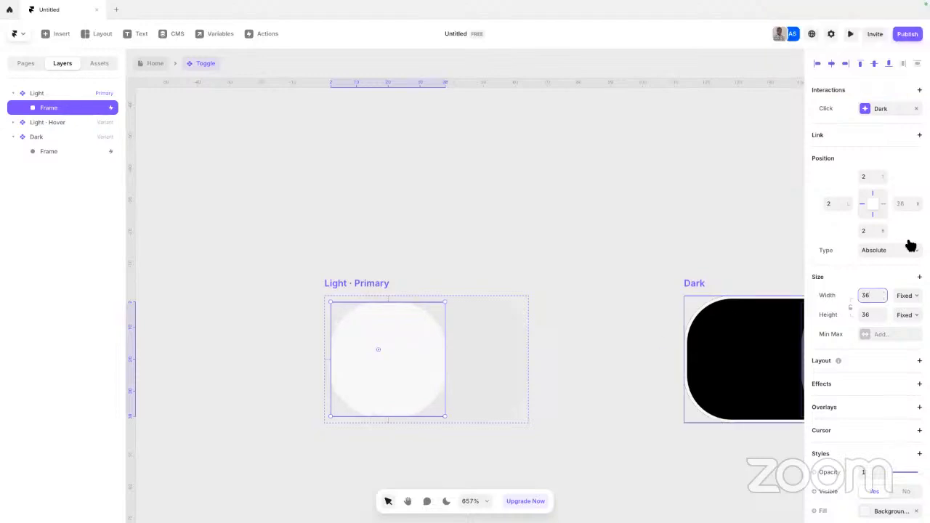
{"action": "scroll", "coordinate": [869, 302], "scroll_direction": "down", "scroll_amount": 5}
{"action": "left_click", "coordinate": [872, 369]}
{"action": "key", "text": "Return"}
{"action": "left_click", "coordinate": [592, 215]}
Round the Toggle's Light primary variant with a corner radius of 60
{"action": "scroll", "coordinate": [502, 289], "scroll_direction": "up", "scroll_amount": 2}
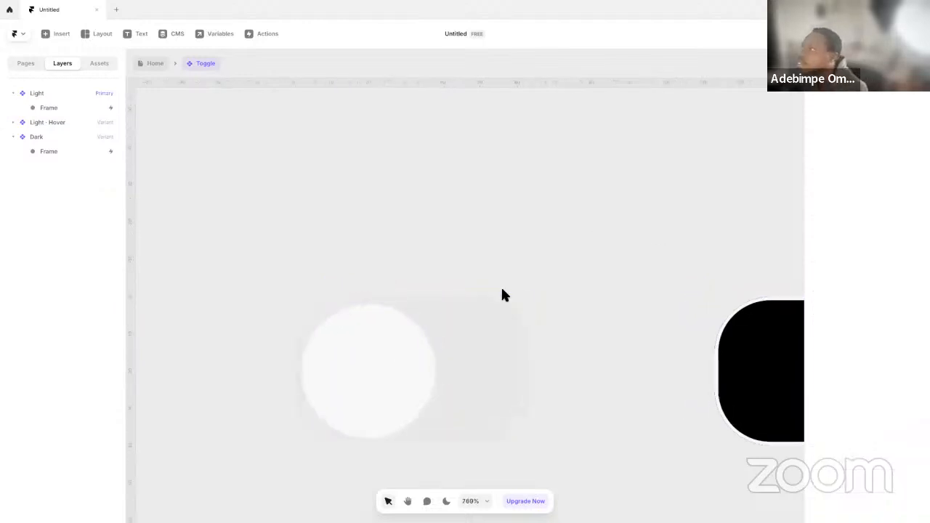
{"action": "left_click", "coordinate": [322, 286]}
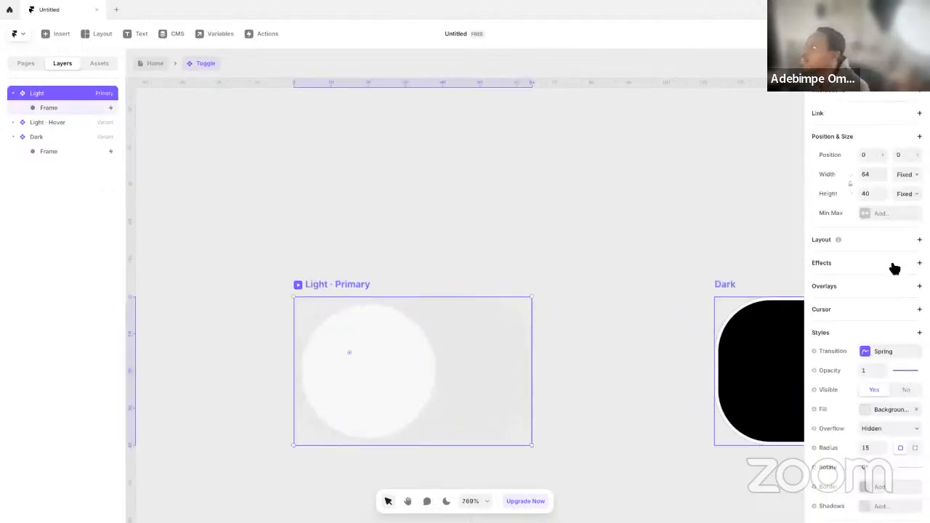
{"action": "scroll", "coordinate": [883, 407], "scroll_direction": "down", "scroll_amount": 2}
{"action": "left_click", "coordinate": [866, 372]}
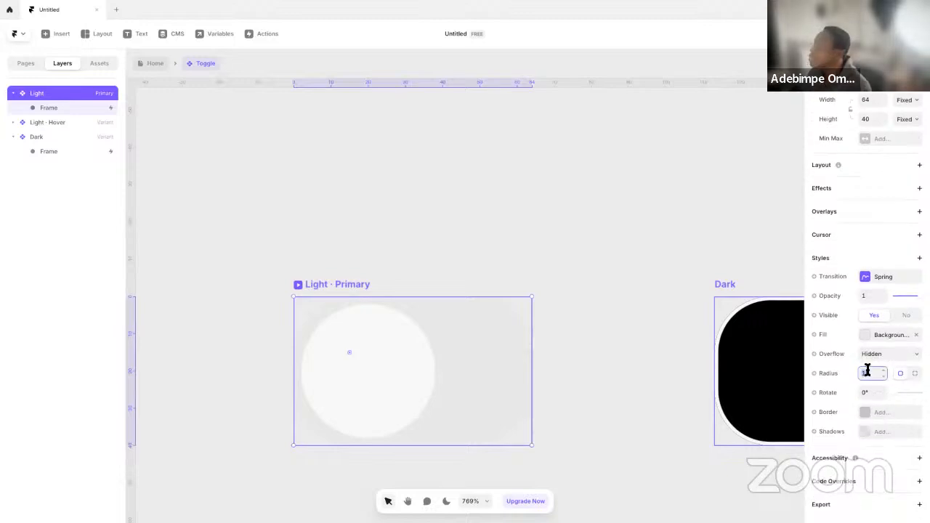
{"action": "type", "text": "60"}
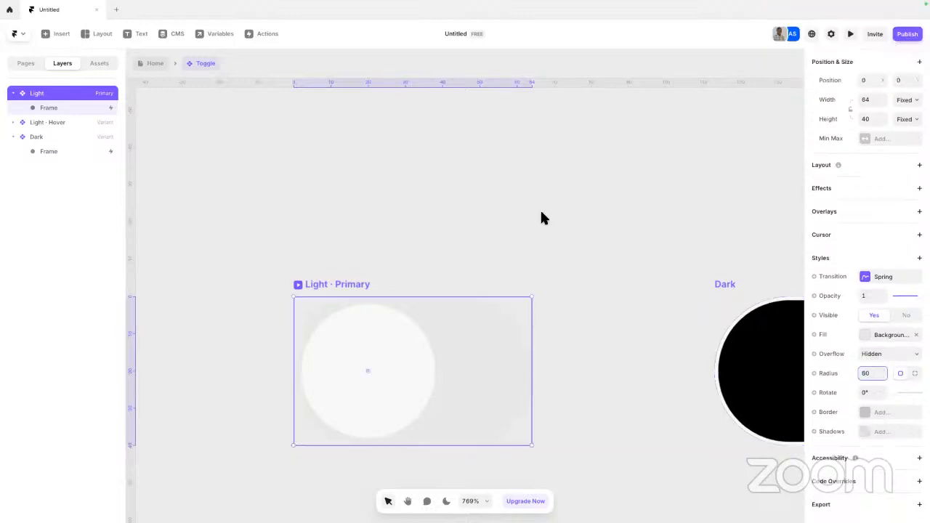
{"action": "left_click", "coordinate": [491, 231]}
{"action": "scroll", "coordinate": [477, 219], "scroll_direction": "up", "scroll_amount": 5, "text": "ctrl"}
{"action": "scroll", "coordinate": [476, 221], "scroll_direction": "down", "scroll_amount": 8, "text": "ctrl"}
{"action": "scroll", "coordinate": [476, 222], "scroll_direction": "up", "scroll_amount": 2, "text": "ctrl"}
{"action": "left_click", "coordinate": [690, 305]}
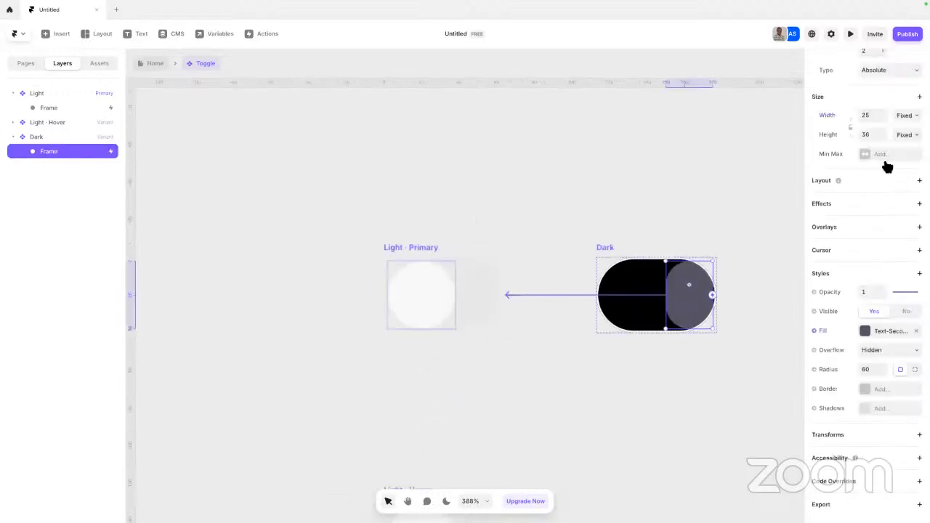
{"action": "scroll", "coordinate": [879, 146], "scroll_direction": "up", "scroll_amount": 5}
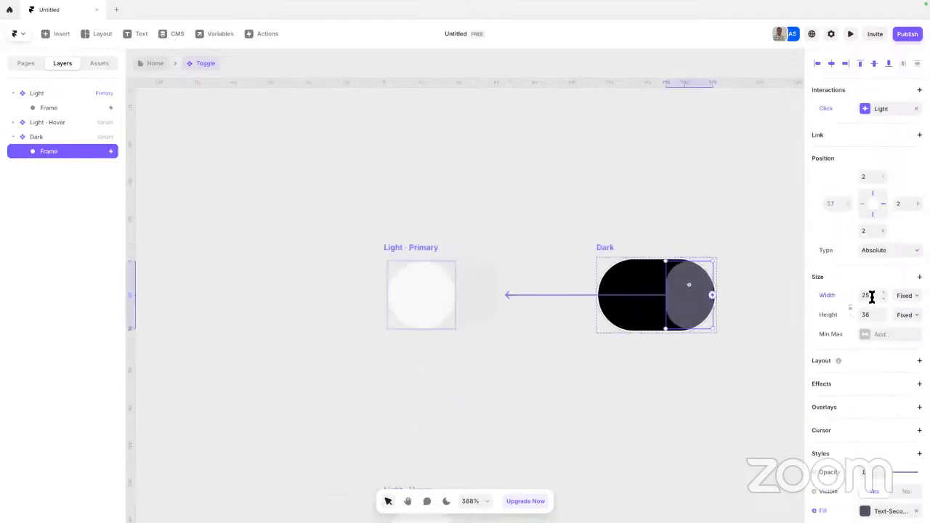
{"action": "left_click", "coordinate": [866, 295]}
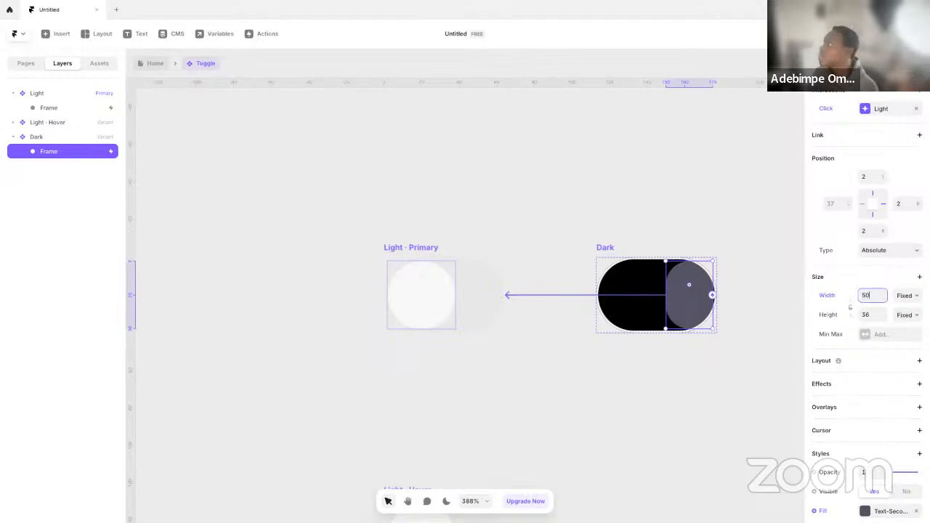
{"action": "key", "text": "BackSpace"}
{"action": "key", "text": "BackSpace"}
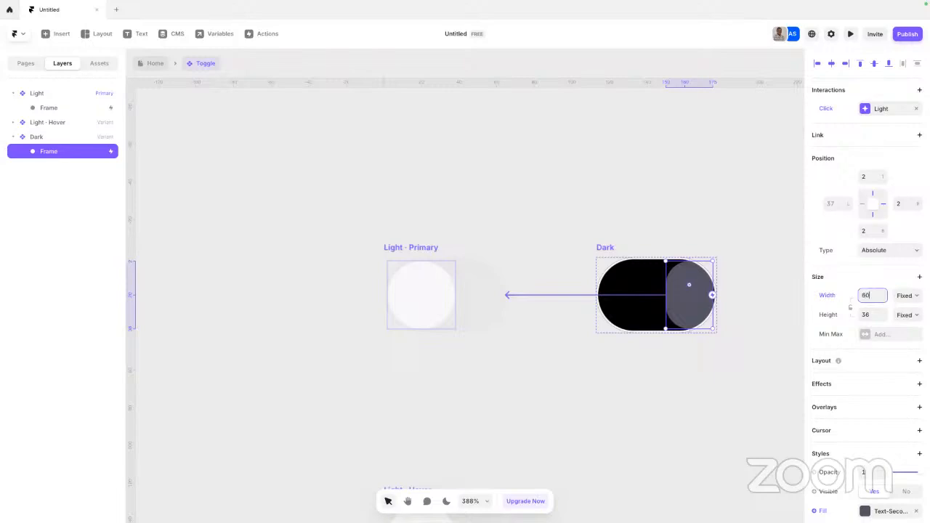
Set the width of the Dark variant's knob to 36, matching the Light variant's knob
{"action": "left_click", "coordinate": [391, 289]}
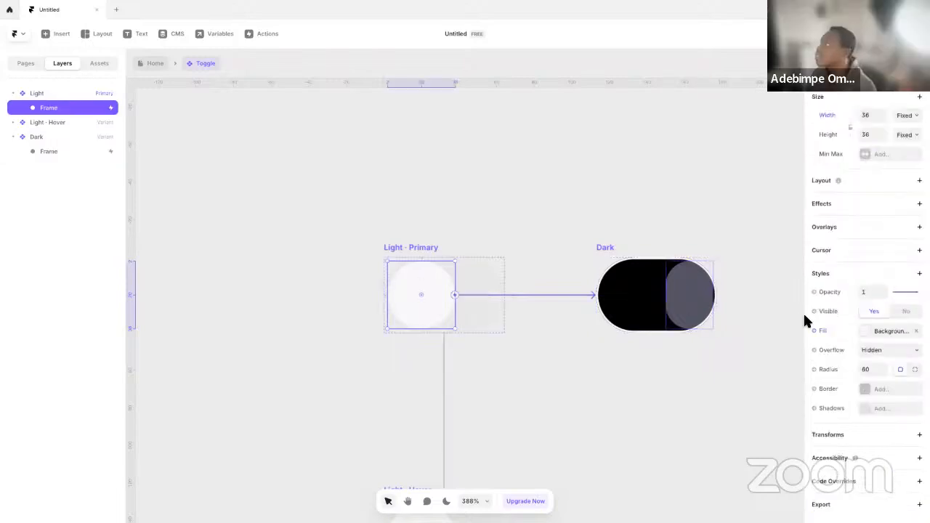
{"action": "scroll", "coordinate": [864, 291], "scroll_direction": "up", "scroll_amount": 1}
{"action": "scroll", "coordinate": [864, 292], "scroll_direction": "up", "scroll_amount": 1}
{"action": "left_click", "coordinate": [669, 292]}
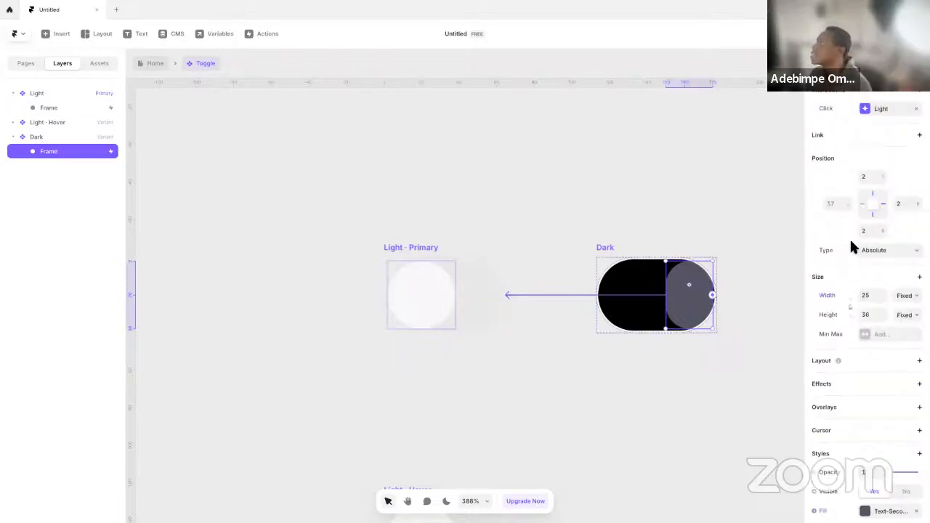
{"action": "left_click", "coordinate": [878, 298]}
{"action": "type", "text": "36"}
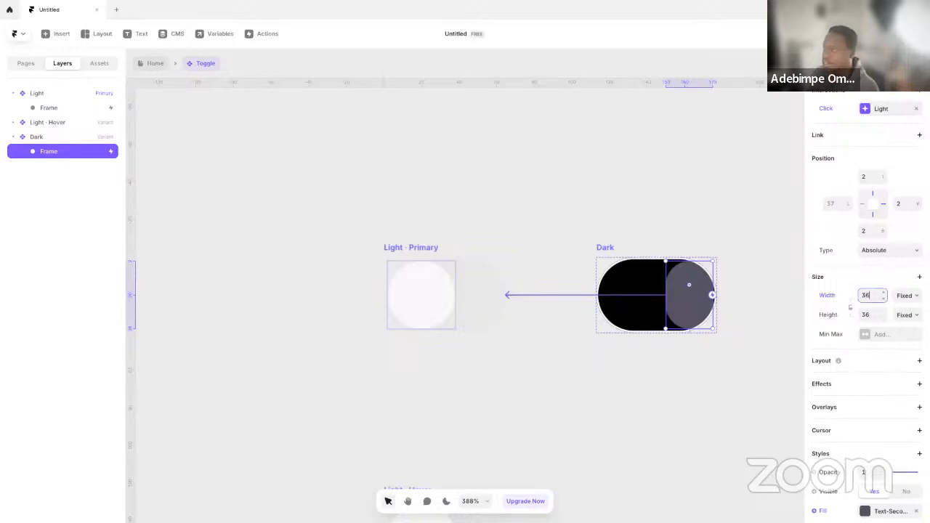
{"action": "key", "text": "Return"}
{"action": "left_click", "coordinate": [693, 218]}
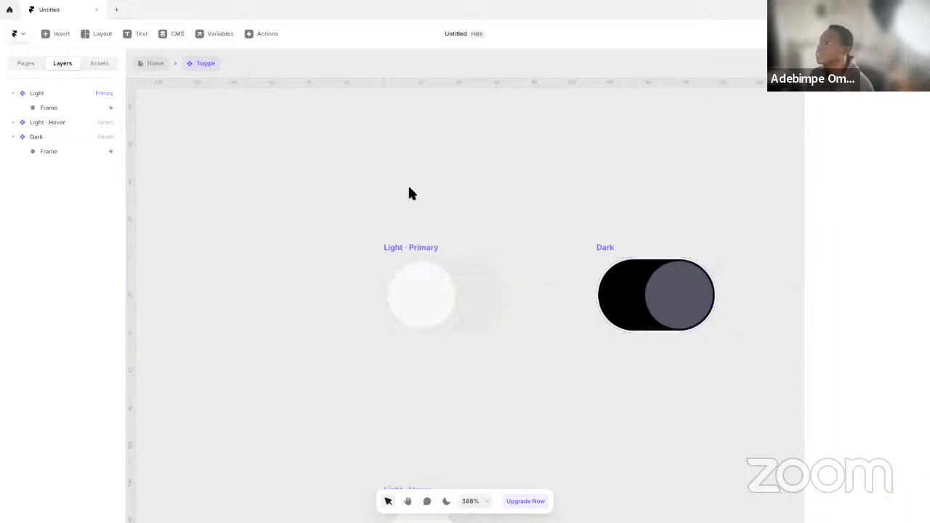
Return to the Home page and set the header's Toggle instance to Fit Content in width and height
{"action": "left_click", "coordinate": [149, 64]}
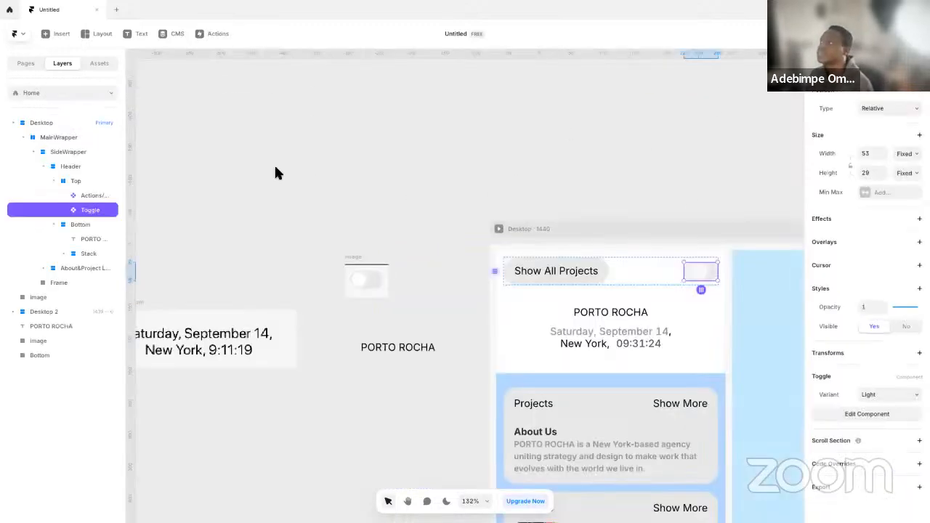
{"action": "left_click", "coordinate": [402, 224]}
{"action": "left_click", "coordinate": [711, 271]}
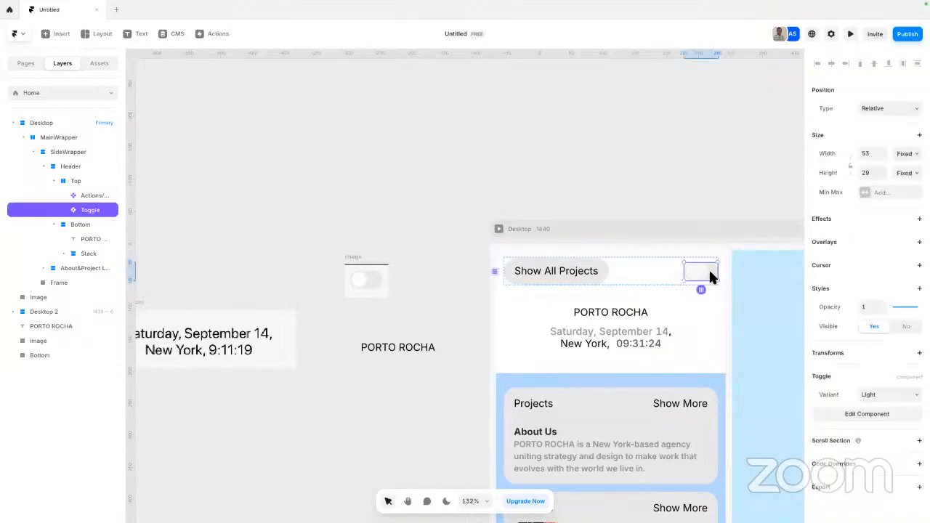
{"action": "left_click", "coordinate": [905, 153]}
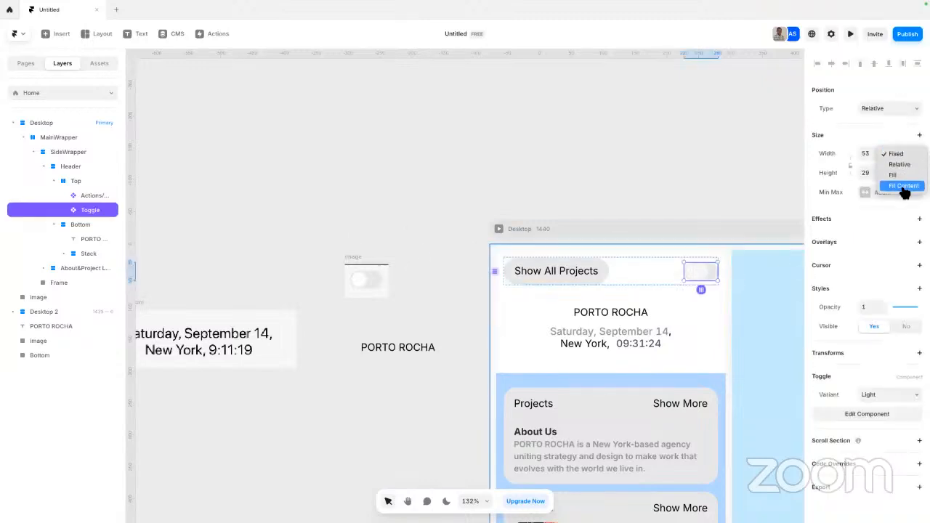
{"action": "left_click", "coordinate": [905, 187]}
{"action": "left_click", "coordinate": [908, 175]}
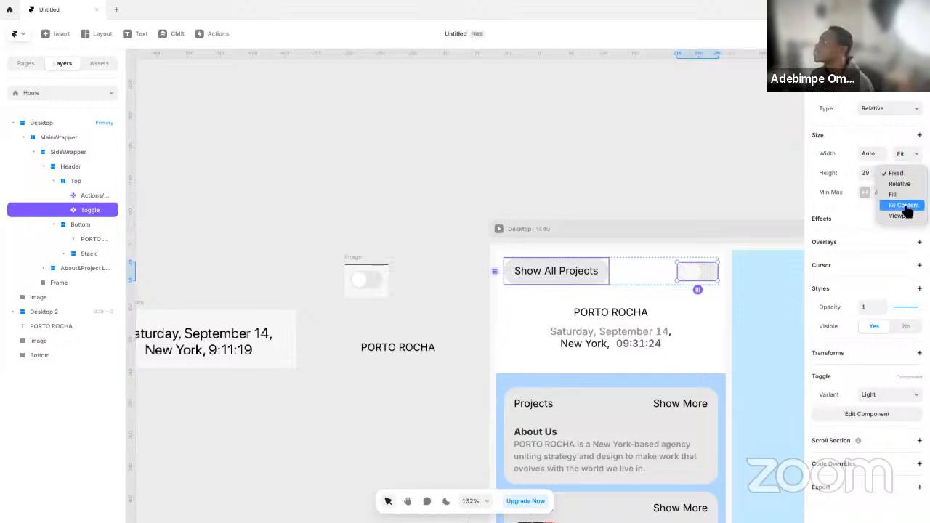
{"action": "left_click", "coordinate": [908, 205]}
{"action": "left_click", "coordinate": [640, 198]}
Preview the Desktop page in fullscreen to check the header, and return to the canvas
{"action": "left_click_drag", "start_coordinate": [732, 194], "coordinate": [552, 215]}
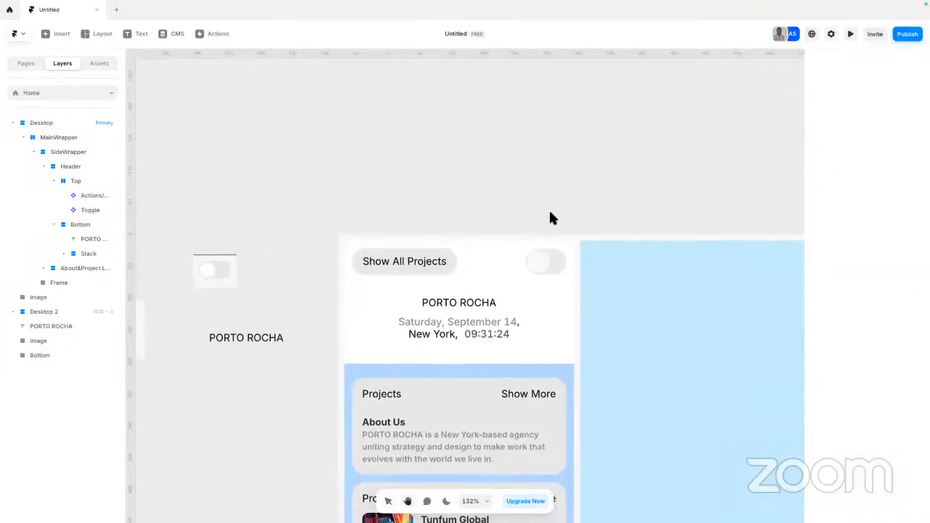
{"action": "left_click_drag", "start_coordinate": [633, 230], "coordinate": [573, 170]}
{"action": "left_click", "coordinate": [290, 154]}
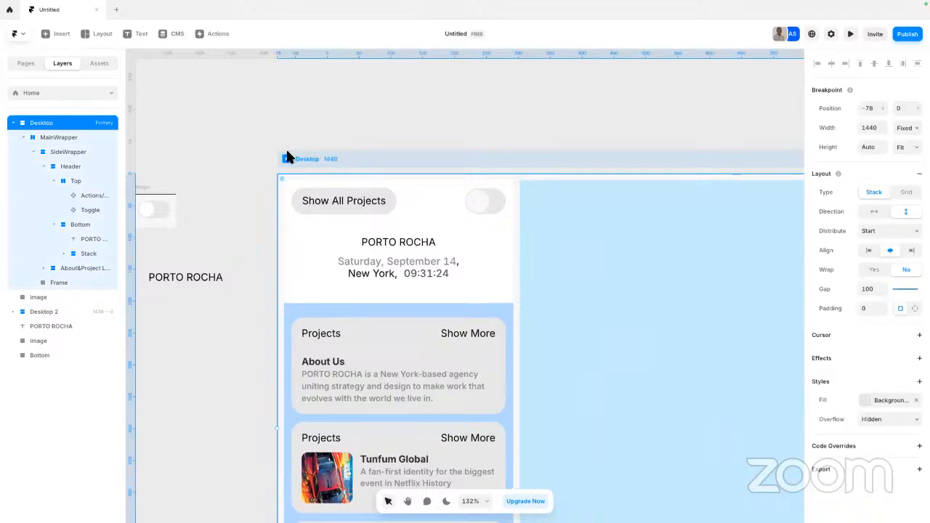
{"action": "key", "text": "ctrl+p"}
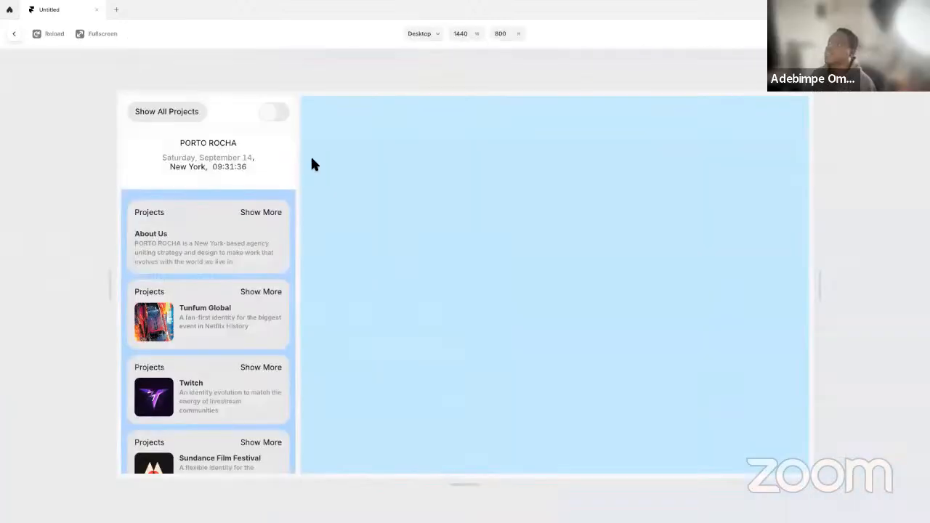
{"action": "left_click", "coordinate": [96, 34]}
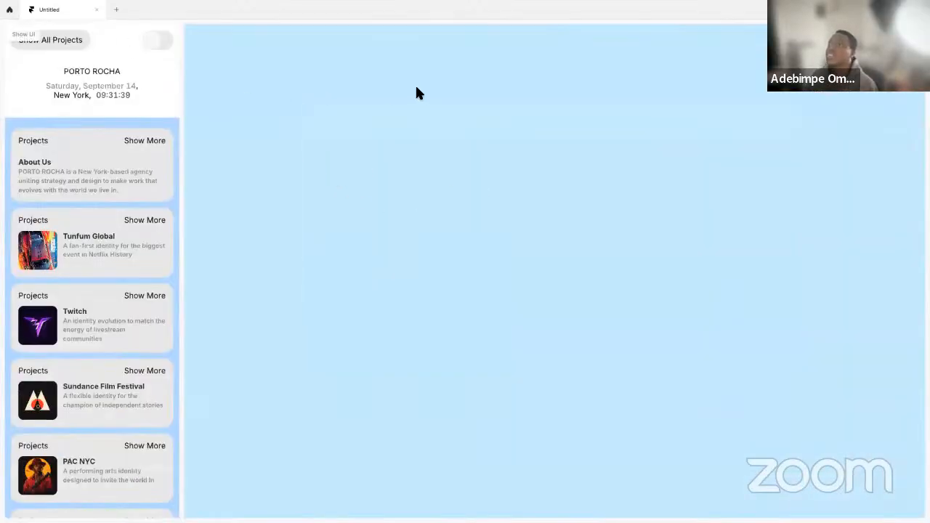
{"action": "key", "text": "Escape"}
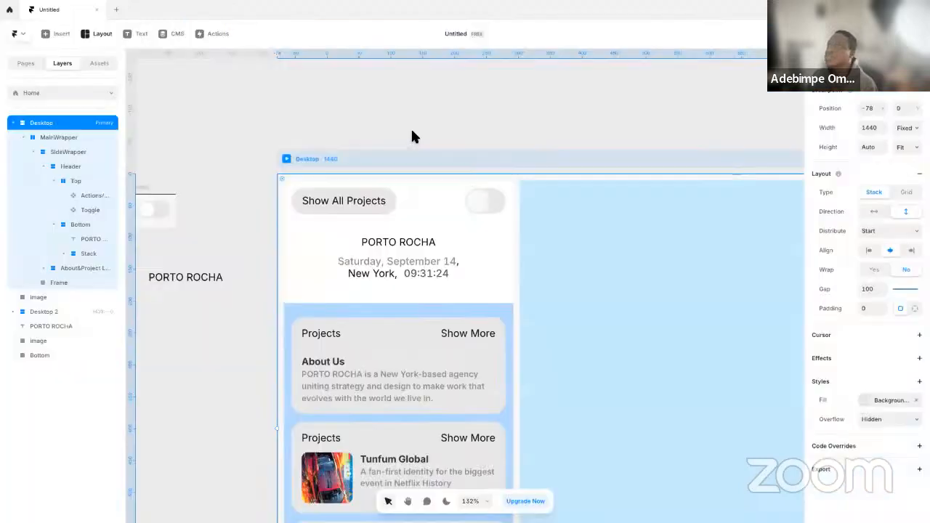
Open the Toggle component and set the Light primary variant's height to 32
{"action": "double_click", "coordinate": [487, 202]}
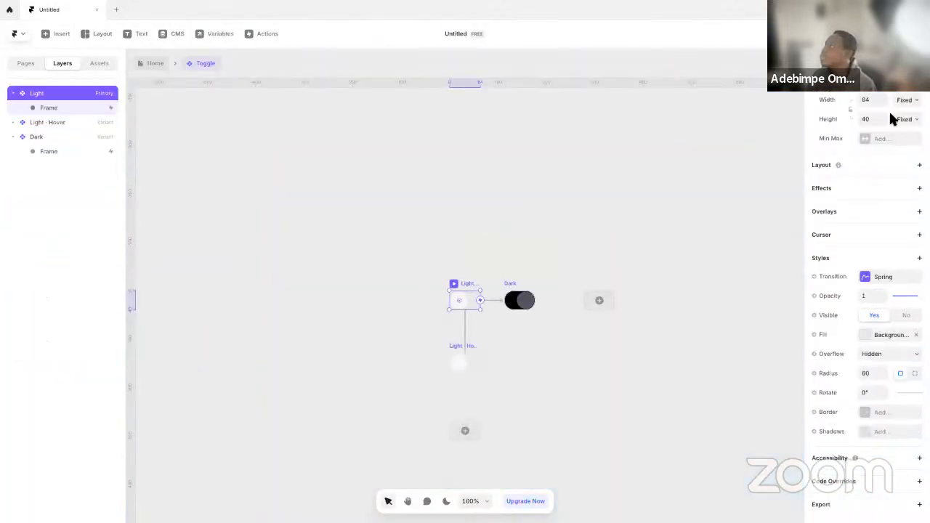
{"action": "left_click", "coordinate": [869, 118]}
{"action": "type", "text": "32"}
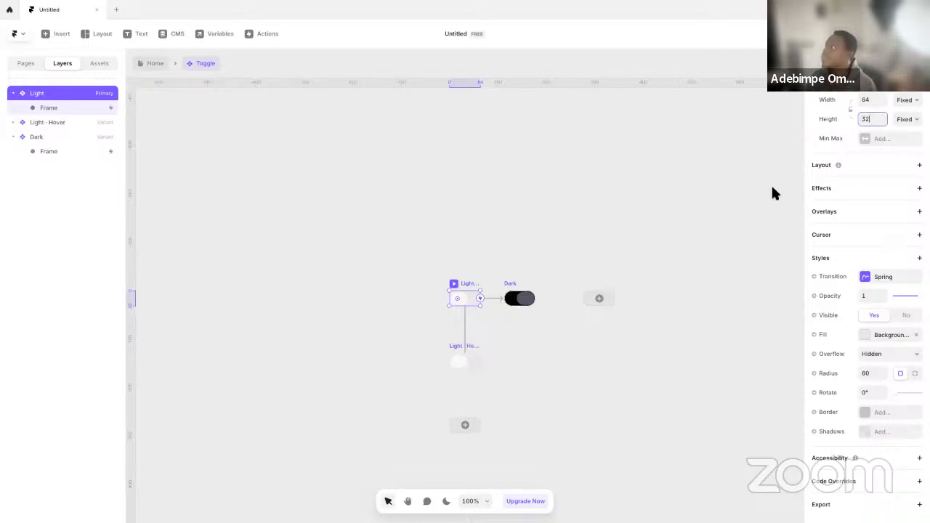
{"action": "left_click", "coordinate": [487, 272]}
Narrow the Light variant's knob to a width of 30
{"action": "scroll", "coordinate": [469, 291], "scroll_direction": "up", "scroll_amount": 10}
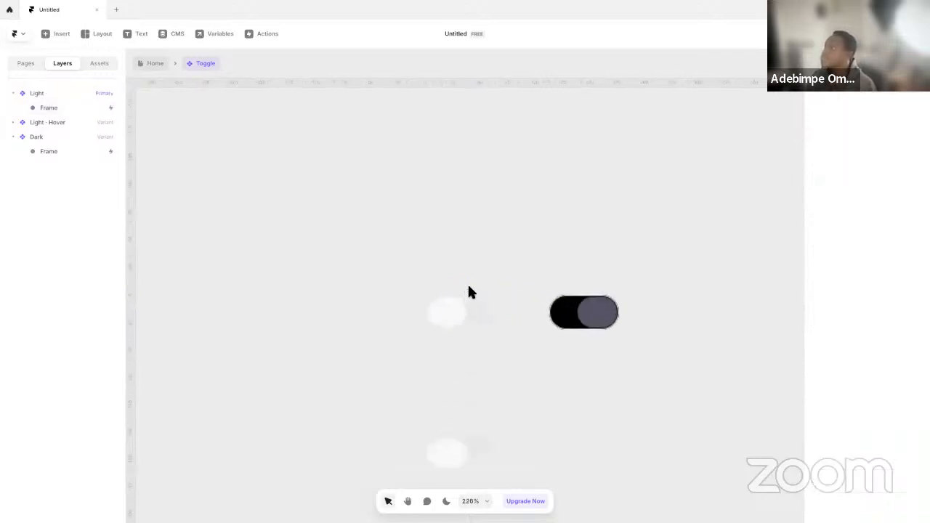
{"action": "left_click", "coordinate": [452, 290]}
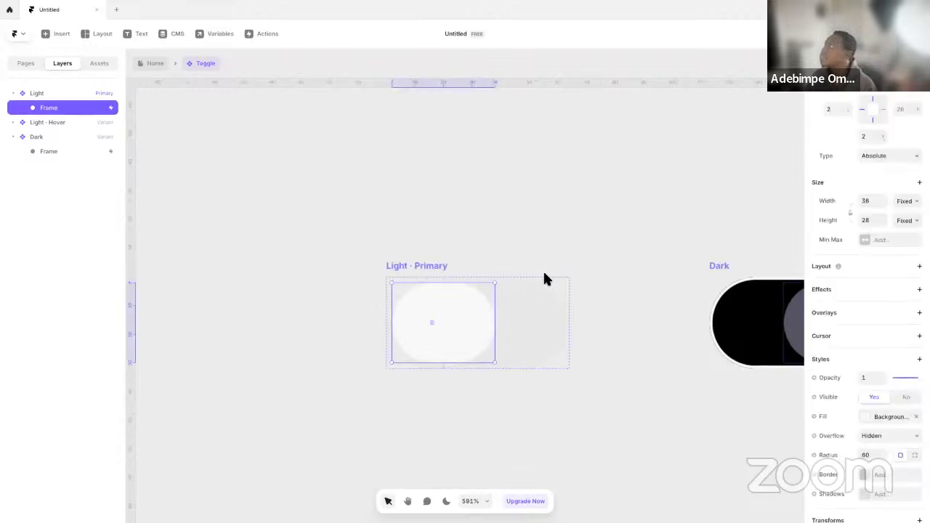
{"action": "left_click_drag", "start_coordinate": [480, 317], "coordinate": [468, 315]}
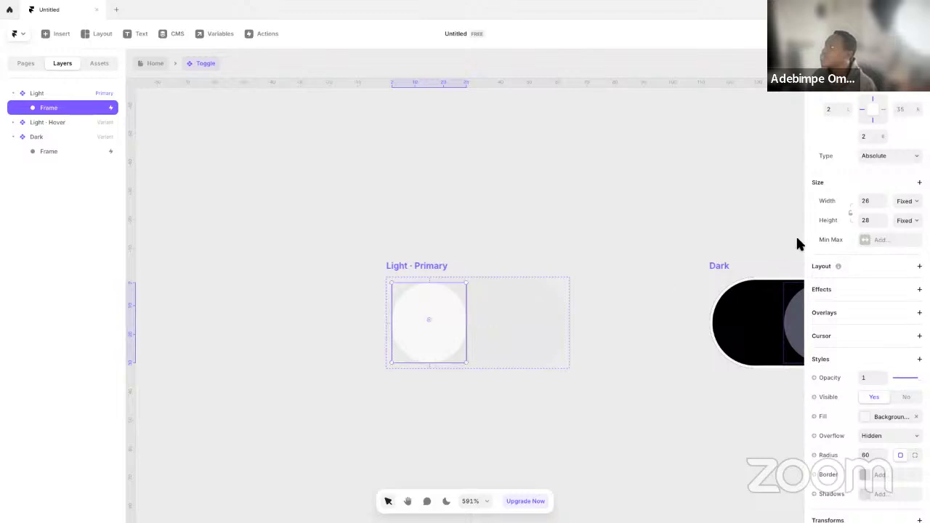
{"action": "left_click", "coordinate": [872, 201]}
{"action": "type", "text": "30"}
{"action": "key", "text": "Return"}
{"action": "left_click", "coordinate": [492, 247]}
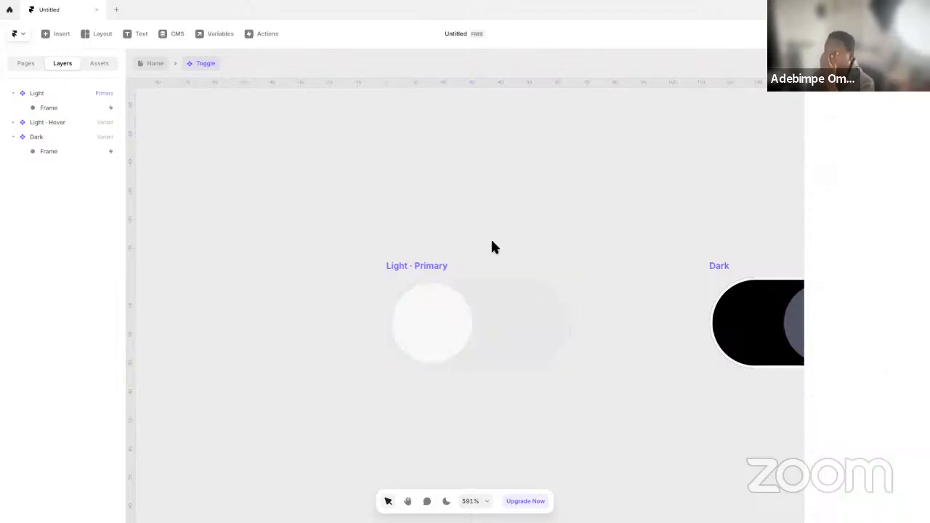
{"action": "left_click", "coordinate": [411, 266]}
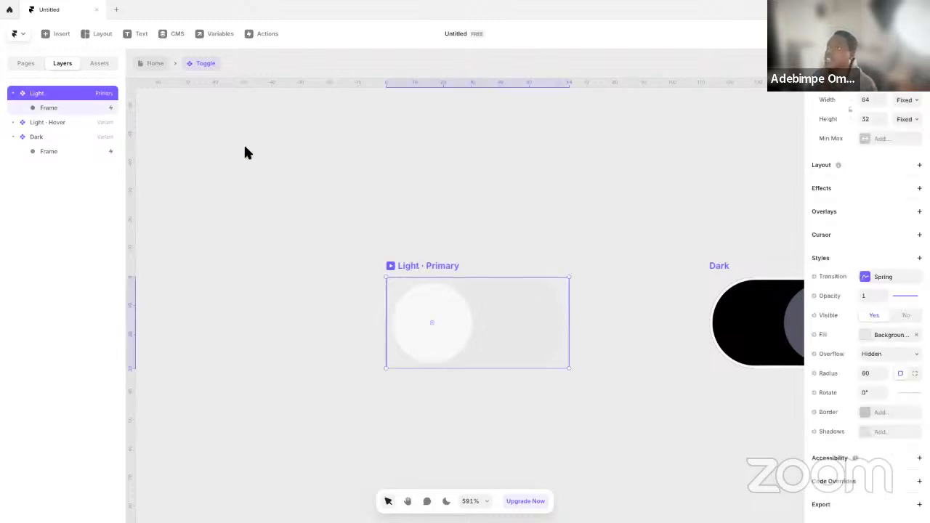
Open the header's Actions/Button component from the Home page and set its primary variant's height to 32
{"action": "left_click", "coordinate": [155, 63]}
{"action": "double_click", "coordinate": [388, 211]}
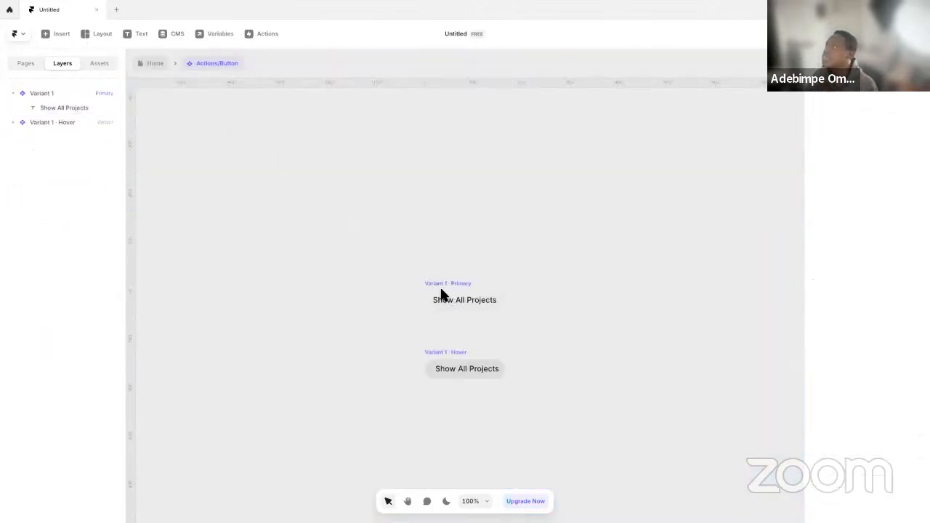
{"action": "left_click", "coordinate": [449, 296]}
{"action": "scroll", "coordinate": [866, 374], "scroll_direction": "down", "scroll_amount": 2}
{"action": "scroll", "coordinate": [868, 349], "scroll_direction": "up", "scroll_amount": 1}
{"action": "scroll", "coordinate": [867, 329], "scroll_direction": "up", "scroll_amount": 1}
{"action": "left_click", "coordinate": [867, 165]}
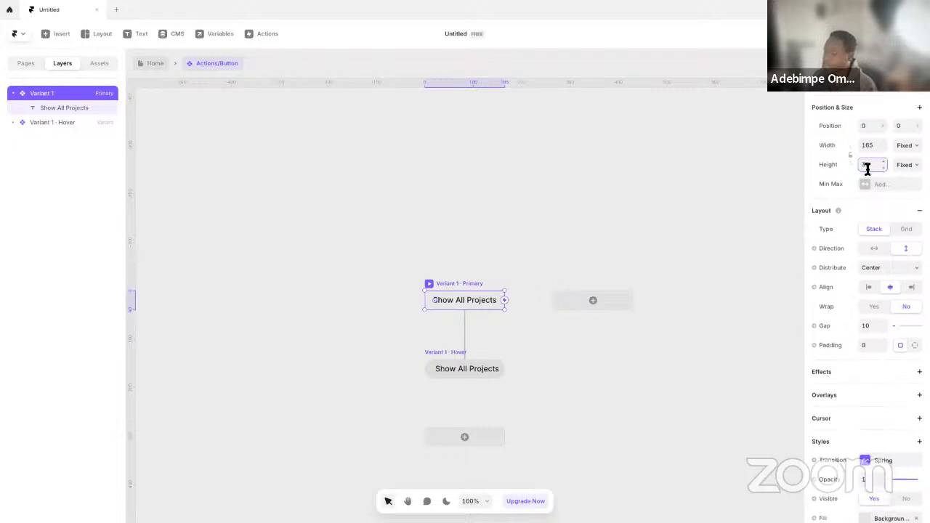
{"action": "type", "text": "32"}
{"action": "left_click", "coordinate": [601, 254]}
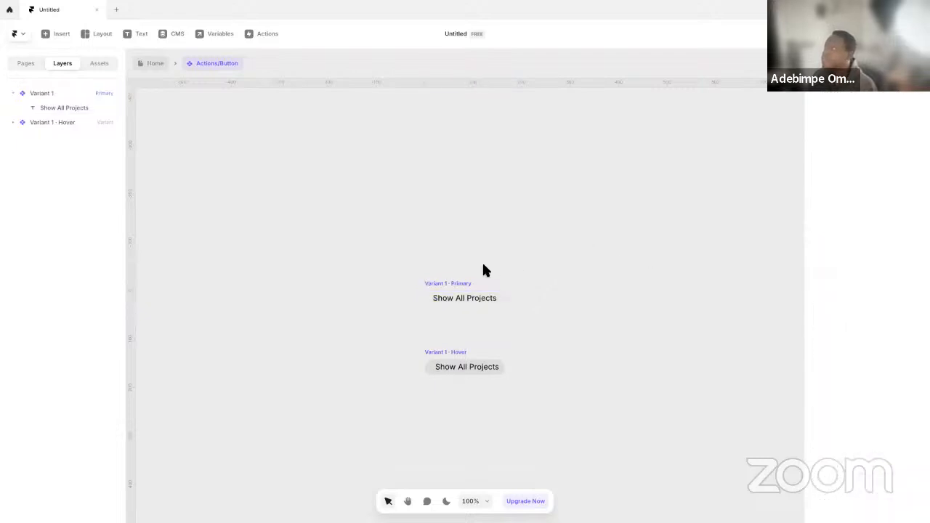
{"action": "left_click", "coordinate": [446, 290]}
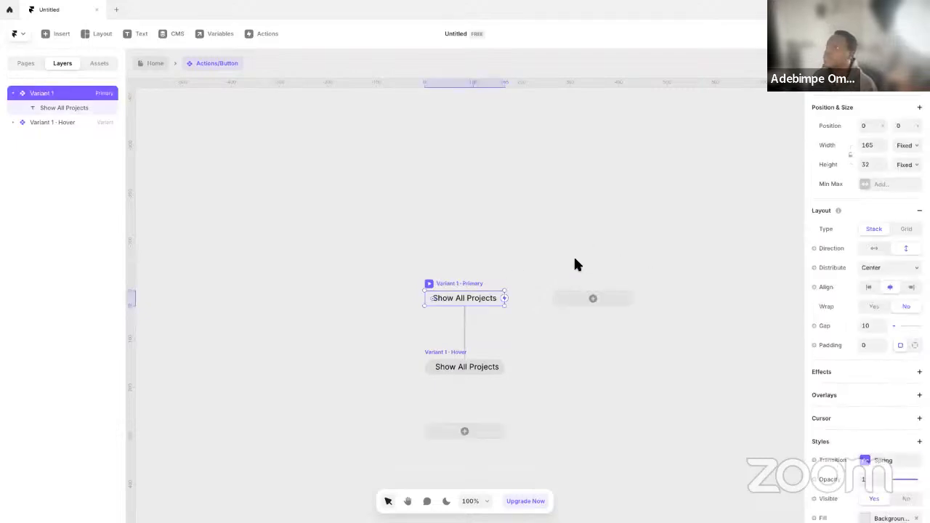
{"action": "left_click", "coordinate": [413, 240]}
Set the font size of the primary variant's "Show All Projects" text to 14
{"action": "left_click", "coordinate": [465, 298]}
{"action": "scroll", "coordinate": [882, 392], "scroll_direction": "down", "scroll_amount": 5}
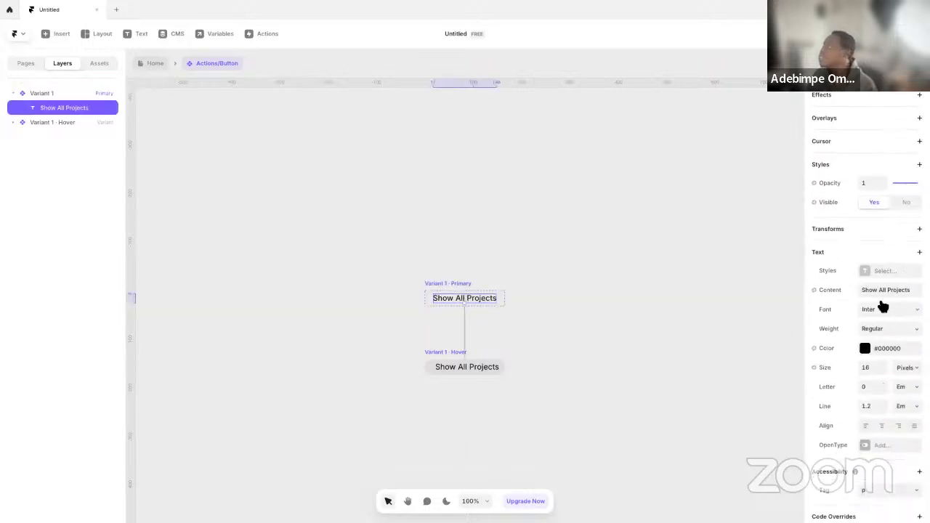
{"action": "type", "text": "14"}
{"action": "key", "text": "Return"}
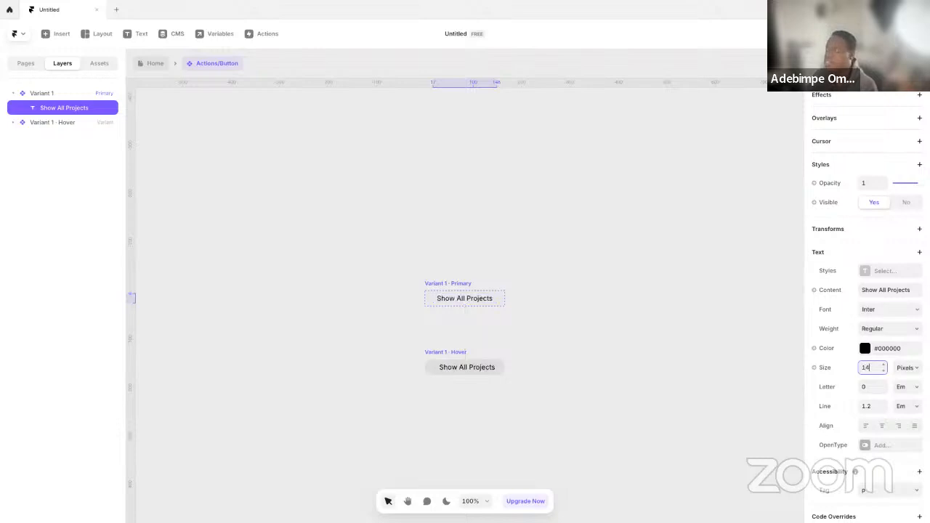
{"action": "left_click", "coordinate": [542, 309]}
{"action": "left_click", "coordinate": [434, 285]}
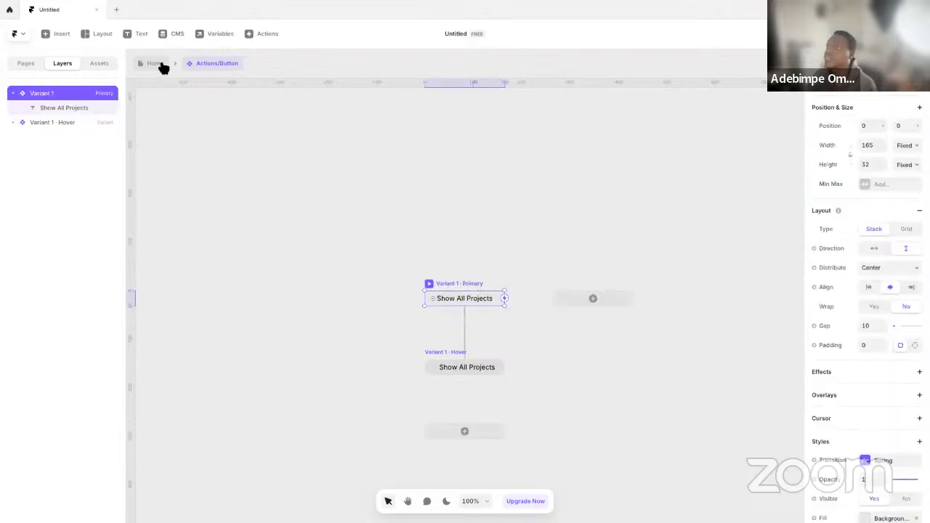
Return to the Home page and set the header's Show All Projects button to Fit Content in height and width
{"action": "left_click", "coordinate": [156, 64]}
{"action": "left_click", "coordinate": [278, 127]}
{"action": "left_click", "coordinate": [376, 210]}
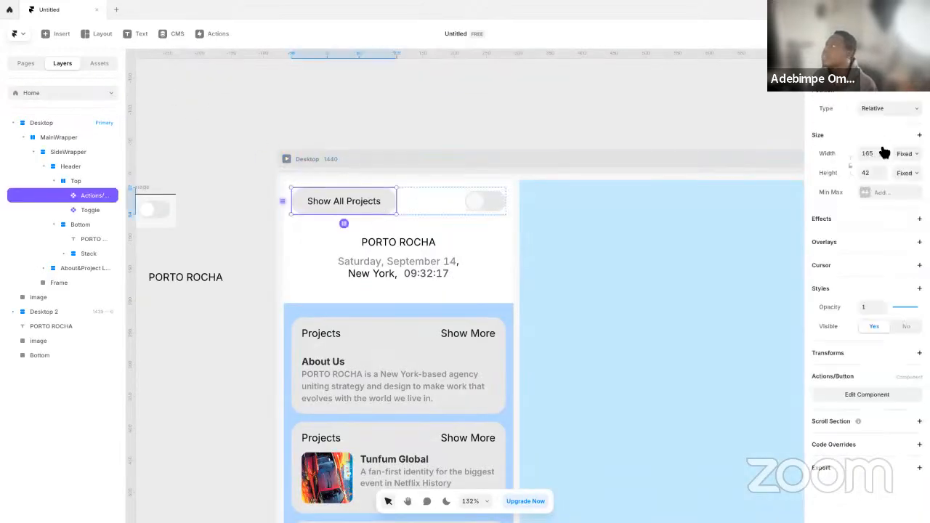
{"action": "left_click", "coordinate": [906, 173]}
{"action": "left_click", "coordinate": [907, 207]}
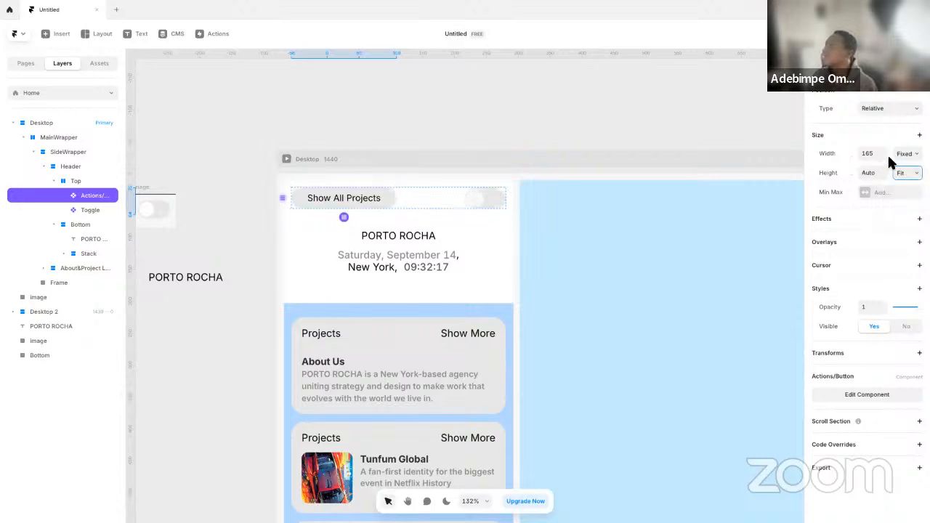
{"action": "left_click", "coordinate": [906, 154]}
{"action": "left_click", "coordinate": [910, 186]}
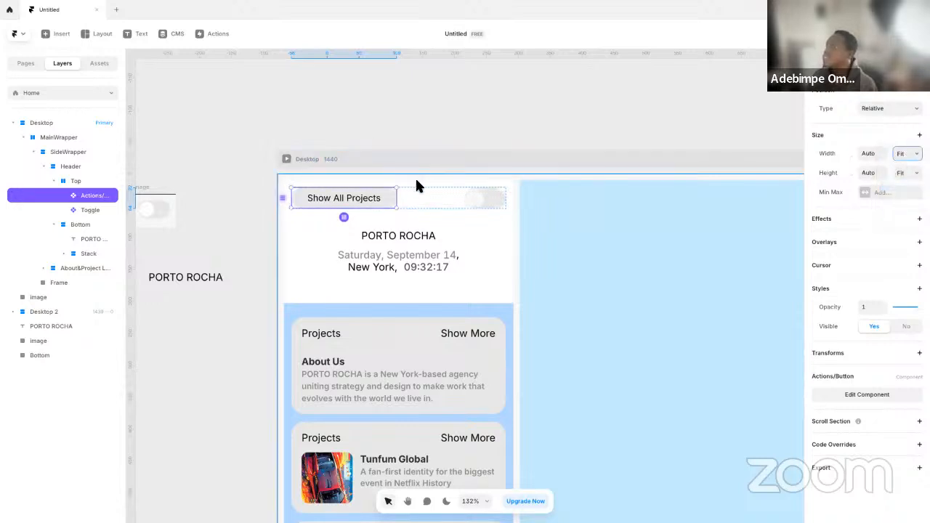
{"action": "left_click", "coordinate": [352, 131]}
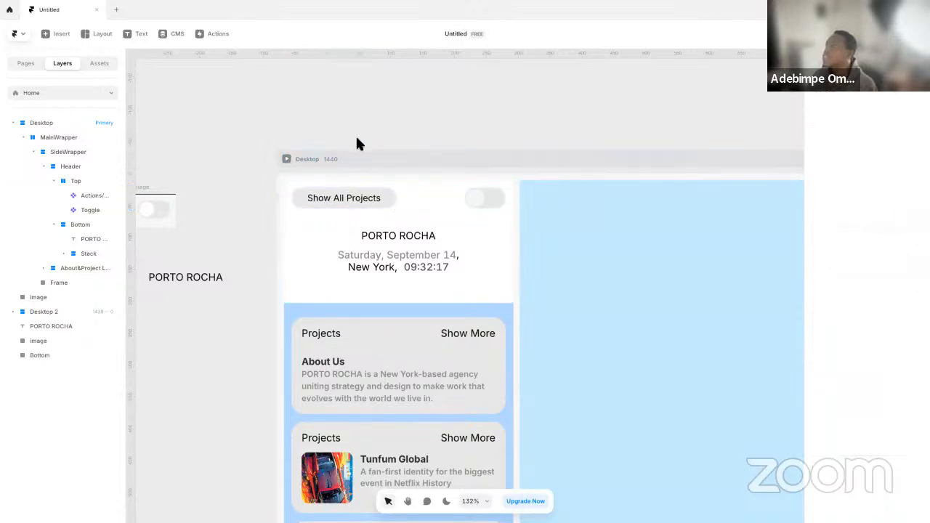
Open the header's Actions/Button component and set its primary variant's width and height to Fit Content
{"action": "double_click", "coordinate": [369, 198]}
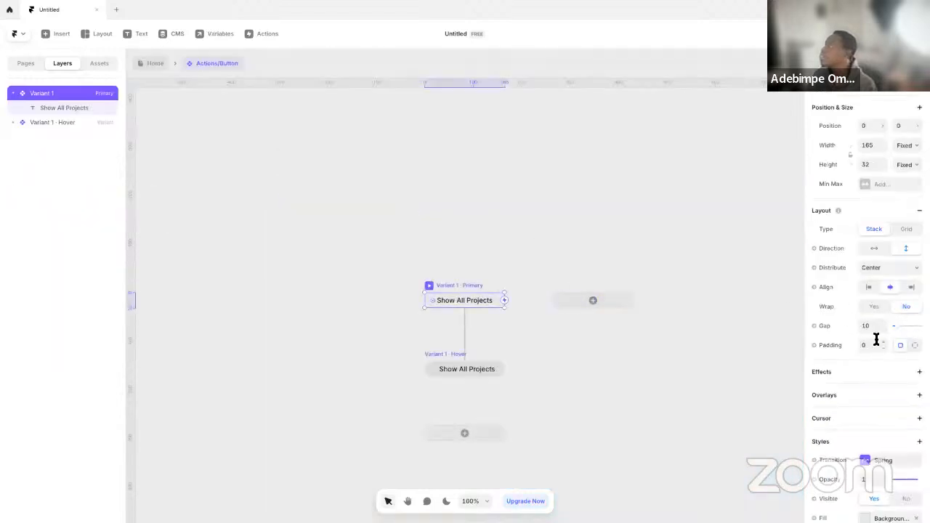
{"action": "scroll", "coordinate": [878, 261], "scroll_direction": "down", "scroll_amount": 2}
{"action": "scroll", "coordinate": [901, 204], "scroll_direction": "up", "scroll_amount": 3}
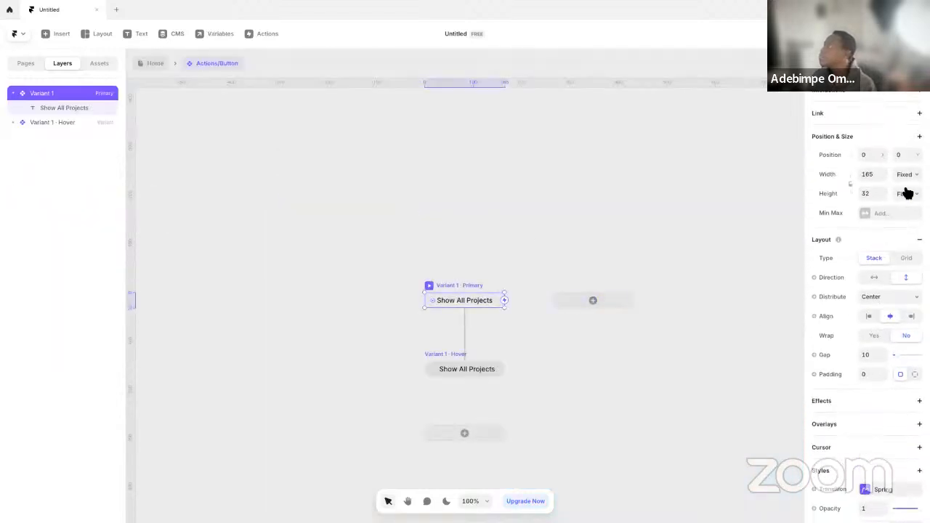
{"action": "left_click", "coordinate": [905, 174]}
{"action": "left_click", "coordinate": [908, 206]}
{"action": "left_click", "coordinate": [907, 194]}
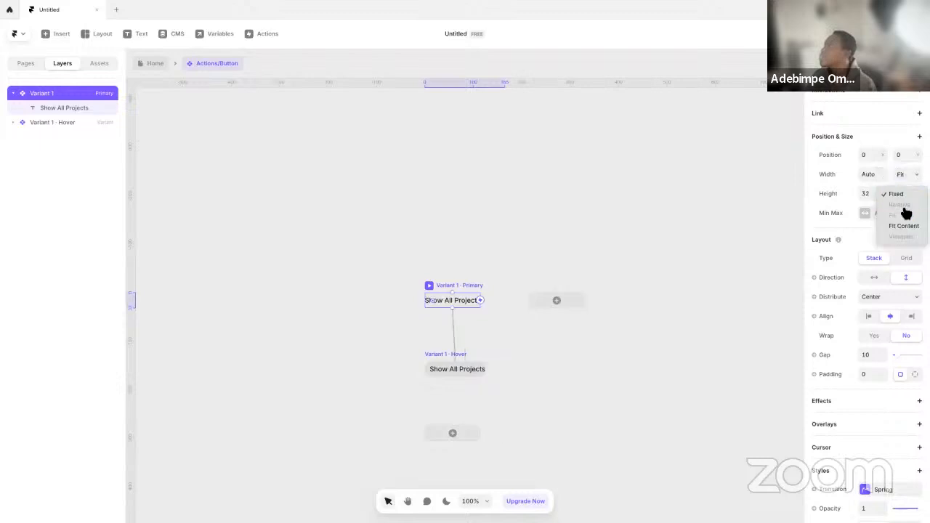
{"action": "left_click", "coordinate": [905, 226]}
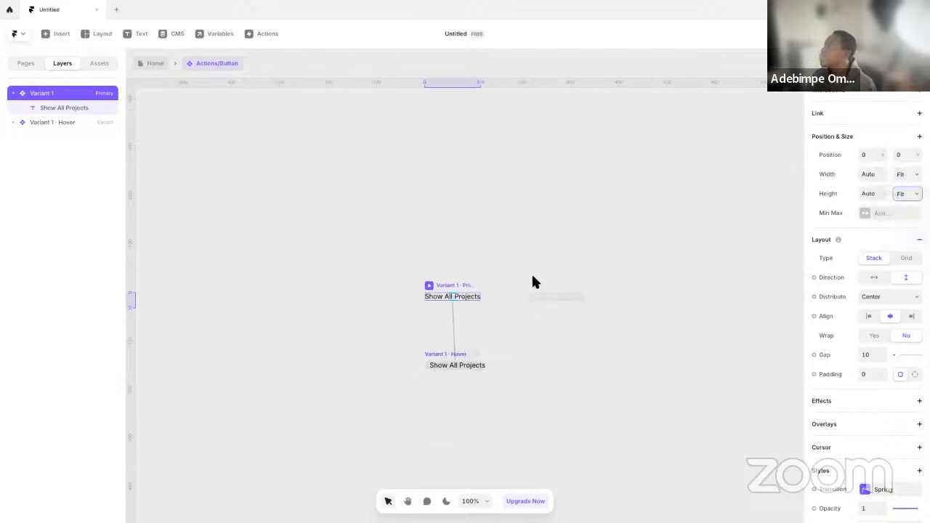
Try a padding of 4 and a Fixed height on the button's primary variant
{"action": "scroll", "coordinate": [487, 307], "scroll_direction": "up", "scroll_amount": 5}
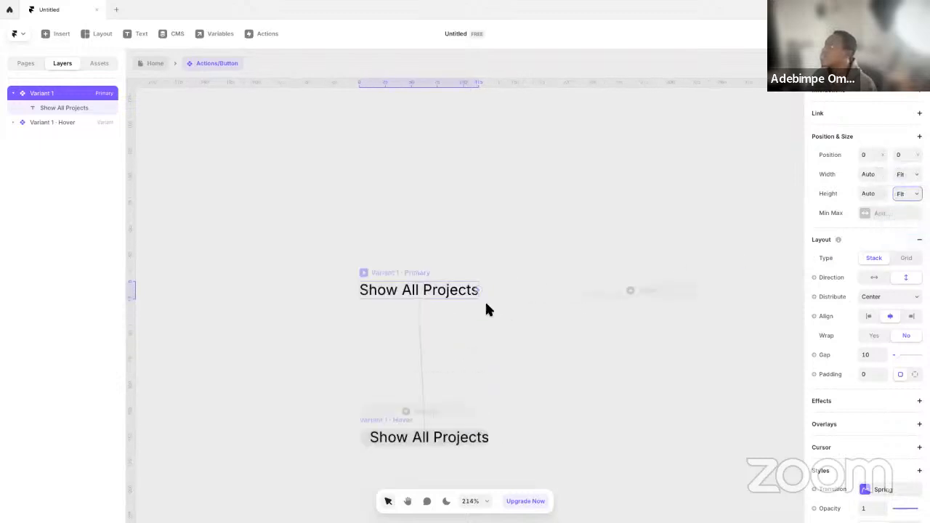
{"action": "left_click", "coordinate": [879, 376]}
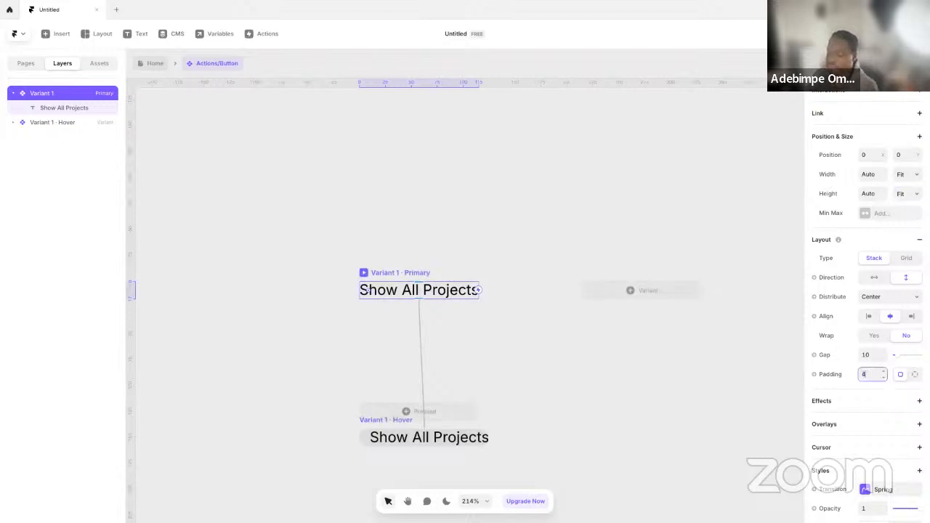
{"action": "type", "text": "4"}
{"action": "scroll", "coordinate": [399, 266], "scroll_direction": "up", "scroll_amount": 5}
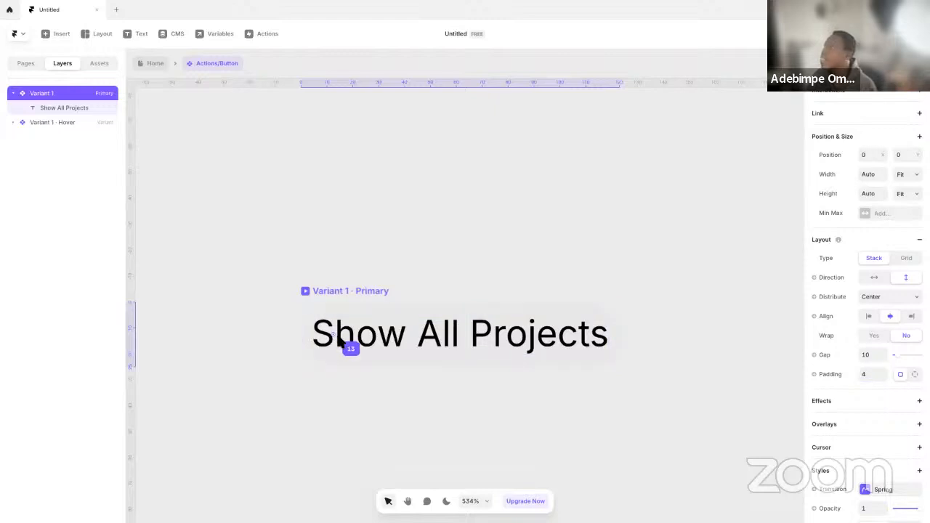
{"action": "left_click", "coordinate": [907, 194]}
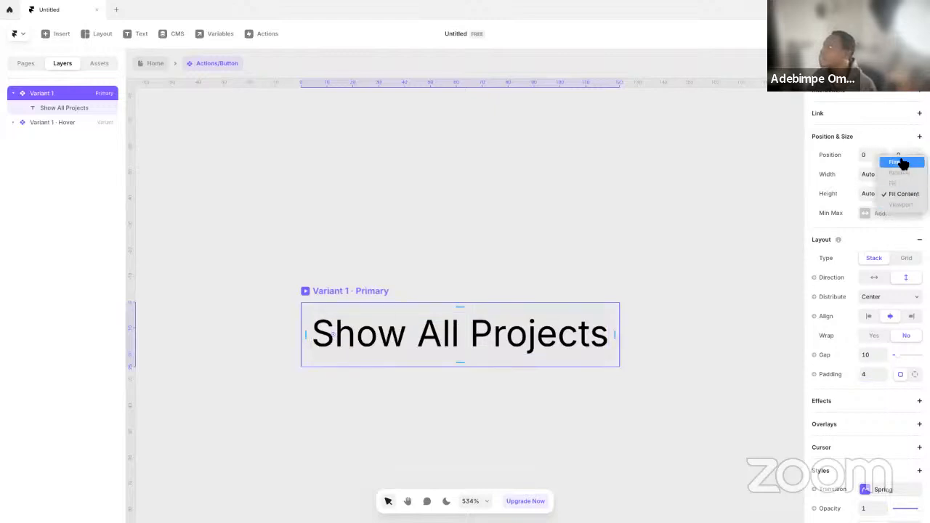
{"action": "left_click", "coordinate": [902, 162]}
{"action": "key", "text": "ctrl+z"}
Set the padding of the button's primary variant to 8
{"action": "left_click", "coordinate": [869, 375]}
{"action": "type", "text": "8"}
{"action": "key", "text": "Return"}
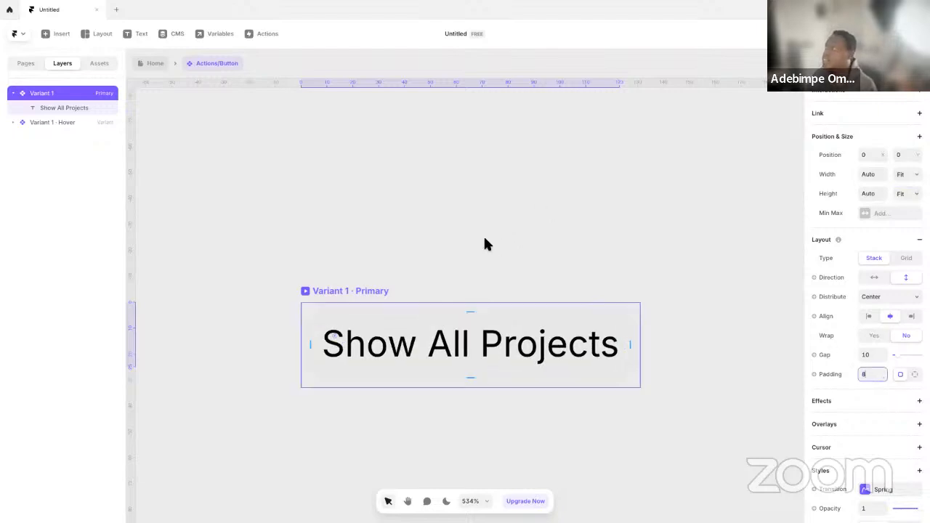
Try a Fixed height on the padded primary variant and open its corner radius value
{"action": "left_click", "coordinate": [907, 195]}
{"action": "left_click", "coordinate": [898, 169]}
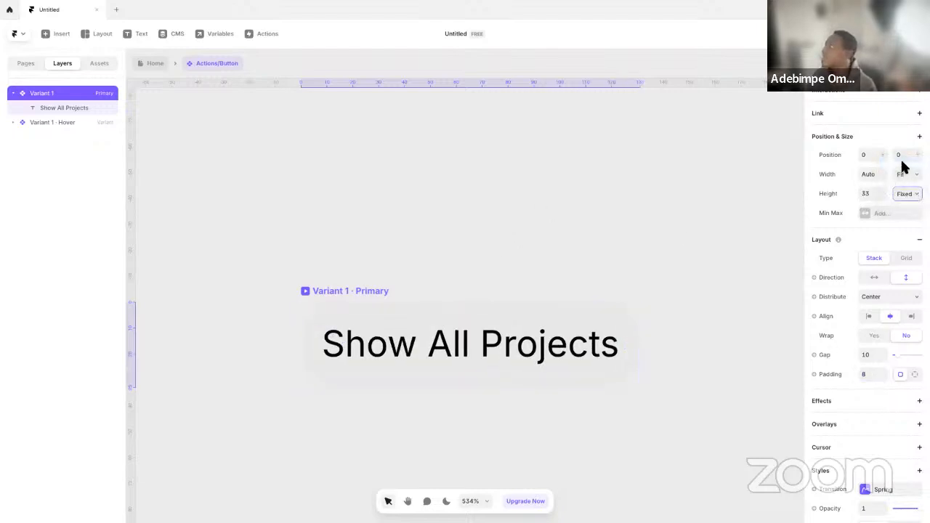
{"action": "left_click", "coordinate": [523, 186]}
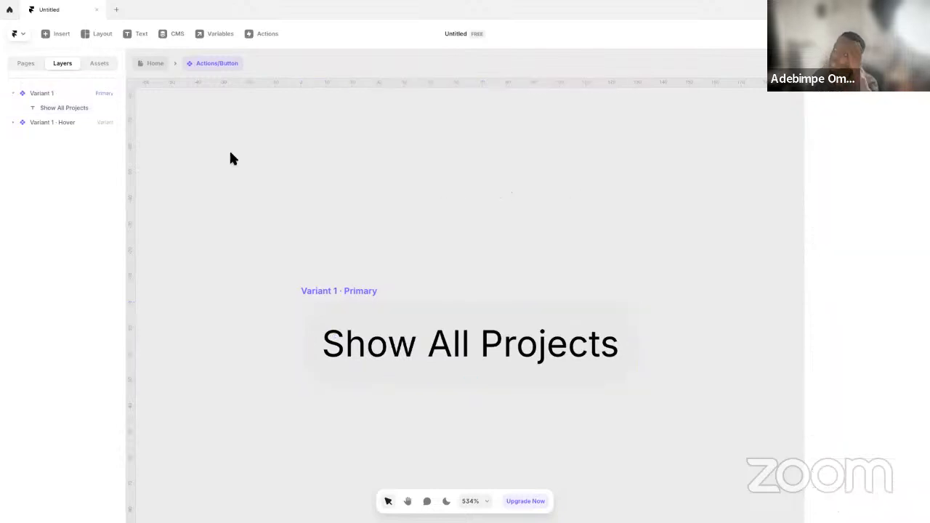
{"action": "left_click", "coordinate": [328, 291]}
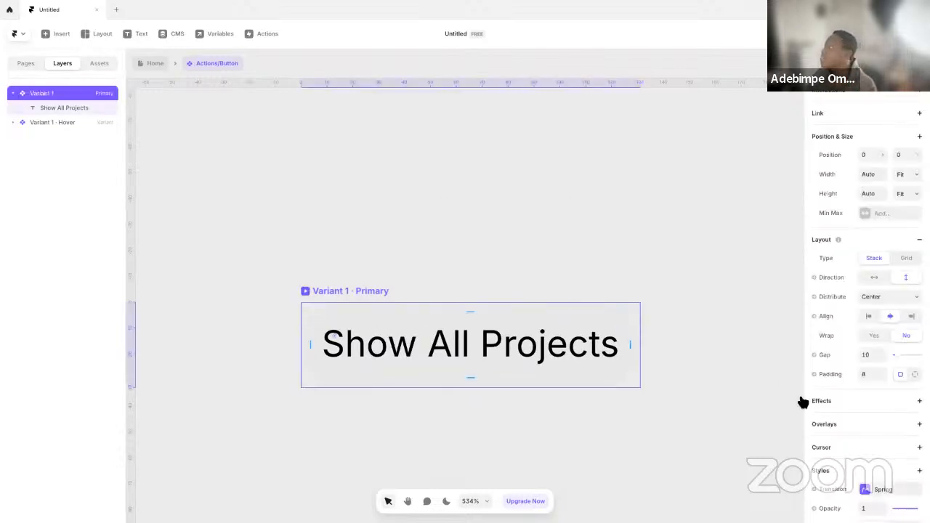
{"action": "scroll", "coordinate": [851, 353], "scroll_direction": "down", "scroll_amount": 3}
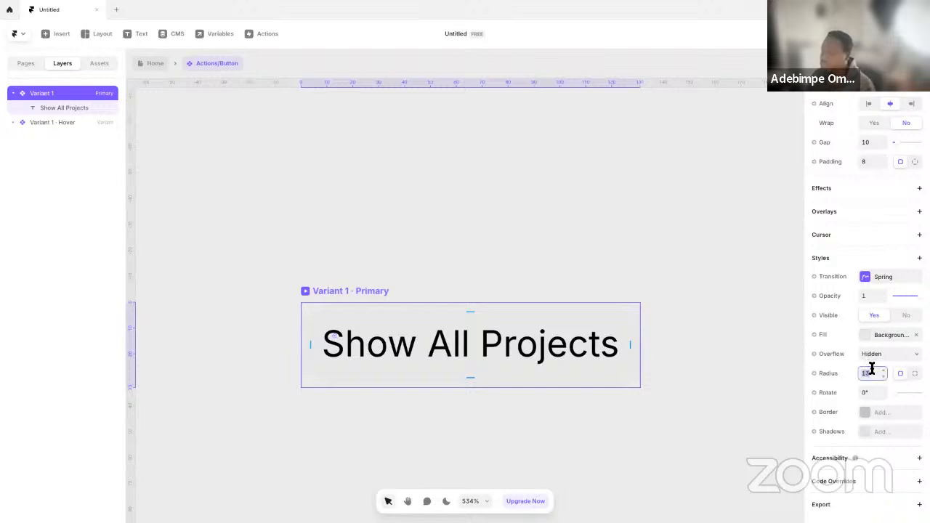
{"action": "left_click", "coordinate": [307, 214]}
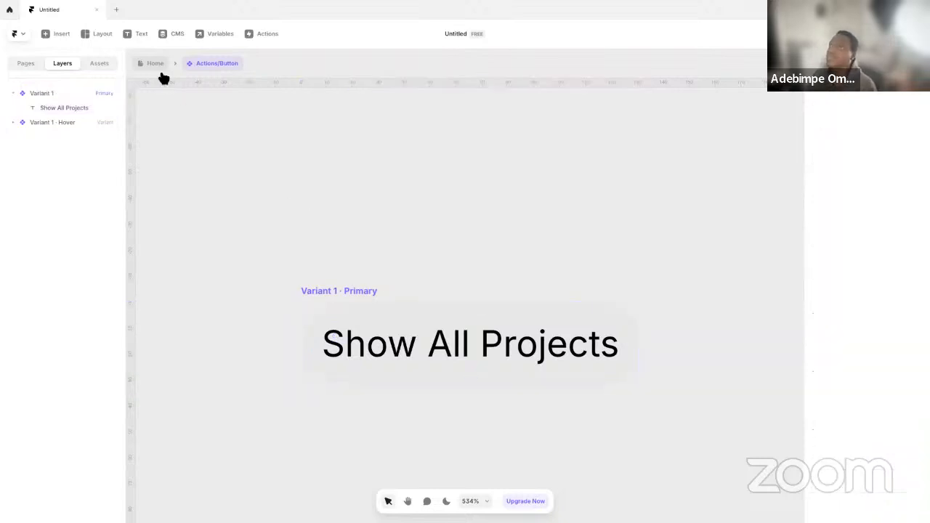
Return to the Home page and check the header's Show All Projects button and toggle up close
{"action": "left_click", "coordinate": [157, 65]}
{"action": "left_click", "coordinate": [333, 158]}
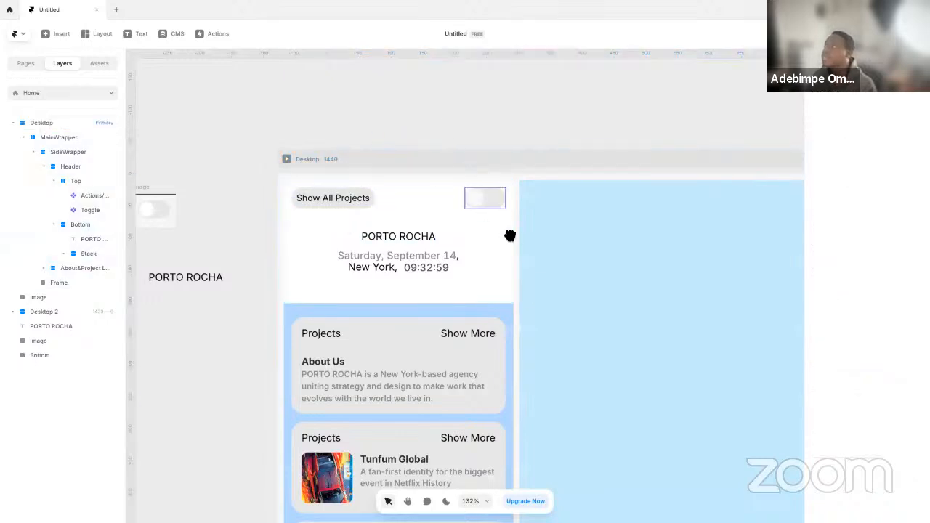
{"action": "scroll", "coordinate": [511, 235], "scroll_direction": "right", "scroll_amount": 3}
{"action": "left_click", "coordinate": [379, 204]}
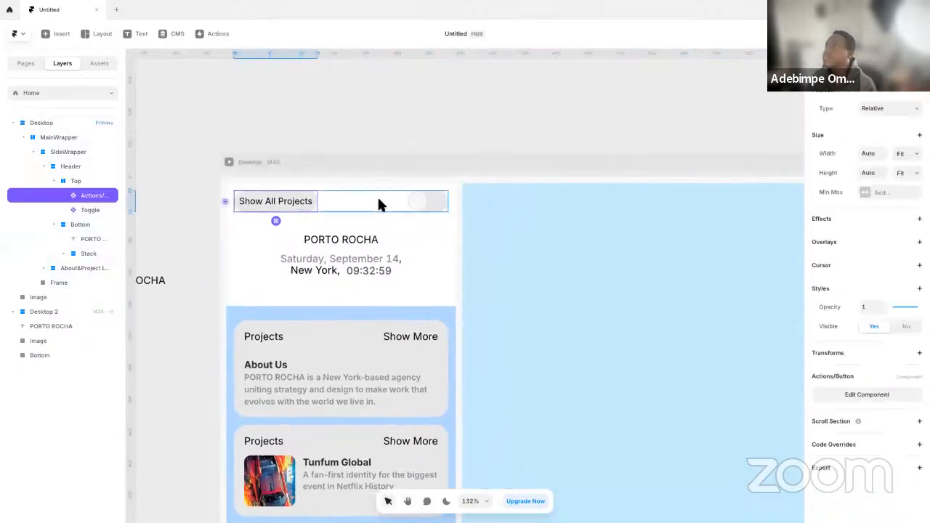
{"action": "left_click", "coordinate": [436, 201]}
{"action": "scroll", "coordinate": [422, 206], "scroll_direction": "up", "scroll_amount": 5}
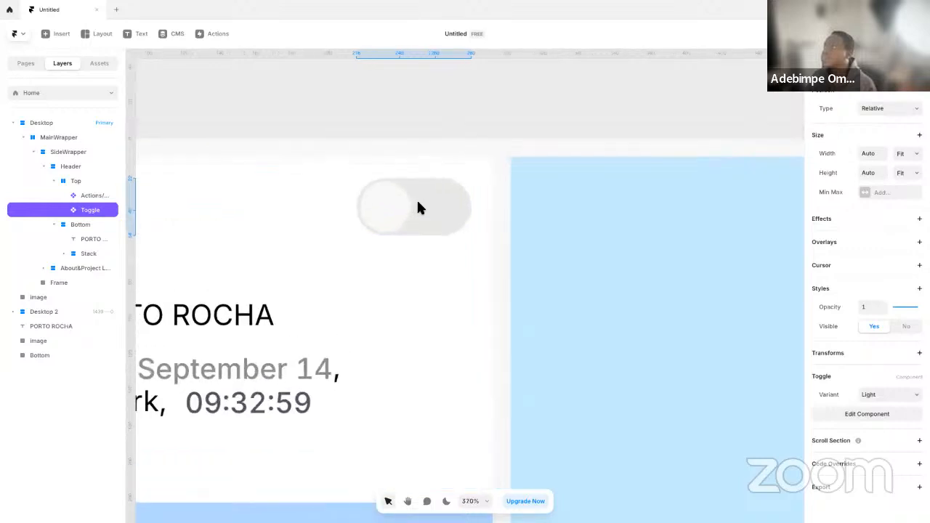
Open the header's Toggle component, set the Light variant's width to 60, and return to the Home page
{"action": "double_click", "coordinate": [442, 195]}
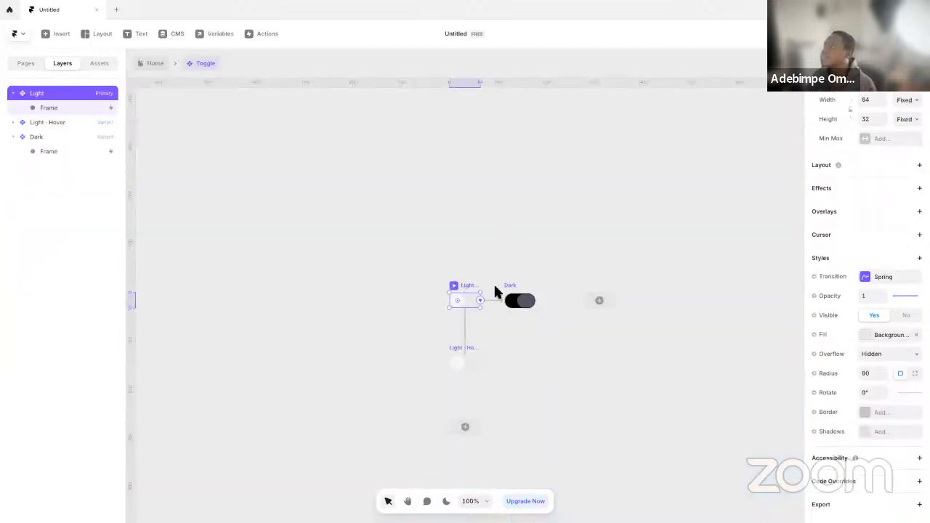
{"action": "scroll", "coordinate": [506, 289], "scroll_direction": "up", "scroll_amount": 8}
{"action": "left_click", "coordinate": [875, 104]}
{"action": "type", "text": "4"}
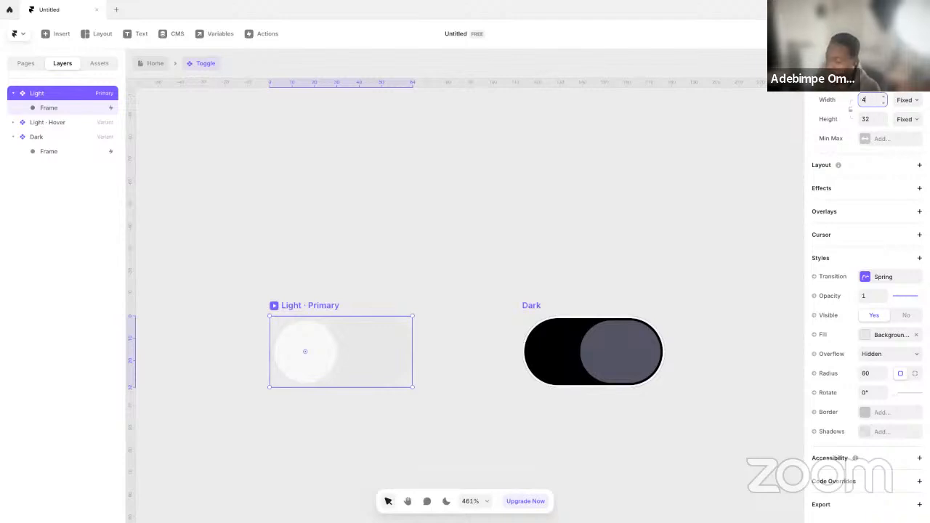
{"action": "key", "text": "Return"}
{"action": "key", "text": "BackSpace"}
{"action": "key", "text": "Return"}
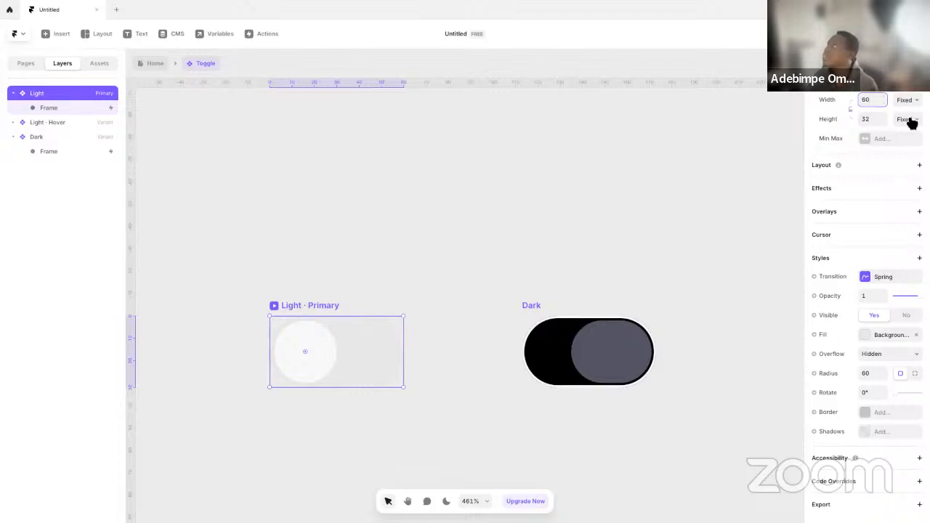
{"action": "left_click", "coordinate": [165, 66]}
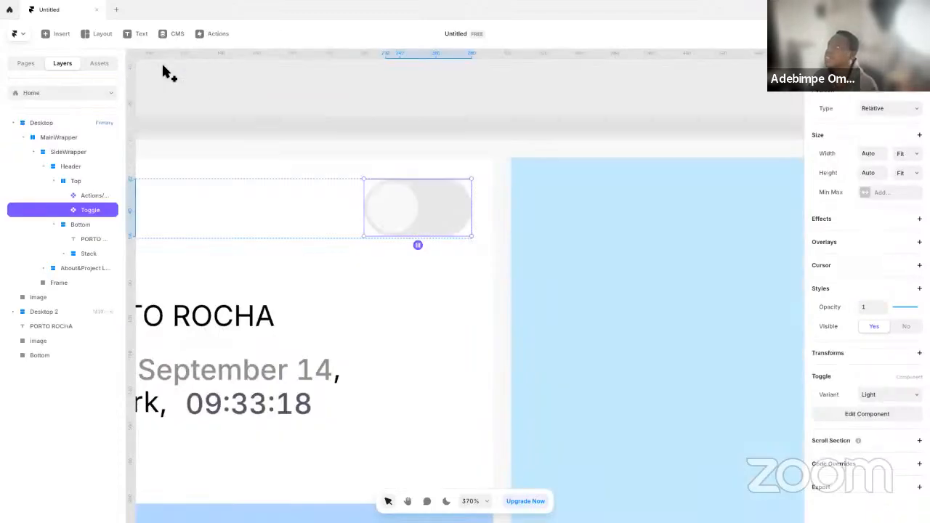
Reopen the Toggle component and set the Dark variant's knob width to 28
{"action": "double_click", "coordinate": [437, 207]}
{"action": "scroll", "coordinate": [533, 310], "scroll_direction": "up", "scroll_amount": 10}
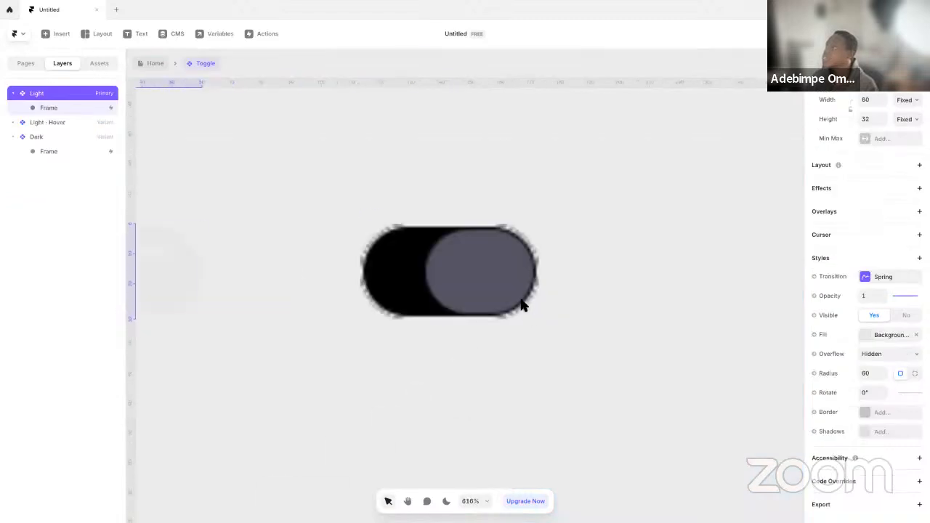
{"action": "left_click", "coordinate": [531, 307]}
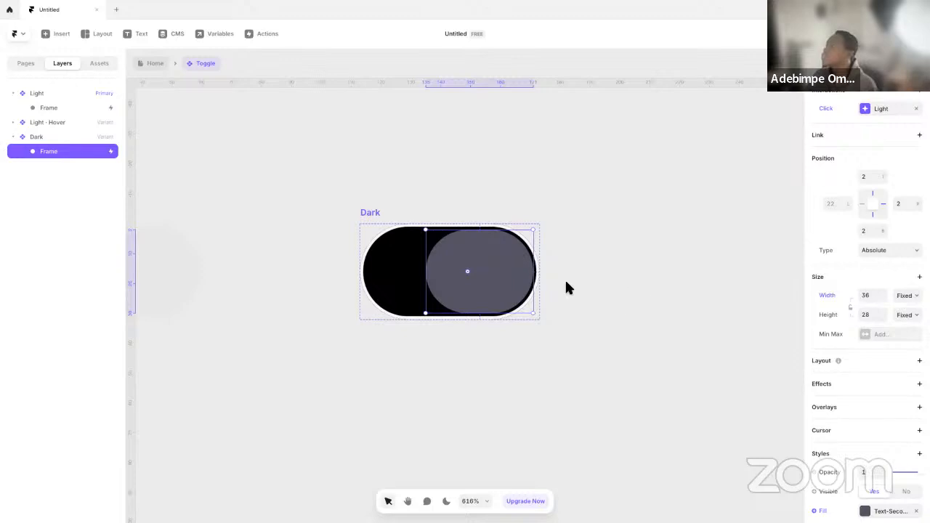
{"action": "left_click", "coordinate": [875, 297]}
{"action": "type", "text": "28"}
{"action": "left_click", "coordinate": [613, 300]}
{"action": "scroll", "coordinate": [320, 186], "scroll_direction": "up", "scroll_amount": 1}
{"action": "scroll", "coordinate": [320, 186], "scroll_direction": "down", "scroll_amount": 3}
{"action": "scroll", "coordinate": [211, 131], "scroll_direction": "left", "scroll_amount": 2}
Return to the Home page and set the height of the header's Toggle instance to 33
{"action": "left_click", "coordinate": [154, 64]}
{"action": "scroll", "coordinate": [493, 216], "scroll_direction": "down", "scroll_amount": 4}
{"action": "left_click", "coordinate": [366, 198]}
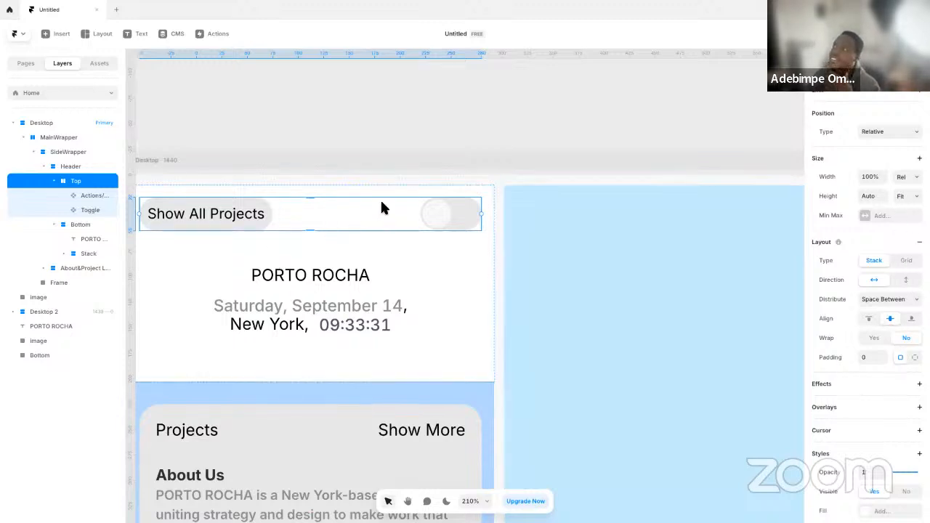
{"action": "left_click", "coordinate": [438, 211]}
{"action": "left_click", "coordinate": [874, 175]}
{"action": "type", "text": "34"}
{"action": "key", "text": "Return"}
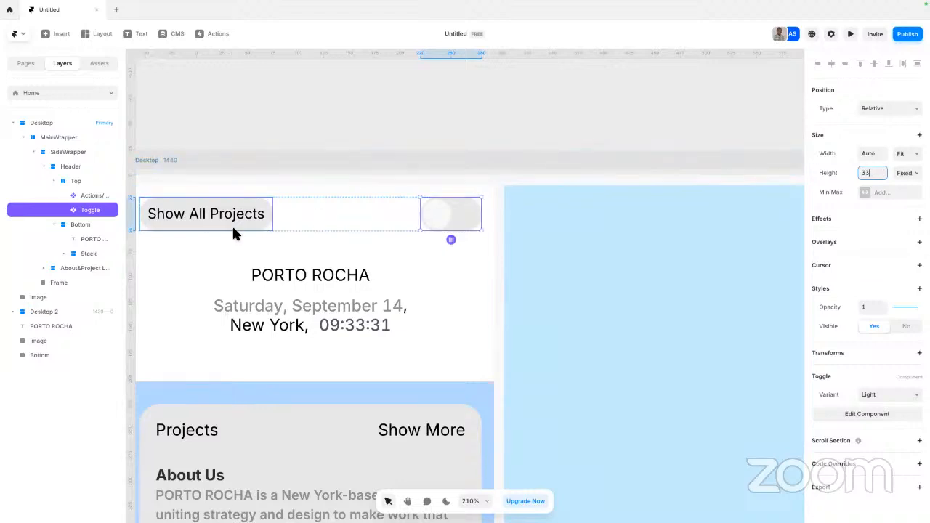
{"action": "left_click", "coordinate": [235, 224]}
{"action": "scroll", "coordinate": [353, 229], "scroll_direction": "down", "scroll_amount": 5}
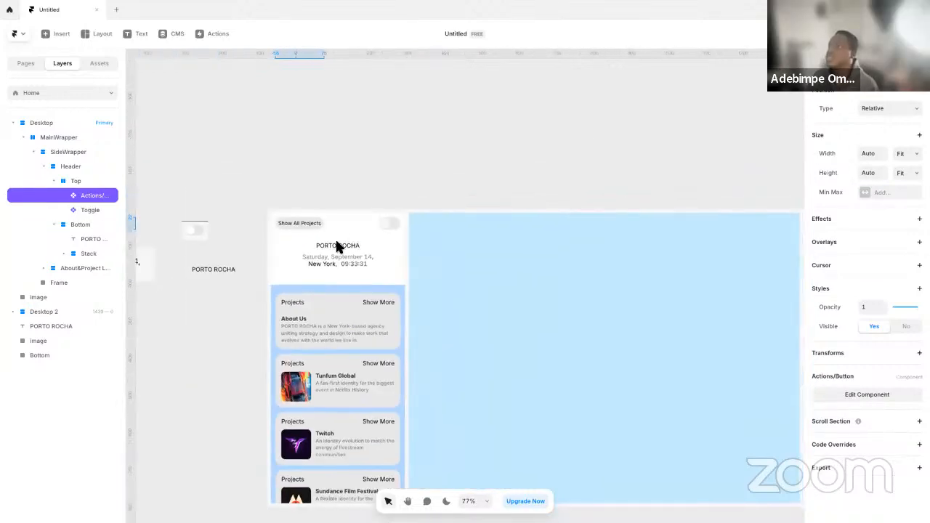
Set the header's PORTO ROCHA title to Bold weight at size 20
{"action": "left_click", "coordinate": [333, 249]}
{"action": "scroll", "coordinate": [875, 387], "scroll_direction": "down", "scroll_amount": 3}
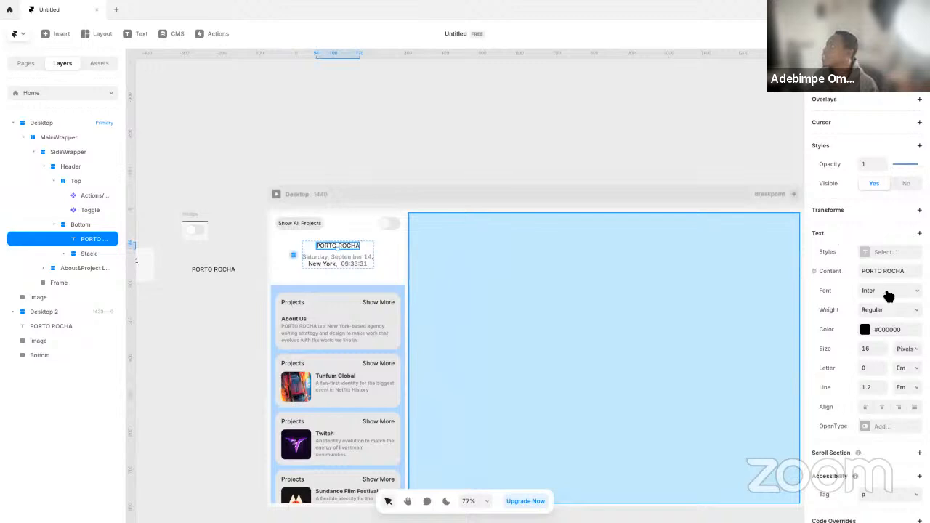
{"action": "left_click", "coordinate": [883, 312]}
{"action": "left_click", "coordinate": [848, 372]}
{"action": "left_click", "coordinate": [871, 349]}
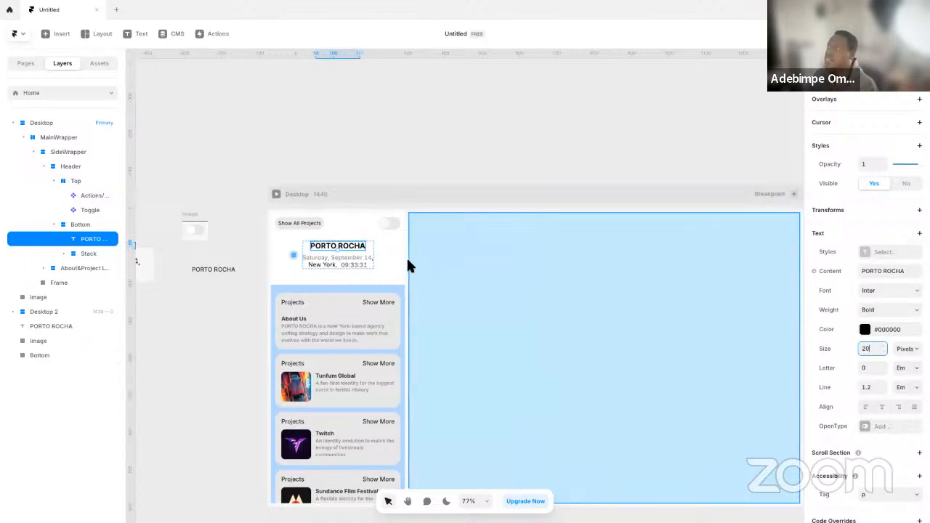
Give the header's date component the Inter font in Bold weight at size 20
{"action": "double_click", "coordinate": [335, 262]}
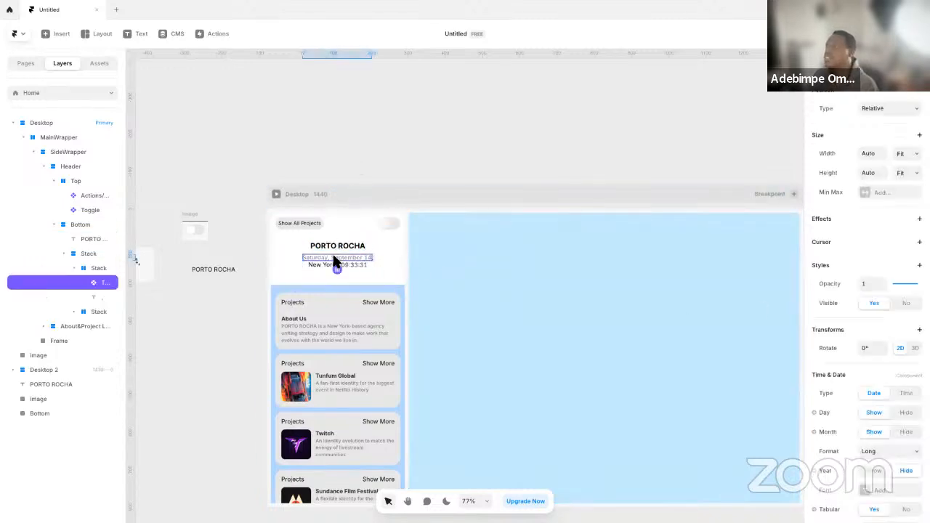
{"action": "scroll", "coordinate": [895, 436], "scroll_direction": "down", "scroll_amount": 3}
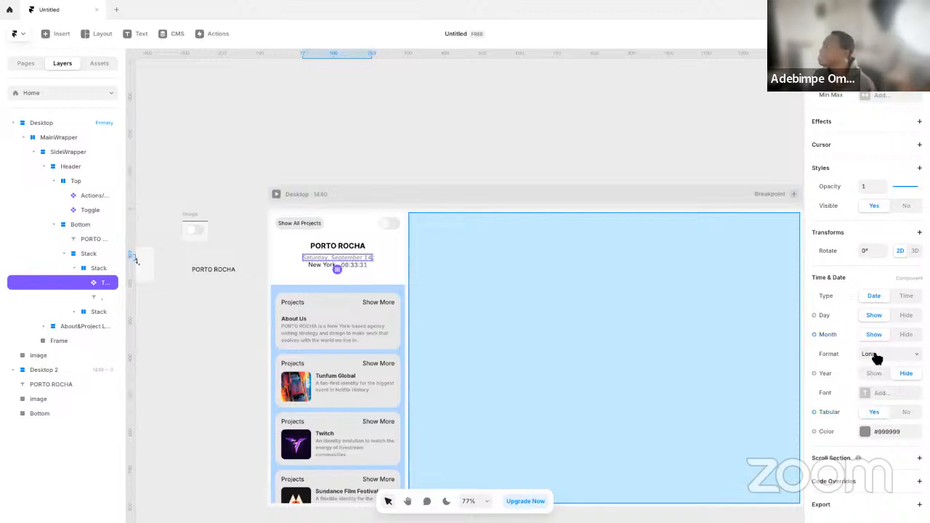
{"action": "left_click", "coordinate": [877, 396]}
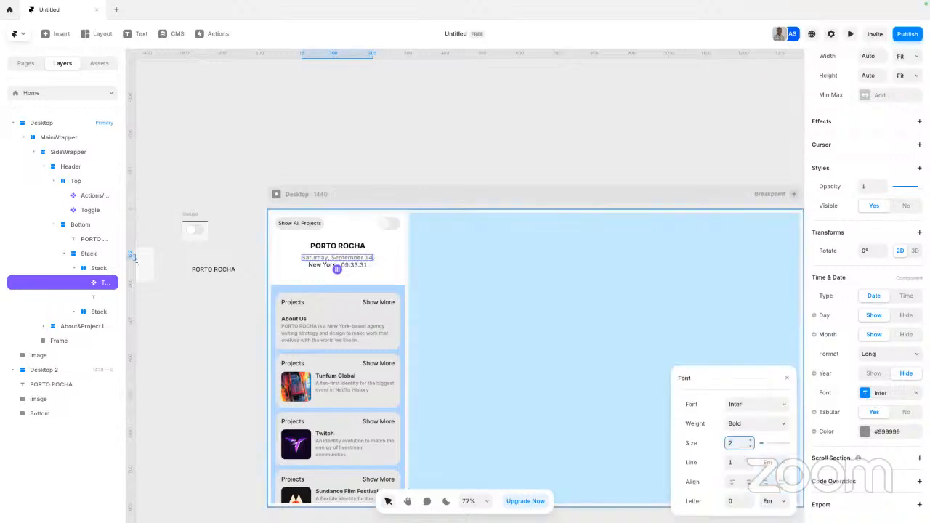
{"action": "key", "text": "Return"}
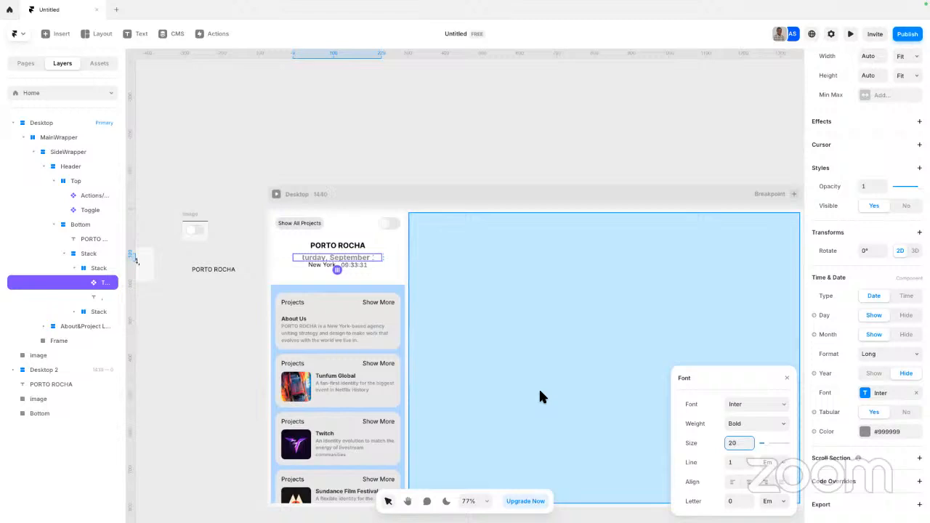
Set the width of the header's Bottom stack to Fill
{"action": "left_click", "coordinate": [347, 158]}
{"action": "left_click", "coordinate": [361, 259]}
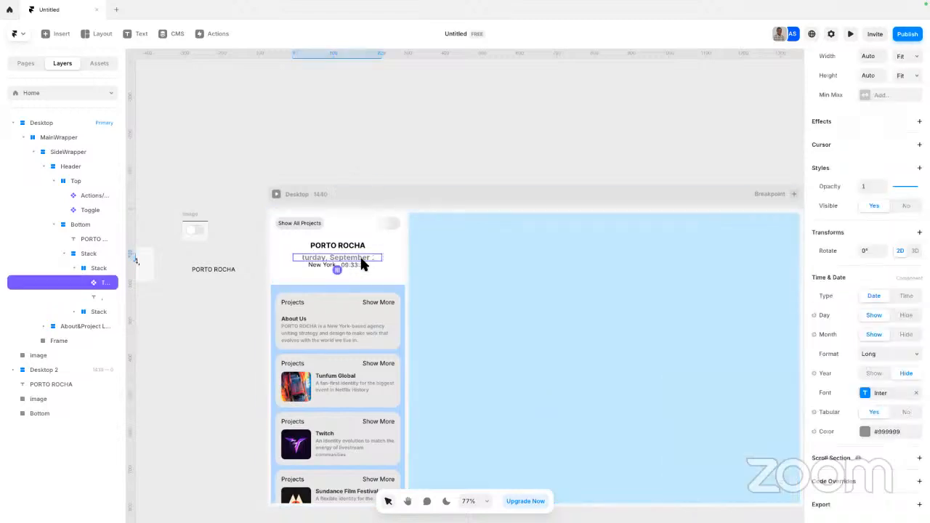
{"action": "key", "text": "Escape"}
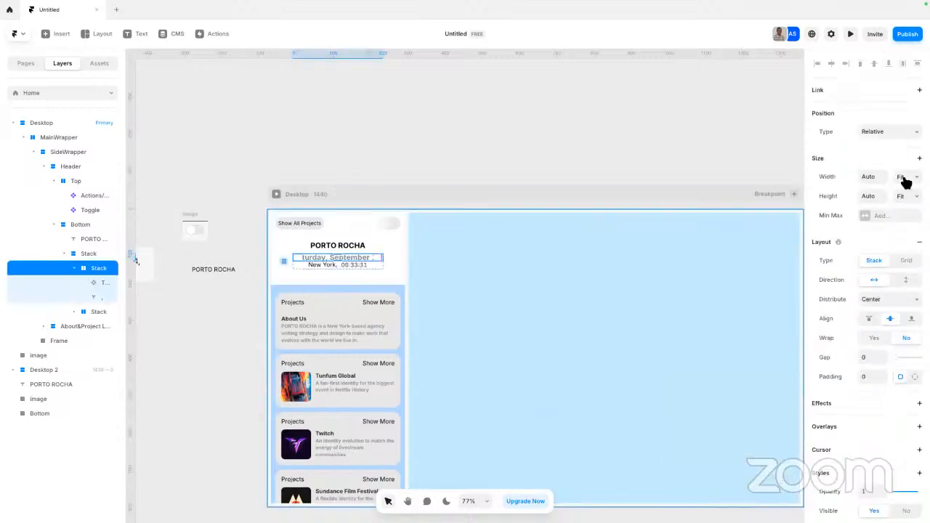
{"action": "key", "text": "Escape"}
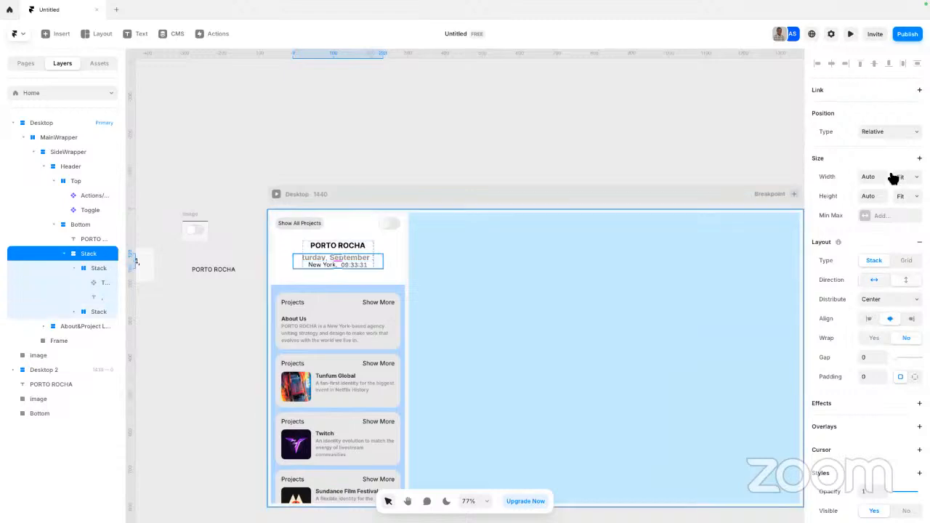
{"action": "key", "text": "Escape"}
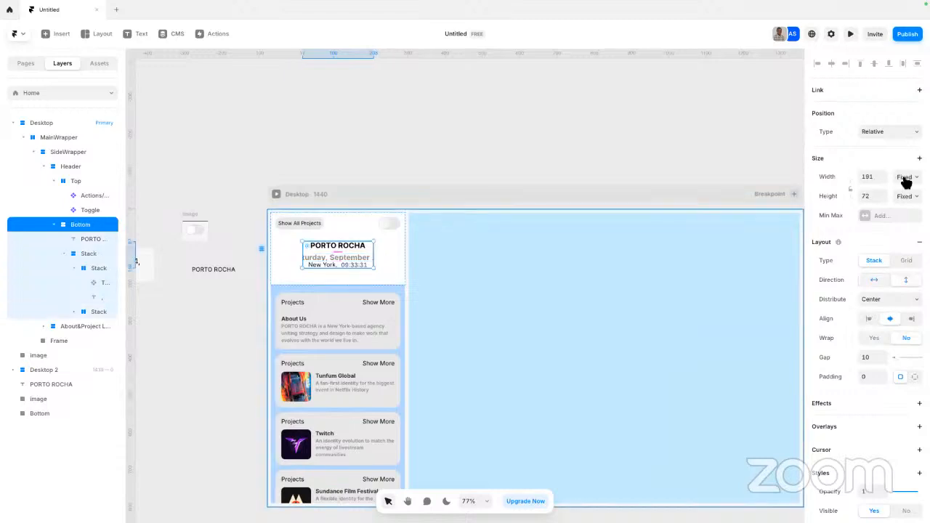
{"action": "left_click", "coordinate": [907, 178]}
{"action": "left_click", "coordinate": [912, 206]}
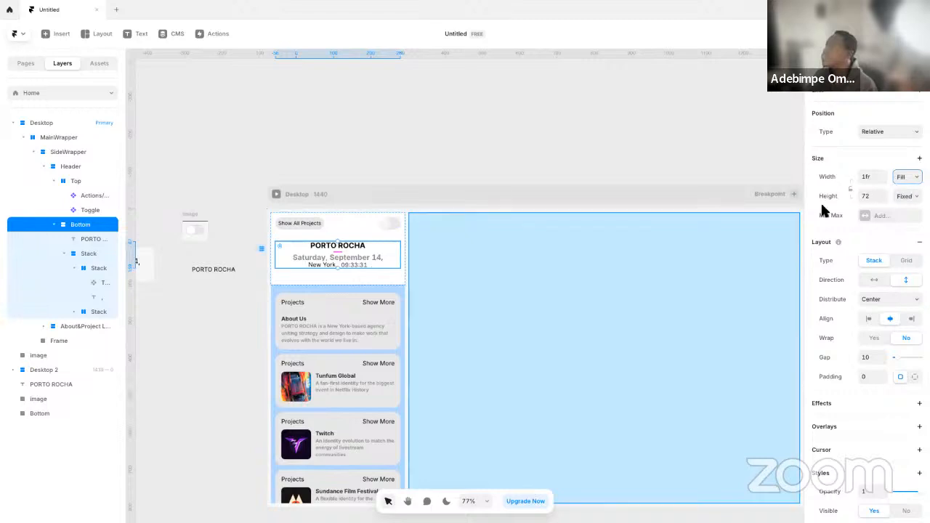
{"action": "left_click", "coordinate": [499, 146]}
Give the header's time component the Inter font in Bold weight at size 20
{"action": "scroll", "coordinate": [340, 256], "scroll_direction": "up", "scroll_amount": 5}
{"action": "left_click", "coordinate": [361, 249]}
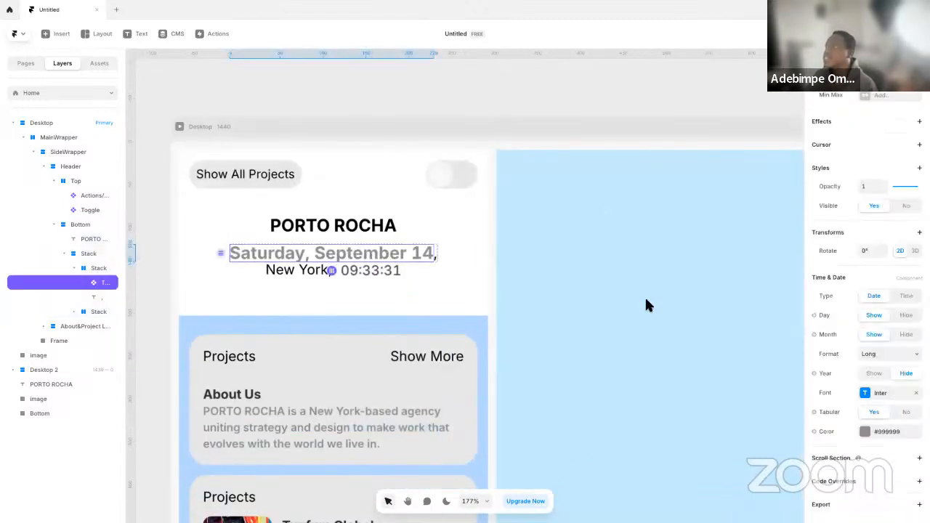
{"action": "left_click", "coordinate": [866, 393]}
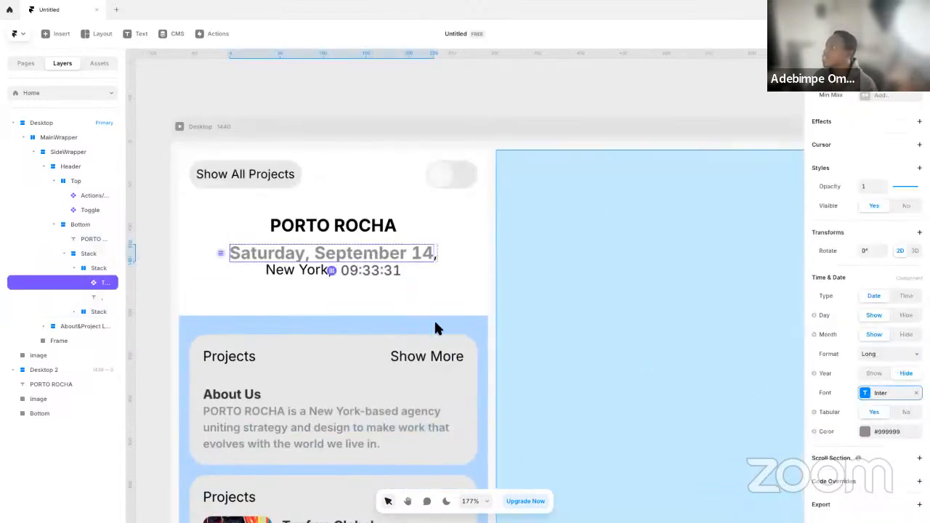
{"action": "left_click", "coordinate": [380, 269]}
{"action": "left_click", "coordinate": [318, 270], "text": "shift"}
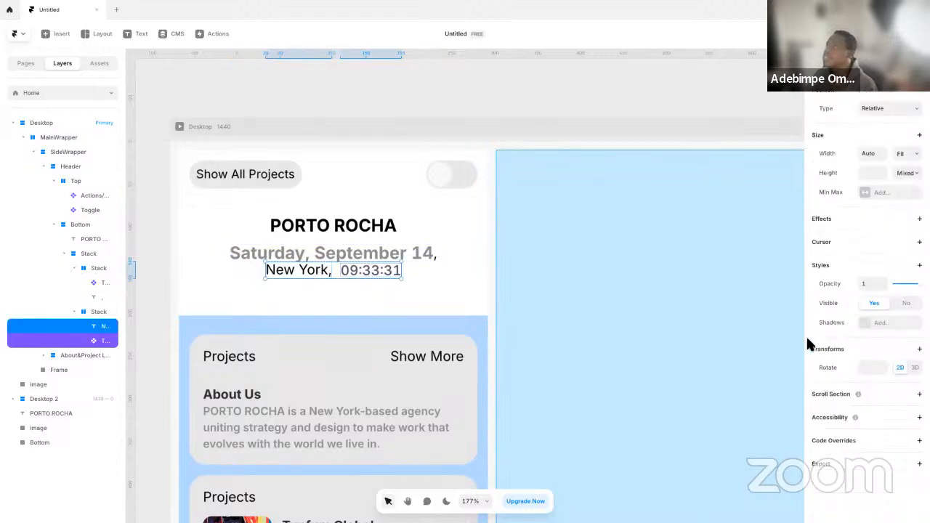
{"action": "left_click", "coordinate": [474, 273]}
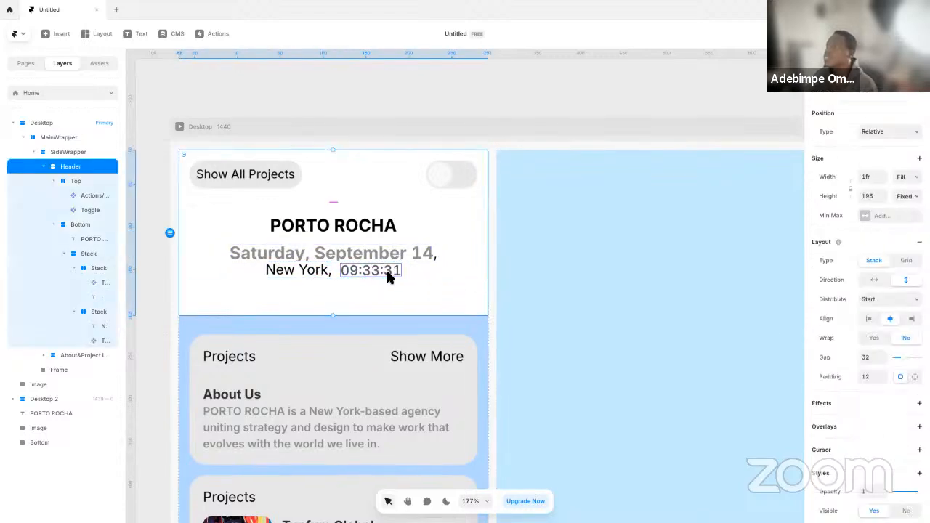
{"action": "left_click", "coordinate": [384, 270]}
{"action": "left_click", "coordinate": [878, 393]}
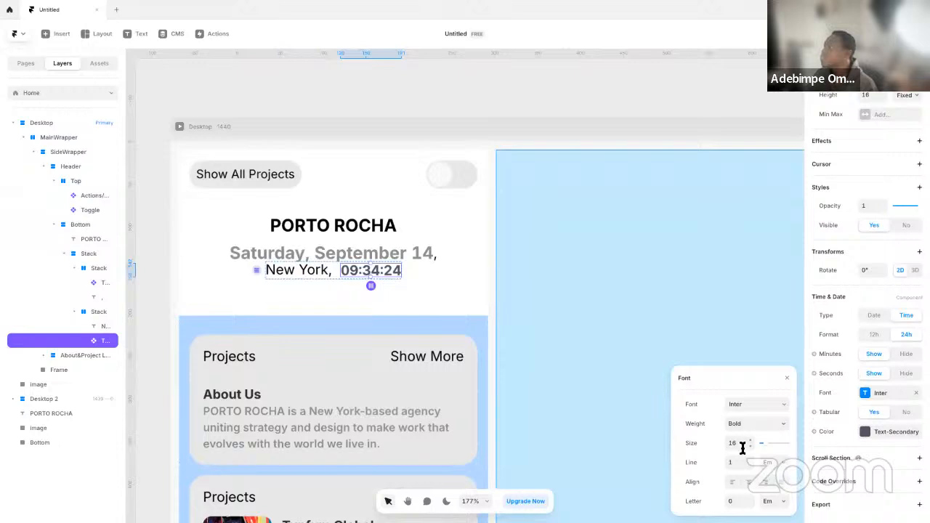
{"action": "type", "text": "20"}
{"action": "key", "text": "Return"}
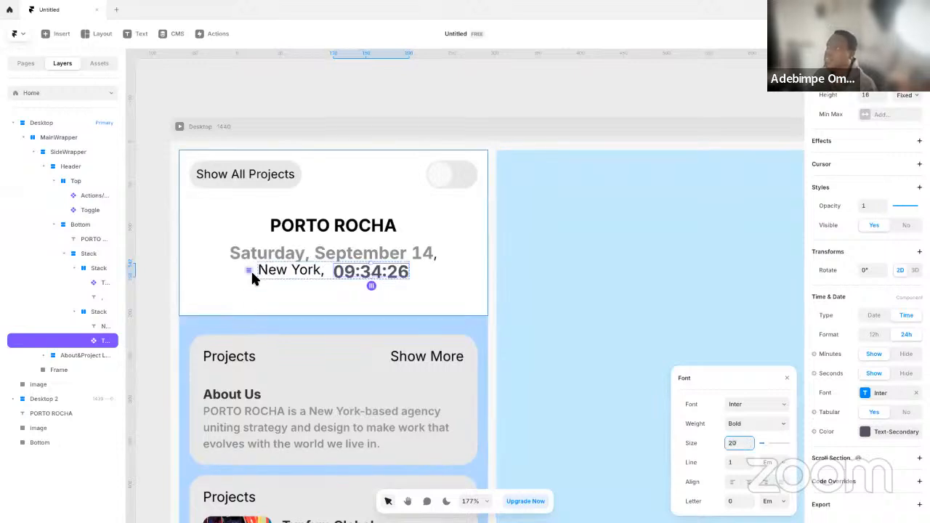
Set the header's "New York," text to size 20 in Bold weight
{"action": "left_click", "coordinate": [296, 278]}
{"action": "scroll", "coordinate": [894, 476], "scroll_direction": "down", "scroll_amount": 2}
{"action": "left_click", "coordinate": [870, 446]}
{"action": "type", "text": "20"}
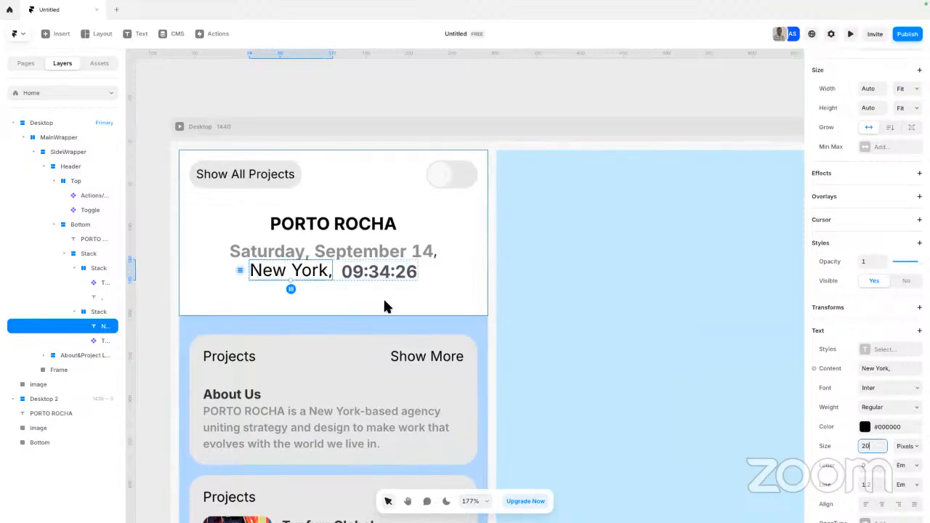
{"action": "scroll", "coordinate": [882, 469], "scroll_direction": "down", "scroll_amount": 1}
{"action": "left_click", "coordinate": [882, 394]}
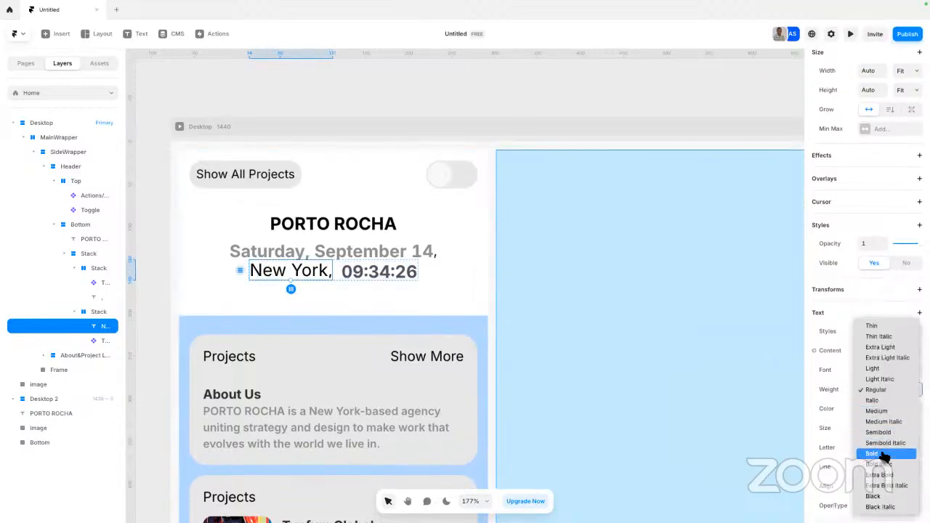
{"action": "left_click", "coordinate": [881, 452]}
{"action": "left_click", "coordinate": [369, 85]}
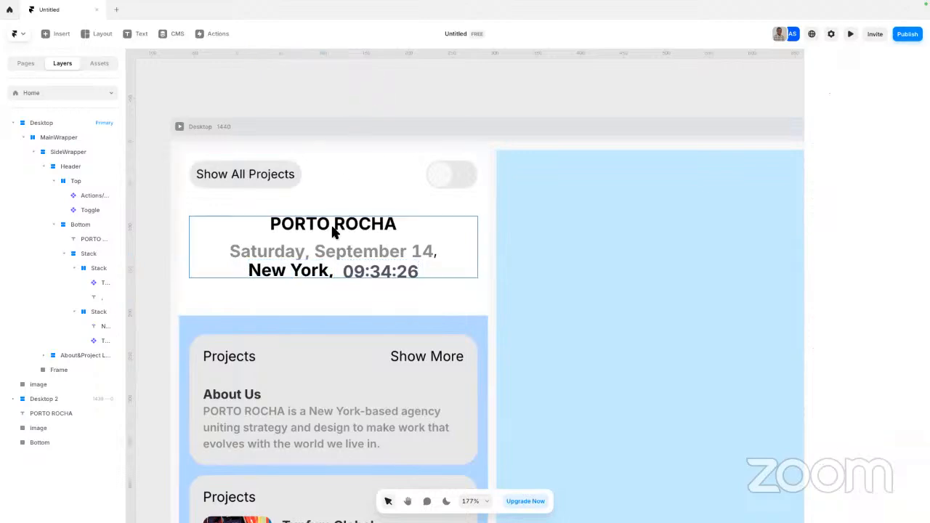
Set the height of the header's Bottom stack to Fit Content
{"action": "scroll", "coordinate": [338, 233], "scroll_direction": "up", "scroll_amount": 3}
{"action": "scroll", "coordinate": [339, 236], "scroll_direction": "down", "scroll_amount": 5}
{"action": "left_click", "coordinate": [336, 259], "text": "super"}
{"action": "left_click", "coordinate": [335, 251], "text": "super"}
{"action": "key", "text": "Escape"}
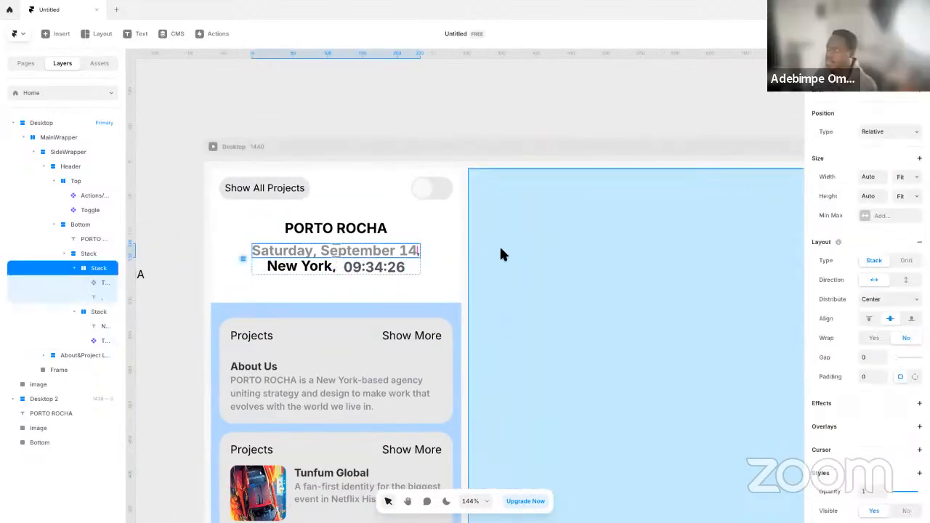
{"action": "key", "text": "Escape"}
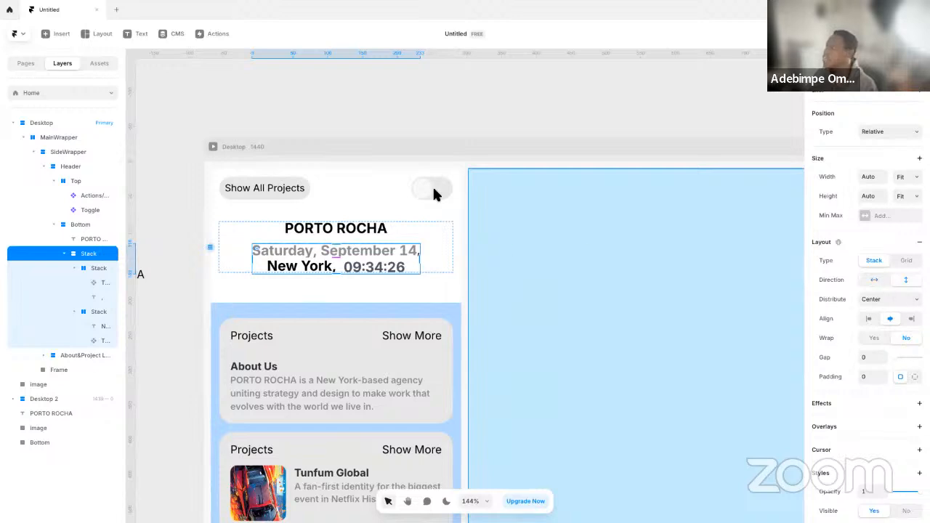
{"action": "key", "text": "Escape"}
{"action": "left_click", "coordinate": [901, 195]}
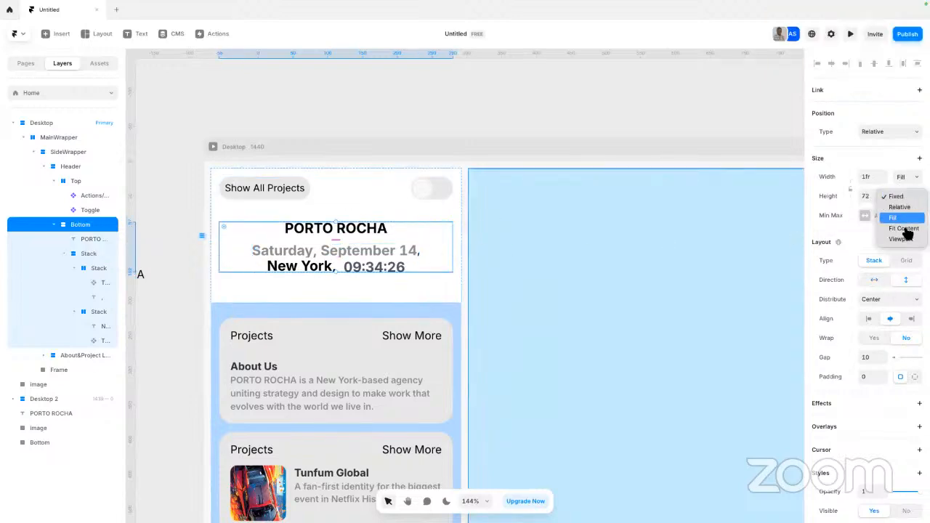
{"action": "left_click", "coordinate": [903, 228]}
{"action": "left_click", "coordinate": [356, 143]}
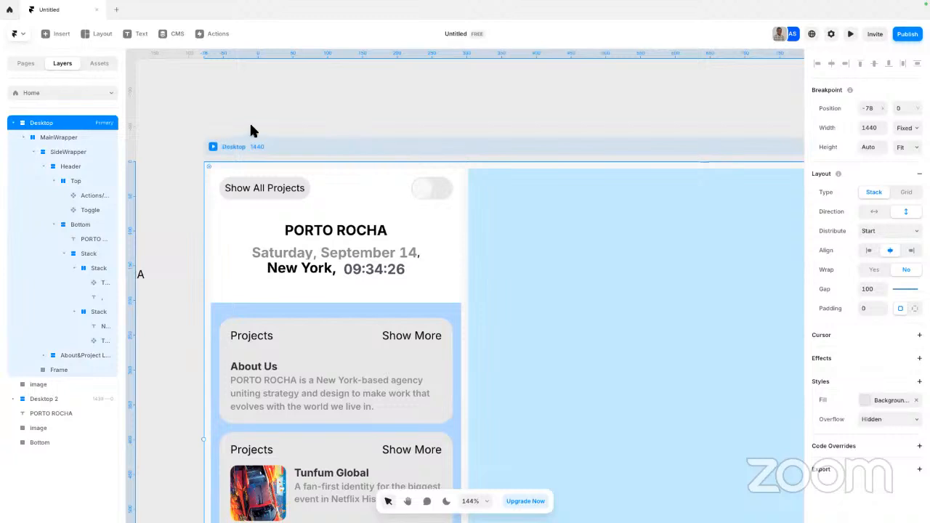
Preview the Desktop page to check the styled header, and return to the canvas
{"action": "left_click", "coordinate": [251, 126]}
{"action": "scroll", "coordinate": [250, 123], "scroll_direction": "up", "scroll_amount": 2}
{"action": "left_click", "coordinate": [208, 152]}
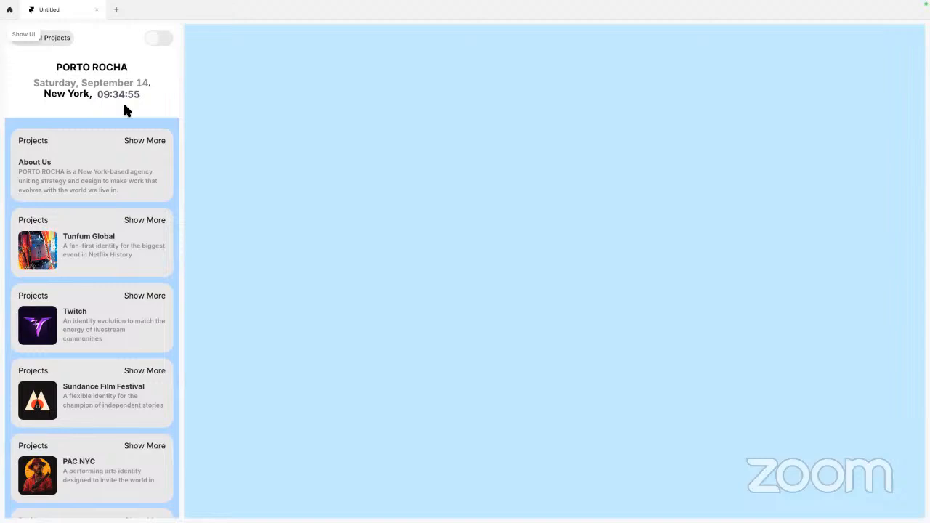
{"action": "key", "text": "Escape"}
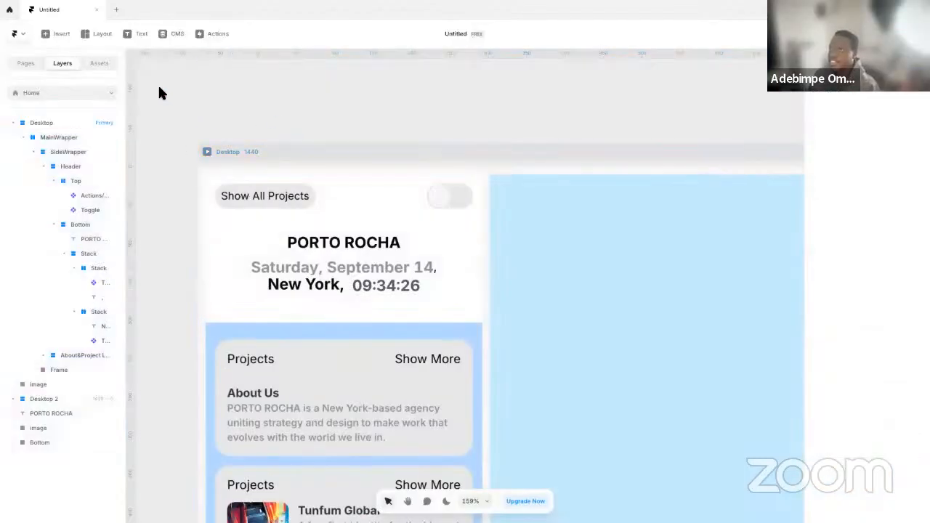
Examine the Creative elements available to insert, including Time & Date, and review the settings of the header's date, time and "New York," layers
{"action": "left_click", "coordinate": [58, 33]}
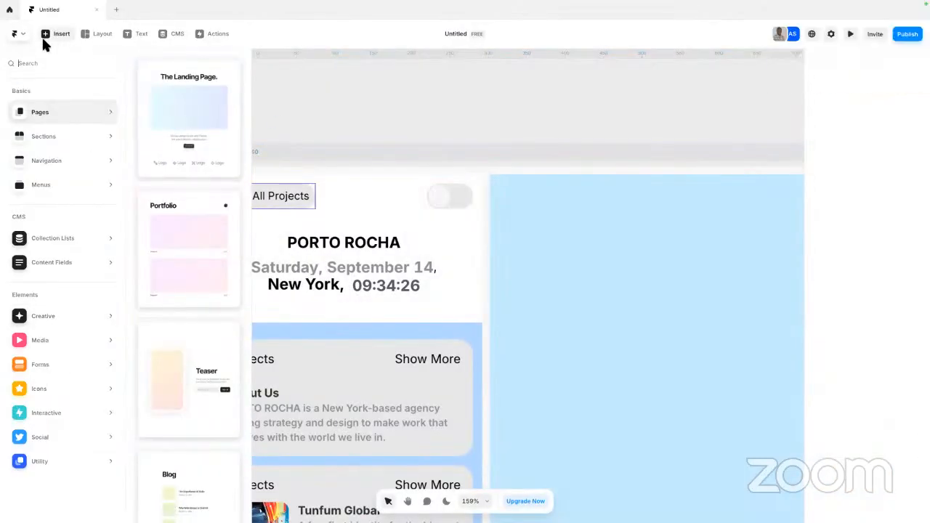
{"action": "left_click", "coordinate": [290, 122]}
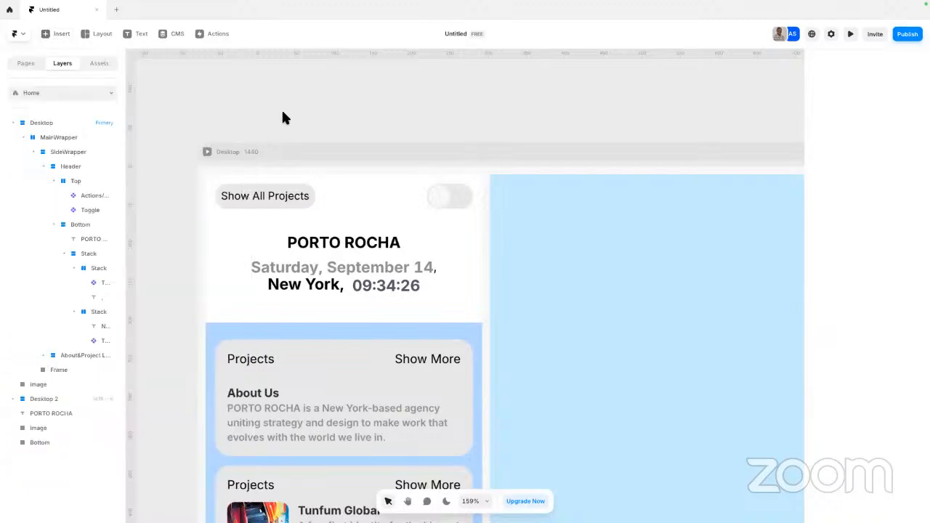
{"action": "left_click", "coordinate": [58, 34]}
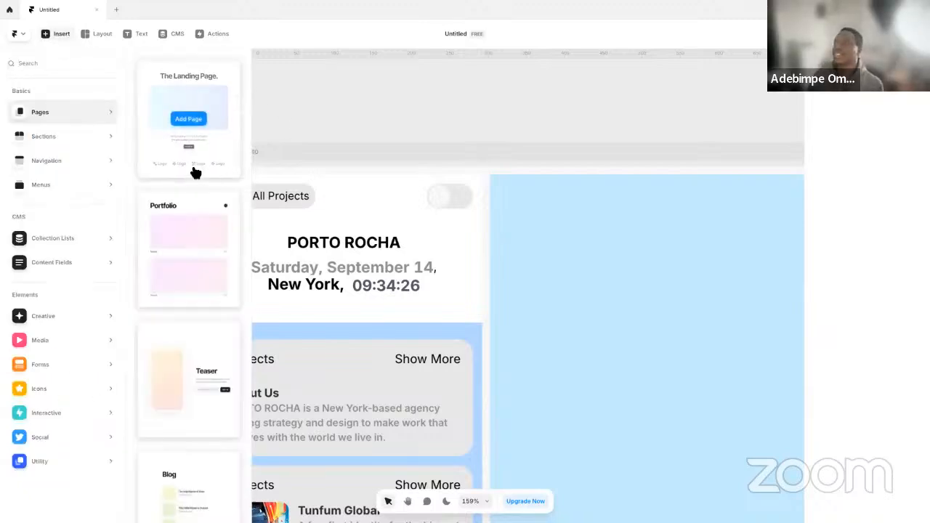
{"action": "mouse_move", "coordinate": [64, 170]}
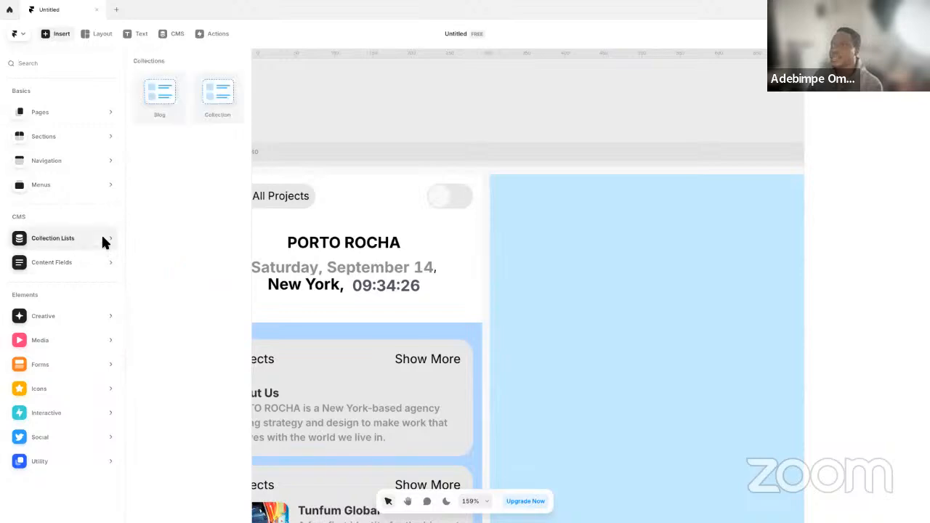
{"action": "mouse_move", "coordinate": [71, 318]}
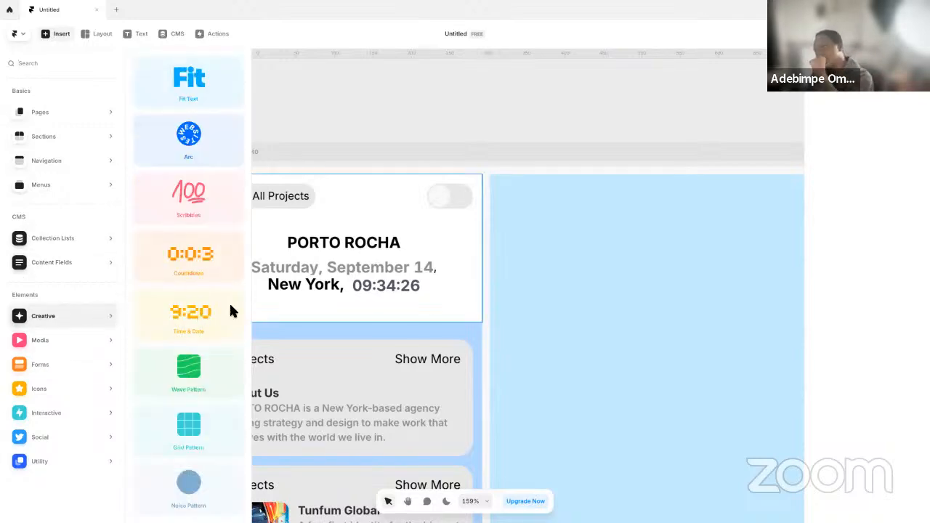
{"action": "left_click", "coordinate": [377, 272]}
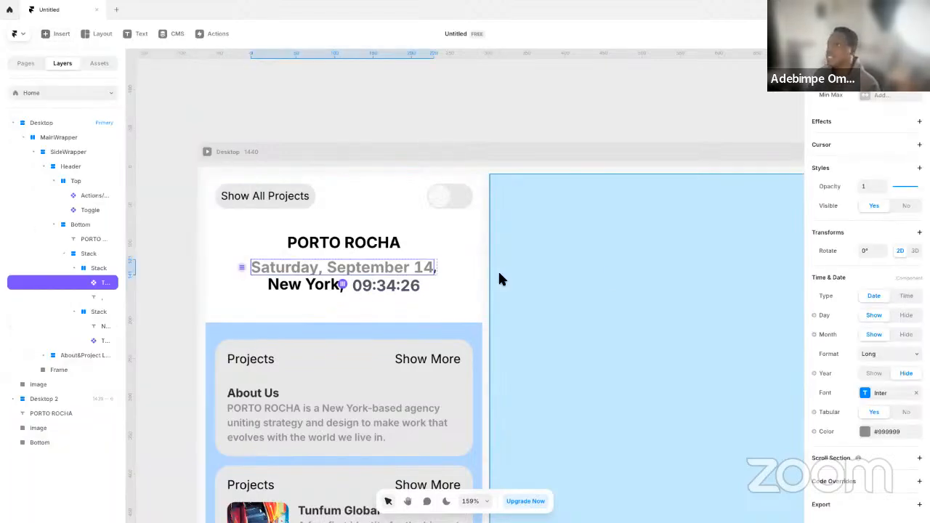
{"action": "left_click", "coordinate": [397, 283]}
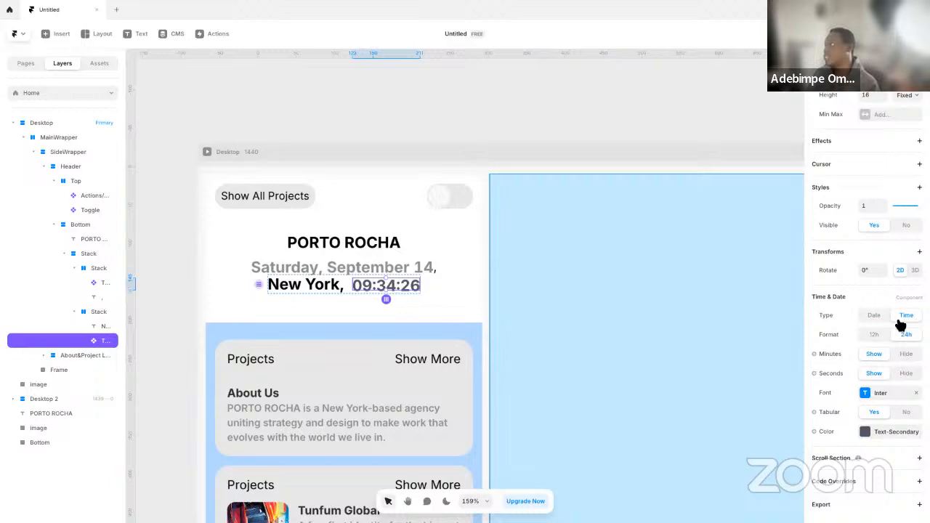
{"action": "left_click", "coordinate": [311, 284]}
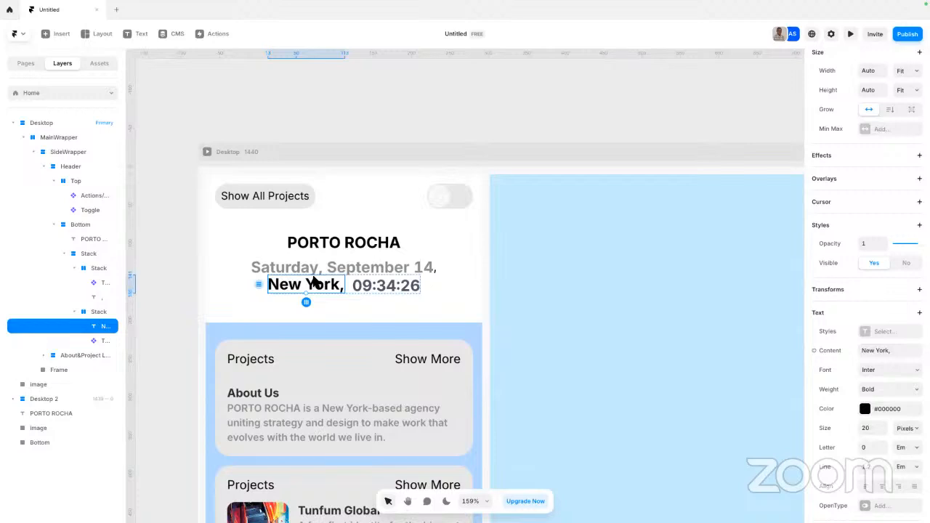
{"action": "left_click", "coordinate": [396, 131]}
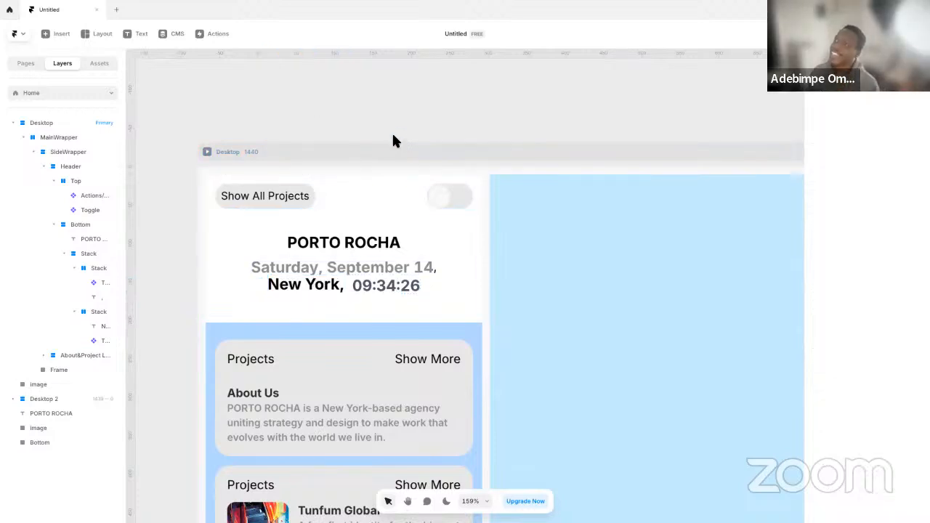
Preview the Desktop page and switch the header's Light/Dark toggle back and forth several times to test it
{"action": "left_click", "coordinate": [309, 201]}
{"action": "left_click", "coordinate": [454, 195]}
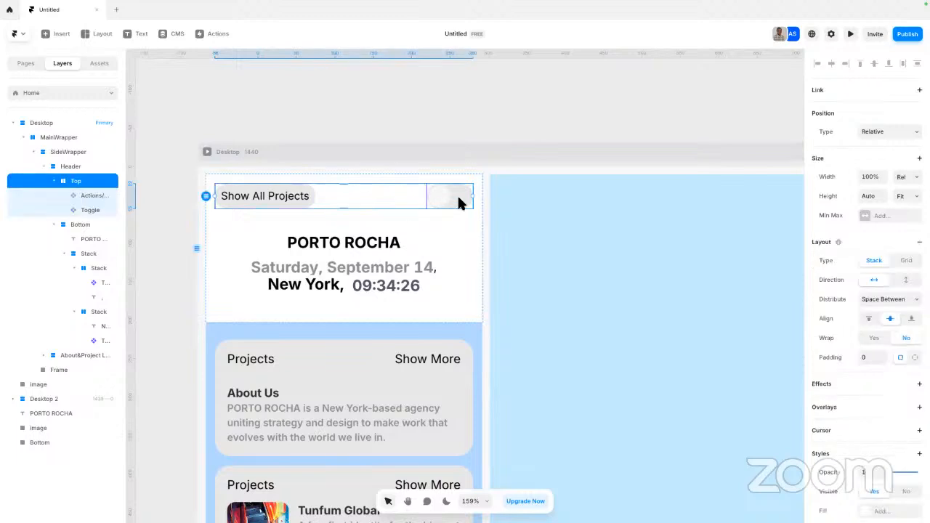
{"action": "left_click", "coordinate": [455, 195]}
{"action": "left_click", "coordinate": [446, 138]}
{"action": "left_click", "coordinate": [246, 152]}
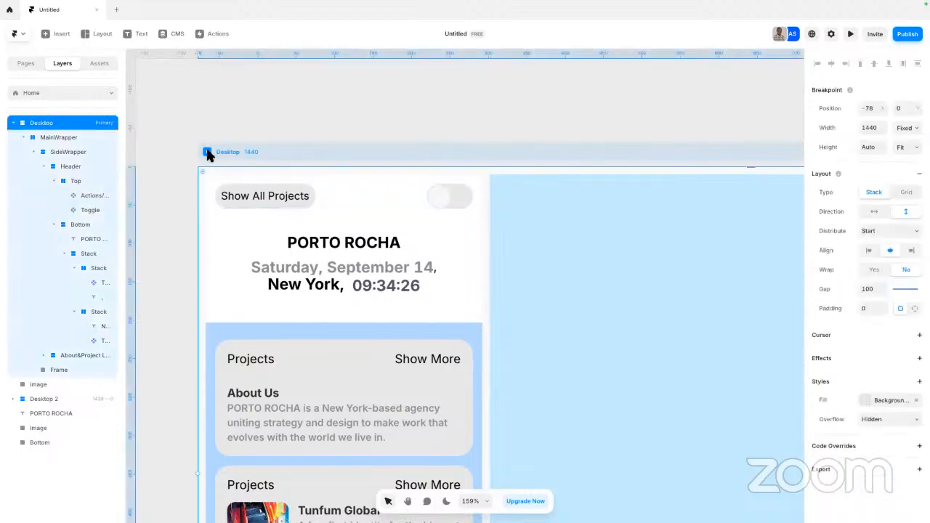
{"action": "key", "text": "ctrl+backslash"}
{"action": "left_click", "coordinate": [159, 40]}
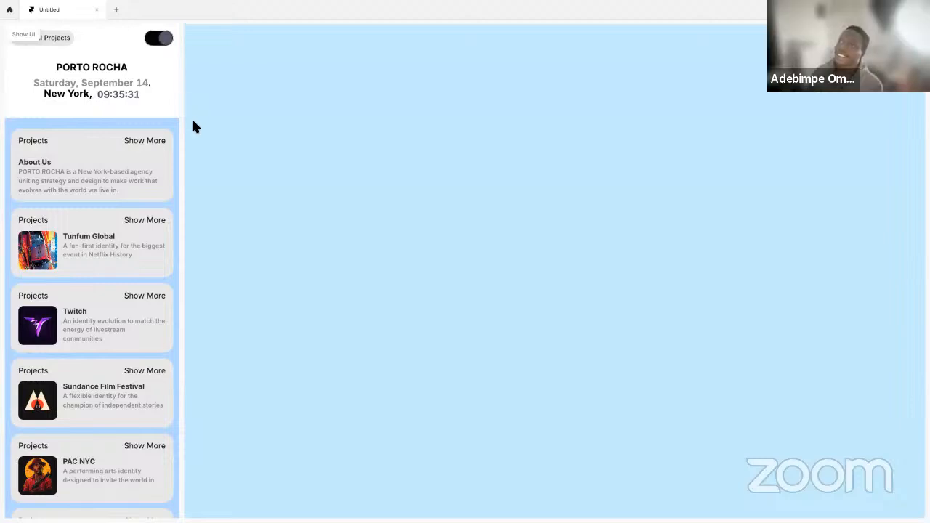
{"action": "left_click", "coordinate": [162, 41]}
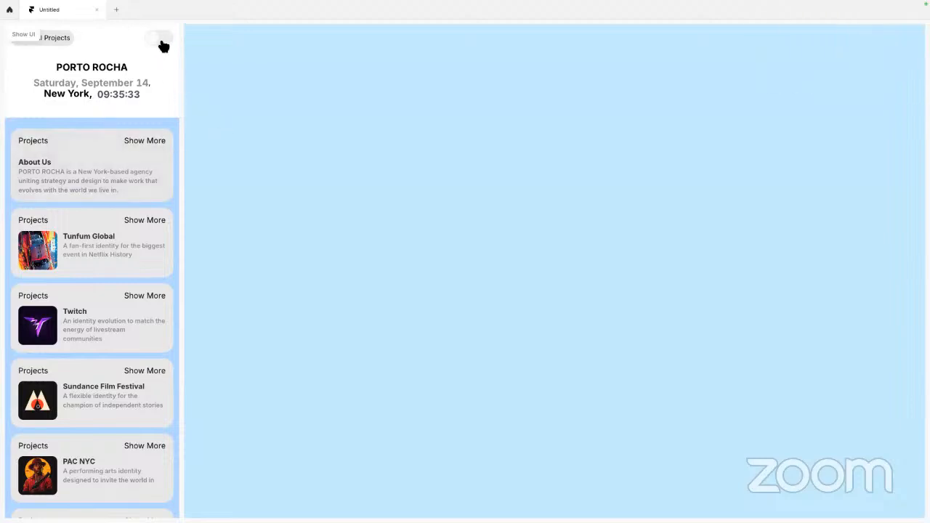
{"action": "left_click", "coordinate": [161, 42]}
{"action": "left_click", "coordinate": [165, 44]}
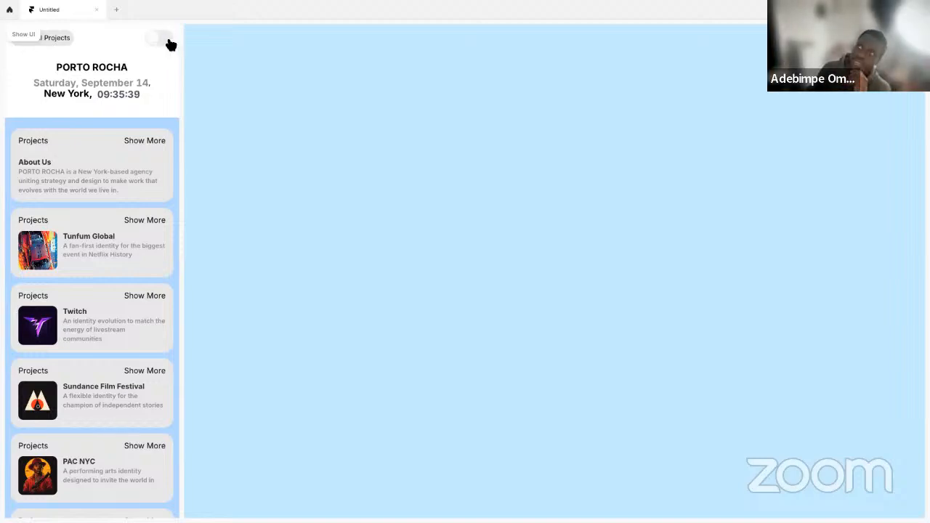
{"action": "left_click", "coordinate": [158, 40]}
{"action": "left_click", "coordinate": [166, 46]}
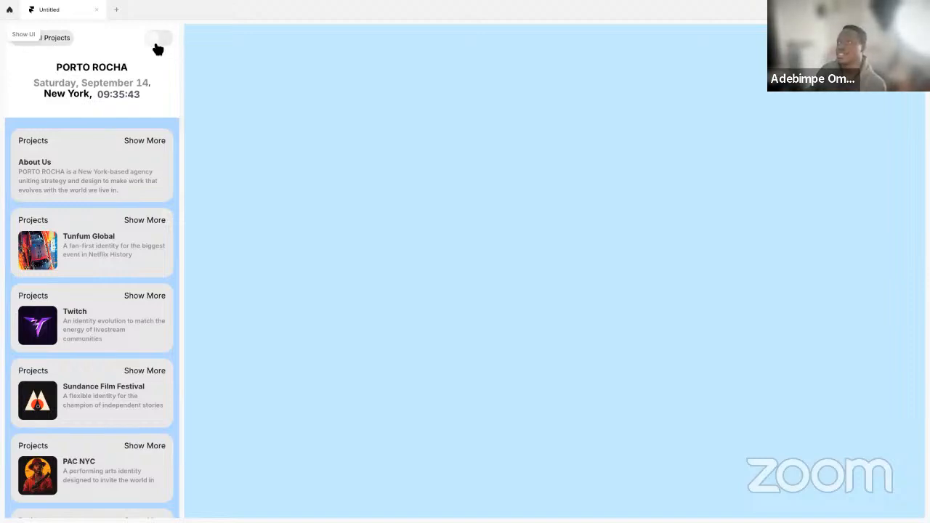
Open the header's Toggle component for editing and place a white frame about 66 by 30 over its Dark variant
{"action": "key", "text": "Escape"}
{"action": "double_click", "coordinate": [435, 198]}
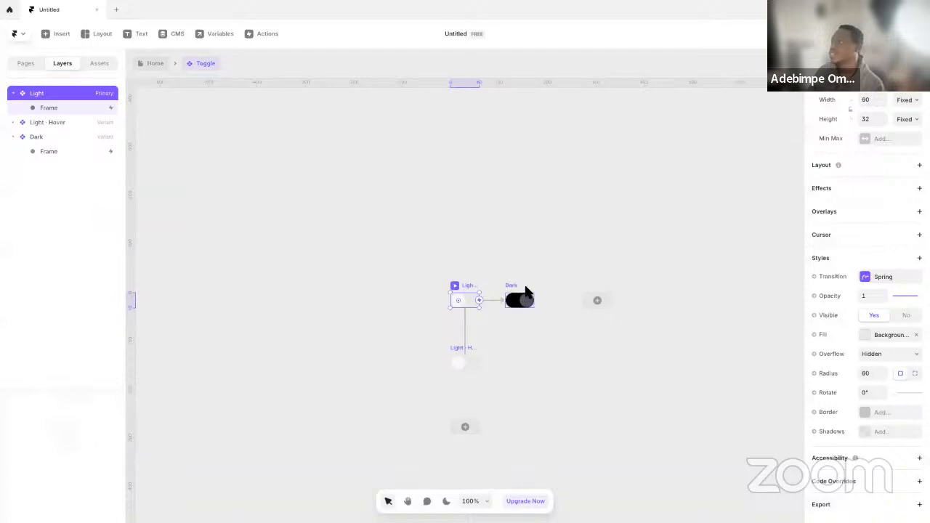
{"action": "scroll", "coordinate": [525, 291], "scroll_direction": "up", "scroll_amount": 10}
{"action": "left_click", "coordinate": [392, 283]}
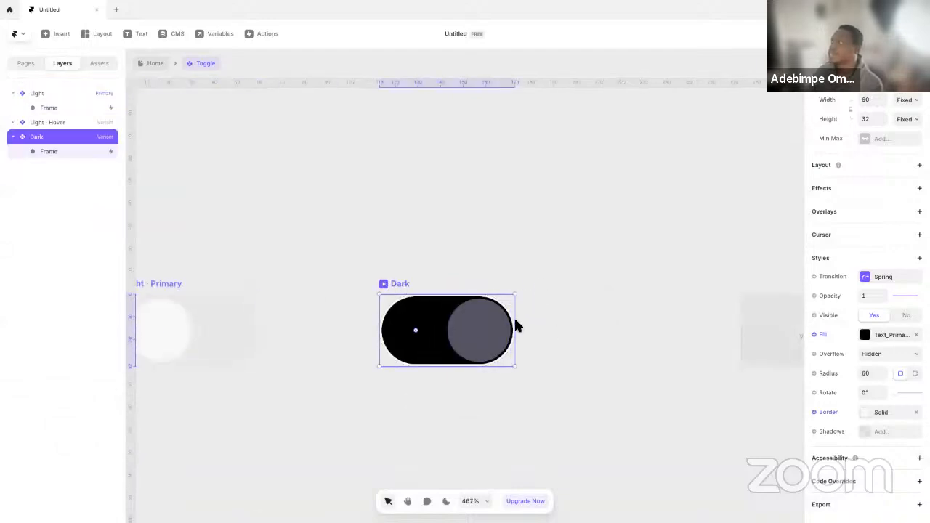
{"action": "left_click", "coordinate": [497, 300]}
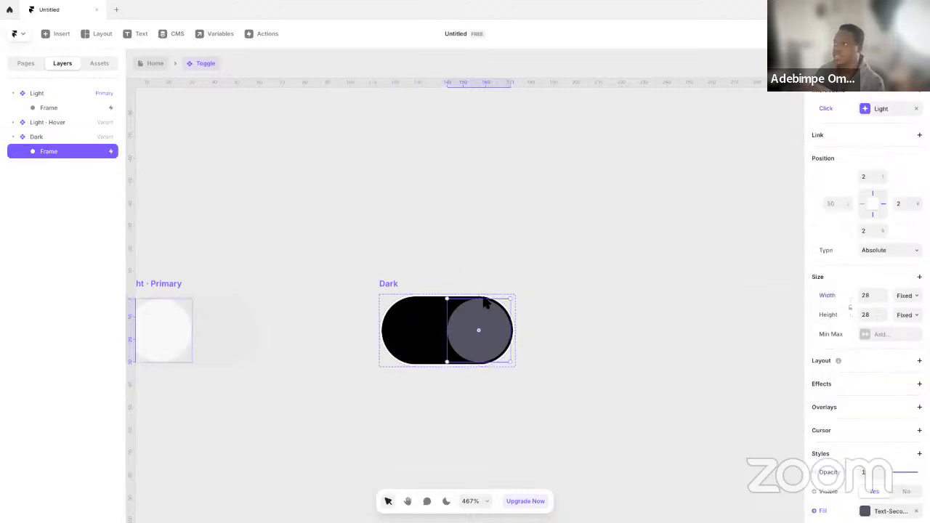
{"action": "left_click", "coordinate": [393, 284]}
{"action": "key", "text": "f"}
{"action": "left_click_drag", "start_coordinate": [305, 195], "coordinate": [455, 262]}
{"action": "left_click_drag", "start_coordinate": [351, 237], "coordinate": [410, 329]}
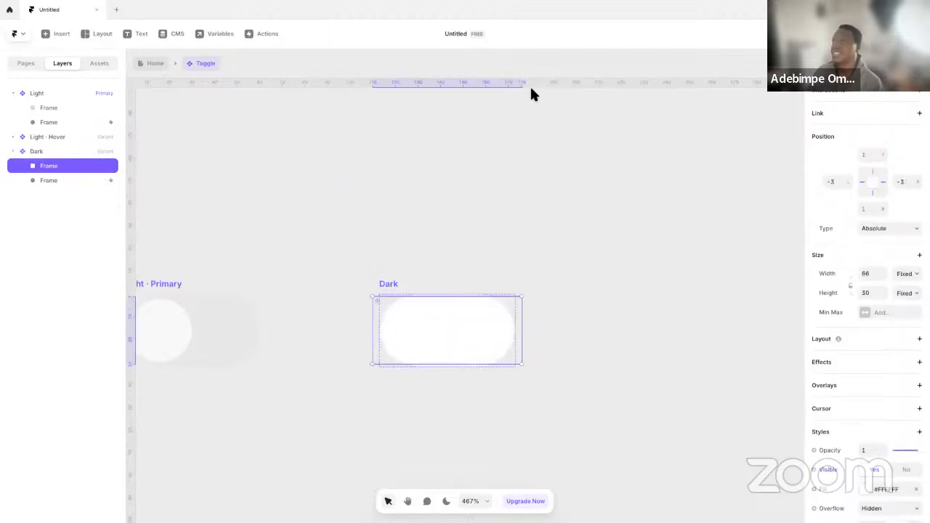
Examine the Light variant, the Dark variant's knob and the new covering frame, including the frame's fill and position settings
{"action": "left_click", "coordinate": [51, 94]}
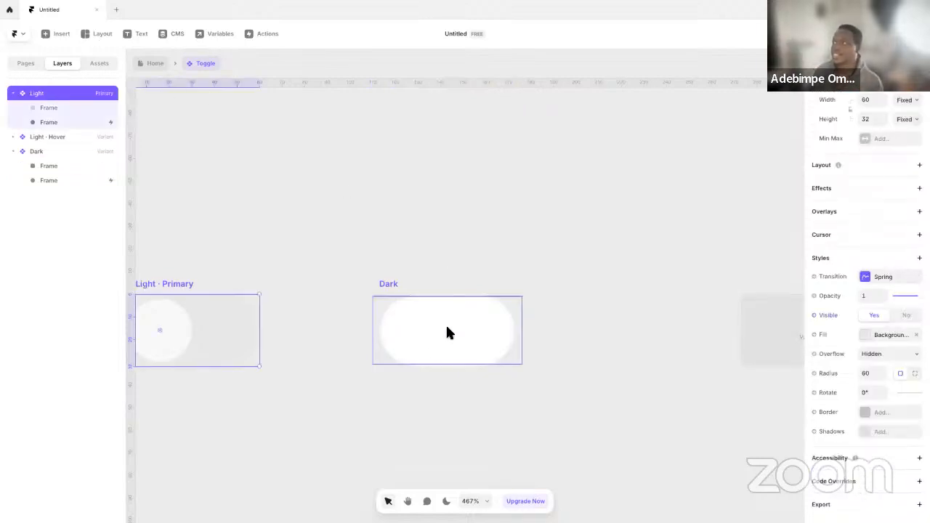
{"action": "left_click", "coordinate": [662, 357]}
{"action": "left_click", "coordinate": [495, 343]}
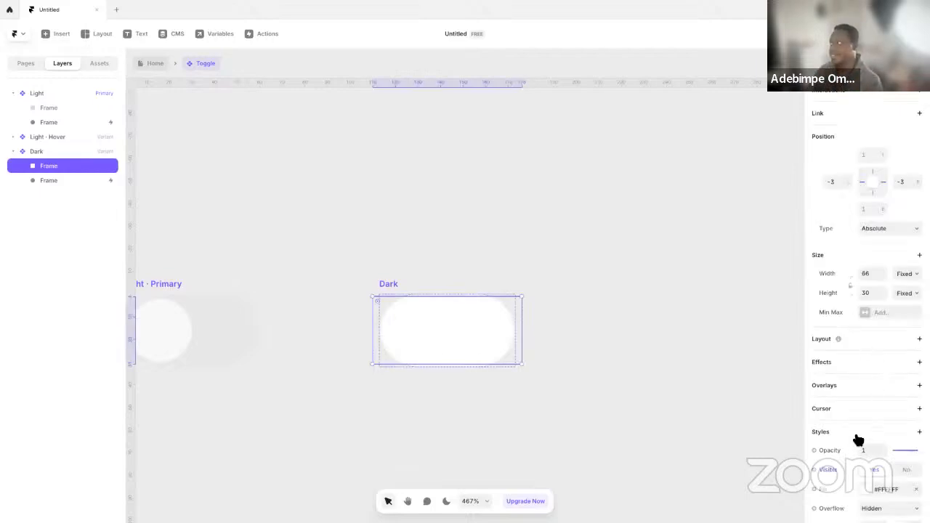
{"action": "scroll", "coordinate": [860, 434], "scroll_direction": "down", "scroll_amount": 3}
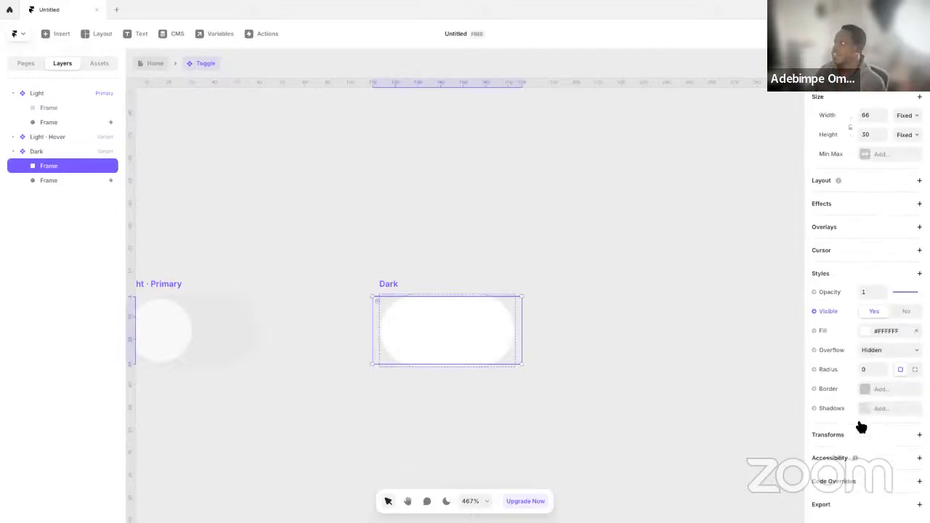
{"action": "left_click", "coordinate": [875, 337]}
{"action": "left_click", "coordinate": [562, 302]}
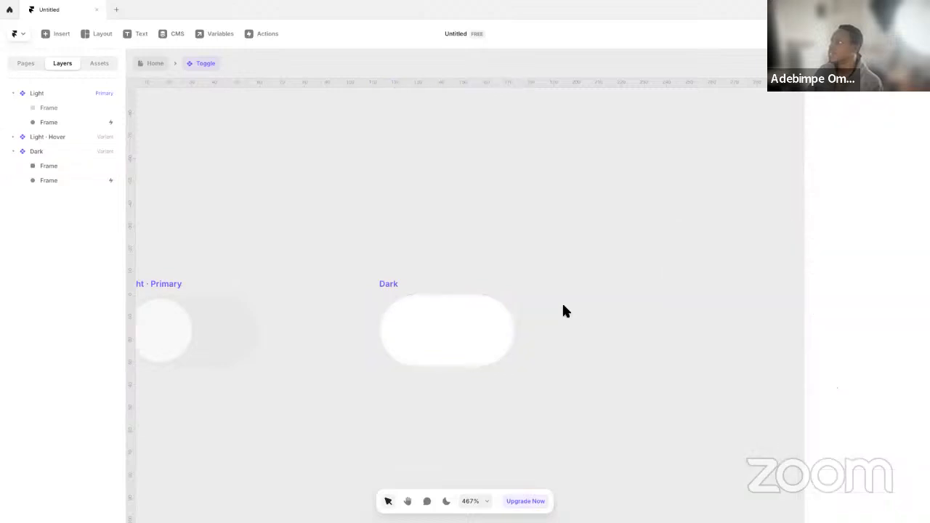
{"action": "left_click", "coordinate": [430, 316]}
{"action": "left_click", "coordinate": [93, 183]}
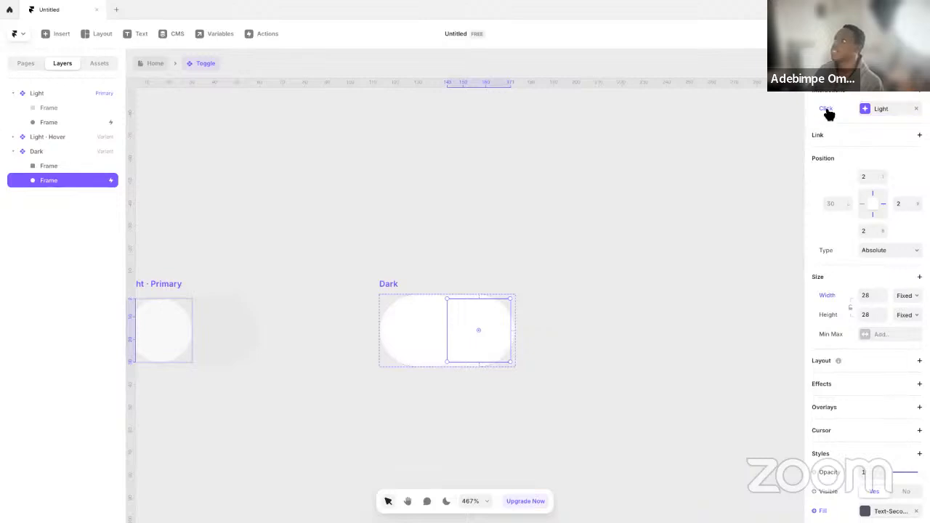
{"action": "left_click", "coordinate": [426, 328]}
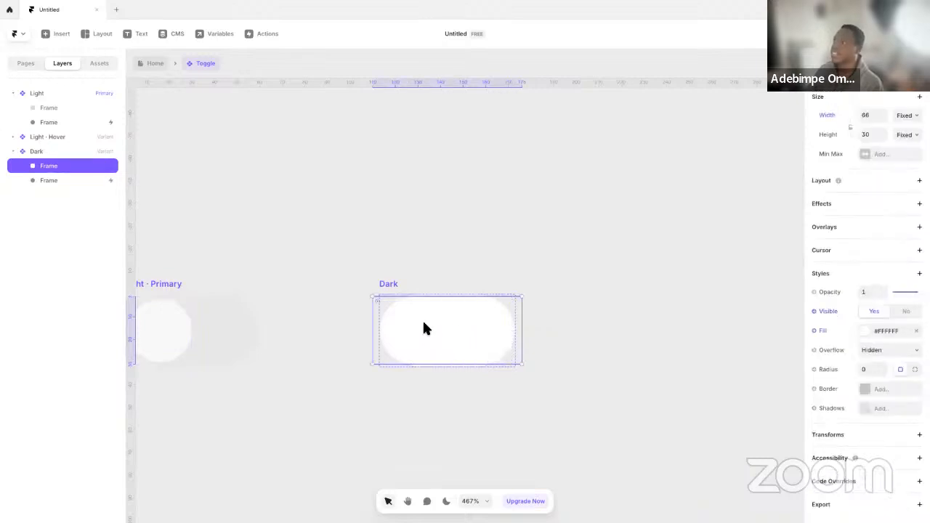
{"action": "scroll", "coordinate": [865, 233], "scroll_direction": "up", "scroll_amount": 3}
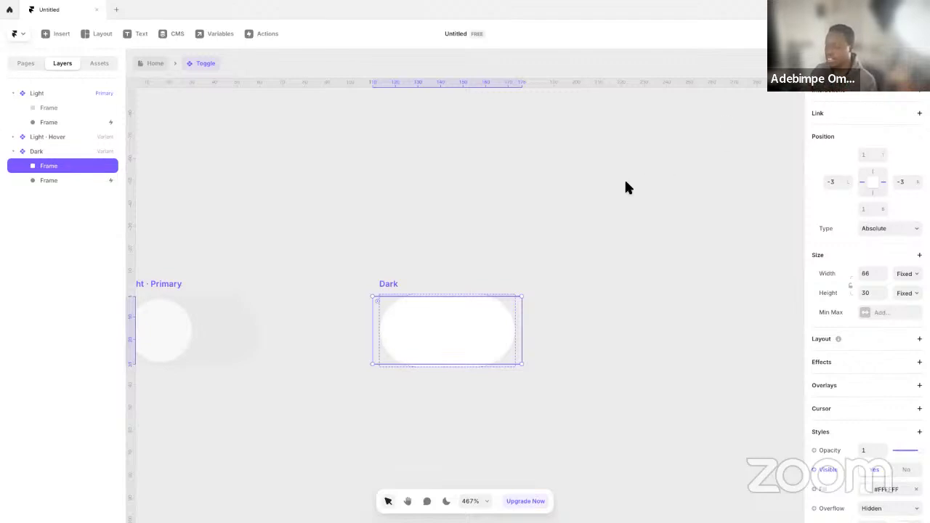
Try adding a Click interaction from the Dark variant's covering frame to the Light variant
{"action": "left_click_drag", "start_coordinate": [523, 331], "coordinate": [243, 343]}
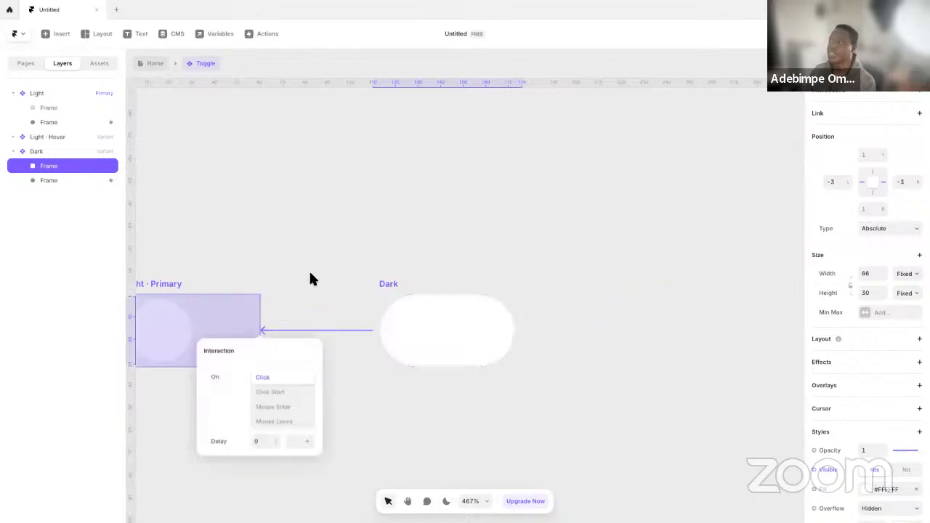
{"action": "left_click", "coordinate": [299, 240]}
{"action": "key", "text": "space"}
{"action": "left_click_drag", "start_coordinate": [384, 262], "coordinate": [467, 240]}
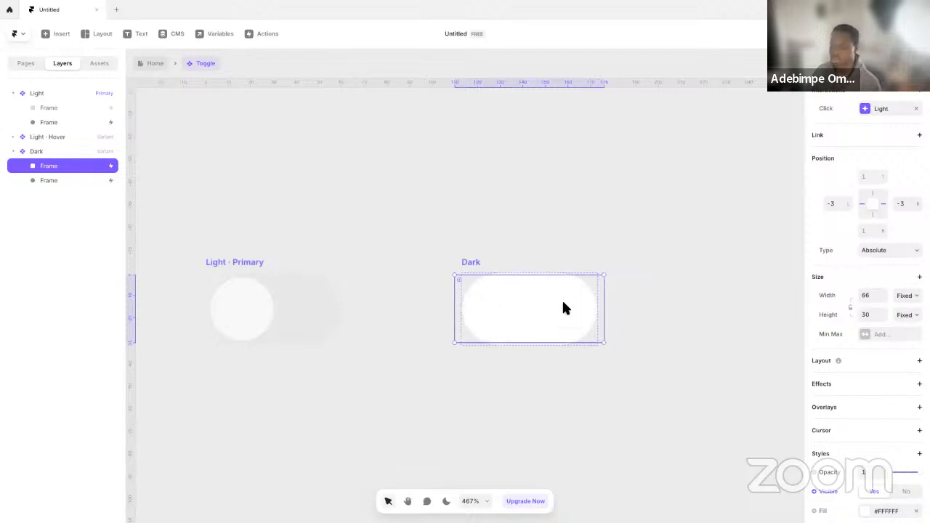
{"action": "left_click", "coordinate": [621, 283]}
{"action": "left_click", "coordinate": [548, 289]}
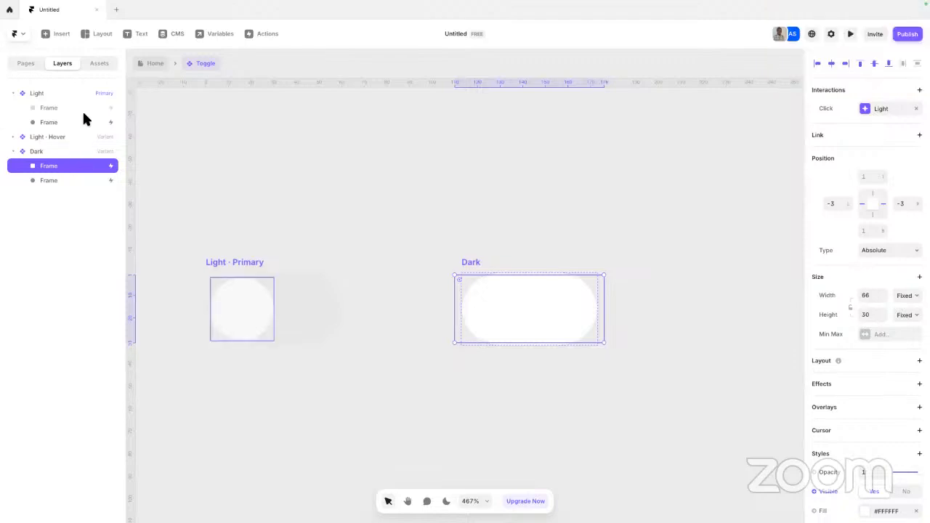
Undo the Click interaction and the covering frame added to the Toggle component
{"action": "key", "text": "super+z"}
{"action": "key", "text": "super+z"}
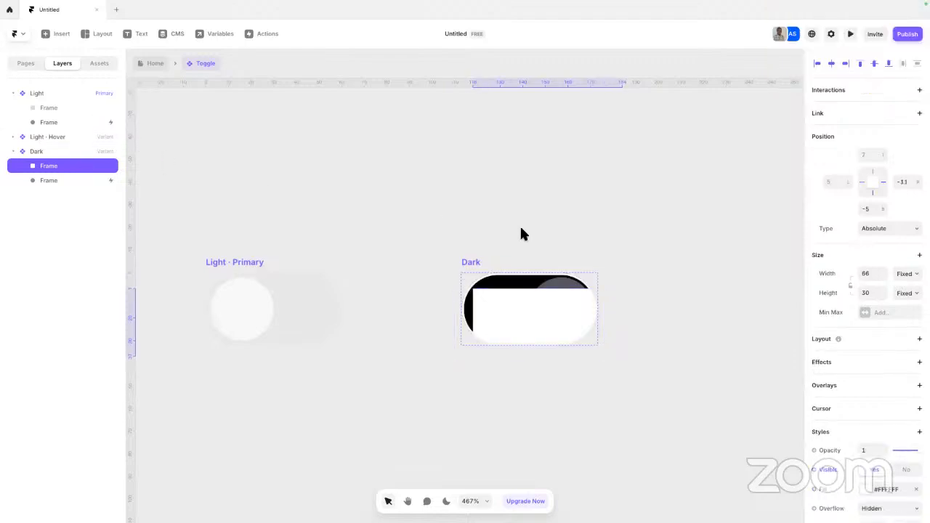
{"action": "key", "text": "super+z"}
{"action": "left_click", "coordinate": [473, 214]}
{"action": "key", "text": "super+z"}
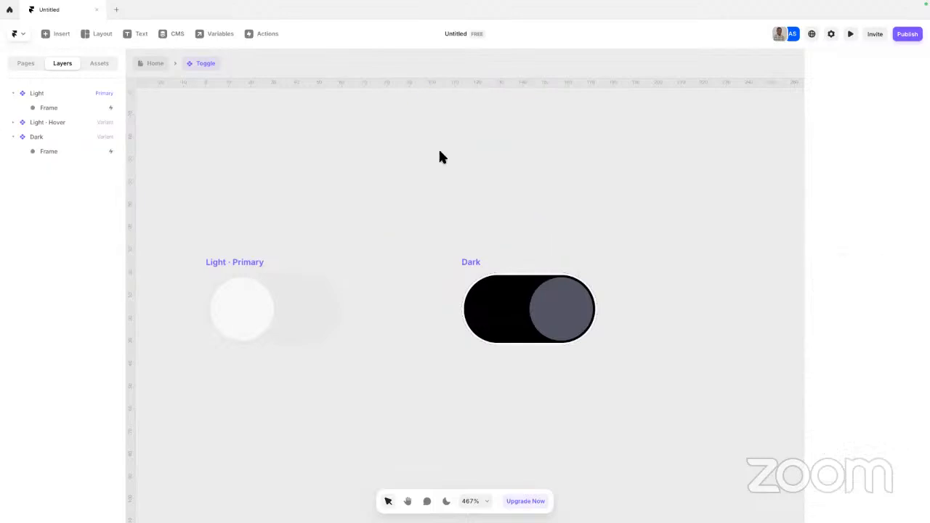
Return to the Home page, preview the Desktop page to test the header's Light/Dark toggle, and go back to the canvas
{"action": "left_click", "coordinate": [150, 64]}
{"action": "left_click", "coordinate": [208, 153]}
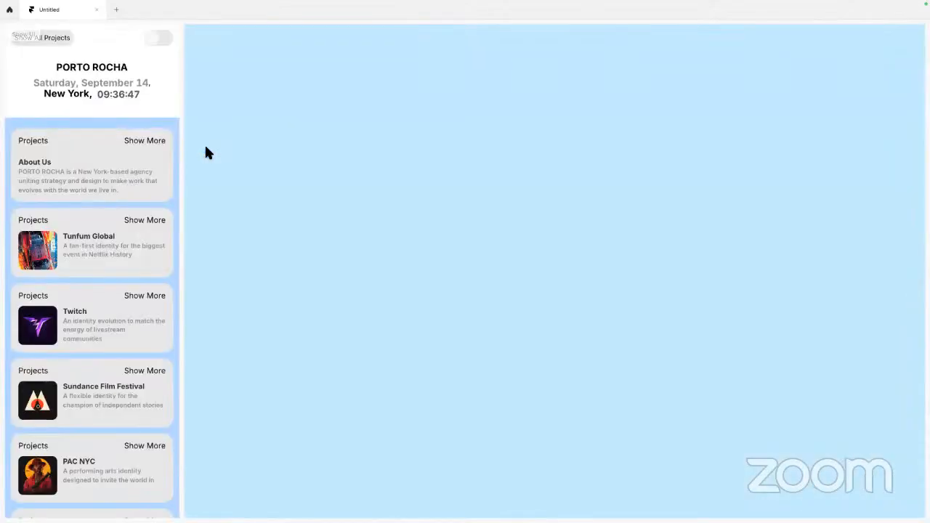
{"action": "left_click", "coordinate": [157, 40]}
{"action": "left_click", "coordinate": [168, 42]}
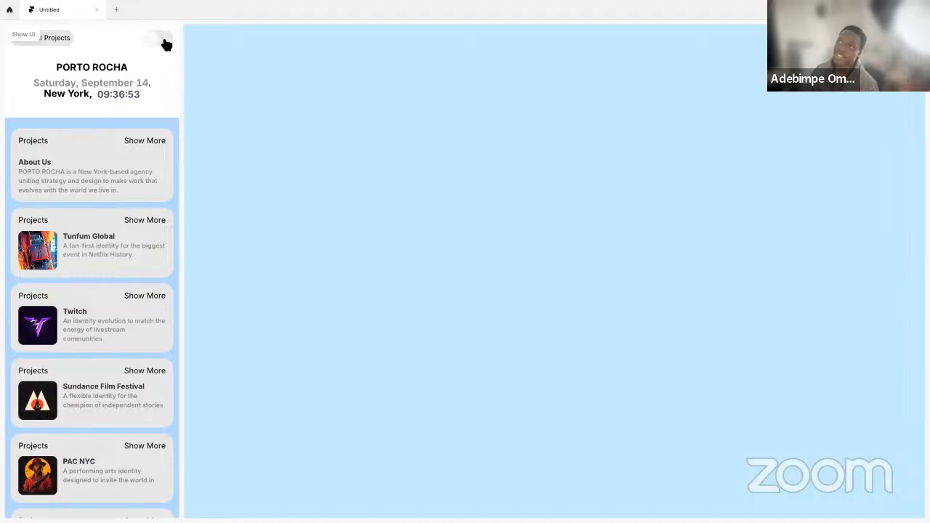
{"action": "left_click", "coordinate": [162, 44]}
{"action": "key", "text": "Escape"}
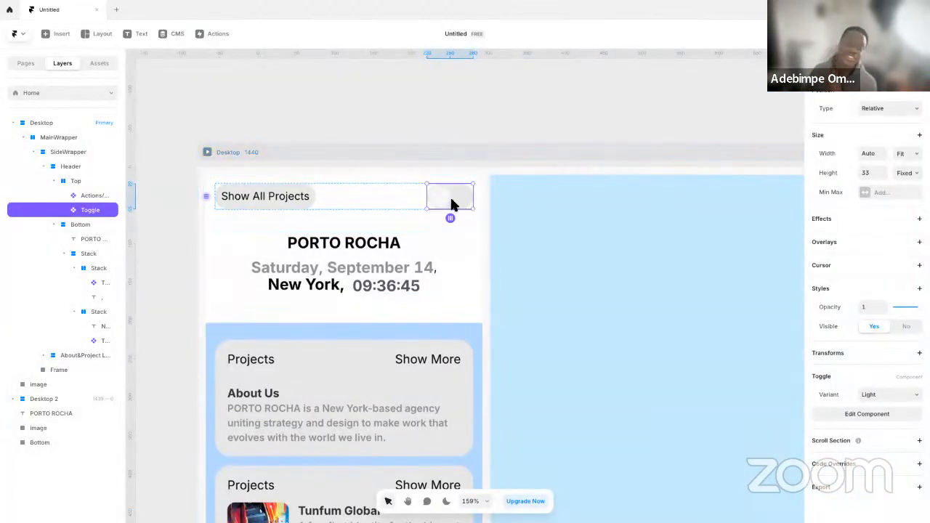
{"action": "left_click", "coordinate": [208, 152]}
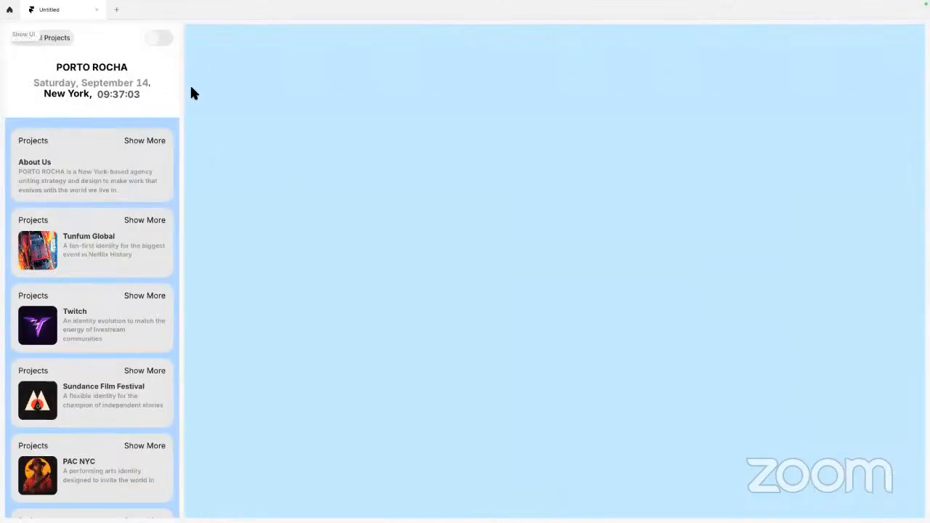
{"action": "key", "text": "Escape"}
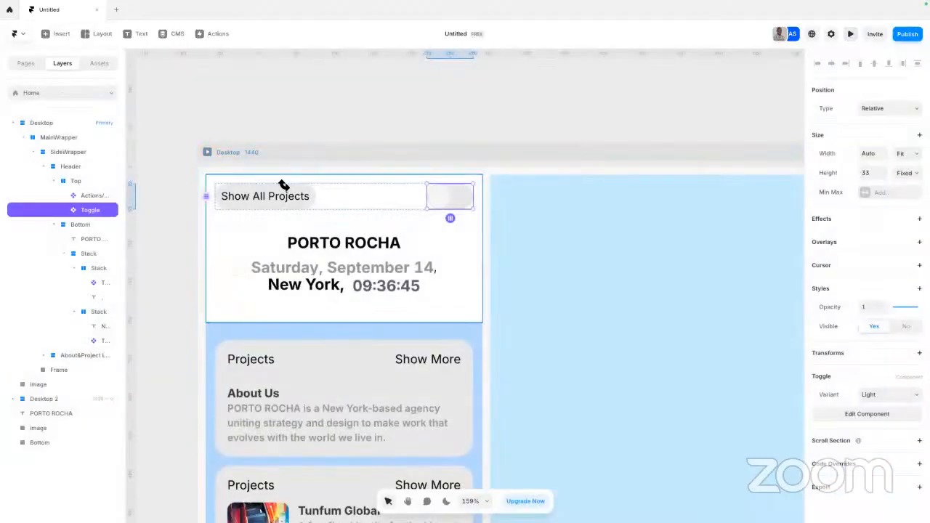
Open the Toggle component for editing and place a white frame about 74 by 32 over its Light primary variant
{"action": "left_click", "coordinate": [442, 148]}
{"action": "double_click", "coordinate": [445, 199]}
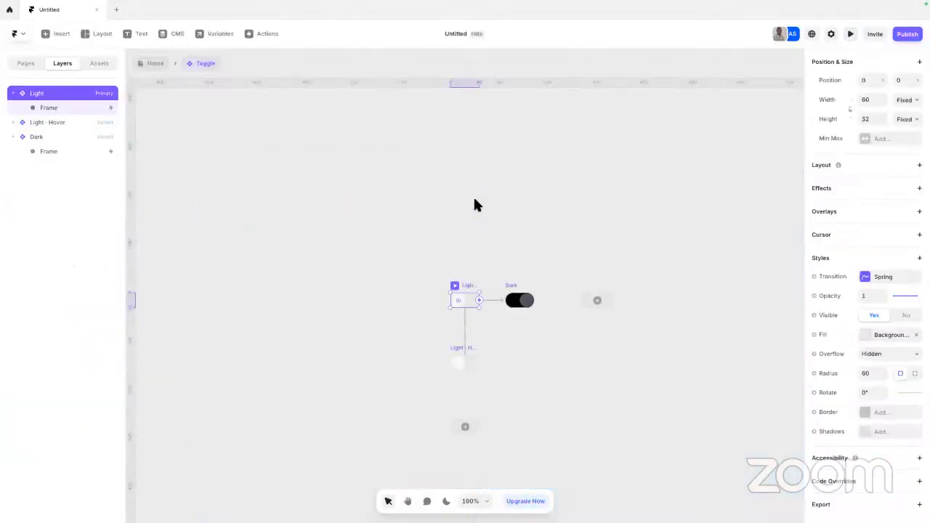
{"action": "scroll", "coordinate": [481, 271], "scroll_direction": "up", "scroll_amount": 3}
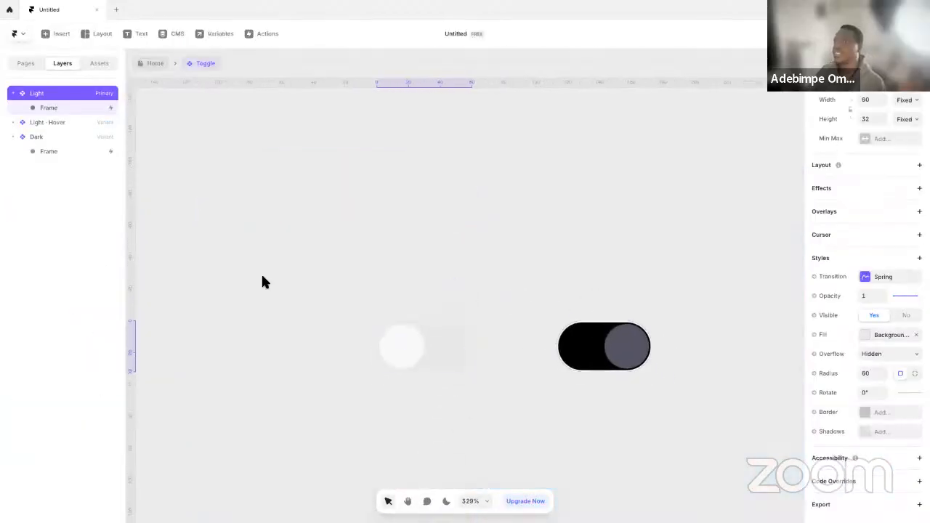
{"action": "left_click", "coordinate": [286, 239]}
{"action": "key", "text": "f"}
{"action": "mouse_move", "coordinate": [284, 244]}
{"action": "left_mouse_down"}
{"action": "mouse_move", "coordinate": [384, 299]}
{"action": "mouse_move", "coordinate": [402, 295]}
{"action": "left_mouse_up"}
{"action": "mouse_move", "coordinate": [314, 270]}
{"action": "left_mouse_down"}
{"action": "mouse_move", "coordinate": [432, 365]}
{"action": "mouse_move", "coordinate": [418, 352]}
{"action": "left_mouse_up"}
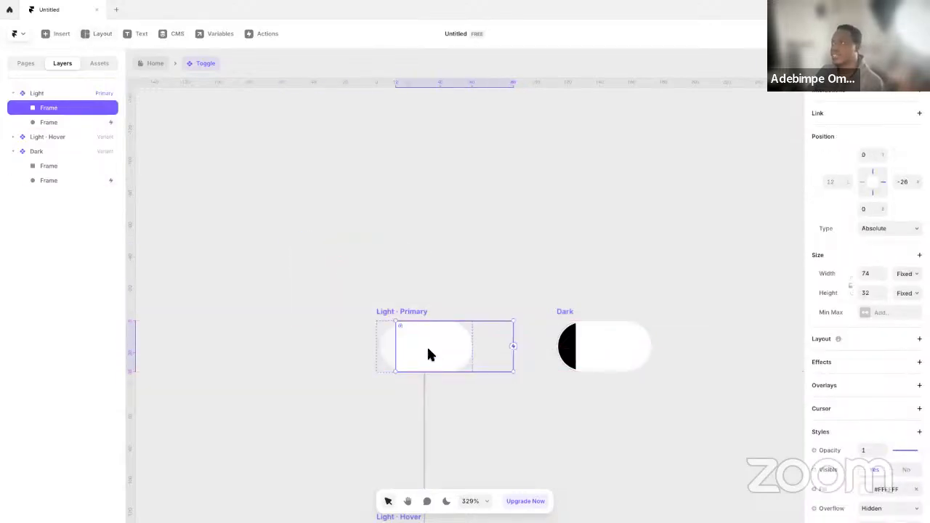
Rename the Light variant's covering frame as TouchArea
{"action": "double_click", "coordinate": [72, 108]}
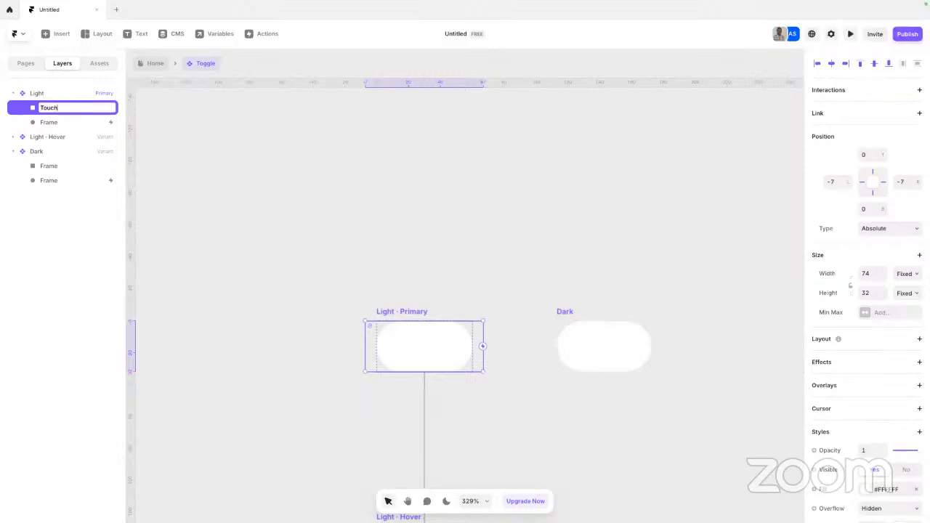
{"action": "type", "text": "TouchArea"}
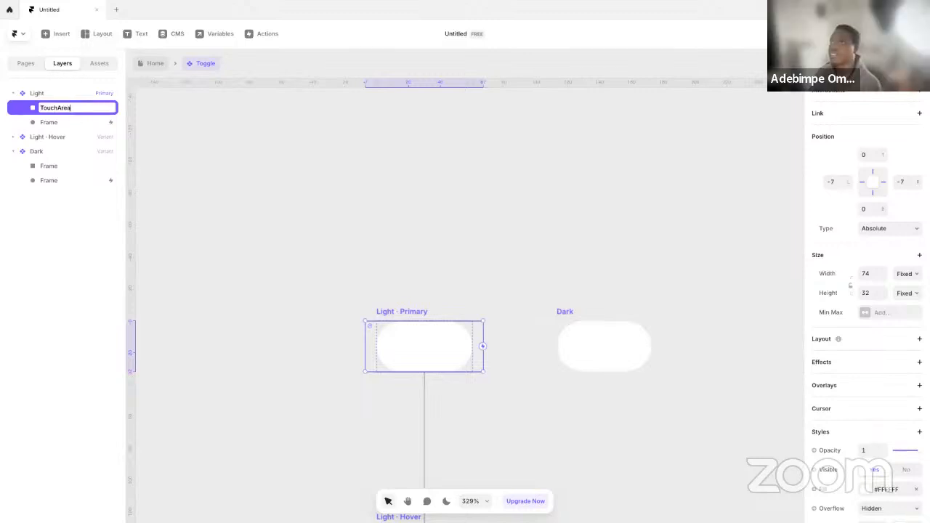
{"action": "key", "text": "Return"}
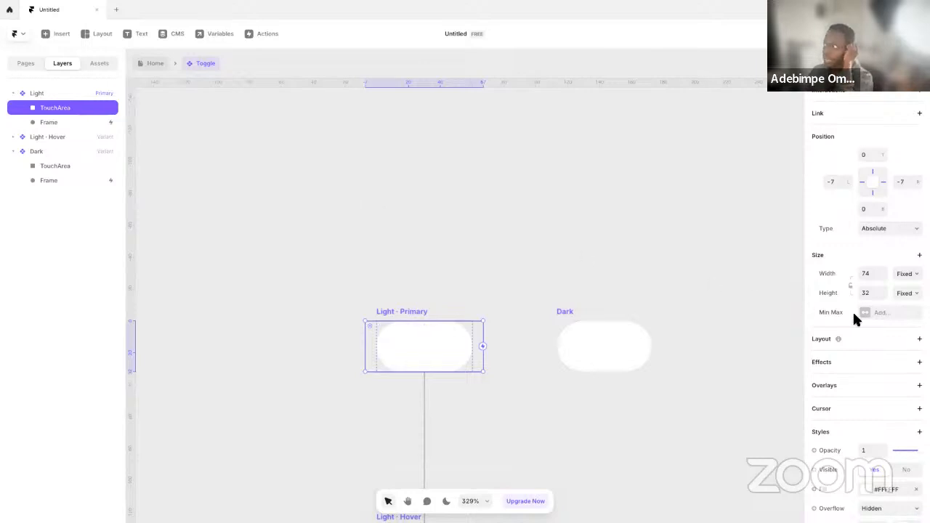
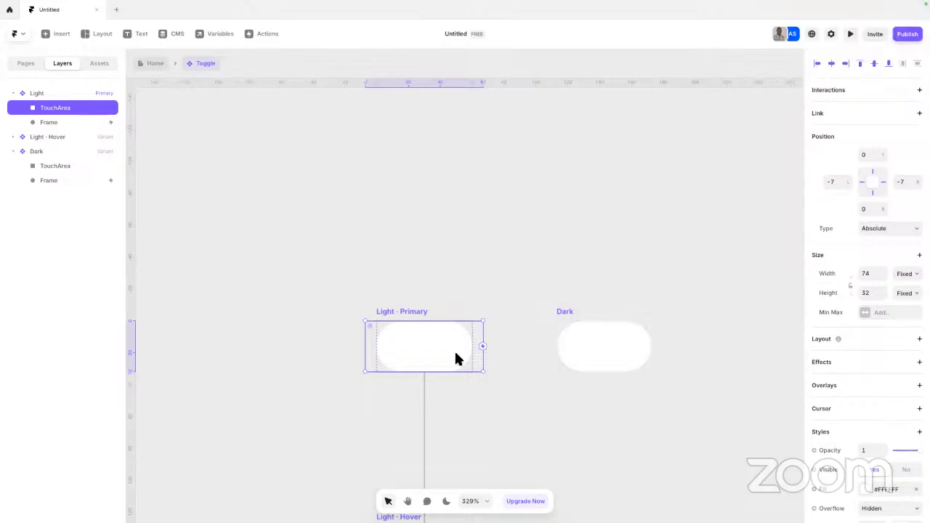
Add Click interactions from the Light variant's TouchArea to the Dark variant and from the Dark variant's TouchArea back to Light
{"action": "scroll", "coordinate": [881, 417], "scroll_direction": "down", "scroll_amount": 2}
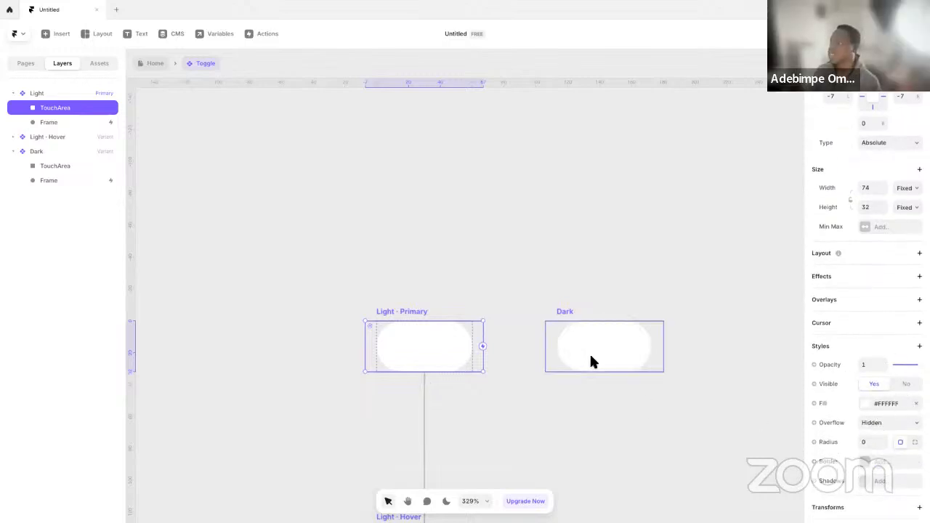
{"action": "left_click_drag", "start_coordinate": [483, 347], "coordinate": [560, 342]}
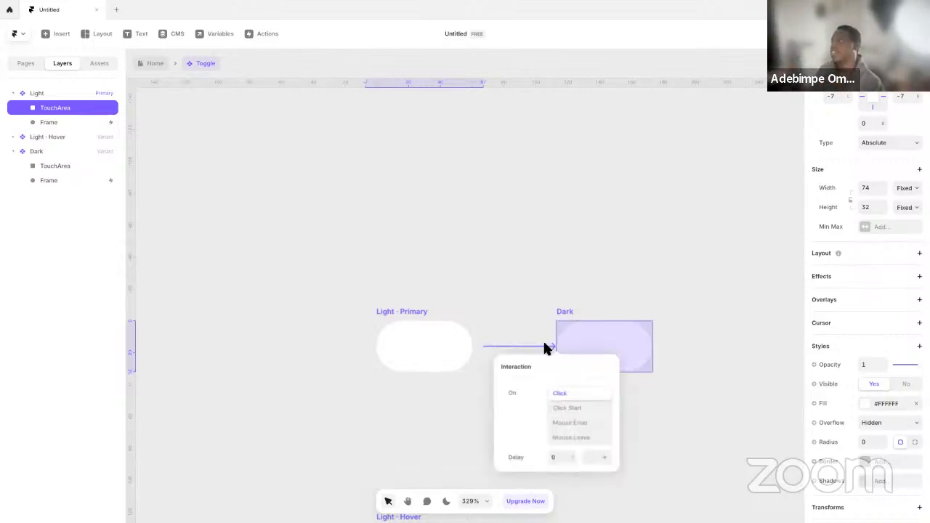
{"action": "left_click", "coordinate": [499, 289]}
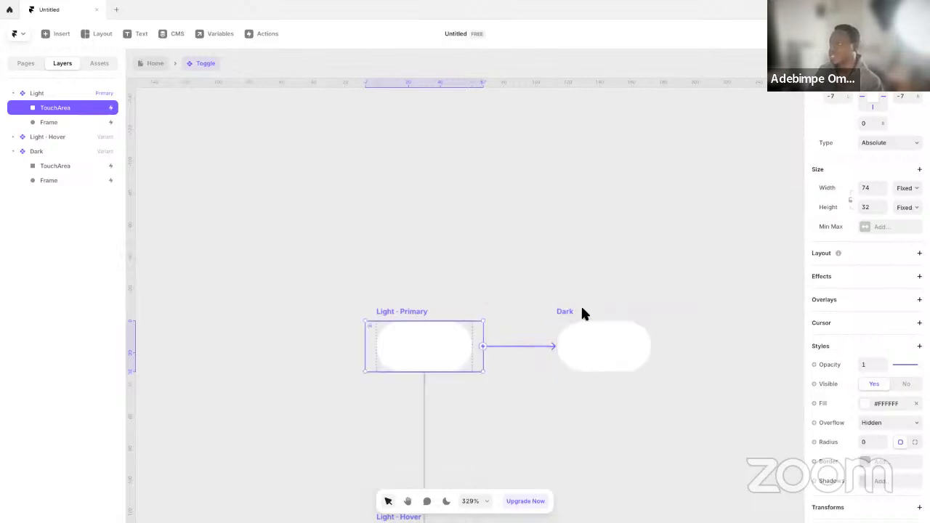
{"action": "left_click", "coordinate": [616, 351]}
{"action": "left_click_drag", "start_coordinate": [663, 347], "coordinate": [461, 362]}
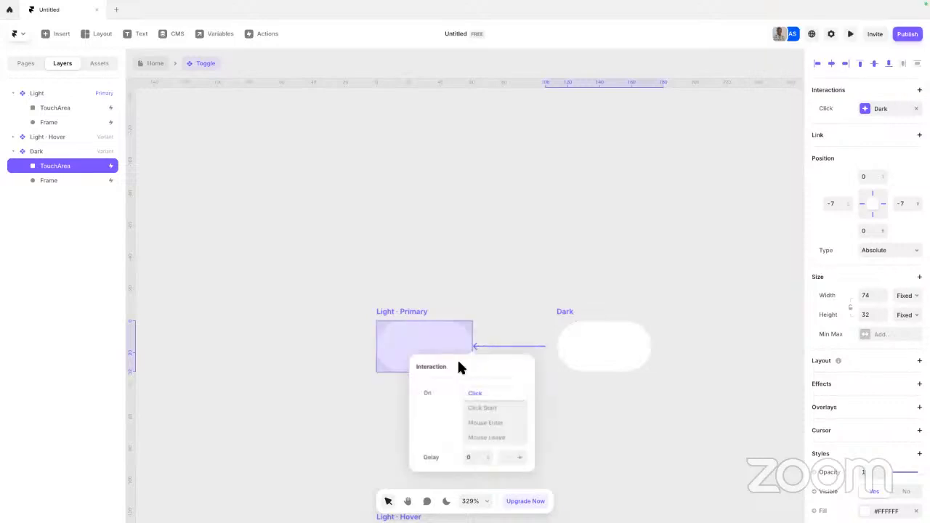
{"action": "left_click", "coordinate": [492, 283]}
Examine the Click interaction settings on the Light primary variant's knob frame
{"action": "left_click", "coordinate": [431, 353]}
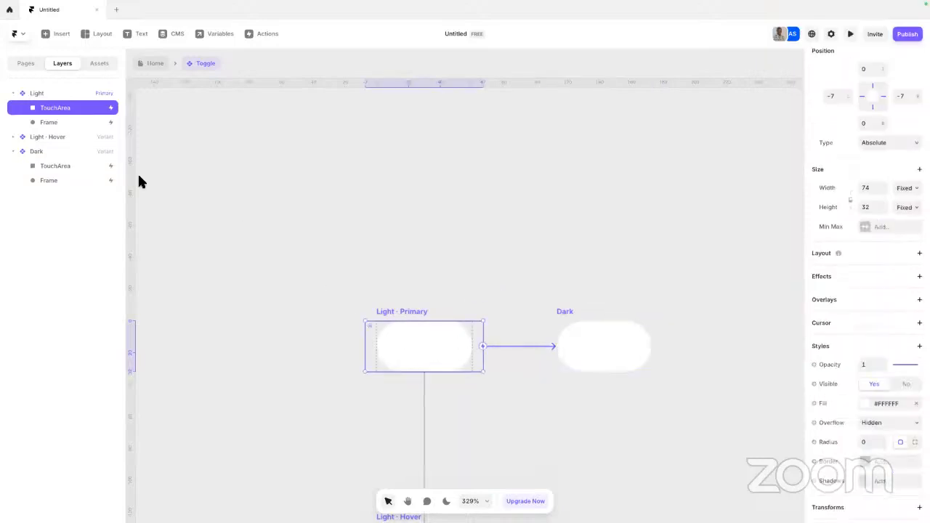
{"action": "left_click", "coordinate": [49, 121]}
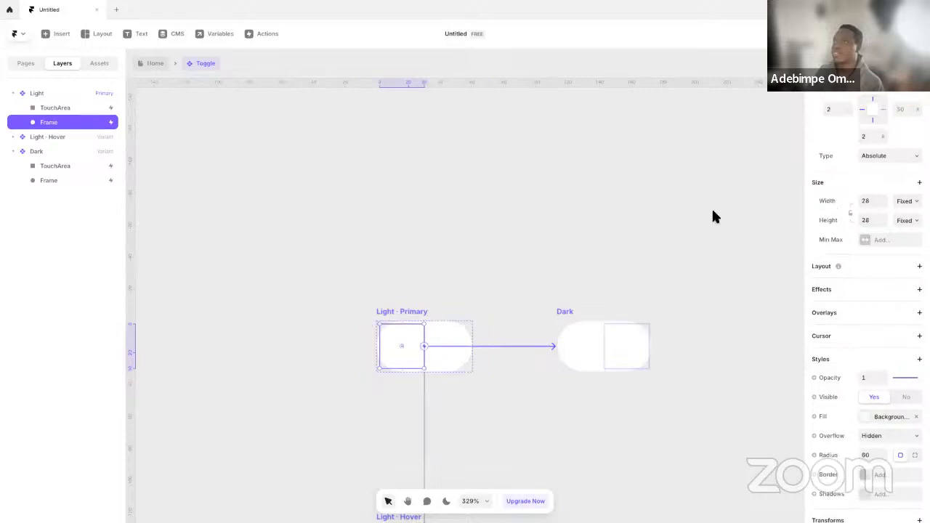
{"action": "scroll", "coordinate": [911, 381], "scroll_direction": "down", "scroll_amount": 2}
{"action": "scroll", "coordinate": [876, 293], "scroll_direction": "up", "scroll_amount": 3}
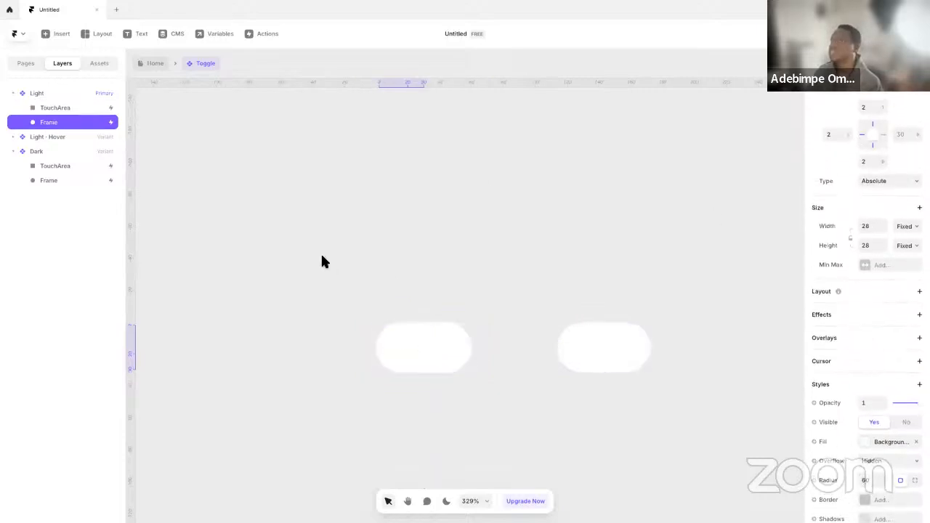
{"action": "scroll", "coordinate": [894, 147], "scroll_direction": "up", "scroll_amount": 2}
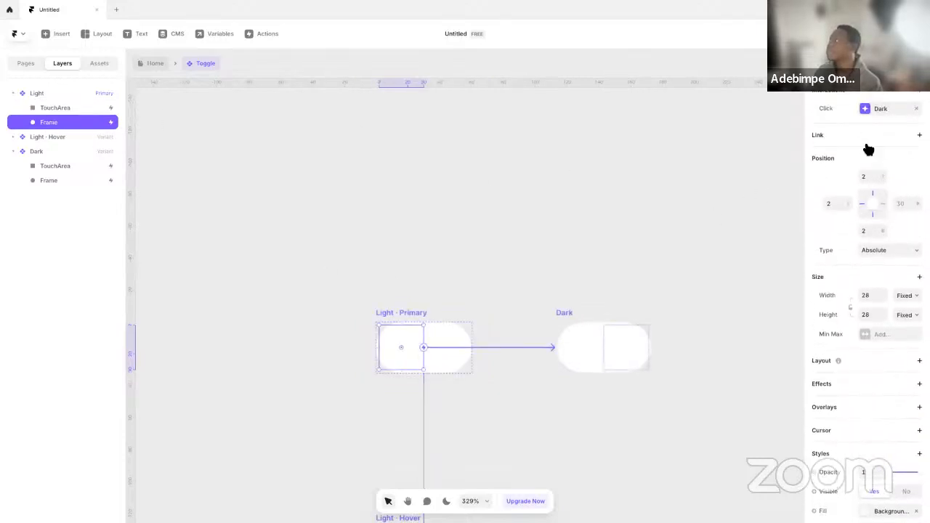
{"action": "left_click", "coordinate": [873, 109]}
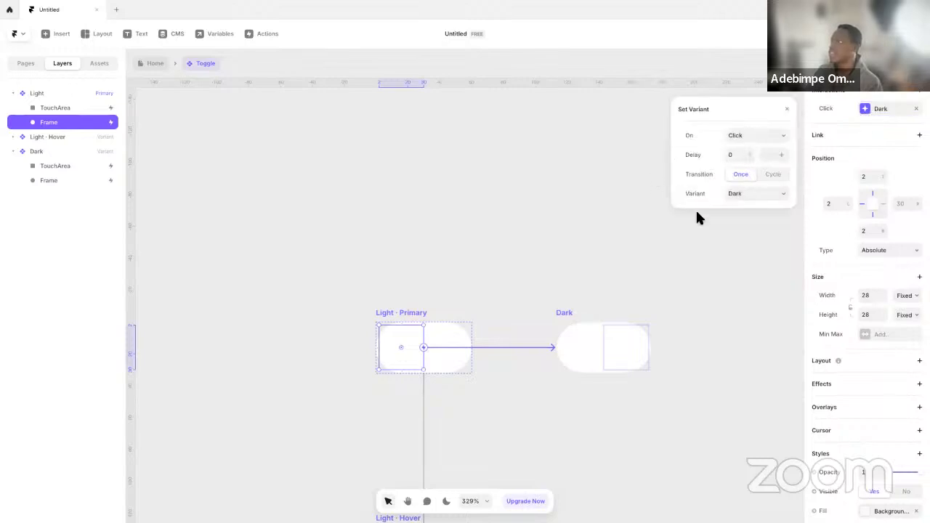
{"action": "left_click", "coordinate": [332, 254]}
Remove the white fill from the Light primary variant's TouchArea
{"action": "left_click", "coordinate": [451, 352]}
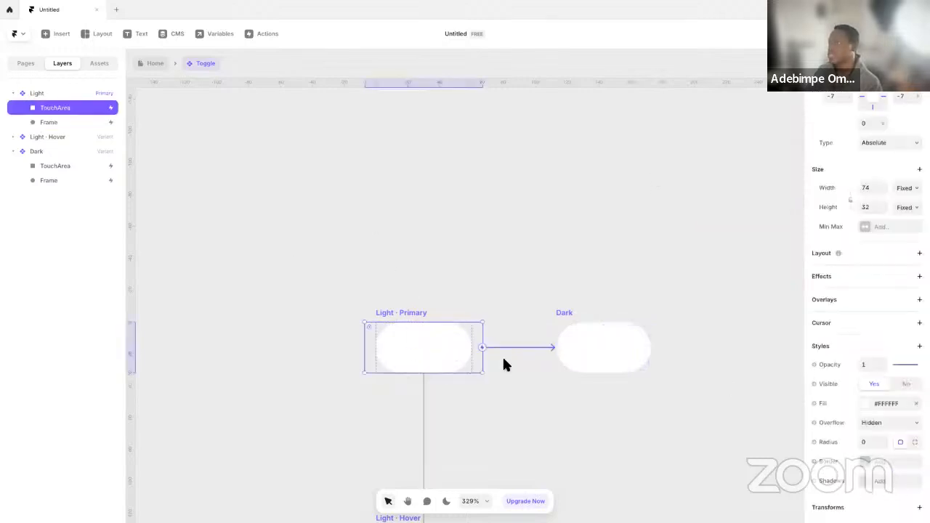
{"action": "scroll", "coordinate": [897, 407], "scroll_direction": "down", "scroll_amount": 2}
{"action": "left_click", "coordinate": [916, 331]}
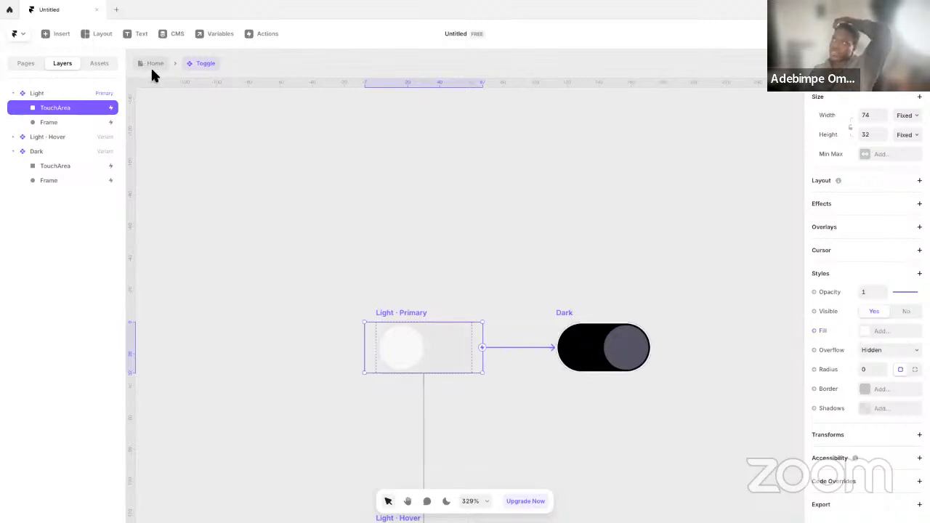
{"action": "left_click", "coordinate": [482, 305]}
Change the fill of the Light hover variant to the Background-Tertiary color style
{"action": "scroll", "coordinate": [509, 349], "scroll_direction": "down", "scroll_amount": 5}
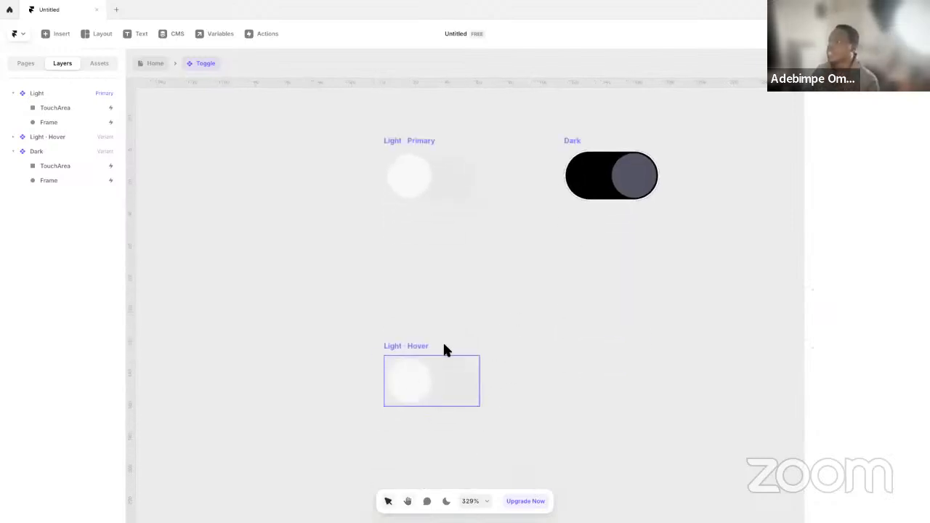
{"action": "left_click", "coordinate": [408, 352]}
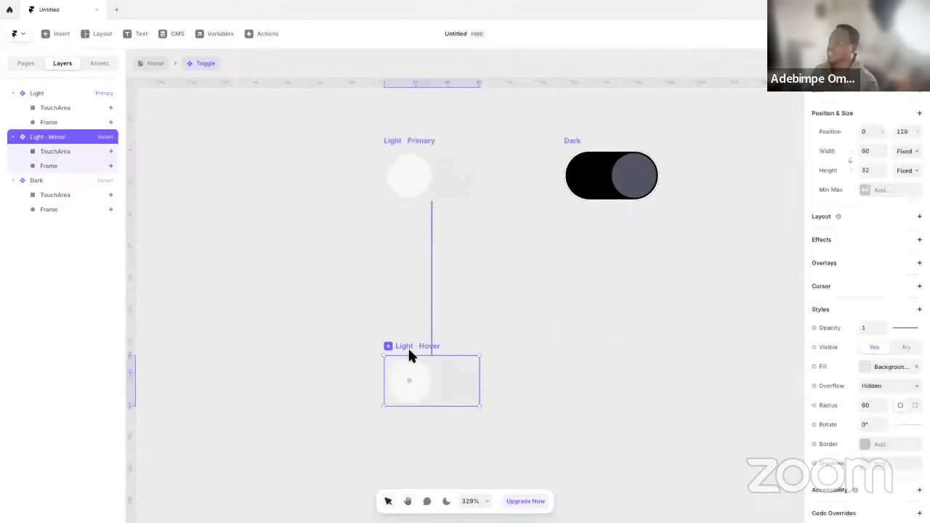
{"action": "left_click", "coordinate": [469, 382]}
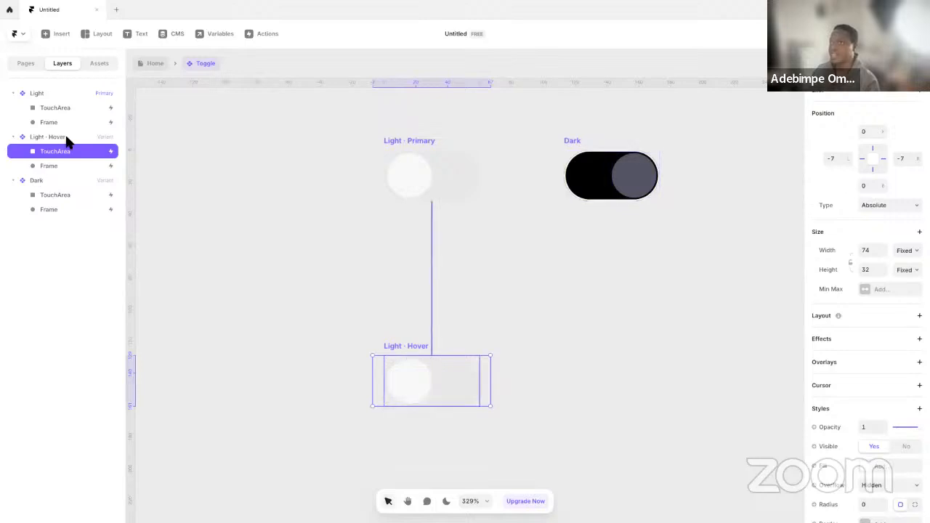
{"action": "left_click", "coordinate": [66, 138]}
{"action": "left_click", "coordinate": [875, 368]}
{"action": "left_click", "coordinate": [750, 469]}
{"action": "left_click", "coordinate": [609, 414]}
{"action": "left_click", "coordinate": [478, 363]}
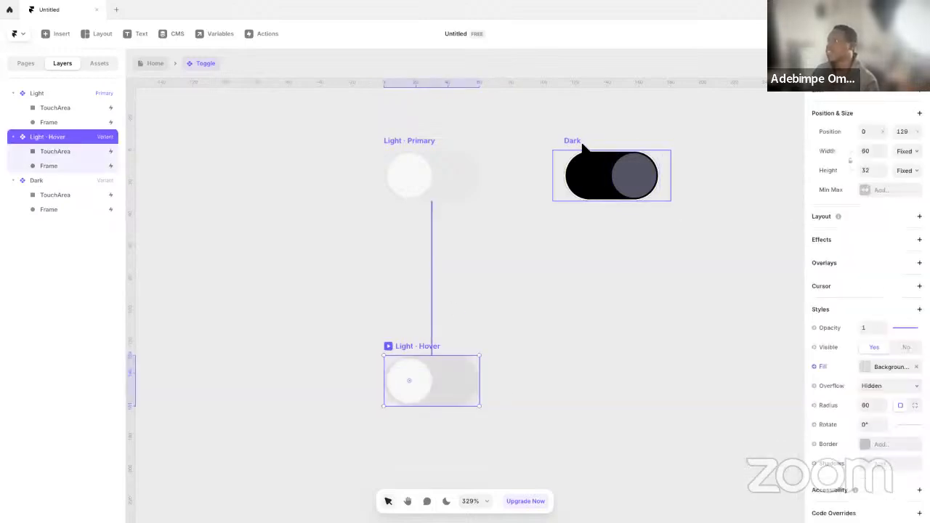
Add a Hover variant for the Dark variant of the Toggle component
{"action": "left_click", "coordinate": [586, 157]}
{"action": "left_click", "coordinate": [600, 392]}
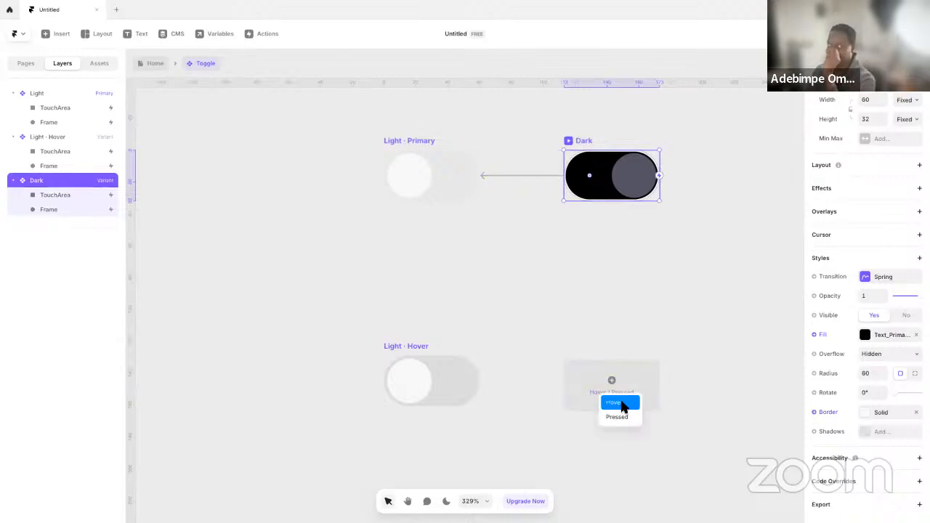
{"action": "left_click", "coordinate": [620, 405]}
Try the Text-Secondary color style as the Dark hover variant's fill and undo it
{"action": "left_click", "coordinate": [867, 368]}
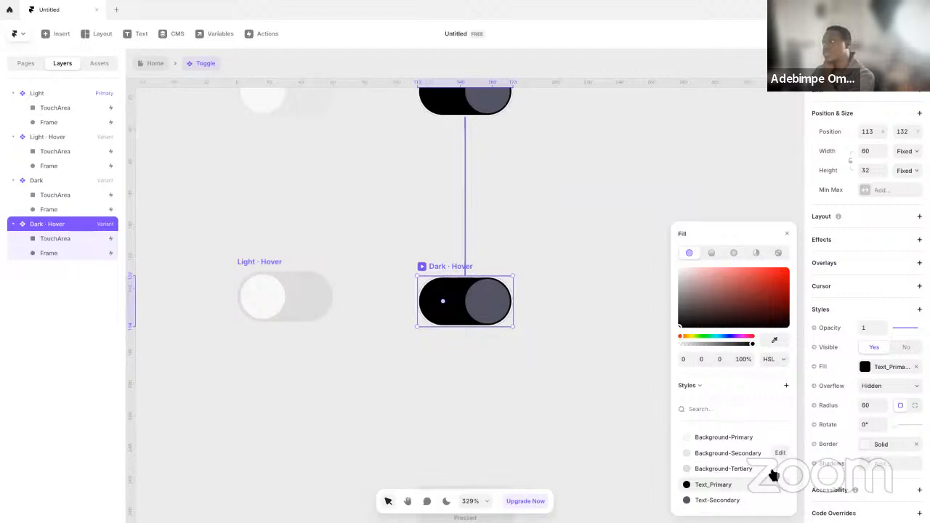
{"action": "left_click", "coordinate": [720, 500]}
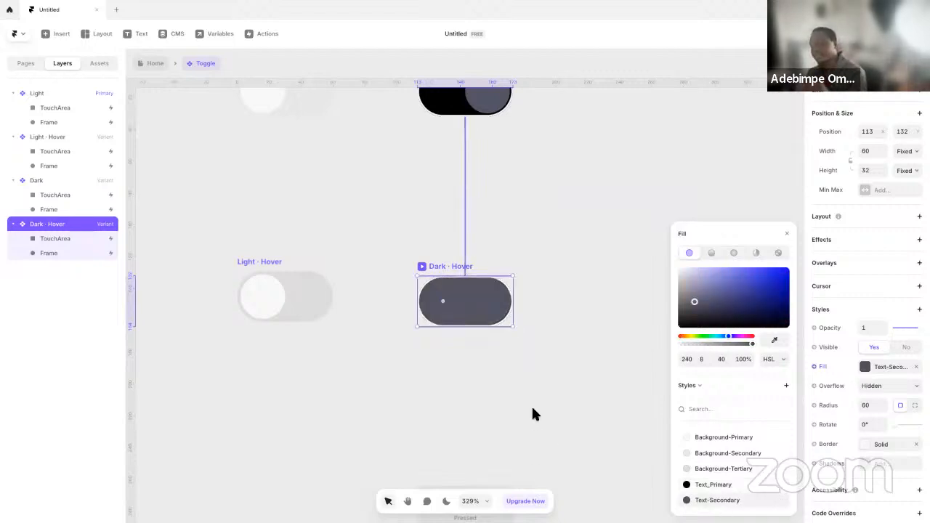
{"action": "key", "text": "ctrl+z"}
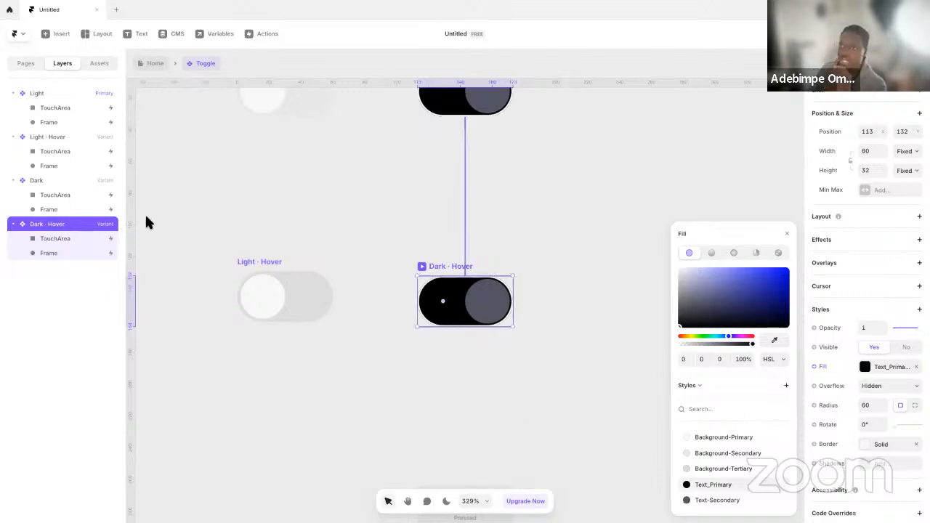
{"action": "left_click", "coordinate": [54, 253]}
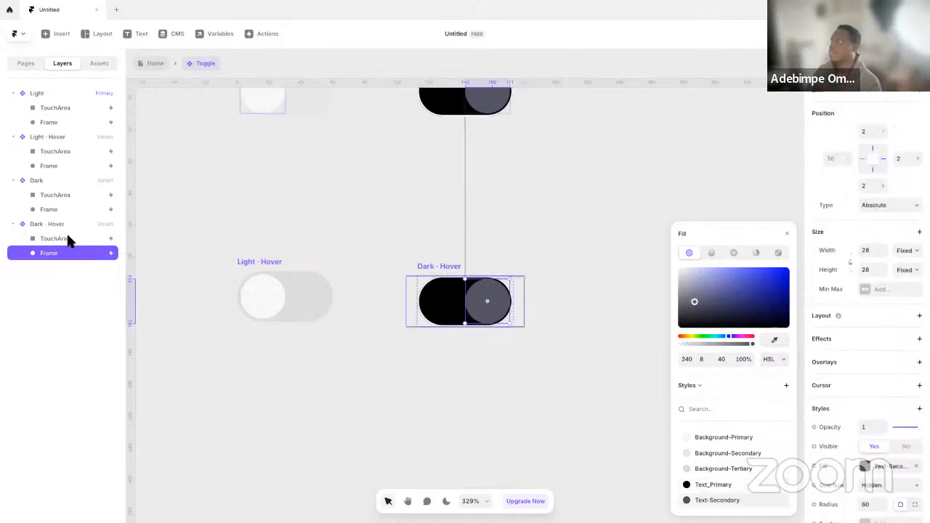
{"action": "left_click", "coordinate": [72, 240]}
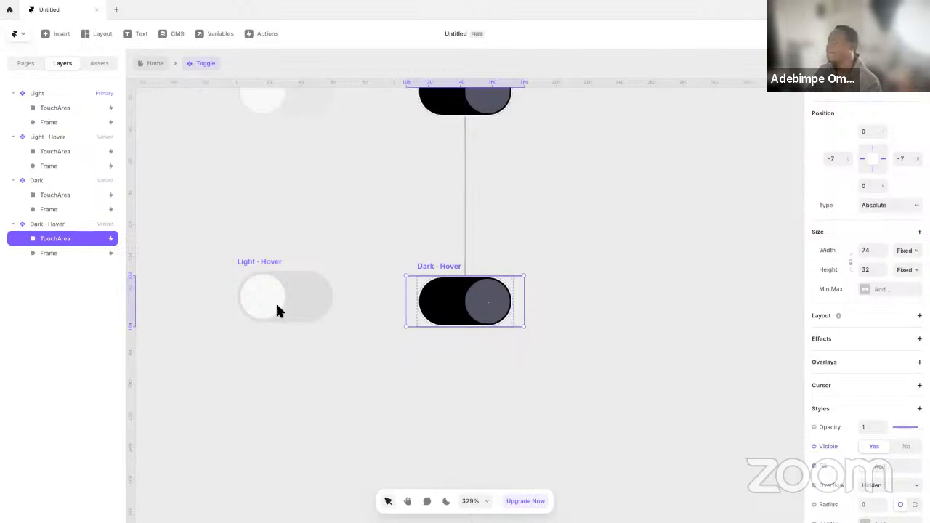
Set the Dark hover variant's background fill to the Text-Secondary color style
{"action": "left_click", "coordinate": [76, 228]}
{"action": "left_click", "coordinate": [884, 371]}
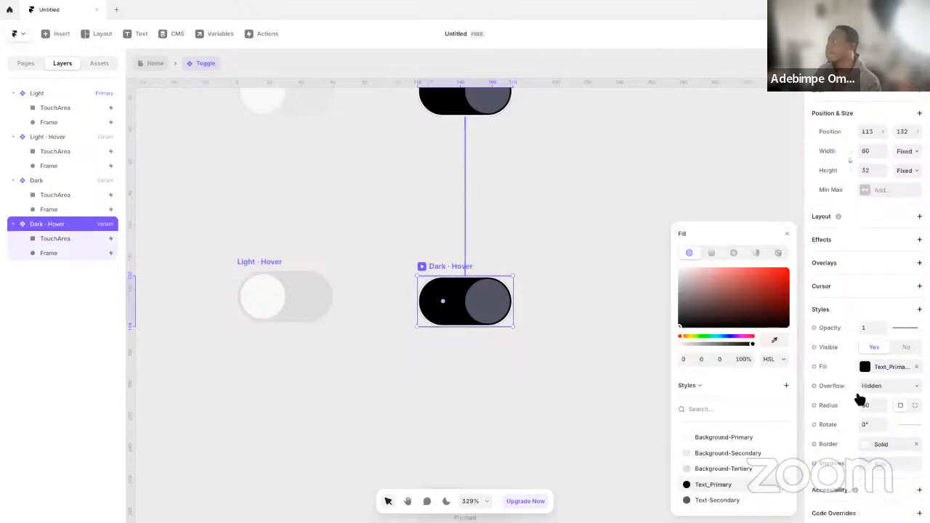
{"action": "left_click", "coordinate": [741, 507]}
{"action": "left_click", "coordinate": [590, 440]}
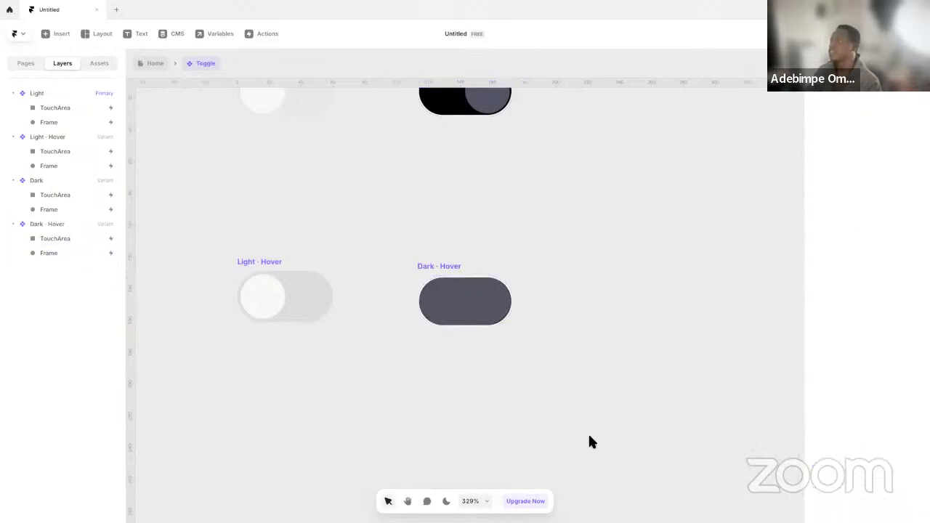
Set the fill of the Dark hover variant's knob frame to the Background-Tertiary color style
{"action": "left_click", "coordinate": [503, 317]}
{"action": "left_click", "coordinate": [65, 254]}
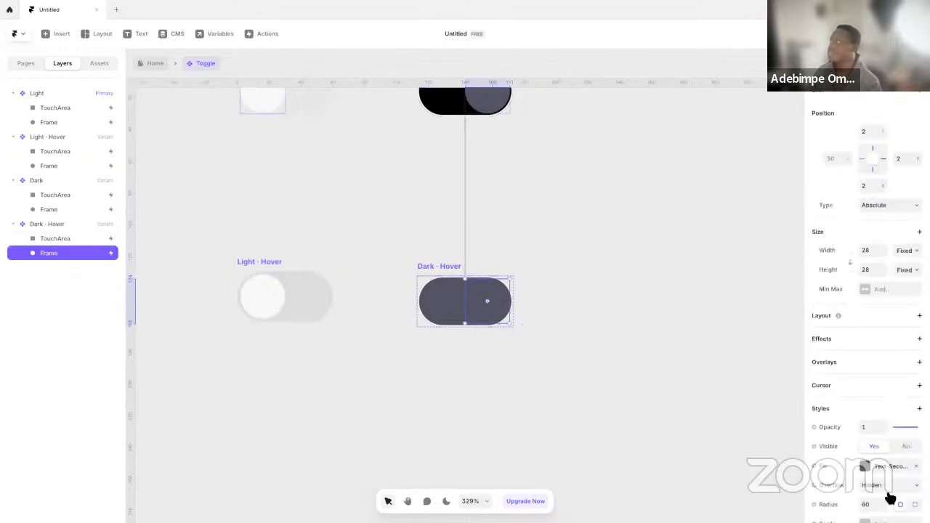
{"action": "left_click", "coordinate": [887, 466]}
{"action": "left_click", "coordinate": [742, 472]}
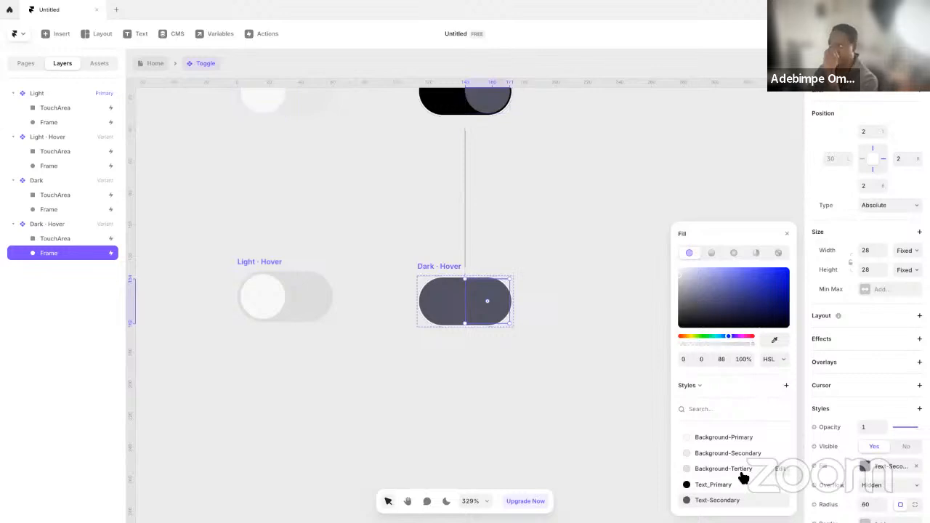
{"action": "left_click", "coordinate": [481, 423]}
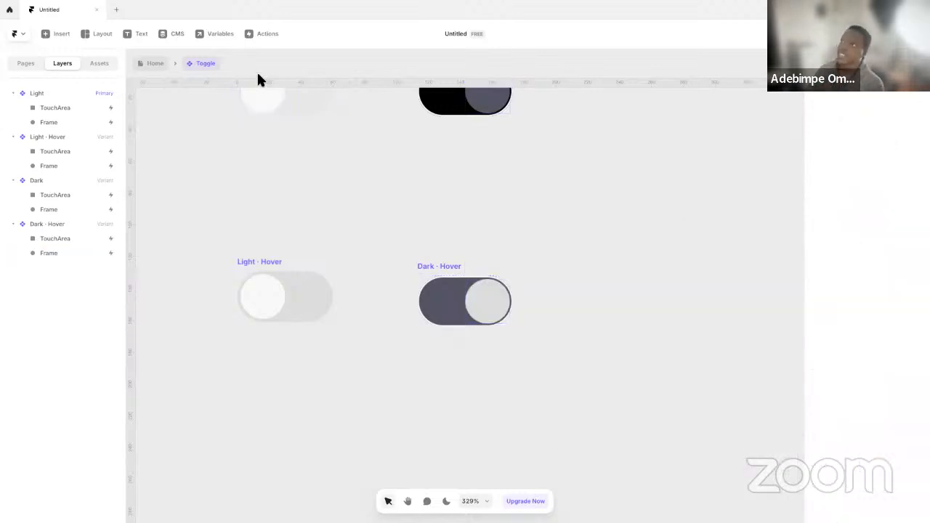
Return to the Home page, preview the Desktop page to test the toggle's hover and click states, and exit the preview
{"action": "left_click", "coordinate": [143, 65]}
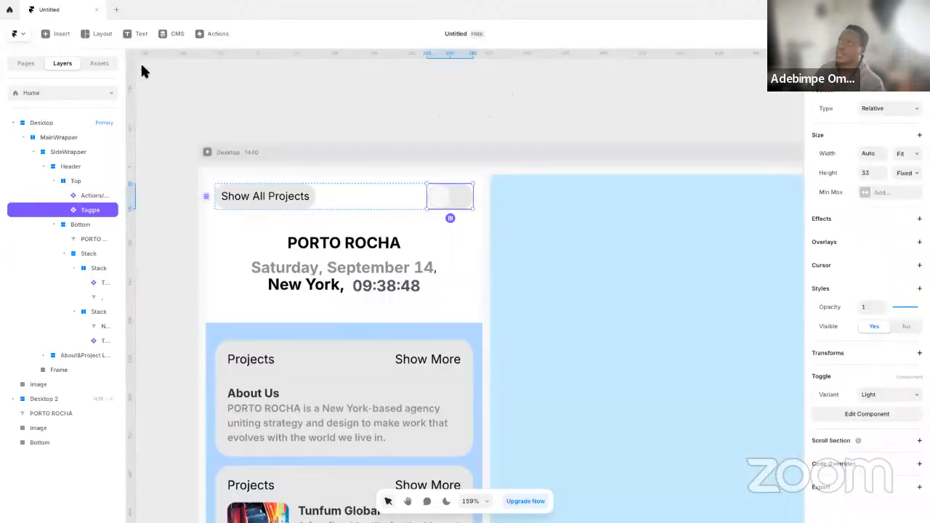
{"action": "left_click", "coordinate": [207, 152]}
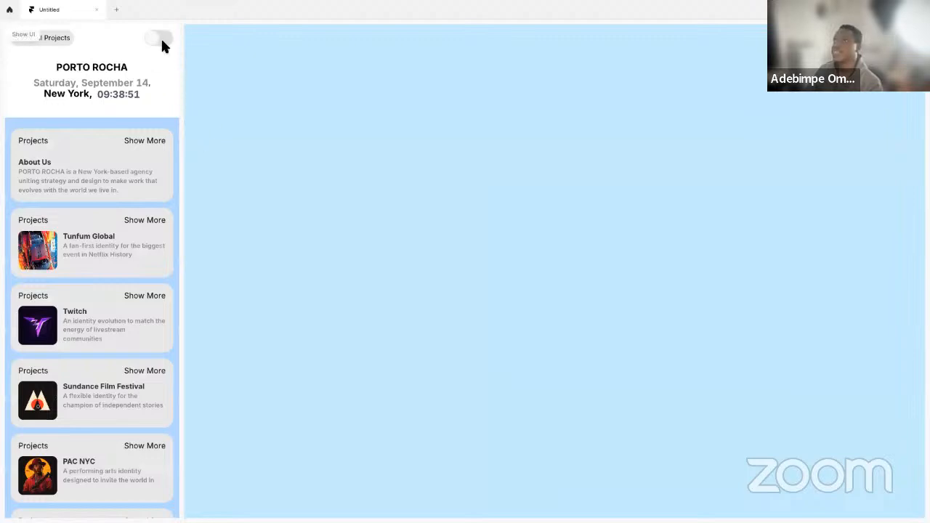
{"action": "left_click", "coordinate": [160, 39]}
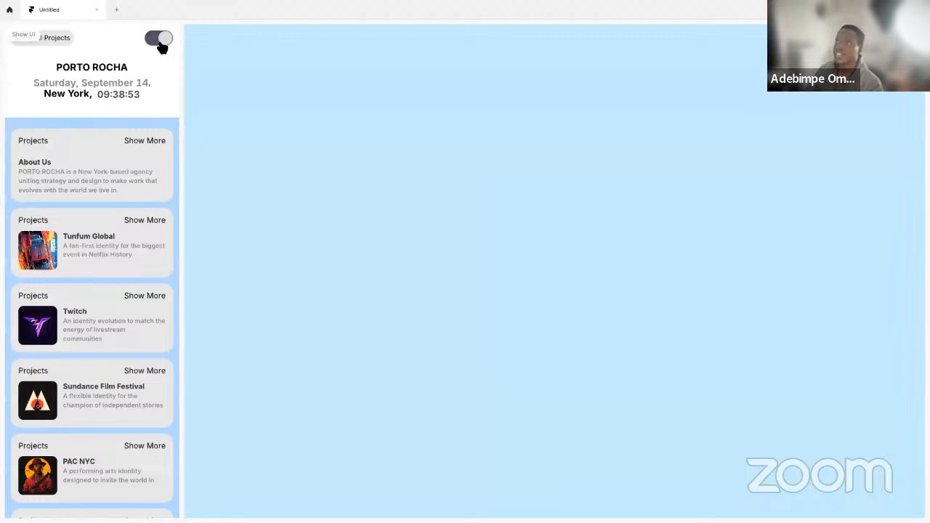
{"action": "left_click", "coordinate": [157, 43]}
{"action": "left_click", "coordinate": [165, 42]}
{"action": "key", "text": "Escape"}
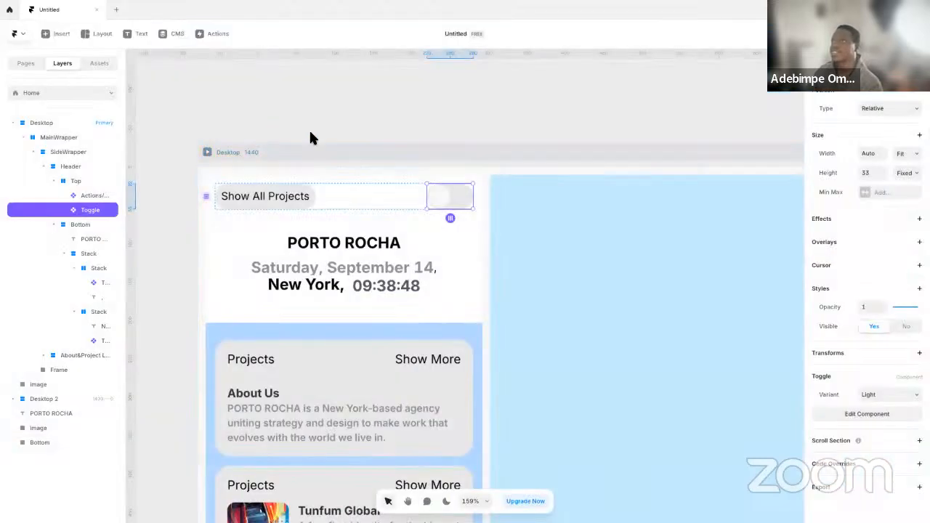
Open the Toggle component for editing and set the Light primary variant's Spring transition to time 0.5 and bounce 0.8
{"action": "double_click", "coordinate": [439, 205]}
{"action": "scroll", "coordinate": [541, 312], "scroll_direction": "up", "scroll_amount": 3}
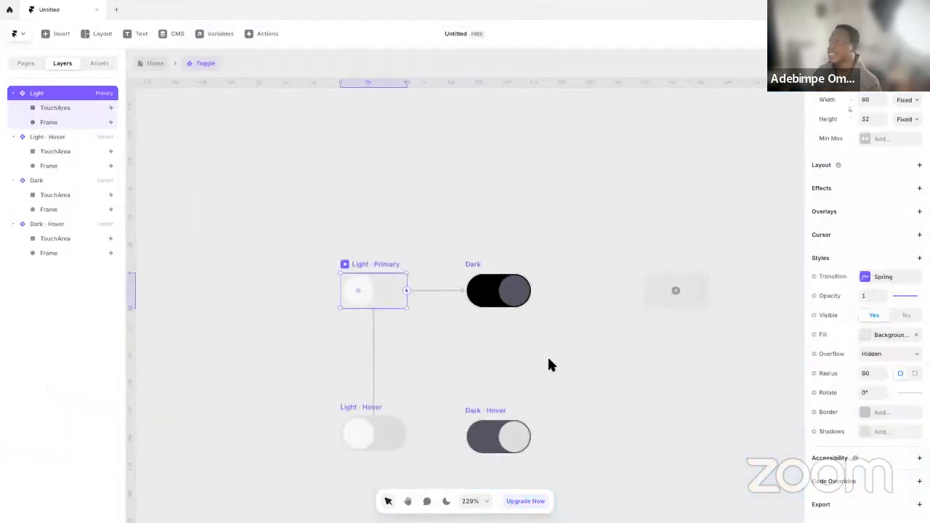
{"action": "left_click", "coordinate": [485, 266]}
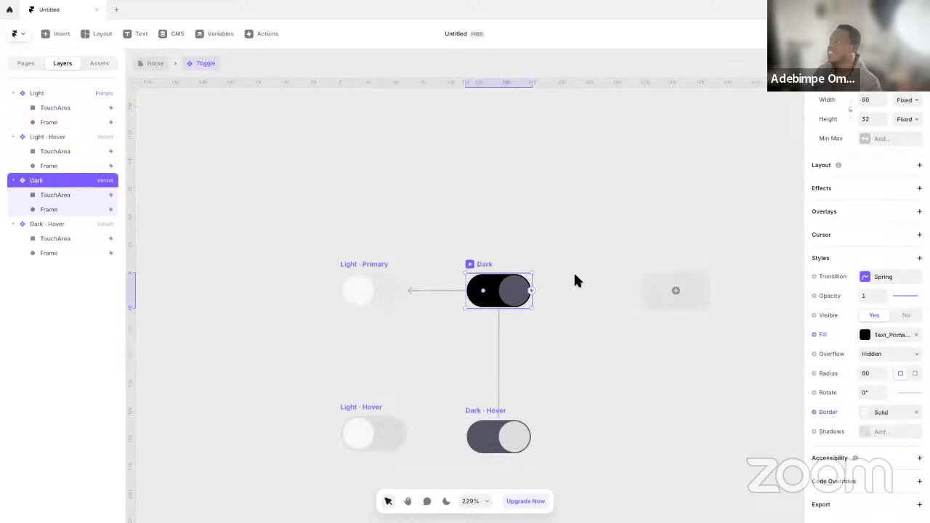
{"action": "left_click", "coordinate": [877, 281]}
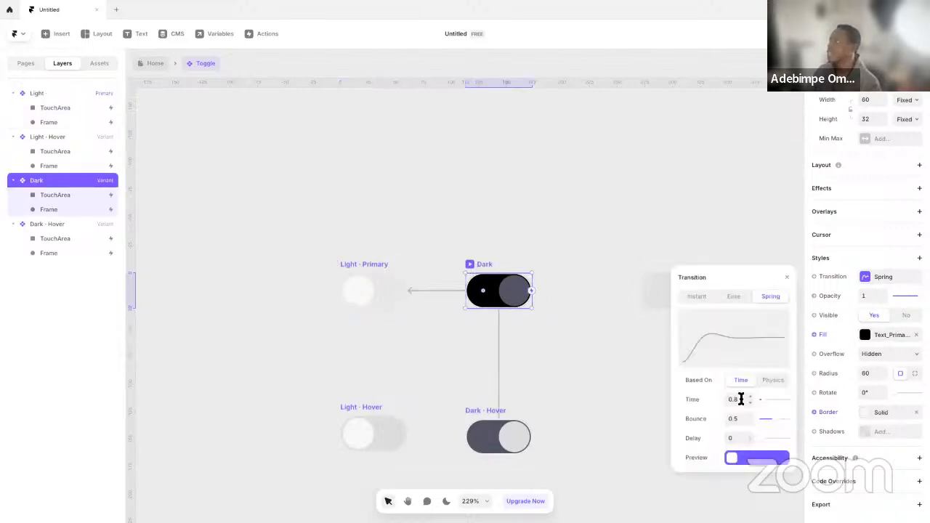
{"action": "left_click", "coordinate": [367, 264]}
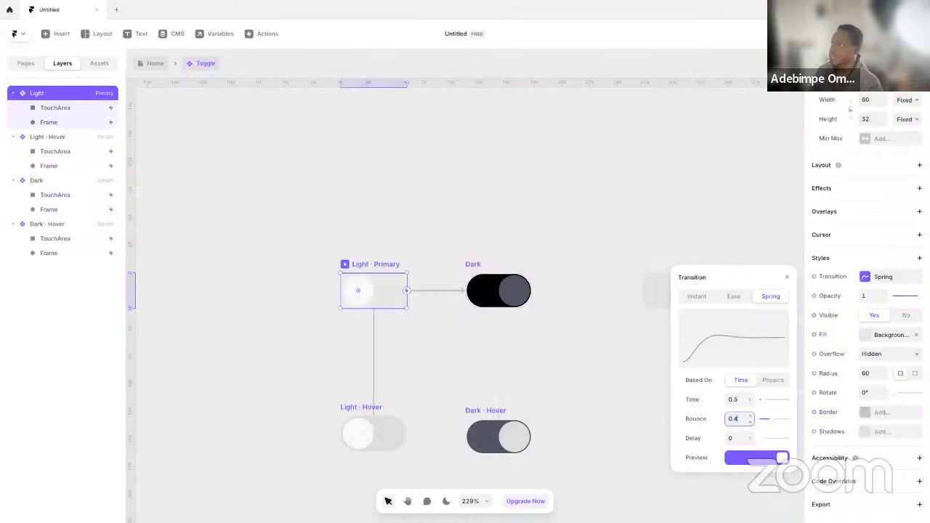
{"action": "key", "text": "Return"}
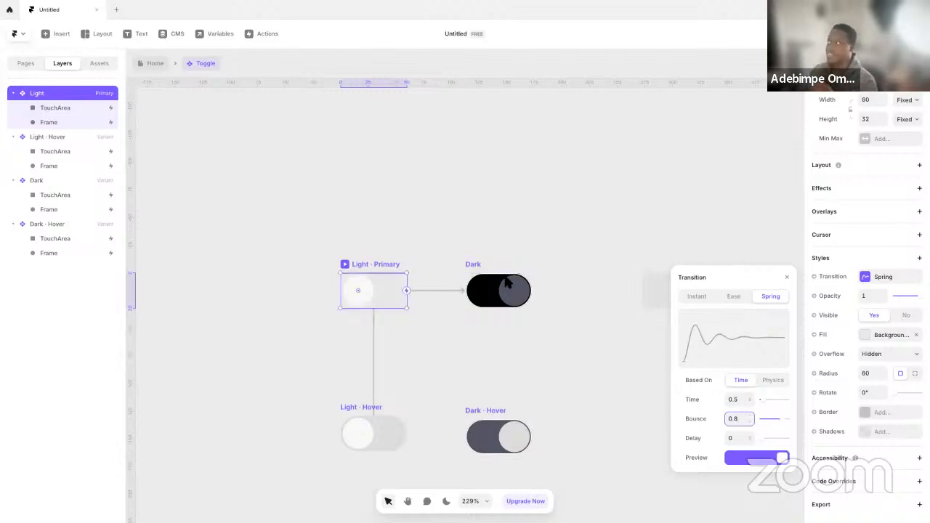
Return to the Home page, preview the Desktop page, switch the toggle repeatedly to test its spring animation, and exit the preview
{"action": "left_click", "coordinate": [306, 195]}
{"action": "left_click", "coordinate": [154, 66]}
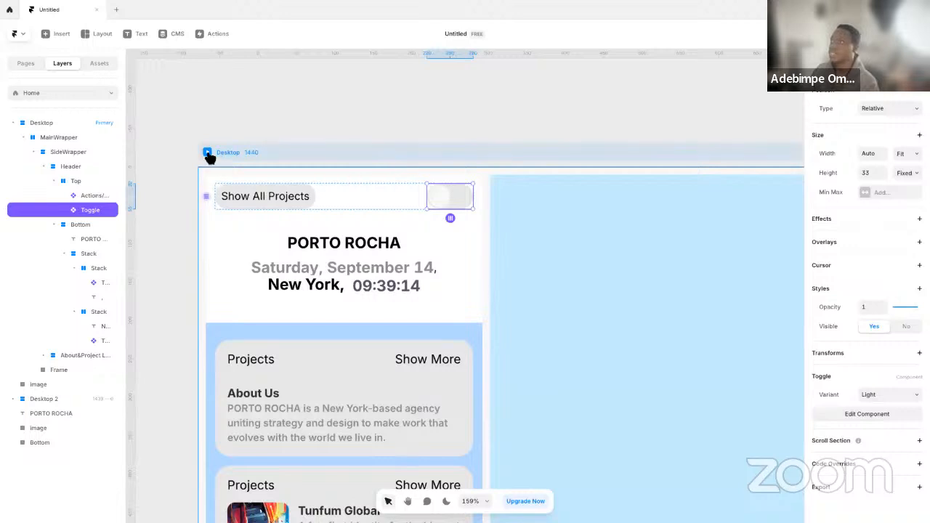
{"action": "left_click", "coordinate": [208, 153]}
{"action": "left_click", "coordinate": [160, 39]}
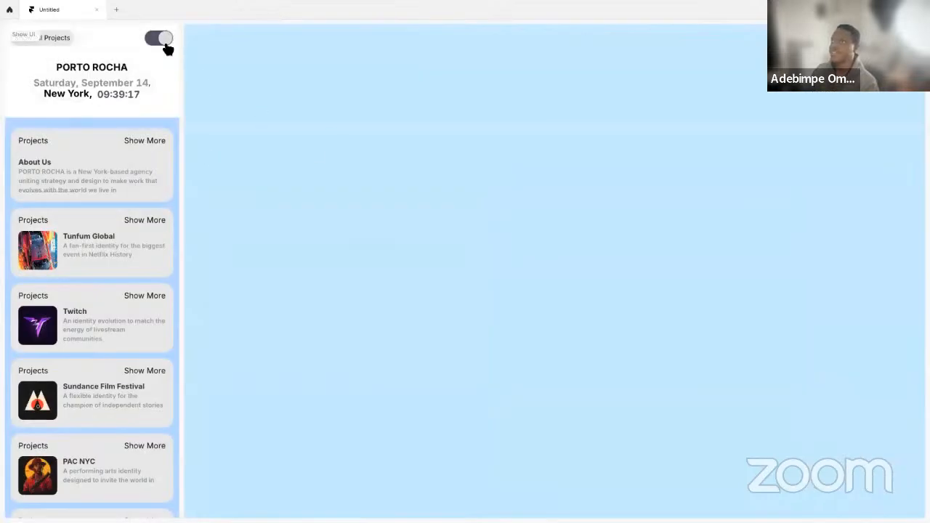
{"action": "left_click", "coordinate": [155, 45]}
{"action": "left_click", "coordinate": [164, 42]}
{"action": "left_click", "coordinate": [160, 42]}
{"action": "left_click", "coordinate": [162, 42]}
{"action": "left_click", "coordinate": [159, 44]}
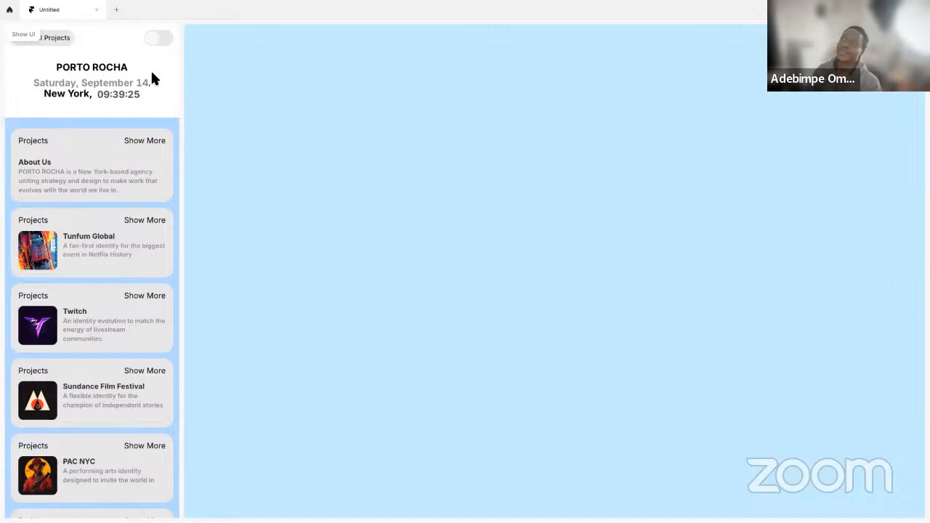
{"action": "left_click", "coordinate": [165, 42]}
{"action": "left_click", "coordinate": [162, 42]}
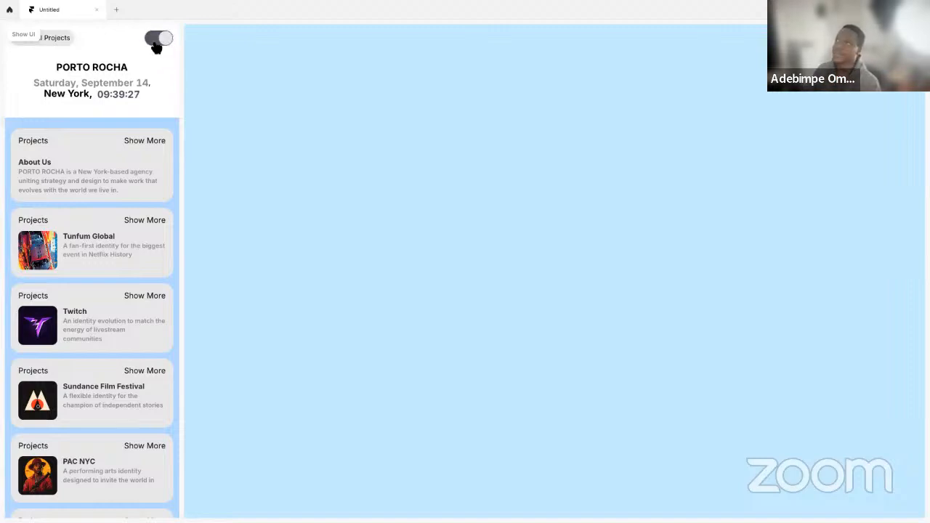
{"action": "left_click", "coordinate": [163, 44]}
{"action": "left_click", "coordinate": [154, 43]}
{"action": "key", "text": "Escape"}
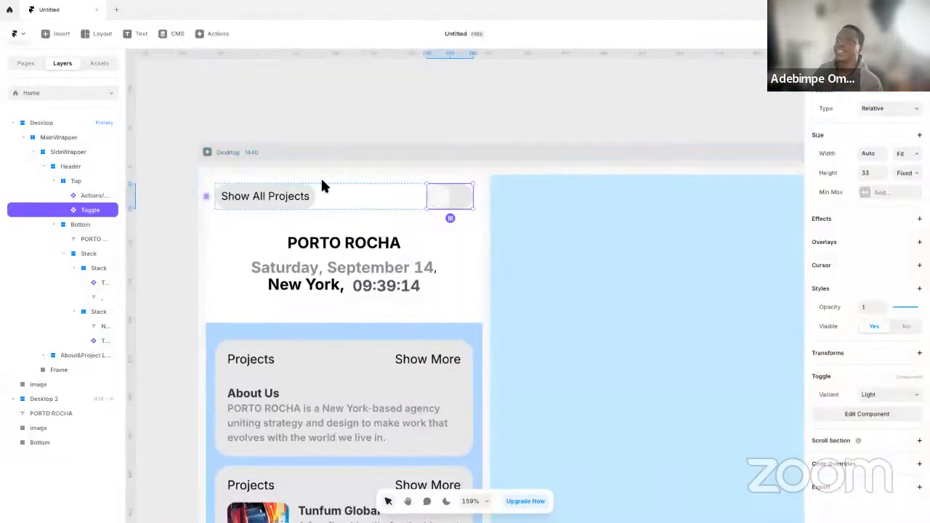
Remove the #BBDDFF fill from the SideWrapper stack on the Desktop page
{"action": "scroll", "coordinate": [352, 302], "scroll_direction": "up", "scroll_amount": 3}
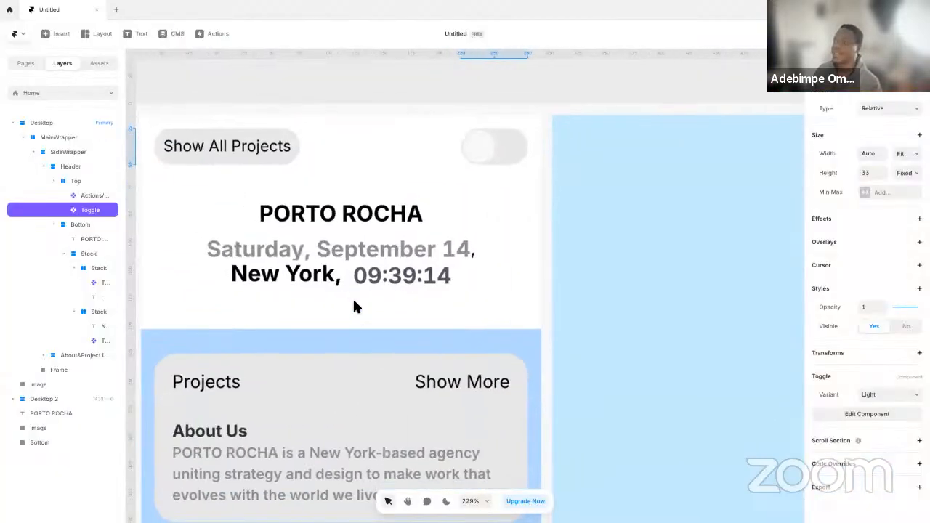
{"action": "scroll", "coordinate": [357, 316], "scroll_direction": "down", "scroll_amount": 8}
{"action": "left_click", "coordinate": [327, 318]}
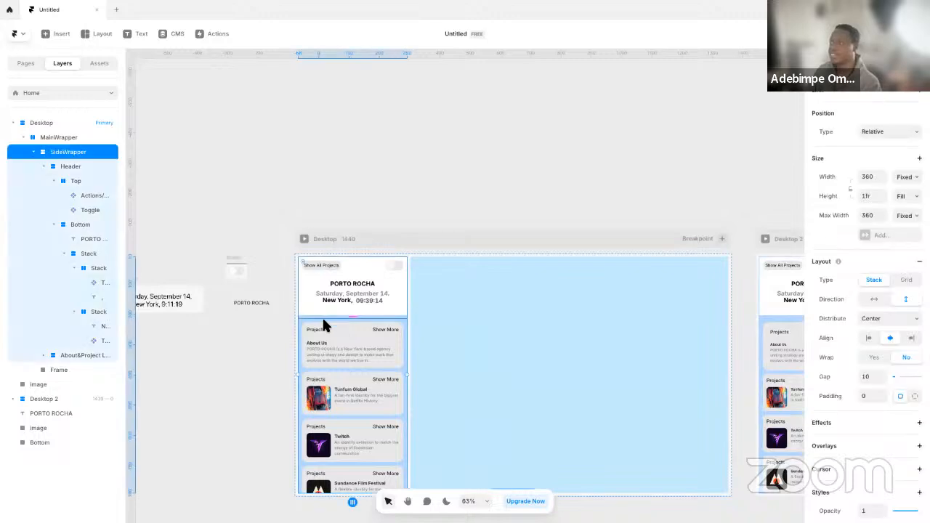
{"action": "left_click", "coordinate": [387, 328]}
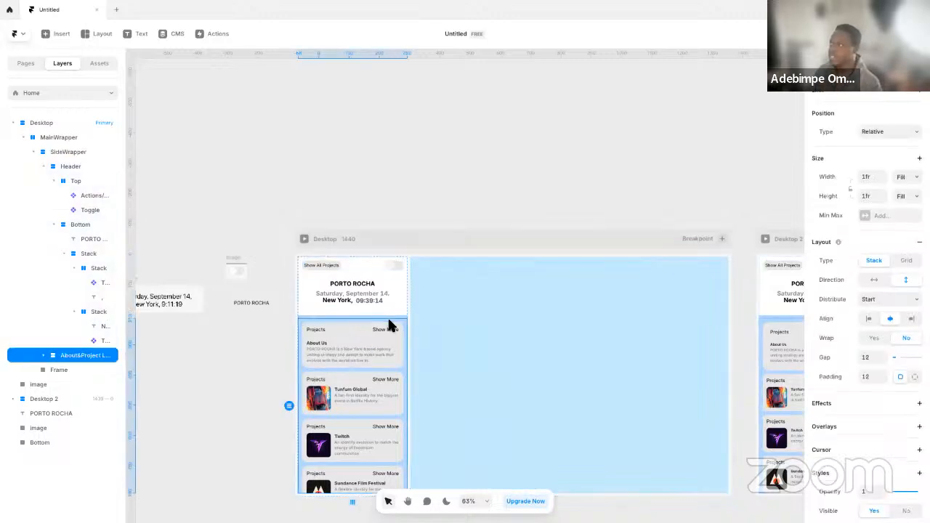
{"action": "scroll", "coordinate": [863, 399], "scroll_direction": "down", "scroll_amount": 5}
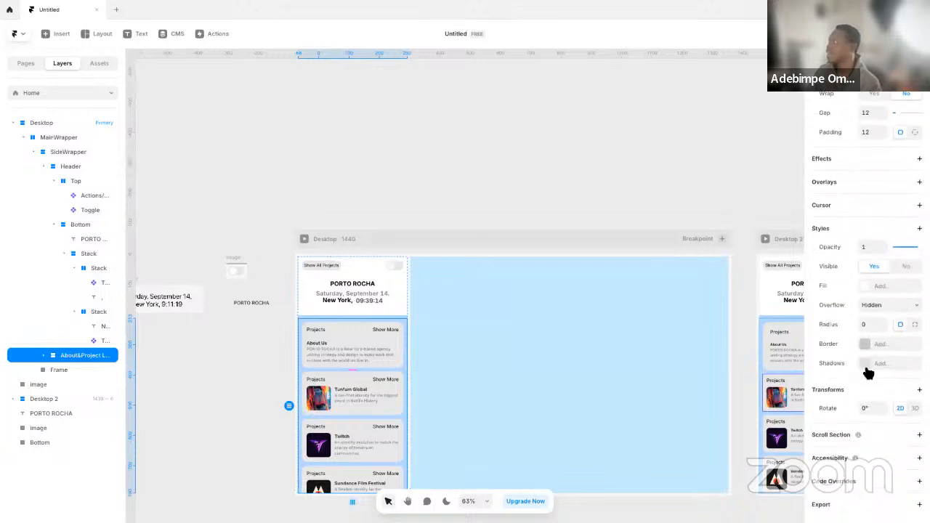
{"action": "left_click", "coordinate": [711, 398]}
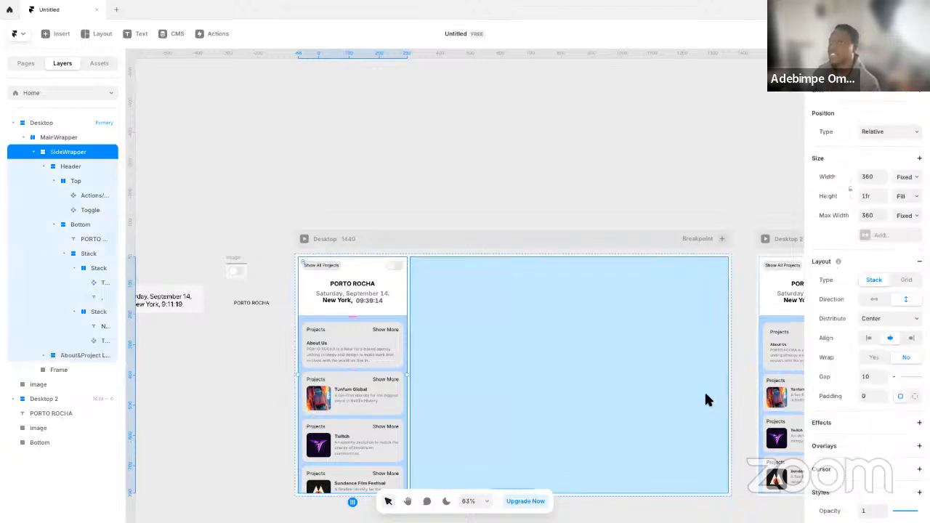
{"action": "scroll", "coordinate": [872, 378], "scroll_direction": "down", "scroll_amount": 5}
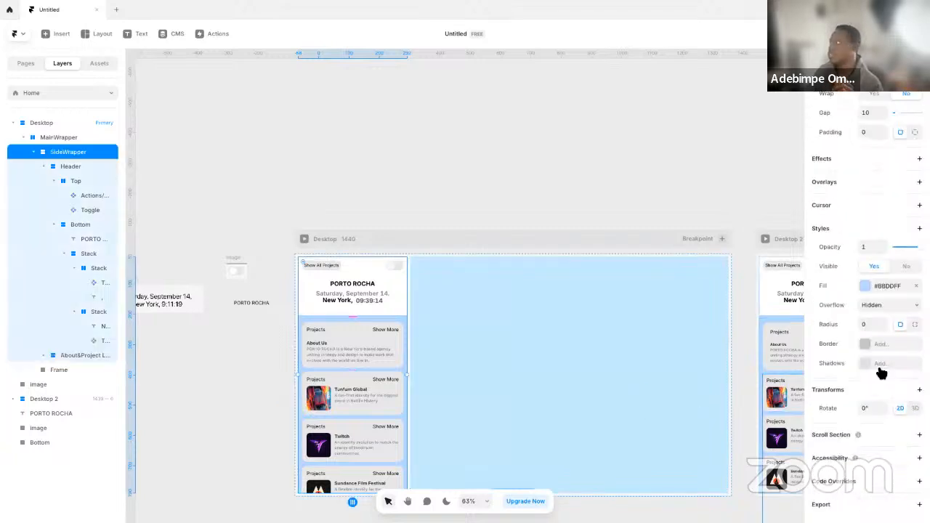
{"action": "left_click", "coordinate": [917, 286]}
{"action": "left_click", "coordinate": [298, 223]}
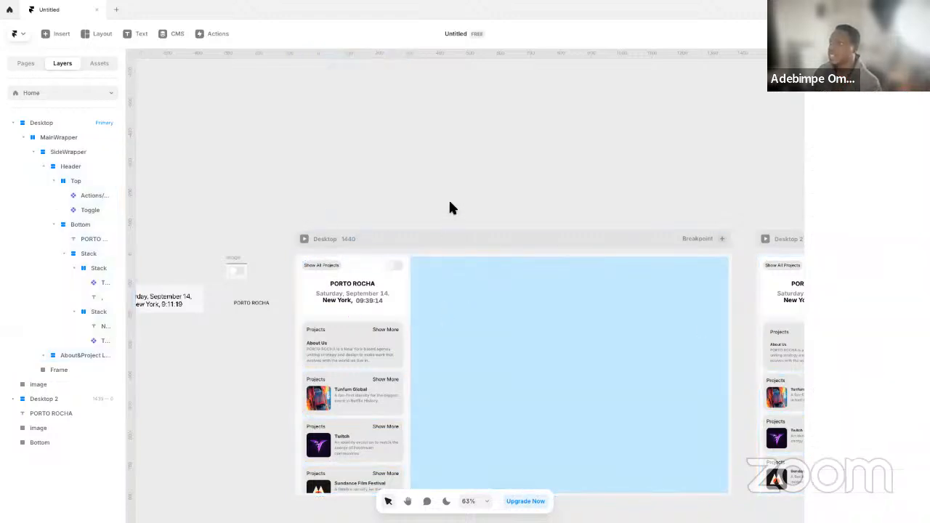
Remove the fills of the sidebar's Header stack and its Bottom stack
{"action": "scroll", "coordinate": [411, 246], "scroll_direction": "up", "scroll_amount": 3}
{"action": "left_click", "coordinate": [395, 339]}
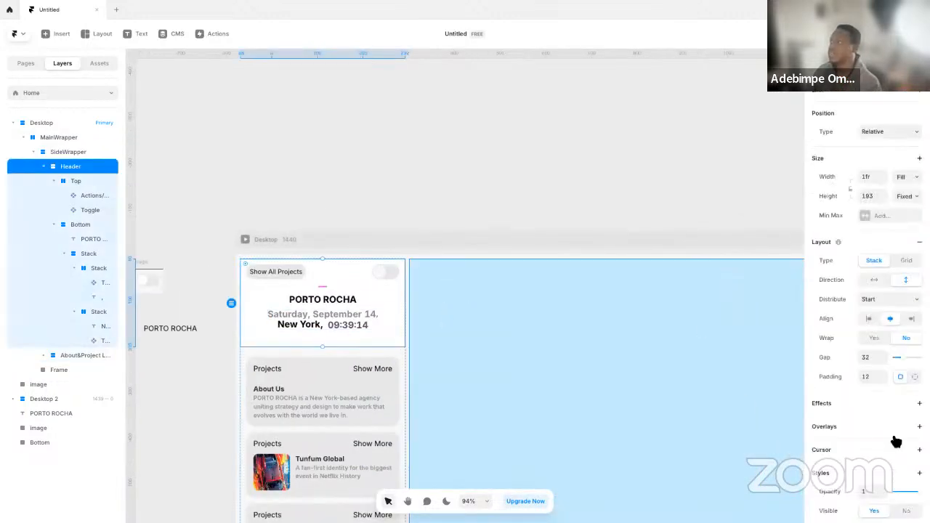
{"action": "scroll", "coordinate": [893, 396], "scroll_direction": "down", "scroll_amount": 5}
{"action": "left_click", "coordinate": [530, 228]}
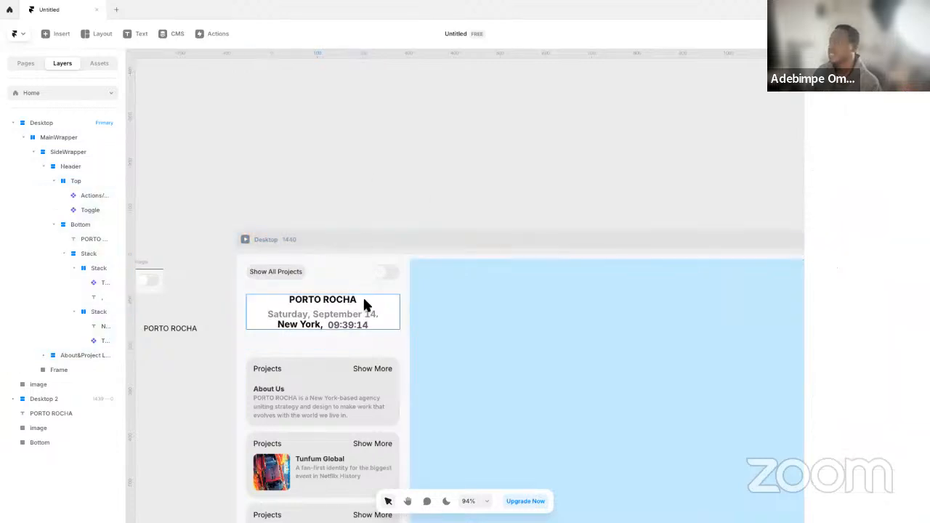
{"action": "left_click", "coordinate": [392, 304]}
{"action": "scroll", "coordinate": [893, 381], "scroll_direction": "down", "scroll_amount": 5}
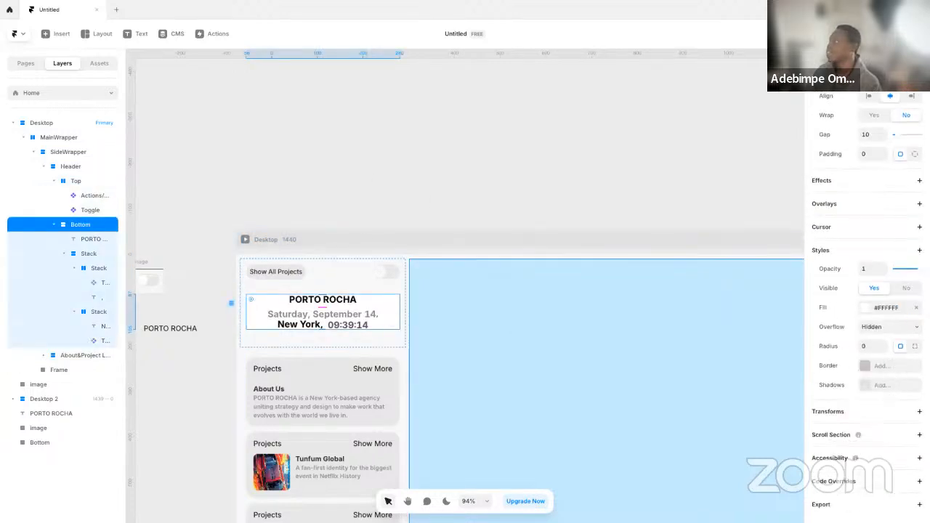
{"action": "left_click", "coordinate": [301, 150]}
Clear any fill from the stack holding the date and New York time and from its two nested row stacks
{"action": "left_click", "coordinate": [374, 324]}
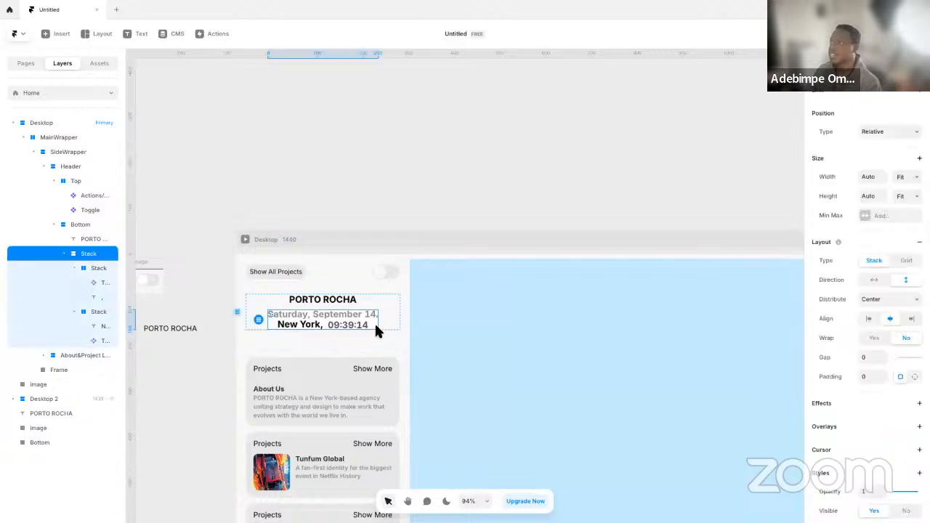
{"action": "scroll", "coordinate": [901, 393], "scroll_direction": "down", "scroll_amount": 5}
{"action": "left_click", "coordinate": [915, 308]}
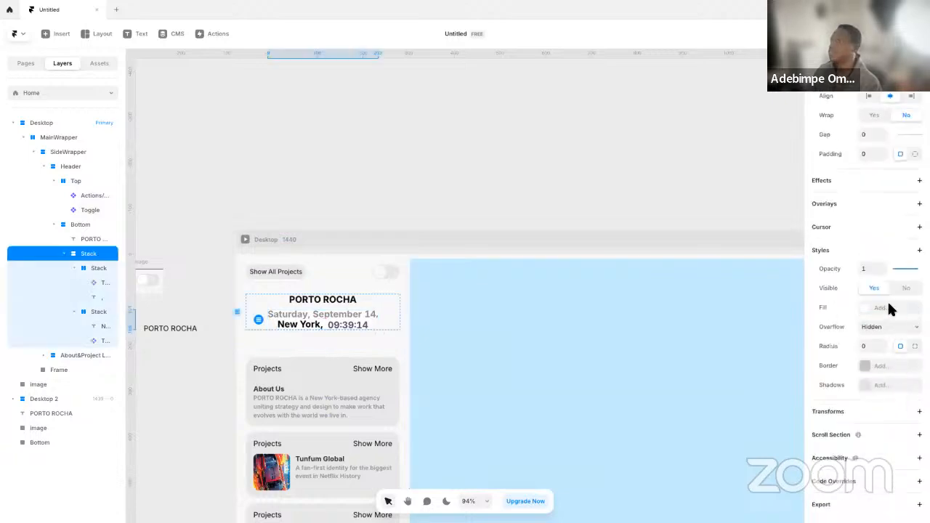
{"action": "left_click", "coordinate": [98, 269]}
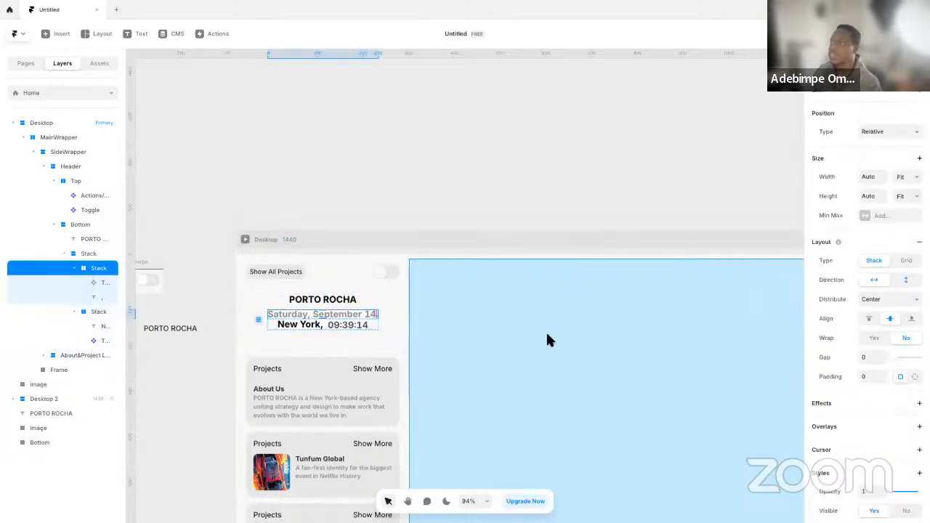
{"action": "scroll", "coordinate": [872, 388], "scroll_direction": "down", "scroll_amount": 5}
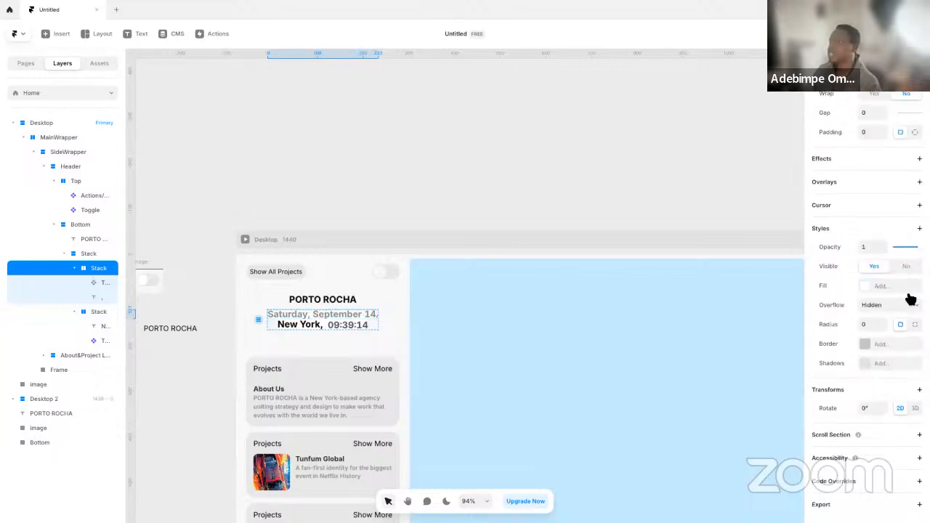
{"action": "left_click", "coordinate": [96, 311]}
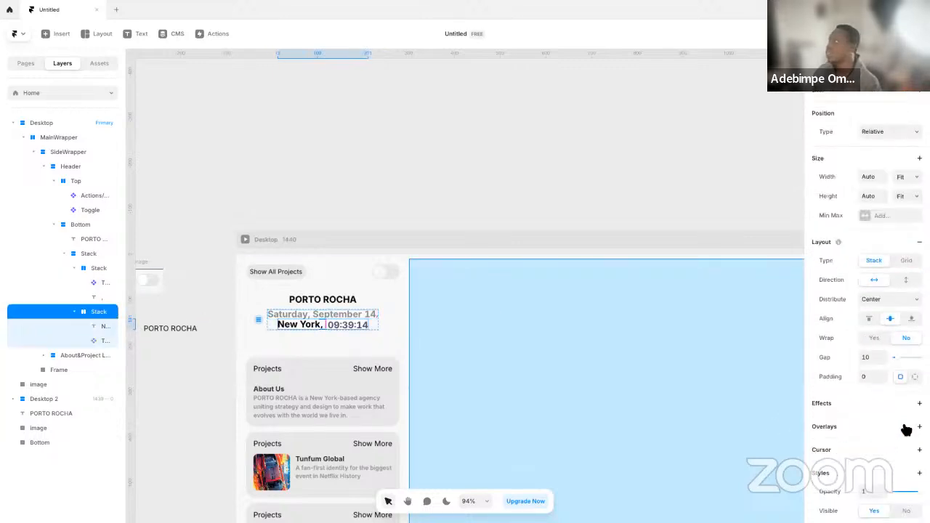
{"action": "scroll", "coordinate": [904, 429], "scroll_direction": "down", "scroll_amount": 5}
{"action": "left_click", "coordinate": [916, 333]}
{"action": "left_click", "coordinate": [398, 203]}
Preview the Desktop page, compare it with the PORTO ROCHA website in Edge, and return to Framer to exit the preview
{"action": "key", "text": "space"}
{"action": "left_click_drag", "start_coordinate": [459, 322], "coordinate": [427, 257]}
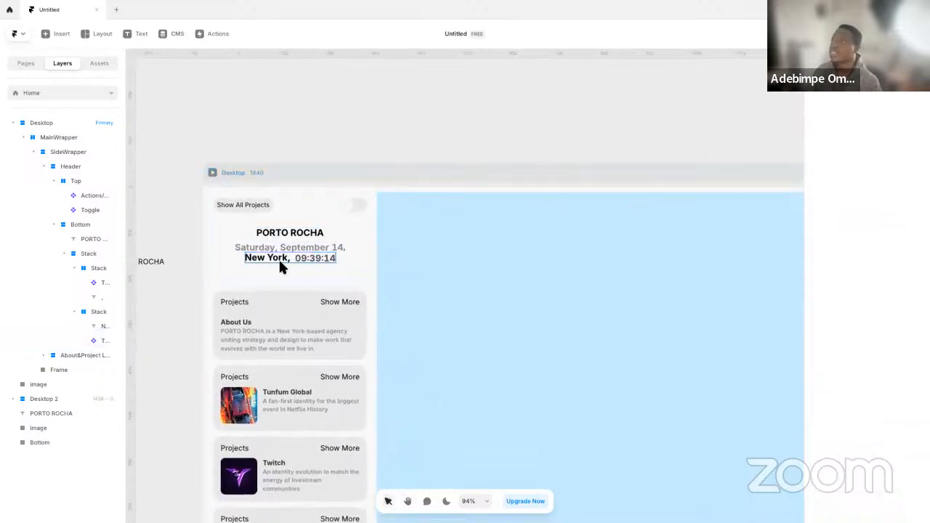
{"action": "left_click", "coordinate": [213, 173]}
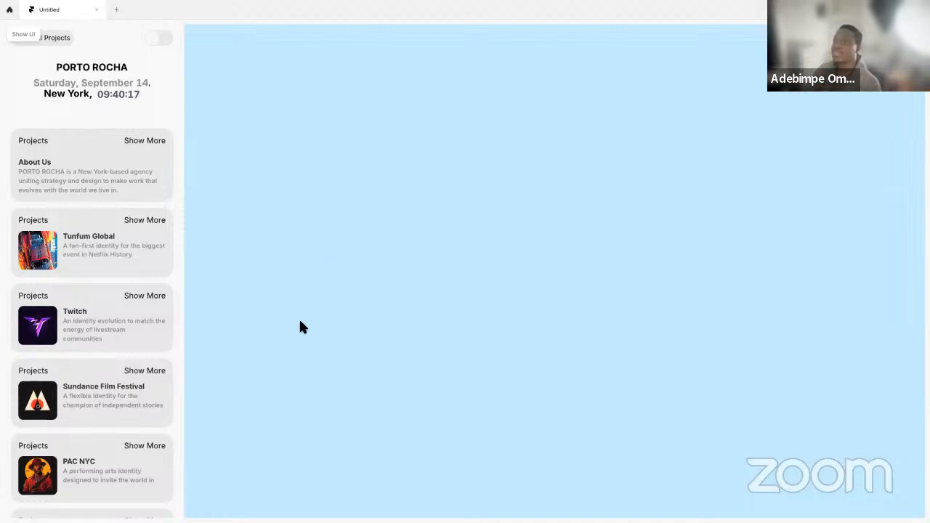
{"action": "key", "text": "ctrl+Left"}
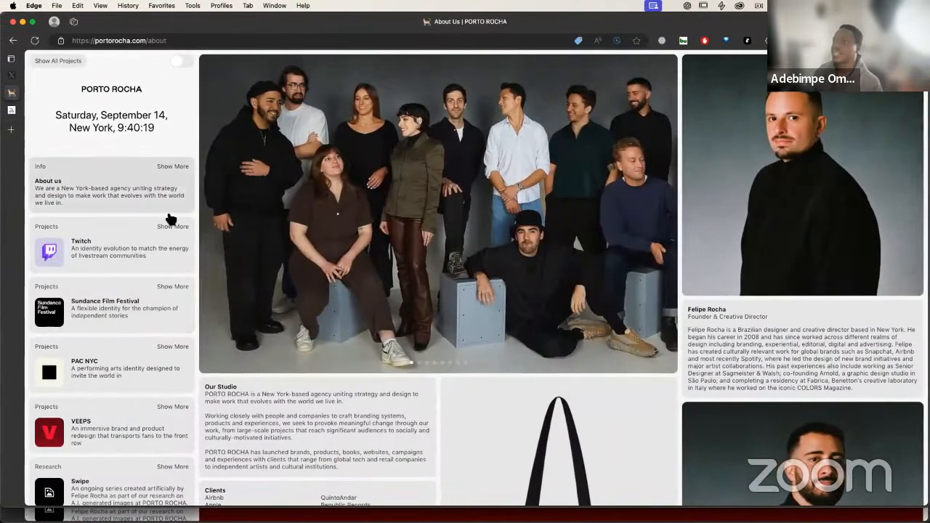
{"action": "key", "text": "ctrl+Right"}
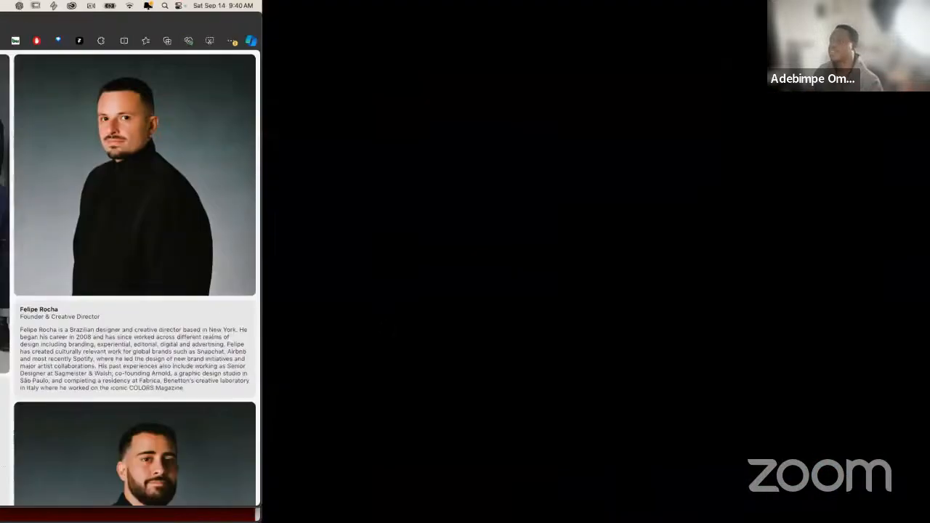
{"action": "key", "text": "Escape"}
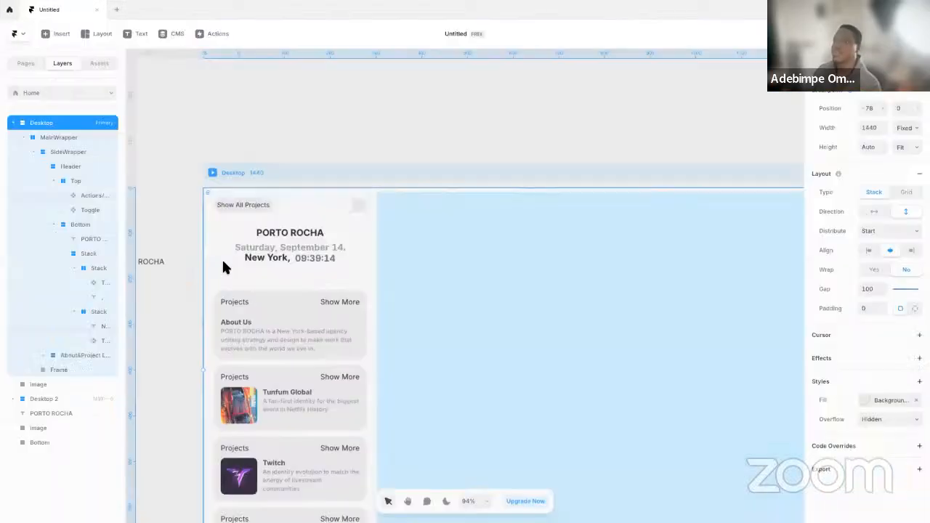
Set the padding of the About&Project list stack to 0 and preview the Desktop page to check the cards
{"action": "left_click", "coordinate": [367, 290]}
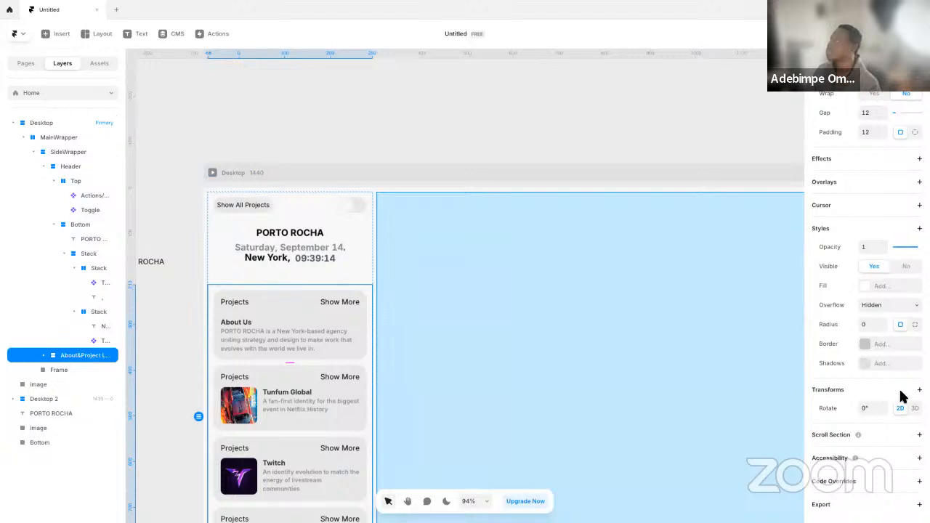
{"action": "scroll", "coordinate": [876, 219], "scroll_direction": "up", "scroll_amount": 1}
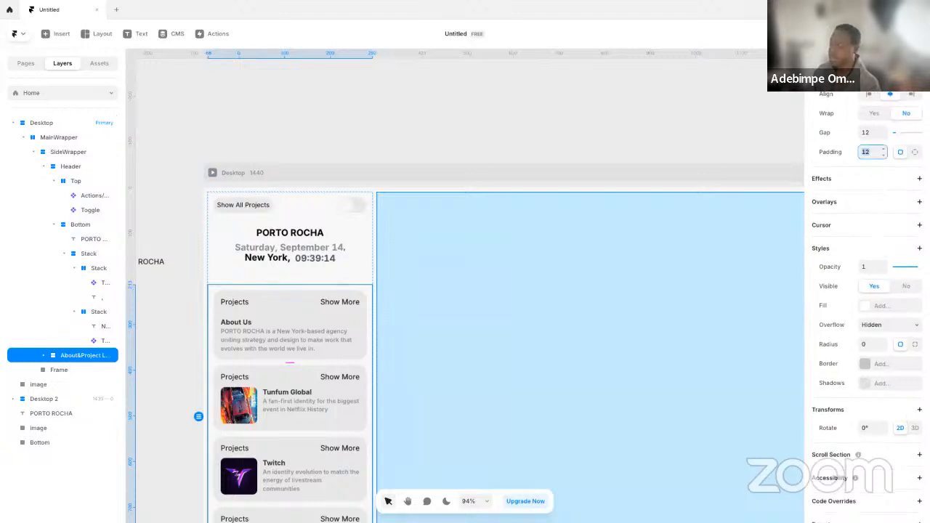
{"action": "type", "text": "0"}
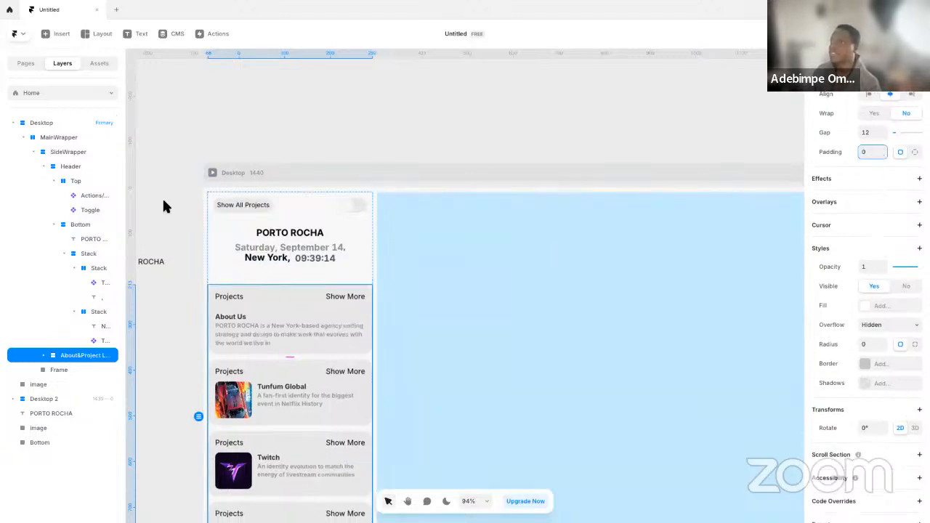
{"action": "left_click", "coordinate": [136, 221]}
{"action": "left_click", "coordinate": [212, 173]}
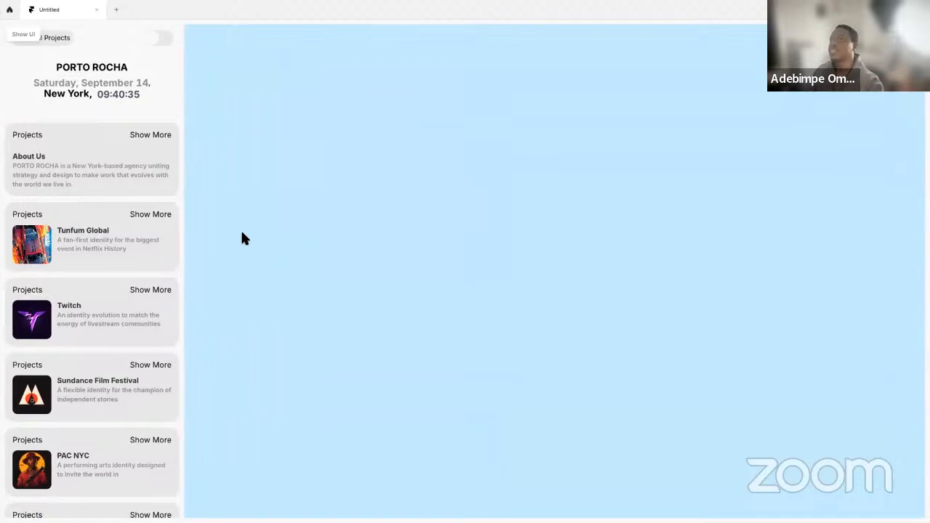
{"action": "key", "text": "Escape"}
{"action": "left_click", "coordinate": [336, 316]}
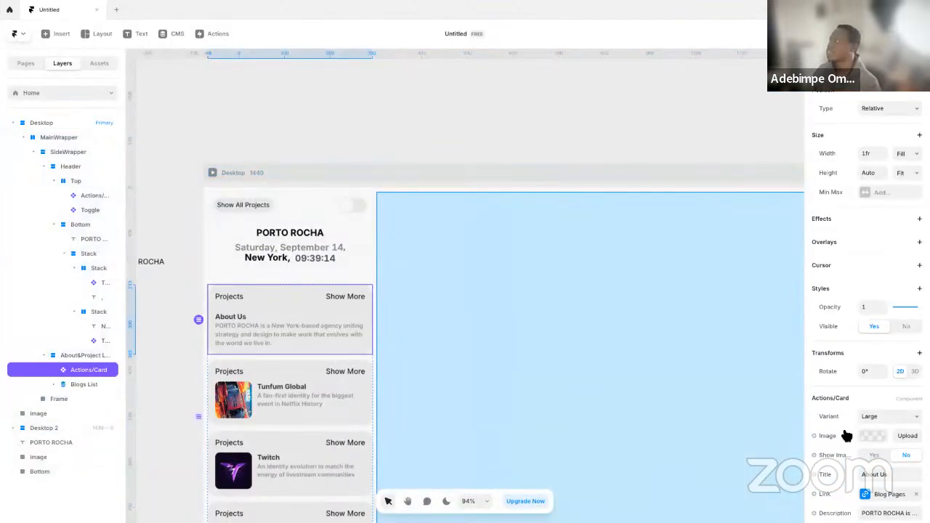
{"action": "scroll", "coordinate": [850, 430], "scroll_direction": "down", "scroll_amount": 2}
{"action": "left_click", "coordinate": [446, 167]}
Edit the Background-Secondary color style and set its light-mode HSL lightness to 94
{"action": "left_click", "coordinate": [99, 63]}
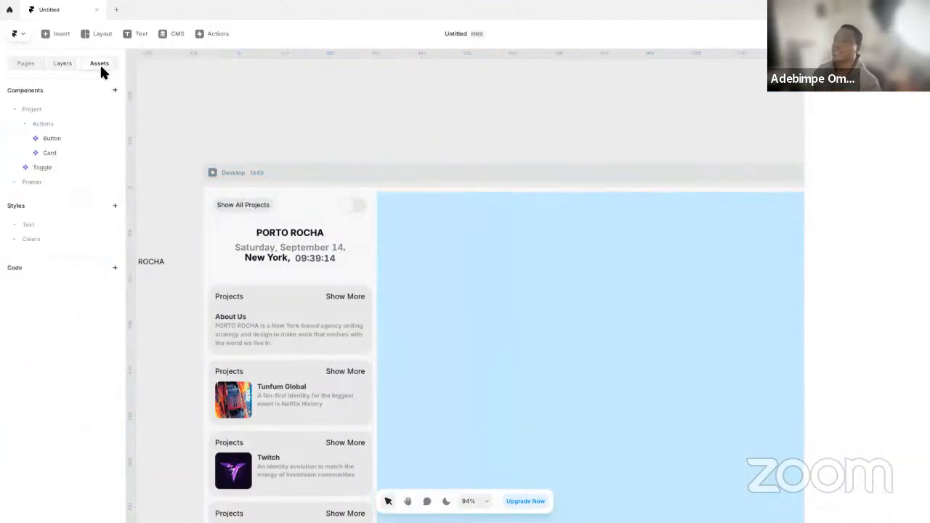
{"action": "left_click", "coordinate": [31, 239]}
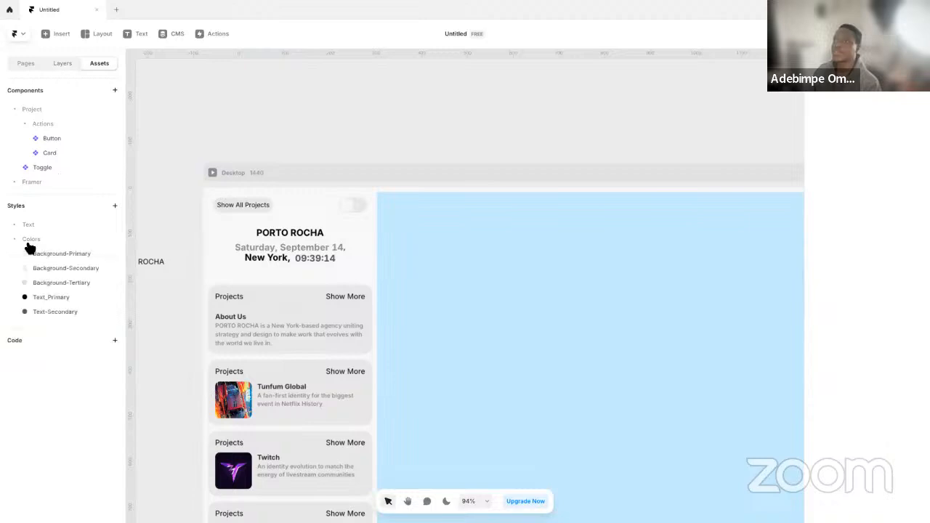
{"action": "left_click", "coordinate": [84, 275]}
{"action": "left_click", "coordinate": [186, 392]}
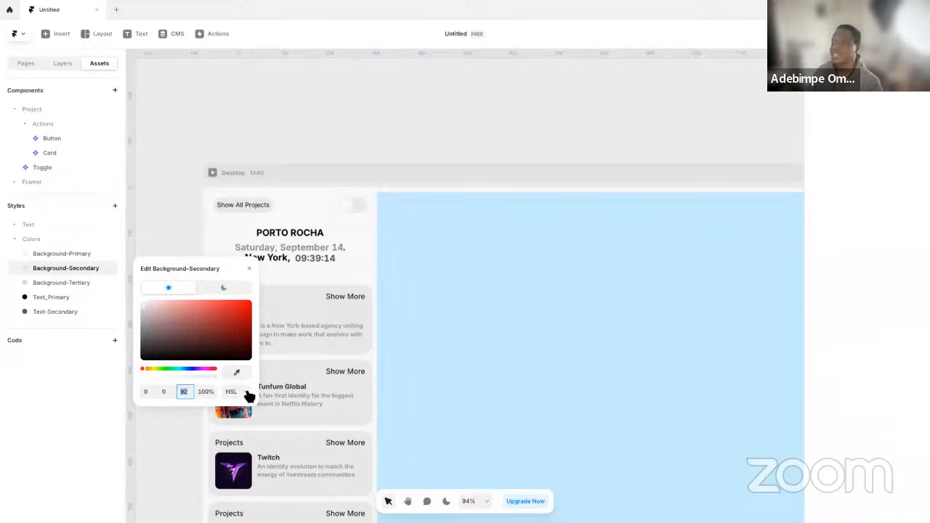
{"action": "type", "text": "9"}
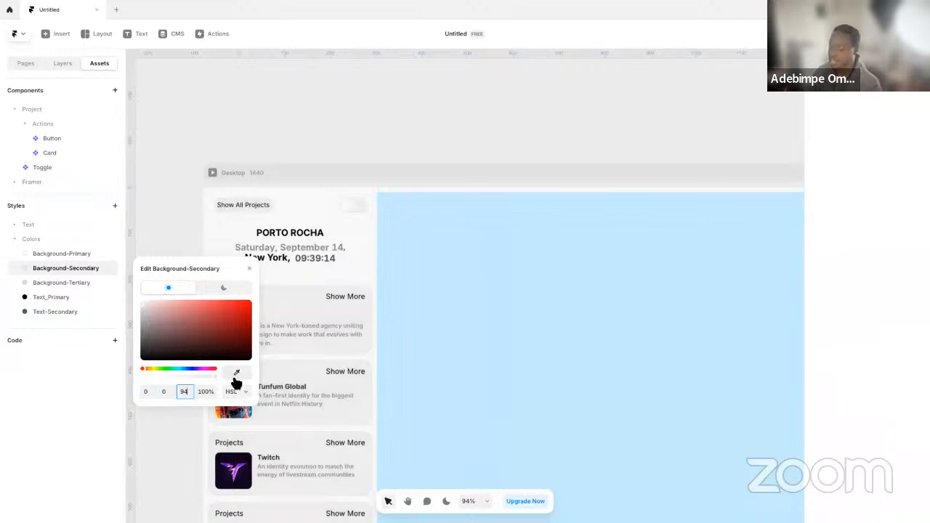
{"action": "type", "text": "9"}
{"action": "left_click", "coordinate": [173, 224]}
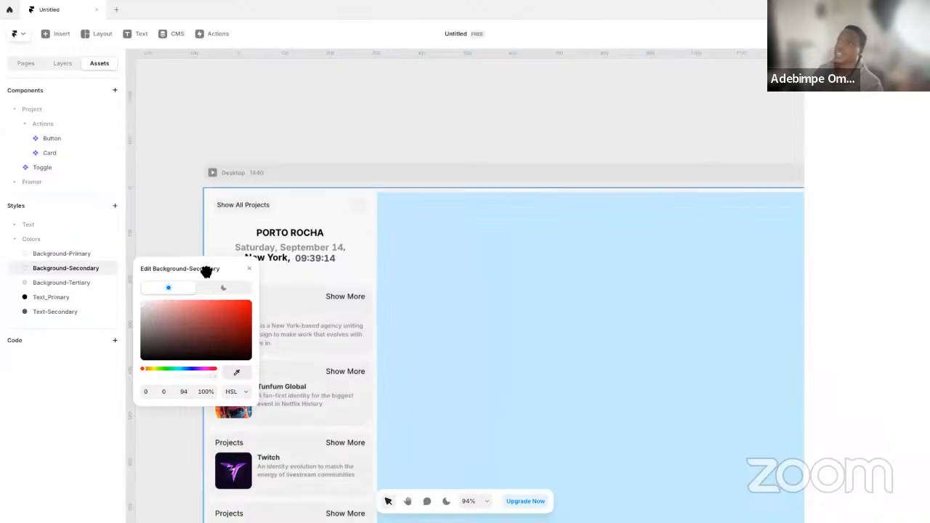
In the Card component's Large primary variant, set the Show More text size to 14 and its color to the Text-Secondary style
{"action": "left_click", "coordinate": [251, 269]}
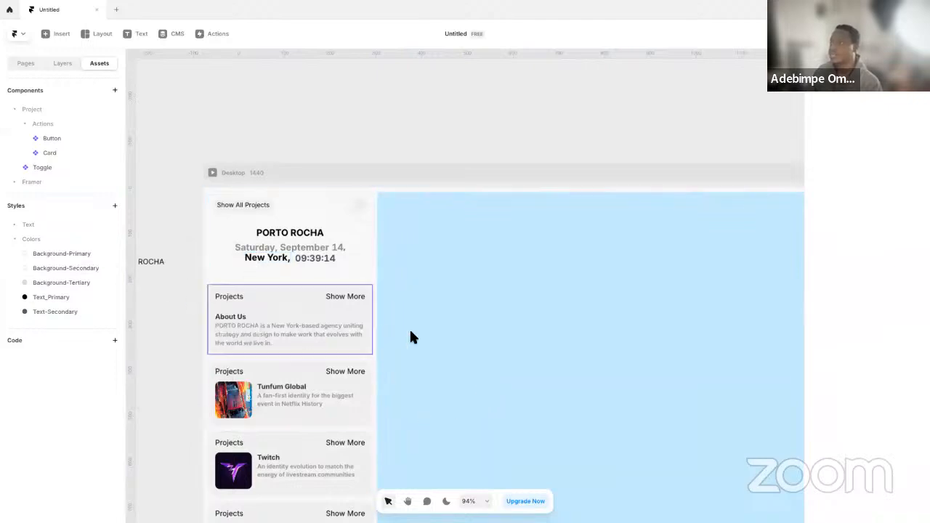
{"action": "double_click", "coordinate": [337, 320]}
{"action": "left_click", "coordinate": [582, 280]}
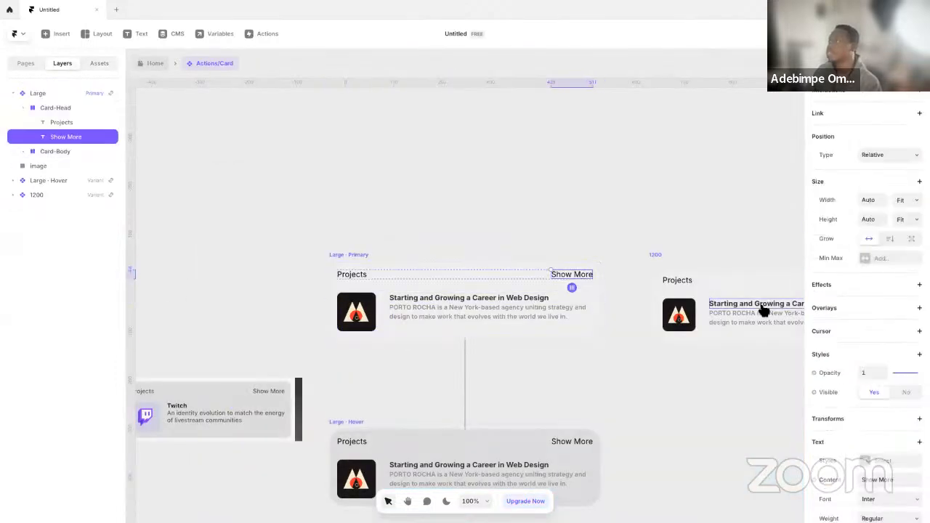
{"action": "scroll", "coordinate": [899, 395], "scroll_direction": "down", "scroll_amount": 5}
{"action": "left_click", "coordinate": [871, 355]}
{"action": "type", "text": "14"}
{"action": "key", "text": "Return"}
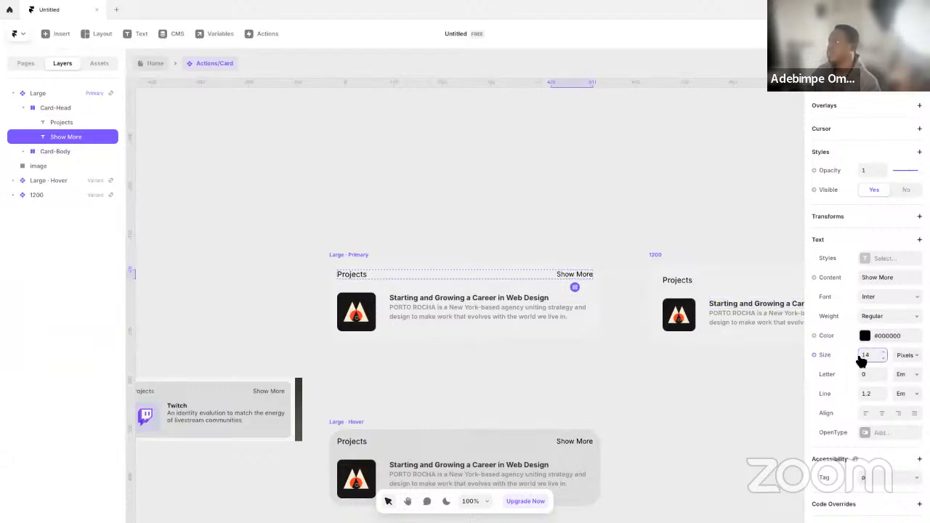
{"action": "left_click", "coordinate": [875, 340]}
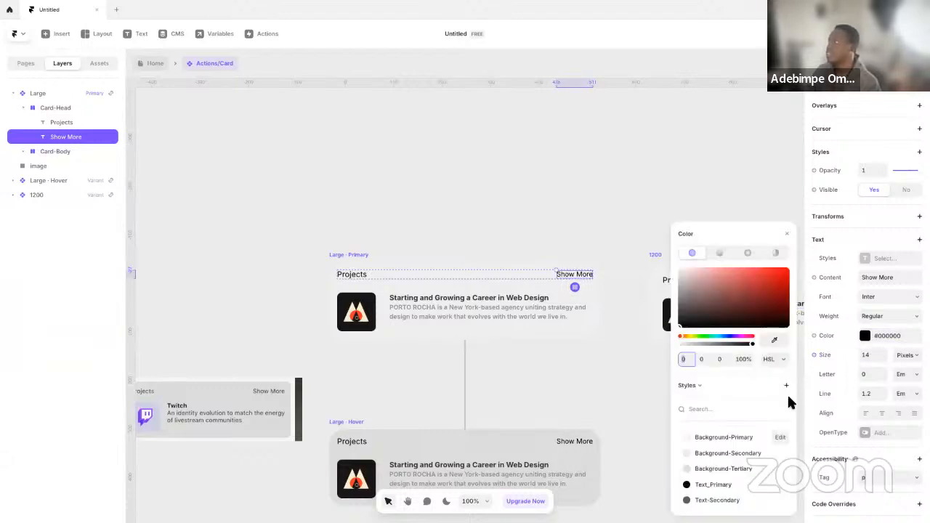
{"action": "left_click", "coordinate": [717, 500]}
Apply the Text-Secondary color style to the Large card's Projects label and return to the Home page
{"action": "left_click", "coordinate": [343, 274]}
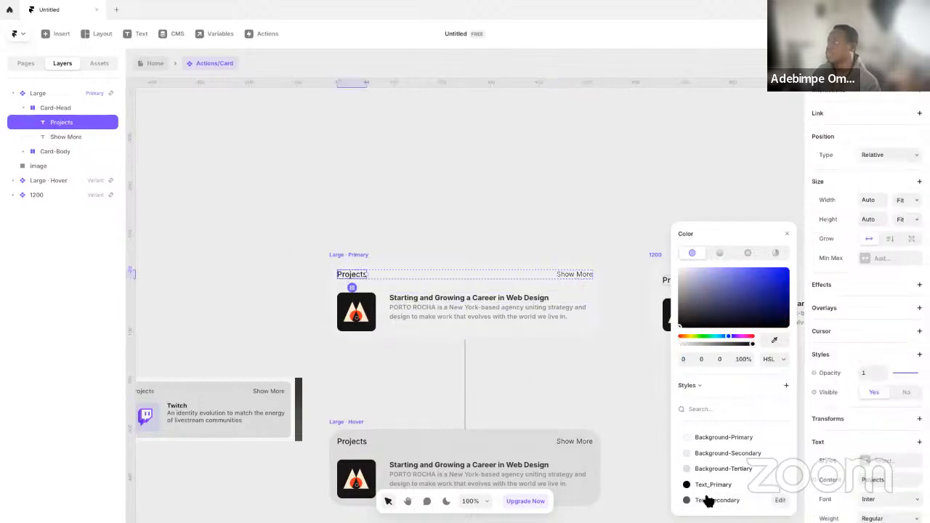
{"action": "left_click", "coordinate": [240, 138]}
{"action": "left_click", "coordinate": [140, 63]}
{"action": "left_click", "coordinate": [200, 314]}
{"action": "scroll", "coordinate": [255, 267], "scroll_direction": "left", "scroll_amount": 3}
{"action": "scroll", "coordinate": [255, 266], "scroll_direction": "down", "scroll_amount": 2}
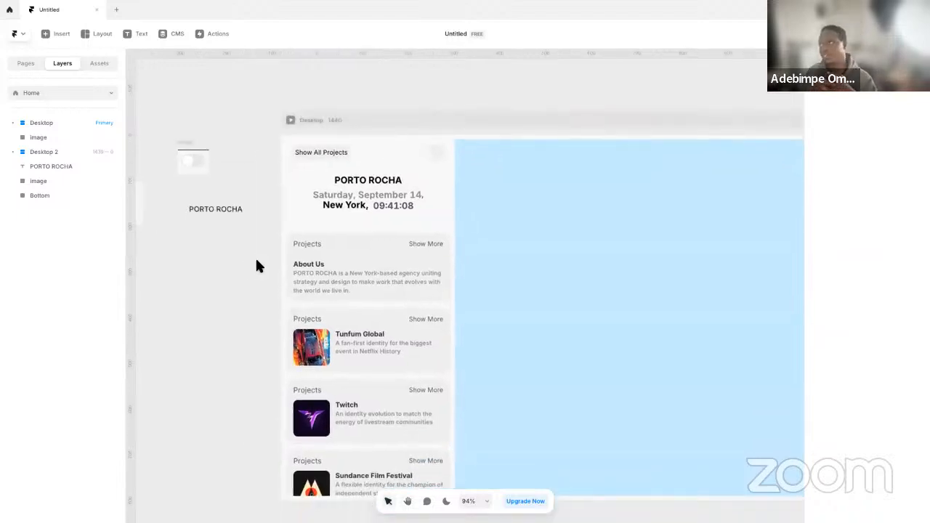
Switch the editor theme back and forth between dark and light to check the Desktop page's colors
{"action": "left_click", "coordinate": [447, 502]}
{"action": "left_click", "coordinate": [447, 502]}
{"action": "left_click", "coordinate": [446, 502]}
{"action": "left_click", "coordinate": [446, 502]}
{"action": "left_click", "coordinate": [447, 501]}
{"action": "left_click", "coordinate": [446, 501]}
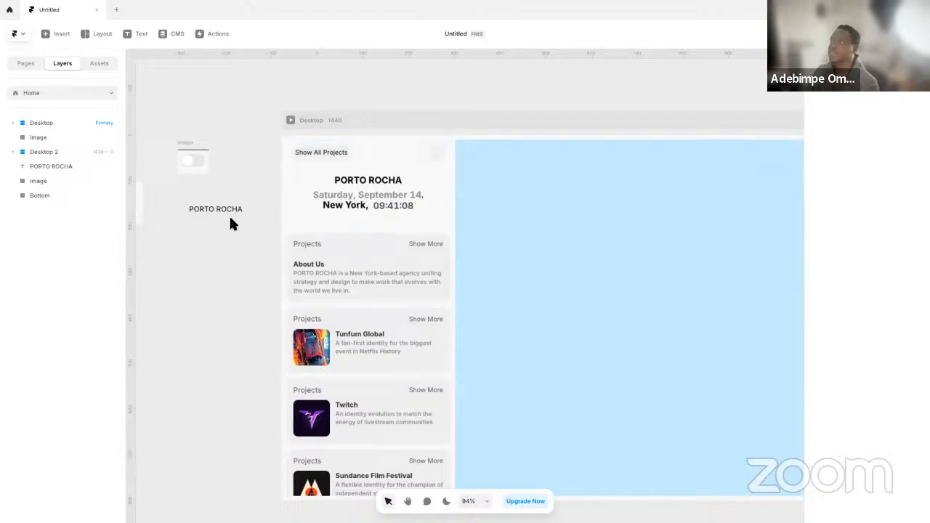
Edit the Background-Primary color style and set its dark-mode HSL lightness to 12
{"action": "left_click", "coordinate": [351, 119]}
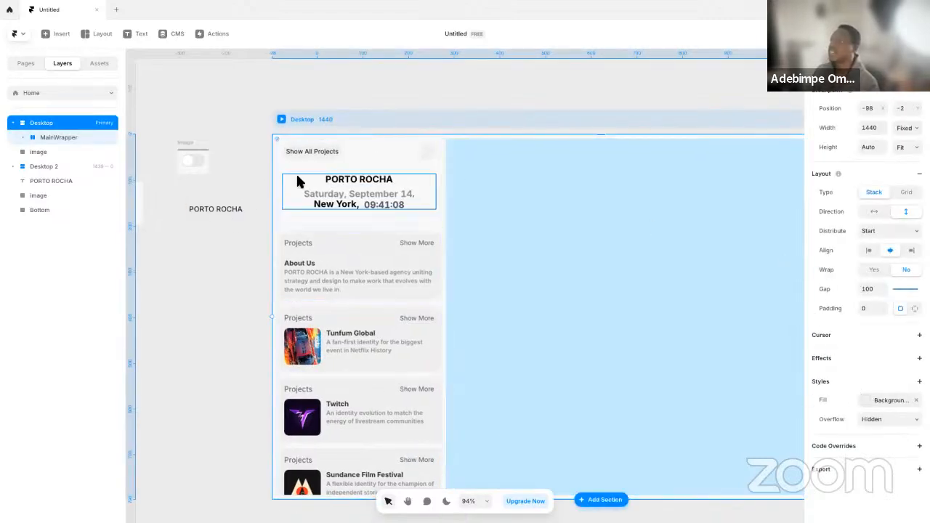
{"action": "left_click", "coordinate": [102, 66]}
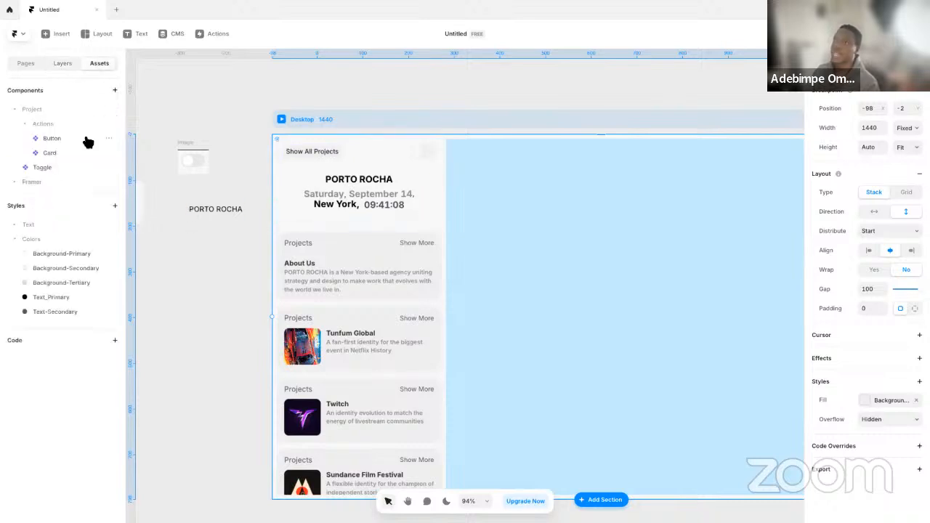
{"action": "left_click", "coordinate": [63, 256]}
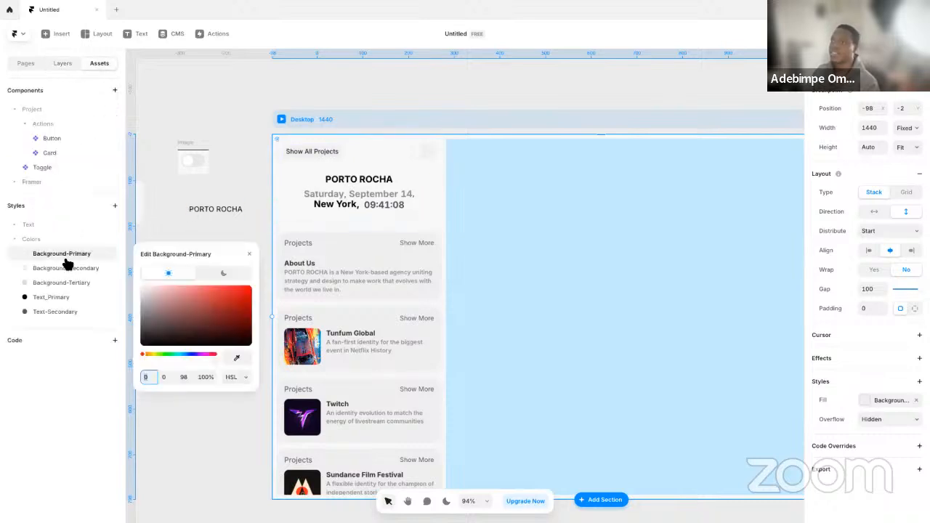
{"action": "left_click", "coordinate": [222, 272]}
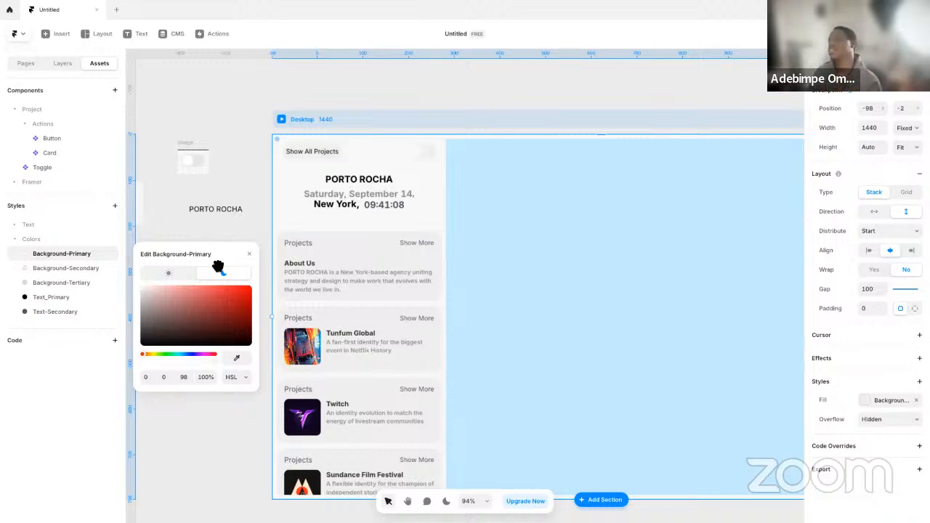
{"action": "left_click", "coordinate": [184, 377]}
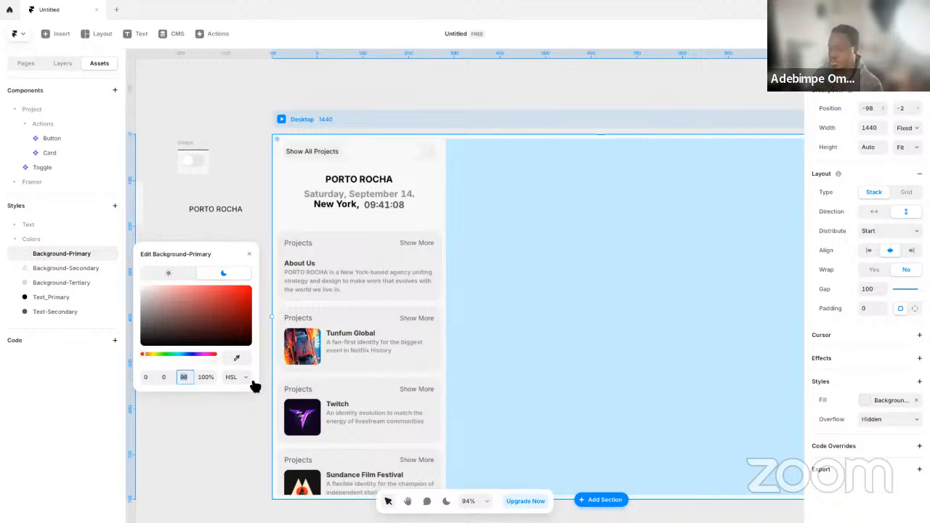
{"action": "type", "text": "2"}
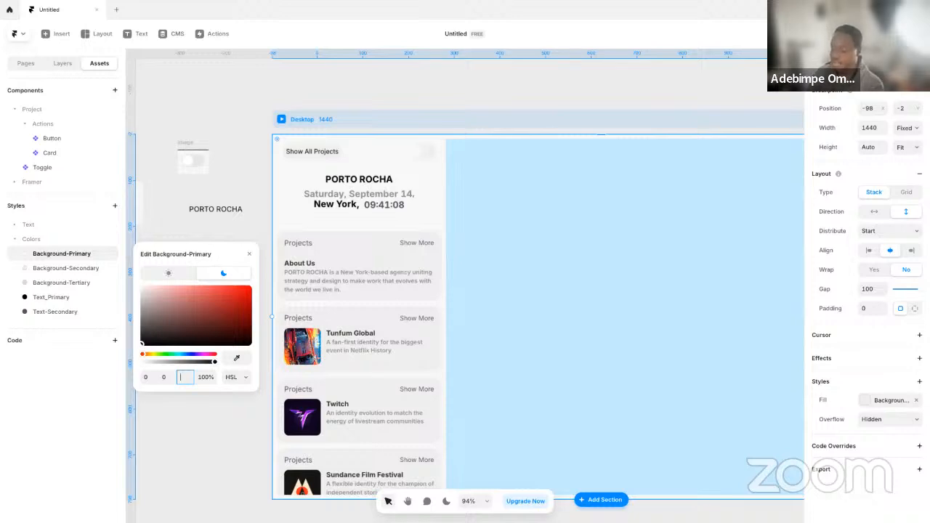
{"action": "type", "text": "2"}
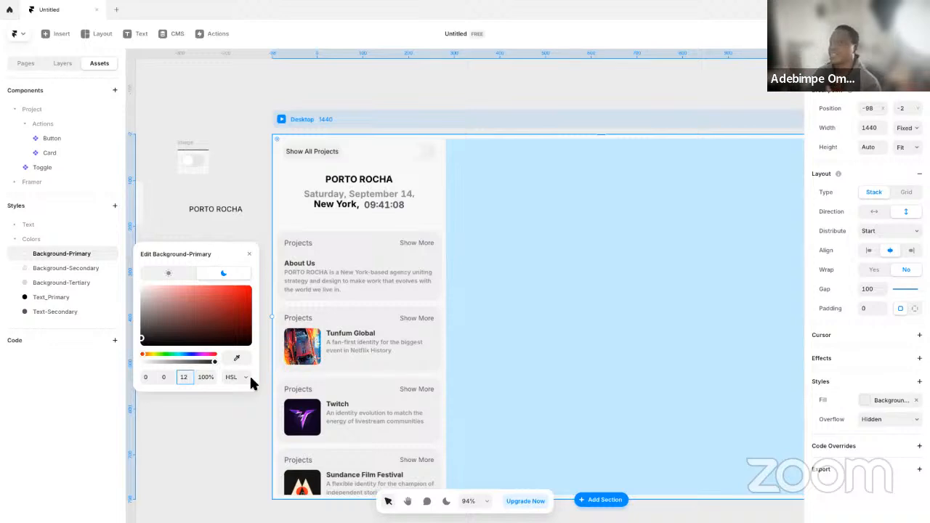
Try an HSL lightness of 16 for the light mode of the Background-Secondary color style
{"action": "left_click", "coordinate": [89, 269]}
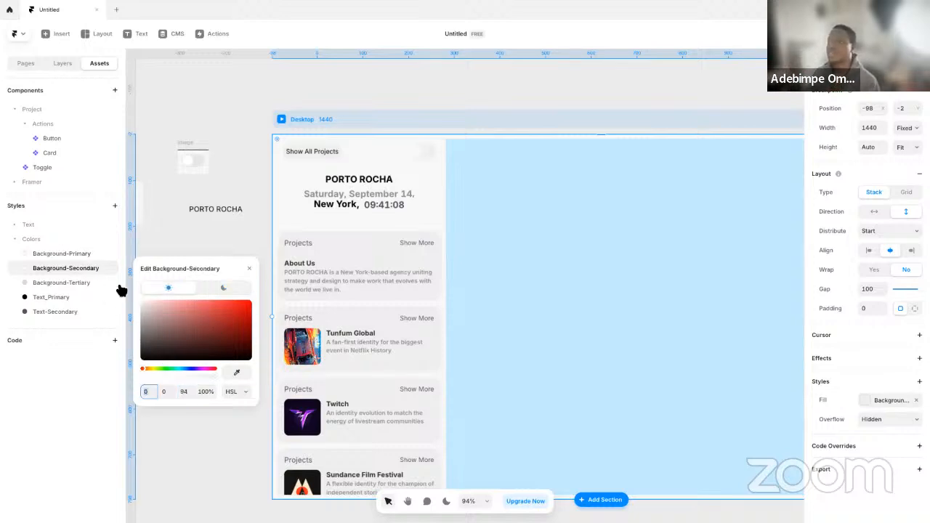
{"action": "left_click", "coordinate": [191, 392]}
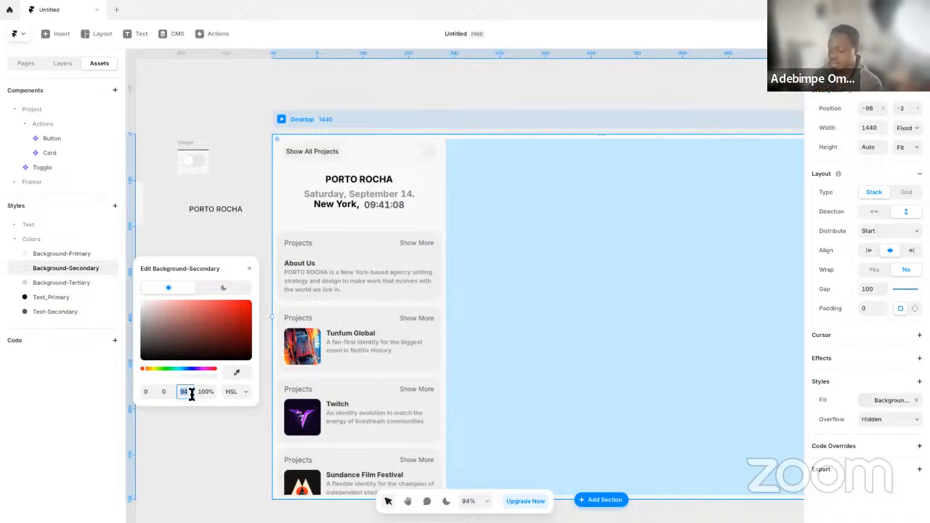
{"action": "key", "text": "Return"}
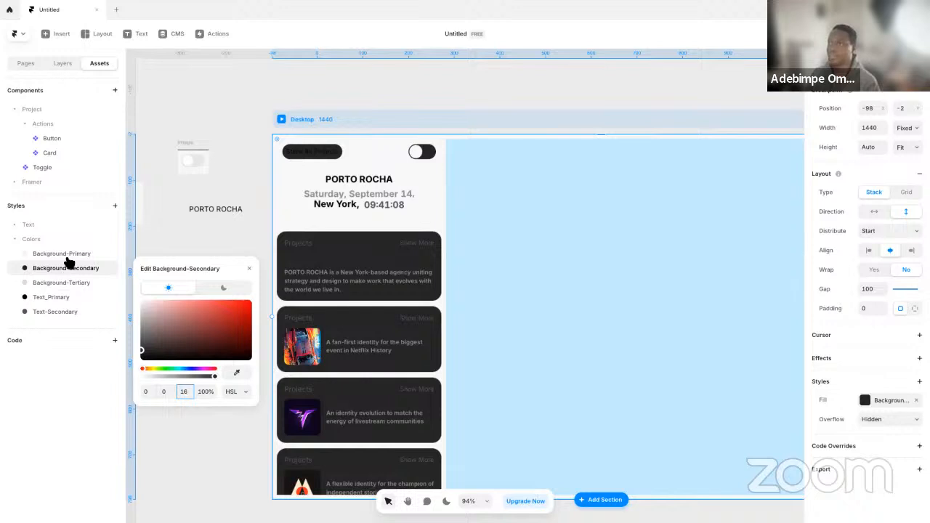
Restore Background-Secondary's light-mode color and set its dark-mode HSL lightness to 16 instead
{"action": "left_click", "coordinate": [224, 288]}
{"action": "left_click", "coordinate": [184, 391]}
{"action": "left_click", "coordinate": [181, 291]}
{"action": "left_click", "coordinate": [240, 291]}
{"action": "left_click", "coordinate": [184, 392]}
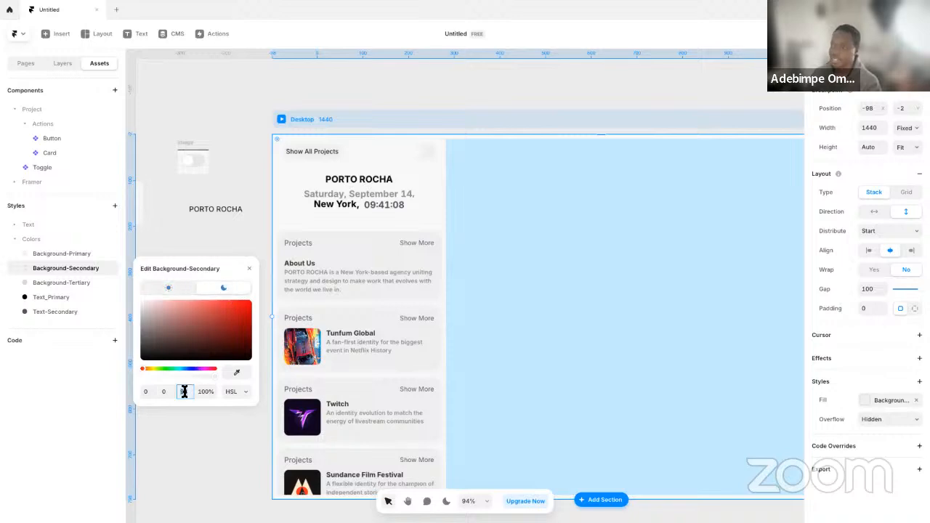
{"action": "type", "text": "18"}
{"action": "key", "text": "Return"}
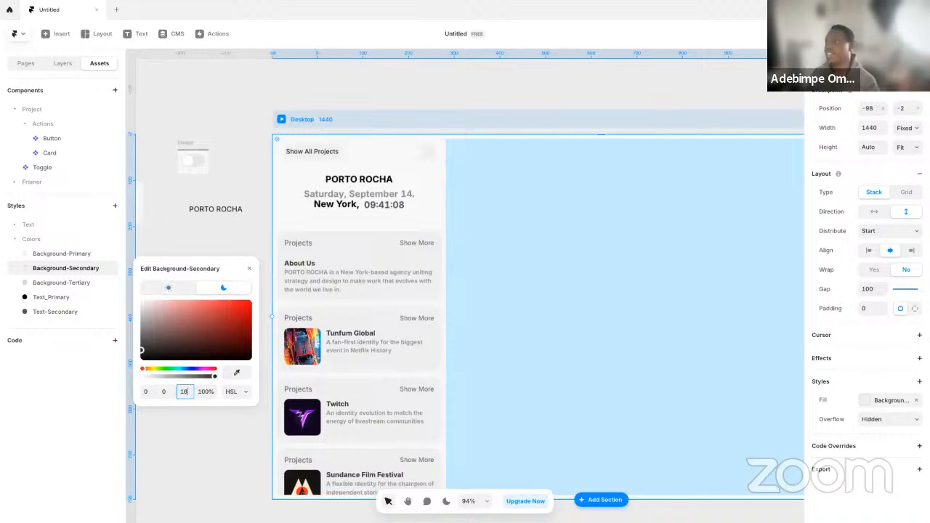
Edit the Background-Tertiary color style and set its dark-mode HSL lightness to 20
{"action": "left_click", "coordinate": [81, 285]}
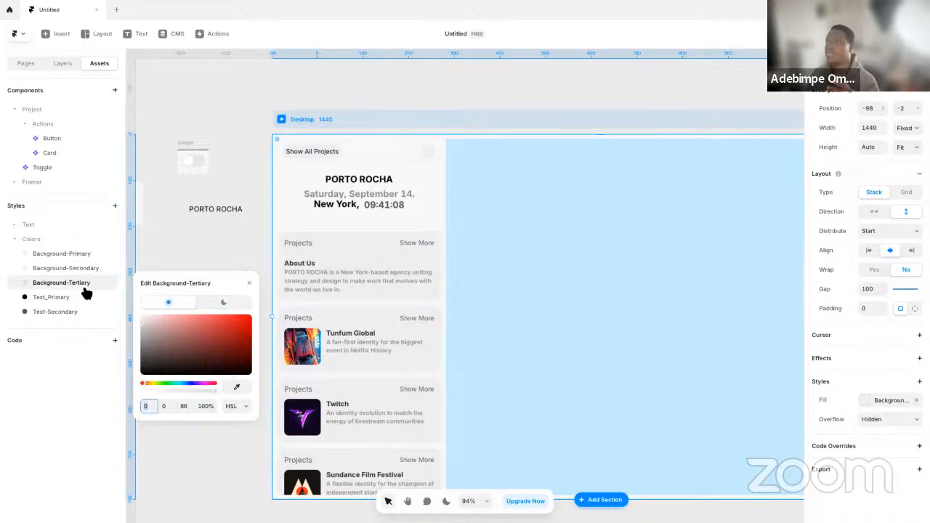
{"action": "left_click", "coordinate": [235, 305]}
{"action": "left_click", "coordinate": [191, 407]}
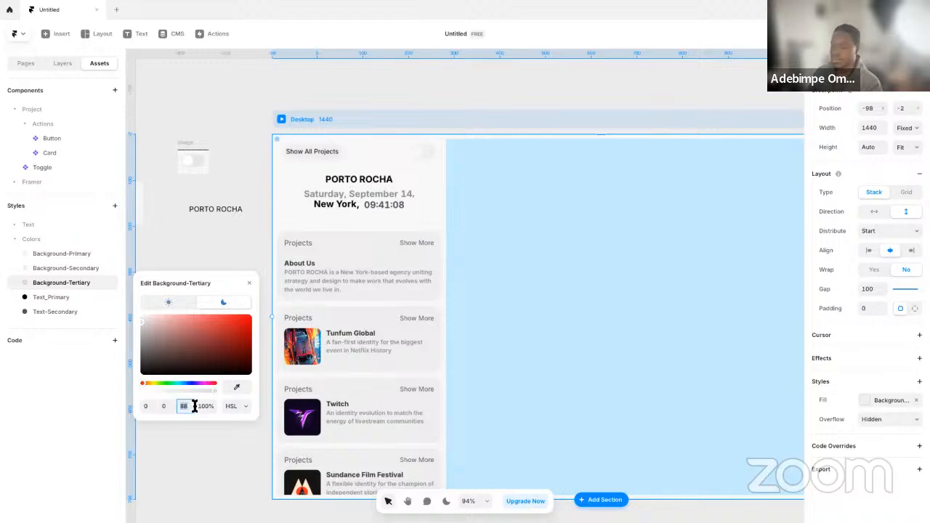
{"action": "type", "text": "20"}
{"action": "key", "text": "Return"}
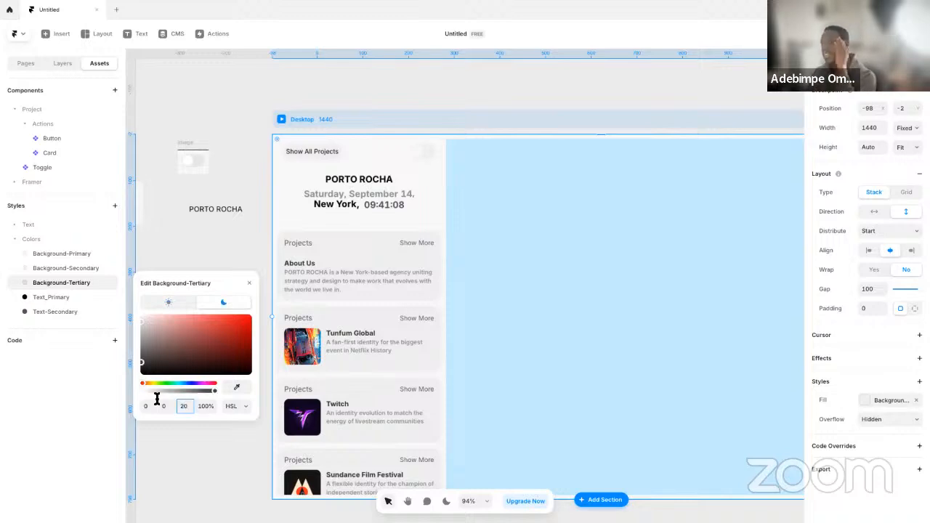
Edit the Text_Primary color style and set its light-mode HSL lightness to 94
{"action": "left_click", "coordinate": [50, 298]}
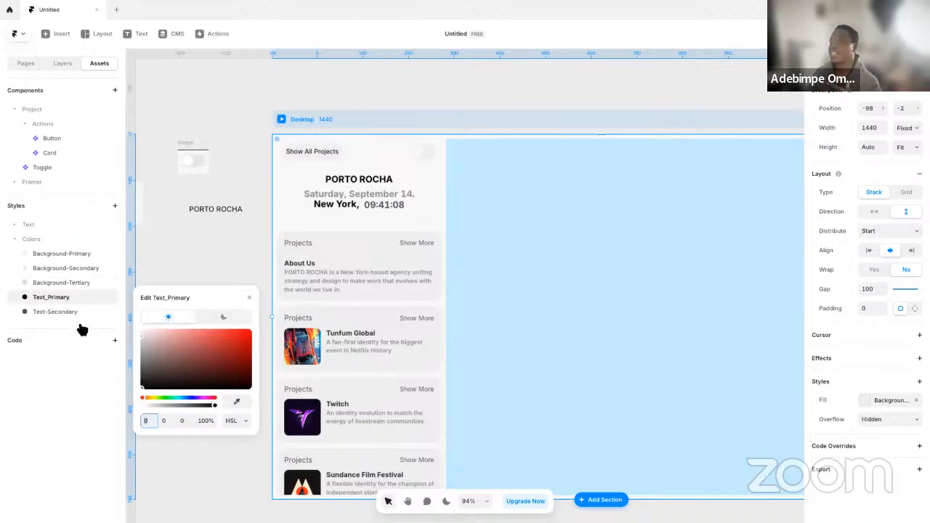
{"action": "left_click", "coordinate": [187, 423]}
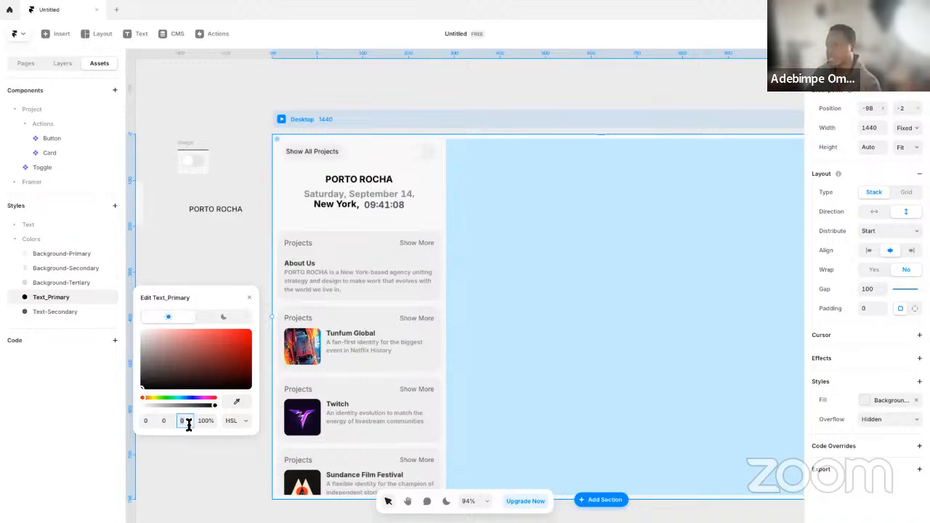
{"action": "key", "text": "Return"}
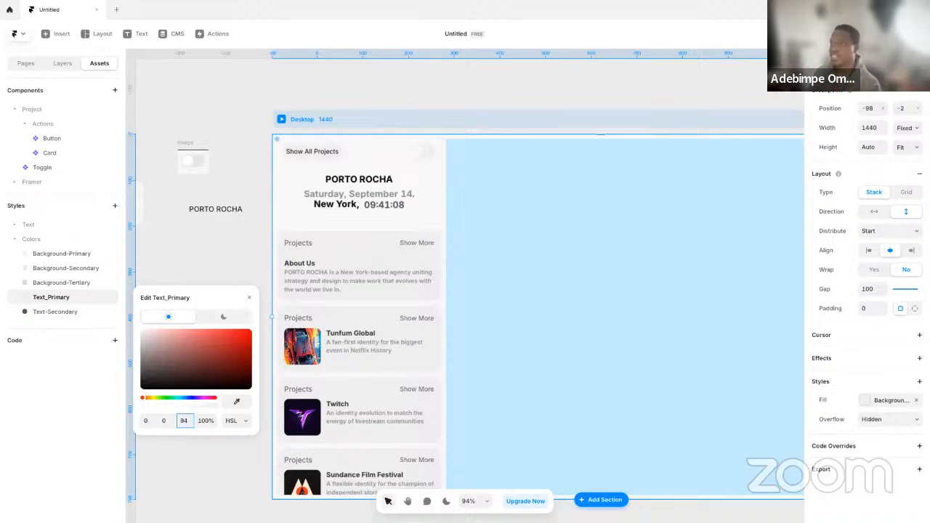
Try an HSL lightness of 85 for the light mode of the Text-Secondary color style, then undo it
{"action": "left_click", "coordinate": [82, 320]}
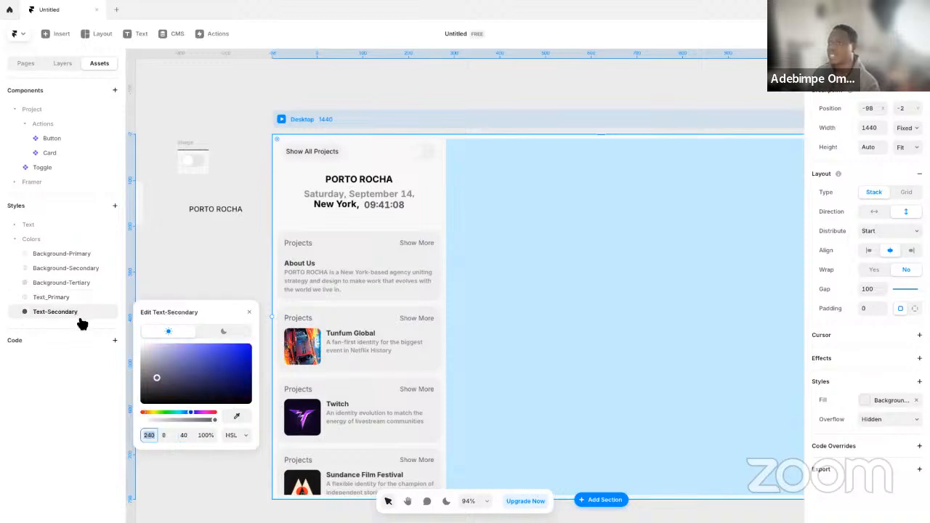
{"action": "left_click", "coordinate": [186, 435]}
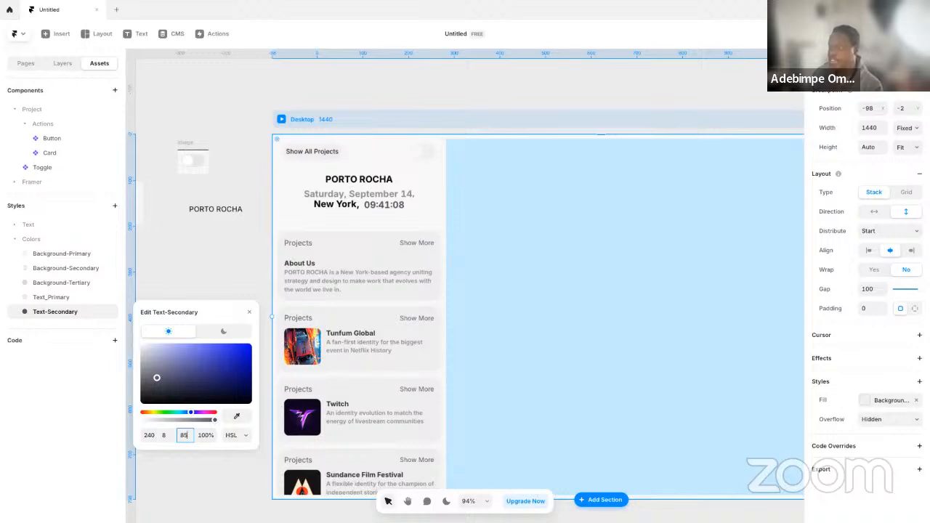
{"action": "key", "text": "Return"}
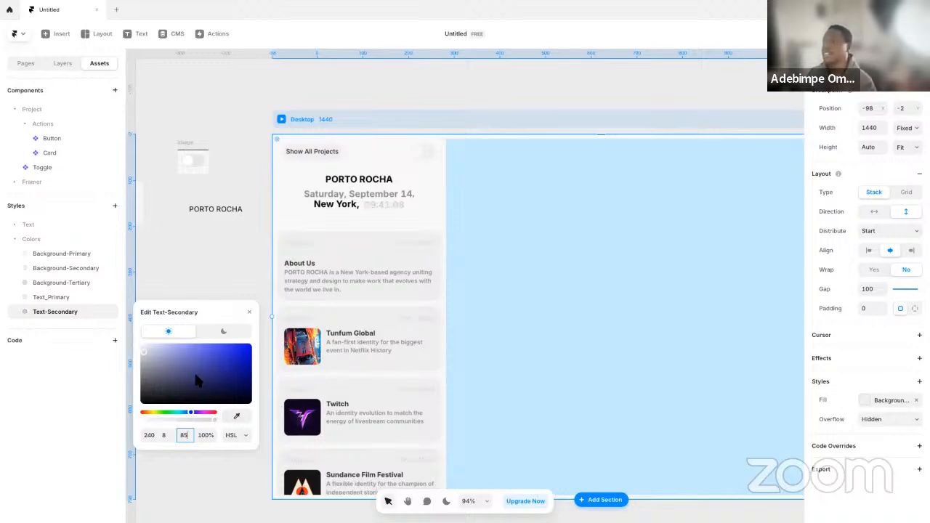
{"action": "key", "text": "ctrl+z"}
Set the Text-Secondary style's dark-mode HSL lightness to 85 and switch the editor to the dark theme
{"action": "left_click", "coordinate": [237, 332]}
{"action": "left_click", "coordinate": [184, 440]}
{"action": "type", "text": "85"}
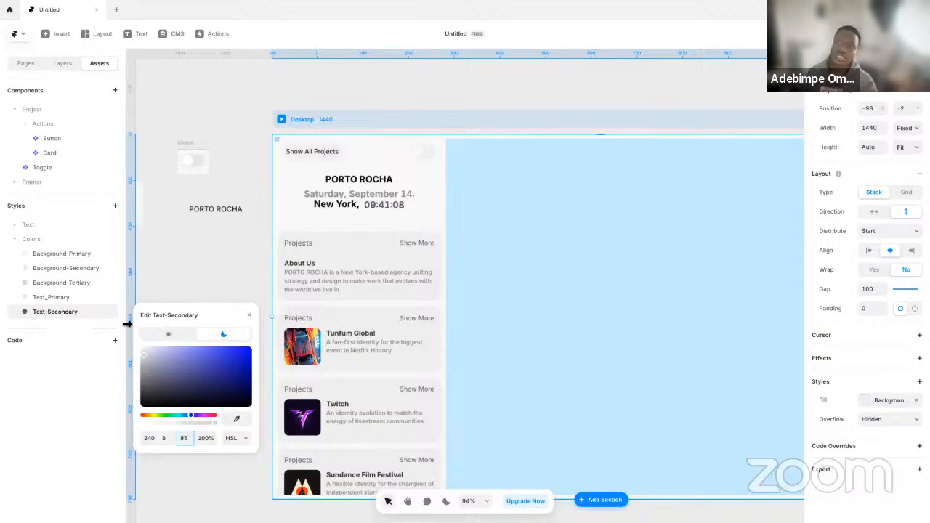
{"action": "left_click", "coordinate": [216, 286]}
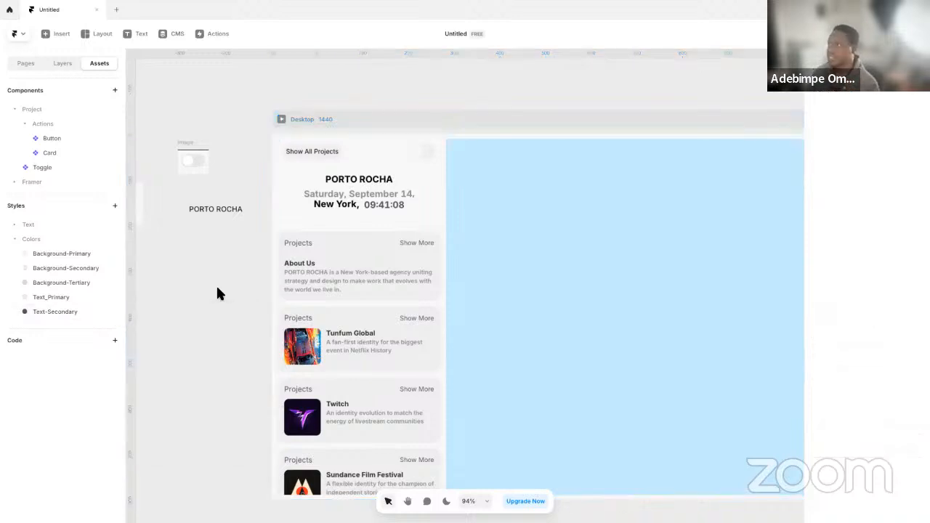
{"action": "left_click", "coordinate": [446, 502]}
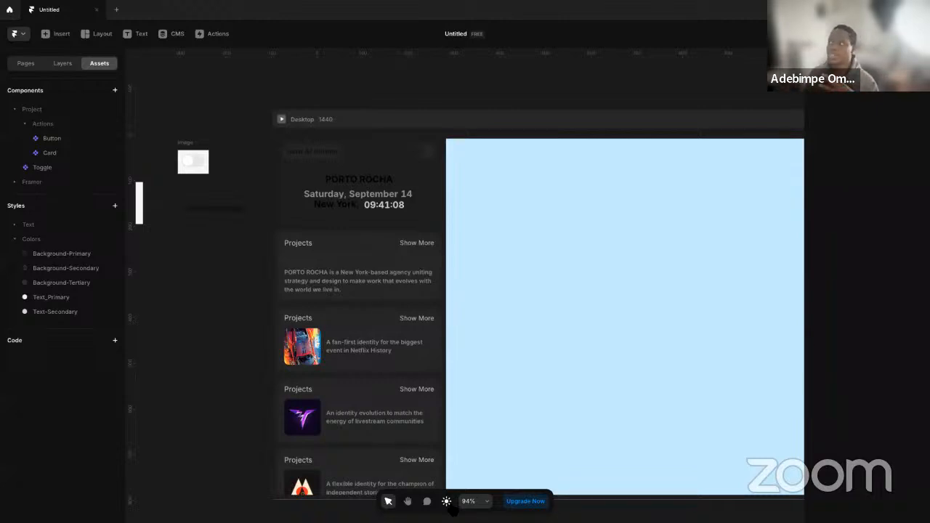
Open the Show All Projects button component and set its Background-Secondary fill style's dark-mode HSL lightness to 24
{"action": "double_click", "coordinate": [332, 154]}
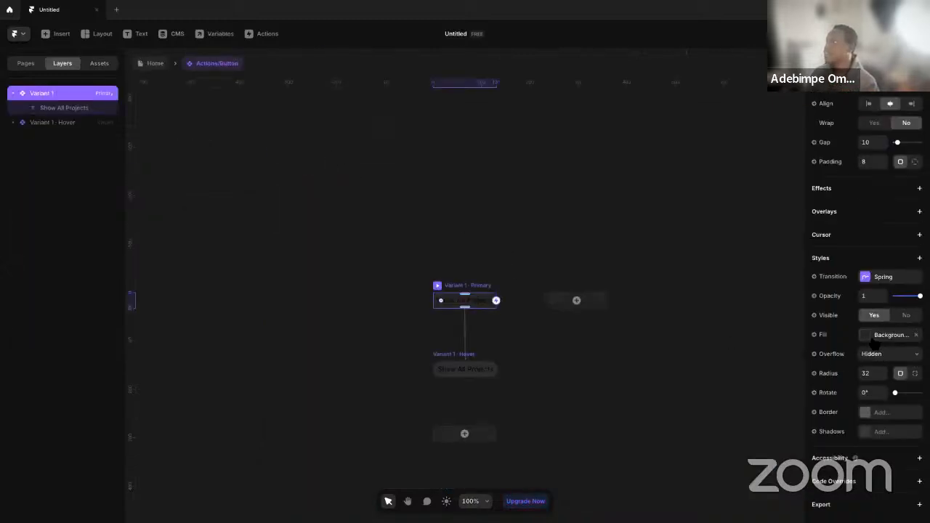
{"action": "scroll", "coordinate": [504, 276], "scroll_direction": "up", "scroll_amount": 3}
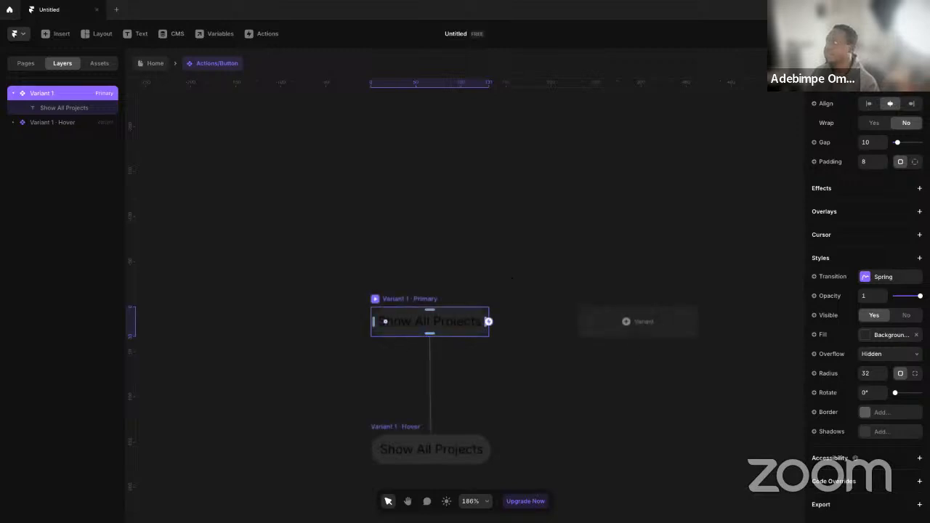
{"action": "left_click", "coordinate": [885, 335]}
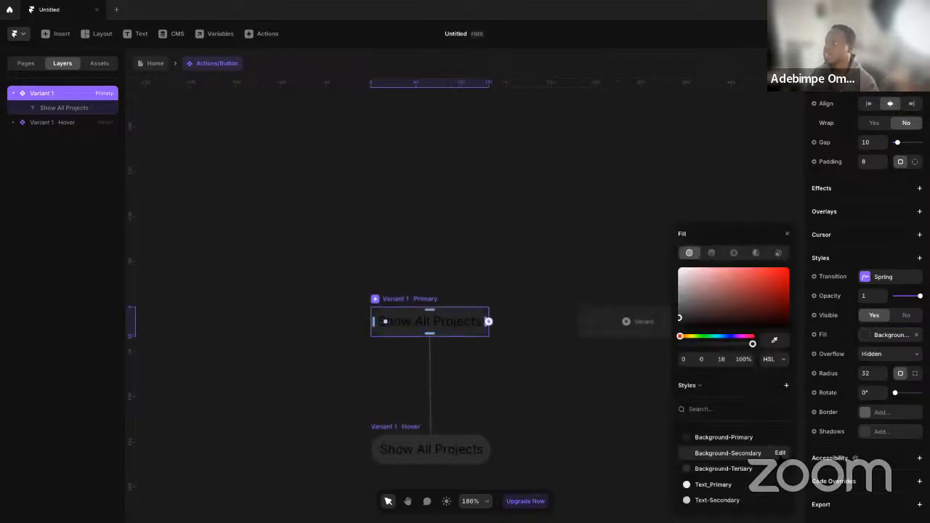
{"action": "left_click", "coordinate": [780, 453]}
{"action": "left_click", "coordinate": [723, 378]}
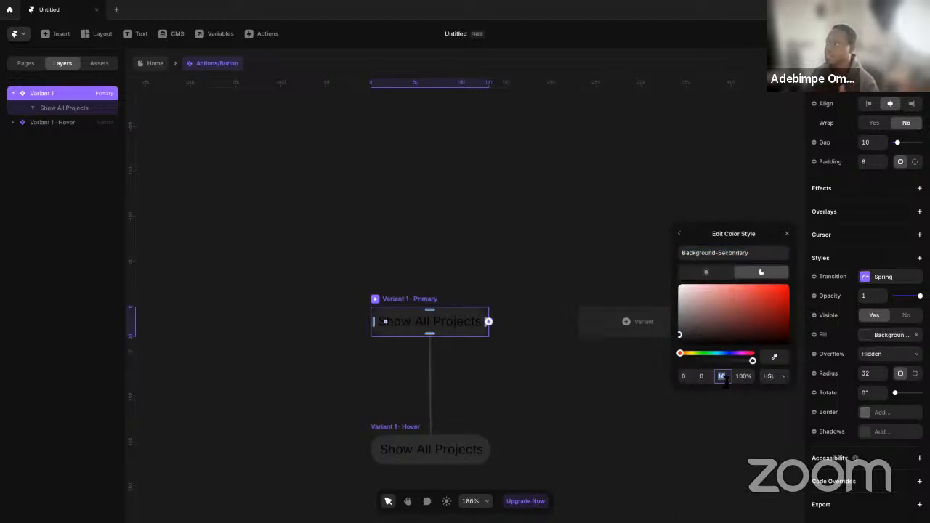
{"action": "type", "text": "24"}
{"action": "key", "text": "Return"}
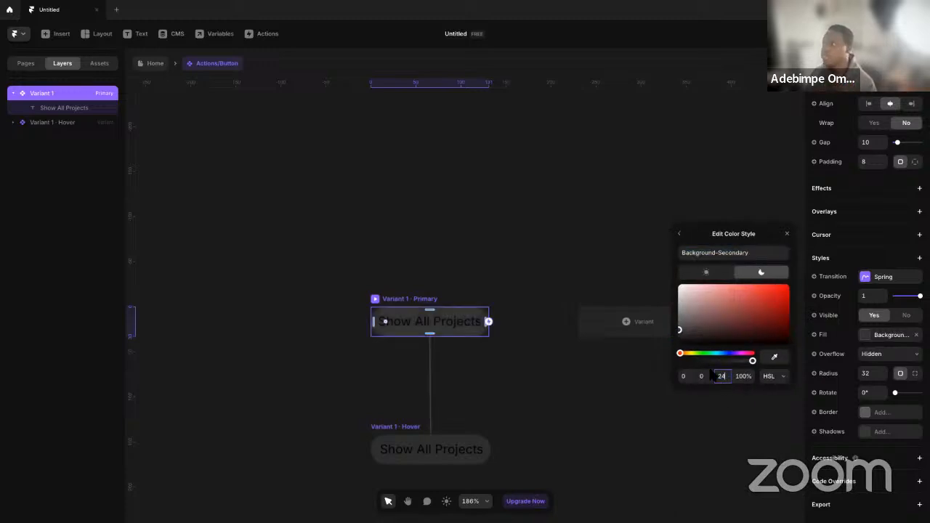
{"action": "left_click", "coordinate": [518, 305]}
Apply the Text_Primary color style to the primary button variant's Show All Projects label and return to the Home page
{"action": "left_click", "coordinate": [445, 325]}
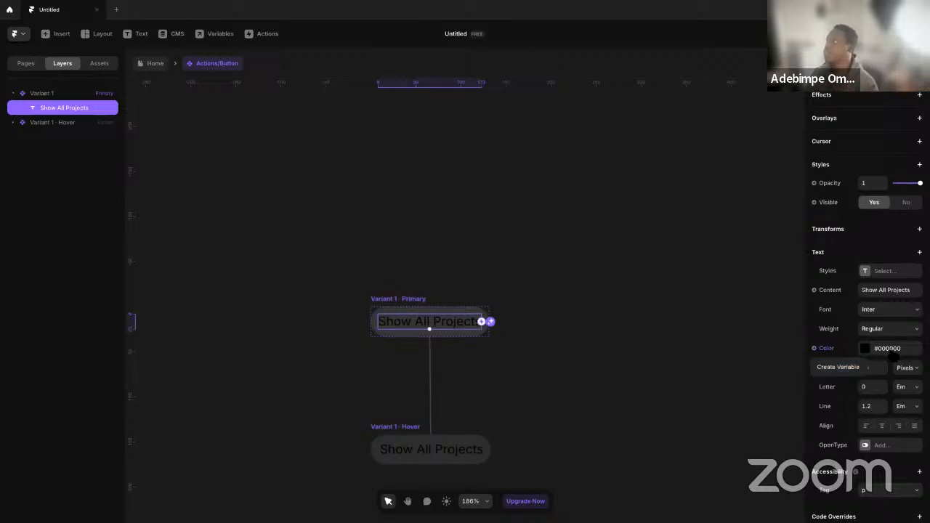
{"action": "left_click", "coordinate": [888, 349]}
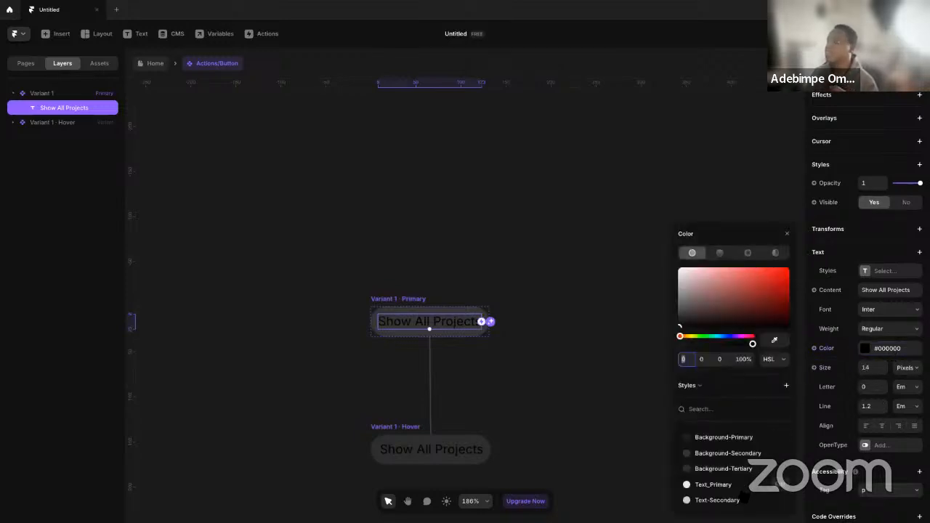
{"action": "left_click", "coordinate": [707, 485]}
{"action": "left_click", "coordinate": [535, 348]}
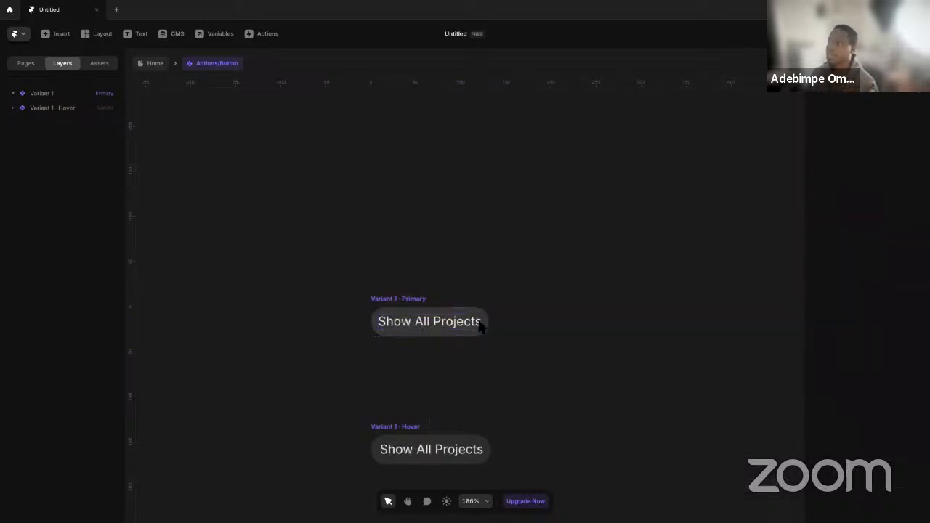
{"action": "left_click", "coordinate": [151, 65]}
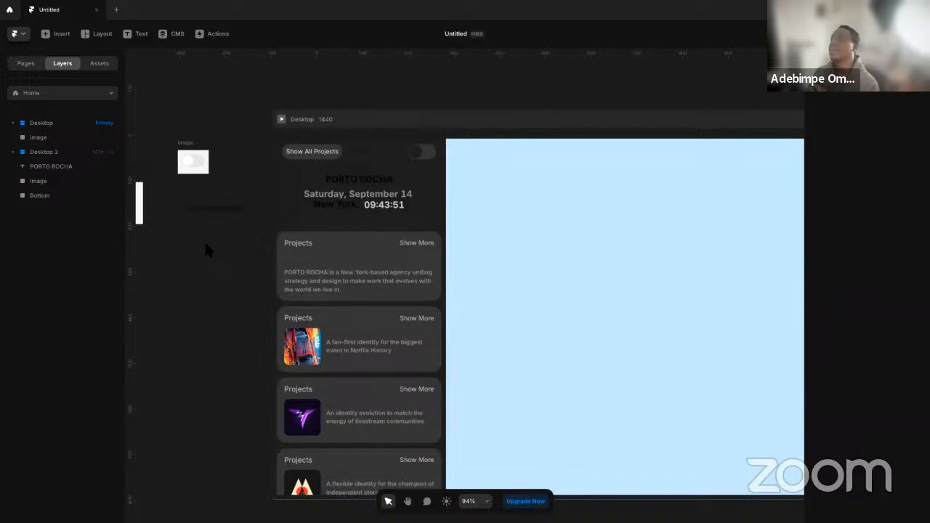
Apply the Text_Primary color style to the PORTO ROCHA title and the New York text in the sidebar header
{"action": "left_click", "coordinate": [365, 183]}
{"action": "left_click", "coordinate": [876, 329]}
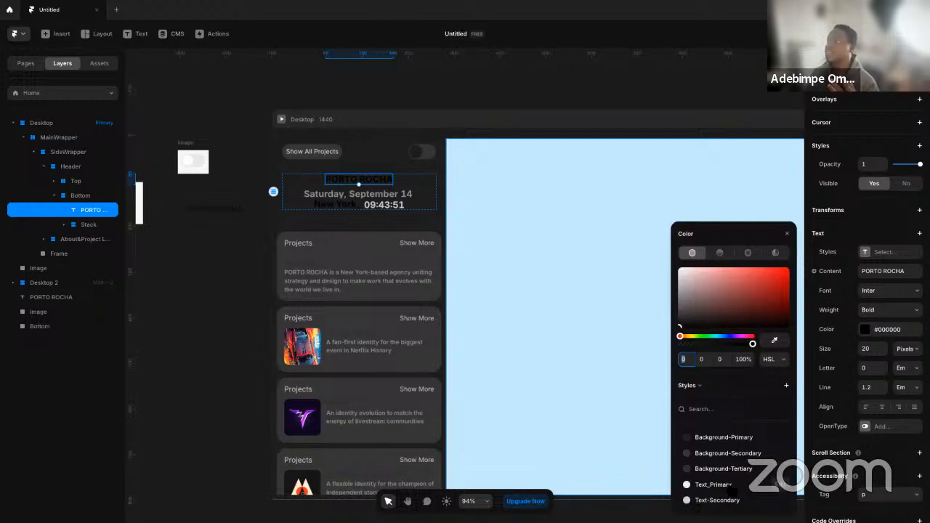
{"action": "left_click", "coordinate": [716, 485]}
{"action": "left_click", "coordinate": [336, 204]}
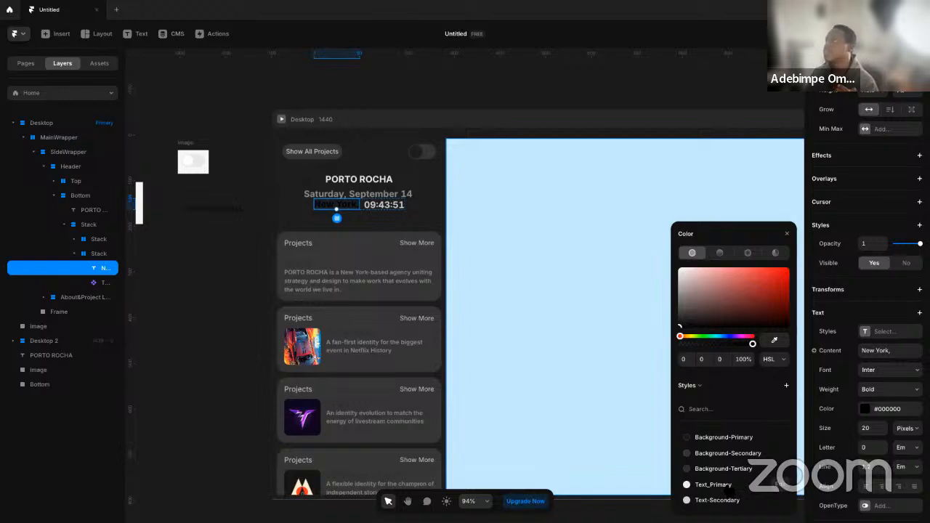
{"action": "left_click", "coordinate": [730, 490]}
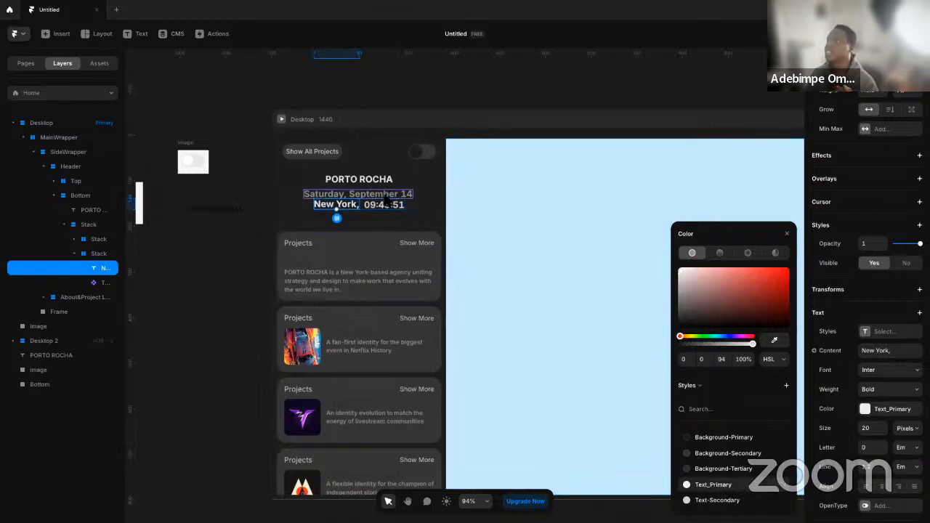
Set the gap of the stack containing the header's date to 16
{"action": "left_click", "coordinate": [383, 200]}
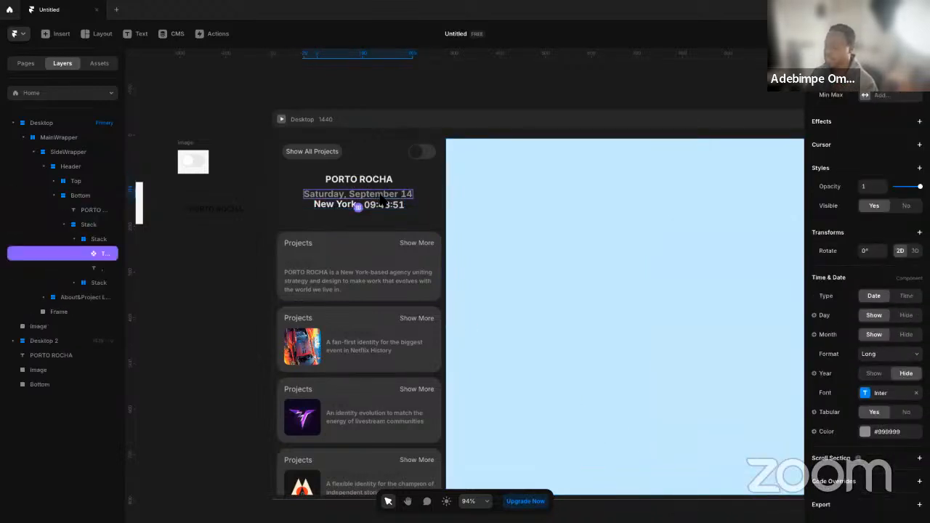
{"action": "left_click", "coordinate": [379, 203]}
{"action": "left_click", "coordinate": [868, 114]}
{"action": "key", "text": "Return"}
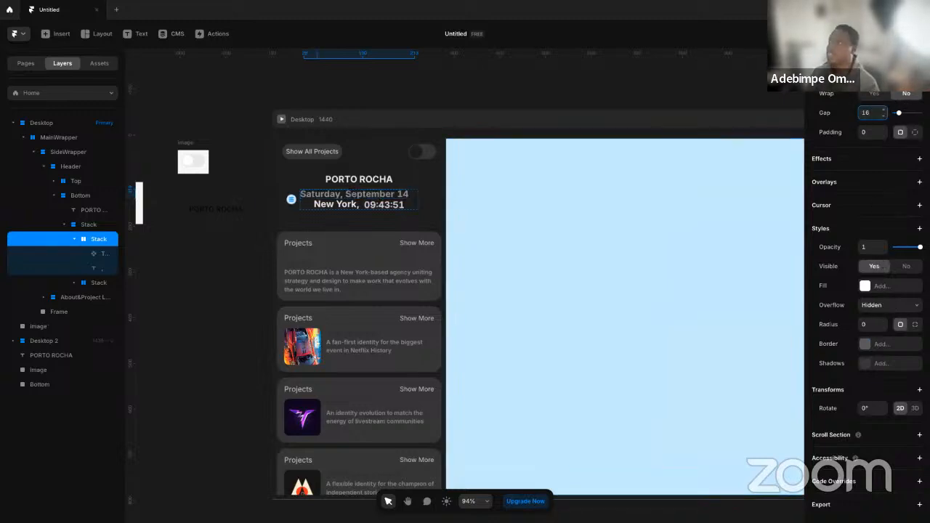
{"action": "key", "text": "BackSpace"}
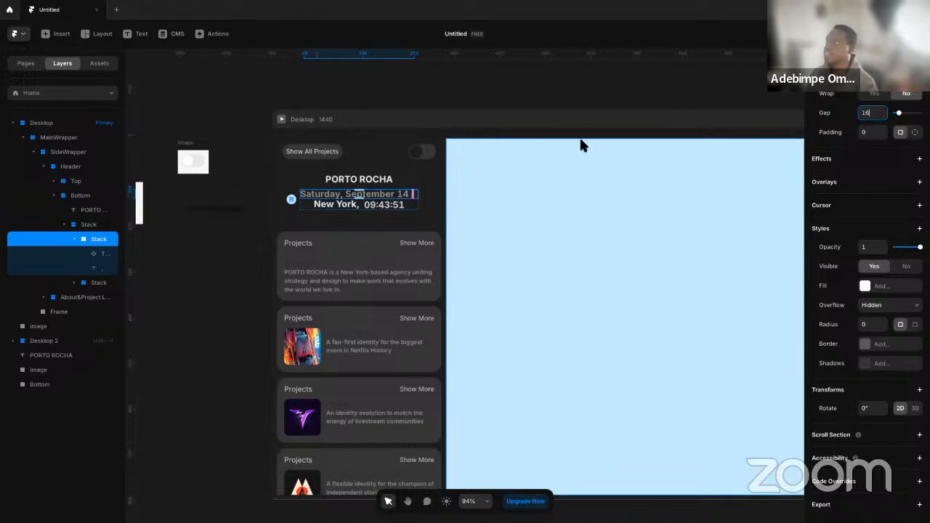
Try a gap of 16 on the stack holding the date and New York time rows, then set it back to 0
{"action": "left_click", "coordinate": [416, 206]}
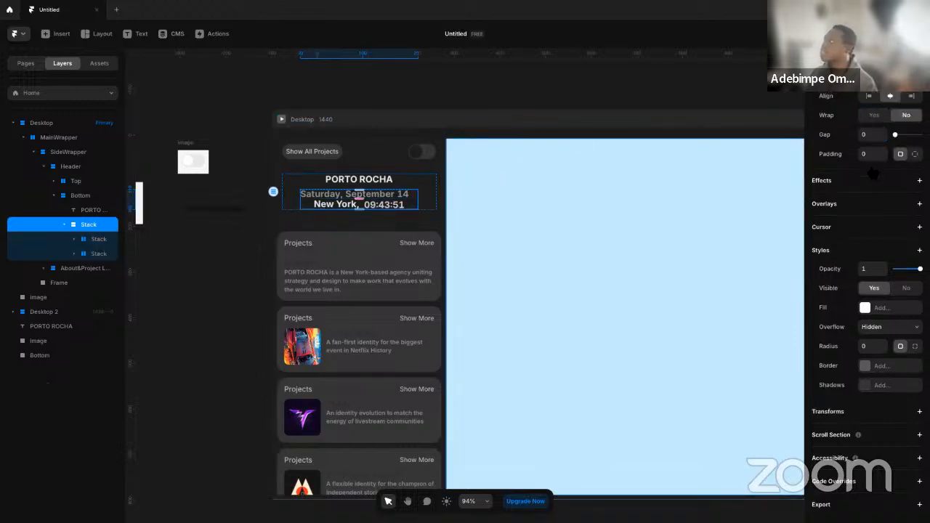
{"action": "left_click", "coordinate": [872, 134]}
{"action": "type", "text": "16"}
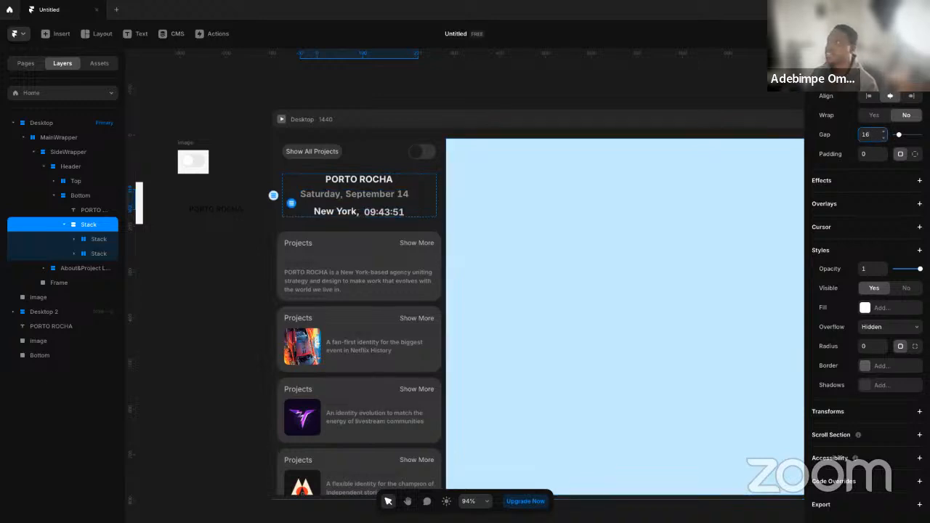
{"action": "key", "text": "BackSpace"}
{"action": "key", "text": "BackSpace"}
{"action": "type", "text": "0"}
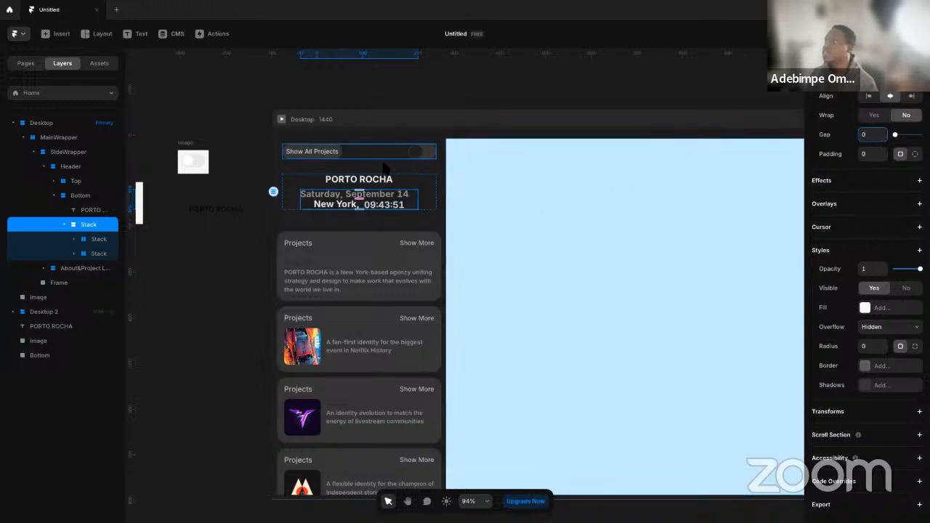
Set the gap between the date row and the New York time row to 4 on their parent stack
{"action": "left_click", "coordinate": [426, 192]}
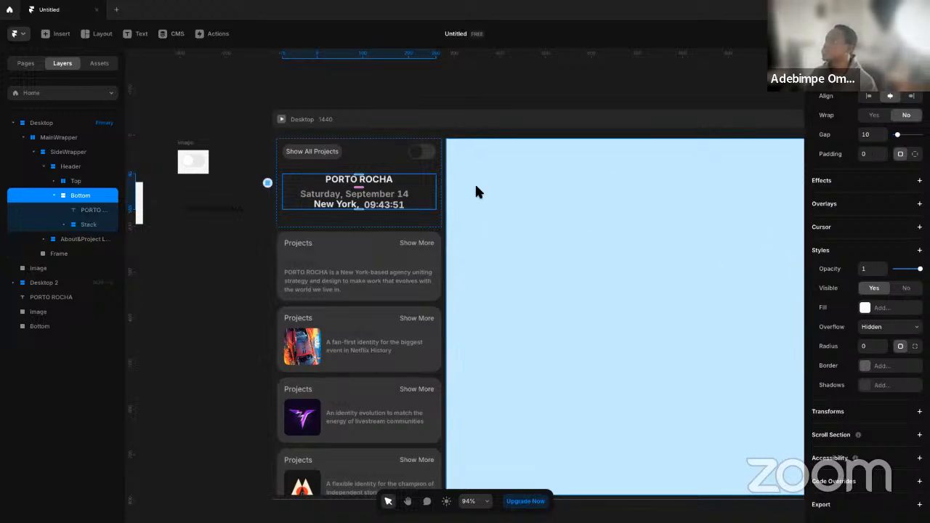
{"action": "left_click", "coordinate": [354, 200]}
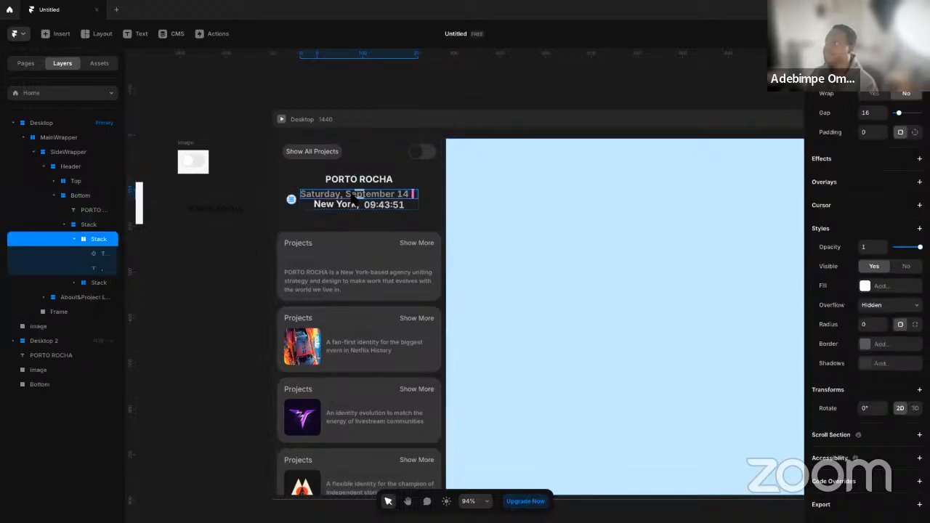
{"action": "left_click", "coordinate": [354, 199]}
{"action": "left_click", "coordinate": [870, 136]}
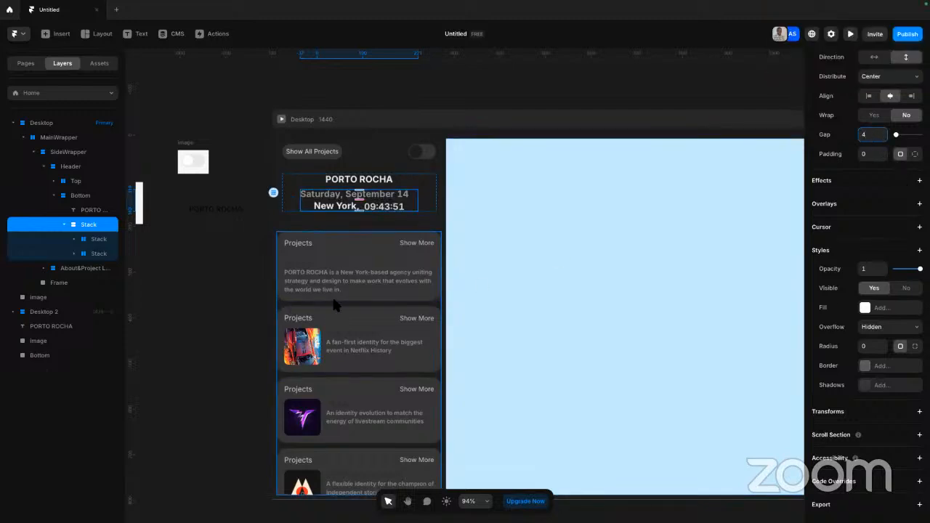
{"action": "left_click", "coordinate": [228, 305]}
Try the Medium font weight on the header's date component, then set its weight to Regular
{"action": "key", "text": "space"}
{"action": "left_click_drag", "start_coordinate": [249, 294], "coordinate": [255, 334]}
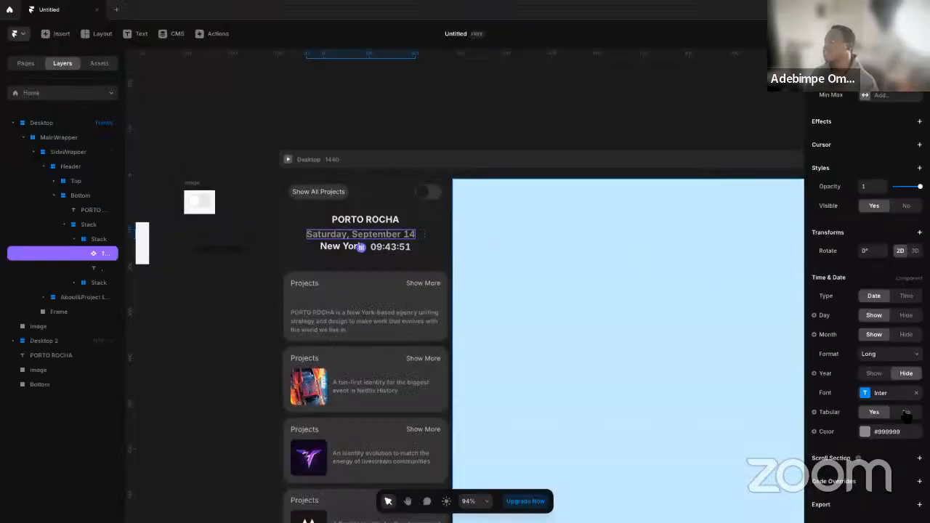
{"action": "left_click", "coordinate": [883, 393]}
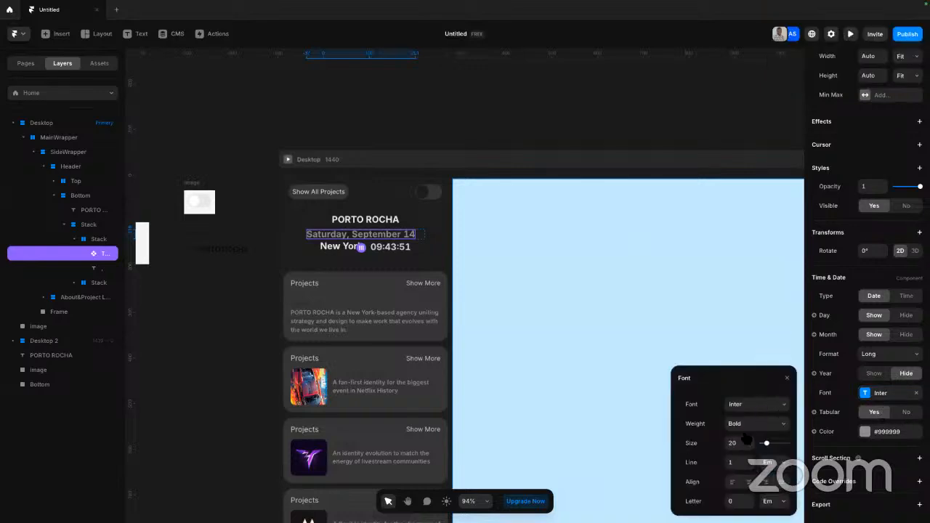
{"action": "left_click", "coordinate": [759, 424]}
{"action": "left_click", "coordinate": [744, 381]}
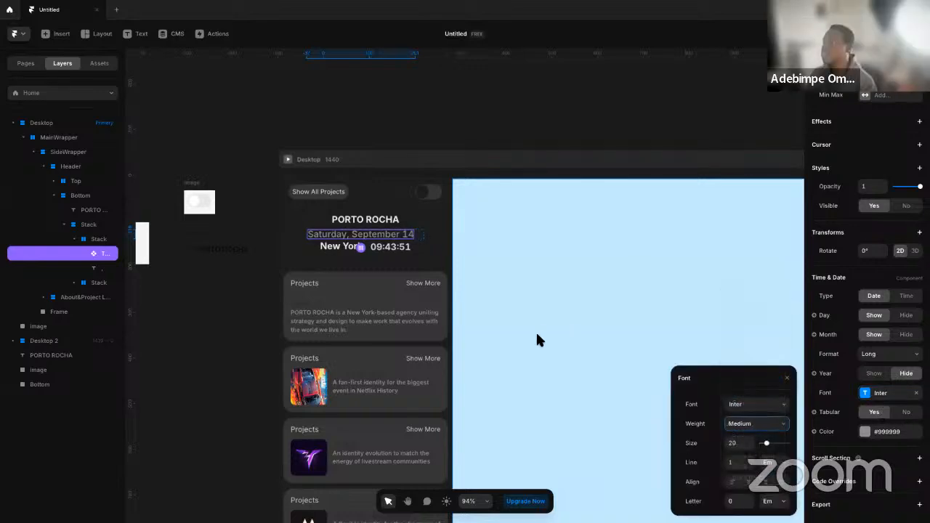
{"action": "left_click", "coordinate": [756, 424]}
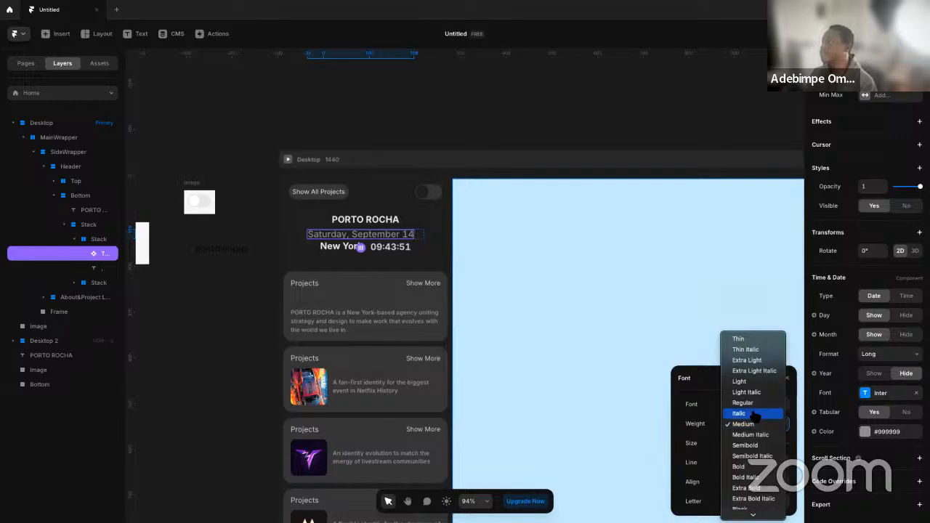
{"action": "left_click", "coordinate": [754, 404]}
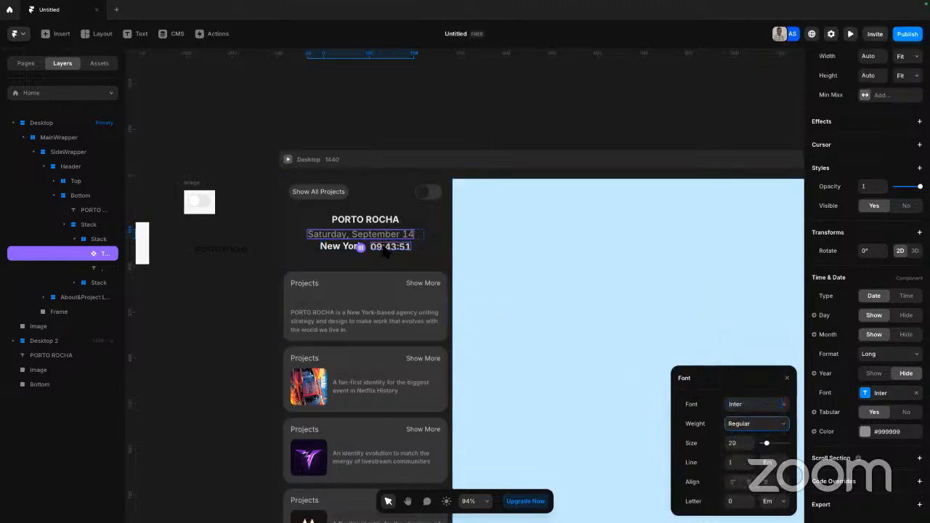
Set the font weight of the New York text in the header to Regular
{"action": "left_click", "coordinate": [356, 248]}
{"action": "left_click", "coordinate": [344, 249], "text": "shift"}
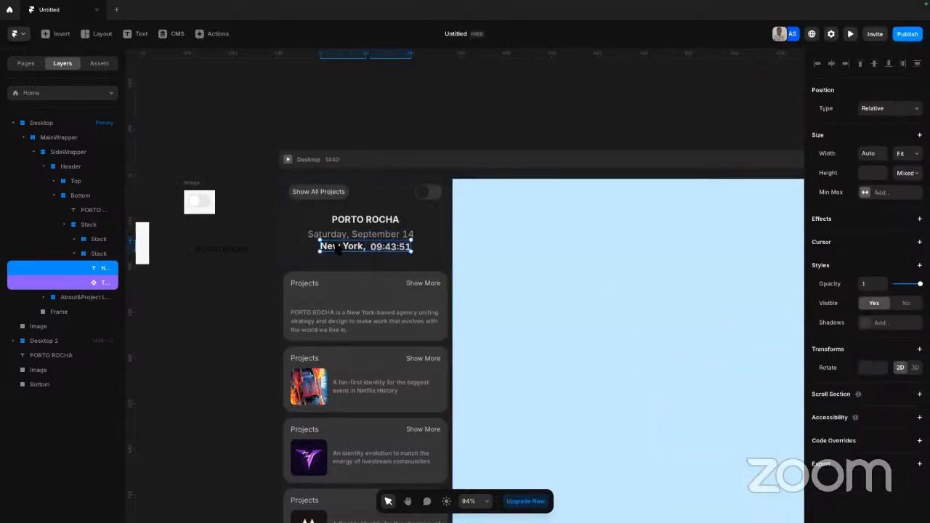
{"action": "left_click", "coordinate": [341, 247]}
{"action": "left_click", "coordinate": [888, 371]}
{"action": "left_click", "coordinate": [888, 373]}
{"action": "left_click", "coordinate": [890, 390]}
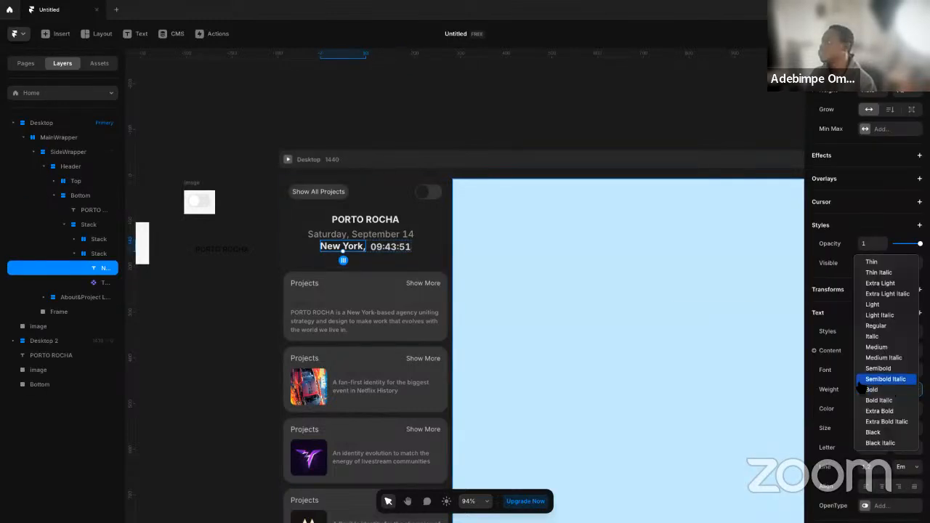
{"action": "left_click", "coordinate": [876, 326]}
Set the font weight of the header's clock component to Regular and deselect it
{"action": "left_click", "coordinate": [400, 252]}
{"action": "left_click", "coordinate": [400, 249], "text": "super"}
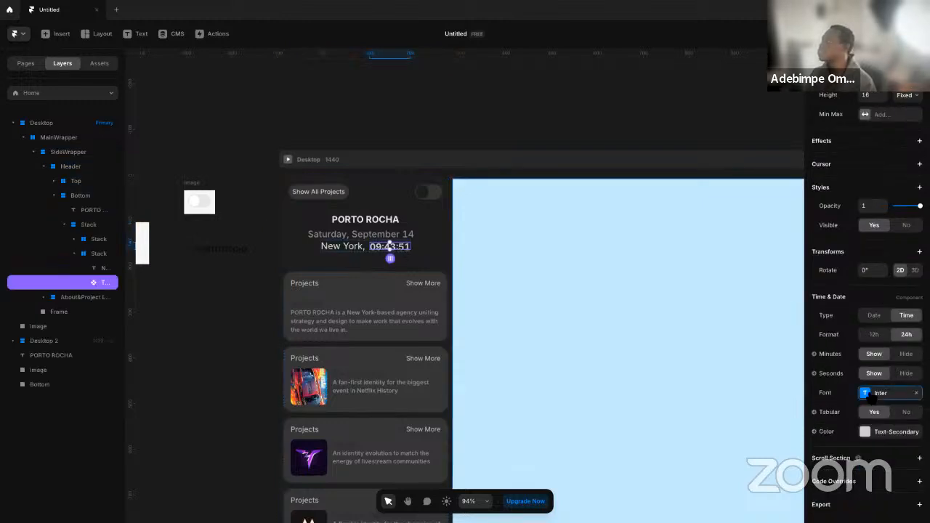
{"action": "left_click", "coordinate": [872, 398]}
{"action": "left_click", "coordinate": [747, 427]}
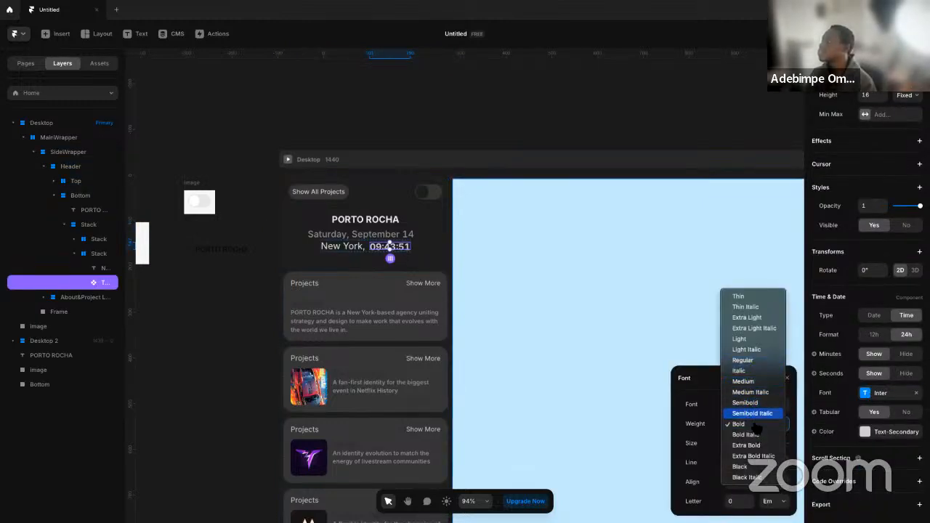
{"action": "left_click", "coordinate": [743, 360]}
{"action": "left_click", "coordinate": [215, 324]}
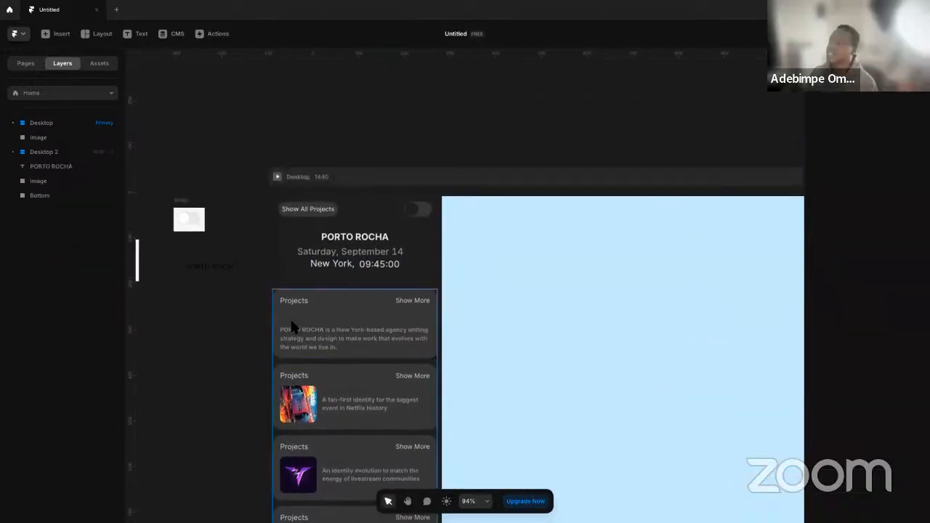
In the card component, set the color of the title's Heading 4 text style to the Text-Secondary color style
{"action": "scroll", "coordinate": [296, 335], "scroll_direction": "up", "scroll_amount": 5}
{"action": "double_click", "coordinate": [308, 335]}
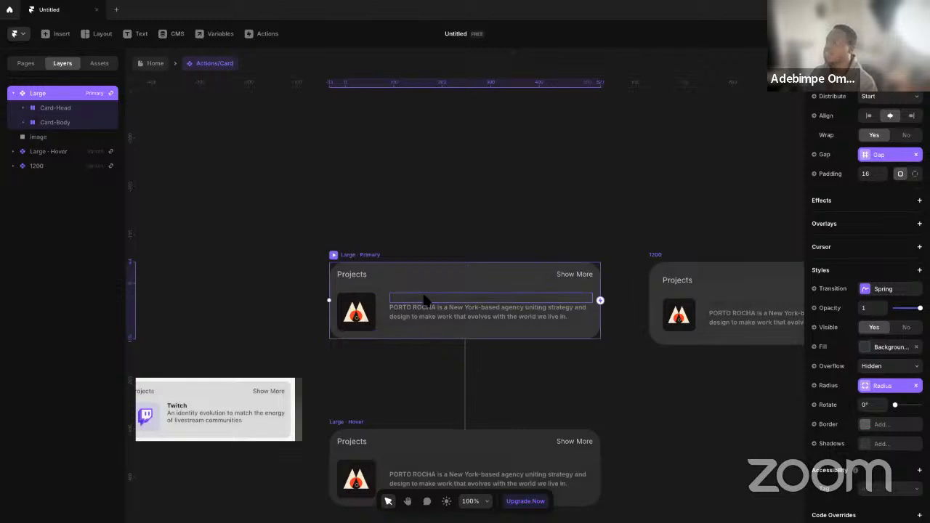
{"action": "left_click", "coordinate": [428, 303]}
{"action": "scroll", "coordinate": [857, 437], "scroll_direction": "down", "scroll_amount": 2}
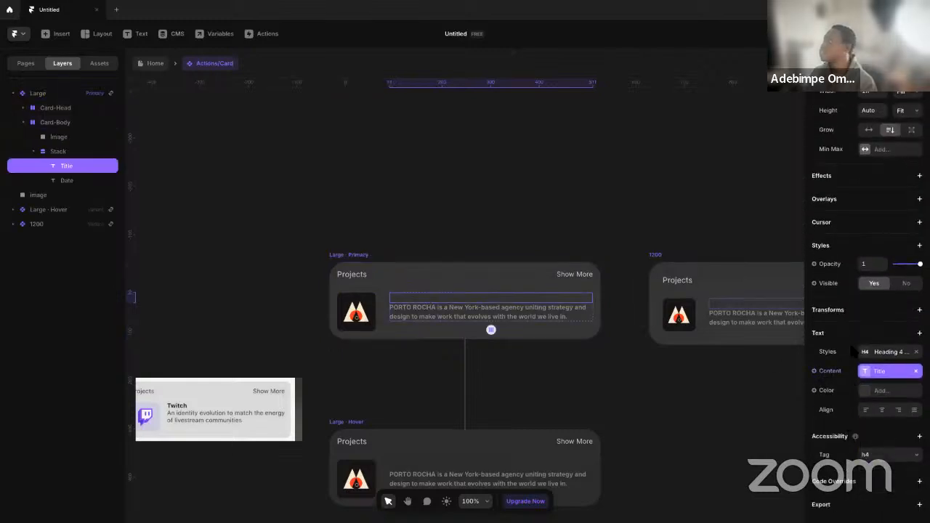
{"action": "left_click", "coordinate": [869, 353]}
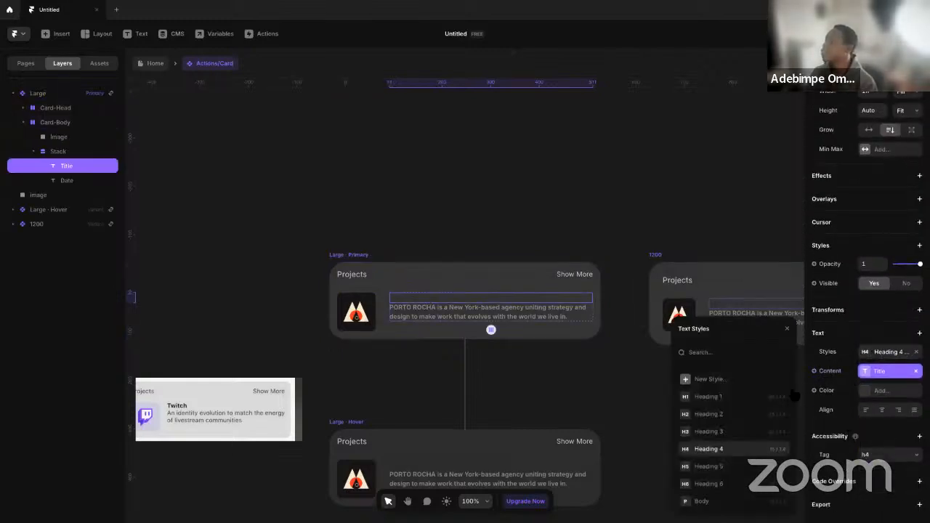
{"action": "left_click", "coordinate": [780, 457]}
{"action": "left_click", "coordinate": [744, 246]}
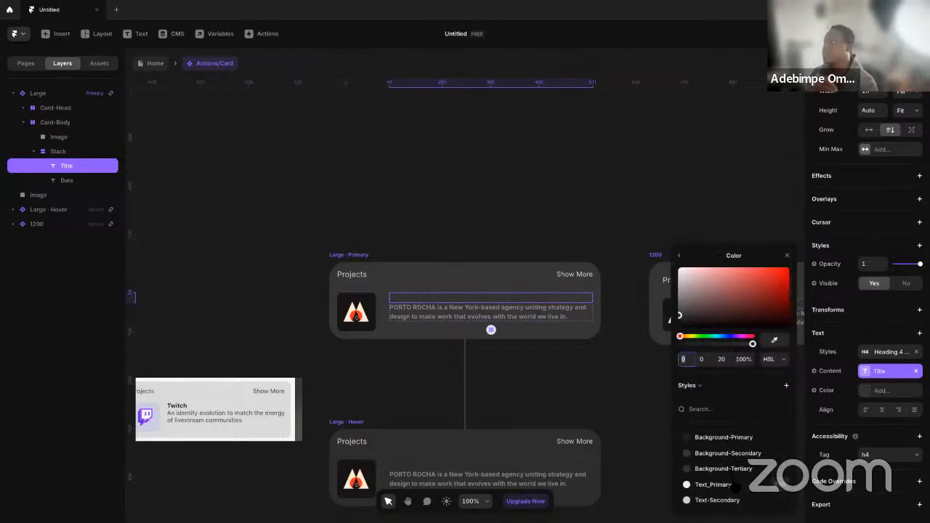
{"action": "left_click", "coordinate": [717, 500]}
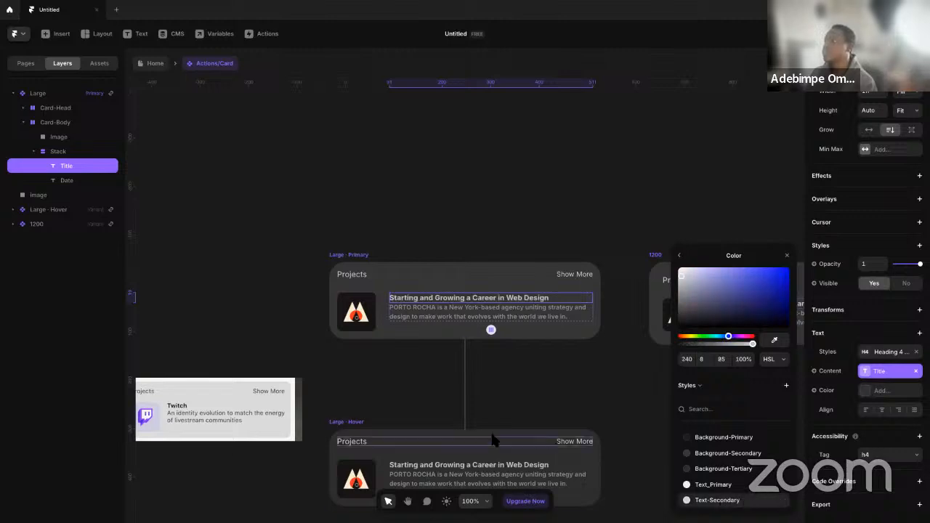
{"action": "left_click", "coordinate": [529, 378]}
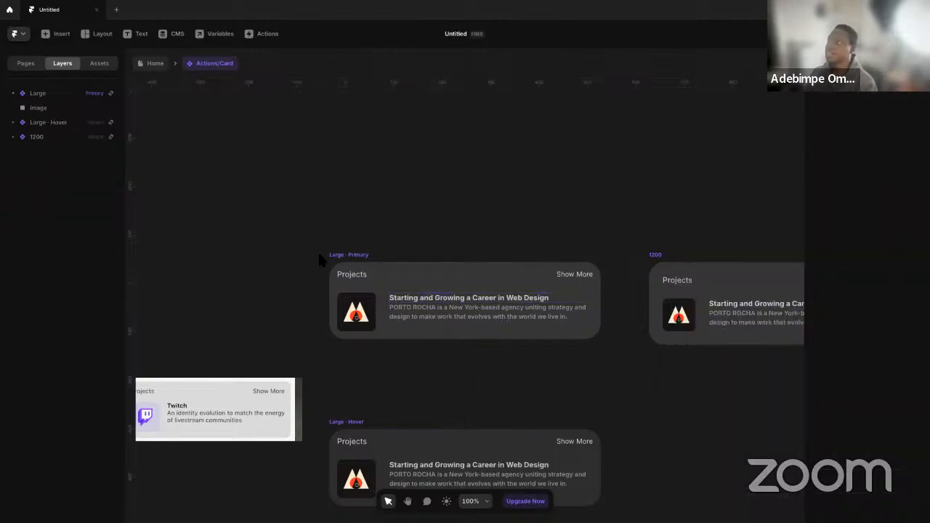
Return to the Home page and preview the Desktop frame to check the header and the sidebar cards
{"action": "left_click", "coordinate": [152, 64]}
{"action": "left_click", "coordinate": [212, 246]}
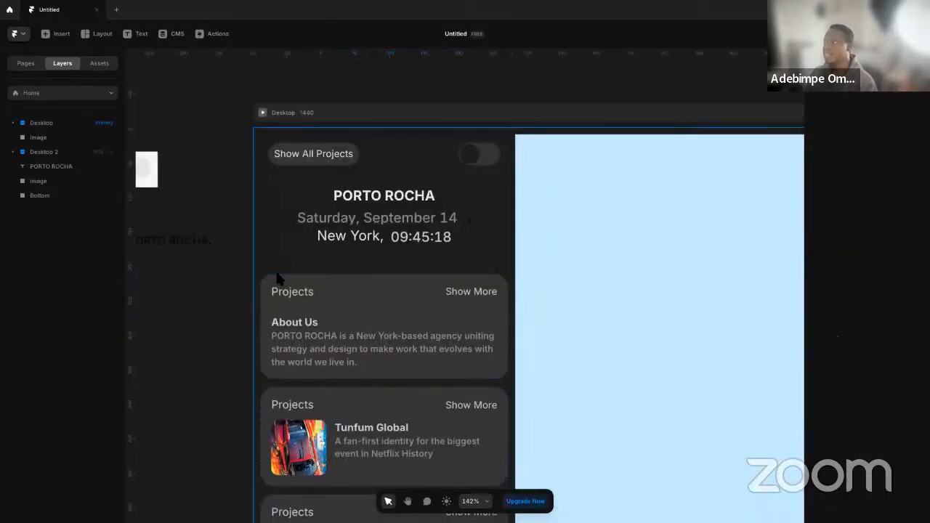
{"action": "scroll", "coordinate": [266, 276], "scroll_direction": "down", "scroll_amount": 5}
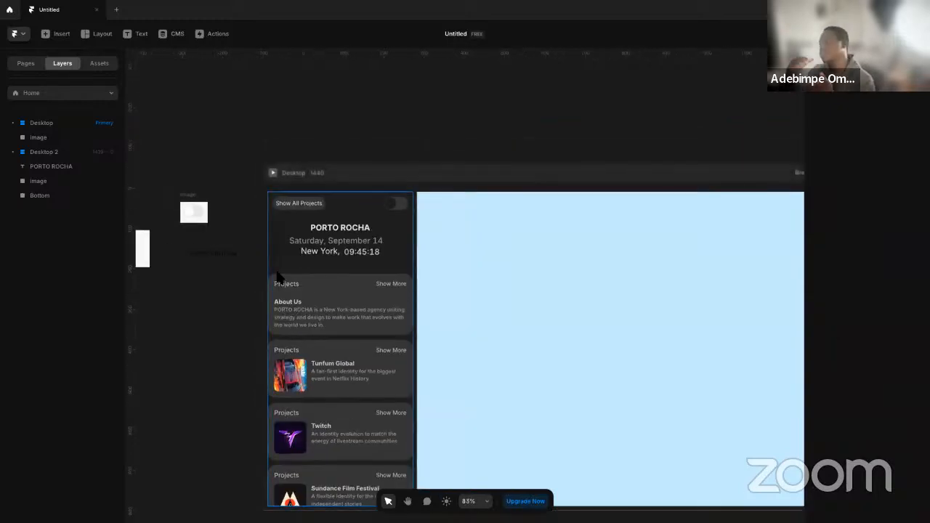
{"action": "key", "text": "space"}
{"action": "left_click_drag", "start_coordinate": [269, 376], "coordinate": [285, 357]}
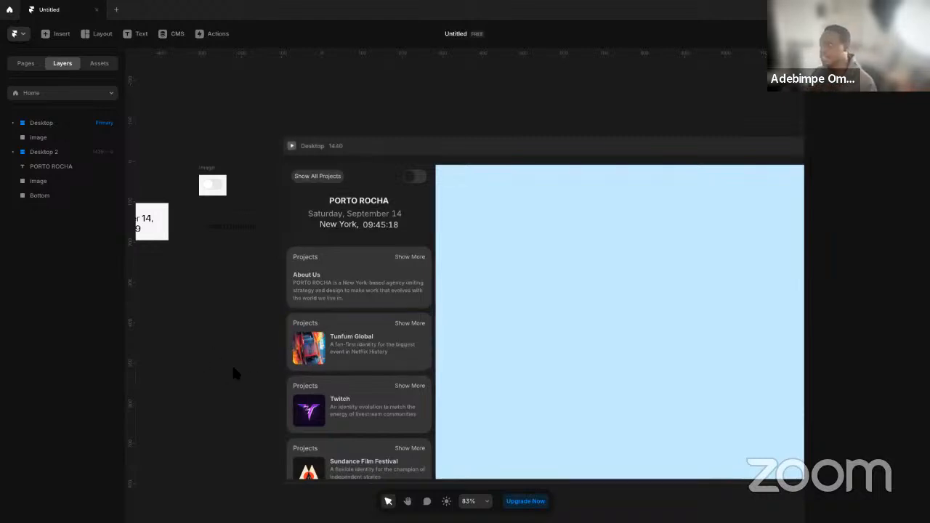
{"action": "left_click", "coordinate": [498, 336]}
{"action": "left_click", "coordinate": [295, 300]}
{"action": "left_click", "coordinate": [261, 229]}
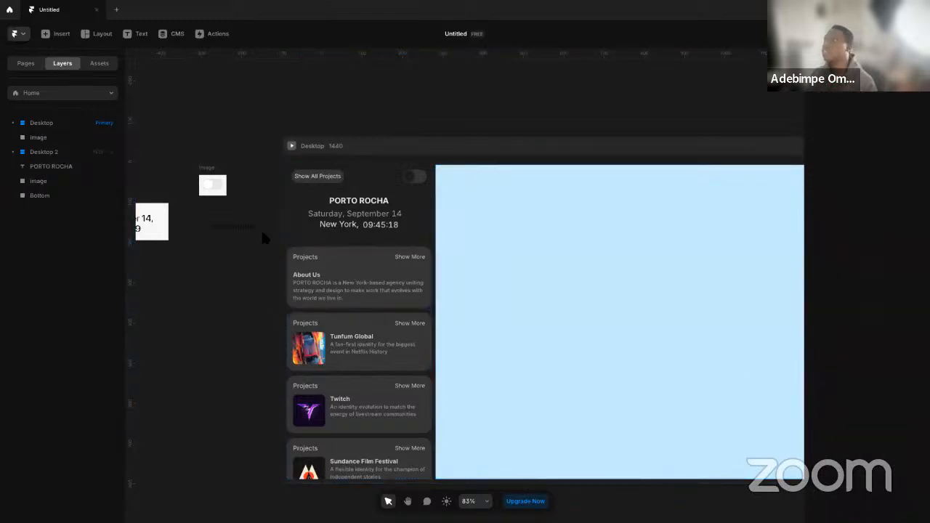
{"action": "left_click", "coordinate": [292, 146]}
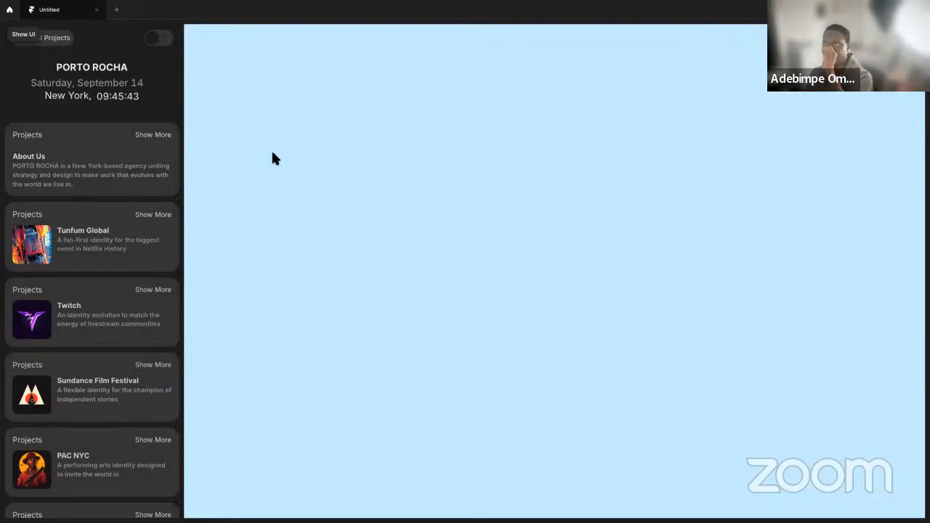
{"action": "triple_click", "coordinate": [150, 107]}
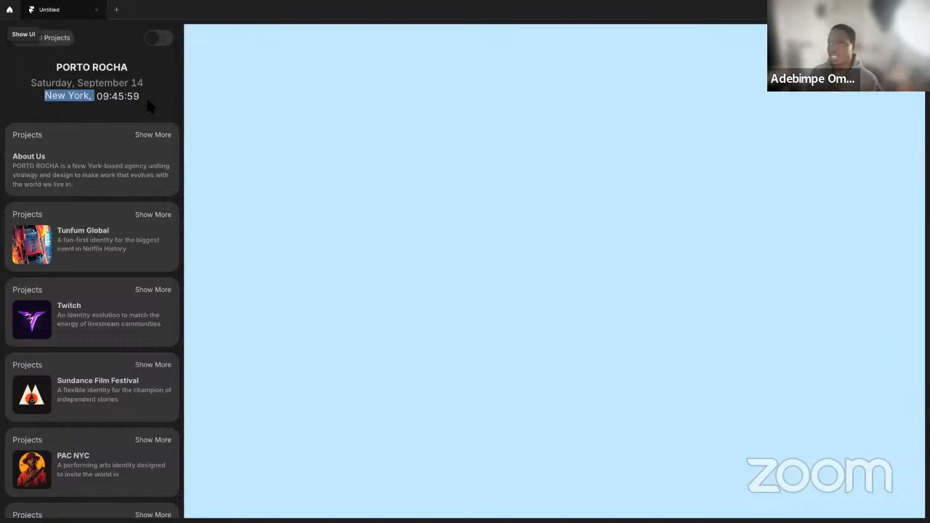
{"action": "left_click", "coordinate": [175, 97]}
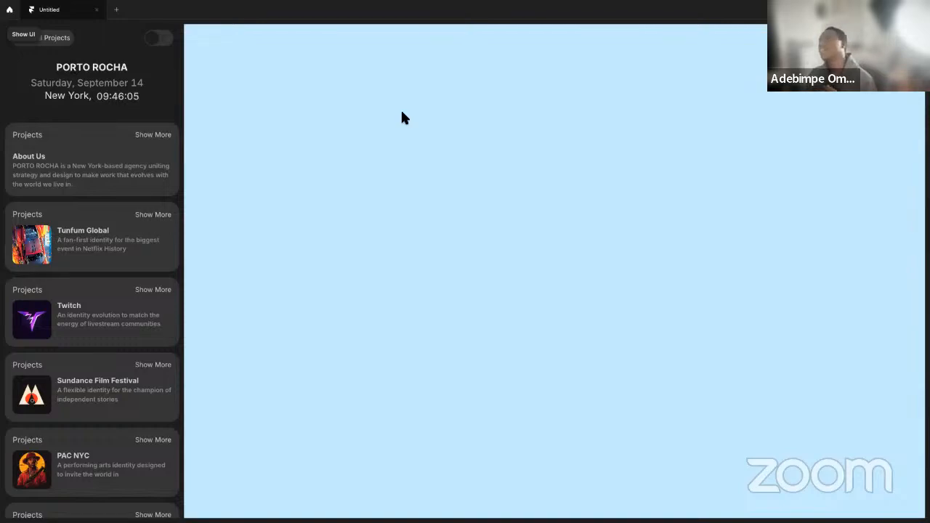
Leave the preview for the Templates workspace's project overview and open the FramerPortfolio_v001 project
{"action": "left_click", "coordinate": [9, 9]}
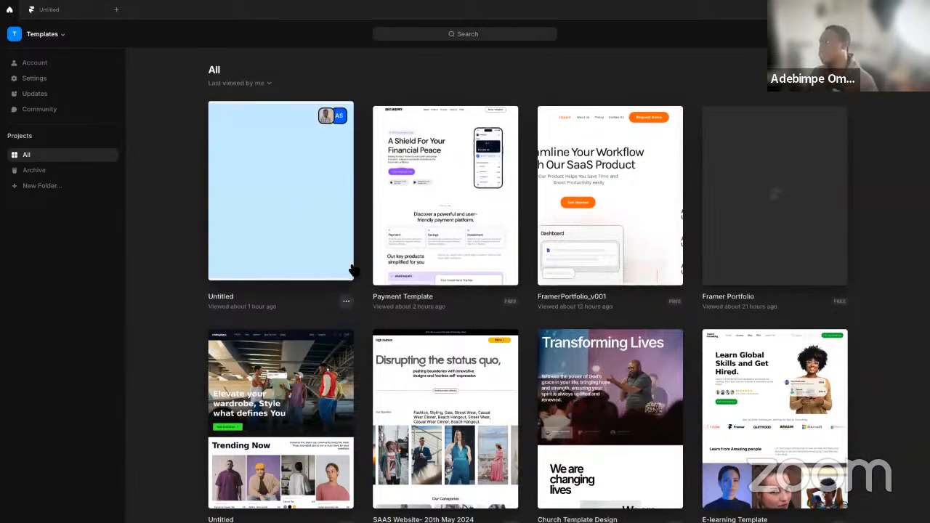
{"action": "left_click", "coordinate": [51, 35]}
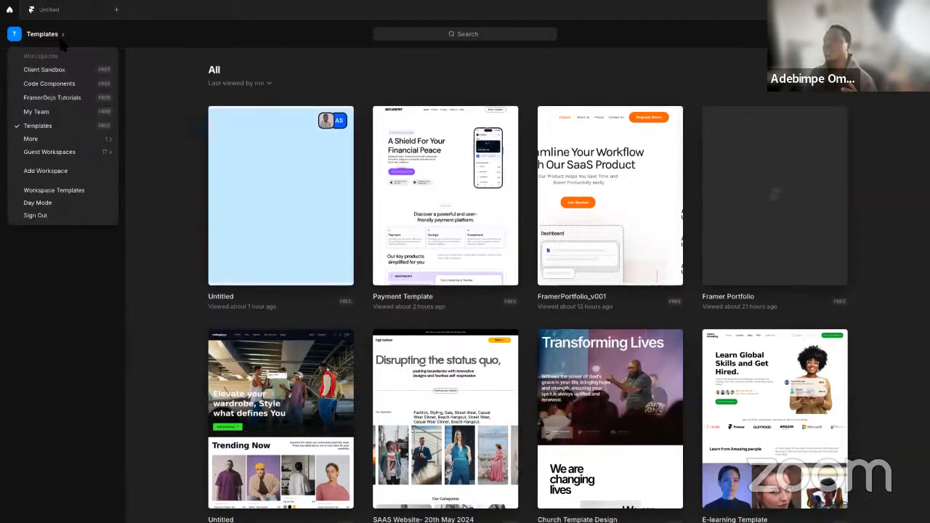
{"action": "left_click", "coordinate": [191, 140]}
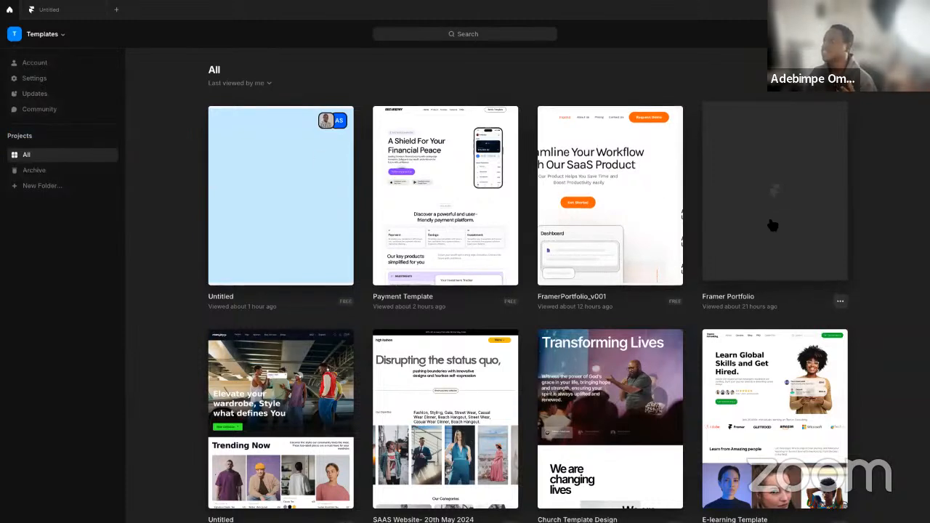
{"action": "scroll", "coordinate": [690, 197], "scroll_direction": "down", "scroll_amount": 2}
{"action": "left_click", "coordinate": [590, 163]}
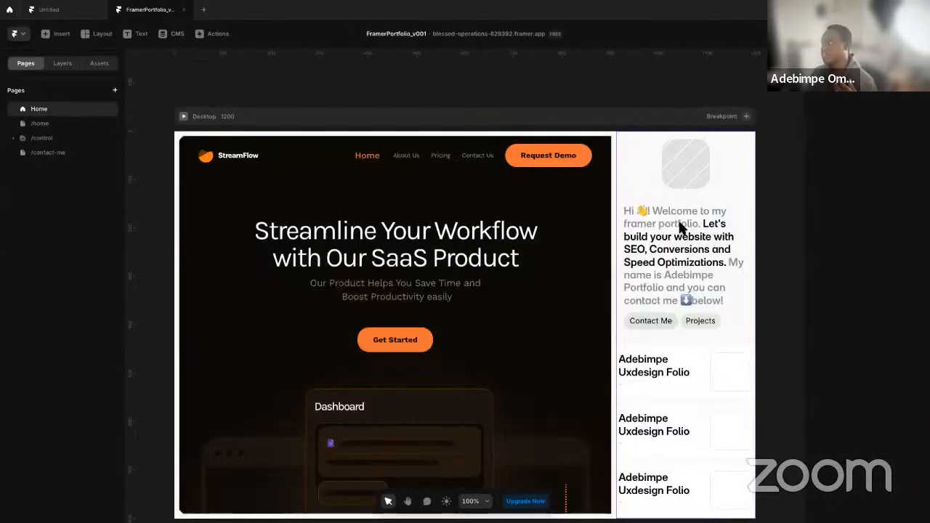
Open the Control detail page under /control, preview it and switch between its three project cards
{"action": "left_click", "coordinate": [655, 244]}
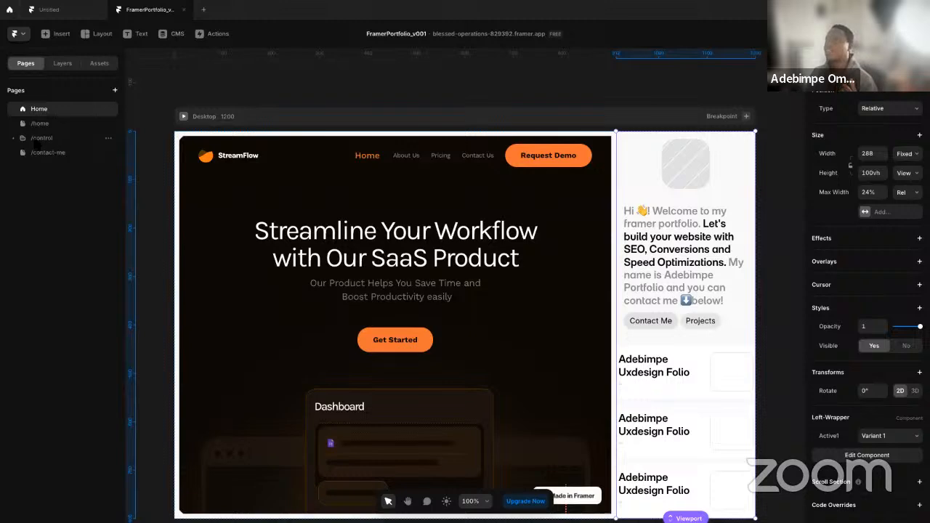
{"action": "left_click", "coordinate": [52, 152]}
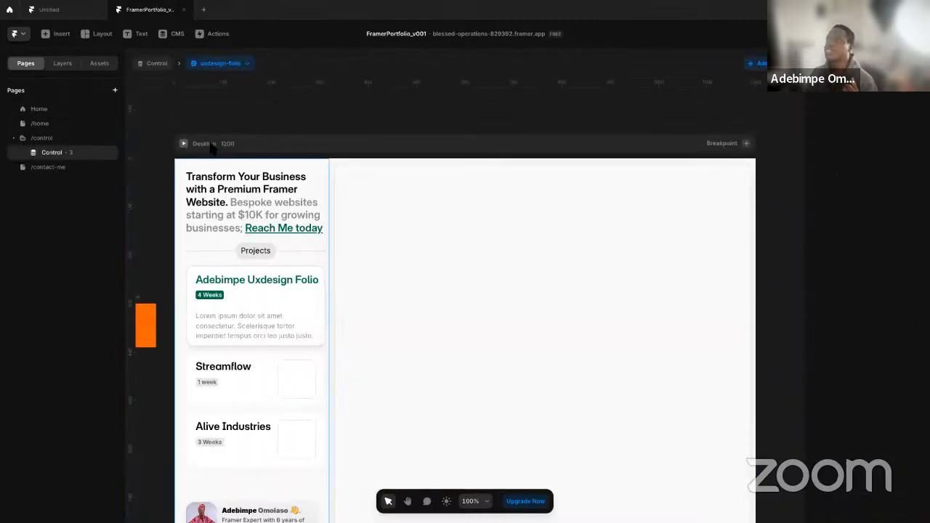
{"action": "left_click", "coordinate": [185, 144]}
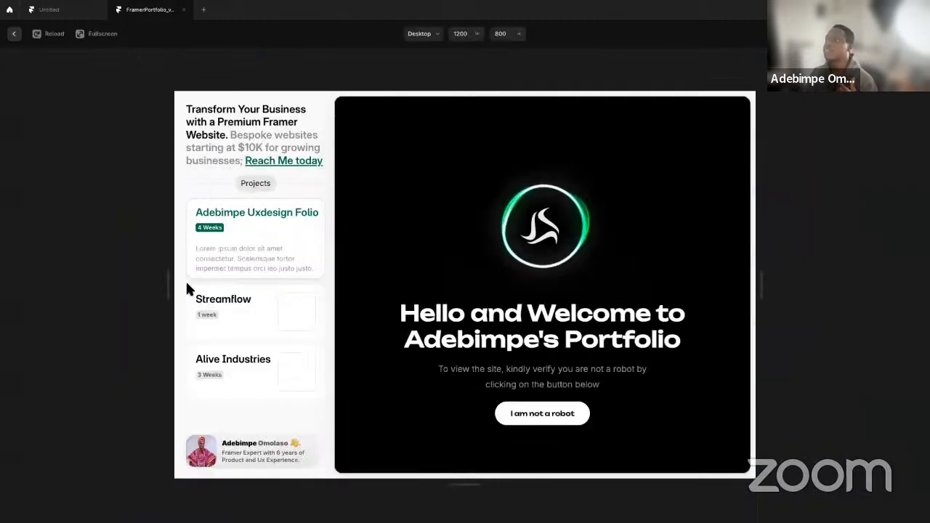
{"action": "left_click", "coordinate": [236, 316]}
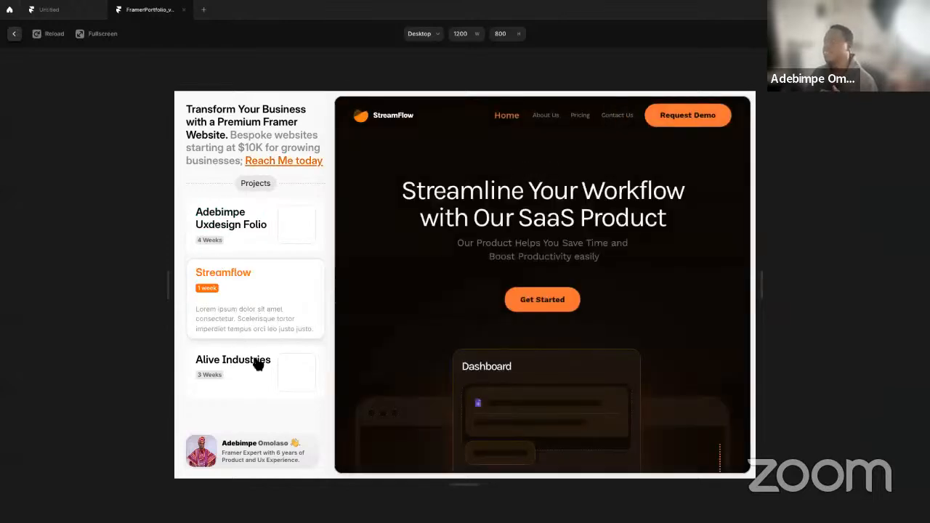
{"action": "left_click", "coordinate": [258, 363]}
{"action": "left_click", "coordinate": [279, 293]}
{"action": "left_click", "coordinate": [237, 236]}
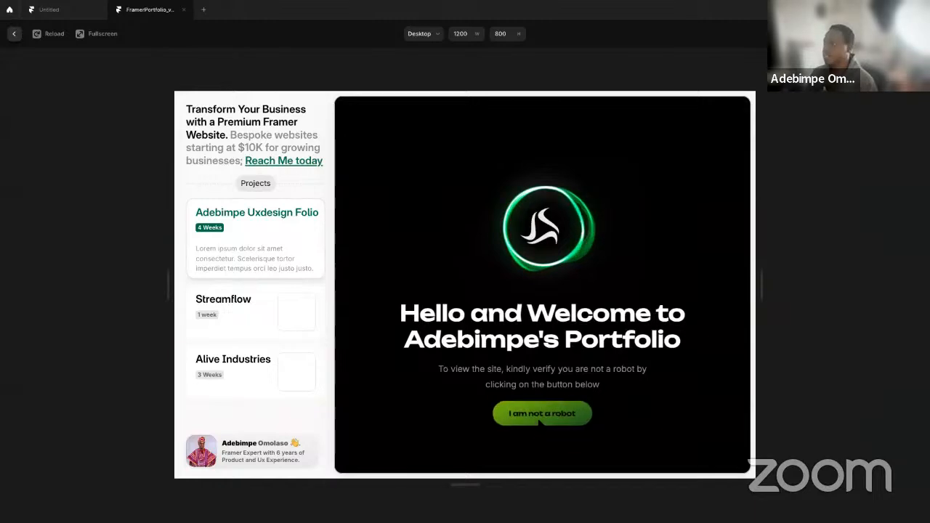
Pass the "I am not a robot" screen in the preview, look through the embedded portfolio site and close the preview
{"action": "left_click", "coordinate": [541, 419]}
{"action": "scroll", "coordinate": [530, 363], "scroll_direction": "down", "scroll_amount": 10}
{"action": "scroll", "coordinate": [521, 335], "scroll_direction": "down", "scroll_amount": 15}
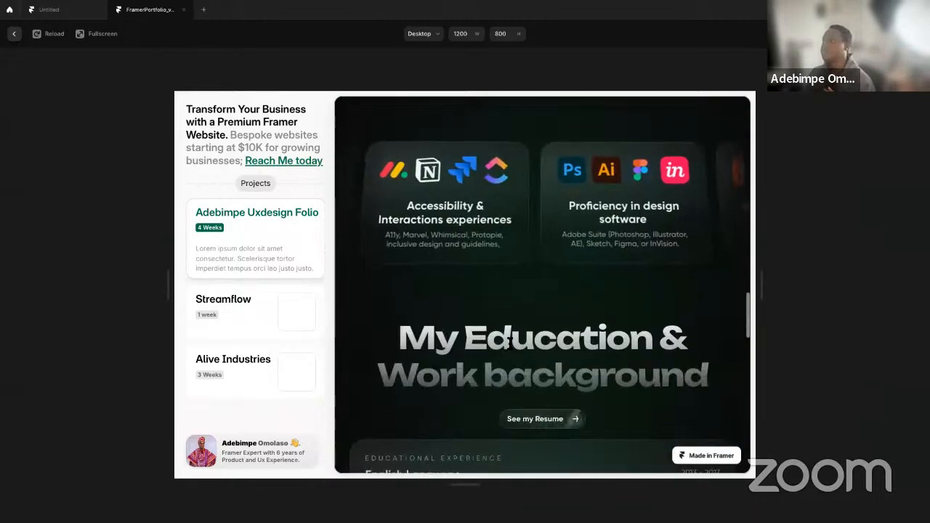
{"action": "scroll", "coordinate": [509, 340], "scroll_direction": "down", "scroll_amount": 5}
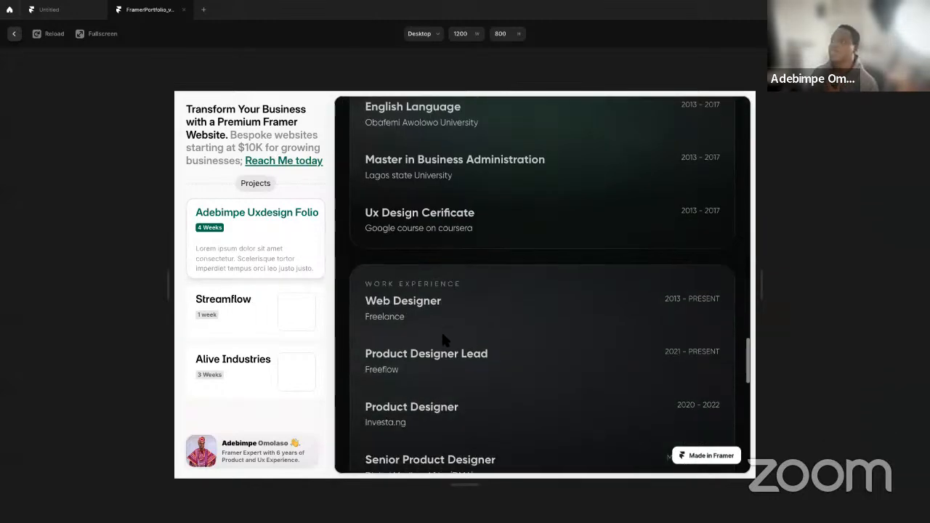
{"action": "scroll", "coordinate": [446, 339], "scroll_direction": "down", "scroll_amount": 5}
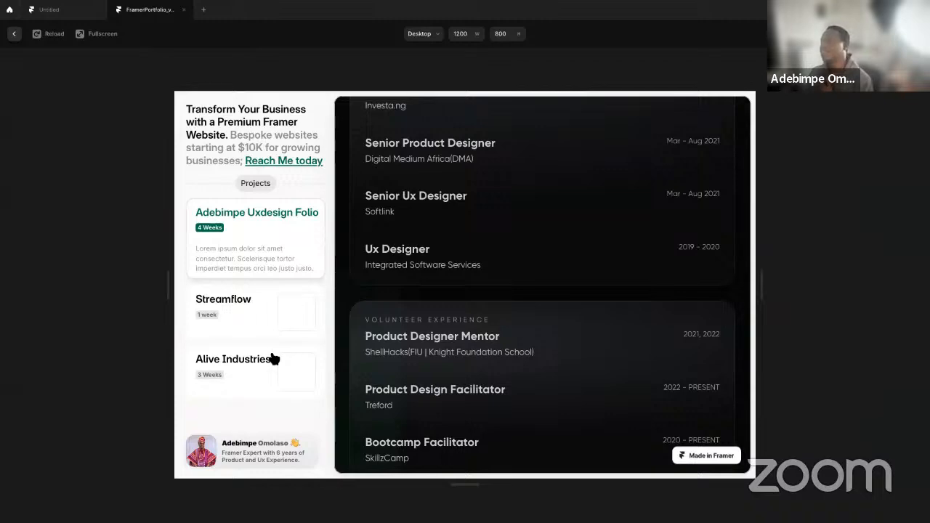
{"action": "key", "text": "Escape"}
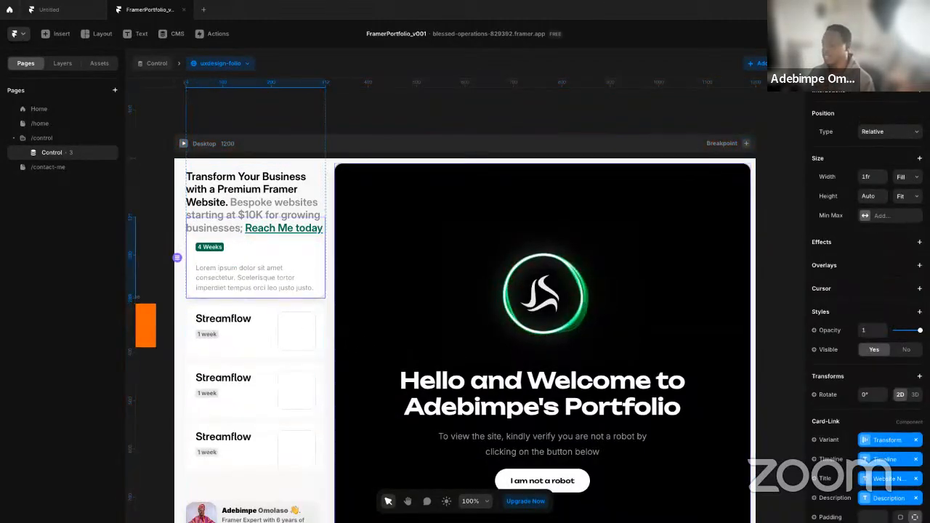
Select the parent stack around the project cards in the sidebar and set its distribution to Start
{"action": "key", "text": "Escape"}
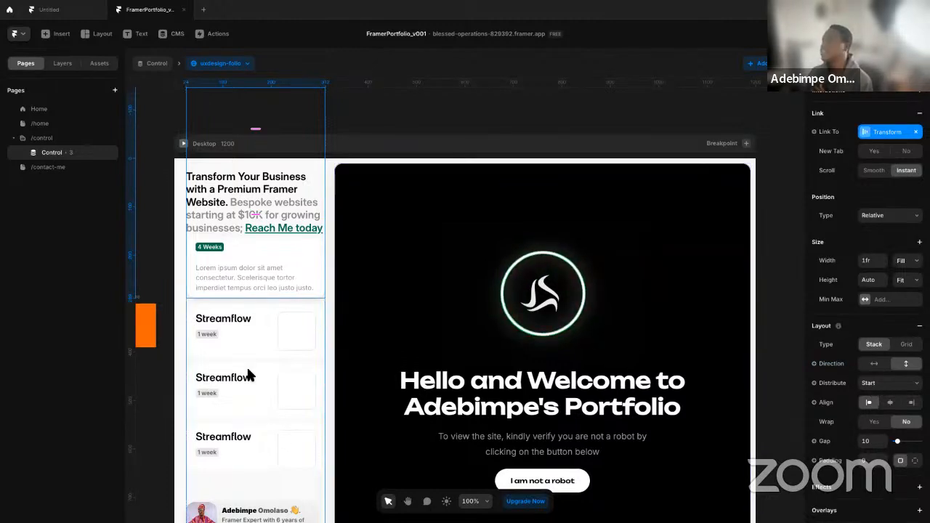
{"action": "key", "text": "Escape"}
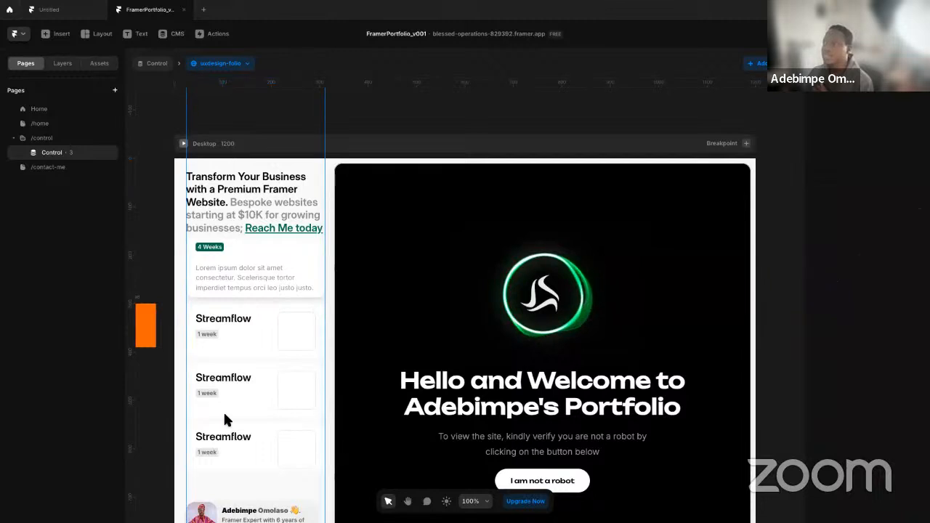
{"action": "key", "text": "Escape"}
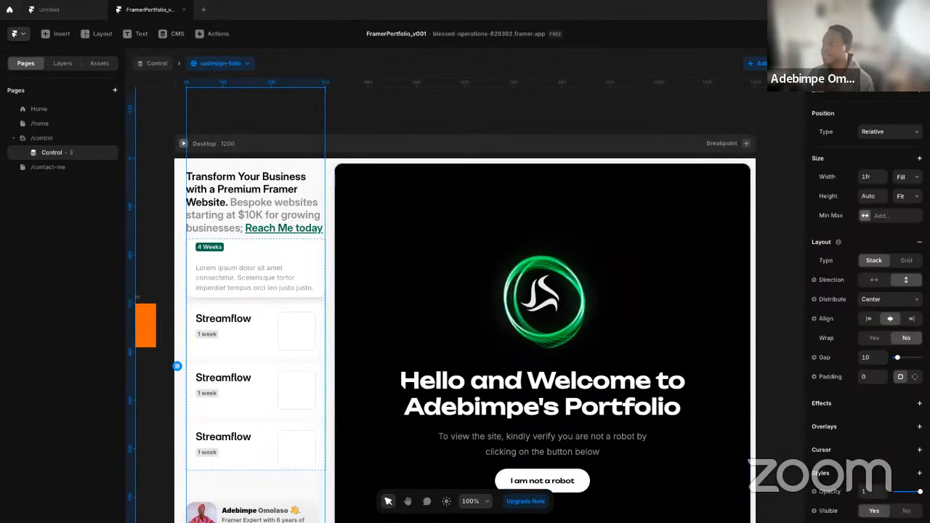
{"action": "left_click", "coordinate": [916, 305]}
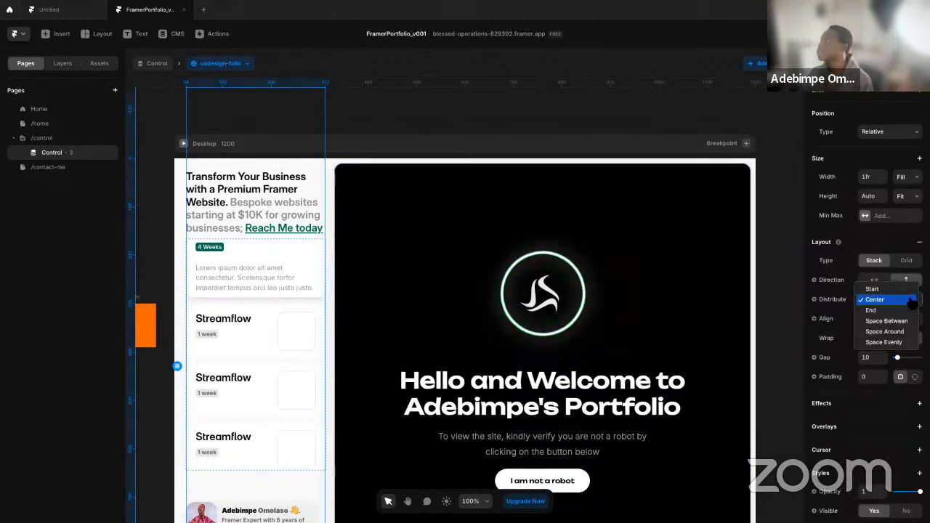
{"action": "left_click", "coordinate": [871, 288]}
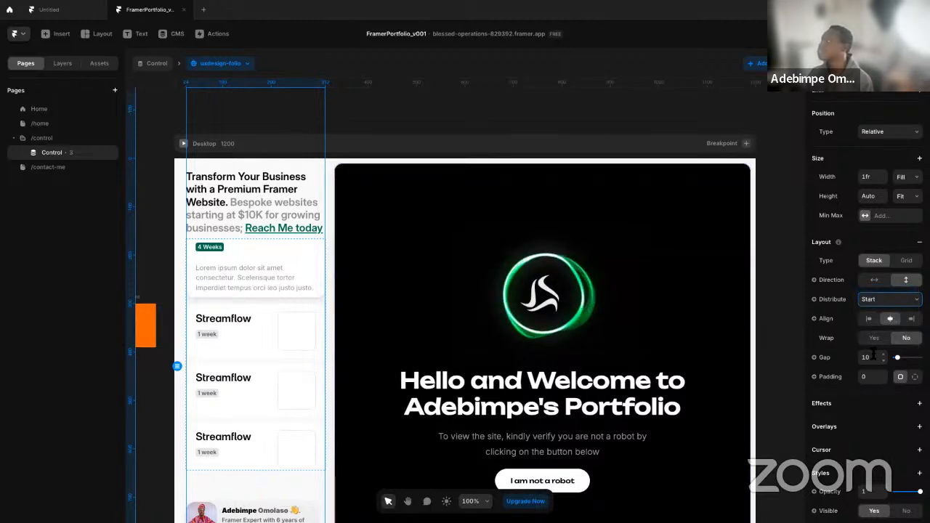
Set the distribution of the Projects stack to Start, then check the sidebar in a preview and close it
{"action": "left_click", "coordinate": [63, 64]}
{"action": "left_click", "coordinate": [82, 211]}
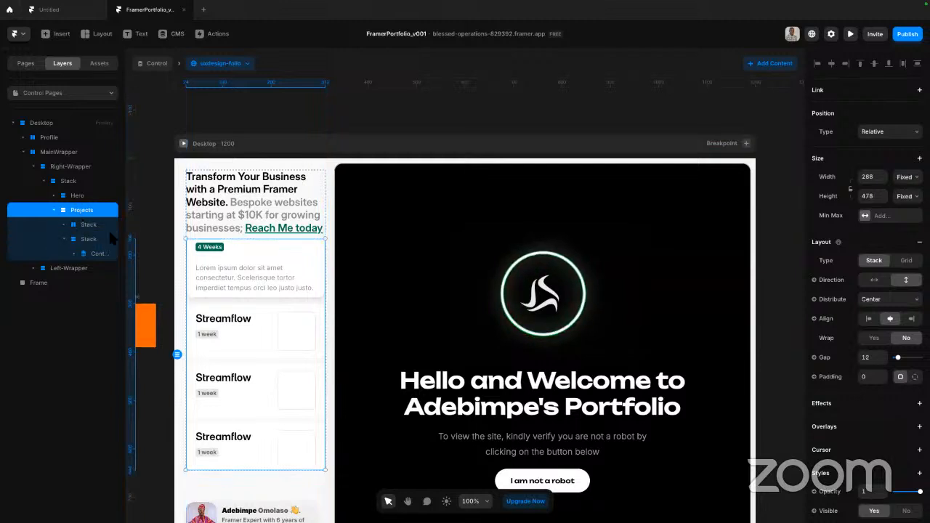
{"action": "left_click", "coordinate": [887, 301]}
{"action": "left_click", "coordinate": [876, 286]}
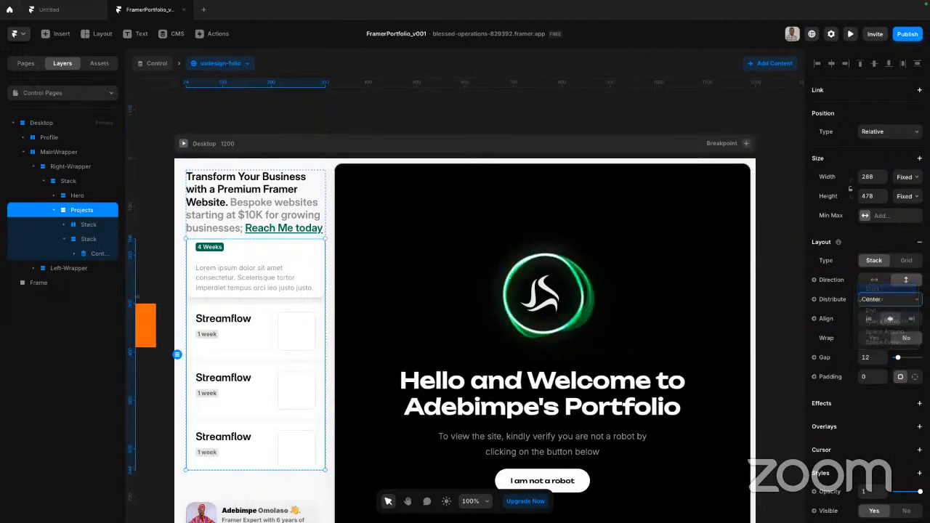
{"action": "left_click", "coordinate": [183, 144]}
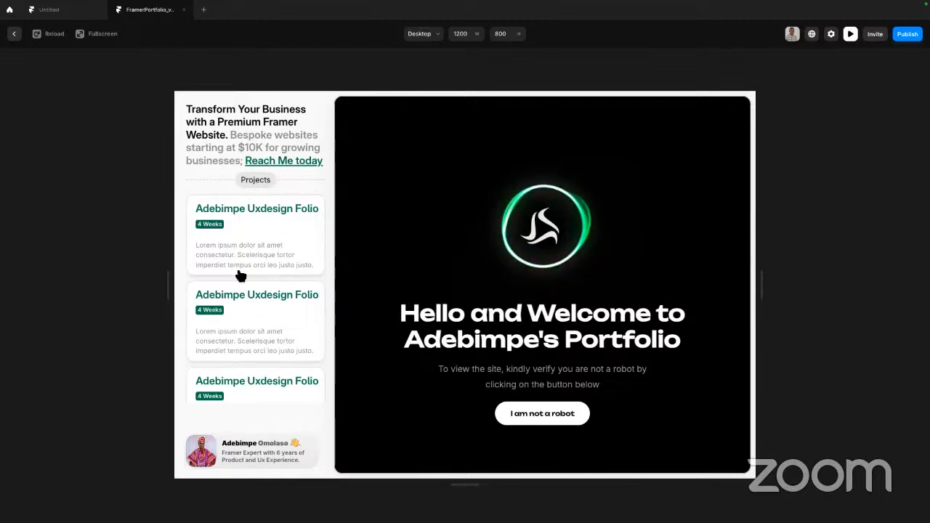
{"action": "key", "text": "Escape"}
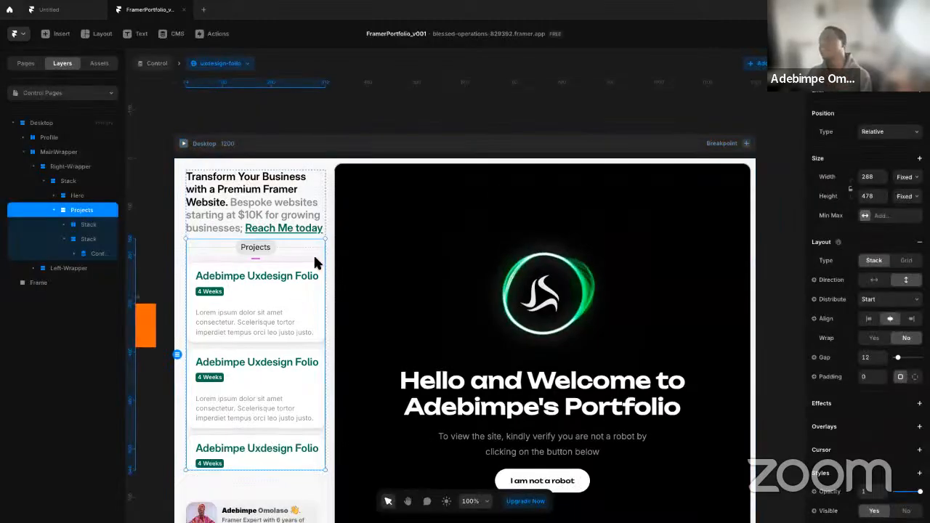
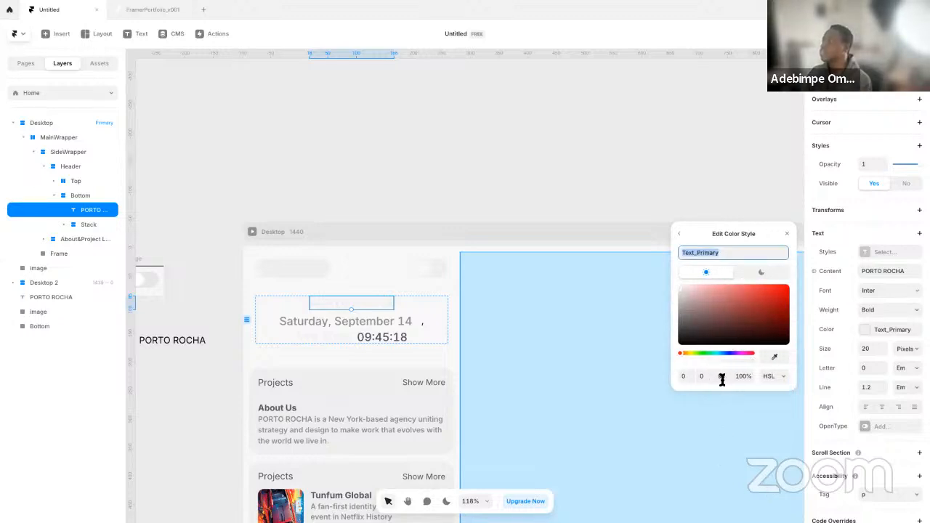
Set the light-theme lightness of the Text_Primary color style to 32 and close the color style editor
{"action": "left_click", "coordinate": [724, 377]}
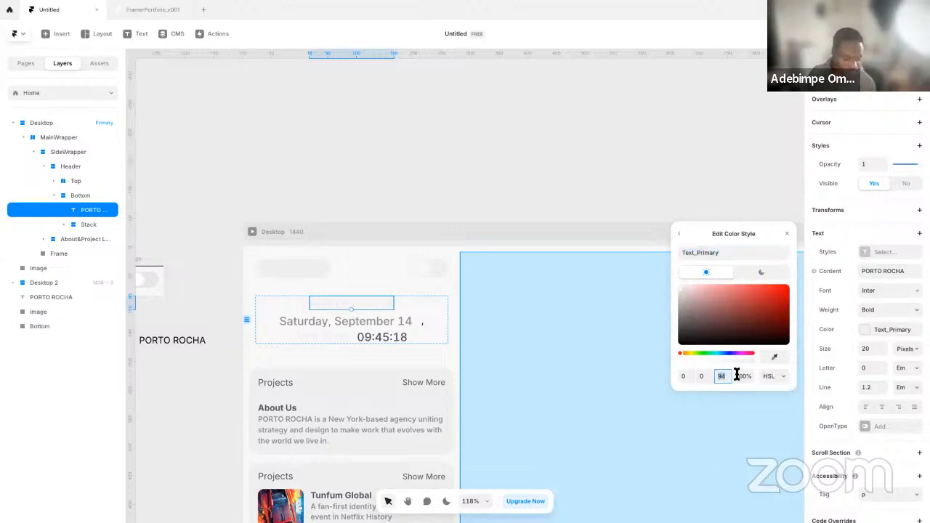
{"action": "left_click", "coordinate": [760, 274]}
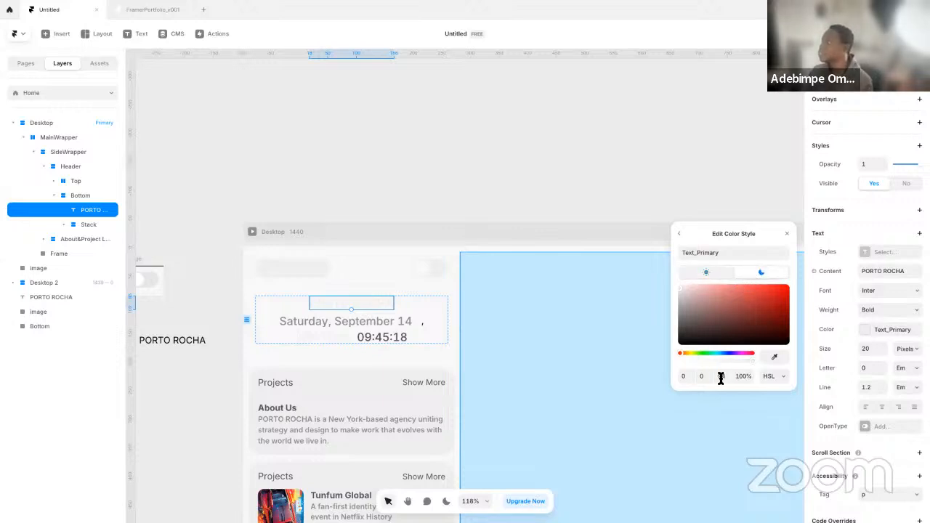
{"action": "left_click", "coordinate": [705, 275]}
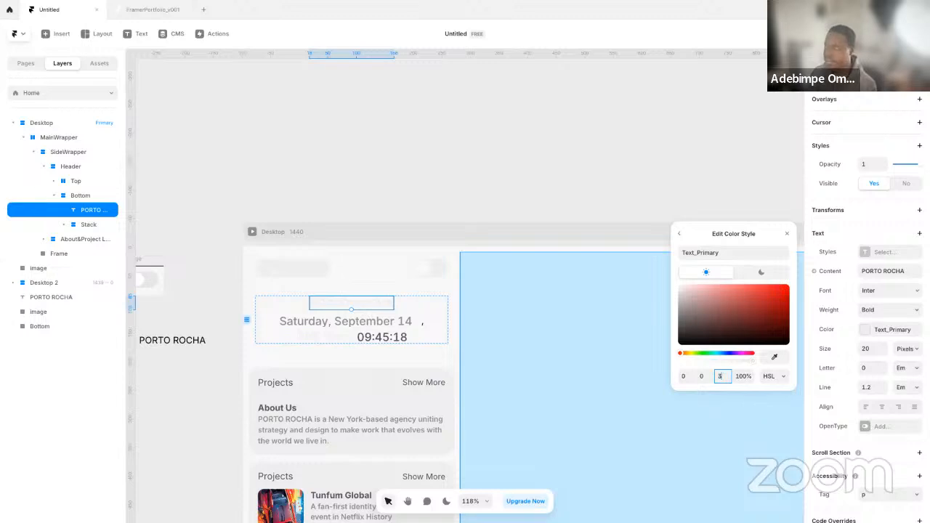
{"action": "type", "text": "32"}
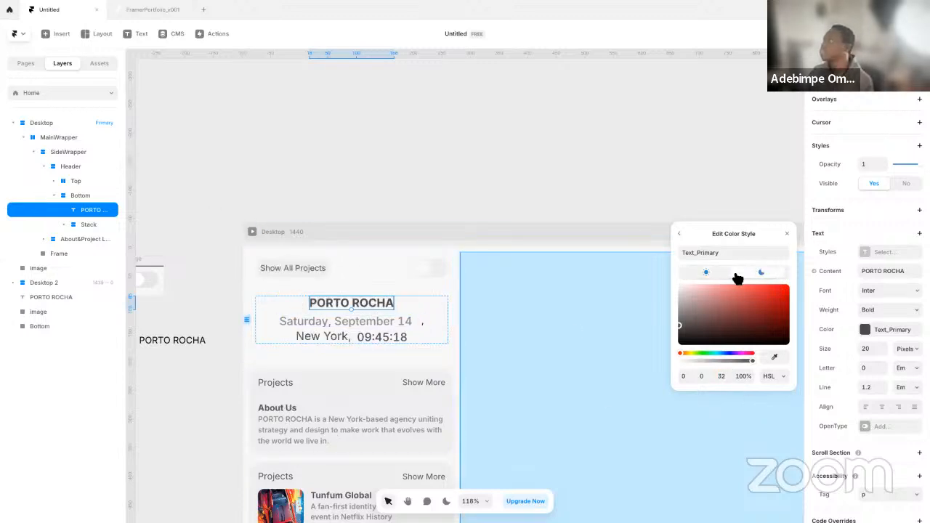
{"action": "left_click", "coordinate": [364, 188]}
Delete the loose Image layer listed directly below the Desktop frame on the Home page
{"action": "scroll", "coordinate": [366, 205], "scroll_direction": "down", "scroll_amount": 5}
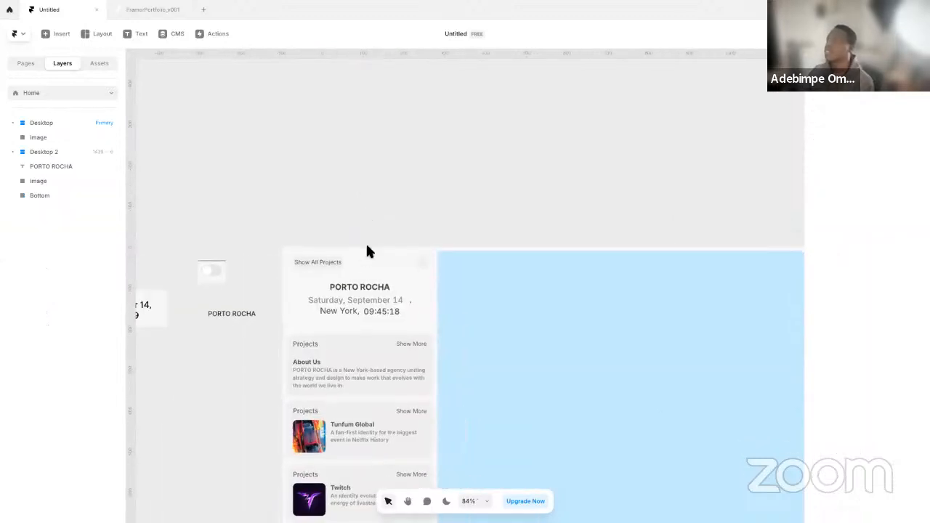
{"action": "scroll", "coordinate": [362, 318], "scroll_direction": "up", "scroll_amount": 5}
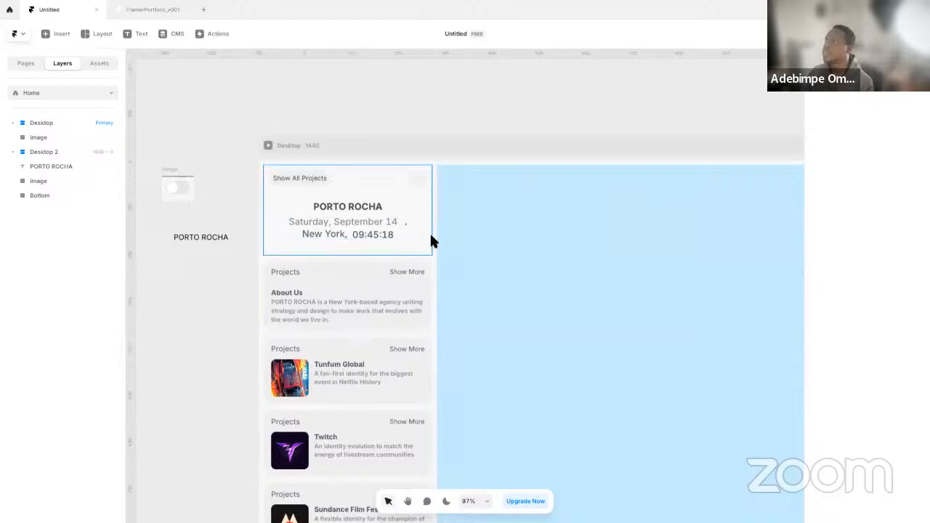
{"action": "left_click", "coordinate": [32, 67]}
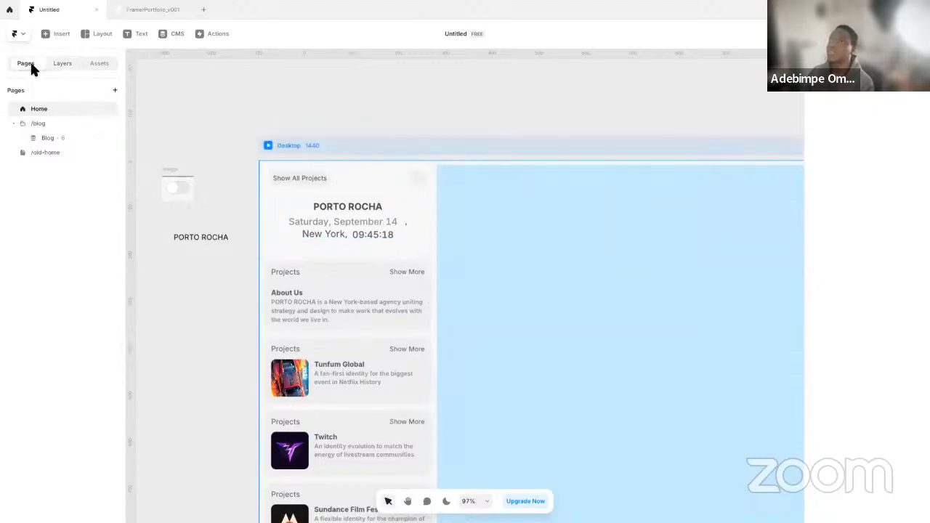
{"action": "left_click", "coordinate": [62, 64]}
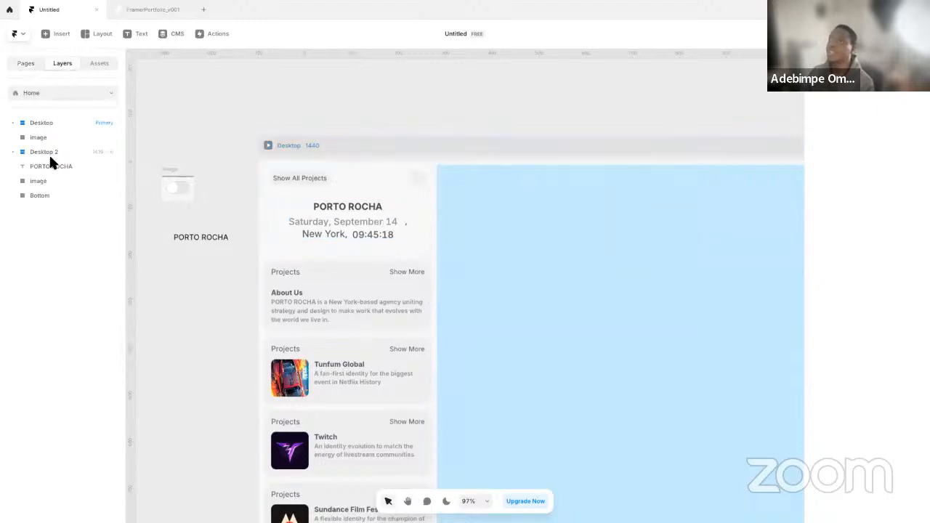
{"action": "left_click", "coordinate": [49, 138]}
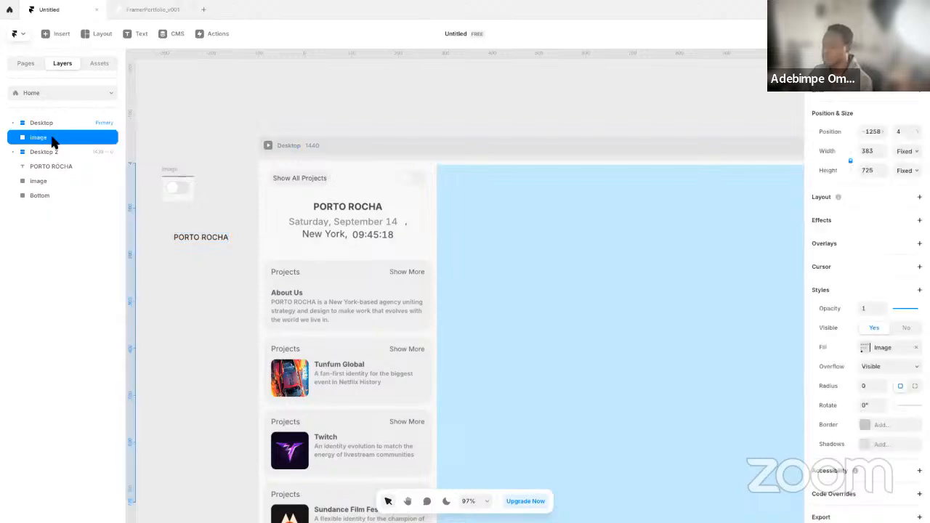
{"action": "key", "text": "Delete"}
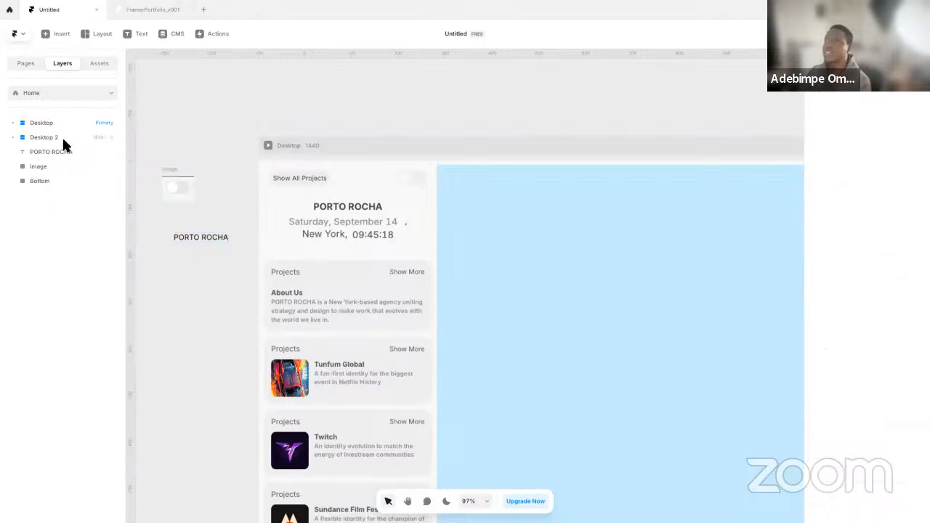
Set the overflow of SideWrapper in the Desktop frame to Scroll, then check the sidebar in a preview and close it
{"action": "scroll", "coordinate": [361, 218], "scroll_direction": "down", "scroll_amount": 2}
{"action": "scroll", "coordinate": [372, 228], "scroll_direction": "down", "scroll_amount": 1}
{"action": "scroll", "coordinate": [379, 218], "scroll_direction": "up", "scroll_amount": 5}
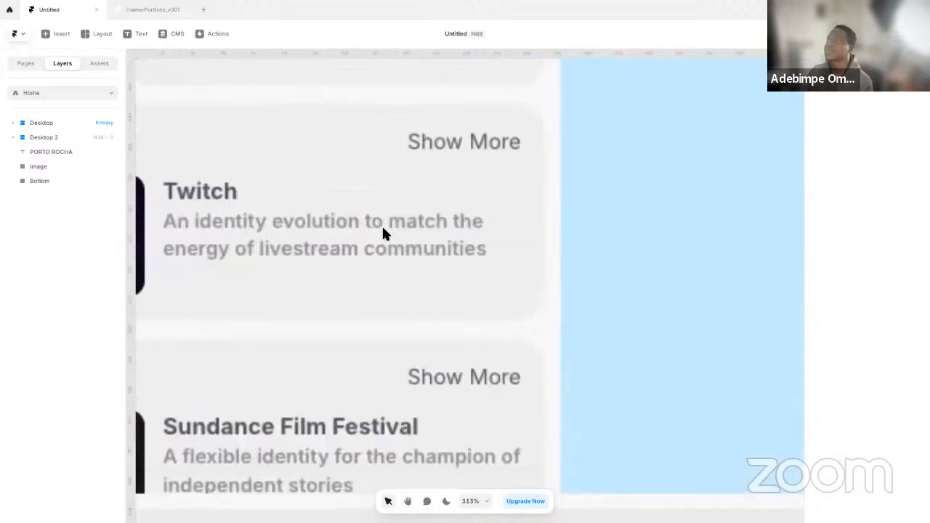
{"action": "scroll", "coordinate": [385, 250], "scroll_direction": "down", "scroll_amount": 7}
{"action": "key", "text": "space"}
{"action": "left_click_drag", "start_coordinate": [436, 251], "coordinate": [484, 308]}
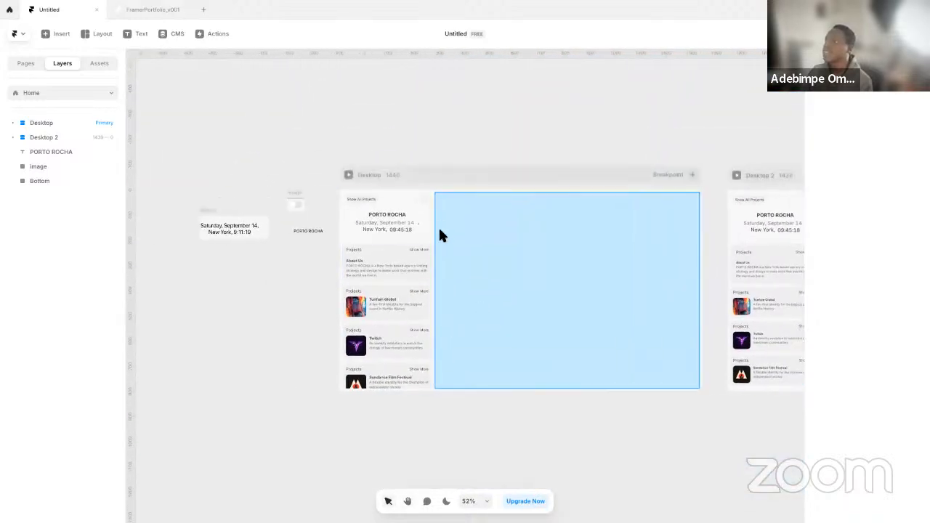
{"action": "left_click", "coordinate": [504, 181]}
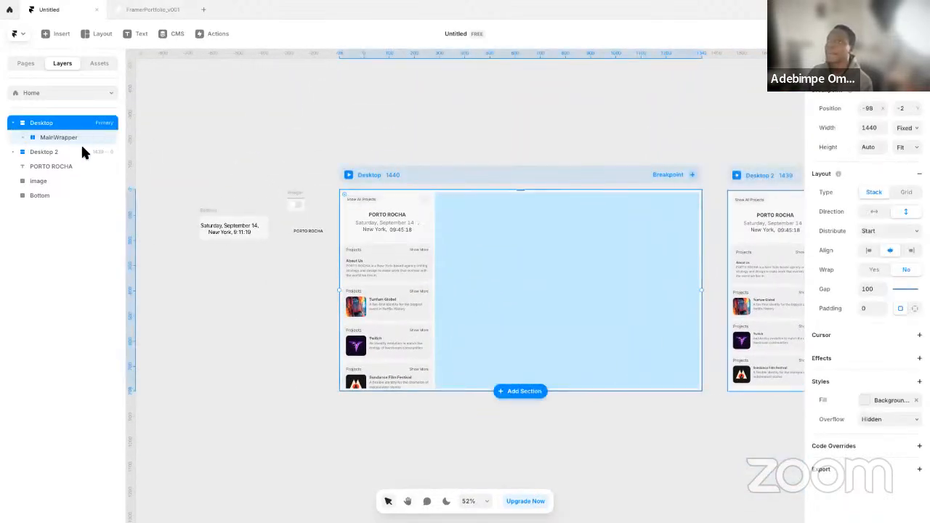
{"action": "left_click", "coordinate": [71, 139]}
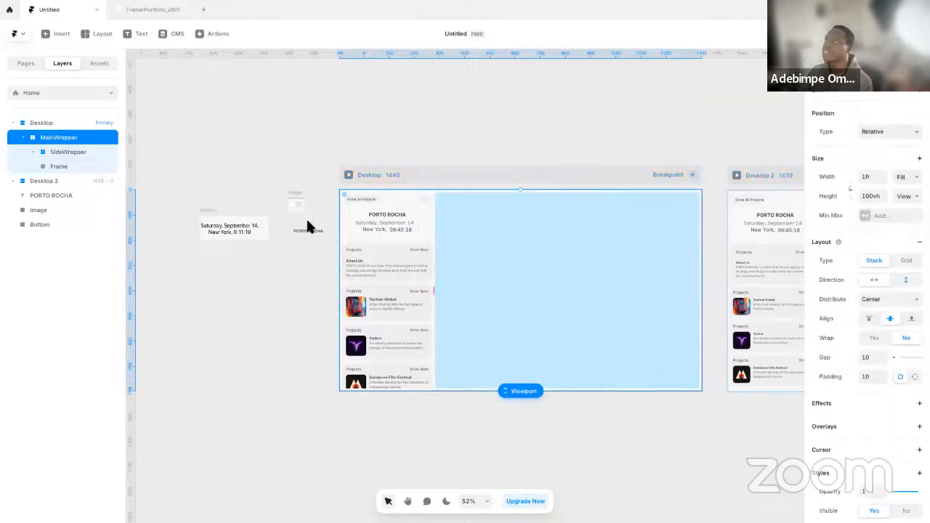
{"action": "left_click", "coordinate": [73, 148]}
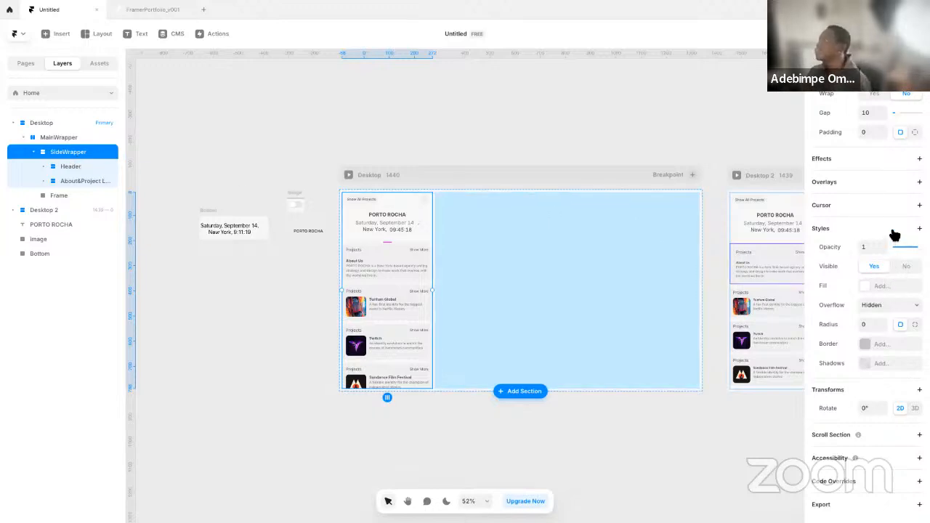
{"action": "left_click", "coordinate": [883, 309]}
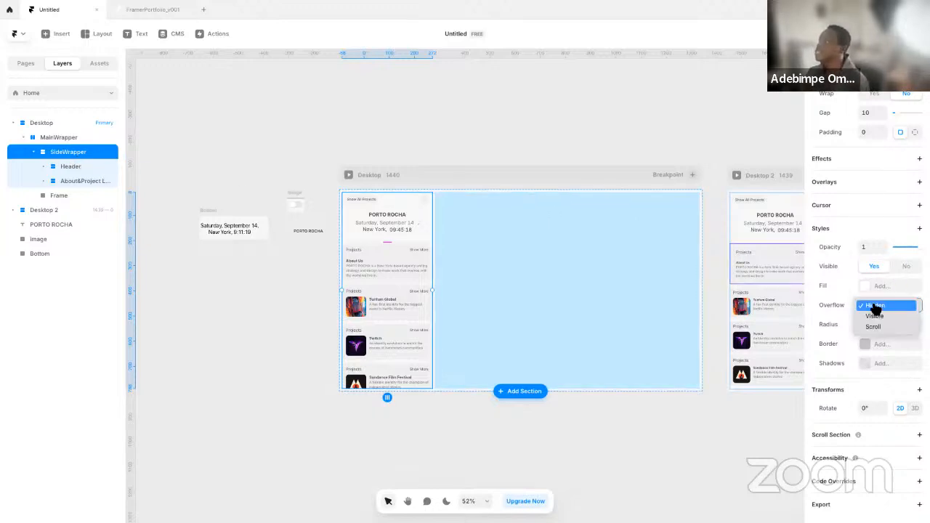
{"action": "left_click", "coordinate": [882, 328]}
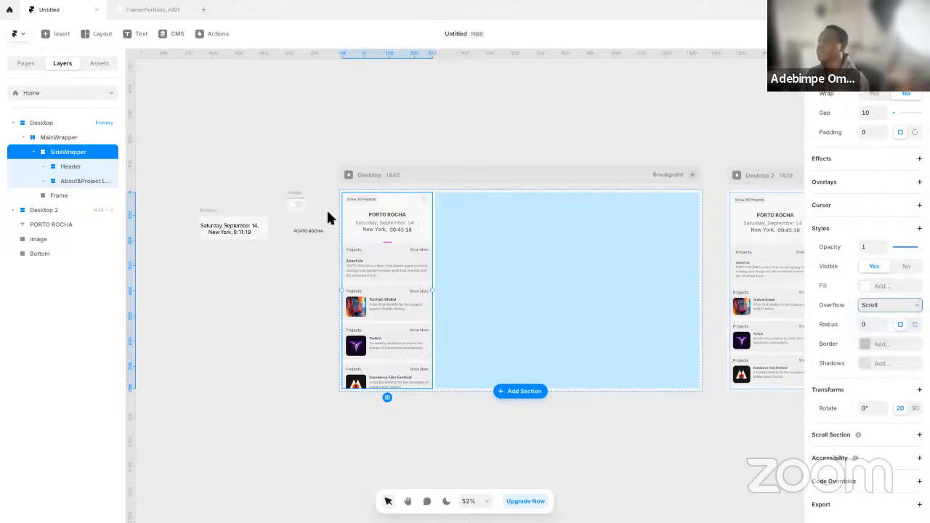
{"action": "left_click", "coordinate": [348, 175]}
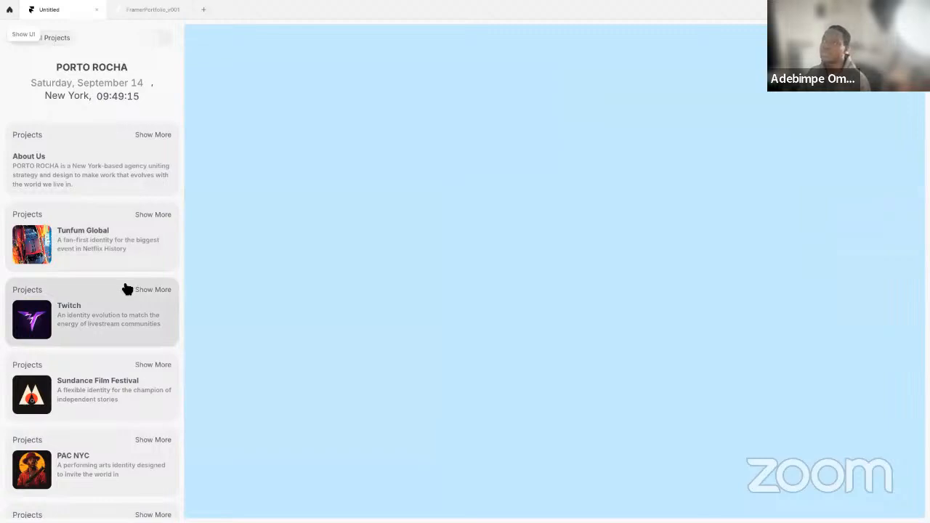
{"action": "key", "text": "Escape"}
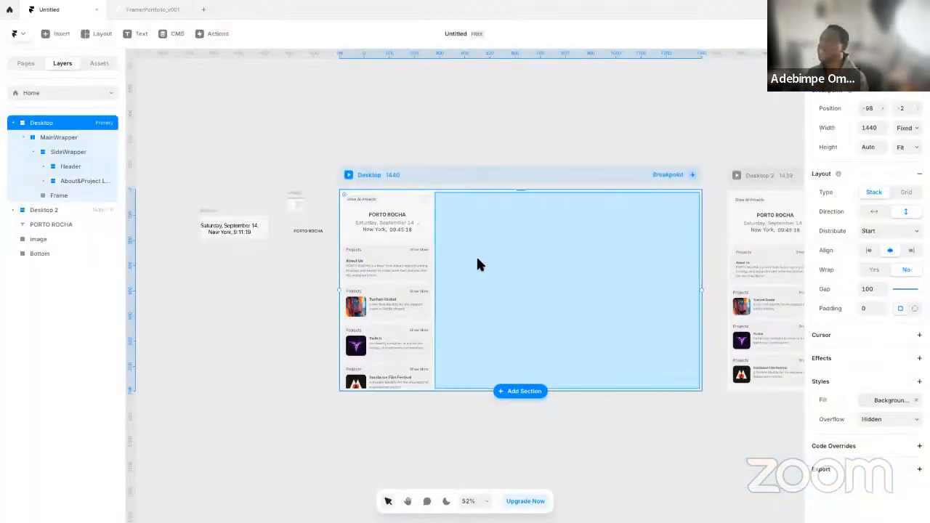
Review SideWrapper's size, layout and style settings, and try Visible overflow before switching it back to Scroll
{"action": "left_click", "coordinate": [66, 150]}
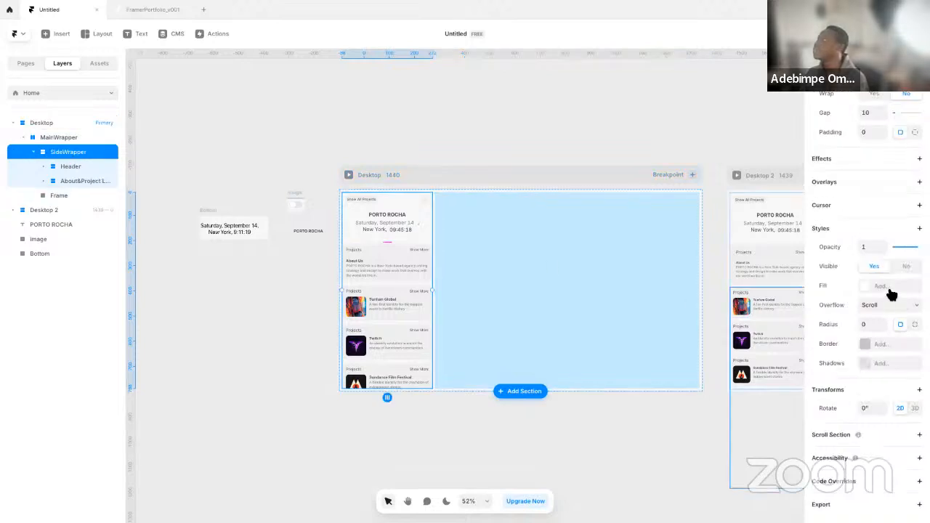
{"action": "scroll", "coordinate": [887, 318], "scroll_direction": "up", "scroll_amount": 5}
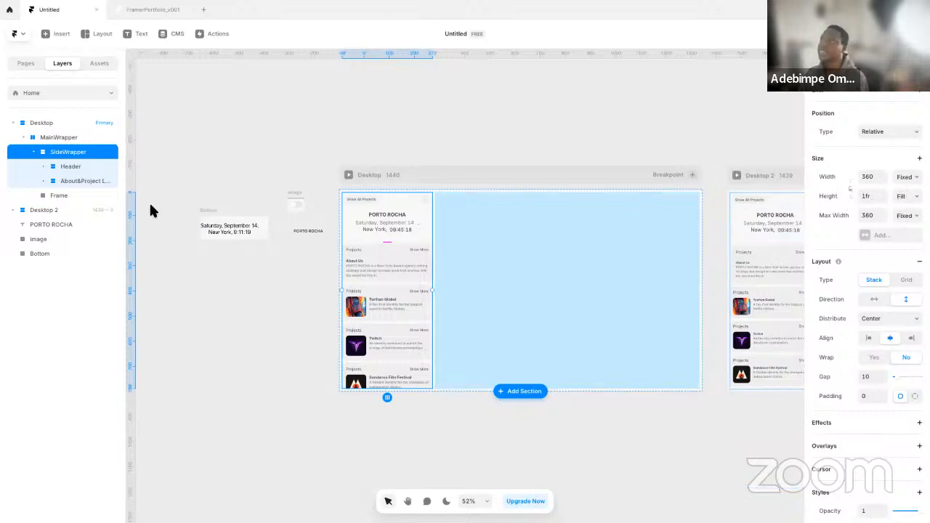
{"action": "scroll", "coordinate": [901, 345], "scroll_direction": "down", "scroll_amount": 5}
{"action": "scroll", "coordinate": [896, 348], "scroll_direction": "down", "scroll_amount": 1}
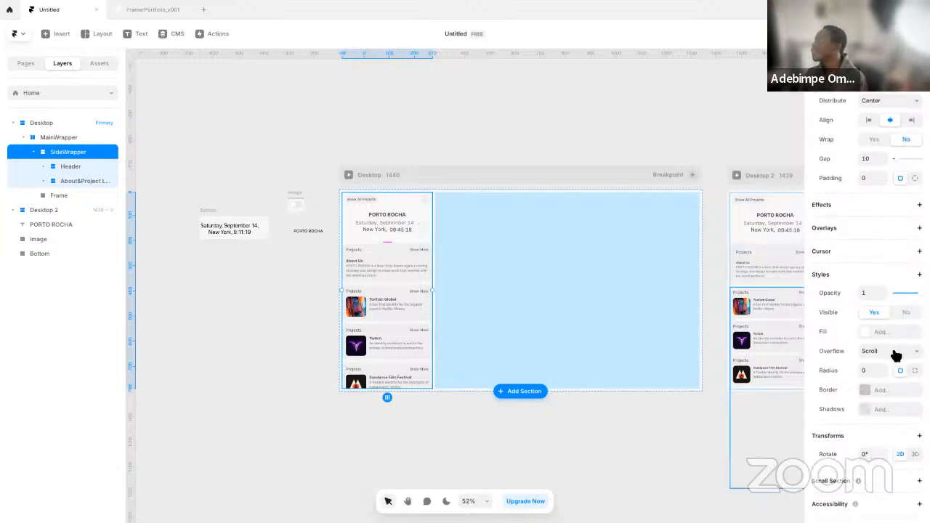
{"action": "scroll", "coordinate": [873, 291], "scroll_direction": "up", "scroll_amount": 5}
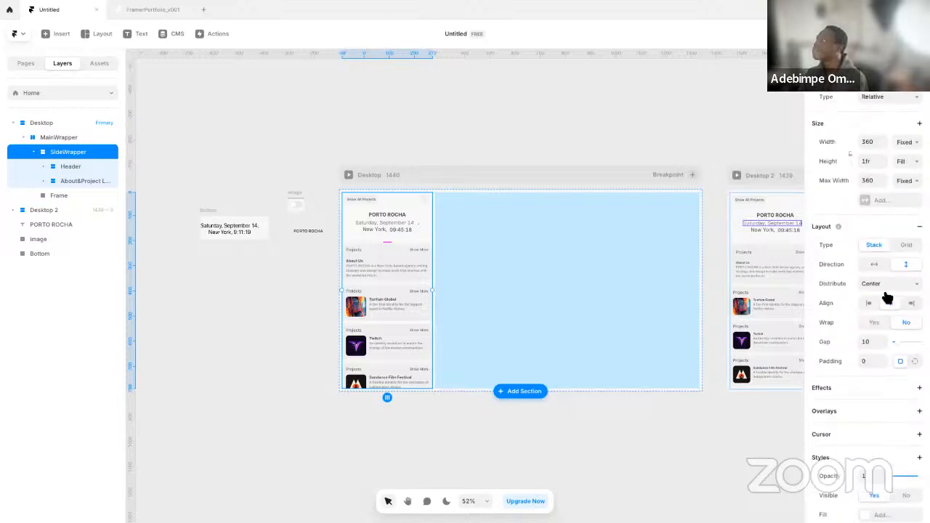
{"action": "scroll", "coordinate": [887, 298], "scroll_direction": "down", "scroll_amount": 5}
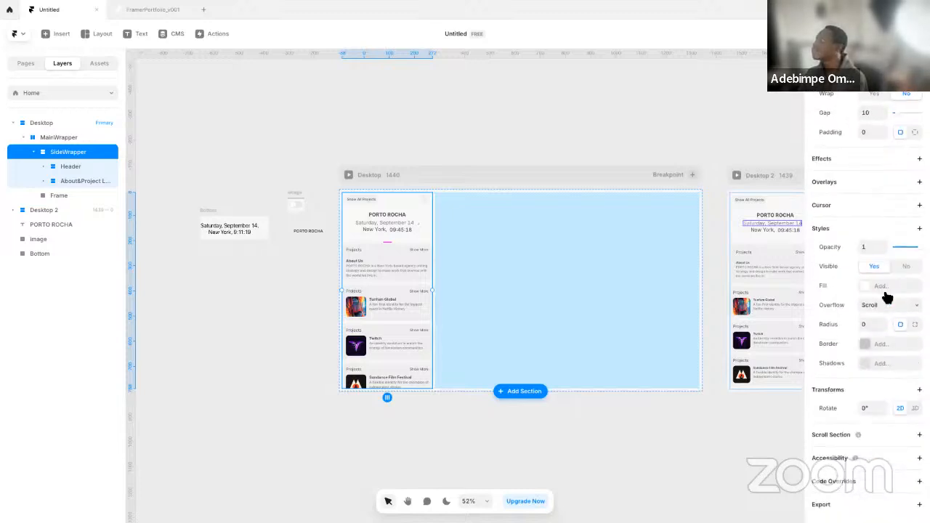
{"action": "left_click", "coordinate": [881, 310]}
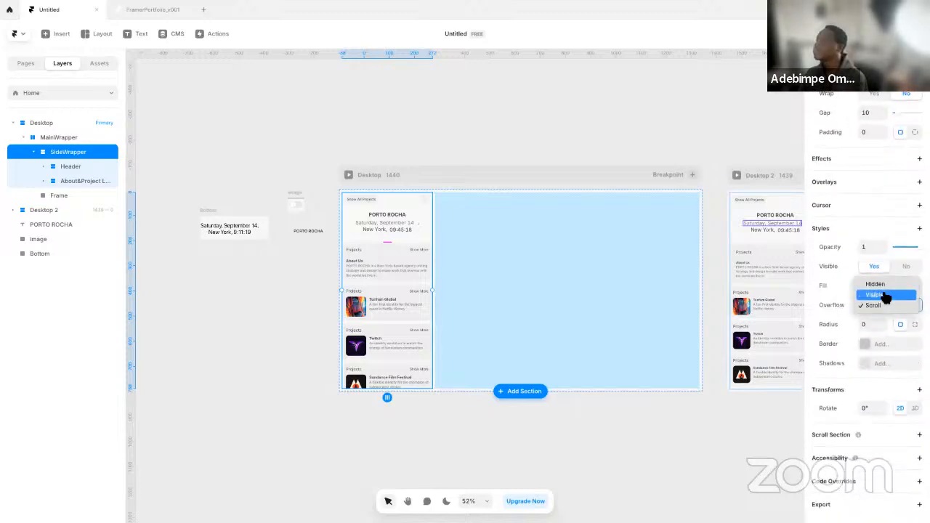
{"action": "left_click", "coordinate": [883, 295]}
{"action": "left_click", "coordinate": [889, 309]}
{"action": "left_click", "coordinate": [887, 316]}
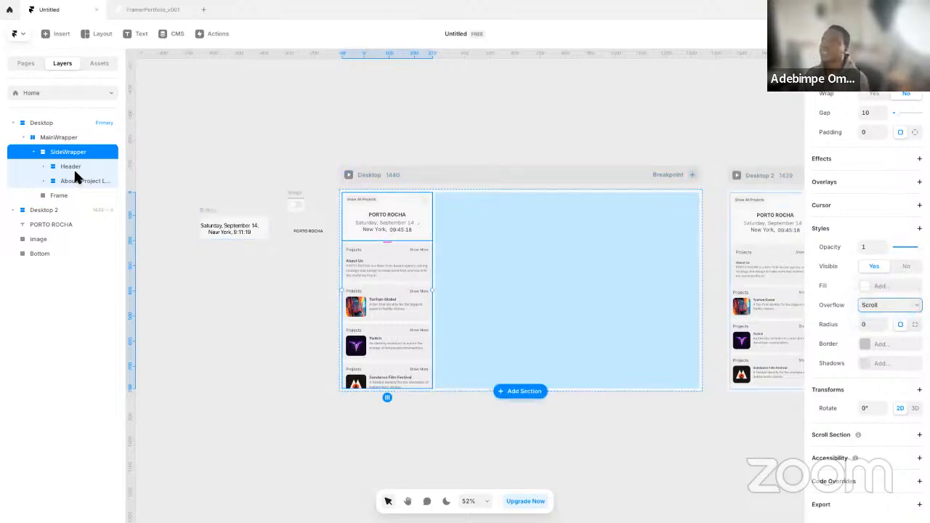
Set the height of the About&Project stack inside SideWrapper to Fit
{"action": "left_click", "coordinate": [56, 180]}
{"action": "scroll", "coordinate": [908, 240], "scroll_direction": "up", "scroll_amount": 5}
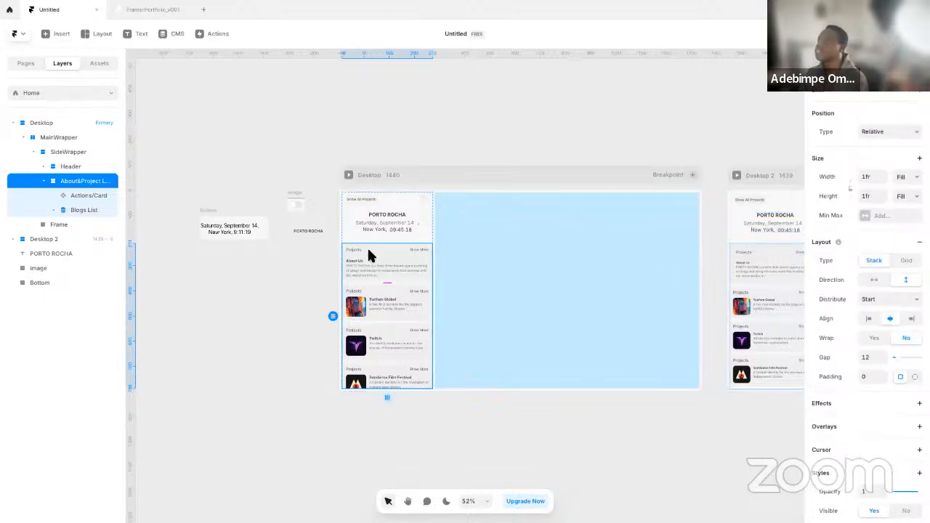
{"action": "left_click", "coordinate": [907, 197]}
{"action": "left_click", "coordinate": [906, 208]}
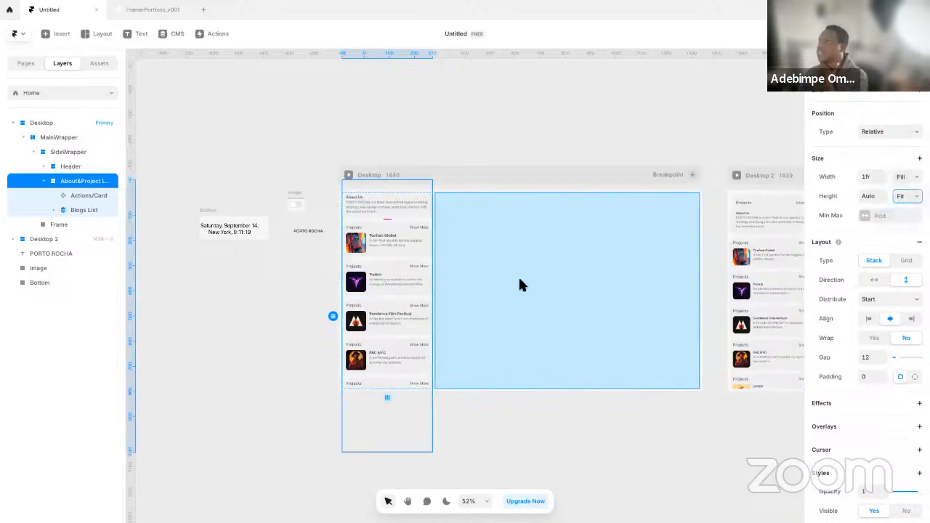
Set the distribution of the SideWrapper stack to Start
{"action": "left_click", "coordinate": [83, 157]}
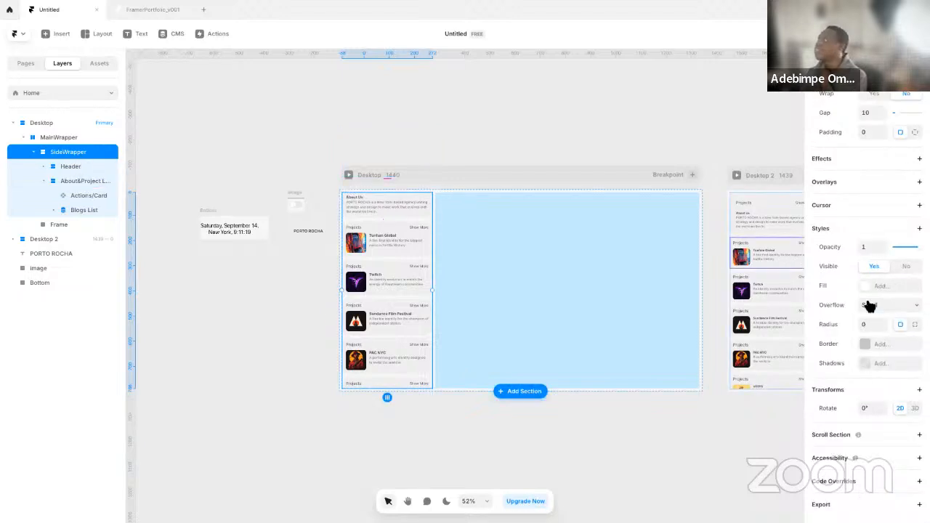
{"action": "scroll", "coordinate": [869, 320], "scroll_direction": "up", "scroll_amount": 5}
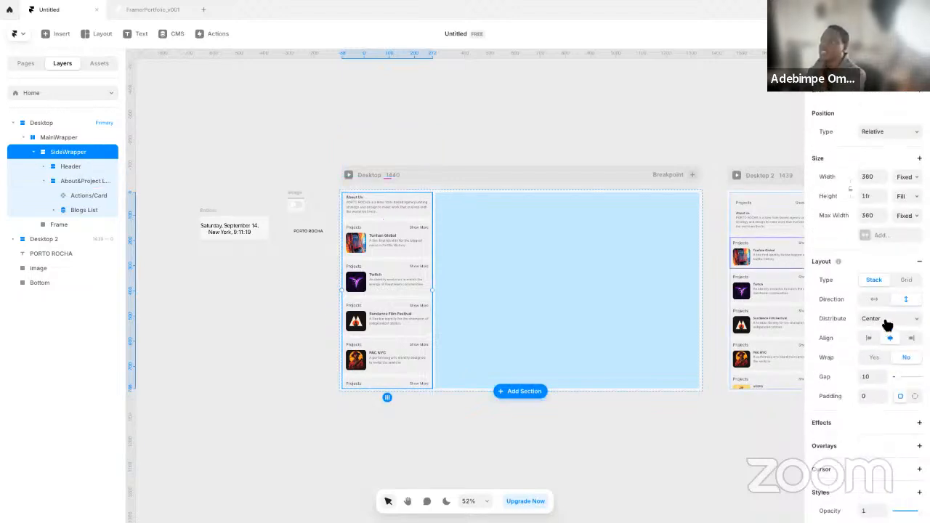
{"action": "left_click", "coordinate": [888, 320]}
{"action": "left_click", "coordinate": [871, 308]}
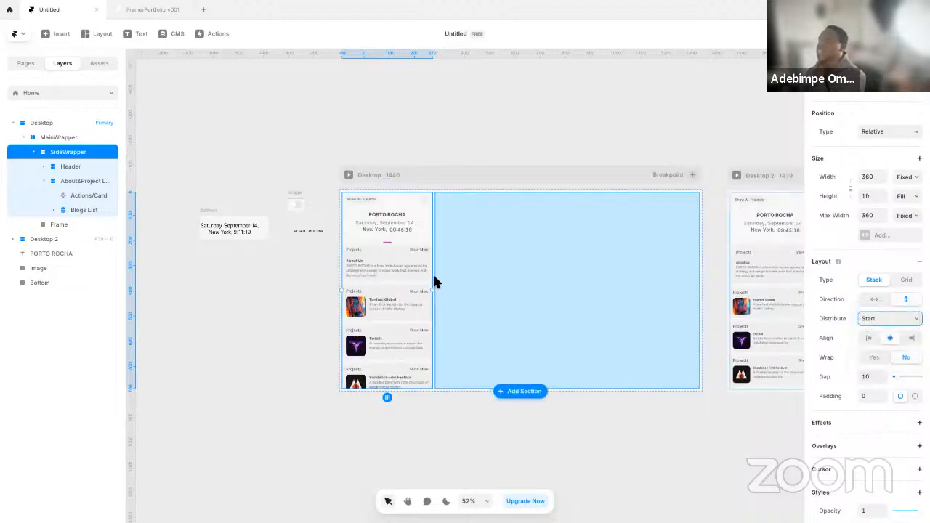
Preview the Desktop page, scroll the sidebar through its project cards to test the scrolling, and close the preview
{"action": "left_click", "coordinate": [350, 176]}
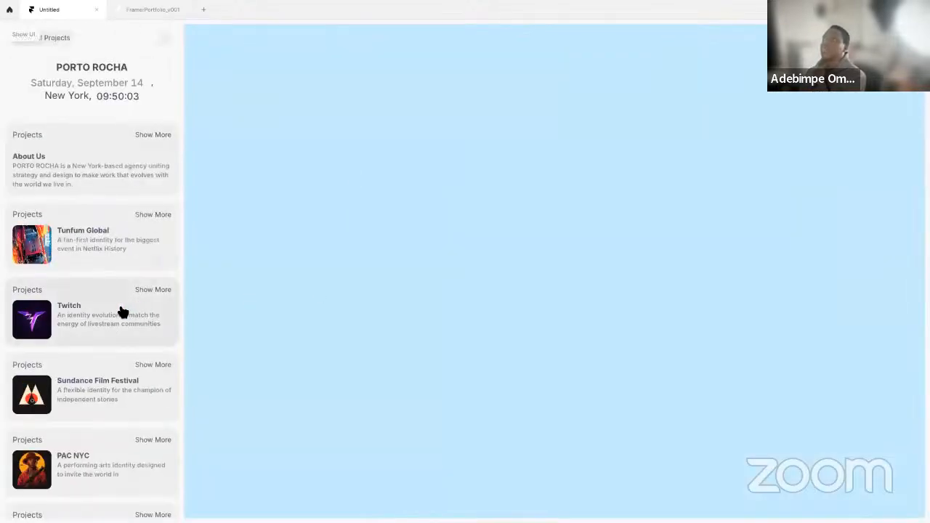
{"action": "scroll", "coordinate": [125, 309], "scroll_direction": "down", "scroll_amount": 3}
{"action": "scroll", "coordinate": [124, 305], "scroll_direction": "up", "scroll_amount": 3}
{"action": "scroll", "coordinate": [123, 300], "scroll_direction": "down", "scroll_amount": 3}
{"action": "scroll", "coordinate": [122, 323], "scroll_direction": "up", "scroll_amount": 2}
{"action": "scroll", "coordinate": [121, 305], "scroll_direction": "up", "scroll_amount": 2}
{"action": "scroll", "coordinate": [121, 298], "scroll_direction": "down", "scroll_amount": 4}
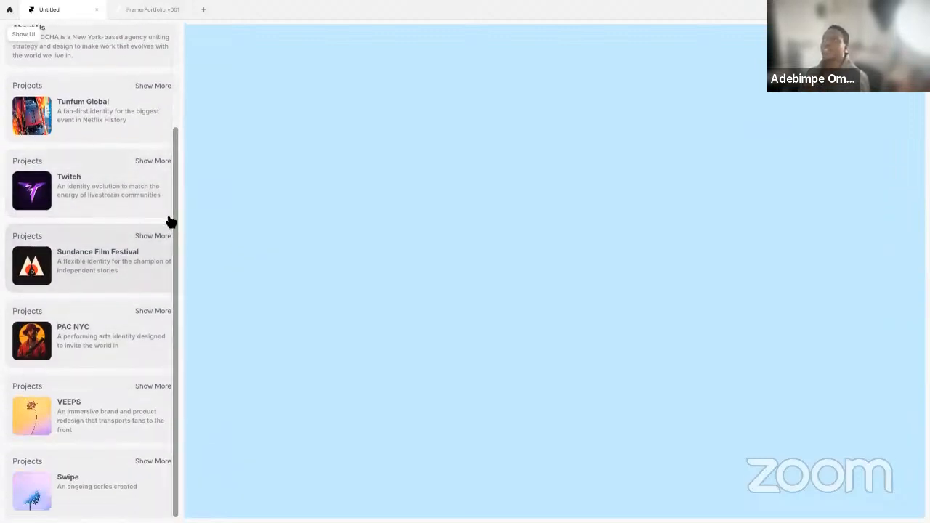
{"action": "scroll", "coordinate": [168, 245], "scroll_direction": "up", "scroll_amount": 3}
{"action": "scroll", "coordinate": [170, 284], "scroll_direction": "down", "scroll_amount": 1}
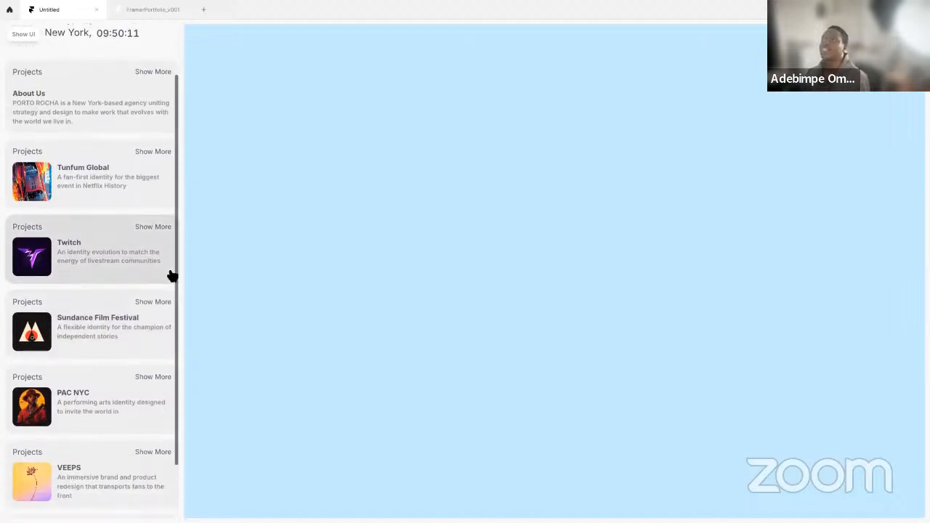
{"action": "scroll", "coordinate": [175, 272], "scroll_direction": "down", "scroll_amount": 1}
{"action": "key", "text": "Escape"}
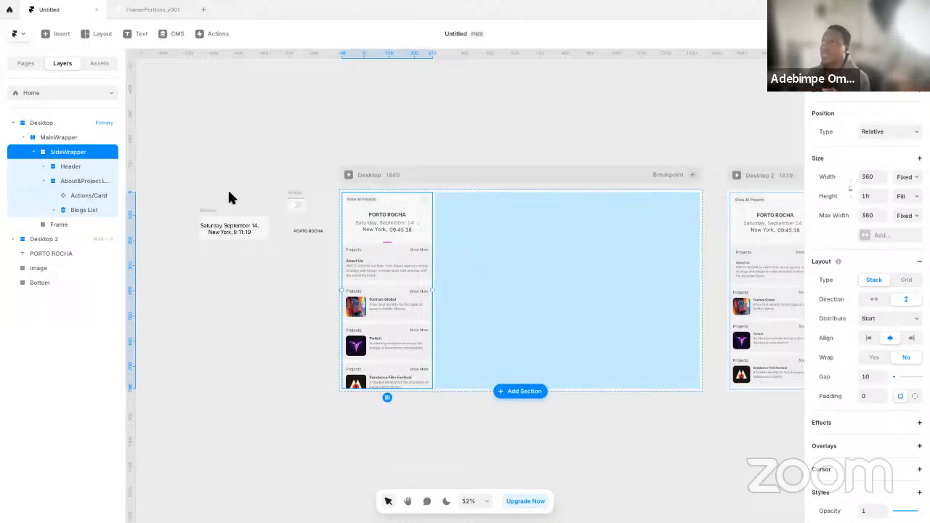
Give SideWrapper individual side paddings, with 20 on its right side
{"action": "left_click", "coordinate": [915, 397]}
{"action": "left_click", "coordinate": [886, 416]}
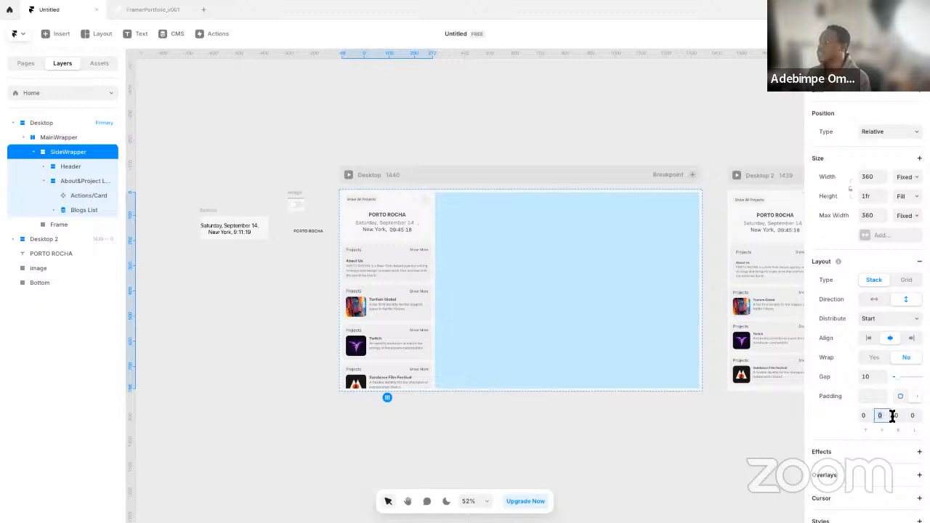
{"action": "key", "text": "Return"}
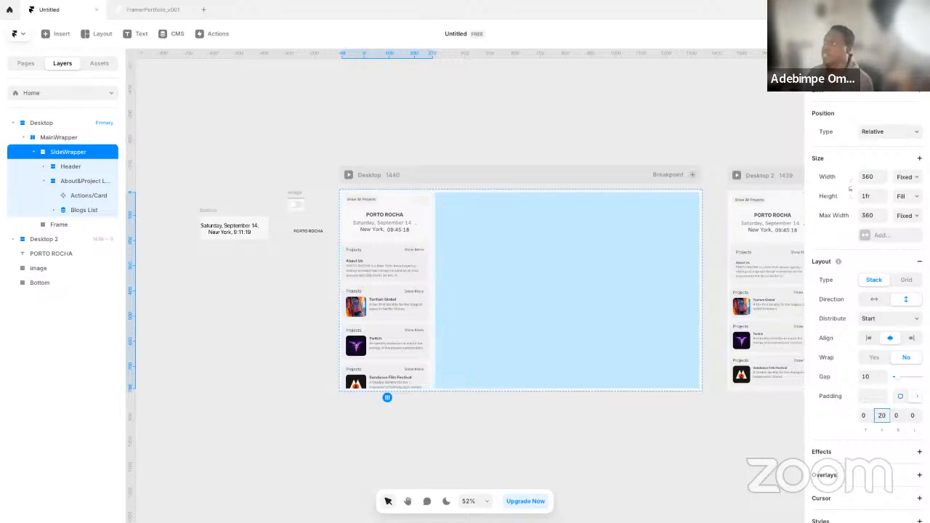
Preview the Desktop page, scroll the sidebar through its project cards to check the right padding, and close the preview
{"action": "left_click", "coordinate": [349, 176]}
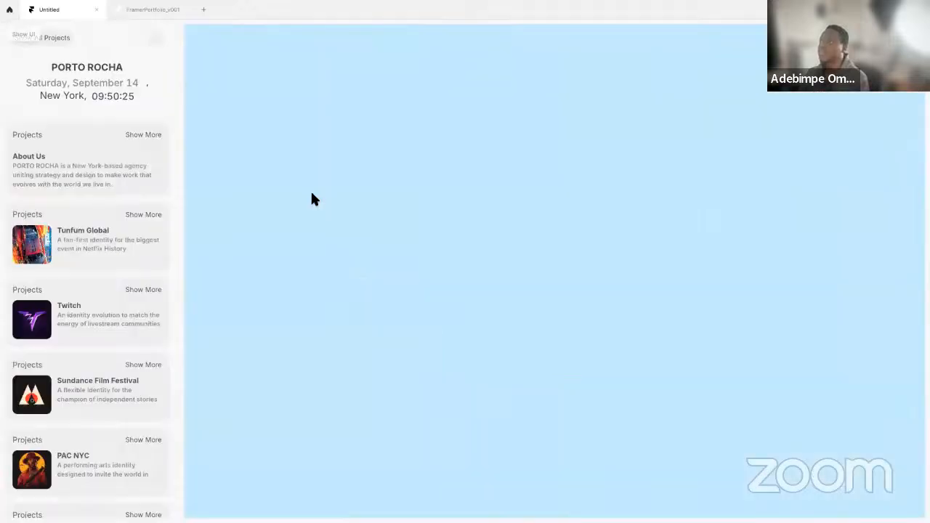
{"action": "scroll", "coordinate": [135, 331], "scroll_direction": "down", "scroll_amount": 3}
{"action": "scroll", "coordinate": [141, 357], "scroll_direction": "down", "scroll_amount": 2}
{"action": "scroll", "coordinate": [141, 363], "scroll_direction": "up", "scroll_amount": 3}
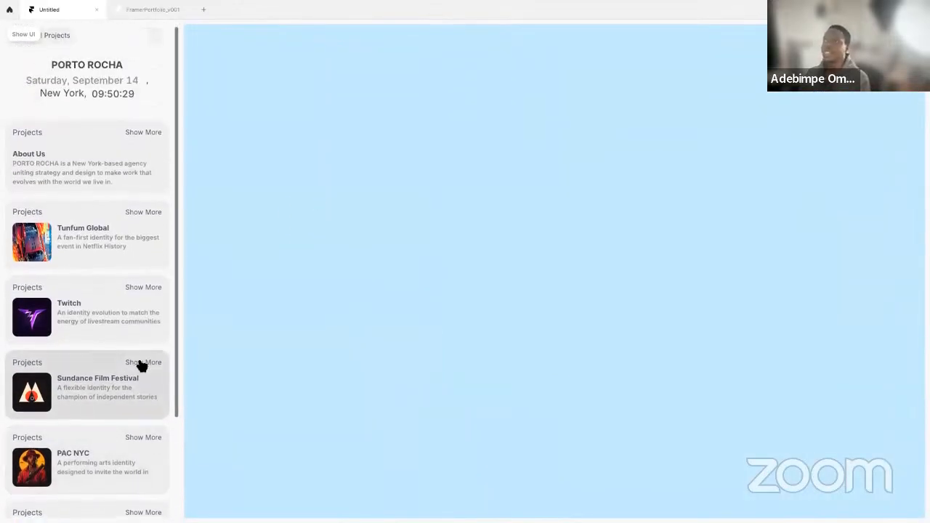
{"action": "scroll", "coordinate": [142, 365], "scroll_direction": "down", "scroll_amount": 3}
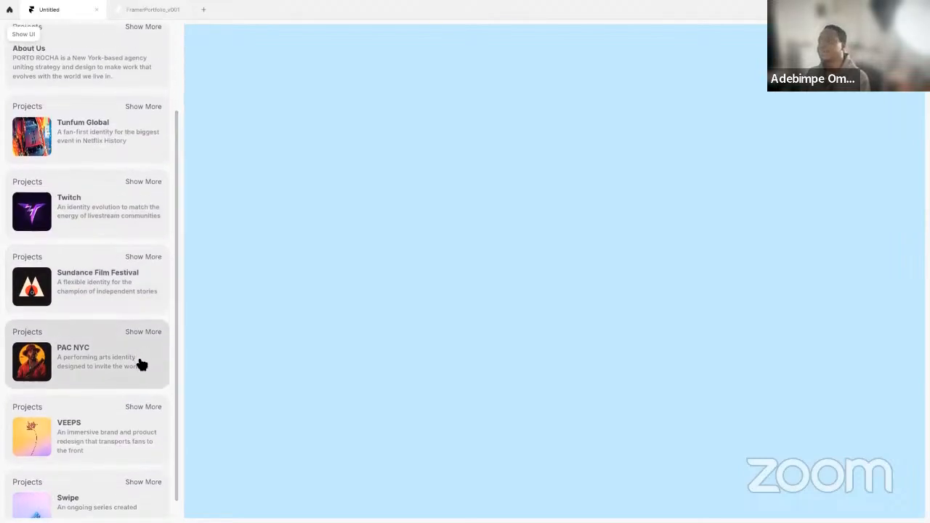
{"action": "scroll", "coordinate": [145, 339], "scroll_direction": "down", "scroll_amount": 1}
{"action": "scroll", "coordinate": [149, 342], "scroll_direction": "up", "scroll_amount": 3}
{"action": "key", "text": "Escape"}
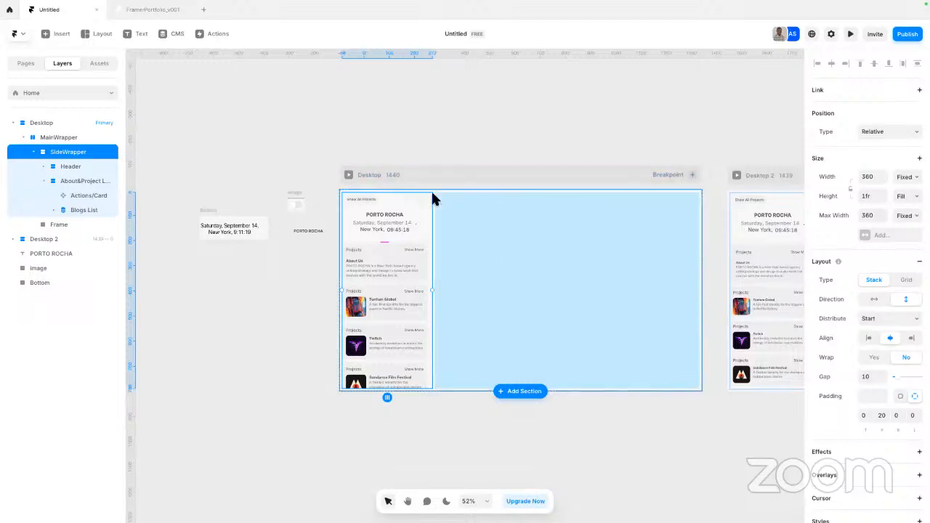
Add the Scrollbars style to SideWrapper with scrollbars set to Hide
{"action": "scroll", "coordinate": [910, 369], "scroll_direction": "down", "scroll_amount": 2}
{"action": "scroll", "coordinate": [886, 396], "scroll_direction": "down", "scroll_amount": 6}
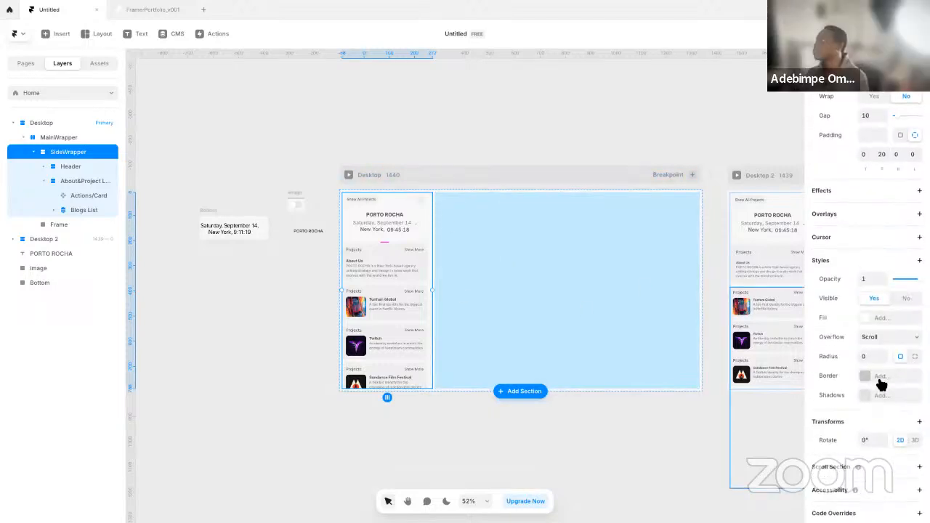
{"action": "left_click", "coordinate": [895, 253]}
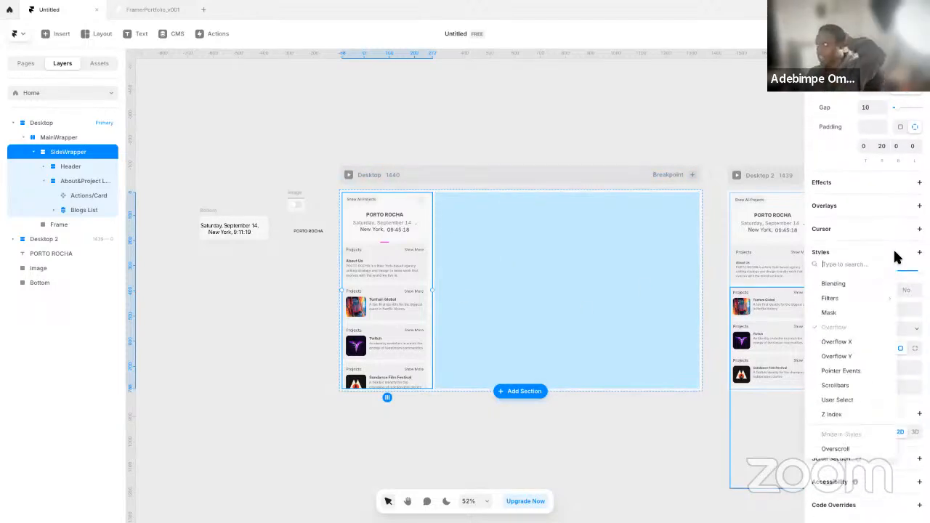
{"action": "left_click", "coordinate": [842, 387]}
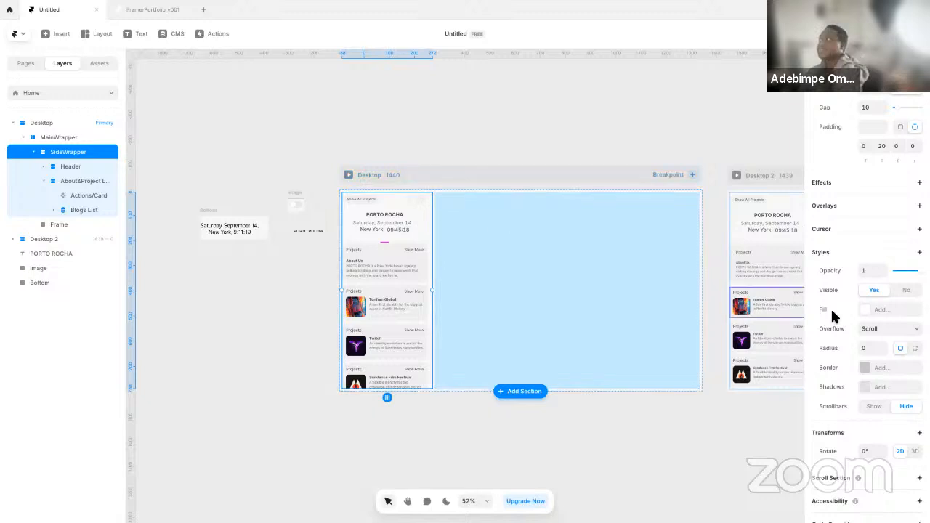
Set SideWrapper's padding to a uniform 0 on all sides
{"action": "scroll", "coordinate": [860, 322], "scroll_direction": "up", "scroll_amount": 5}
{"action": "left_click", "coordinate": [870, 302]}
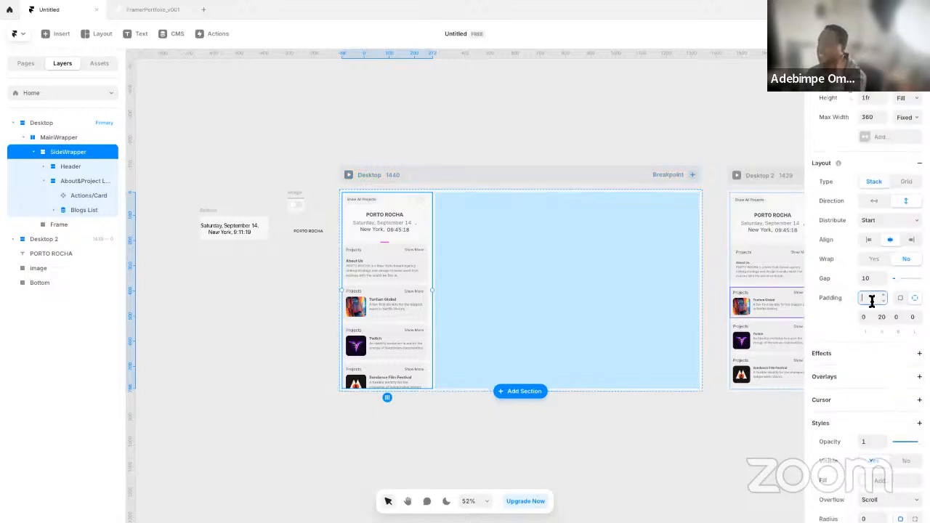
{"action": "type", "text": "0"}
{"action": "key", "text": "Return"}
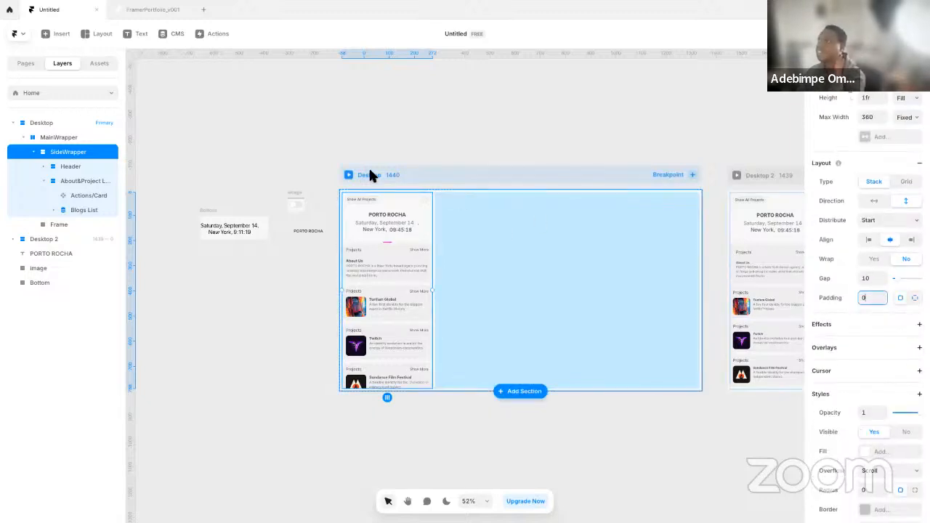
Preview the Desktop page and scroll the sidebar up and down to test it with hidden scrollbars
{"action": "left_click", "coordinate": [342, 174]}
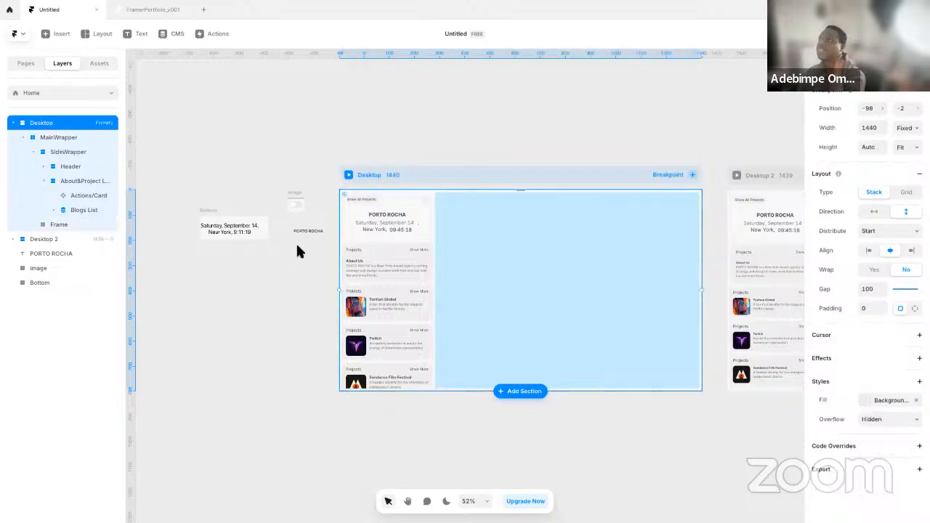
{"action": "left_click", "coordinate": [350, 176]}
{"action": "scroll", "coordinate": [123, 313], "scroll_direction": "down", "scroll_amount": 2}
{"action": "scroll", "coordinate": [128, 335], "scroll_direction": "up", "scroll_amount": 2}
{"action": "scroll", "coordinate": [131, 345], "scroll_direction": "down", "scroll_amount": 2}
{"action": "scroll", "coordinate": [137, 338], "scroll_direction": "up", "scroll_amount": 2}
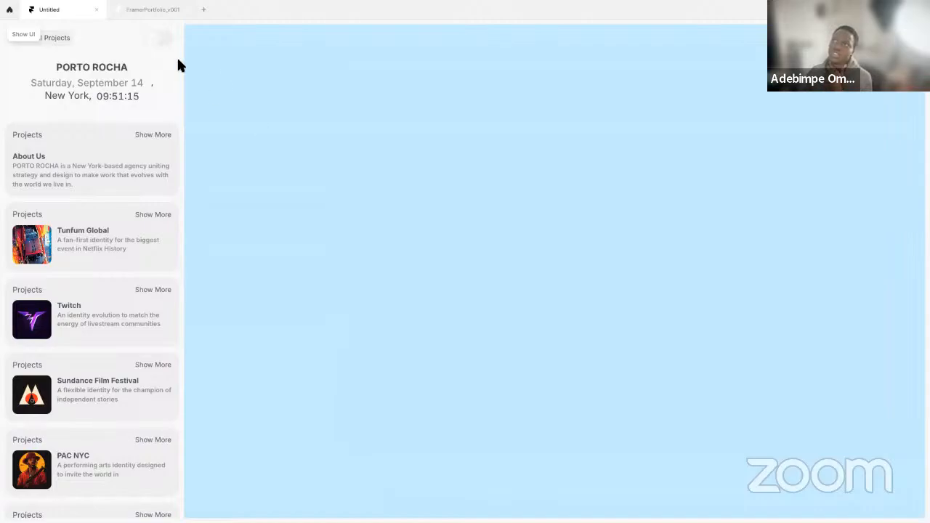
Switch to the FramerPortfolio_v001 project and leave its preview to see the layer structure
{"action": "left_click", "coordinate": [151, 11]}
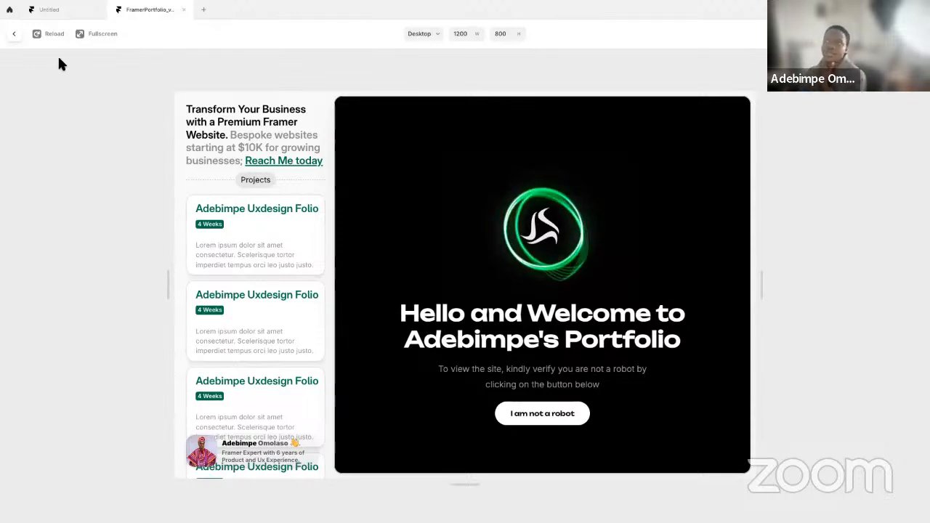
{"action": "left_click", "coordinate": [14, 34]}
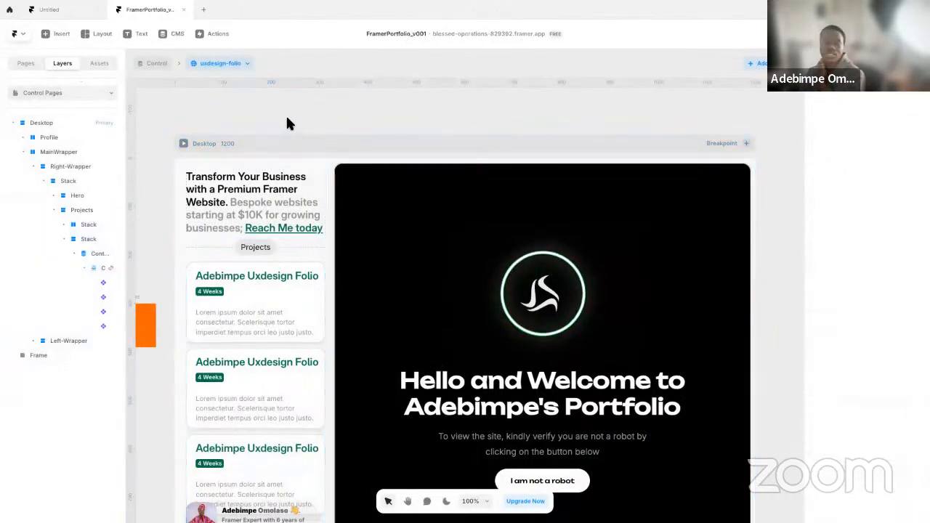